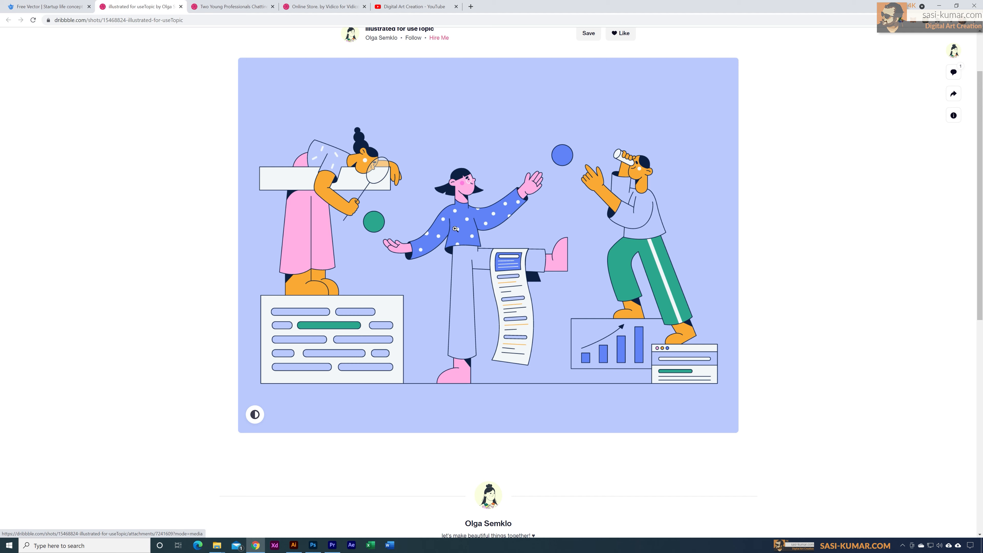
Examine the Two Young Professionals Chatting and Online Store illustrations on Dribbble as character style references
{"action": "left_click", "coordinate": [226, 5]}
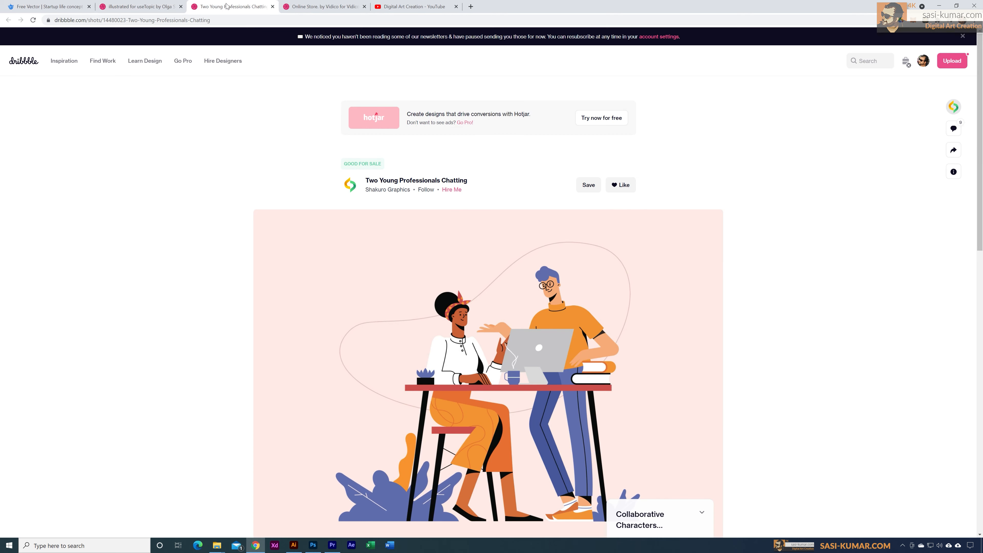
{"action": "scroll", "coordinate": [572, 231], "scroll_direction": "down", "scroll_amount": 2}
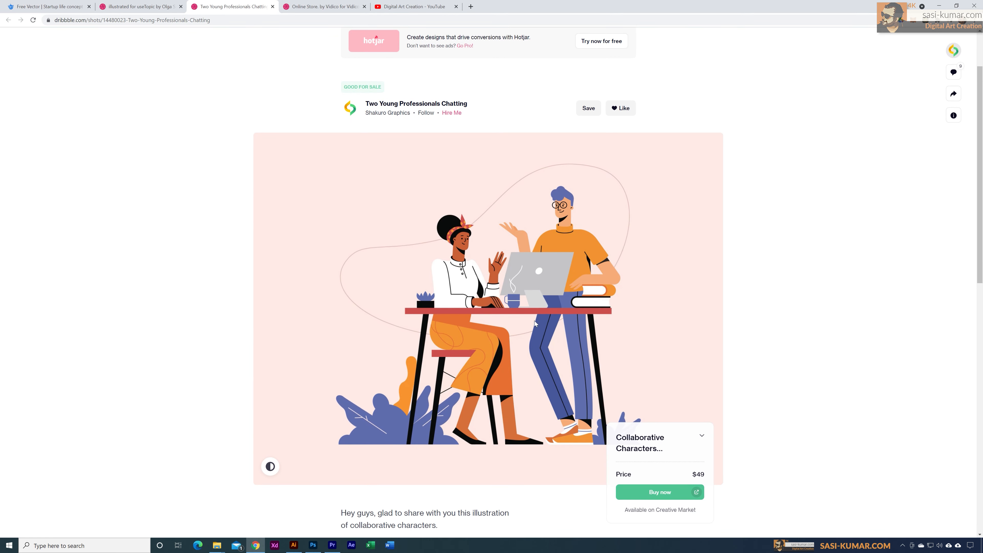
{"action": "scroll", "coordinate": [549, 371], "scroll_direction": "down", "scroll_amount": 1}
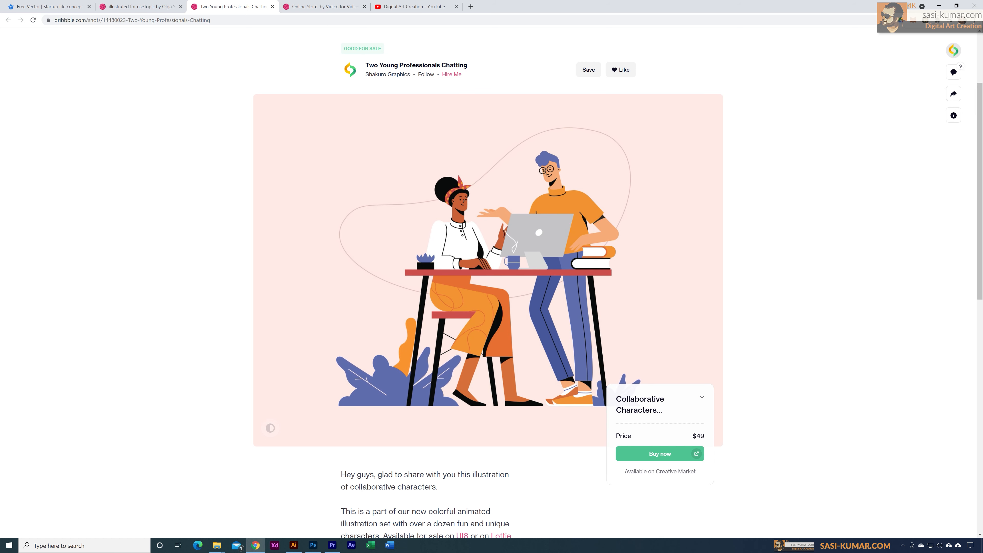
{"action": "left_click", "coordinate": [317, 6]}
{"action": "scroll", "coordinate": [216, 211], "scroll_direction": "down", "scroll_amount": 2}
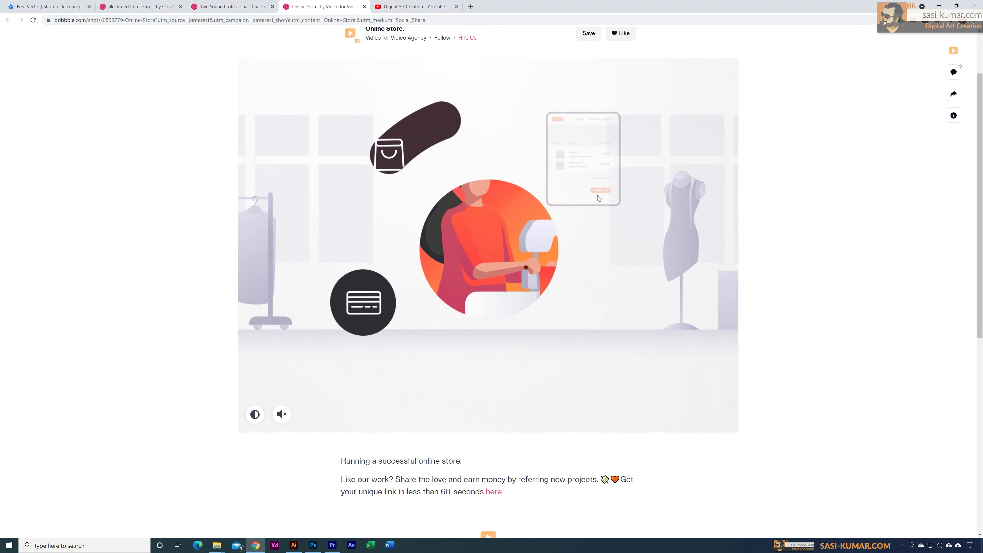
Browse the Digital Art Creation channel's home page on YouTube, and switch to the character artwork in Illustrator
{"action": "left_click", "coordinate": [412, 6]}
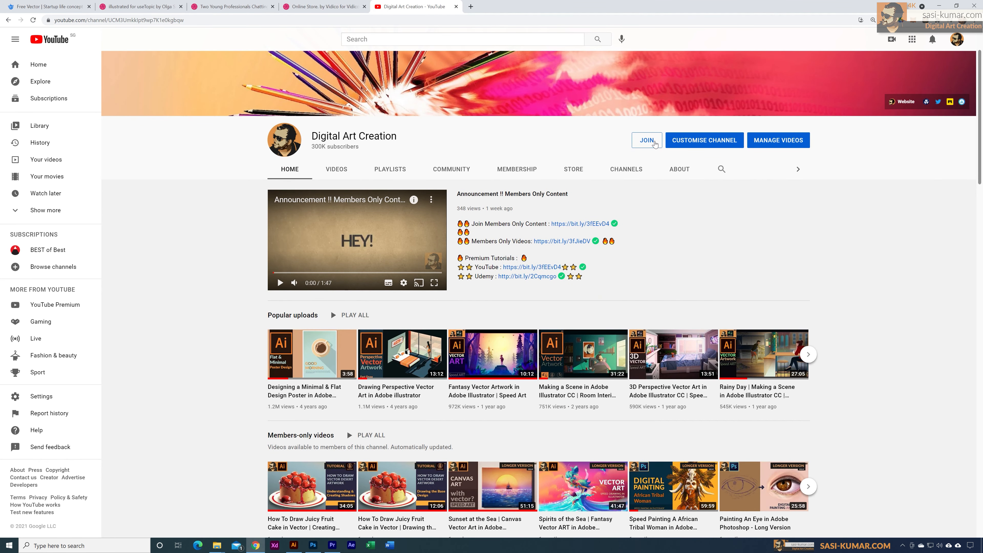
{"action": "scroll", "coordinate": [671, 198], "scroll_direction": "down", "scroll_amount": 3}
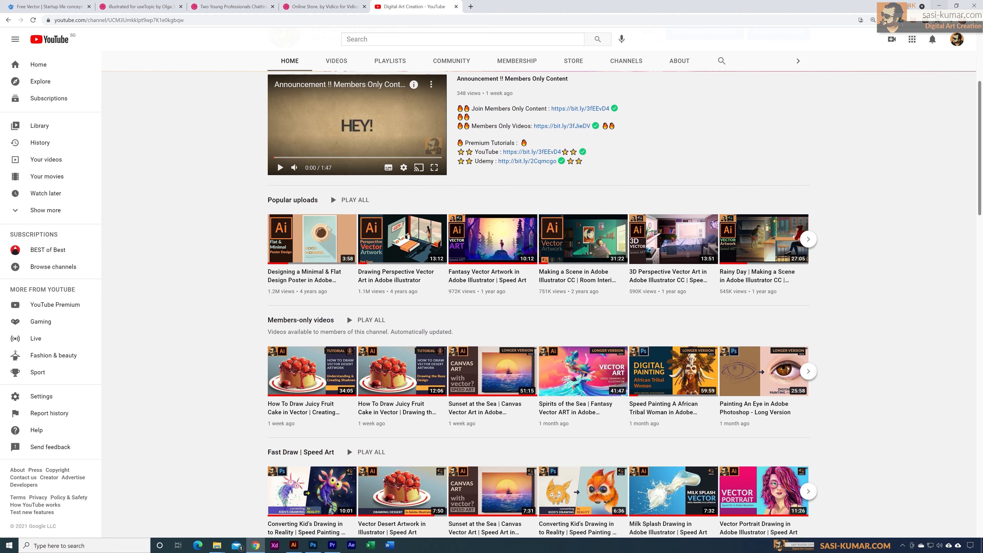
{"action": "left_click", "coordinate": [938, 5]}
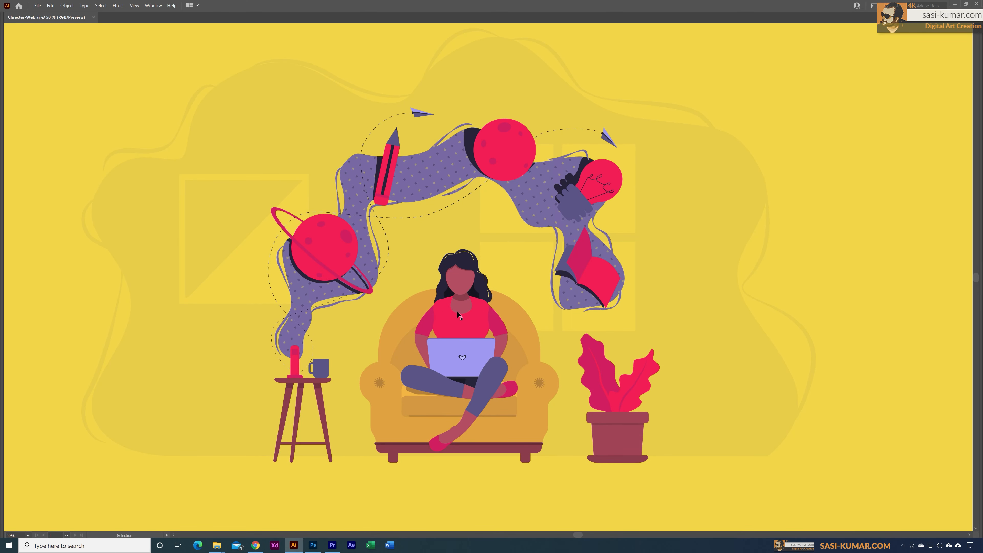
{"action": "left_click", "coordinate": [317, 546]}
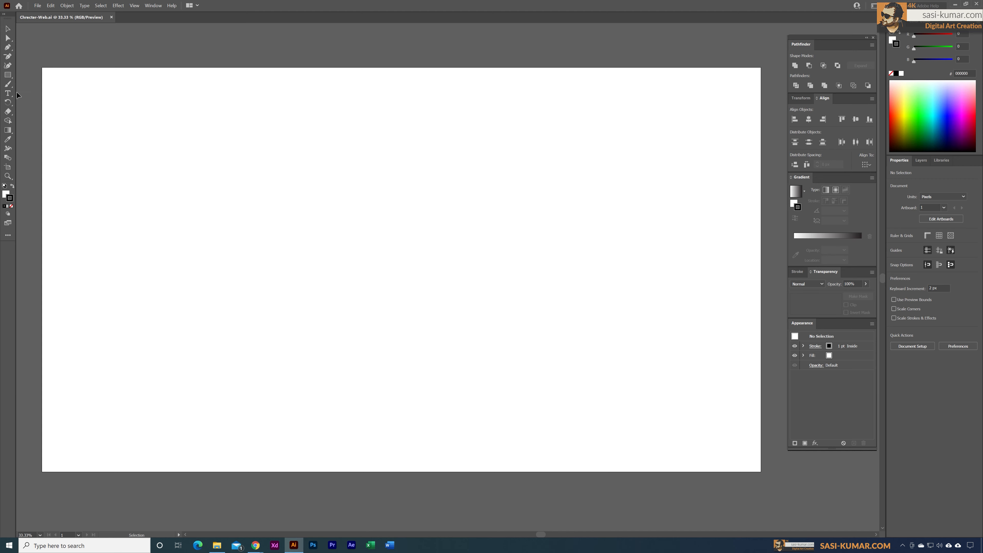
Draw a rectangle about 532 by 582 px in the upper part of the blank artboard
{"action": "left_click", "coordinate": [10, 75]}
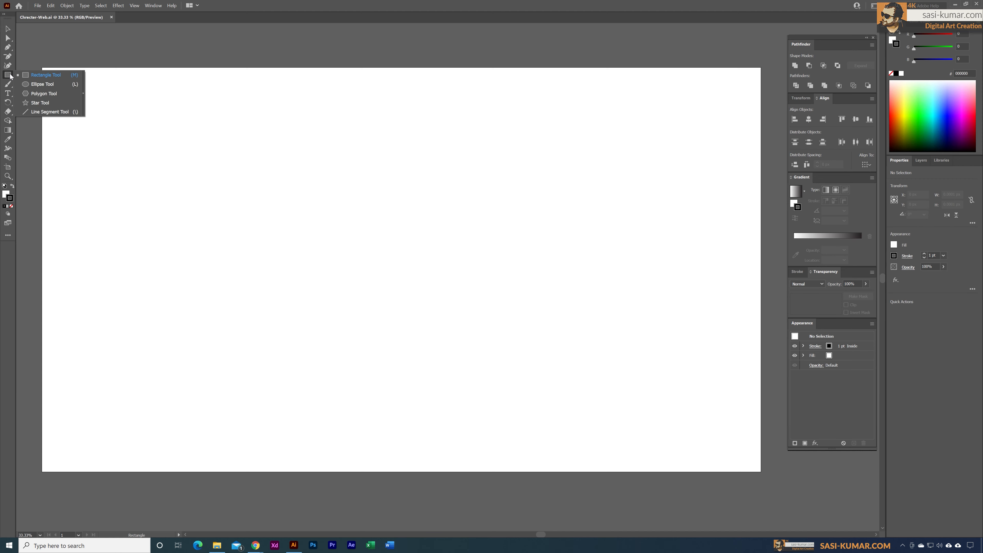
{"action": "left_click", "coordinate": [44, 75]}
{"action": "left_click_drag", "start_coordinate": [232, 128], "coordinate": [335, 241]}
{"action": "left_click", "coordinate": [8, 29]}
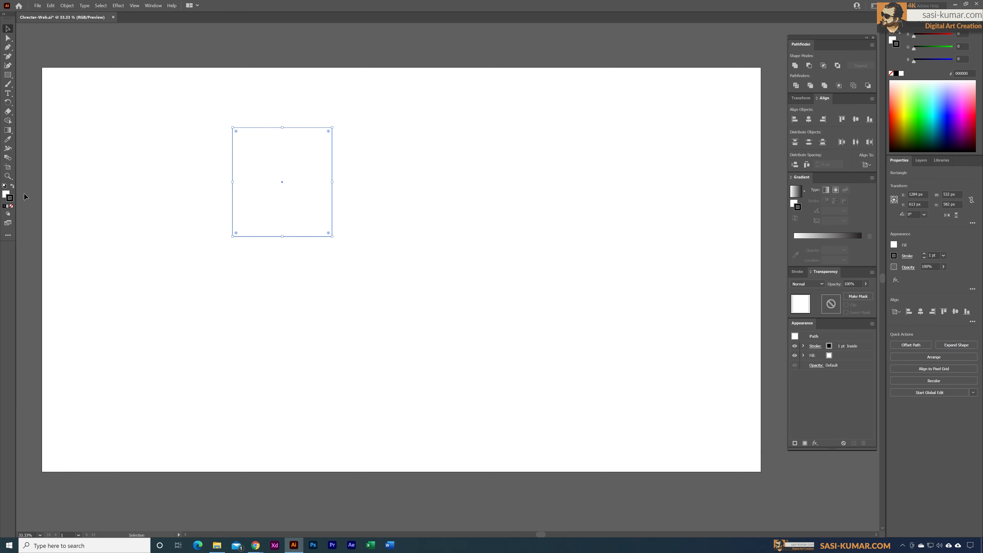
Remove the rectangle's stroke and set its fill colour to f2b544
{"action": "left_click", "coordinate": [12, 207]}
{"action": "left_click", "coordinate": [7, 193]}
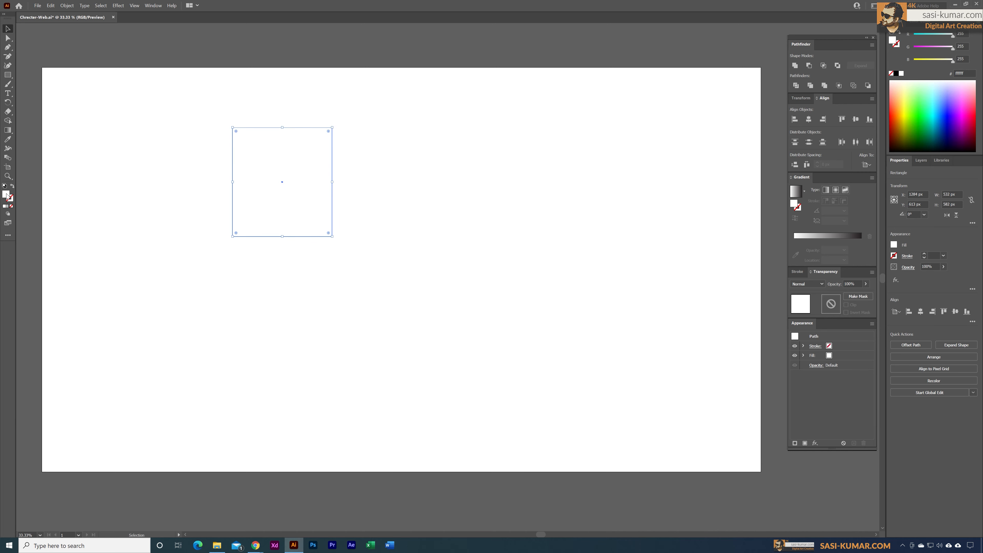
{"action": "left_click", "coordinate": [331, 87]}
{"action": "left_click", "coordinate": [297, 144]}
{"action": "double_click", "coordinate": [6, 193]}
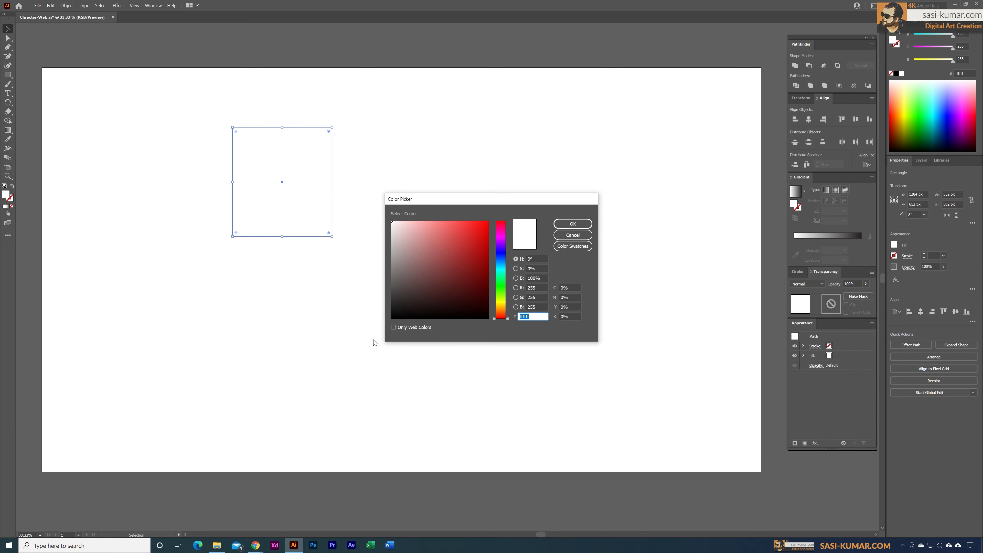
{"action": "type", "text": "f2b544"}
{"action": "left_click", "coordinate": [582, 227]}
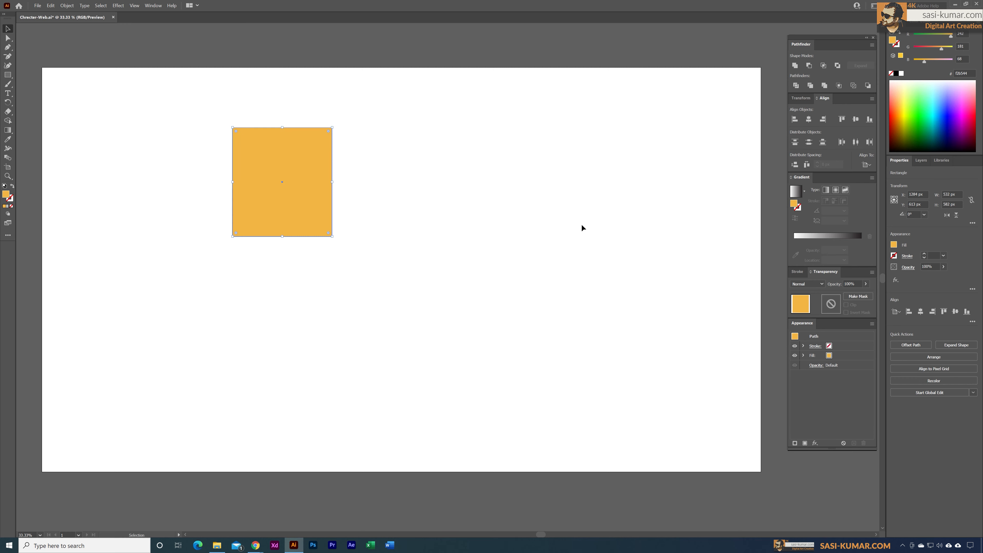
Duplicate the orange rectangle beside the original and fill the copy with f2d649
{"action": "left_click_drag", "start_coordinate": [272, 163], "coordinate": [357, 152]}
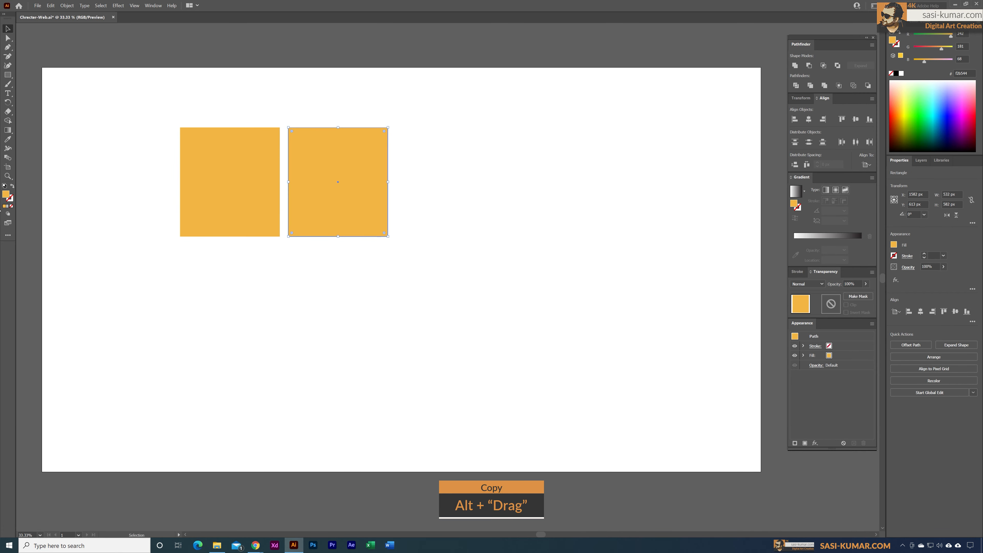
{"action": "double_click", "coordinate": [6, 194]}
{"action": "type", "text": "f2"}
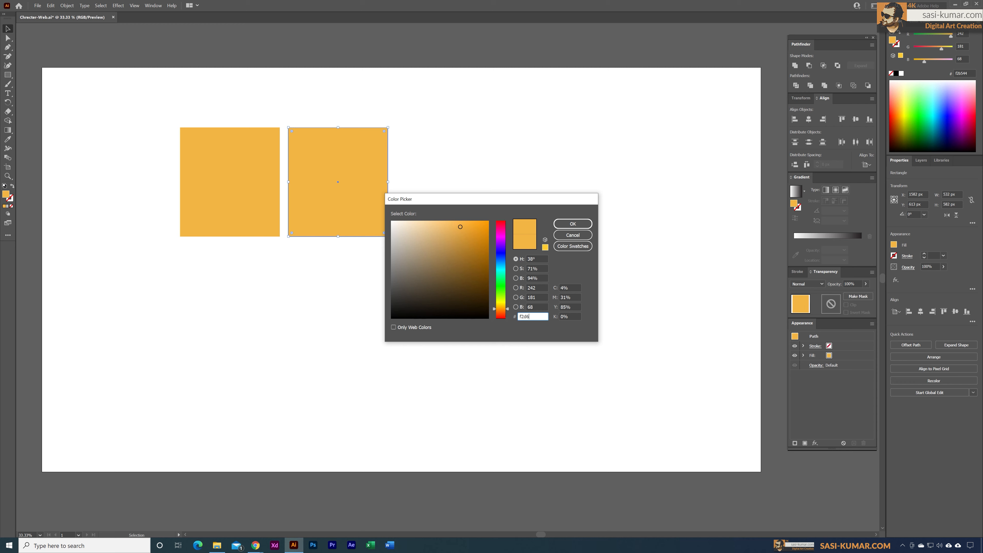
{"action": "type", "text": "d649"}
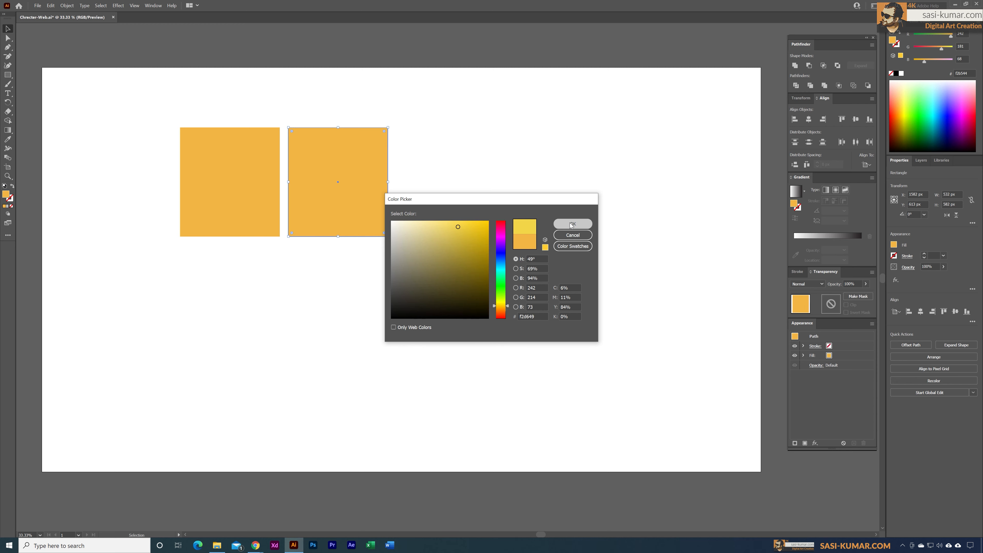
{"action": "key", "text": "Return"}
Scale both swatches down to about 382 by 418 px and duplicate the yellow one to form a row of five
{"action": "left_click_drag", "start_coordinate": [395, 129], "coordinate": [265, 167]}
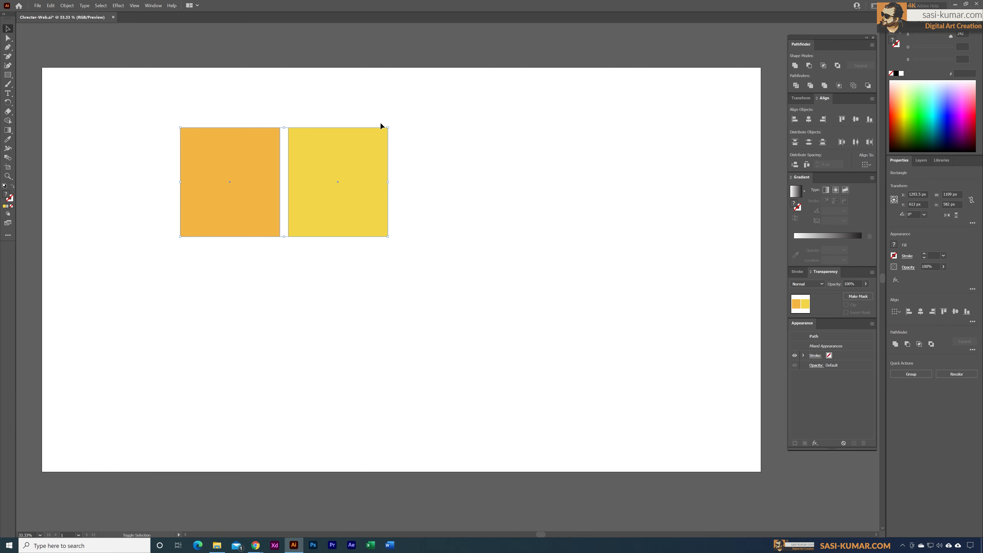
{"action": "left_click_drag", "start_coordinate": [388, 128], "coordinate": [537, 179]}
{"action": "left_click", "coordinate": [312, 190]}
Set the fill of the third swatch in the row to f21d56
{"action": "left_click", "coordinate": [384, 193]}
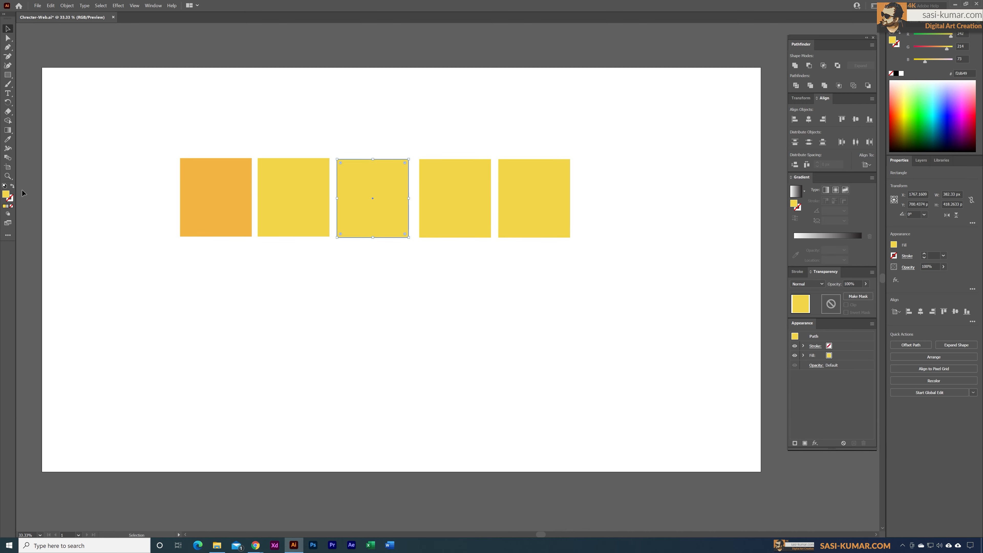
{"action": "double_click", "coordinate": [7, 194]}
{"action": "type", "text": "f21"}
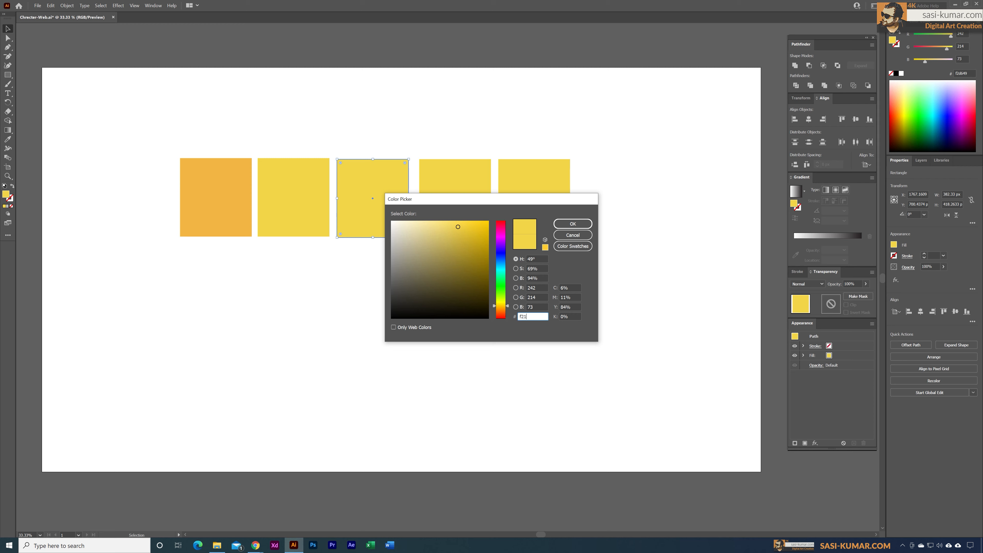
{"action": "type", "text": "d56"}
{"action": "left_click", "coordinate": [581, 221]}
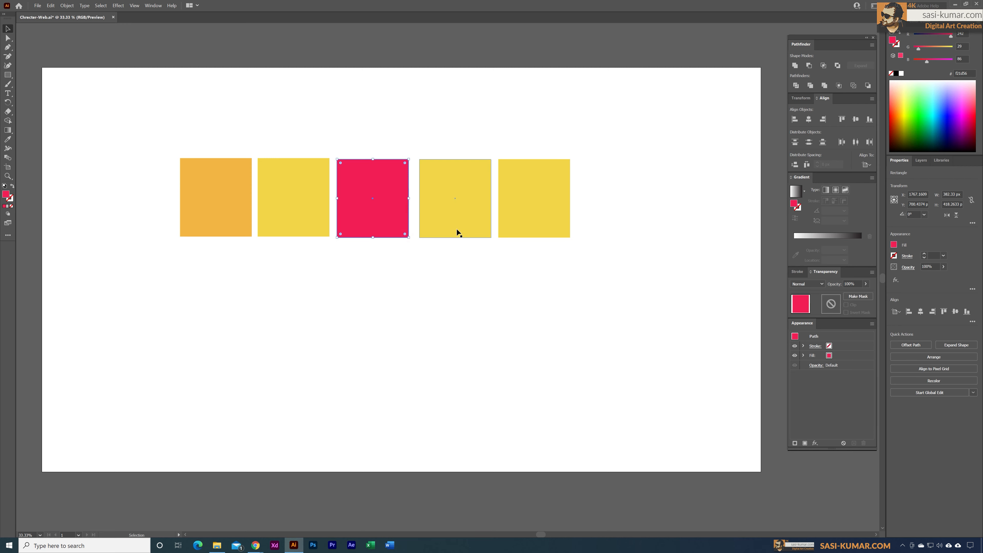
Set the fill of the fourth swatch in the row to 7165a6
{"action": "left_click", "coordinate": [439, 205]}
{"action": "double_click", "coordinate": [6, 195]}
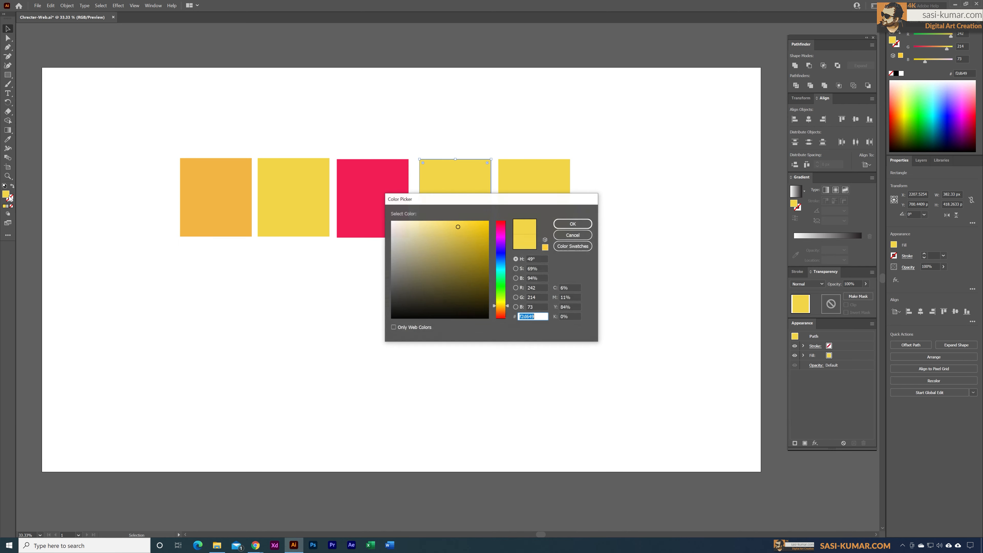
{"action": "type", "text": "71"}
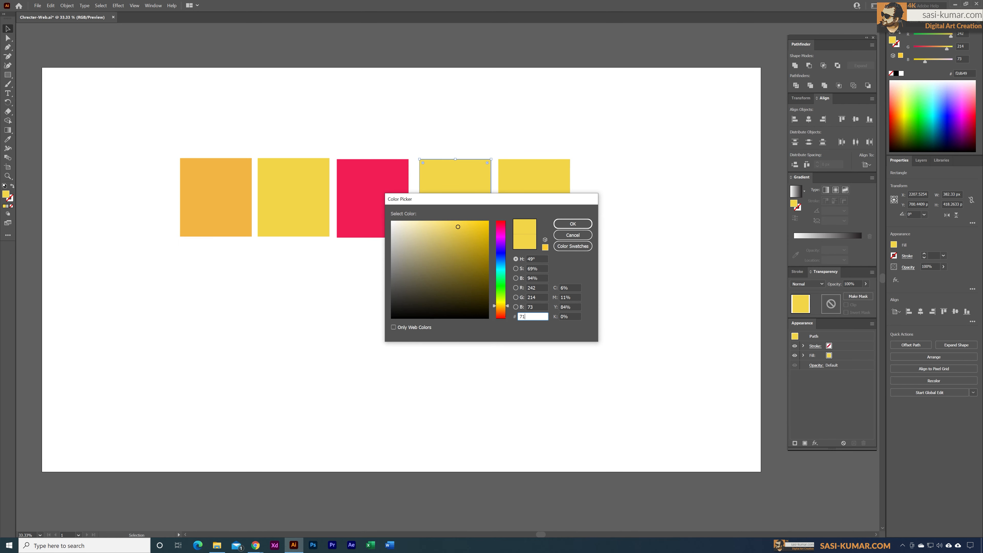
{"action": "type", "text": "65a6"}
{"action": "left_click", "coordinate": [579, 223]}
Set the fill of the fifth swatch to 8c3b4a and deselect it
{"action": "left_click", "coordinate": [533, 200]}
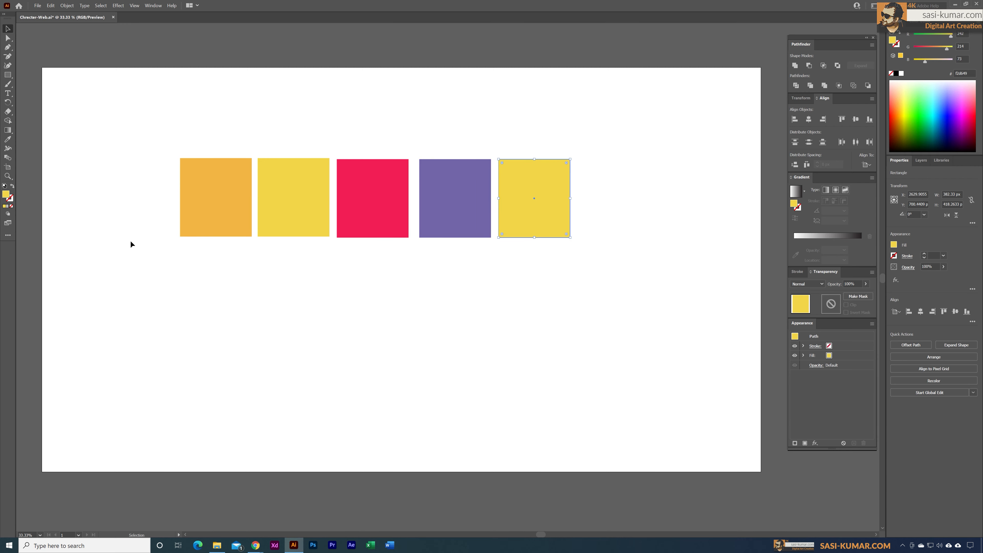
{"action": "double_click", "coordinate": [7, 195]}
{"action": "type", "text": "8"}
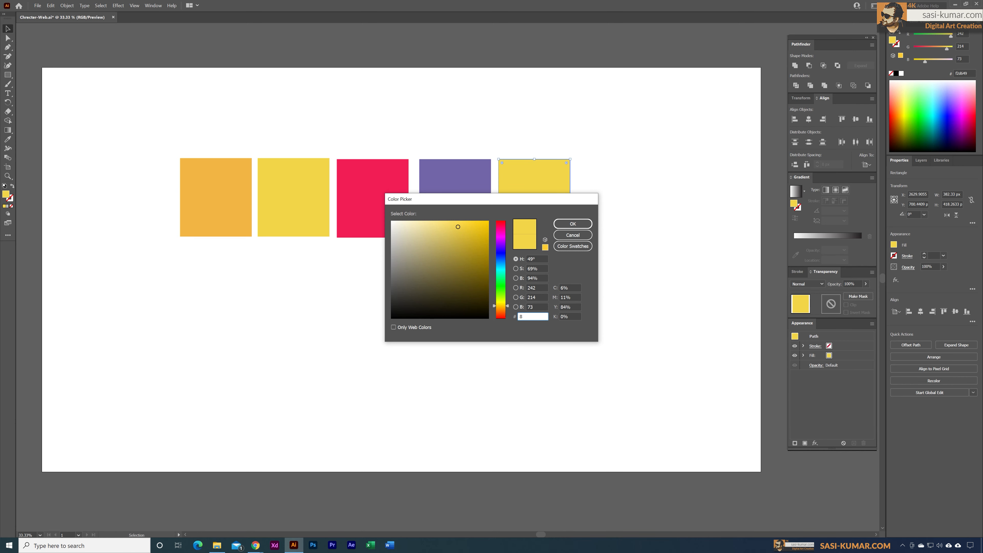
{"action": "type", "text": "c3b4a"}
{"action": "left_click", "coordinate": [586, 224]}
{"action": "left_click", "coordinate": [451, 100]}
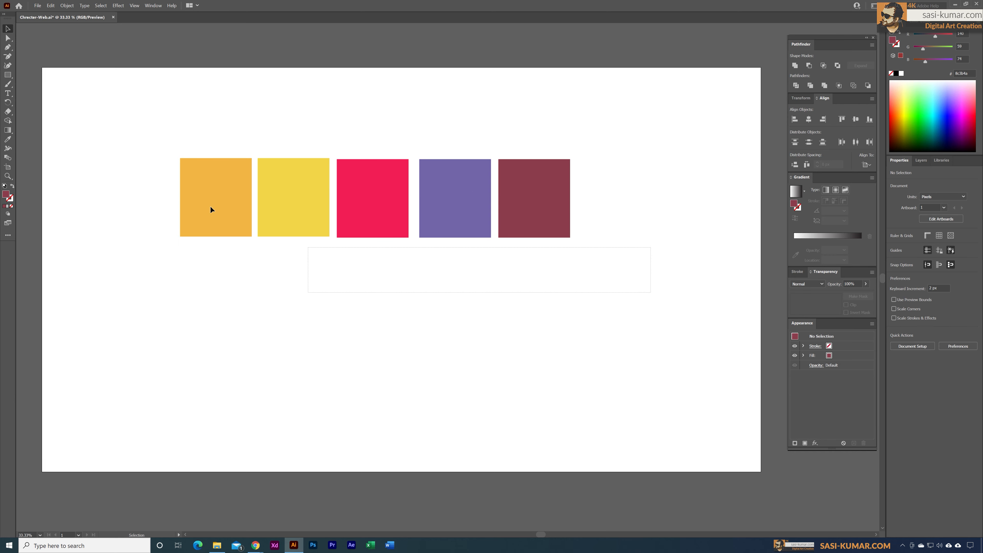
Scale the row of five swatches to about 1372 px wide and move it just above the artboard's upper-right corner
{"action": "left_click_drag", "start_coordinate": [159, 165], "coordinate": [152, 166]}
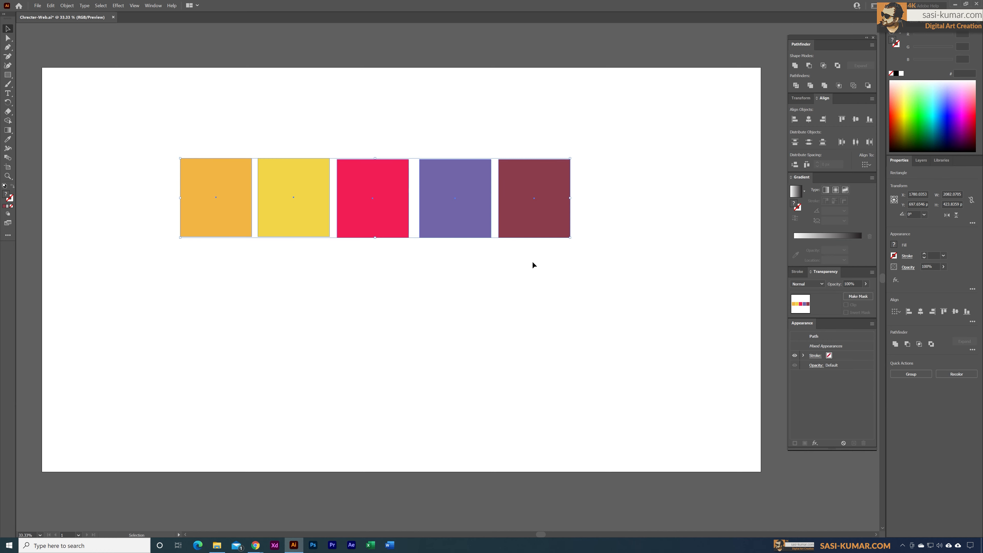
{"action": "left_click_drag", "start_coordinate": [573, 241], "coordinate": [526, 209]}
{"action": "left_click_drag", "start_coordinate": [409, 162], "coordinate": [722, 24]}
{"action": "left_click_drag", "start_coordinate": [692, 50], "coordinate": [713, 64]}
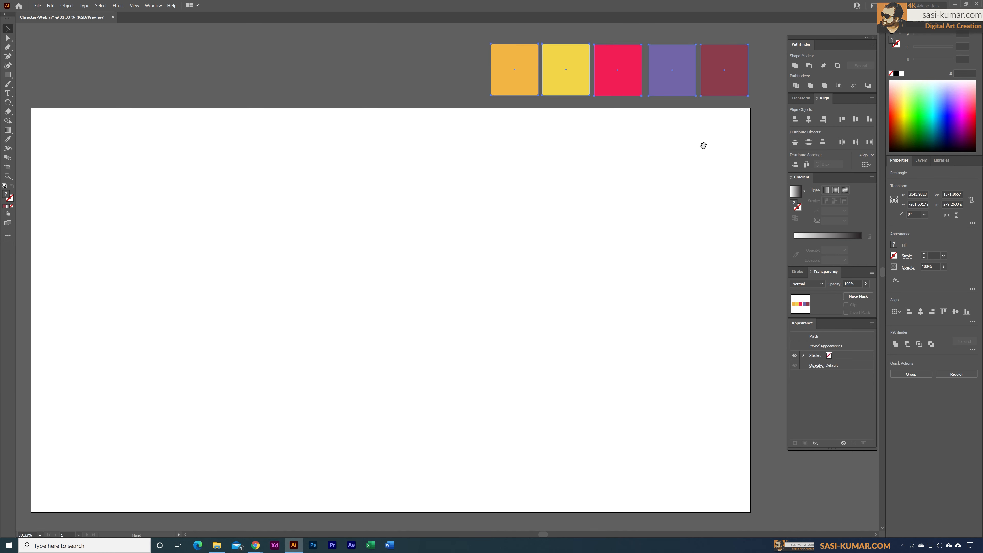
{"action": "left_click_drag", "start_coordinate": [703, 145], "coordinate": [701, 119]}
{"action": "key", "text": "ctrl+minus"}
{"action": "left_click_drag", "start_coordinate": [485, 346], "coordinate": [678, 186]}
Create a new Creative Cloud library named TEMP
{"action": "left_click", "coordinate": [942, 163]}
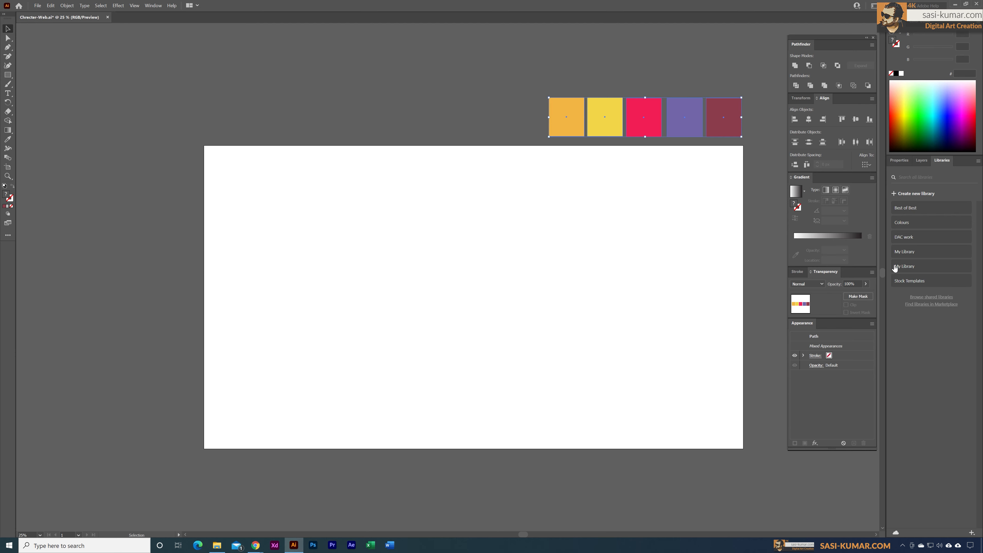
{"action": "left_click", "coordinate": [924, 195]}
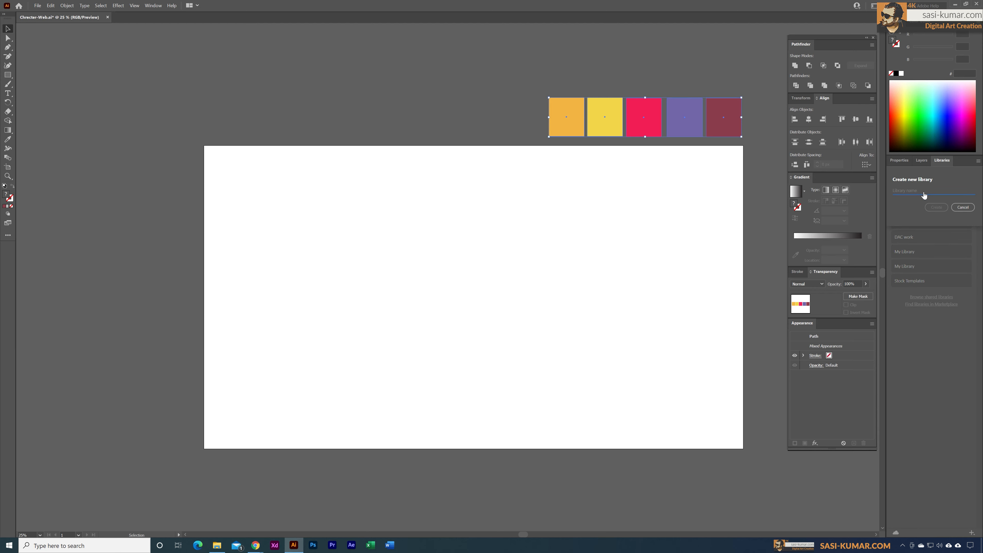
{"action": "type", "text": "Temp"}
{"action": "key", "text": "Return"}
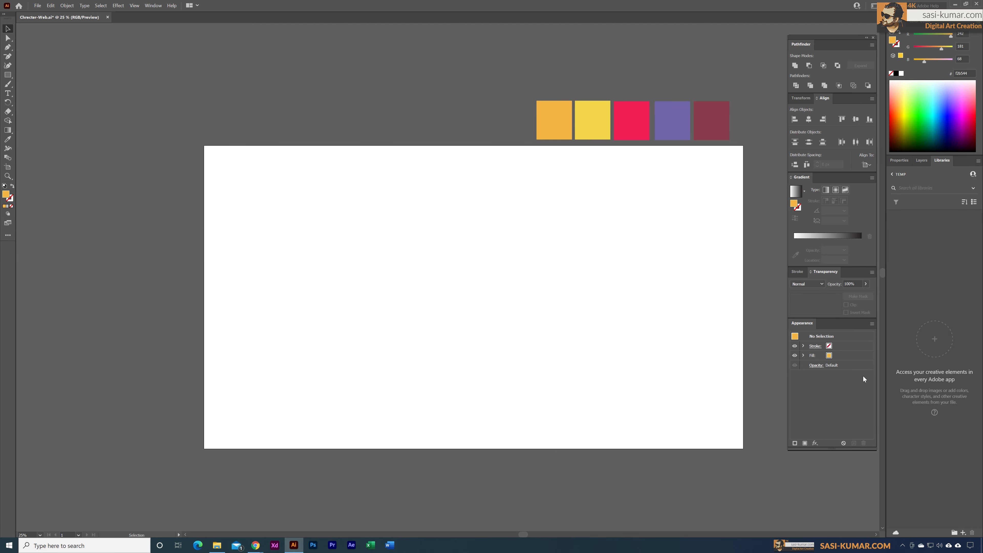
Add the fill colours of the orange, yellow and pink swatches to the TEMP library
{"action": "left_click", "coordinate": [547, 129]}
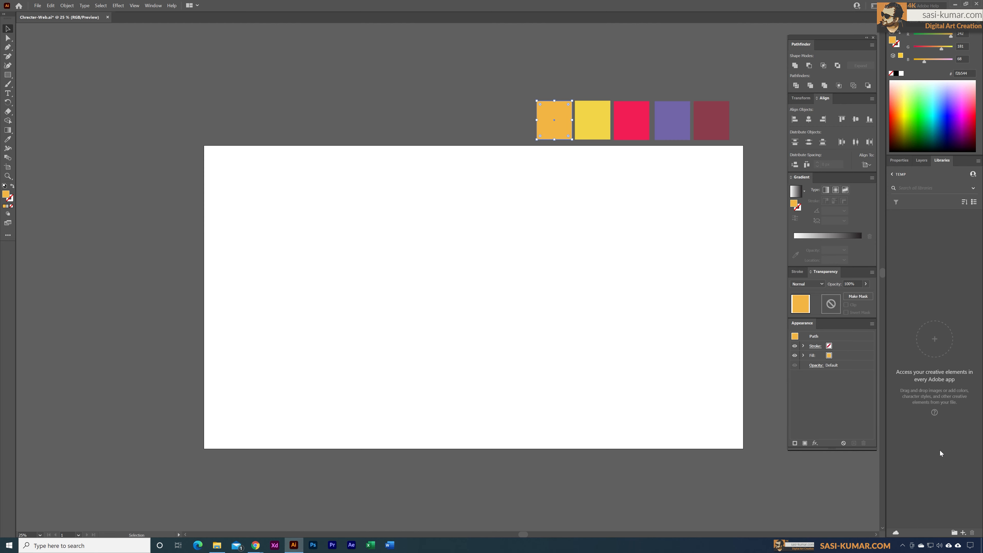
{"action": "left_click", "coordinate": [963, 532]}
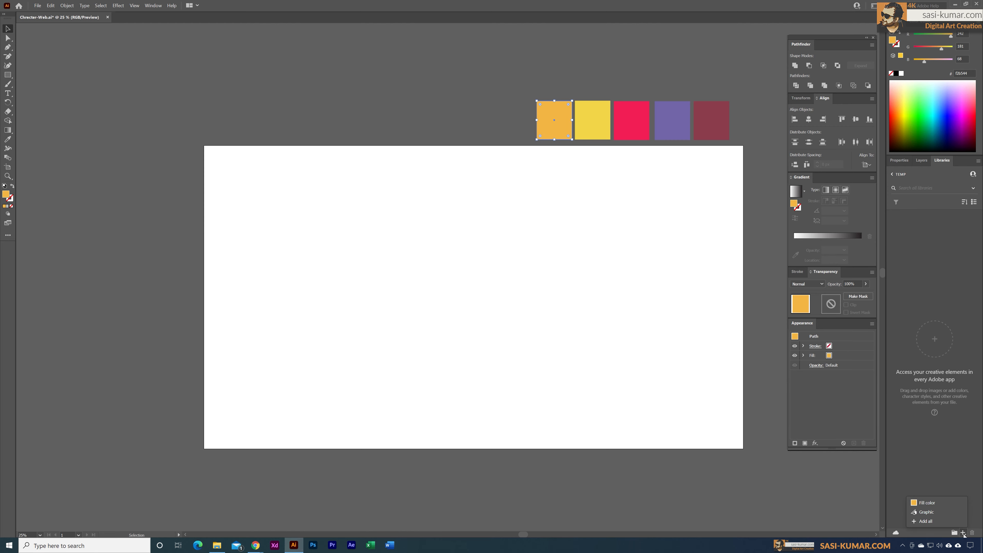
{"action": "left_click", "coordinate": [950, 503]}
{"action": "left_click", "coordinate": [601, 120]}
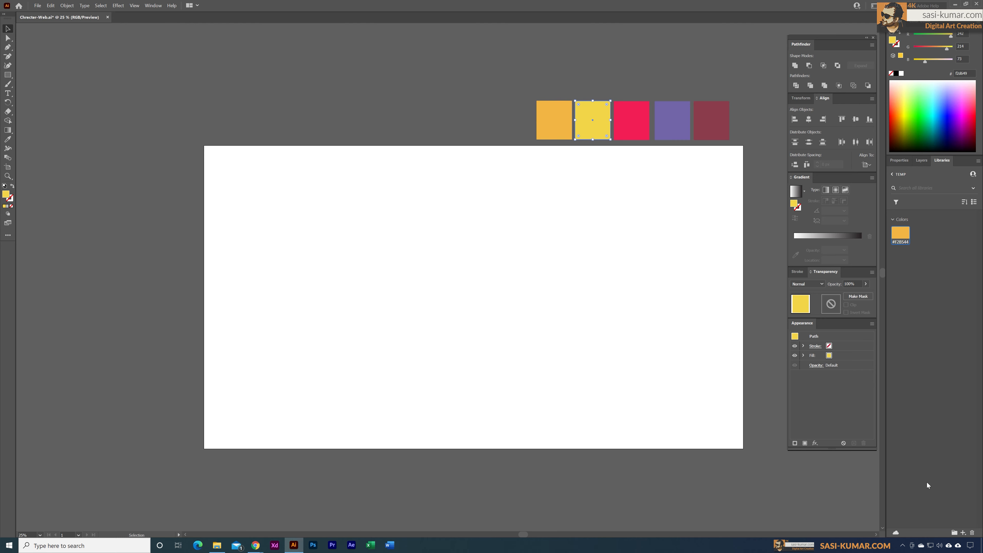
{"action": "left_click", "coordinate": [963, 533]}
{"action": "left_click", "coordinate": [952, 502]}
{"action": "left_click", "coordinate": [646, 131]}
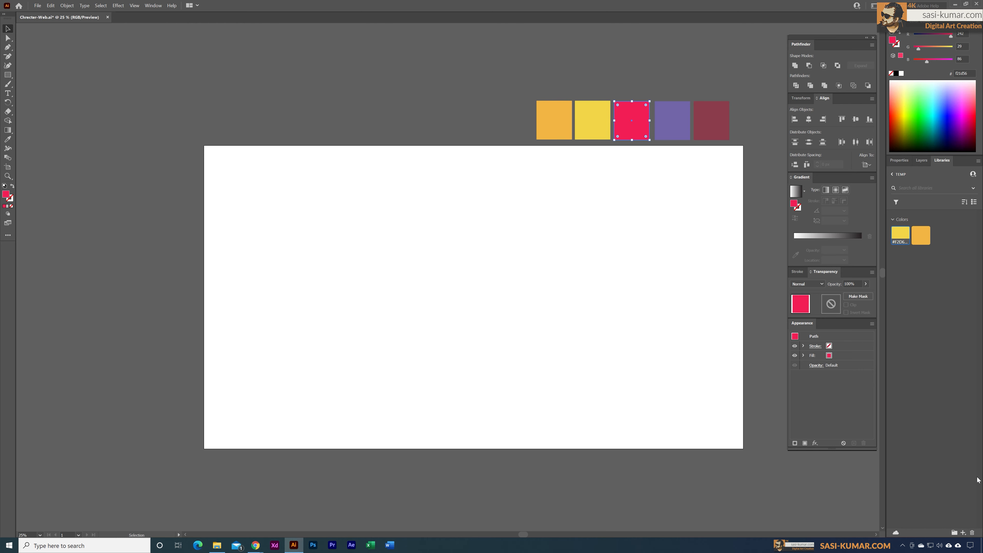
{"action": "left_click", "coordinate": [963, 533]}
{"action": "left_click", "coordinate": [953, 503]}
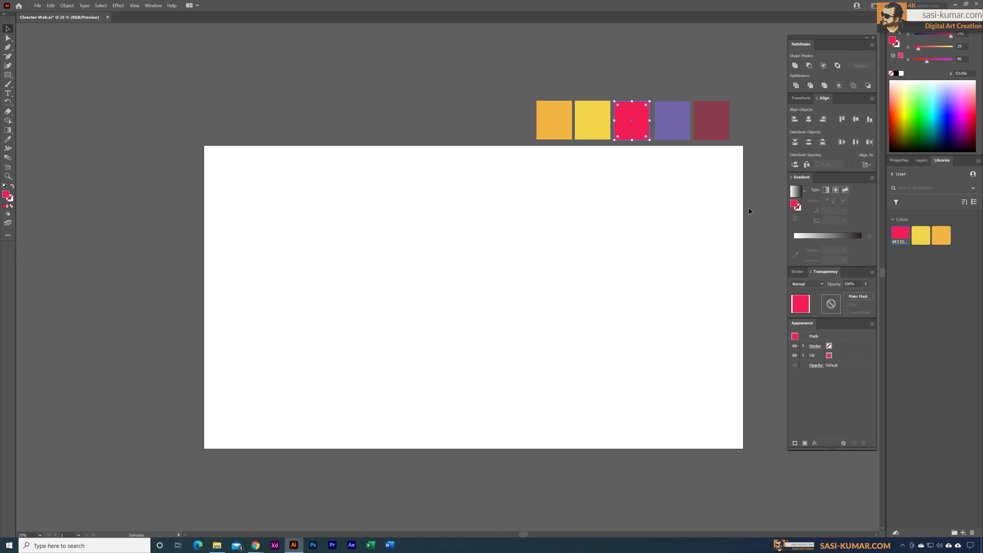
Add the fill colours of the purple and maroon swatches to the TEMP library, then deselect
{"action": "left_click", "coordinate": [674, 137]}
{"action": "left_click", "coordinate": [963, 533]}
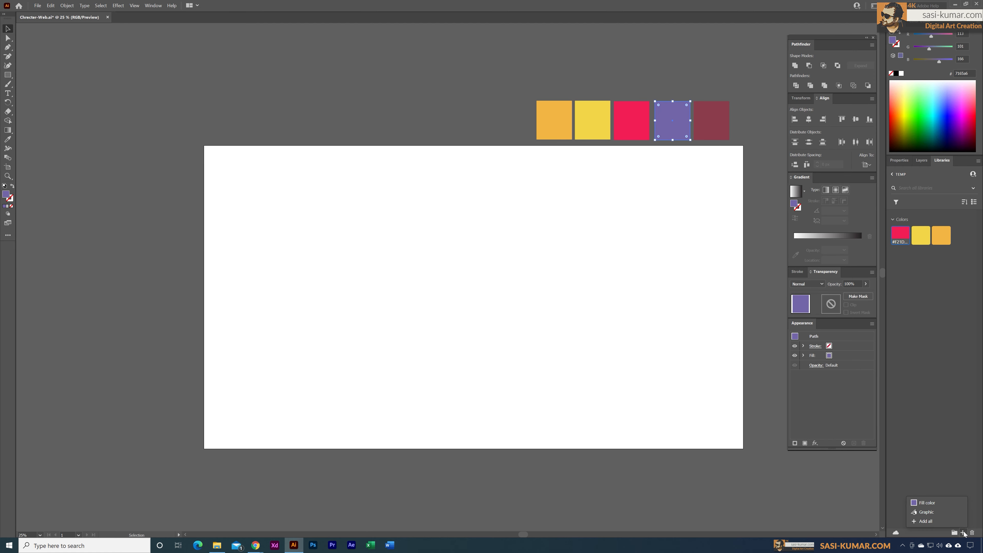
{"action": "left_click", "coordinate": [942, 504]}
{"action": "left_click", "coordinate": [723, 136]}
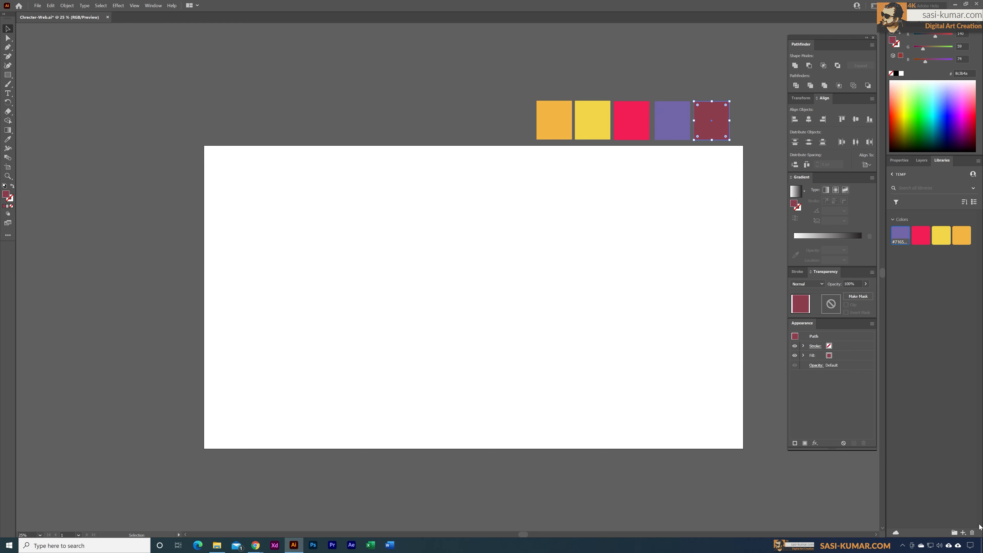
{"action": "left_click", "coordinate": [963, 534]}
{"action": "left_click", "coordinate": [942, 502]}
{"action": "left_click", "coordinate": [707, 73]}
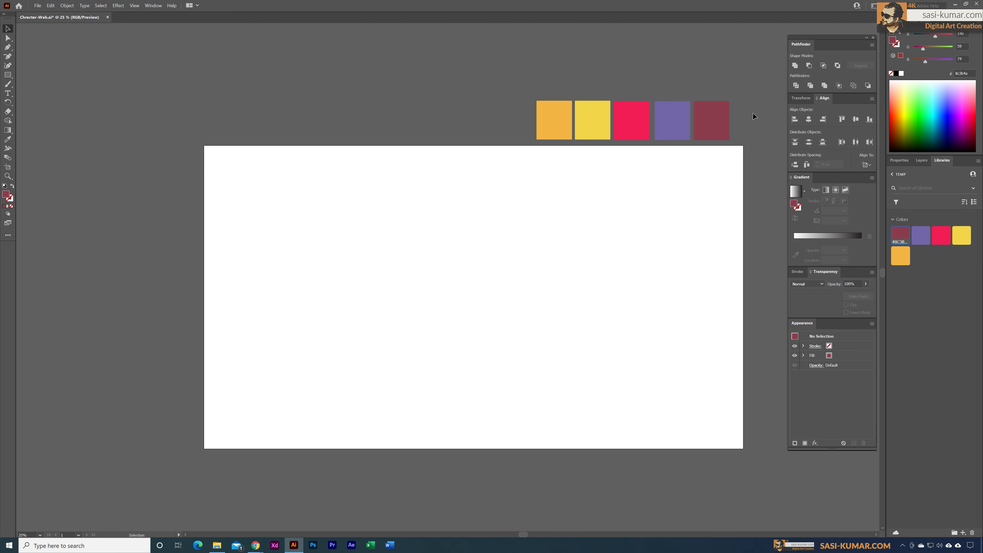
Delete the row of five swatches above the artboard
{"action": "left_click_drag", "start_coordinate": [751, 104], "coordinate": [473, 148]}
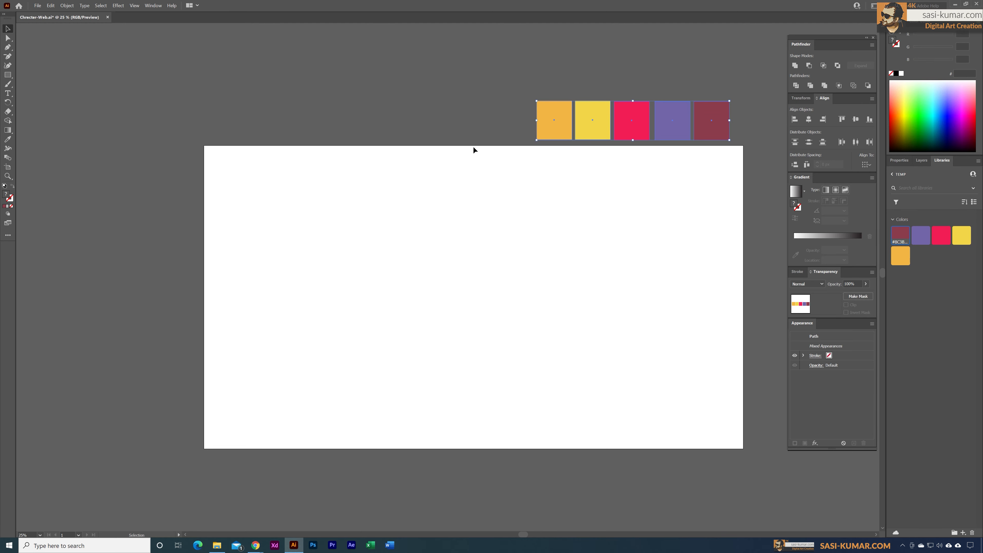
{"action": "key", "text": "Delete"}
{"action": "left_click_drag", "start_coordinate": [487, 244], "coordinate": [465, 205]}
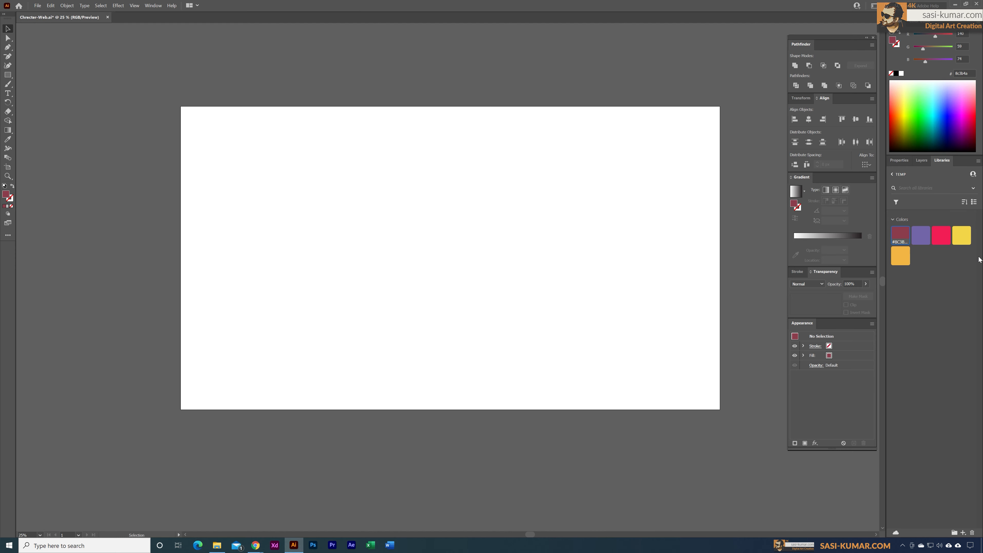
Rename the document's only layer to bg
{"action": "left_click", "coordinate": [899, 163]}
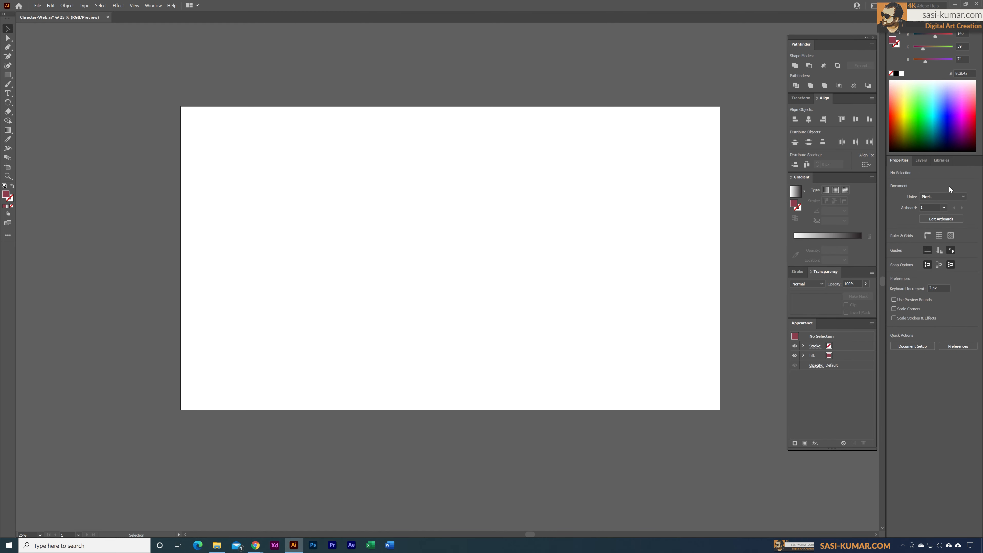
{"action": "left_click", "coordinate": [921, 161]}
{"action": "double_click", "coordinate": [934, 174]}
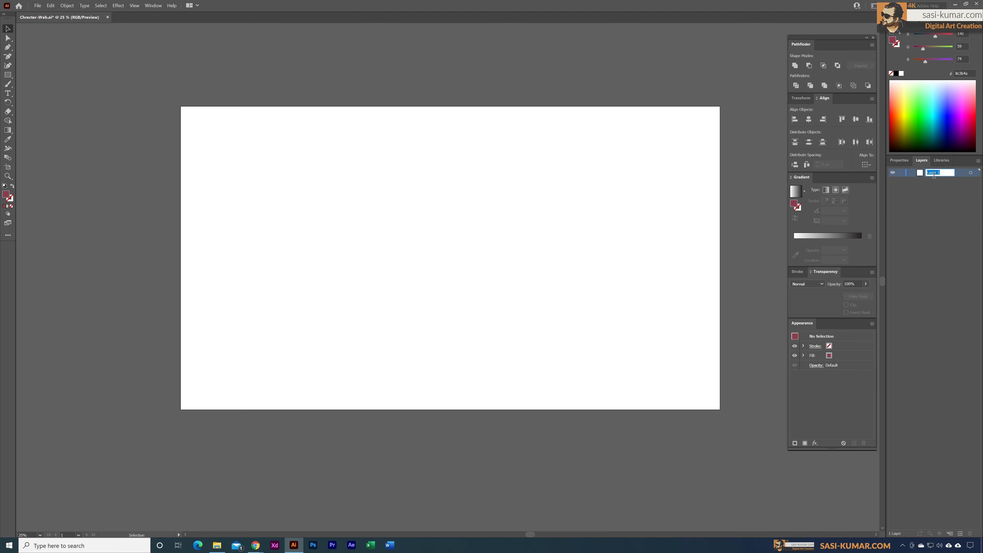
{"action": "type", "text": "bg"}
{"action": "key", "text": "Return"}
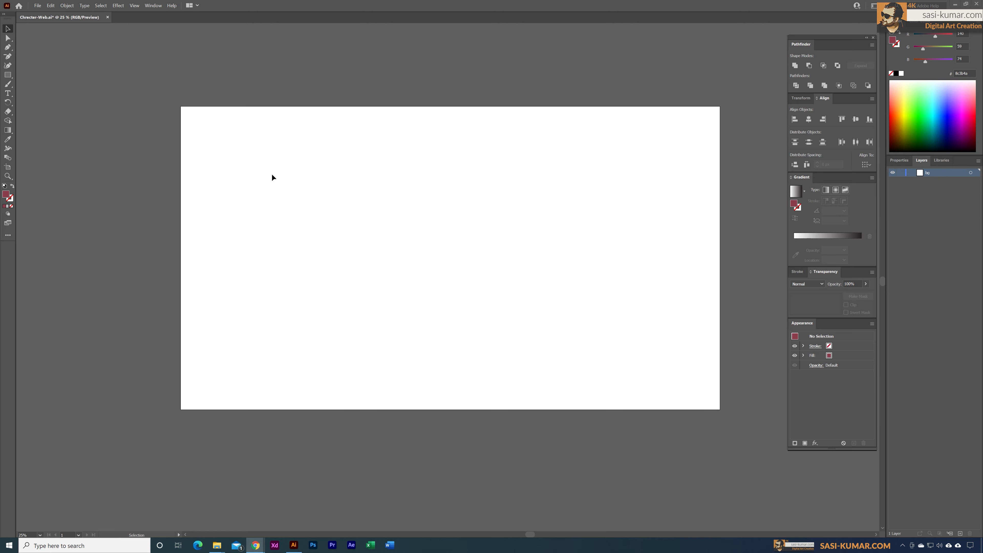
Draw a rectangle covering the whole artboard on the bg layer and deselect it
{"action": "key", "text": "m"}
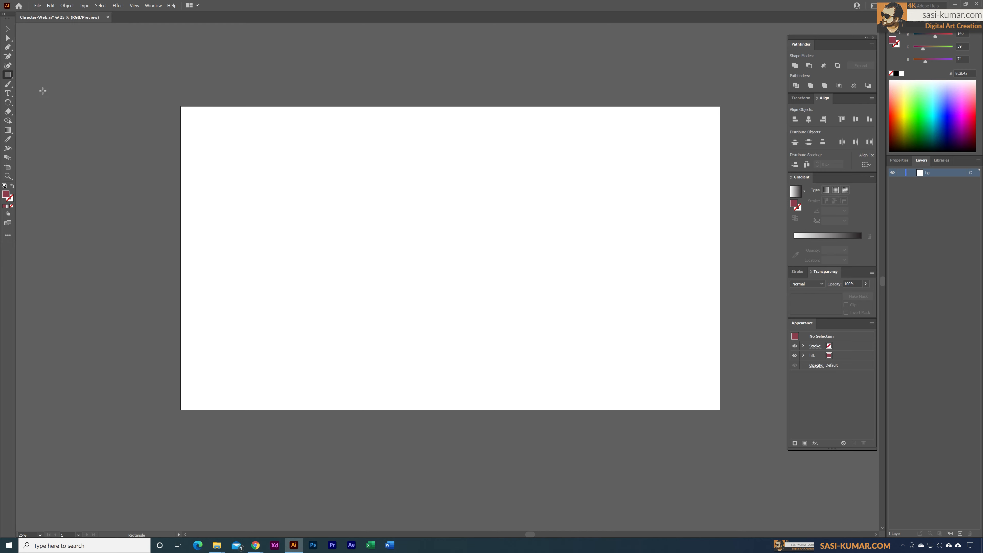
{"action": "left_click_drag", "start_coordinate": [184, 110], "coordinate": [724, 414]}
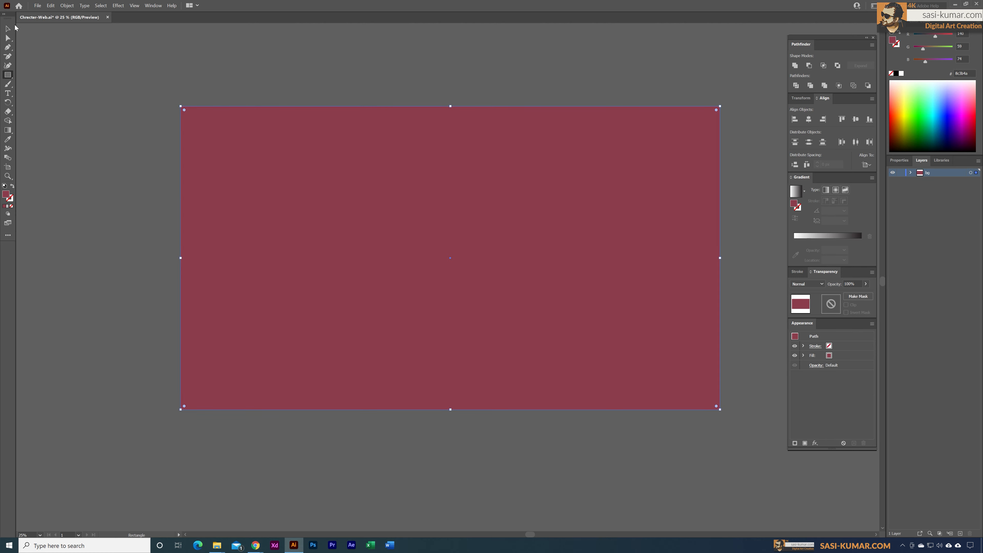
{"action": "left_click", "coordinate": [8, 28]}
{"action": "left_click", "coordinate": [307, 83]}
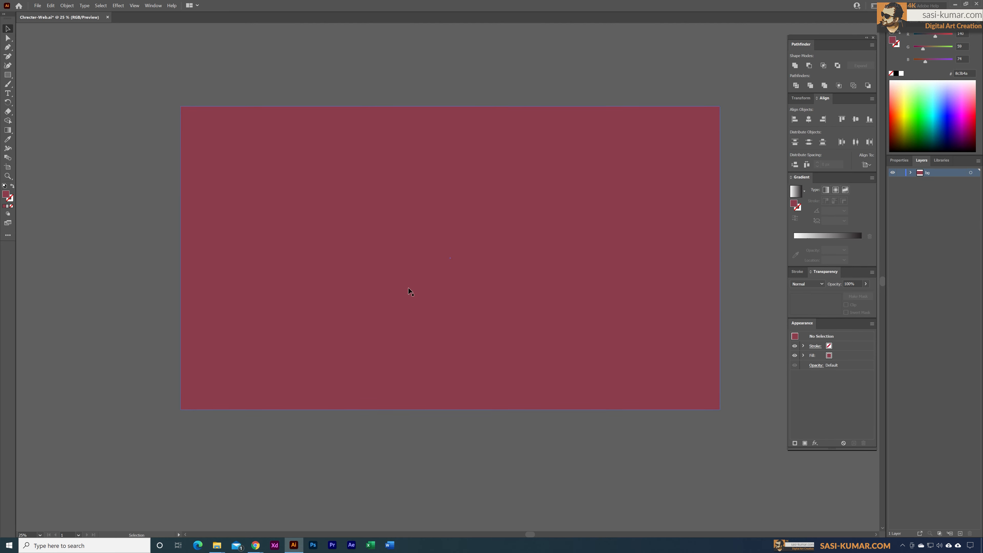
Fill the background rectangle with the yellow from the TEMP library
{"action": "left_click", "coordinate": [585, 276]}
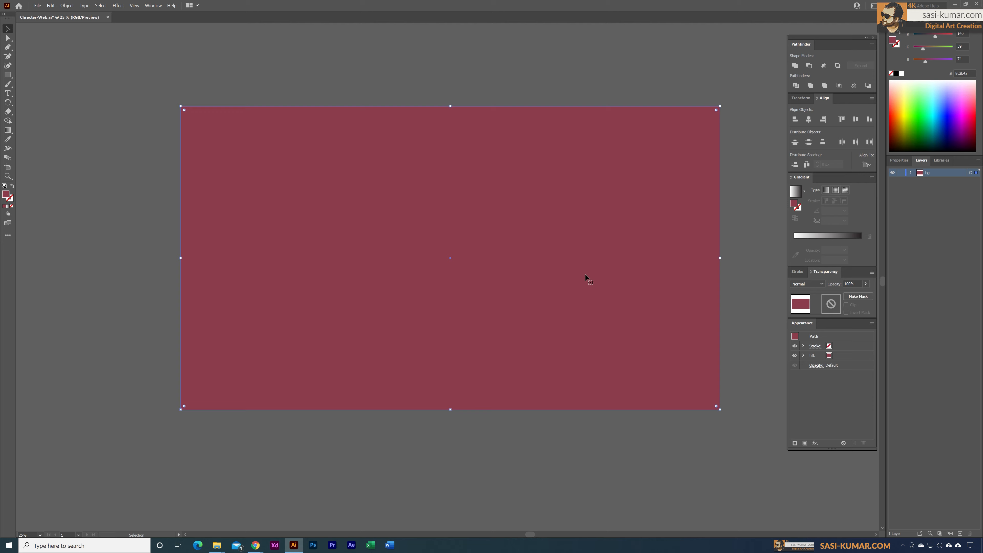
{"action": "left_click", "coordinate": [941, 160]}
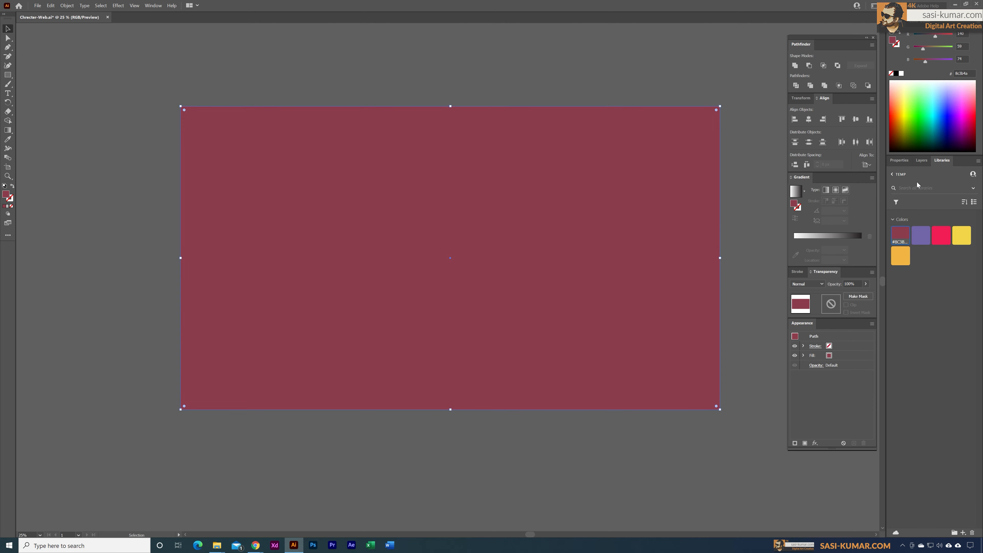
{"action": "left_click", "coordinate": [962, 236]}
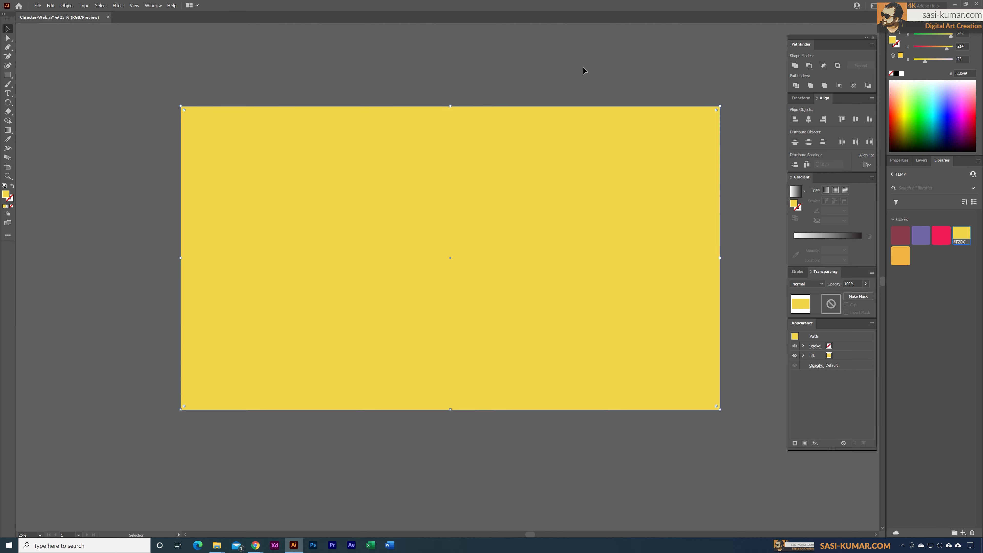
Lock the bg layer and create a new layer above it named Cha
{"action": "left_click", "coordinate": [922, 160]}
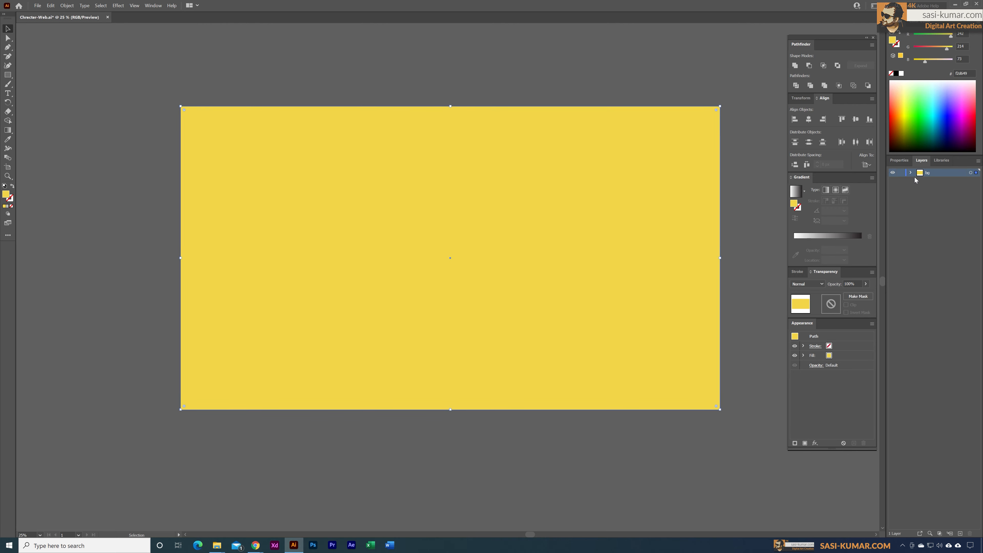
{"action": "left_click", "coordinate": [902, 174]}
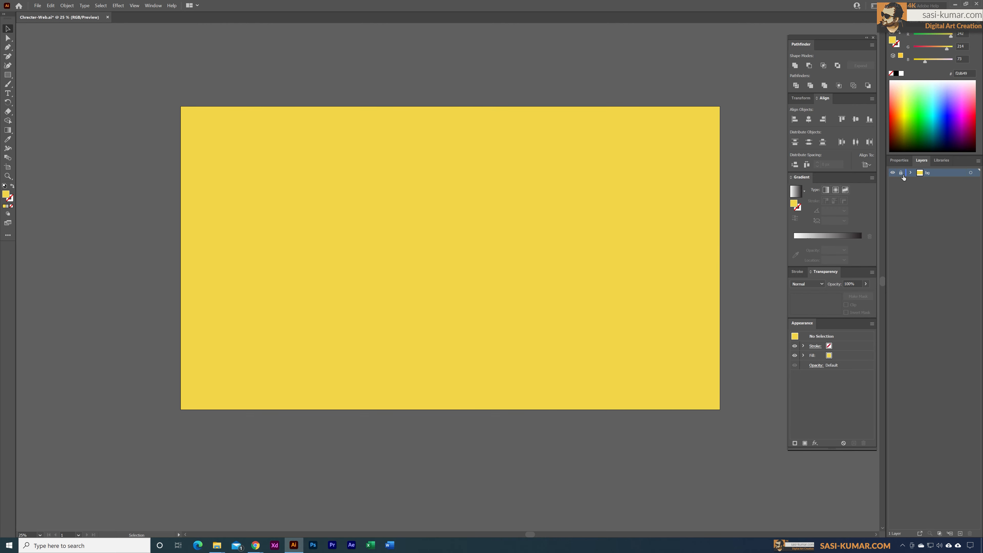
{"action": "left_click", "coordinate": [961, 534]}
{"action": "double_click", "coordinate": [933, 172]}
{"action": "type", "text": "Cha"}
{"action": "key", "text": "Return"}
Draw a slightly tall ellipse near the artboard's centre for the head and fill it with the library's maroon
{"action": "key", "text": "ctrl+="}
{"action": "left_click_drag", "start_coordinate": [503, 89], "coordinate": [453, 128]}
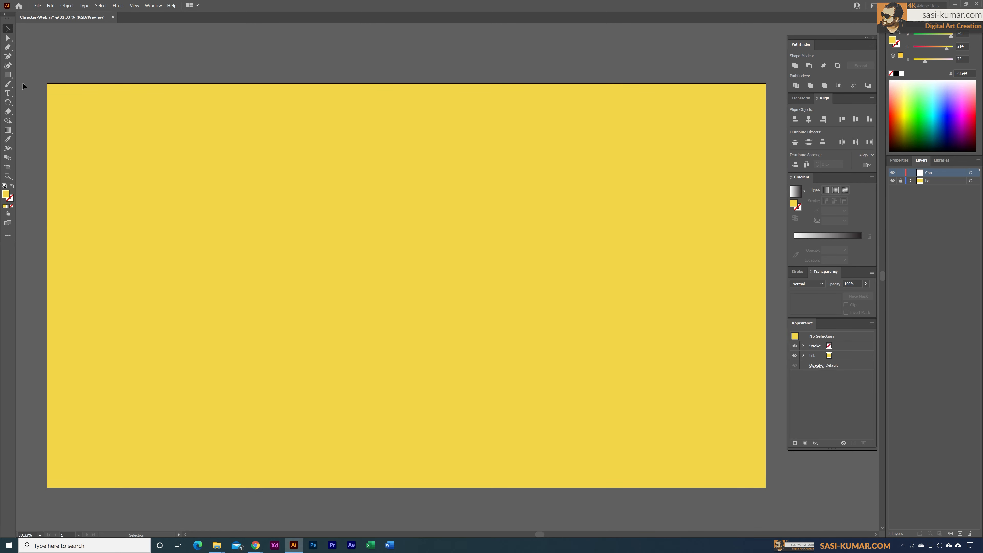
{"action": "left_click", "coordinate": [8, 75]}
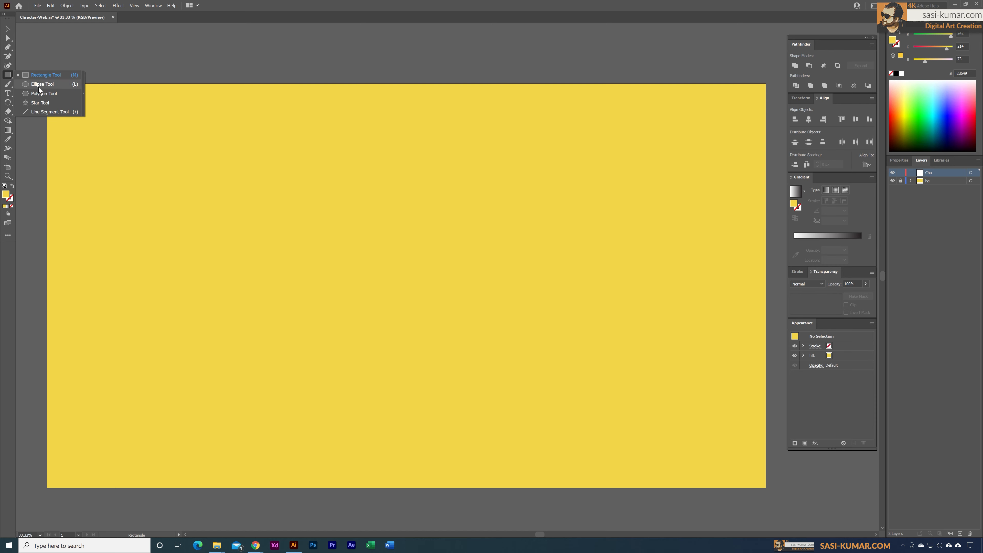
{"action": "left_click", "coordinate": [39, 88]}
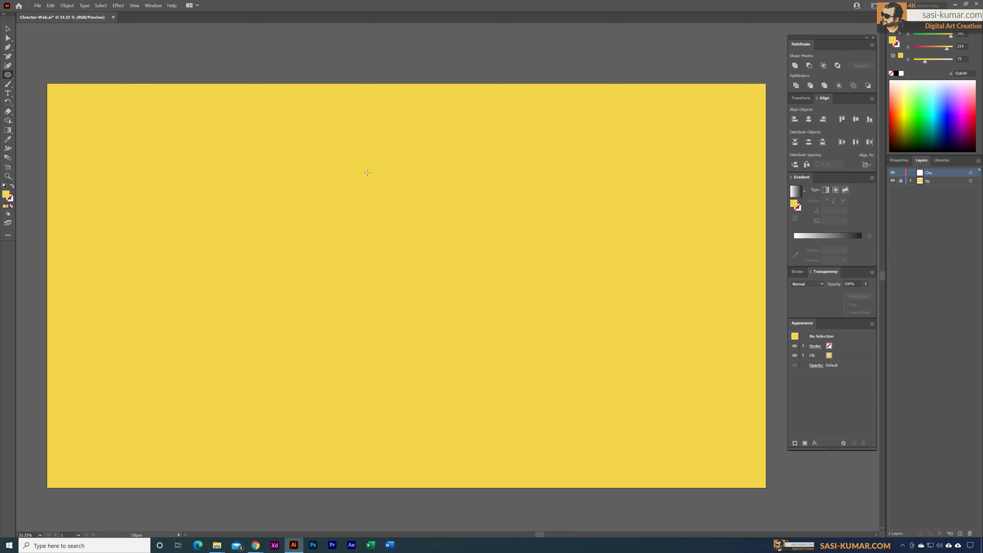
{"action": "left_click_drag", "start_coordinate": [375, 179], "coordinate": [487, 308]}
{"action": "left_click", "coordinate": [942, 160]}
{"action": "left_click", "coordinate": [900, 235]}
Move the maroon ellipse to the horizontal centre of the artboard, in its upper half, and keep it selected
{"action": "key", "text": "v"}
{"action": "left_click", "coordinate": [427, 59]}
{"action": "left_click_drag", "start_coordinate": [442, 204], "coordinate": [419, 198]}
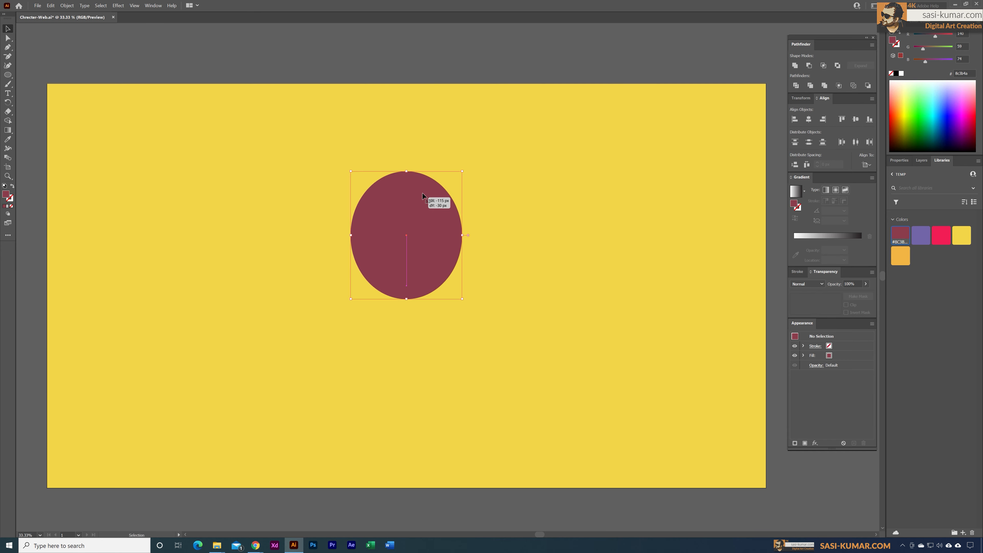
{"action": "left_click", "coordinate": [430, 63]}
{"action": "left_click", "coordinate": [412, 218]}
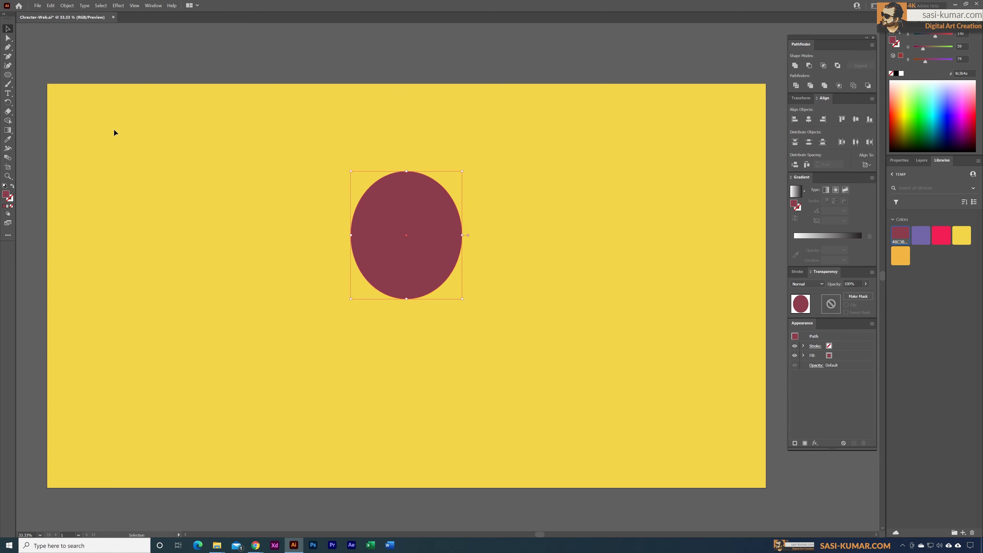
Lower the ellipse's bottom anchor point straight down to stretch it into an egg-shaped chin
{"action": "left_click", "coordinate": [7, 38]}
{"action": "left_click", "coordinate": [406, 298]}
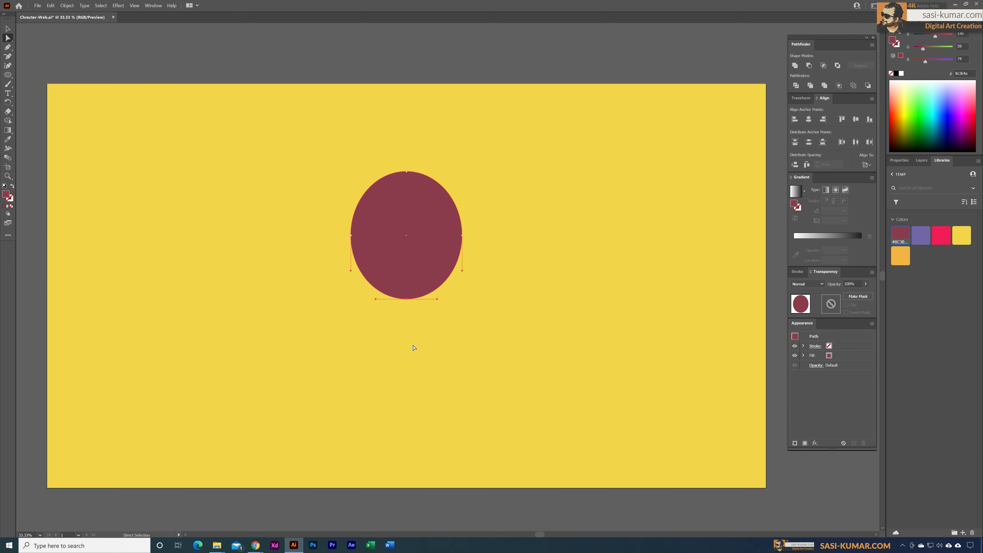
{"action": "key", "text": "shift+Down"}
{"action": "key", "text": "shift+Down"}
{"action": "key", "text": "shift+Down"}
{"action": "key", "text": "shift+Down"}
{"action": "key", "text": "shift+Down"}
{"action": "key", "text": "shift+Down"}
{"action": "key", "text": "shift+Down"}
{"action": "key", "text": "shift+Down"}
{"action": "key", "text": "shift+Down"}
{"action": "key", "text": "shift+Down"}
{"action": "key", "text": "shift+Down"}
{"action": "key", "text": "shift+Down"}
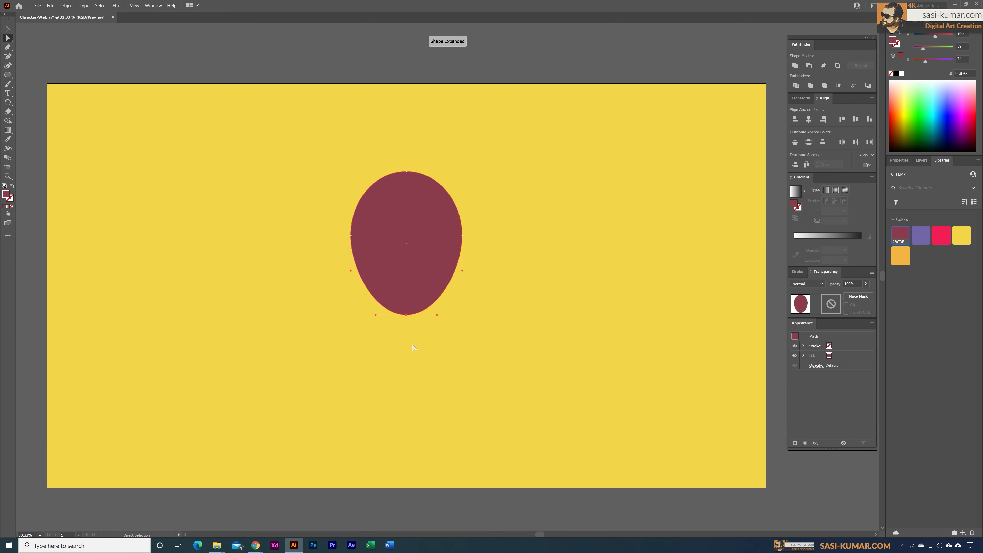
{"action": "key", "text": "Down"}
{"action": "key", "text": "Down"}
{"action": "key", "text": "Down"}
{"action": "key", "text": "Down"}
{"action": "key", "text": "Down"}
{"action": "key", "text": "Down"}
{"action": "key", "text": "Down"}
{"action": "key", "text": "Down"}
{"action": "key", "text": "Down"}
{"action": "key", "text": "Down"}
{"action": "key", "text": "Down"}
{"action": "key", "text": "Down"}
{"action": "key", "text": "Down"}
{"action": "key", "text": "Down"}
{"action": "key", "text": "Down"}
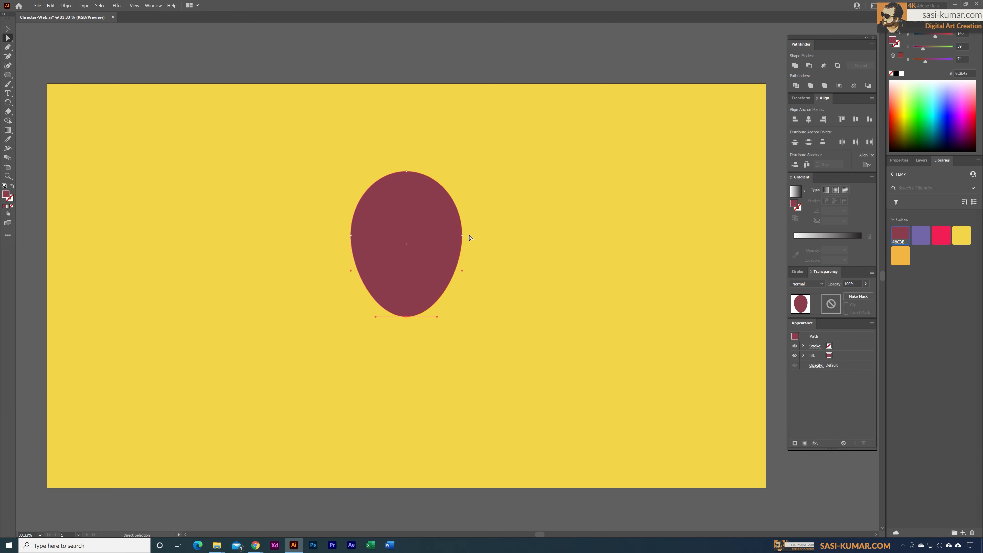
Angle the lower handles of the head's two side anchor points slightly inward to narrow the jaw symmetrically
{"action": "left_click", "coordinate": [463, 235]}
{"action": "left_click_drag", "start_coordinate": [463, 270], "coordinate": [456, 270]}
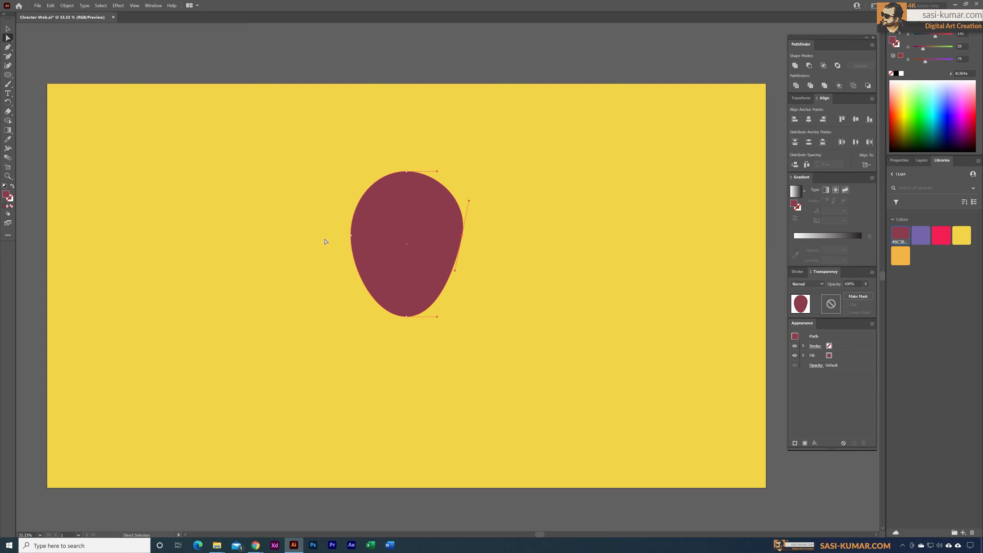
{"action": "left_click", "coordinate": [351, 235]}
{"action": "left_click_drag", "start_coordinate": [350, 270], "coordinate": [357, 269]}
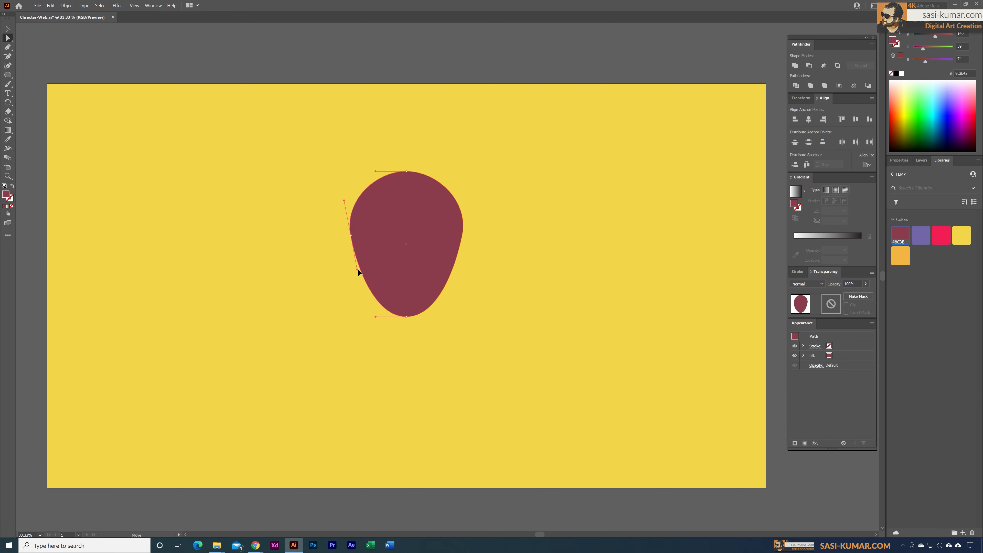
Raise the head's bottom anchor point slightly to shorten the chin
{"action": "left_click", "coordinate": [406, 317]}
{"action": "key", "text": "shift+Up"}
{"action": "key", "text": "shift+Up"}
{"action": "key", "text": "shift+Up"}
{"action": "key", "text": "shift+Up"}
{"action": "key", "text": "shift+Up"}
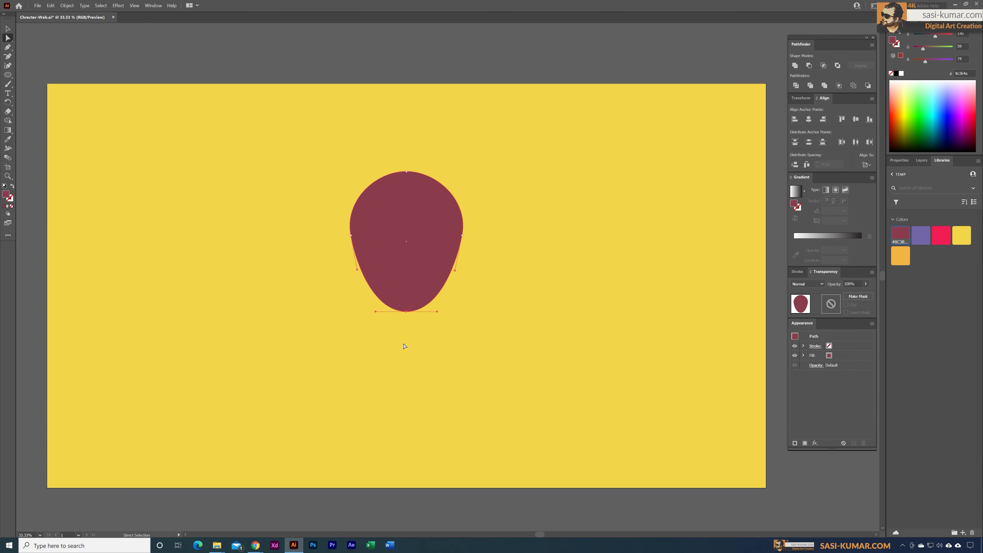
{"action": "key", "text": "shift+Up"}
Select the whole head shape and move it slightly higher on the artboard
{"action": "left_click", "coordinate": [7, 28]}
{"action": "left_click", "coordinate": [593, 371]}
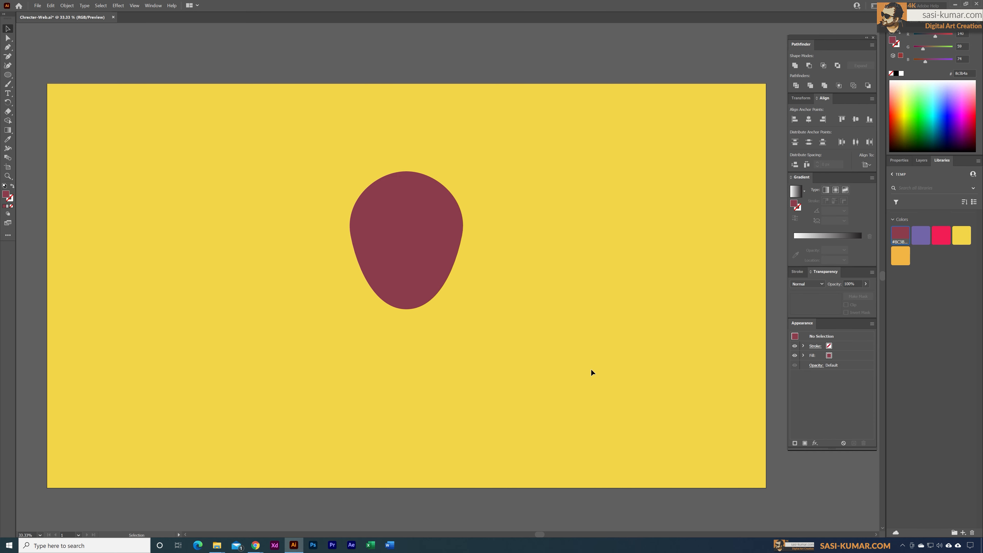
{"action": "left_click", "coordinate": [384, 242]}
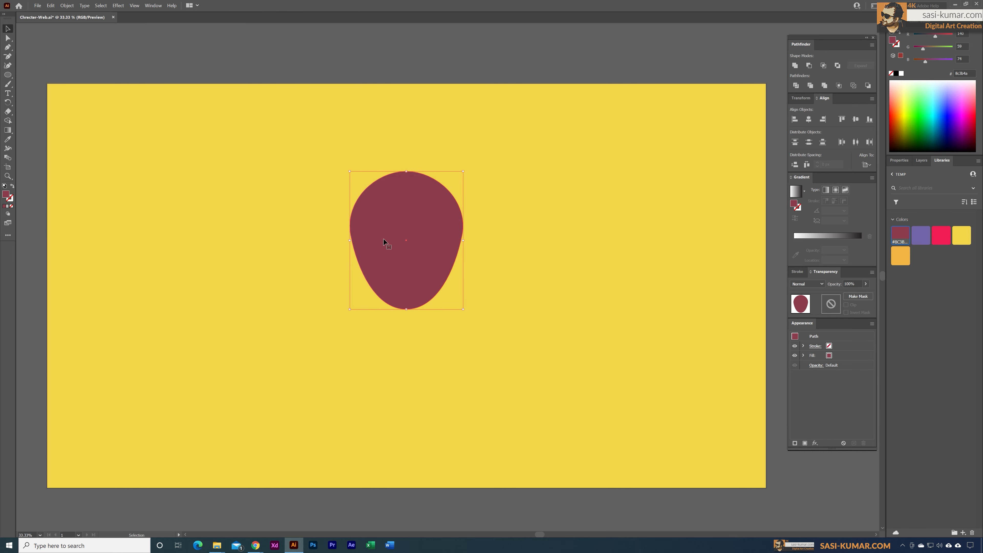
{"action": "left_click_drag", "start_coordinate": [406, 213], "coordinate": [405, 201]}
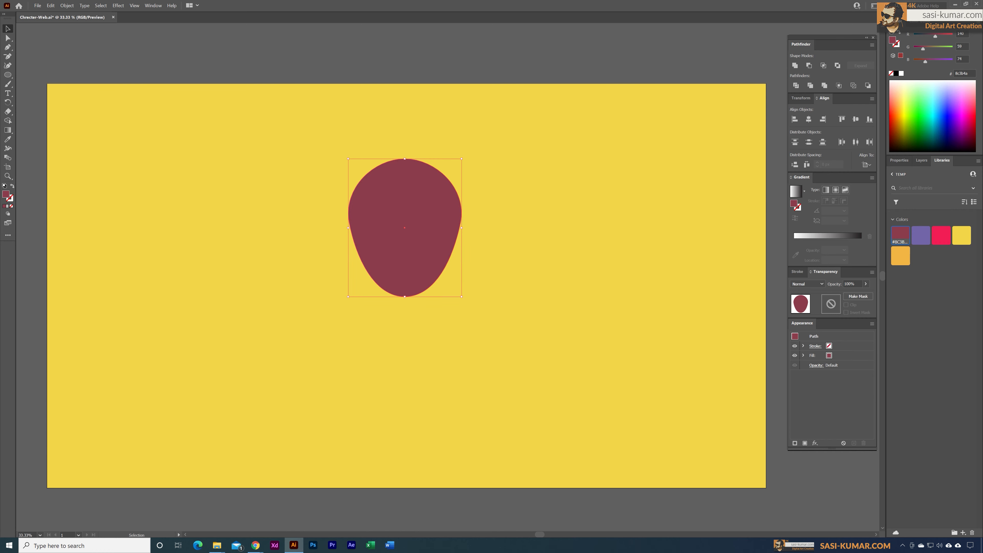
Lighten the head's fill by raising its brightness to 70%, giving the pinkish red b24d62
{"action": "double_click", "coordinate": [6, 194]}
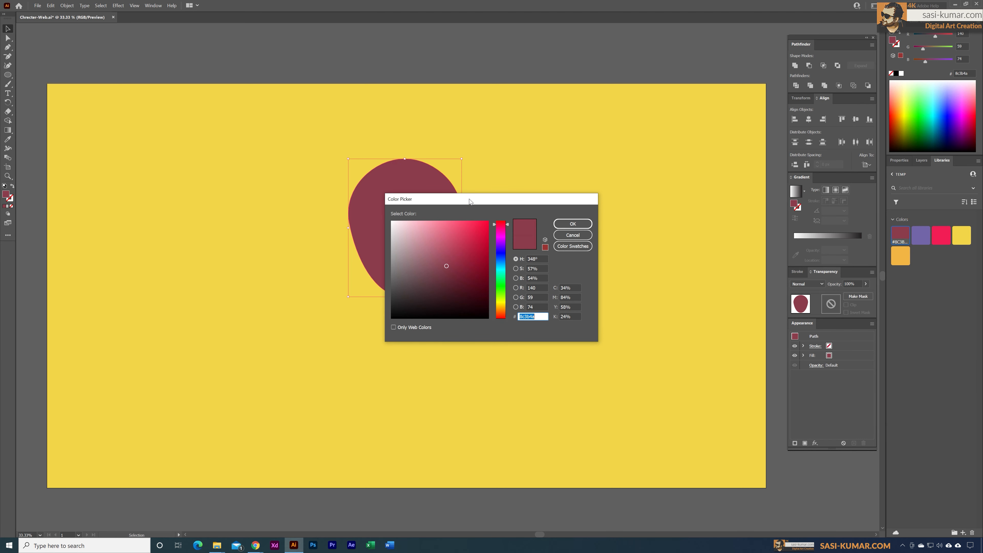
{"action": "left_click_drag", "start_coordinate": [469, 199], "coordinate": [457, 198]}
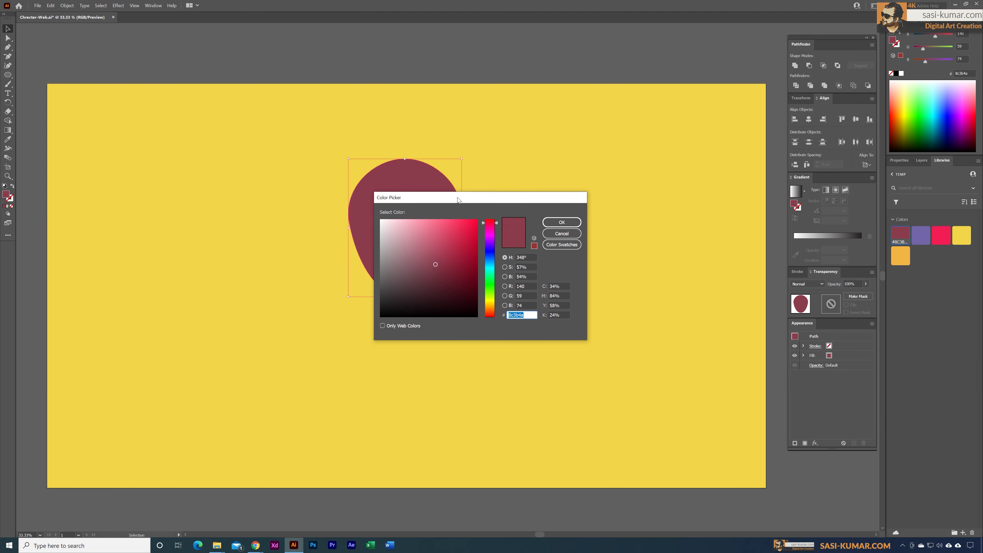
{"action": "left_click", "coordinate": [505, 277]}
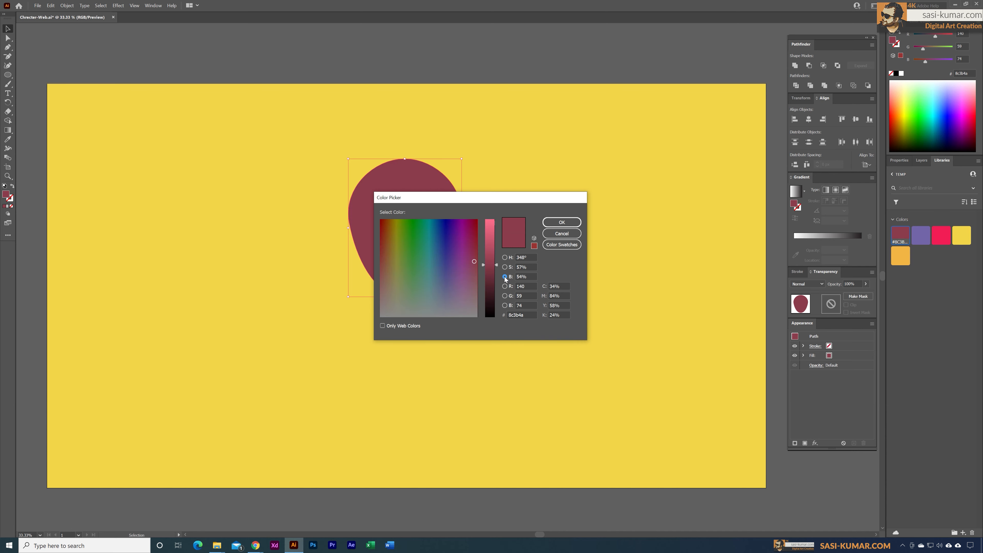
{"action": "left_click_drag", "start_coordinate": [501, 196], "coordinate": [632, 163]}
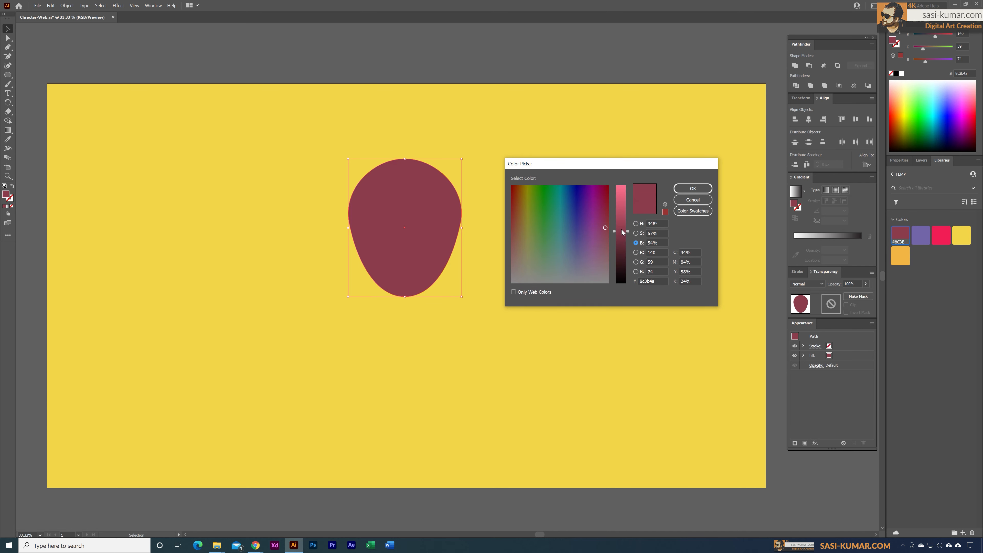
{"action": "left_click_drag", "start_coordinate": [622, 228], "coordinate": [624, 214]}
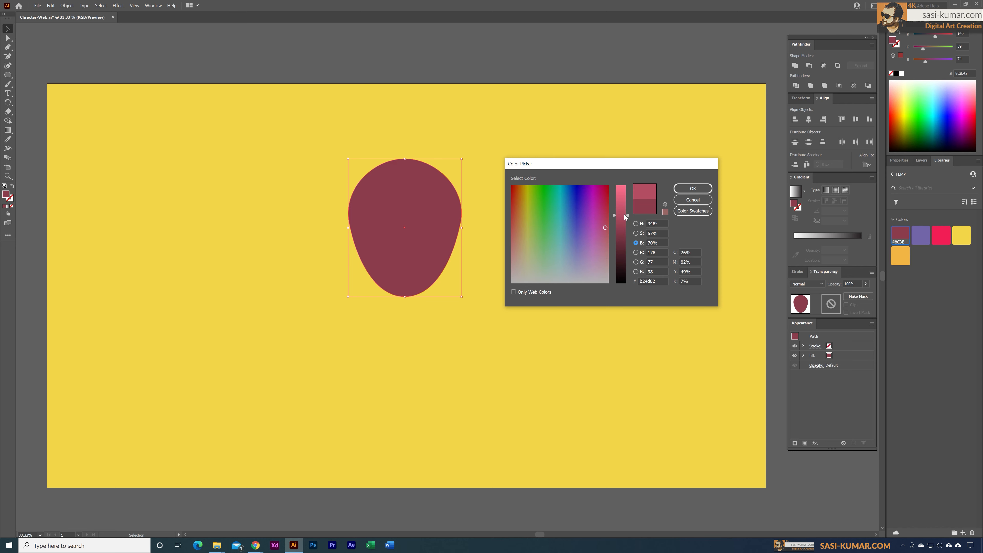
{"action": "left_click", "coordinate": [683, 186]}
{"action": "left_click", "coordinate": [557, 165]}
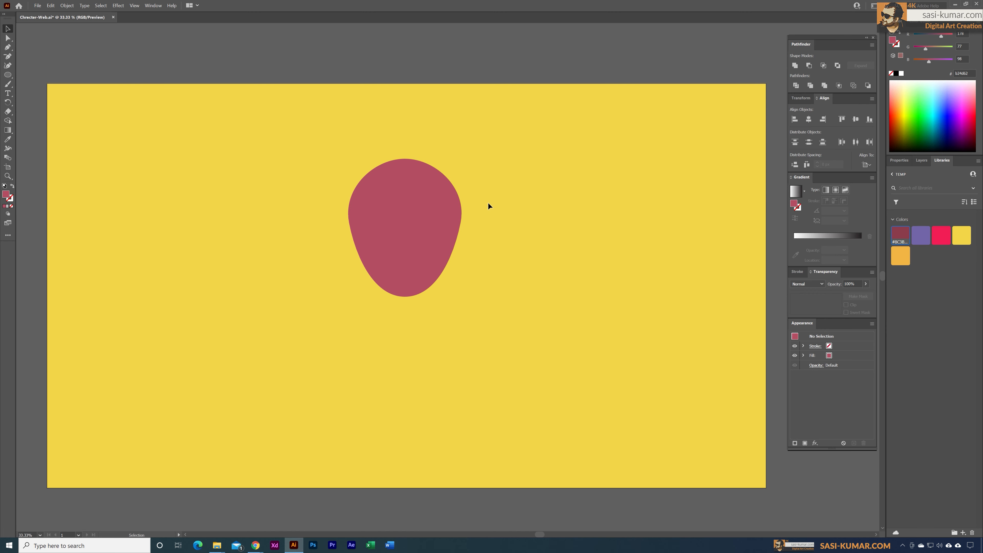
Scale the head shape down slightly in proportion and move it higher on the artboard
{"action": "left_click", "coordinate": [433, 219]}
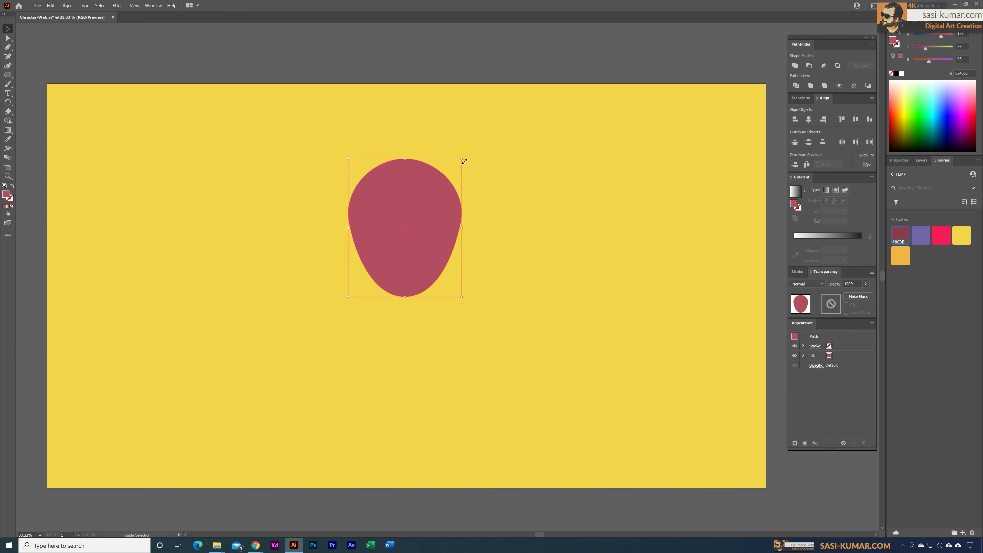
{"action": "left_click_drag", "start_coordinate": [462, 159], "coordinate": [456, 167]}
{"action": "left_click_drag", "start_coordinate": [409, 222], "coordinate": [411, 190]}
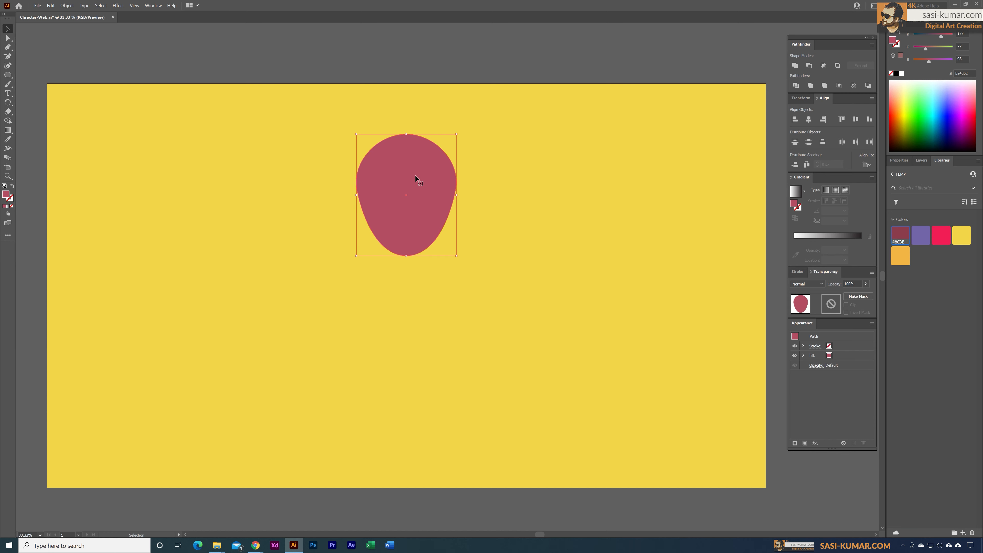
Duplicate the head shape beside the original and reflect the copy across the horizontal axis
{"action": "left_click_drag", "start_coordinate": [415, 178], "coordinate": [532, 174]}
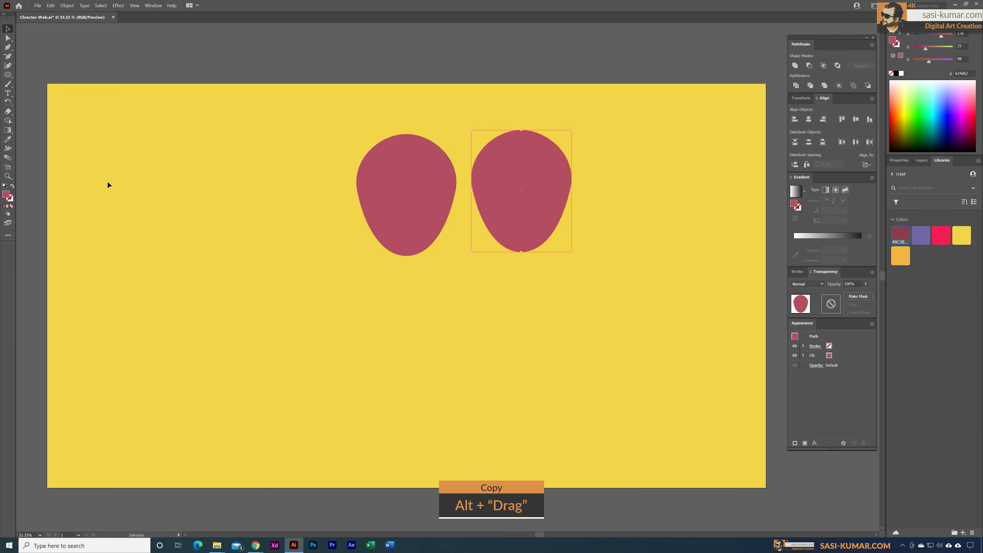
{"action": "left_click", "coordinate": [8, 103]}
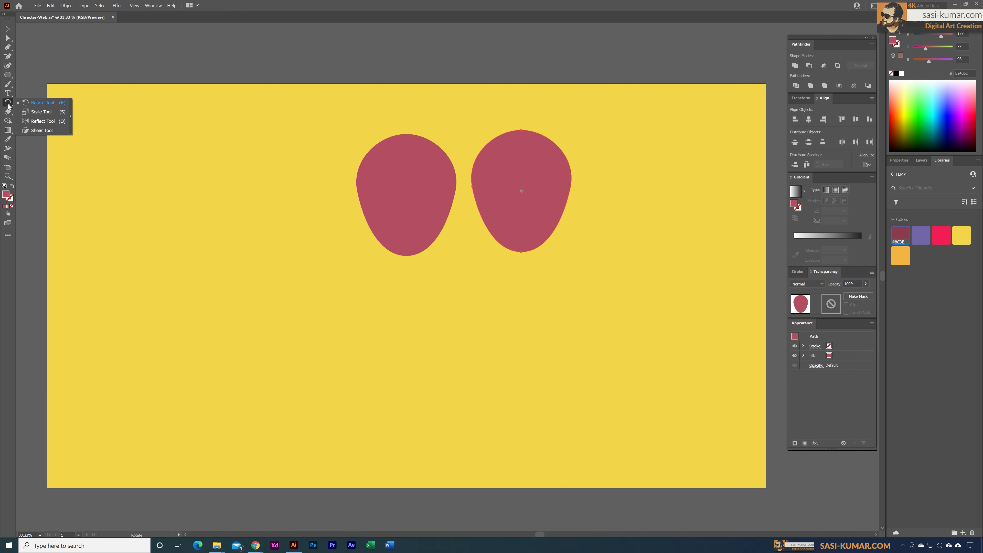
{"action": "left_click", "coordinate": [34, 122]}
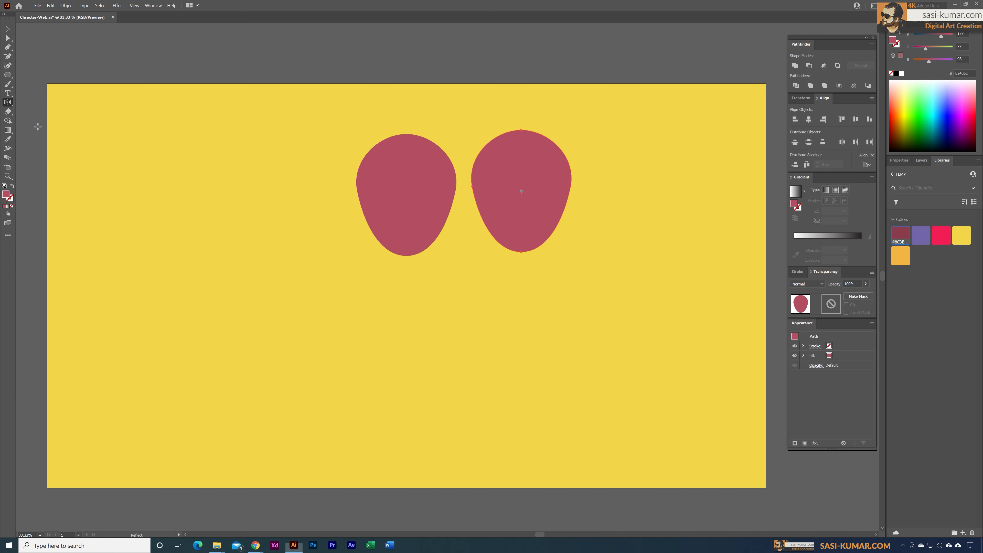
{"action": "double_click", "coordinate": [6, 103]}
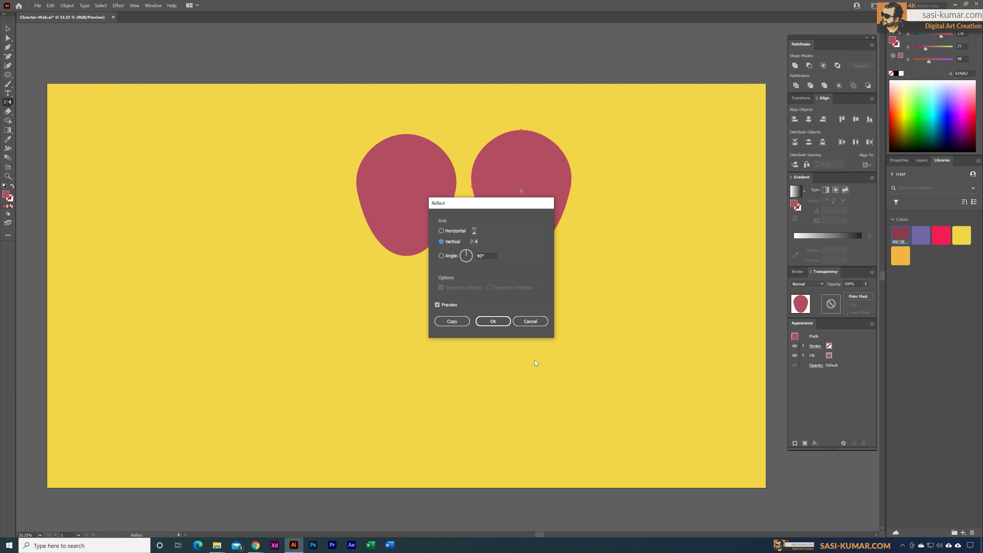
{"action": "left_click", "coordinate": [449, 233]}
{"action": "left_click", "coordinate": [499, 321]}
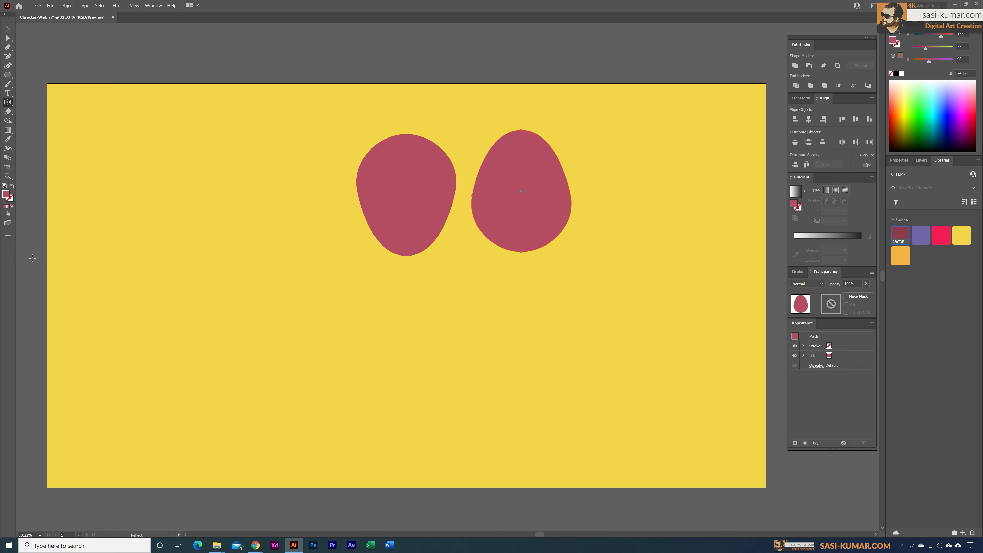
{"action": "left_click", "coordinate": [9, 237]}
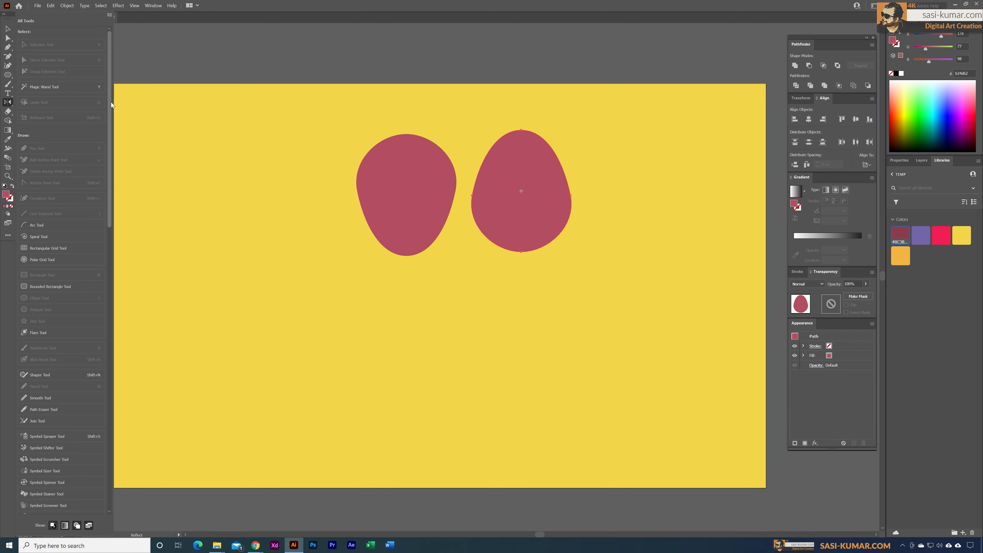
{"action": "left_click_drag", "start_coordinate": [110, 131], "coordinate": [113, 413]}
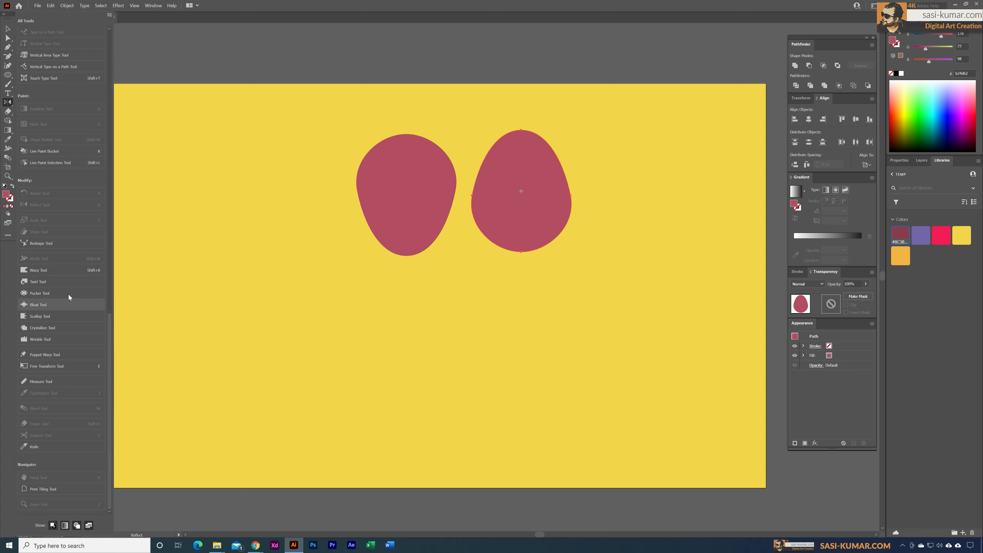
Shrink the flipped copy to about half the head's width and centre it under the chin as the neck
{"action": "left_click", "coordinate": [8, 32]}
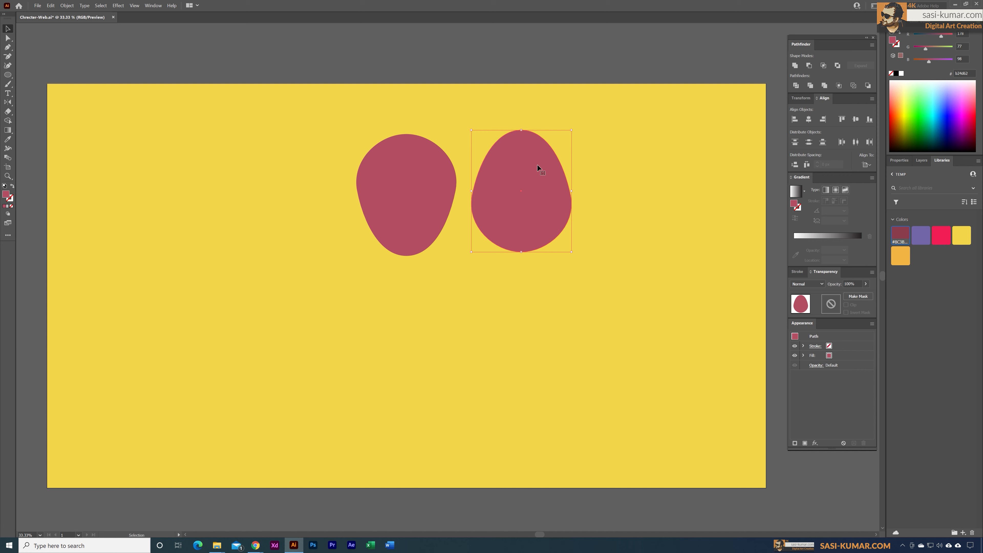
{"action": "left_click_drag", "start_coordinate": [538, 159], "coordinate": [412, 285]}
{"action": "left_click_drag", "start_coordinate": [389, 325], "coordinate": [413, 262]}
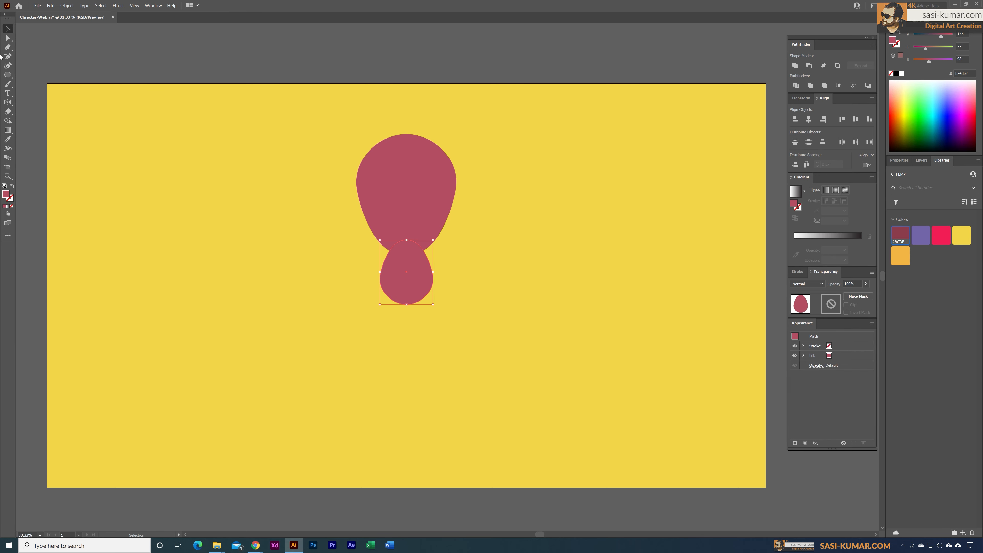
Raise the neck shape's bottom anchor point slightly to flatten its rounded base
{"action": "left_click", "coordinate": [8, 38]}
{"action": "left_click_drag", "start_coordinate": [401, 303], "coordinate": [401, 297]}
{"action": "key", "text": "Up"}
{"action": "key", "text": "Up"}
{"action": "key", "text": "Up"}
{"action": "key", "text": "Up"}
{"action": "key", "text": "Up"}
{"action": "key", "text": "Up"}
{"action": "key", "text": "Up"}
{"action": "key", "text": "Up"}
{"action": "key", "text": "Up"}
{"action": "key", "text": "Up"}
{"action": "key", "text": "Up"}
{"action": "key", "text": "Up"}
{"action": "key", "text": "Up"}
{"action": "key", "text": "Up"}
{"action": "key", "text": "Up"}
{"action": "key", "text": "Up"}
{"action": "key", "text": "Up"}
{"action": "key", "text": "Up"}
{"action": "key", "text": "Up"}
{"action": "key", "text": "Up"}
{"action": "key", "text": "Up"}
{"action": "key", "text": "Up"}
{"action": "key", "text": "Up"}
{"action": "key", "text": "Up"}
Arrange the neck shape behind the head and move it slightly up under the chin
{"action": "left_click", "coordinate": [7, 29]}
{"action": "left_click", "coordinate": [556, 239]}
{"action": "left_click", "coordinate": [408, 288]}
{"action": "right_click", "coordinate": [418, 265]}
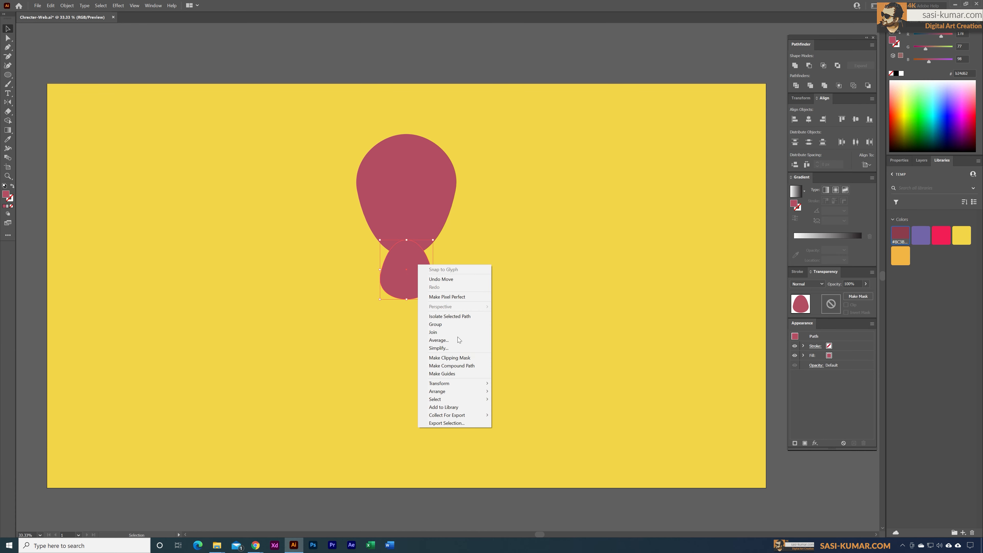
{"action": "mouse_move", "coordinate": [473, 394]}
{"action": "left_click", "coordinate": [515, 415]}
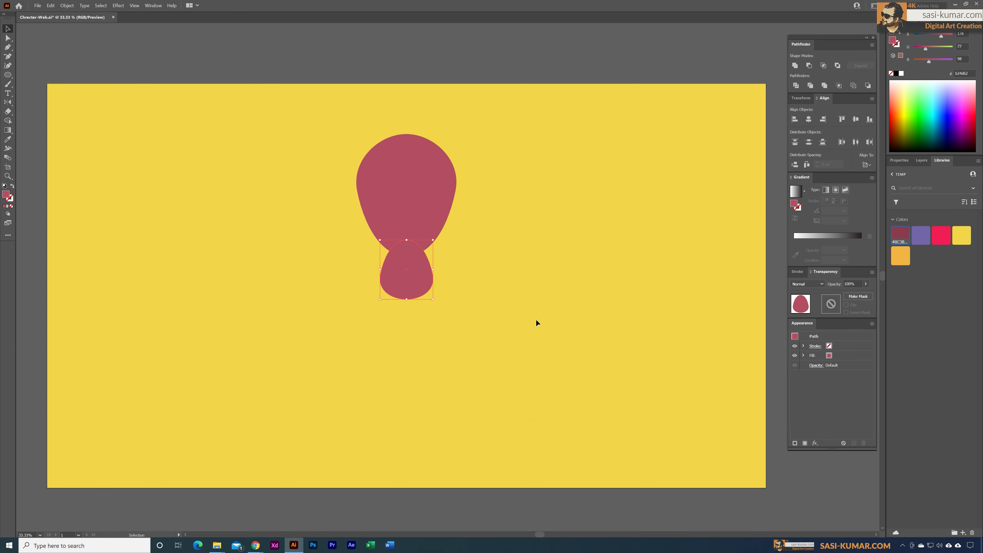
{"action": "left_click", "coordinate": [536, 319]}
{"action": "left_click_drag", "start_coordinate": [420, 272], "coordinate": [420, 269]}
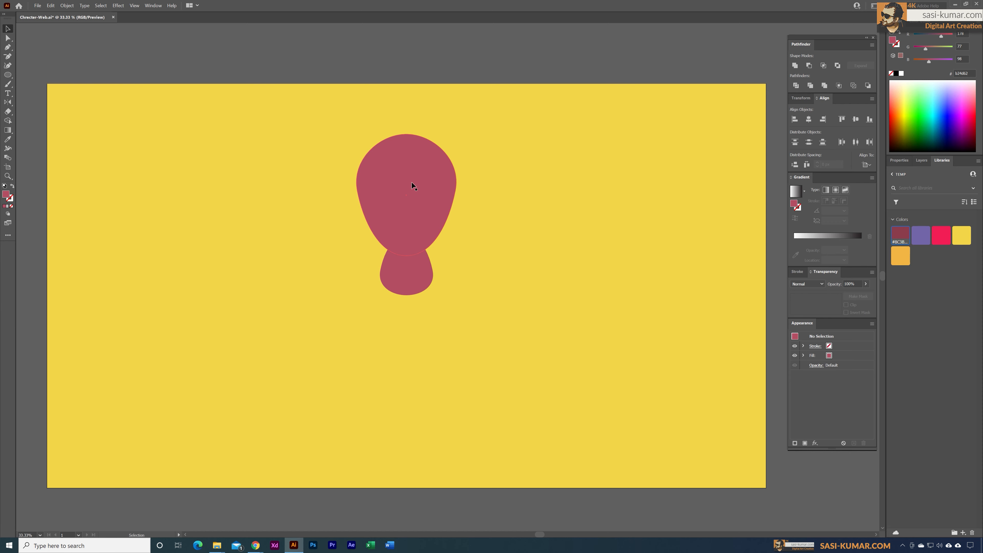
Copy the head shape and paste the duplicate exactly in place over the original
{"action": "left_click", "coordinate": [409, 169]}
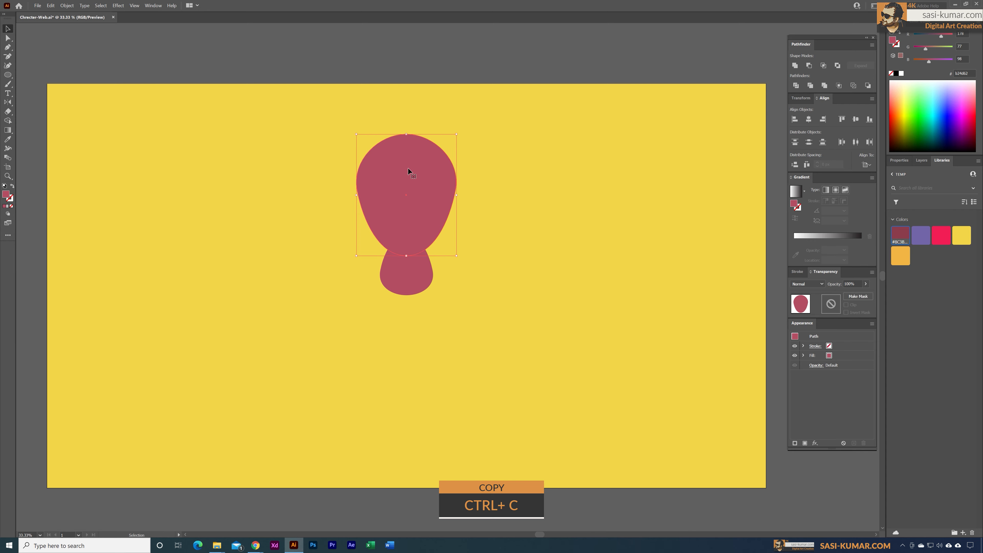
{"action": "key", "text": "ctrl+c"}
{"action": "left_click", "coordinate": [497, 201]}
{"action": "key", "text": "shift+ctrl+v"}
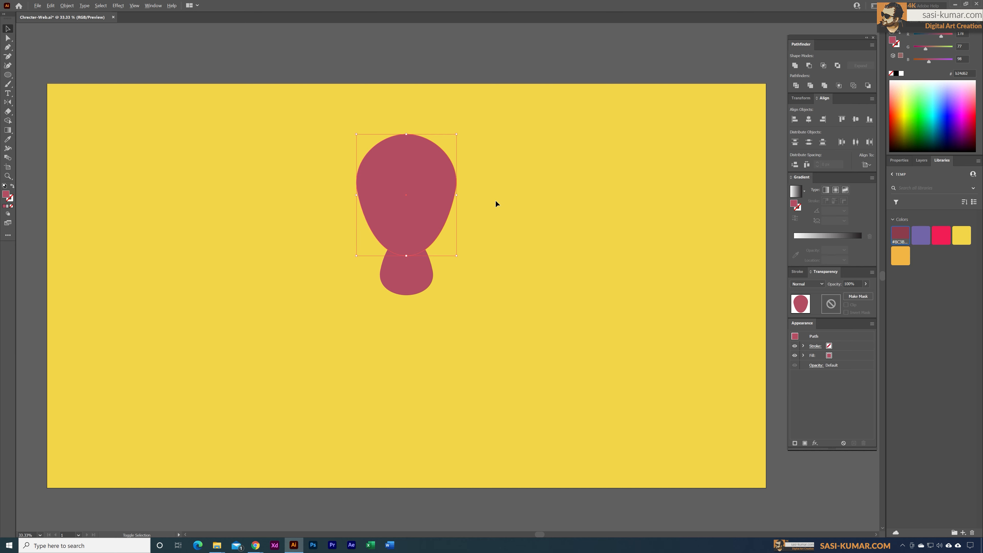
{"action": "left_click_drag", "start_coordinate": [457, 258], "coordinate": [466, 271]}
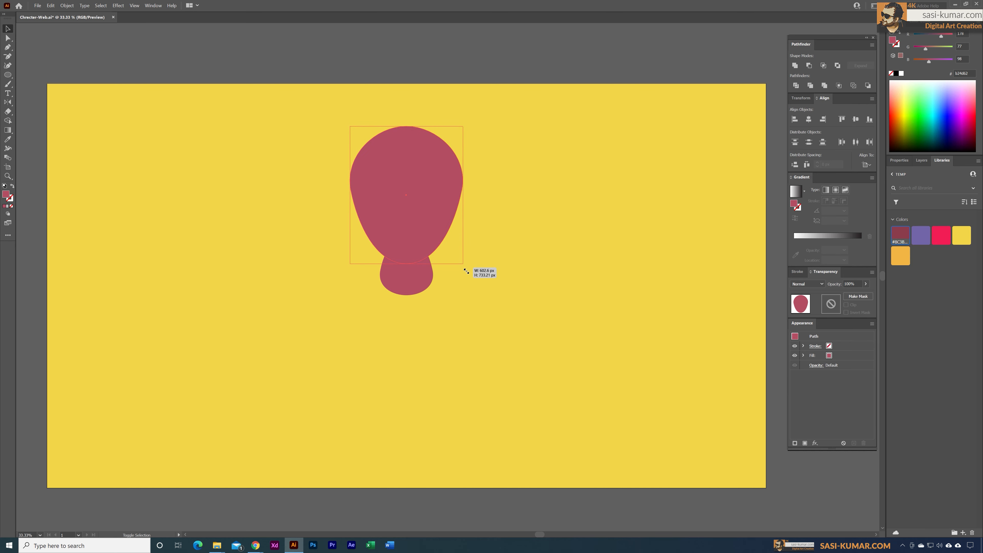
{"action": "left_click_drag", "start_coordinate": [466, 271], "coordinate": [464, 268]}
{"action": "key", "text": "ctrl+z"}
{"action": "left_click", "coordinate": [442, 271]}
{"action": "left_click", "coordinate": [432, 241]}
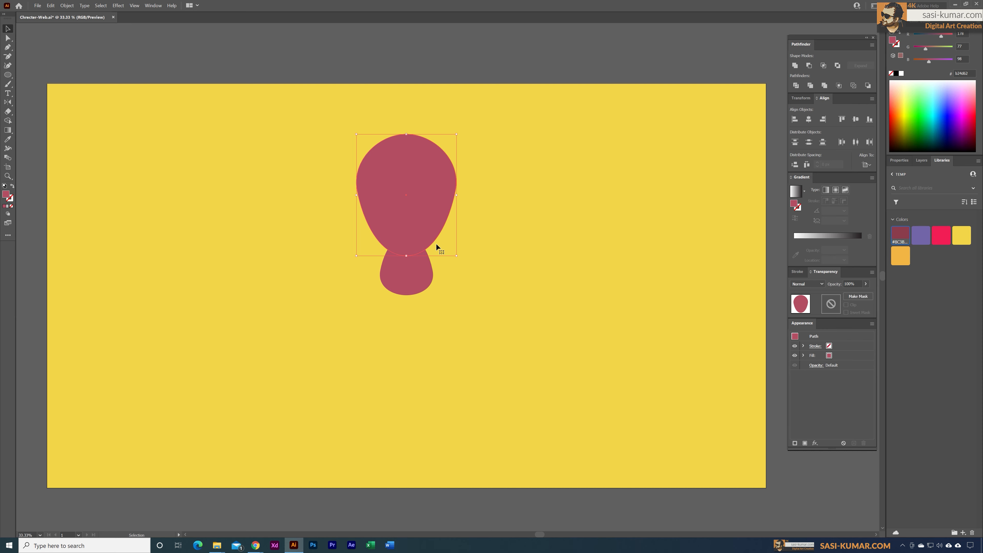
{"action": "left_click_drag", "start_coordinate": [460, 258], "coordinate": [525, 314]}
{"action": "key", "text": "ctrl+z"}
Enlarge the pasted head copy slightly and evenly around its centre so it extends past the original's outline
{"action": "key", "text": "shift"}
{"action": "left_click_drag", "start_coordinate": [460, 260], "coordinate": [465, 269]}
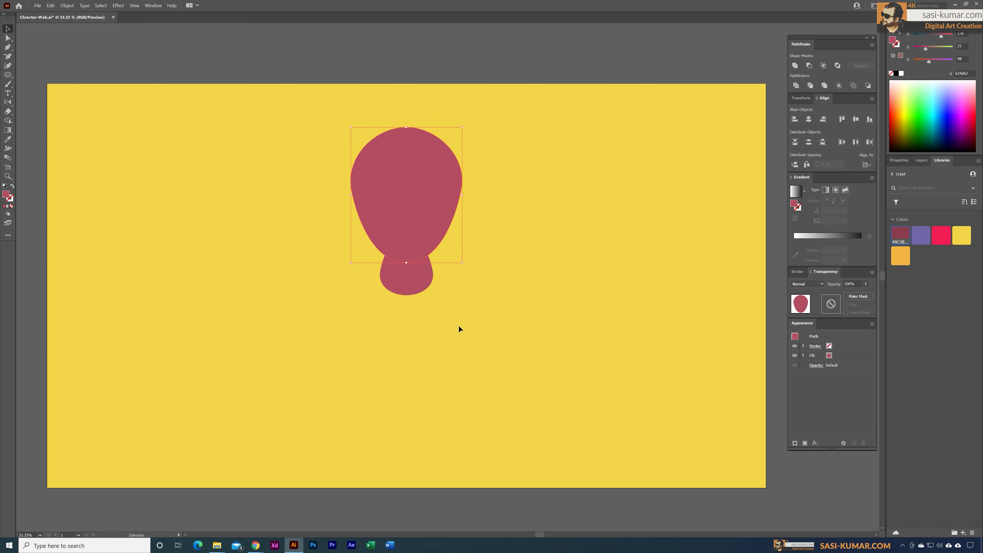
Select the neck together with the enlarged head copy and divide the two shapes with Pathfinder
{"action": "left_click", "coordinate": [419, 286], "text": "shift"}
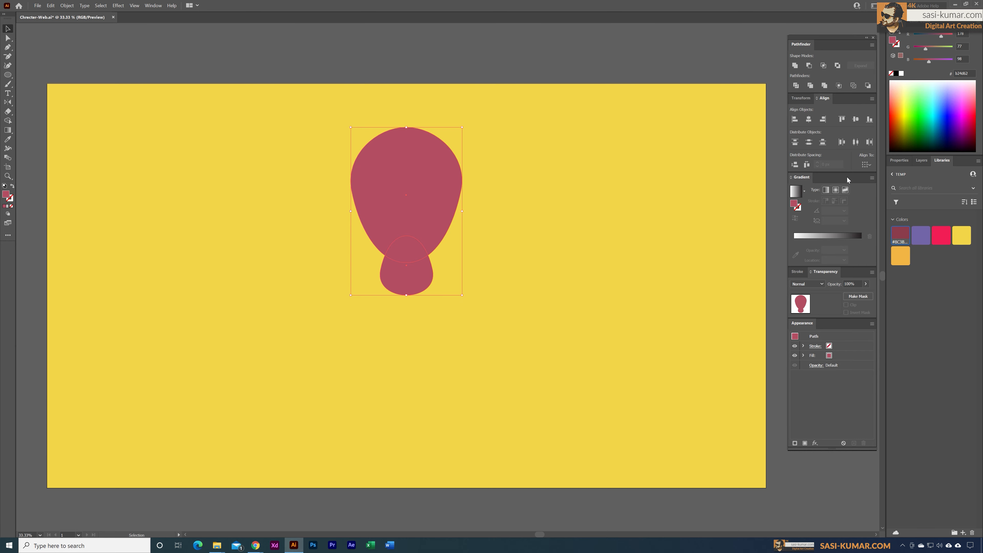
{"action": "left_click", "coordinate": [153, 6]}
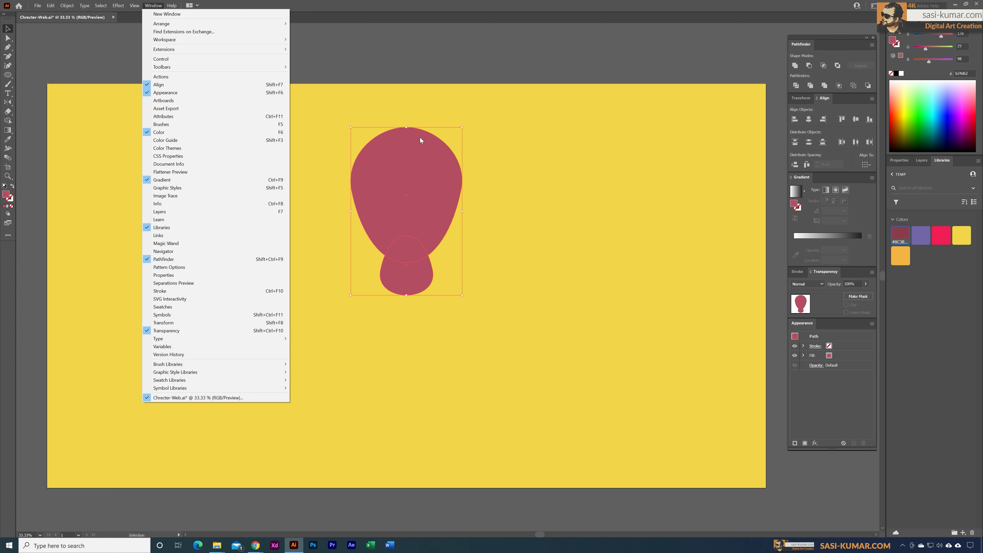
{"action": "left_click", "coordinate": [827, 81]}
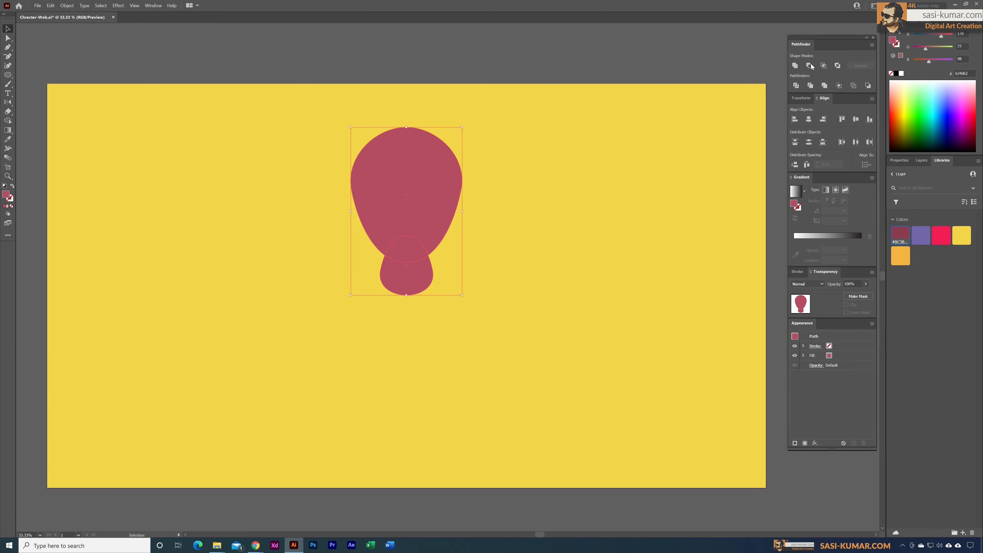
{"action": "left_click", "coordinate": [800, 88]}
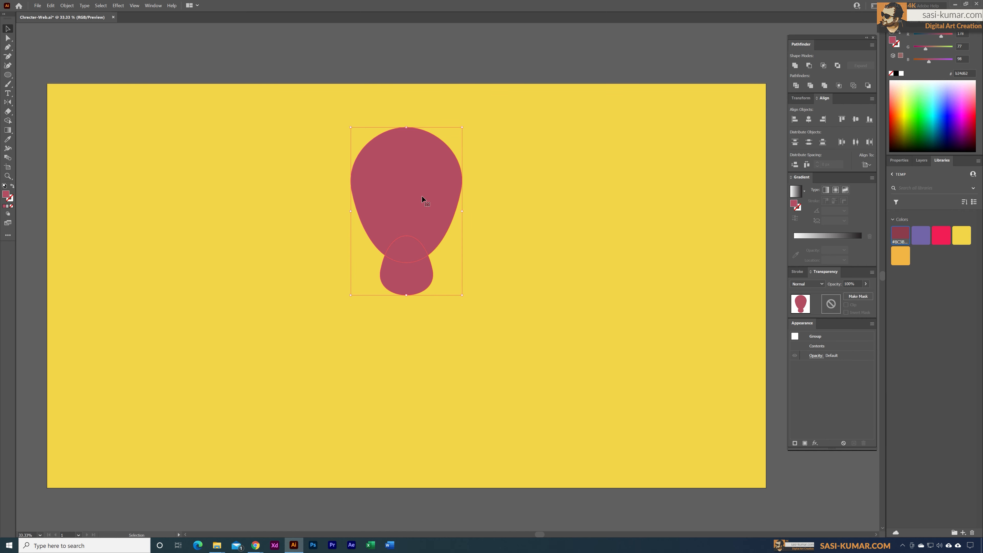
Isolate the divided group, delete the enlarged head piece outside the neck, exit isolation and select the remaining neck group
{"action": "left_click", "coordinate": [454, 319]}
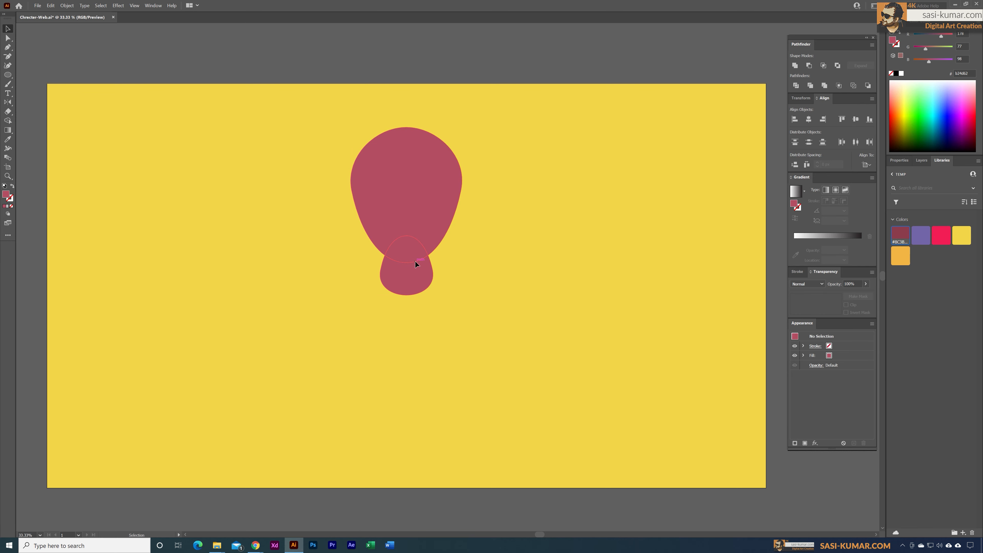
{"action": "left_click", "coordinate": [413, 273]}
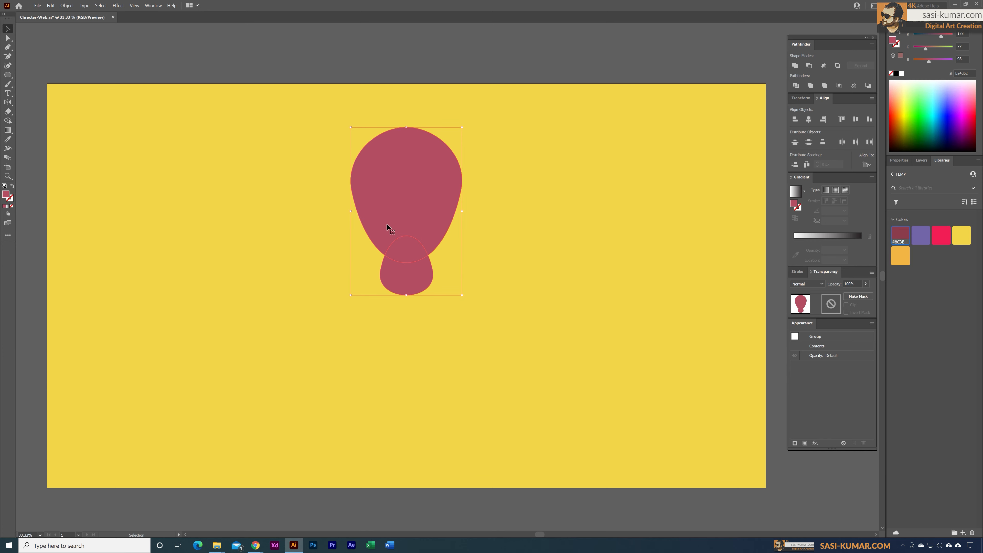
{"action": "double_click", "coordinate": [422, 170]}
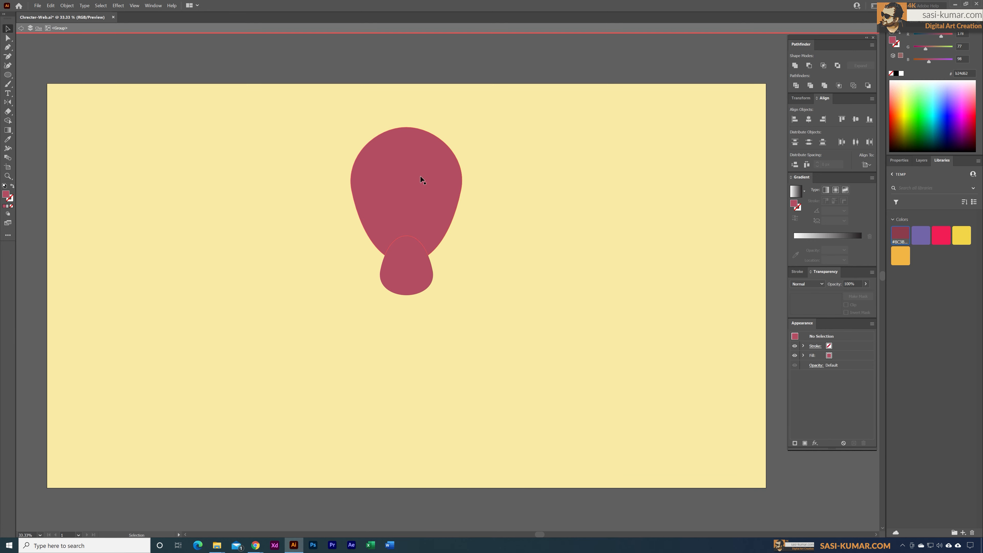
{"action": "left_click", "coordinate": [421, 179]}
{"action": "key", "text": "Delete"}
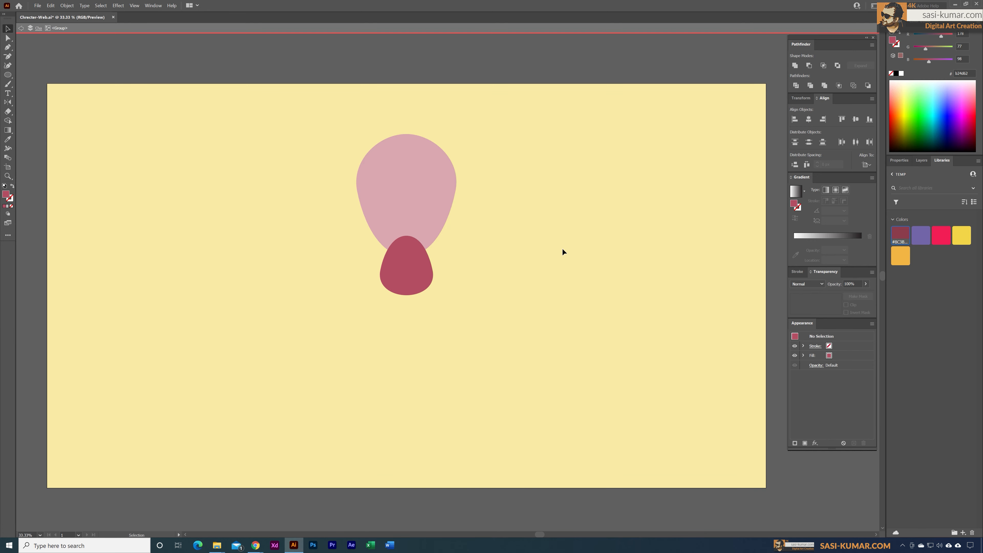
{"action": "double_click", "coordinate": [562, 248]}
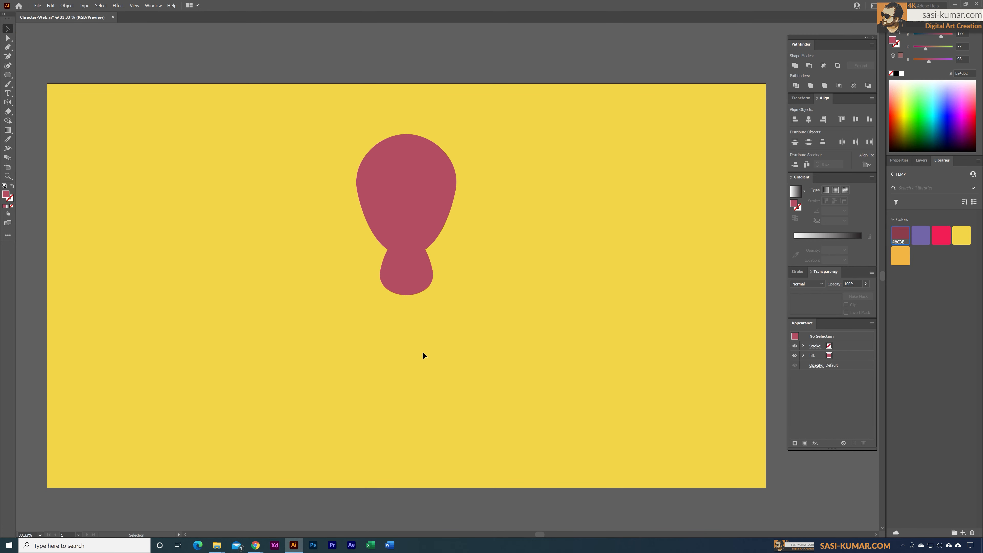
{"action": "left_click", "coordinate": [421, 269]}
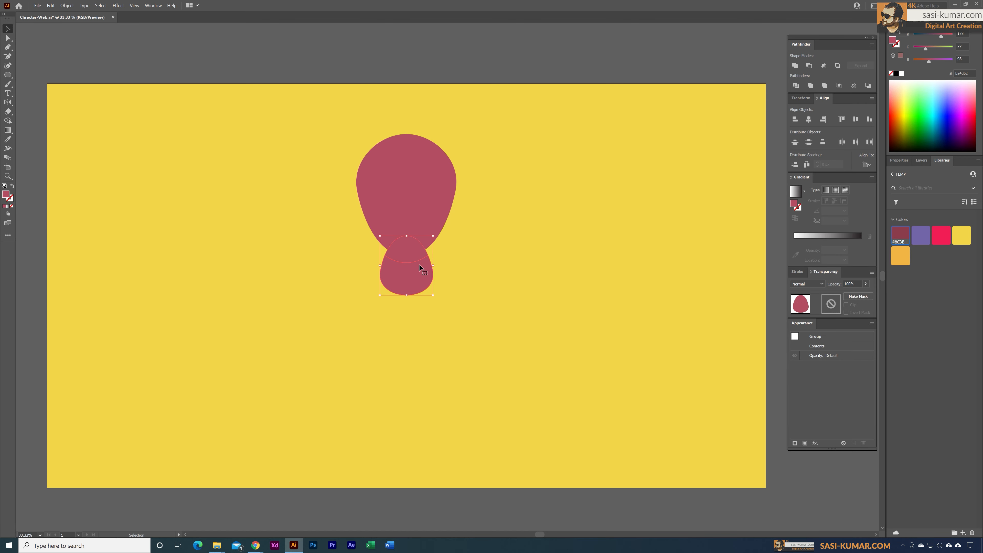
Send the neck group to the back, behind the head shape
{"action": "right_click", "coordinate": [420, 267]}
{"action": "mouse_move", "coordinate": [461, 350]}
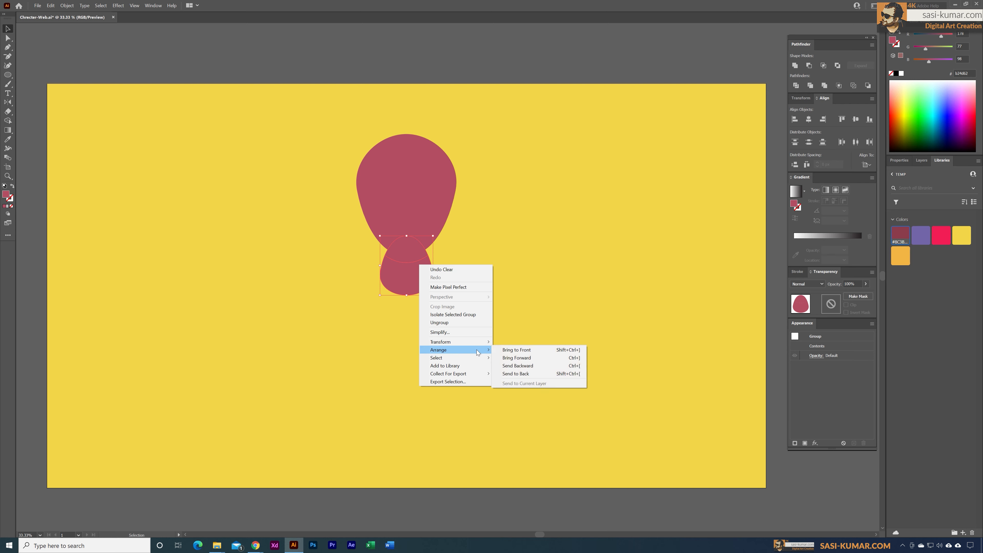
{"action": "left_click", "coordinate": [525, 375]}
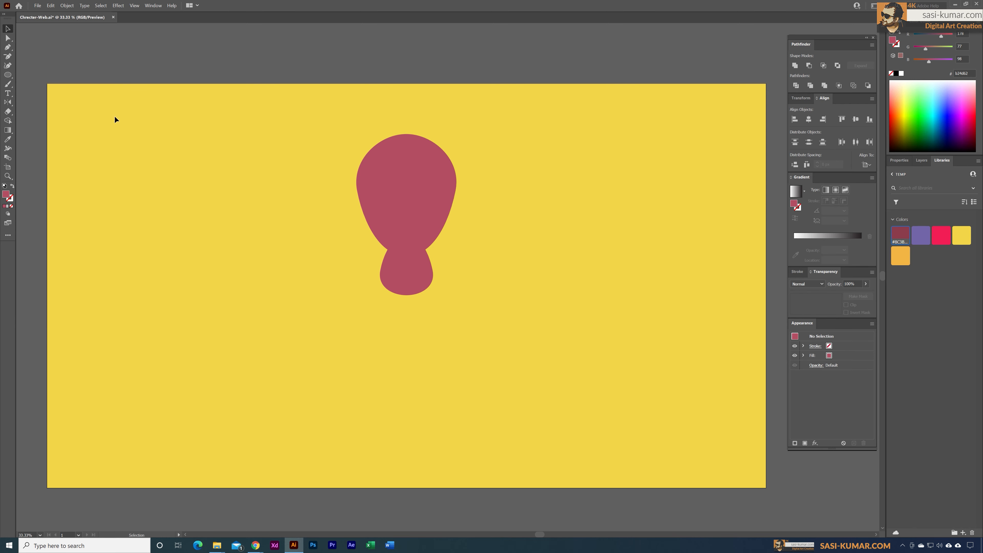
Select only the chin-shadow piece inside the neck group and fill it with the dark maroon library swatch
{"action": "left_click", "coordinate": [8, 38]}
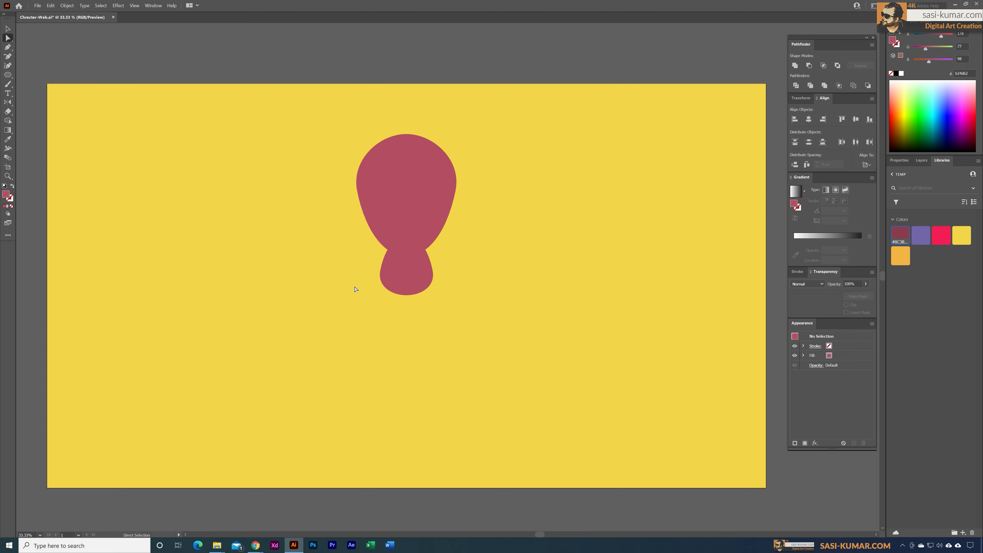
{"action": "left_click", "coordinate": [411, 263]}
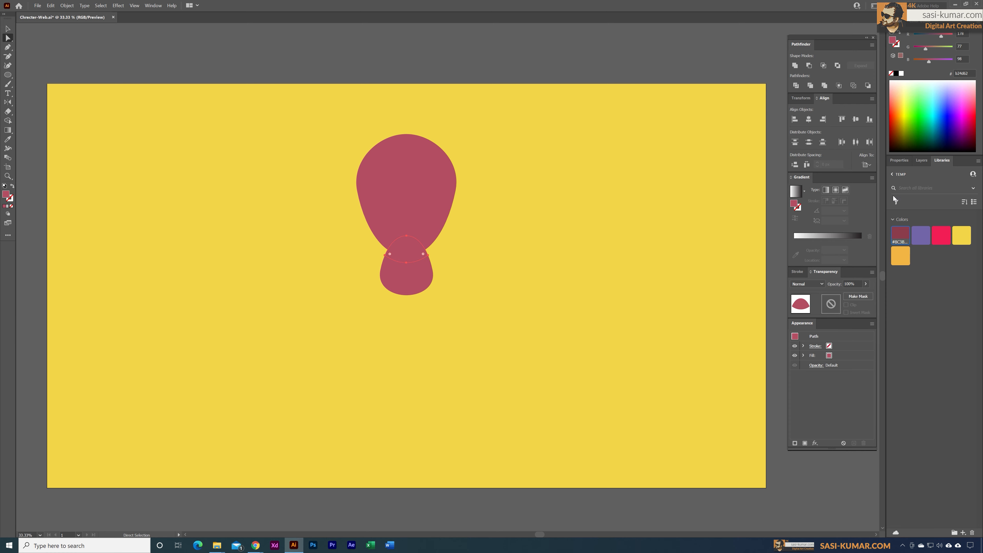
{"action": "left_click", "coordinate": [903, 236]}
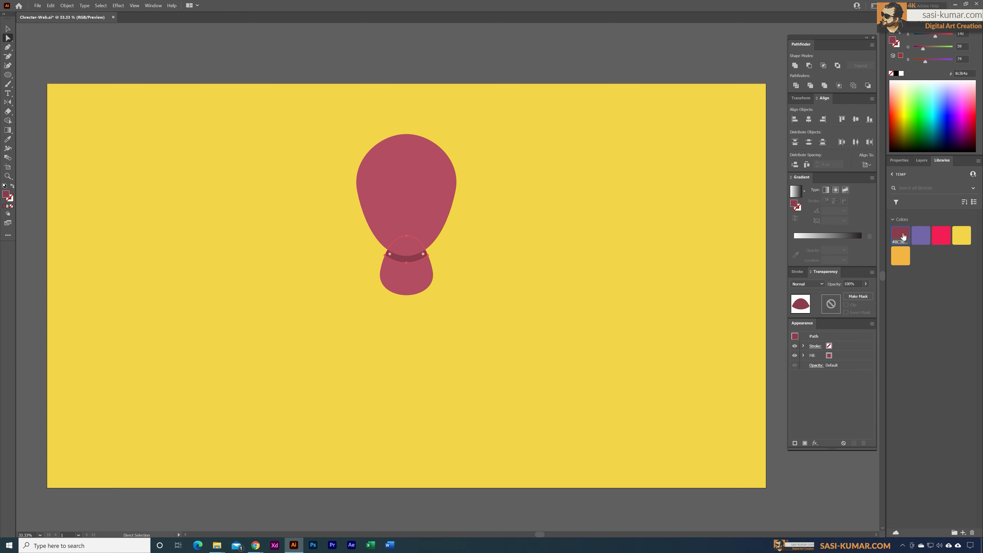
{"action": "left_click", "coordinate": [417, 69]}
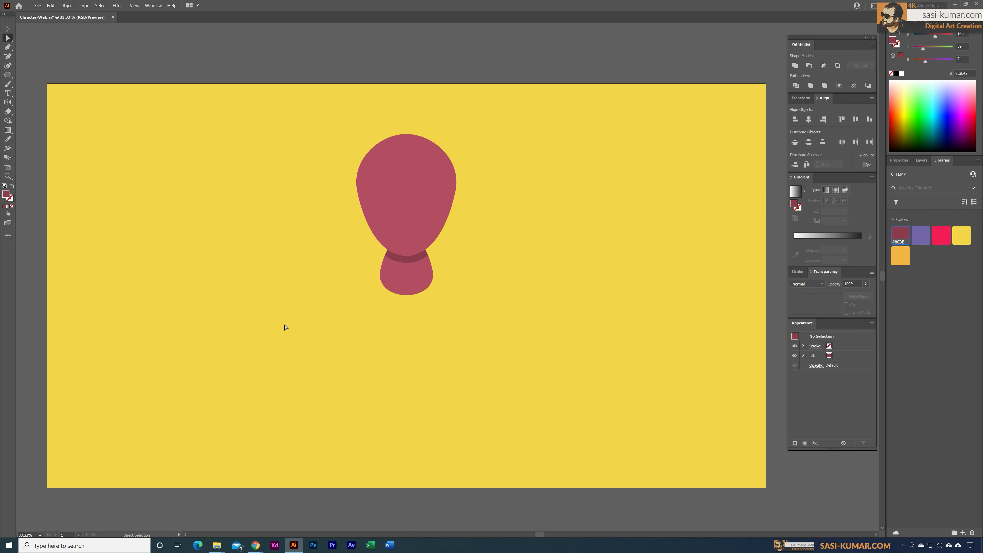
Select the head and neck together and scale them down evenly around their centre in two passes
{"action": "left_click", "coordinate": [8, 28]}
{"action": "left_click_drag", "start_coordinate": [336, 410], "coordinate": [336, 407]}
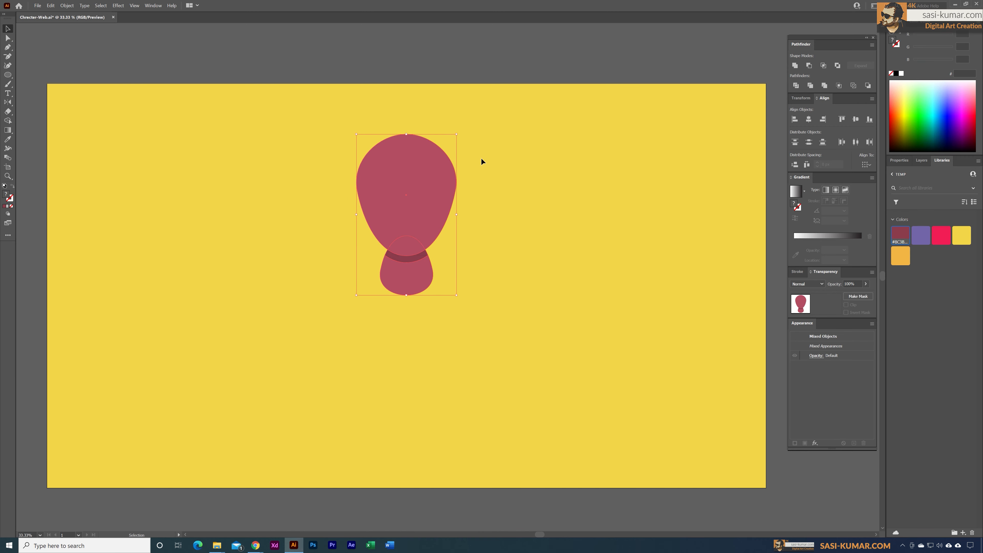
{"action": "left_click_drag", "start_coordinate": [459, 138], "coordinate": [454, 140]}
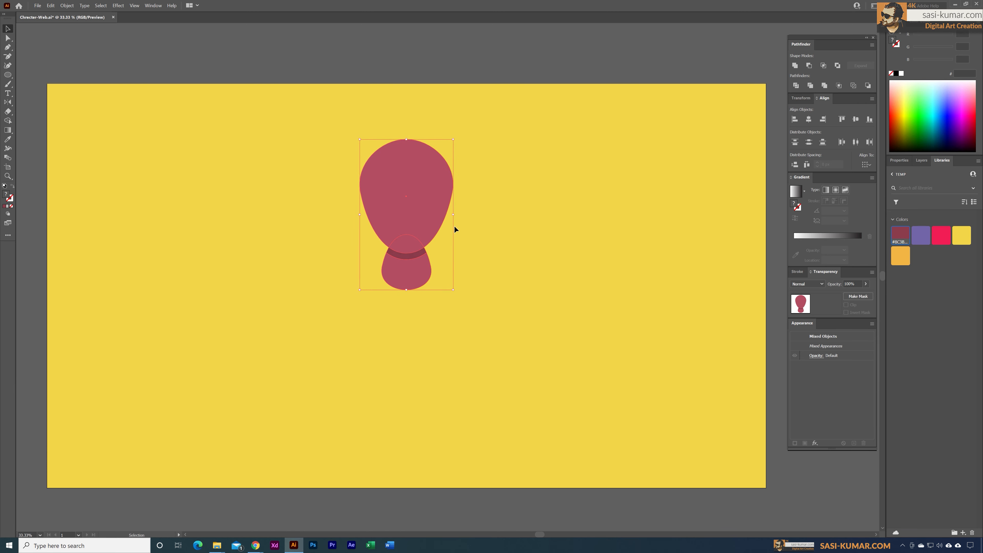
{"action": "left_click_drag", "start_coordinate": [458, 141], "coordinate": [458, 150]}
{"action": "left_click", "coordinate": [505, 180]}
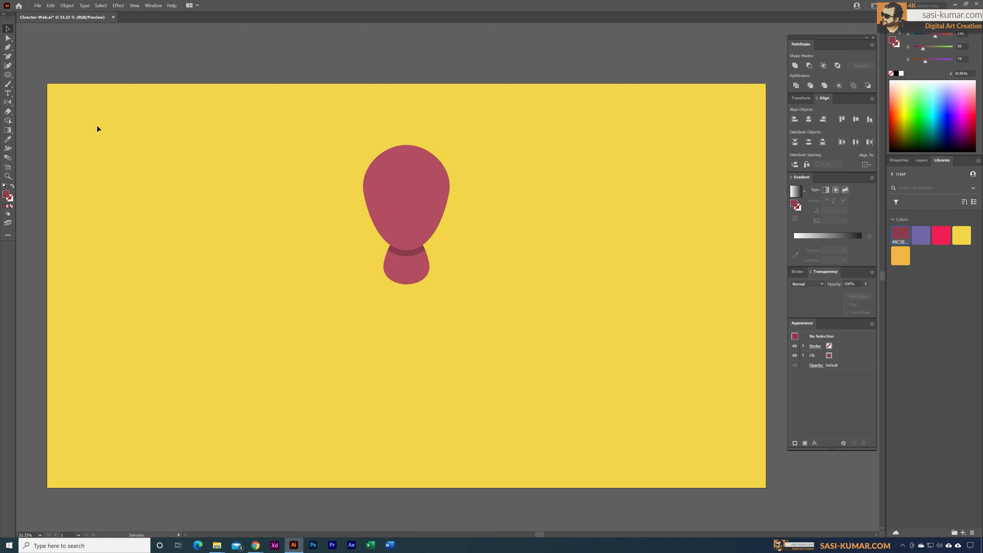
Draw a nearly square rectangle for the torso below the chin, covering the neck
{"action": "left_click", "coordinate": [10, 79]}
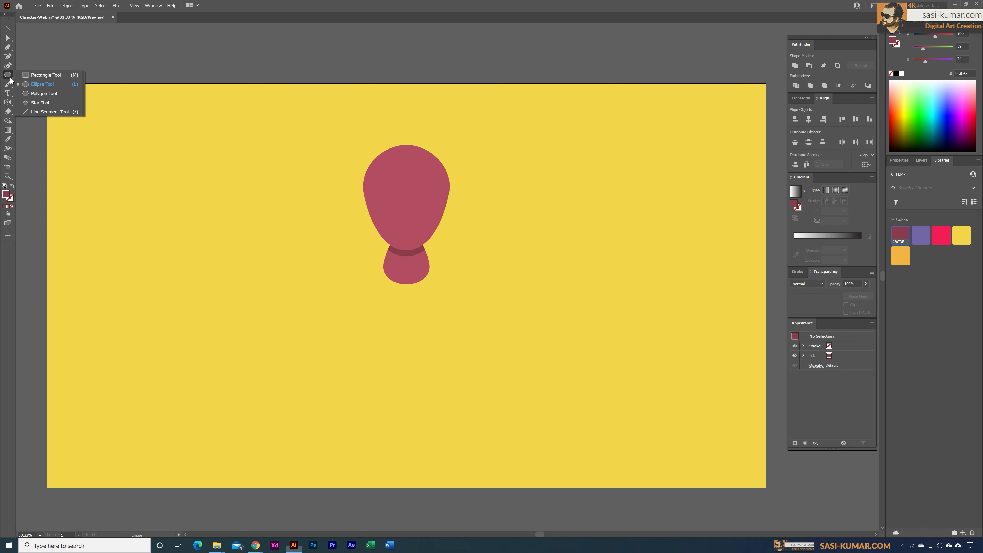
{"action": "left_click", "coordinate": [46, 74]}
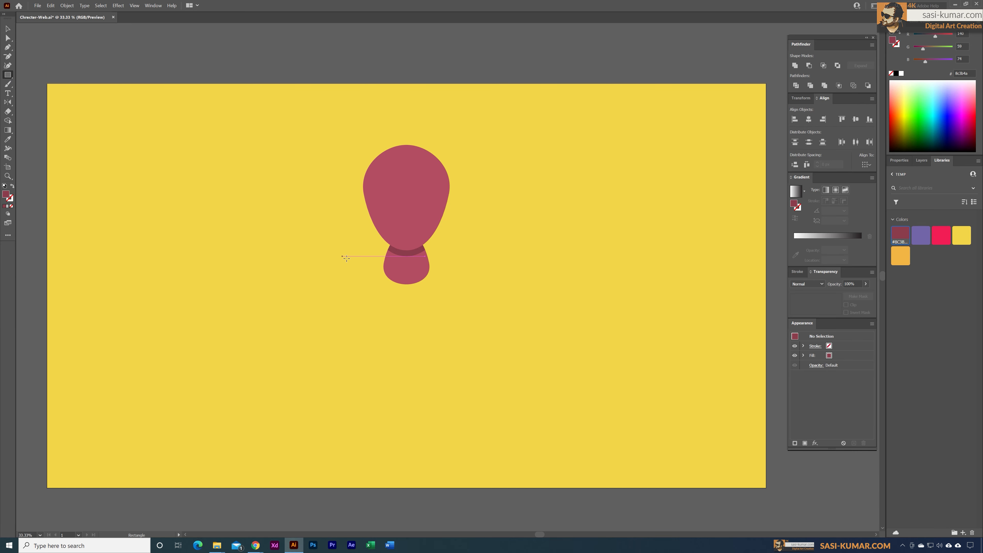
{"action": "mouse_move", "coordinate": [363, 253]}
{"action": "left_mouse_down"}
{"action": "mouse_move", "coordinate": [399, 317]}
{"action": "mouse_move", "coordinate": [485, 367]}
{"action": "left_mouse_up"}
Select the head, neck and torso rectangle and align their horizontal centres
{"action": "left_click", "coordinate": [8, 28]}
{"action": "left_click_drag", "start_coordinate": [527, 119], "coordinate": [352, 448]}
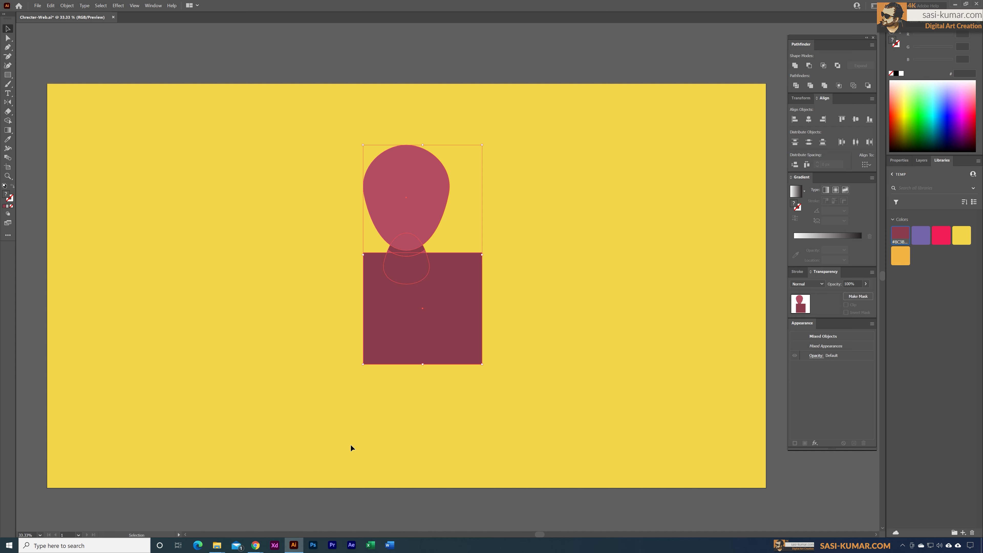
{"action": "left_click", "coordinate": [809, 119]}
{"action": "left_click", "coordinate": [582, 175]}
Send the torso rectangle to the back, behind the neck, and fill it with the bright pink-red library swatch
{"action": "left_click", "coordinate": [443, 307]}
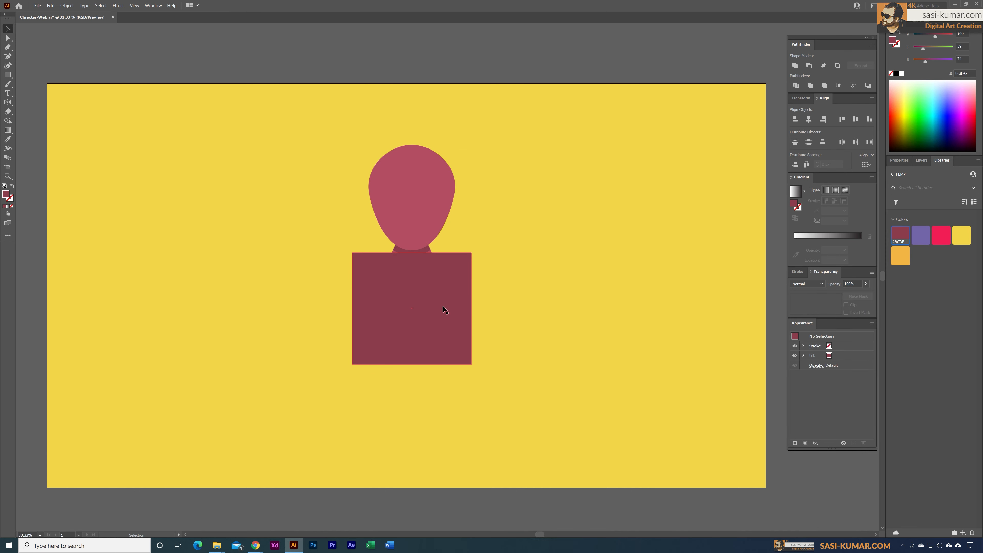
{"action": "right_click", "coordinate": [446, 283]}
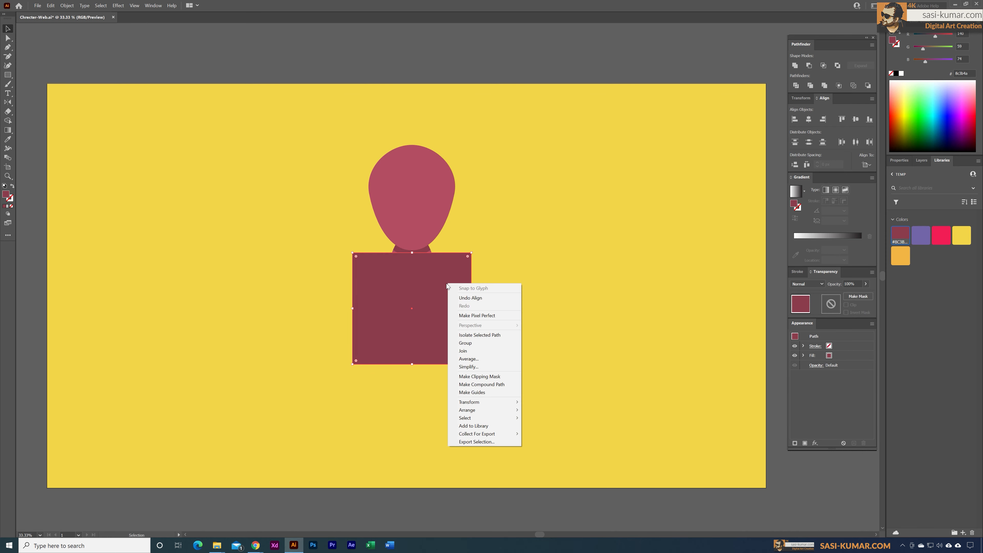
{"action": "mouse_move", "coordinate": [500, 411]}
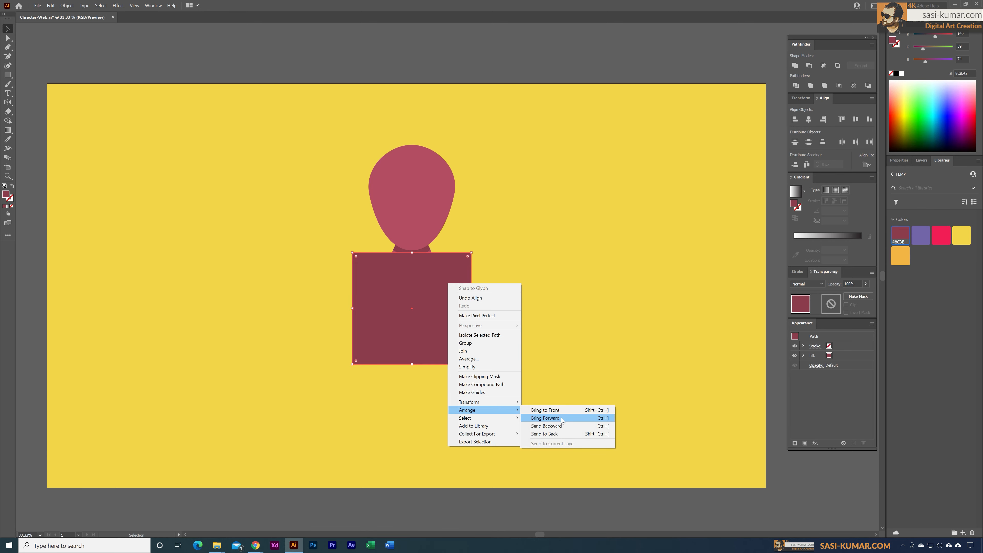
{"action": "left_click", "coordinate": [562, 433]}
{"action": "left_click", "coordinate": [513, 423]}
{"action": "left_click", "coordinate": [448, 346]}
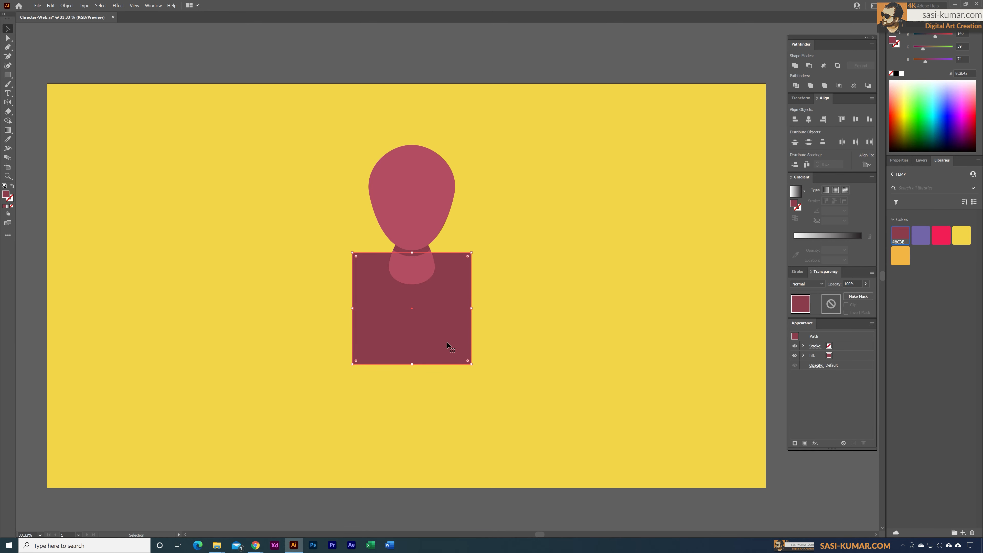
{"action": "left_click", "coordinate": [943, 233]}
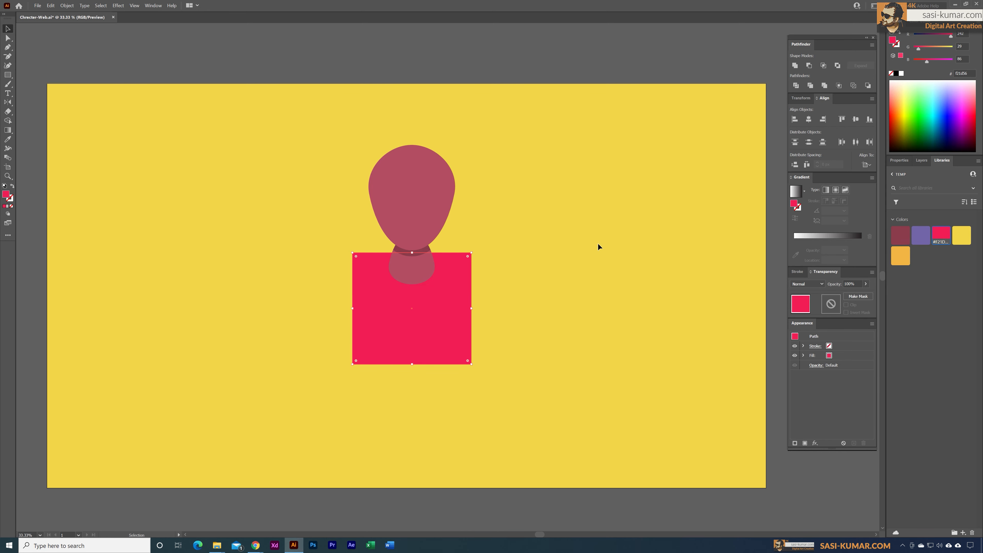
Round the two upper corners of the torso rectangle to form shoulders
{"action": "left_click", "coordinate": [7, 40]}
{"action": "left_click_drag", "start_coordinate": [359, 266], "coordinate": [359, 267]}
{"action": "left_click_drag", "start_coordinate": [477, 249], "coordinate": [466, 263], "text": "shift"}
{"action": "left_click_drag", "start_coordinate": [467, 260], "coordinate": [452, 271]}
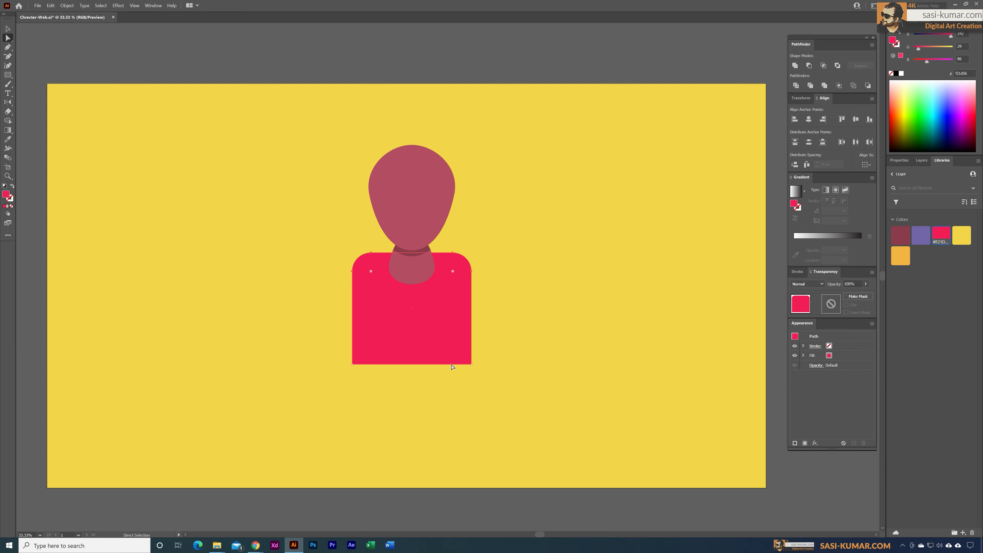
Add an anchor point at the middle of the torso's top edge and raise it to slope the shoulders
{"action": "left_click", "coordinate": [8, 48]}
{"action": "left_click", "coordinate": [9, 48]}
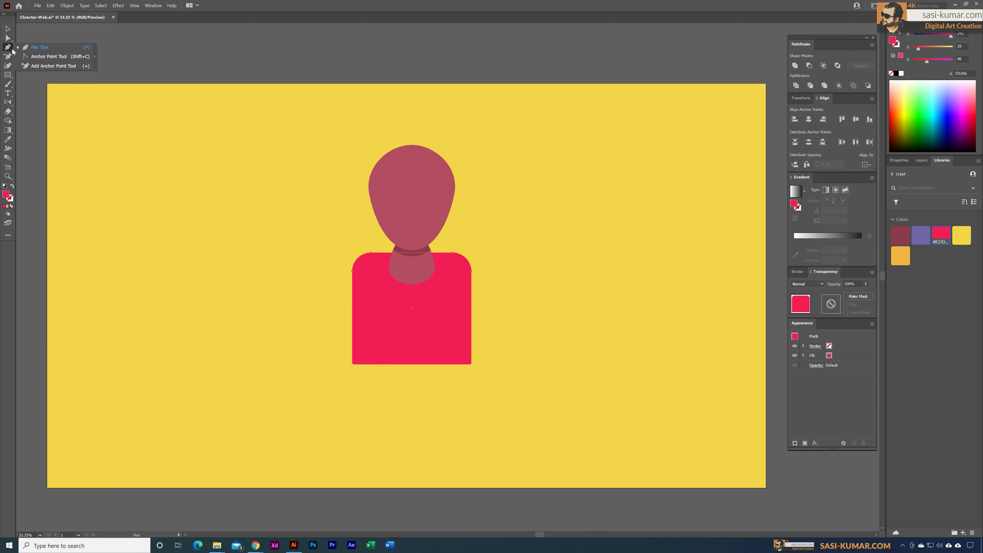
{"action": "left_click", "coordinate": [34, 68]}
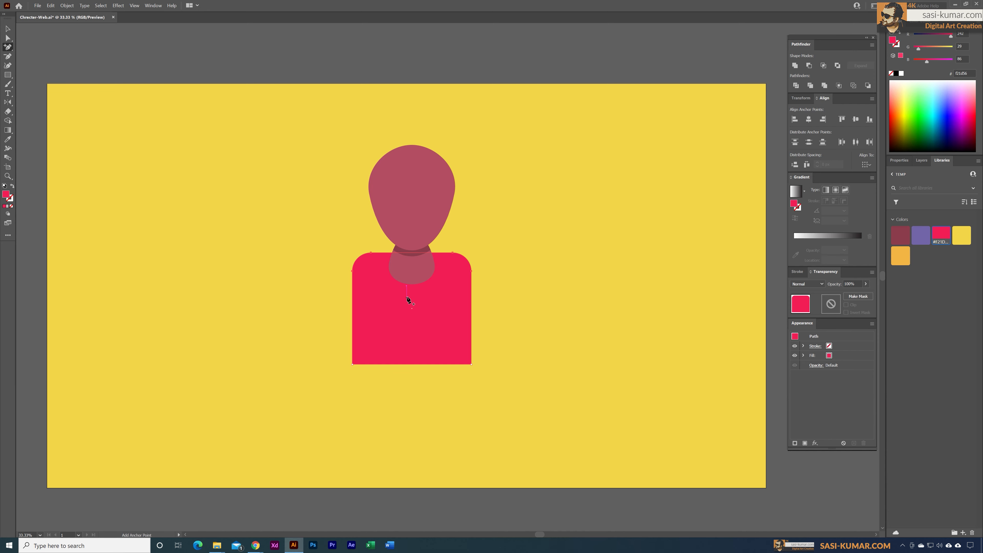
{"action": "left_click", "coordinate": [412, 253]}
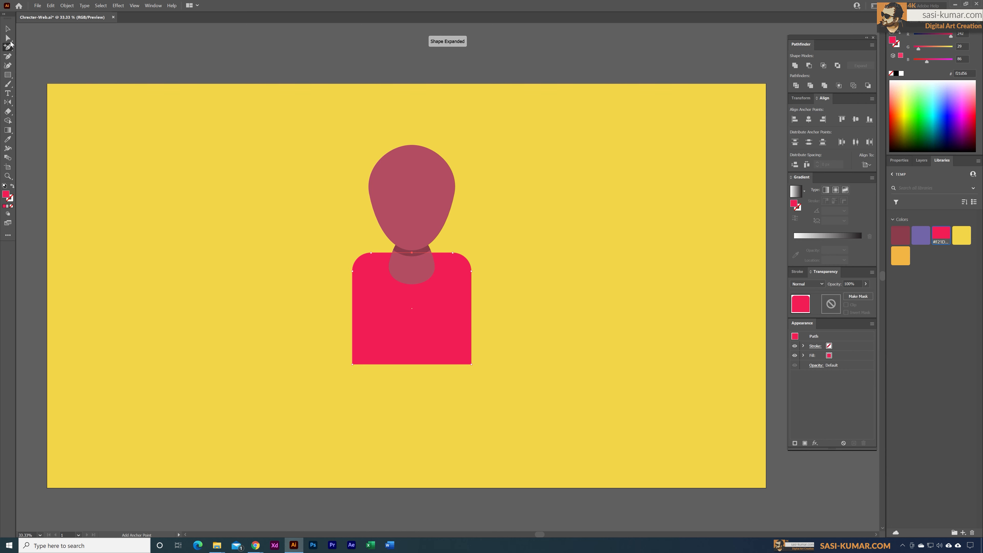
{"action": "left_click", "coordinate": [8, 37]}
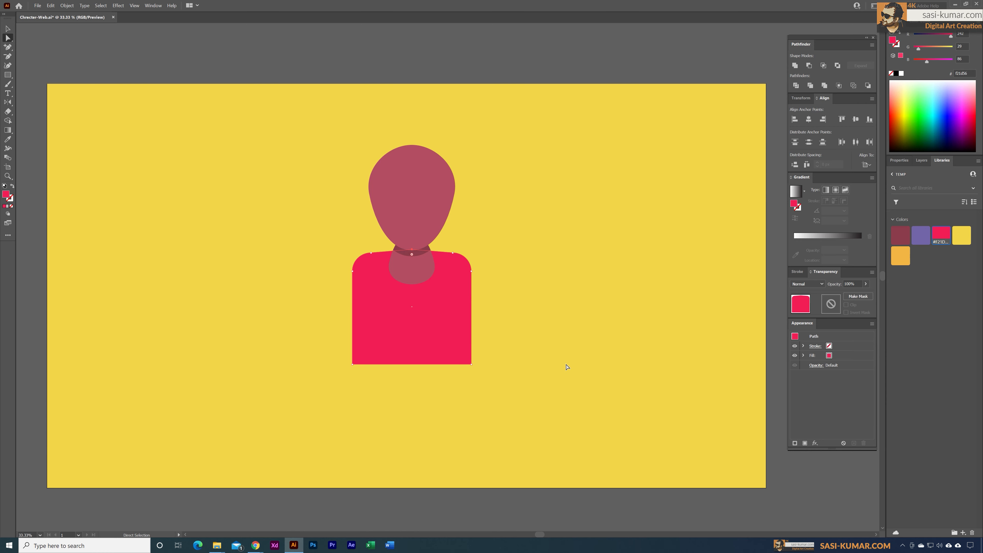
{"action": "key", "text": "Up"}
{"action": "key", "text": "Up"}
{"action": "key", "text": "Up"}
Select the two anchors where the shoulder slopes meet the rounded corners and smooth both with corner rounding
{"action": "left_click", "coordinate": [518, 271]}
{"action": "left_click", "coordinate": [428, 281]}
{"action": "left_click", "coordinate": [452, 253]}
{"action": "left_click", "coordinate": [371, 253], "text": "shift"}
{"action": "left_click_drag", "start_coordinate": [454, 249], "coordinate": [500, 21]}
{"action": "left_click", "coordinate": [8, 28]}
{"action": "left_click", "coordinate": [512, 346]}
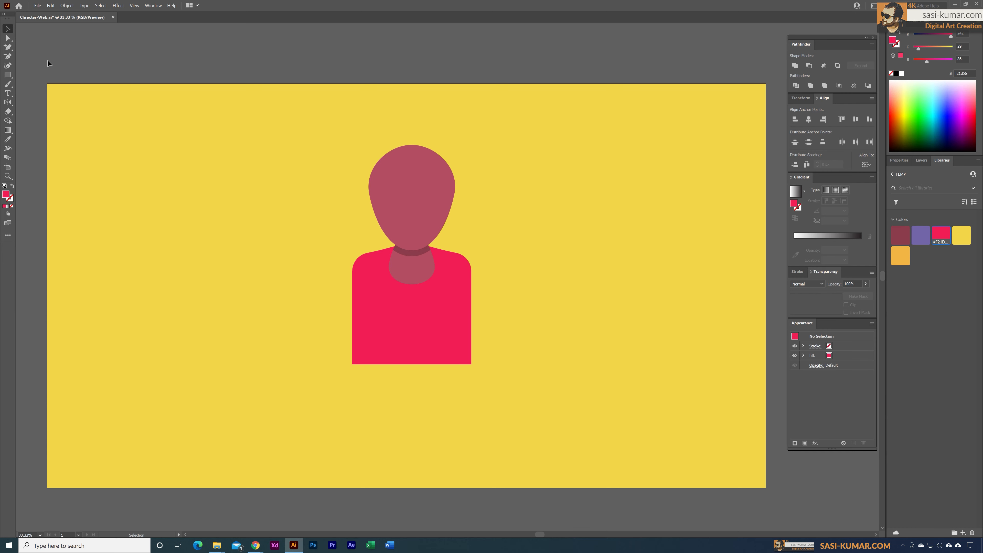
Select the torso's lower-left corner anchor and check the Keyboard Increment in the General preferences
{"action": "left_click", "coordinate": [8, 37]}
{"action": "left_click", "coordinate": [365, 358]}
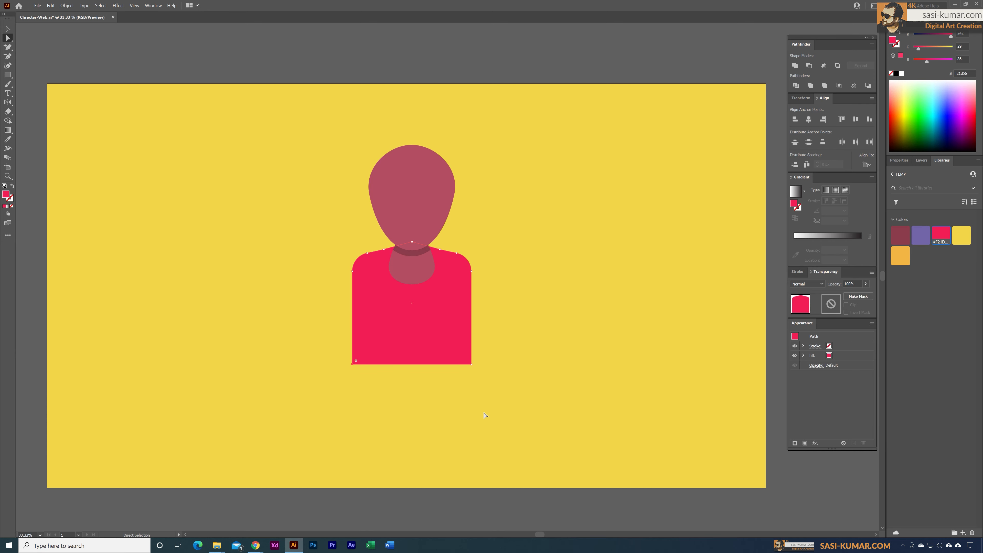
{"action": "key", "text": "v"}
{"action": "key", "text": "ctrl+k"}
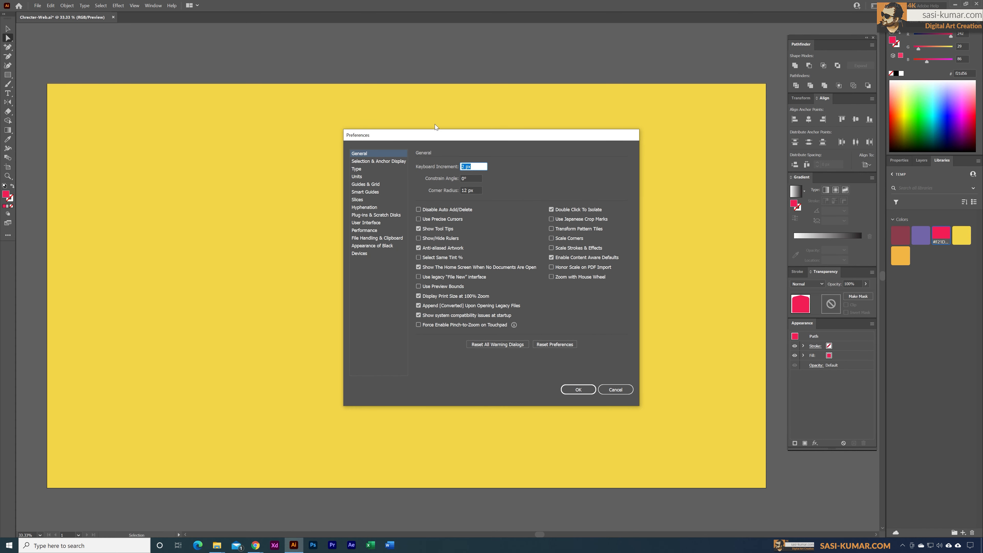
{"action": "left_click_drag", "start_coordinate": [432, 132], "coordinate": [428, 121]}
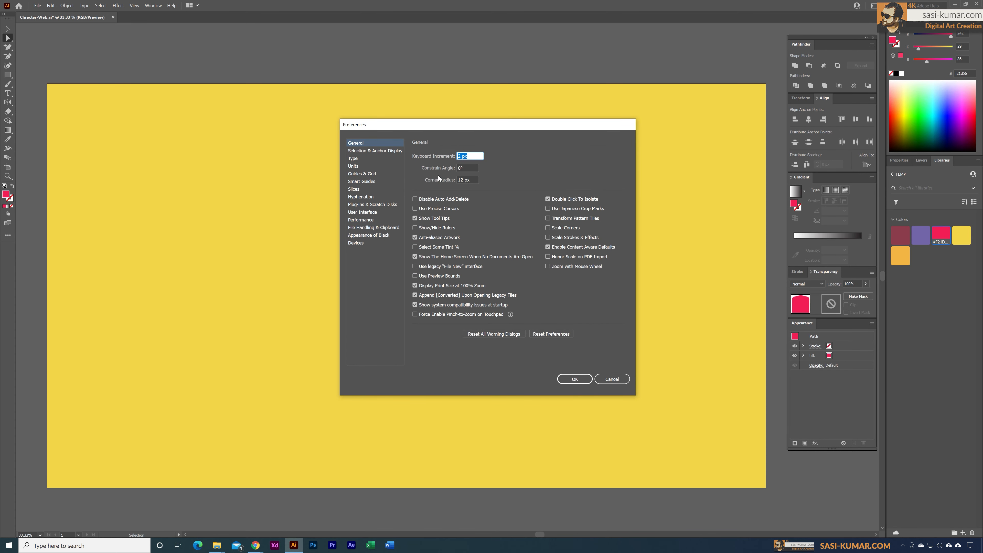
{"action": "left_click_drag", "start_coordinate": [462, 160], "coordinate": [458, 161]}
{"action": "key", "text": "Return"}
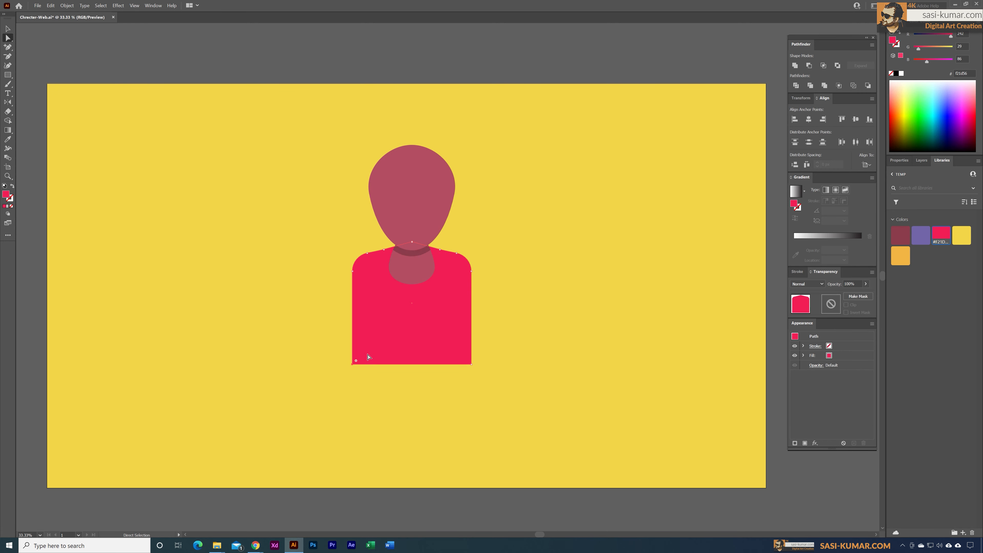
Nudge the torso's lower-left corner anchor inward to taper that side towards the waist
{"action": "key", "text": "Right"}
{"action": "key", "text": "Right"}
{"action": "key", "text": "Right"}
{"action": "key", "text": "Right"}
{"action": "key", "text": "Right"}
{"action": "key", "text": "Right"}
{"action": "key", "text": "Right"}
{"action": "key", "text": "Right"}
{"action": "key", "text": "Right"}
{"action": "key", "text": "Right"}
{"action": "key", "text": "Right"}
{"action": "key", "text": "Right"}
{"action": "key", "text": "Right"}
{"action": "key", "text": "Right"}
{"action": "key", "text": "Right"}
{"action": "key", "text": "Right"}
{"action": "key", "text": "Right"}
{"action": "key", "text": "Right"}
{"action": "key", "text": "Right"}
{"action": "key", "text": "Right"}
{"action": "key", "text": "Right"}
{"action": "key", "text": "Right"}
{"action": "key", "text": "Right"}
{"action": "key", "text": "Right"}
{"action": "key", "text": "Right"}
{"action": "key", "text": "Right"}
{"action": "key", "text": "Right"}
{"action": "key", "text": "Right"}
{"action": "key", "text": "Right"}
{"action": "key", "text": "Right"}
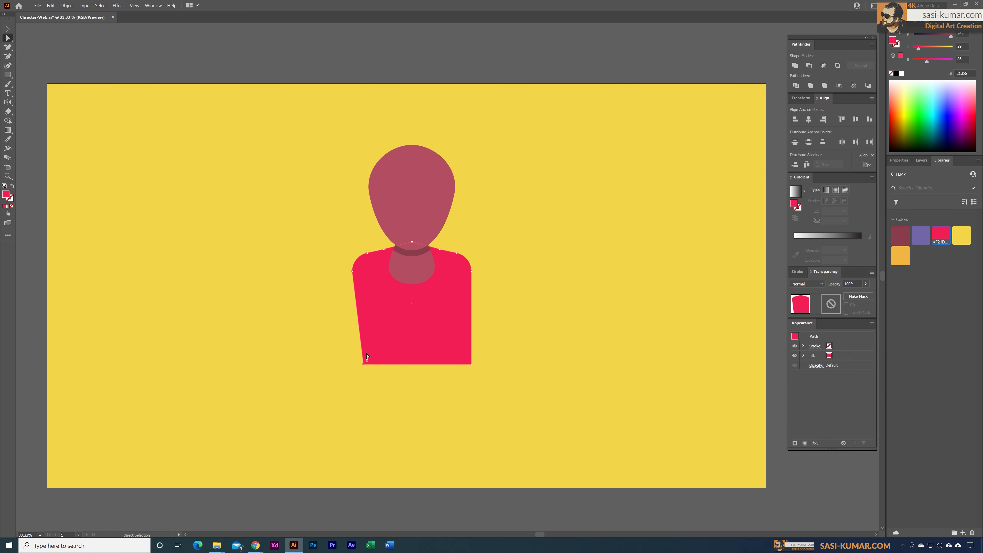
Select the torso's lower-right corner anchor and nudge it inward to mirror the taper of the opposite side
{"action": "left_click_drag", "start_coordinate": [485, 376], "coordinate": [461, 341]}
{"action": "key", "text": "Left"}
{"action": "key", "text": "Left"}
{"action": "key", "text": "Left"}
{"action": "key", "text": "Left"}
{"action": "key", "text": "Left"}
{"action": "key", "text": "Left"}
{"action": "key", "text": "Left"}
{"action": "key", "text": "Left"}
{"action": "key", "text": "Left"}
{"action": "key", "text": "Left"}
{"action": "key", "text": "Left"}
{"action": "key", "text": "Left"}
{"action": "key", "text": "Left"}
{"action": "key", "text": "Left"}
{"action": "key", "text": "Left"}
{"action": "key", "text": "Left"}
{"action": "key", "text": "Left"}
{"action": "key", "text": "Left"}
{"action": "key", "text": "Left"}
{"action": "key", "text": "Left"}
{"action": "key", "text": "Left"}
{"action": "key", "text": "Left"}
{"action": "key", "text": "Left"}
{"action": "key", "text": "Left"}
{"action": "key", "text": "Left"}
{"action": "key", "text": "Left"}
{"action": "key", "text": "Left"}
Select both lower corner anchors of the torso and raise the bottom edge slightly to shorten it
{"action": "left_click_drag", "start_coordinate": [493, 389], "coordinate": [366, 356]}
{"action": "key", "text": "v"}
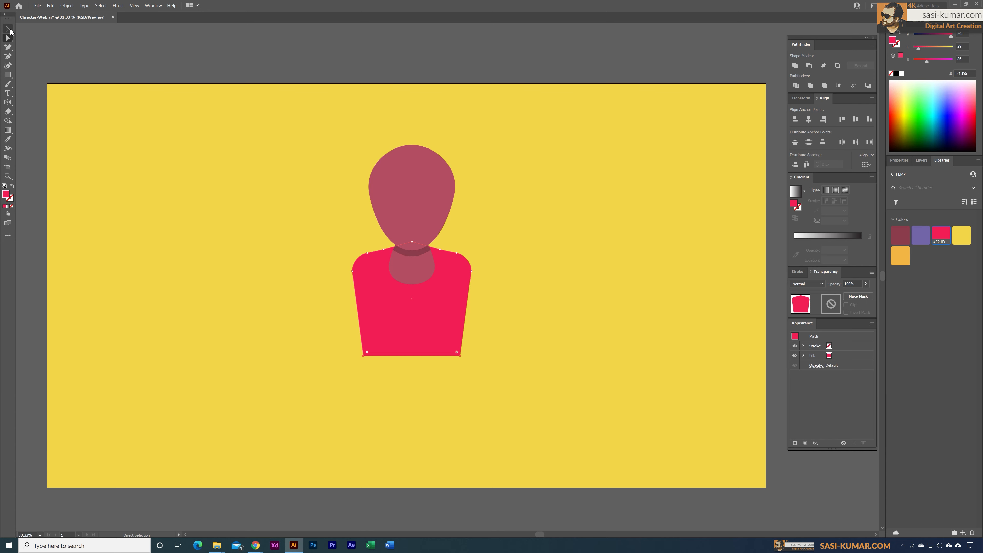
{"action": "left_click", "coordinate": [488, 413]}
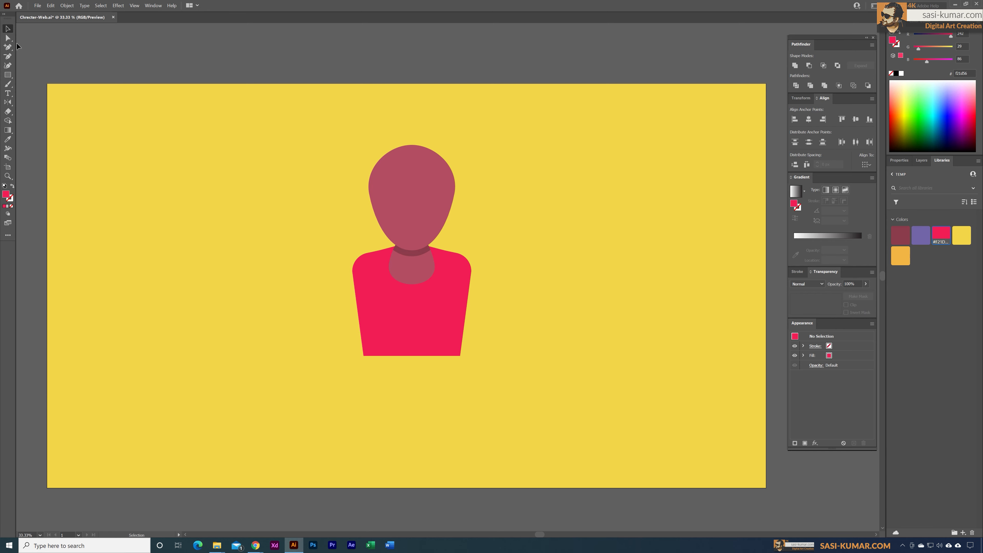
Draw a circle over the left half of the chest, about half the torso's width
{"action": "left_click", "coordinate": [11, 76]}
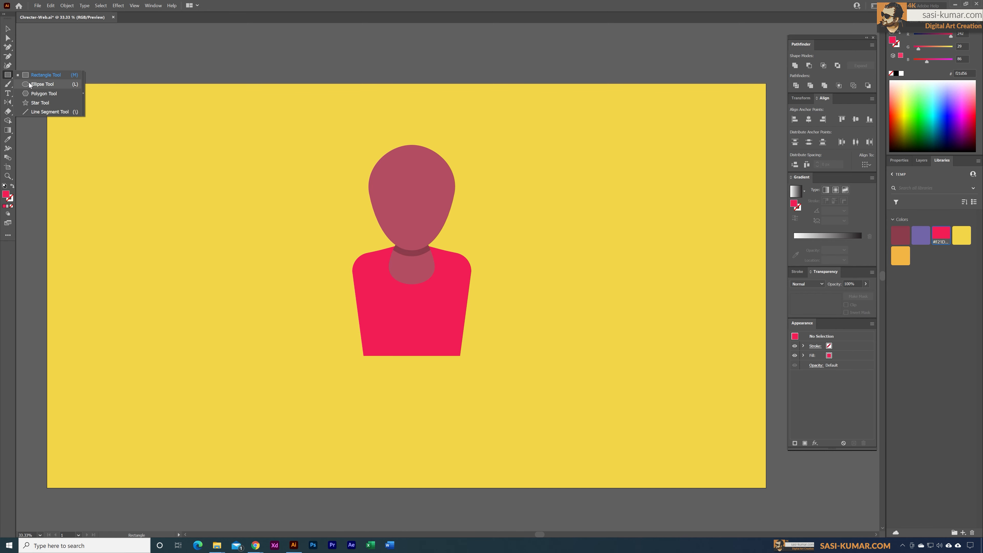
{"action": "left_click", "coordinate": [43, 84]}
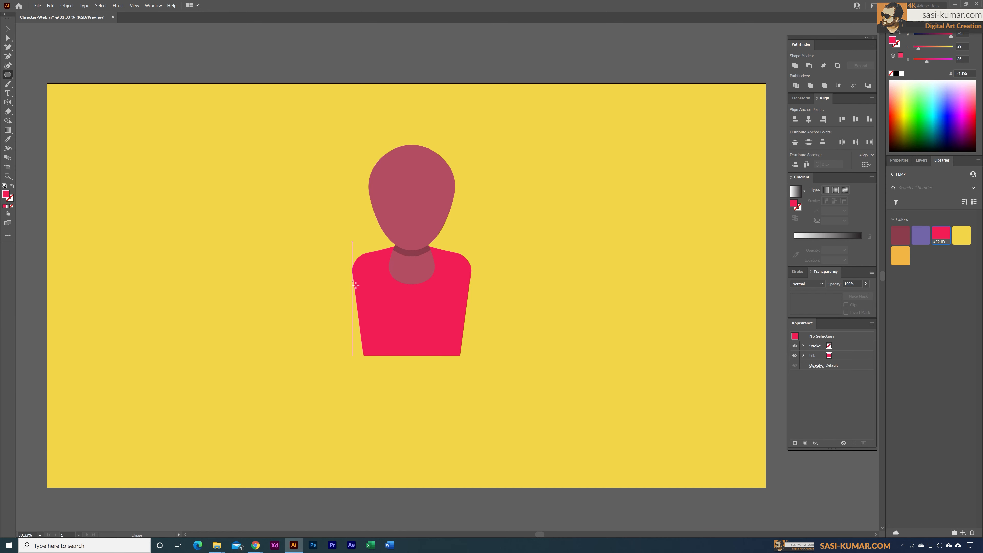
{"action": "left_click_drag", "start_coordinate": [352, 280], "coordinate": [415, 346]}
{"action": "left_click", "coordinate": [7, 29]}
{"action": "left_click", "coordinate": [71, 93]}
Duplicate the chest circle onto the right half of the torso and align both circles by their vertical centres
{"action": "left_click", "coordinate": [379, 305]}
{"action": "left_click_drag", "start_coordinate": [378, 308], "coordinate": [441, 309]}
{"action": "left_click", "coordinate": [385, 321], "text": "shift"}
{"action": "left_click", "coordinate": [855, 120]}
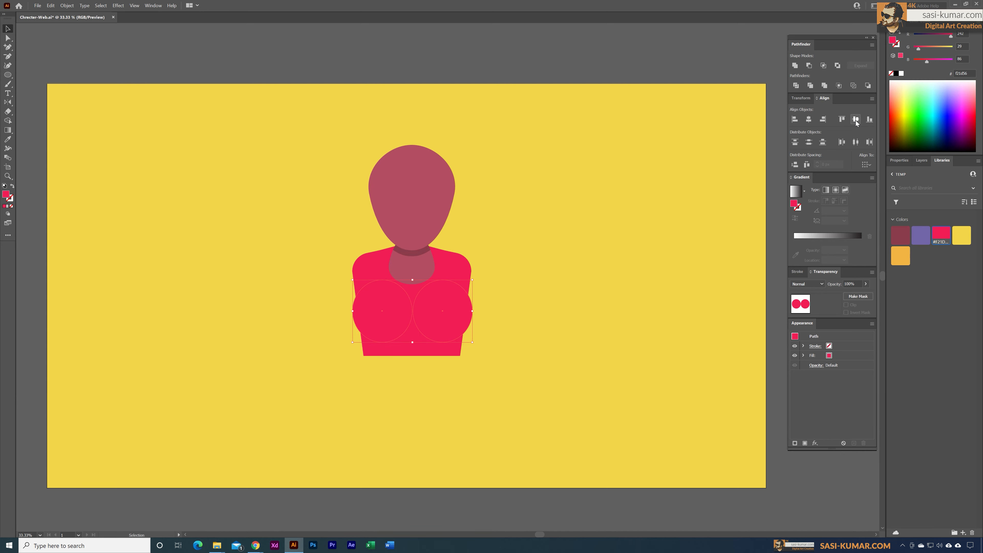
{"action": "left_click", "coordinate": [617, 194]}
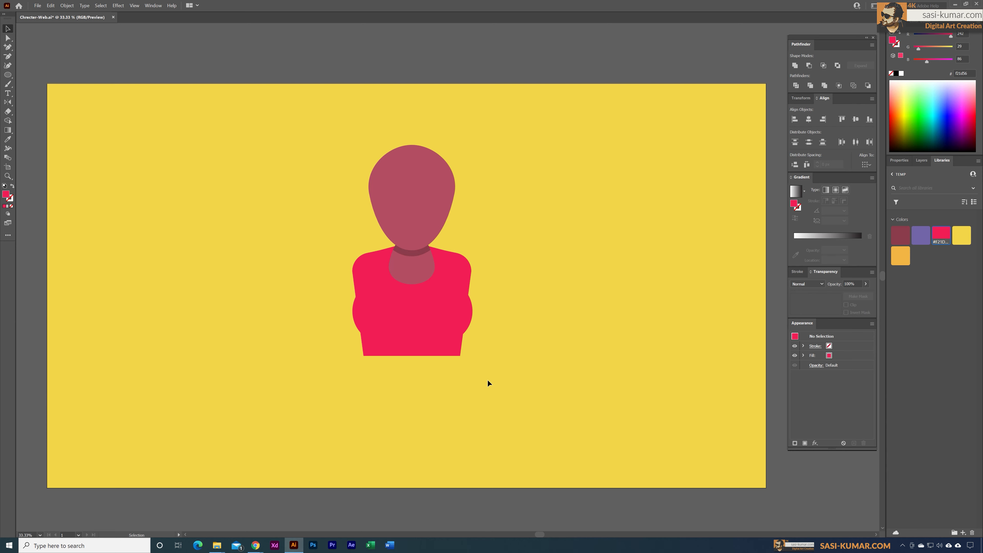
Group the two chest circles and align the group with the torso by their horizontal centres
{"action": "left_click", "coordinate": [379, 321]}
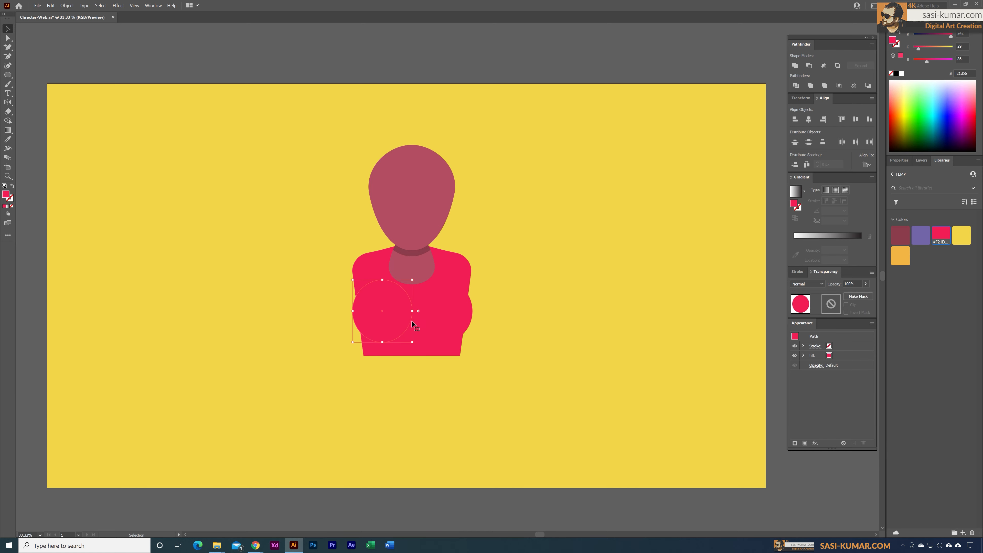
{"action": "left_click", "coordinate": [444, 320], "text": "shift"}
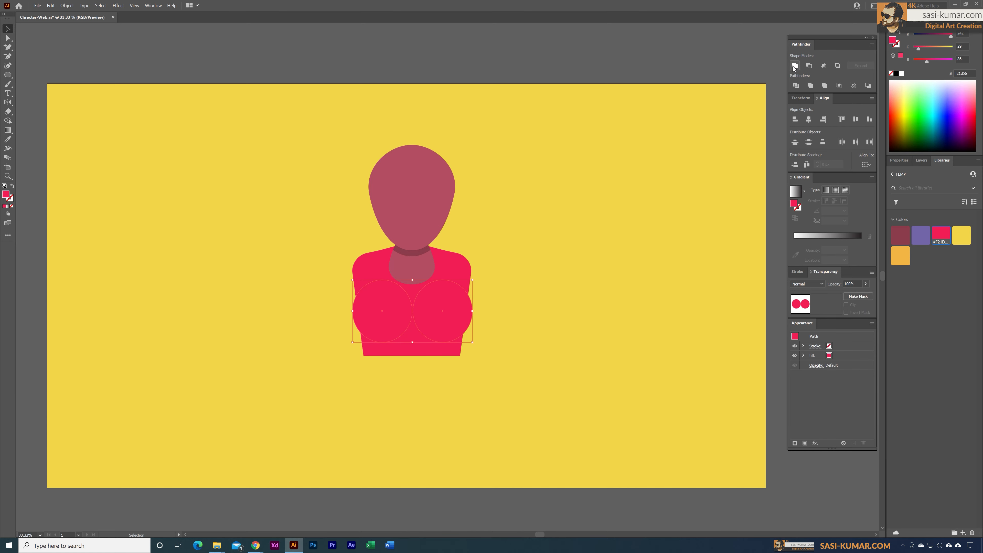
{"action": "key", "text": "ctrl+g"}
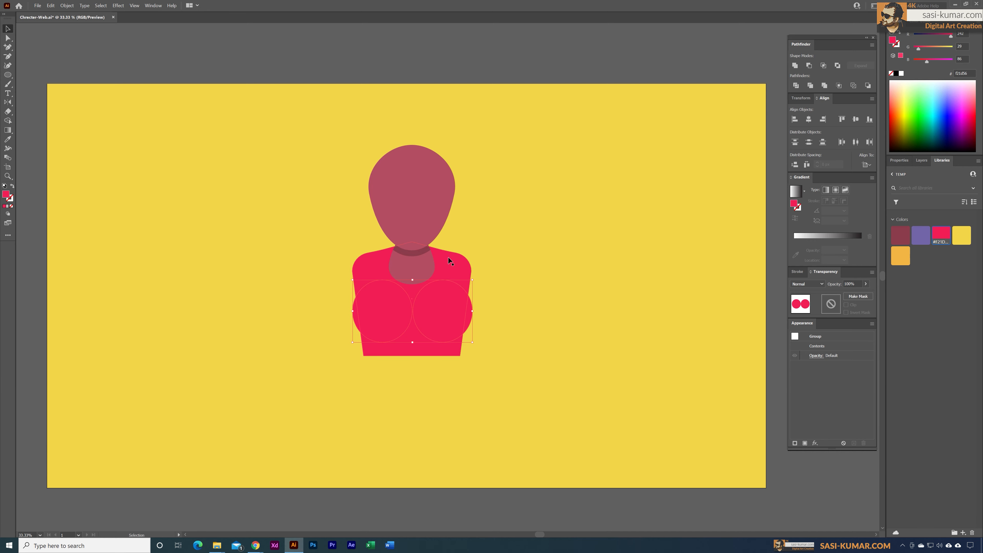
{"action": "left_click", "coordinate": [452, 268], "text": "shift"}
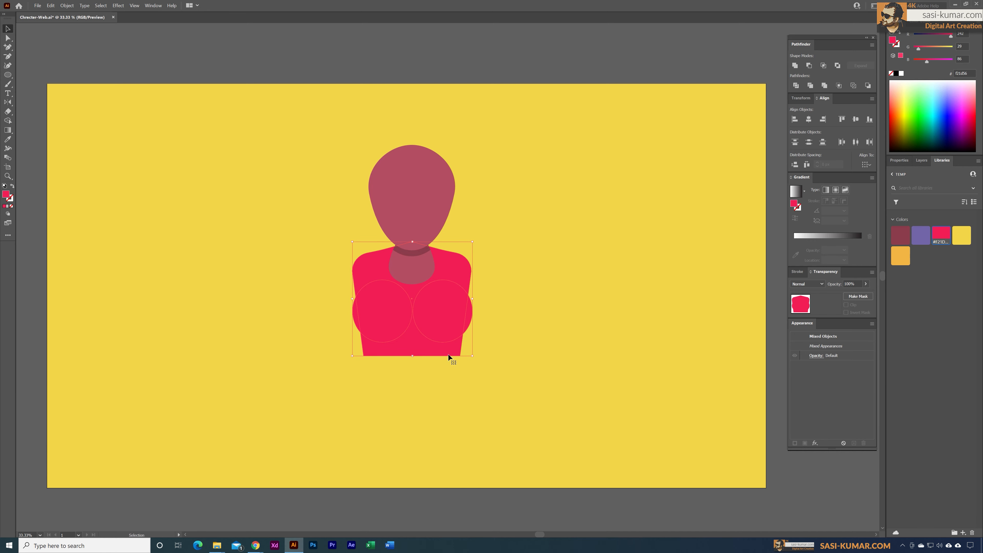
{"action": "left_click", "coordinate": [809, 119]}
{"action": "left_click", "coordinate": [552, 235]}
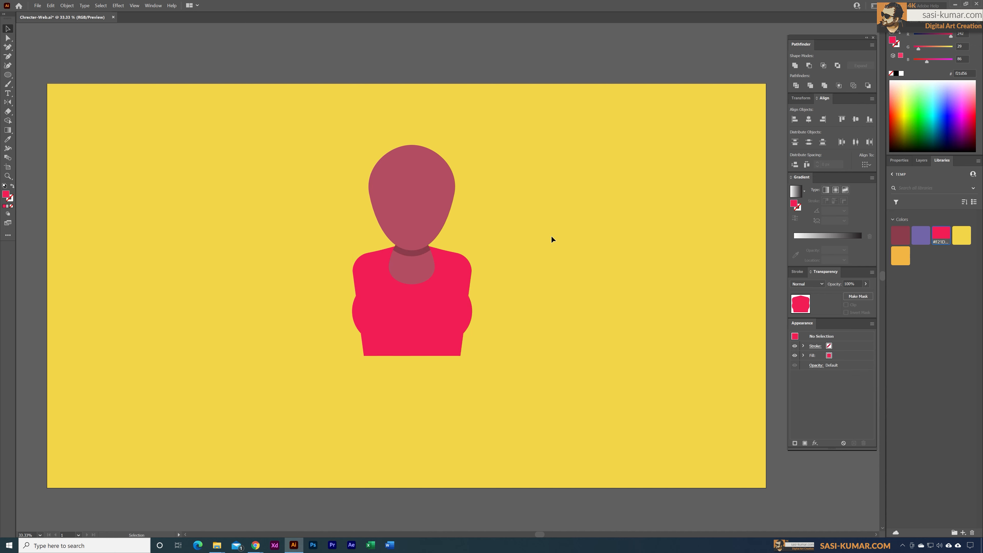
Select the torso together with the chest circles and unite them into a single shape
{"action": "left_click_drag", "start_coordinate": [365, 355], "coordinate": [333, 325]}
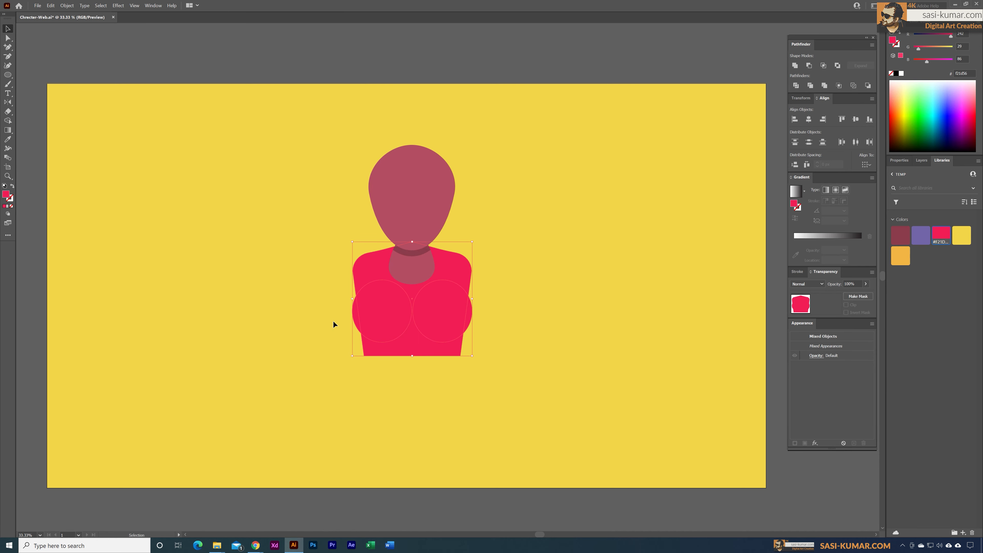
{"action": "left_click", "coordinate": [795, 65]}
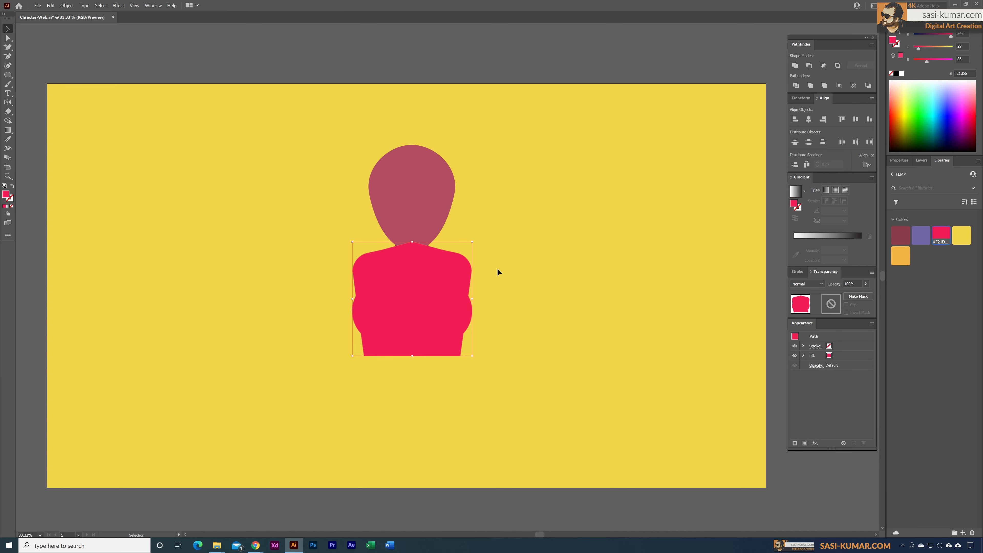
{"action": "left_click", "coordinate": [499, 270]}
Send the united torso shape to the back, behind the neck and head
{"action": "left_click", "coordinate": [443, 272]}
{"action": "right_click", "coordinate": [442, 272]}
{"action": "mouse_move", "coordinate": [507, 397]}
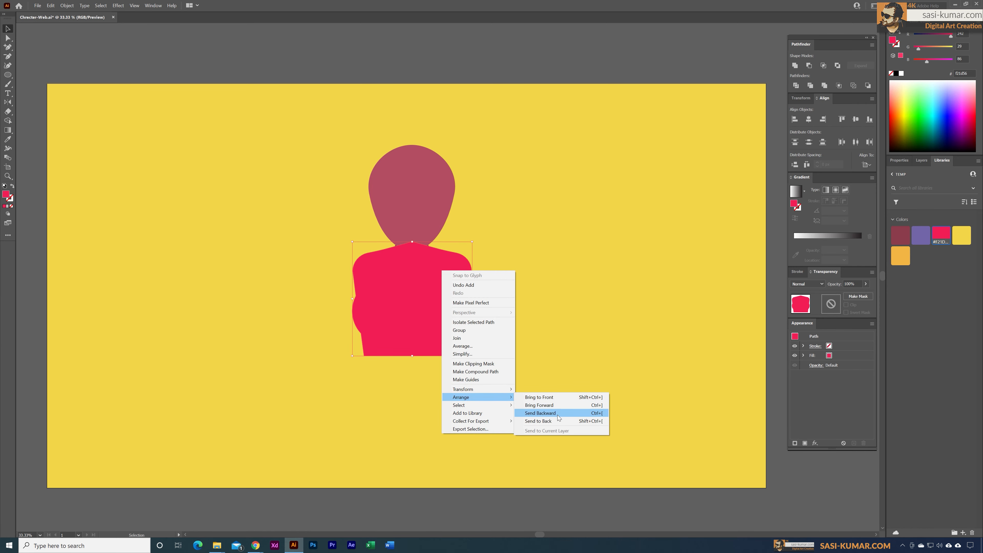
{"action": "left_click", "coordinate": [550, 421]}
{"action": "left_click", "coordinate": [574, 379]}
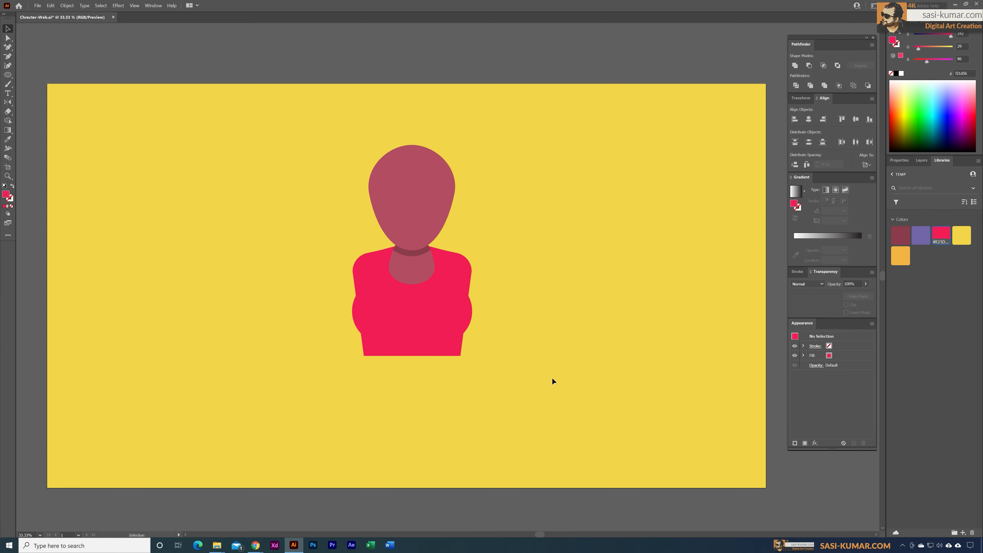
Round the two inward corners where the chest curves meet the torso's sides, and save the document
{"action": "left_click", "coordinate": [8, 37]}
{"action": "left_click", "coordinate": [357, 298]}
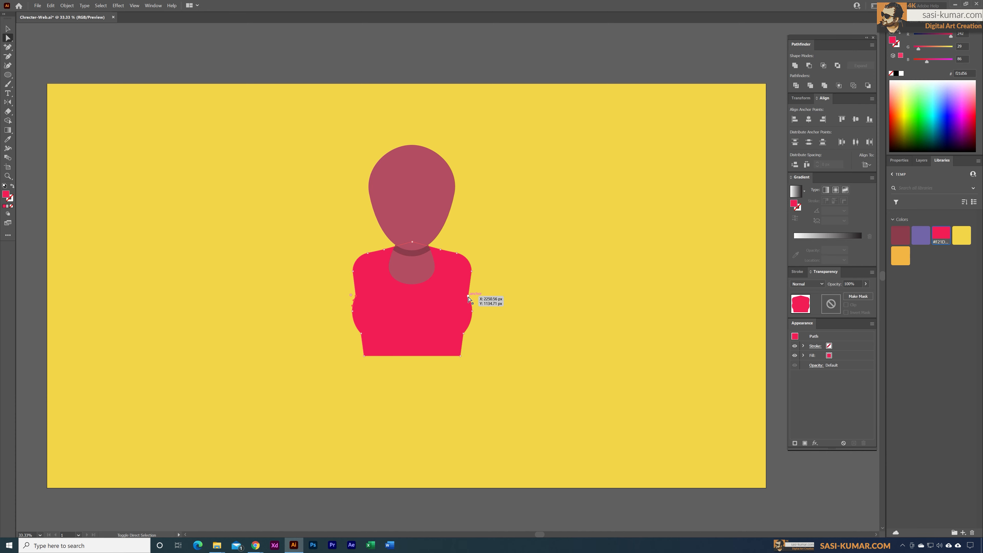
{"action": "left_click_drag", "start_coordinate": [472, 299], "coordinate": [518, 291]}
{"action": "left_click", "coordinate": [545, 355]}
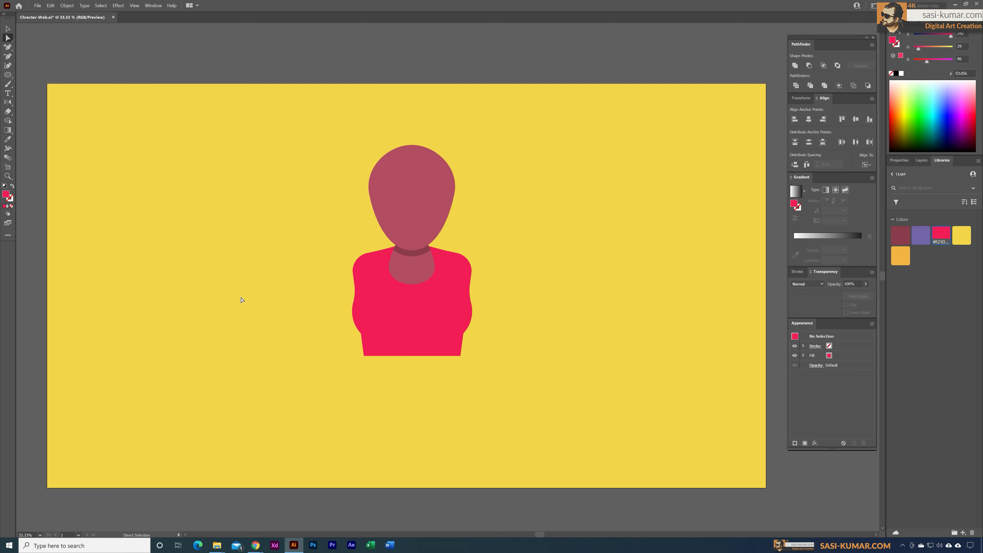
{"action": "key", "text": "v"}
{"action": "key", "text": "ctrl+s"}
Draw a rectangle slightly wider than the body over the lower torso and centre it horizontally with the whole figure
{"action": "left_click", "coordinate": [8, 75]}
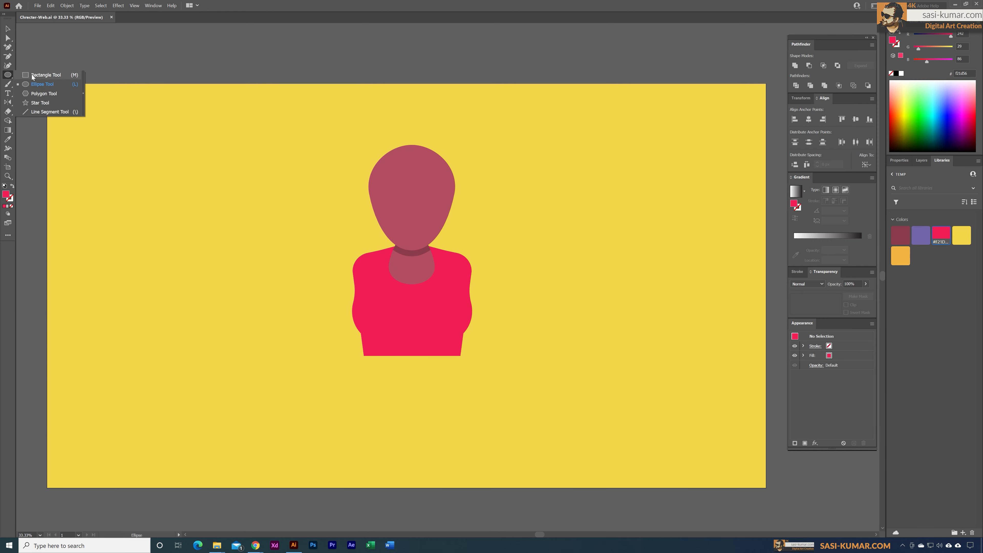
{"action": "left_click", "coordinate": [33, 75]}
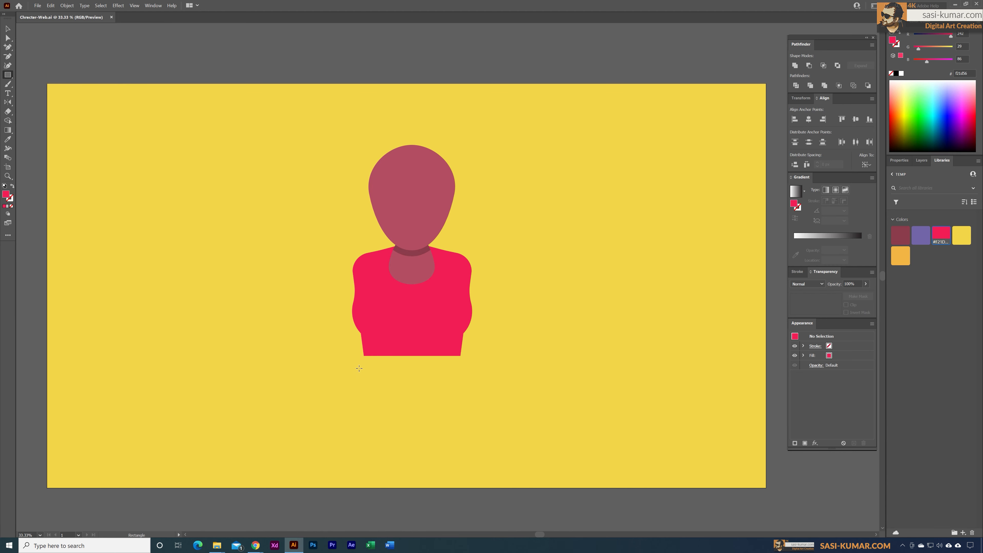
{"action": "left_click_drag", "start_coordinate": [354, 339], "coordinate": [492, 420]}
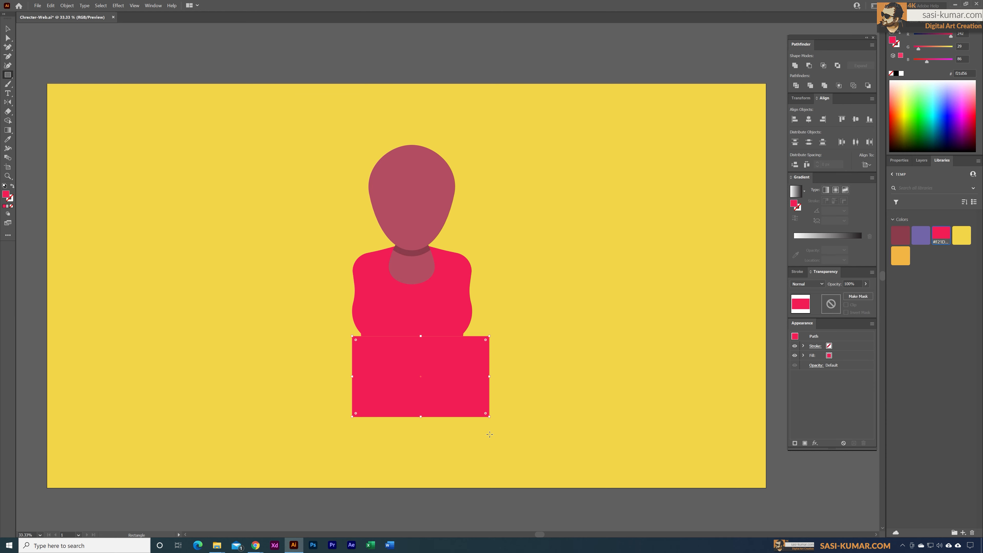
{"action": "left_click", "coordinate": [7, 29]}
{"action": "left_click", "coordinate": [399, 298], "text": "shift"}
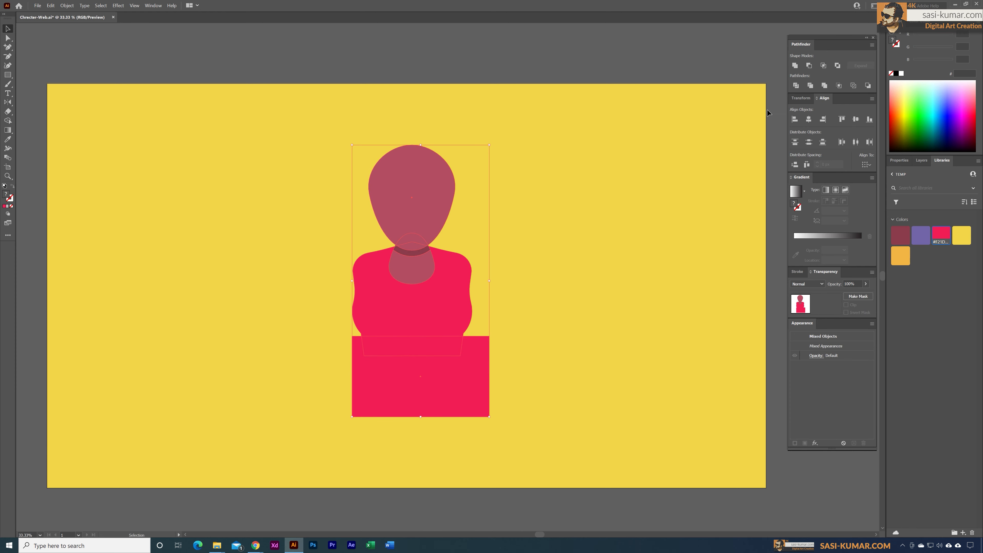
{"action": "left_click", "coordinate": [809, 118]}
{"action": "left_click", "coordinate": [648, 201]}
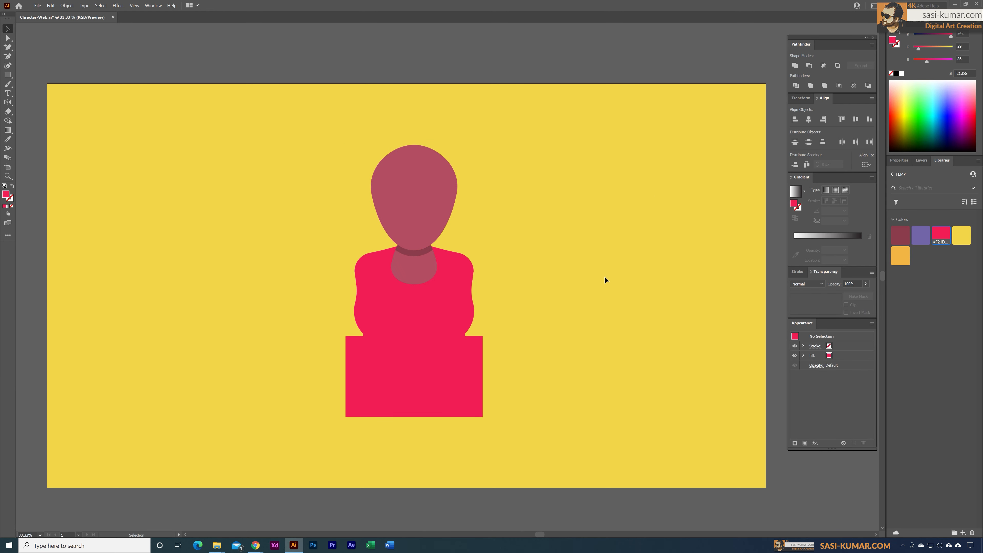
Fill the rectangle in front of the torso with the purple library colour 7165a6
{"action": "left_click", "coordinate": [425, 367]}
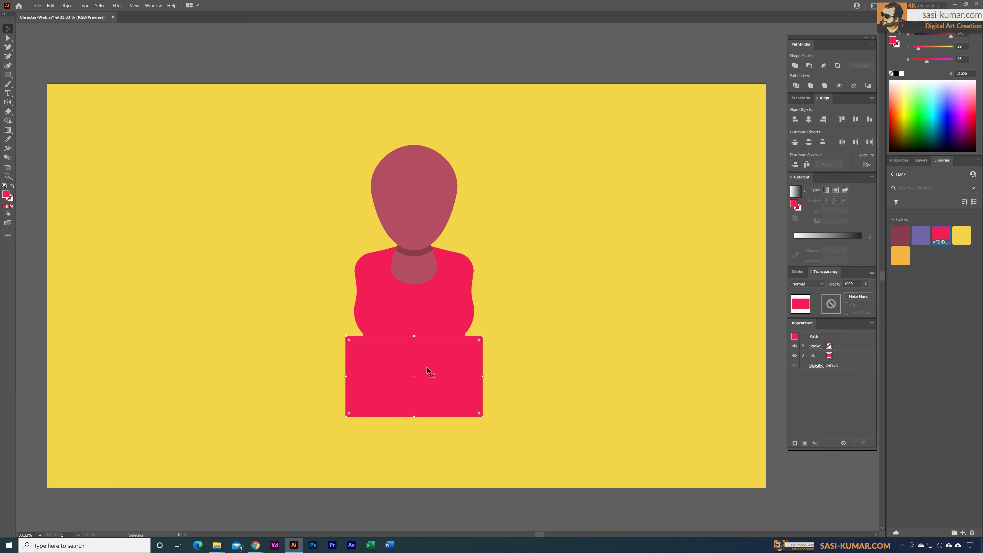
{"action": "left_click", "coordinate": [921, 236]}
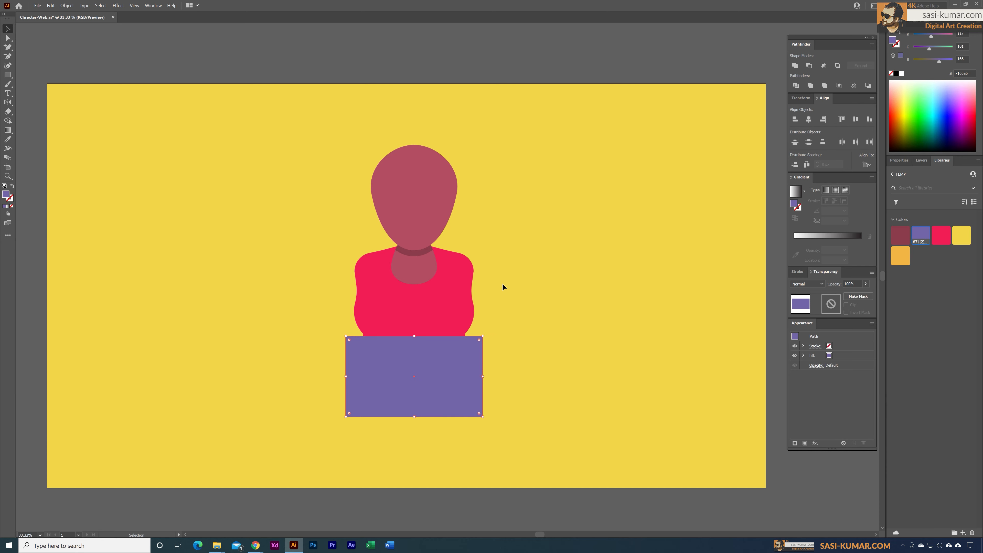
{"action": "left_click", "coordinate": [511, 278]}
Select the purple rectangle's lower-right corner anchor and nudge it inward to taper that side
{"action": "left_click", "coordinate": [432, 376]}
{"action": "left_click", "coordinate": [9, 38]}
{"action": "left_click", "coordinate": [9, 38]}
{"action": "left_click_drag", "start_coordinate": [497, 439], "coordinate": [472, 411]}
{"action": "key", "text": "shift+Left"}
{"action": "key", "text": "shift+Left"}
{"action": "key", "text": "shift+Left"}
{"action": "key", "text": "shift+Left"}
Select the purple shape's lower-left corner anchor and nudge it inward to mirror the opposite taper
{"action": "left_click_drag", "start_coordinate": [332, 437], "coordinate": [373, 406]}
{"action": "key", "text": "shift+Right"}
{"action": "key", "text": "shift+Right"}
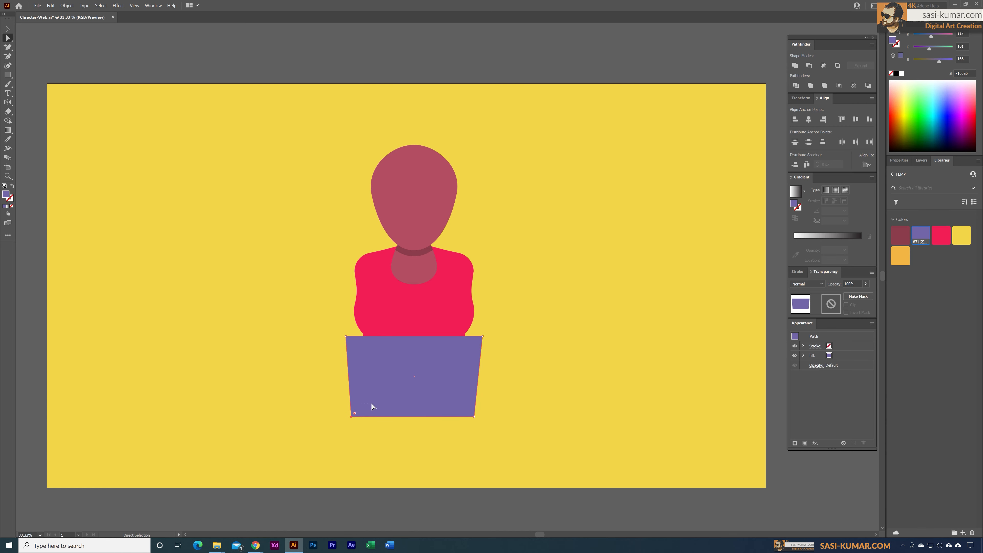
{"action": "key", "text": "shift+Right"}
{"action": "key", "text": "shift+Right"}
Round both upper corners of the tapered purple shape to a radius of about 28 px
{"action": "left_click", "coordinate": [483, 336]}
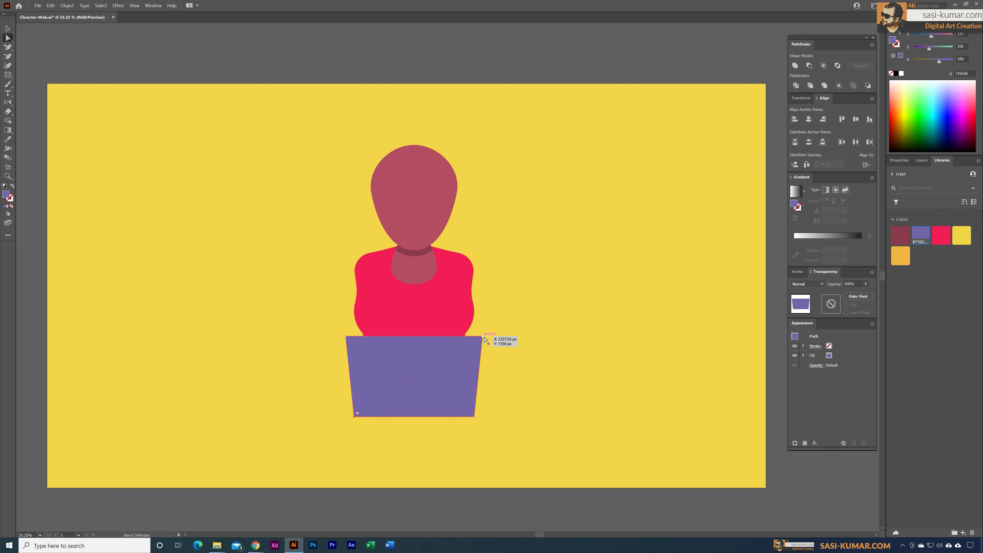
{"action": "left_click", "coordinate": [347, 337], "text": "shift"}
{"action": "left_click_drag", "start_coordinate": [351, 341], "coordinate": [350, 343]}
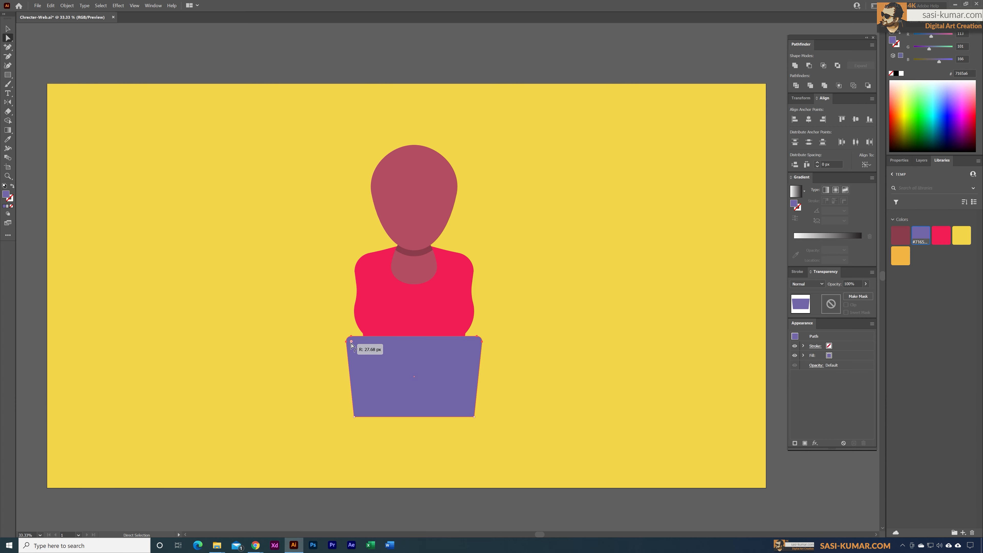
{"action": "left_click", "coordinate": [9, 29]}
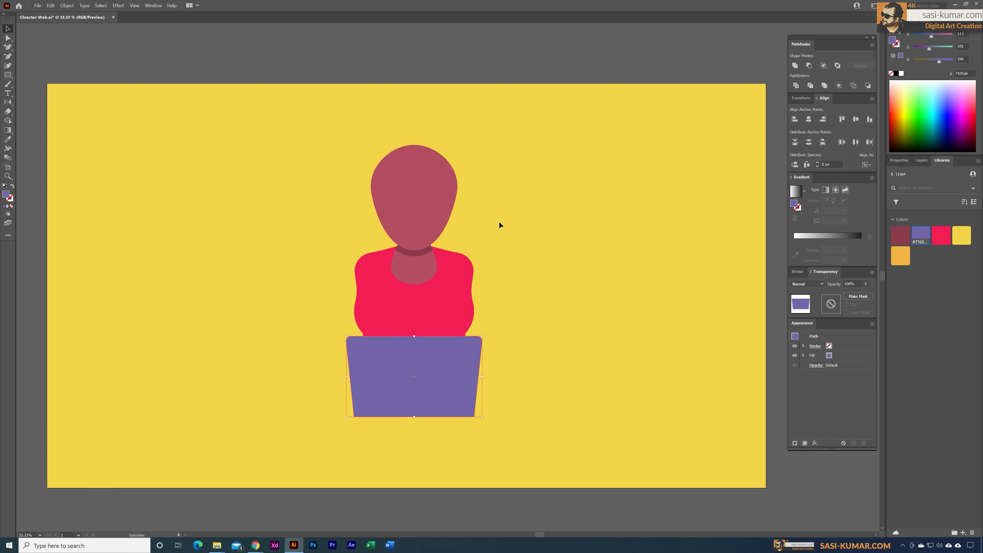
Duplicate the purple laptop shape slightly lower, leaving only a thin edge of the original exposed along the top
{"action": "mouse_move", "coordinate": [412, 361]}
{"action": "left_mouse_down"}
{"action": "mouse_move", "coordinate": [424, 361]}
{"action": "mouse_move", "coordinate": [417, 370]}
{"action": "left_mouse_up"}
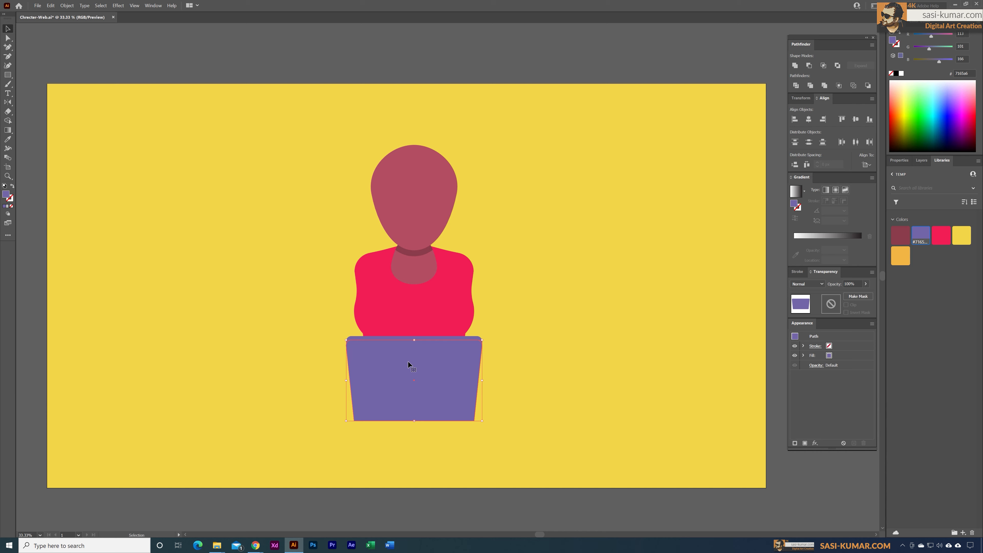
{"action": "key", "text": "ctrl+plus"}
{"action": "key", "text": "ctrl+plus"}
{"action": "key", "text": "ctrl+plus"}
{"action": "key", "text": "ctrl+plus"}
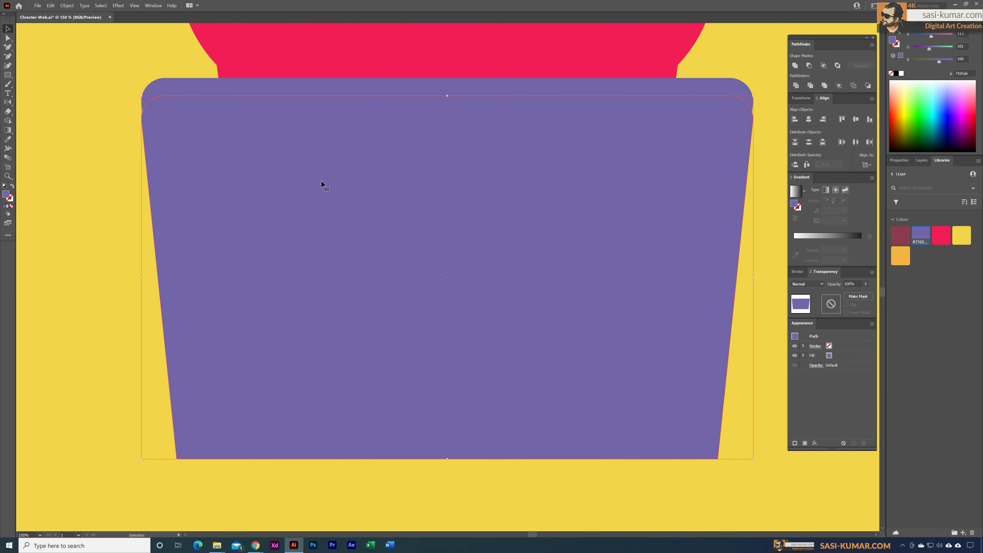
{"action": "left_click_drag", "start_coordinate": [321, 180], "coordinate": [323, 168]}
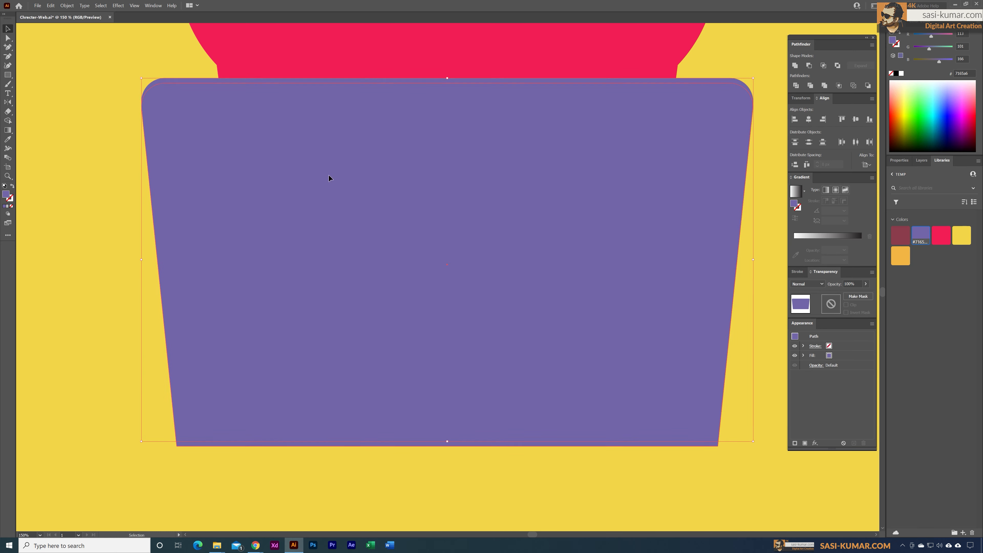
Fill the front copy of the laptop shape with the darker purple 5b5487, keeping the rear shape's lighter fill
{"action": "double_click", "coordinate": [10, 197]}
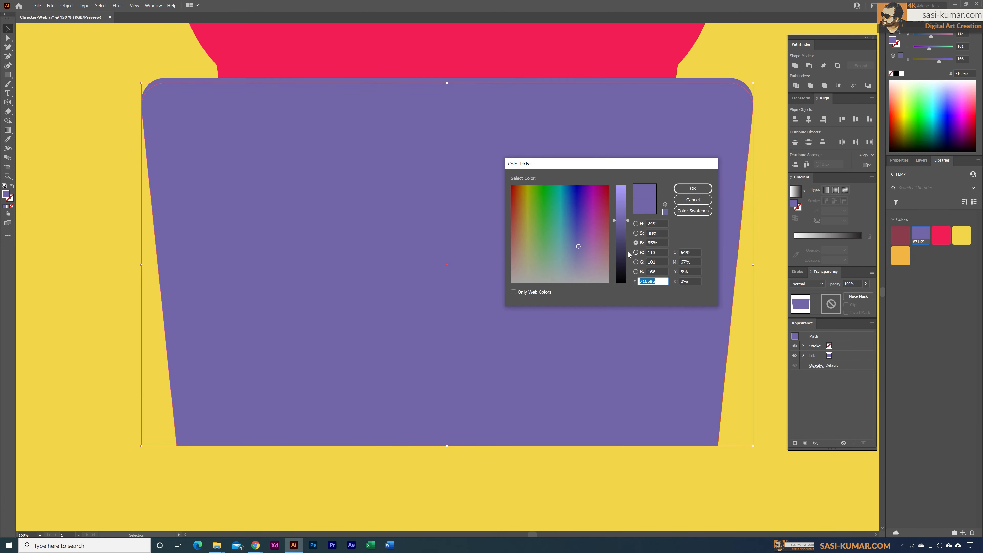
{"action": "left_click_drag", "start_coordinate": [625, 229], "coordinate": [624, 234]}
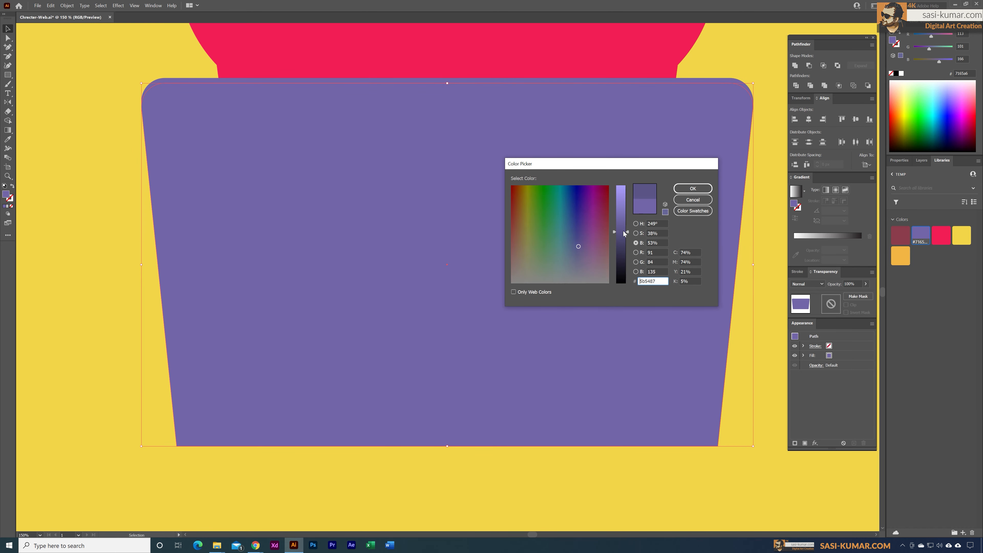
{"action": "left_click", "coordinate": [693, 188]}
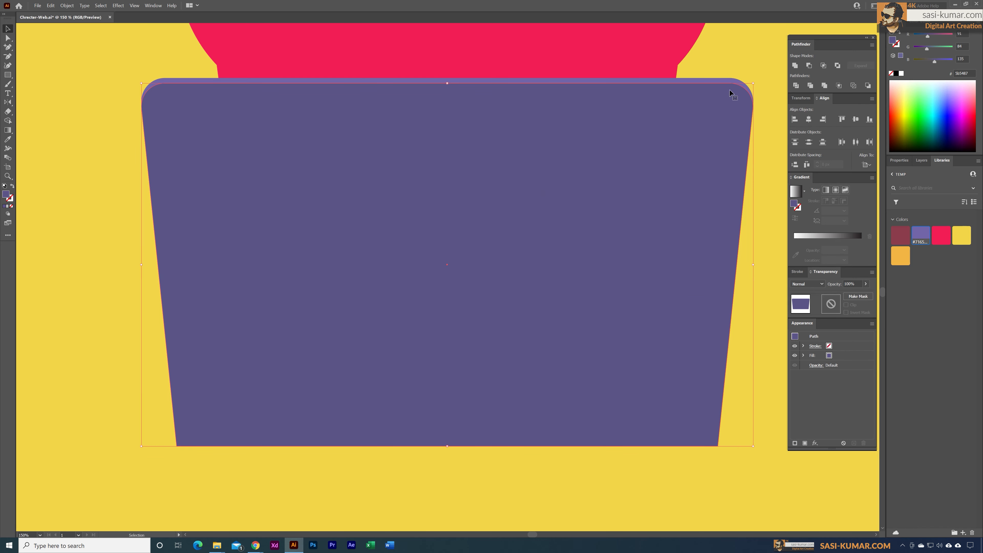
{"action": "left_click", "coordinate": [731, 76]}
{"action": "left_click", "coordinate": [729, 77]}
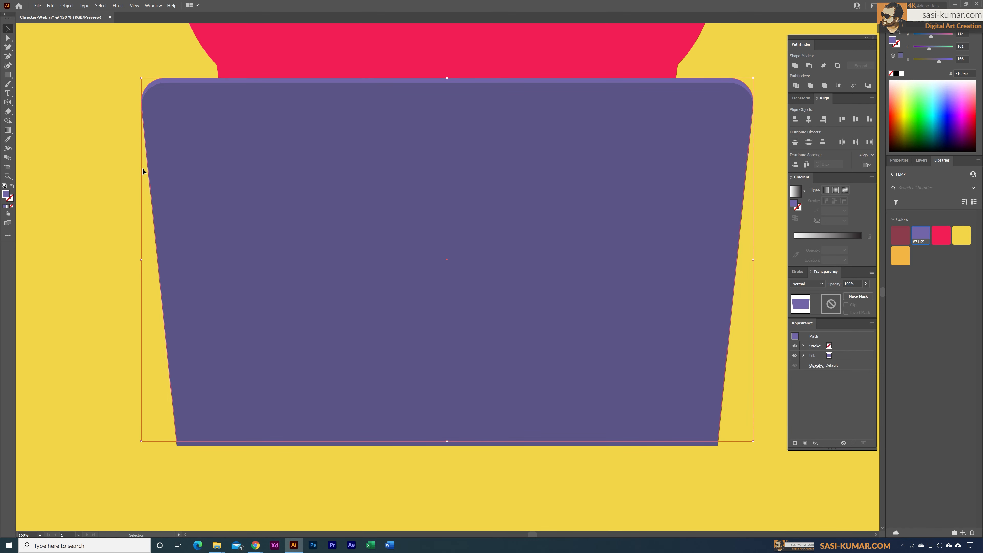
{"action": "left_click", "coordinate": [140, 175]}
Draw a thin strip along the laptop's bottom edge, matching its width, and give it the lid's sampled dark purple fill
{"action": "key", "text": "ctrl+minus"}
{"action": "key", "text": "ctrl+minus"}
{"action": "key", "text": "ctrl+minus"}
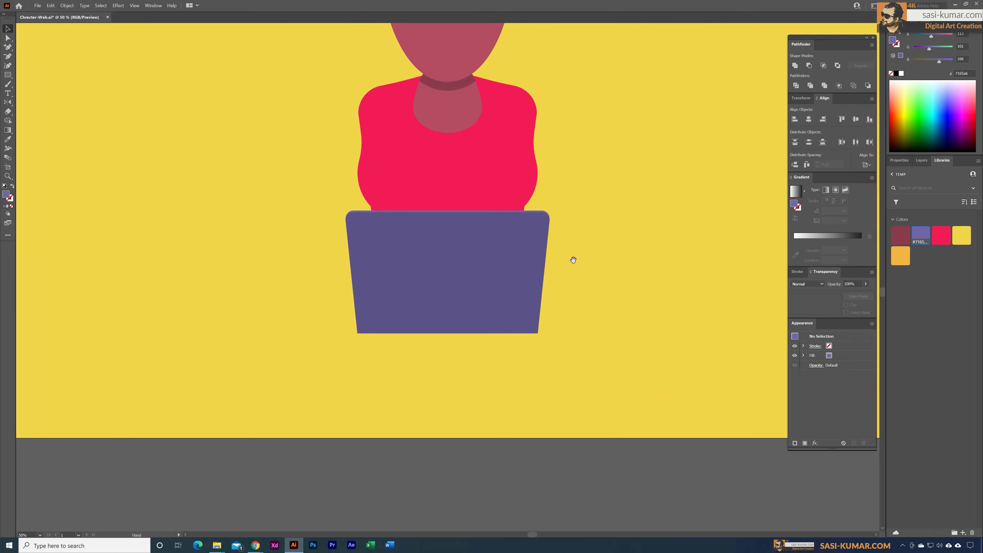
{"action": "key", "text": "m"}
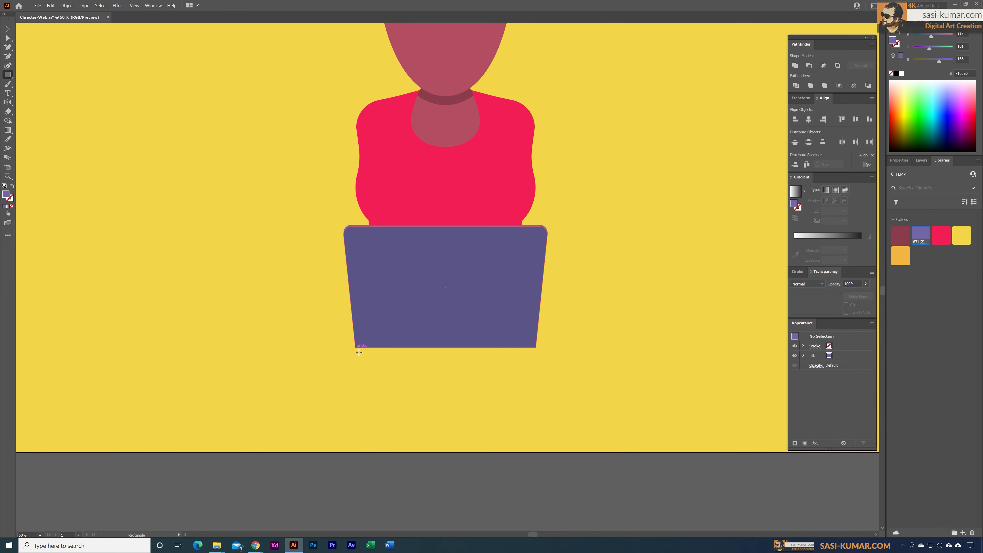
{"action": "left_click_drag", "start_coordinate": [359, 351], "coordinate": [539, 357]}
{"action": "key", "text": "i"}
{"action": "left_click", "coordinate": [463, 264]}
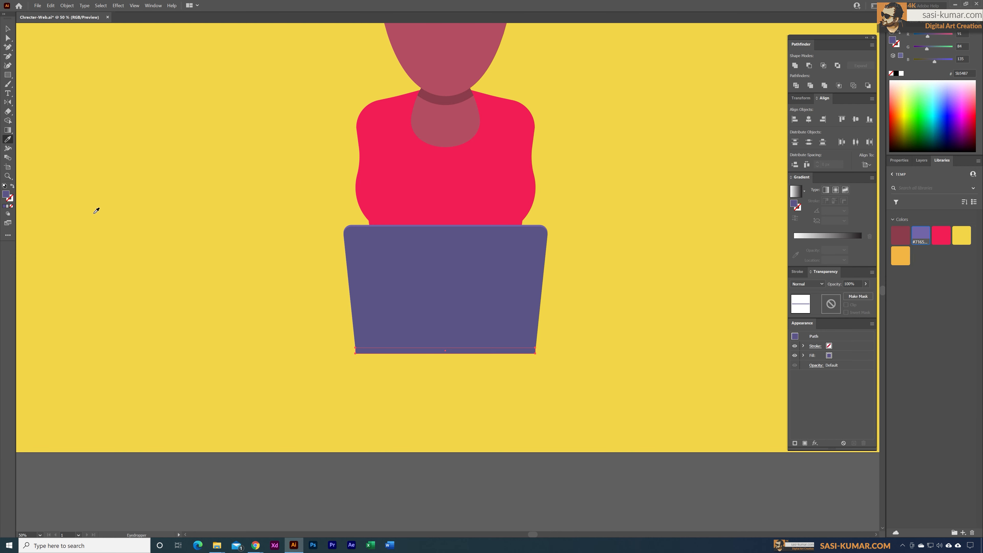
Darken the bottom strip's fill to 454268 and deselect it
{"action": "double_click", "coordinate": [6, 195]}
{"action": "left_click", "coordinate": [621, 242]}
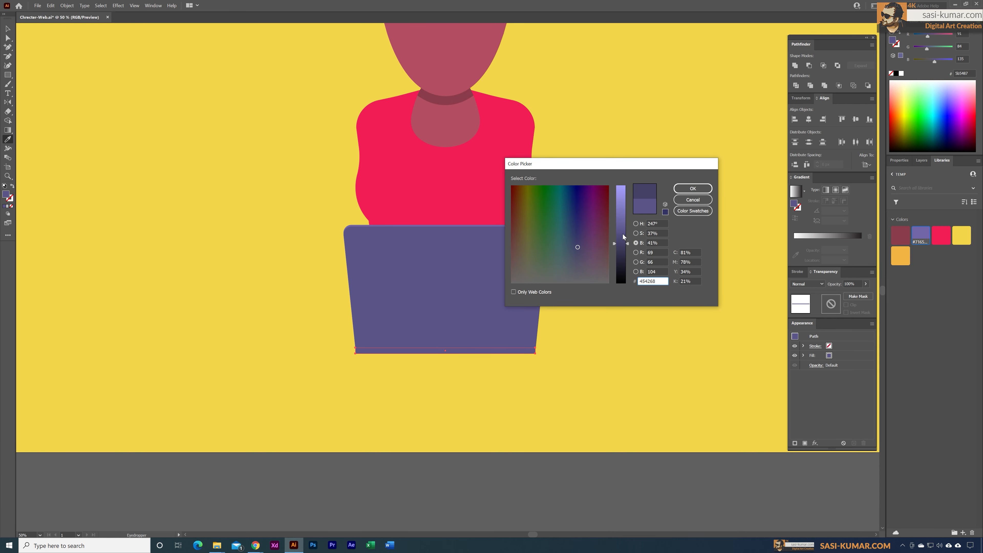
{"action": "left_click", "coordinate": [692, 188]}
{"action": "left_click", "coordinate": [7, 28]}
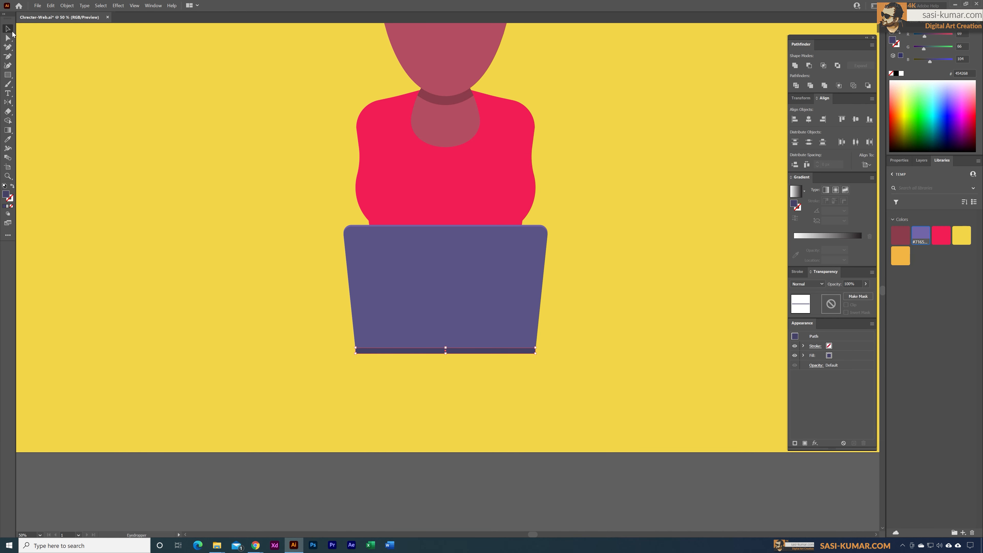
{"action": "left_click", "coordinate": [142, 262]}
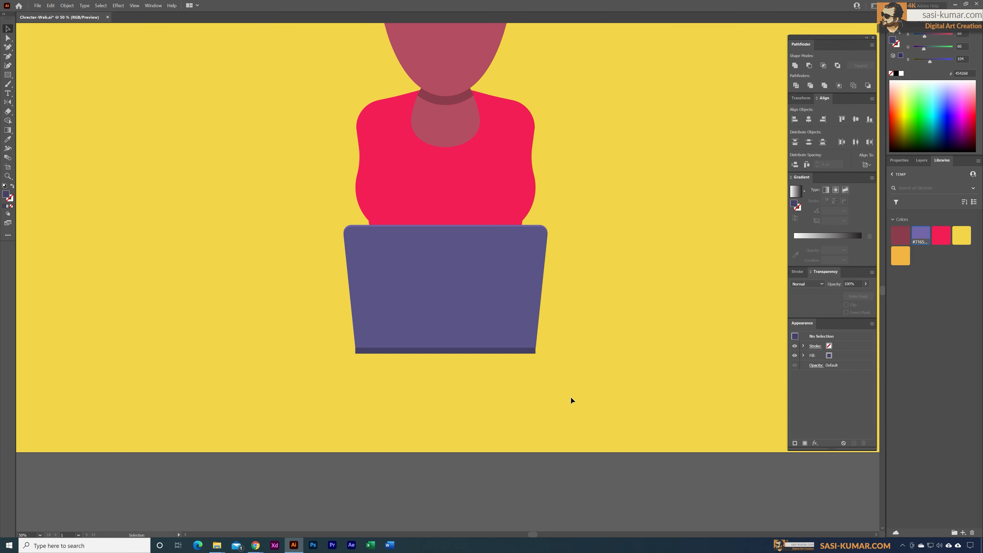
Scale the whole character and laptop down together, keeping the proportions, so they take up less of the artboard
{"action": "key", "text": "ctrl+minus"}
{"action": "key", "text": "ctrl+a"}
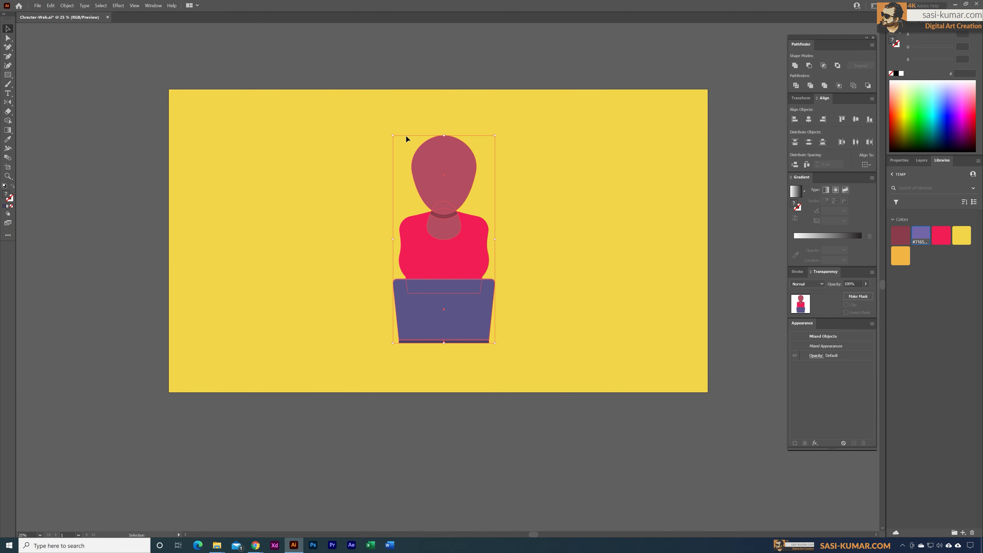
{"action": "left_click_drag", "start_coordinate": [496, 136], "coordinate": [463, 152]}
{"action": "left_click", "coordinate": [465, 347]}
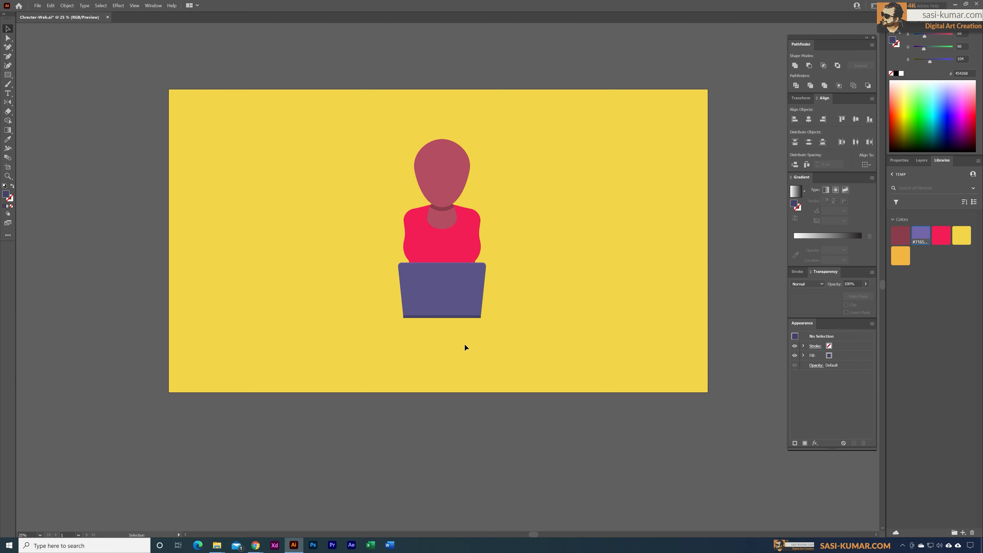
Group the laptop's parts and widen the group slightly on both sides about its centre
{"action": "left_click", "coordinate": [464, 302]}
{"action": "left_click", "coordinate": [466, 316], "text": "shift"}
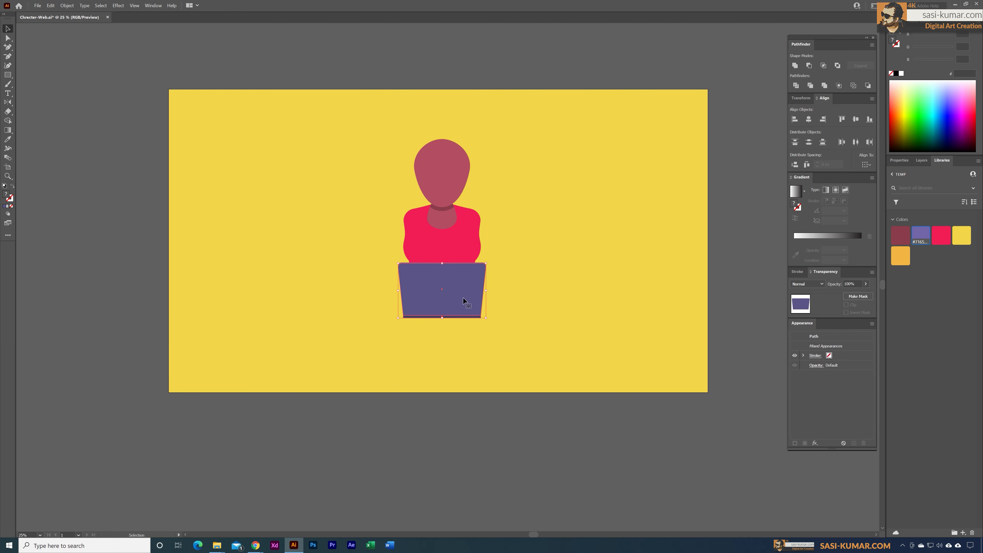
{"action": "key", "text": "ctrl+z"}
{"action": "mouse_move", "coordinate": [463, 300]}
{"action": "left_mouse_down"}
{"action": "mouse_move", "coordinate": [485, 304]}
{"action": "mouse_move", "coordinate": [473, 312]}
{"action": "left_mouse_up"}
{"action": "left_click", "coordinate": [486, 330]}
{"action": "key", "text": "ctrl+g"}
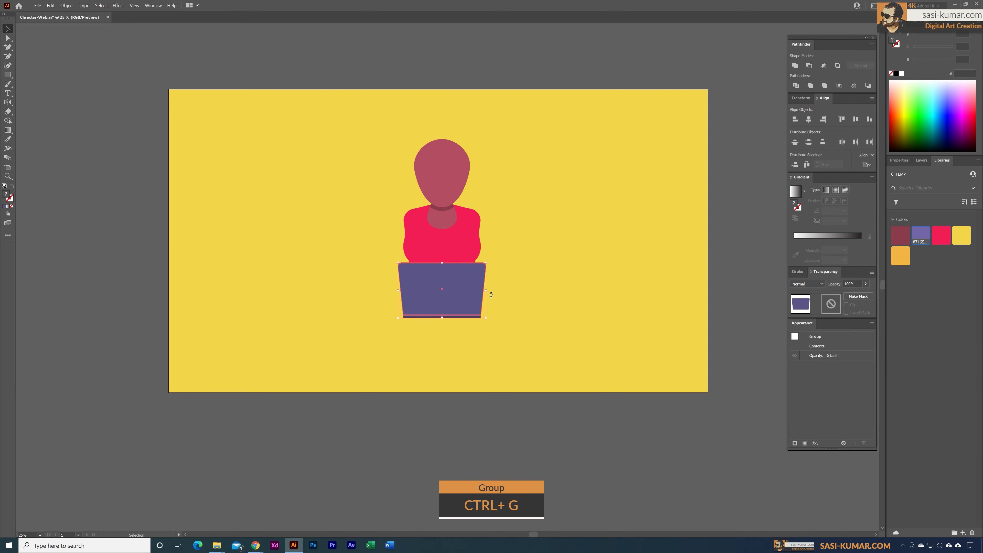
{"action": "left_click_drag", "start_coordinate": [490, 294], "coordinate": [492, 295]}
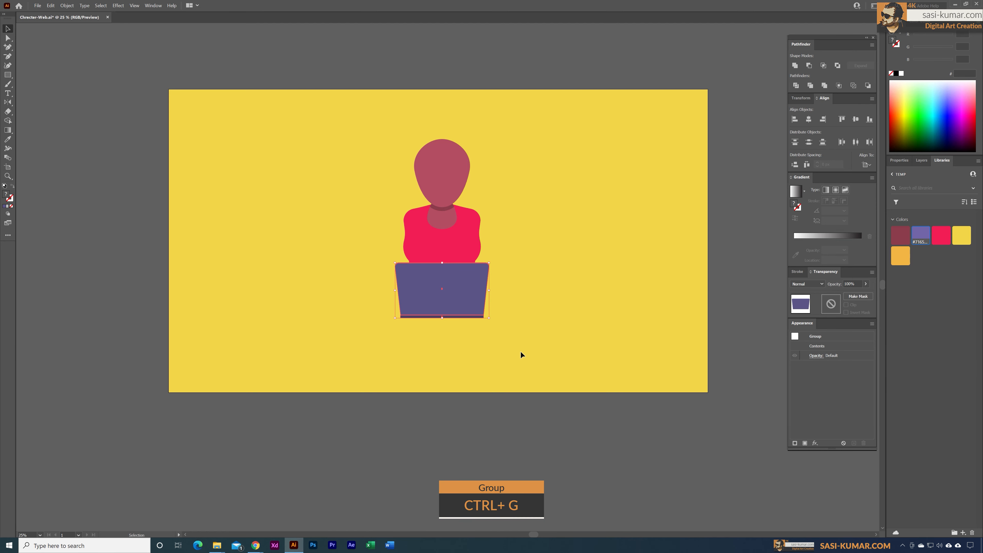
{"action": "left_click", "coordinate": [512, 353]}
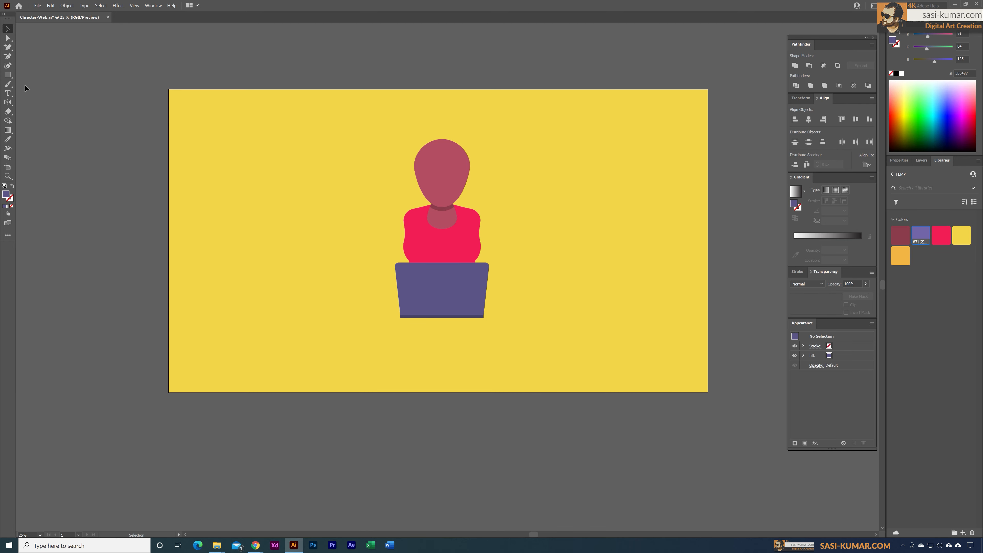
With the Pen tool, draw the bent arm's outer contour from the shoulder, around the elbow and down over the laptop's side edge
{"action": "left_click", "coordinate": [9, 48]}
{"action": "left_click", "coordinate": [23, 48]}
{"action": "key", "text": "ctrl+plus"}
{"action": "key", "text": "ctrl+plus"}
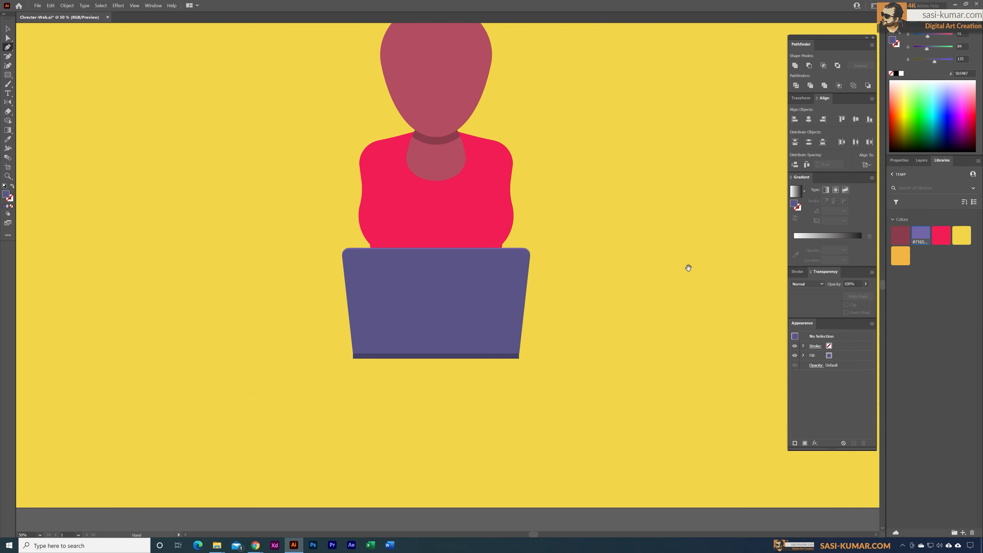
{"action": "left_click_drag", "start_coordinate": [687, 268], "coordinate": [600, 276]}
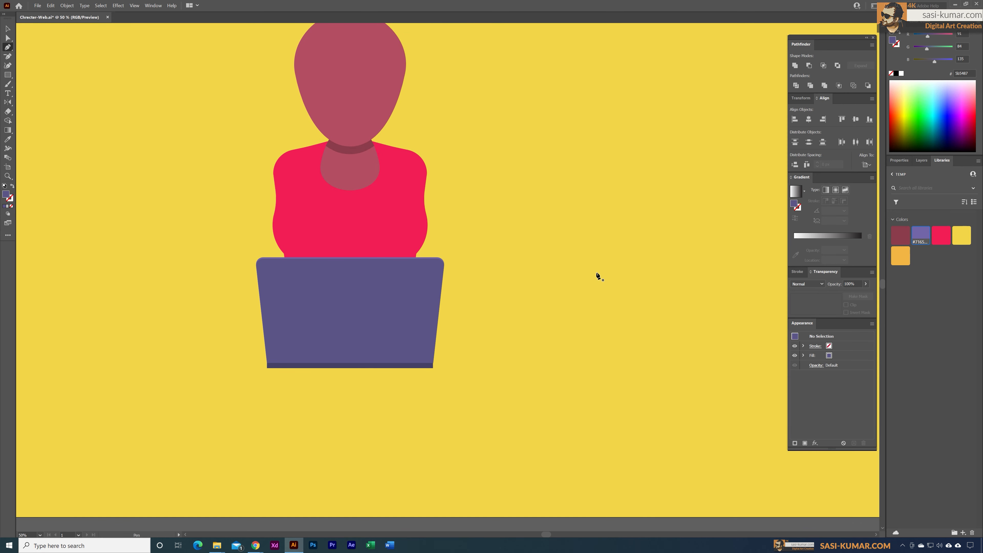
{"action": "left_click", "coordinate": [420, 158]}
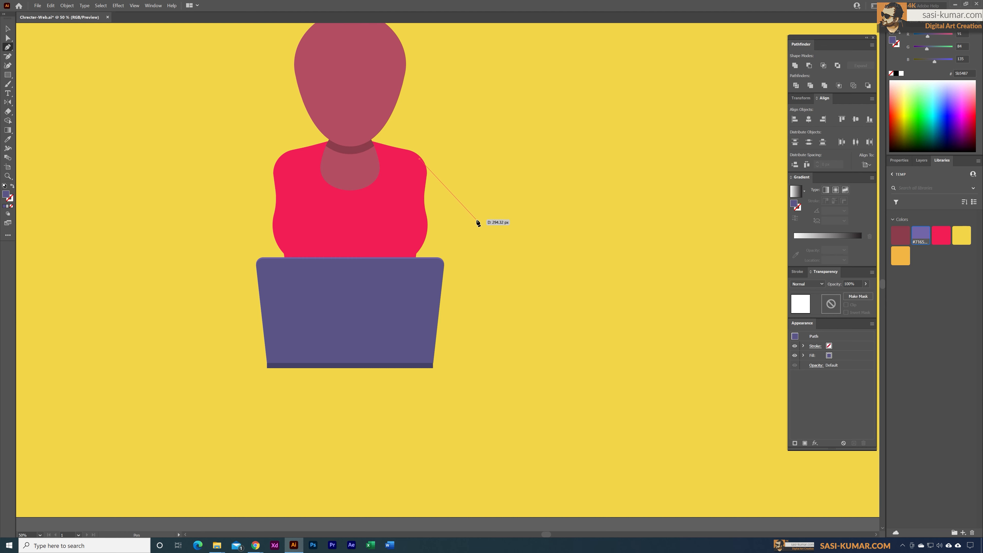
{"action": "left_click_drag", "start_coordinate": [476, 220], "coordinate": [479, 243]}
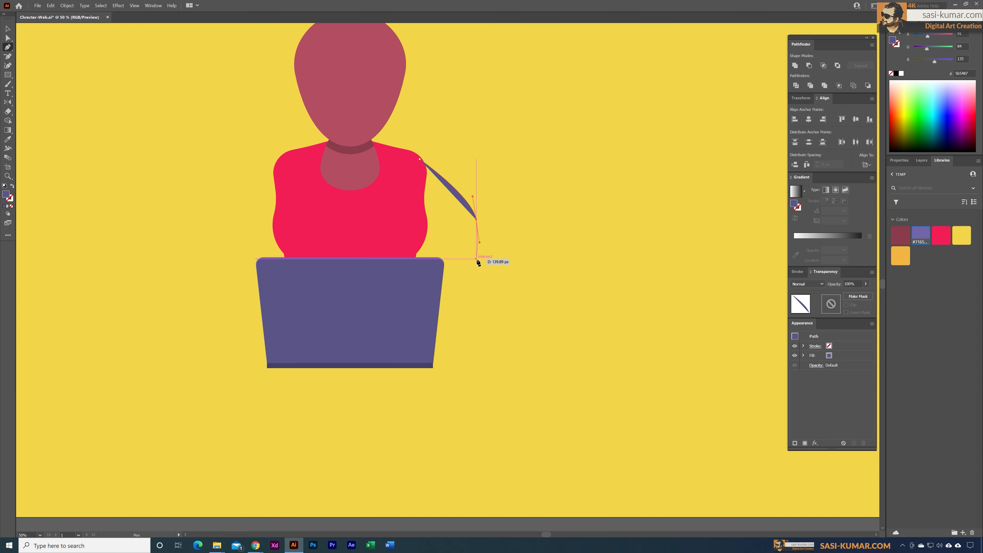
{"action": "left_click", "coordinate": [475, 260]}
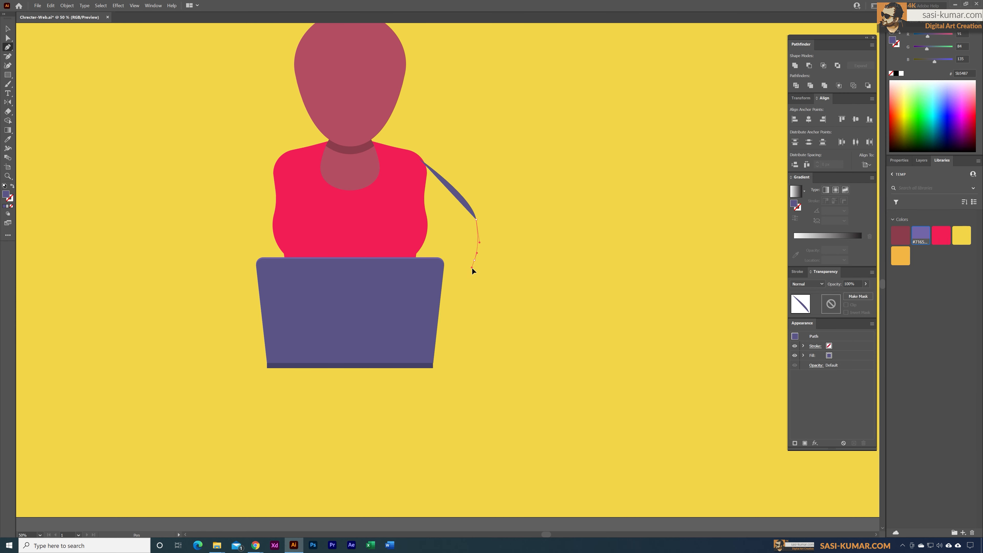
{"action": "left_click_drag", "start_coordinate": [470, 270], "coordinate": [470, 272]}
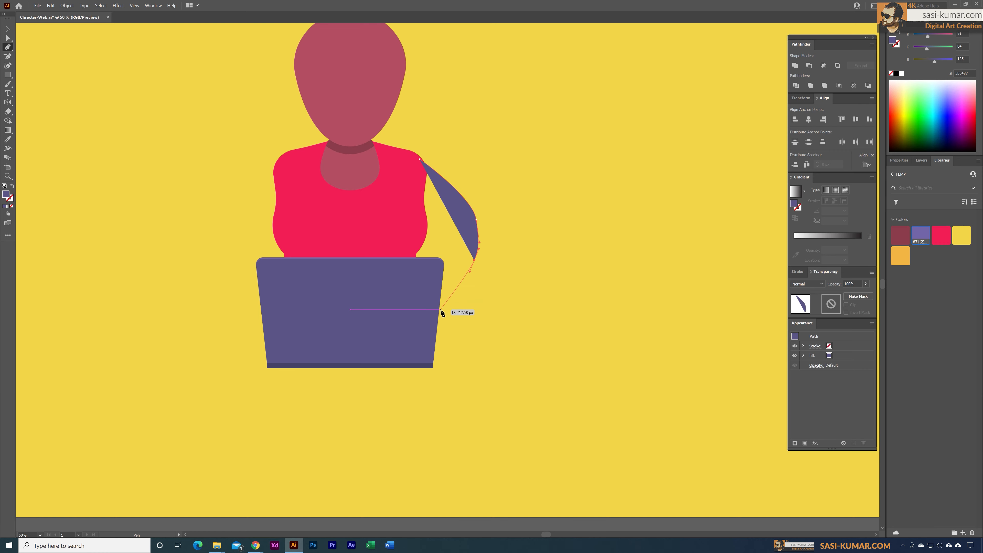
{"action": "left_click", "coordinate": [427, 325]}
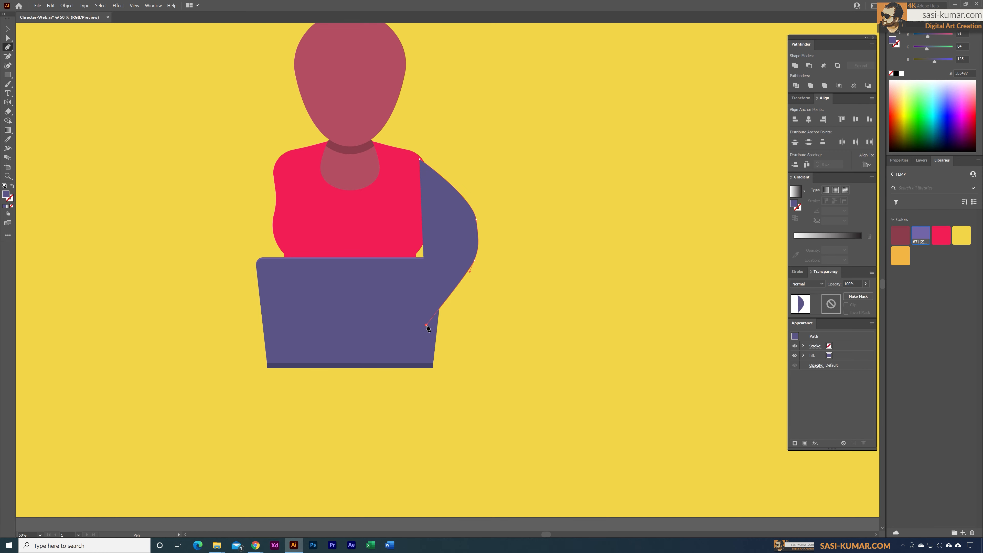
Draw the forearm end and the arm's inner edge back up over the torso, and close the shape at the shoulder
{"action": "left_click", "coordinate": [412, 307]}
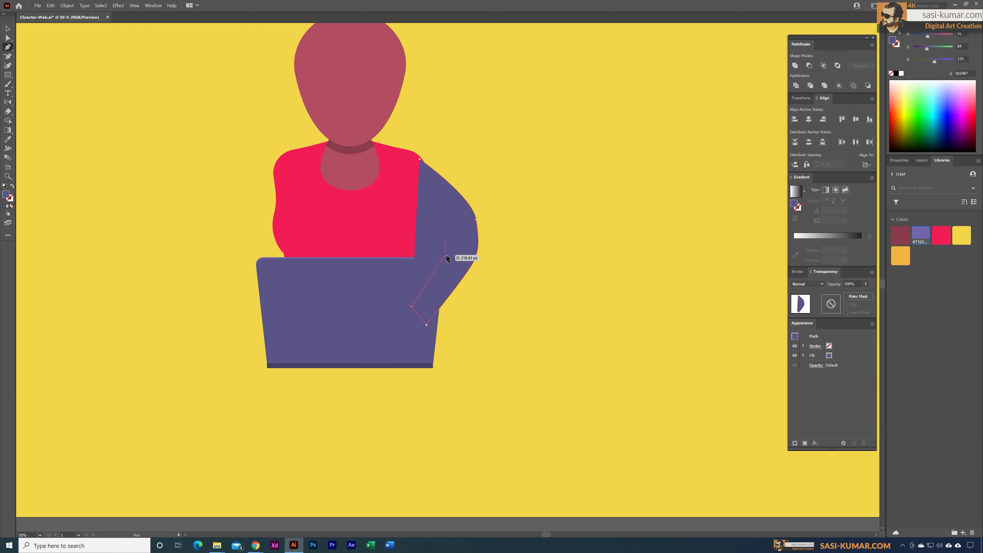
{"action": "left_click_drag", "start_coordinate": [444, 255], "coordinate": [445, 244]}
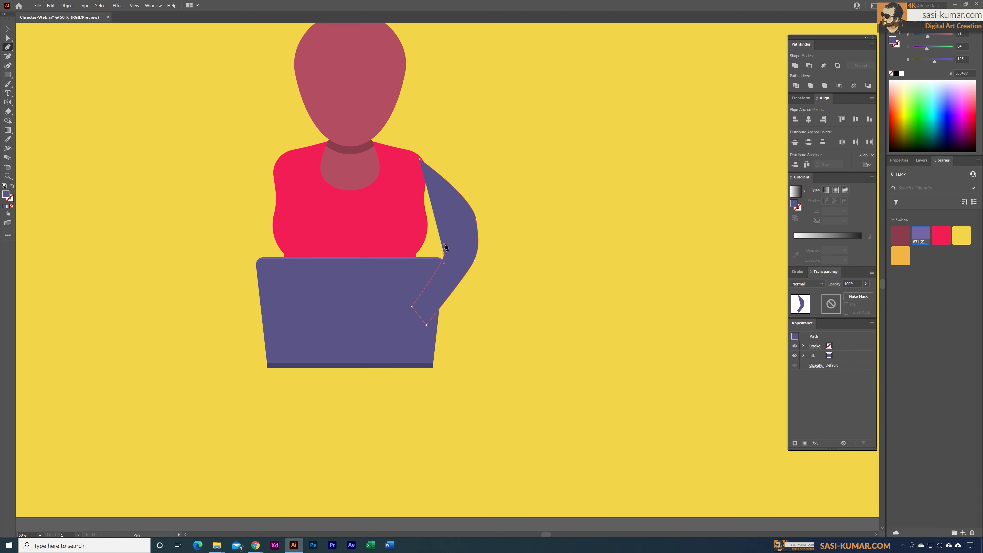
{"action": "left_click", "coordinate": [439, 232]}
{"action": "left_click", "coordinate": [415, 207]}
{"action": "left_click", "coordinate": [420, 160]}
{"action": "left_click", "coordinate": [8, 28]}
{"action": "left_click", "coordinate": [440, 75]}
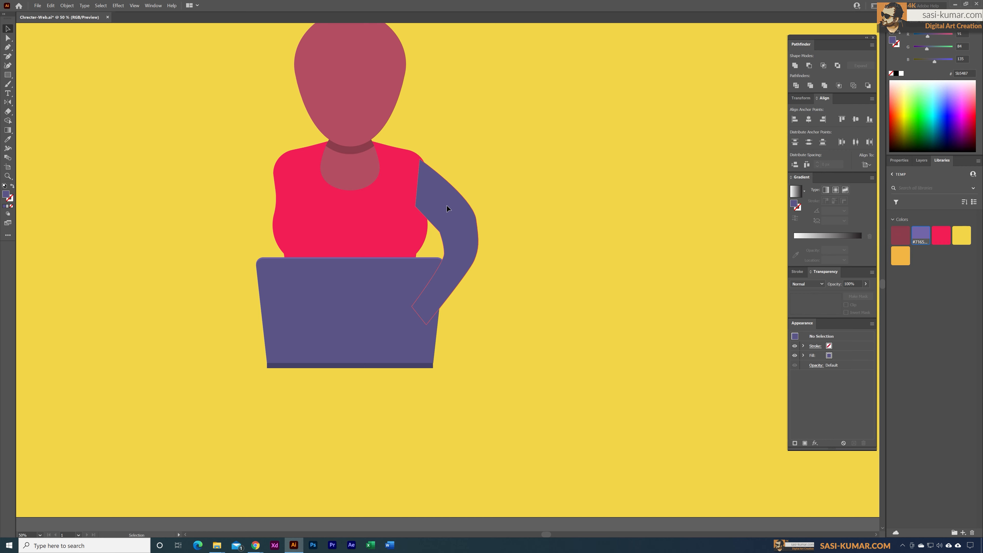
Round the sharp corner on the arm's inner edge at the elbow into a smooth curve
{"action": "left_click", "coordinate": [448, 205]}
{"action": "left_click", "coordinate": [536, 197]}
{"action": "left_click", "coordinate": [462, 242]}
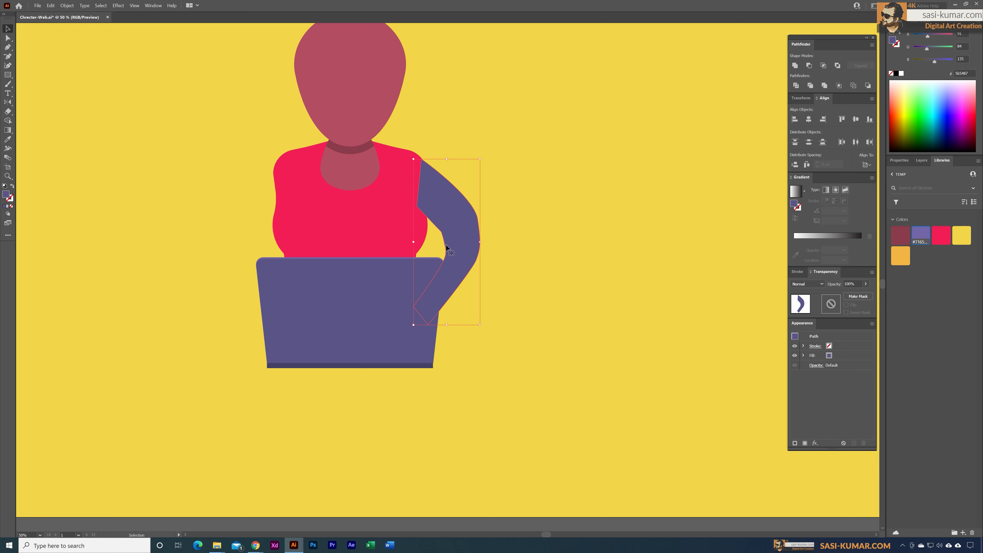
{"action": "key", "text": "ctrl+="}
{"action": "key", "text": "ctrl+="}
{"action": "key", "text": "ctrl+="}
{"action": "key", "text": "ctrl+="}
{"action": "key", "text": "ctrl+="}
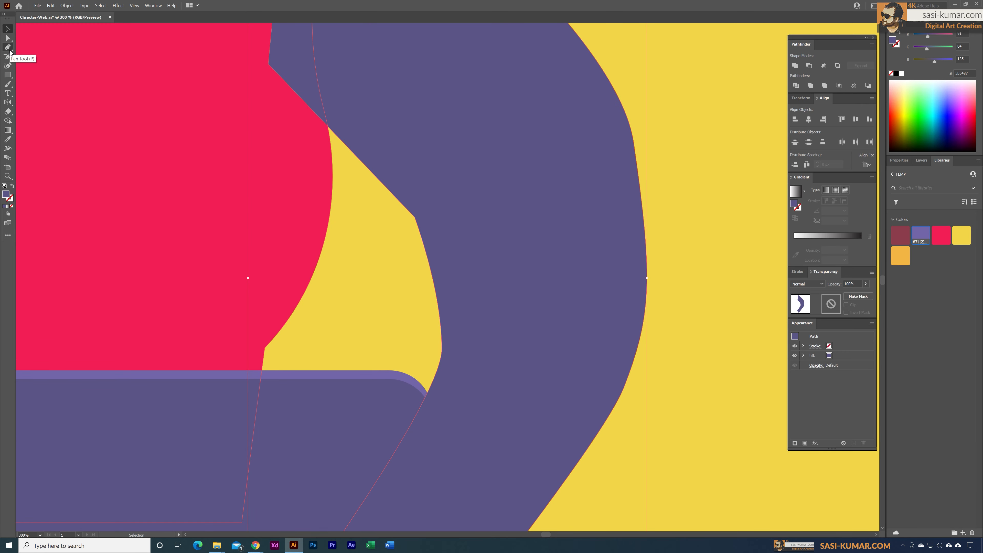
{"action": "left_click", "coordinate": [9, 39]}
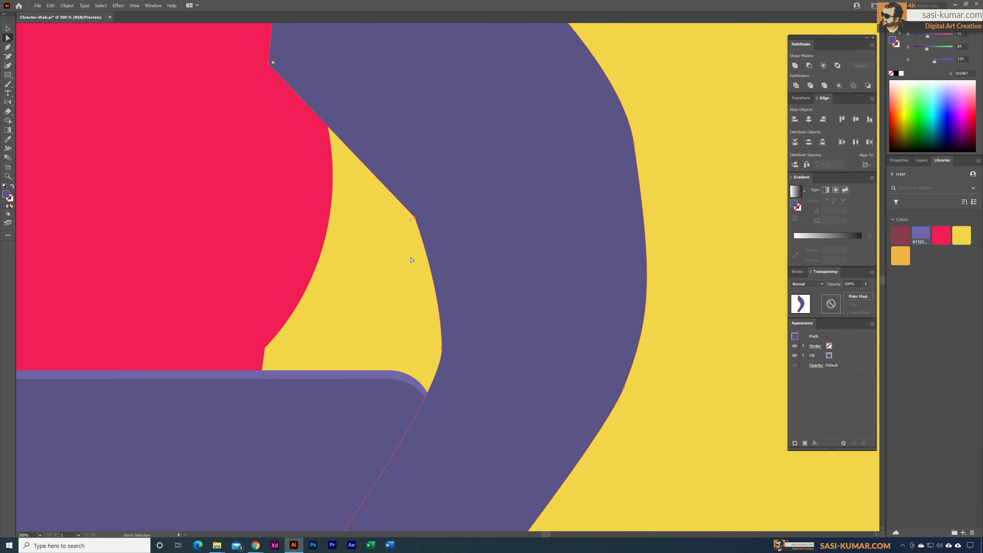
{"action": "left_click_drag", "start_coordinate": [414, 218], "coordinate": [318, 252]}
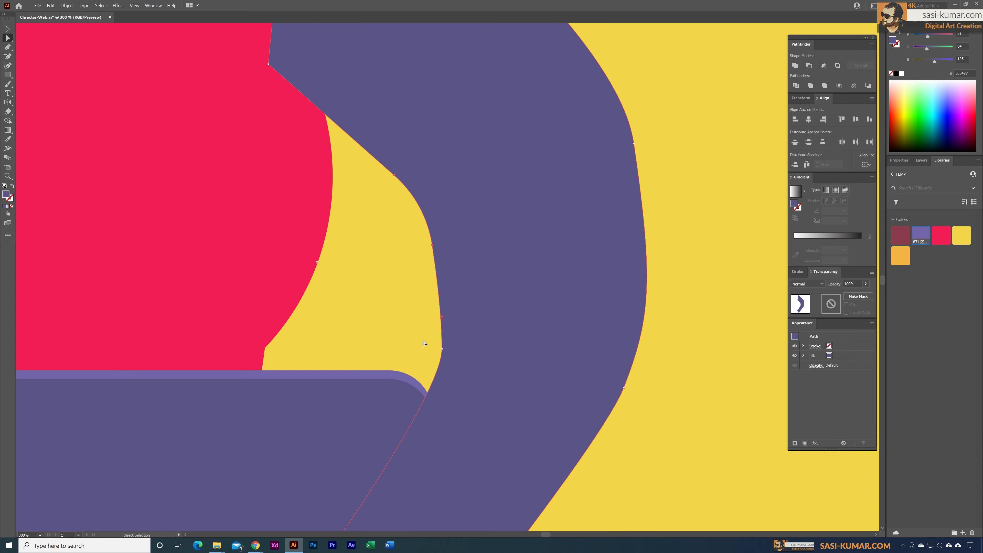
Adjust the handle of the inner edge's anchor just above the laptop corner to smooth the curve into the forearm
{"action": "key", "text": "ctrl+shift+a"}
{"action": "left_click", "coordinate": [442, 351]}
{"action": "left_click_drag", "start_coordinate": [442, 407], "coordinate": [429, 414]}
Set the keyboard increment to 1 px in the preferences
{"action": "key", "text": "ctrl+k"}
{"action": "left_click_drag", "start_coordinate": [463, 160], "coordinate": [454, 161]}
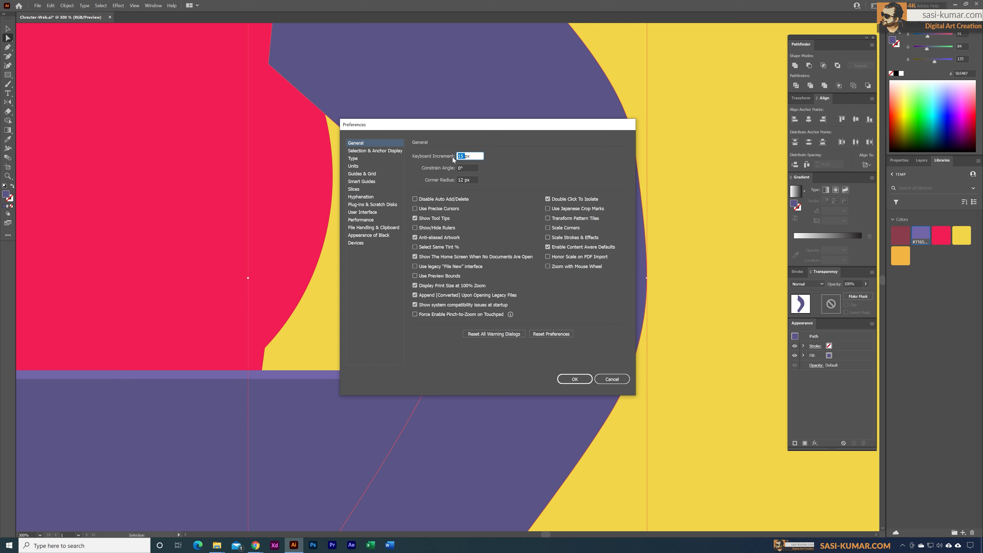
{"action": "type", "text": "1"}
{"action": "key", "text": "Return"}
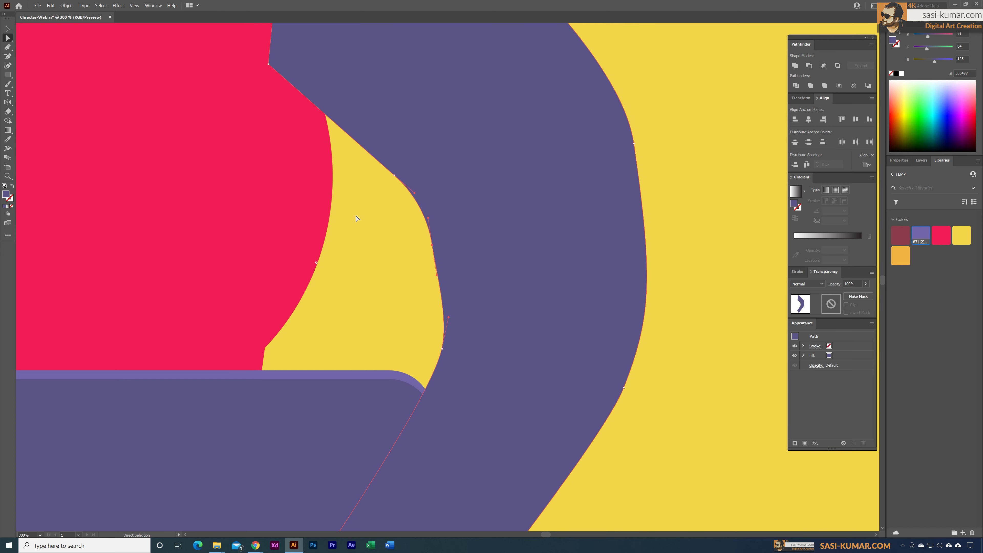
Nudge the inner elbow anchor outward in small increments and fine-tune the curve beneath it
{"action": "key", "text": "Right"}
{"action": "key", "text": "Right"}
{"action": "key", "text": "Right"}
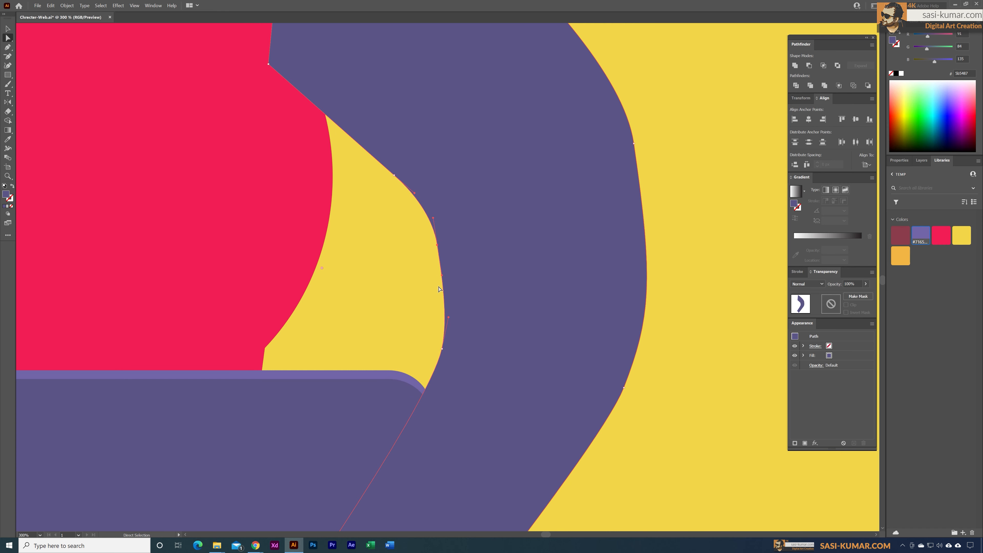
{"action": "left_click_drag", "start_coordinate": [444, 279], "coordinate": [447, 278]}
Bulge the outer elbow curve outward and shift the anchor below it slightly inward to smooth the arm's contour
{"action": "left_click", "coordinate": [634, 144]}
{"action": "left_click_drag", "start_coordinate": [654, 282], "coordinate": [674, 281]}
{"action": "left_click", "coordinate": [641, 397]}
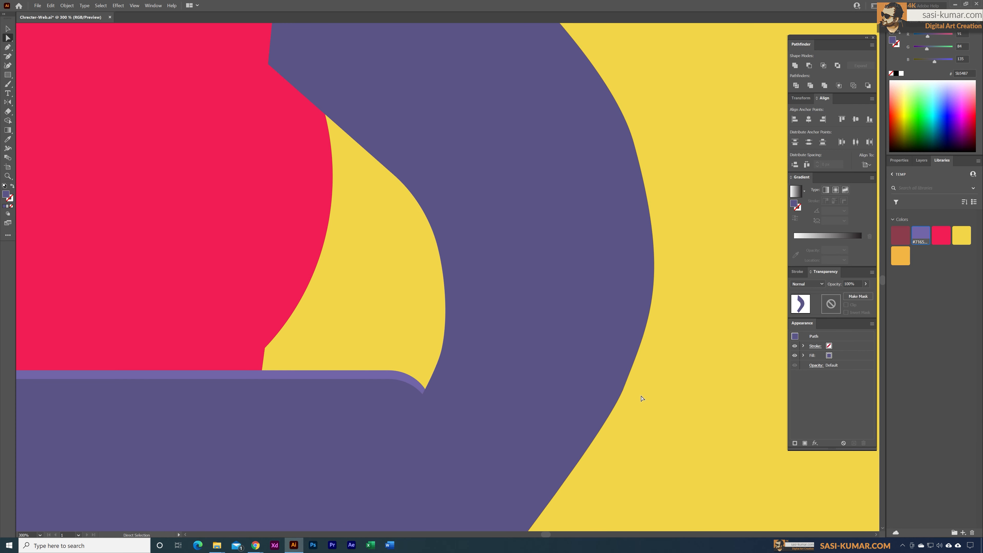
{"action": "scroll", "coordinate": [682, 404], "scroll_direction": "down", "scroll_amount": 4}
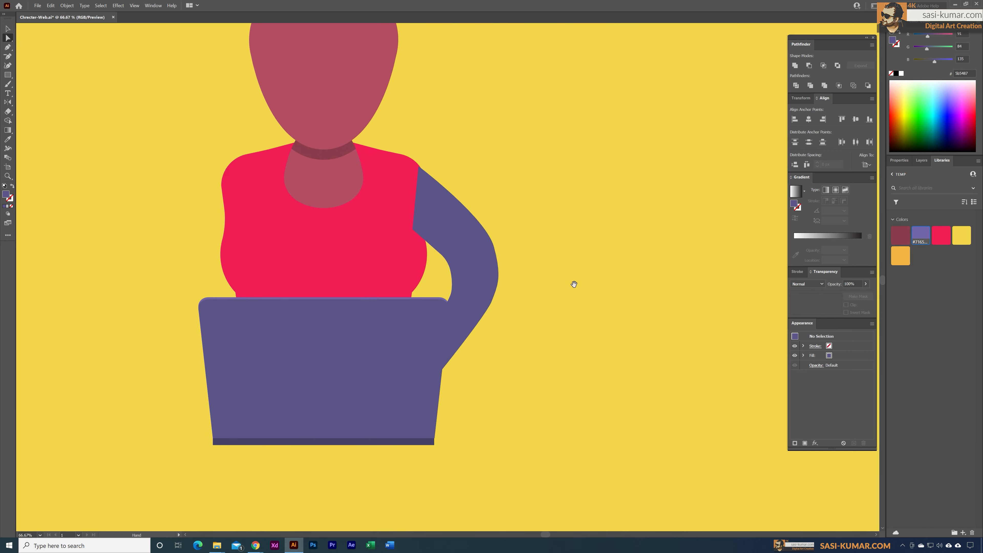
{"action": "scroll", "coordinate": [567, 301], "scroll_direction": "up", "scroll_amount": 3}
{"action": "left_click", "coordinate": [564, 292]}
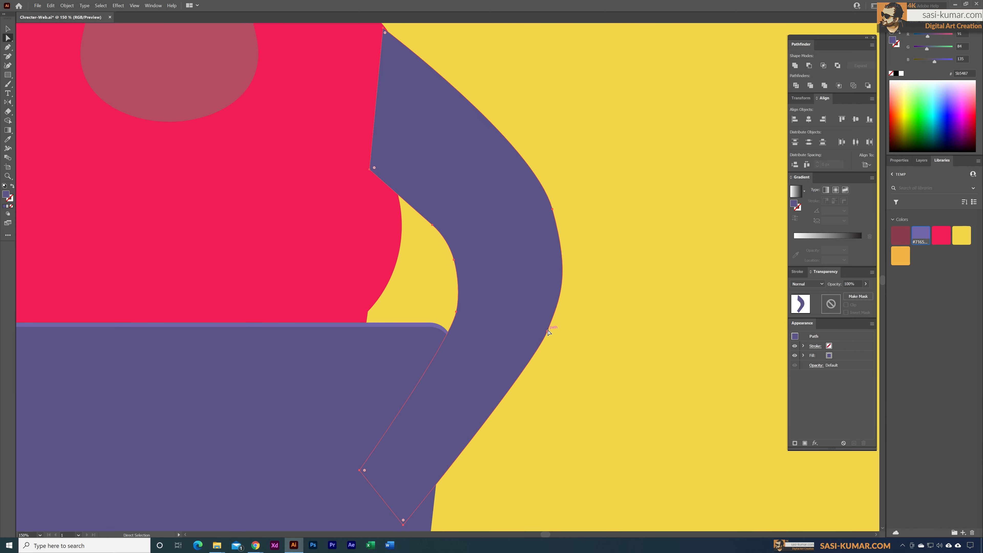
{"action": "left_click_drag", "start_coordinate": [548, 330], "coordinate": [544, 329]}
{"action": "left_click", "coordinate": [561, 297]}
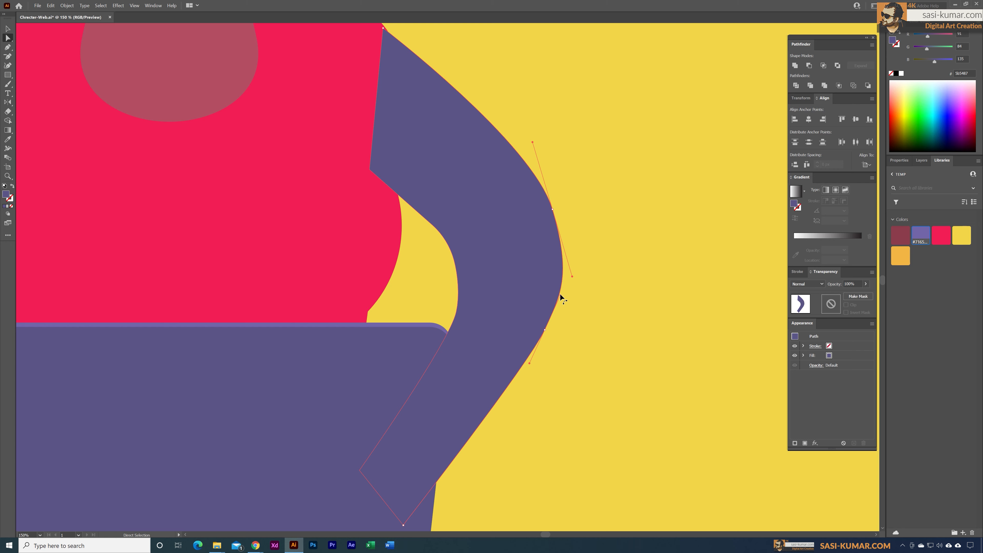
{"action": "left_click", "coordinate": [624, 232]}
Send the arm shape to the back, behind the torso and laptop
{"action": "left_click", "coordinate": [7, 29]}
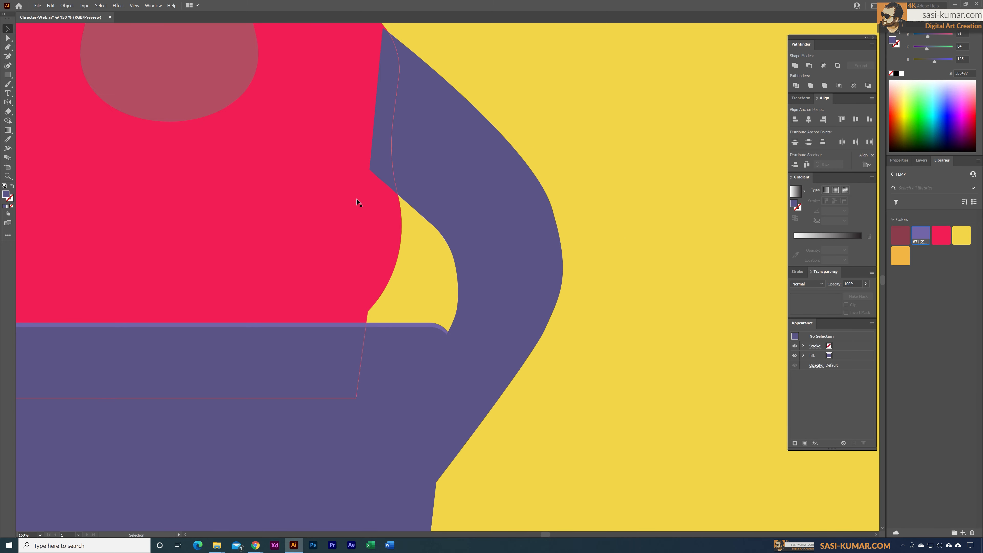
{"action": "left_click", "coordinate": [432, 184]}
{"action": "right_click", "coordinate": [434, 181]}
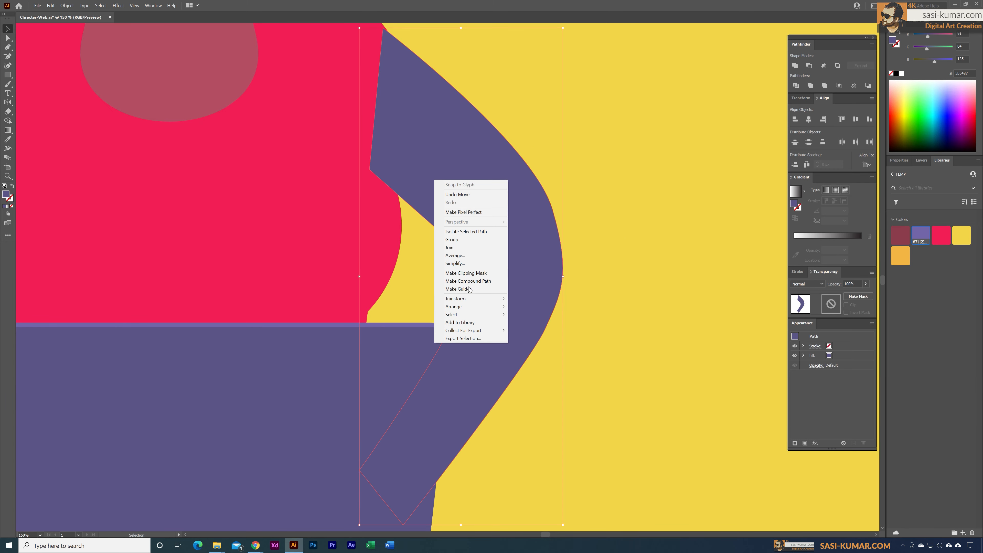
{"action": "mouse_move", "coordinate": [485, 307]}
{"action": "left_click", "coordinate": [556, 330]}
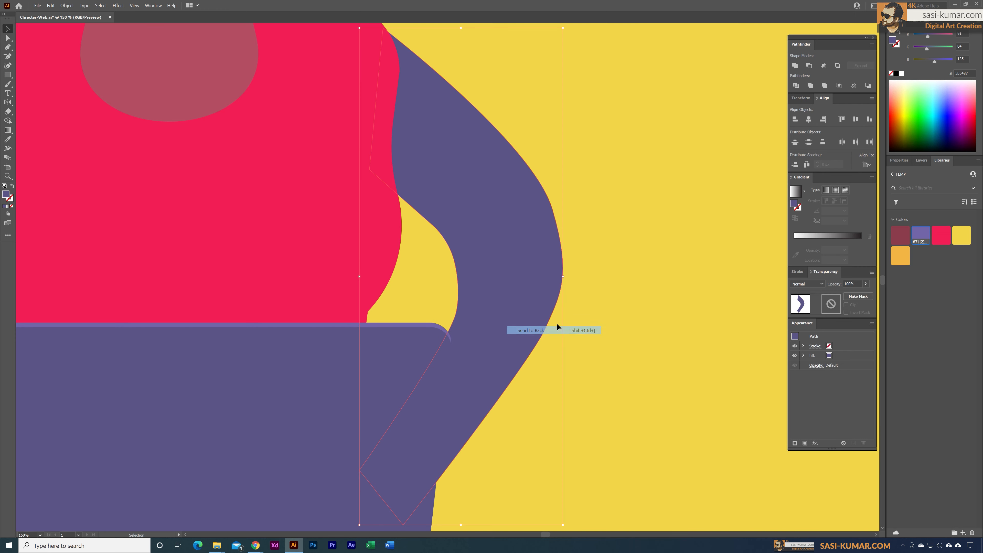
{"action": "left_click", "coordinate": [660, 242]}
Enlarge the arm so it reaches lower behind the laptop, narrow it slightly and deselect it
{"action": "key", "text": "a"}
{"action": "left_click", "coordinate": [560, 293]}
{"action": "key", "text": "ctrl+minus"}
{"action": "key", "text": "ctrl+minus"}
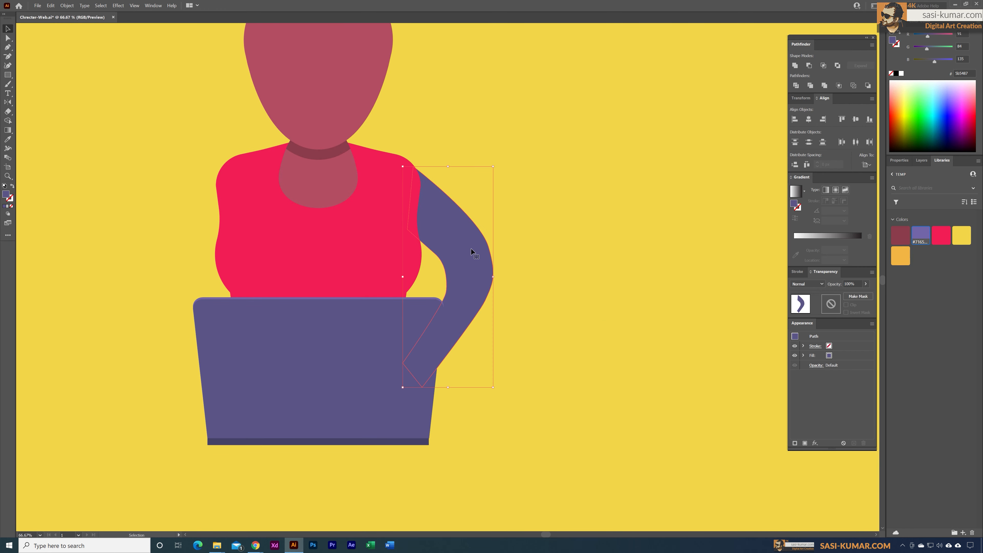
{"action": "left_click_drag", "start_coordinate": [449, 388], "coordinate": [446, 419]}
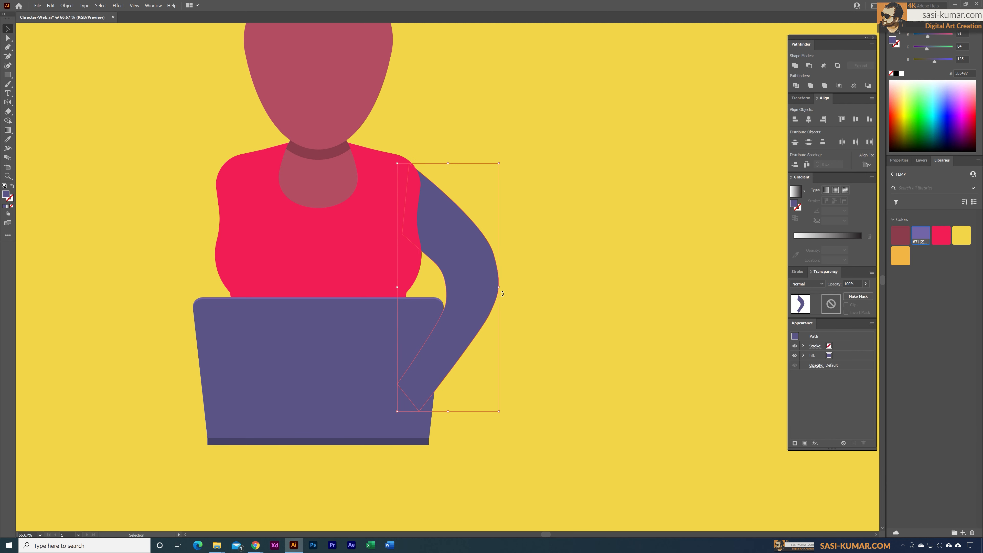
{"action": "left_click_drag", "start_coordinate": [500, 291], "coordinate": [495, 292]}
{"action": "left_click", "coordinate": [552, 410]}
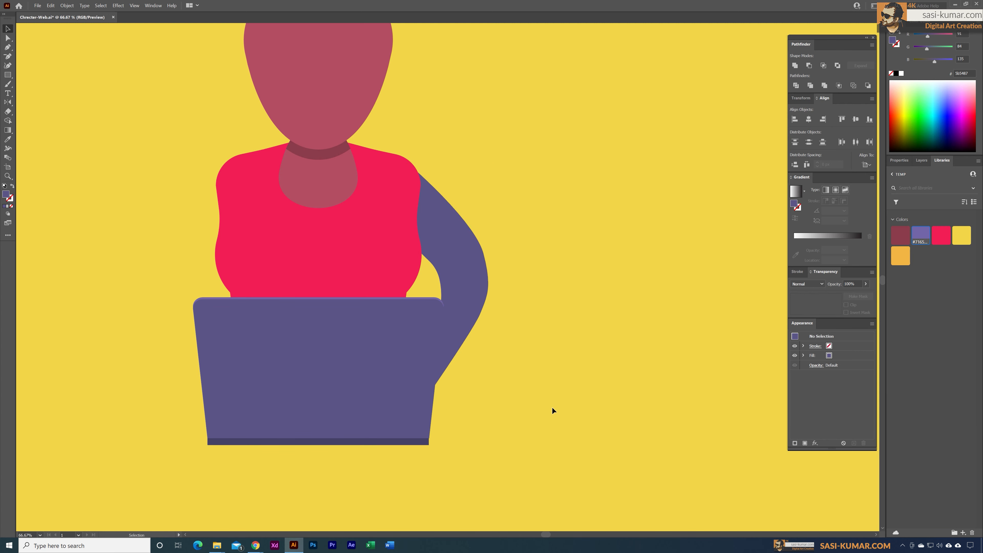
Fill the arm with the red sampled from the torso
{"action": "left_click", "coordinate": [454, 248]}
{"action": "key", "text": "i"}
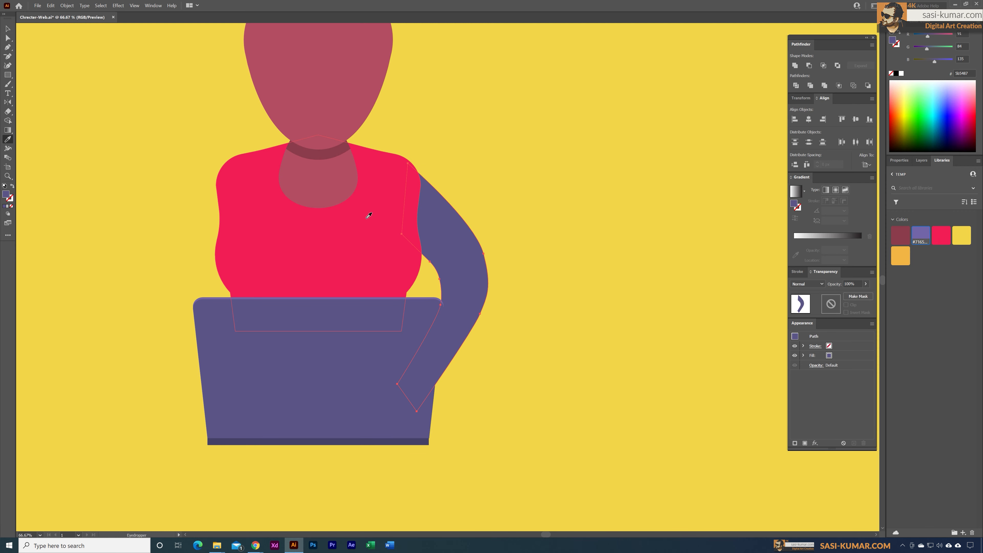
{"action": "left_click", "coordinate": [382, 228]}
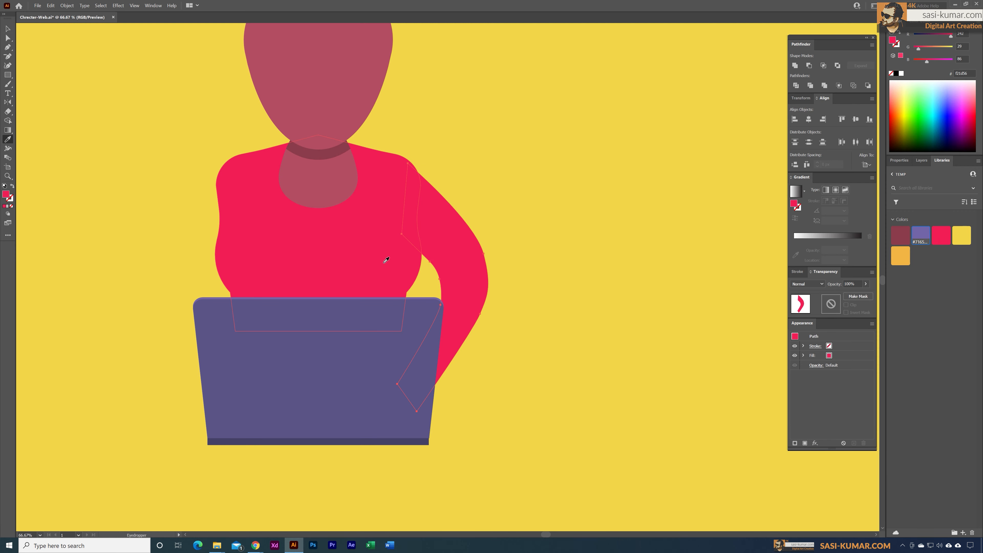
Darken the arm's fill from the torso red to #d11e5e and deselect the arm
{"action": "double_click", "coordinate": [7, 195]}
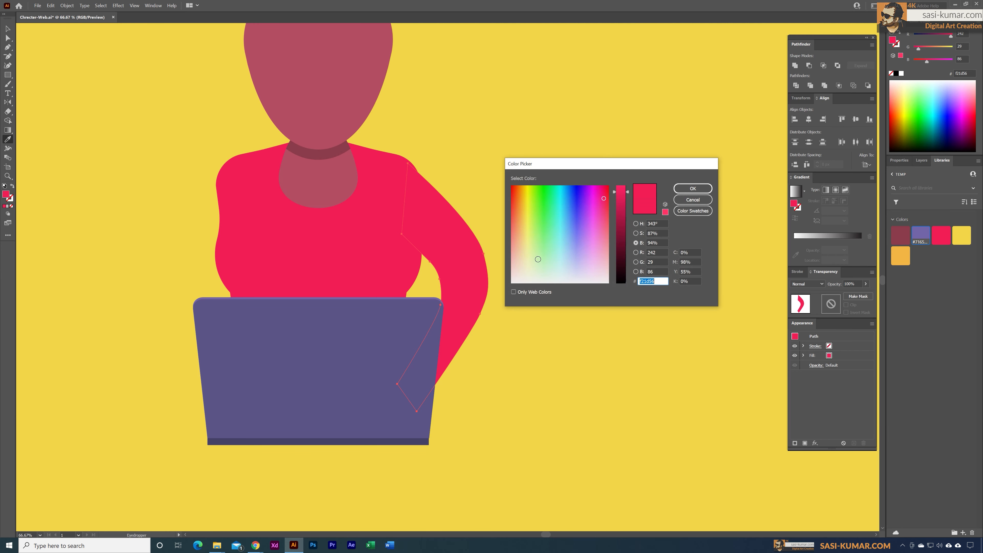
{"action": "left_click", "coordinate": [622, 196]}
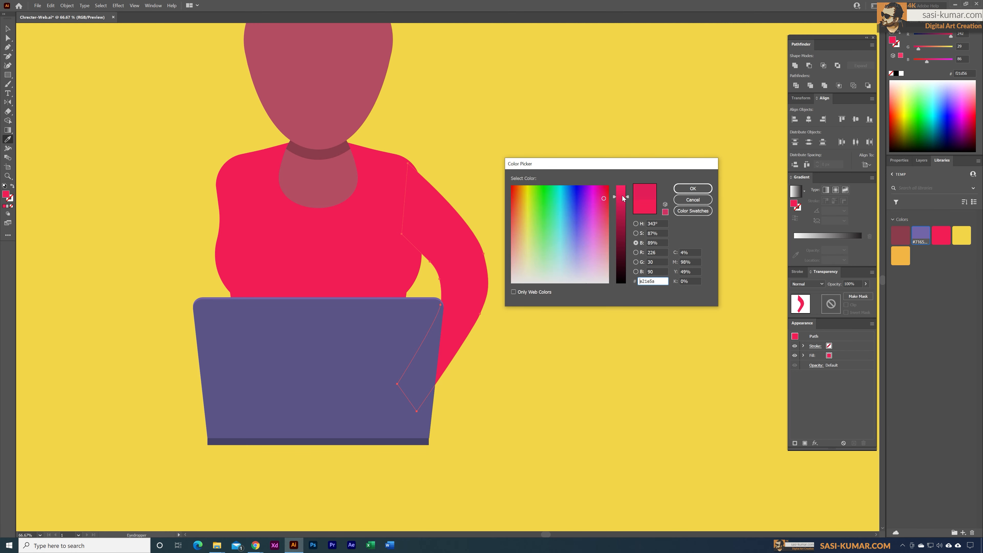
{"action": "left_click", "coordinate": [700, 189]}
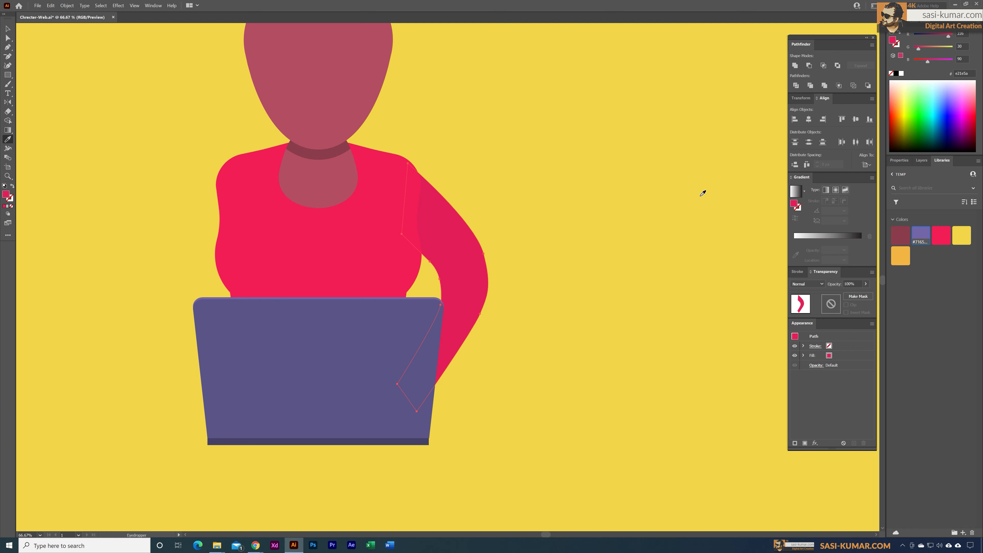
{"action": "double_click", "coordinate": [6, 195]}
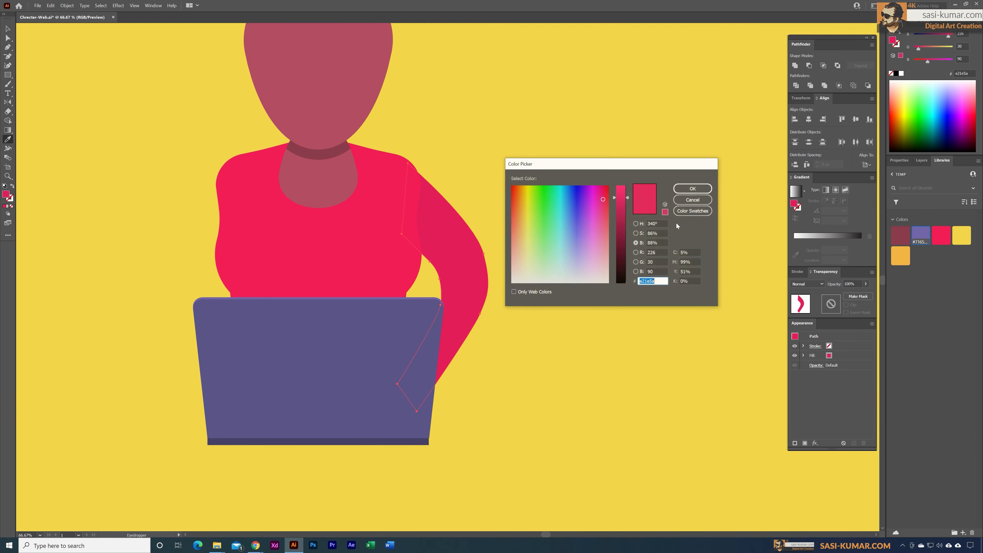
{"action": "left_click", "coordinate": [620, 204]}
{"action": "left_click", "coordinate": [693, 189]}
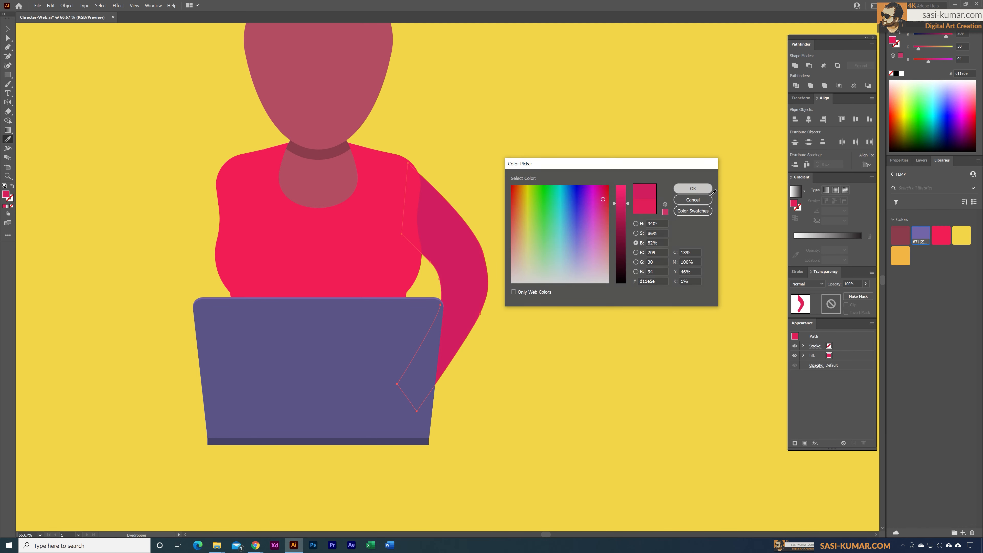
{"action": "left_click", "coordinate": [8, 30]}
{"action": "left_click", "coordinate": [527, 164]}
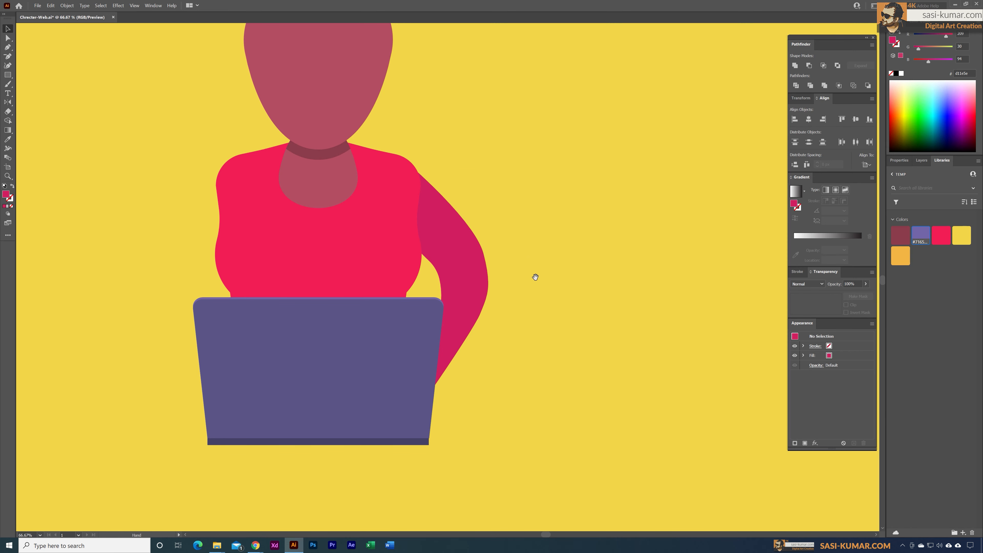
Isolate the arm, draw a slightly slanted straight line across its elbow with the Pen tool, and divide the arm along it
{"action": "left_click_drag", "start_coordinate": [535, 274], "coordinate": [524, 269]}
{"action": "left_click", "coordinate": [446, 256]}
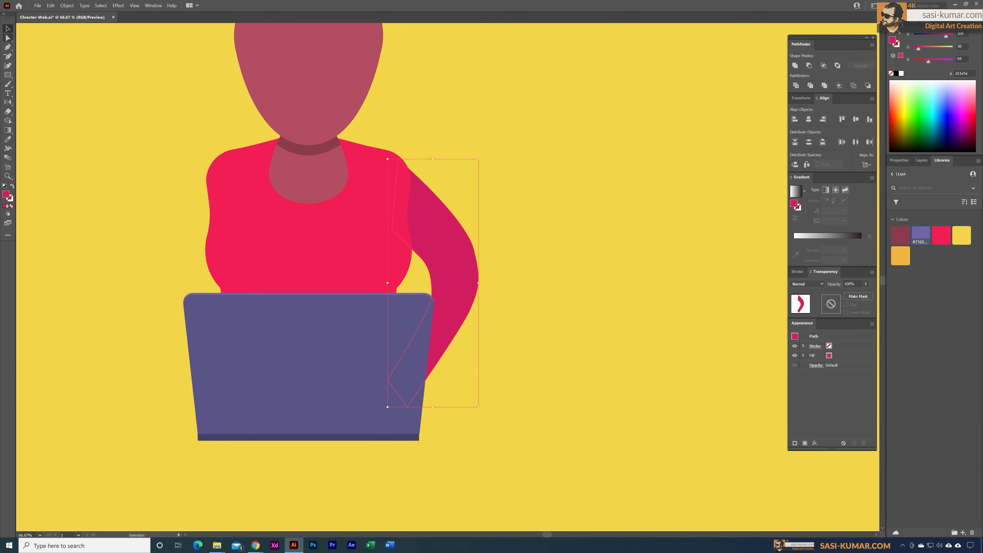
{"action": "double_click", "coordinate": [440, 238]}
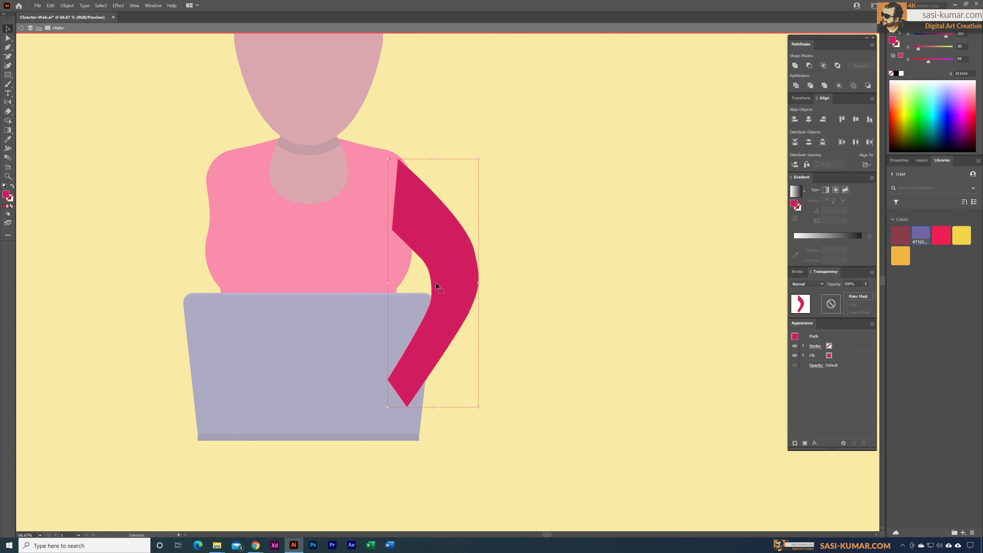
{"action": "left_click", "coordinate": [8, 47]}
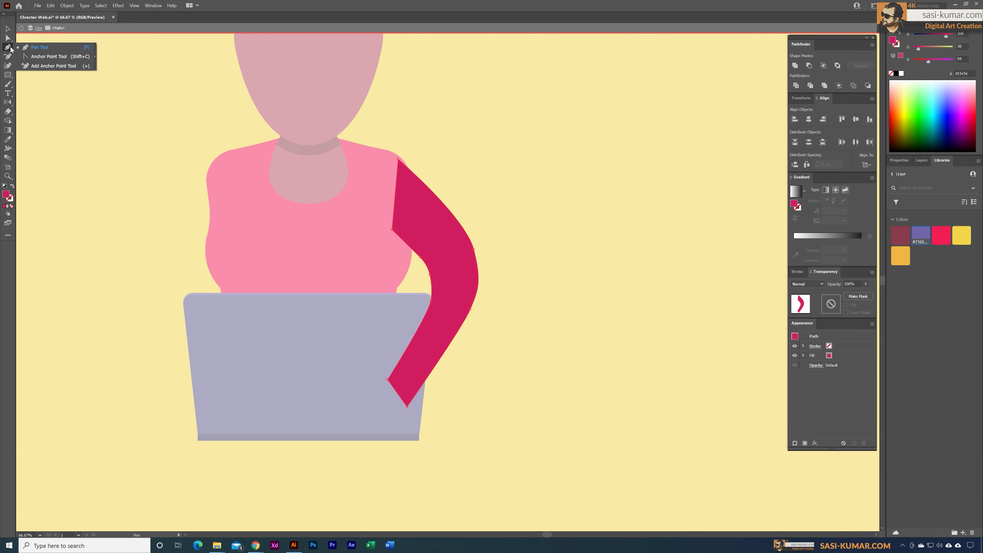
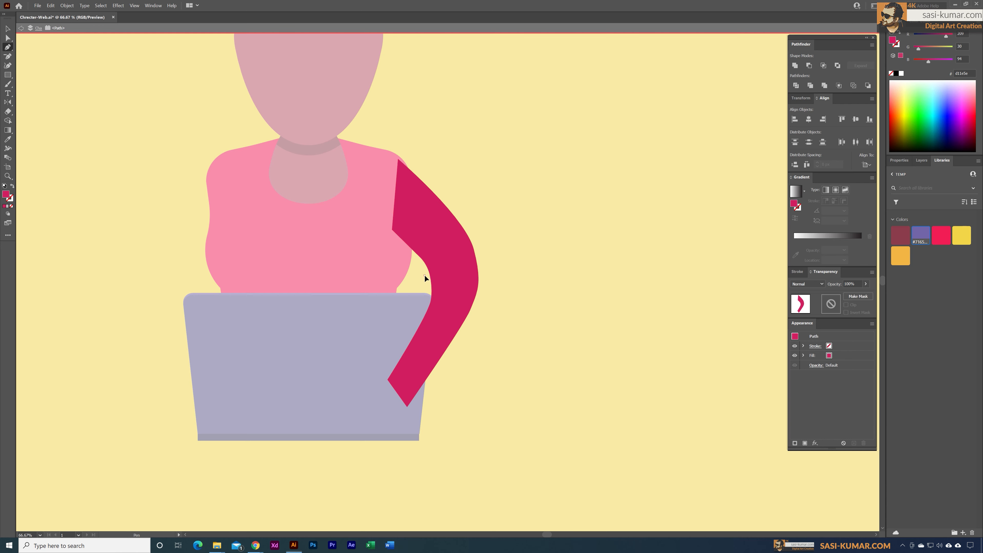
{"action": "left_click", "coordinate": [485, 268], "text": "ctrl"}
{"action": "left_click", "coordinate": [484, 263]}
{"action": "left_click", "coordinate": [9, 29]}
{"action": "left_click", "coordinate": [462, 254]}
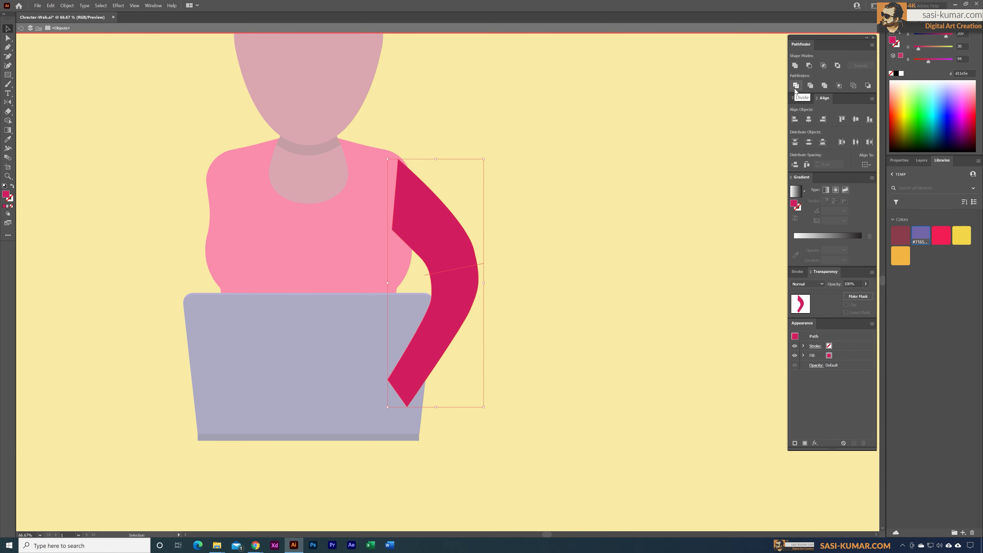
{"action": "left_click", "coordinate": [796, 89]}
Fill the lower arm piece below the elbow cut with the skin colour sampled from the face and leave isolation mode
{"action": "double_click", "coordinate": [440, 270]}
{"action": "left_click", "coordinate": [451, 246]}
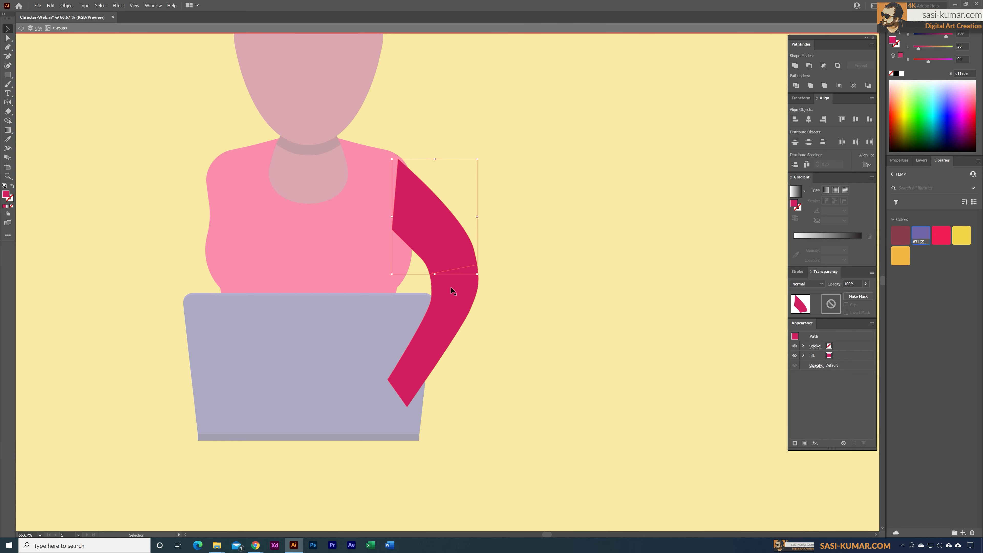
{"action": "left_click", "coordinate": [450, 313]}
{"action": "left_click", "coordinate": [448, 250]}
{"action": "left_click", "coordinate": [448, 299]}
{"action": "left_click", "coordinate": [447, 247]}
{"action": "left_click", "coordinate": [488, 338]}
{"action": "left_click", "coordinate": [457, 309]}
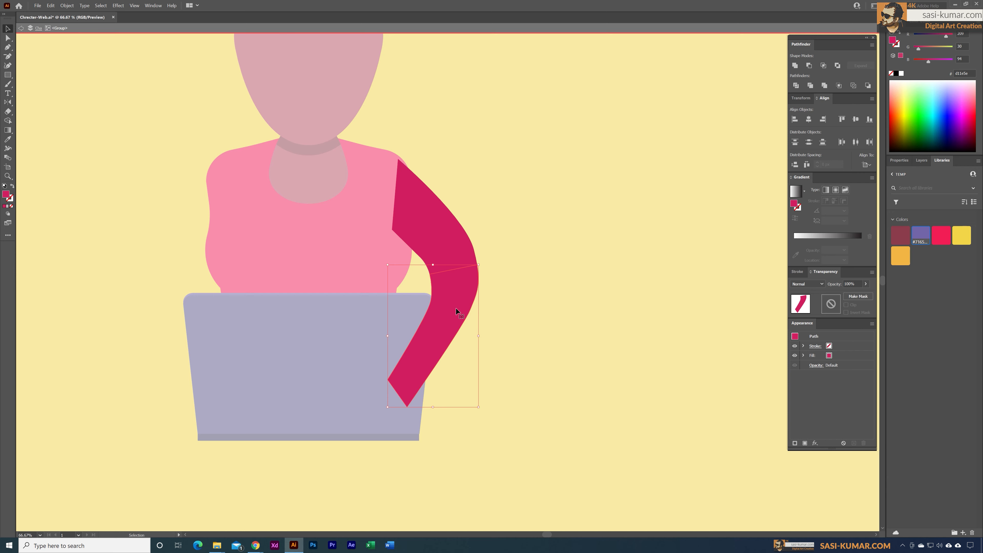
{"action": "key", "text": "i"}
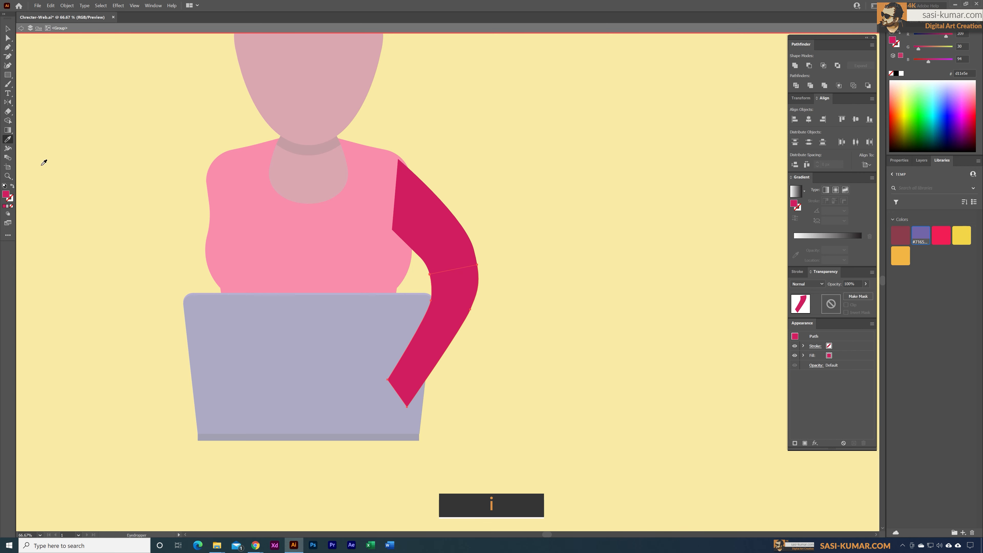
{"action": "left_click", "coordinate": [331, 90]}
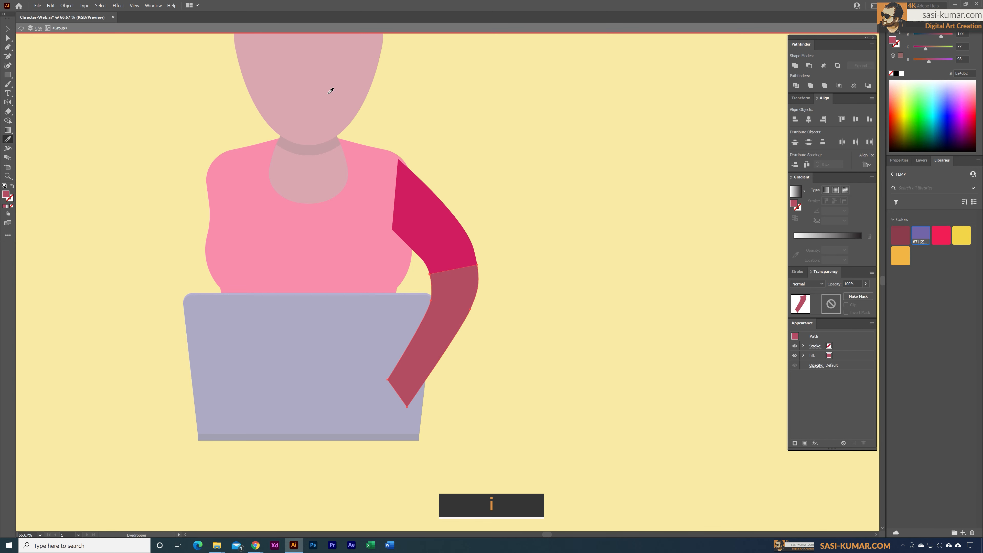
{"action": "key", "text": "v"}
{"action": "key", "text": "Escape"}
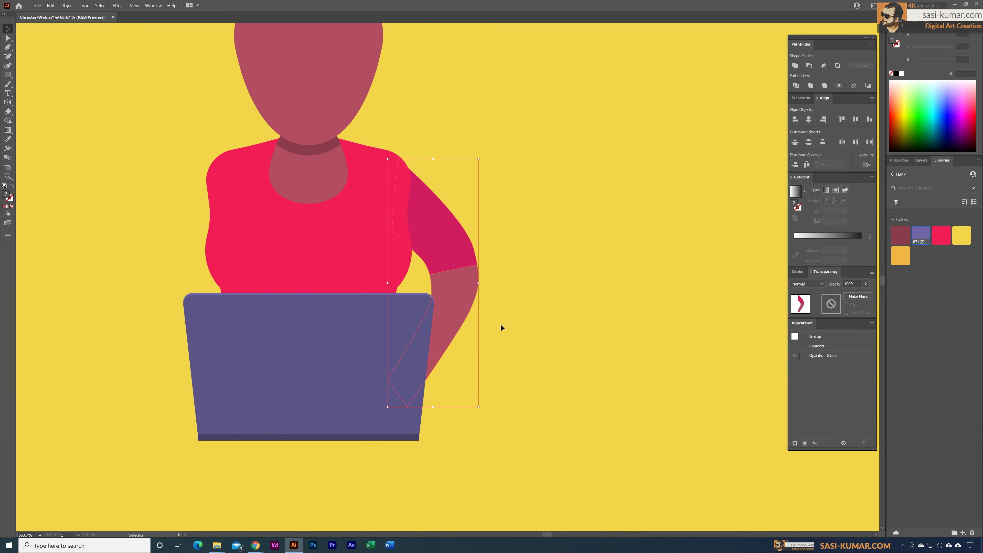
Move the outer and inner corner anchors of the sleeve hem outward so the sleeve overhangs the forearm on both sides
{"action": "key", "text": "ctrl+plus"}
{"action": "key", "text": "ctrl+plus"}
{"action": "key", "text": "ctrl+plus"}
{"action": "key", "text": "ctrl+plus"}
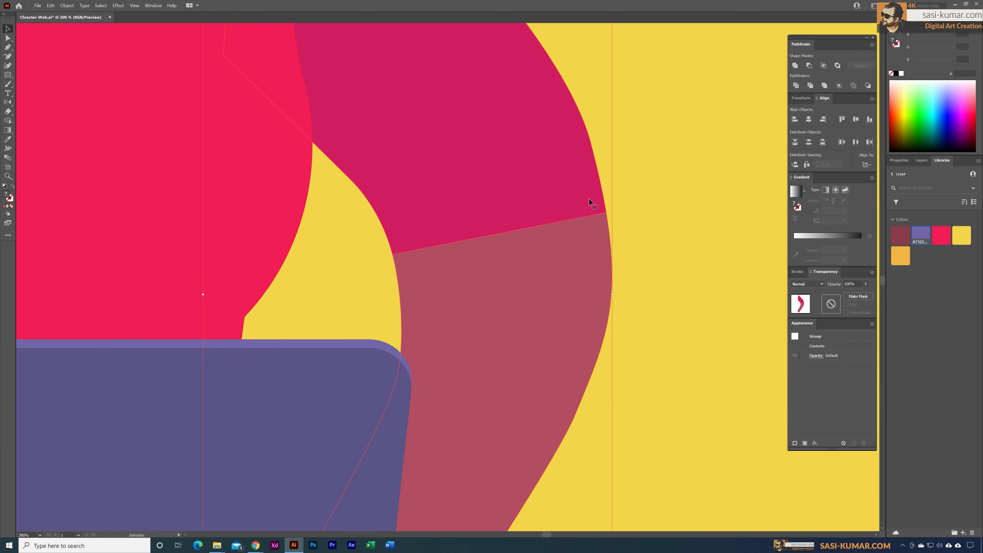
{"action": "left_click", "coordinate": [8, 38]}
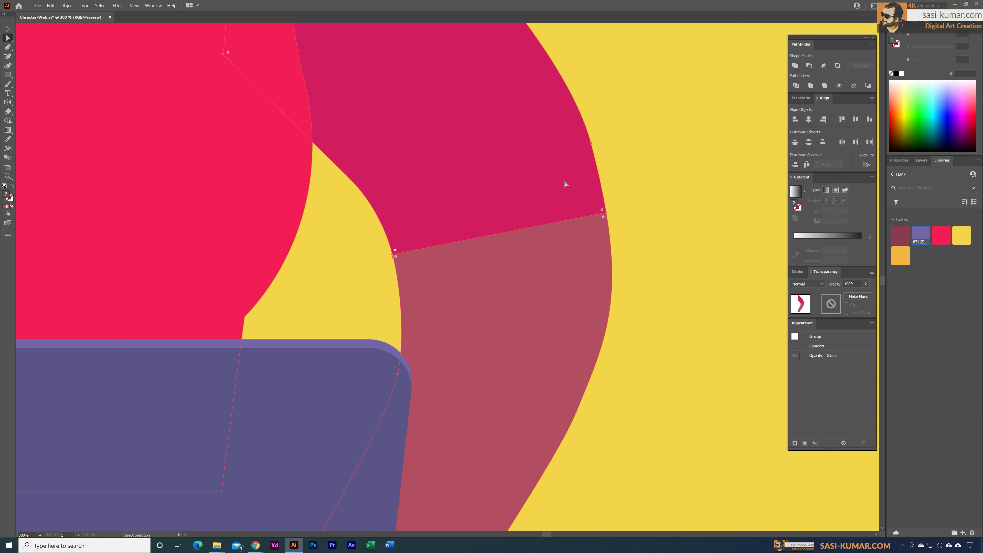
{"action": "left_click", "coordinate": [606, 216]}
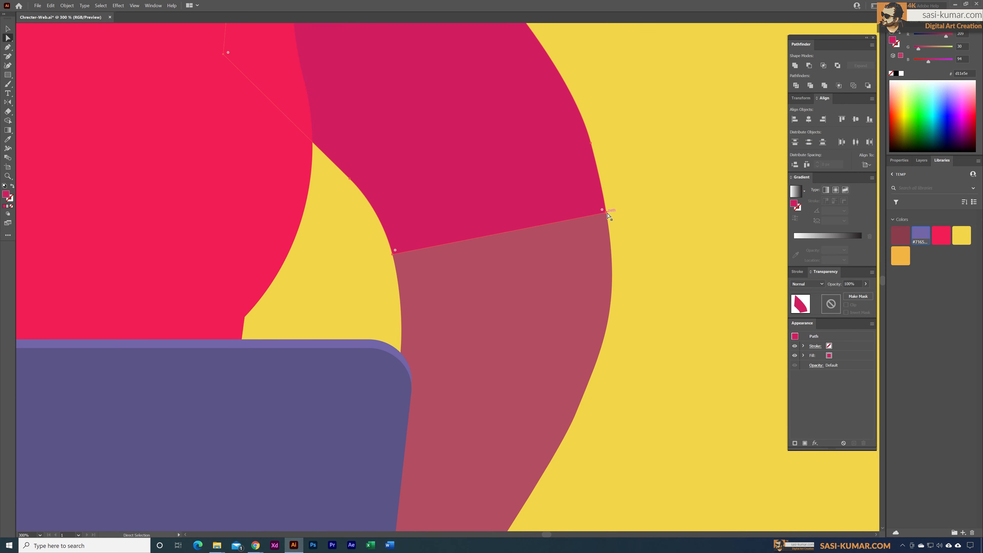
{"action": "left_click", "coordinate": [608, 214]}
{"action": "key", "text": "Right"}
{"action": "key", "text": "Right"}
{"action": "key", "text": "Right"}
{"action": "left_click_drag", "start_coordinate": [395, 258], "coordinate": [386, 260]}
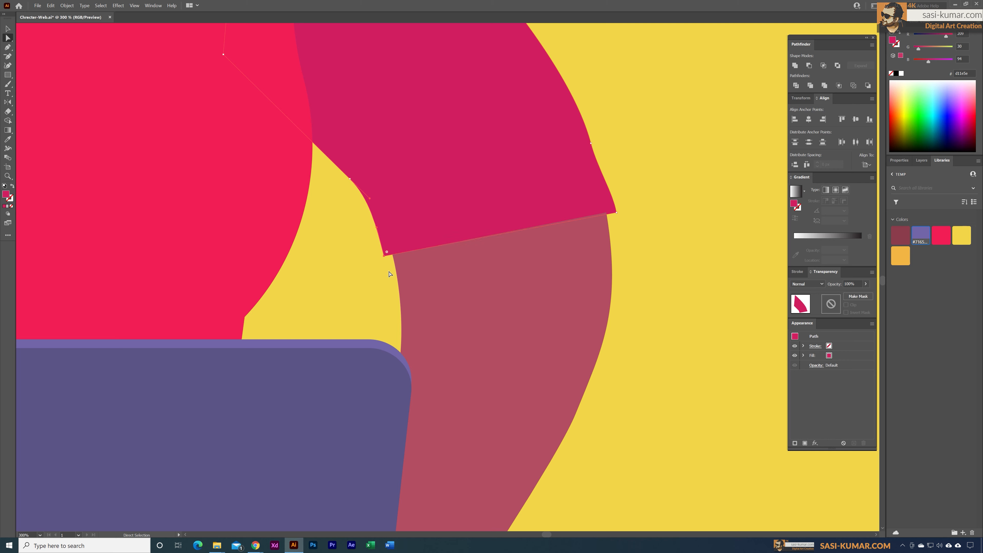
{"action": "key", "text": "Left"}
{"action": "key", "text": "Down"}
{"action": "key", "text": "Left"}
Round the sleeve hem's inner corner to a radius of about 4.87 px and round its outer corner as well
{"action": "left_click_drag", "start_coordinate": [383, 254], "coordinate": [387, 252]}
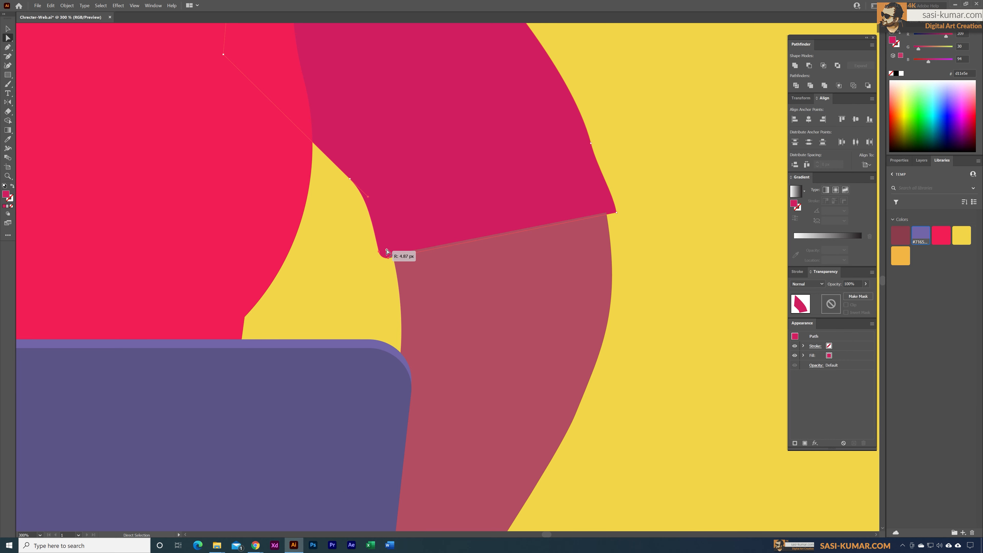
{"action": "left_click", "coordinate": [615, 213]}
{"action": "left_click_drag", "start_coordinate": [612, 210], "coordinate": [609, 207]}
{"action": "left_click", "coordinate": [655, 206]}
{"action": "key", "text": "ctrl+minus"}
{"action": "key", "text": "ctrl+minus"}
{"action": "key", "text": "ctrl+minus"}
{"action": "key", "text": "ctrl+minus"}
{"action": "key", "text": "ctrl+minus"}
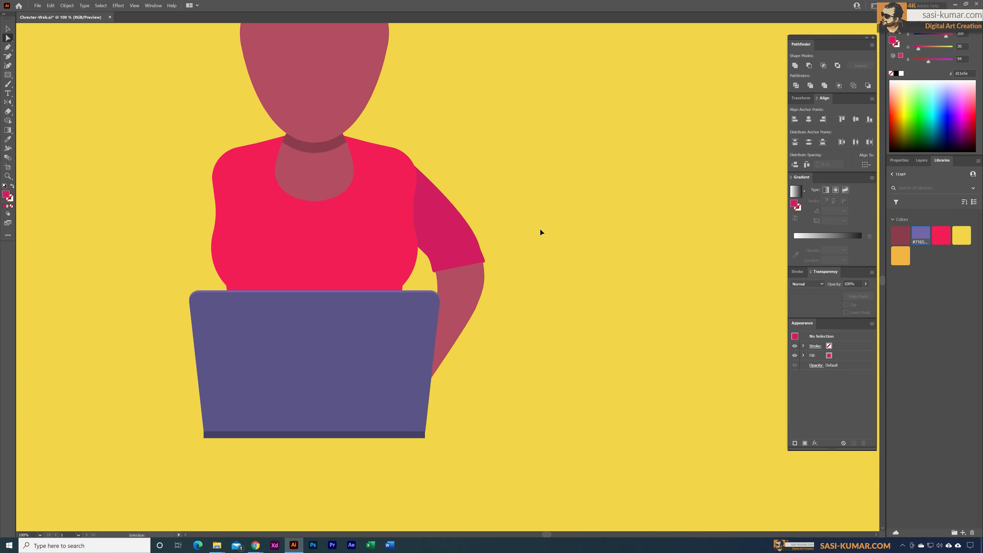
Shift the grouped arm slightly upward against the shoulder, rotate it very slightly and deselect it
{"action": "left_click_drag", "start_coordinate": [536, 230], "coordinate": [548, 228]}
{"action": "left_click", "coordinate": [7, 28]}
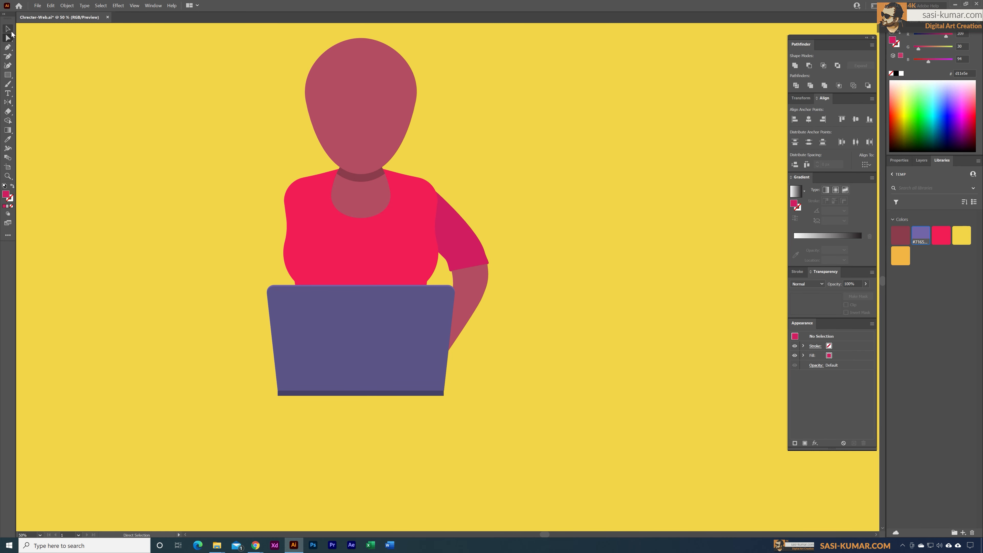
{"action": "left_click", "coordinate": [462, 241]}
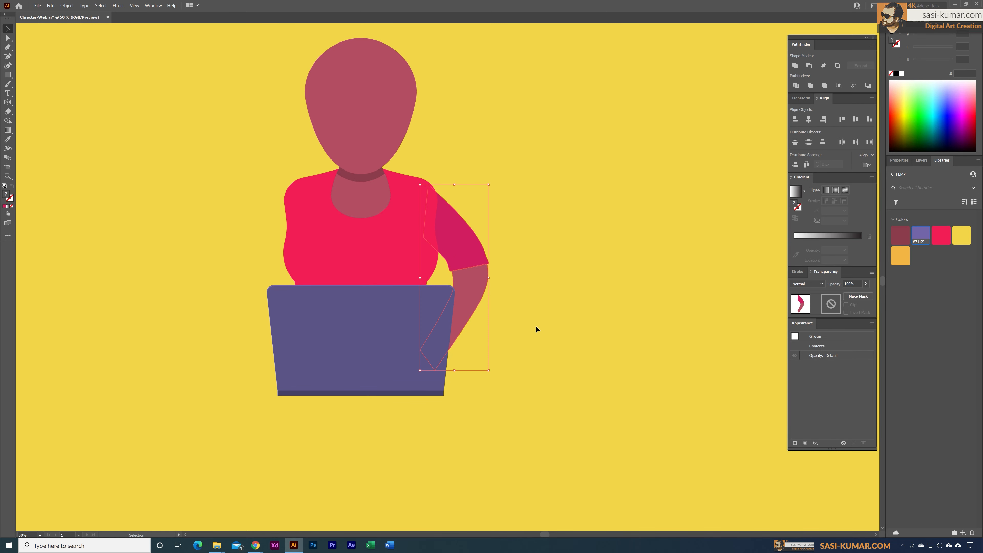
{"action": "left_click", "coordinate": [540, 317]}
{"action": "left_click", "coordinate": [477, 268]}
{"action": "left_click_drag", "start_coordinate": [470, 262], "coordinate": [470, 256]}
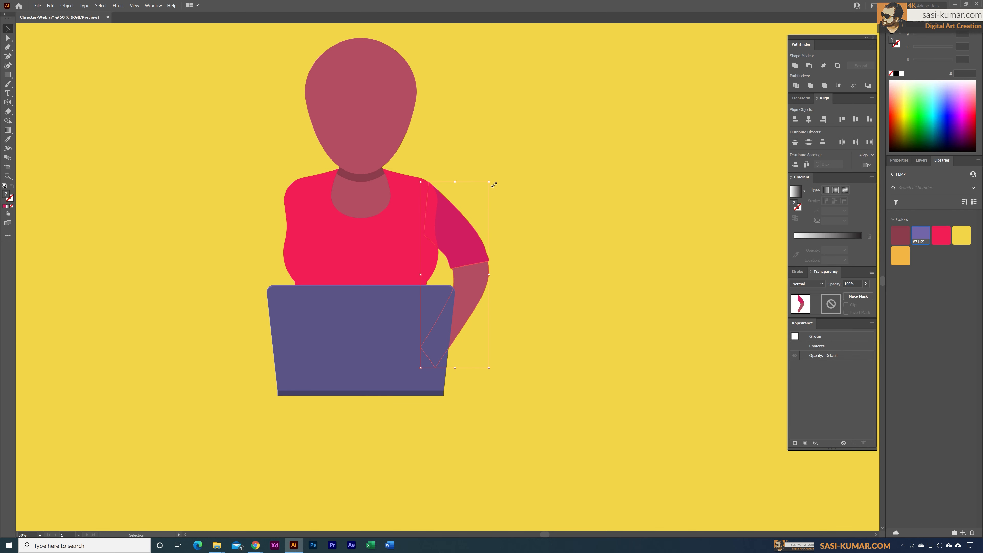
{"action": "left_click_drag", "start_coordinate": [494, 182], "coordinate": [491, 180]}
{"action": "left_click", "coordinate": [550, 326]}
Narrow the grouped arm to about 212 px wide, keeping its shoulder side in place
{"action": "left_click", "coordinate": [469, 285]}
{"action": "left_click_drag", "start_coordinate": [489, 274], "coordinate": [485, 276]}
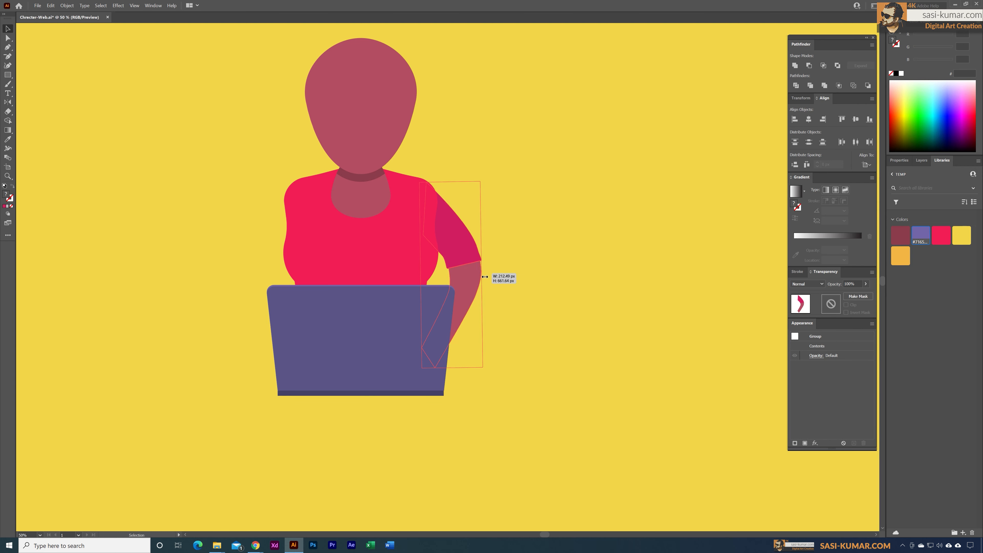
{"action": "left_click", "coordinate": [543, 371]}
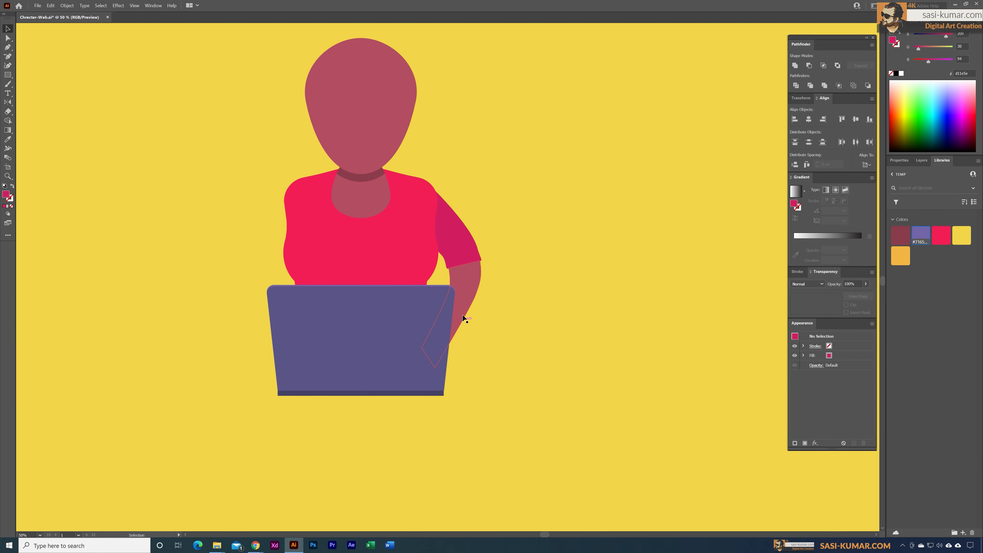
Enlarge the arm outward and downward from the shoulder so its lower end nearly reaches the laptop's base
{"action": "left_click", "coordinate": [466, 275]}
{"action": "left_click_drag", "start_coordinate": [483, 370], "coordinate": [494, 400]}
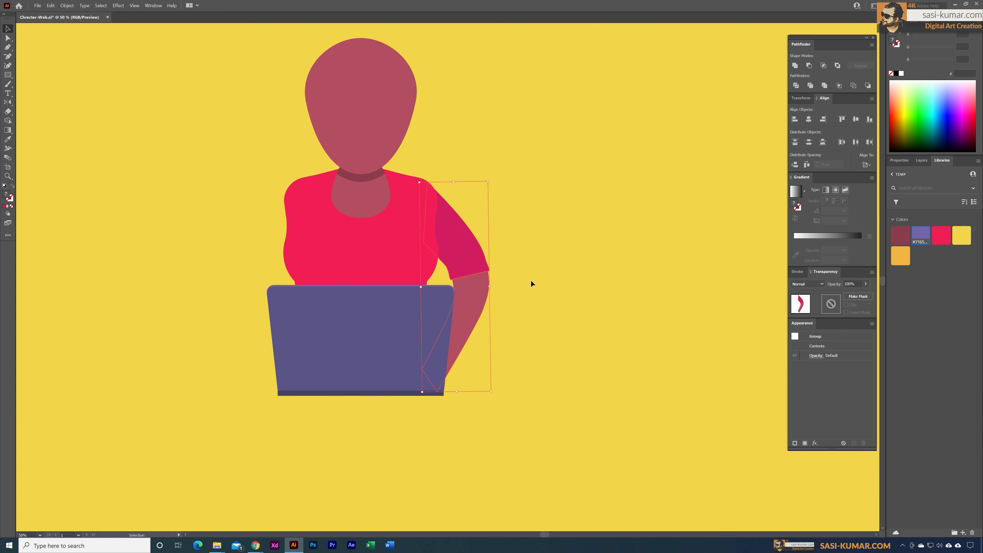
{"action": "left_click", "coordinate": [531, 281]}
{"action": "left_click", "coordinate": [477, 259]}
{"action": "left_click", "coordinate": [536, 278]}
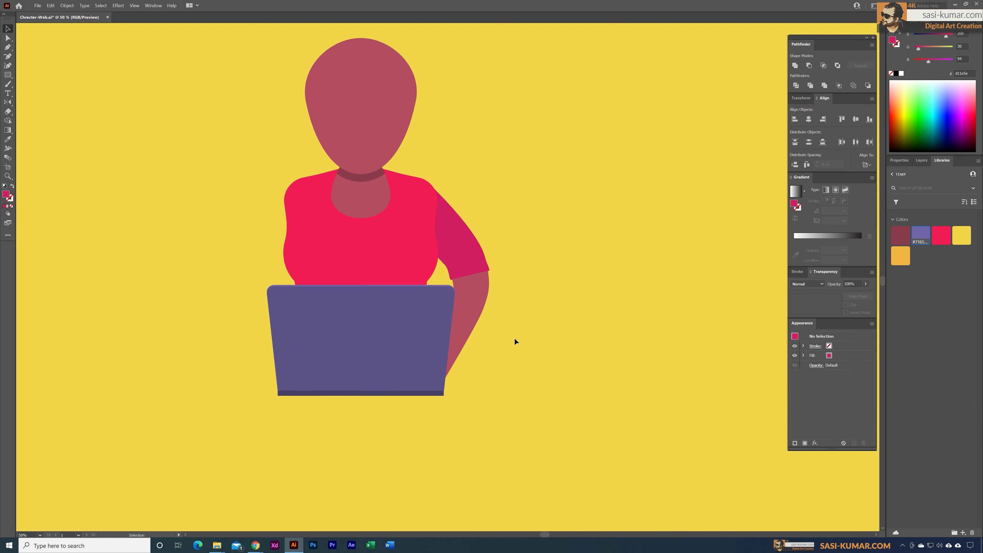
Create a copy of the arm reflected across the vertical axis and place it behind the opposite shoulder as the matching arm
{"action": "left_click", "coordinate": [473, 254]}
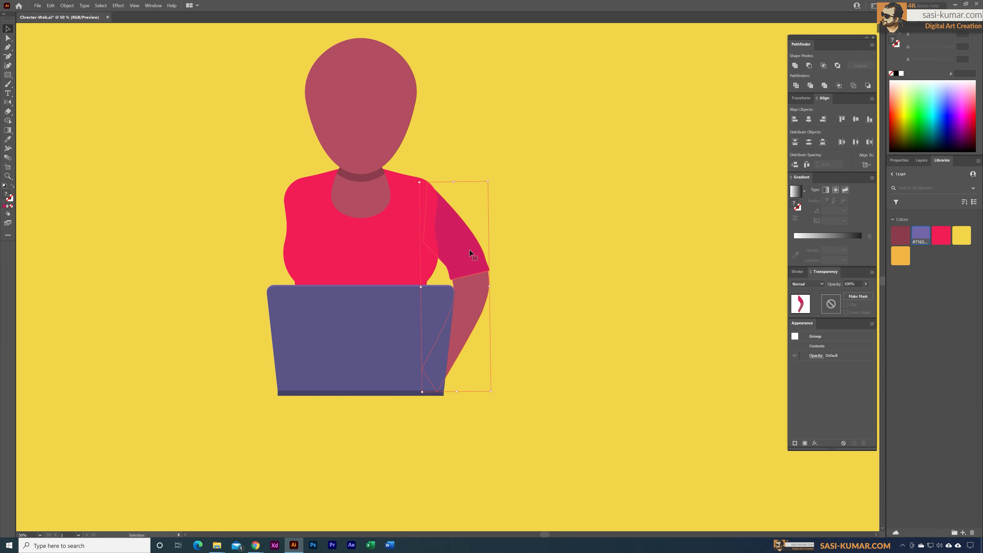
{"action": "double_click", "coordinate": [11, 105]}
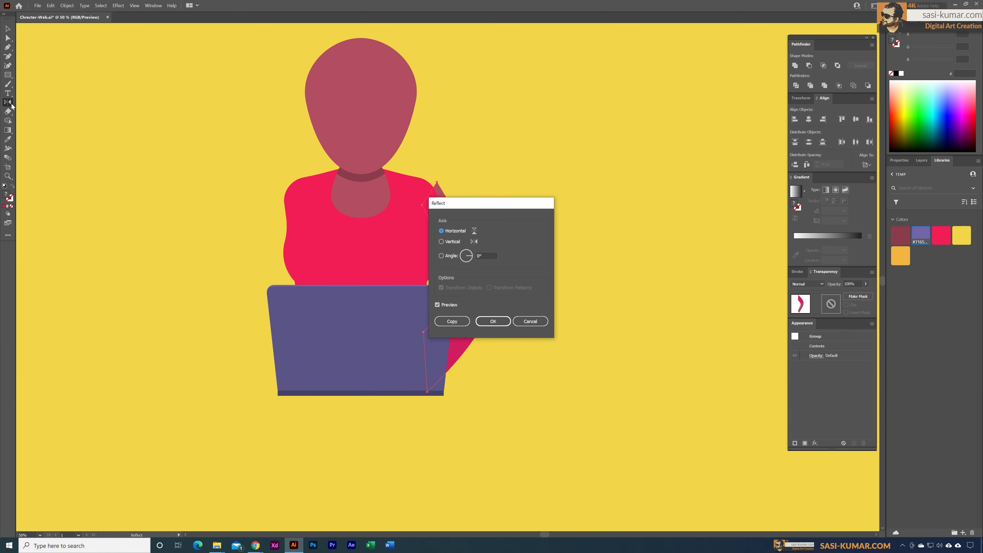
{"action": "left_click", "coordinate": [443, 242]}
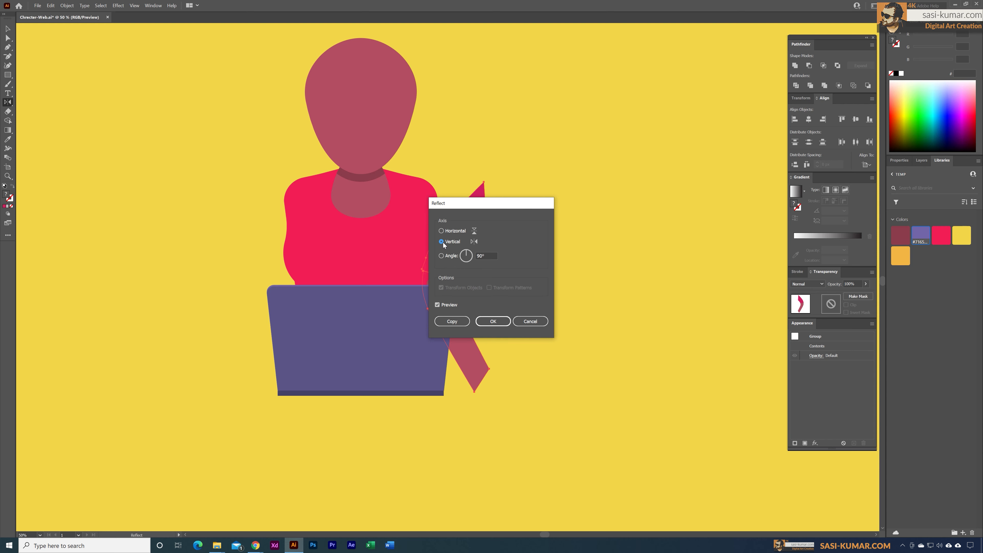
{"action": "left_click", "coordinate": [456, 325]}
{"action": "key", "text": "v"}
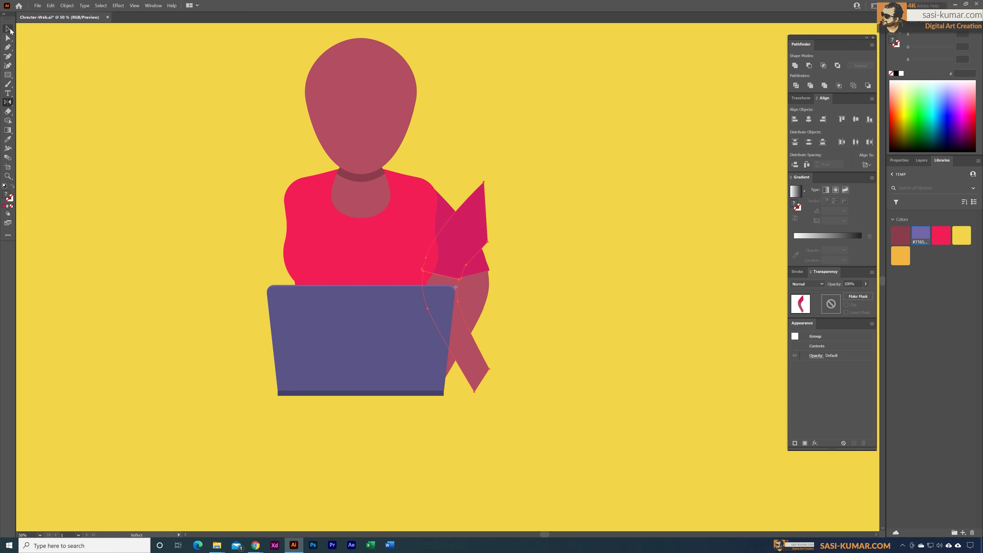
{"action": "left_click_drag", "start_coordinate": [468, 219], "coordinate": [286, 214]}
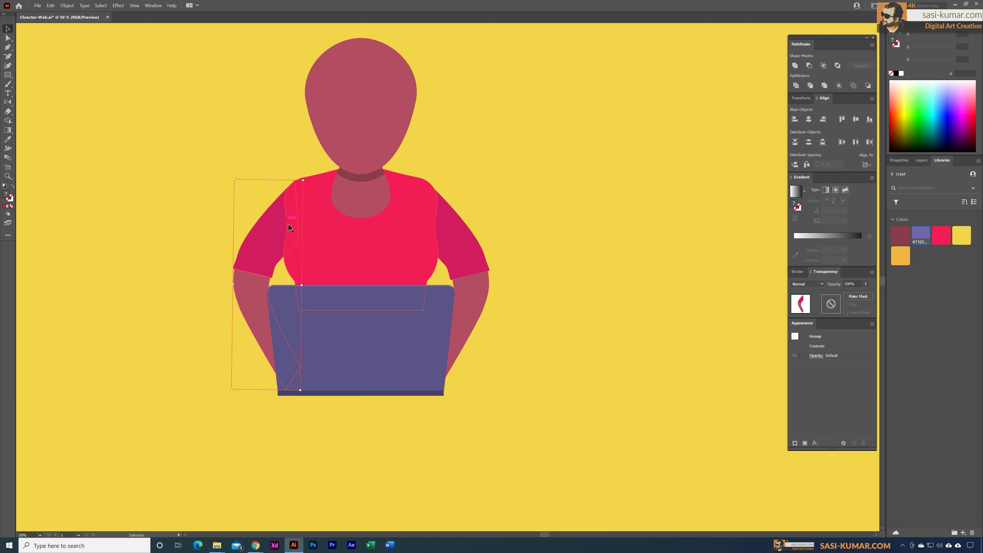
Align both arm groups by their top edges and nudge them slightly downward together
{"action": "left_click", "coordinate": [462, 250], "text": "shift"}
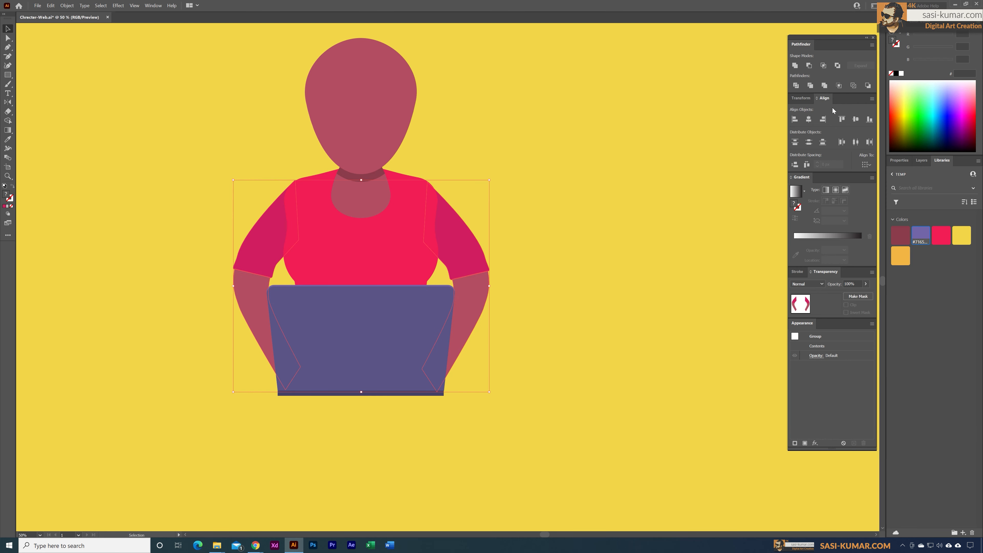
{"action": "left_click", "coordinate": [842, 119]}
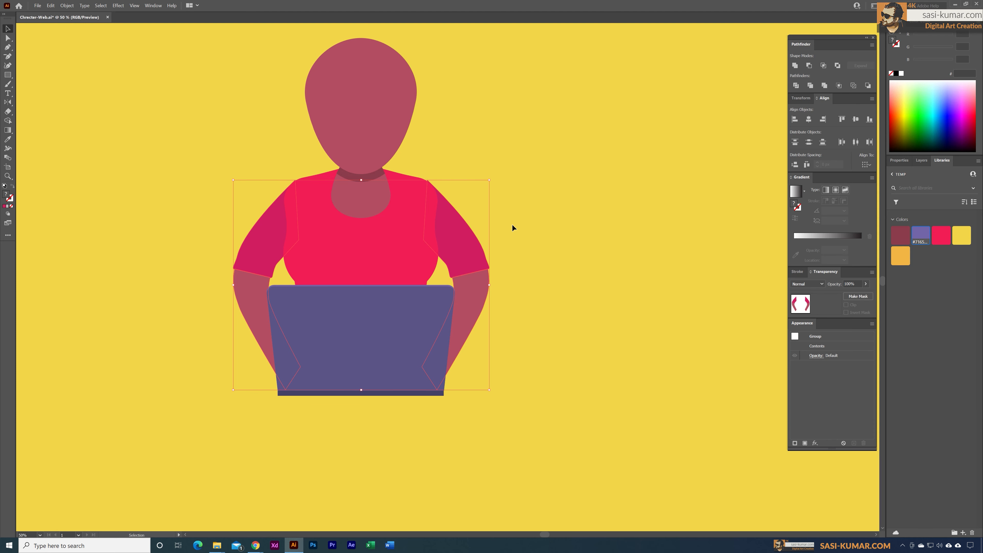
{"action": "key", "text": "shift+Down"}
{"action": "key", "text": "Down"}
{"action": "key", "text": "Down"}
{"action": "key", "text": "Down"}
{"action": "key", "text": "Down"}
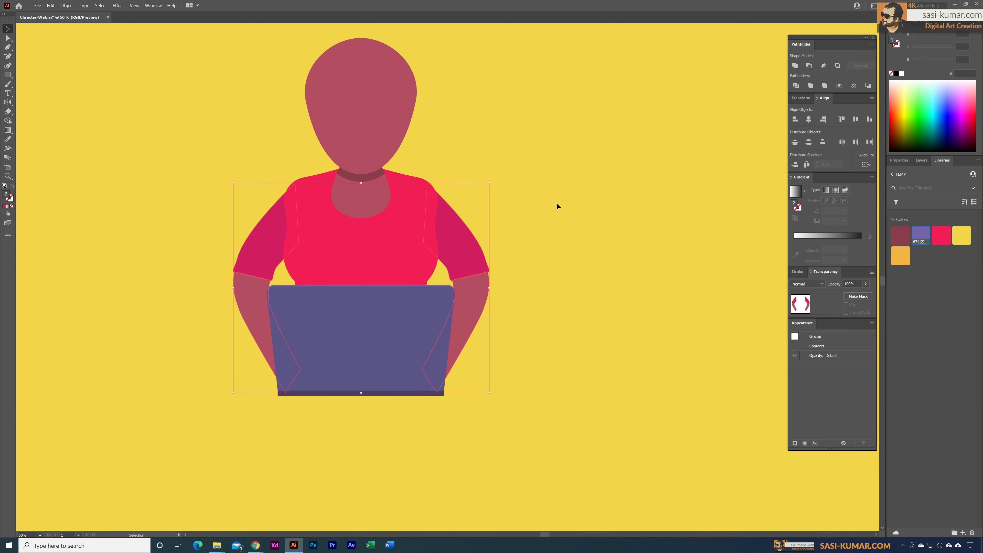
{"action": "left_click", "coordinate": [205, 202]}
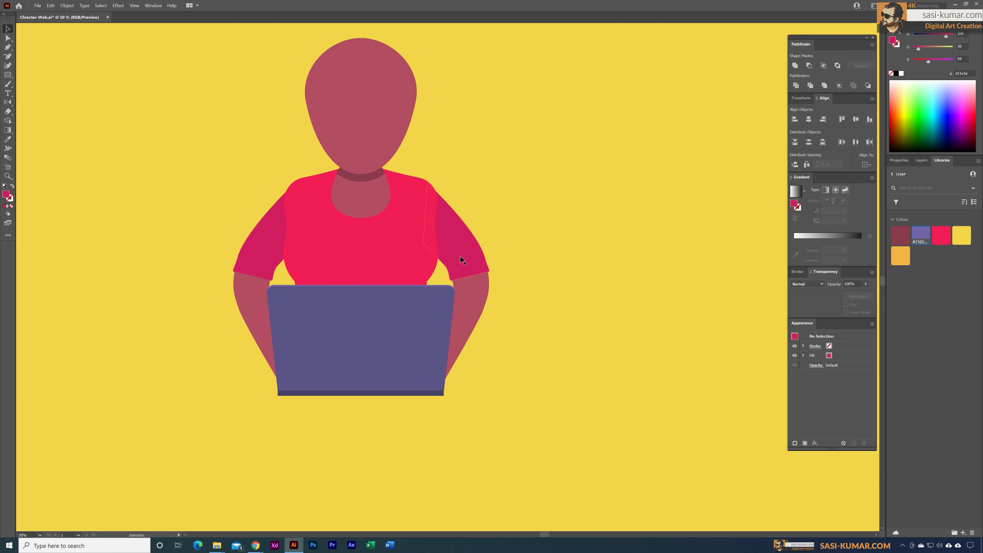
Examine the character's overall proportions on the artboard and the bare head
{"action": "key", "text": "ctrl+minus"}
{"action": "key", "text": "ctrl+minus"}
{"action": "key", "text": "ctrl+minus"}
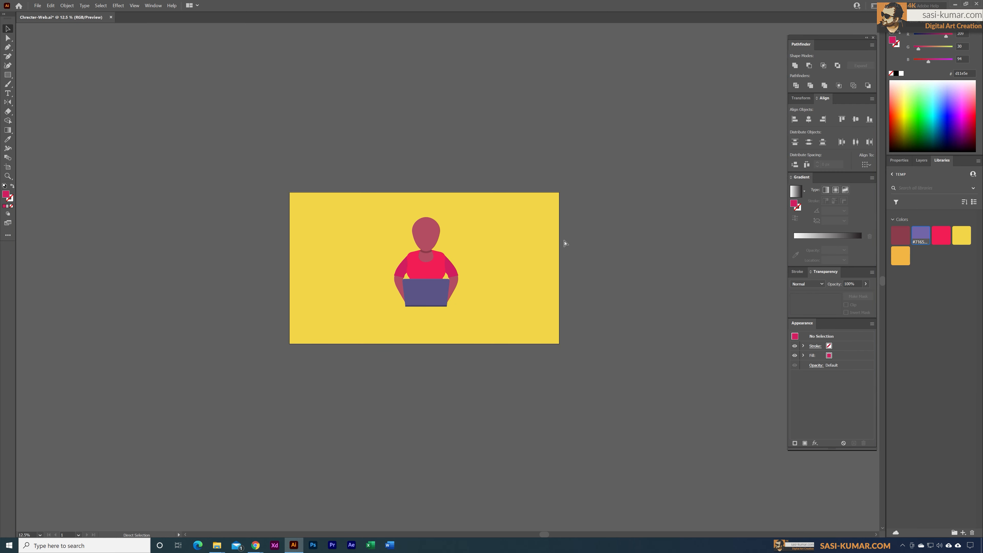
{"action": "key", "text": "ctrl+plus"}
{"action": "key", "text": "ctrl+plus"}
{"action": "left_click_drag", "start_coordinate": [513, 194], "coordinate": [522, 253]}
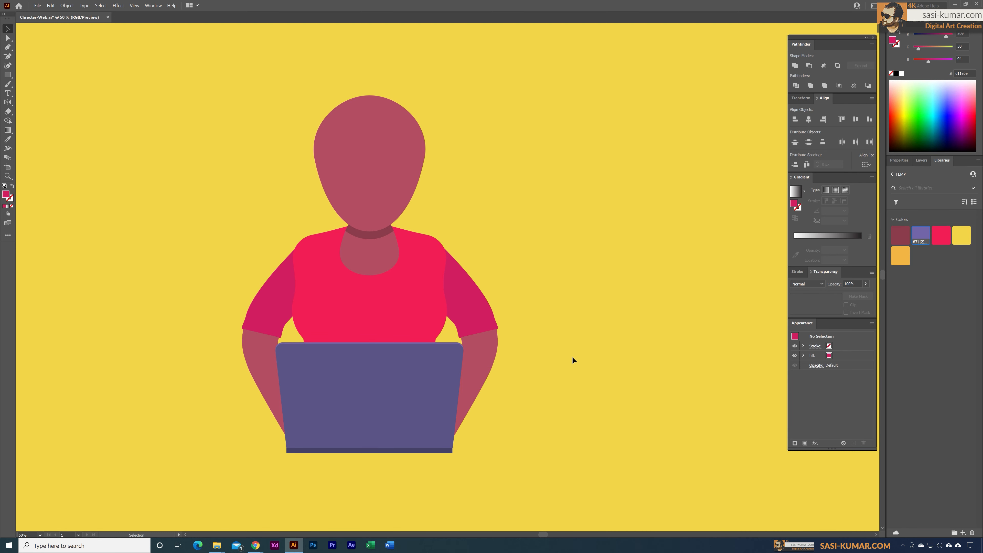
{"action": "scroll", "coordinate": [572, 356], "scroll_direction": "up", "scroll_amount": 1}
{"action": "key", "text": "ctrl+plus"}
{"action": "left_click_drag", "start_coordinate": [539, 200], "coordinate": [571, 264]}
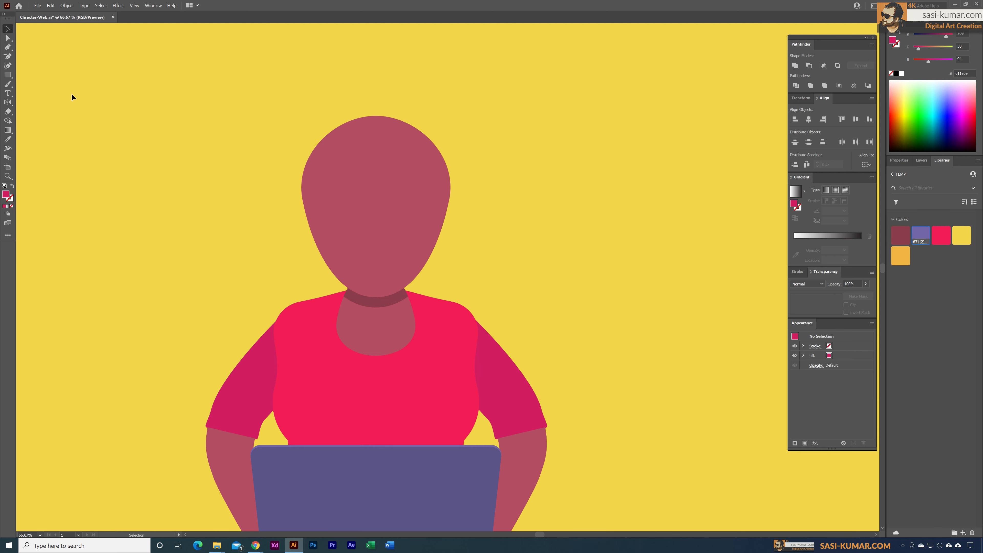
Draw a closed, curved hair section with the Pen tool, sweeping from the crown across the forehead and down one side of the face
{"action": "left_click", "coordinate": [8, 47]}
{"action": "left_click_drag", "start_coordinate": [347, 117], "coordinate": [350, 124]}
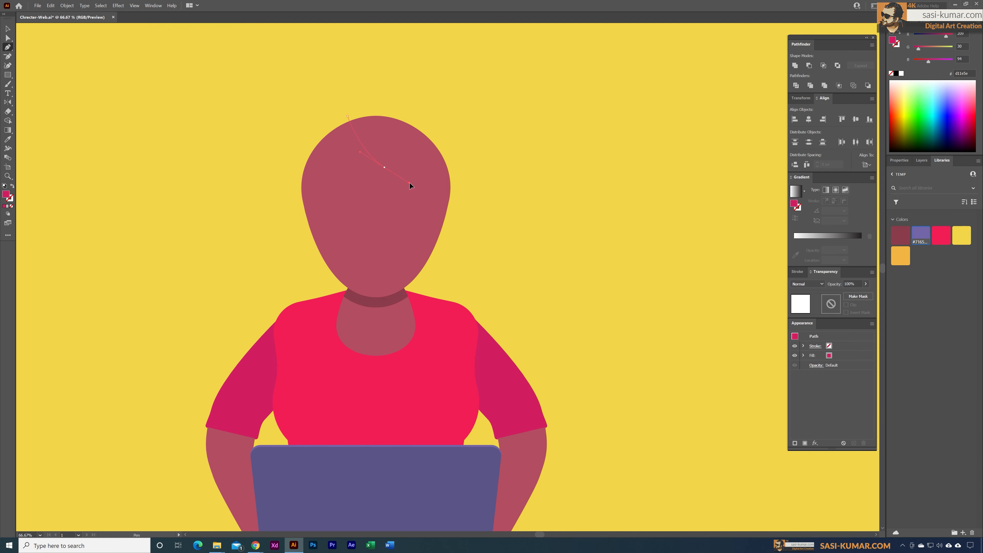
{"action": "left_click_drag", "start_coordinate": [418, 183], "coordinate": [418, 180]}
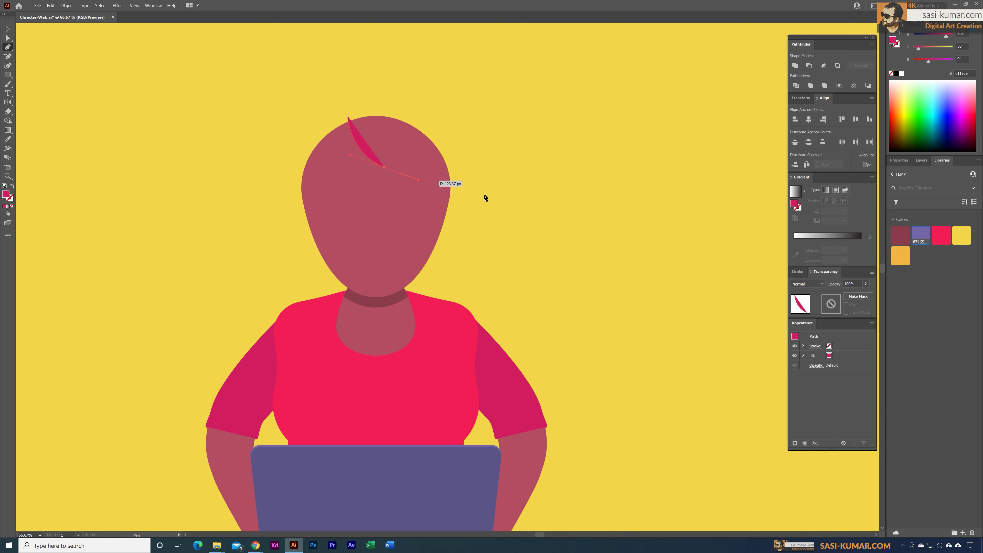
{"action": "left_click", "coordinate": [446, 190]}
{"action": "left_click_drag", "start_coordinate": [452, 198], "coordinate": [452, 213]}
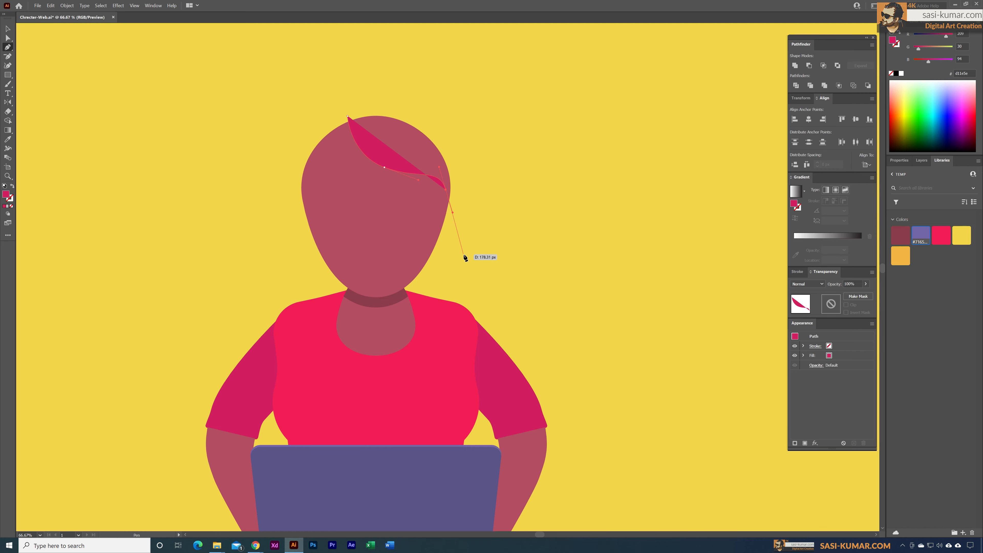
{"action": "left_click_drag", "start_coordinate": [473, 270], "coordinate": [488, 280]}
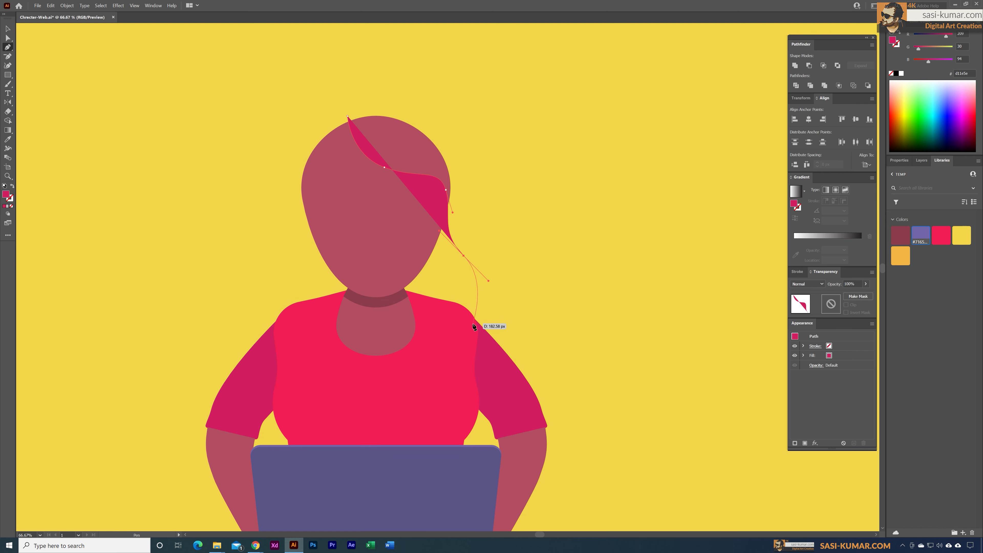
{"action": "left_click_drag", "start_coordinate": [499, 258], "coordinate": [510, 223]}
{"action": "left_click_drag", "start_coordinate": [508, 217], "coordinate": [501, 192]}
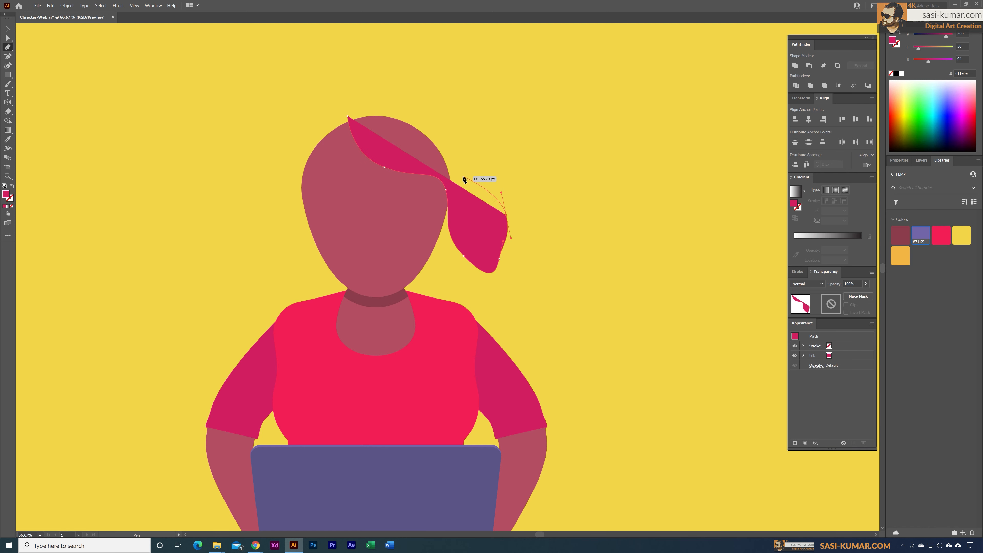
{"action": "left_click_drag", "start_coordinate": [458, 156], "coordinate": [458, 148]}
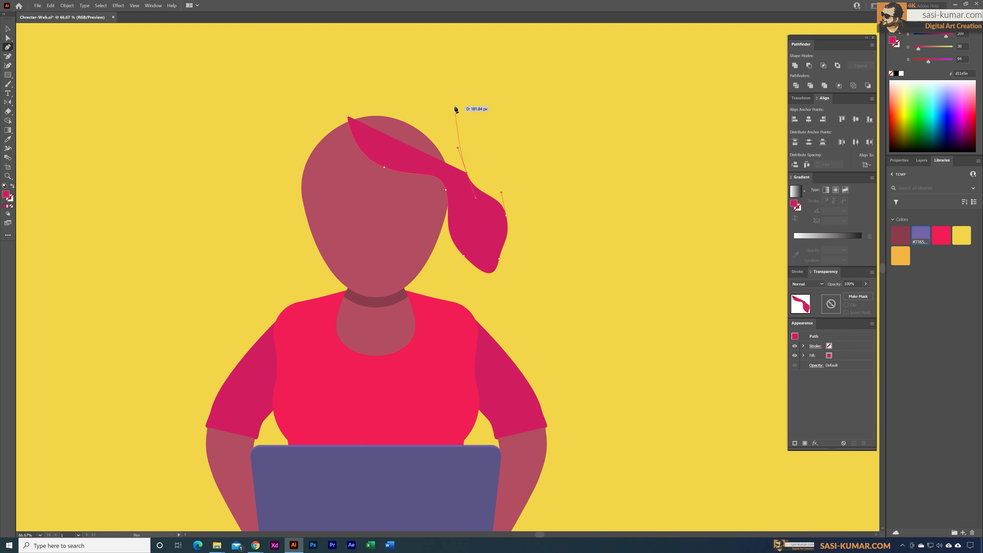
{"action": "left_click_drag", "start_coordinate": [451, 109], "coordinate": [436, 92]}
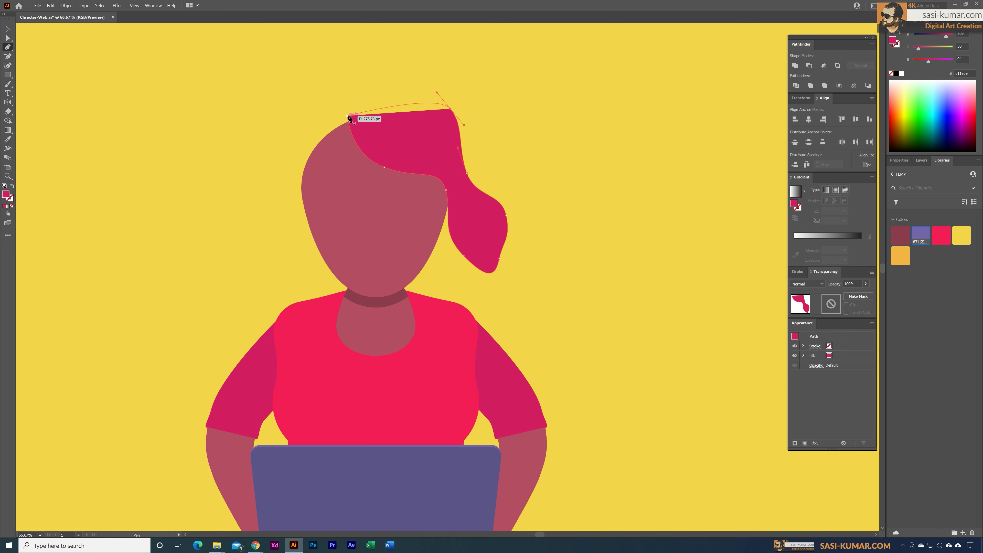
{"action": "left_click_drag", "start_coordinate": [347, 116], "coordinate": [326, 182]}
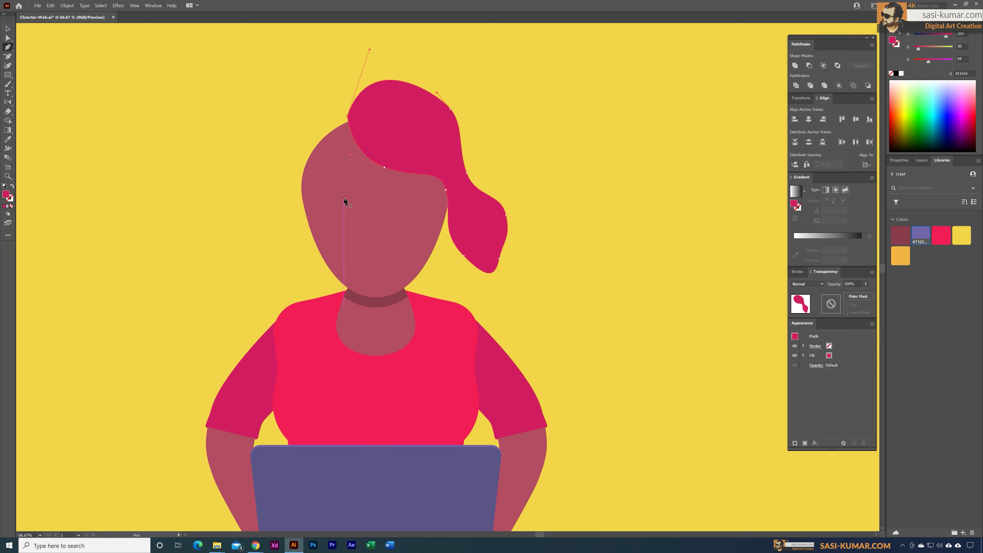
Smooth the hair section's upper outer curve by adjusting its anchor point
{"action": "left_click", "coordinate": [8, 38]}
{"action": "left_click_drag", "start_coordinate": [465, 127], "coordinate": [448, 108]}
{"action": "left_click", "coordinate": [556, 175]}
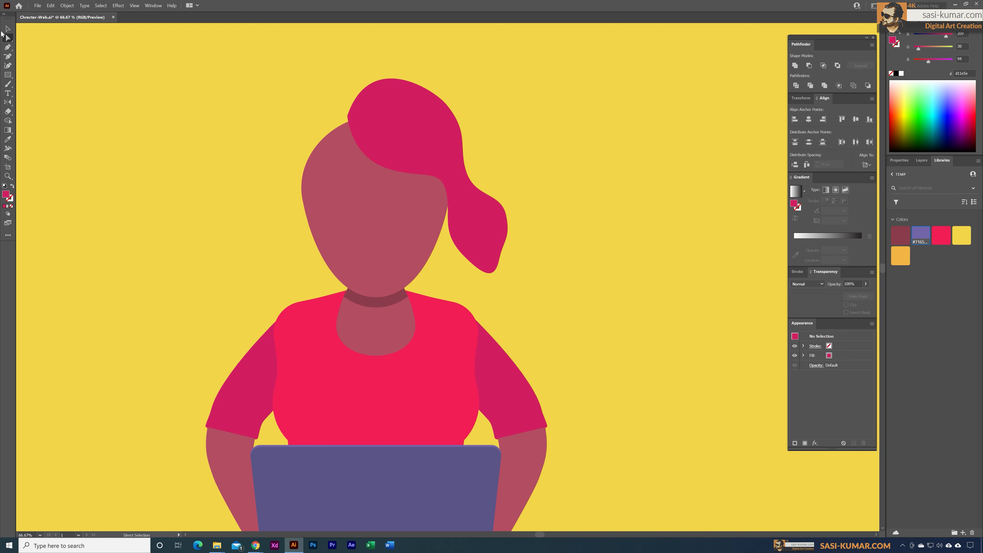
Move the hair section slightly down and inward so it sits closer to the head
{"action": "left_click", "coordinate": [7, 28]}
{"action": "left_click", "coordinate": [434, 154]}
{"action": "left_click_drag", "start_coordinate": [432, 145], "coordinate": [429, 152]}
{"action": "left_click", "coordinate": [541, 146]}
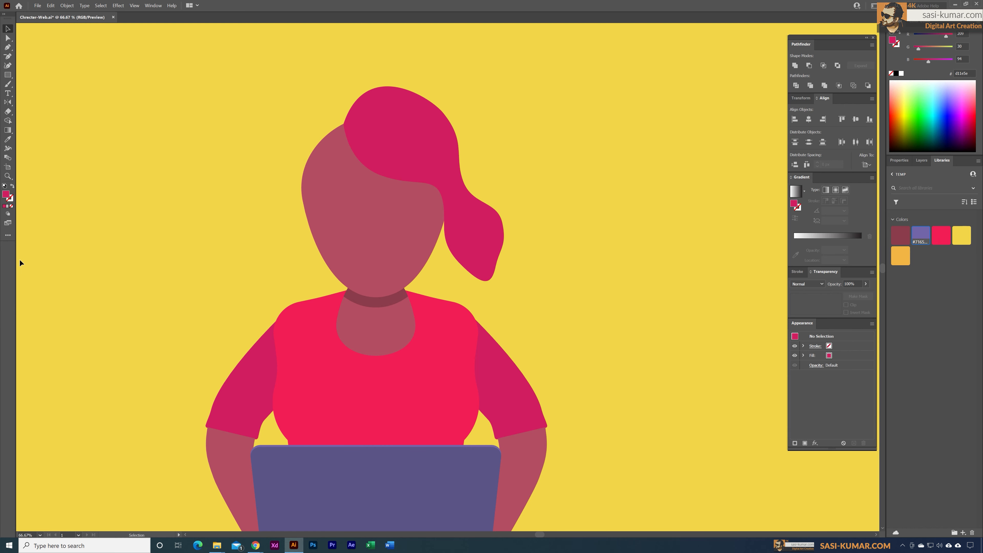
Draw a second closed, wavy hair section from the crown down the opposite side of the face, overlapping the first at the parting
{"action": "left_click", "coordinate": [8, 49]}
{"action": "left_click", "coordinate": [370, 115]}
{"action": "left_click_drag", "start_coordinate": [296, 129], "coordinate": [290, 206]}
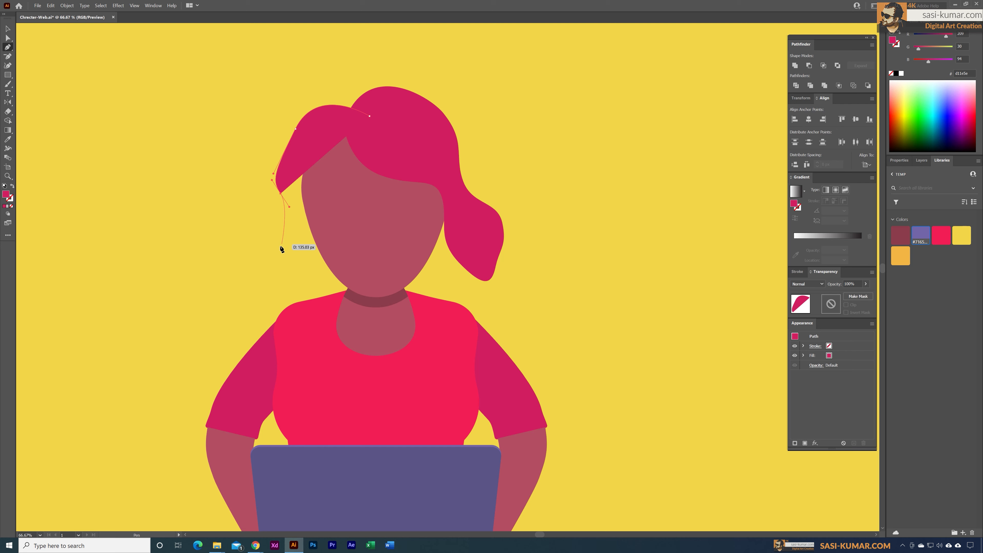
{"action": "left_click_drag", "start_coordinate": [276, 250], "coordinate": [273, 267]}
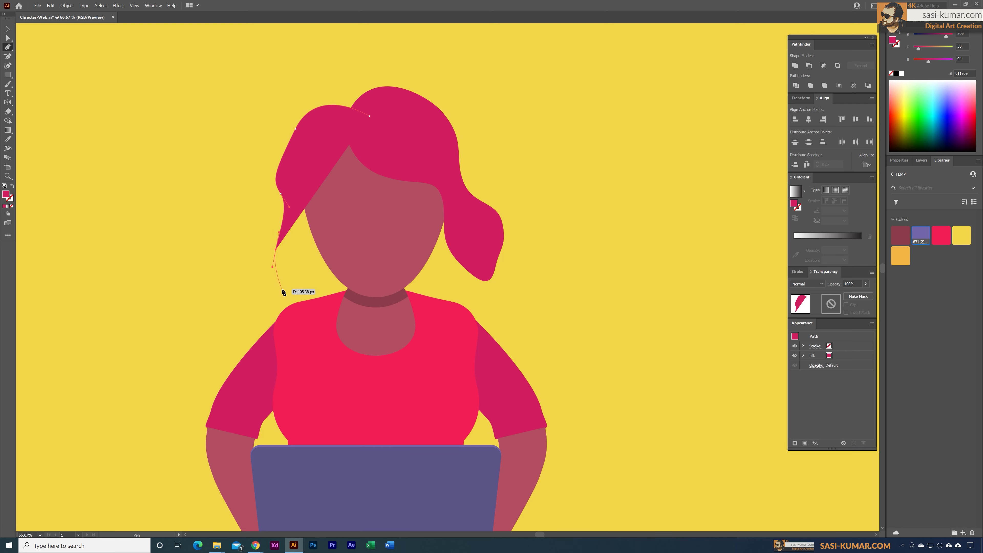
{"action": "left_click_drag", "start_coordinate": [305, 288], "coordinate": [305, 288]}
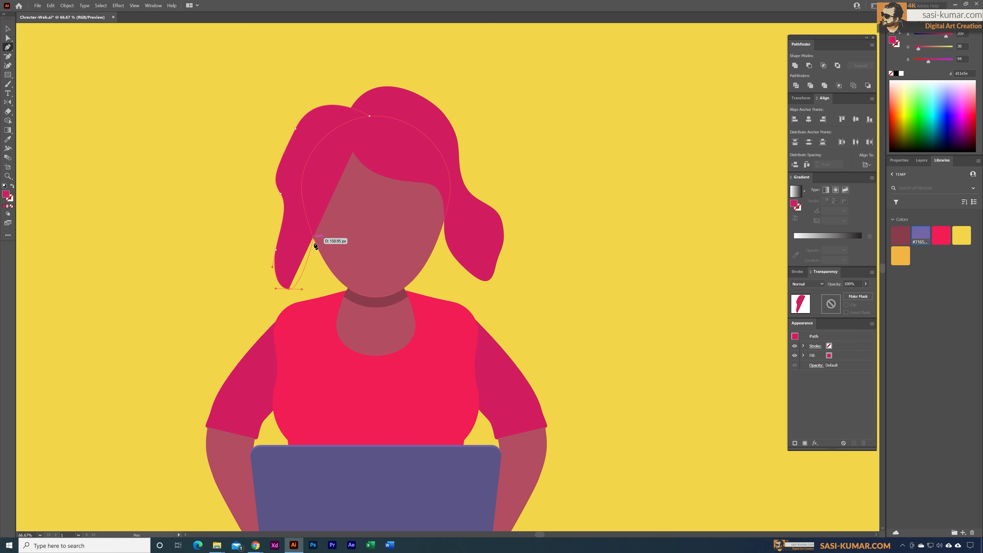
{"action": "left_click_drag", "start_coordinate": [326, 247], "coordinate": [339, 159]}
{"action": "left_click", "coordinate": [326, 207]}
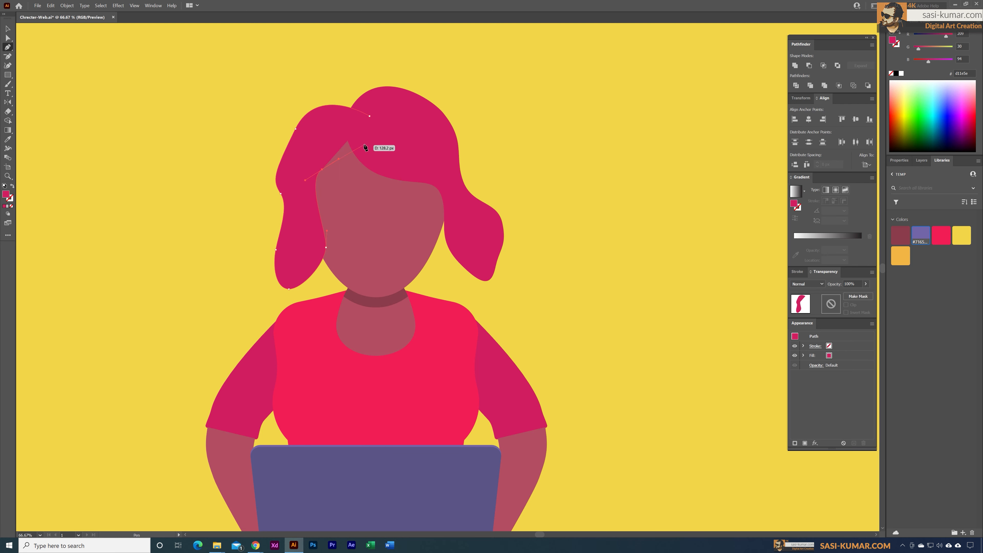
{"action": "left_click_drag", "start_coordinate": [370, 117], "coordinate": [371, 113]}
Reshape the second hair section's inner edge to follow the side of the face, and save the document
{"action": "left_click", "coordinate": [7, 38]}
{"action": "left_click", "coordinate": [232, 132]}
{"action": "left_click", "coordinate": [294, 165]}
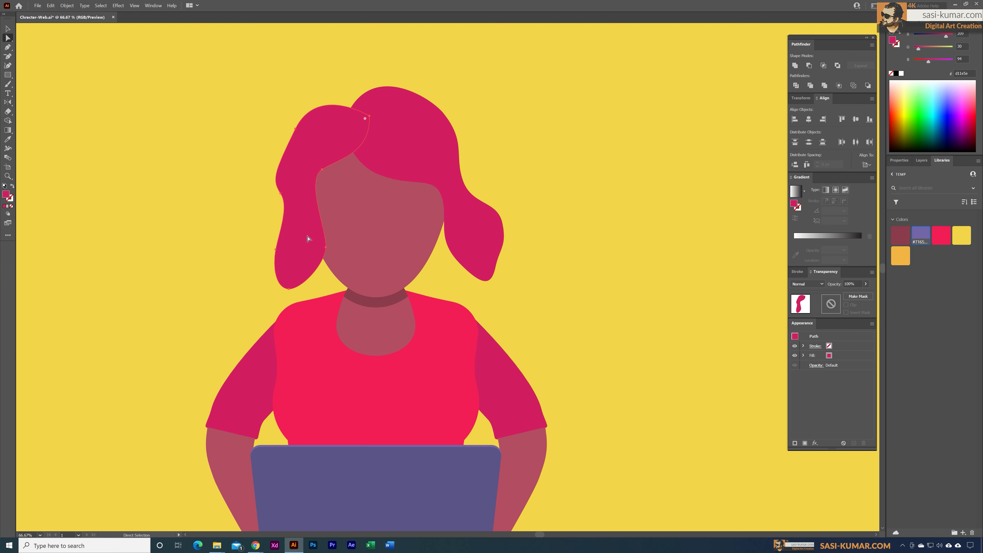
{"action": "left_click_drag", "start_coordinate": [326, 248], "coordinate": [302, 213]}
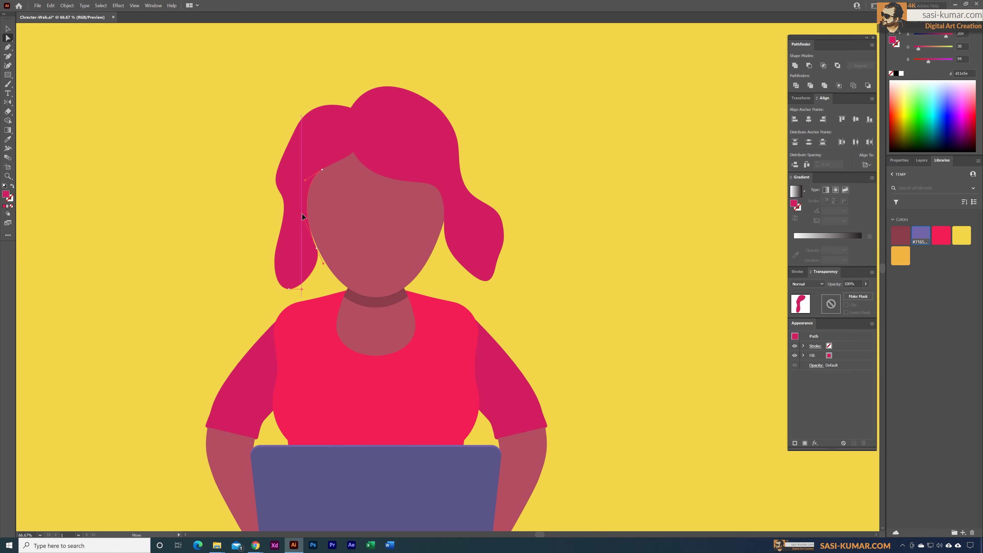
{"action": "left_click_drag", "start_coordinate": [316, 247], "coordinate": [319, 249]}
{"action": "left_click", "coordinate": [322, 170]}
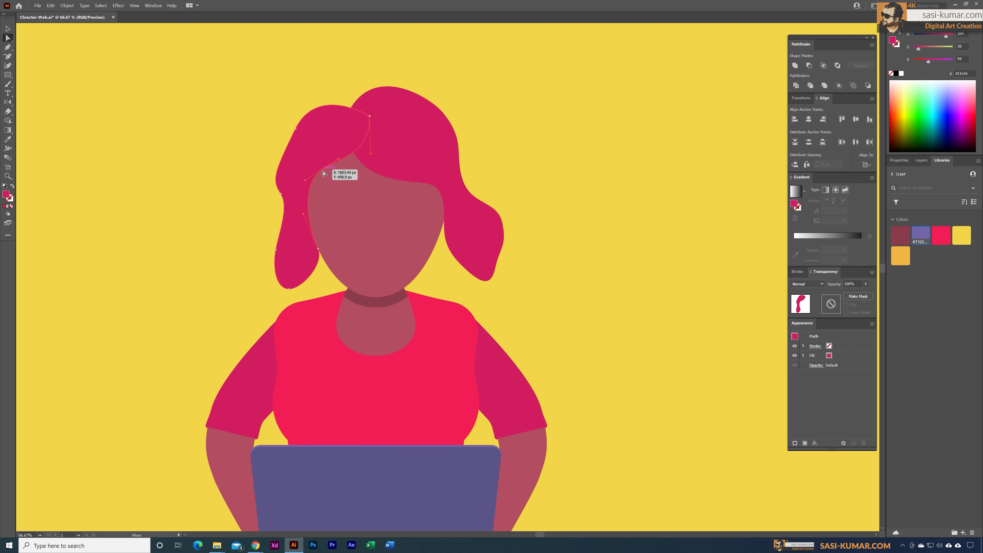
{"action": "left_click_drag", "start_coordinate": [325, 175], "coordinate": [326, 175]}
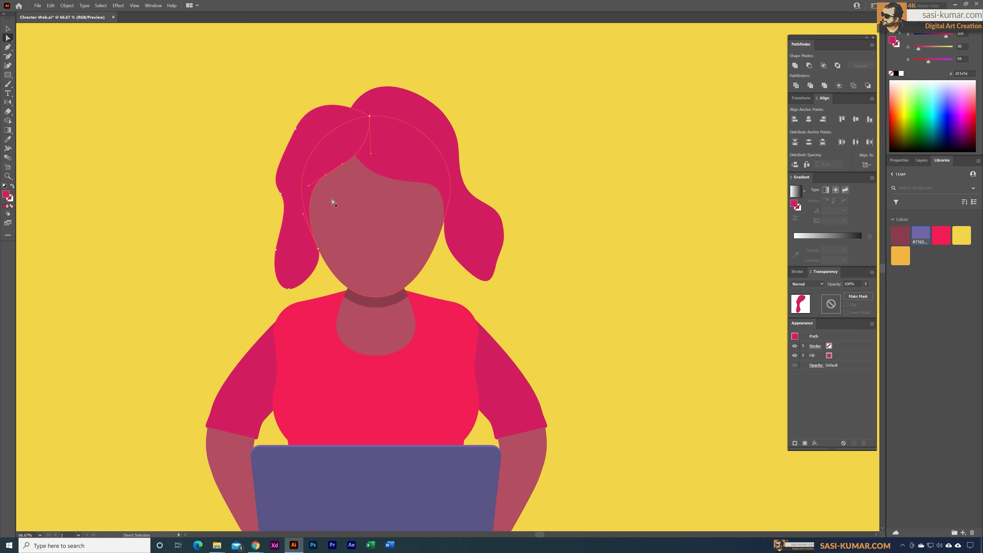
{"action": "key", "text": "v"}
{"action": "left_click", "coordinate": [548, 153]}
{"action": "key", "text": "ctrl+s"}
Fill both hair sections with the dark purple 262338, derived from the library's purple swatch
{"action": "left_click", "coordinate": [364, 141]}
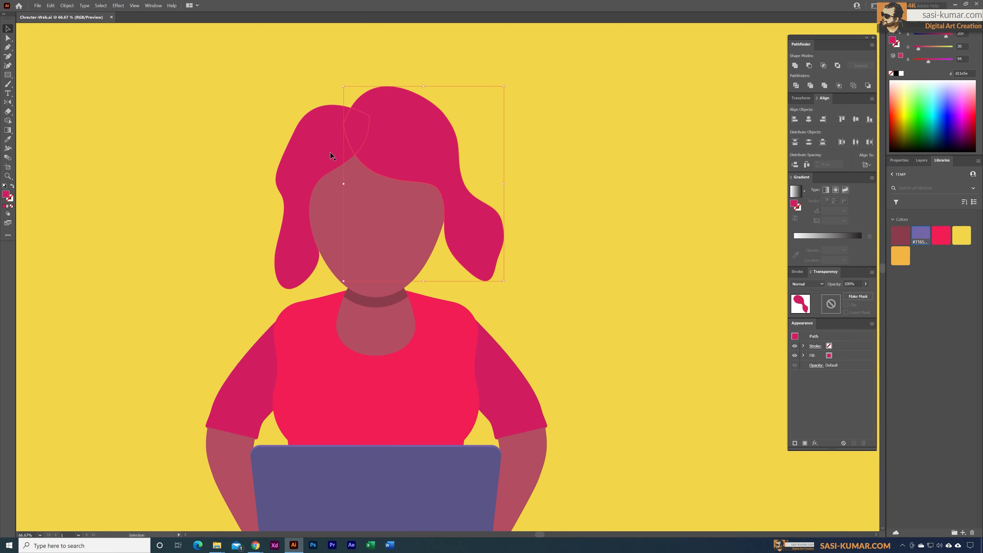
{"action": "left_click", "coordinate": [300, 163], "text": "shift"}
{"action": "left_click", "coordinate": [927, 232]}
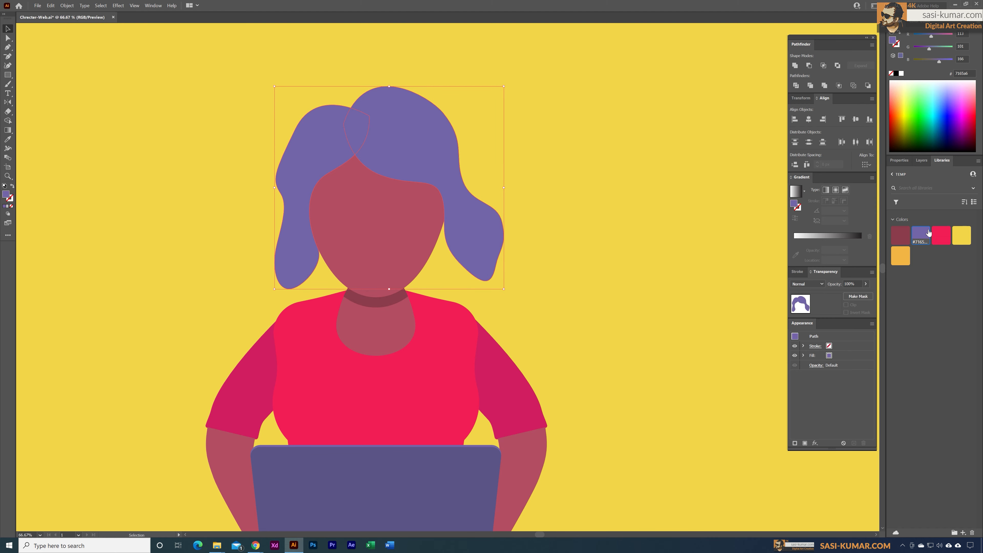
{"action": "double_click", "coordinate": [9, 197]}
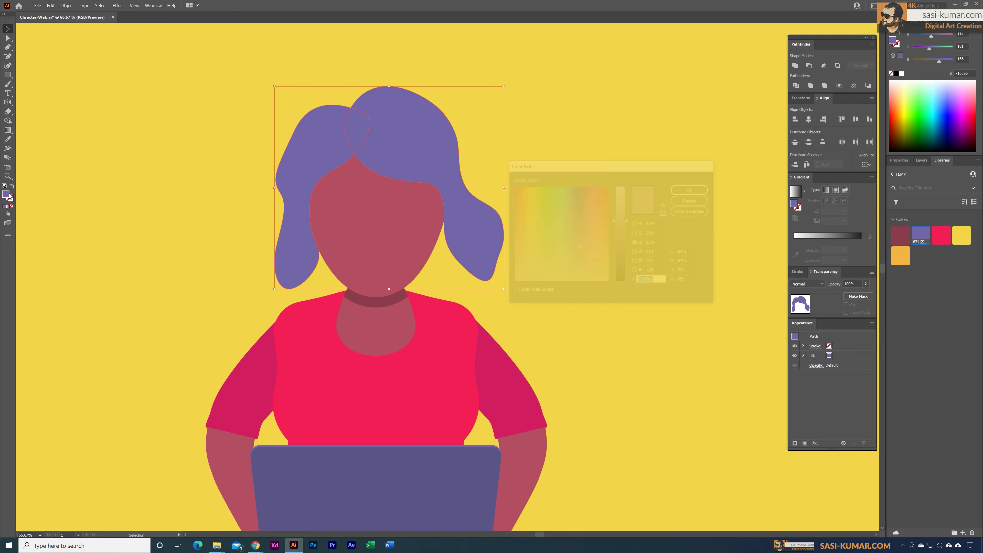
{"action": "left_click", "coordinate": [621, 256]}
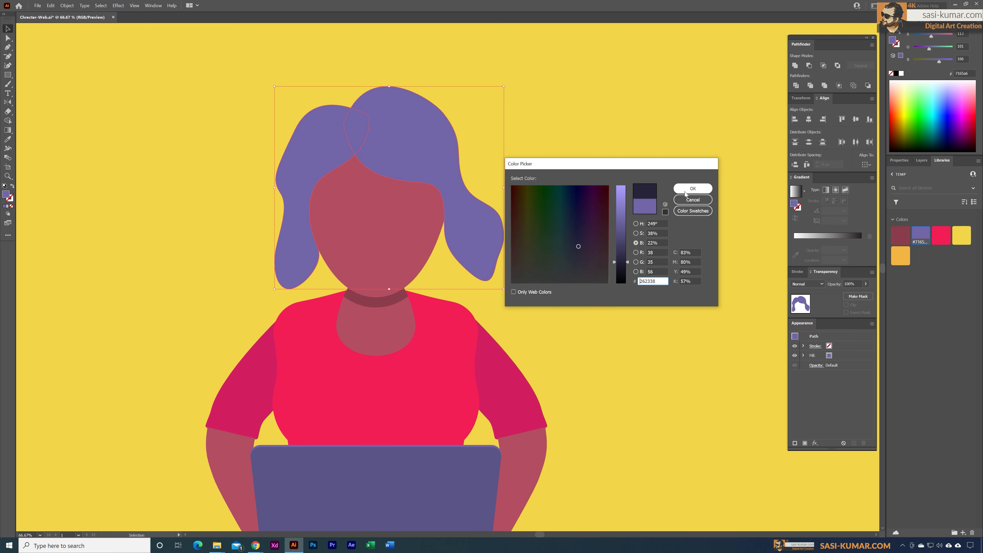
{"action": "left_click", "coordinate": [692, 188]}
{"action": "left_click", "coordinate": [613, 188]}
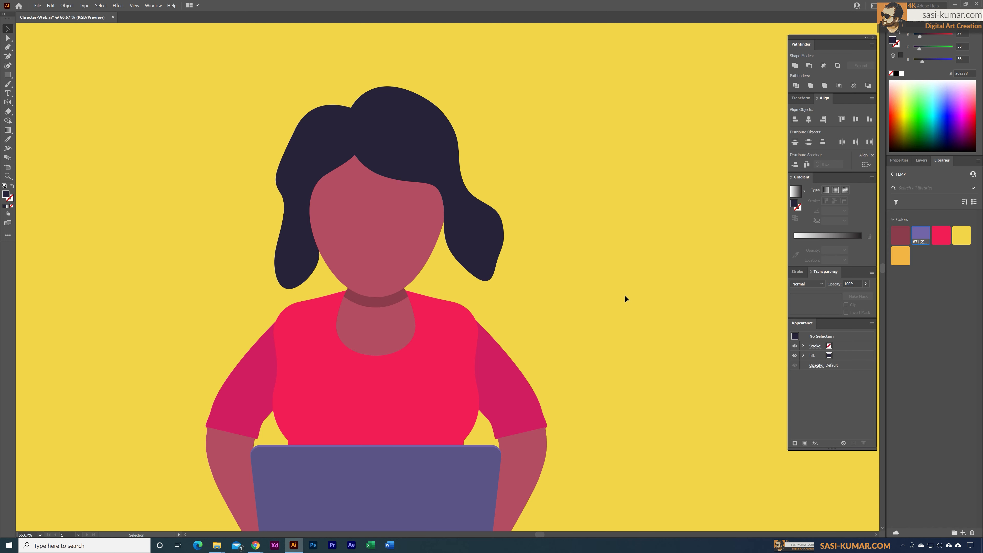
{"action": "left_click", "coordinate": [429, 167]}
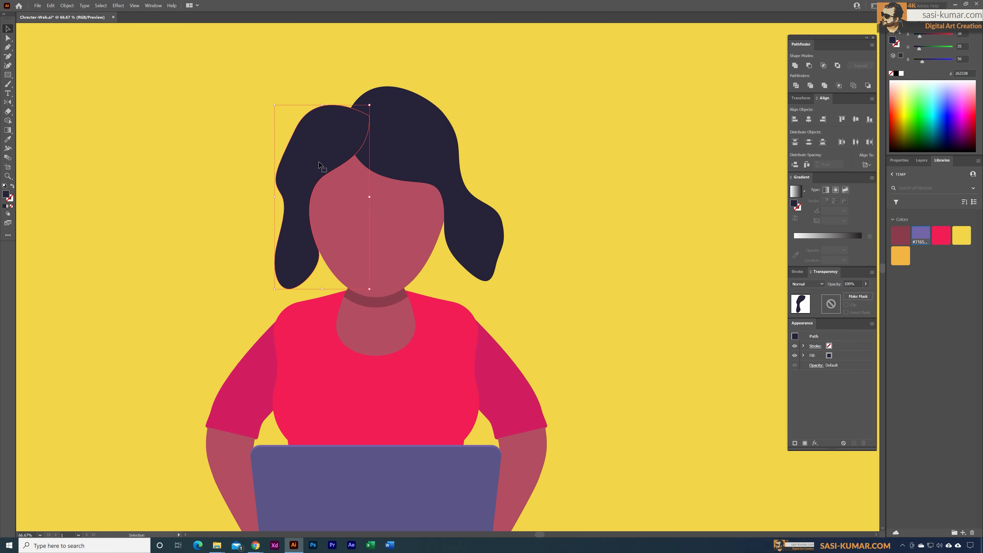
{"action": "left_click", "coordinate": [598, 320]}
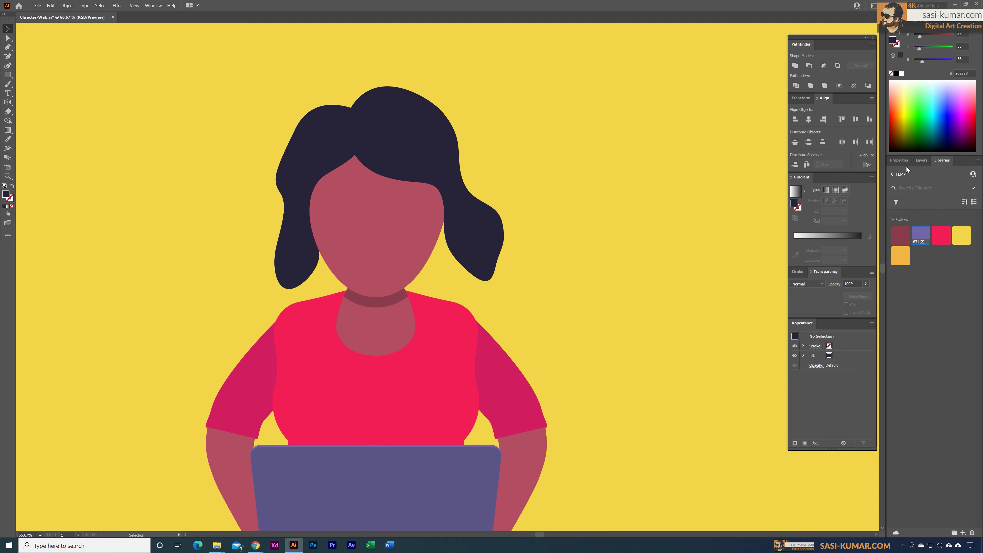
Draw a closed, wavy lower hair lock from the hair on the right side of the face down over the shoulder
{"action": "left_click", "coordinate": [922, 161]}
{"action": "key", "text": "p"}
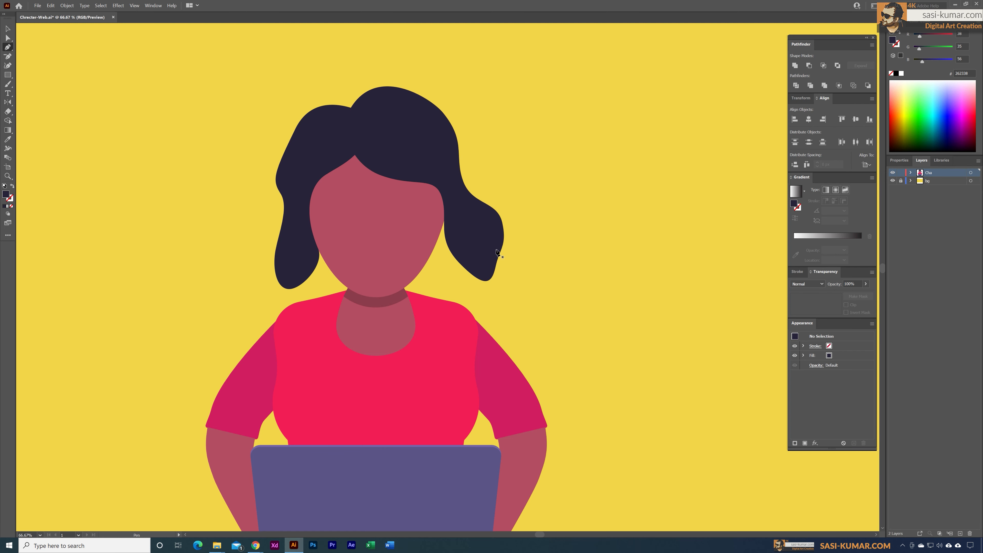
{"action": "left_click", "coordinate": [500, 236]}
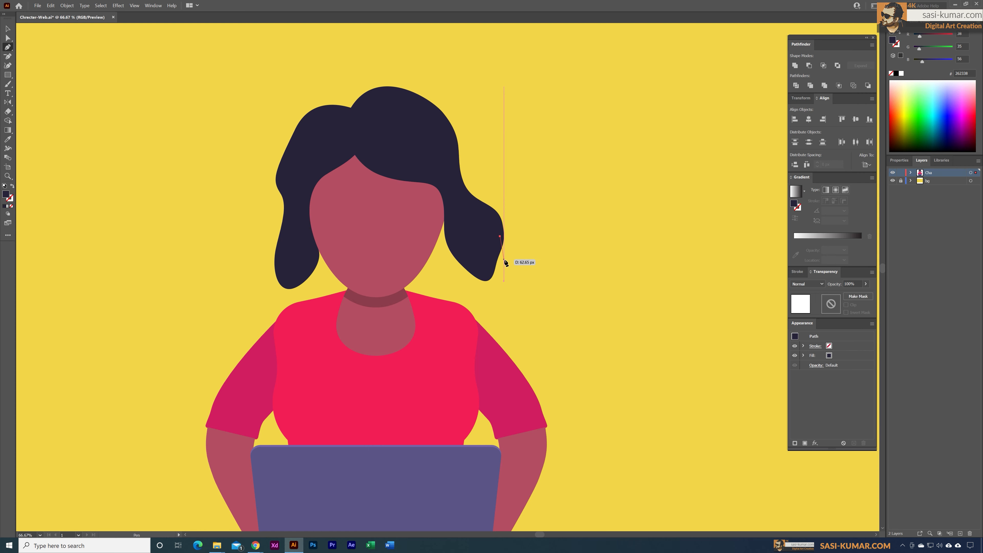
{"action": "left_click_drag", "start_coordinate": [509, 268], "coordinate": [517, 344]}
{"action": "left_click", "coordinate": [513, 375]}
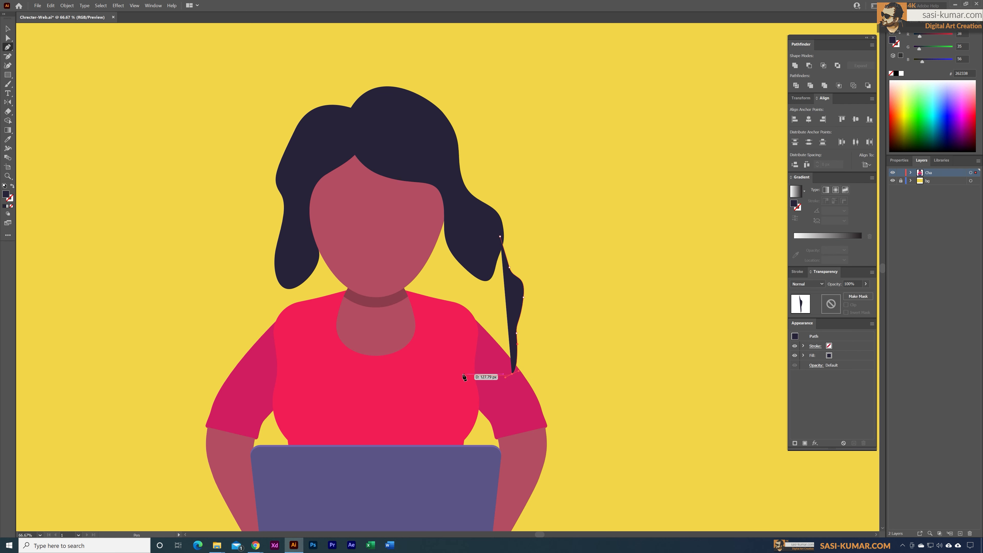
{"action": "left_click_drag", "start_coordinate": [442, 358], "coordinate": [442, 364]}
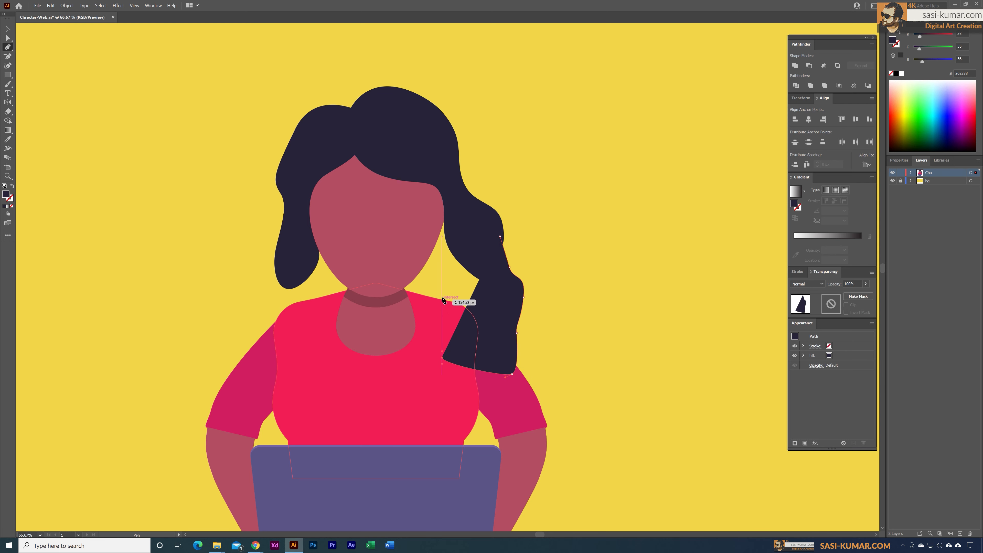
{"action": "left_click_drag", "start_coordinate": [448, 294], "coordinate": [448, 279]}
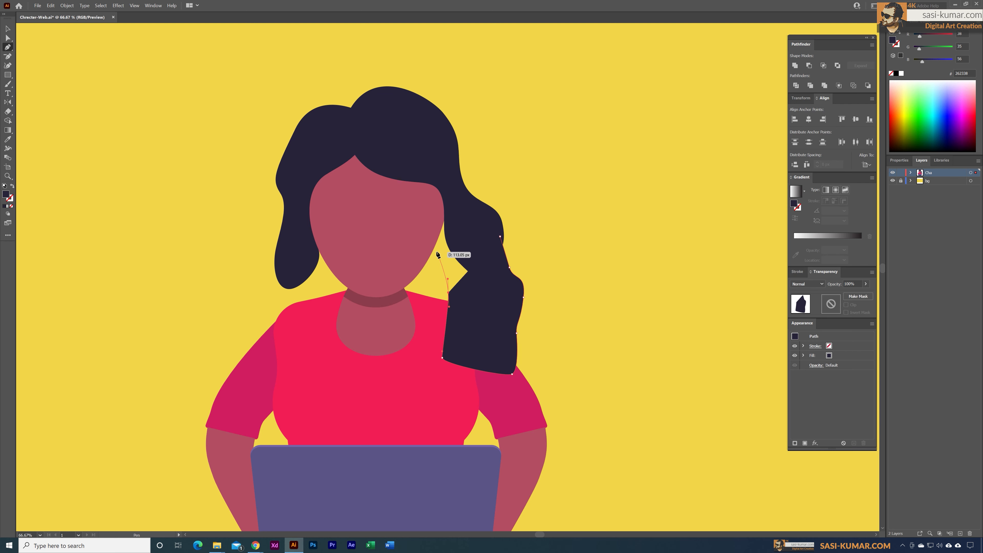
{"action": "left_click_drag", "start_coordinate": [432, 245], "coordinate": [435, 216]}
{"action": "left_click", "coordinate": [449, 188]}
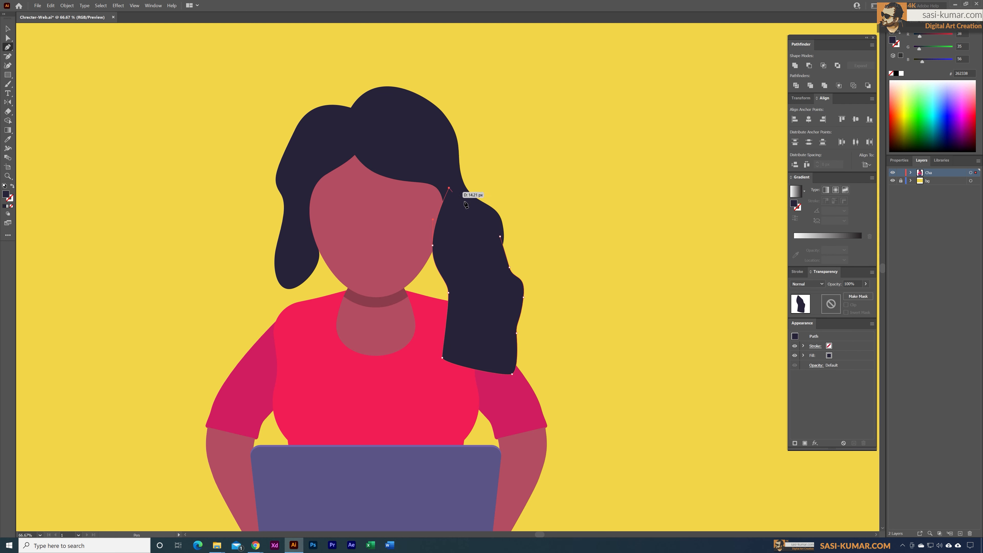
{"action": "left_click", "coordinate": [500, 237]}
Send the new right-hand hair lock to the back, behind the face and body
{"action": "left_click", "coordinate": [7, 28]}
{"action": "right_click", "coordinate": [473, 274]}
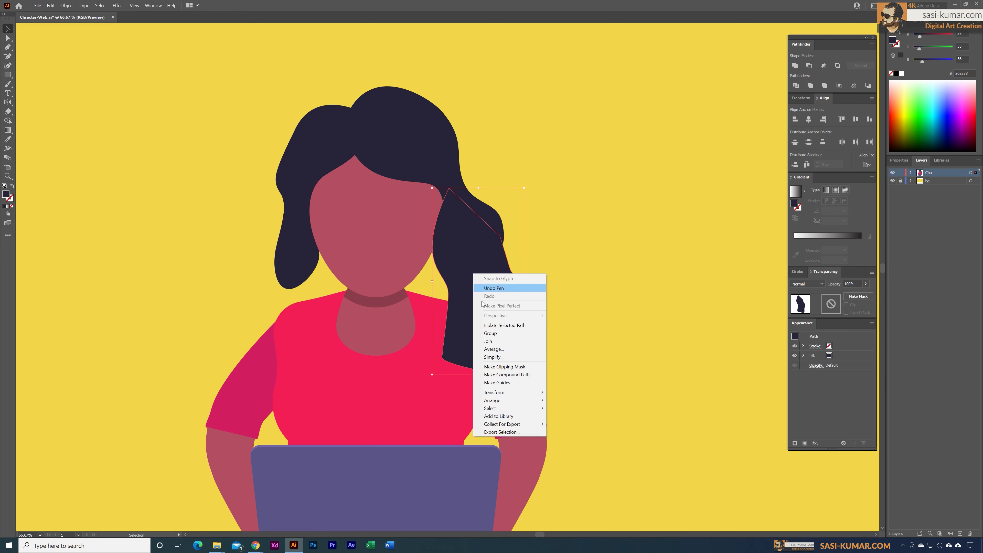
{"action": "mouse_move", "coordinate": [523, 400]}
{"action": "left_click", "coordinate": [569, 425]}
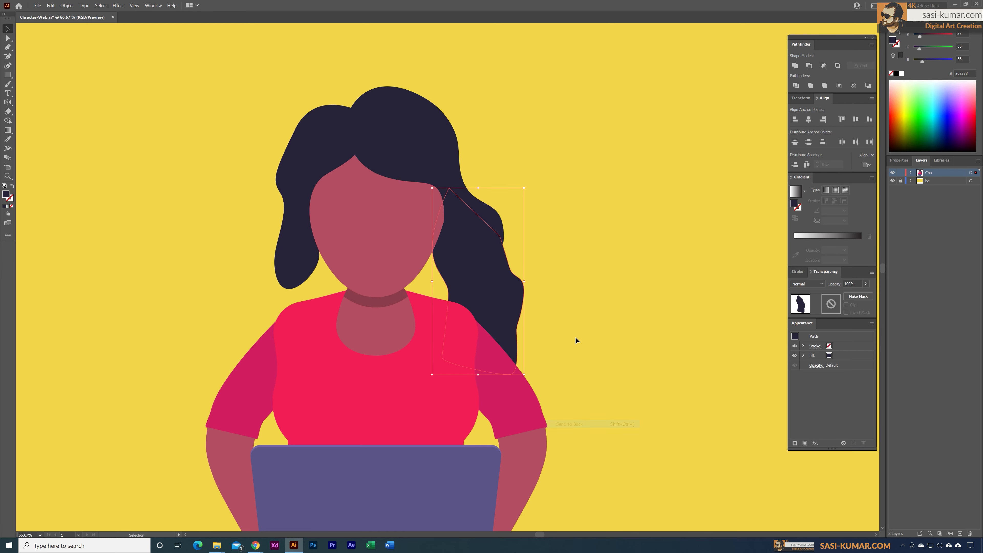
{"action": "left_click", "coordinate": [580, 325]}
Rotate the right-hand back hair lock slightly clockwise and reposition it beneath the upper hair section
{"action": "left_click", "coordinate": [488, 309]}
{"action": "left_click", "coordinate": [528, 184]}
{"action": "left_click", "coordinate": [500, 259]}
{"action": "left_click", "coordinate": [510, 282]}
{"action": "left_click_drag", "start_coordinate": [530, 188], "coordinate": [538, 201]}
{"action": "left_click", "coordinate": [566, 383]}
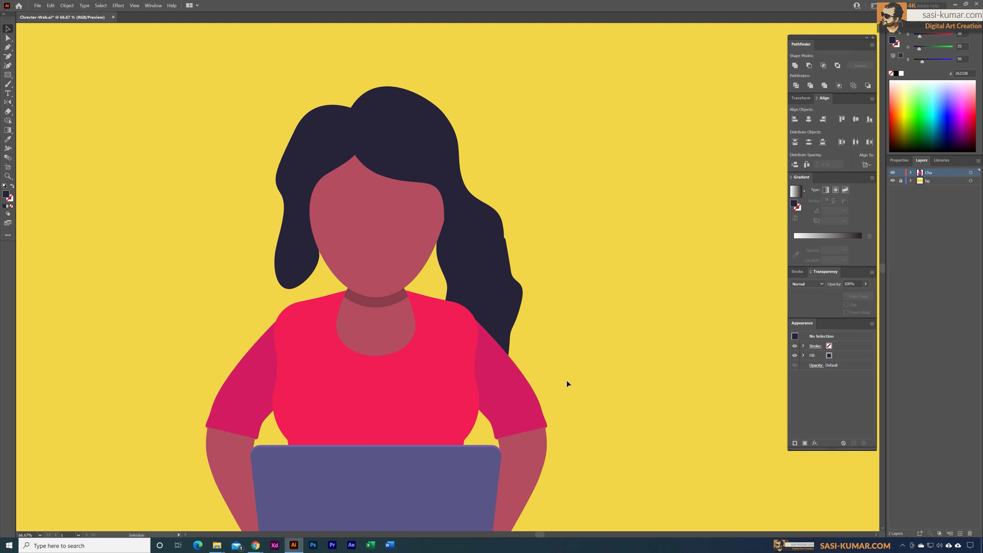
Reshape the outer edge of the right-hand back lock into a fuller wave that flows from the upper hair section
{"action": "left_click", "coordinate": [509, 309]}
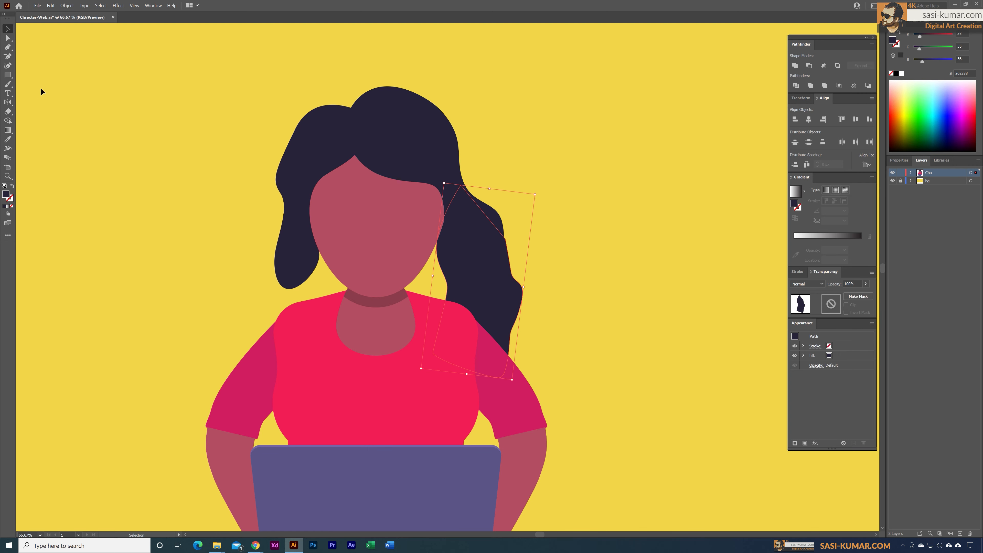
{"action": "left_click", "coordinate": [7, 39]}
{"action": "left_click_drag", "start_coordinate": [507, 242], "coordinate": [501, 237]}
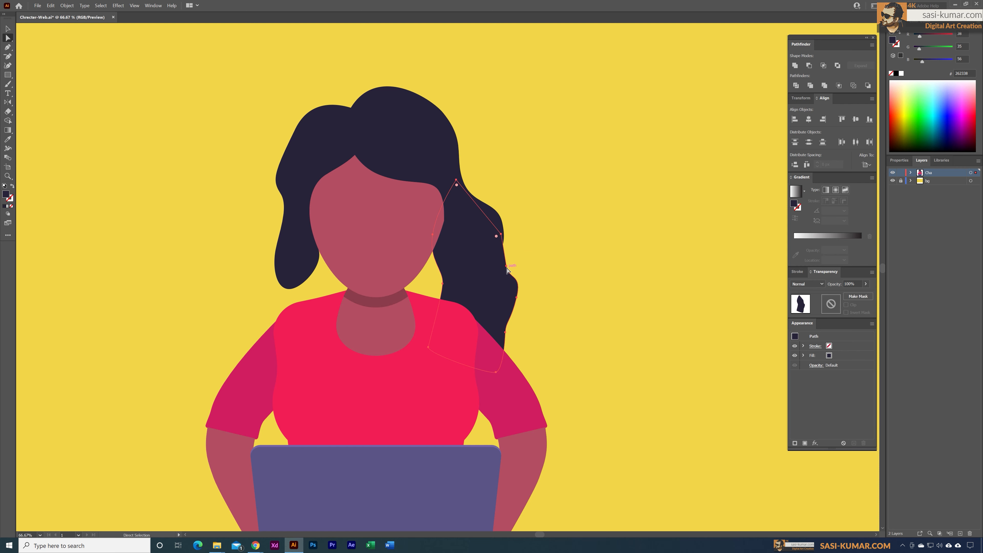
{"action": "left_click", "coordinate": [506, 267]}
{"action": "left_click_drag", "start_coordinate": [510, 282], "coordinate": [517, 280]}
{"action": "left_click_drag", "start_coordinate": [502, 234], "coordinate": [504, 242]}
{"action": "left_click_drag", "start_coordinate": [516, 295], "coordinate": [523, 316]}
{"action": "left_click", "coordinate": [576, 268]}
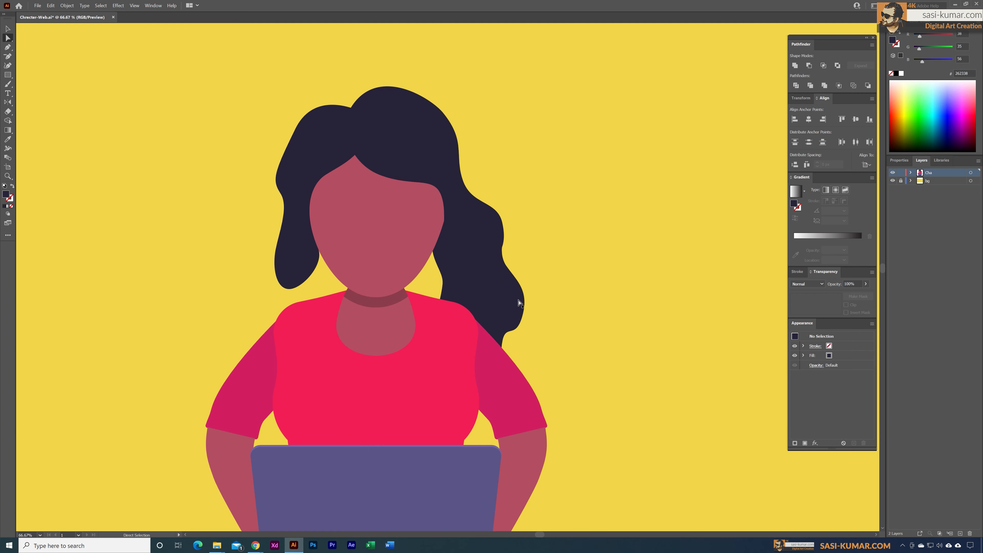
Draw a closed, wavy lower hair lock on the left side, from beside the cheek down over the shoulder
{"action": "key", "text": "p"}
{"action": "left_click", "coordinate": [291, 229]}
{"action": "left_click_drag", "start_coordinate": [267, 276], "coordinate": [270, 305]}
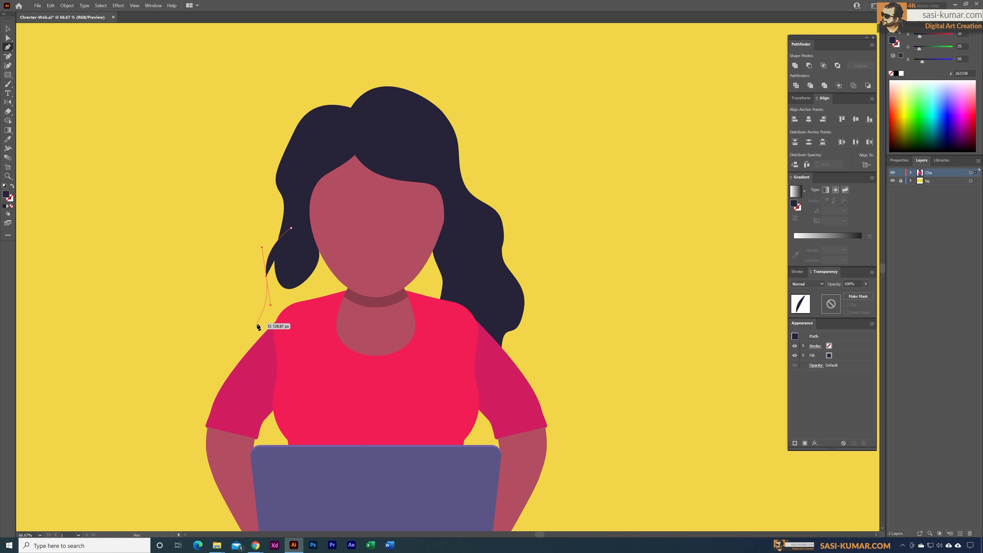
{"action": "left_click_drag", "start_coordinate": [300, 363], "coordinate": [340, 353]}
{"action": "left_click_drag", "start_coordinate": [343, 302], "coordinate": [343, 288]}
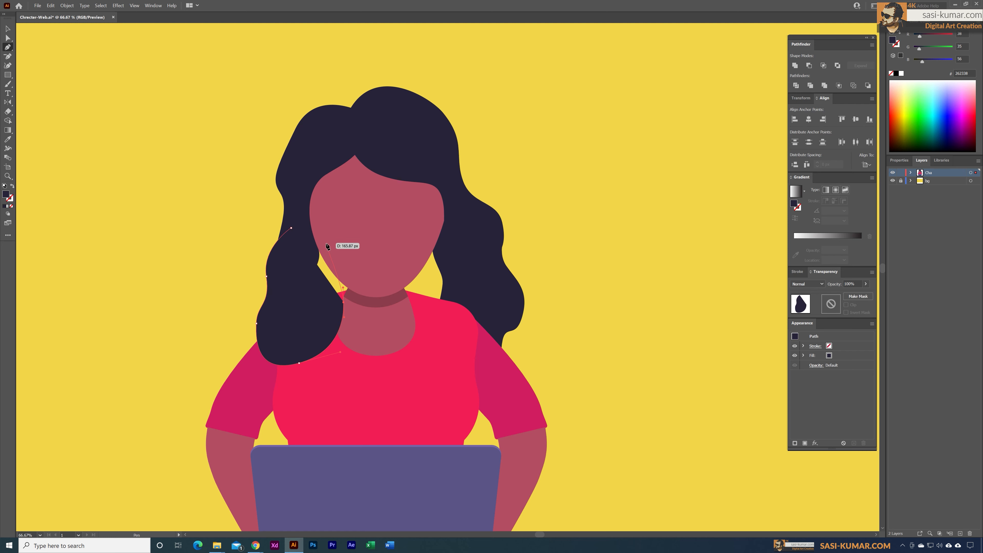
{"action": "left_click_drag", "start_coordinate": [325, 237], "coordinate": [316, 224]}
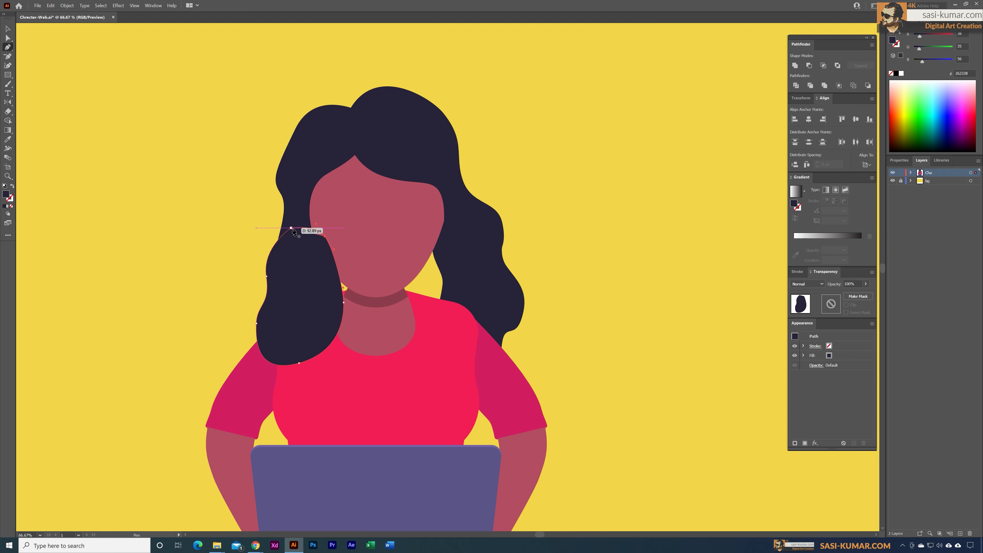
{"action": "left_click", "coordinate": [291, 229]}
{"action": "left_click", "coordinate": [8, 29]}
{"action": "left_click", "coordinate": [108, 62]}
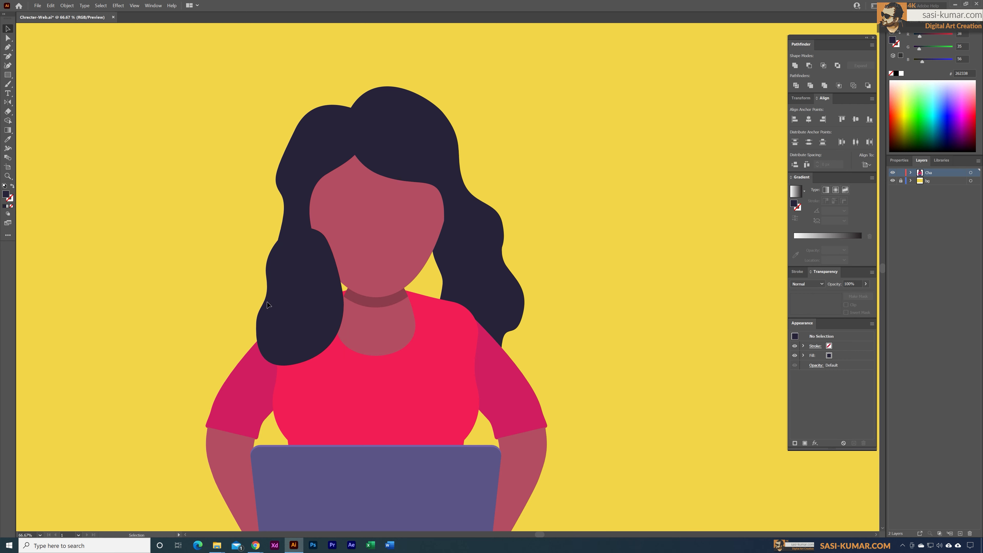
Send the left lower hair lock to the back and move it slightly down
{"action": "left_click", "coordinate": [317, 315]}
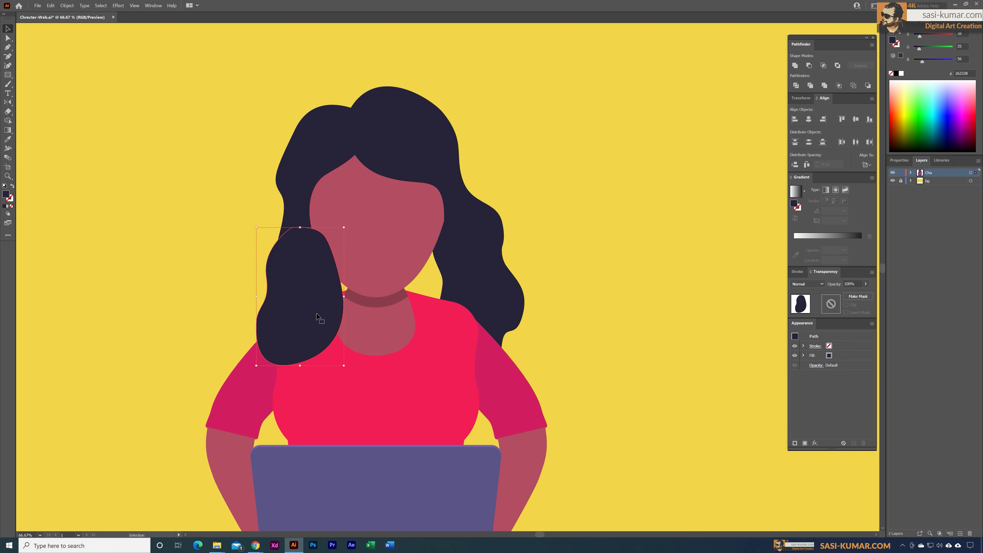
{"action": "right_click", "coordinate": [322, 301]}
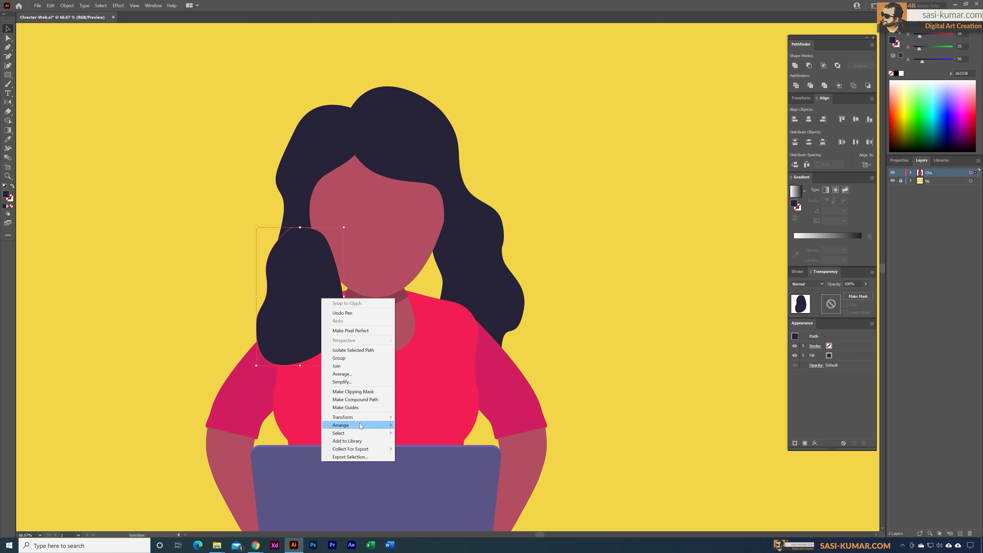
{"action": "mouse_move", "coordinate": [363, 425]}
{"action": "left_click", "coordinate": [425, 451]}
{"action": "left_click", "coordinate": [140, 254]}
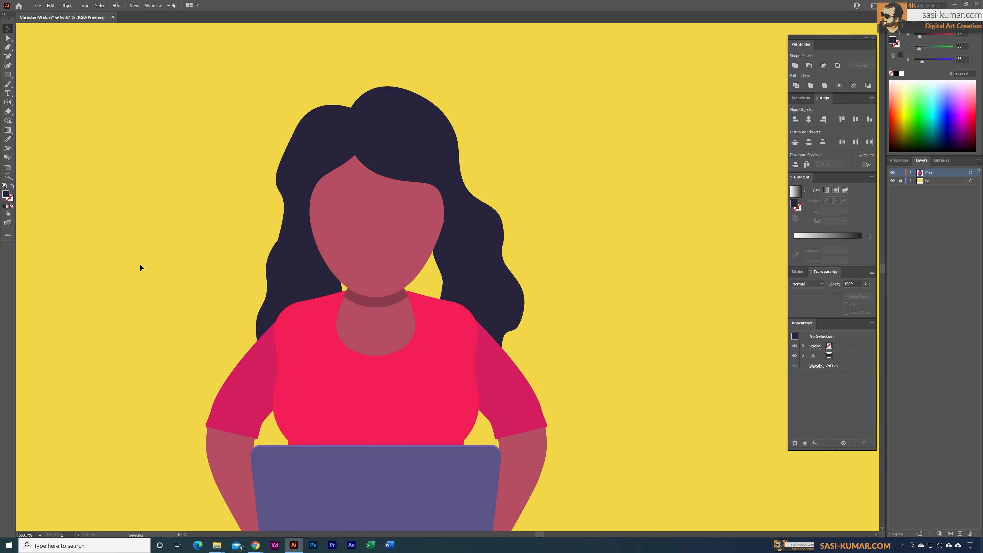
{"action": "left_click", "coordinate": [300, 219]}
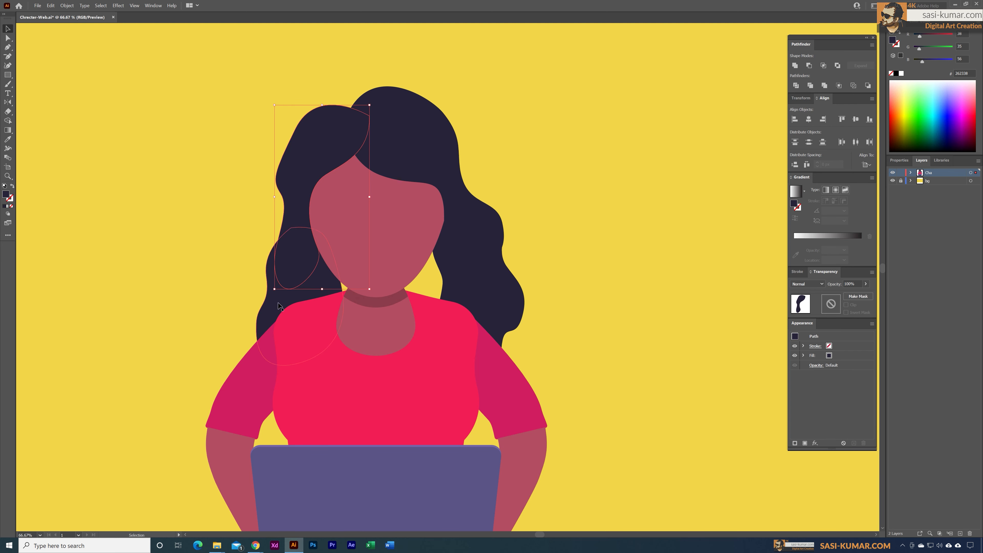
{"action": "left_click_drag", "start_coordinate": [292, 267], "coordinate": [273, 301]}
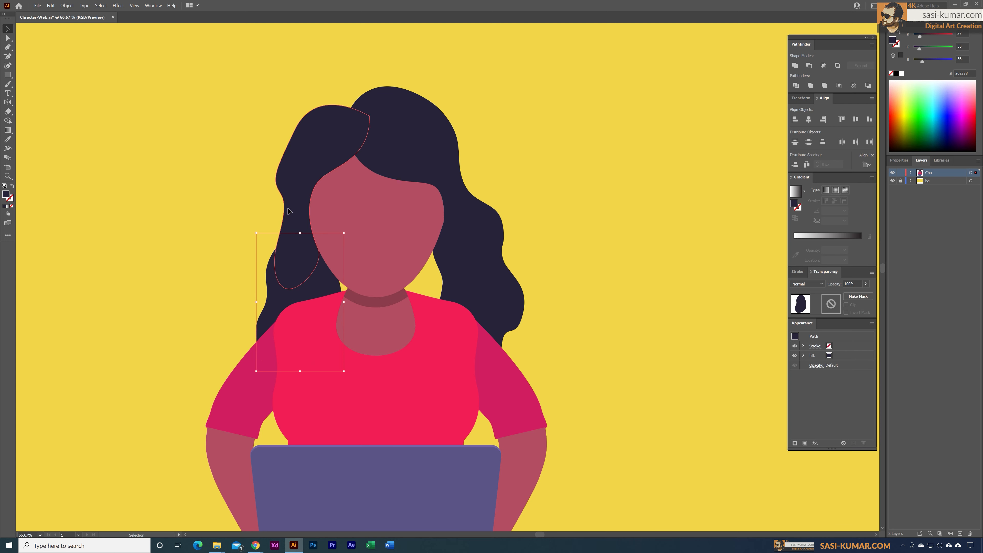
Reshape the outer edge of the left upper hair section so it curves smoothly into the lower lock
{"action": "left_click", "coordinate": [293, 217]}
{"action": "left_click", "coordinate": [12, 39]}
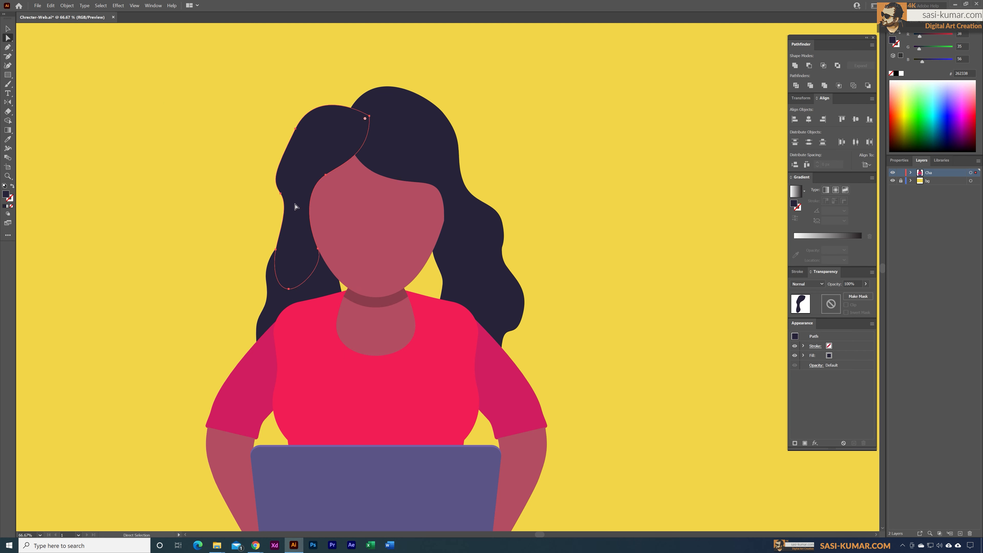
{"action": "left_click", "coordinate": [281, 193]}
{"action": "left_click_drag", "start_coordinate": [289, 207], "coordinate": [295, 211]}
{"action": "left_click_drag", "start_coordinate": [276, 250], "coordinate": [284, 243]}
{"action": "left_click_drag", "start_coordinate": [287, 244], "coordinate": [271, 256]}
{"action": "left_click", "coordinate": [271, 257]}
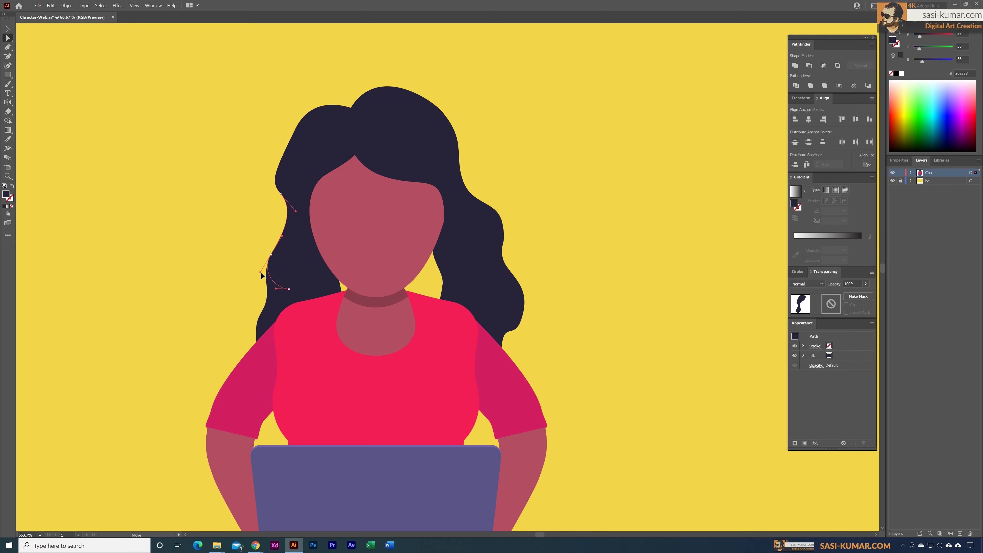
{"action": "left_click", "coordinate": [260, 272]}
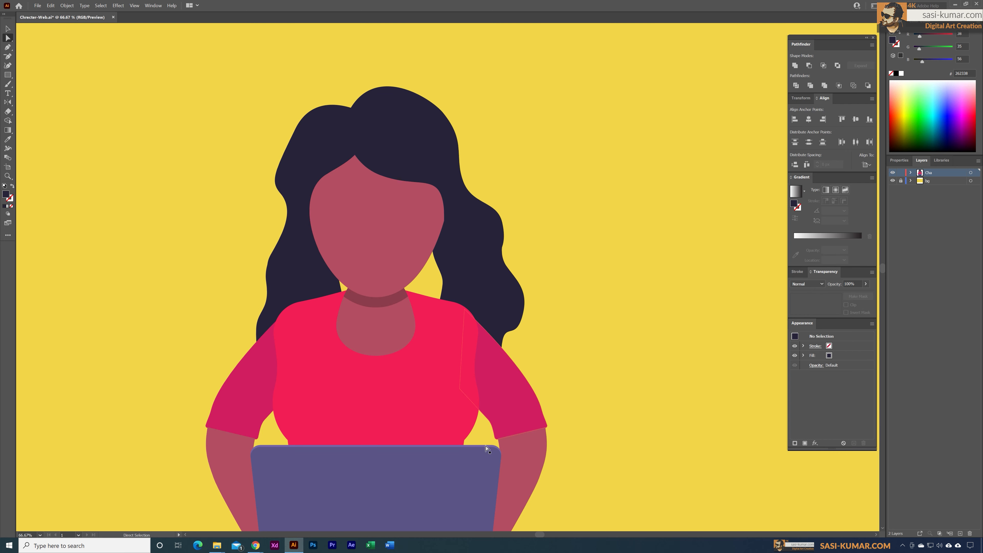
Draw a closed, rounded hair shape over the face and neck that spans the gap between the two lower locks
{"action": "left_click", "coordinate": [7, 47]}
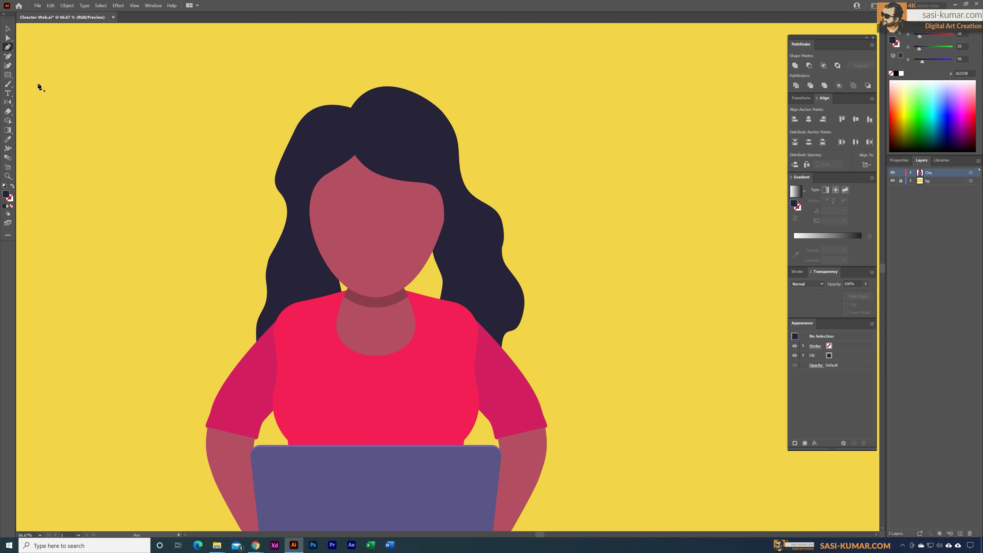
{"action": "left_click", "coordinate": [327, 185]}
{"action": "left_click_drag", "start_coordinate": [330, 325], "coordinate": [332, 329]}
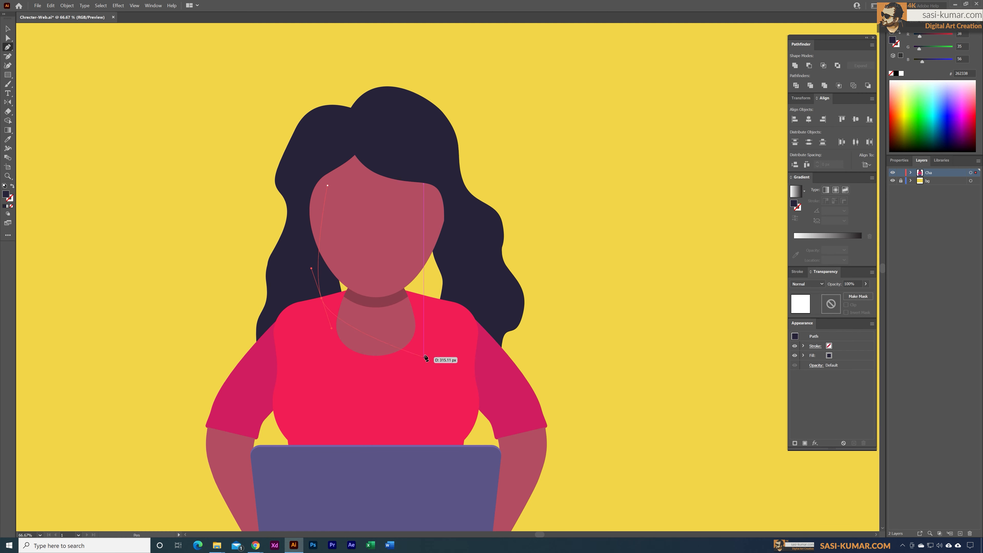
{"action": "left_click_drag", "start_coordinate": [426, 336], "coordinate": [464, 258]}
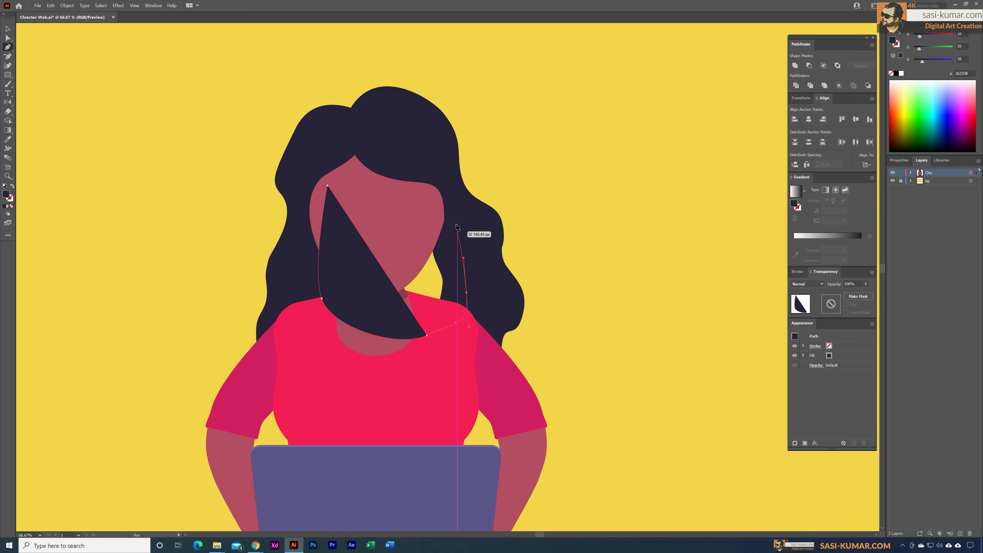
{"action": "left_click_drag", "start_coordinate": [448, 211], "coordinate": [422, 194]}
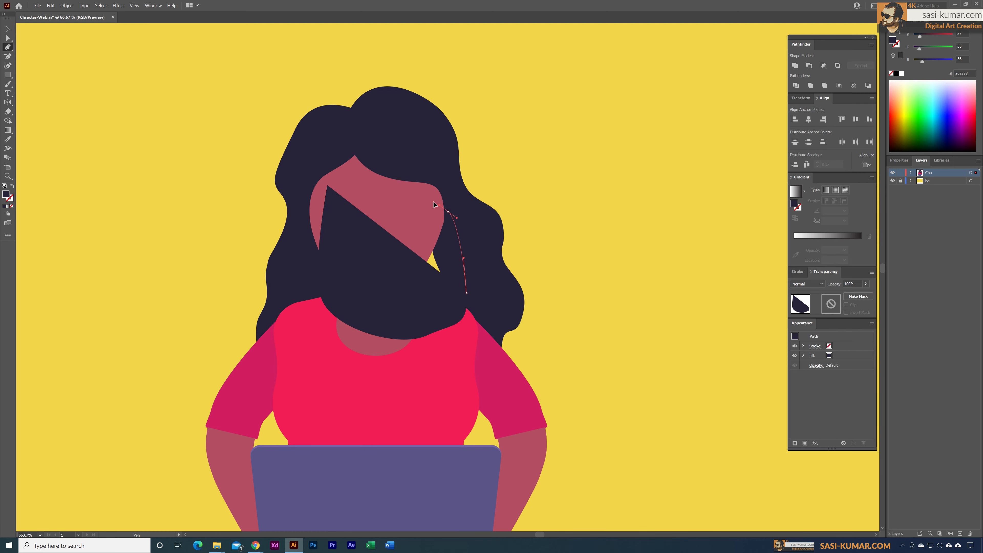
{"action": "left_click", "coordinate": [327, 185]}
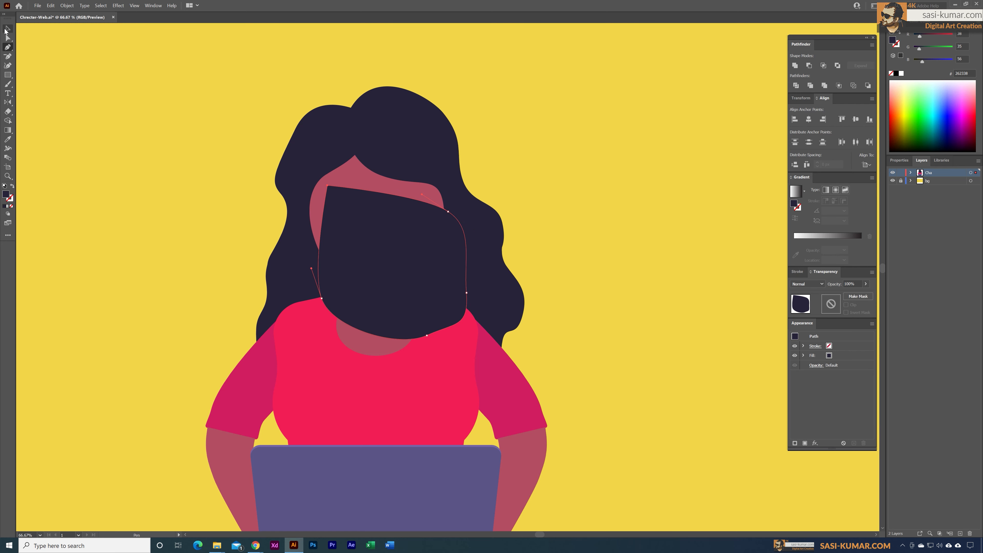
Shift the new inner hair shape slightly left and darken its fill to 161521
{"action": "left_click", "coordinate": [7, 28]}
{"action": "left_click", "coordinate": [436, 284]}
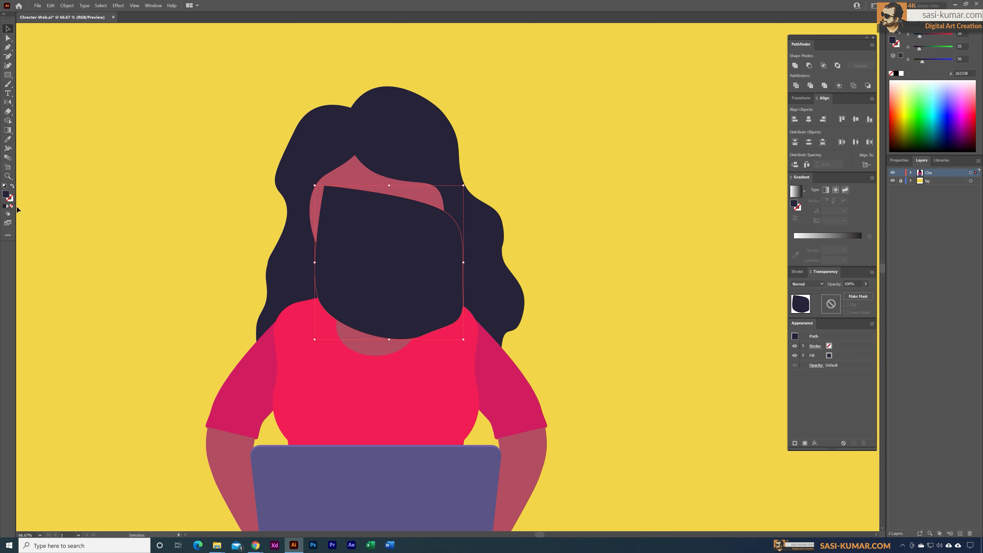
{"action": "double_click", "coordinate": [6, 194]}
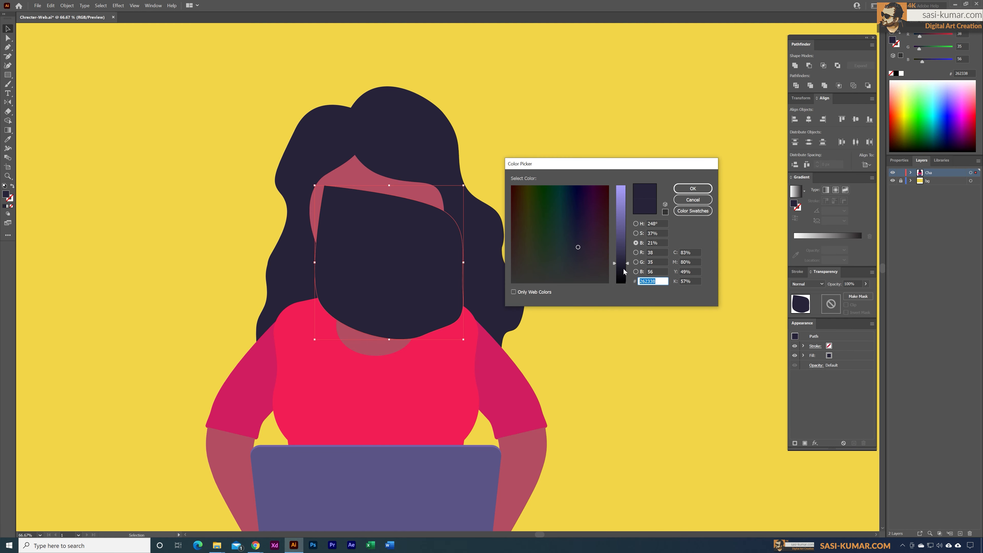
{"action": "left_click", "coordinate": [622, 268]}
{"action": "key", "text": "Return"}
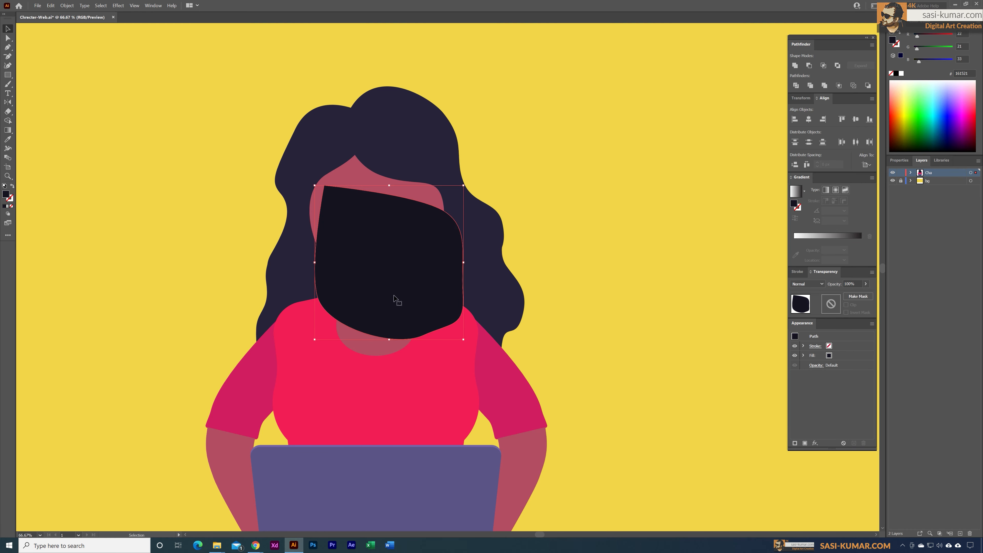
Send the dark inner hair shape and the two lower hair locks behind the rest of the character
{"action": "left_click", "coordinate": [494, 284], "text": "shift"}
{"action": "left_click", "coordinate": [522, 304]}
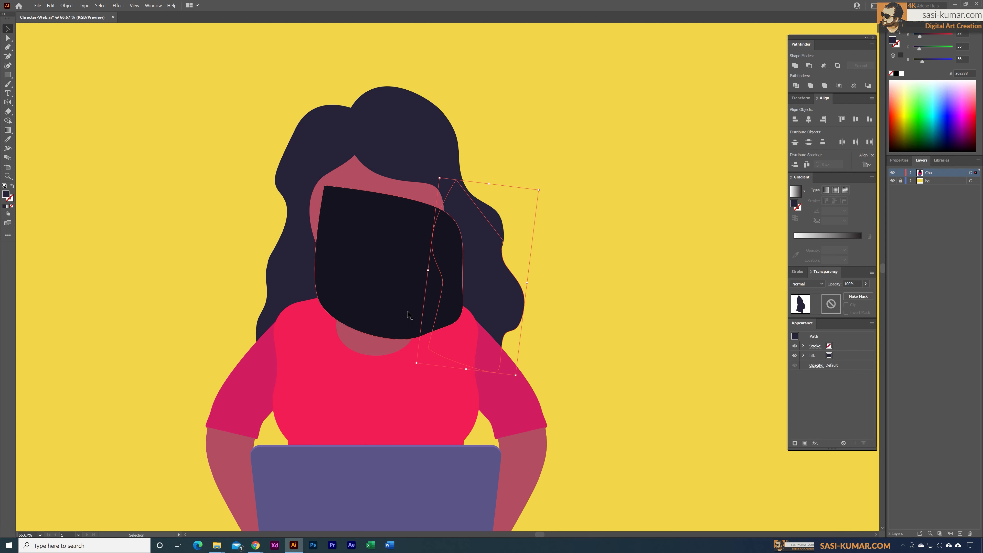
{"action": "left_click", "coordinate": [384, 273], "text": "shift"}
{"action": "left_click", "coordinate": [276, 299], "text": "shift"}
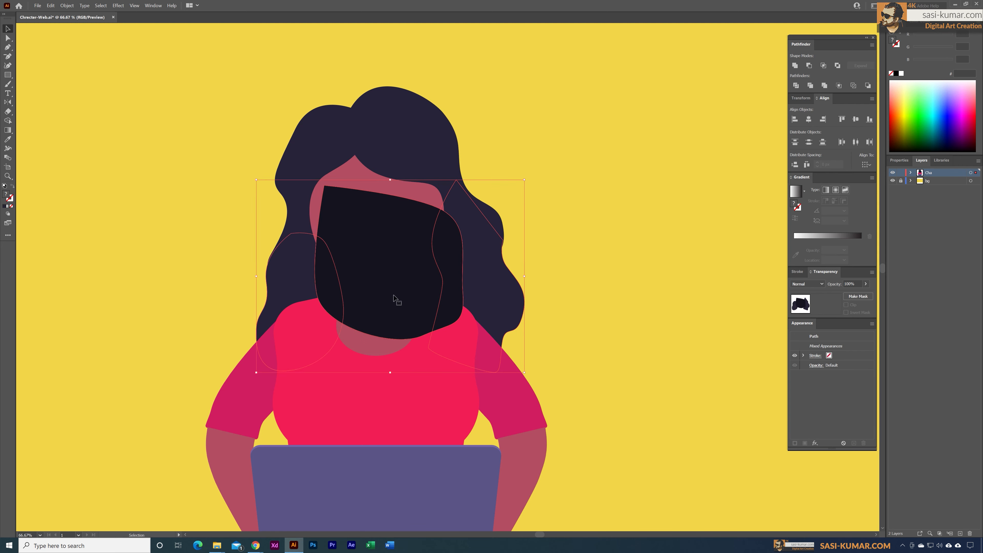
{"action": "right_click", "coordinate": [401, 293]}
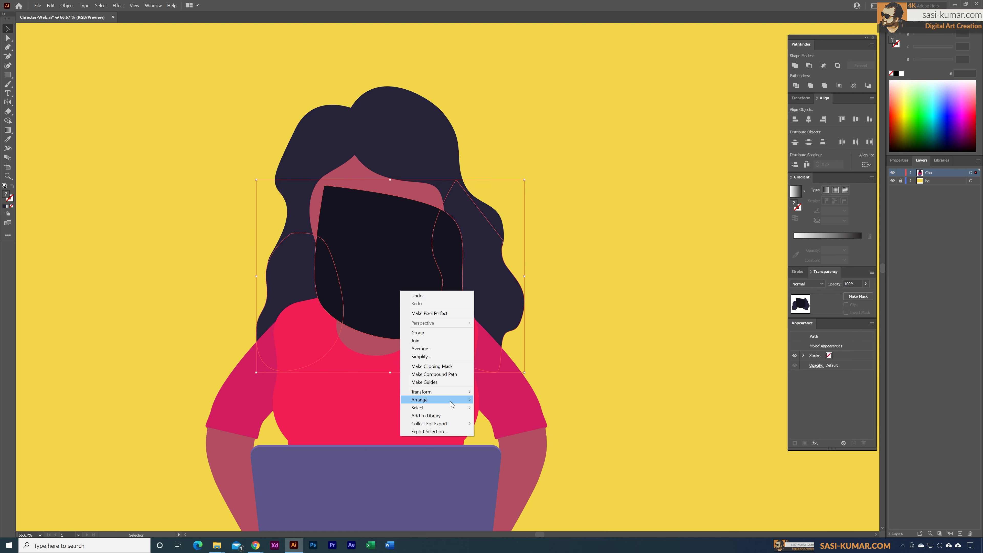
{"action": "mouse_move", "coordinate": [446, 399]}
{"action": "left_click", "coordinate": [499, 424]}
{"action": "left_click", "coordinate": [593, 349]}
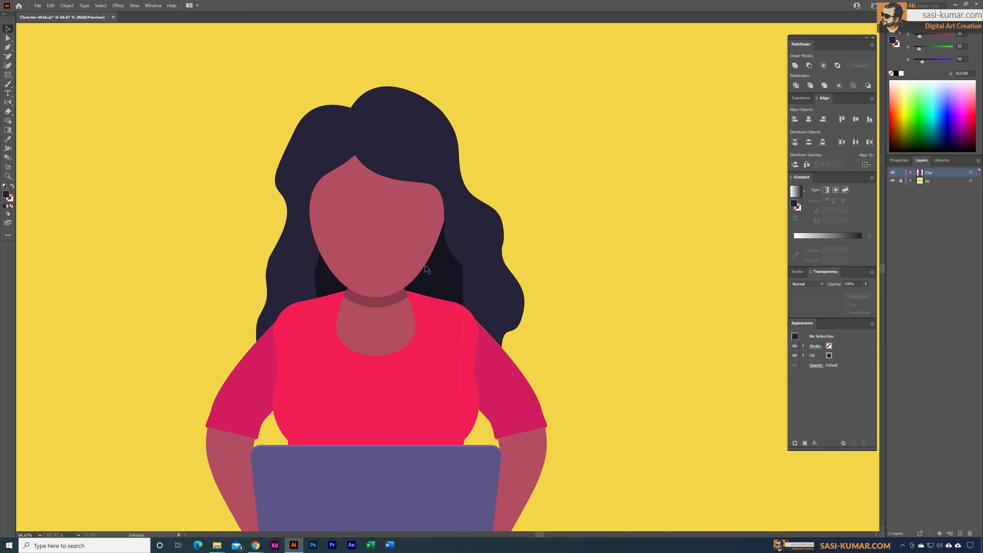
Widen the inner hair shape by moving its lower side points outward, and shift it slightly left
{"action": "left_click", "coordinate": [454, 248]}
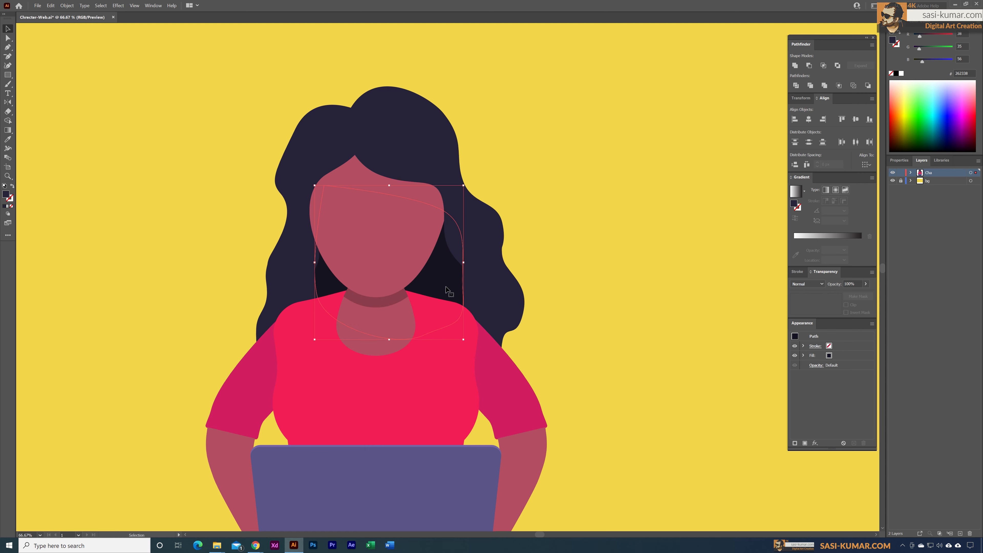
{"action": "left_click", "coordinate": [8, 37]}
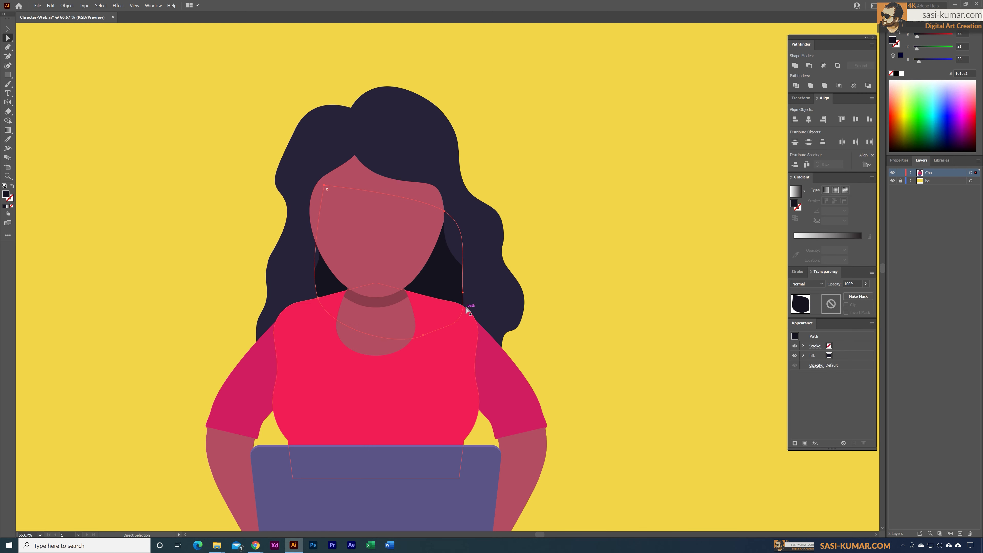
{"action": "mouse_move", "coordinate": [463, 295]}
{"action": "left_mouse_down"}
{"action": "mouse_move", "coordinate": [476, 311]}
{"action": "mouse_move", "coordinate": [471, 302]}
{"action": "left_mouse_up"}
{"action": "left_click_drag", "start_coordinate": [315, 299], "coordinate": [309, 310]}
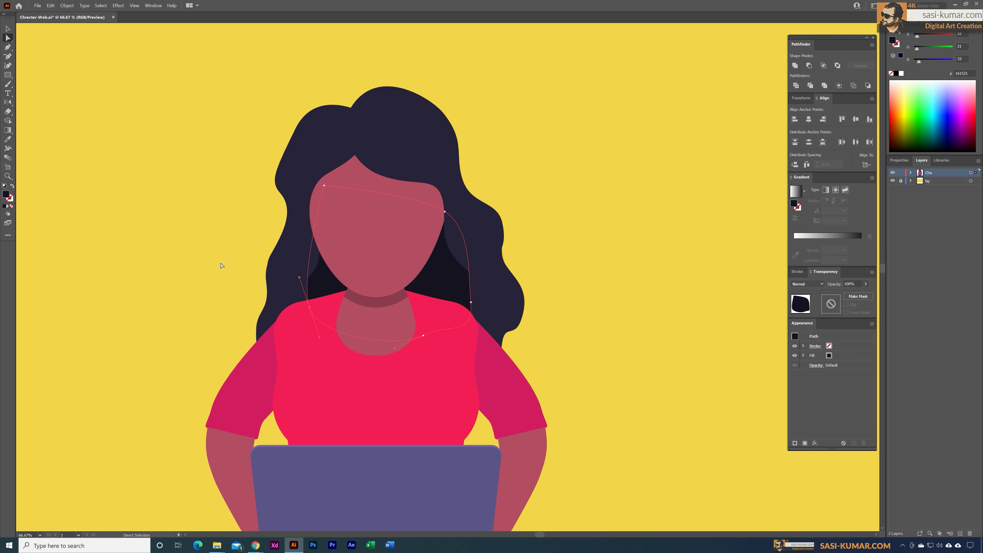
{"action": "left_click", "coordinate": [480, 268]}
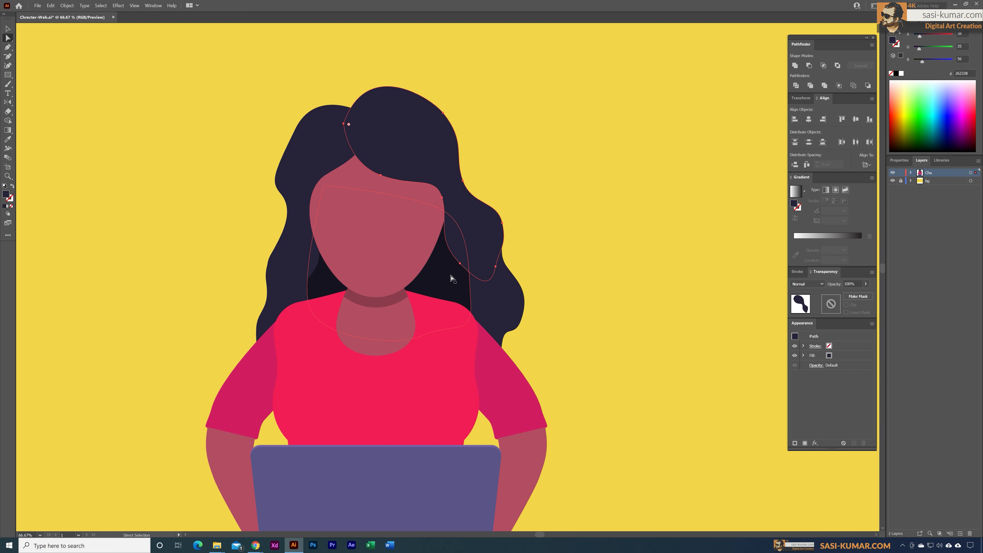
{"action": "left_click_drag", "start_coordinate": [460, 264], "coordinate": [453, 285]}
{"action": "left_click", "coordinate": [611, 404]}
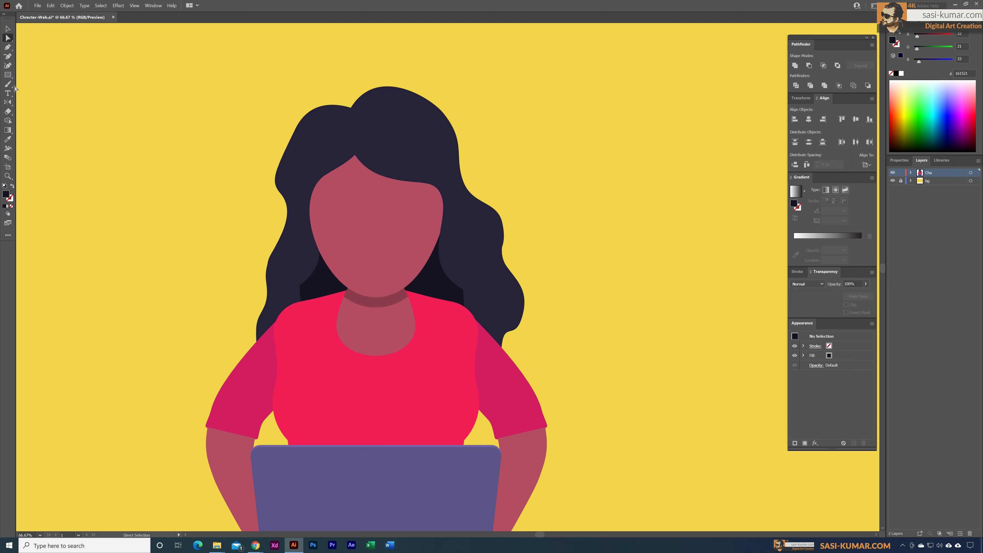
Draw a closed shadow shape across the forehead, following just below the hairline and closing behind the fringe
{"action": "left_click", "coordinate": [7, 47]}
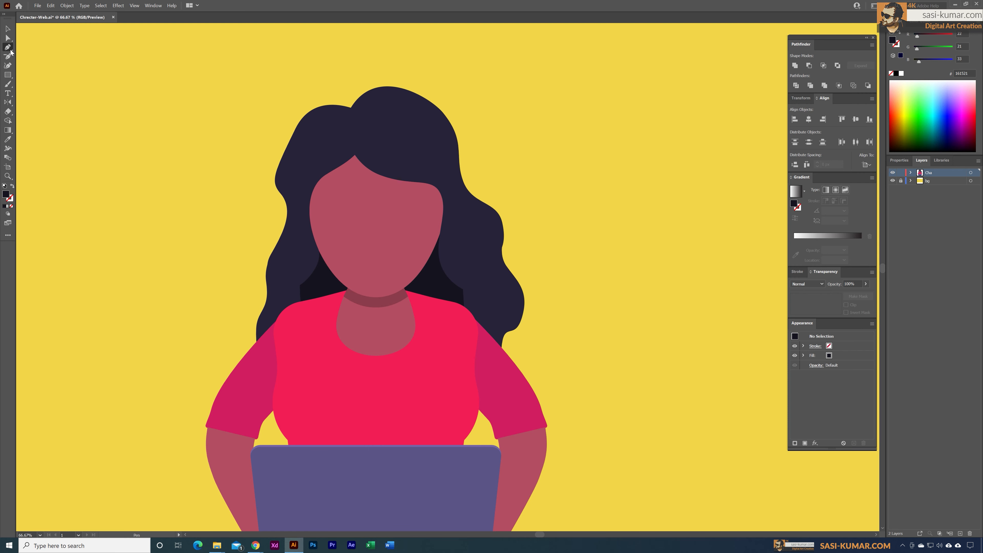
{"action": "left_click", "coordinate": [310, 210]}
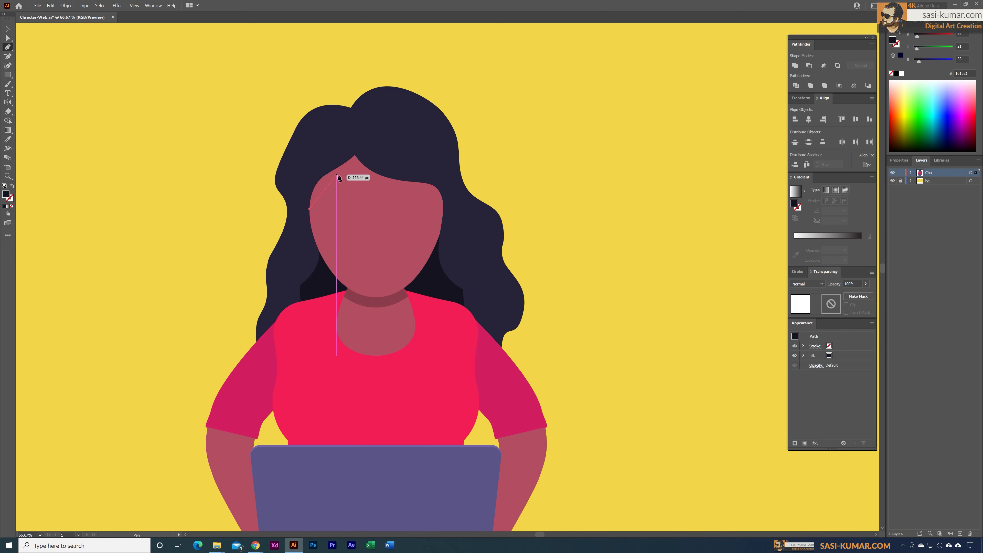
{"action": "left_click_drag", "start_coordinate": [328, 179], "coordinate": [332, 178]}
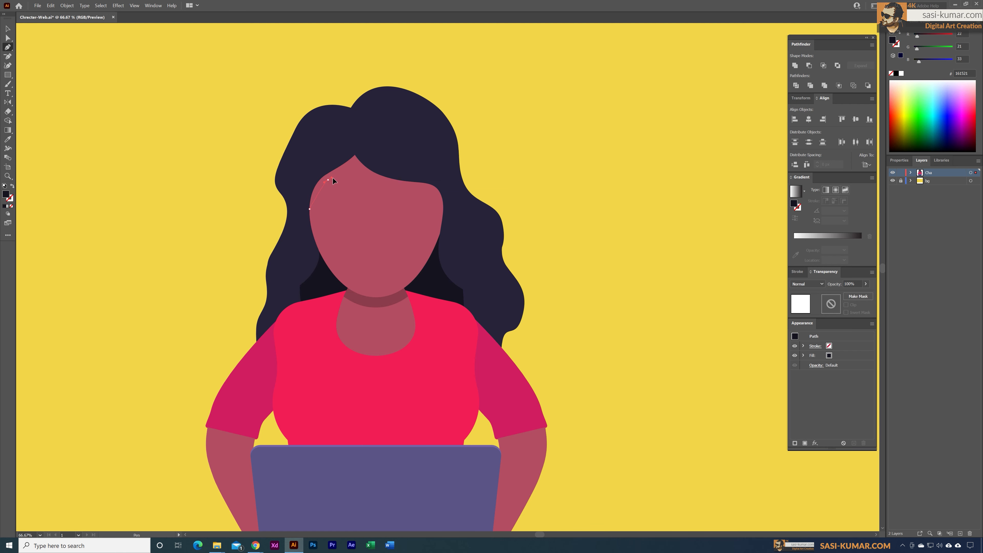
{"action": "left_click", "coordinate": [352, 162]}
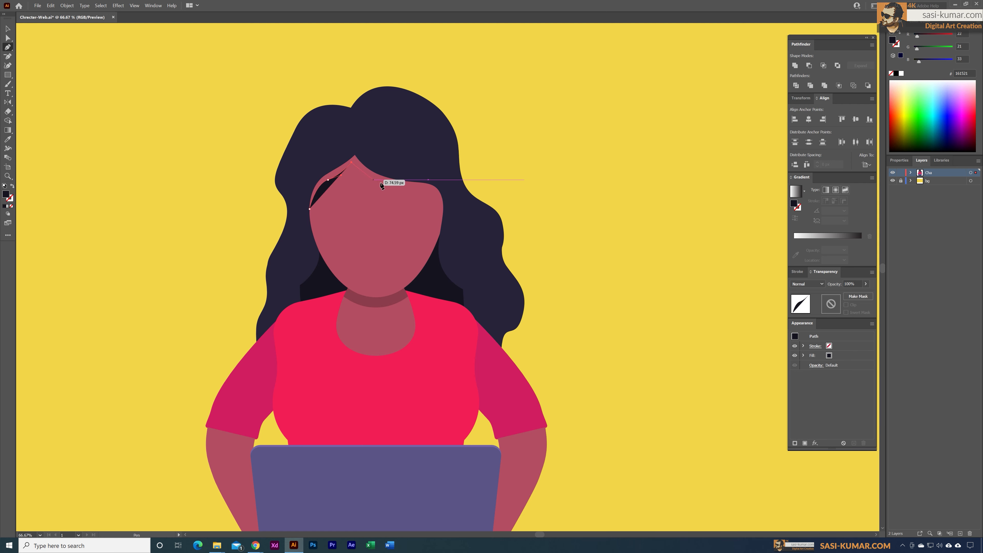
{"action": "left_click_drag", "start_coordinate": [409, 186], "coordinate": [444, 188]}
{"action": "left_click", "coordinate": [447, 186]}
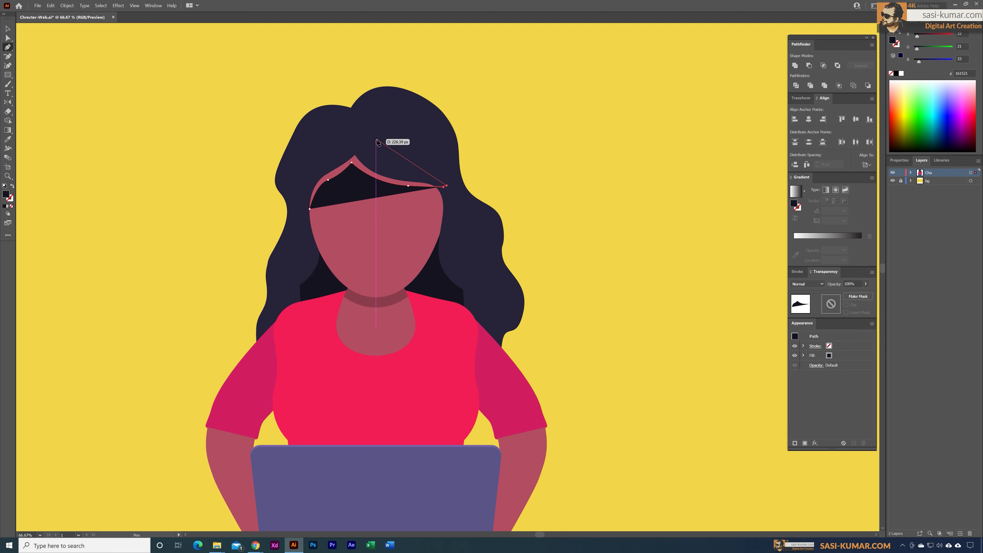
{"action": "left_click_drag", "start_coordinate": [367, 136], "coordinate": [338, 133]}
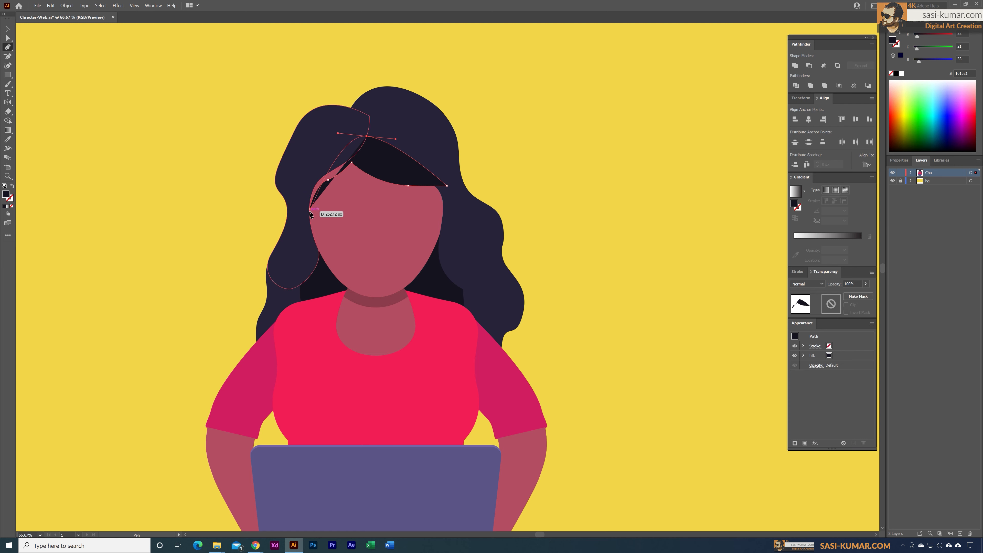
{"action": "left_click_drag", "start_coordinate": [300, 193], "coordinate": [302, 208]}
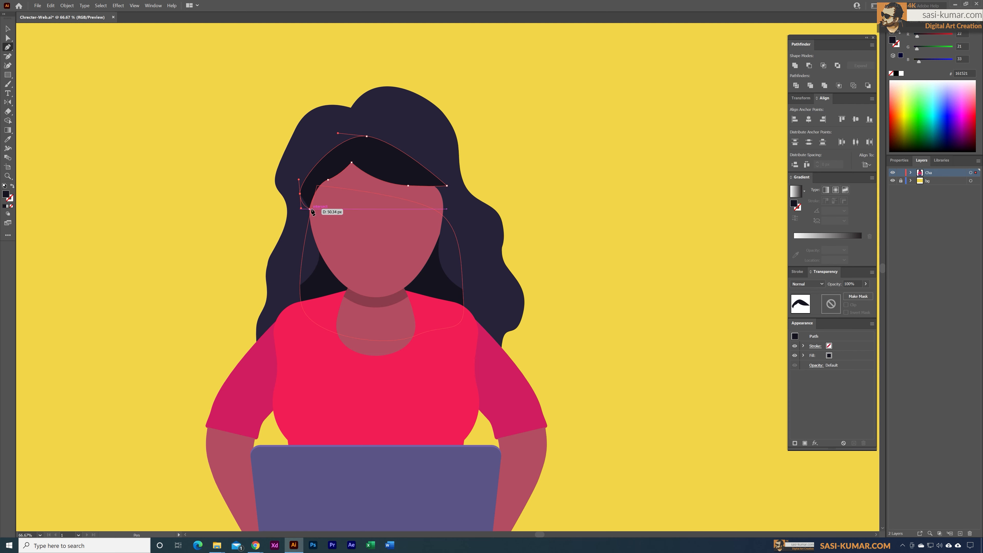
{"action": "left_click", "coordinate": [311, 210]}
Fill the forehead shadow shape with the darker skin colour sampled from the neck shadow
{"action": "key", "text": "i"}
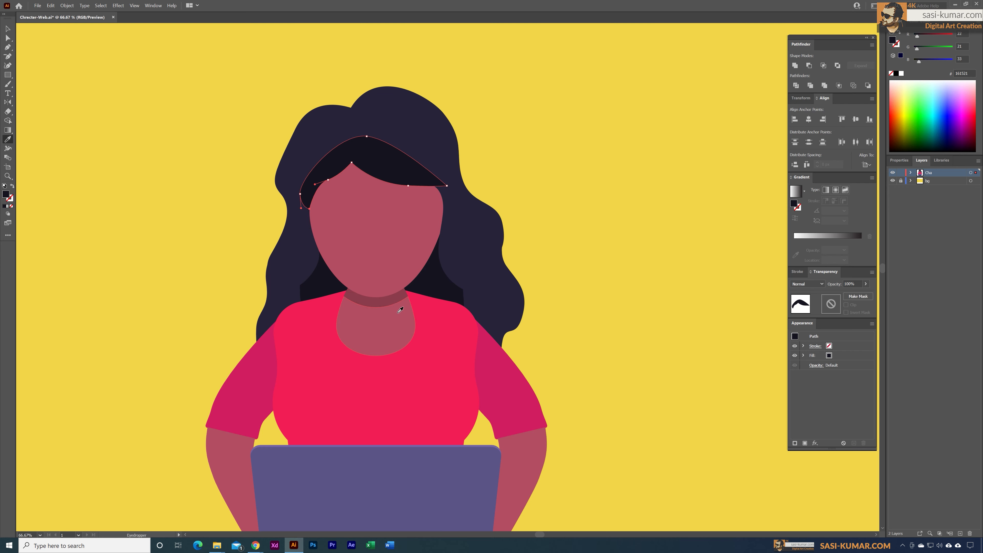
{"action": "left_click", "coordinate": [398, 302]}
{"action": "left_click", "coordinate": [8, 29]}
{"action": "left_click", "coordinate": [174, 87]}
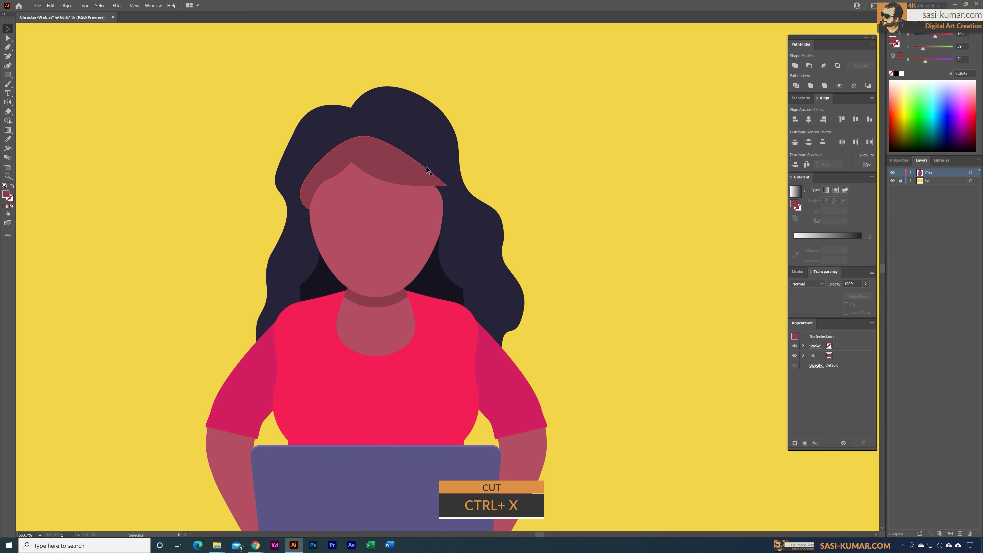
Cut the forehead shadow and paste it in place with the face shape in isolation mode, so it sits beneath the hair
{"action": "left_click", "coordinate": [388, 155]}
{"action": "key", "text": "ctrl+x"}
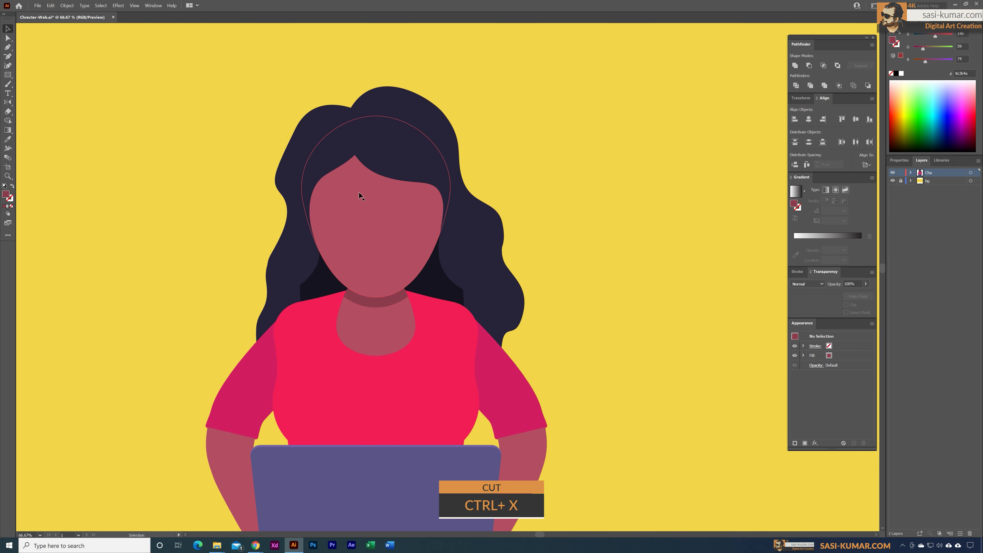
{"action": "double_click", "coordinate": [392, 234]}
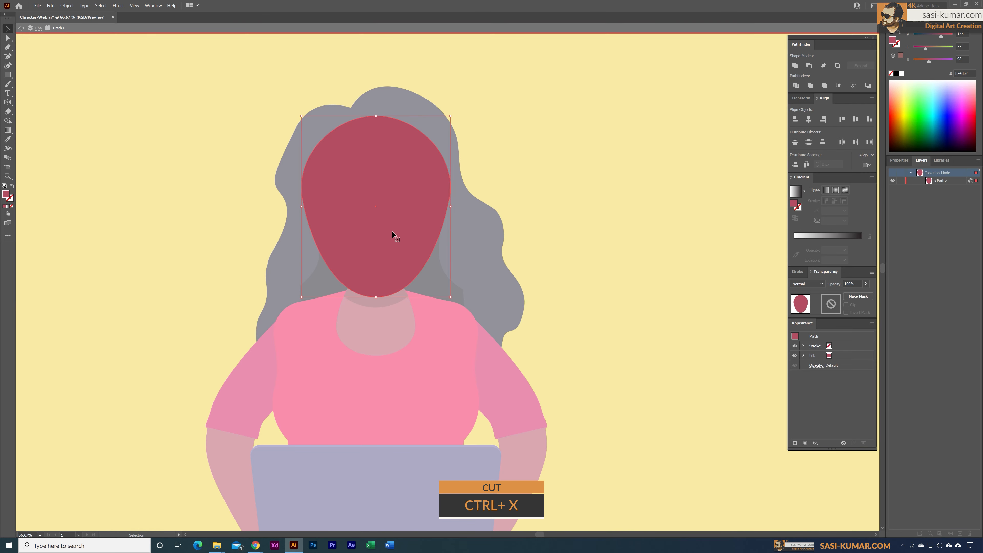
{"action": "key", "text": "ctrl+shift+v"}
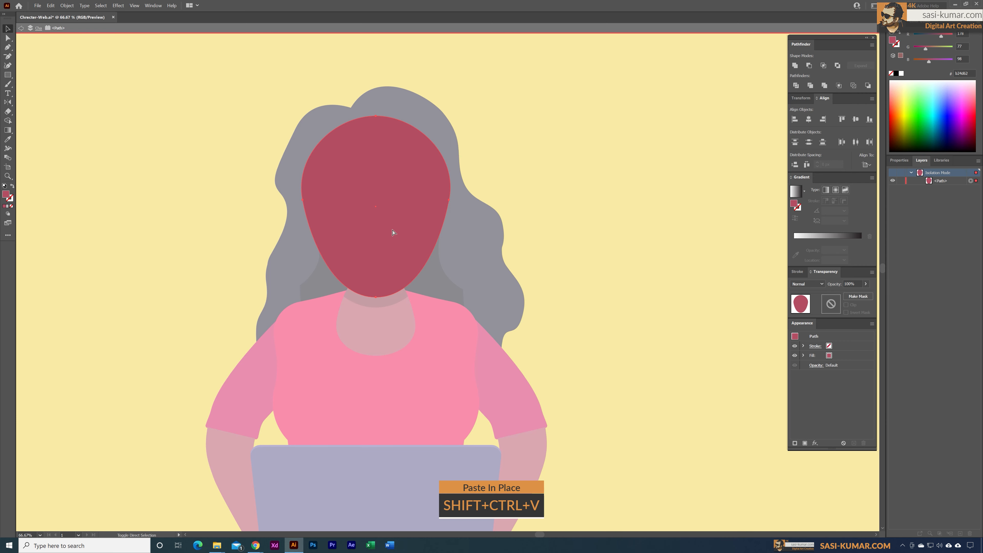
{"action": "key", "text": "ctrl+shift+v"}
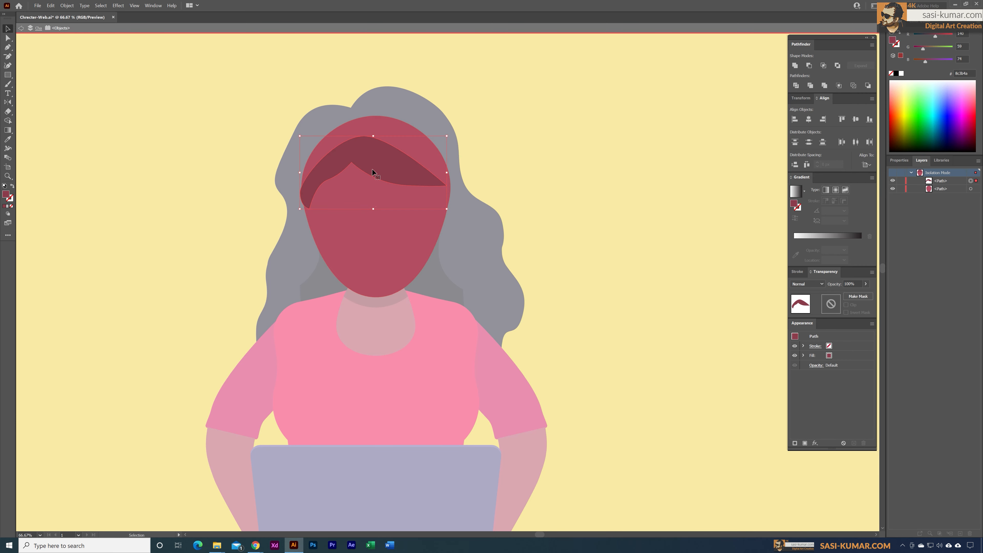
{"action": "double_click", "coordinate": [531, 181]}
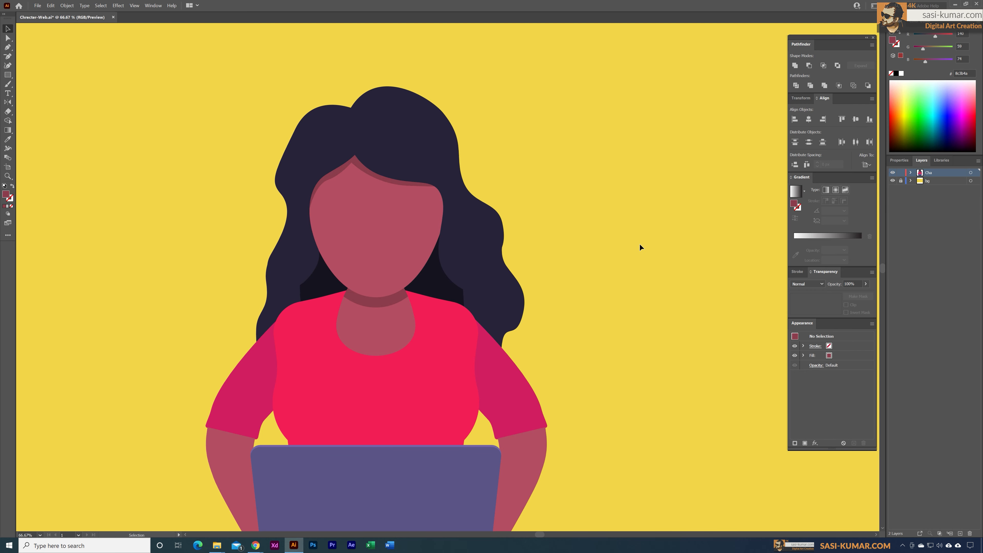
Scale the whole character down proportionally and nudge it slightly up on the artboard
{"action": "key", "text": "ctrl+minus"}
{"action": "key", "text": "ctrl+minus"}
{"action": "key", "text": "ctrl+minus"}
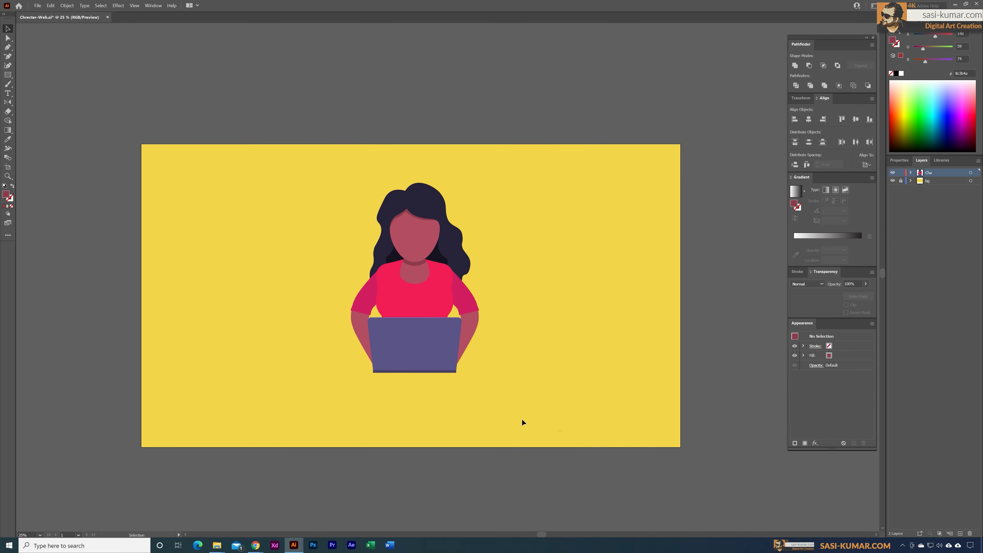
{"action": "left_click_drag", "start_coordinate": [550, 429], "coordinate": [362, 252]}
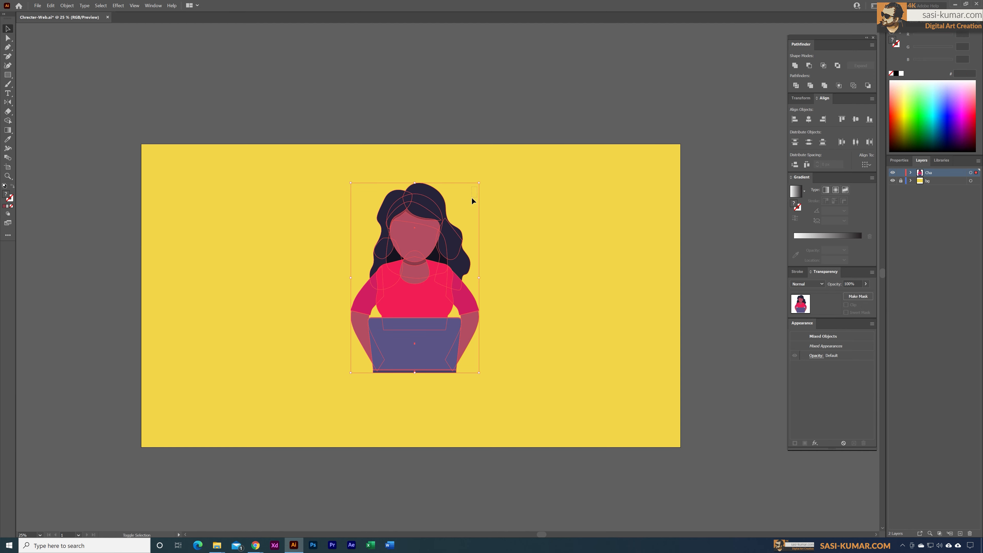
{"action": "left_click_drag", "start_coordinate": [482, 187], "coordinate": [457, 224]}
{"action": "left_click_drag", "start_coordinate": [403, 286], "coordinate": [414, 267]}
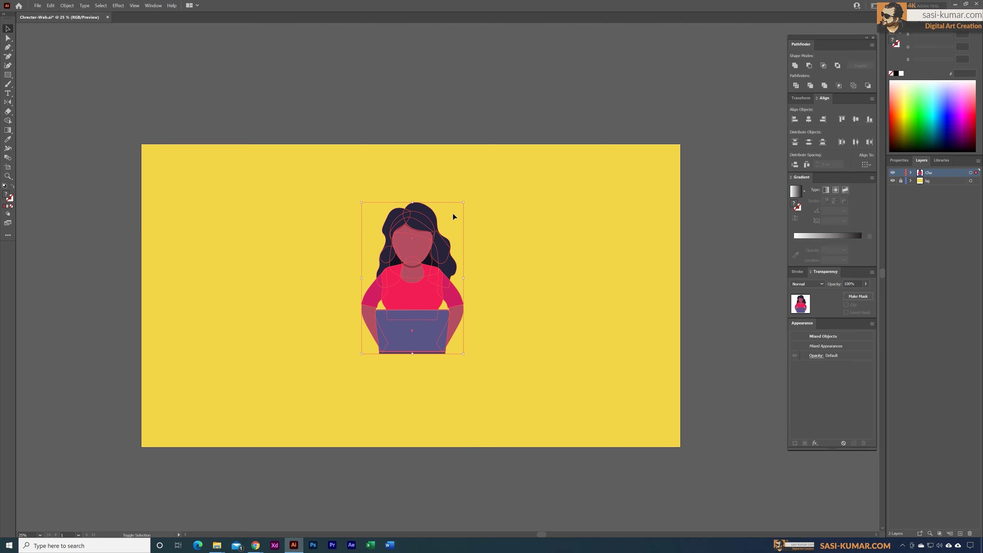
{"action": "left_click_drag", "start_coordinate": [468, 207], "coordinate": [462, 216]}
{"action": "left_click_drag", "start_coordinate": [414, 251], "coordinate": [414, 242]}
{"action": "left_click", "coordinate": [529, 255]}
{"action": "scroll", "coordinate": [529, 255], "scroll_direction": "right", "scroll_amount": 1}
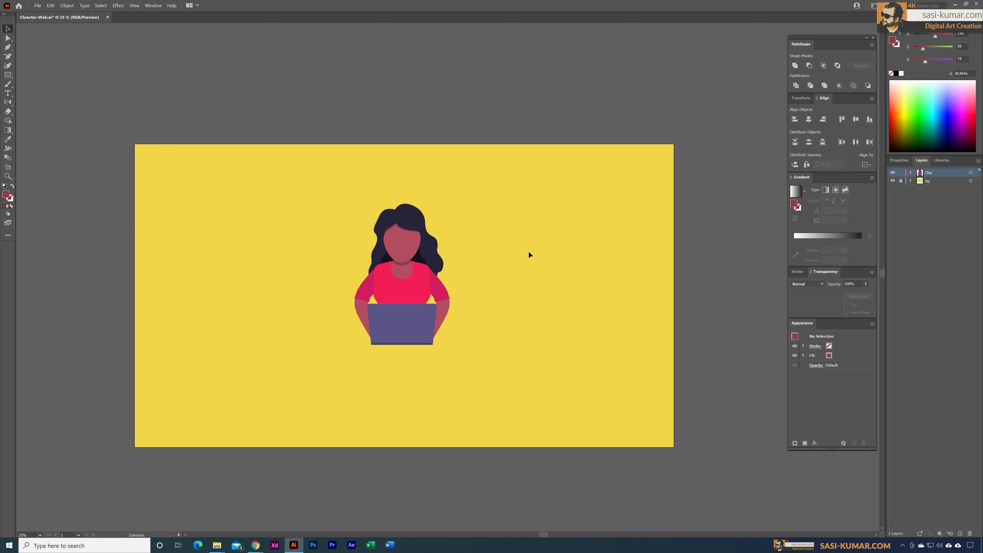
Draw a tall, narrow rectangle in the empty area to the right of the character
{"action": "key", "text": "ctrl+plus"}
{"action": "key", "text": "ctrl+plus"}
{"action": "left_click_drag", "start_coordinate": [543, 302], "coordinate": [450, 262]}
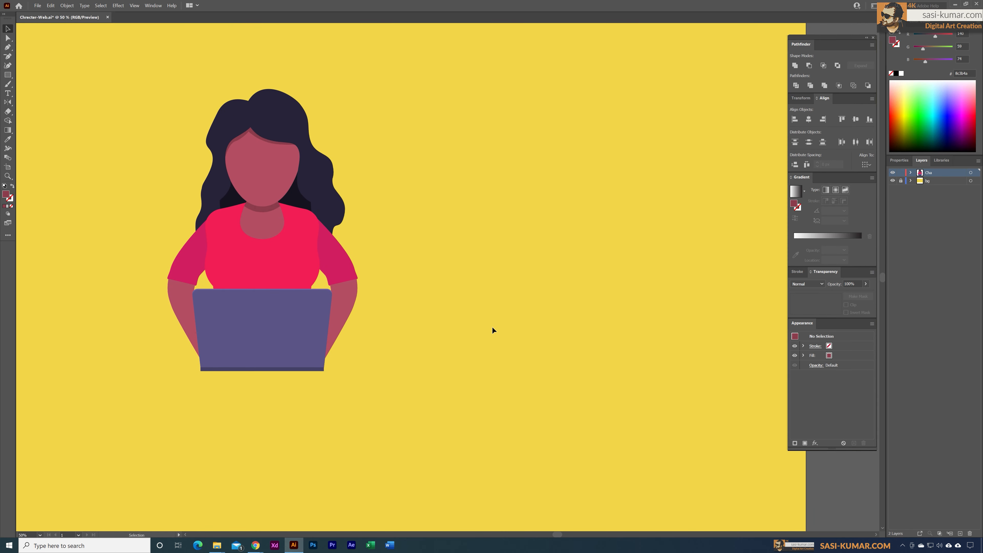
{"action": "left_click", "coordinate": [11, 76]}
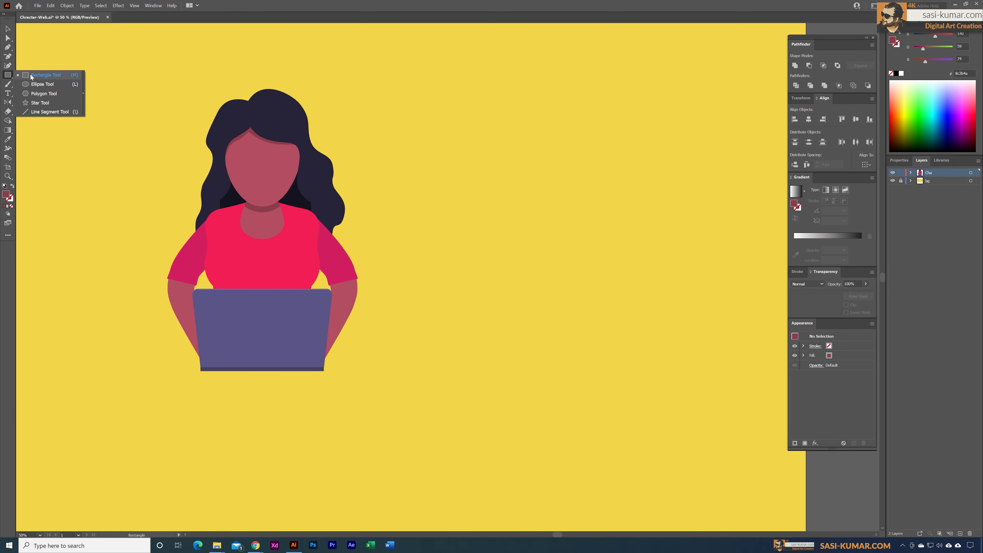
{"action": "left_click", "coordinate": [31, 77]}
{"action": "mouse_move", "coordinate": [496, 201]}
{"action": "left_mouse_down"}
{"action": "mouse_move", "coordinate": [532, 289]}
{"action": "mouse_move", "coordinate": [541, 345]}
{"action": "left_mouse_up"}
Fully round the top two corners of the tall rectangle into a semicircular end
{"action": "left_click", "coordinate": [8, 39]}
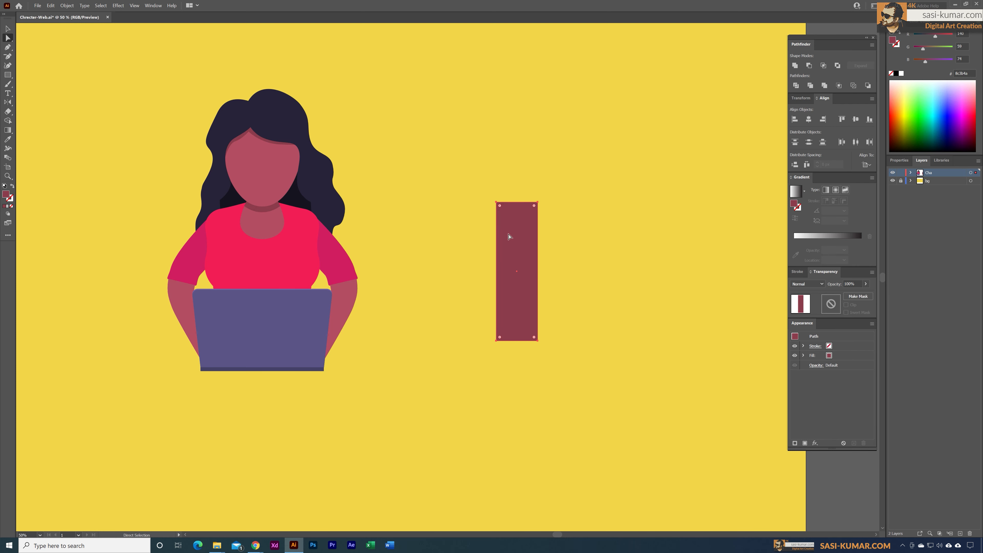
{"action": "left_click", "coordinate": [509, 217]}
{"action": "left_click_drag", "start_coordinate": [534, 207], "coordinate": [524, 233]}
{"action": "left_click", "coordinate": [547, 184]}
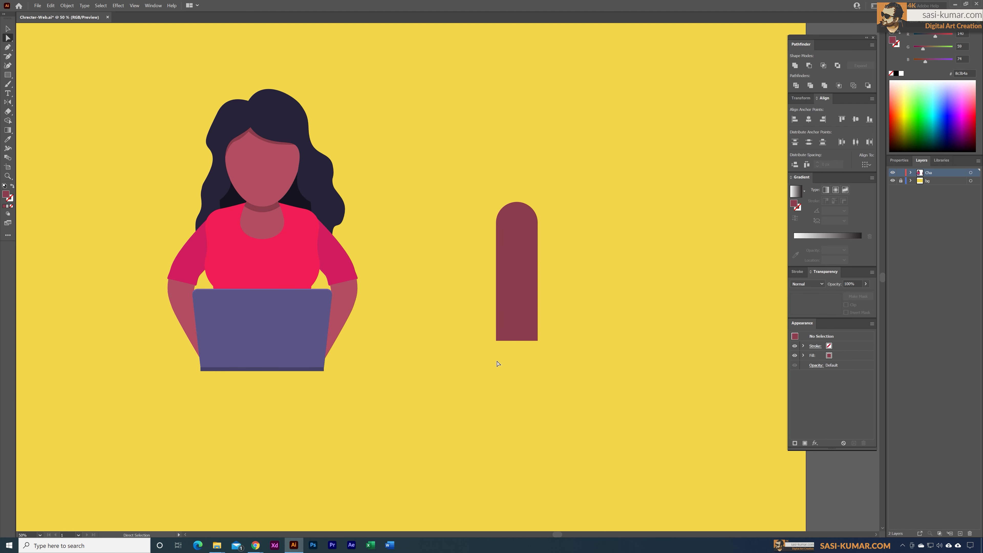
Nudge the bottom-left corner point of the round-topped shape inward to taper its left side
{"action": "left_click_drag", "start_coordinate": [508, 333], "coordinate": [504, 370]}
{"action": "key", "text": "Right"}
{"action": "key", "text": "Right"}
{"action": "key", "text": "Right"}
{"action": "key", "text": "Right"}
{"action": "key", "text": "Right"}
{"action": "key", "text": "Right"}
{"action": "key", "text": "Right"}
{"action": "key", "text": "Right"}
{"action": "key", "text": "Right"}
{"action": "key", "text": "Right"}
{"action": "key", "text": "Right"}
{"action": "key", "text": "Right"}
{"action": "key", "text": "Right"}
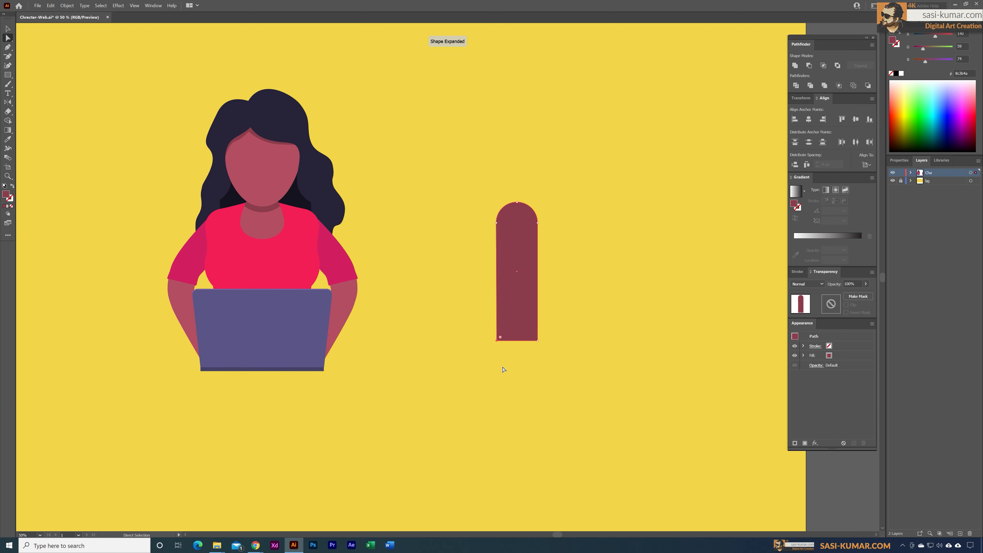
{"action": "key", "text": "Right"}
{"action": "key", "text": "Right"}
{"action": "key", "text": "Right"}
{"action": "key", "text": "Right"}
{"action": "key", "text": "Right"}
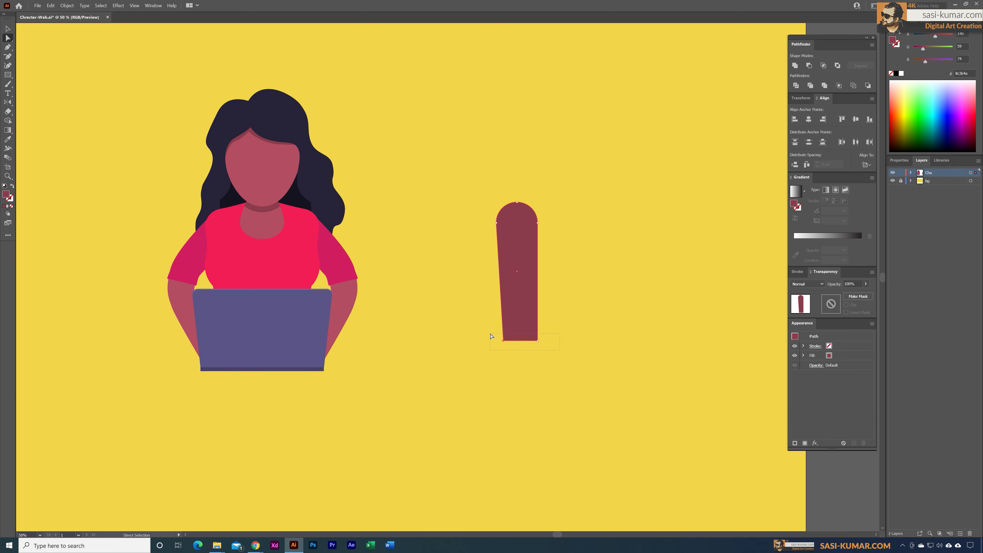
Lengthen the tapered shape by nudging its two bottom corner points downward
{"action": "key", "text": "Down"}
{"action": "key", "text": "Down"}
{"action": "key", "text": "Down"}
{"action": "key", "text": "Down"}
{"action": "key", "text": "Down"}
{"action": "key", "text": "Down"}
{"action": "key", "text": "Down"}
{"action": "key", "text": "Down"}
{"action": "key", "text": "Down"}
{"action": "key", "text": "Down"}
{"action": "key", "text": "Down"}
{"action": "key", "text": "Down"}
{"action": "key", "text": "Down"}
{"action": "key", "text": "Down"}
{"action": "key", "text": "Down"}
{"action": "key", "text": "Down"}
{"action": "key", "text": "Down"}
{"action": "key", "text": "Down"}
{"action": "key", "text": "Down"}
{"action": "key", "text": "Down"}
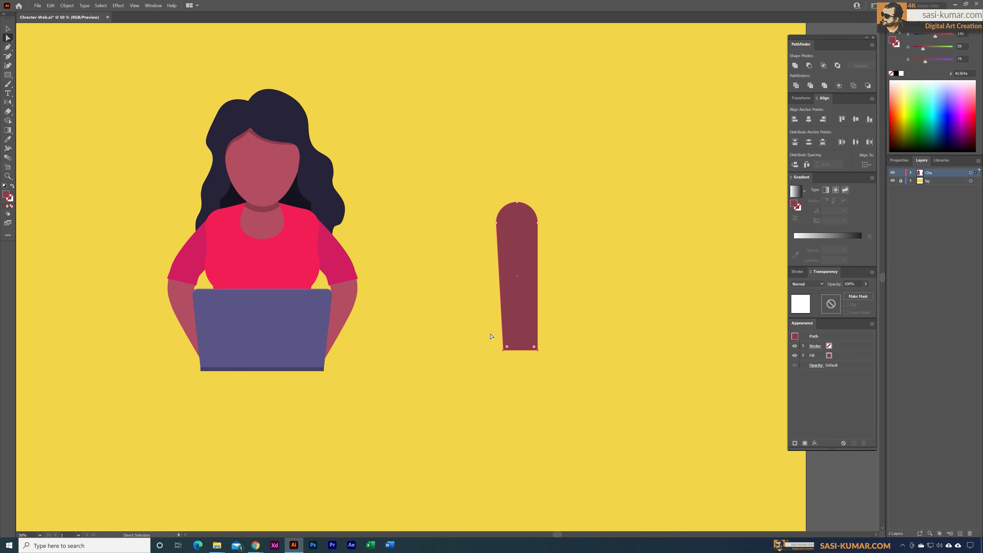
{"action": "key", "text": "Down"}
{"action": "key", "text": "Down"}
{"action": "key", "text": "Down"}
{"action": "key", "text": "Down"}
{"action": "key", "text": "Down"}
{"action": "key", "text": "Down"}
{"action": "key", "text": "Down"}
{"action": "key", "text": "Down"}
{"action": "key", "text": "Down"}
{"action": "key", "text": "Down"}
{"action": "key", "text": "Down"}
{"action": "key", "text": "Down"}
{"action": "key", "text": "Down"}
{"action": "key", "text": "Down"}
{"action": "key", "text": "Down"}
{"action": "key", "text": "Down"}
Add an anchor point on the tapered shape's left edge, below its middle, and nudge it slightly inward
{"action": "left_click", "coordinate": [8, 47]}
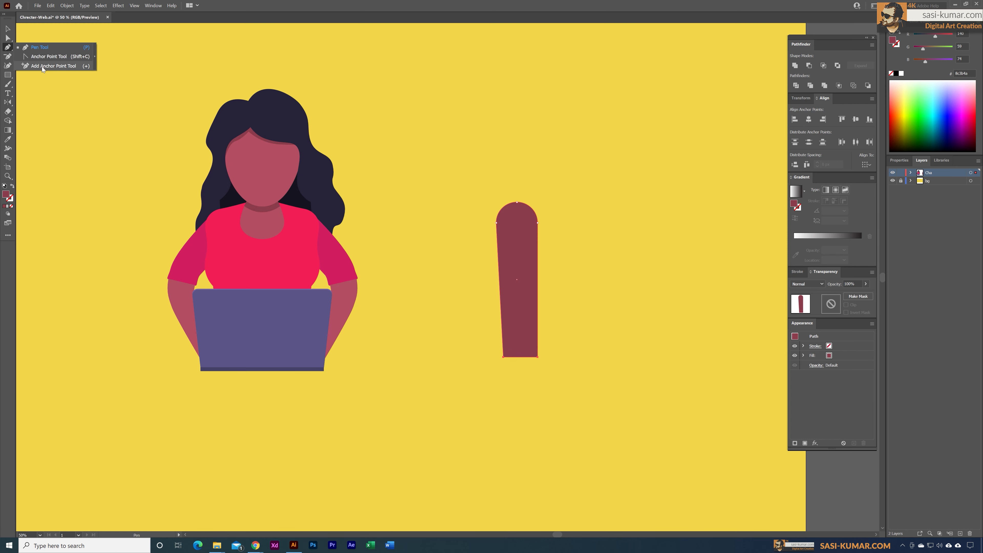
{"action": "left_click", "coordinate": [42, 66]}
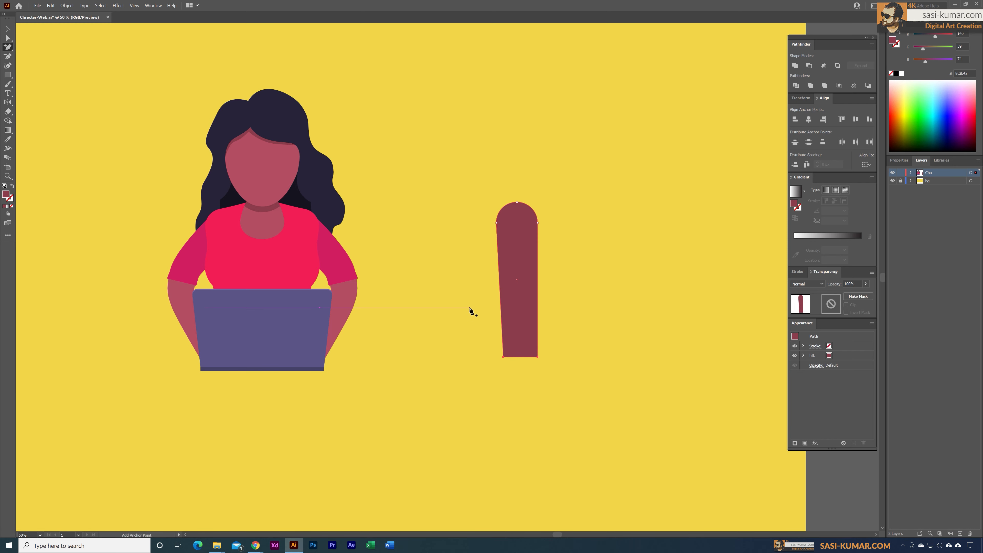
{"action": "left_click", "coordinate": [501, 315]}
{"action": "key", "text": "Right"}
{"action": "key", "text": "Right"}
{"action": "key", "text": "Right"}
{"action": "key", "text": "Right"}
{"action": "key", "text": "Right"}
{"action": "key", "text": "Right"}
{"action": "key", "text": "Right"}
{"action": "key", "text": "Right"}
{"action": "key", "text": "Right"}
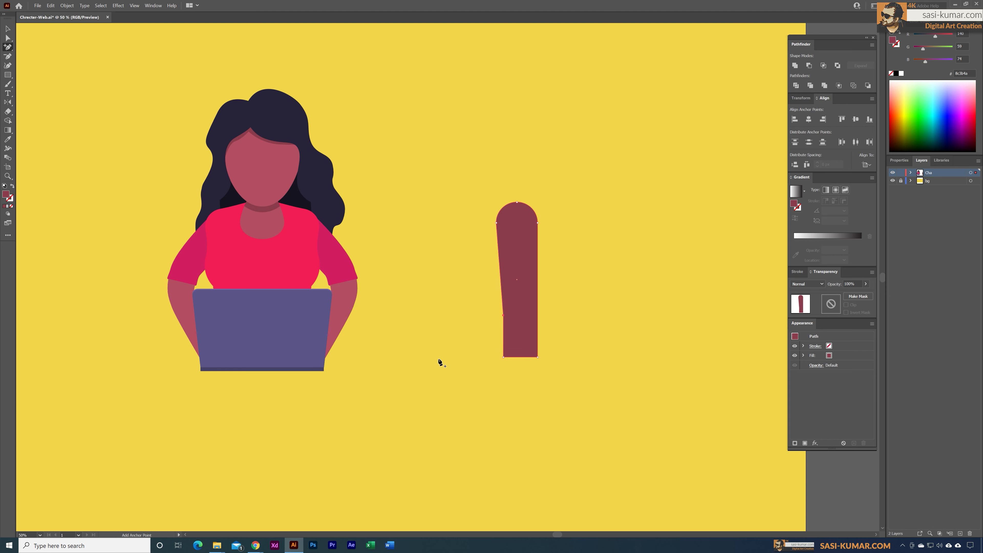
{"action": "key", "text": "Right"}
{"action": "key", "text": "Right"}
{"action": "key", "text": "Right"}
Add an anchor point at the middle of the tapered shape's right edge and nudge it outward into a bulge
{"action": "left_click", "coordinate": [538, 278]}
{"action": "key", "text": "Right"}
{"action": "key", "text": "Right"}
{"action": "key", "text": "Right"}
{"action": "key", "text": "Right"}
{"action": "key", "text": "Right"}
{"action": "key", "text": "Right"}
{"action": "key", "text": "Right"}
{"action": "key", "text": "Right"}
{"action": "key", "text": "Right"}
{"action": "key", "text": "Right"}
{"action": "key", "text": "Right"}
{"action": "key", "text": "Right"}
{"action": "key", "text": "Right"}
{"action": "key", "text": "Right"}
{"action": "key", "text": "Right"}
{"action": "key", "text": "Right"}
{"action": "key", "text": "Right"}
{"action": "key", "text": "Right"}
{"action": "key", "text": "Right"}
{"action": "key", "text": "Right"}
{"action": "key", "text": "Right"}
{"action": "key", "text": "Right"}
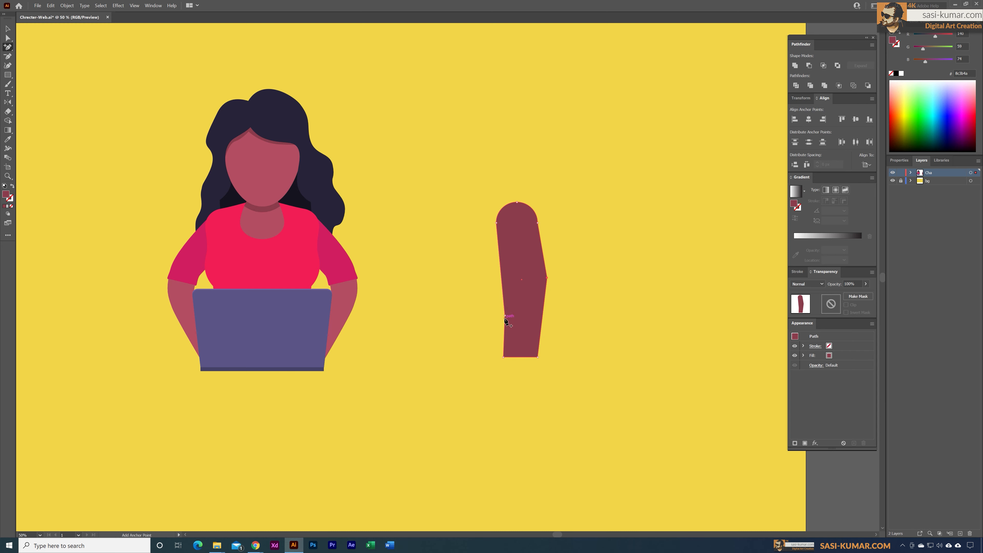
Nudge the added anchor point on the shape's left edge further inward to bend that side
{"action": "left_click", "coordinate": [8, 38]}
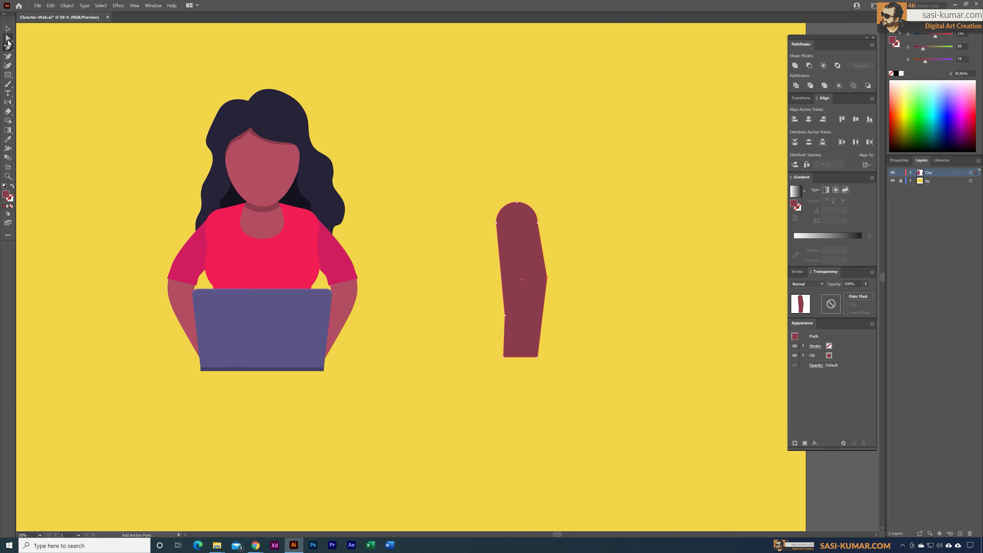
{"action": "left_click", "coordinate": [505, 315]}
{"action": "key", "text": "Right"}
{"action": "key", "text": "Right"}
{"action": "key", "text": "Right"}
{"action": "key", "text": "Right"}
{"action": "key", "text": "Right"}
{"action": "key", "text": "Right"}
{"action": "key", "text": "Right"}
{"action": "key", "text": "Right"}
{"action": "key", "text": "Right"}
{"action": "key", "text": "Right"}
{"action": "key", "text": "Right"}
{"action": "key", "text": "Right"}
{"action": "key", "text": "Right"}
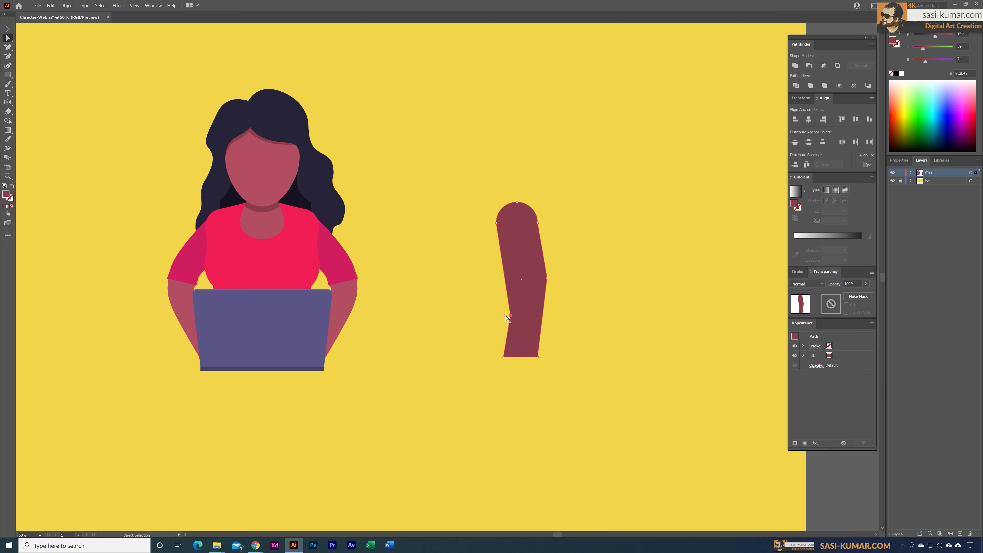
Fully round the bend corners on the shape's left and right edges into smooth curves
{"action": "left_click_drag", "start_coordinate": [506, 316], "coordinate": [315, 314]}
{"action": "key", "text": "Left"}
{"action": "key", "text": "Left"}
{"action": "key", "text": "Left"}
{"action": "key", "text": "Left"}
{"action": "key", "text": "Left"}
{"action": "left_click_drag", "start_coordinate": [540, 287], "coordinate": [162, 314]}
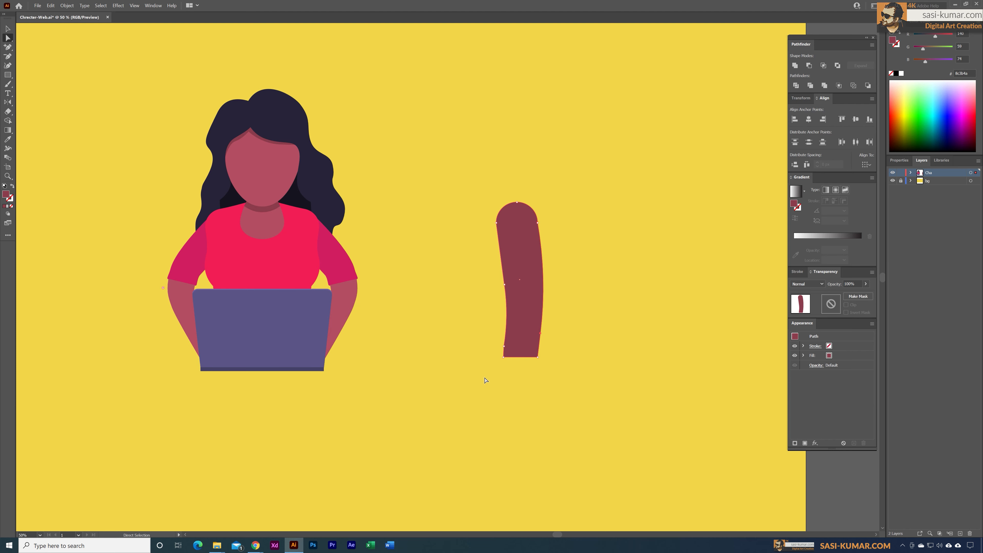
Nudge the shape's bottom-left corner inward to narrow its lower end
{"action": "key", "text": "Right"}
{"action": "key", "text": "Right"}
{"action": "key", "text": "Right"}
{"action": "key", "text": "Right"}
{"action": "key", "text": "Right"}
{"action": "key", "text": "Right"}
{"action": "key", "text": "Right"}
{"action": "key", "text": "Right"}
{"action": "key", "text": "Right"}
{"action": "key", "text": "Right"}
{"action": "left_click", "coordinate": [519, 390]}
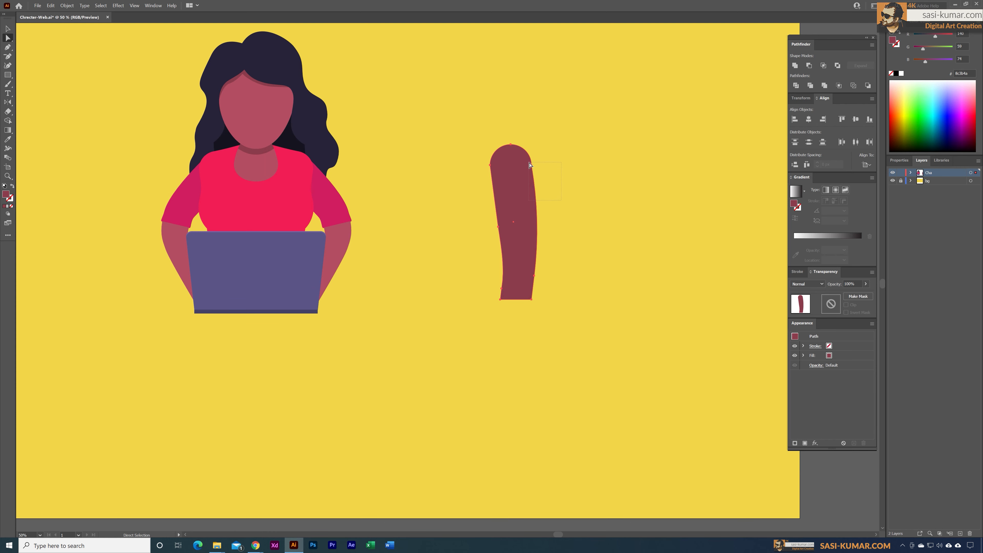
Nudge the anchor point at the upper right, where the rounded end begins, slightly outward
{"action": "left_click_drag", "start_coordinate": [529, 164], "coordinate": [529, 165]}
{"action": "key", "text": "Right"}
{"action": "key", "text": "Right"}
{"action": "key", "text": "Right"}
{"action": "key", "text": "Right"}
{"action": "key", "text": "Right"}
{"action": "key", "text": "Right"}
{"action": "left_click", "coordinate": [567, 281]}
{"action": "scroll", "coordinate": [577, 297], "scroll_direction": "down", "scroll_amount": 2}
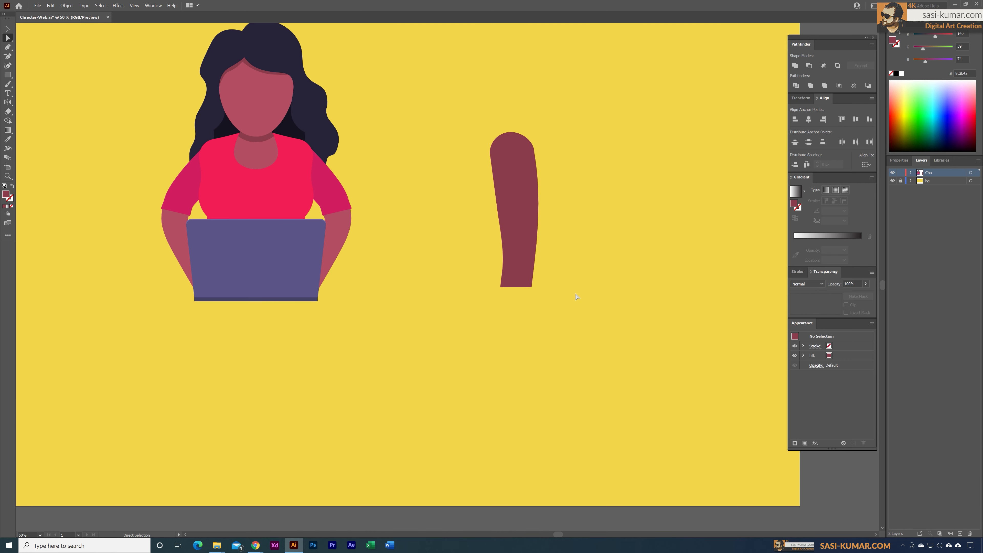
Fill the leg shape with the character's skin tone, divide it with a horizontal cut across its lower part, and ungroup the pieces
{"action": "left_click", "coordinate": [471, 160]}
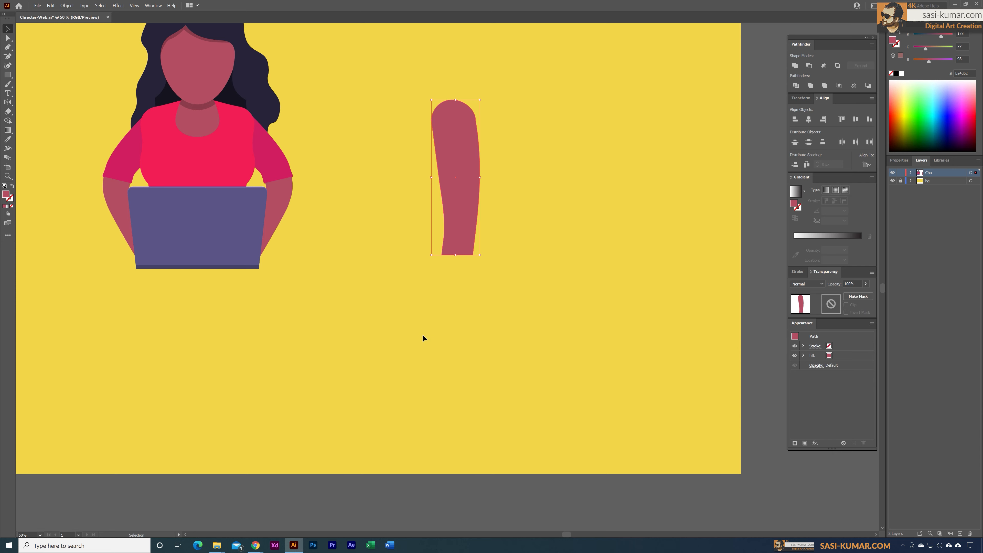
{"action": "left_click", "coordinate": [7, 47]}
{"action": "left_click", "coordinate": [440, 211]}
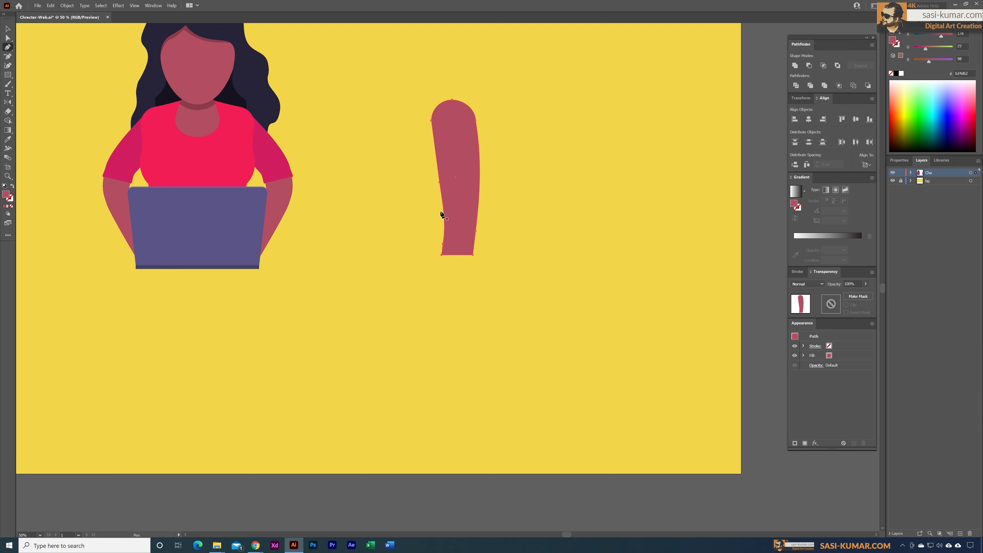
{"action": "left_click", "coordinate": [485, 211]}
{"action": "key", "text": "v"}
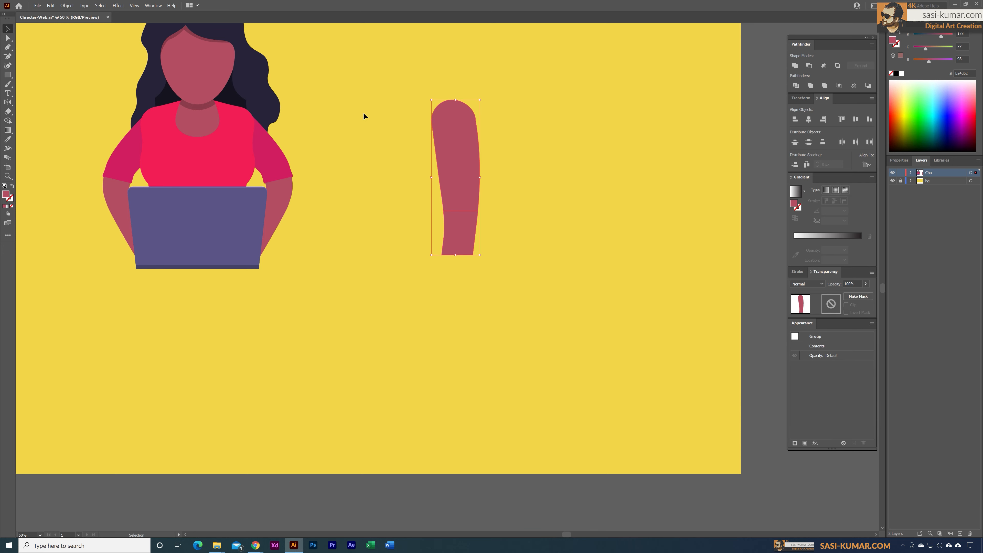
{"action": "left_click", "coordinate": [796, 86]}
{"action": "right_click", "coordinate": [469, 230]}
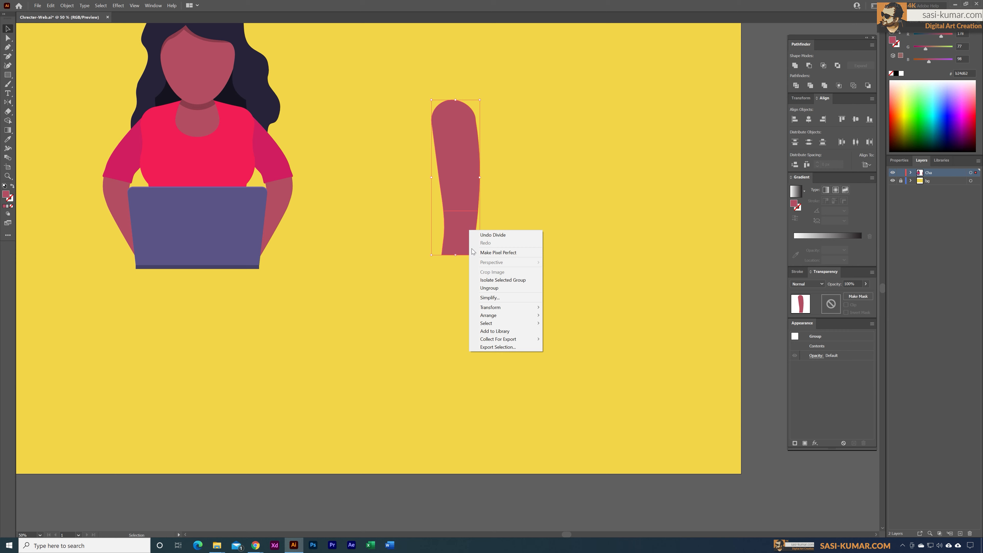
{"action": "left_click", "coordinate": [490, 288]}
{"action": "left_click", "coordinate": [470, 284]}
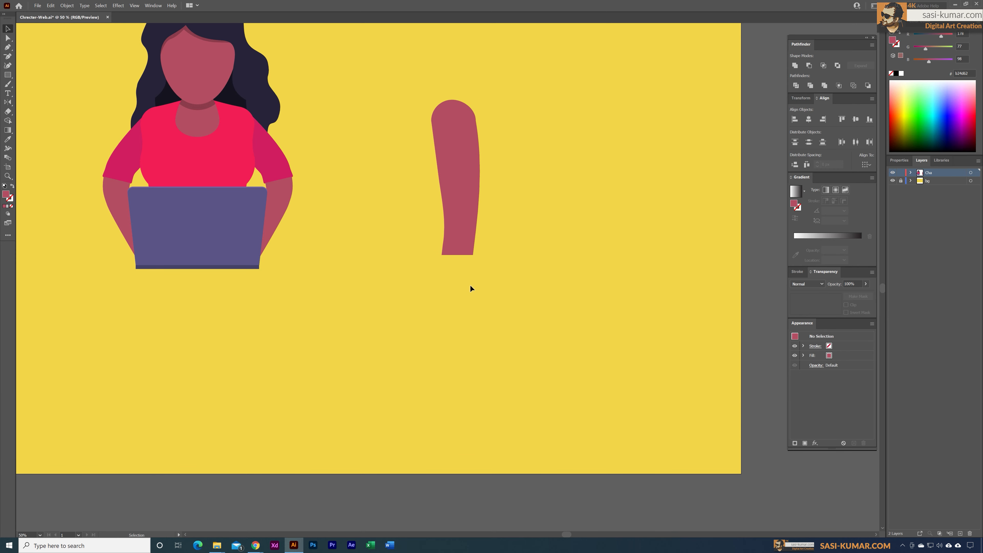
Recolor the upper leg piece with the purple sampled from the laptop lid
{"action": "left_click", "coordinate": [461, 161]}
{"action": "key", "text": "i"}
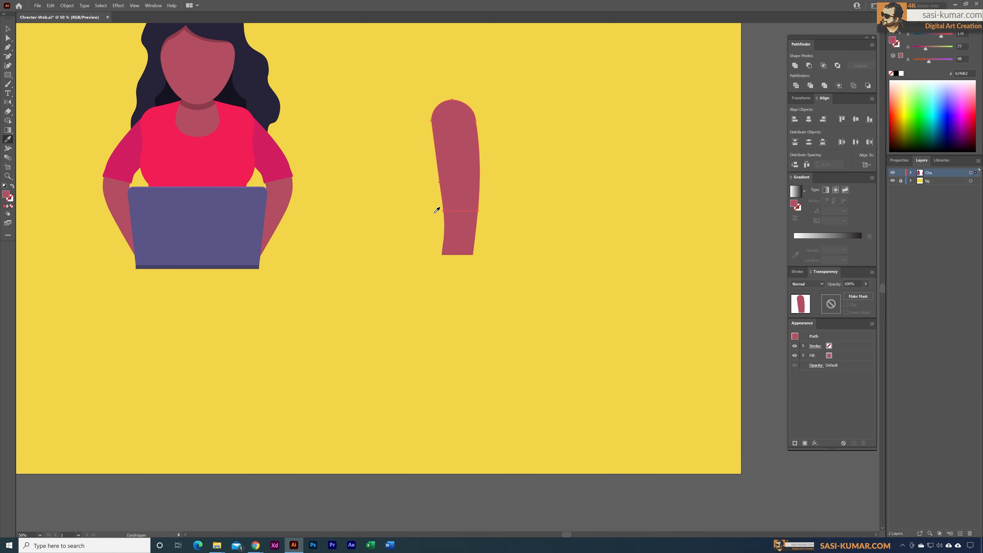
{"action": "left_click", "coordinate": [214, 267]}
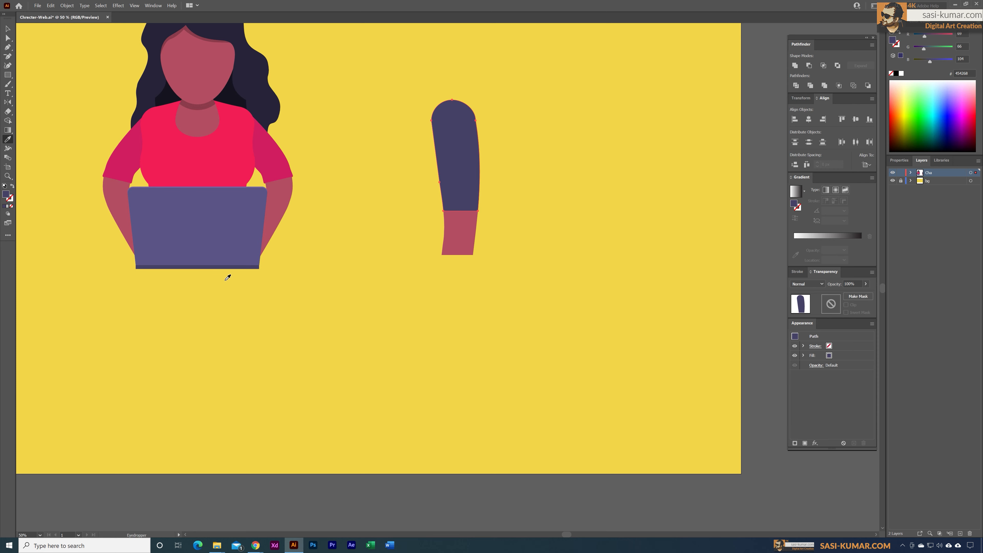
{"action": "left_click", "coordinate": [242, 229]}
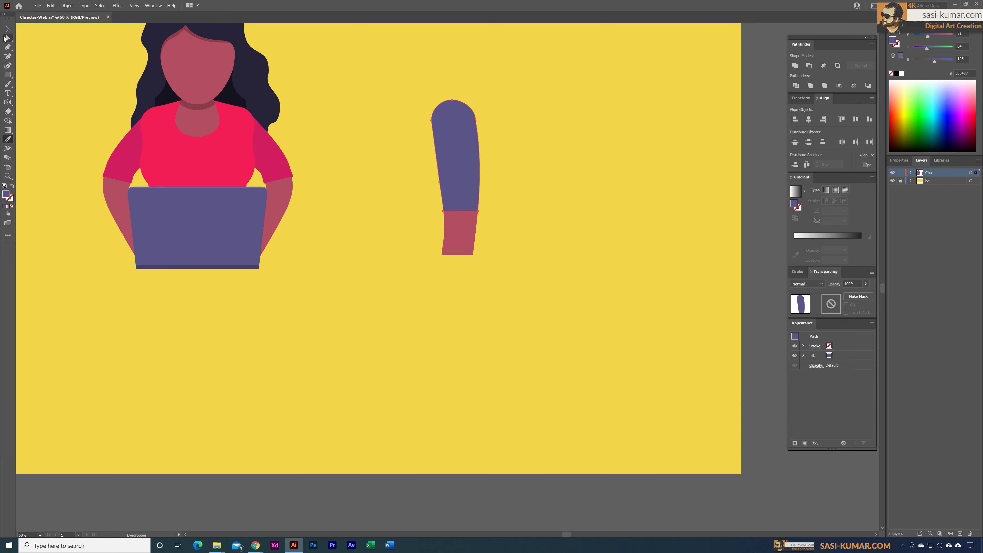
{"action": "left_click", "coordinate": [8, 28]}
Nudge the bottom-left corner of the skin-colored lower leg piece inward to narrow the ankle
{"action": "left_click", "coordinate": [452, 238]}
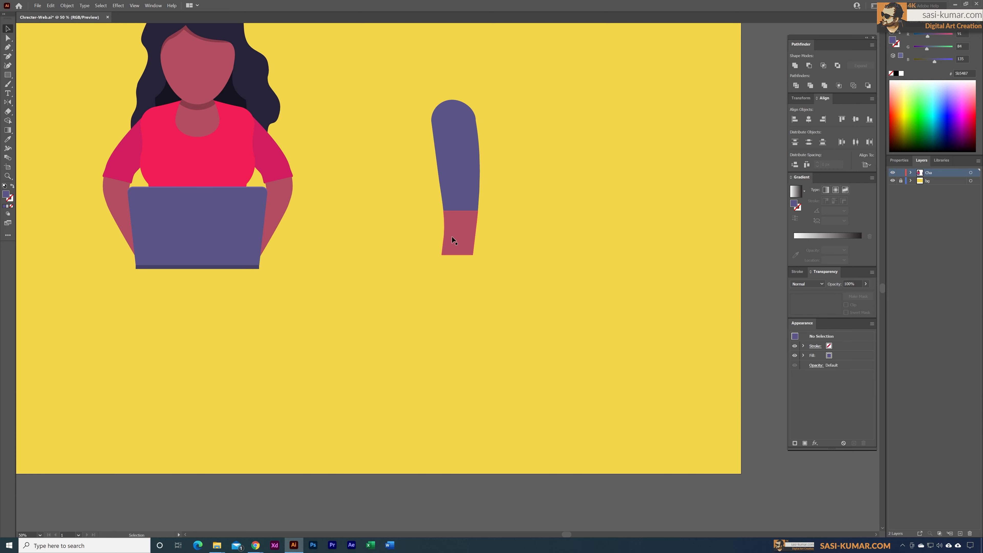
{"action": "left_click", "coordinate": [8, 38]}
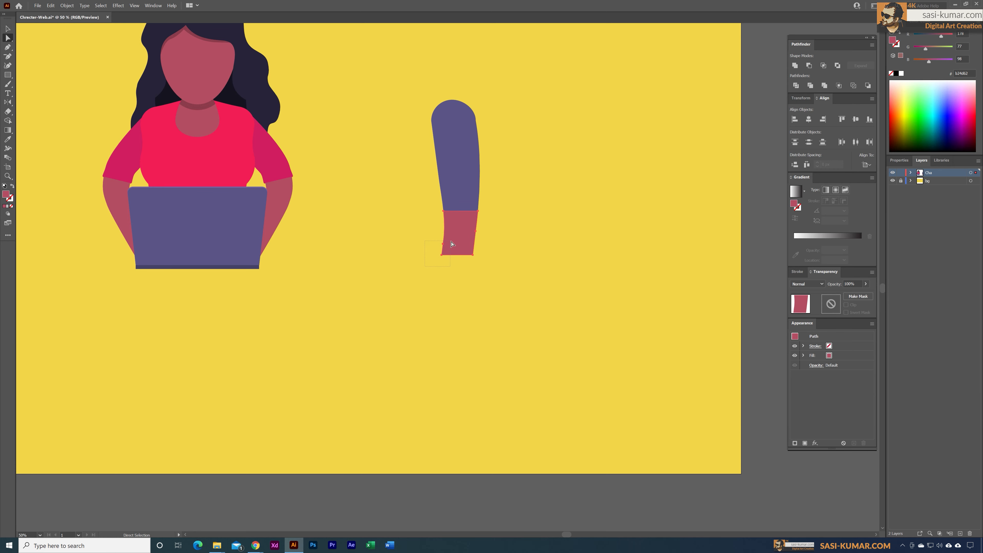
{"action": "left_click_drag", "start_coordinate": [451, 244], "coordinate": [451, 242]}
{"action": "key", "text": "Right"}
{"action": "key", "text": "Right"}
{"action": "key", "text": "Right"}
{"action": "key", "text": "Right"}
{"action": "key", "text": "Right"}
{"action": "left_click", "coordinate": [434, 279]}
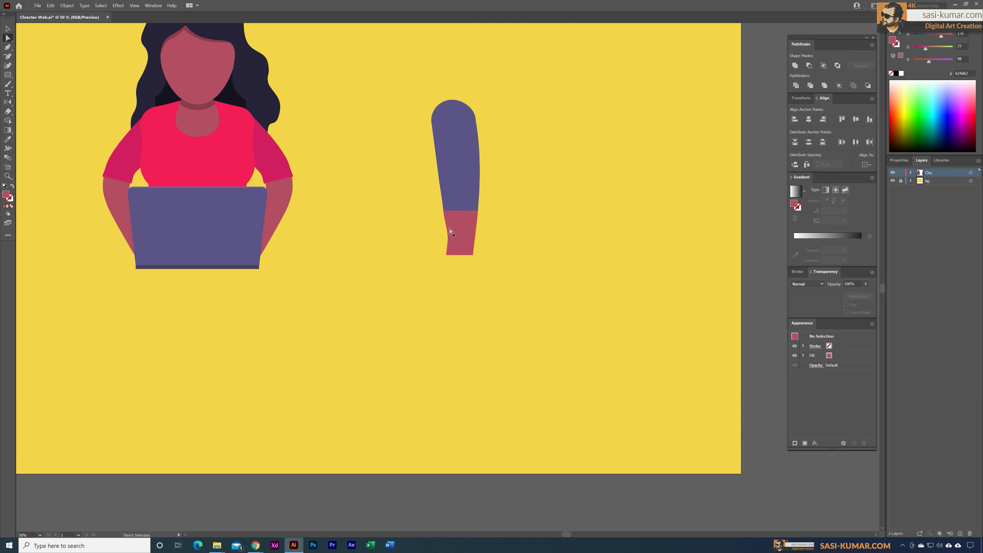
Smooth the left edge of the lower leg piece into a gentle curve by reshaping its bend
{"action": "left_click", "coordinate": [450, 229]}
{"action": "left_click", "coordinate": [448, 244]}
{"action": "left_click", "coordinate": [440, 278]}
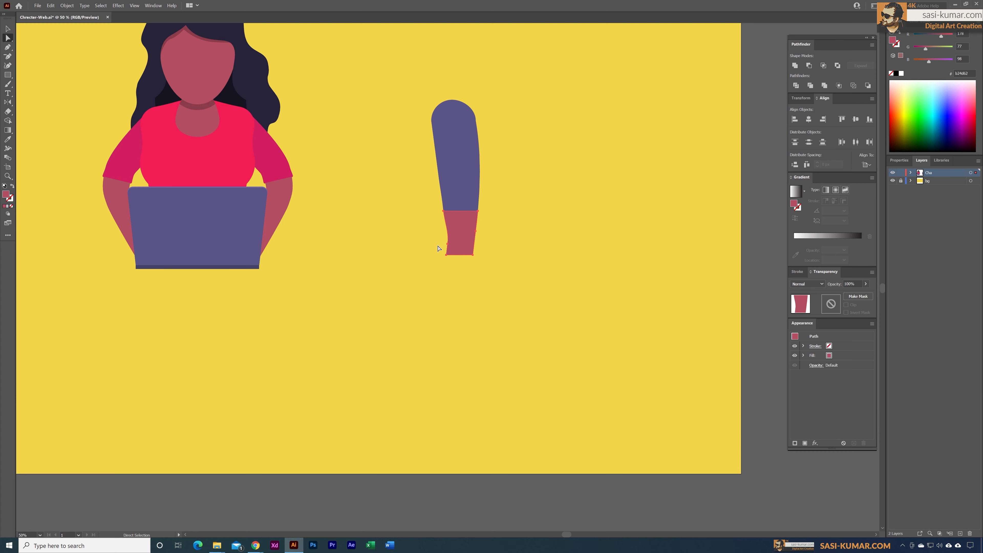
{"action": "left_click_drag", "start_coordinate": [439, 239], "coordinate": [459, 250]}
{"action": "key", "text": "ctrl+plus"}
{"action": "key", "text": "ctrl+plus"}
{"action": "key", "text": "ctrl+plus"}
{"action": "key", "text": "ctrl+plus"}
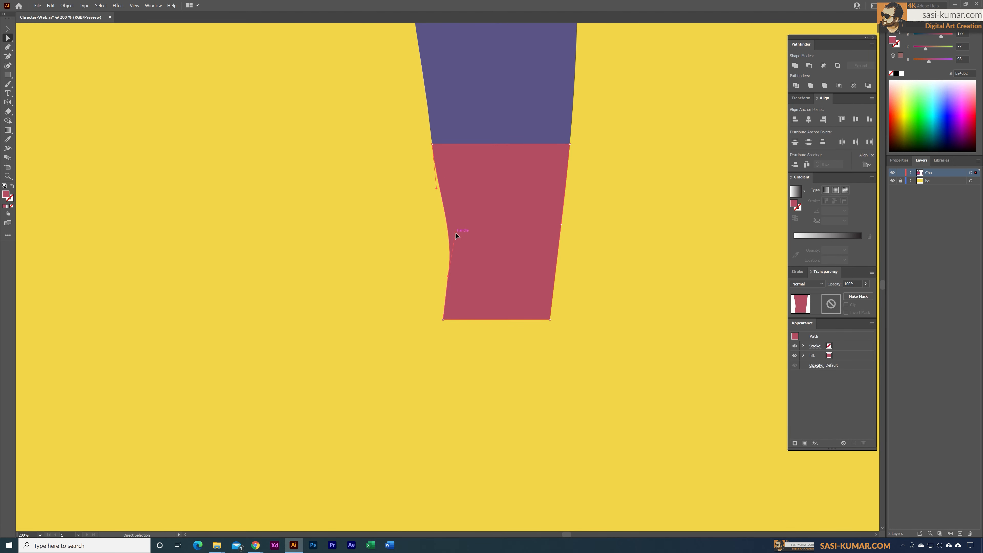
{"action": "left_click_drag", "start_coordinate": [456, 233], "coordinate": [453, 216]}
{"action": "left_click", "coordinate": [544, 383]}
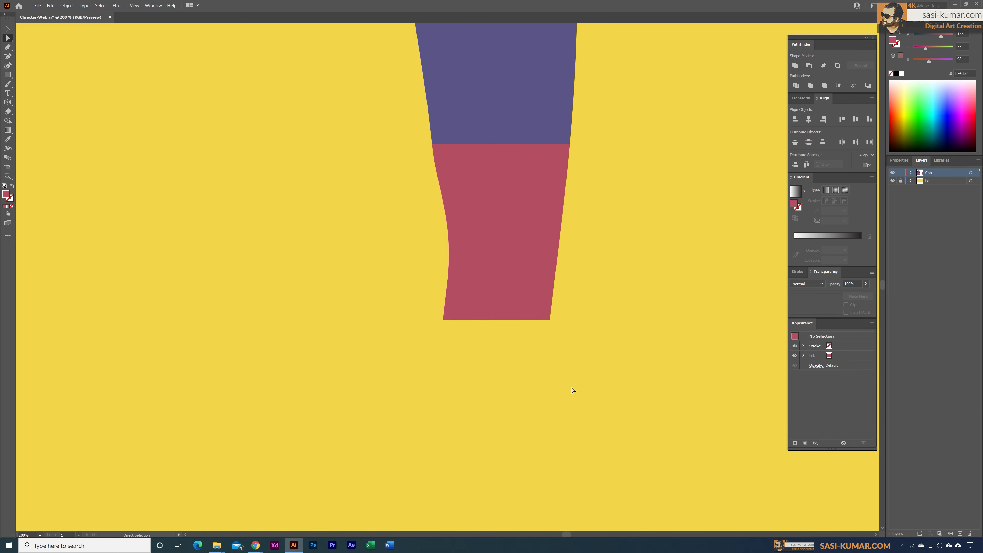
Draw a closed skin-colored foot shape below the ankle with the Pen tool, angled down to the left with a curved instep
{"action": "key", "text": "ctrl+minus"}
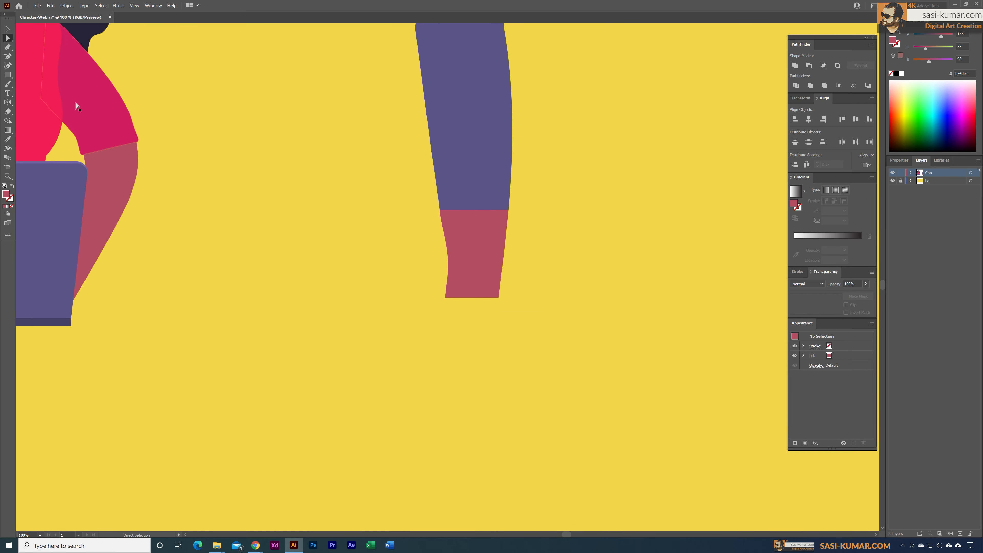
{"action": "left_click", "coordinate": [8, 47]}
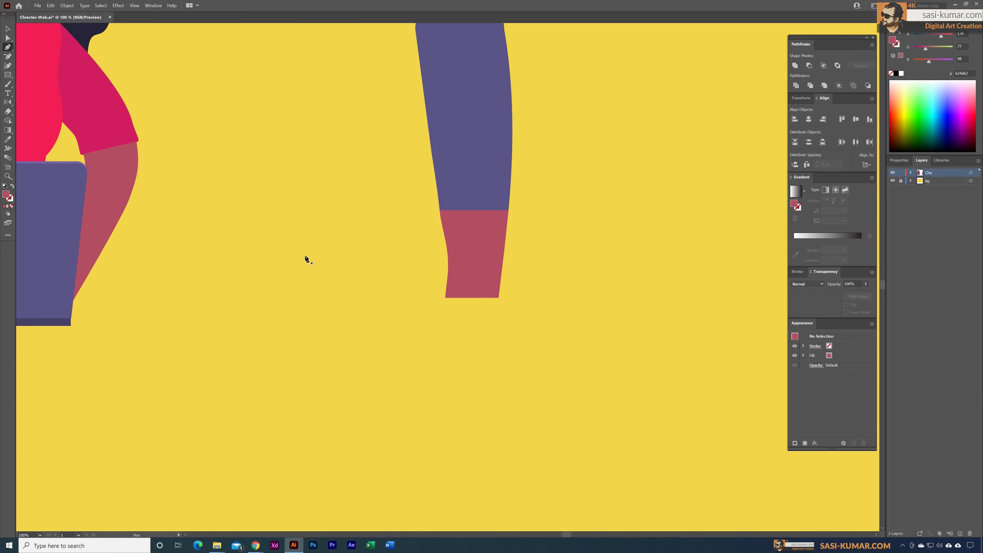
{"action": "left_click", "coordinate": [499, 297]}
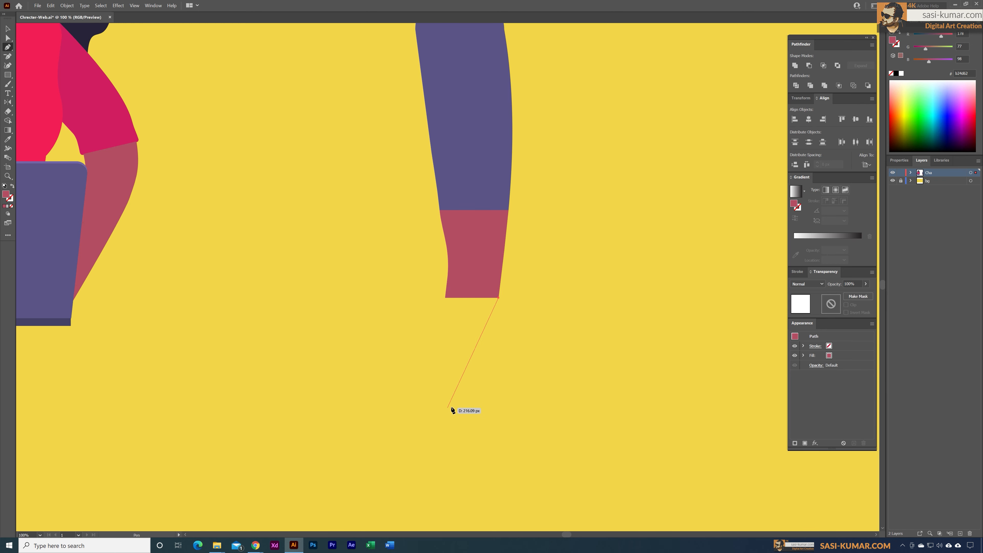
{"action": "left_click", "coordinate": [463, 406]}
{"action": "left_click", "coordinate": [405, 422]}
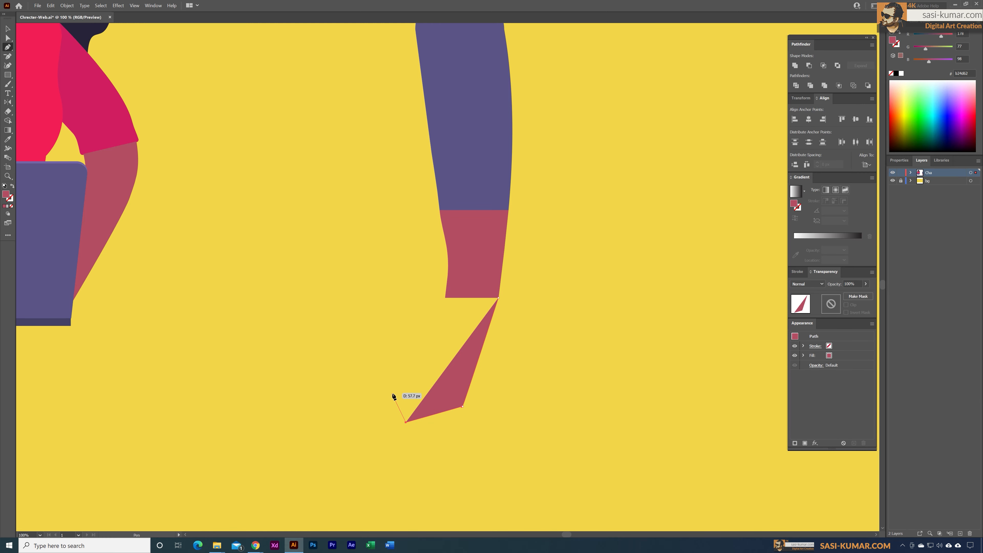
{"action": "left_click", "coordinate": [391, 393]}
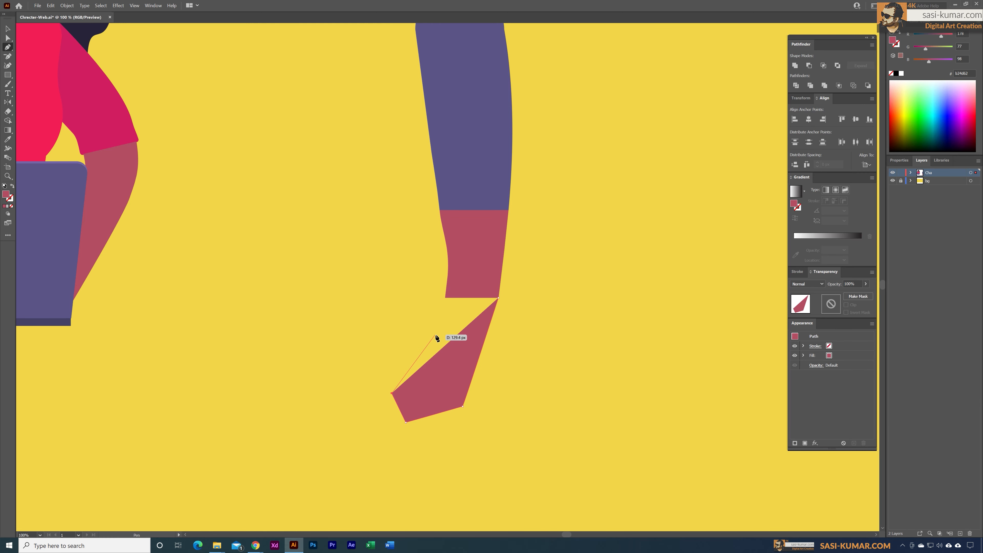
{"action": "left_click_drag", "start_coordinate": [428, 339], "coordinate": [445, 297]}
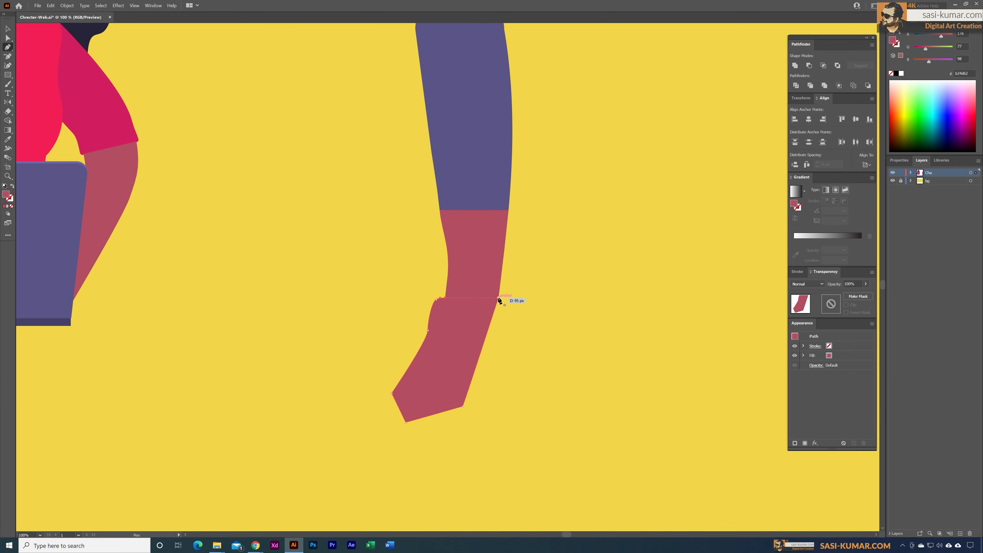
{"action": "left_click", "coordinate": [498, 299]}
Unite the foot shape with the skin-colored lower leg piece into one shape
{"action": "left_click", "coordinate": [8, 29]}
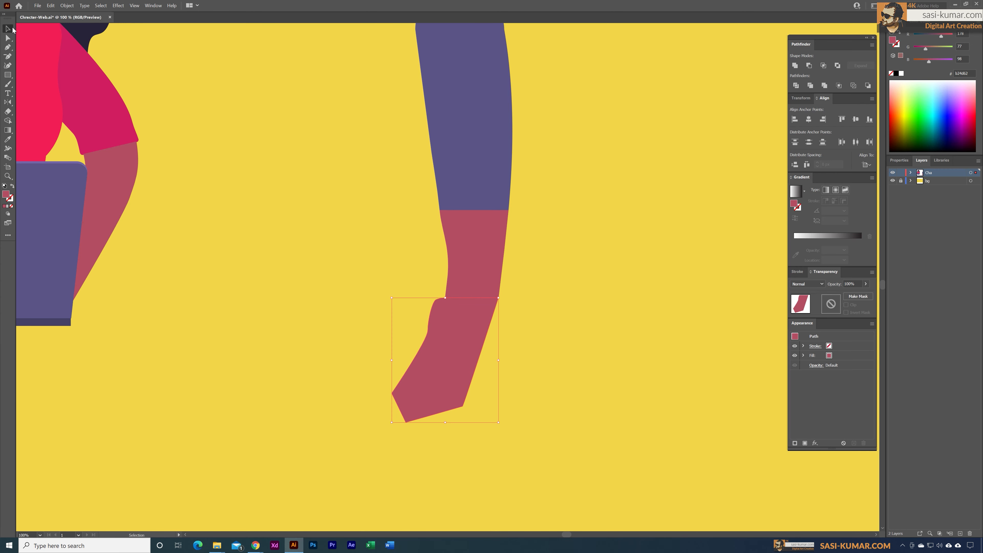
{"action": "left_click", "coordinate": [462, 356]}
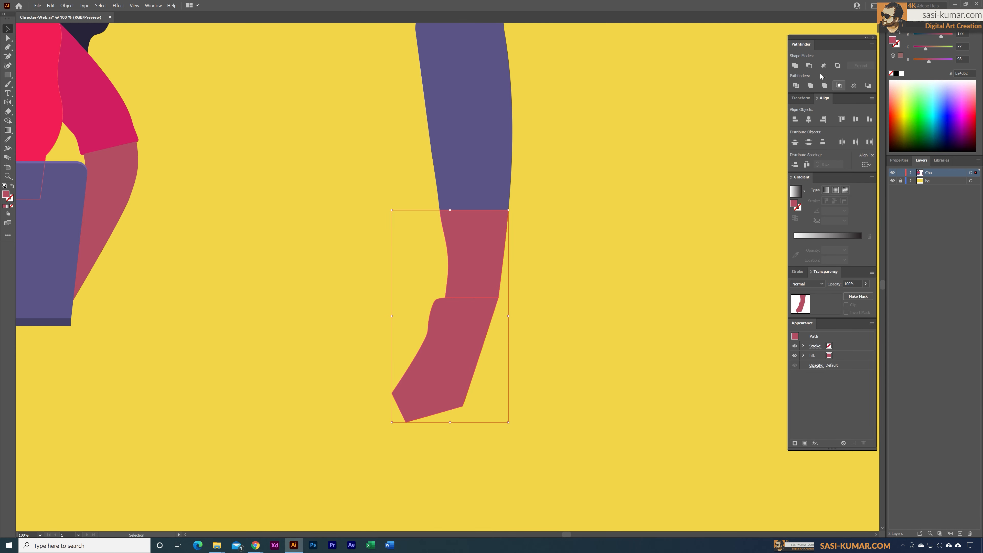
{"action": "left_click", "coordinate": [608, 251]}
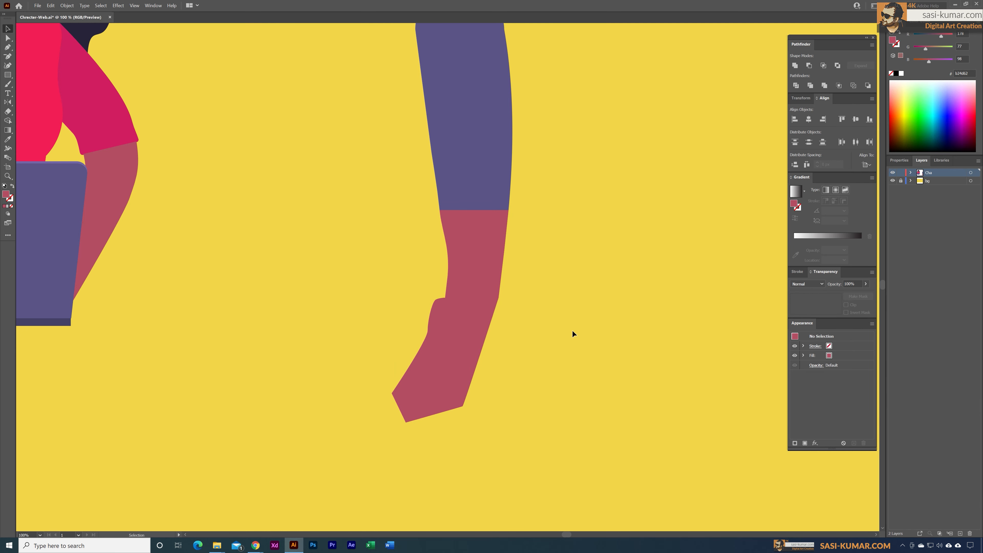
Round the heel-side ankle corner and the bump corner on the inner side of the skin-coloured lower leg
{"action": "left_click", "coordinate": [488, 294]}
{"action": "left_click", "coordinate": [8, 38]}
{"action": "left_click_drag", "start_coordinate": [493, 296], "coordinate": [362, 274]}
{"action": "left_click", "coordinate": [505, 459]}
{"action": "left_click_drag", "start_coordinate": [440, 301], "coordinate": [437, 305]}
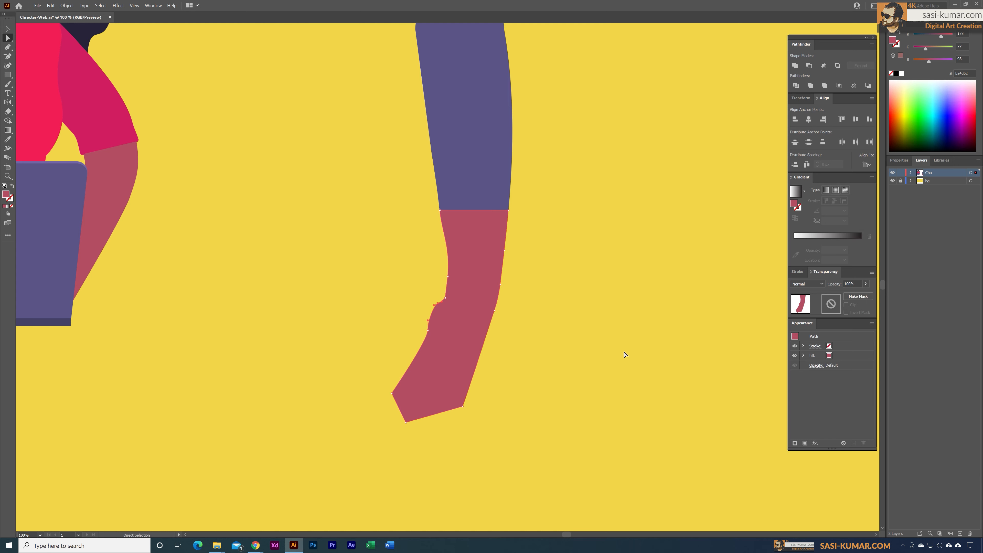
{"action": "left_click", "coordinate": [598, 357]}
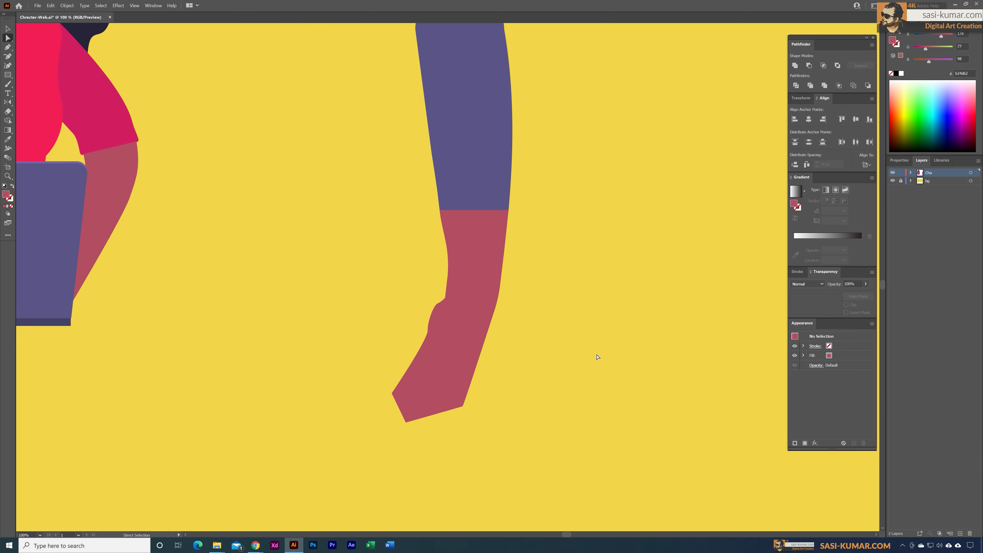
Round the two corners at the lower end of the foot into smooth curves
{"action": "left_click", "coordinate": [409, 423]}
{"action": "left_click_drag", "start_coordinate": [409, 421], "coordinate": [433, 359]}
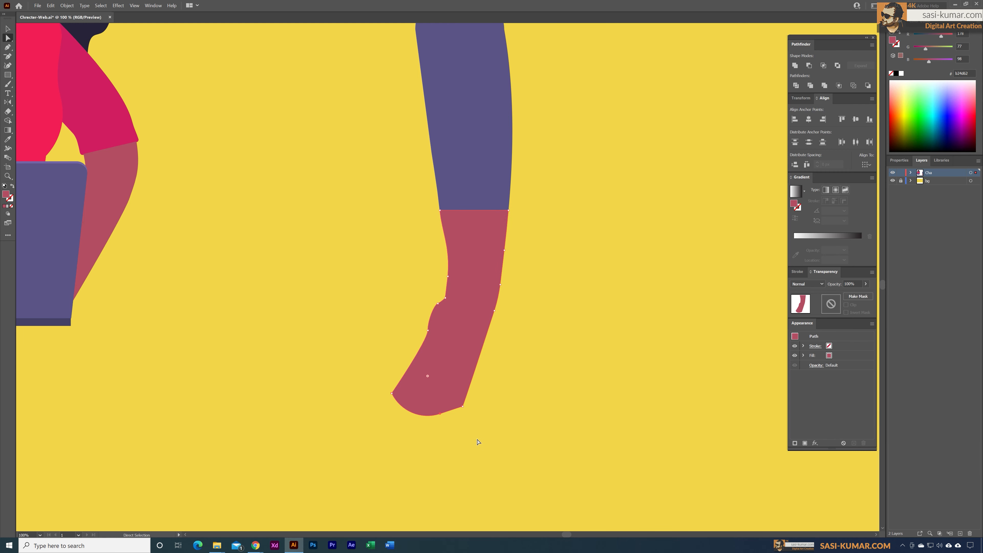
{"action": "left_click", "coordinate": [472, 422]}
{"action": "left_click", "coordinate": [464, 408]}
{"action": "left_click_drag", "start_coordinate": [465, 409], "coordinate": [481, 386]}
Nudge the anchor points at the foot's rounded lower end to the left to slim the foot
{"action": "key", "text": "Left"}
{"action": "key", "text": "Left"}
{"action": "key", "text": "Left"}
{"action": "key", "text": "Left"}
{"action": "key", "text": "Left"}
{"action": "key", "text": "Left"}
{"action": "left_click_drag", "start_coordinate": [427, 381], "coordinate": [425, 381]}
{"action": "key", "text": "Left"}
{"action": "key", "text": "Left"}
{"action": "key", "text": "Left"}
{"action": "key", "text": "Left"}
{"action": "key", "text": "Left"}
{"action": "key", "text": "Left"}
{"action": "key", "text": "Left"}
{"action": "key", "text": "Left"}
{"action": "key", "text": "Left"}
{"action": "key", "text": "Left"}
{"action": "left_click", "coordinate": [551, 423]}
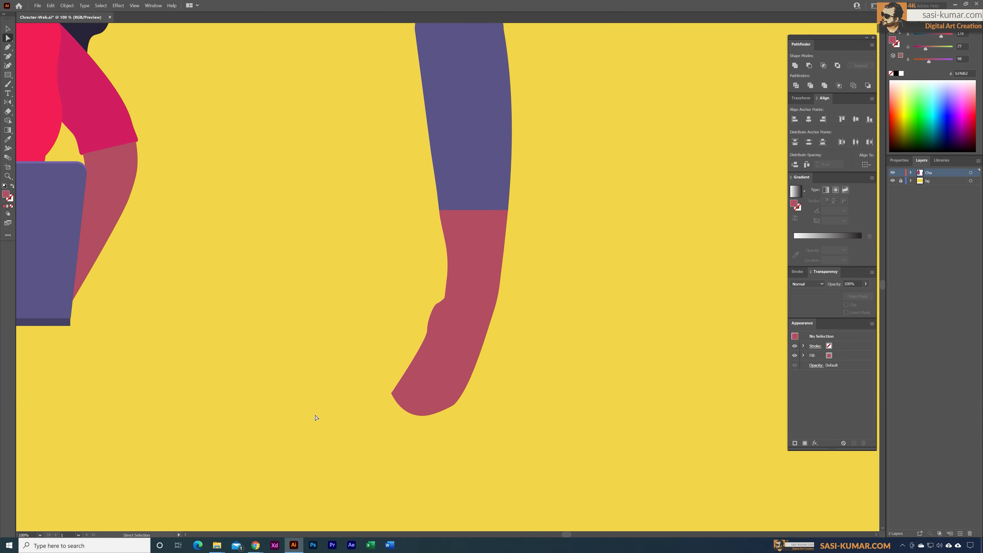
Draw a closed, curved shoe shape with the Pen tool around the lower end of the foot
{"action": "left_click_drag", "start_coordinate": [325, 398], "coordinate": [323, 359]}
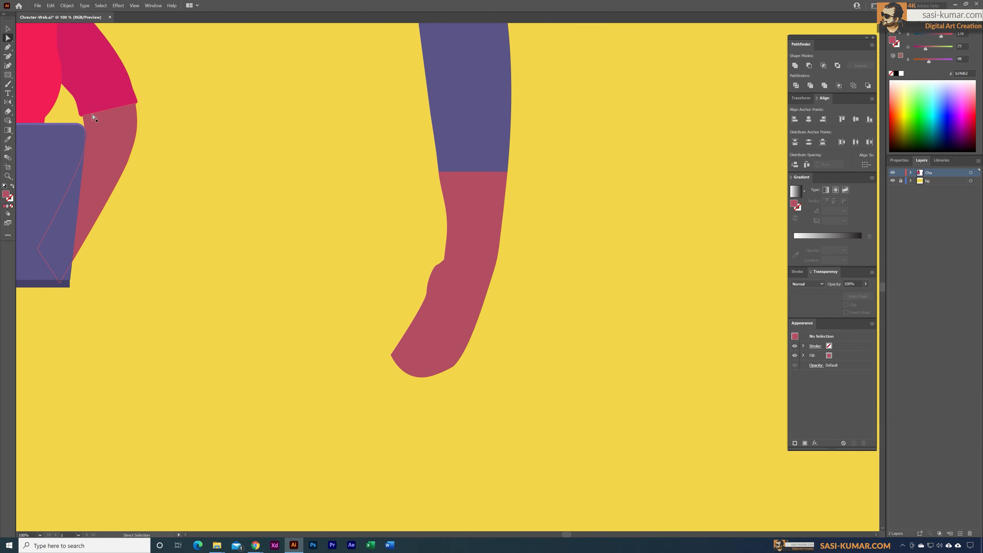
{"action": "left_click", "coordinate": [7, 47]}
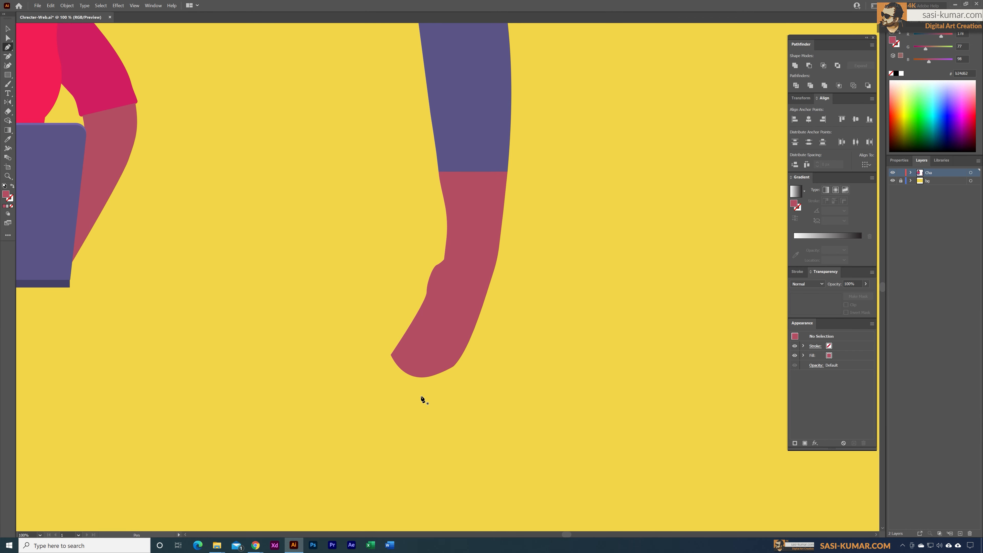
{"action": "left_click", "coordinate": [410, 325]}
{"action": "key", "text": "ctrl+z"}
{"action": "left_click_drag", "start_coordinate": [377, 406], "coordinate": [460, 396]}
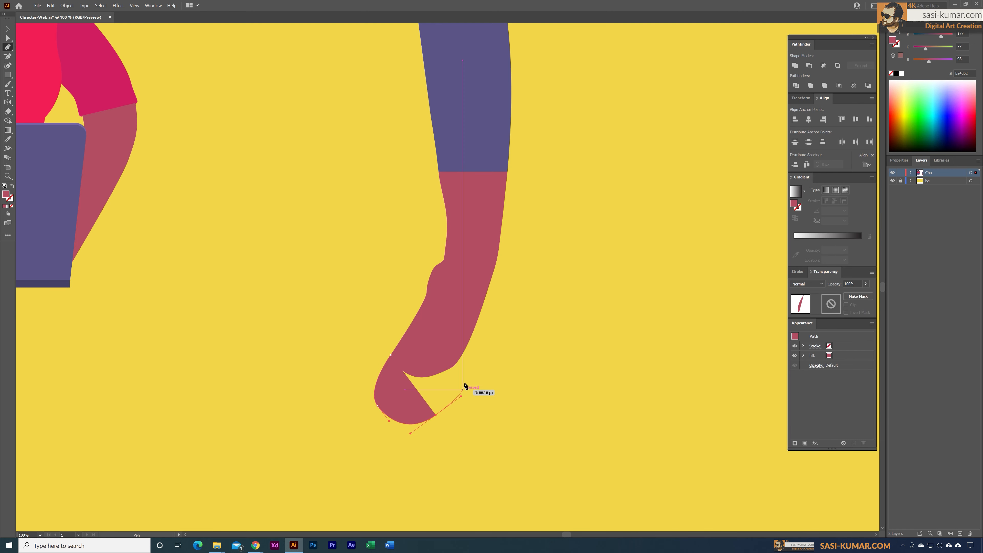
{"action": "left_click", "coordinate": [472, 334]}
{"action": "left_click", "coordinate": [390, 355]}
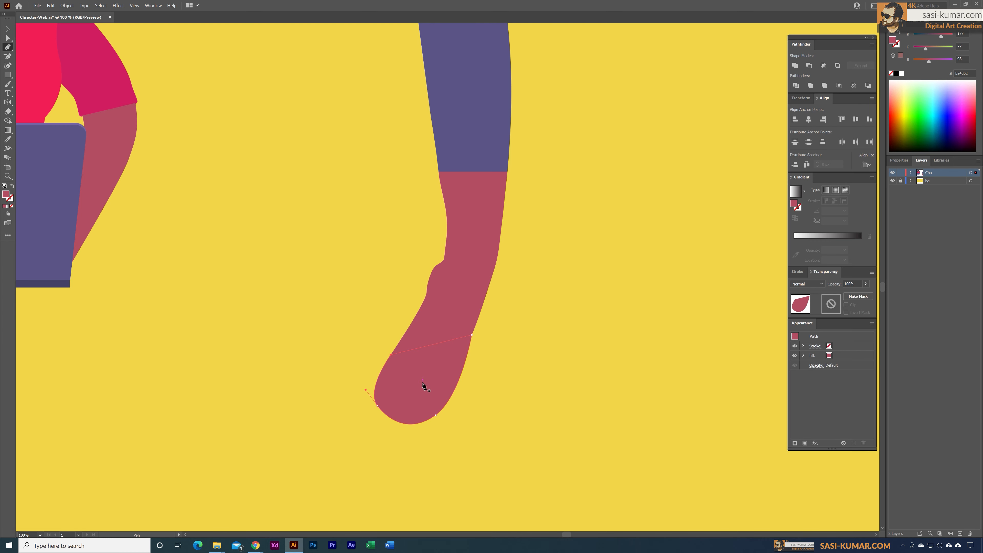
Fill the shoe with the sleeve's dark pink and send it to the back, behind the foot
{"action": "key", "text": "i"}
{"action": "left_click", "coordinate": [95, 78]}
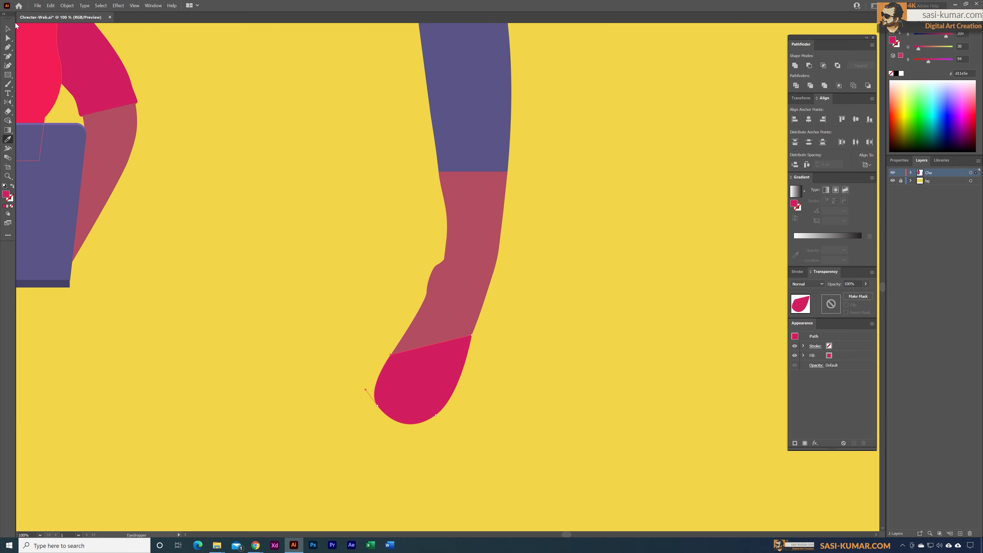
{"action": "left_click", "coordinate": [7, 29]}
{"action": "right_click", "coordinate": [436, 363]}
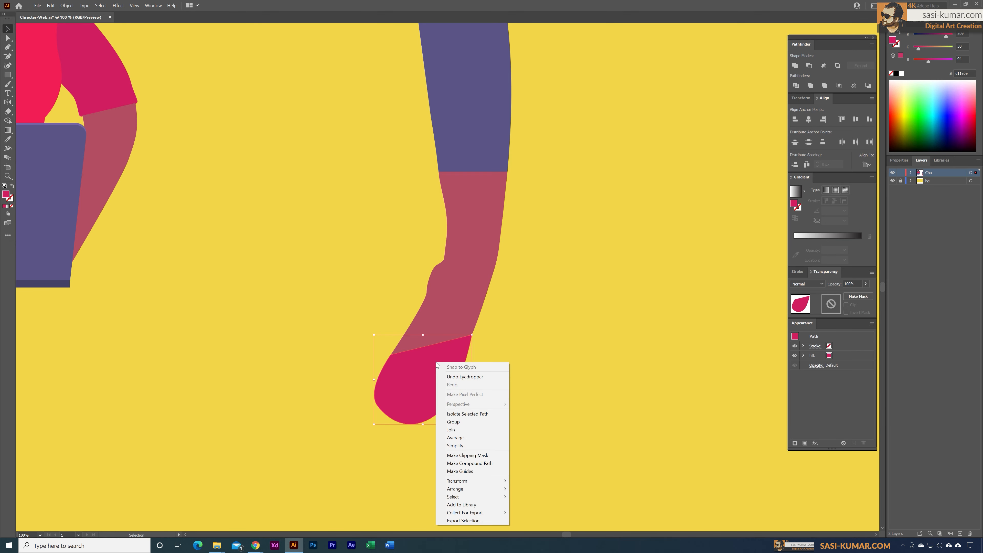
{"action": "mouse_move", "coordinate": [478, 490]}
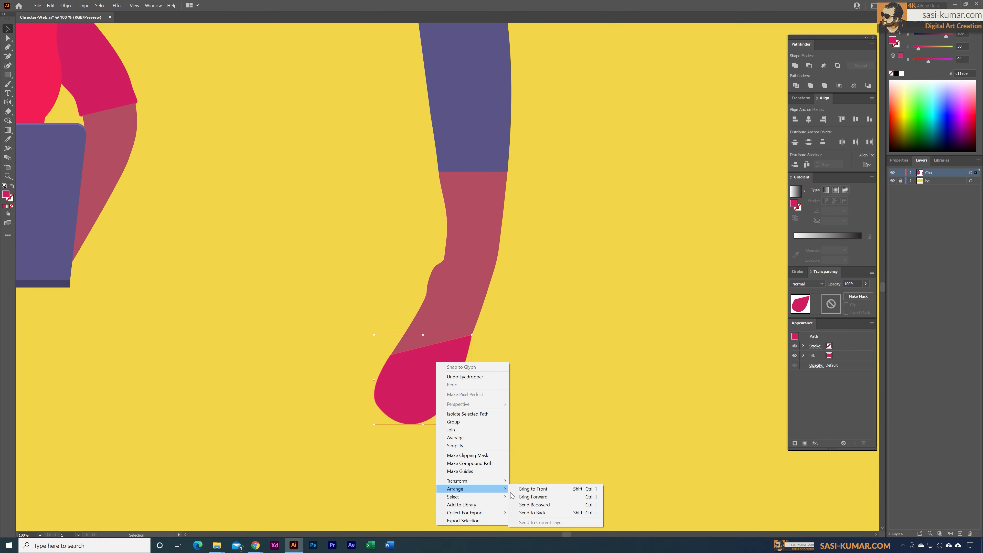
{"action": "left_click", "coordinate": [525, 513]}
{"action": "left_click", "coordinate": [531, 474]}
{"action": "left_click", "coordinate": [414, 409]}
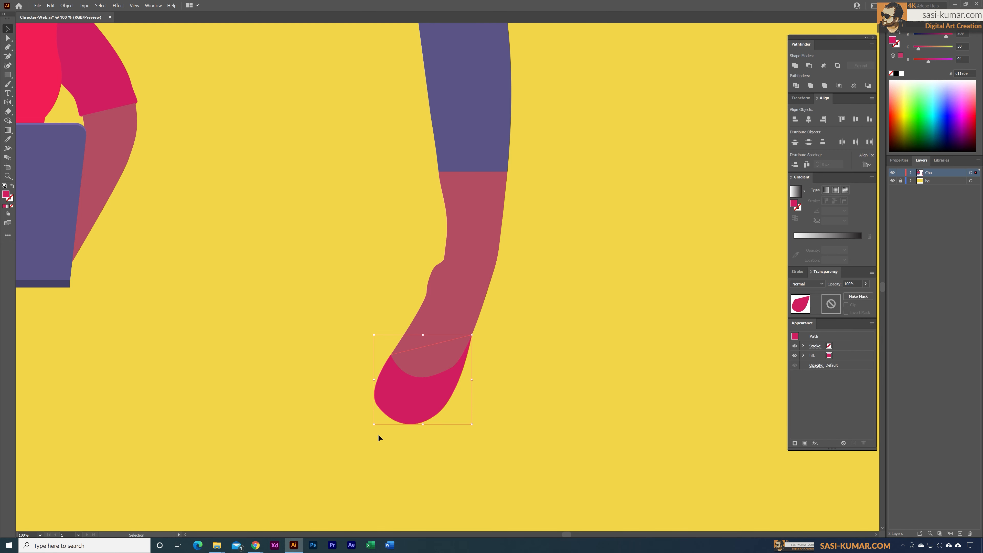
{"action": "left_click", "coordinate": [586, 459]}
Reshape the foot's lower edge inside the shoe by moving its corner and bottom anchor points upward
{"action": "left_click", "coordinate": [425, 316]}
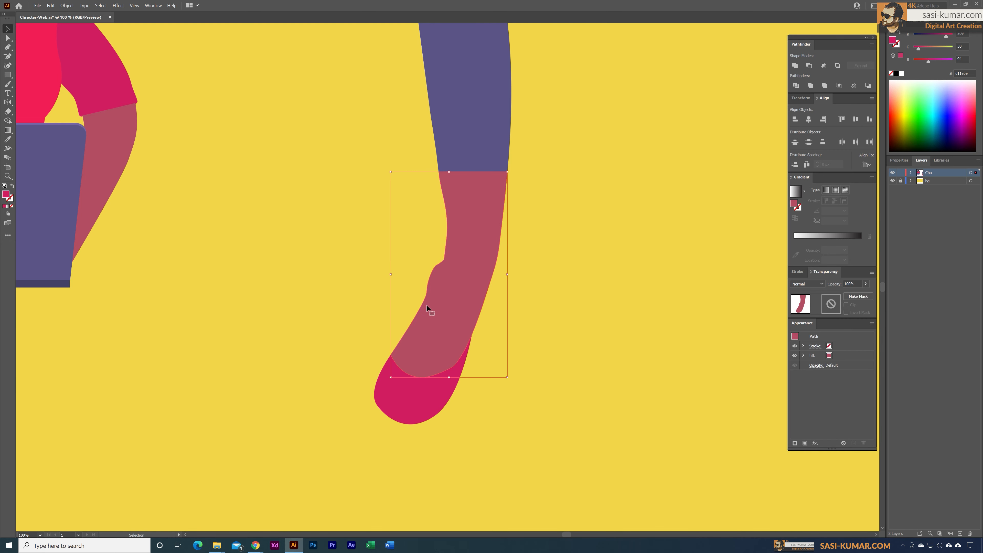
{"action": "left_click", "coordinate": [12, 39]}
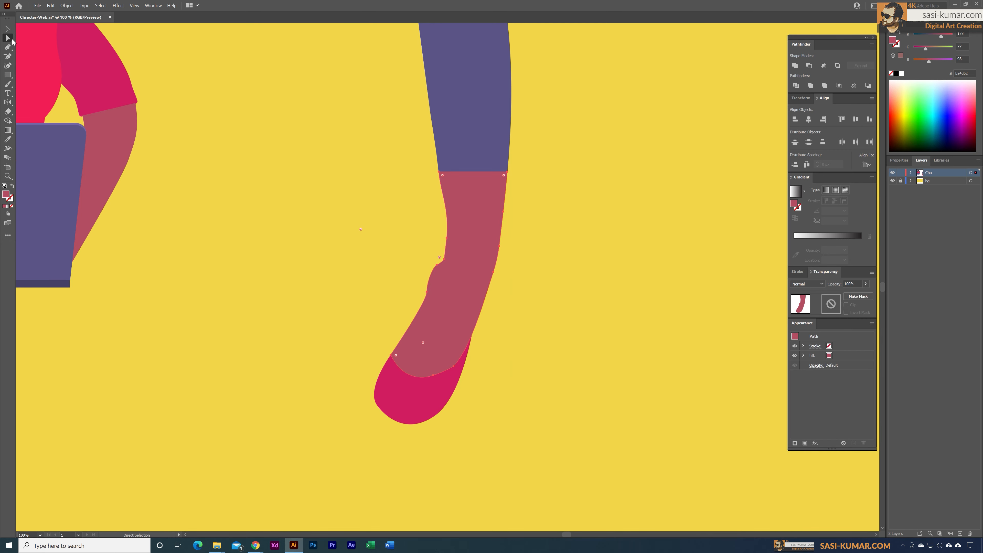
{"action": "left_click", "coordinate": [433, 375]}
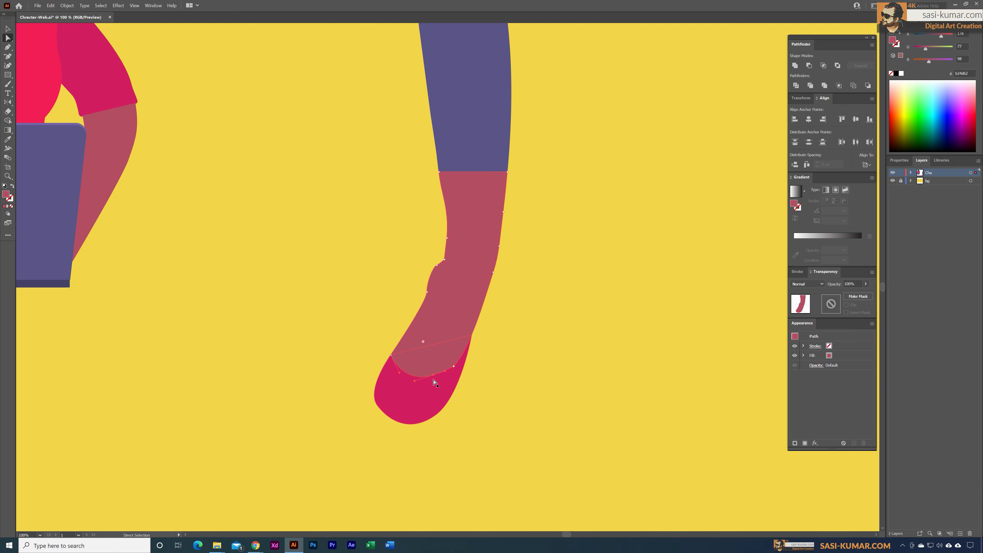
{"action": "left_click", "coordinate": [454, 366]}
{"action": "left_click", "coordinate": [346, 350]}
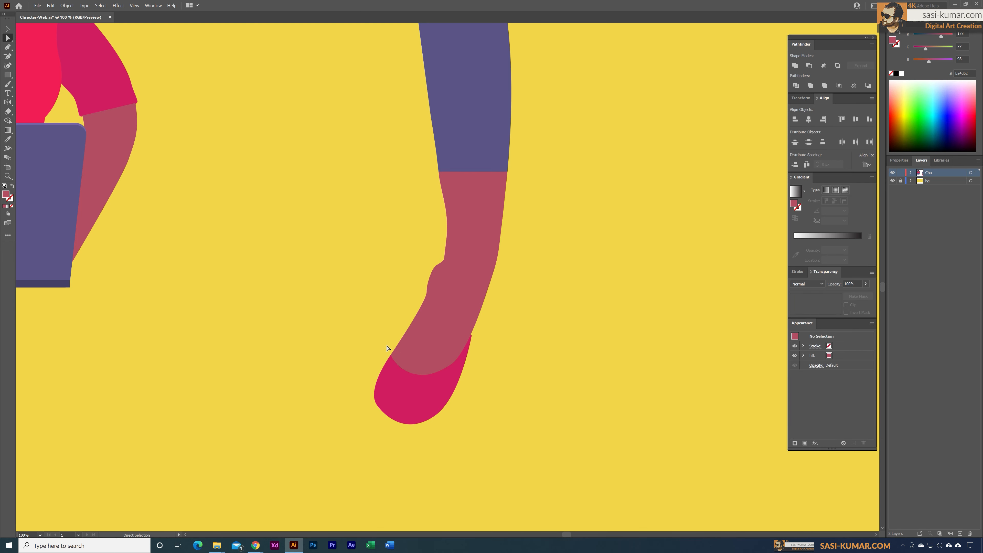
{"action": "left_click_drag", "start_coordinate": [393, 356], "coordinate": [397, 344]}
{"action": "left_click", "coordinate": [433, 375]}
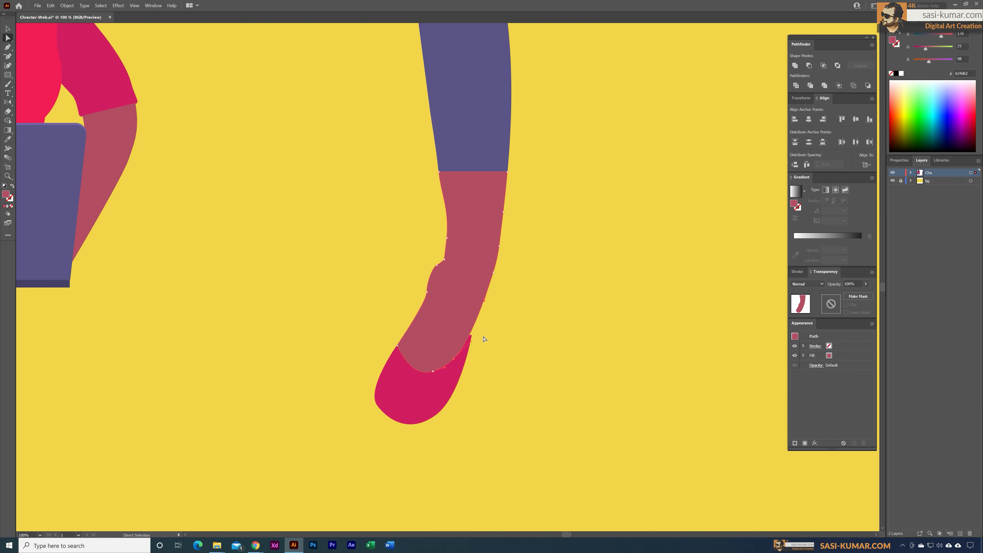
Move the shoe's upper-right corner point so it meets the edge of the ankle
{"action": "left_click", "coordinate": [472, 336]}
{"action": "left_click", "coordinate": [472, 336]}
{"action": "scroll", "coordinate": [472, 336], "scroll_direction": "up", "scroll_amount": 5}
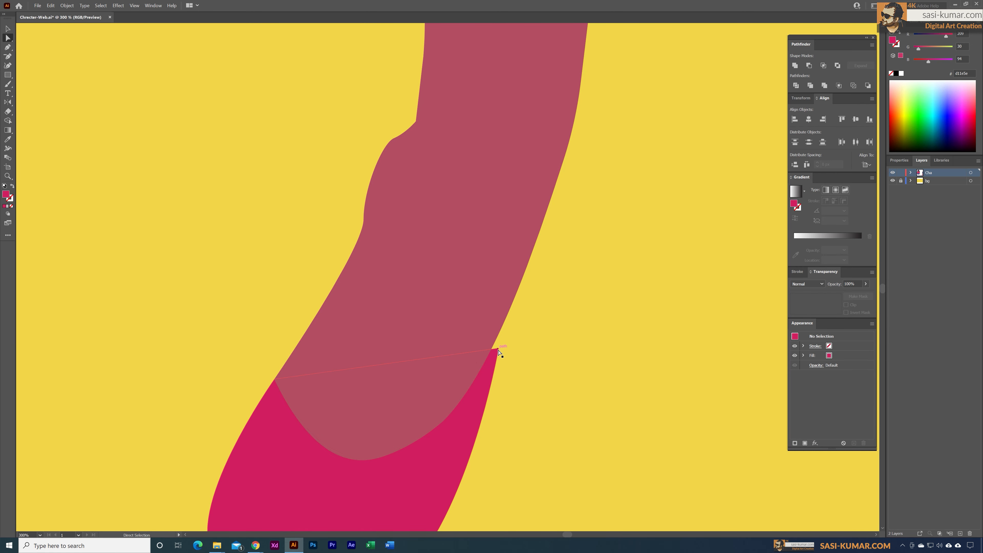
{"action": "left_click_drag", "start_coordinate": [498, 349], "coordinate": [497, 343]}
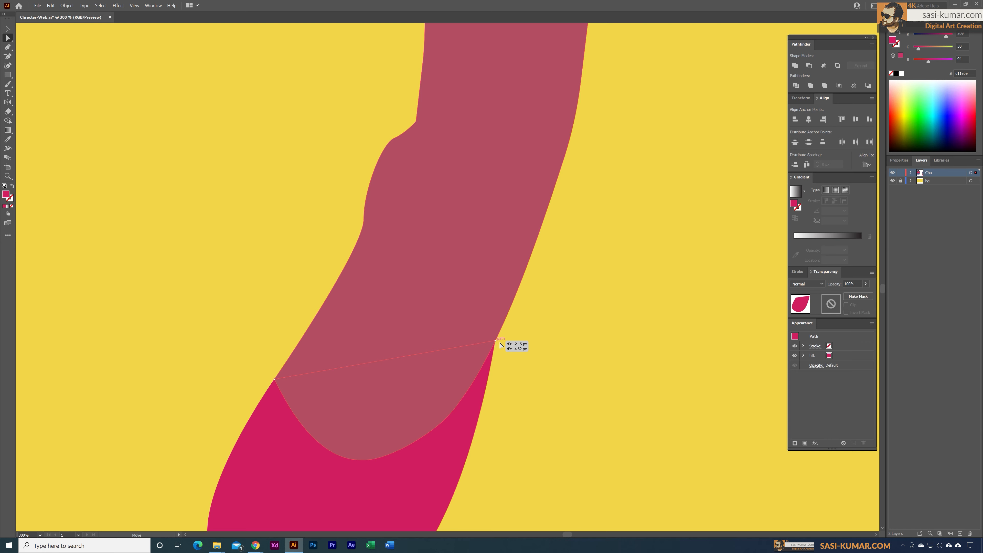
{"action": "left_click", "coordinate": [508, 371]}
{"action": "scroll", "coordinate": [521, 371], "scroll_direction": "down", "scroll_amount": 6}
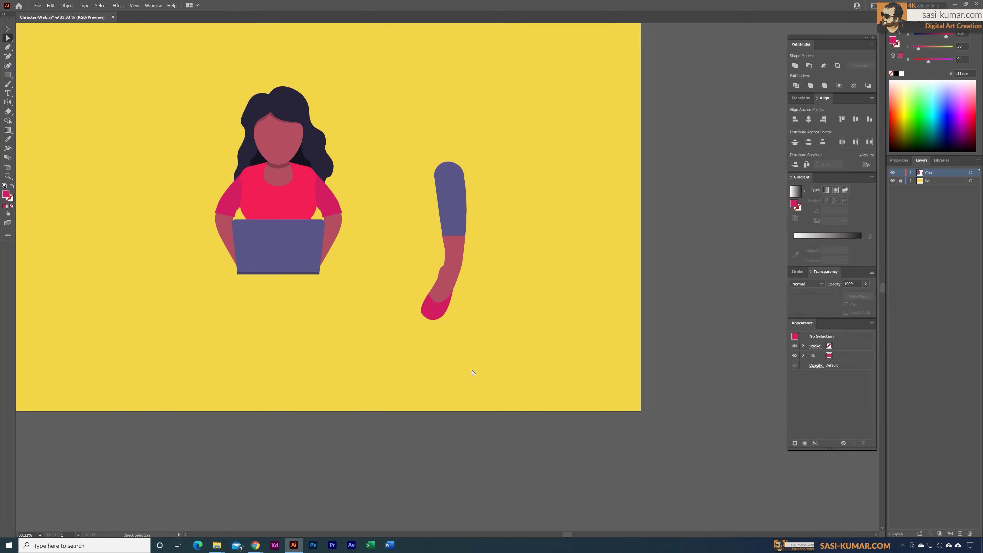
Round the sharp notch above the ankle bump on the leg's inner side and smooth the transition
{"action": "scroll", "coordinate": [465, 378], "scroll_direction": "up", "scroll_amount": 5}
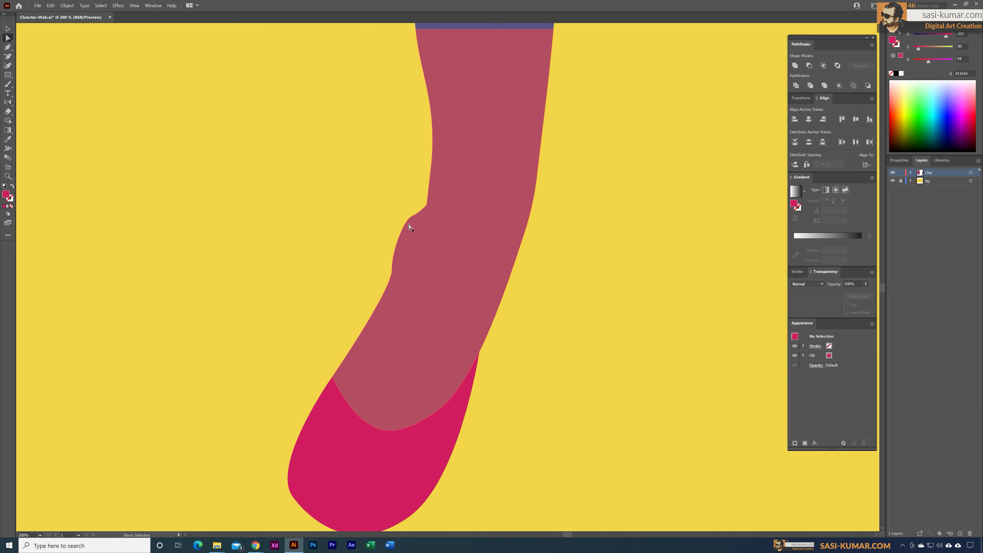
{"action": "left_click", "coordinate": [424, 208]}
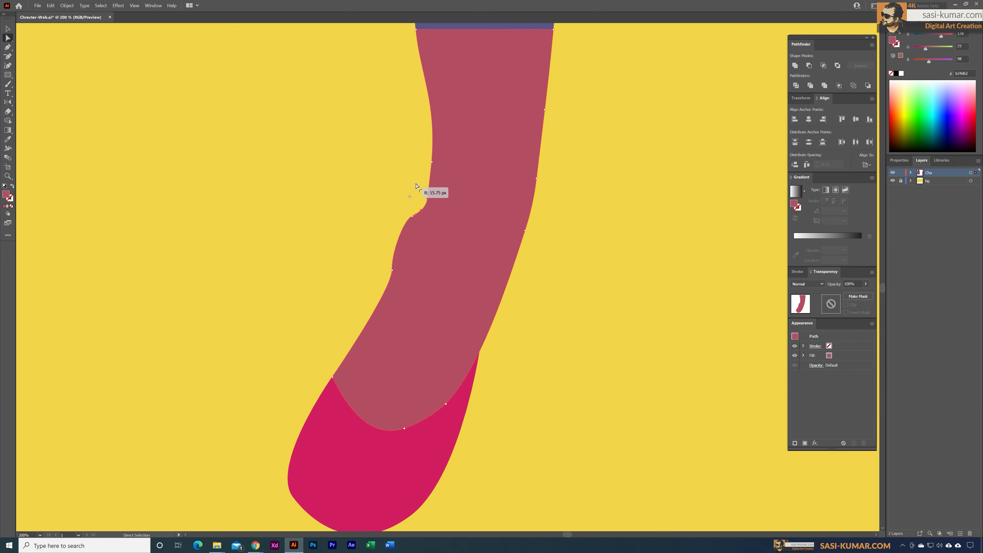
{"action": "left_click", "coordinate": [407, 209]}
{"action": "left_click_drag", "start_coordinate": [406, 208], "coordinate": [413, 231]}
{"action": "key", "text": "Right"}
{"action": "key", "text": "Right"}
{"action": "key", "text": "Right"}
{"action": "key", "text": "Right"}
{"action": "key", "text": "Right"}
{"action": "left_click", "coordinate": [385, 281]}
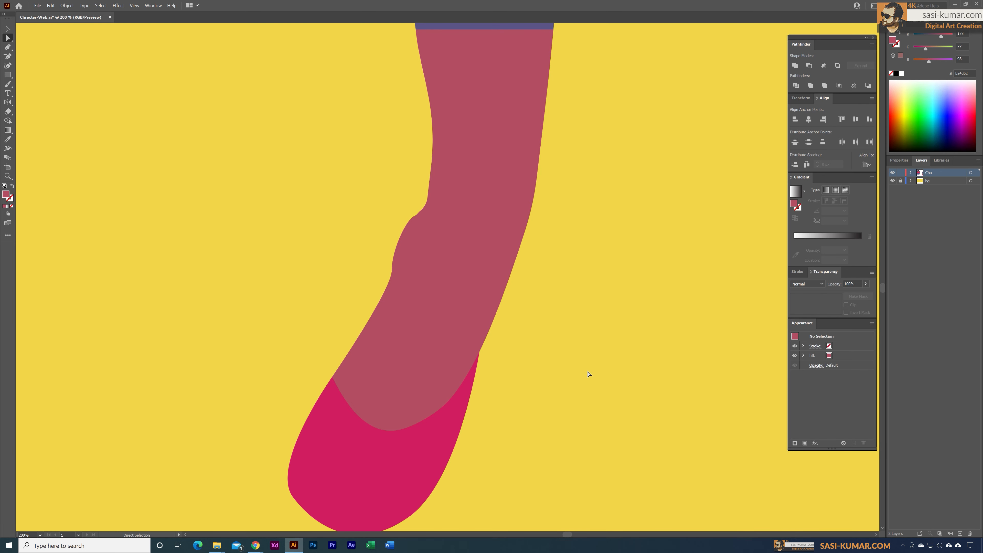
Lengthen the purple trouser leg by moving its top anchor points upward
{"action": "scroll", "coordinate": [588, 374], "scroll_direction": "down", "scroll_amount": 8}
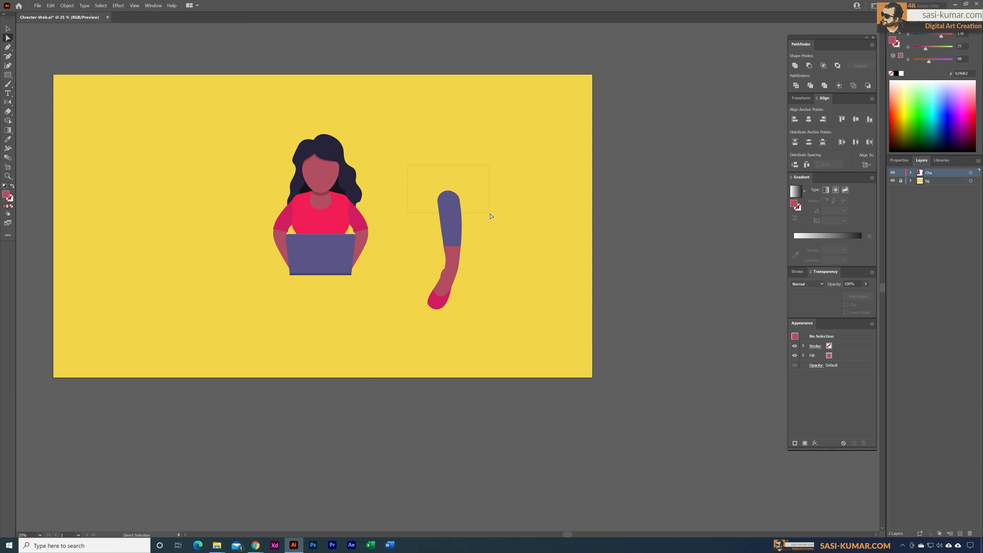
{"action": "left_click_drag", "start_coordinate": [491, 215], "coordinate": [491, 216]}
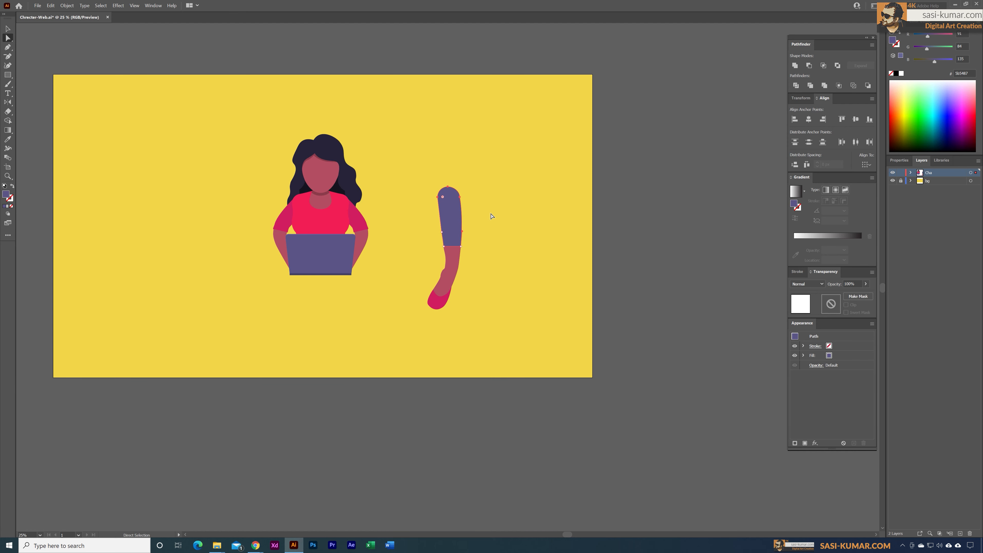
{"action": "key", "text": "Up"}
{"action": "key", "text": "Up"}
{"action": "key", "text": "Up"}
{"action": "key", "text": "Up"}
{"action": "key", "text": "Up"}
{"action": "key", "text": "Up"}
{"action": "key", "text": "Up"}
{"action": "key", "text": "Up"}
{"action": "key", "text": "Up"}
{"action": "key", "text": "Up"}
{"action": "key", "text": "Up"}
{"action": "key", "text": "Up"}
{"action": "key", "text": "Up"}
{"action": "key", "text": "Up"}
{"action": "key", "text": "Up"}
{"action": "key", "text": "Up"}
{"action": "key", "text": "Up"}
{"action": "key", "text": "Up"}
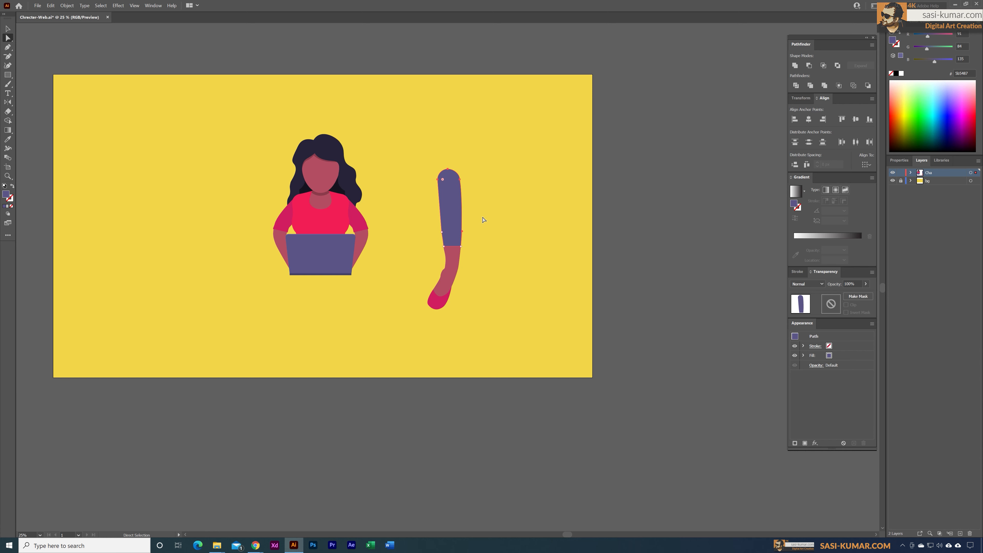
Add an anchor point on the trouser leg's left edge and push it outward into a smoothly rounded bulge
{"action": "left_click", "coordinate": [451, 215]}
{"action": "left_click", "coordinate": [442, 232]}
{"action": "key", "text": "ctrl+plus"}
{"action": "key", "text": "ctrl+plus"}
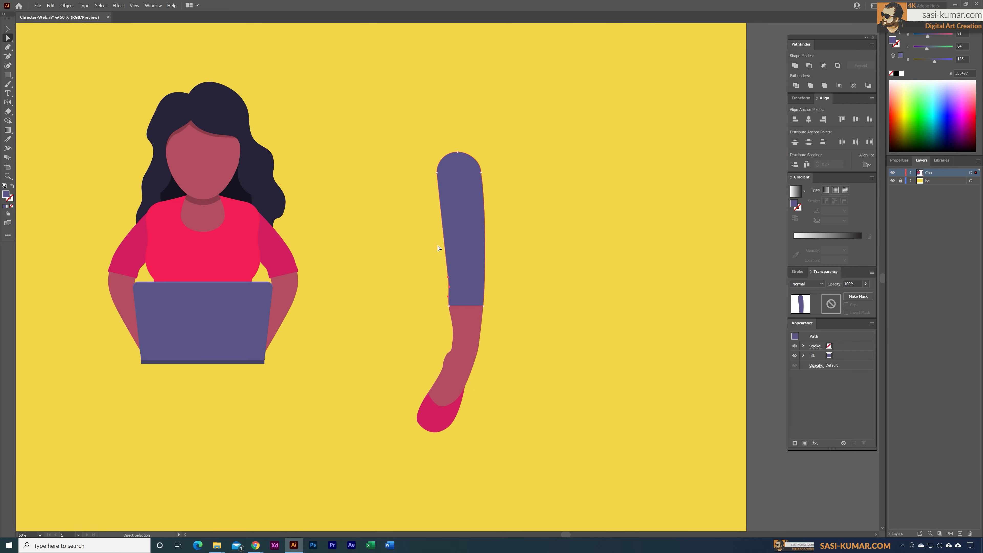
{"action": "left_click_drag", "start_coordinate": [7, 47], "coordinate": [35, 55]}
{"action": "left_click", "coordinate": [440, 217]}
{"action": "key", "text": "shift+Left"}
{"action": "key", "text": "shift+Left"}
{"action": "key", "text": "shift+Left"}
{"action": "key", "text": "shift+Left"}
{"action": "key", "text": "shift+Left"}
{"action": "key", "text": "shift+Left"}
{"action": "key", "text": "Left"}
{"action": "key", "text": "Left"}
{"action": "key", "text": "Left"}
{"action": "key", "text": "Left"}
{"action": "key", "text": "Left"}
{"action": "key", "text": "Left"}
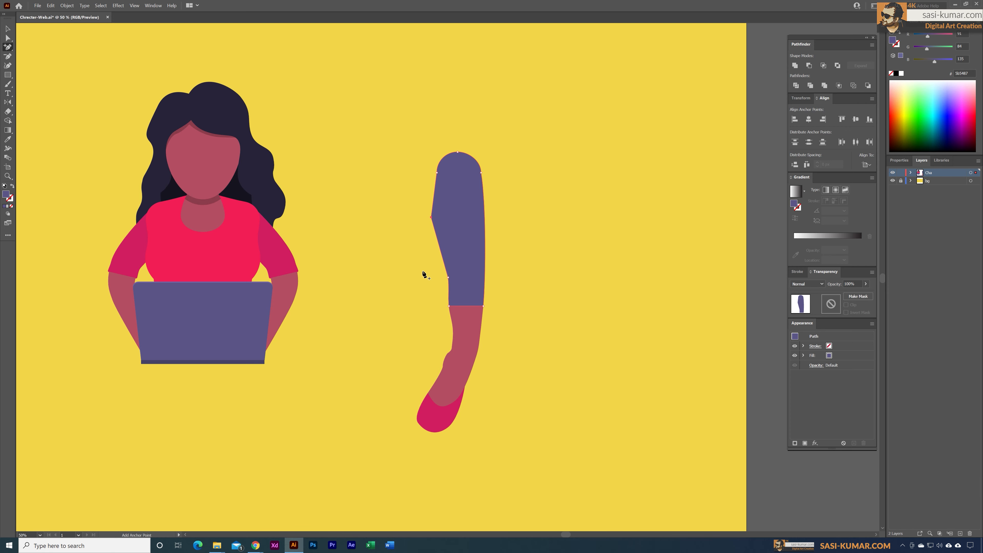
{"action": "left_click", "coordinate": [7, 38]}
{"action": "left_click_drag", "start_coordinate": [440, 219], "coordinate": [598, 216]}
Move the upper-left anchor point of the trouser leg outward to widen the thigh
{"action": "left_click_drag", "start_coordinate": [443, 181], "coordinate": [443, 189]}
{"action": "key", "text": "Left"}
{"action": "key", "text": "Left"}
{"action": "key", "text": "Left"}
{"action": "key", "text": "Left"}
{"action": "key", "text": "Left"}
{"action": "key", "text": "Left"}
{"action": "key", "text": "Left"}
{"action": "key", "text": "Left"}
{"action": "key", "text": "Left"}
{"action": "key", "text": "Left"}
{"action": "key", "text": "Left"}
{"action": "key", "text": "Left"}
{"action": "key", "text": "Left"}
{"action": "key", "text": "Left"}
{"action": "key", "text": "Left"}
{"action": "key", "text": "Left"}
{"action": "key", "text": "Left"}
{"action": "key", "text": "Left"}
{"action": "key", "text": "Left"}
{"action": "key", "text": "Left"}
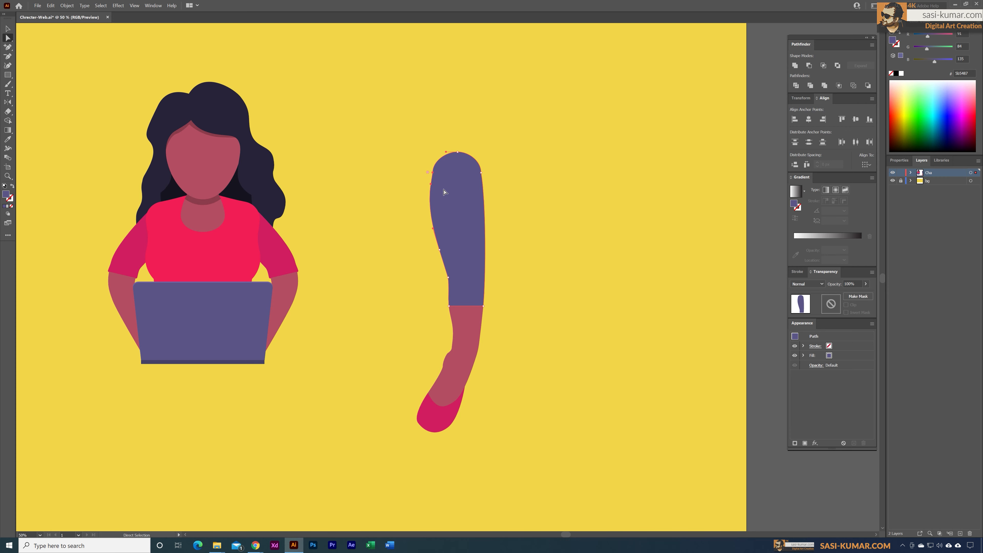
{"action": "key", "text": "Left"}
{"action": "key", "text": "Left"}
{"action": "key", "text": "Left"}
{"action": "key", "text": "Left"}
{"action": "key", "text": "Left"}
Fine-tune the curve of the thigh's left edge just below the rounded top
{"action": "left_click", "coordinate": [414, 209]}
{"action": "left_click", "coordinate": [435, 195]}
{"action": "left_click", "coordinate": [431, 209]}
{"action": "left_click_drag", "start_coordinate": [425, 205], "coordinate": [429, 208]}
{"action": "left_click", "coordinate": [532, 213]}
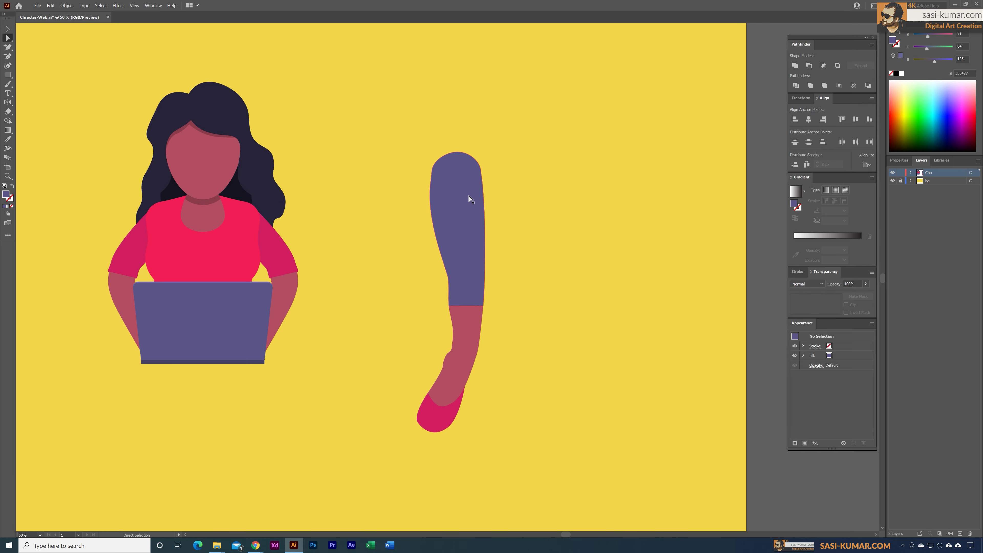
Nudge the upper-right anchor point of the trouser leg to the right to widen the top of the thigh
{"action": "left_click", "coordinate": [455, 190]}
{"action": "left_click_drag", "start_coordinate": [476, 176], "coordinate": [476, 177]}
{"action": "key", "text": "Right"}
{"action": "key", "text": "Right"}
{"action": "key", "text": "Right"}
{"action": "key", "text": "Right"}
{"action": "key", "text": "Right"}
{"action": "key", "text": "Right"}
{"action": "key", "text": "Right"}
{"action": "key", "text": "Right"}
{"action": "key", "text": "Right"}
{"action": "key", "text": "Right"}
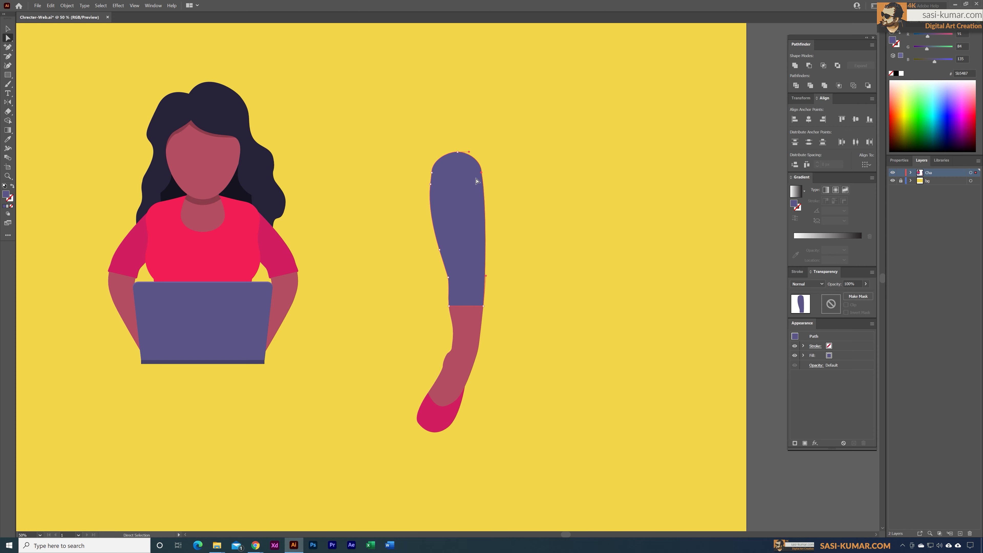
{"action": "left_click", "coordinate": [541, 232]}
Smooth the corner on the trouser leg's left edge just above the hem with a large corner radius
{"action": "left_click", "coordinate": [467, 293]}
{"action": "left_click", "coordinate": [449, 277]}
{"action": "left_click_drag", "start_coordinate": [449, 288], "coordinate": [449, 291]}
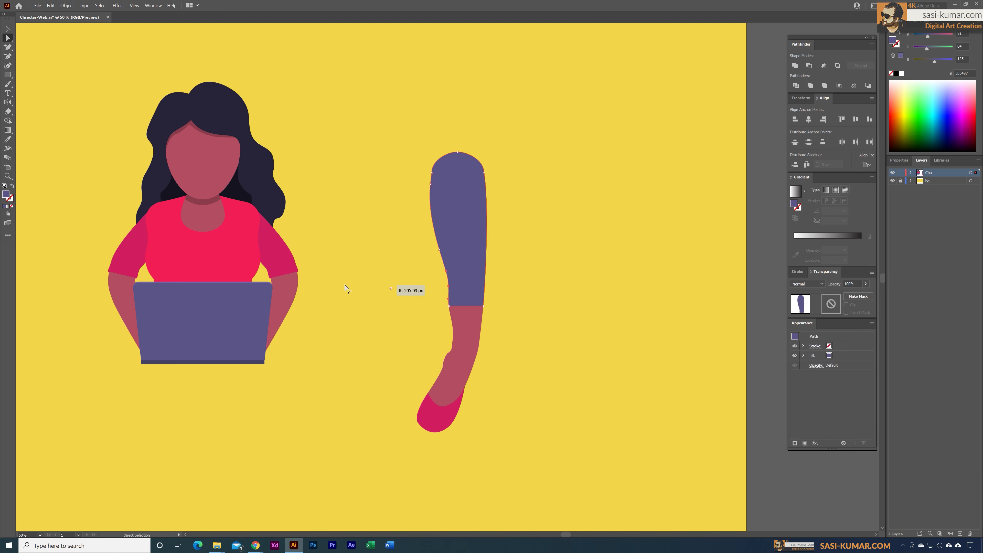
{"action": "left_click", "coordinate": [566, 289]}
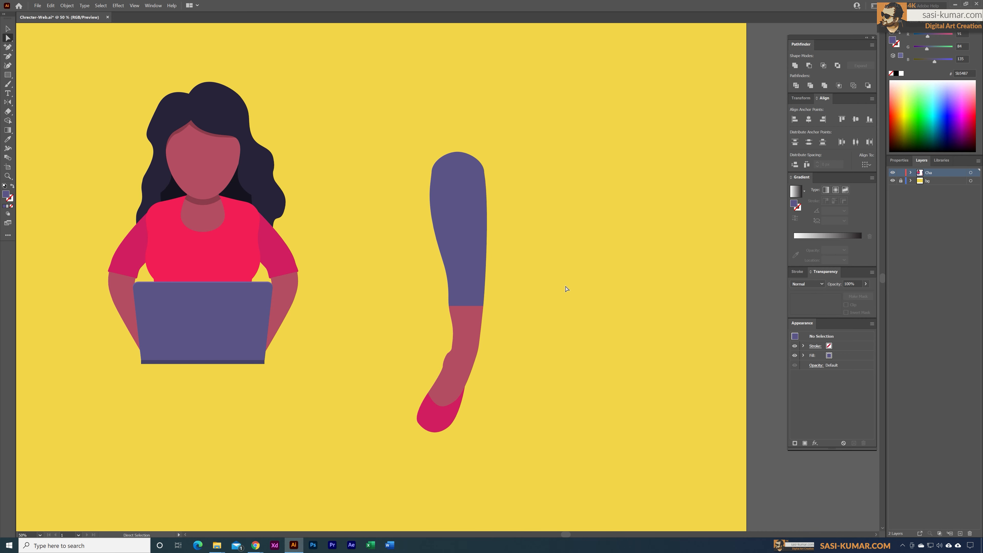
{"action": "scroll", "coordinate": [481, 308], "scroll_direction": "down", "scroll_amount": 2}
{"action": "scroll", "coordinate": [509, 274], "scroll_direction": "down", "scroll_amount": 1}
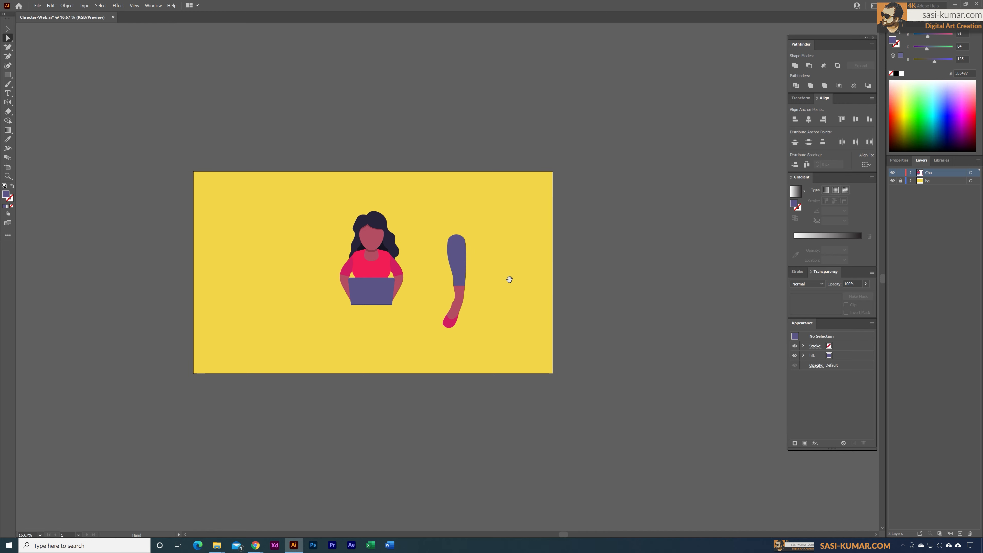
Group all the leg, trouser and shoe shapes and move the group further away from the character
{"action": "scroll", "coordinate": [515, 281], "scroll_direction": "up", "scroll_amount": 1}
{"action": "left_click", "coordinate": [8, 28]}
{"action": "left_click_drag", "start_coordinate": [432, 388], "coordinate": [402, 445]}
{"action": "key", "text": "ctrl+g"}
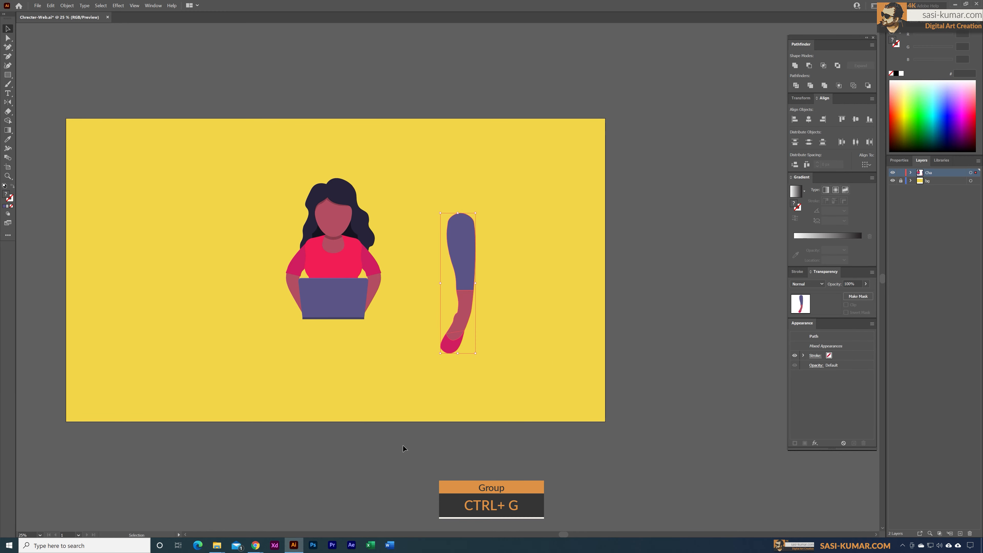
{"action": "left_click_drag", "start_coordinate": [452, 236], "coordinate": [485, 237]}
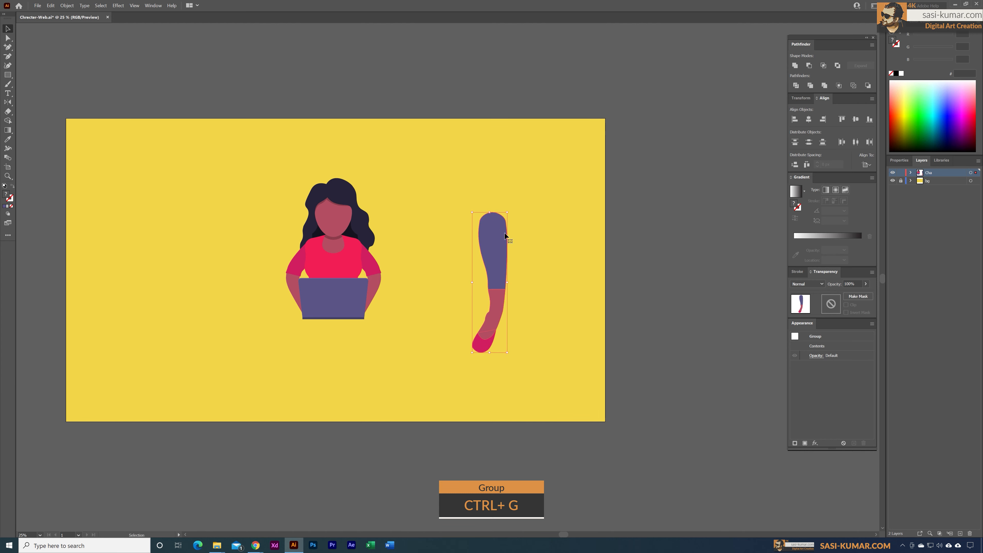
{"action": "left_click", "coordinate": [572, 260]}
{"action": "left_click_drag", "start_coordinate": [522, 428], "coordinate": [462, 222]}
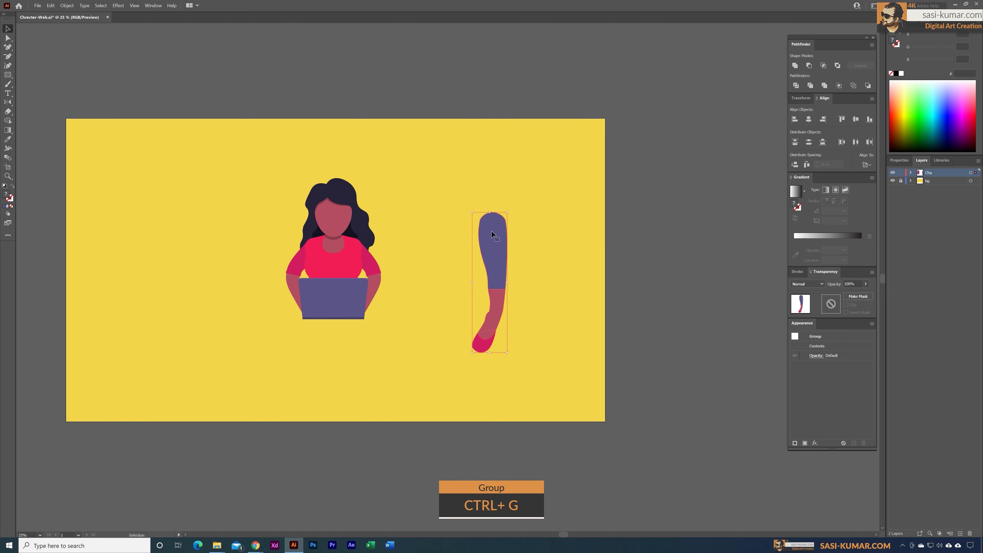
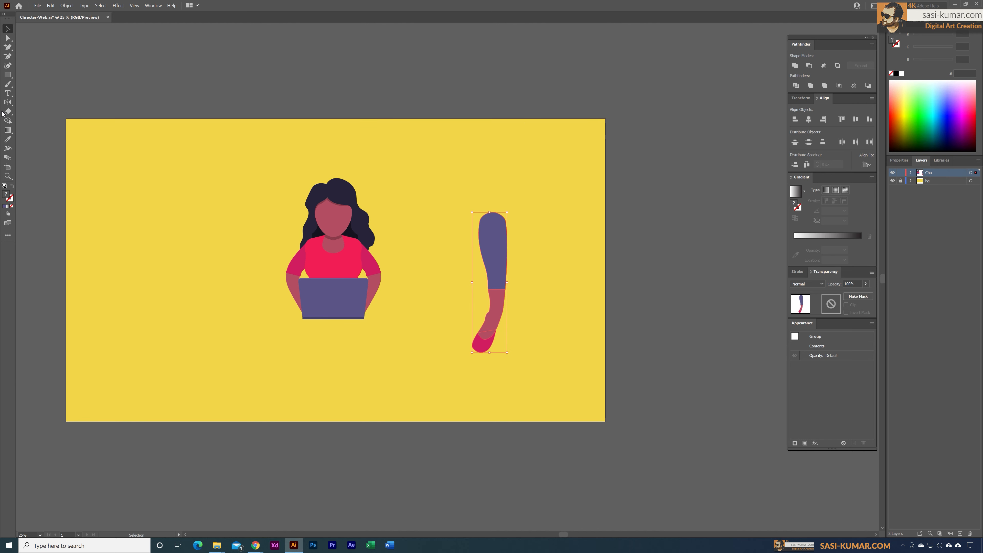
Create a mirrored copy of the leg group by reflecting it across the vertical axis
{"action": "left_click", "coordinate": [9, 102]}
{"action": "double_click", "coordinate": [8, 103]}
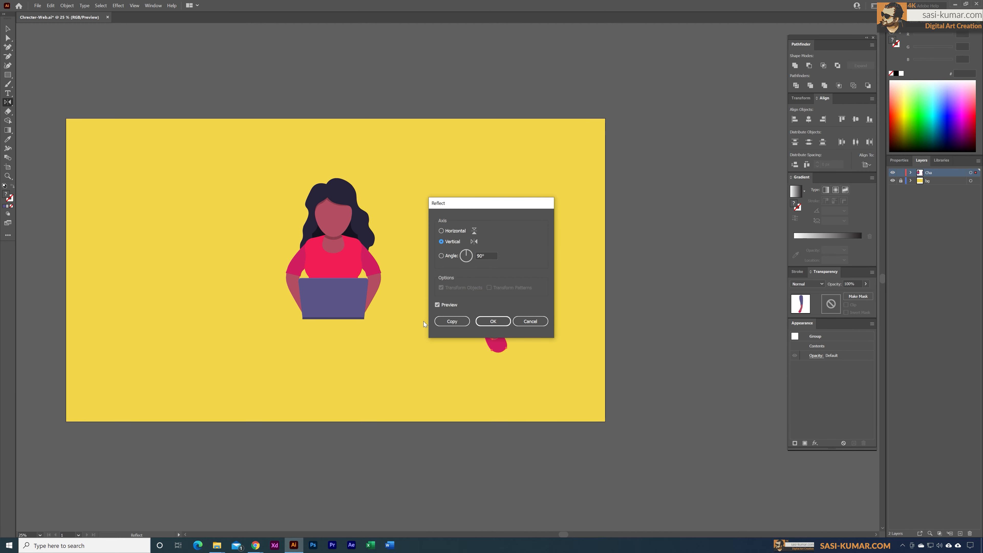
{"action": "left_click", "coordinate": [458, 323]}
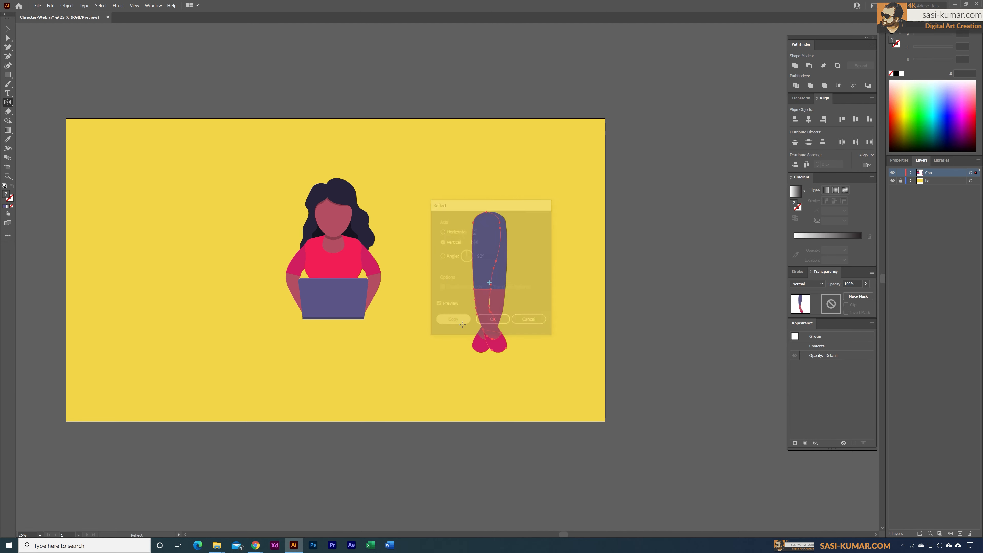
{"action": "key", "text": "v"}
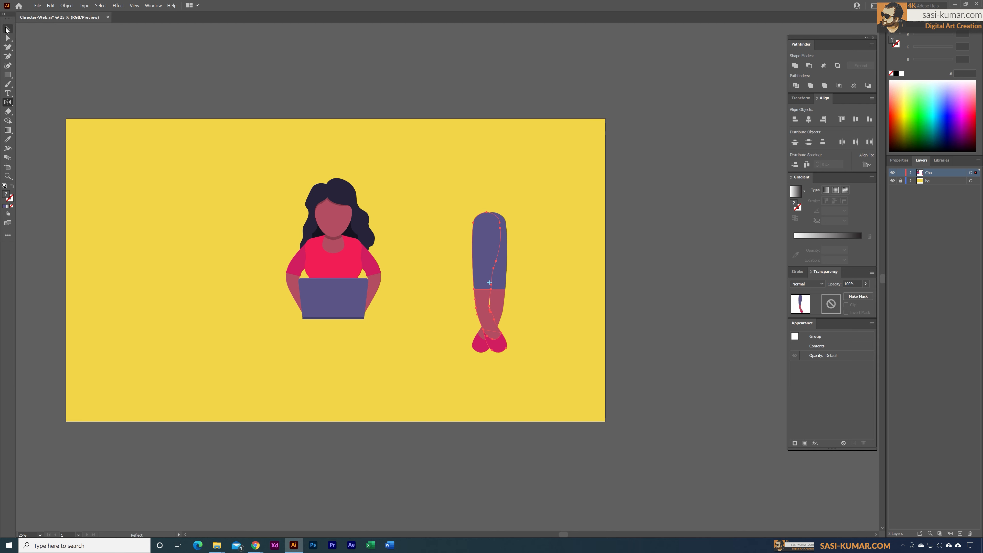
Place the mirrored leg nearly horizontally under the laptop with its foot pointing right, and resize it to suit the body
{"action": "left_click", "coordinate": [681, 293]}
{"action": "left_click", "coordinate": [485, 254]}
{"action": "left_click_drag", "start_coordinate": [484, 254], "coordinate": [237, 279]}
{"action": "left_click_drag", "start_coordinate": [349, 350], "coordinate": [328, 327]}
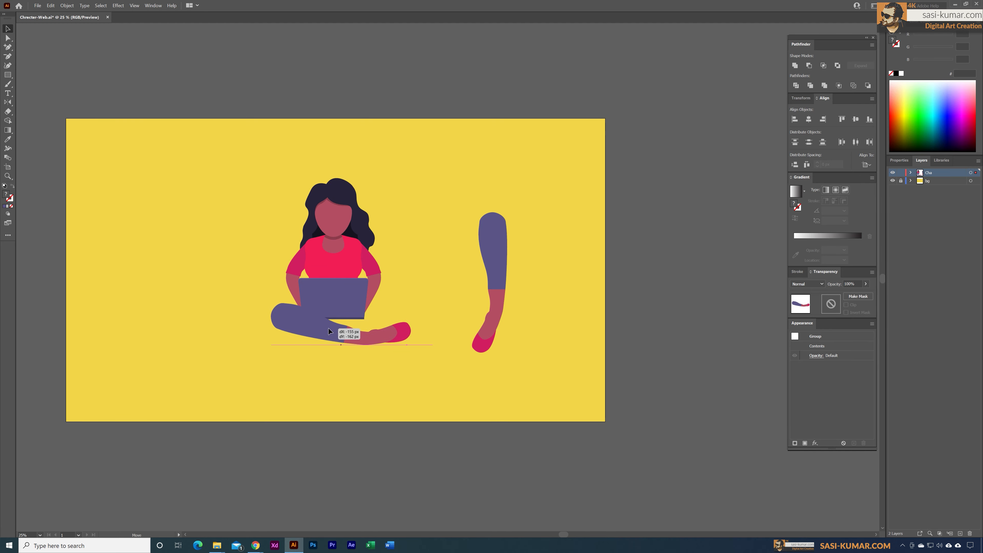
{"action": "left_click_drag", "start_coordinate": [413, 324], "coordinate": [383, 327]}
{"action": "left_click_drag", "start_coordinate": [311, 331], "coordinate": [315, 329]}
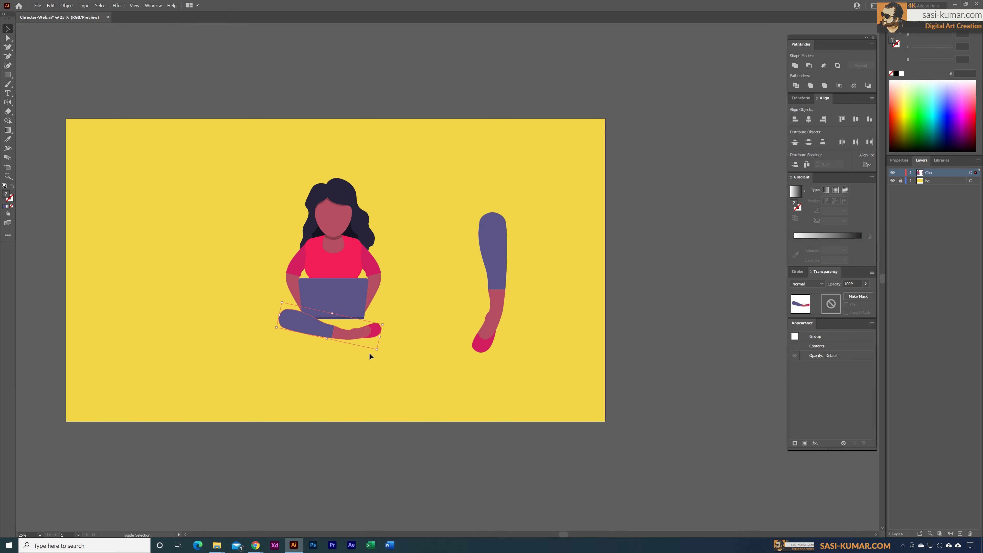
{"action": "left_click_drag", "start_coordinate": [381, 354], "coordinate": [363, 335]}
Move the other leg onto the character over the laptop's right half and bring it to the front
{"action": "left_click_drag", "start_coordinate": [485, 280], "coordinate": [358, 323]}
{"action": "right_click", "coordinate": [358, 321]}
{"action": "mouse_move", "coordinate": [400, 408]}
{"action": "left_click", "coordinate": [453, 407]}
{"action": "left_click", "coordinate": [463, 379]}
Scale down the upright front leg and position its knee over the lower right part of the laptop
{"action": "key", "text": "ctrl+plus"}
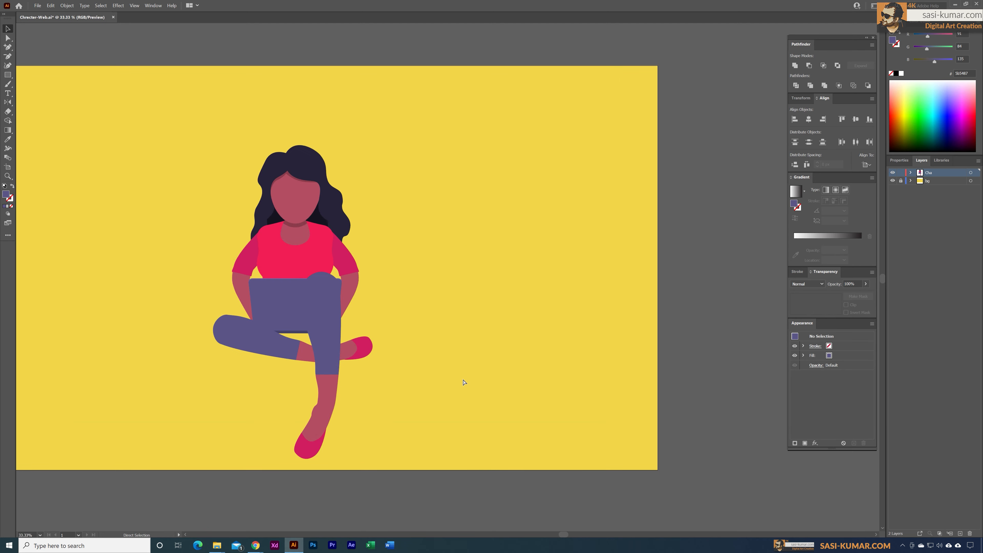
{"action": "key", "text": "ctrl+plus"}
{"action": "left_click_drag", "start_coordinate": [402, 355], "coordinate": [524, 301]}
{"action": "left_click", "coordinate": [392, 311]}
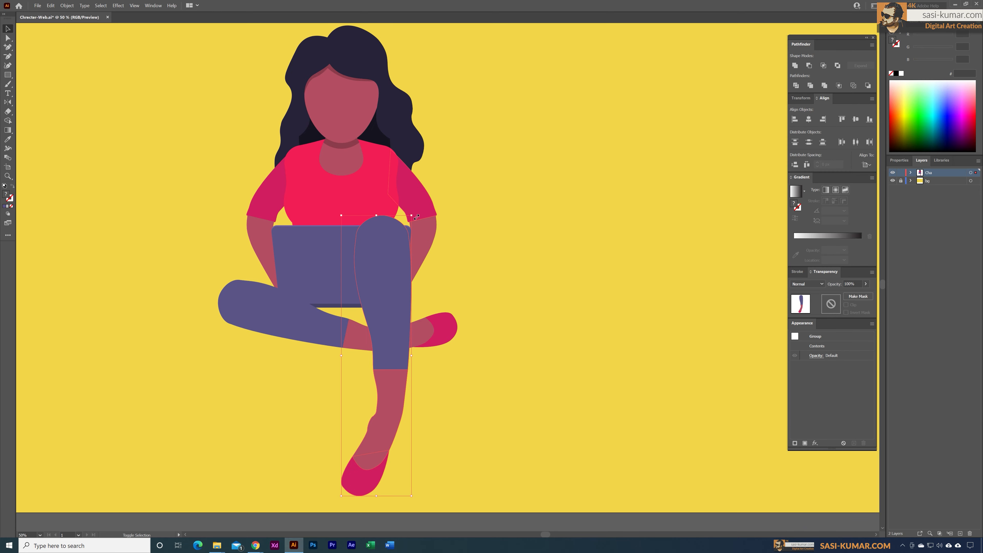
{"action": "left_click", "coordinate": [416, 218], "text": "shift"}
{"action": "left_click", "coordinate": [438, 300]}
{"action": "left_click", "coordinate": [404, 243]}
{"action": "left_click_drag", "start_coordinate": [412, 216], "coordinate": [375, 299]}
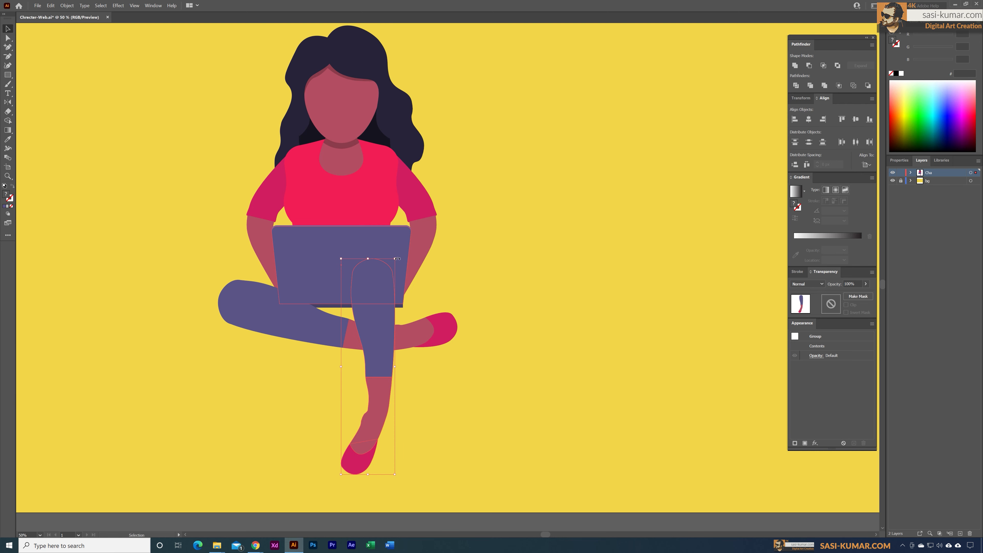
Rotate the front leg clockwise and shift it so it crosses over the horizontal leg, with the foot at lower left
{"action": "left_click_drag", "start_coordinate": [397, 258], "coordinate": [448, 280]}
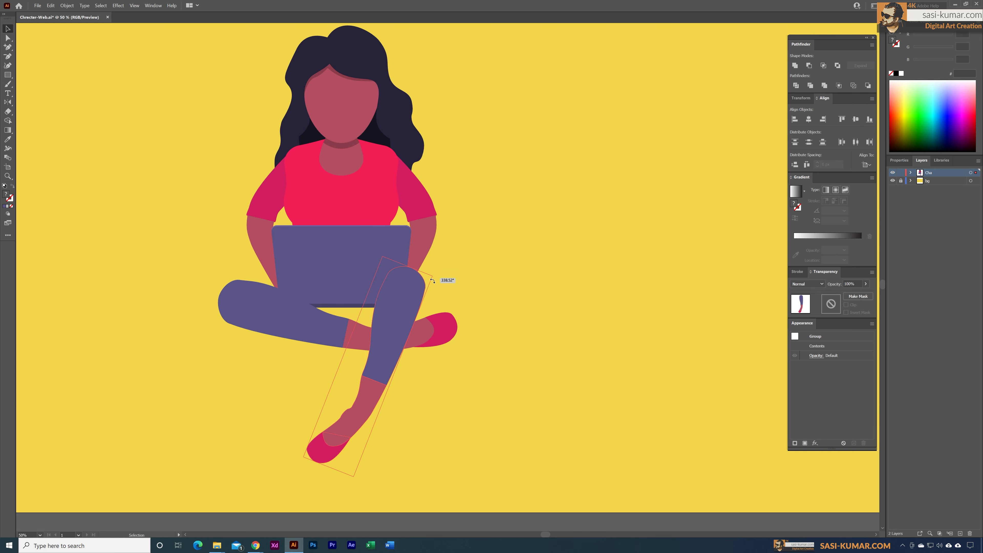
{"action": "mouse_move", "coordinate": [391, 318]}
{"action": "left_mouse_down"}
{"action": "mouse_move", "coordinate": [381, 301]}
{"action": "mouse_move", "coordinate": [389, 300]}
{"action": "left_mouse_up"}
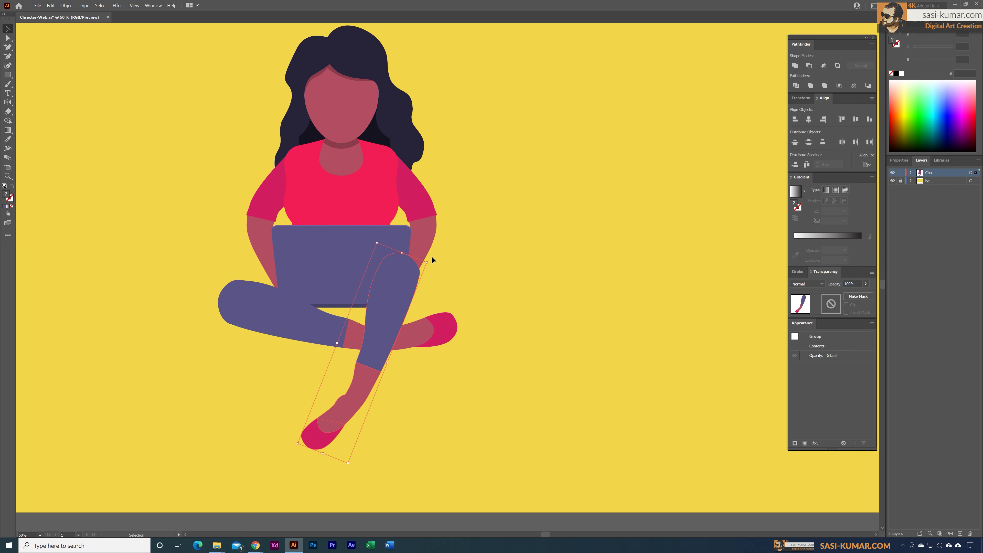
{"action": "left_click_drag", "start_coordinate": [434, 266], "coordinate": [405, 293]}
{"action": "left_click", "coordinate": [484, 299]}
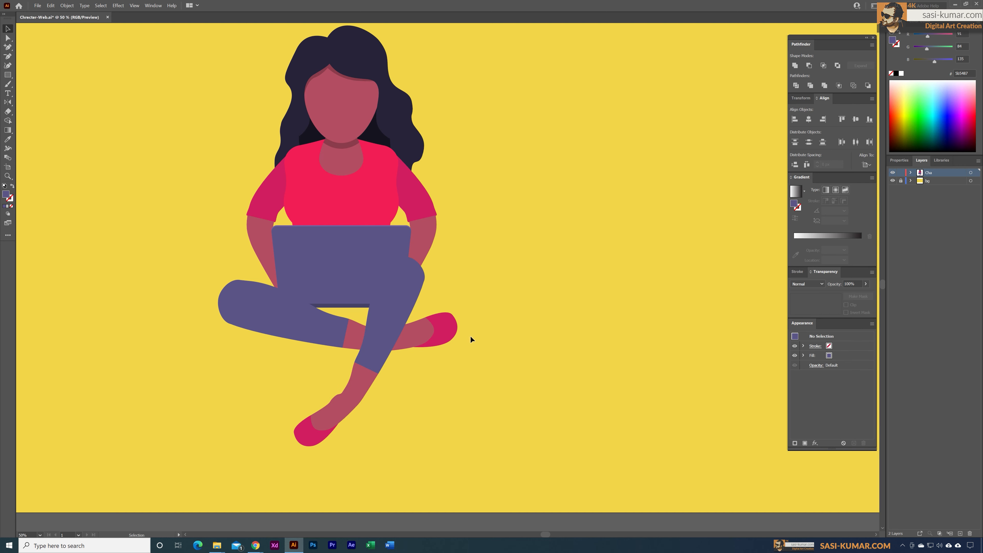
{"action": "left_click", "coordinate": [376, 335]}
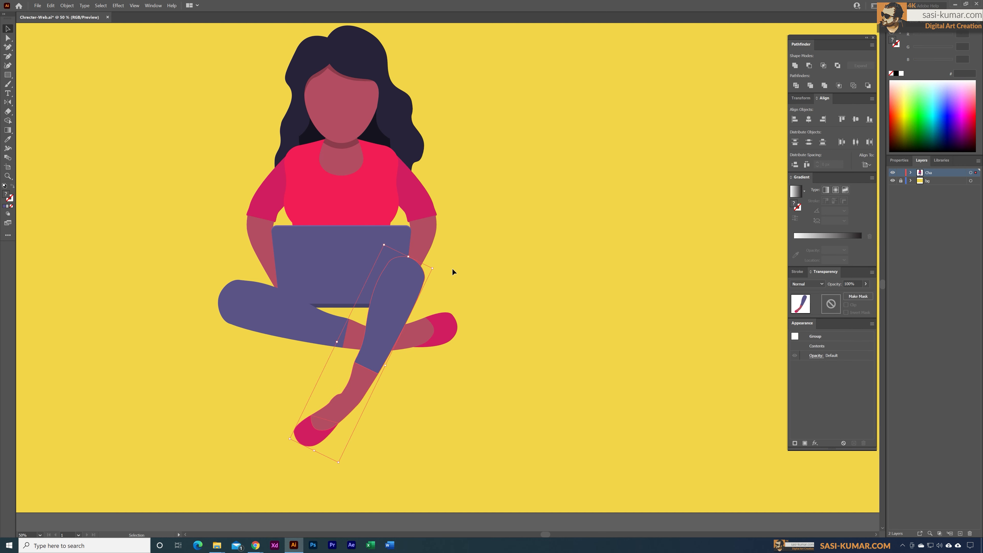
{"action": "left_click_drag", "start_coordinate": [436, 269], "coordinate": [443, 275]}
{"action": "left_click", "coordinate": [504, 279]}
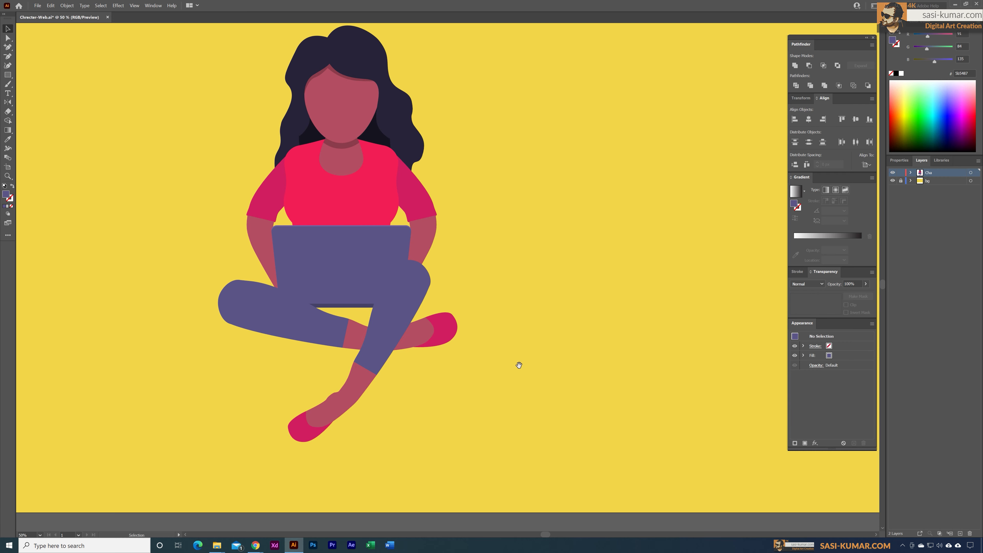
{"action": "left_click_drag", "start_coordinate": [518, 364], "coordinate": [524, 363]}
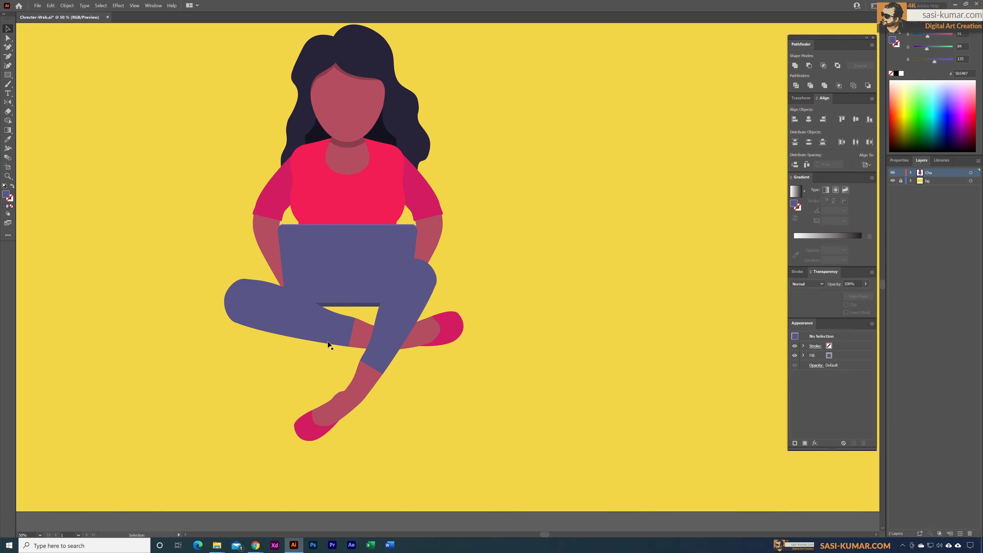
Recolor the laptop lid with a much lighter violet fill to separate it from the trousers
{"action": "left_click", "coordinate": [8, 38]}
{"action": "left_click", "coordinate": [326, 276]}
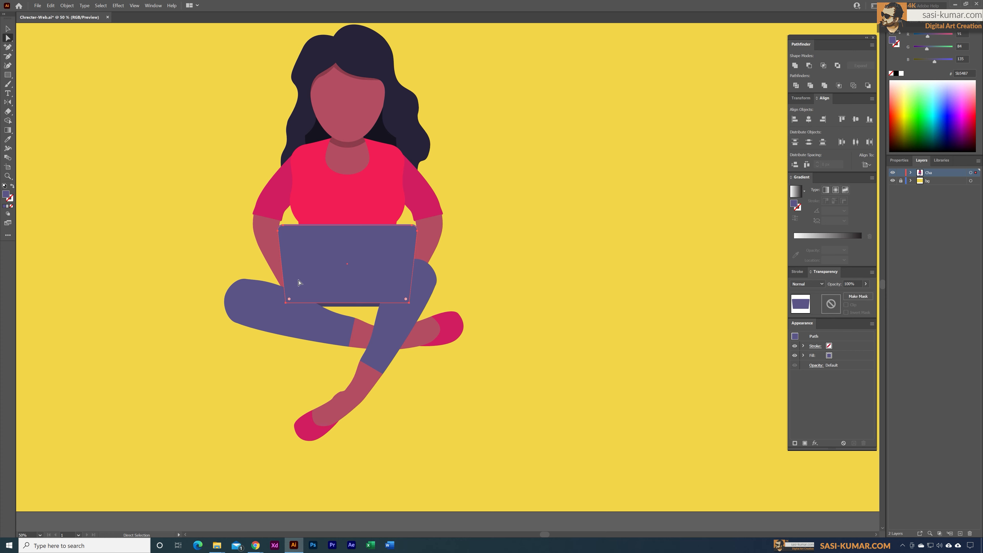
{"action": "double_click", "coordinate": [7, 195]}
{"action": "left_click_drag", "start_coordinate": [625, 213], "coordinate": [624, 193]}
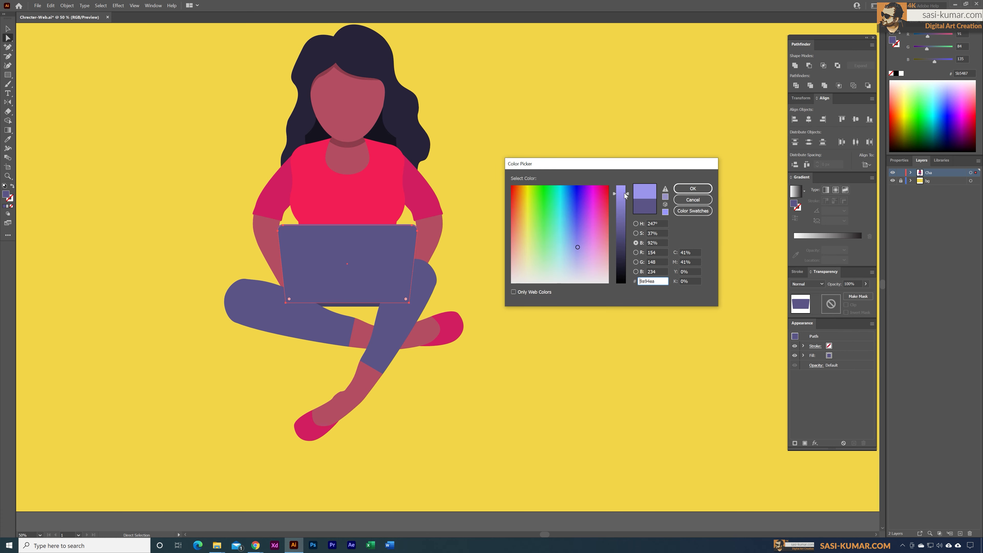
{"action": "left_click", "coordinate": [692, 189]}
{"action": "left_click", "coordinate": [548, 176]}
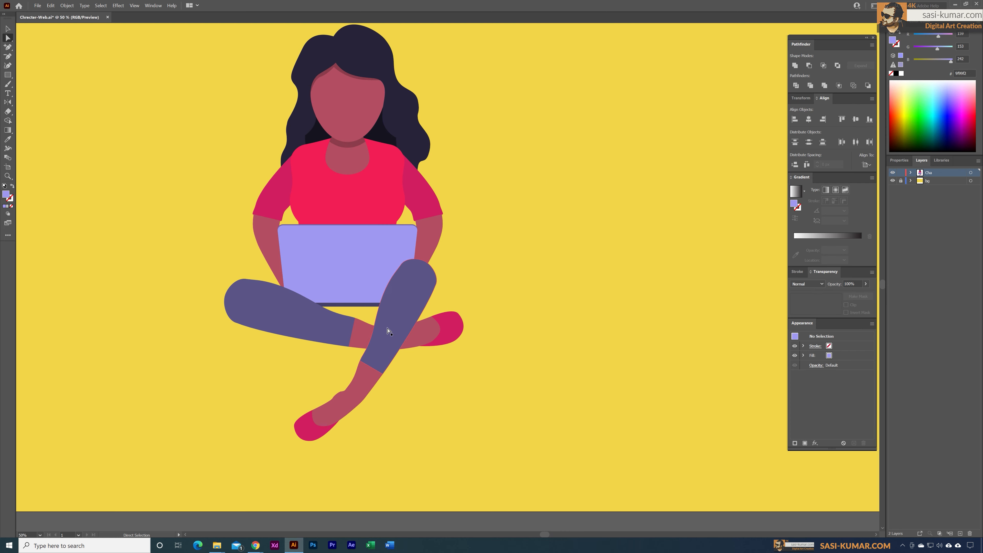
Change the fill of the thin laptop base strip to dark navy #26253a
{"action": "left_click", "coordinate": [372, 306]}
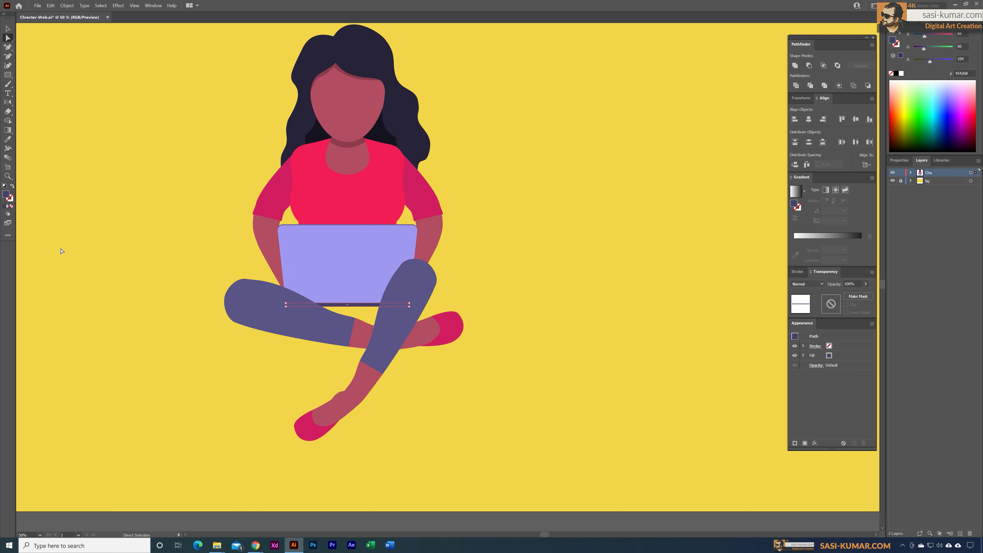
{"action": "double_click", "coordinate": [7, 195]}
{"action": "left_click", "coordinate": [621, 262]}
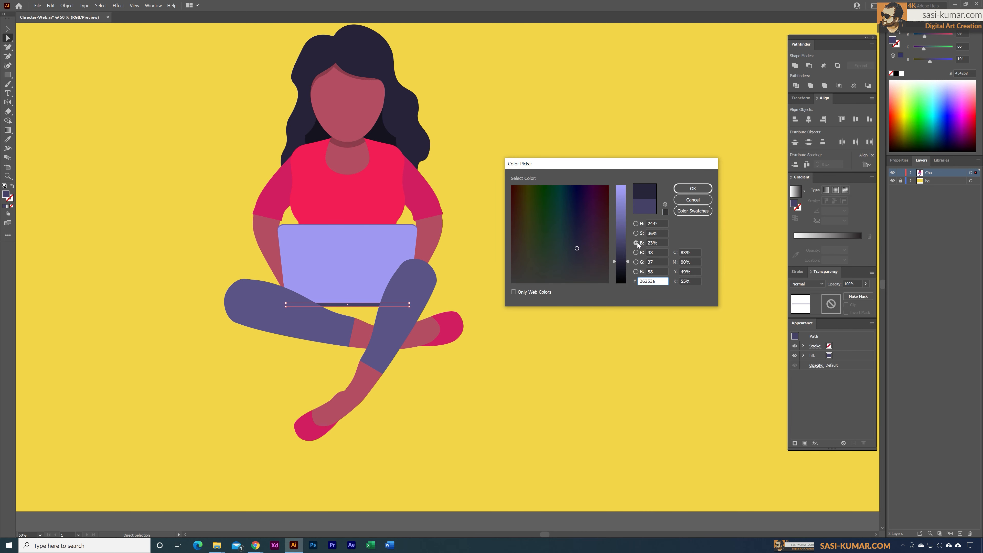
{"action": "left_click", "coordinate": [693, 189]}
{"action": "left_click", "coordinate": [531, 173]}
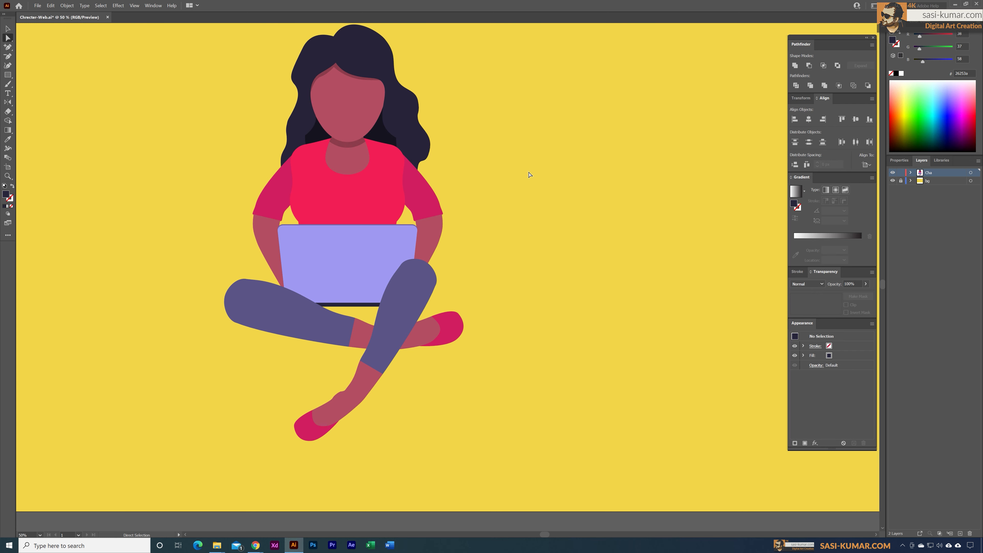
Draw two overlapping dark ellipses side by side over the gap between the laptop and the crossed legs
{"action": "left_click_drag", "start_coordinate": [8, 75], "coordinate": [42, 90]}
{"action": "left_click_drag", "start_coordinate": [339, 280], "coordinate": [415, 330]}
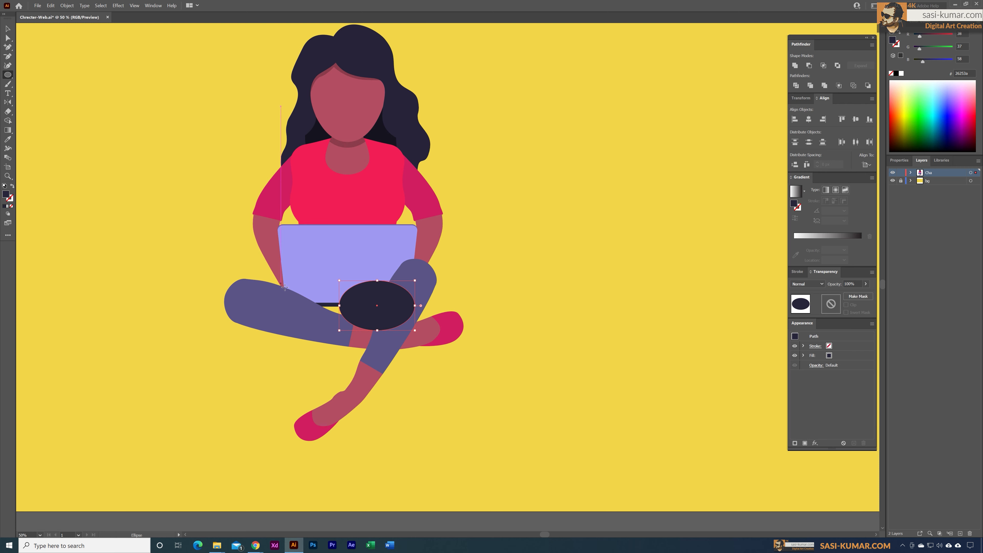
{"action": "mouse_move", "coordinate": [281, 284]}
{"action": "left_mouse_down"}
{"action": "mouse_move", "coordinate": [341, 310]}
{"action": "mouse_move", "coordinate": [360, 333]}
{"action": "left_mouse_up"}
Select both dark ellipses and send them to the back, behind the laptop and legs
{"action": "left_click", "coordinate": [8, 29]}
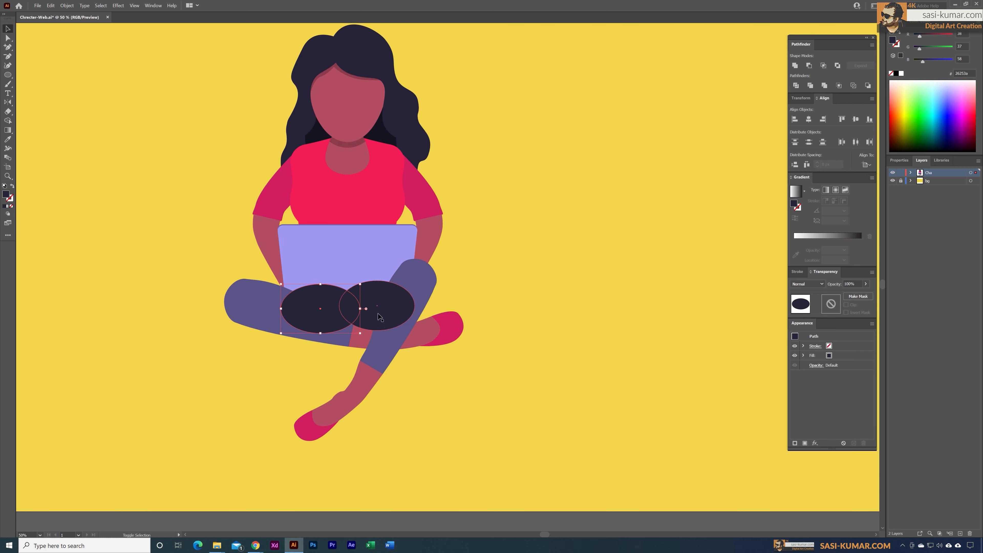
{"action": "left_click", "coordinate": [380, 305], "text": "shift"}
{"action": "right_click", "coordinate": [382, 302]}
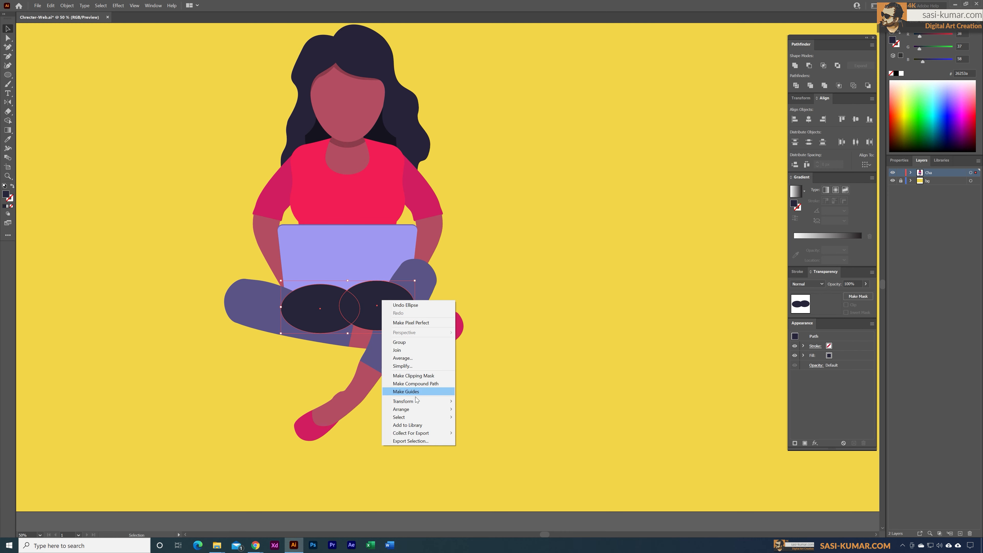
{"action": "mouse_move", "coordinate": [426, 409]}
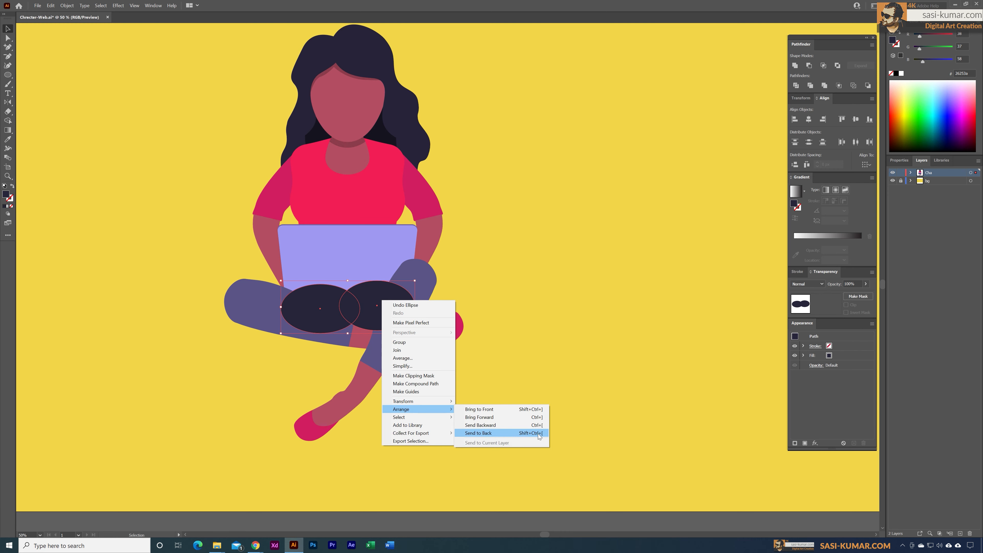
{"action": "left_click", "coordinate": [539, 434]}
{"action": "left_click", "coordinate": [537, 396]}
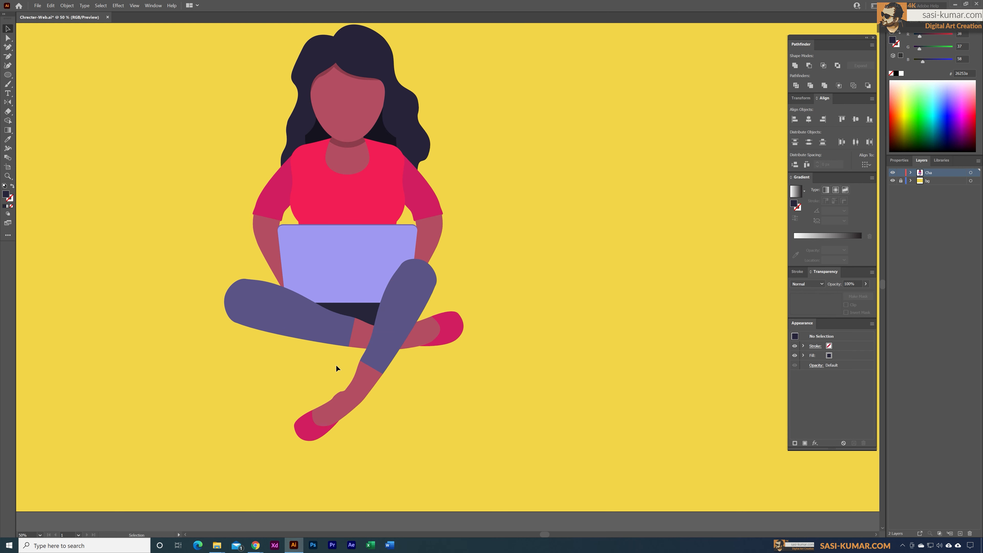
Darken the left ellipse behind the legs to a fill of #1a1a28
{"action": "left_click", "coordinate": [353, 316]}
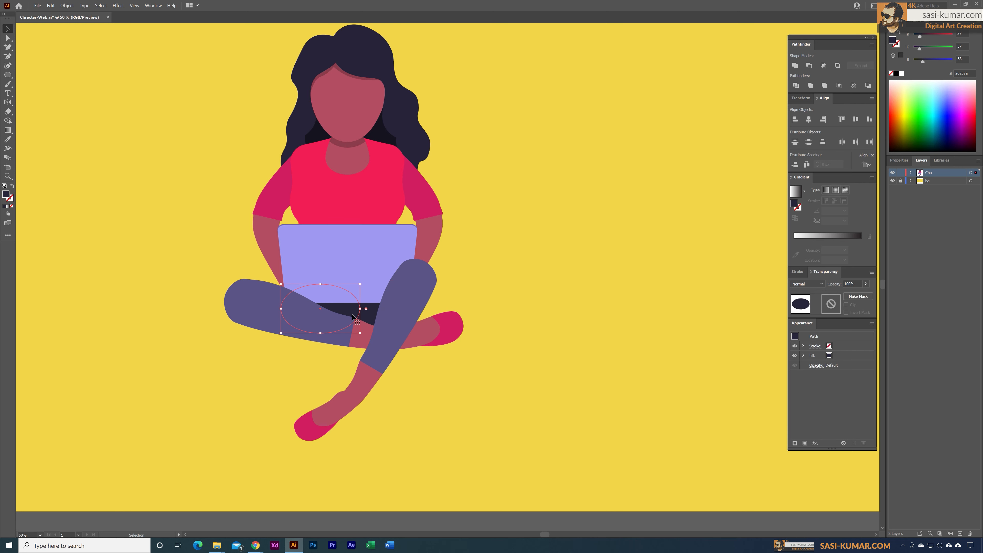
{"action": "double_click", "coordinate": [5, 194]}
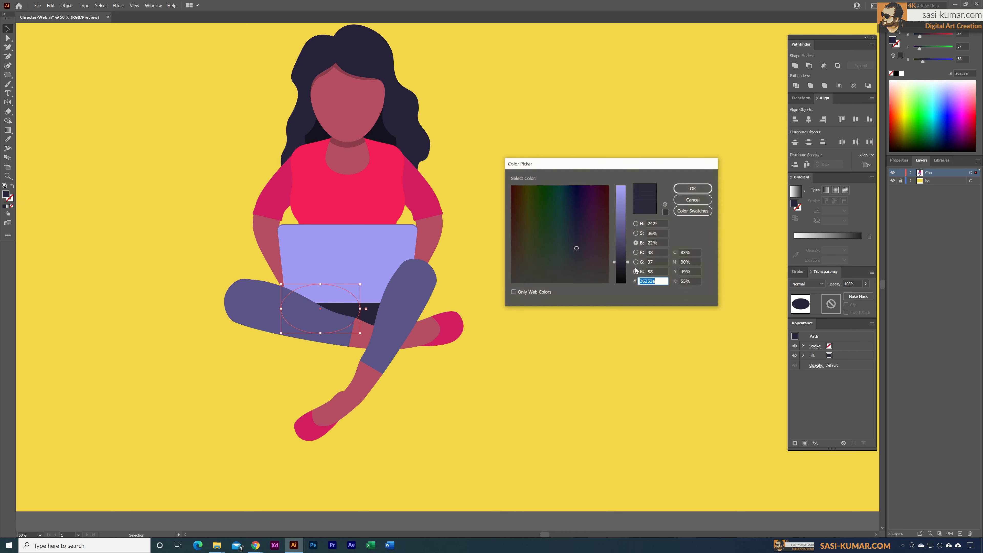
{"action": "left_click", "coordinate": [693, 188]}
{"action": "left_click", "coordinate": [555, 242]}
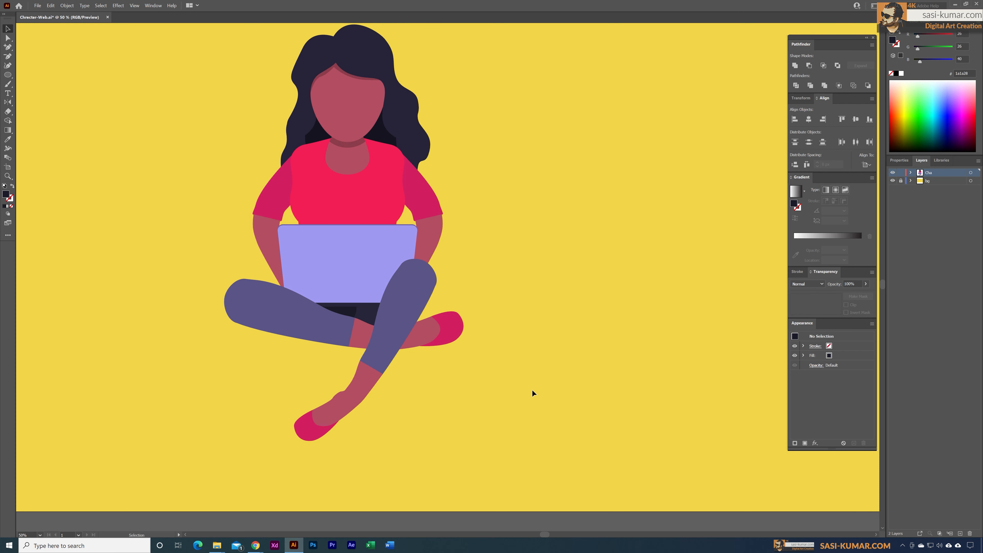
Enlarge the front crossed leg slightly so its foot extends further down to the left
{"action": "key", "text": "ctrl+minus"}
{"action": "key", "text": "ctrl+minus"}
{"action": "key", "text": "ctrl+minus"}
{"action": "key", "text": "ctrl+plus"}
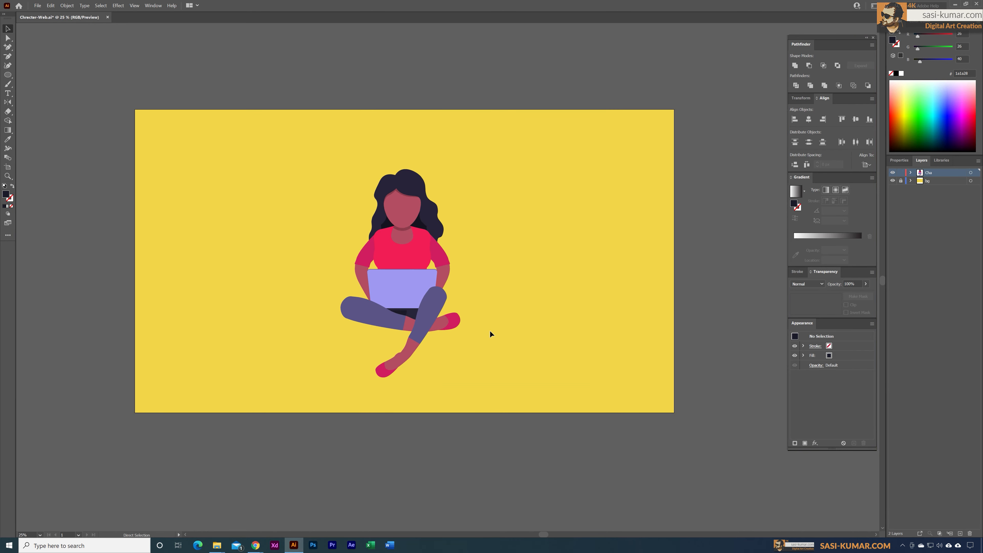
{"action": "key", "text": "v"}
{"action": "left_click", "coordinate": [387, 321]}
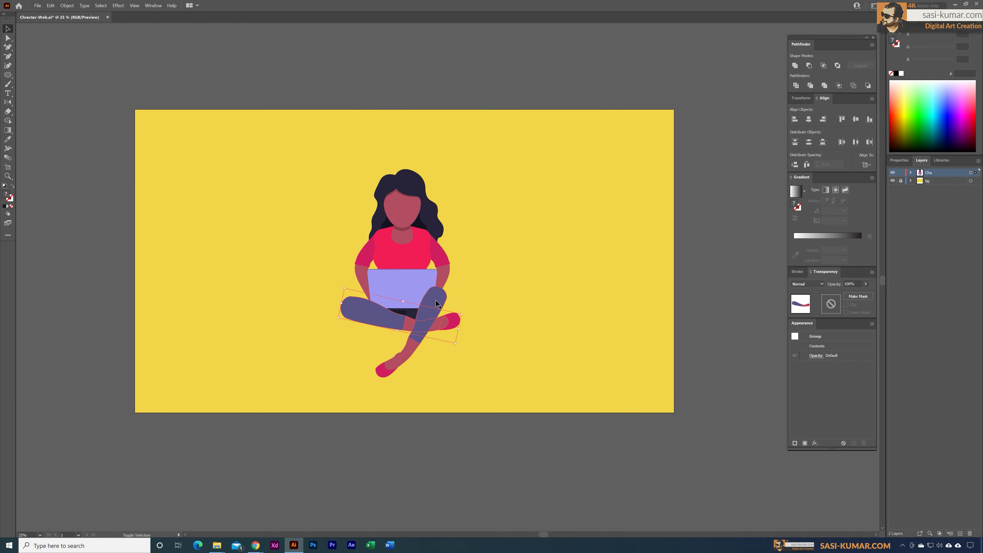
{"action": "left_click", "coordinate": [436, 301], "text": "shift"}
{"action": "left_click", "coordinate": [428, 357]}
{"action": "left_click", "coordinate": [419, 344]}
{"action": "left_click_drag", "start_coordinate": [401, 389], "coordinate": [398, 406]}
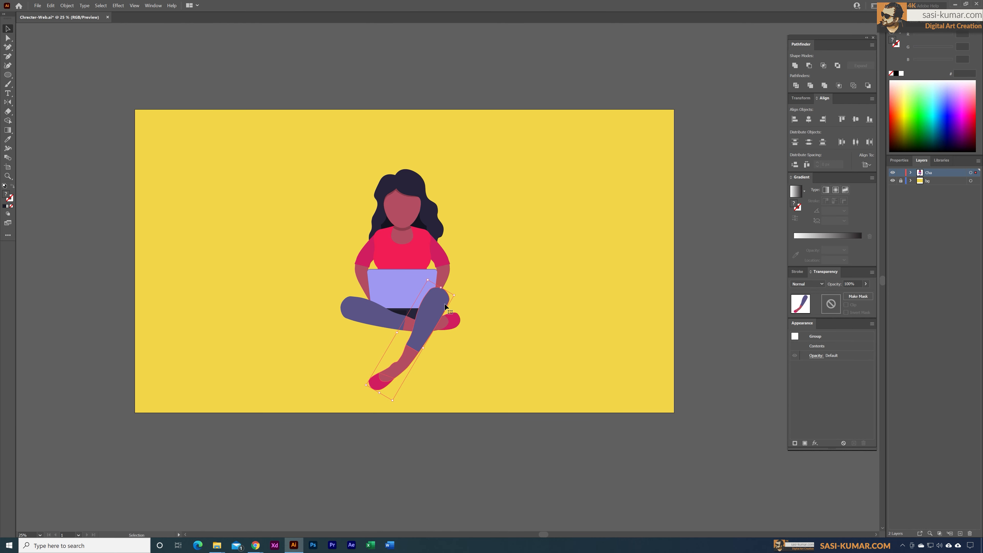
Rotate the front crossed leg slightly clockwise and shrink it a little so its foot ends higher
{"action": "left_click_drag", "start_coordinate": [460, 296], "coordinate": [462, 299]}
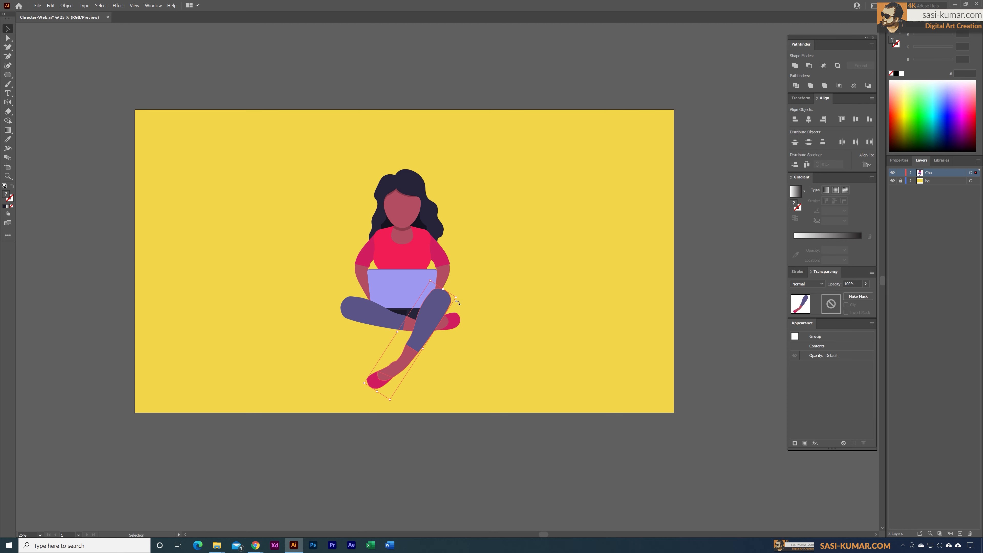
{"action": "left_click_drag", "start_coordinate": [393, 403], "coordinate": [391, 400]}
{"action": "left_click", "coordinate": [462, 346]}
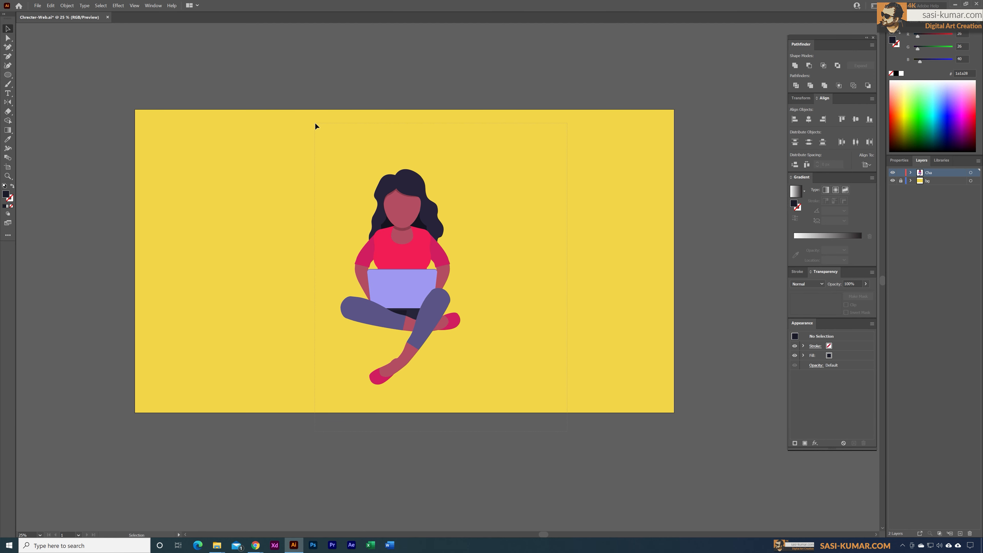
Group the whole character, then scale the group down and center it horizontally on the artboard
{"action": "left_click_drag", "start_coordinate": [315, 124], "coordinate": [315, 123]}
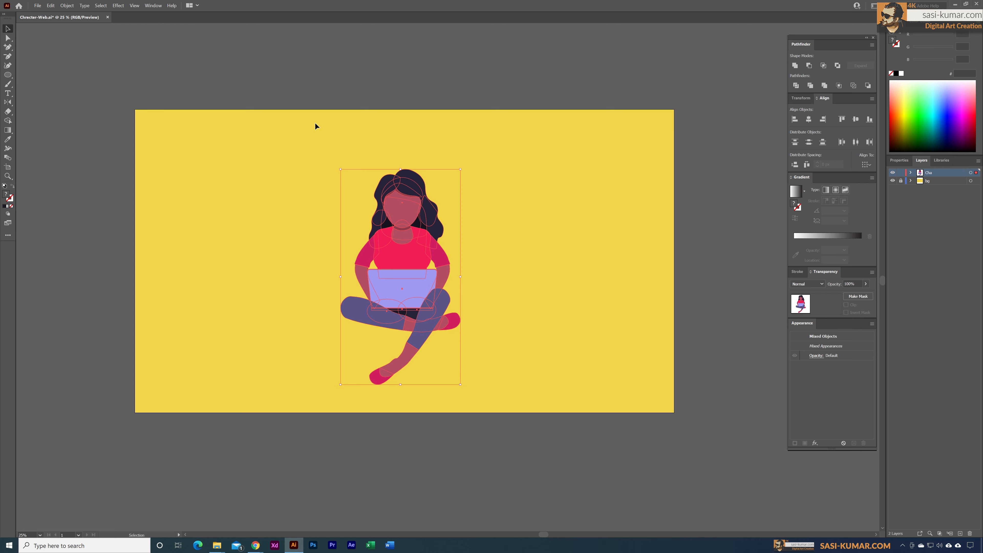
{"action": "key", "text": "ctrl+g"}
{"action": "left_click_drag", "start_coordinate": [460, 169], "coordinate": [444, 206]}
{"action": "left_click_drag", "start_coordinate": [396, 265], "coordinate": [420, 235]}
{"action": "left_click", "coordinate": [808, 119]}
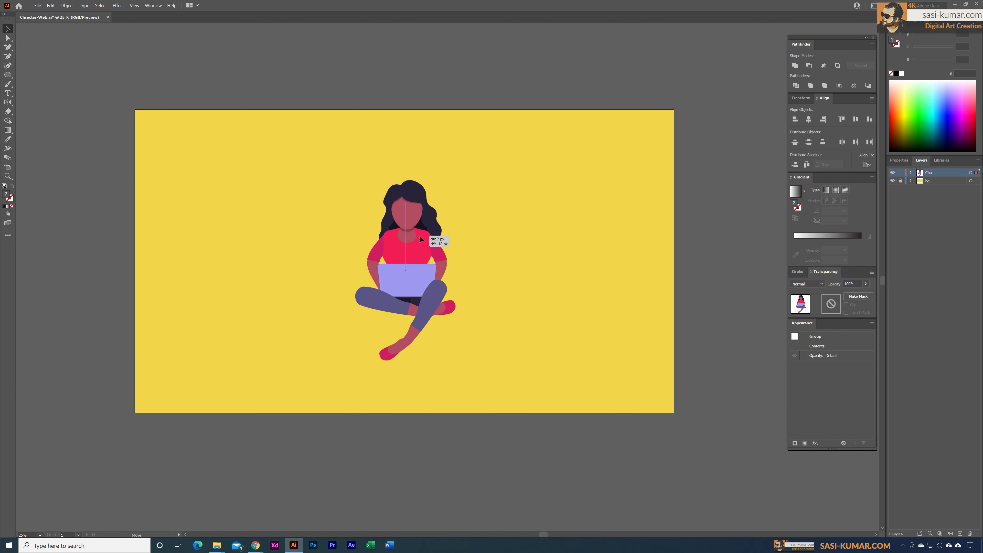
{"action": "left_click", "coordinate": [224, 264]}
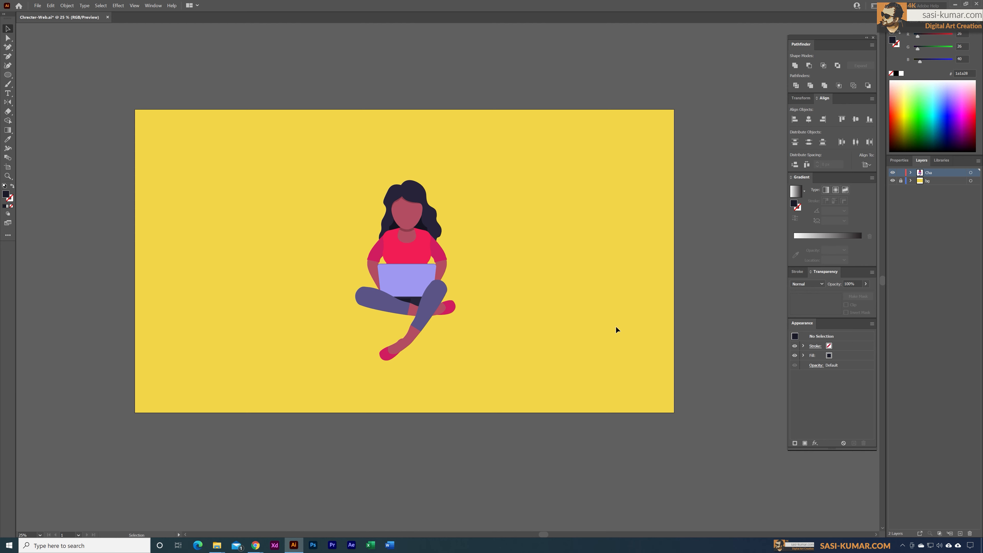
Add and rename a new layer directly above the bg layer, and lock the Cha layer
{"action": "left_click", "coordinate": [940, 182]}
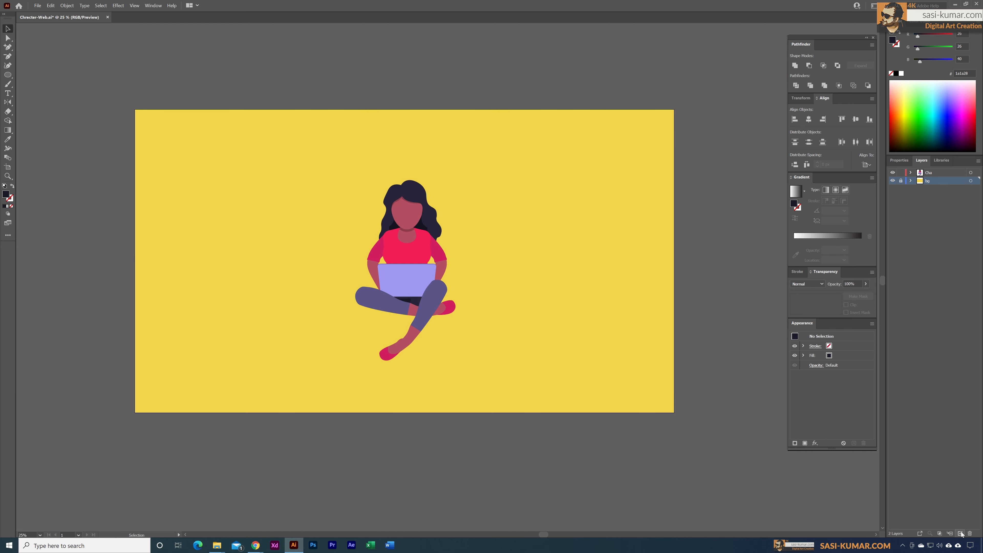
{"action": "left_click", "coordinate": [960, 533]}
{"action": "left_click", "coordinate": [904, 173]}
{"action": "double_click", "coordinate": [930, 182]}
{"action": "key", "text": "Return"}
Draw a chair-back rectangle behind the character's torso and fill it with the library color #F2B544
{"action": "left_click_drag", "start_coordinate": [8, 75], "coordinate": [28, 77]}
{"action": "left_click_drag", "start_coordinate": [360, 234], "coordinate": [461, 316]}
{"action": "left_click", "coordinate": [7, 28]}
{"action": "left_click", "coordinate": [942, 160]}
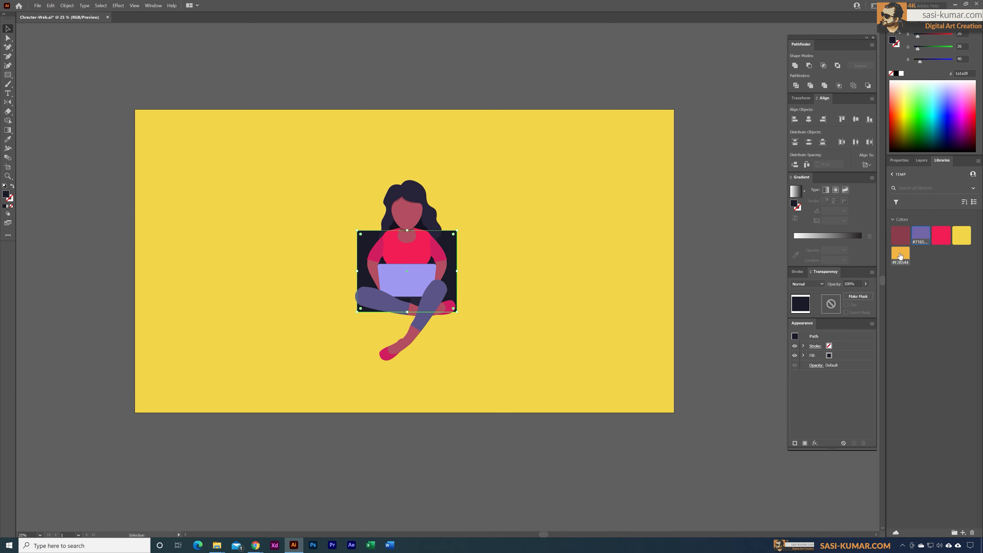
{"action": "left_click", "coordinate": [900, 254]}
{"action": "left_click", "coordinate": [488, 171]}
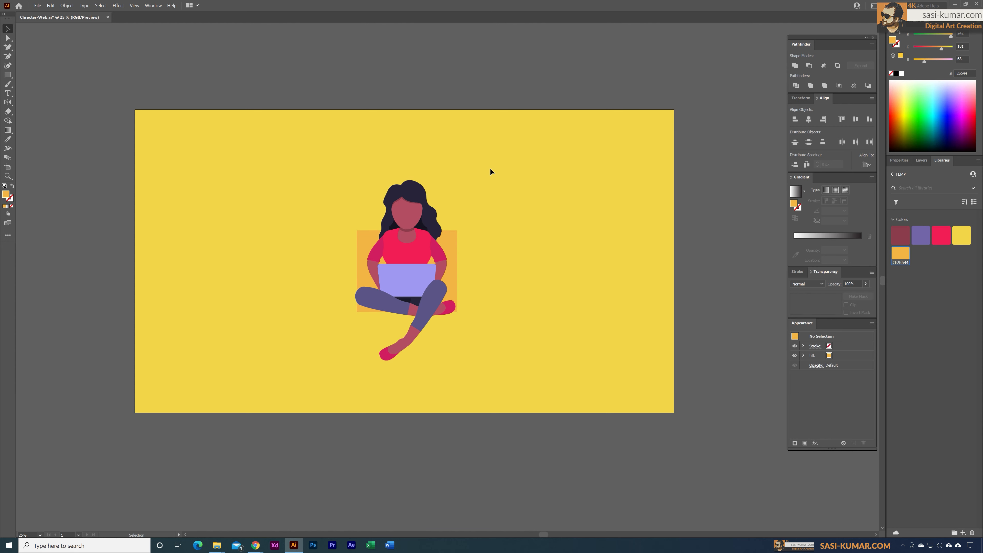
Extend the chair back's upper edge up to the character's face and heavily round its two upper corners
{"action": "left_click", "coordinate": [455, 248]}
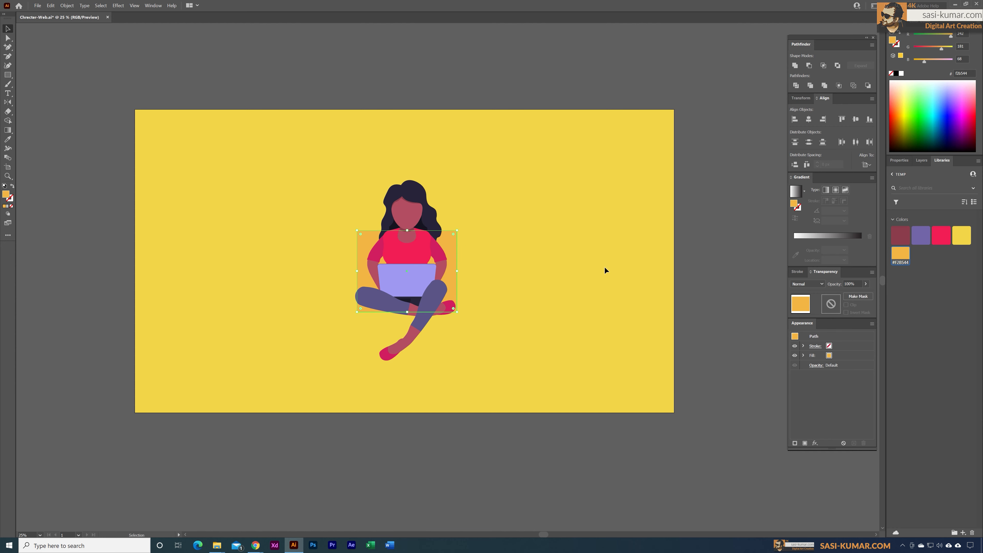
{"action": "left_click_drag", "start_coordinate": [408, 230], "coordinate": [412, 218]}
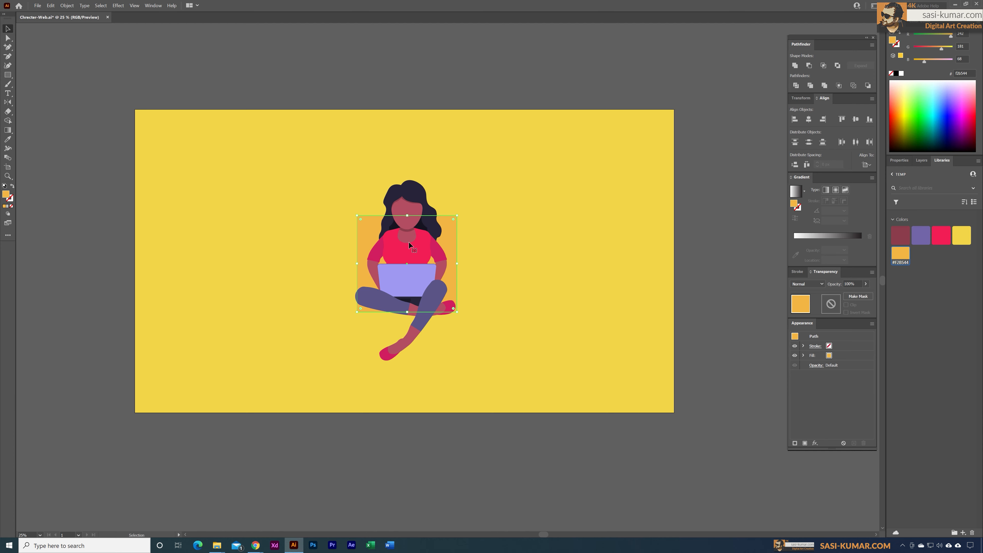
{"action": "left_click", "coordinate": [8, 38]}
{"action": "left_click", "coordinate": [355, 217]}
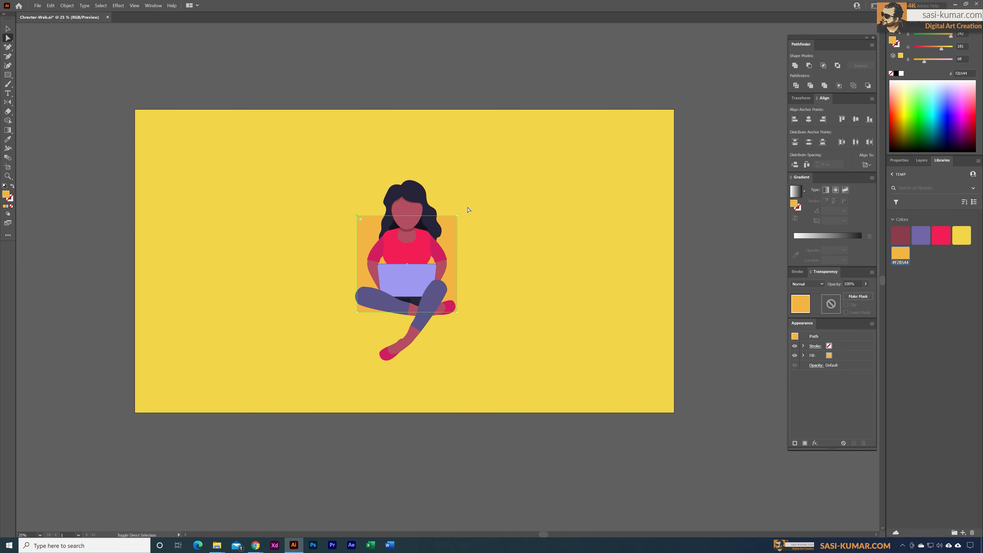
{"action": "left_click_drag", "start_coordinate": [454, 221], "coordinate": [443, 251]}
{"action": "left_click", "coordinate": [7, 29]}
{"action": "left_click", "coordinate": [524, 149]}
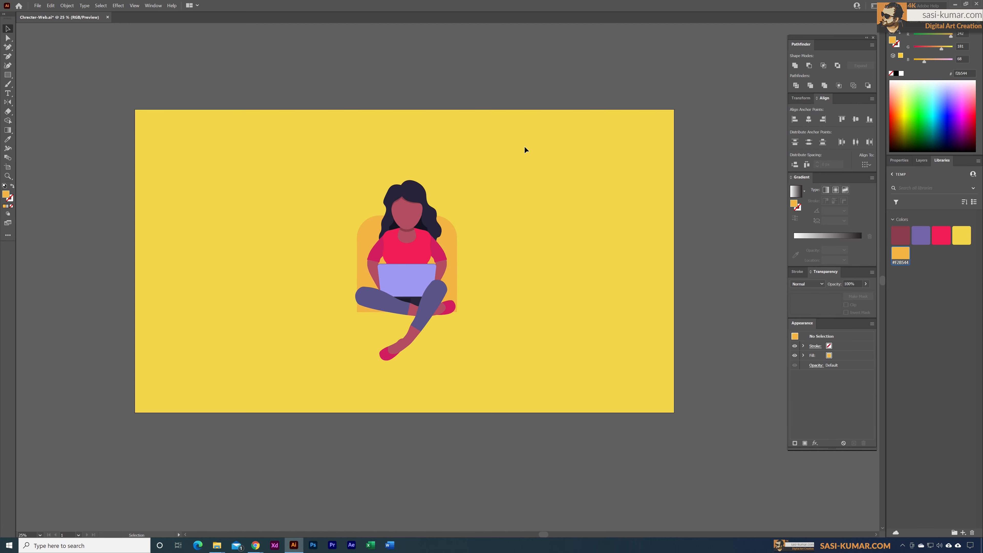
Draw an orange circle beside the character's left-hand knee and a tall narrow rectangle overlapping its lower part as an armrest
{"action": "left_click_drag", "start_coordinate": [7, 75], "coordinate": [26, 84]}
{"action": "left_click_drag", "start_coordinate": [335, 289], "coordinate": [360, 352]}
{"action": "key", "text": "v"}
{"action": "key", "text": "m"}
{"action": "key", "text": "ctrl+plus"}
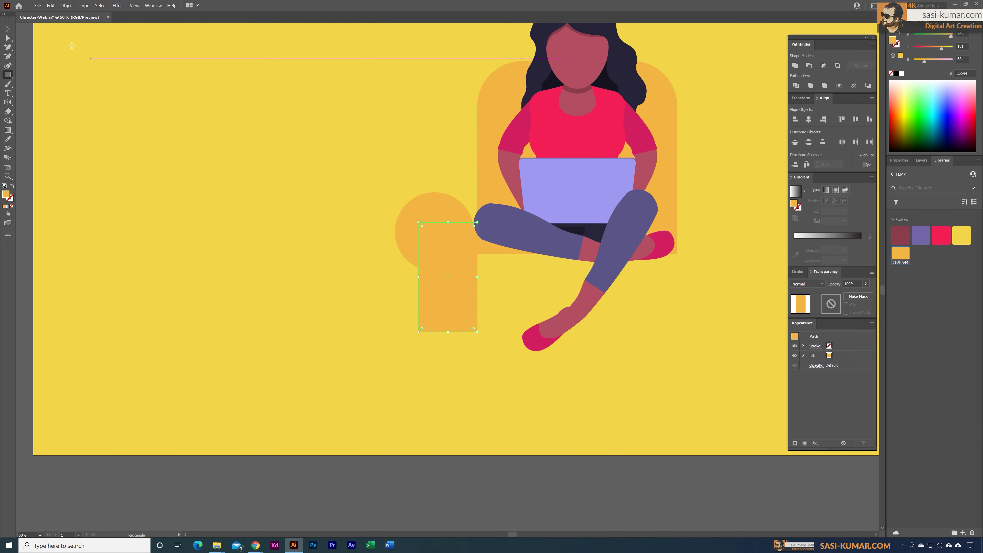
Shorten the armrest rectangle slightly and align its right edge with the circle's right edge
{"action": "left_click", "coordinate": [7, 30]}
{"action": "left_click_drag", "start_coordinate": [458, 264], "coordinate": [455, 263]}
{"action": "left_click_drag", "start_coordinate": [451, 330], "coordinate": [452, 324]}
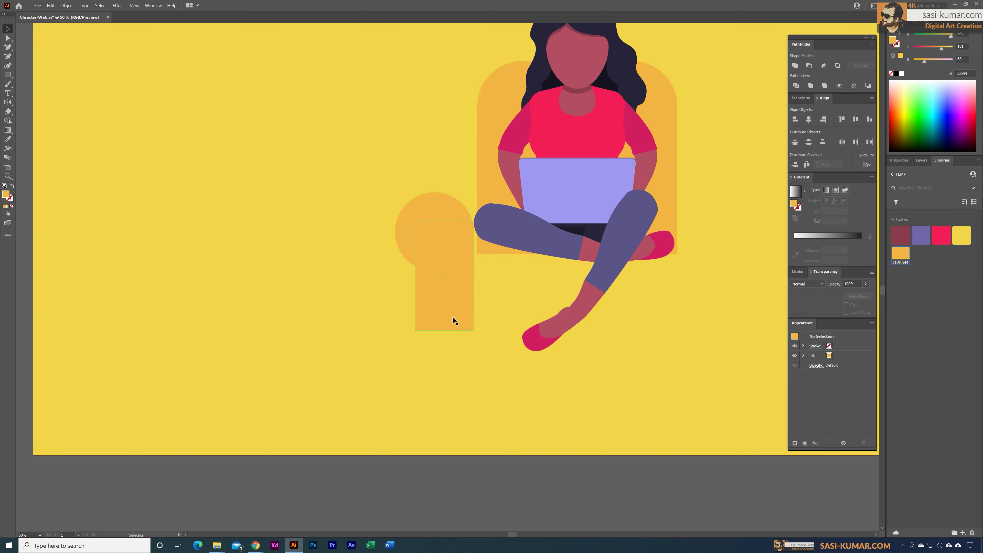
{"action": "left_click", "coordinate": [440, 210], "text": "shift"}
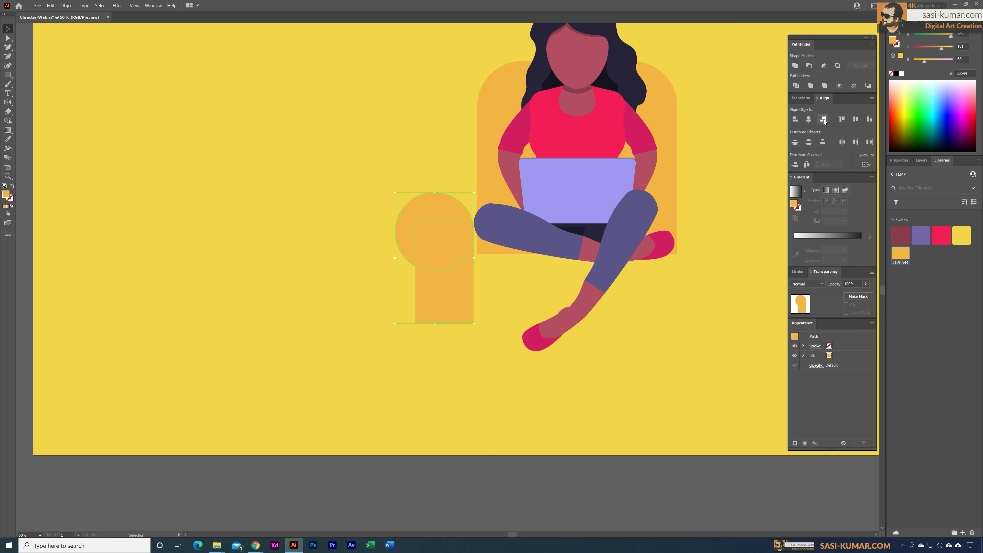
{"action": "left_click", "coordinate": [517, 303]}
Lower the rectangle so its upper edge starts near the circle's middle, and unite both into one armrest shape
{"action": "left_click", "coordinate": [457, 288]}
{"action": "key", "text": "ctrl+plus"}
{"action": "key", "text": "ctrl+plus"}
{"action": "key", "text": "ctrl+plus"}
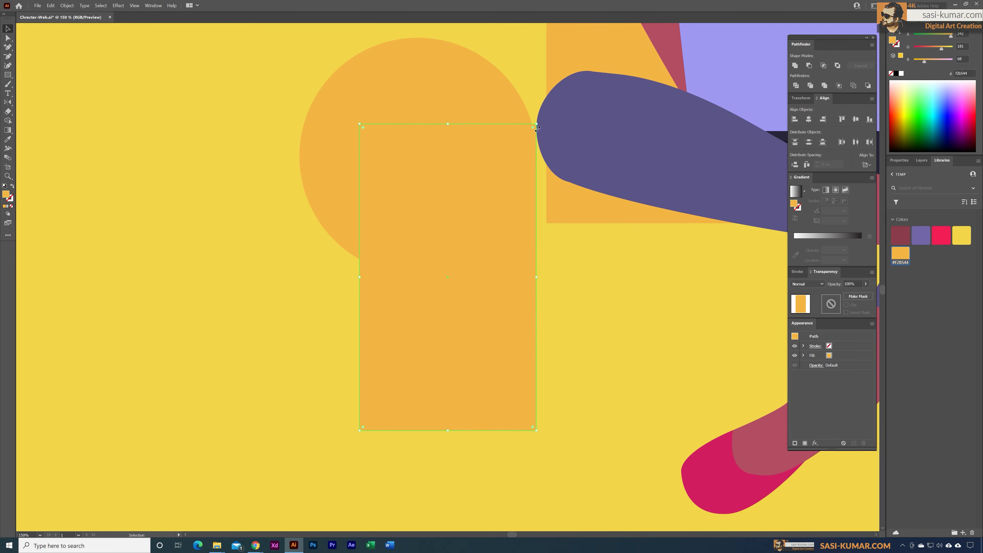
{"action": "left_click_drag", "start_coordinate": [507, 154], "coordinate": [507, 181]}
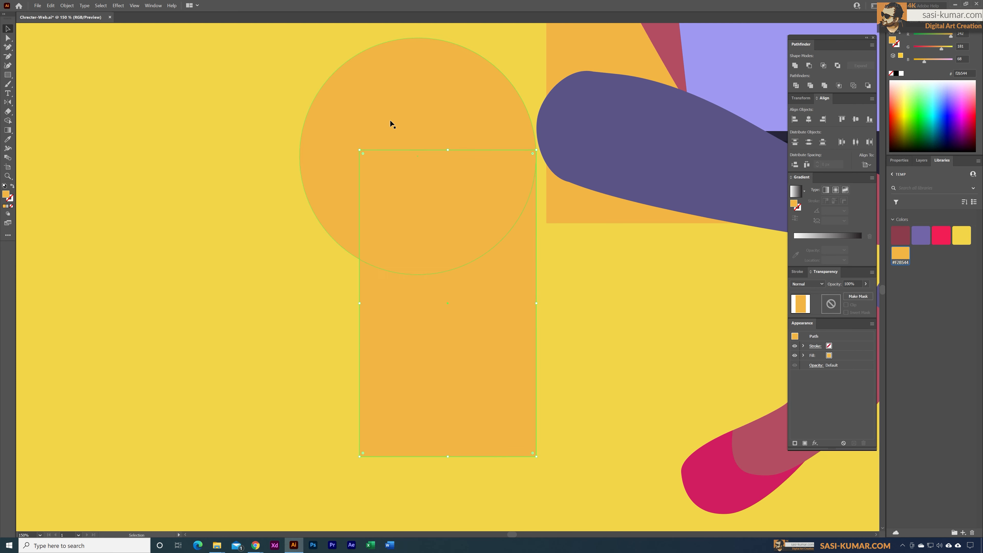
{"action": "left_click", "coordinate": [404, 101], "text": "shift"}
{"action": "left_click", "coordinate": [795, 66]}
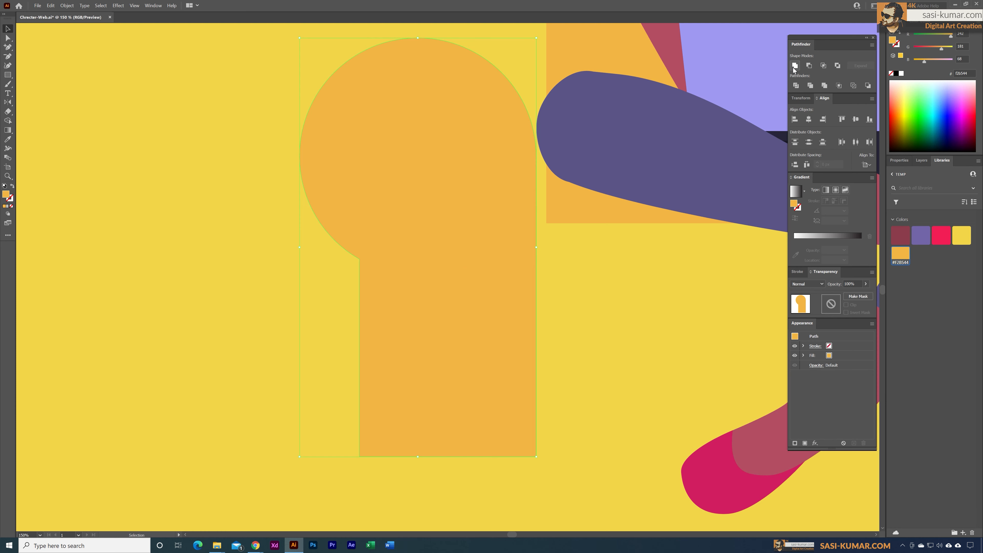
Round the armrest's inward corner below the circle and give its lower outer corner a large radius
{"action": "left_click", "coordinate": [11, 38]}
{"action": "left_click", "coordinate": [360, 260]}
{"action": "left_click", "coordinate": [345, 270]}
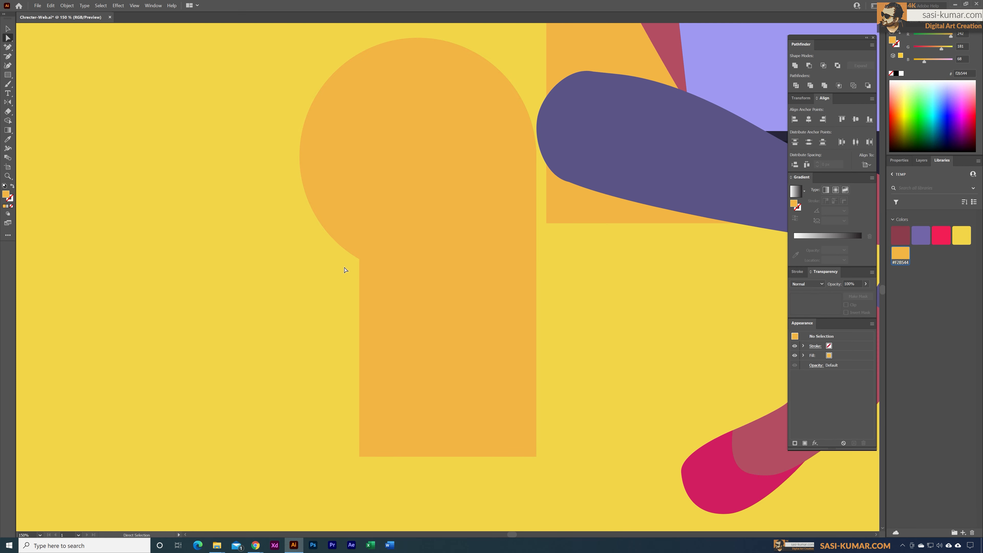
{"action": "left_click", "coordinate": [360, 263]}
{"action": "left_click_drag", "start_coordinate": [358, 266], "coordinate": [313, 273]}
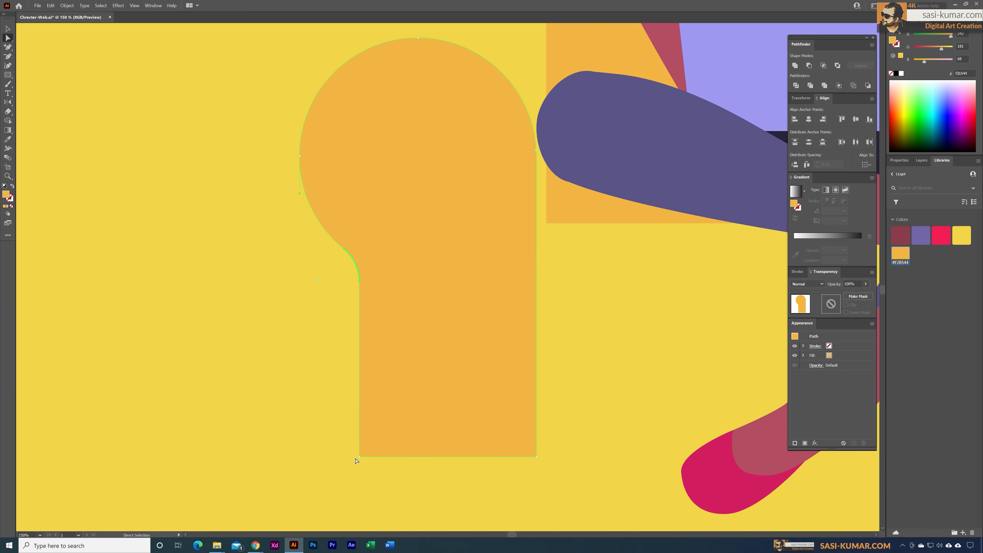
{"action": "left_click_drag", "start_coordinate": [362, 456], "coordinate": [435, 410]}
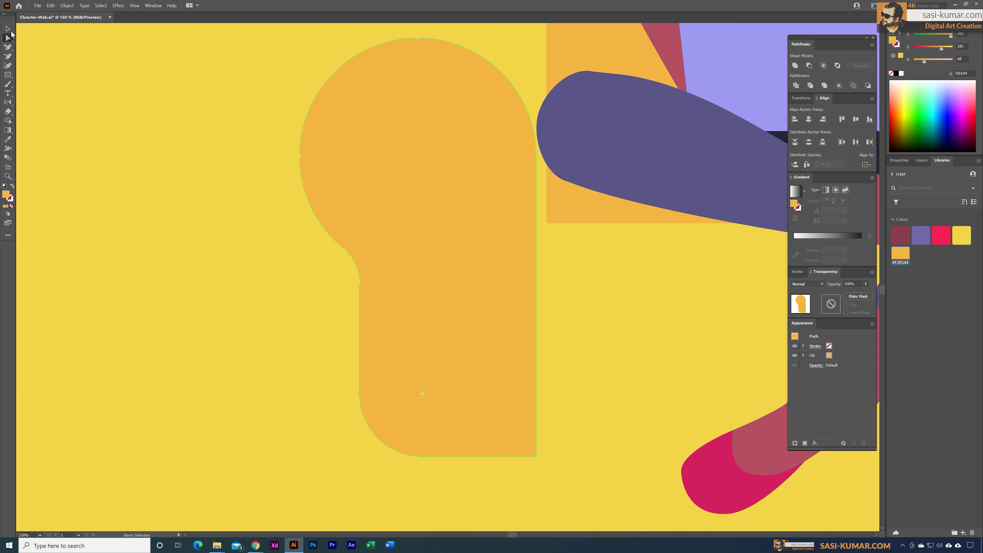
{"action": "left_click", "coordinate": [8, 29]}
Nudge the armrest against the knee and place a vertically reflected copy on the opposite side of the chair back
{"action": "left_click_drag", "start_coordinate": [452, 205], "coordinate": [454, 212]}
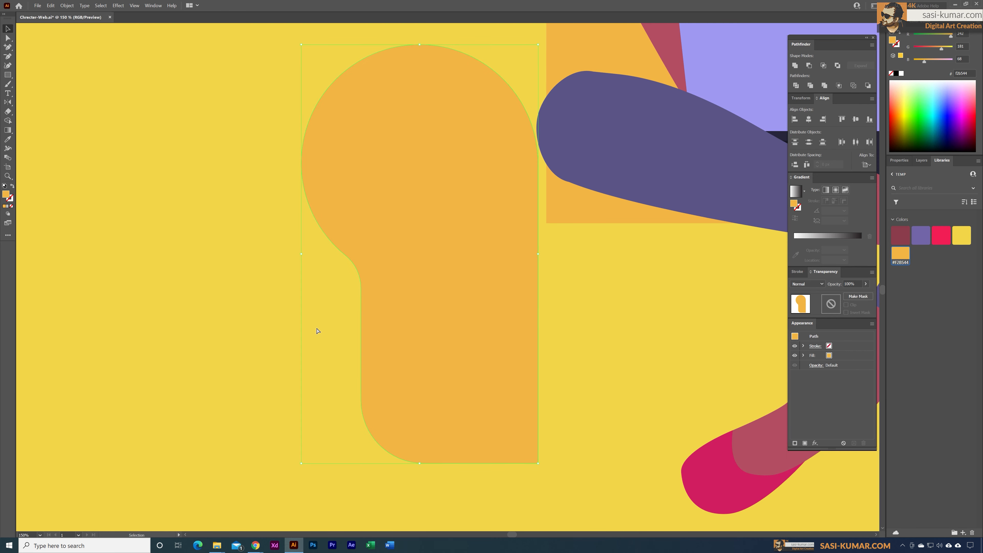
{"action": "key", "text": "ctrl+minus"}
{"action": "key", "text": "ctrl+minus"}
{"action": "key", "text": "ctrl+minus"}
{"action": "left_click_drag", "start_coordinate": [336, 319], "coordinate": [137, 321]}
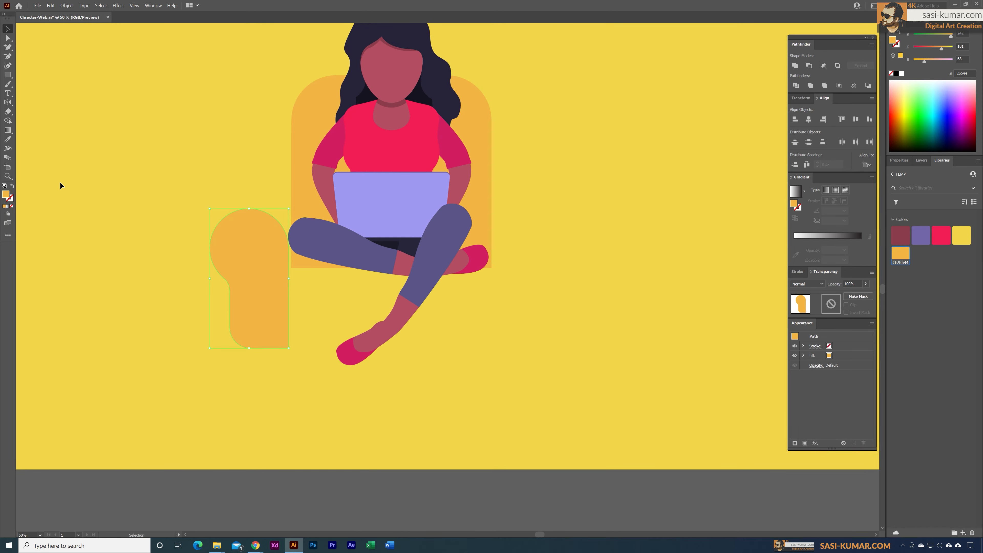
{"action": "double_click", "coordinate": [7, 102]}
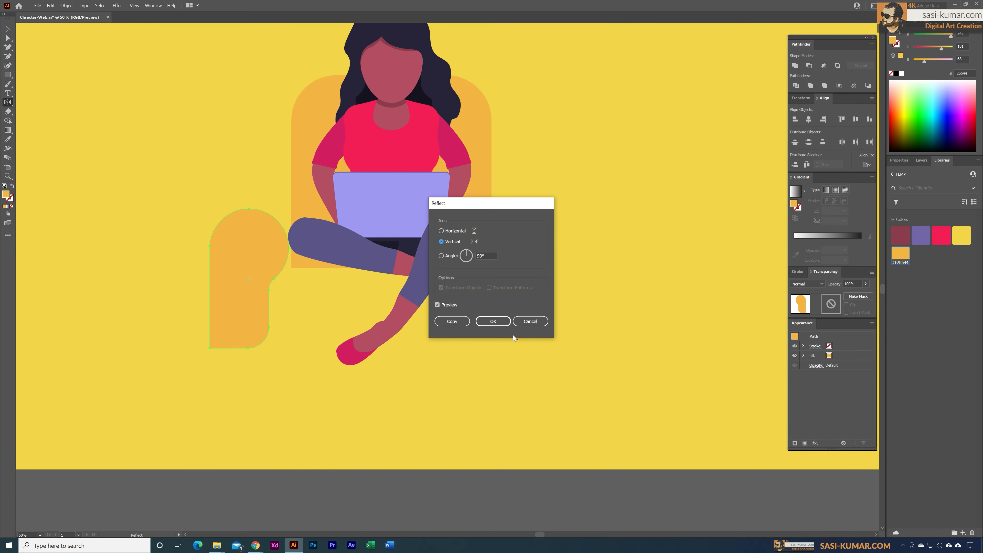
{"action": "left_click", "coordinate": [455, 322]}
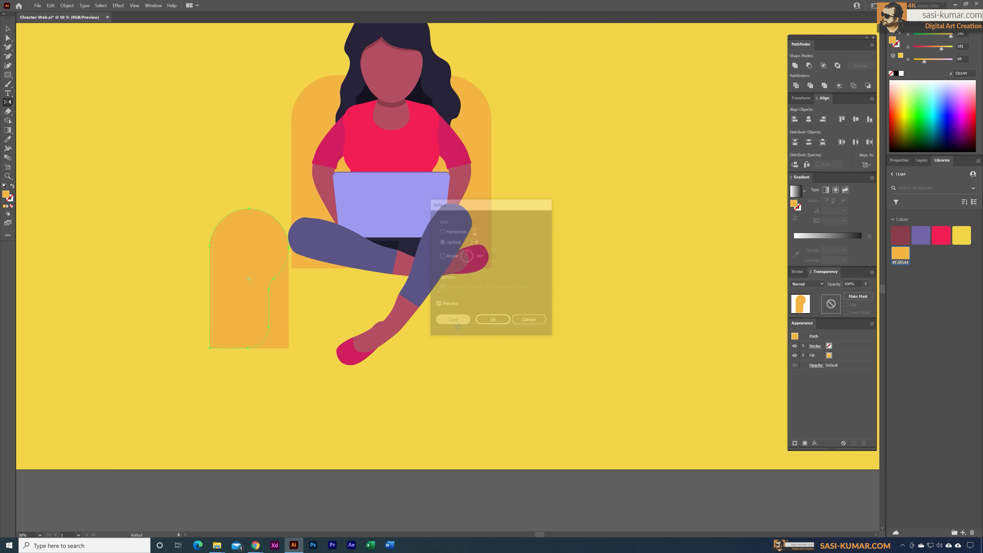
{"action": "key", "text": "v"}
{"action": "left_click_drag", "start_coordinate": [248, 267], "coordinate": [533, 262]}
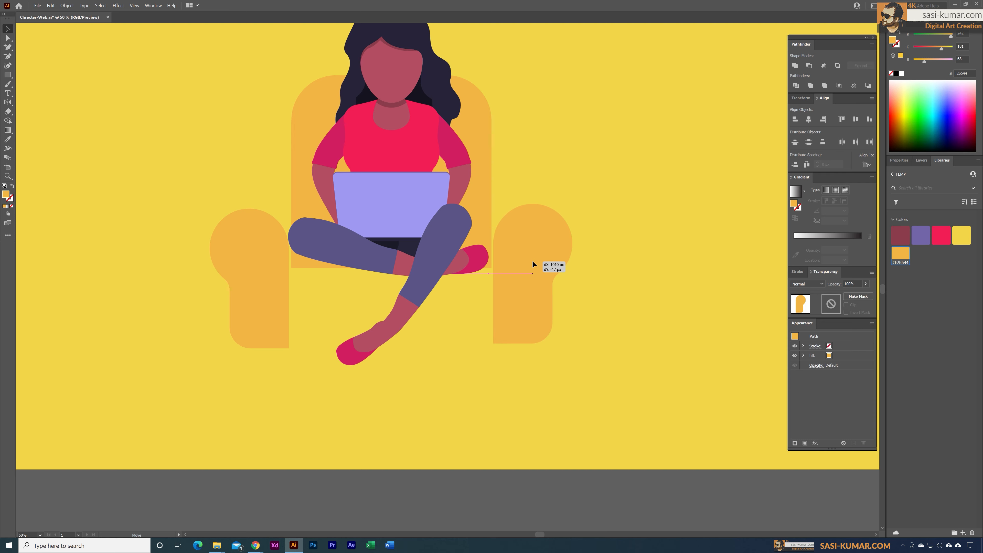
Align the bottom edges of the two armrests
{"action": "left_click", "coordinate": [264, 281]}
{"action": "left_click", "coordinate": [869, 119]}
{"action": "left_click", "coordinate": [632, 282]}
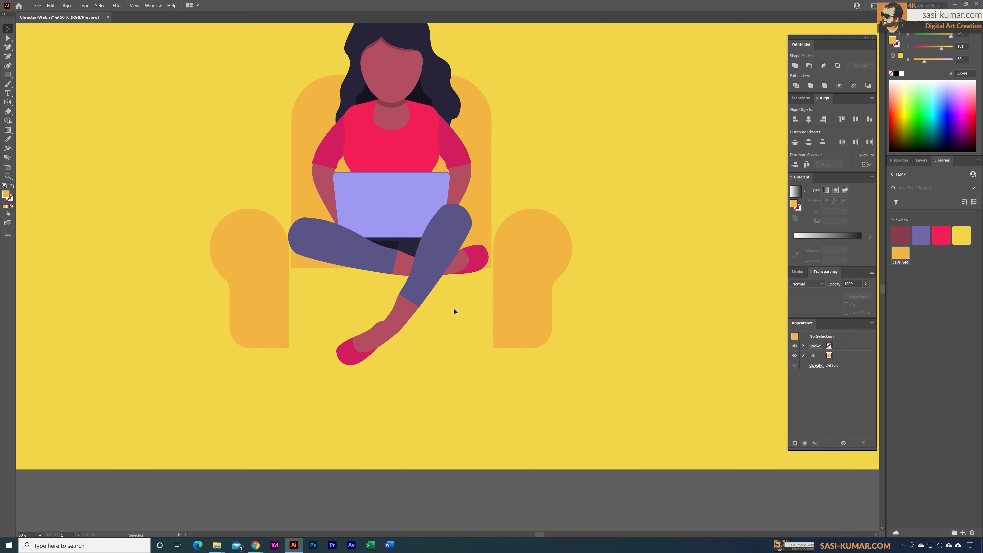
Draw a wide seat-base rectangle spanning both armrests below the legs and adjust its sides to sit just inside their outer edges
{"action": "key", "text": "m"}
{"action": "left_click_drag", "start_coordinate": [255, 307], "coordinate": [544, 378]}
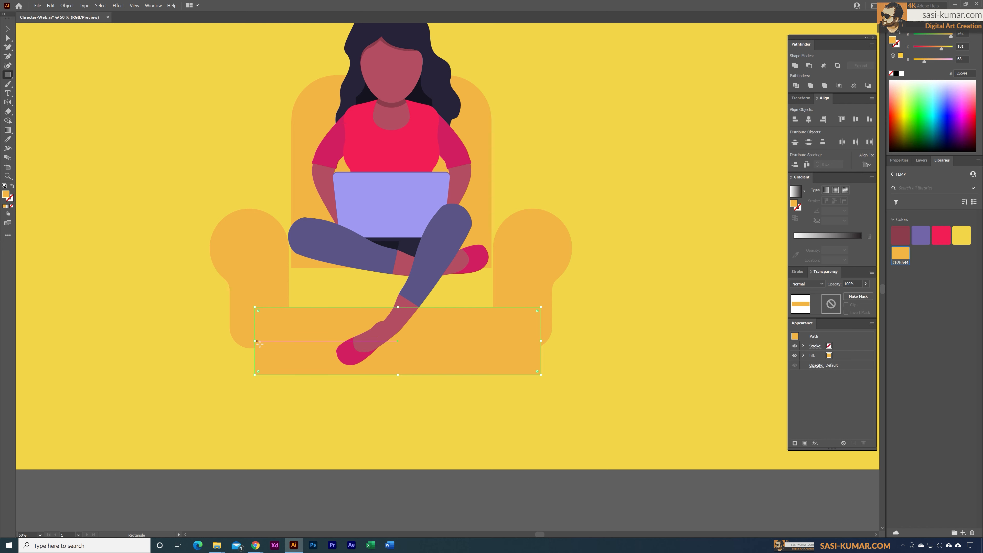
{"action": "left_click_drag", "start_coordinate": [258, 343], "coordinate": [244, 344]}
{"action": "mouse_move", "coordinate": [545, 345]}
{"action": "left_mouse_down"}
{"action": "mouse_move", "coordinate": [505, 344]}
{"action": "mouse_move", "coordinate": [541, 345]}
{"action": "left_mouse_up"}
{"action": "left_click_drag", "start_coordinate": [246, 346], "coordinate": [240, 344]}
{"action": "left_click", "coordinate": [7, 31]}
{"action": "left_click", "coordinate": [616, 319]}
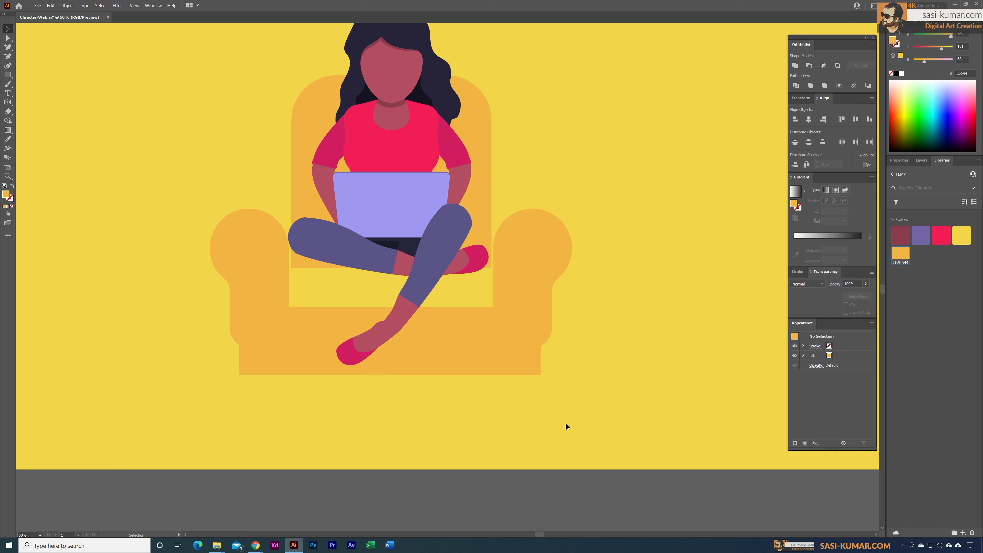
Group the two armrests and center them horizontally with the seat base and chair back
{"action": "left_click", "coordinate": [541, 283]}
{"action": "left_click", "coordinate": [250, 276], "text": "shift"}
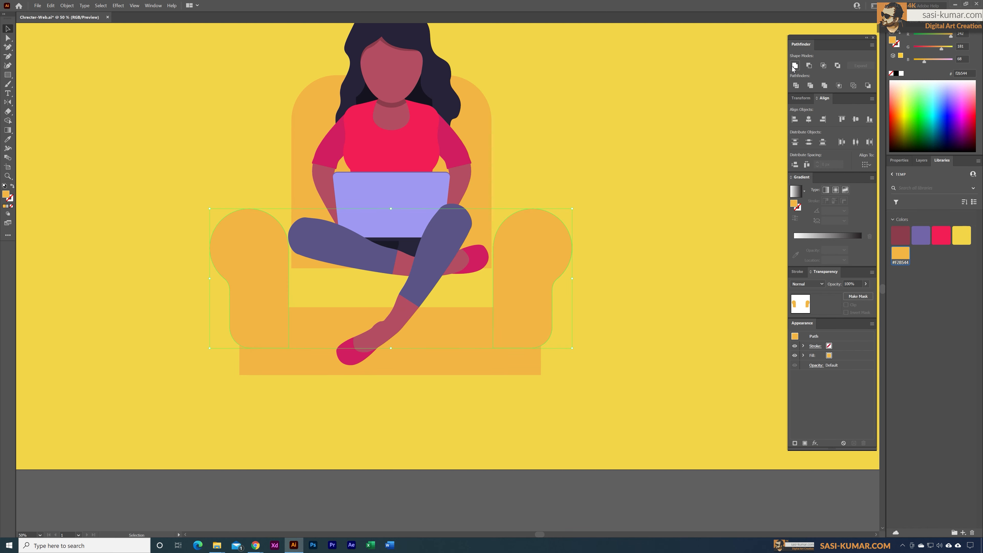
{"action": "key", "text": "ctrl+g"}
{"action": "left_click", "coordinate": [517, 362], "text": "shift"}
{"action": "left_click", "coordinate": [489, 199], "text": "shift"}
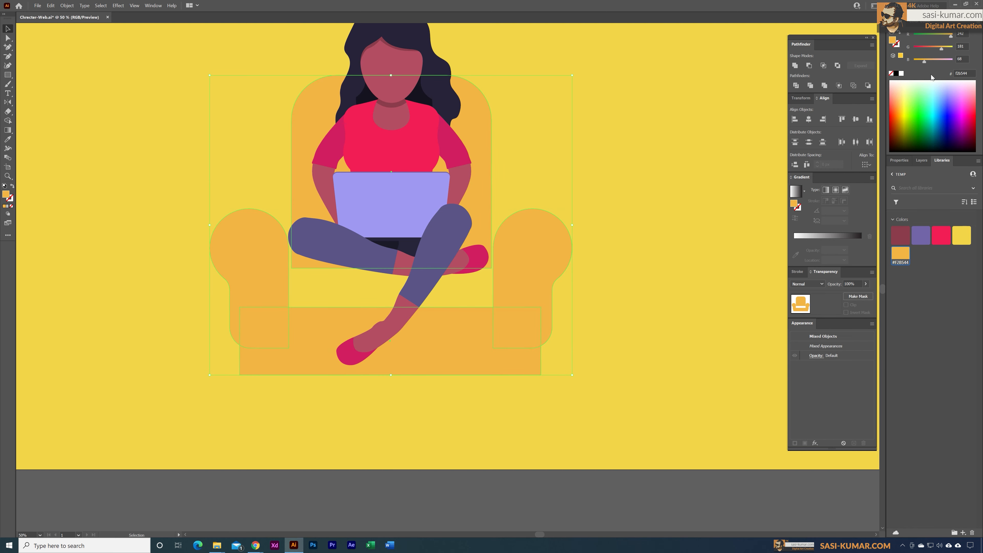
{"action": "left_click", "coordinate": [637, 226]}
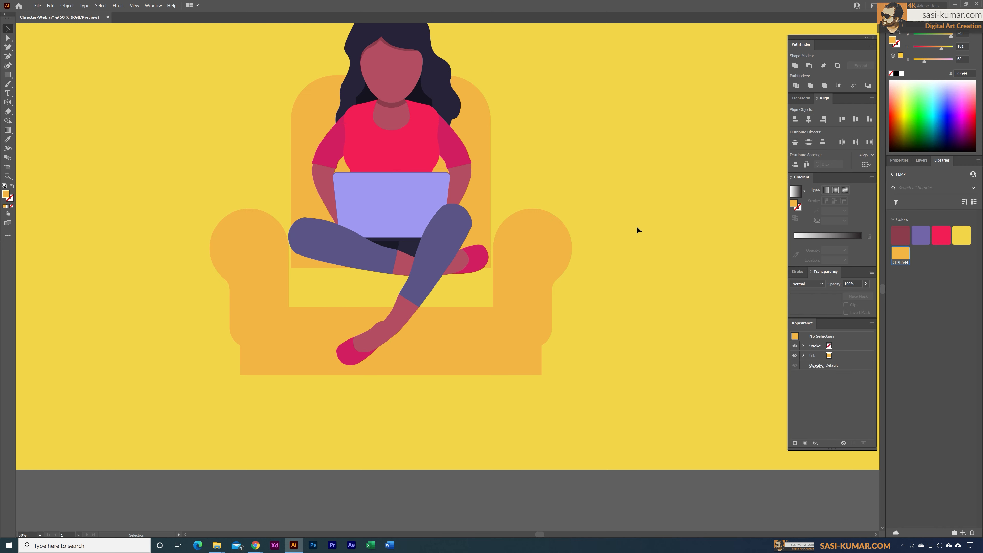
Unite the armrests and the seat base into a single shape
{"action": "left_click", "coordinate": [310, 349]}
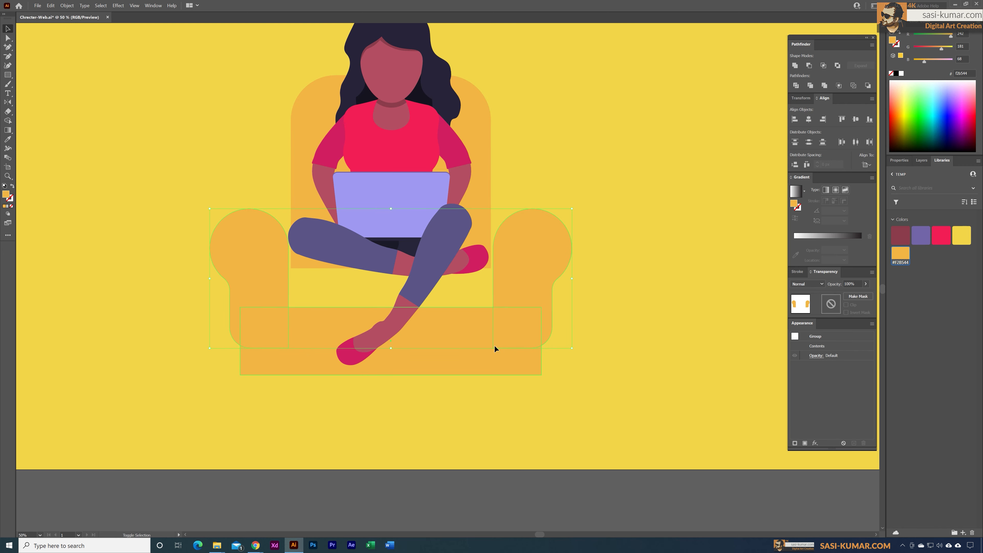
{"action": "left_click", "coordinate": [795, 66]}
{"action": "left_click", "coordinate": [629, 244]}
Round the inward corners on both sides where the armrests meet the seat base
{"action": "key", "text": "a"}
{"action": "left_click", "coordinate": [538, 338]}
{"action": "left_click", "coordinate": [547, 357]}
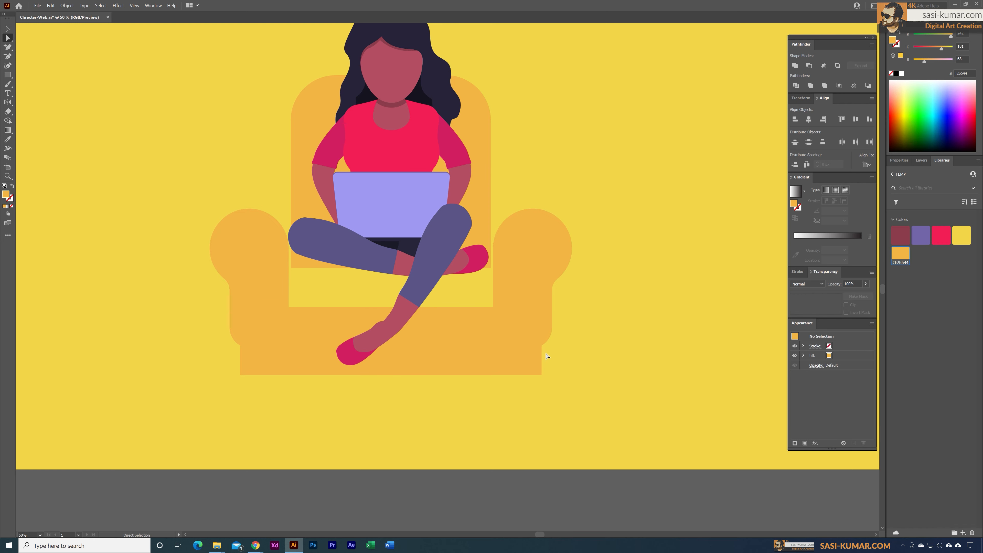
{"action": "left_click", "coordinate": [543, 348]}
{"action": "left_click_drag", "start_coordinate": [248, 343], "coordinate": [200, 362]}
{"action": "left_click_drag", "start_coordinate": [537, 377], "coordinate": [537, 377]}
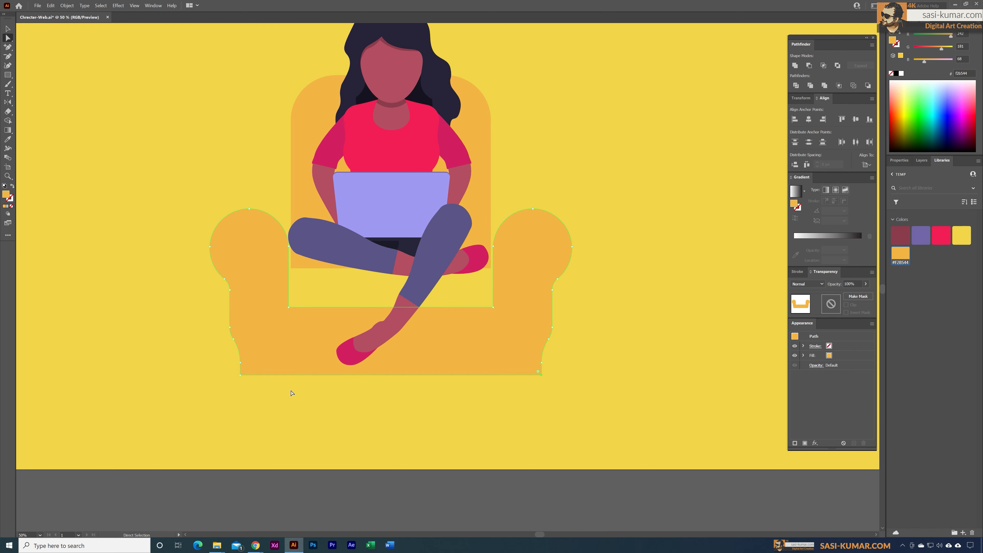
Round the two bottom corners of the armchair's base
{"action": "left_click_drag", "start_coordinate": [248, 378], "coordinate": [255, 370]}
{"action": "left_click", "coordinate": [7, 31]}
{"action": "left_click", "coordinate": [219, 117]}
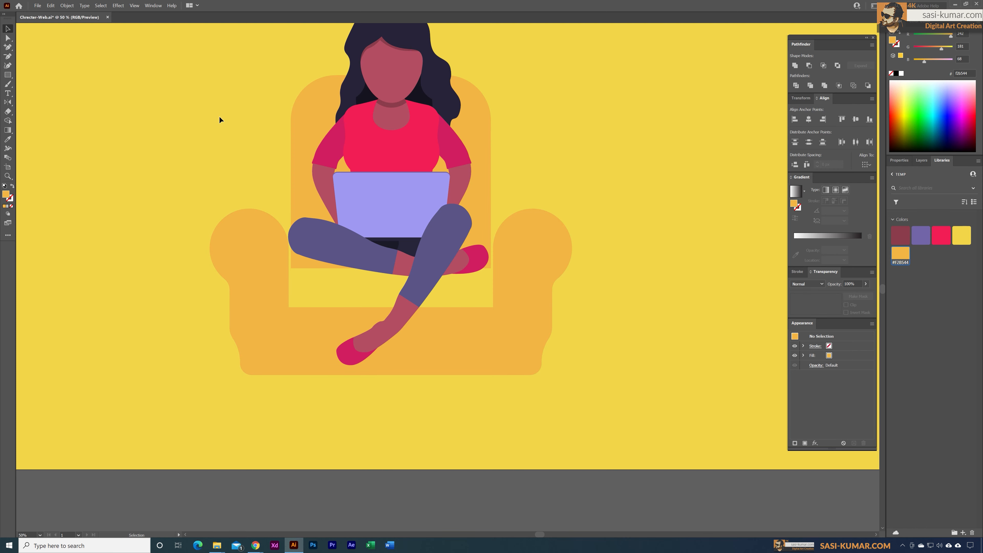
Draw a seat cushion rectangle slightly wider than the gap between the armrests and extend its upper edge up behind the crossed legs
{"action": "left_click", "coordinate": [7, 75]}
{"action": "left_click_drag", "start_coordinate": [293, 272], "coordinate": [501, 312]}
{"action": "left_click_drag", "start_coordinate": [290, 289], "coordinate": [288, 292]}
{"action": "key", "text": "ctrl+equal"}
{"action": "key", "text": "ctrl+equal"}
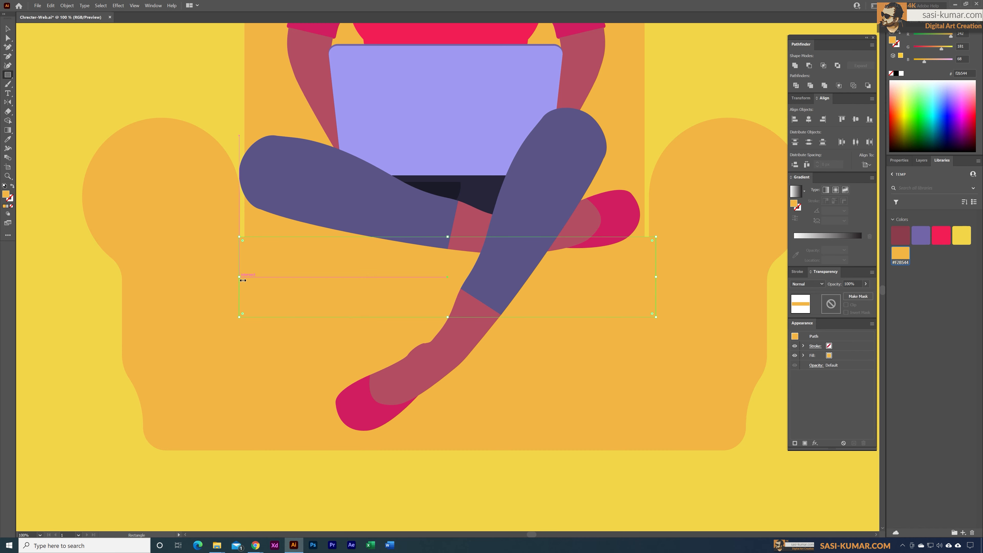
{"action": "left_click_drag", "start_coordinate": [239, 277], "coordinate": [237, 277]}
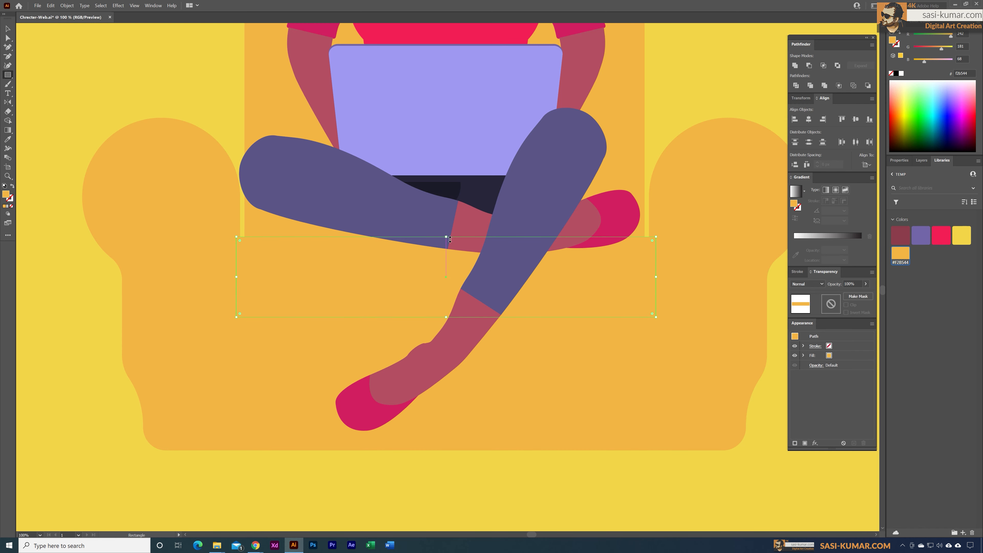
{"action": "left_click_drag", "start_coordinate": [449, 239], "coordinate": [455, 196]}
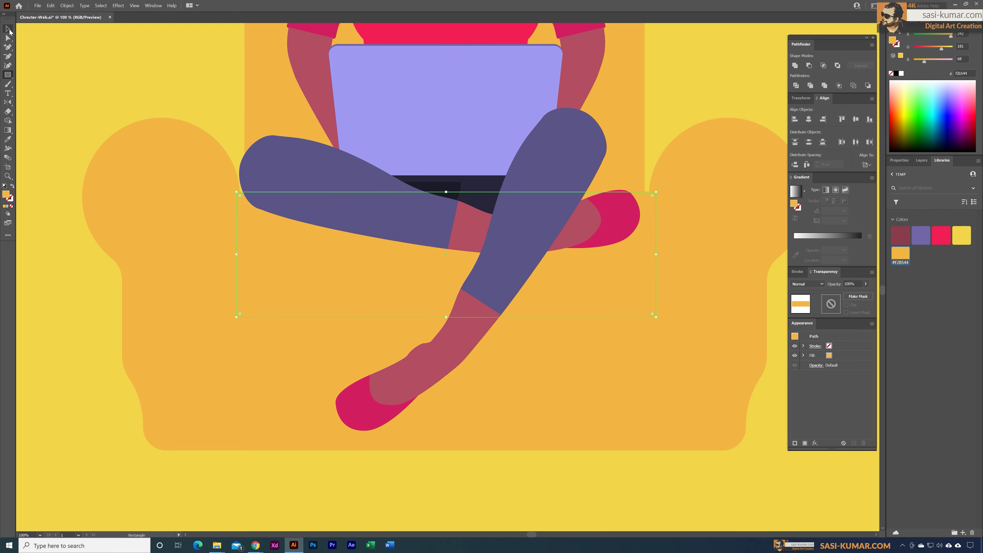
Center the seat cushion, the chair back and the armrest shape horizontally with each other
{"action": "left_click", "coordinate": [7, 29]}
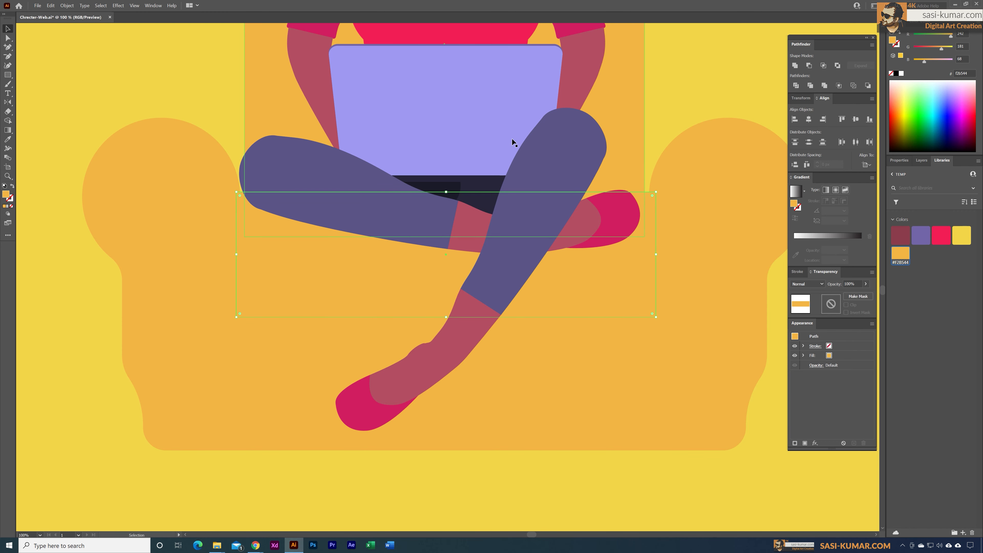
{"action": "left_click", "coordinate": [693, 145], "text": "shift"}
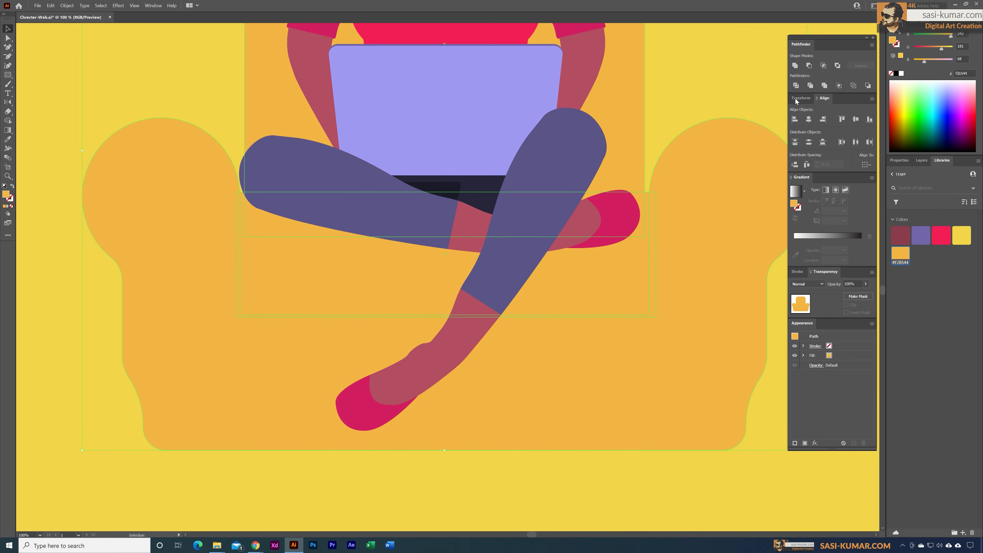
{"action": "left_click", "coordinate": [705, 93]}
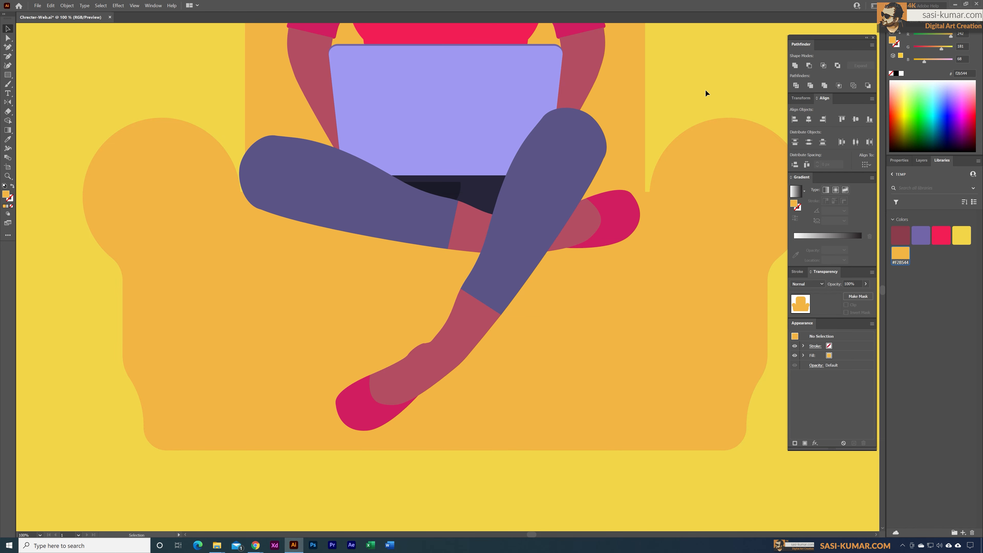
Darken the fill of the armrest shape and the chair back to orange #e0a341, keeping the seat cushion lighter
{"action": "left_click", "coordinate": [697, 266]}
{"action": "left_click", "coordinate": [632, 90], "text": "shift"}
{"action": "key", "text": "ctrl+minus"}
{"action": "key", "text": "ctrl+minus"}
{"action": "key", "text": "ctrl+minus"}
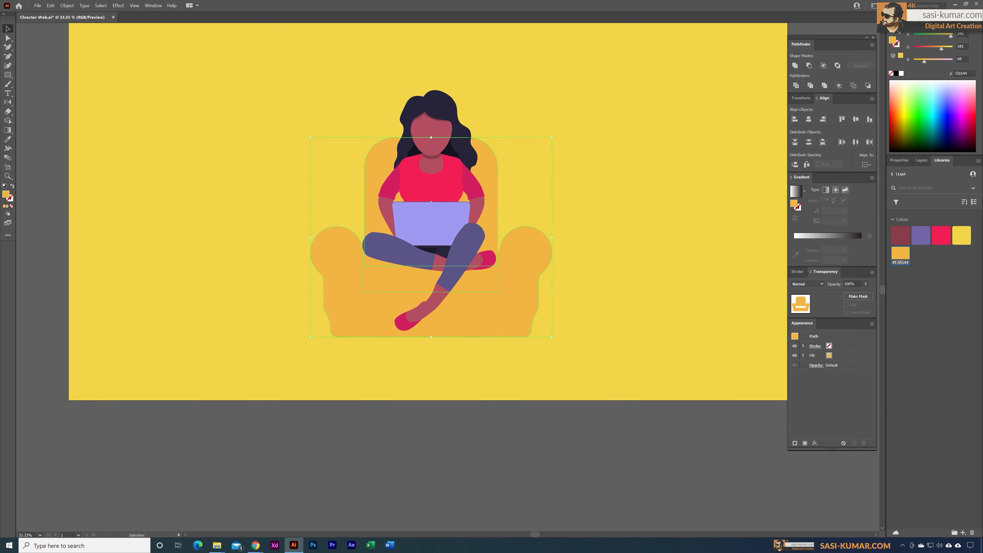
{"action": "double_click", "coordinate": [6, 194]}
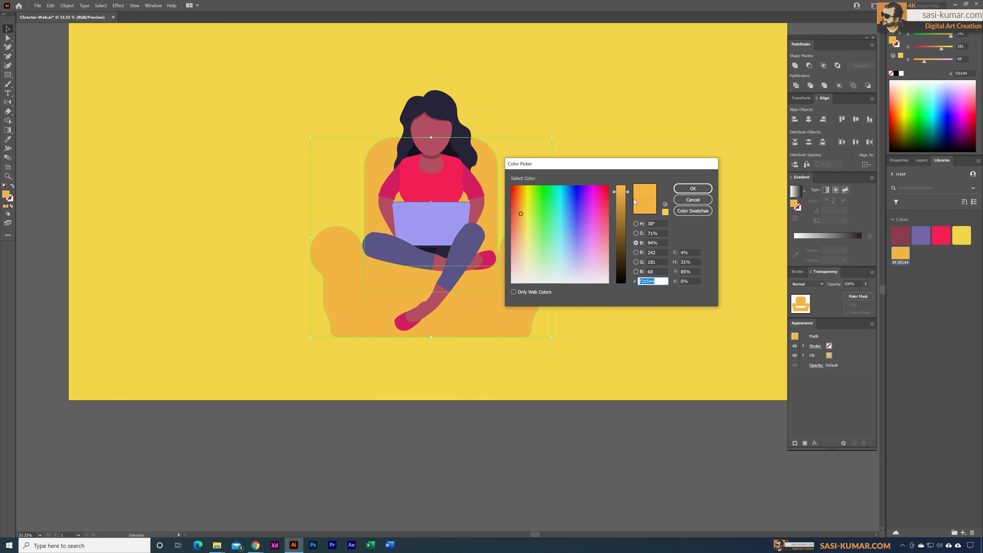
{"action": "left_click_drag", "start_coordinate": [626, 199], "coordinate": [630, 197]}
{"action": "left_click", "coordinate": [688, 188]}
{"action": "left_click", "coordinate": [182, 346]}
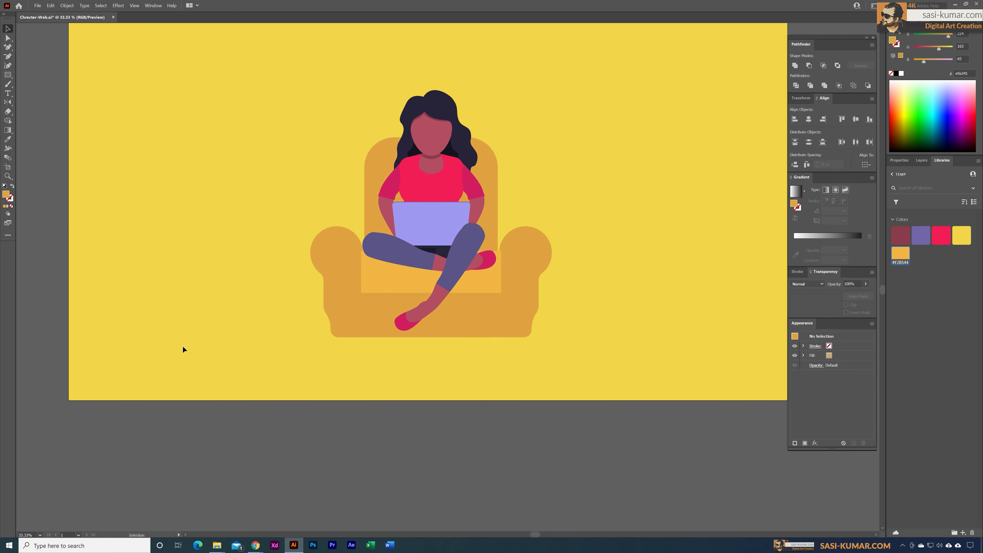
Round the two top corners of the seat cushion
{"action": "left_click", "coordinate": [499, 286]}
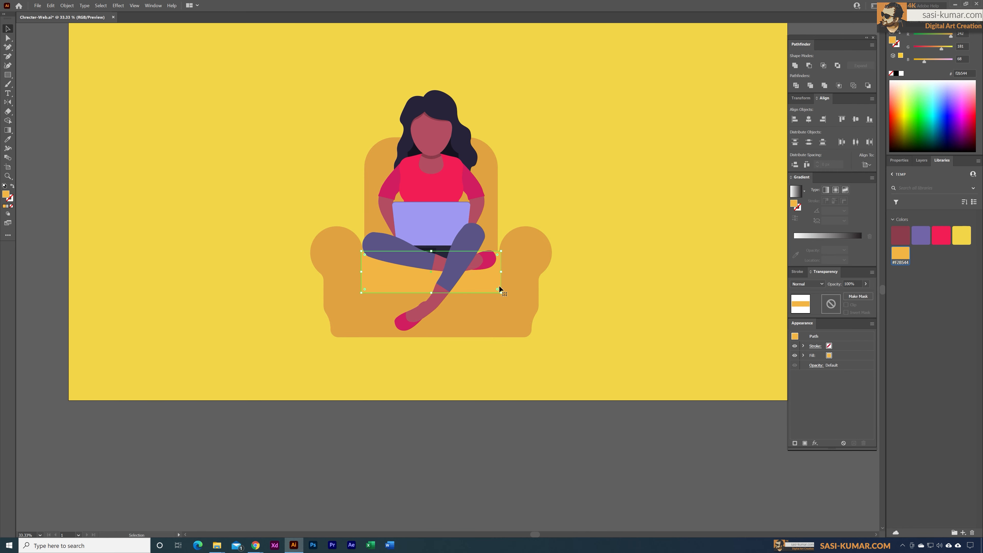
{"action": "left_click", "coordinate": [7, 37]}
{"action": "left_click", "coordinate": [501, 252]}
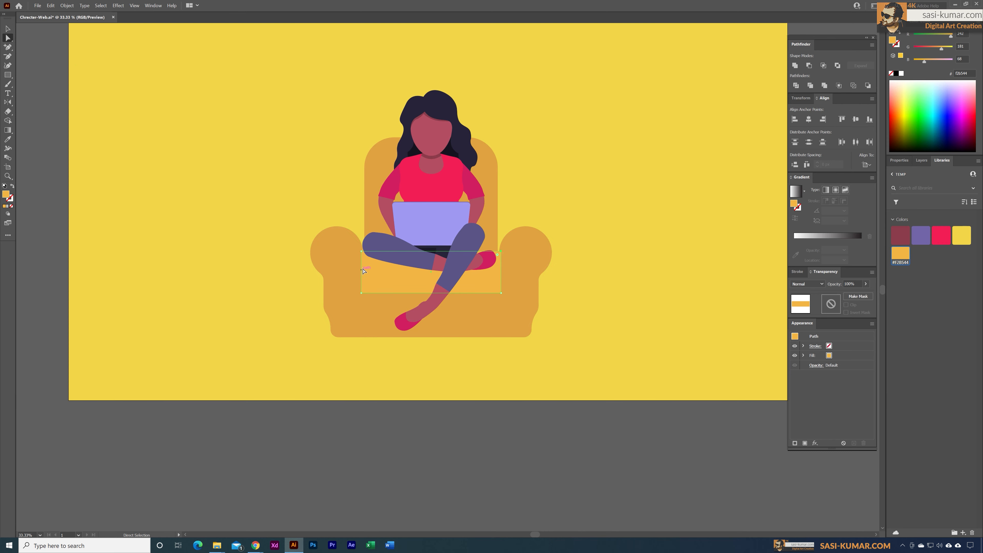
{"action": "left_click", "coordinate": [361, 251], "text": "shift"}
{"action": "left_click_drag", "start_coordinate": [365, 256], "coordinate": [389, 292]}
Divide the seat cushion with a lowered, slightly wider copy of itself and delete the leftover pieces, splitting off a front face
{"action": "key", "text": "v"}
{"action": "left_click_drag", "start_coordinate": [388, 291], "coordinate": [389, 291]}
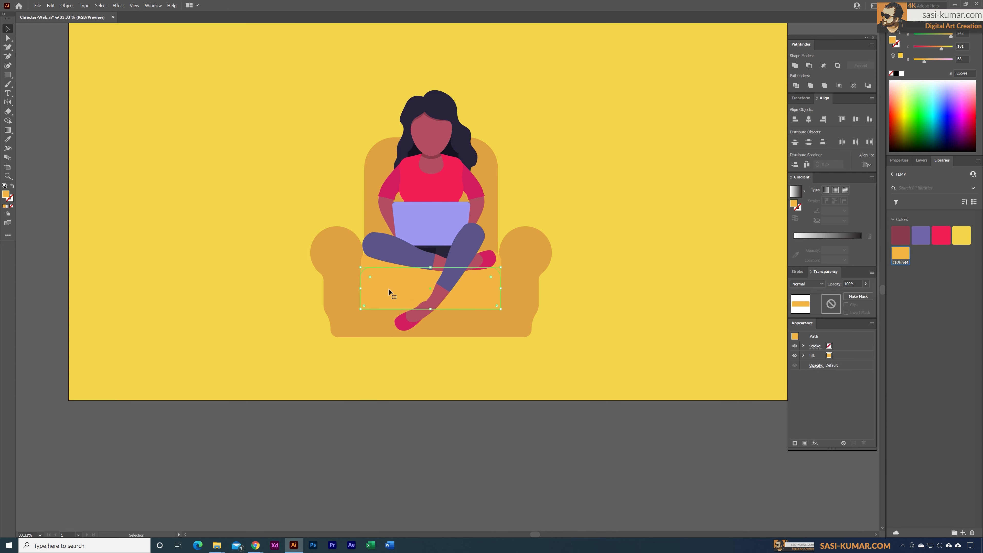
{"action": "left_click_drag", "start_coordinate": [503, 287], "coordinate": [502, 288]}
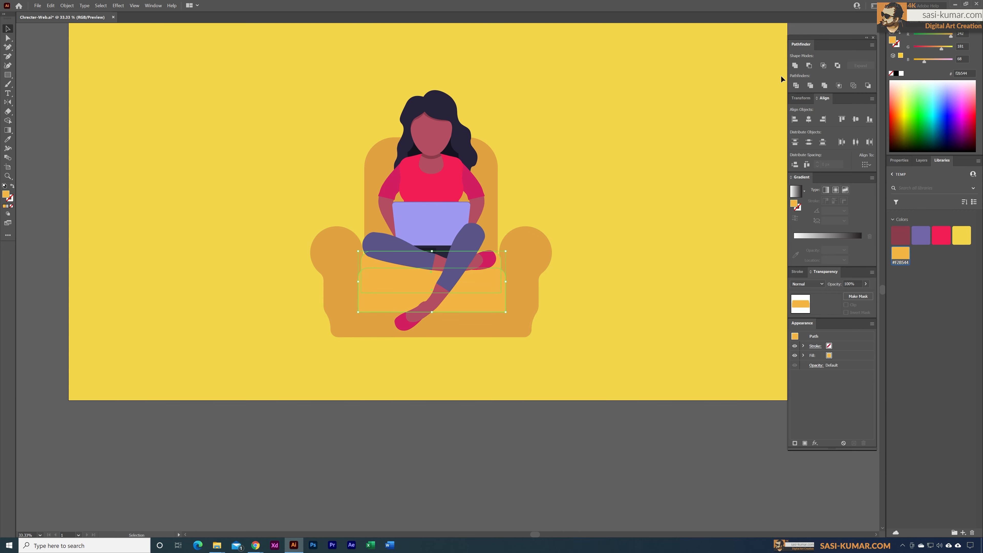
{"action": "left_click", "coordinate": [796, 85]}
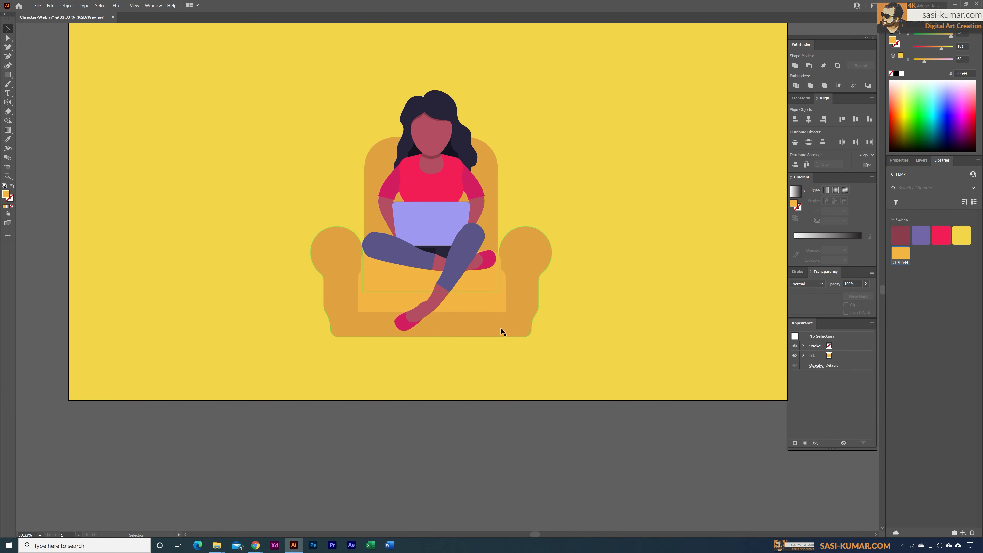
{"action": "double_click", "coordinate": [500, 312]}
{"action": "key", "text": "Delete"}
{"action": "double_click", "coordinate": [676, 319]}
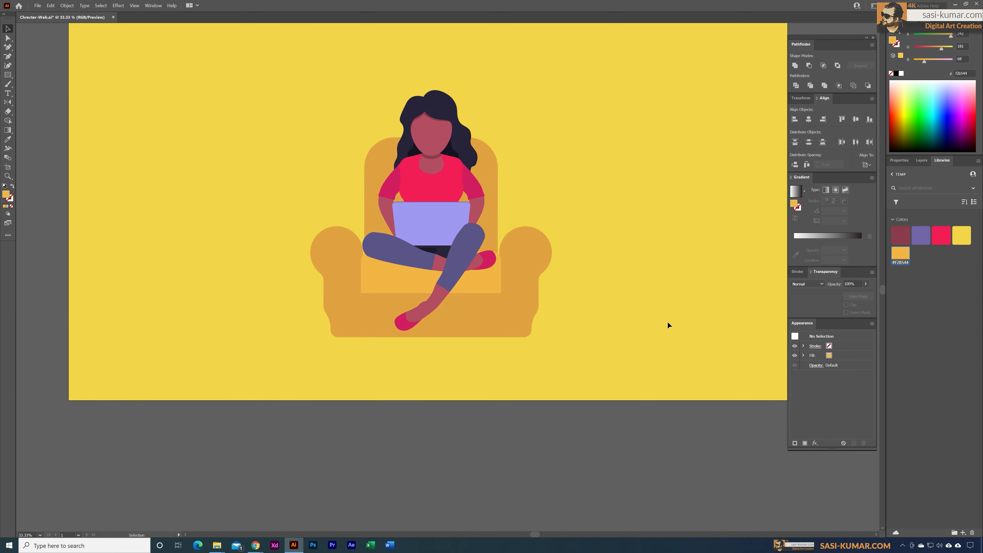
Fill the cushion's front face with the armrest color and darken it to #d39740
{"action": "left_click", "coordinate": [8, 38]}
{"action": "left_click", "coordinate": [496, 285]}
{"action": "key", "text": "i"}
{"action": "left_click", "coordinate": [523, 268]}
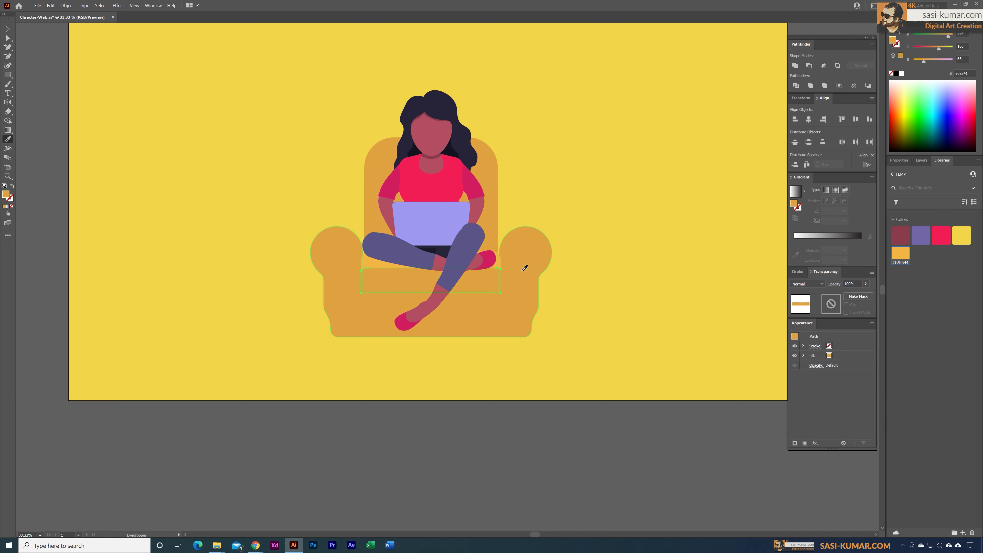
{"action": "double_click", "coordinate": [7, 194]}
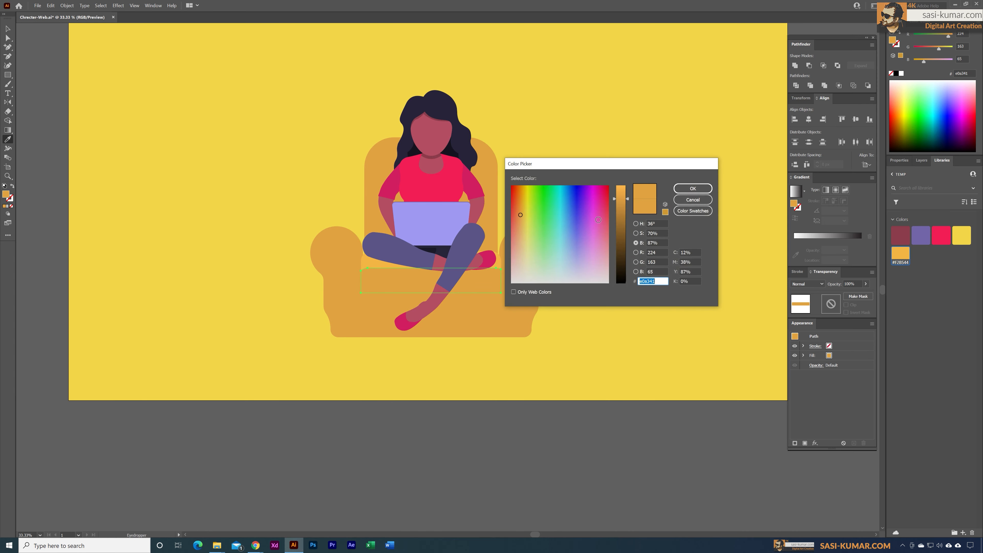
{"action": "left_click", "coordinate": [622, 202]}
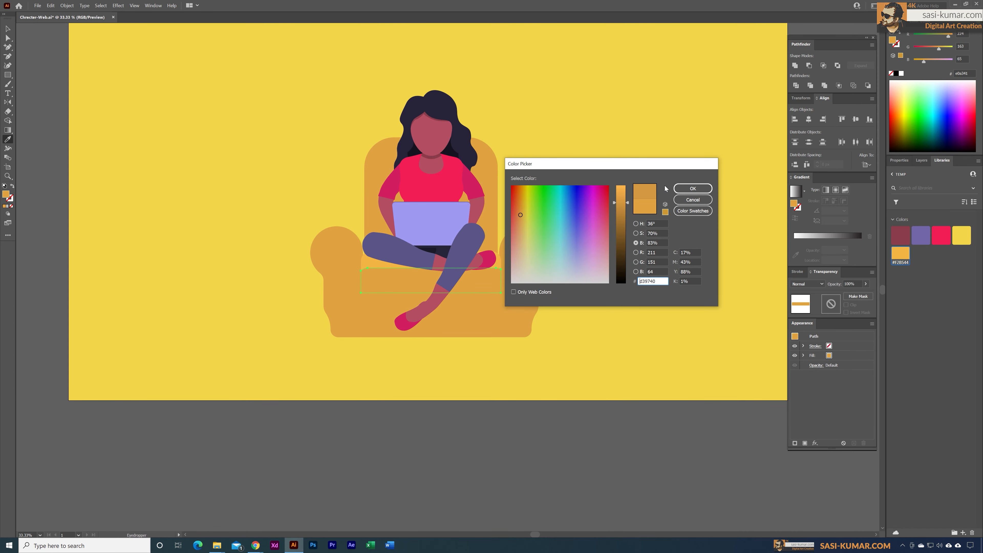
{"action": "left_click", "coordinate": [683, 189]}
{"action": "left_click", "coordinate": [8, 28]}
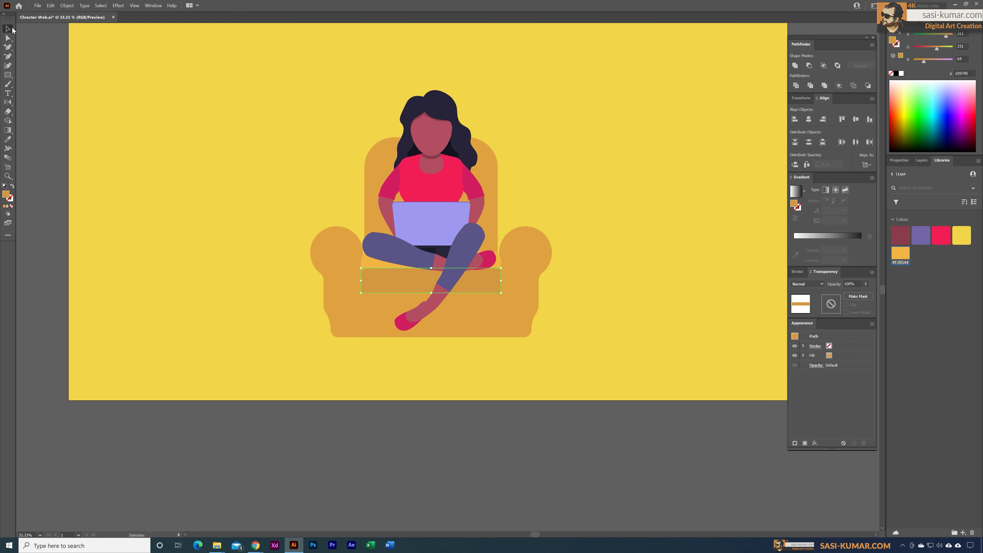
{"action": "left_click", "coordinate": [208, 209]}
Widen the chair back equally on both sides and round its top corners more
{"action": "left_click", "coordinate": [494, 168]}
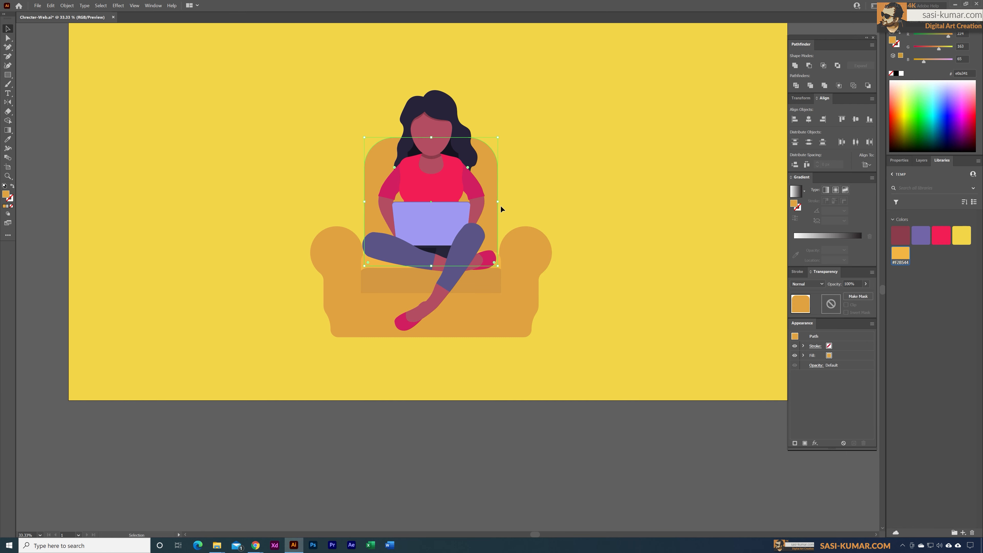
{"action": "left_click_drag", "start_coordinate": [502, 204], "coordinate": [535, 203]}
{"action": "left_click", "coordinate": [233, 122]}
{"action": "key", "text": "a"}
{"action": "left_click_drag", "start_coordinate": [508, 169], "coordinate": [489, 187]}
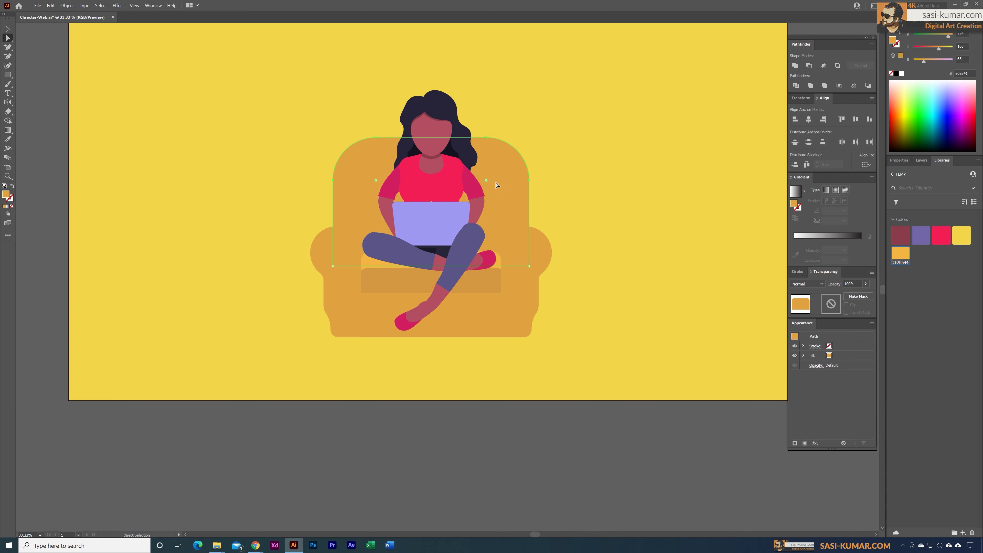
{"action": "left_click", "coordinate": [653, 162]}
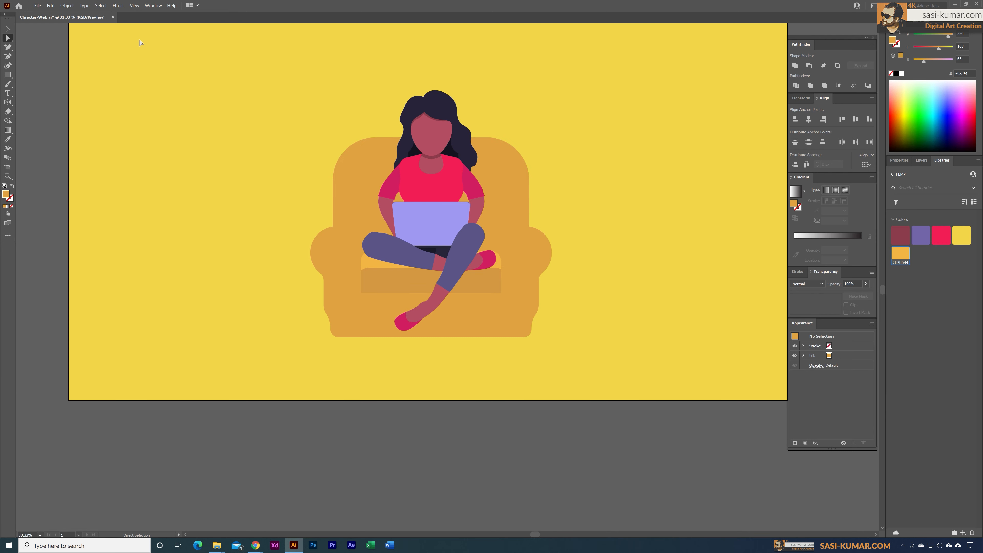
Place a smaller copy of the chair back inside it and fill it with the cushion front's darker orange
{"action": "key", "text": "v"}
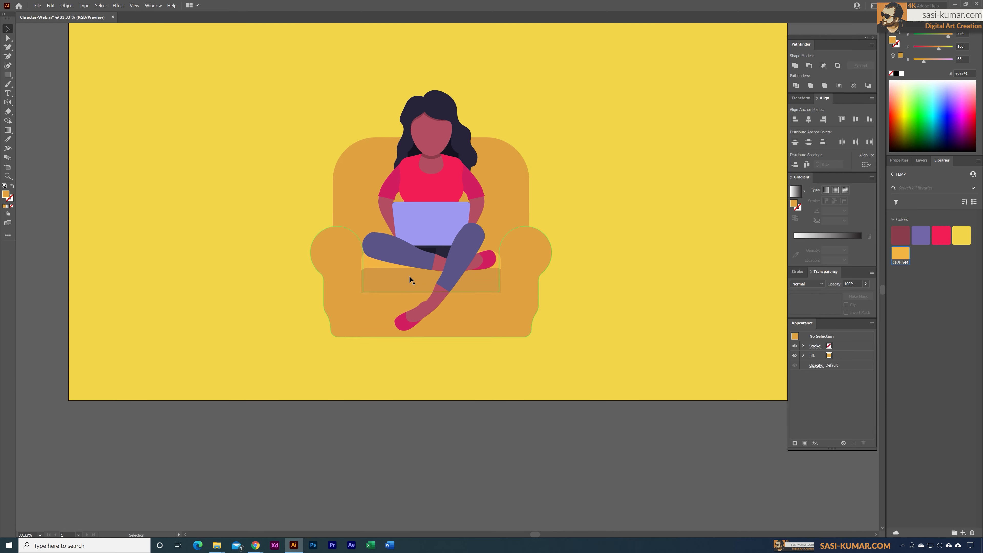
{"action": "left_click", "coordinate": [497, 188]}
{"action": "left_click_drag", "start_coordinate": [529, 137], "coordinate": [506, 190]}
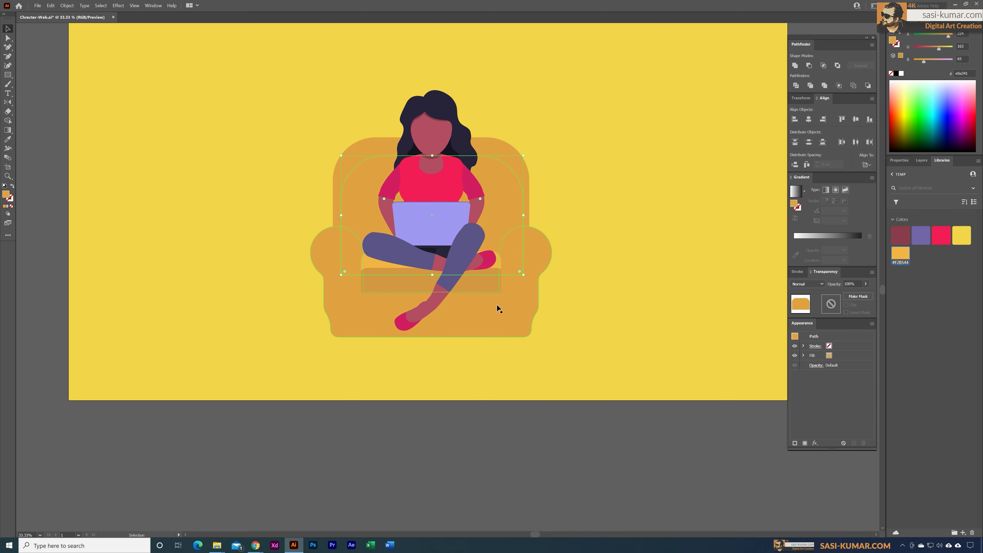
{"action": "key", "text": "i"}
{"action": "left_click", "coordinate": [487, 285]}
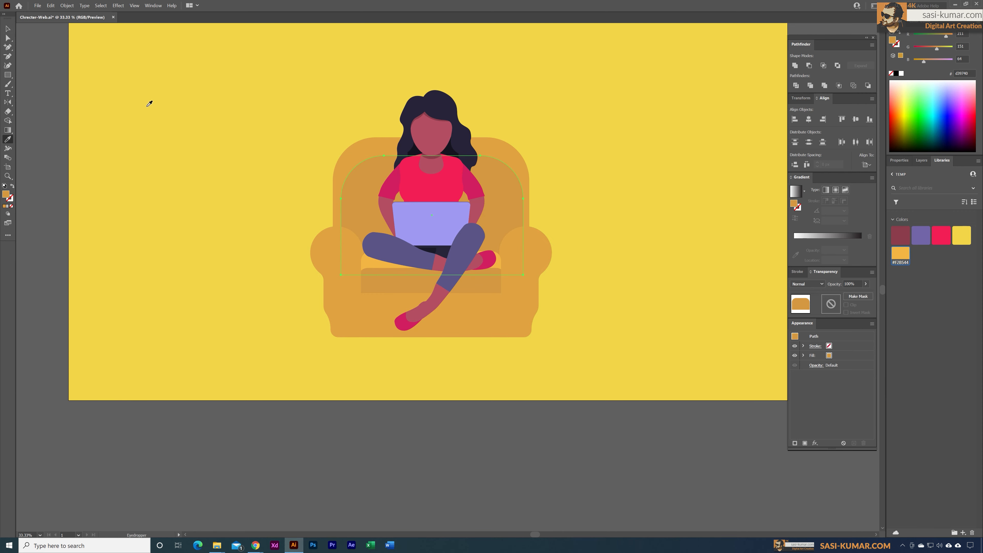
{"action": "left_click", "coordinate": [6, 26]}
{"action": "left_click", "coordinate": [526, 123]}
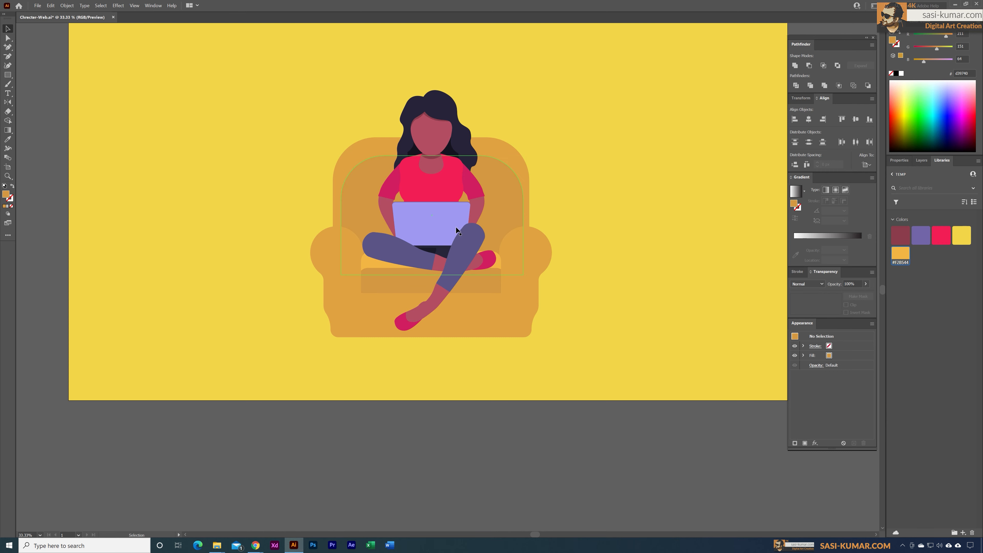
Lower the inner back panel and narrow it slightly on both sides
{"action": "left_click", "coordinate": [490, 183]}
{"action": "left_click_drag", "start_coordinate": [511, 182], "coordinate": [511, 194]}
{"action": "left_click", "coordinate": [640, 176]}
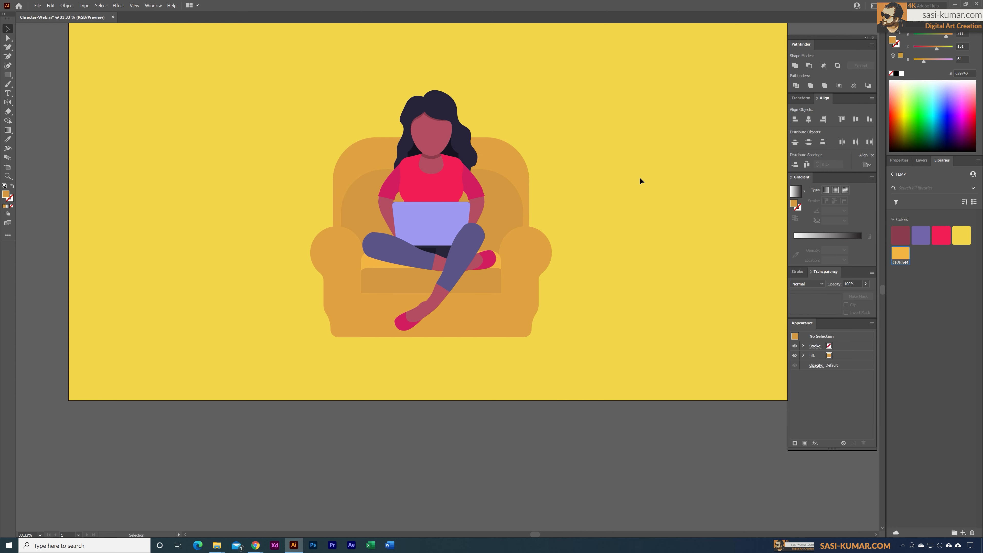
{"action": "left_click", "coordinate": [518, 222]}
{"action": "left_click_drag", "start_coordinate": [520, 229], "coordinate": [519, 233]}
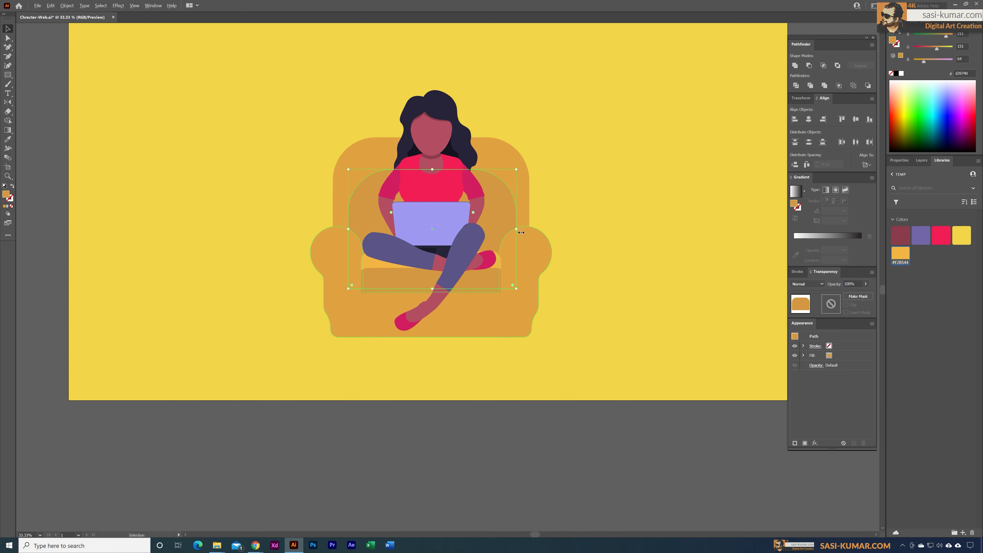
{"action": "left_click", "coordinate": [577, 204]}
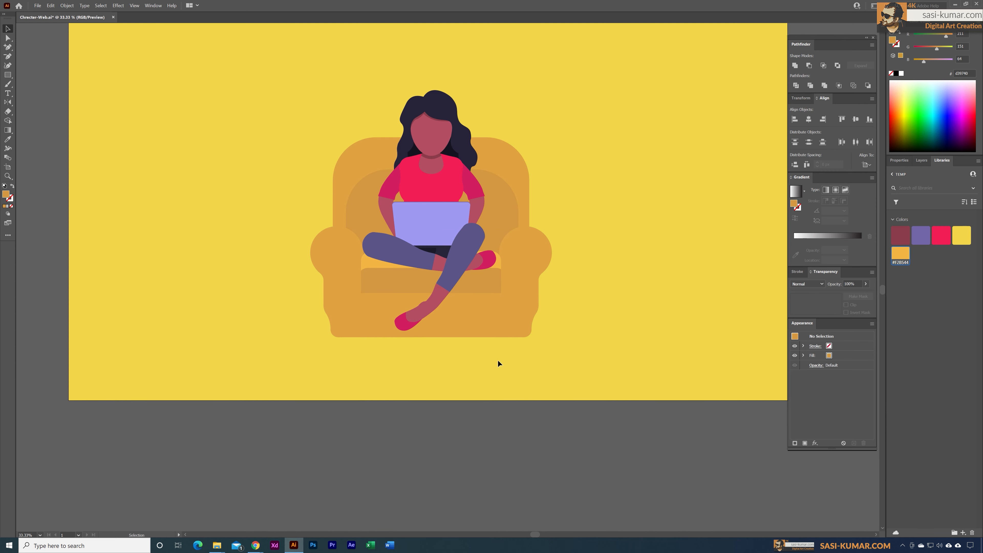
Isolate the armrest-and-base shape and divide it with a horizontal line drawn across its lower part, just above the bottom edge
{"action": "left_click", "coordinate": [507, 330]}
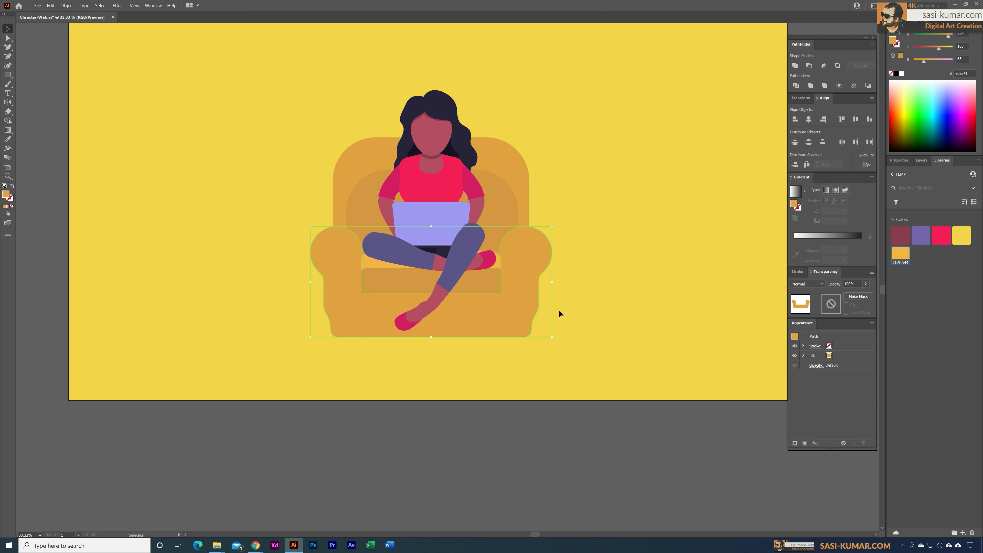
{"action": "double_click", "coordinate": [521, 312]}
{"action": "left_click", "coordinate": [8, 75]}
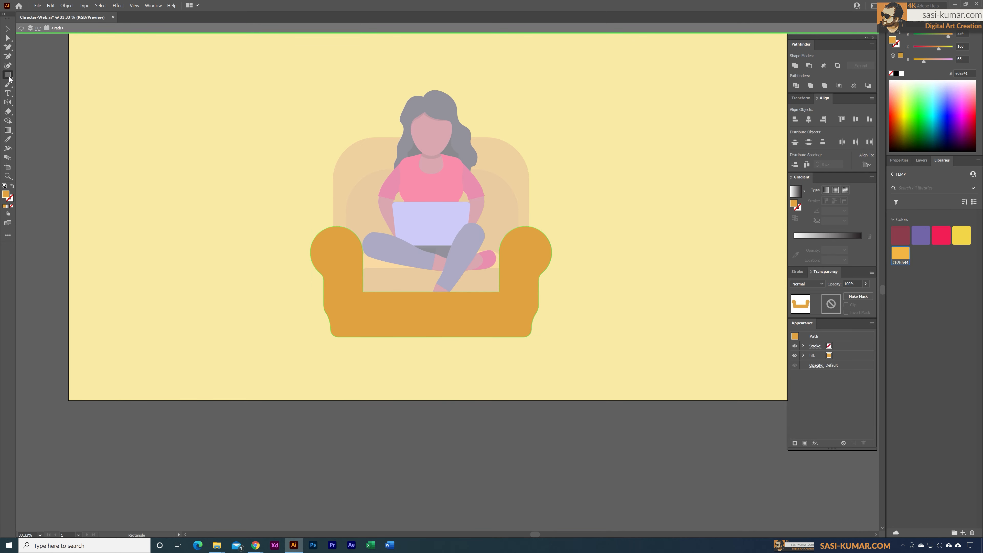
{"action": "left_click", "coordinate": [33, 112]}
{"action": "left_click_drag", "start_coordinate": [325, 324], "coordinate": [550, 324]}
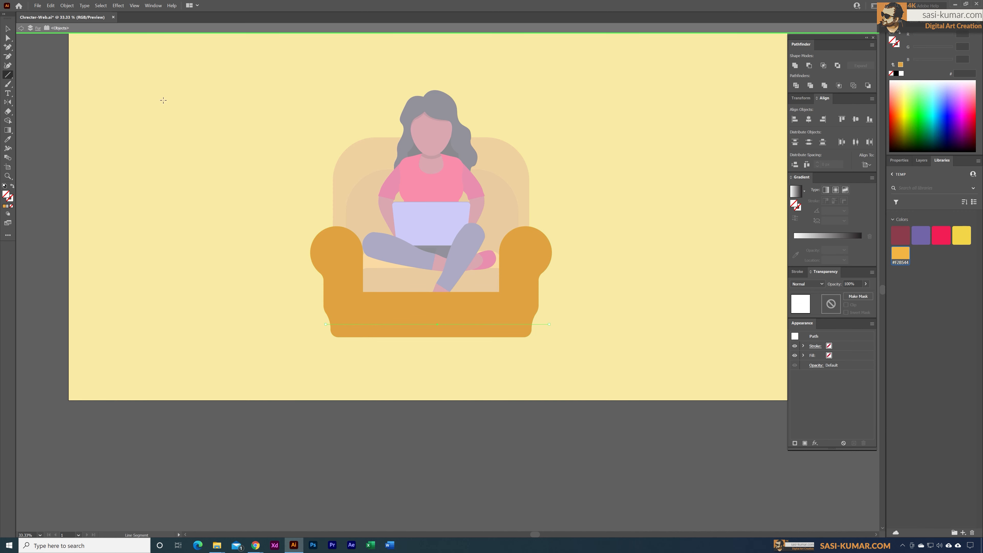
{"action": "left_click", "coordinate": [7, 28]}
{"action": "left_click", "coordinate": [515, 303], "text": "shift"}
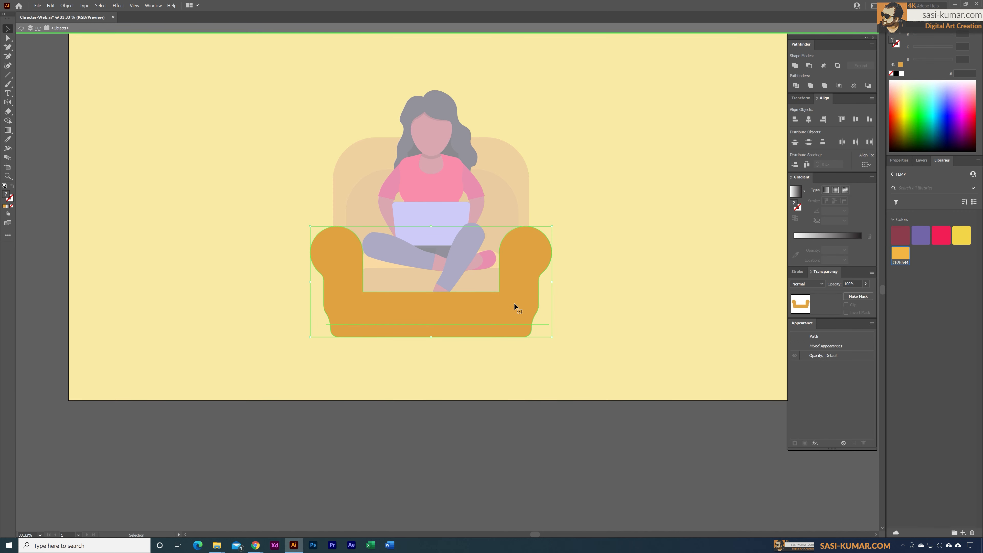
{"action": "left_click", "coordinate": [796, 85]}
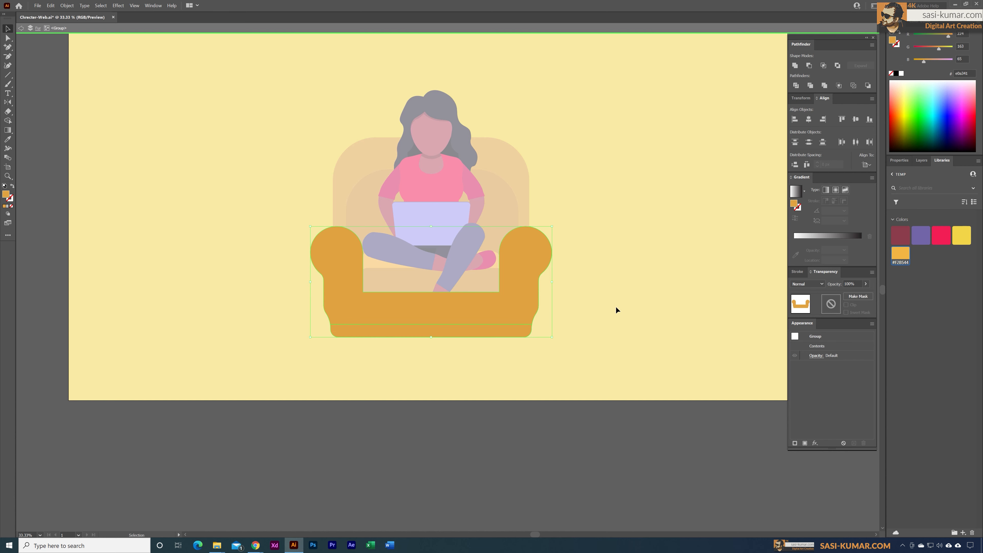
Fill the strip cut off along the bottom of the armchair base with the dark maroon swatch and exit isolation mode
{"action": "left_click", "coordinate": [371, 370]}
{"action": "left_click", "coordinate": [8, 37]}
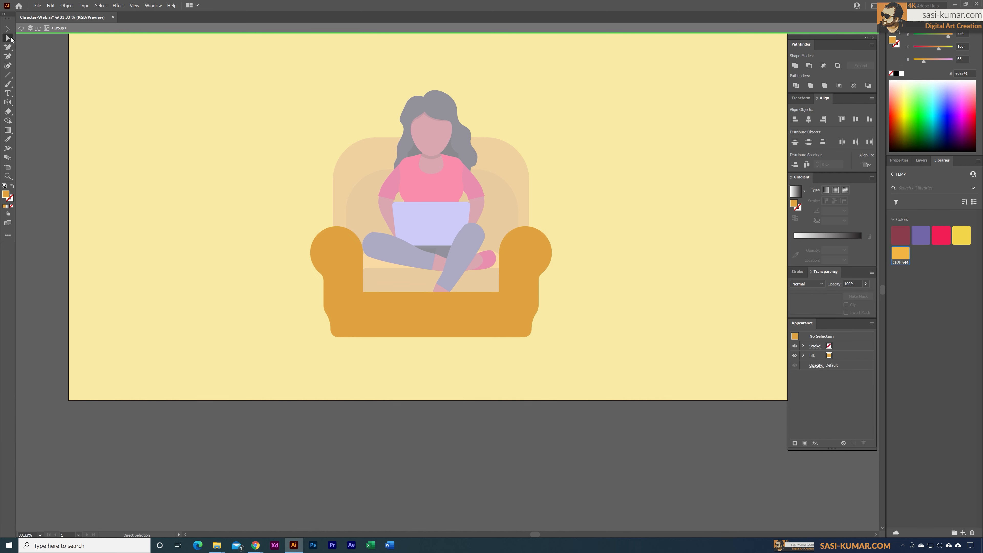
{"action": "left_click", "coordinate": [463, 332]}
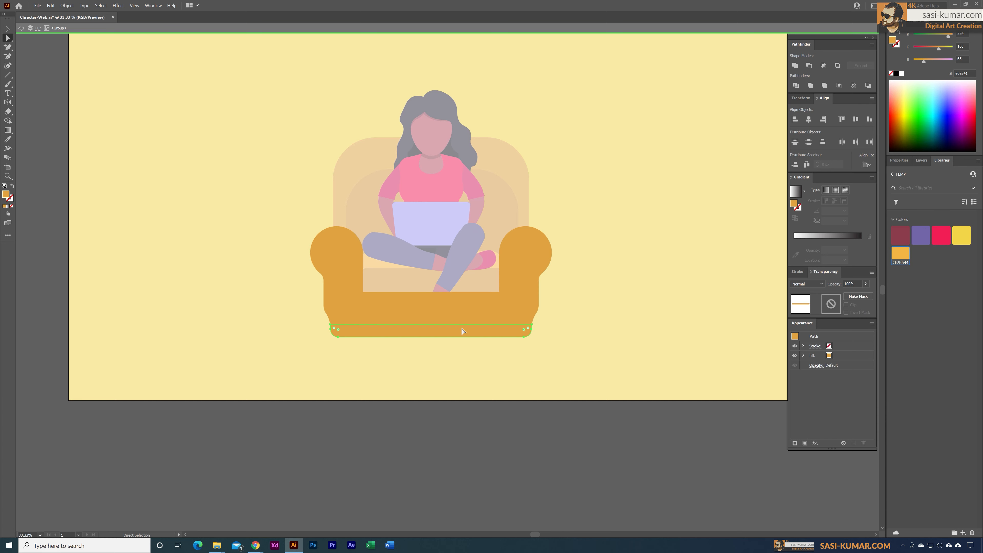
{"action": "left_click", "coordinate": [902, 237]}
{"action": "left_click", "coordinate": [8, 28]}
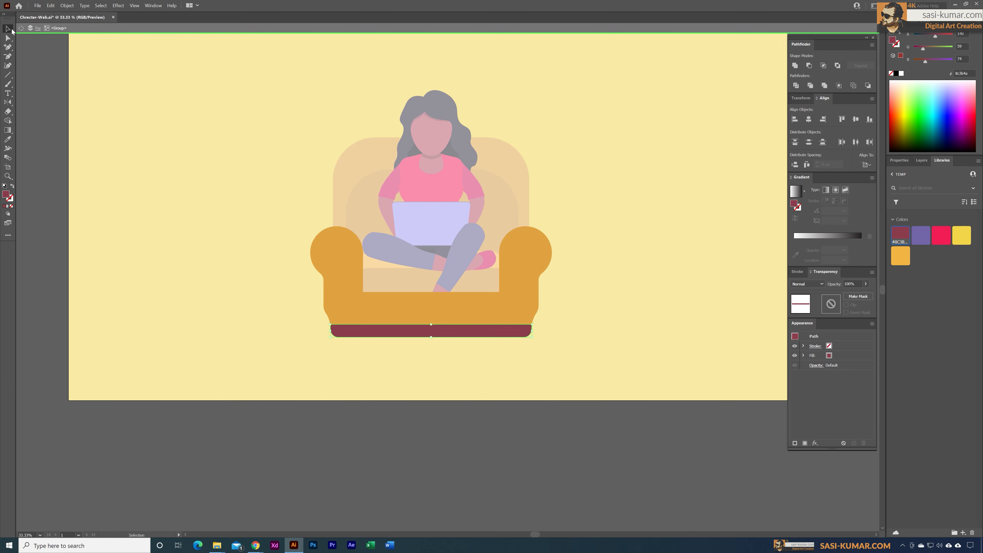
{"action": "double_click", "coordinate": [107, 115]}
Draw a small maroon square as a leg directly beneath the left end of the chair base
{"action": "left_click", "coordinate": [8, 75]}
{"action": "left_click", "coordinate": [27, 75]}
{"action": "left_click_drag", "start_coordinate": [345, 337], "coordinate": [361, 353]}
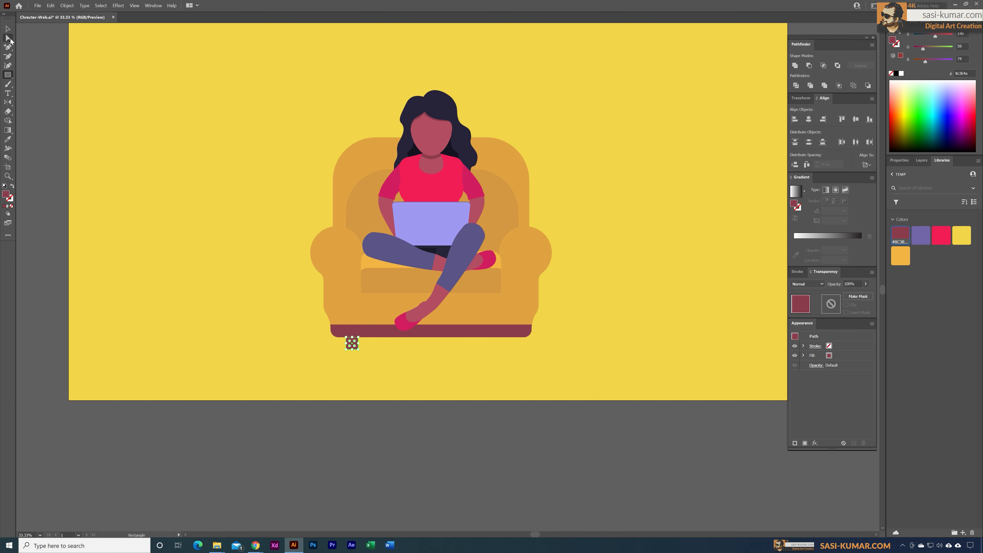
{"action": "key", "text": "v"}
Round the two bottom corners of the left chair leg slightly
{"action": "scroll", "coordinate": [415, 329], "scroll_direction": "up", "scroll_amount": 2}
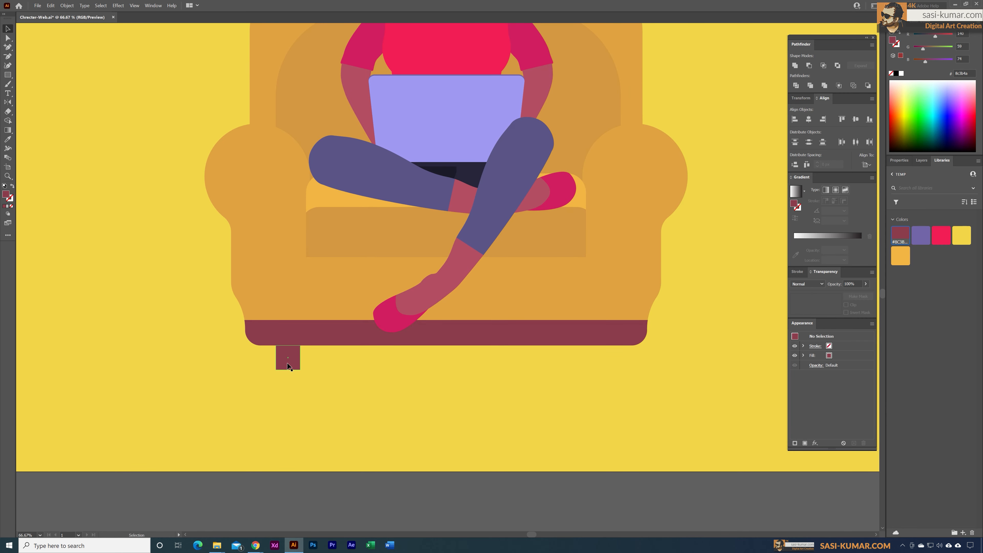
{"action": "left_click", "coordinate": [291, 394]}
{"action": "left_click", "coordinate": [9, 38]}
{"action": "left_click", "coordinate": [287, 362]}
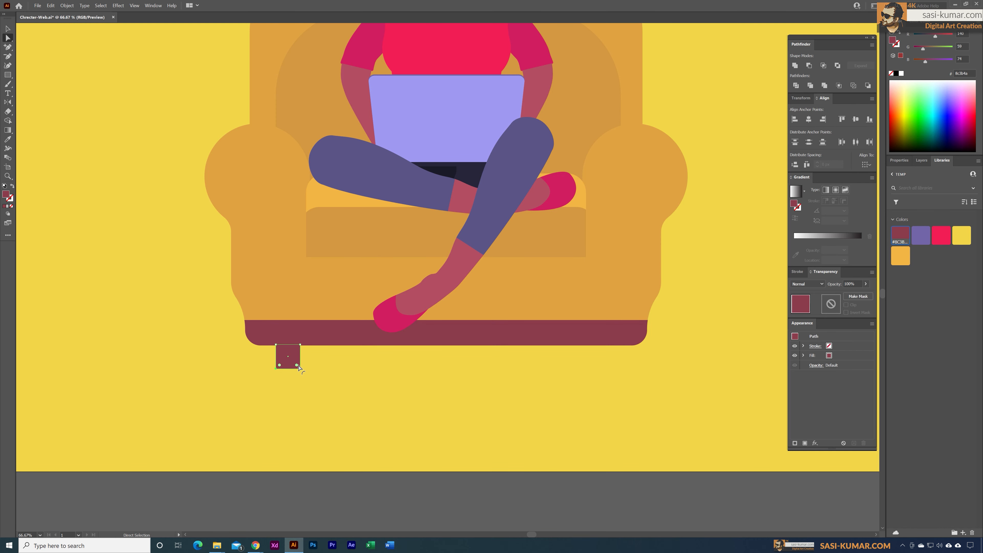
{"action": "left_click_drag", "start_coordinate": [296, 365], "coordinate": [295, 363]}
{"action": "left_click", "coordinate": [7, 29]}
{"action": "left_click", "coordinate": [342, 373]}
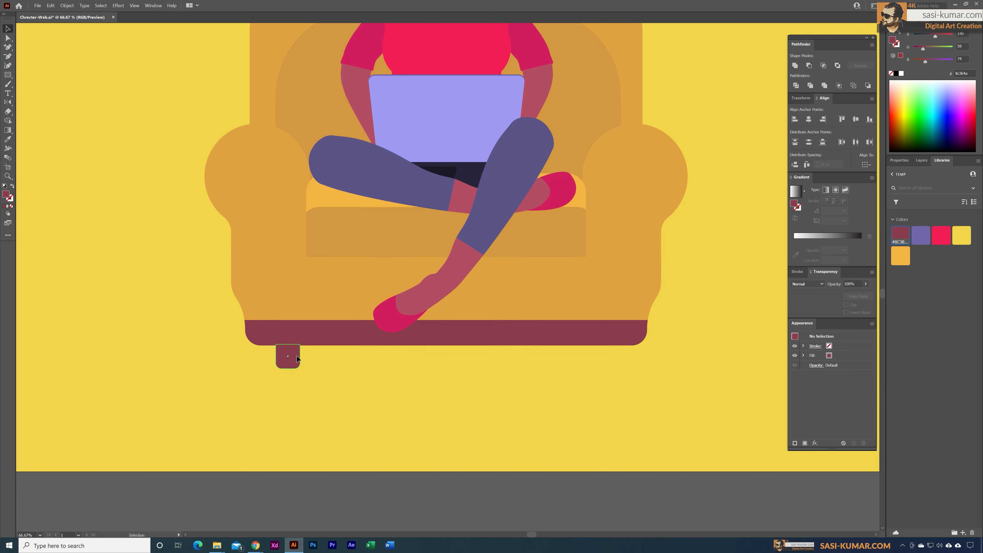
Place a copy of the leg under the right end of the base at the same height and unite the two legs
{"action": "left_click_drag", "start_coordinate": [293, 353], "coordinate": [614, 352]}
{"action": "left_click", "coordinate": [295, 360], "text": "shift"}
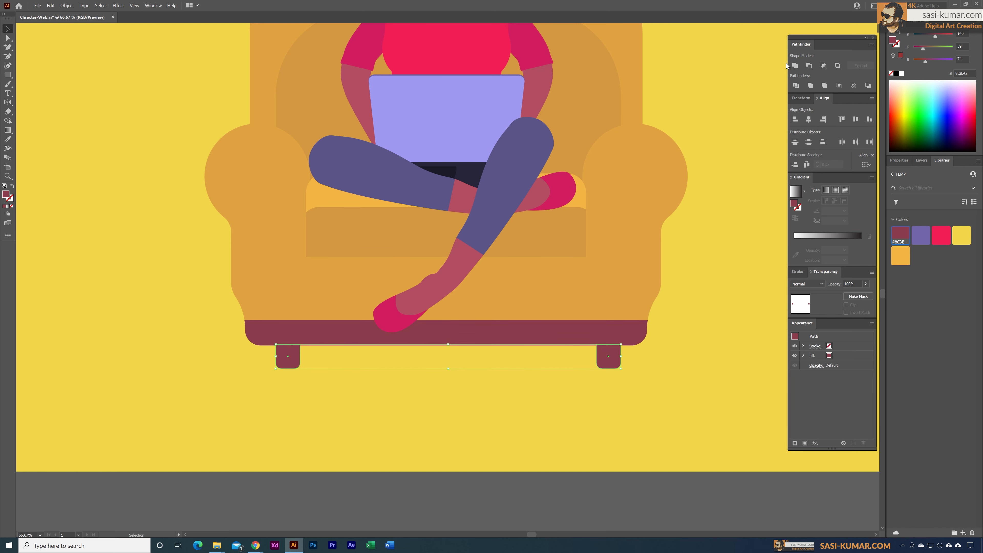
{"action": "left_click", "coordinate": [795, 69]}
{"action": "left_click", "coordinate": [711, 344]}
Align all the armchair parts with one another on their horizontal centres
{"action": "key", "text": "ctrl+minus"}
{"action": "key", "text": "ctrl+minus"}
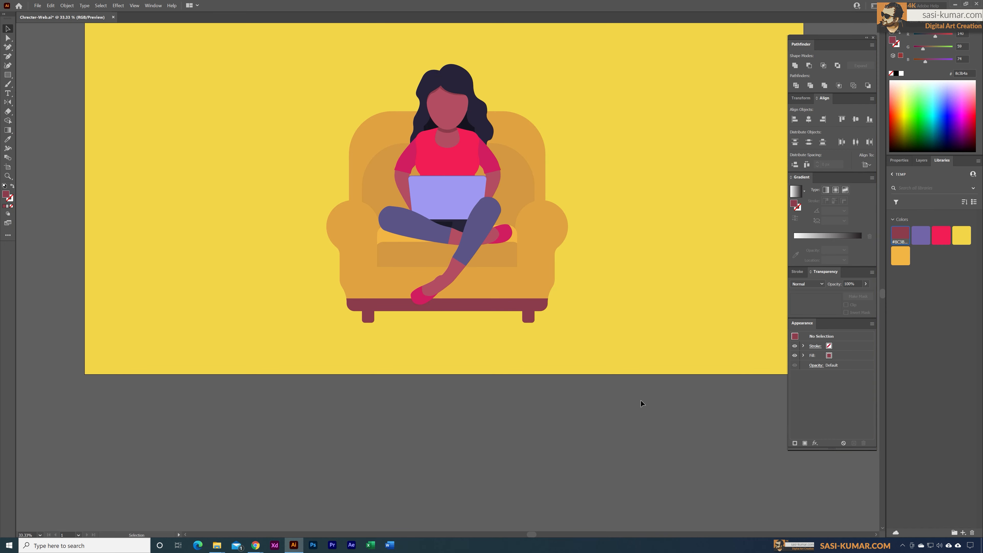
{"action": "left_click_drag", "start_coordinate": [641, 400], "coordinate": [158, 38]}
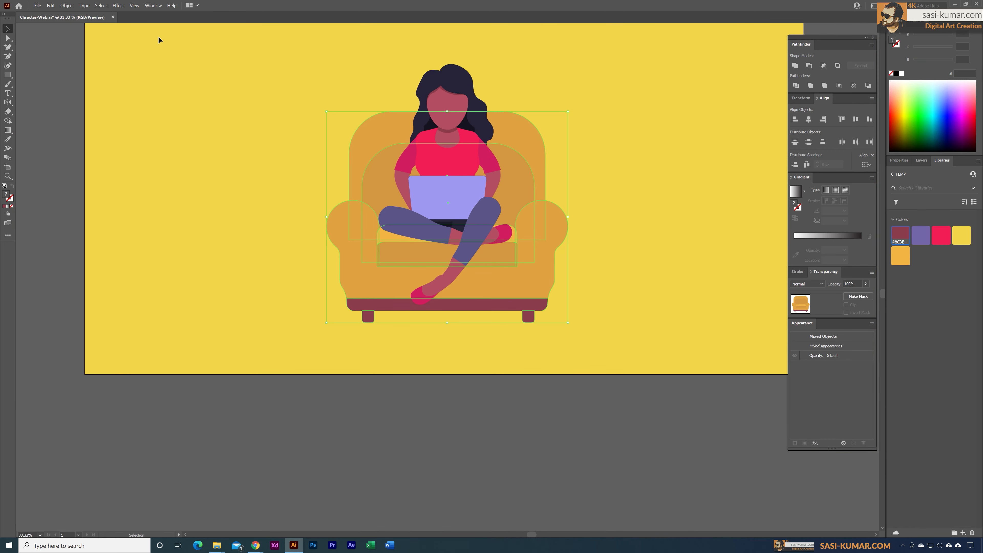
{"action": "left_click", "coordinate": [810, 122]}
{"action": "left_click", "coordinate": [602, 312]}
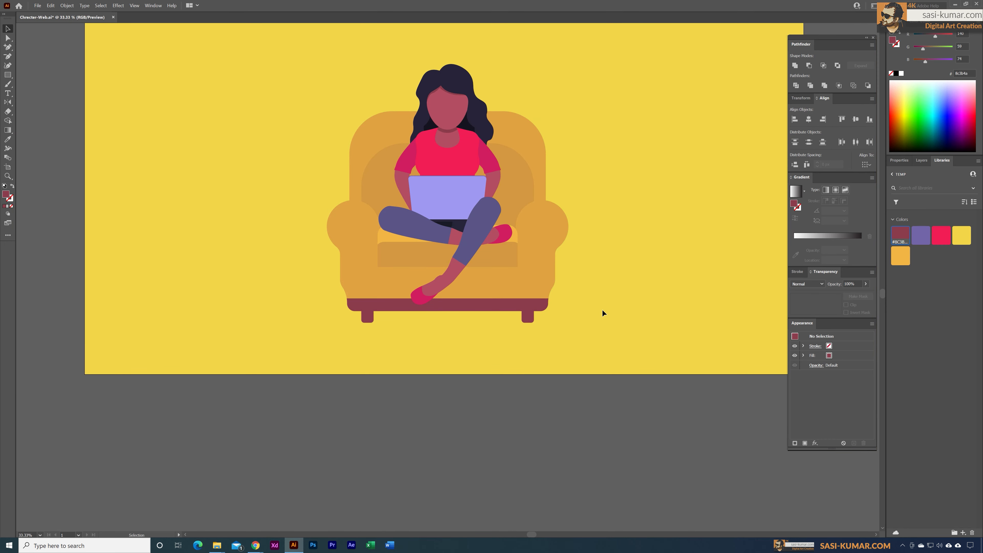
Scale the whole armchair down slightly about its centre and nudge it a little to the left behind the character
{"action": "scroll", "coordinate": [602, 311], "scroll_direction": "up", "scroll_amount": 2}
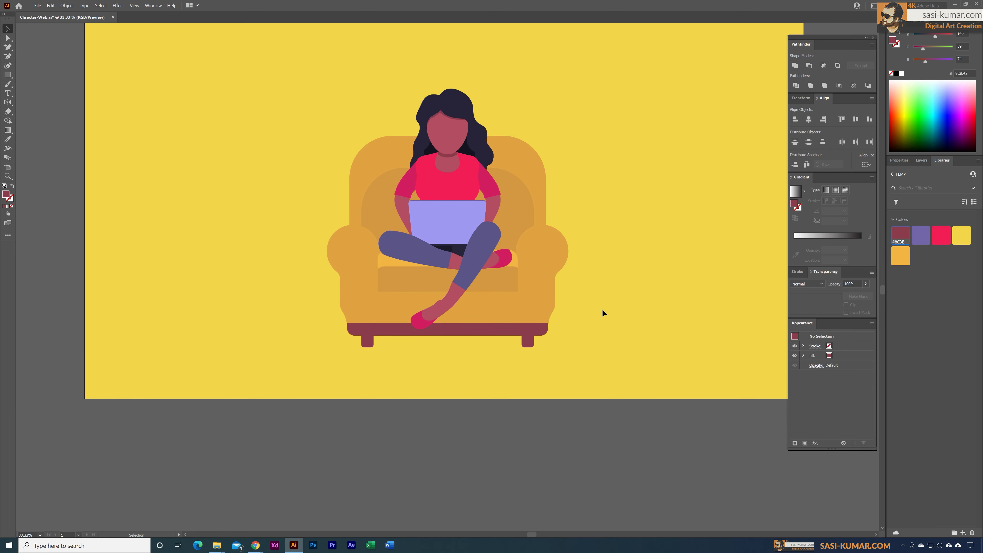
{"action": "scroll", "coordinate": [602, 311], "scroll_direction": "up", "scroll_amount": 1}
{"action": "key", "text": "ctrl+a"}
{"action": "left_click_drag", "start_coordinate": [571, 147], "coordinate": [566, 151]}
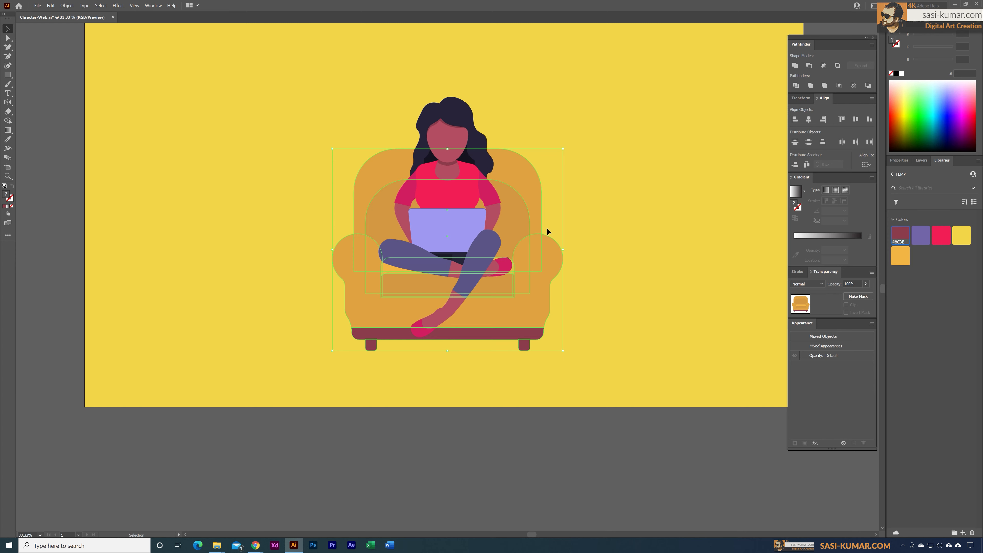
{"action": "key", "text": "Left"}
{"action": "key", "text": "Left"}
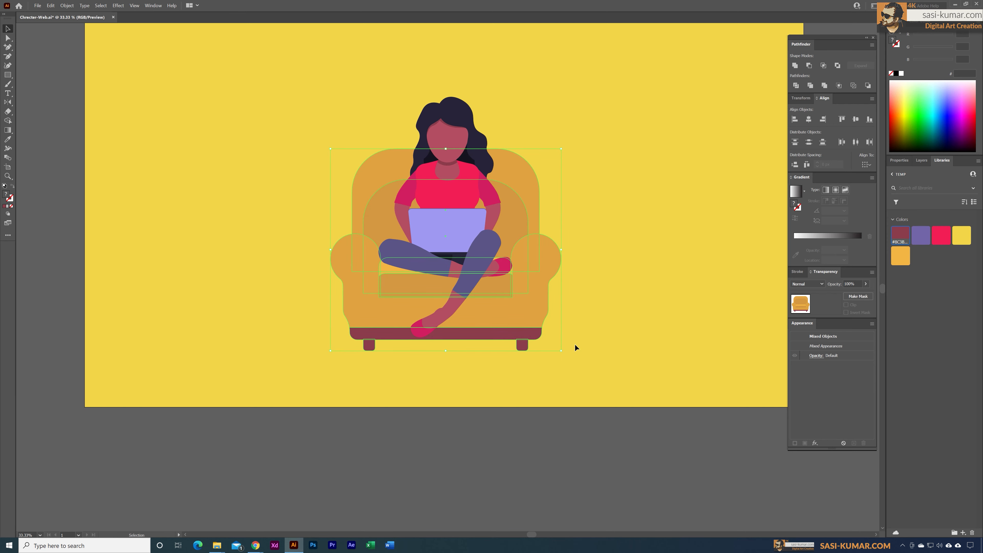
Nudge the armchair up, shrink it slightly from its upper right corner, and nudge it right to centre it behind the character
{"action": "key", "text": "Up"}
{"action": "key", "text": "Up"}
{"action": "key", "text": "Up"}
{"action": "key", "text": "Up"}
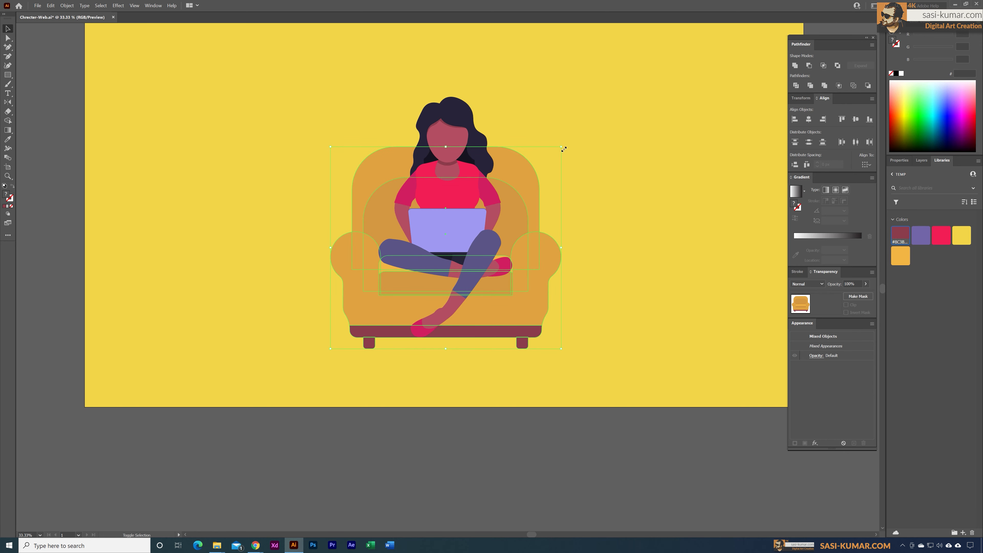
{"action": "left_click_drag", "start_coordinate": [561, 147], "coordinate": [558, 150]}
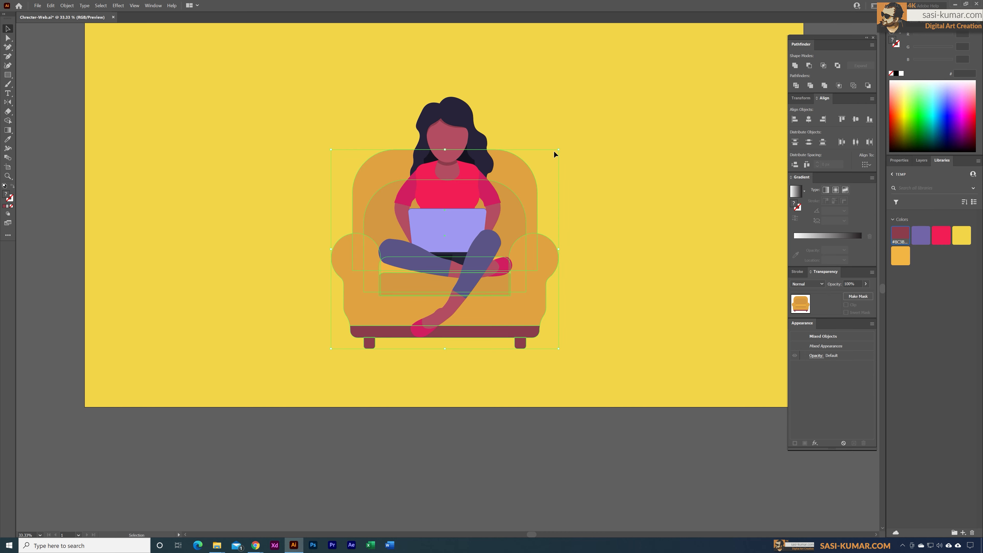
{"action": "key", "text": "Right"}
{"action": "key", "text": "Right"}
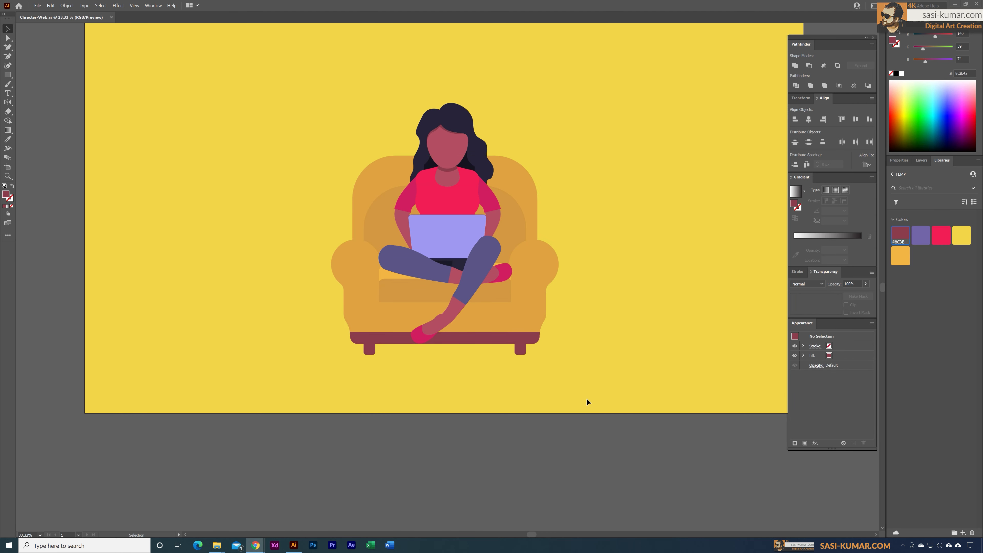
Group all the armchair parts together
{"action": "left_click", "coordinate": [587, 398]}
{"action": "left_click_drag", "start_coordinate": [227, 93], "coordinate": [227, 93]}
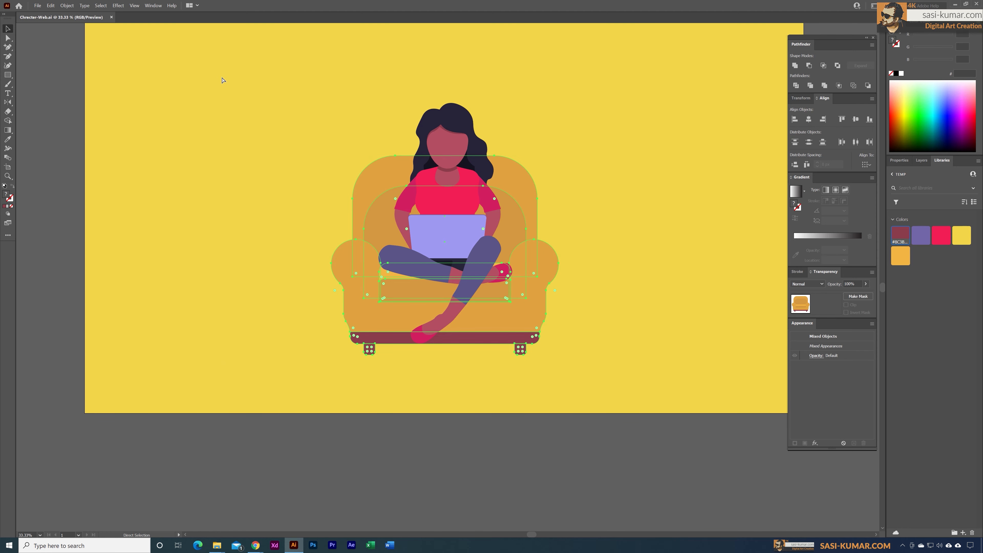
{"action": "key", "text": "ctrl+g"}
{"action": "left_click", "coordinate": [580, 484]}
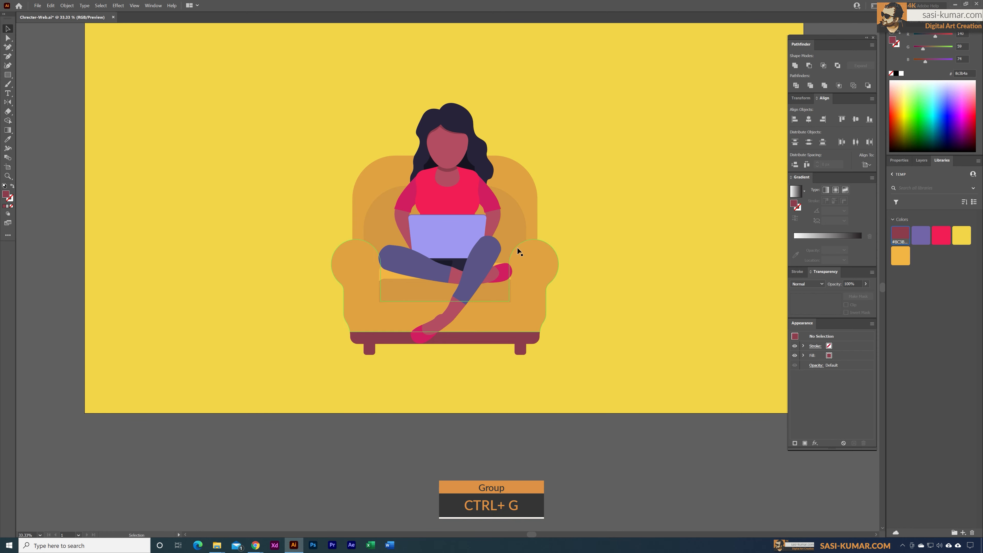
Unlock the Cha layer and scale the character and armchair down together about their common centre to roughly three quarters of their size
{"action": "key", "text": "ctrl+minus"}
{"action": "key", "text": "ctrl+plus"}
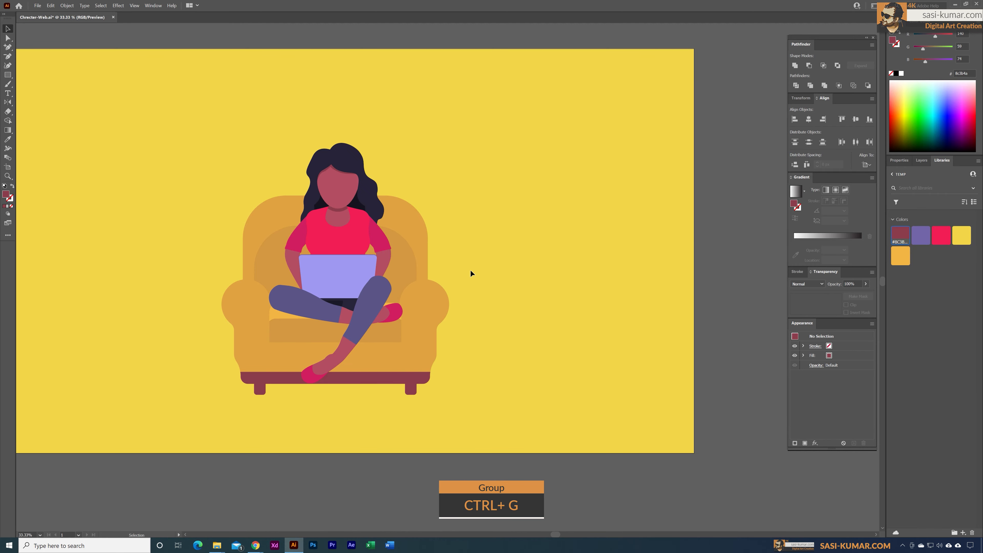
{"action": "left_click_drag", "start_coordinate": [591, 455], "coordinate": [611, 452]}
{"action": "left_click_drag", "start_coordinate": [612, 452], "coordinate": [211, 94]}
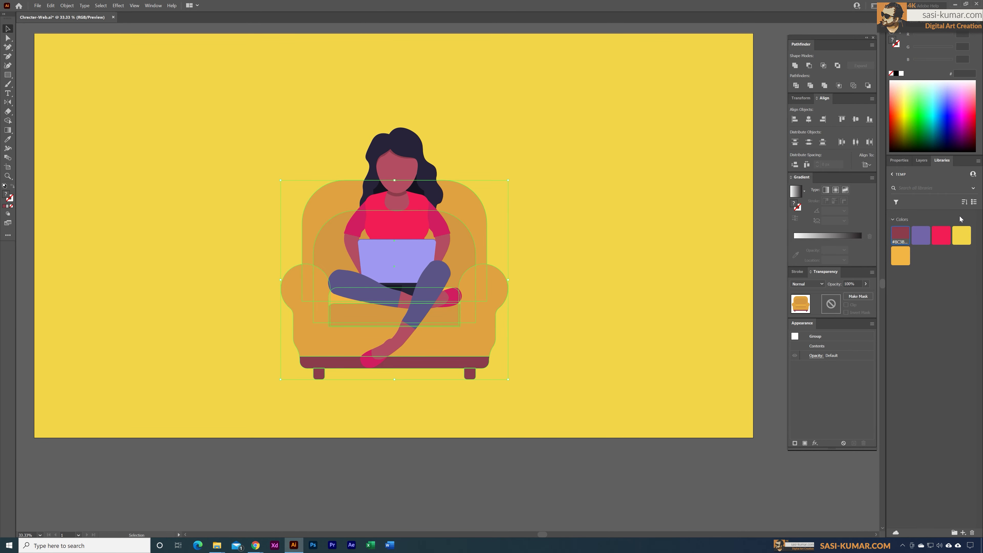
{"action": "left_click", "coordinate": [921, 163]}
{"action": "left_click", "coordinate": [593, 404]}
{"action": "scroll", "coordinate": [592, 404], "scroll_direction": "up", "scroll_amount": 2}
{"action": "left_click_drag", "start_coordinate": [592, 404], "coordinate": [403, 188]}
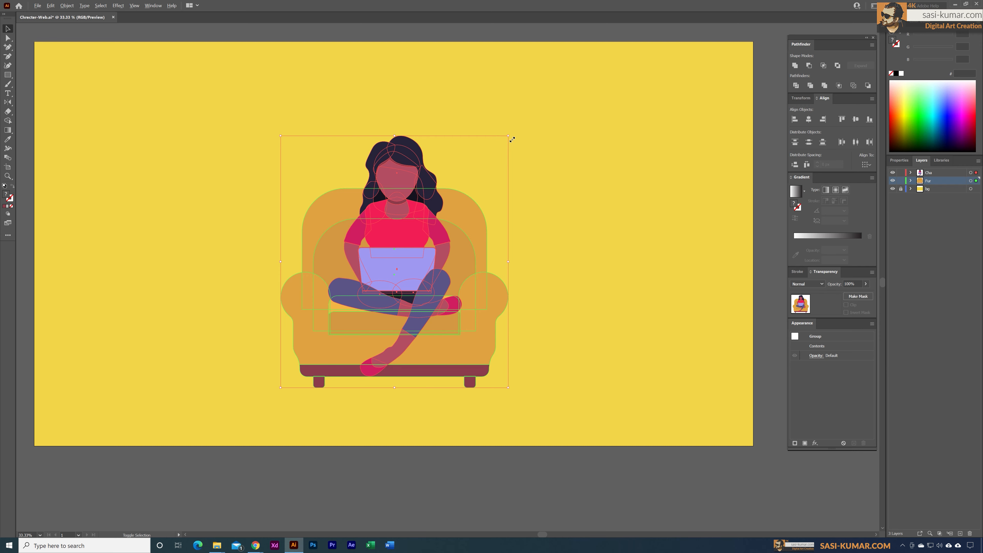
{"action": "left_click_drag", "start_coordinate": [512, 140], "coordinate": [481, 171]}
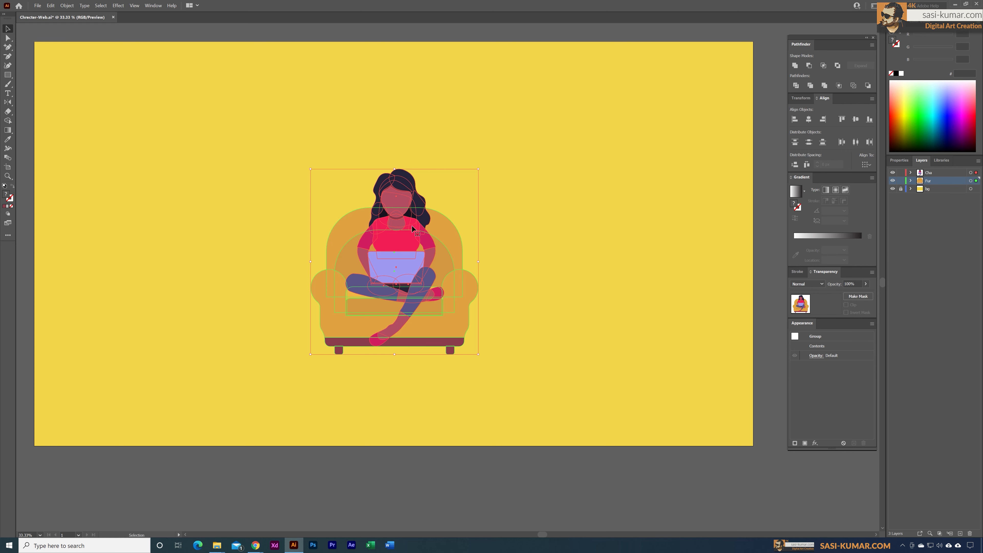
Centre the character and armchair horizontally and lock the Cha layer
{"action": "left_click", "coordinate": [808, 118]}
{"action": "left_click", "coordinate": [545, 349]}
{"action": "scroll", "coordinate": [546, 348], "scroll_direction": "left", "scroll_amount": 1}
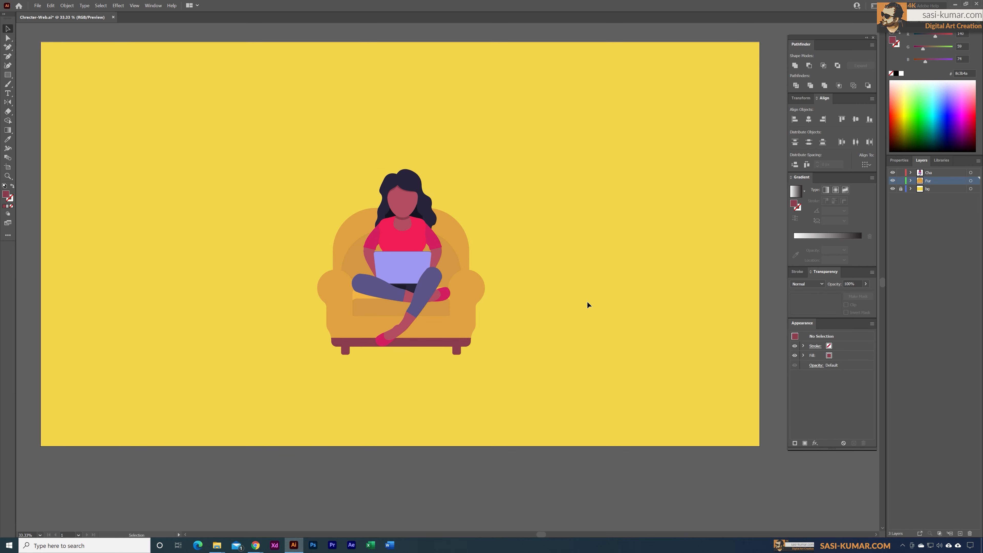
{"action": "left_click", "coordinate": [900, 173]}
Draw a wide, thin maroon rectangle in the empty area to the left of the armchair
{"action": "key", "text": "space"}
{"action": "left_click_drag", "start_coordinate": [342, 380], "coordinate": [393, 399]}
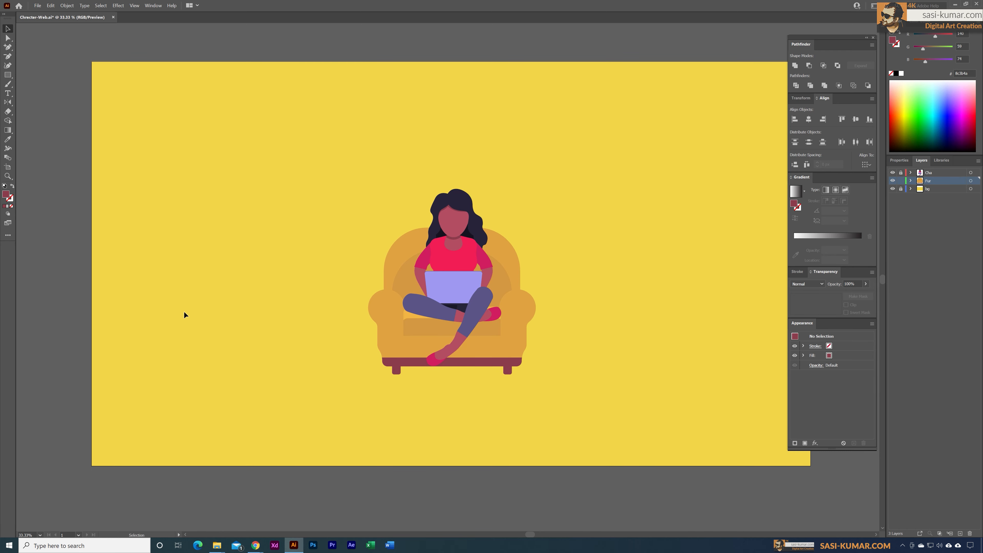
{"action": "key", "text": "ctrl+plus"}
{"action": "key", "text": "ctrl+plus"}
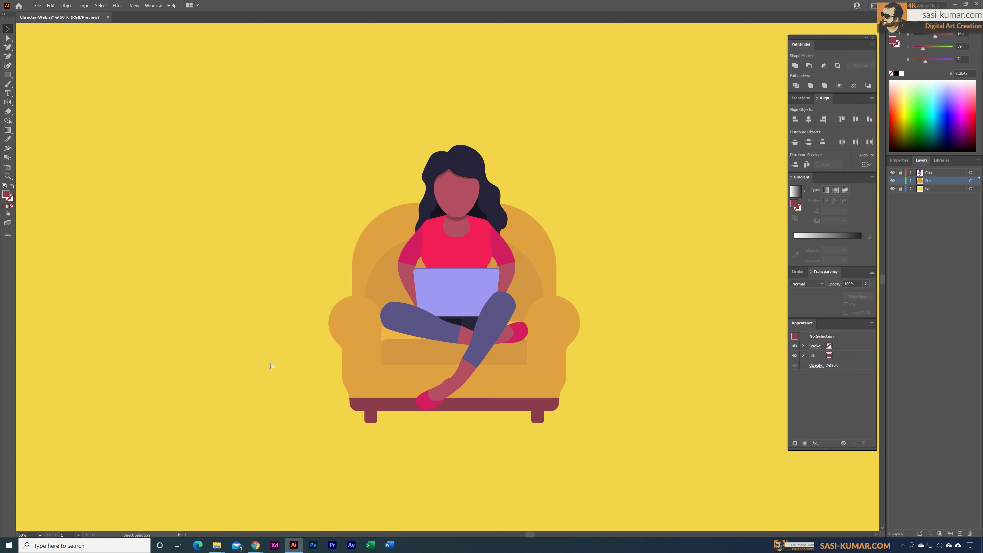
{"action": "key", "text": "space"}
{"action": "left_click_drag", "start_coordinate": [225, 324], "coordinate": [401, 212]}
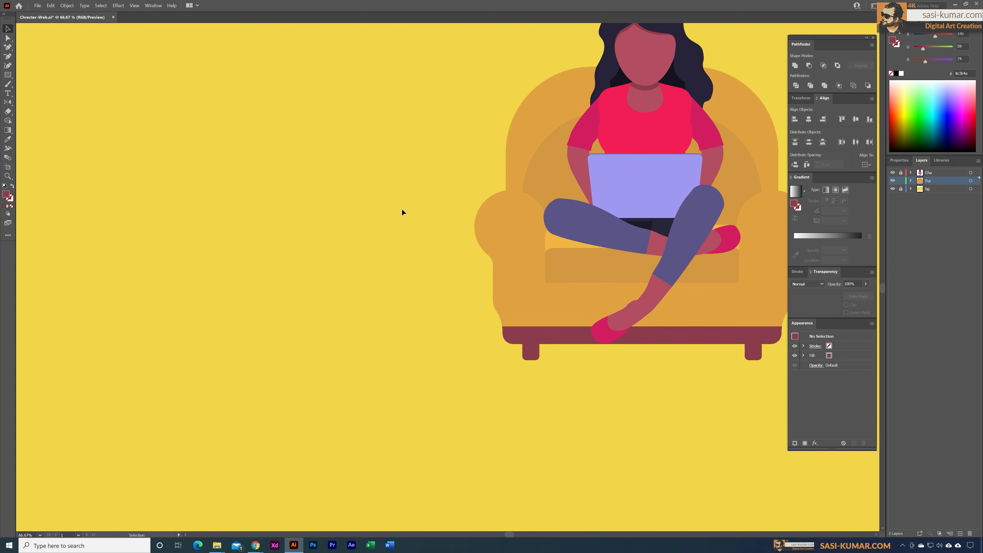
{"action": "left_click", "coordinate": [8, 75]}
{"action": "left_click_drag", "start_coordinate": [204, 190], "coordinate": [324, 211]}
Set the keyboard increment to 20 px and shift the rectangle's two lower corners inward by one increment each
{"action": "left_click", "coordinate": [6, 37]}
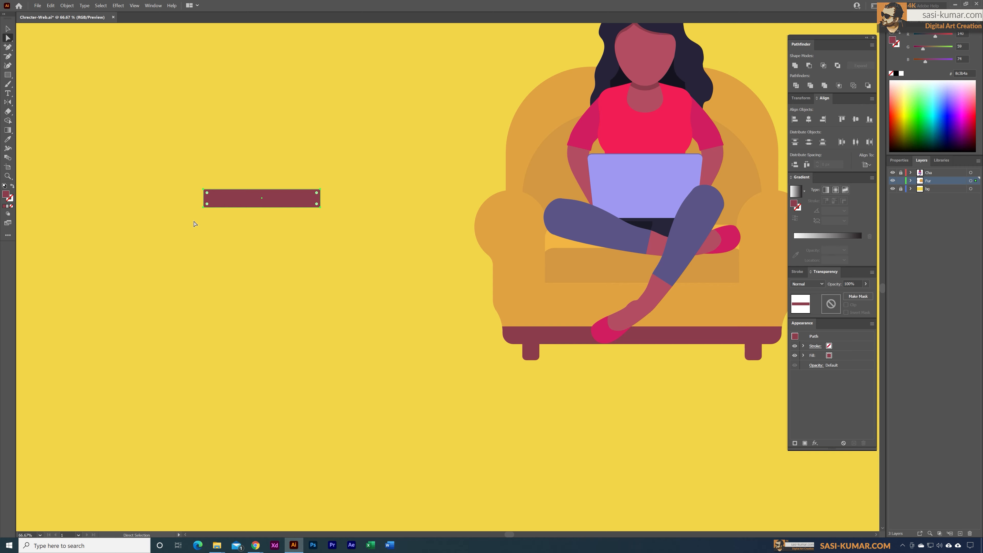
{"action": "left_click", "coordinate": [201, 219]}
{"action": "left_click_drag", "start_coordinate": [198, 216], "coordinate": [213, 207]}
{"action": "key", "text": "ctrl+k"}
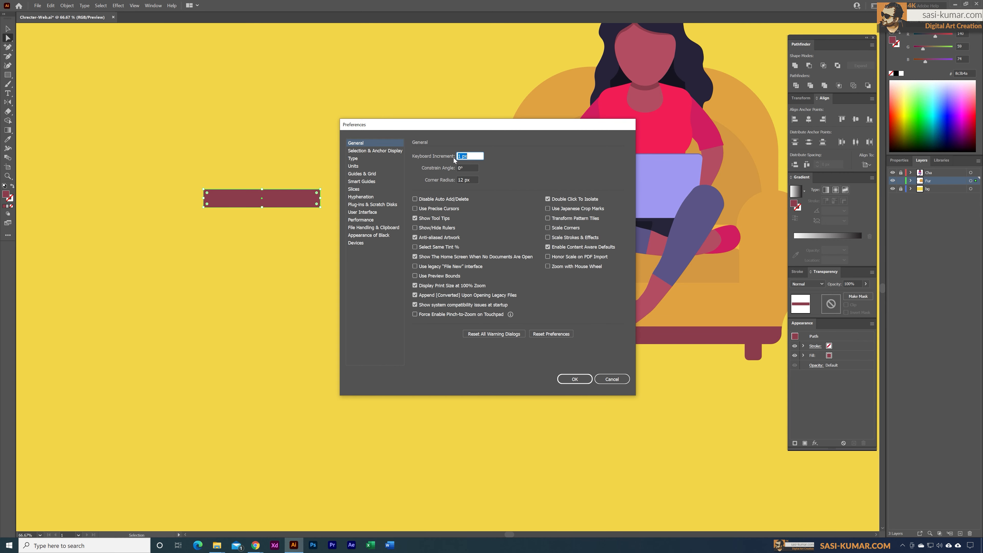
{"action": "type", "text": "20"}
{"action": "left_click", "coordinate": [575, 379]}
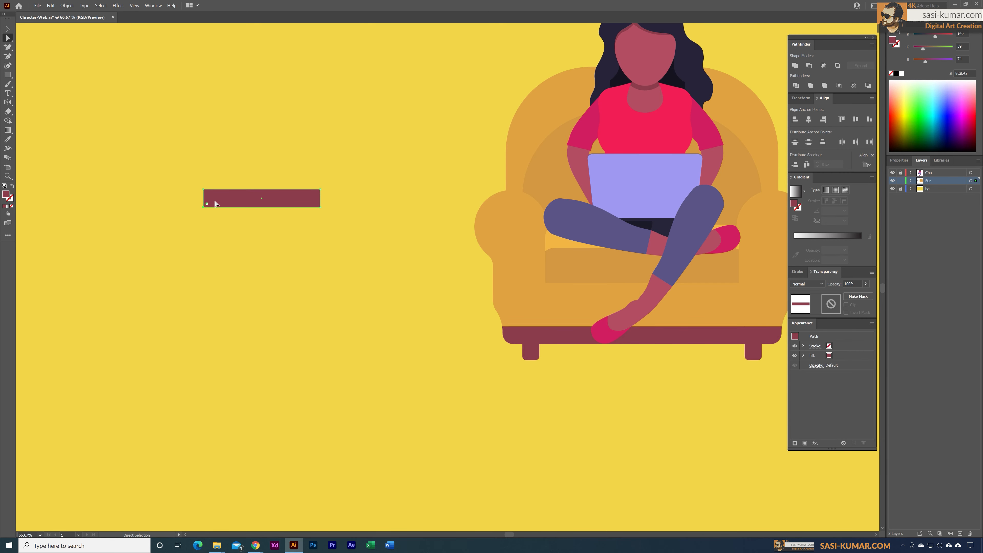
{"action": "key", "text": "Right"}
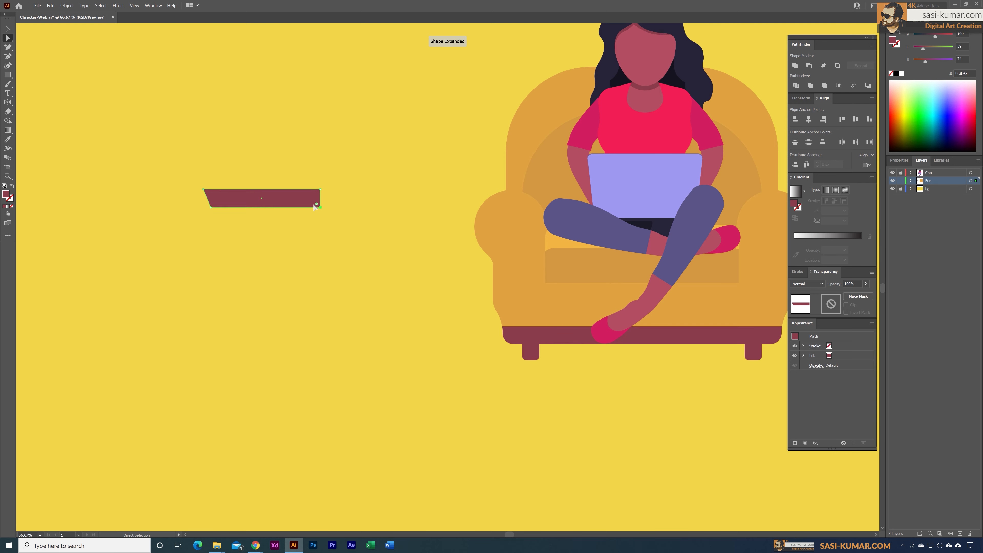
{"action": "key", "text": "Left"}
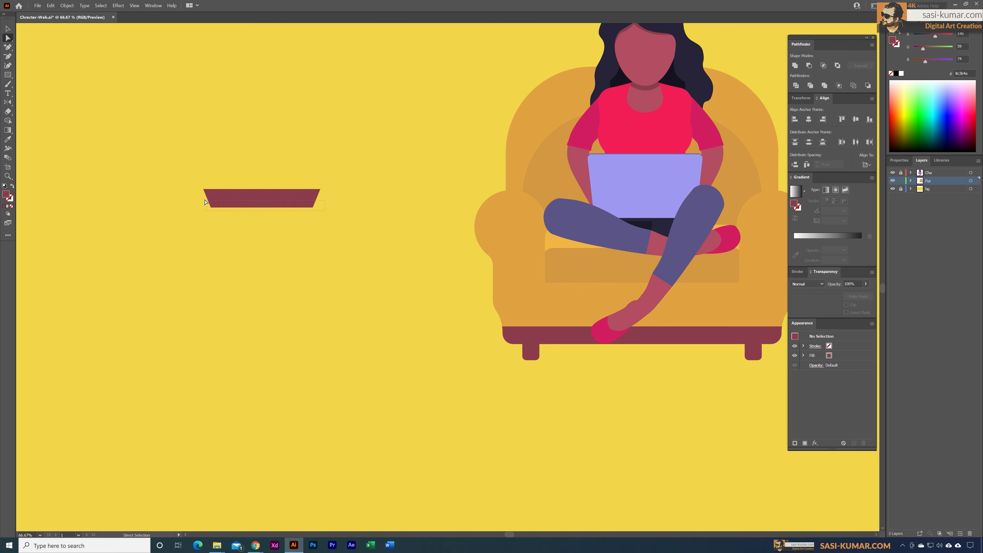
Round the bottom corners of the tapered maroon shape generously and flatten it slightly from its top edge
{"action": "left_click", "coordinate": [207, 202]}
{"action": "left_click_drag", "start_coordinate": [216, 203], "coordinate": [219, 193]}
{"action": "left_click", "coordinate": [8, 28]}
{"action": "left_click", "coordinate": [308, 148]}
{"action": "left_click", "coordinate": [216, 201]}
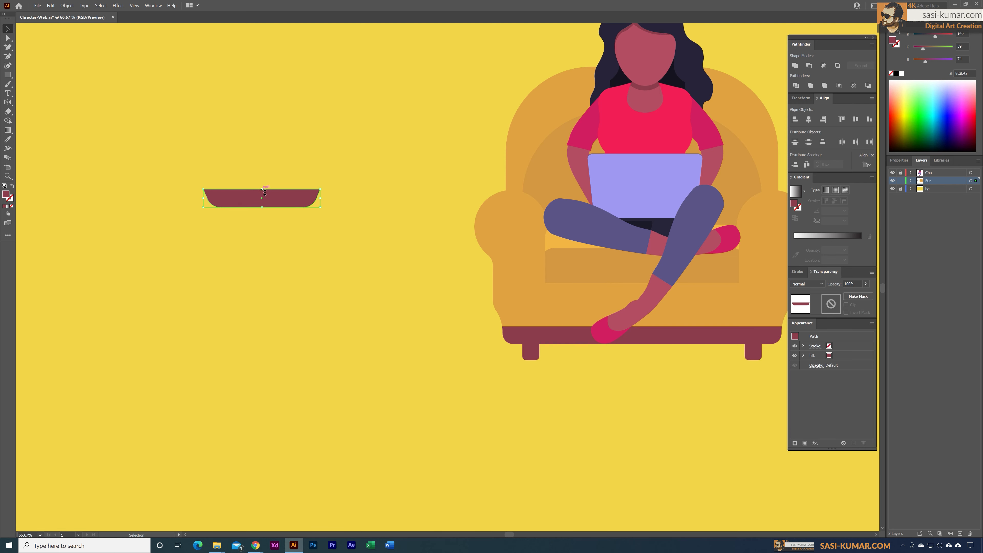
{"action": "left_click_drag", "start_coordinate": [263, 191], "coordinate": [265, 199]}
{"action": "left_click", "coordinate": [362, 148]}
Draw a tall, thin maroon rectangle hanging from the middle of the tapered top as a table leg
{"action": "left_click_drag", "start_coordinate": [352, 177], "coordinate": [359, 154]}
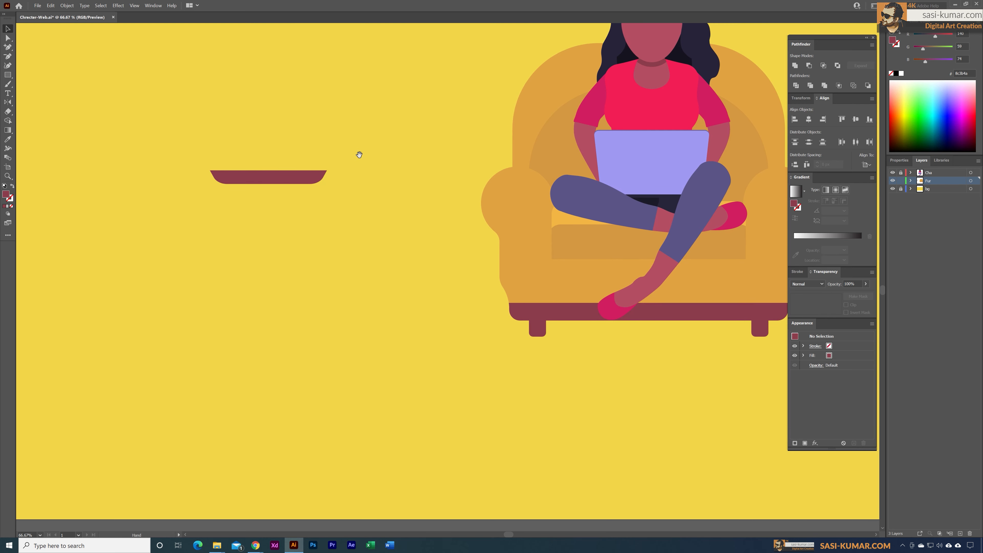
{"action": "left_click", "coordinate": [9, 75]}
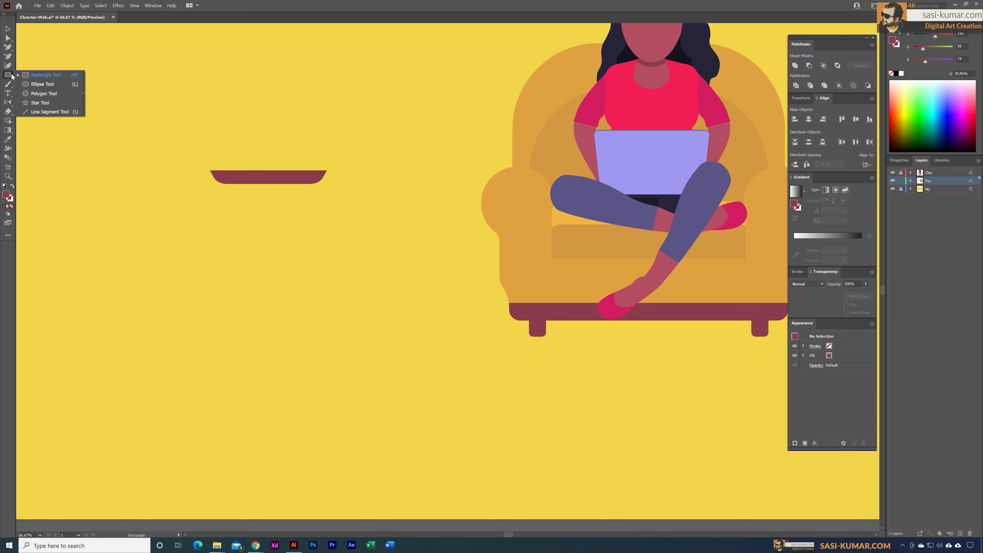
{"action": "left_click", "coordinate": [32, 77]}
{"action": "mouse_move", "coordinate": [262, 184]}
{"action": "left_mouse_down"}
{"action": "mouse_move", "coordinate": [284, 317]}
{"action": "mouse_move", "coordinate": [278, 404]}
{"action": "left_mouse_up"}
{"action": "key", "text": "a"}
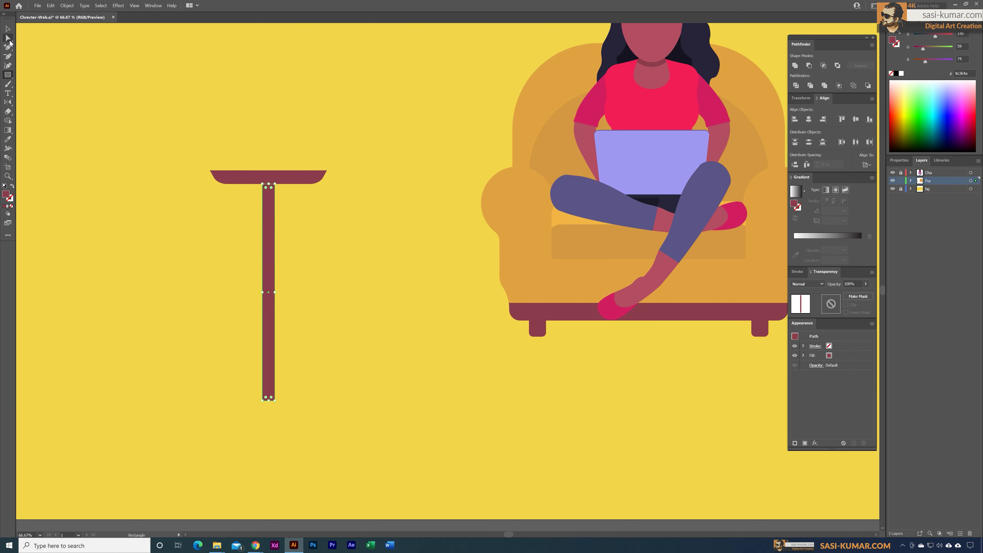
Set the keyboard increment to 5 px, shift the leg's two lower corners inward, and round off its bottom end
{"action": "key", "text": "ctrl+k"}
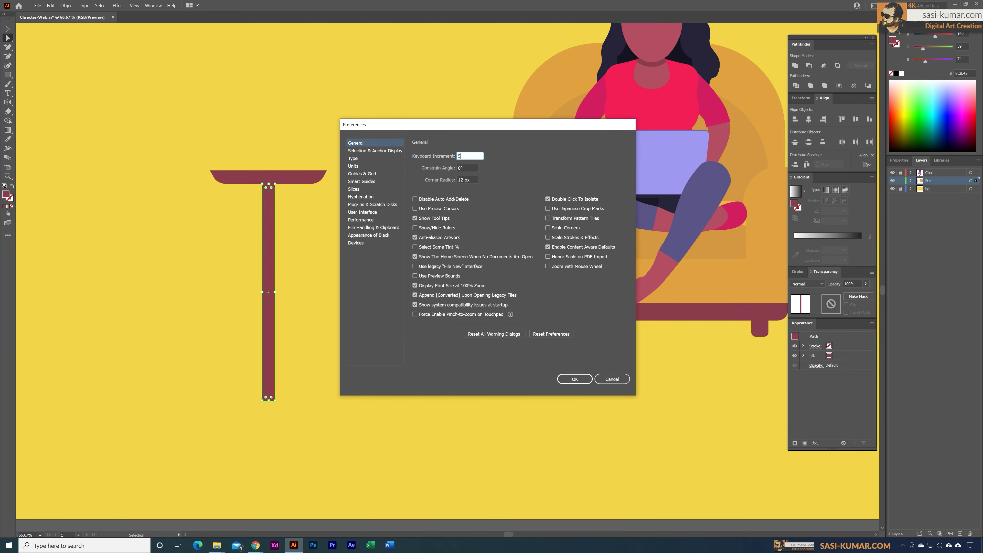
{"action": "left_click", "coordinate": [569, 381]}
{"action": "left_click_drag", "start_coordinate": [254, 407], "coordinate": [267, 397]}
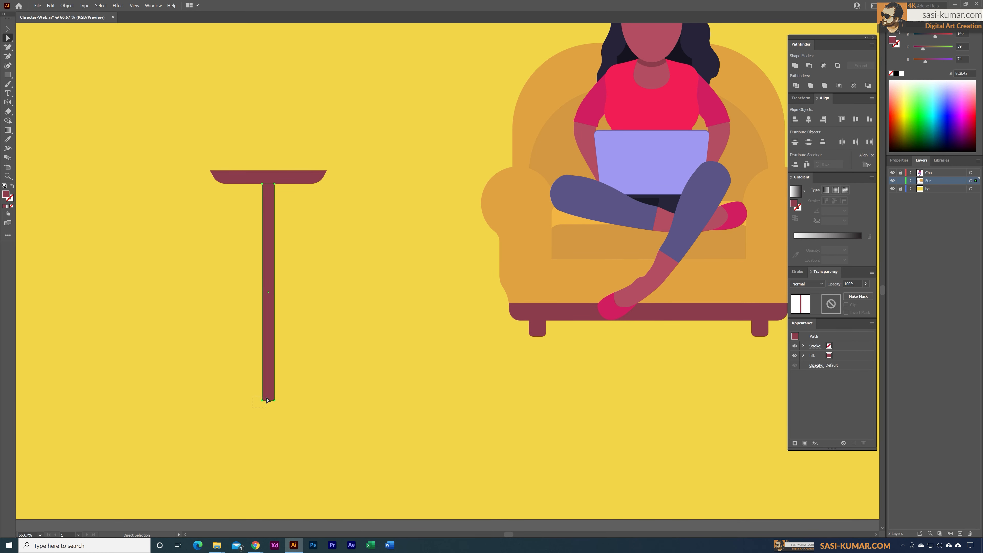
{"action": "key", "text": "Right"}
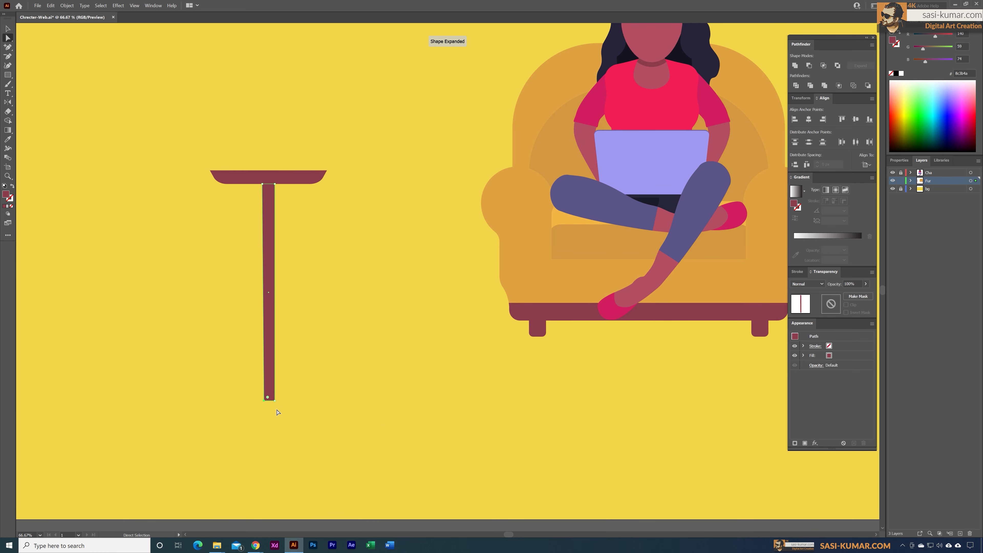
{"action": "left_click", "coordinate": [277, 409]}
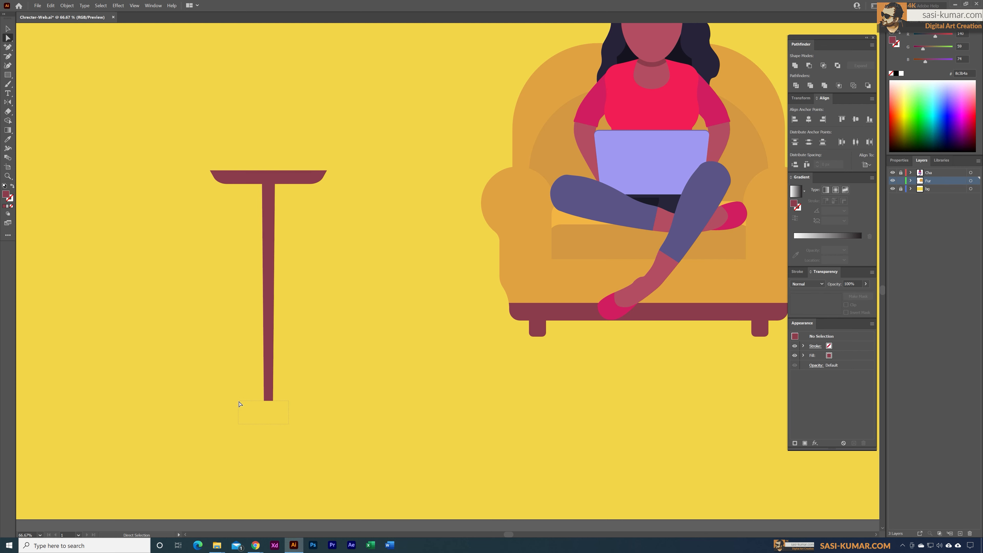
{"action": "left_click_drag", "start_coordinate": [239, 404], "coordinate": [273, 391]}
{"action": "left_click", "coordinate": [311, 344]}
Widen the leg's upper end by moving its two top corners slightly outward
{"action": "left_click", "coordinate": [273, 198]}
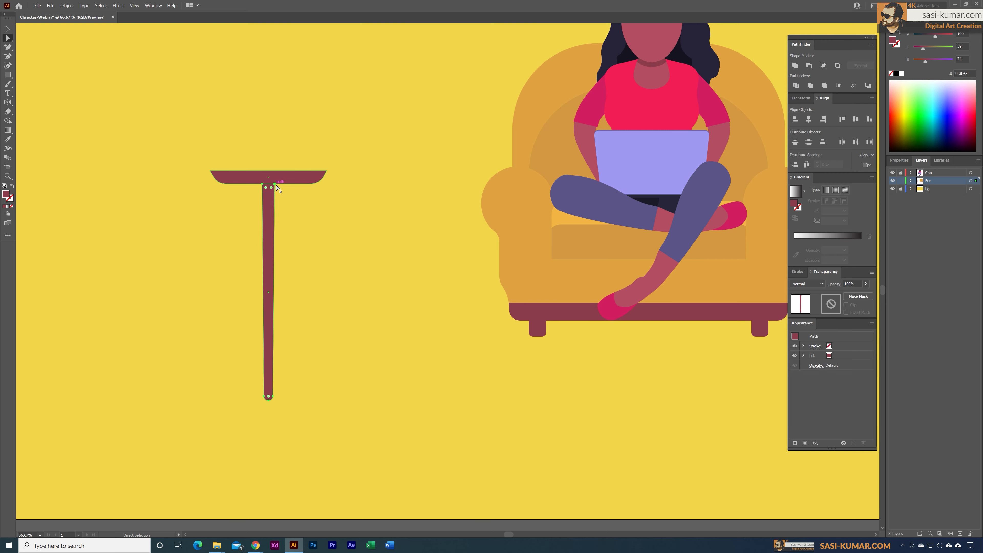
{"action": "left_click", "coordinate": [274, 183]}
{"action": "left_click_drag", "start_coordinate": [274, 183], "coordinate": [276, 184]}
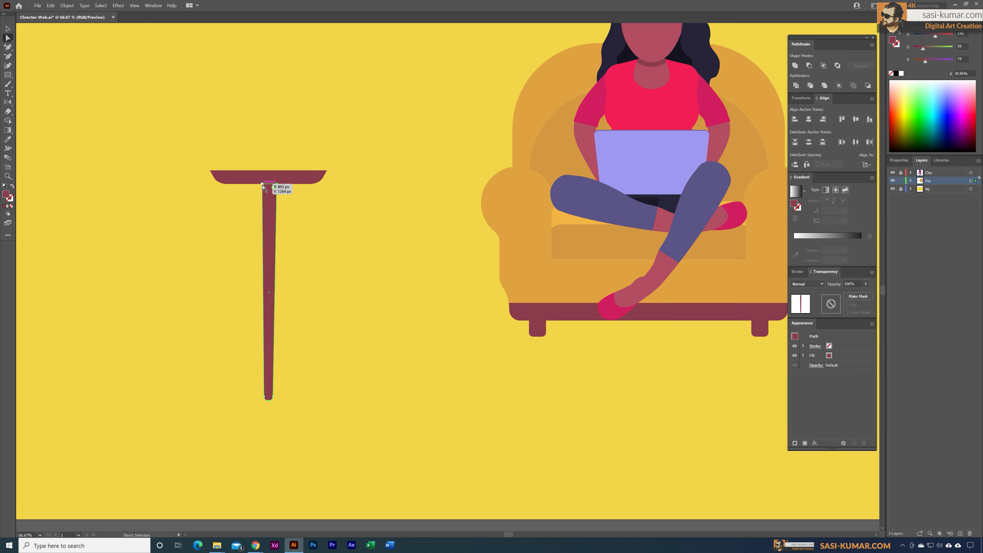
{"action": "left_click", "coordinate": [325, 256]}
Copy the tapered leg to both sides of the original and align the three legs by their top edges
{"action": "key", "text": "v"}
{"action": "left_click", "coordinate": [264, 220]}
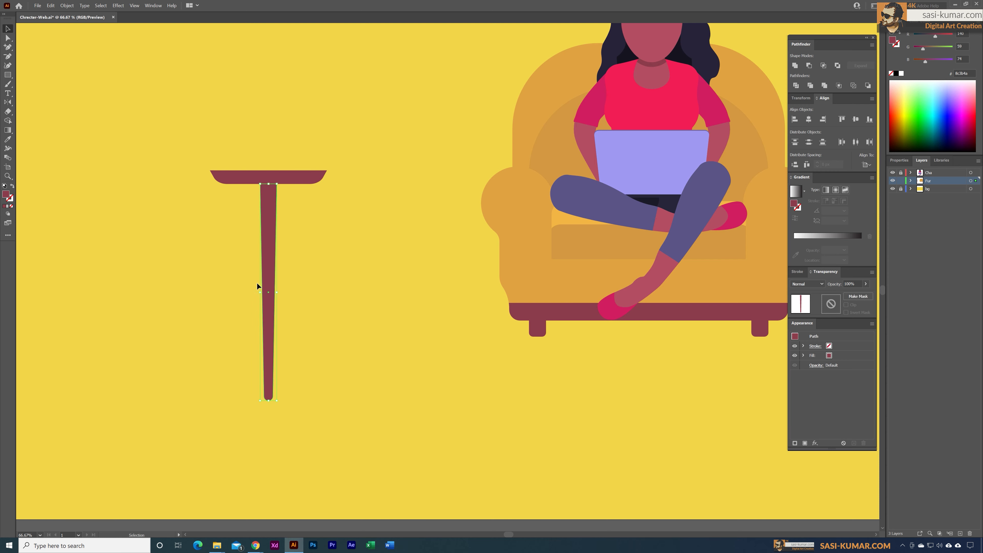
{"action": "left_click_drag", "start_coordinate": [272, 241], "coordinate": [310, 237]}
{"action": "left_click", "coordinate": [359, 351]}
{"action": "left_click_drag", "start_coordinate": [334, 394], "coordinate": [178, 334]}
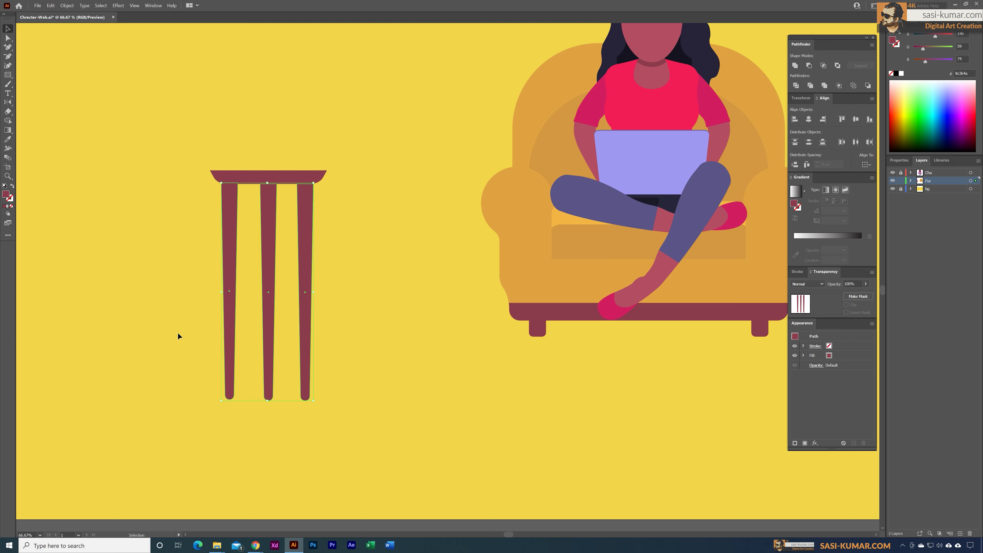
{"action": "left_click", "coordinate": [841, 119]}
{"action": "left_click", "coordinate": [385, 230]}
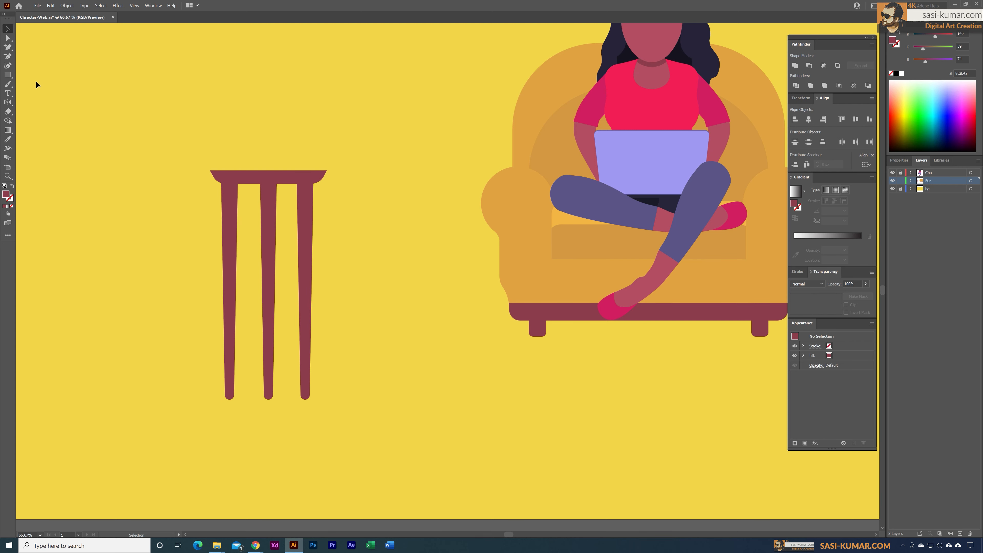
Slant the right leg outward by shifting only its lower end to the right
{"action": "left_click", "coordinate": [9, 40]}
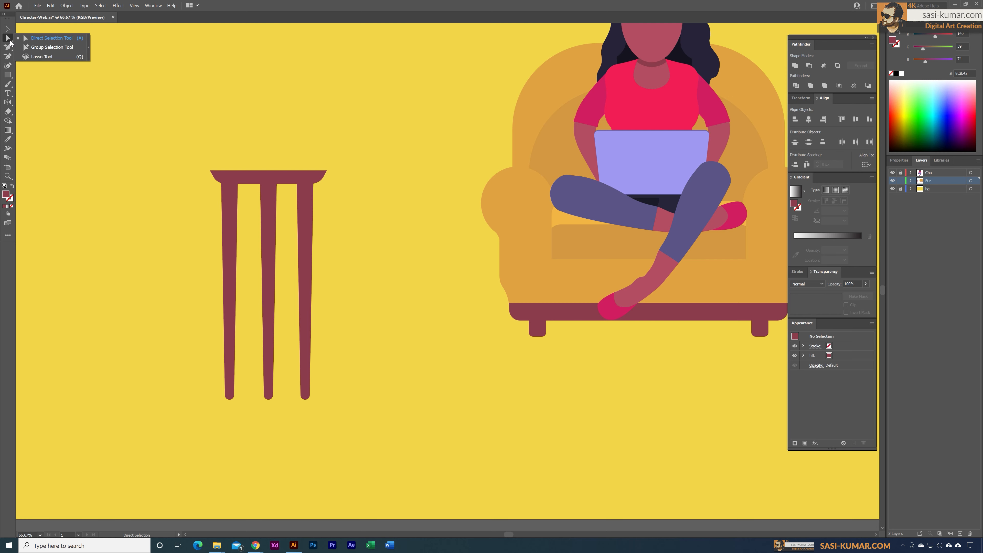
{"action": "left_click_drag", "start_coordinate": [341, 419], "coordinate": [287, 386]}
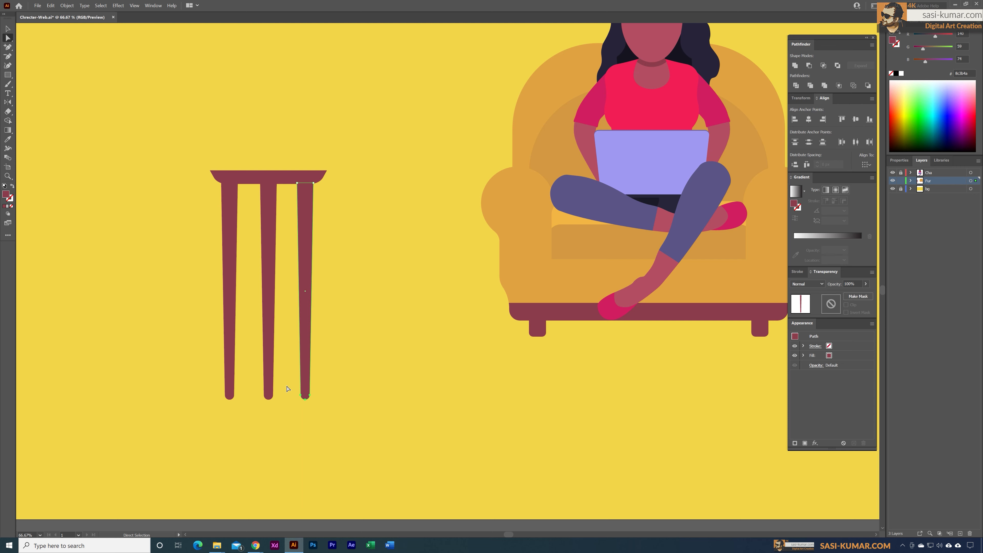
{"action": "key", "text": "shift+Right"}
{"action": "key", "text": "shift+Right"}
{"action": "key", "text": "shift+Right"}
{"action": "key", "text": "shift+Right"}
{"action": "key", "text": "shift+Right"}
{"action": "key", "text": "shift+Right"}
{"action": "key", "text": "shift+Right"}
{"action": "key", "text": "shift+Right"}
{"action": "key", "text": "shift+Right"}
{"action": "key", "text": "shift+Right"}
{"action": "key", "text": "shift+Right"}
{"action": "key", "text": "shift+Right"}
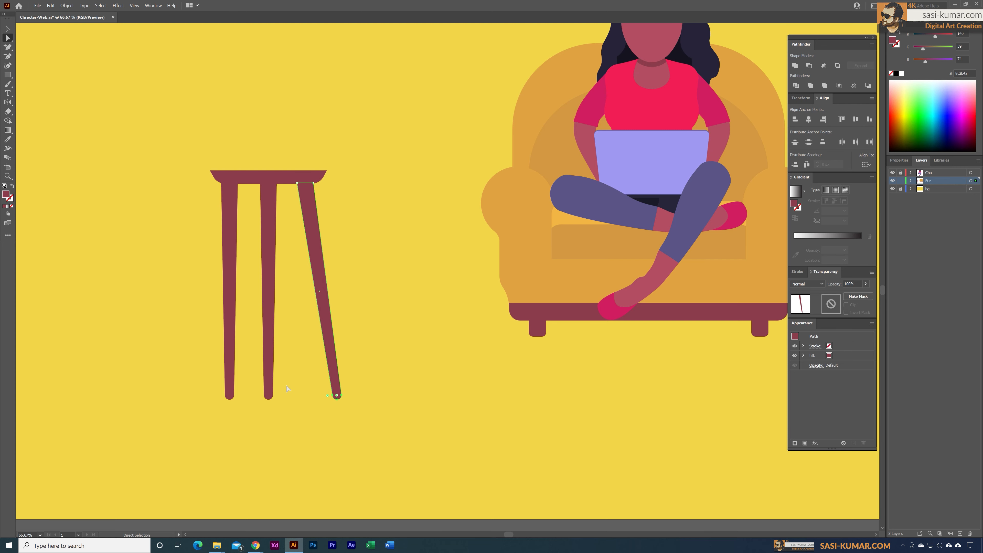
{"action": "key", "text": "shift+Right"}
{"action": "key", "text": "shift+Right"}
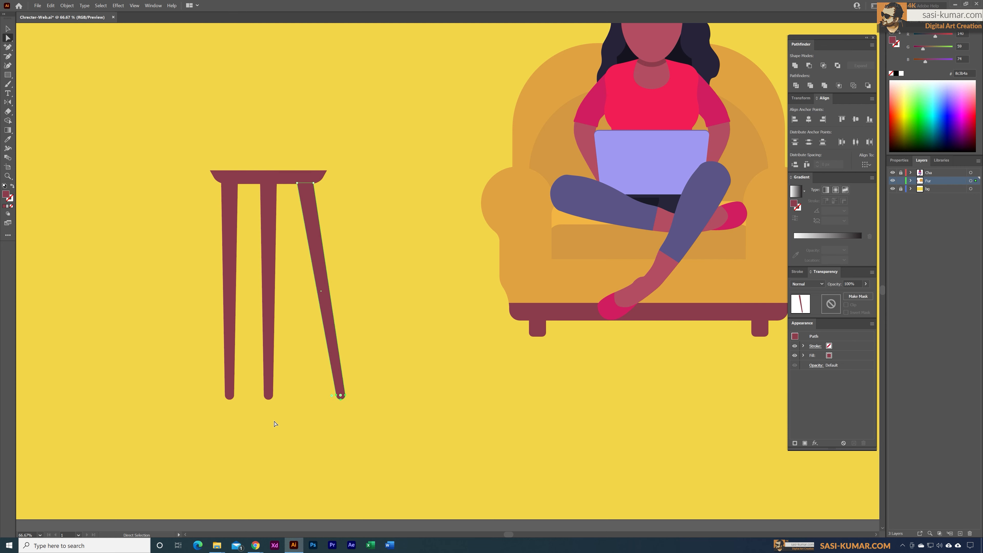
Slant the left leg outward by shifting only its lower end to the left
{"action": "left_click_drag", "start_coordinate": [211, 423], "coordinate": [235, 388]}
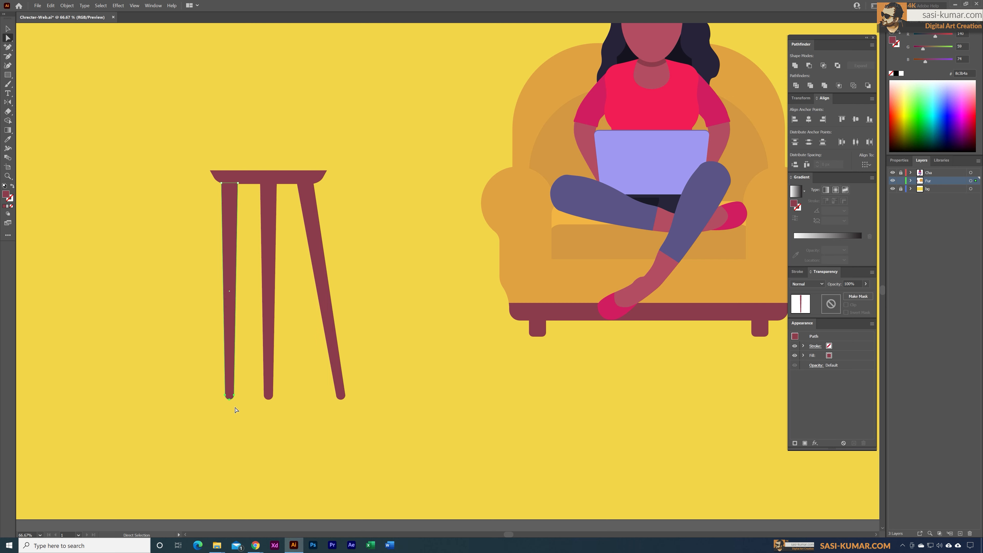
{"action": "key", "text": "shift+Left"}
{"action": "key", "text": "shift+Left"}
{"action": "key", "text": "shift+Left"}
{"action": "key", "text": "shift+Left"}
{"action": "key", "text": "shift+Left"}
{"action": "key", "text": "shift+Left"}
{"action": "key", "text": "shift+Left"}
{"action": "key", "text": "shift+Left"}
{"action": "key", "text": "shift+Left"}
{"action": "key", "text": "shift+Left"}
{"action": "key", "text": "shift+Left"}
{"action": "key", "text": "shift+Left"}
{"action": "key", "text": "shift+Left"}
{"action": "key", "text": "shift+Left"}
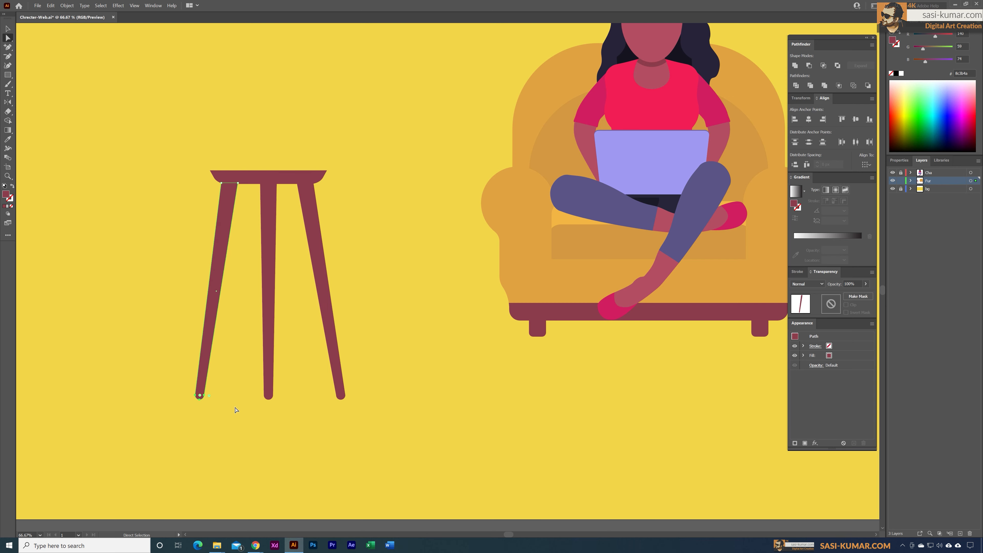
{"action": "key", "text": "shift+Left"}
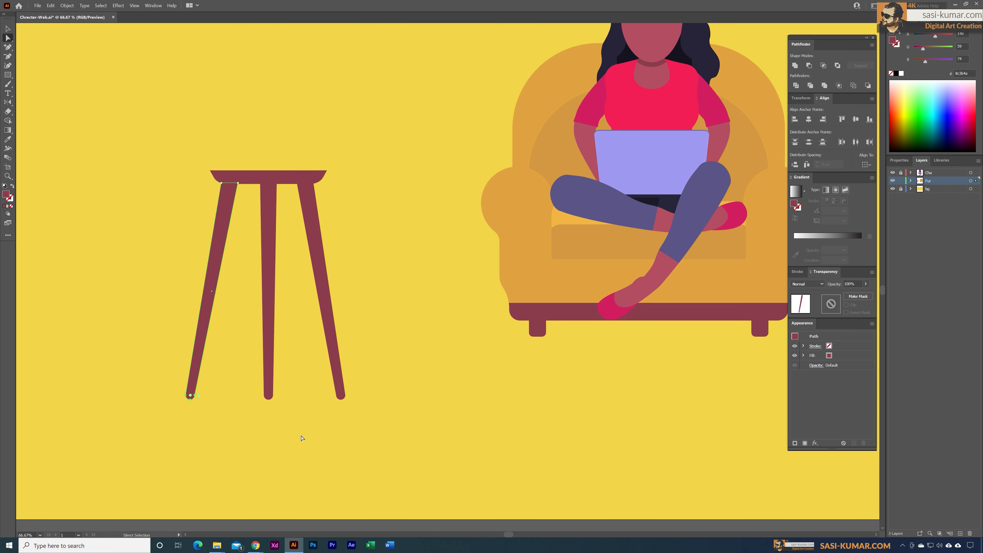
Shift the middle leg's lower end to the left and extend it downward below the other two feet
{"action": "left_click_drag", "start_coordinate": [299, 437], "coordinate": [249, 385]}
{"action": "key", "text": "shift+Left"}
{"action": "key", "text": "shift+Left"}
{"action": "key", "text": "shift+Left"}
{"action": "key", "text": "shift+Left"}
{"action": "key", "text": "shift+Left"}
{"action": "key", "text": "shift+Left"}
{"action": "key", "text": "shift+Left"}
{"action": "key", "text": "shift+Left"}
{"action": "key", "text": "shift+Left"}
{"action": "key", "text": "shift+Left"}
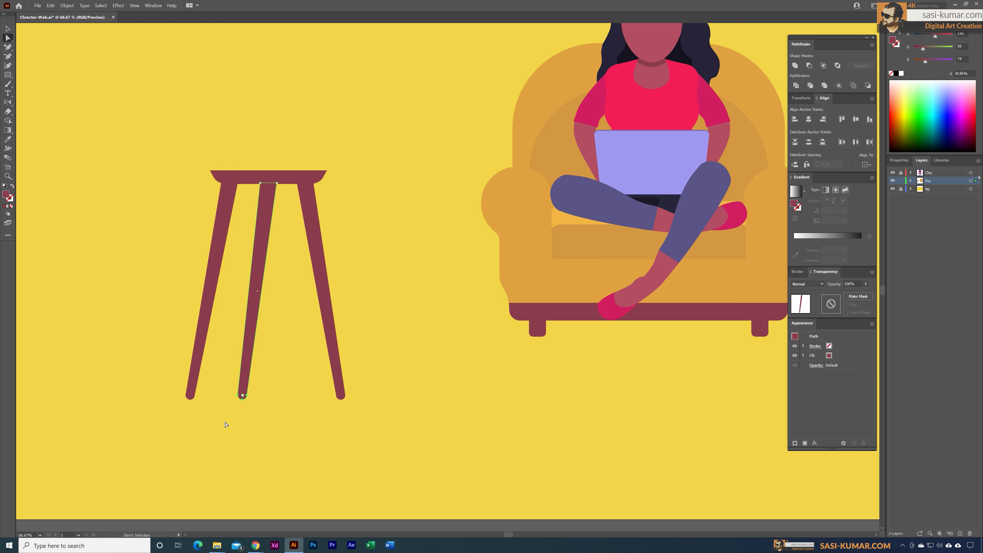
{"action": "key", "text": "shift+Down"}
{"action": "key", "text": "shift+Down"}
{"action": "key", "text": "shift+Down"}
{"action": "key", "text": "shift+Down"}
{"action": "key", "text": "shift+Down"}
{"action": "key", "text": "shift+Down"}
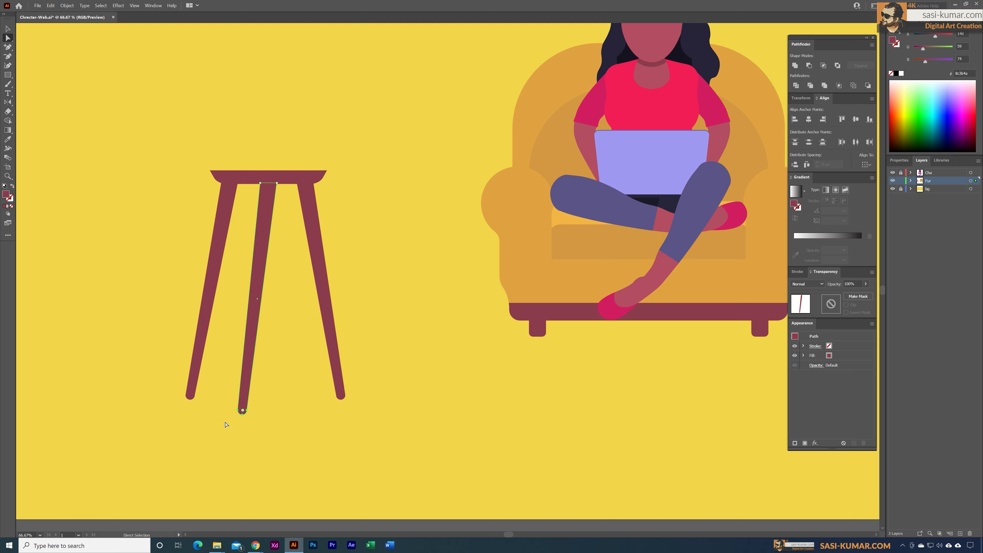
{"action": "left_click", "coordinate": [372, 282]}
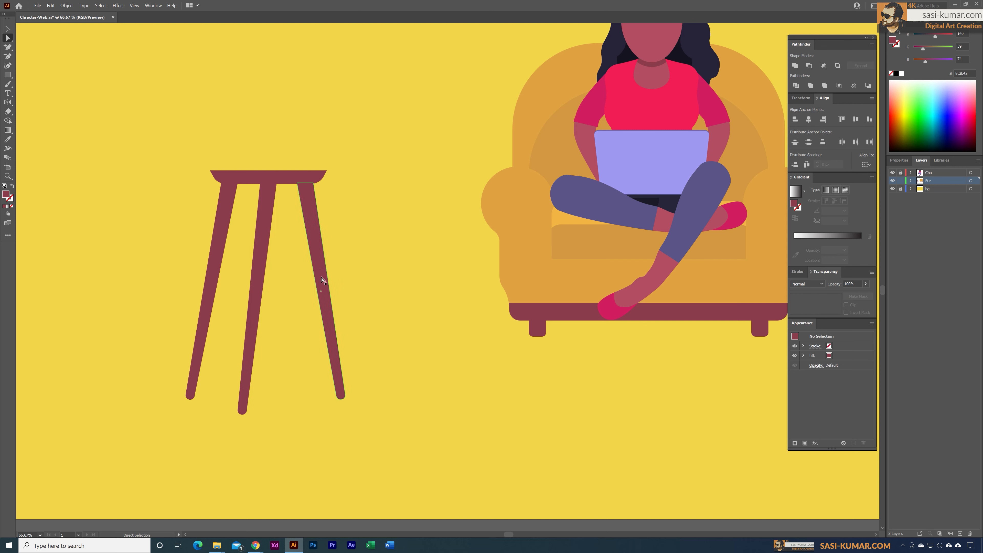
Widen the tops of the right and left legs by moving their inner upper corners toward the table's centre
{"action": "left_click", "coordinate": [303, 223]}
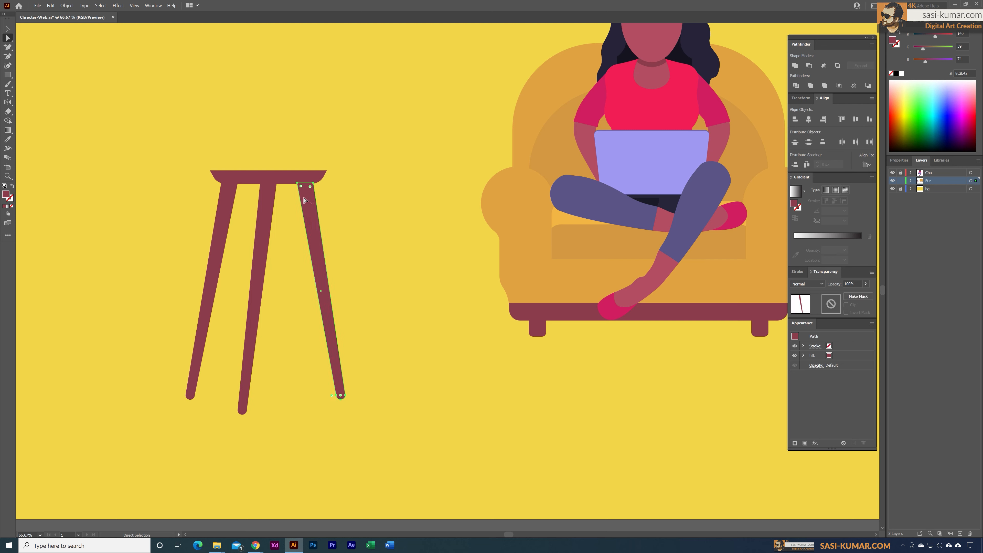
{"action": "left_click", "coordinate": [297, 185]}
{"action": "key", "text": "shift+Left"}
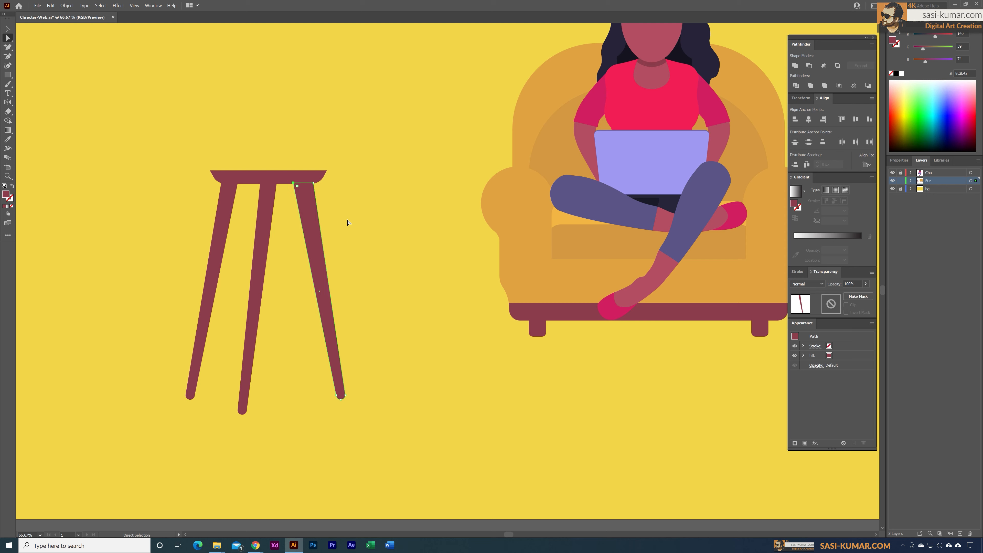
{"action": "left_click", "coordinate": [226, 190]}
{"action": "left_click_drag", "start_coordinate": [240, 187], "coordinate": [243, 187]}
{"action": "left_click", "coordinate": [354, 225]}
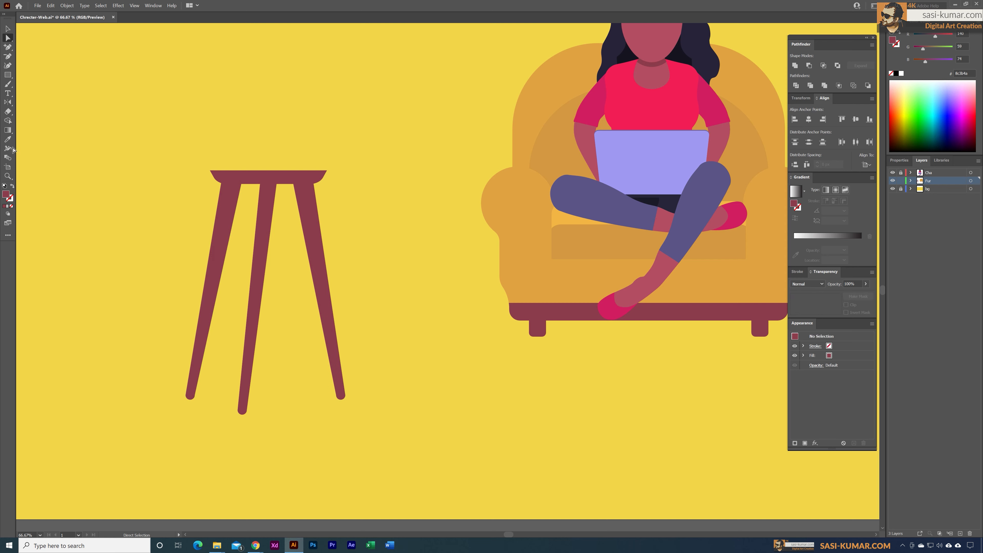
Nudge the whole middle leg three increments to the left, closer to the left leg
{"action": "left_click", "coordinate": [8, 29]}
{"action": "left_click", "coordinate": [267, 243]}
{"action": "key", "text": "Left"}
{"action": "key", "text": "Left"}
{"action": "key", "text": "Left"}
{"action": "left_click", "coordinate": [336, 256]}
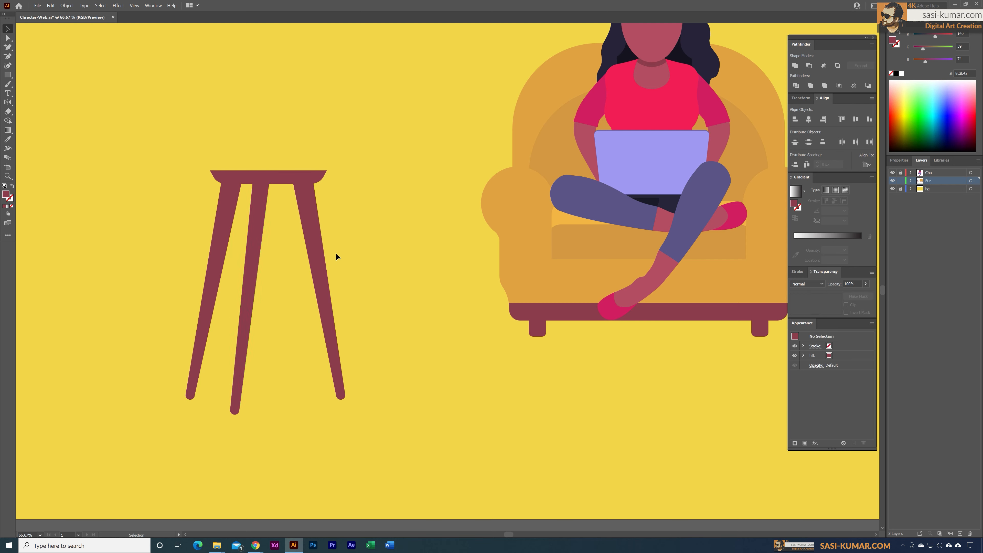
Scale the three legs down together, recentre them under the tabletop, and shorten the middle leg slightly
{"action": "left_click_drag", "start_coordinate": [128, 297], "coordinate": [97, 245]}
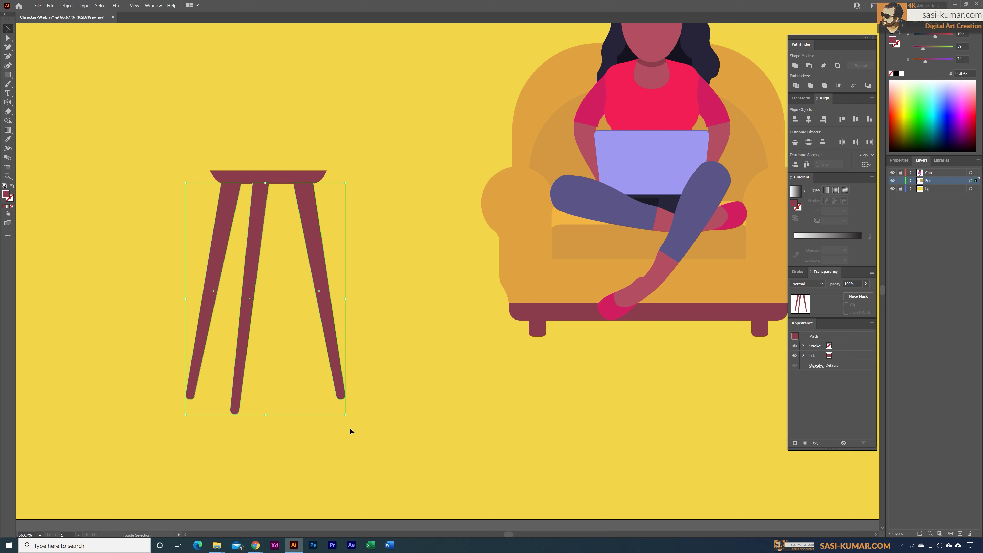
{"action": "left_click_drag", "start_coordinate": [349, 418], "coordinate": [317, 376]}
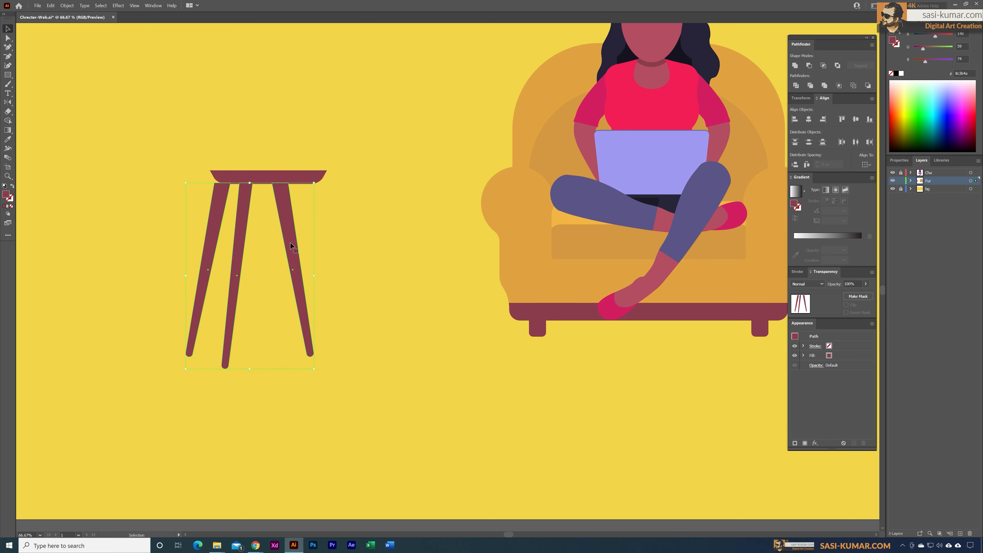
{"action": "left_click_drag", "start_coordinate": [292, 239], "coordinate": [304, 240]}
{"action": "left_click", "coordinate": [251, 400]}
{"action": "left_click", "coordinate": [237, 354]}
{"action": "left_click_drag", "start_coordinate": [255, 370], "coordinate": [255, 360]}
{"action": "left_click", "coordinate": [317, 383]}
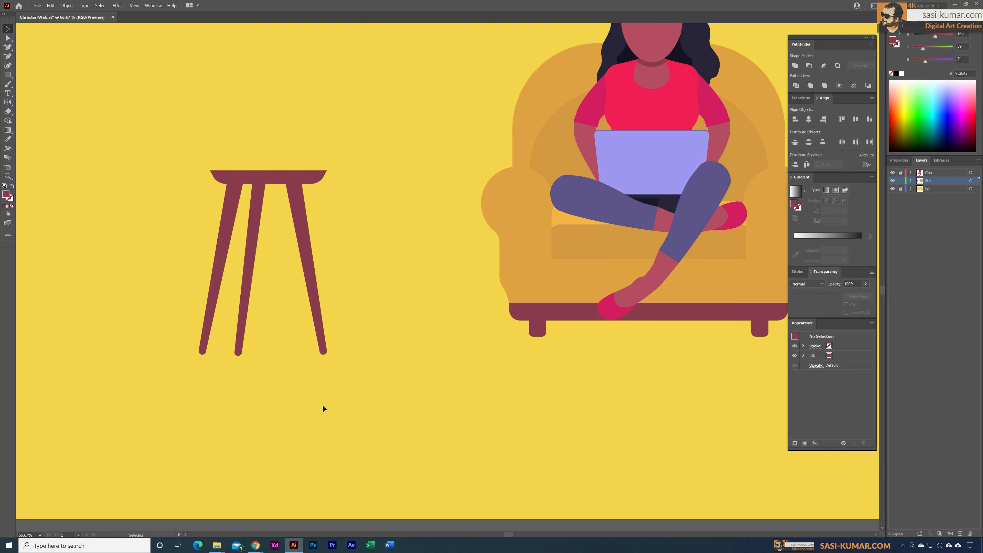
Draw a thin maroon horizontal bar connecting the outer legs near their lower ends
{"action": "left_click", "coordinate": [8, 74]}
{"action": "left_click_drag", "start_coordinate": [215, 312], "coordinate": [280, 314]}
{"action": "key", "text": "v"}
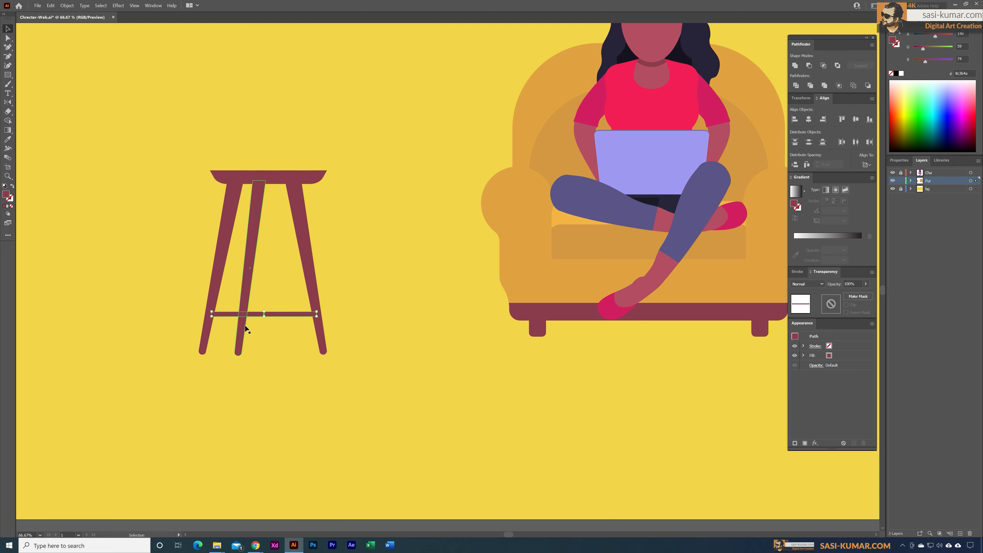
{"action": "left_click", "coordinate": [349, 323]}
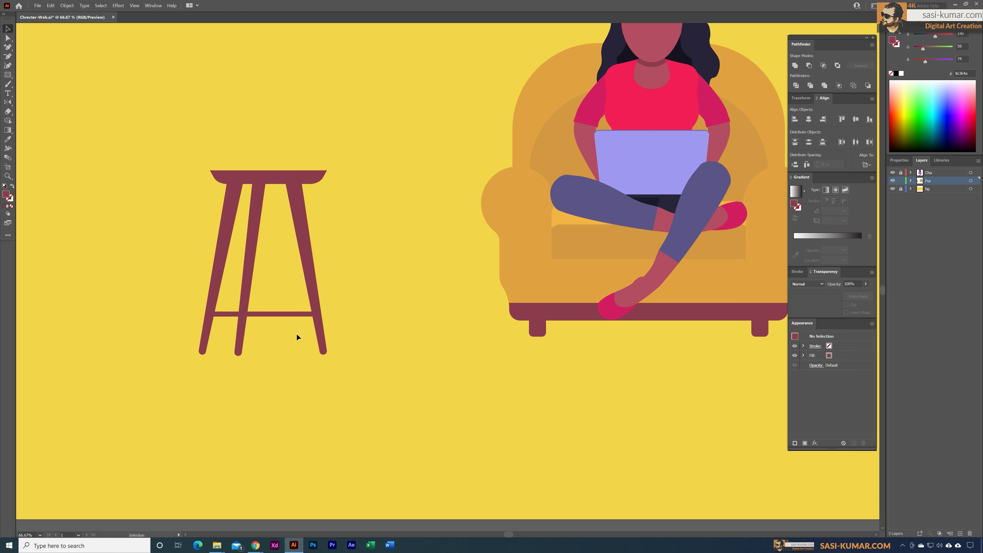
Try to draw a straight horizontal line across the legs just below the tabletop
{"action": "left_click", "coordinate": [7, 75]}
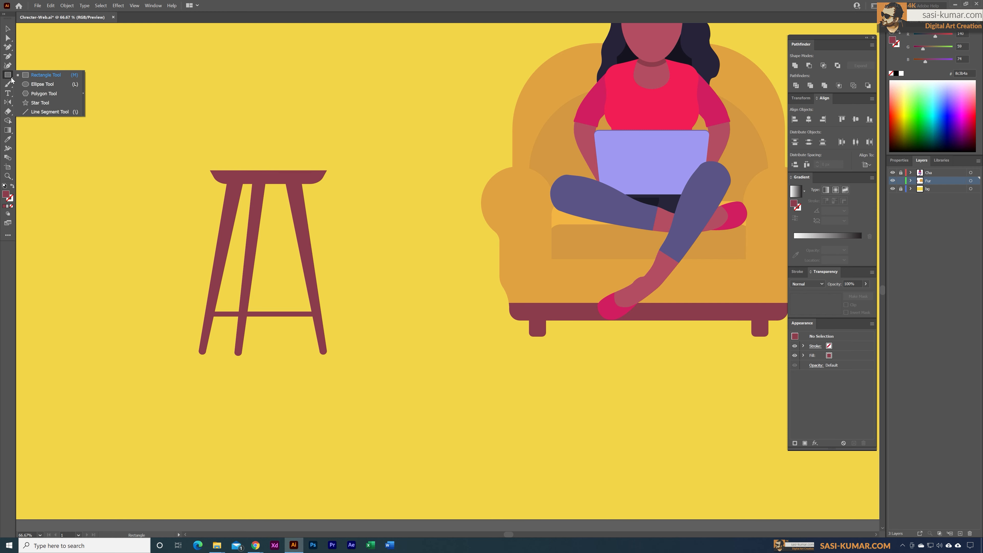
{"action": "left_click", "coordinate": [39, 112]}
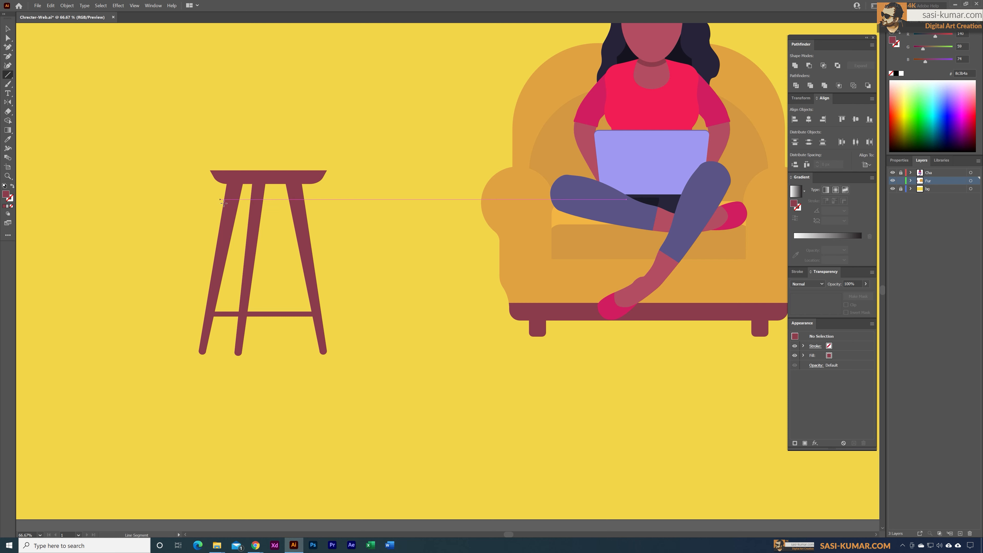
{"action": "left_click_drag", "start_coordinate": [226, 197], "coordinate": [316, 197]}
{"action": "key", "text": "v"}
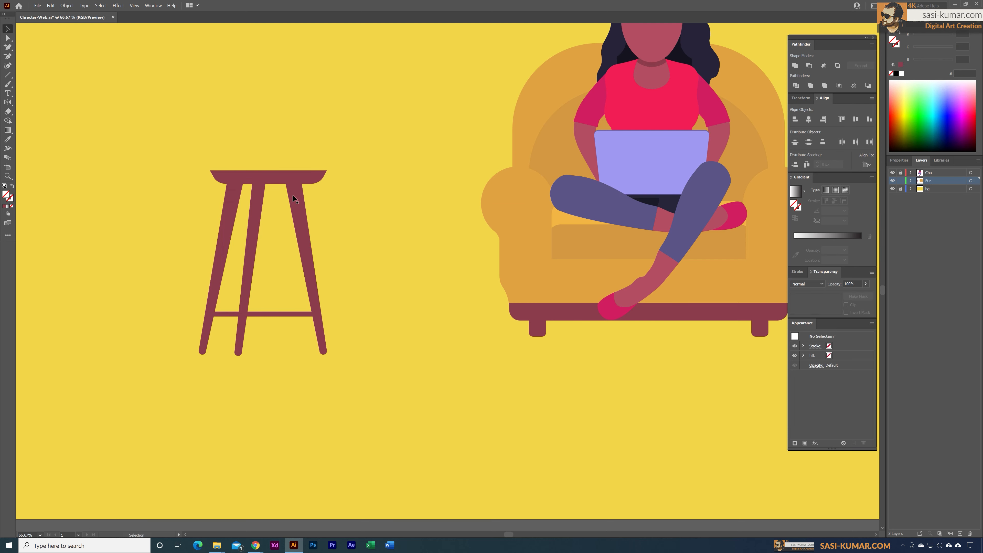
Widen the tabletop evenly on both sides and reduce its thickness
{"action": "left_click", "coordinate": [315, 178]}
{"action": "left_click_drag", "start_coordinate": [332, 180], "coordinate": [337, 180]}
{"action": "left_click_drag", "start_coordinate": [268, 170], "coordinate": [270, 176]}
{"action": "left_click", "coordinate": [316, 202]}
{"action": "left_click_drag", "start_coordinate": [324, 199], "coordinate": [309, 178]}
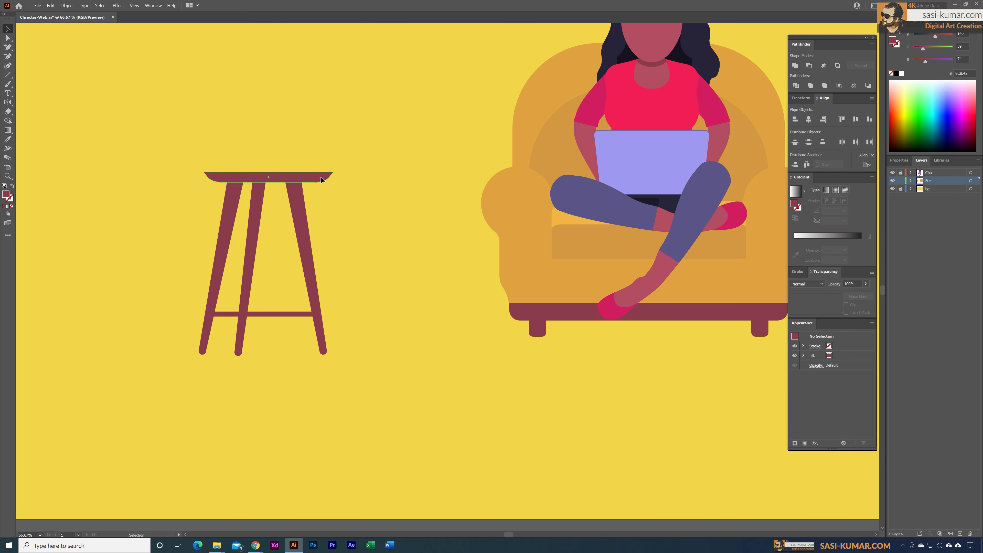
Nudge the tabletop sideways until it is centred over the three legs
{"action": "key", "text": "Left"}
{"action": "key", "text": "Left"}
{"action": "key", "text": "Left"}
{"action": "key", "text": "Left"}
{"action": "key", "text": "Left"}
{"action": "key", "text": "Left"}
{"action": "key", "text": "Left"}
{"action": "key", "text": "Left"}
{"action": "key", "text": "Left"}
{"action": "key", "text": "Left"}
{"action": "key", "text": "Left"}
{"action": "key", "text": "Left"}
{"action": "key", "text": "Left"}
{"action": "key", "text": "Left"}
{"action": "key", "text": "Left"}
{"action": "left_click", "coordinate": [341, 208]}
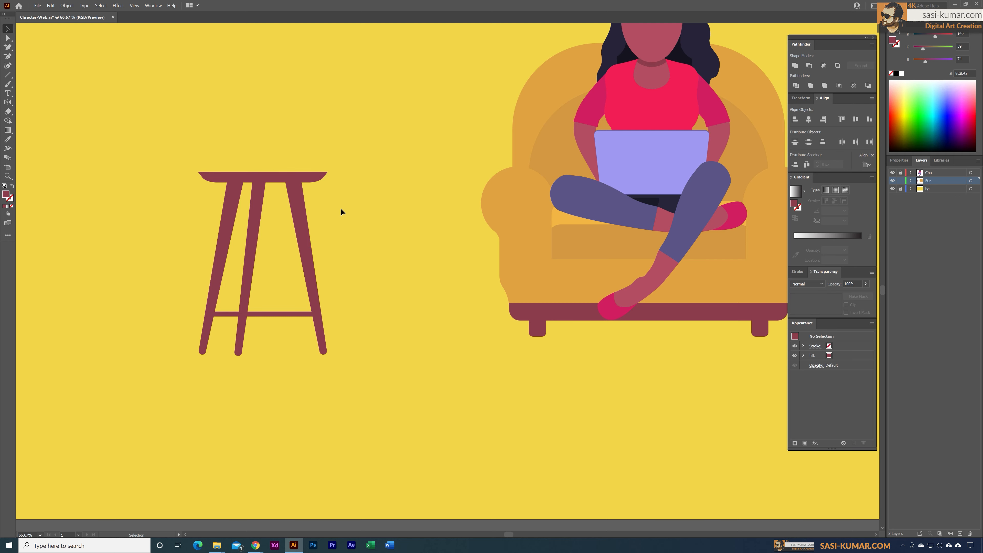
Darken the fill of the three short leg sections just below the tabletop to 45% brightness maroon (72313F)
{"action": "left_click_drag", "start_coordinate": [176, 188], "coordinate": [248, 197]}
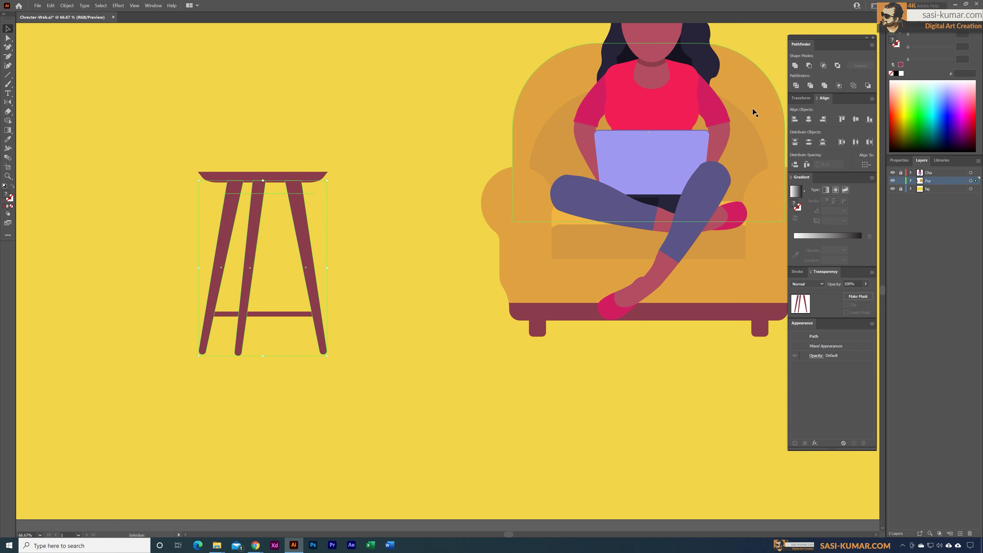
{"action": "left_click", "coordinate": [100, 131]}
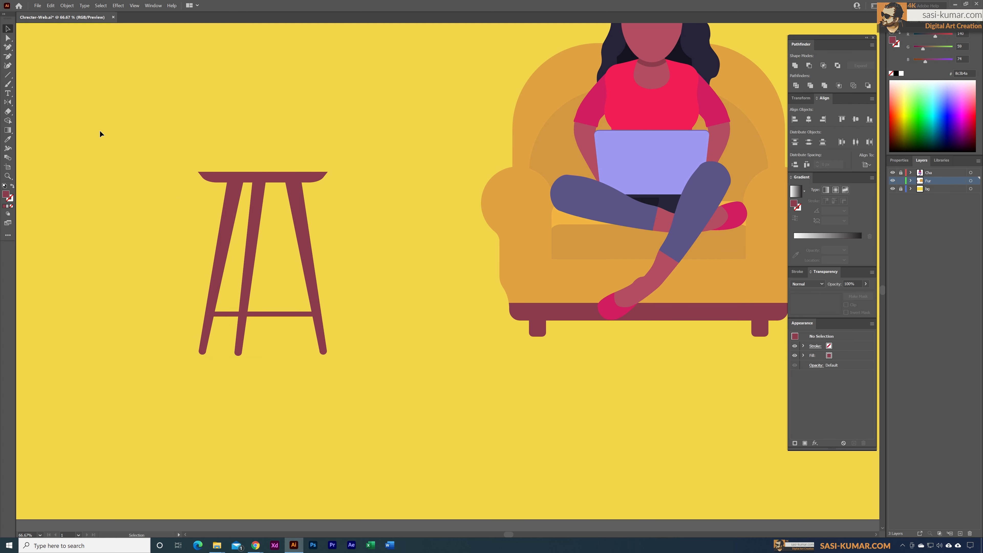
{"action": "left_click", "coordinate": [8, 38]}
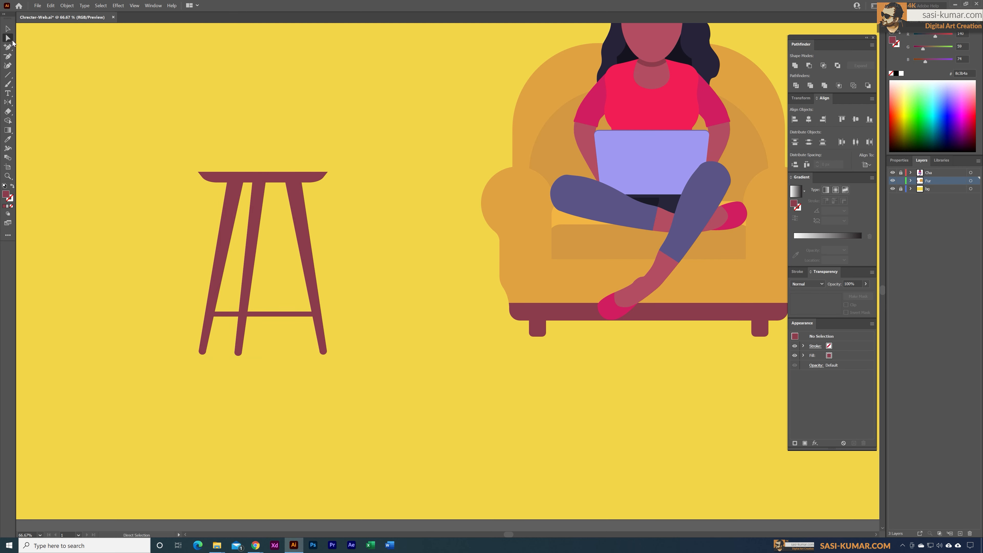
{"action": "left_click", "coordinate": [232, 187]}
{"action": "left_click", "coordinate": [258, 187], "text": "shift"}
{"action": "left_click", "coordinate": [303, 194], "text": "shift"}
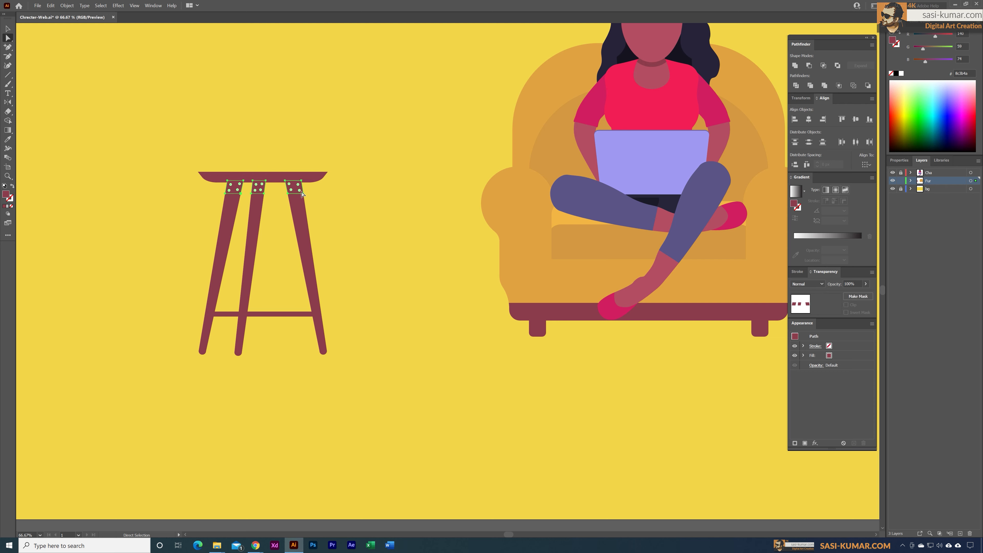
{"action": "double_click", "coordinate": [5, 195]}
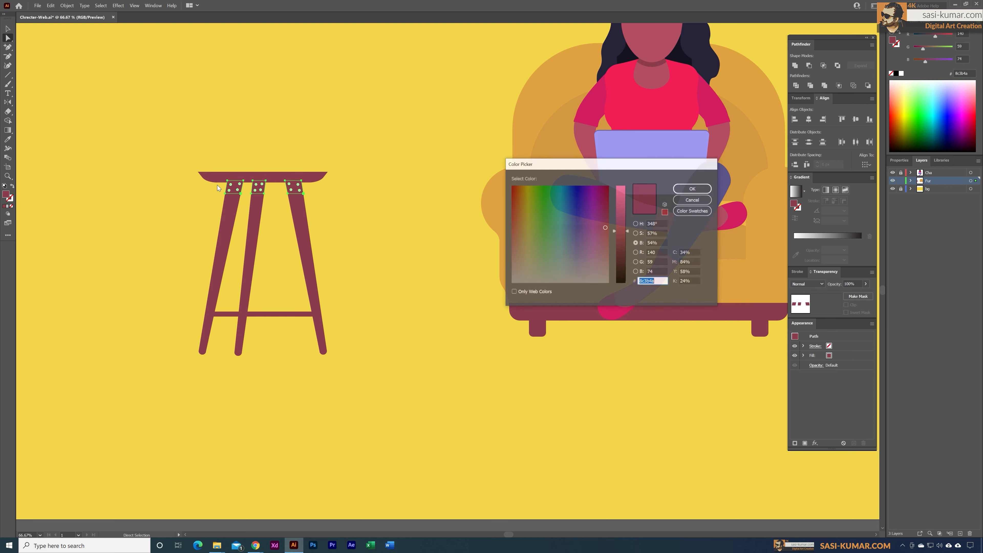
{"action": "left_click_drag", "start_coordinate": [623, 242], "coordinate": [622, 238]}
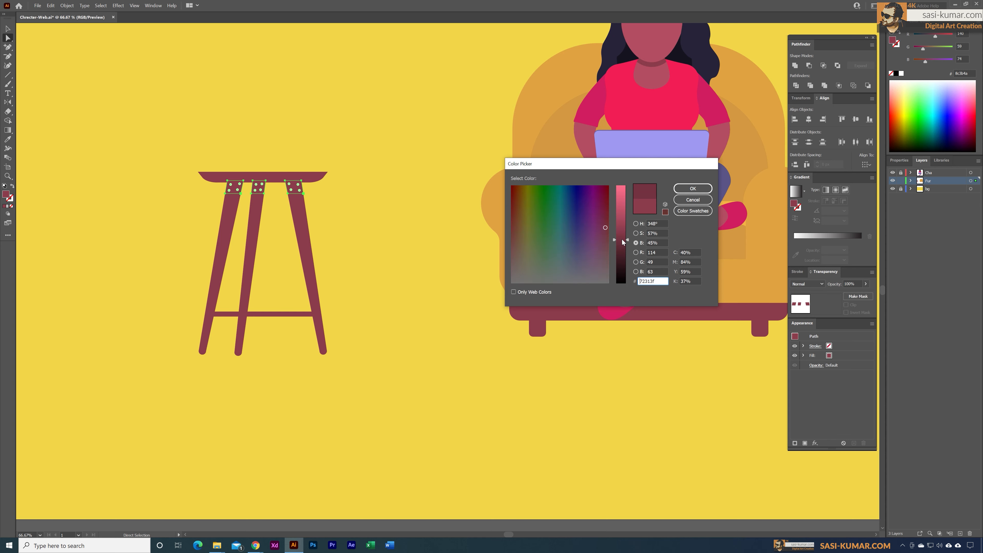
{"action": "left_click", "coordinate": [693, 188]}
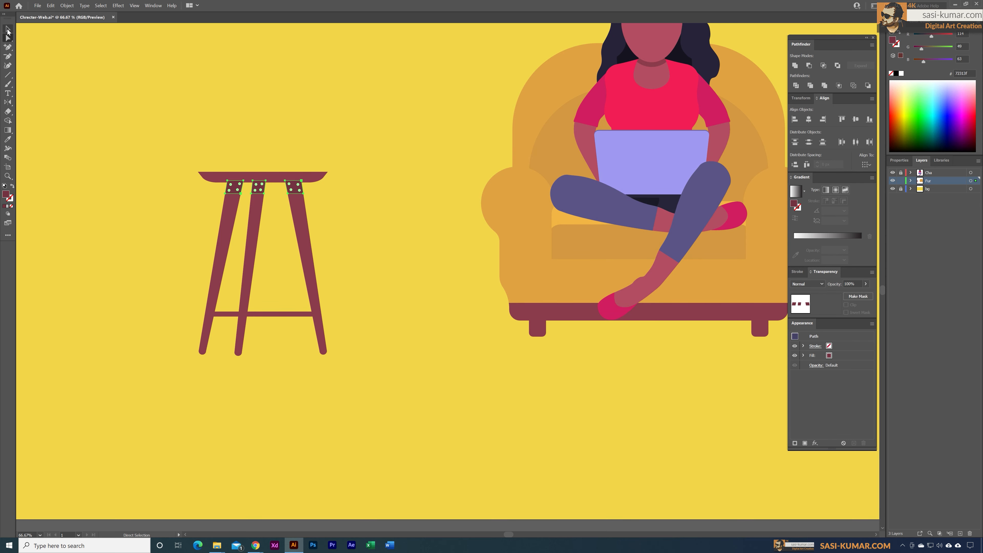
Bring the tabletop to the front, above the darkened leg sections
{"action": "left_click", "coordinate": [8, 30]}
{"action": "left_click", "coordinate": [315, 178]}
{"action": "right_click", "coordinate": [317, 178]}
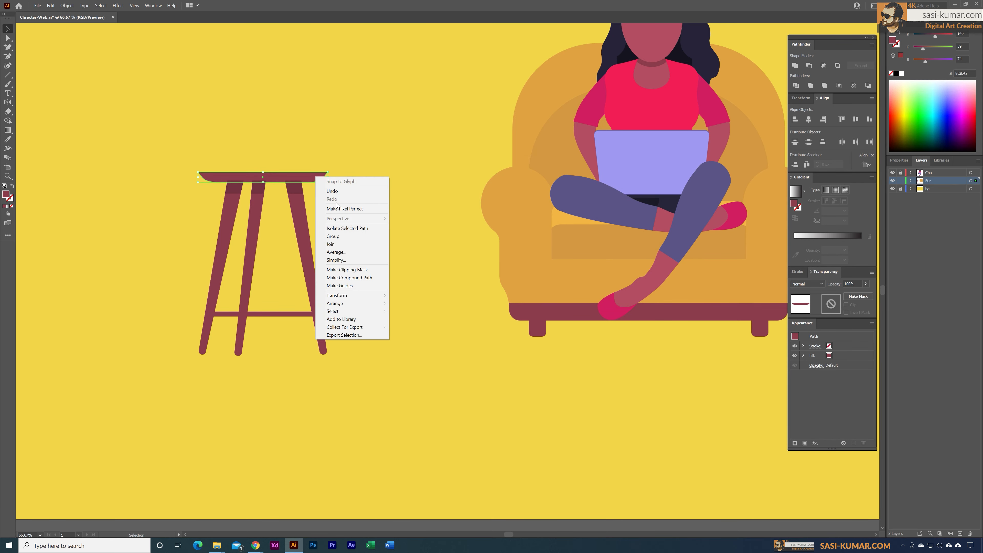
{"action": "mouse_move", "coordinate": [367, 304]}
{"action": "left_click", "coordinate": [406, 305]}
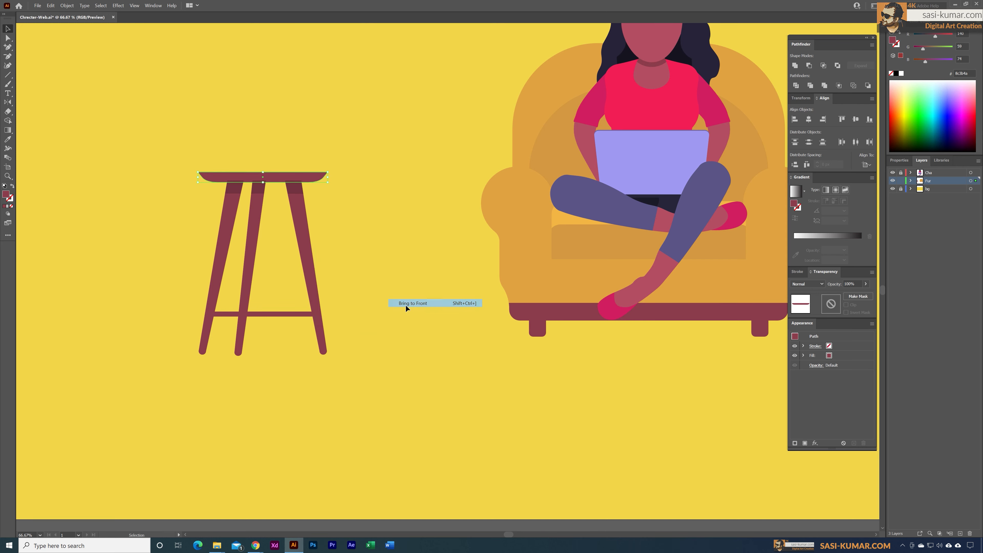
{"action": "left_click", "coordinate": [406, 248]}
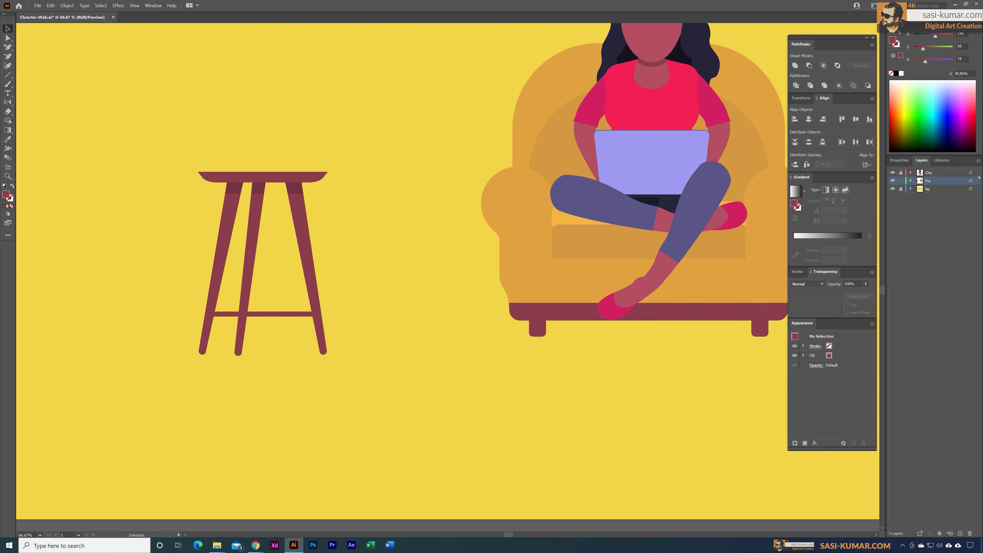
Round the two pointed upper corners of the tabletop slightly
{"action": "left_click", "coordinate": [8, 38]}
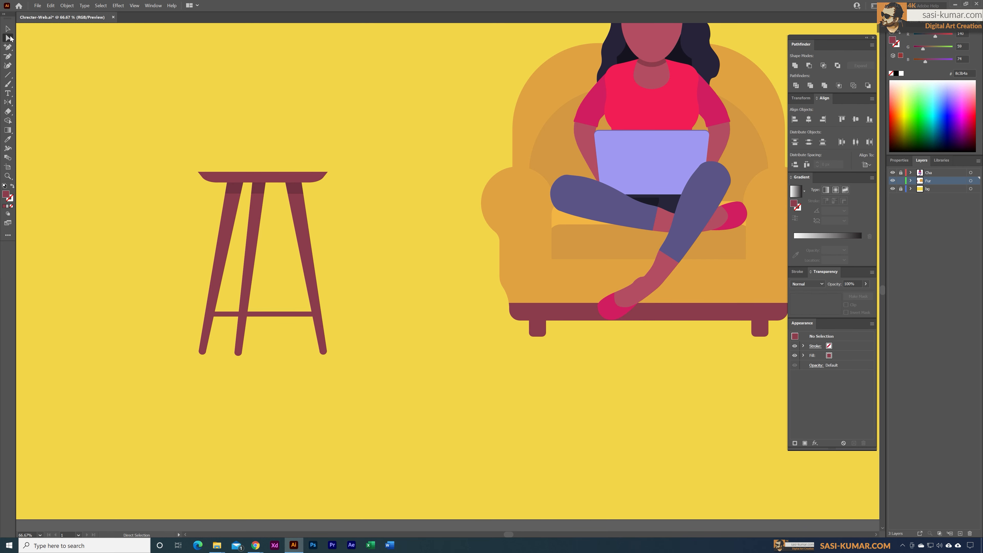
{"action": "left_click", "coordinate": [198, 173]}
{"action": "left_click", "coordinate": [328, 173], "text": "shift"}
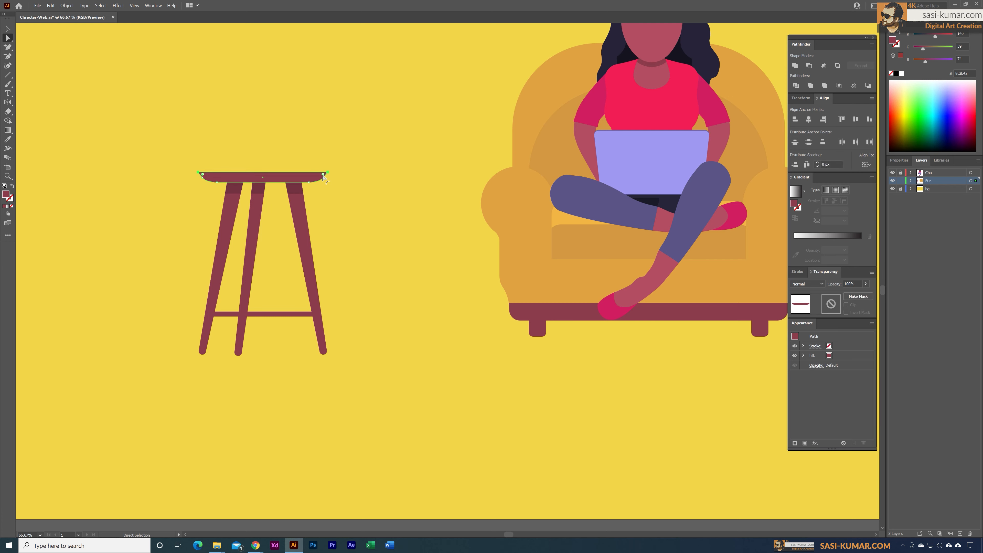
{"action": "left_click_drag", "start_coordinate": [324, 176], "coordinate": [325, 178]}
{"action": "left_click", "coordinate": [337, 139]}
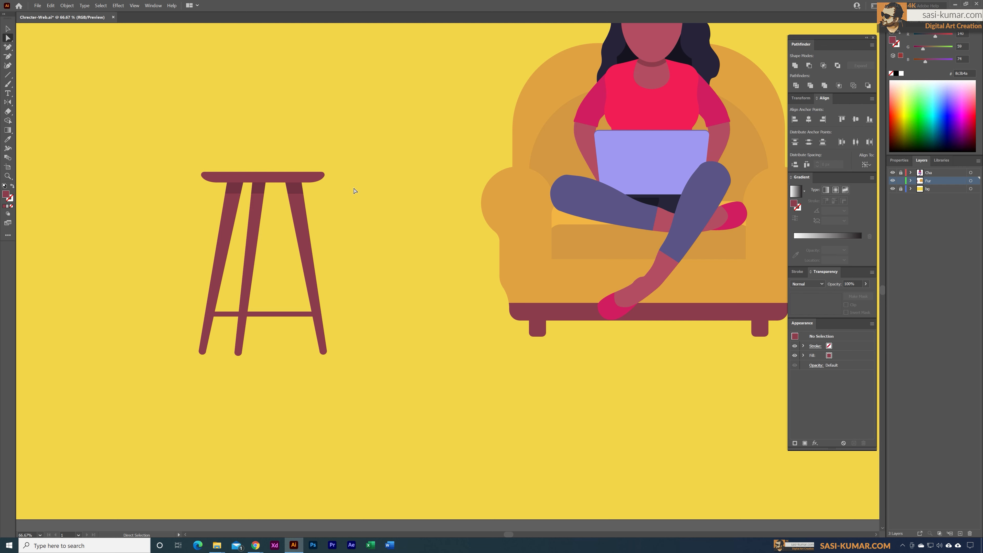
Group the tabletop, legs, shaded leg sections and crossbar into one side table object
{"action": "left_click", "coordinate": [8, 29]}
{"action": "left_click_drag", "start_coordinate": [175, 189], "coordinate": [141, 117]}
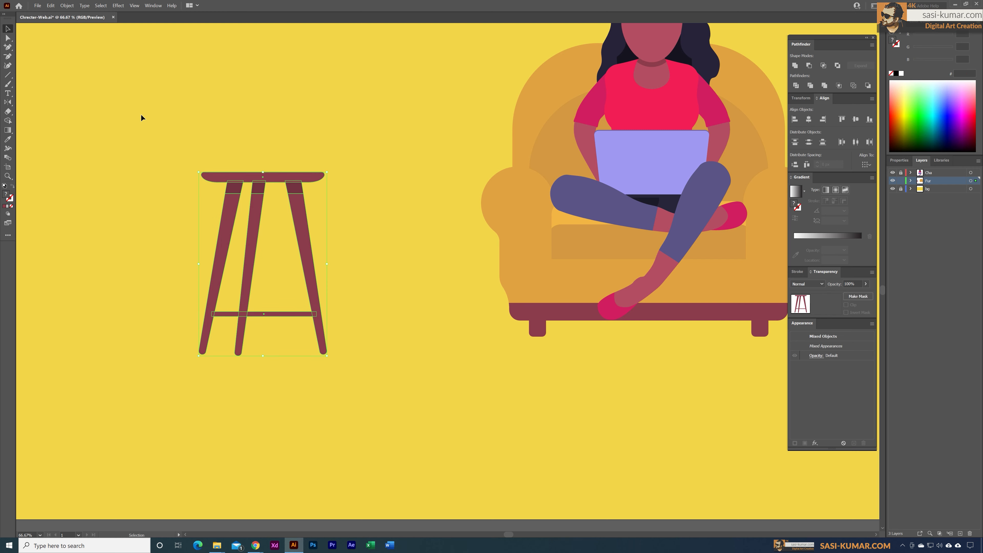
{"action": "key", "text": "a"}
{"action": "key", "text": "ctrl+g"}
Scale the side table group down and place it beside the armchair, with its feet level with the chair's feet
{"action": "key", "text": "ctrl+minus"}
{"action": "key", "text": "ctrl+minus"}
{"action": "key", "text": "v"}
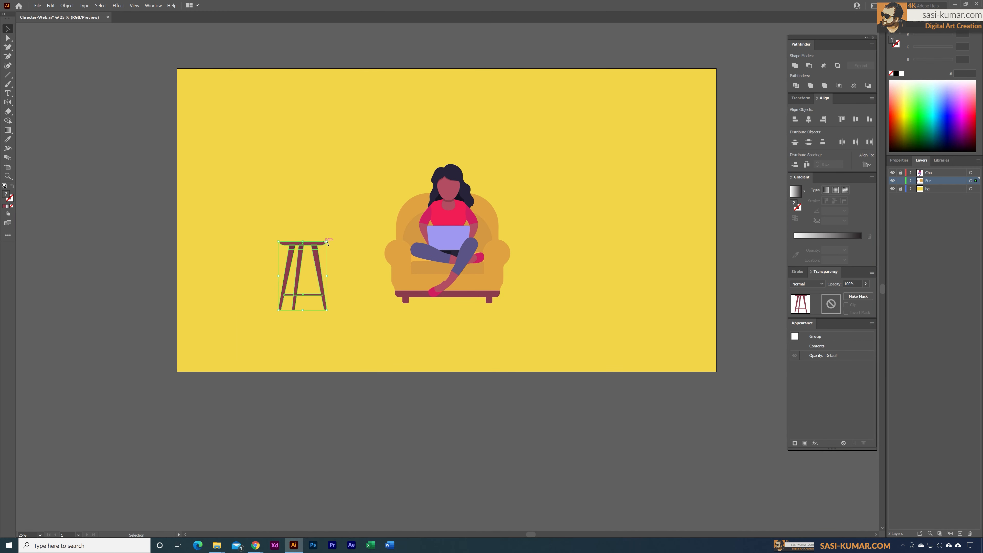
{"action": "mouse_move", "coordinate": [329, 244]}
{"action": "left_mouse_down"}
{"action": "mouse_move", "coordinate": [320, 256]}
{"action": "mouse_move", "coordinate": [374, 251]}
{"action": "mouse_move", "coordinate": [341, 256]}
{"action": "left_mouse_up"}
{"action": "left_click", "coordinate": [348, 228]}
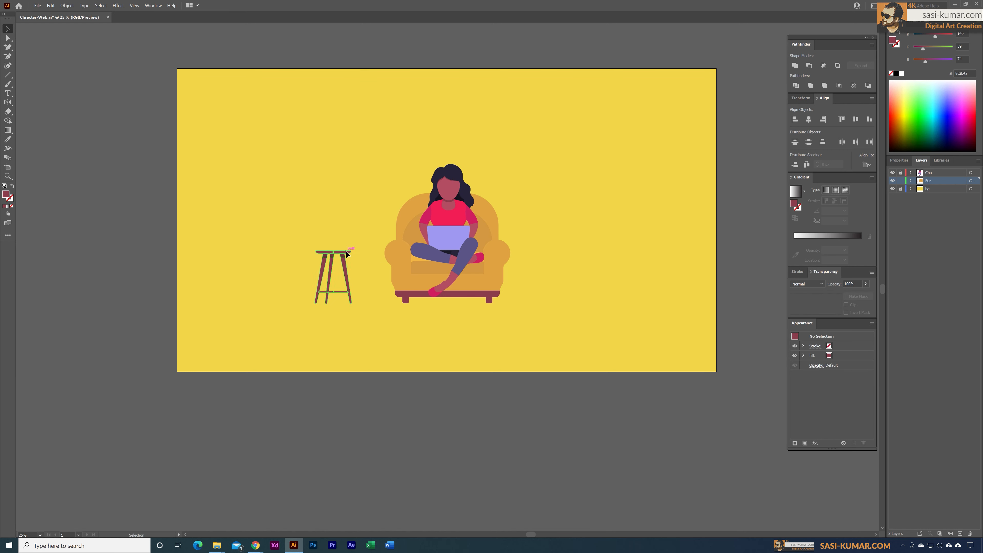
{"action": "left_click_drag", "start_coordinate": [350, 253], "coordinate": [365, 252]}
{"action": "left_click", "coordinate": [344, 203]}
Draw a maroon rectangle about 85 px tall above the tabletop's armchair-side end as the mug body
{"action": "left_click_drag", "start_coordinate": [359, 200], "coordinate": [311, 203]}
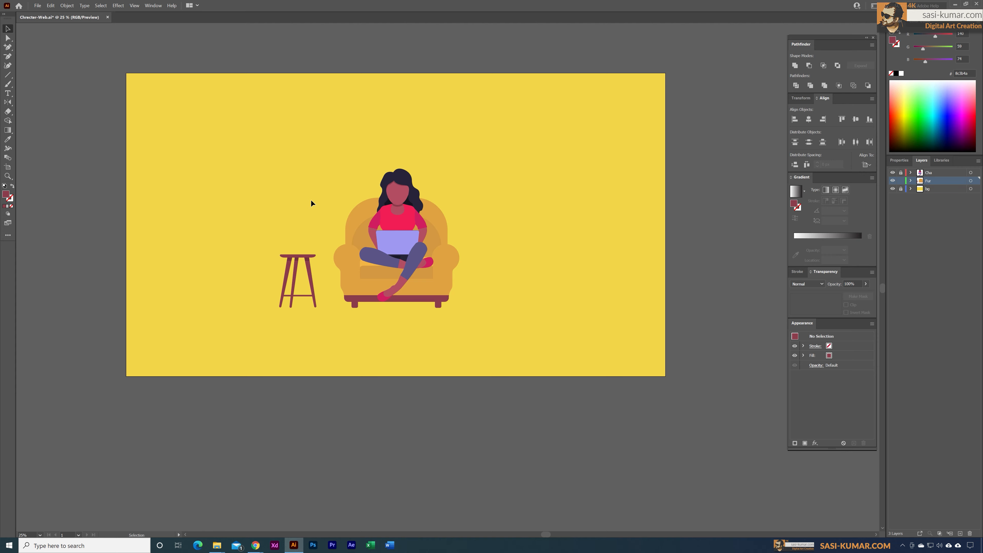
{"action": "key", "text": "ctrl+equal"}
{"action": "key", "text": "ctrl+equal"}
{"action": "key", "text": "ctrl+equal"}
{"action": "left_click_drag", "start_coordinate": [257, 179], "coordinate": [490, 248]}
{"action": "key", "text": "ctrl+equal"}
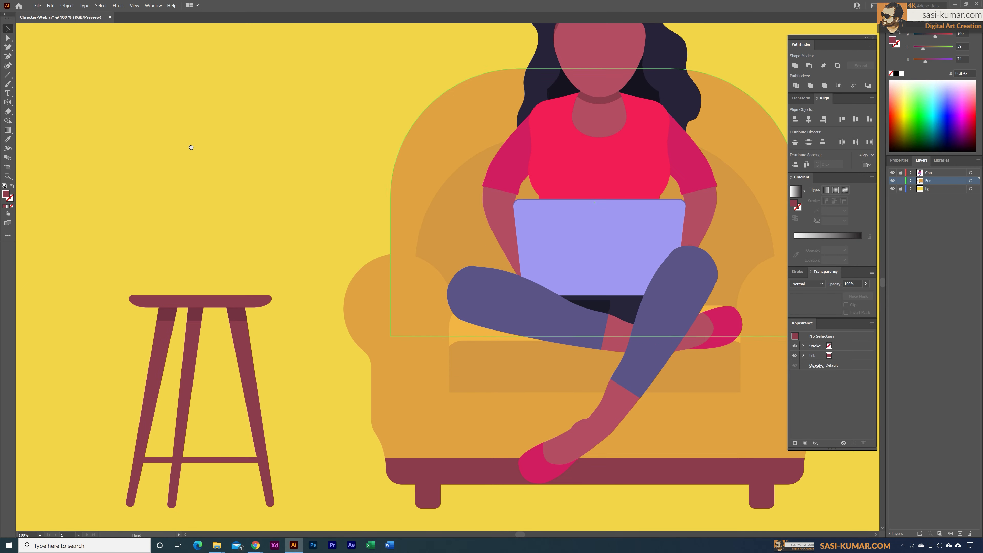
{"action": "left_click_drag", "start_coordinate": [185, 148], "coordinate": [213, 134]}
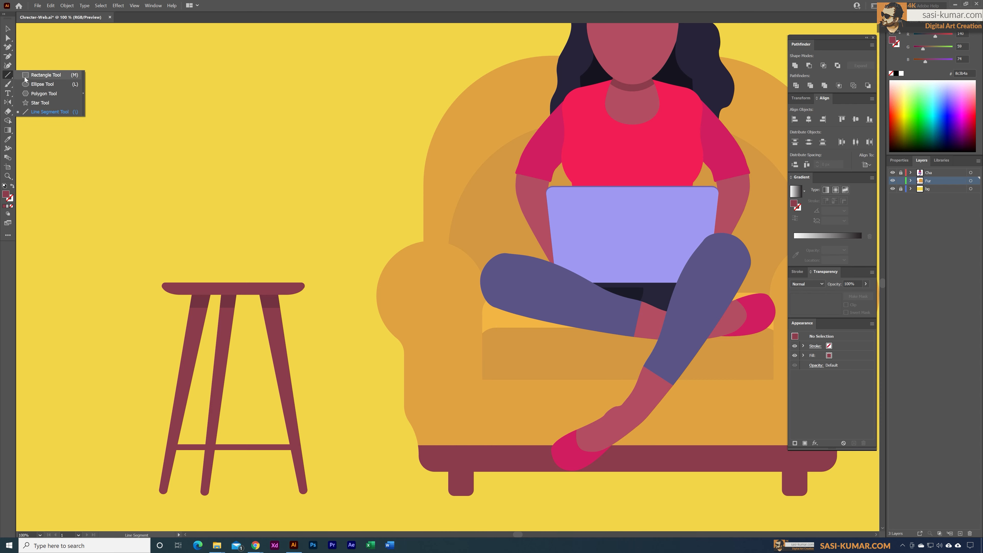
{"action": "left_click", "coordinate": [45, 75]}
{"action": "left_click_drag", "start_coordinate": [259, 212], "coordinate": [302, 263]}
{"action": "key", "text": "a"}
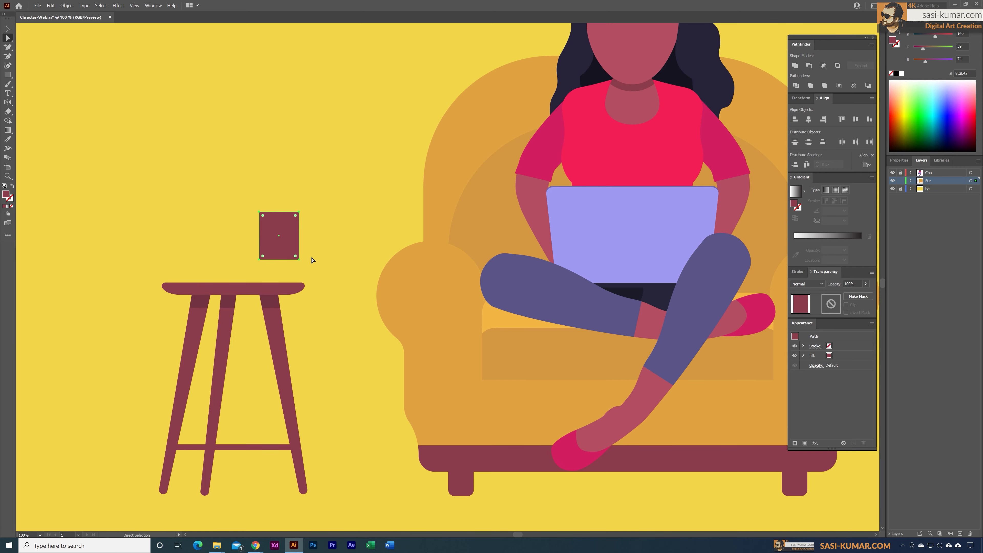
Round the mug body's lower corners strongly and its upper corners slightly
{"action": "left_click_drag", "start_coordinate": [236, 264], "coordinate": [268, 249]}
{"action": "left_click_drag", "start_coordinate": [241, 196], "coordinate": [262, 215]}
{"action": "key", "text": "v"}
{"action": "left_click", "coordinate": [353, 321]}
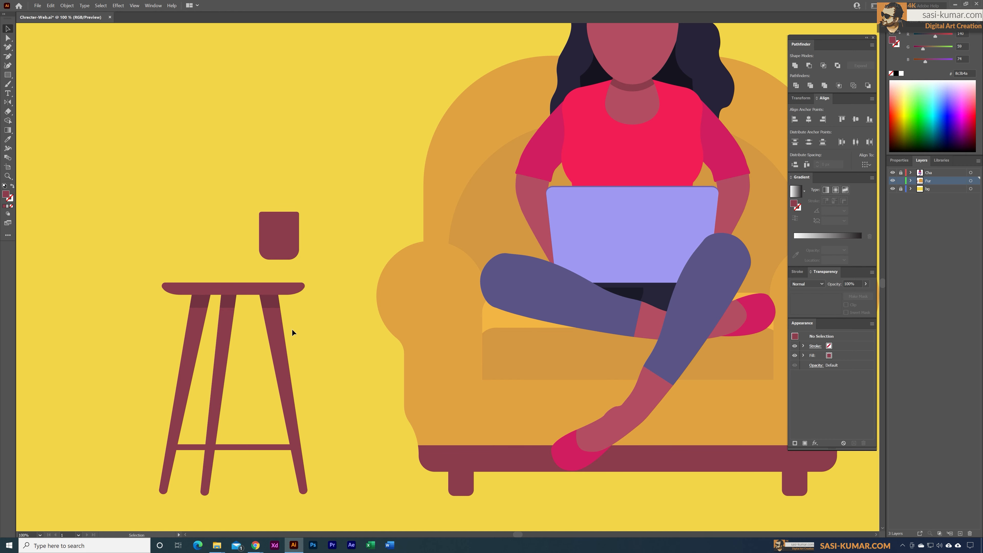
Draw a rectangle about 69 by 45 px overlapping the mug's left side and swap its fill and stroke
{"action": "left_click", "coordinate": [7, 75]}
{"action": "mouse_move", "coordinate": [246, 225]}
{"action": "left_mouse_down"}
{"action": "mouse_move", "coordinate": [306, 257]}
{"action": "mouse_move", "coordinate": [280, 241]}
{"action": "left_mouse_up"}
{"action": "left_click", "coordinate": [10, 30]}
{"action": "left_click", "coordinate": [252, 264]}
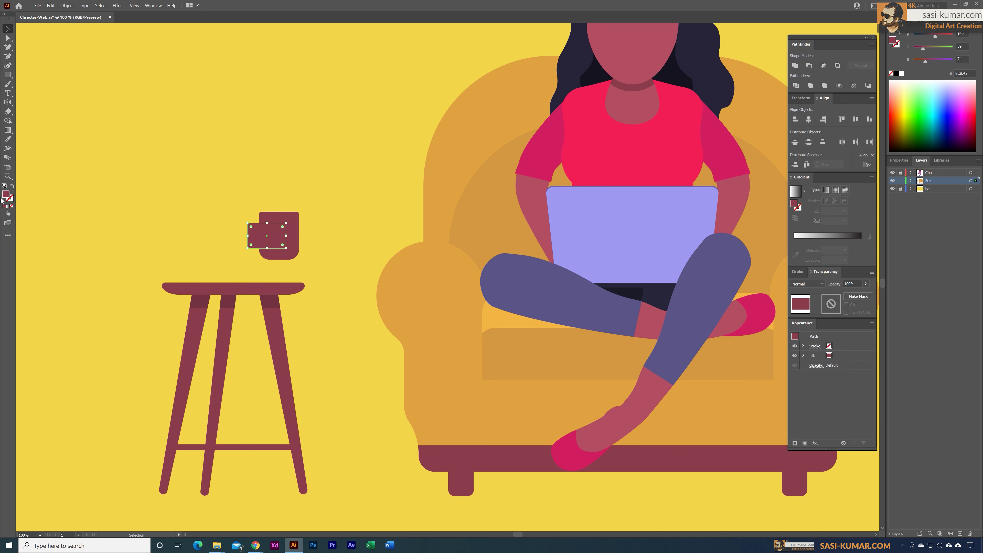
{"action": "left_click", "coordinate": [13, 187]}
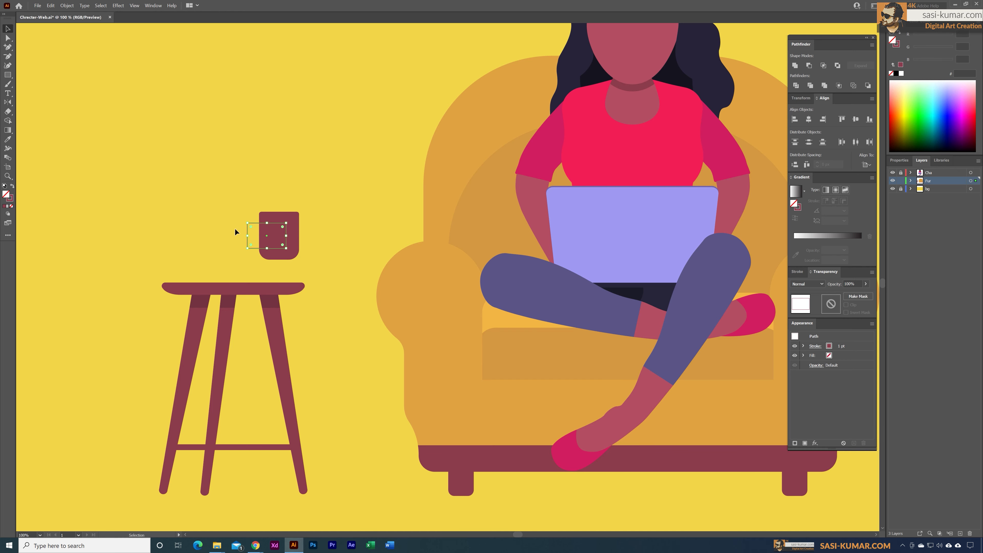
Set the handle rectangle's stroke weight to 8 pt
{"action": "left_click", "coordinate": [900, 161]}
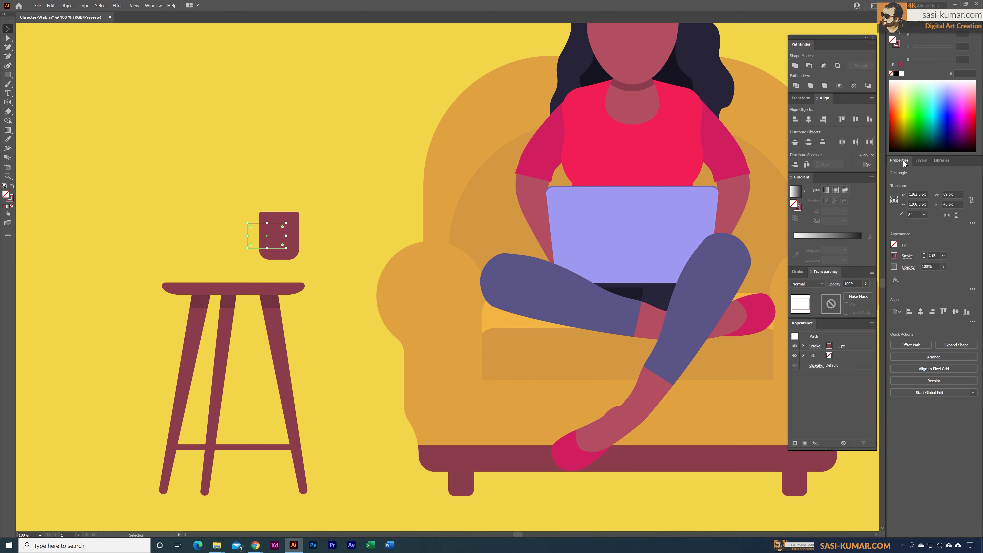
{"action": "left_click", "coordinate": [925, 253]}
{"action": "left_click", "coordinate": [925, 254]}
{"action": "left_click", "coordinate": [924, 254]}
{"action": "left_click", "coordinate": [924, 254]}
{"action": "left_click", "coordinate": [925, 254]}
{"action": "left_click", "coordinate": [924, 254]}
{"action": "left_click", "coordinate": [924, 254]}
Shift the handle rectangle slightly further into the mug and round its two outer corners to about 10 px
{"action": "key", "text": "ctrl+equal"}
{"action": "key", "text": "ctrl+equal"}
{"action": "key", "text": "ctrl+equal"}
{"action": "key", "text": "ctrl+equal"}
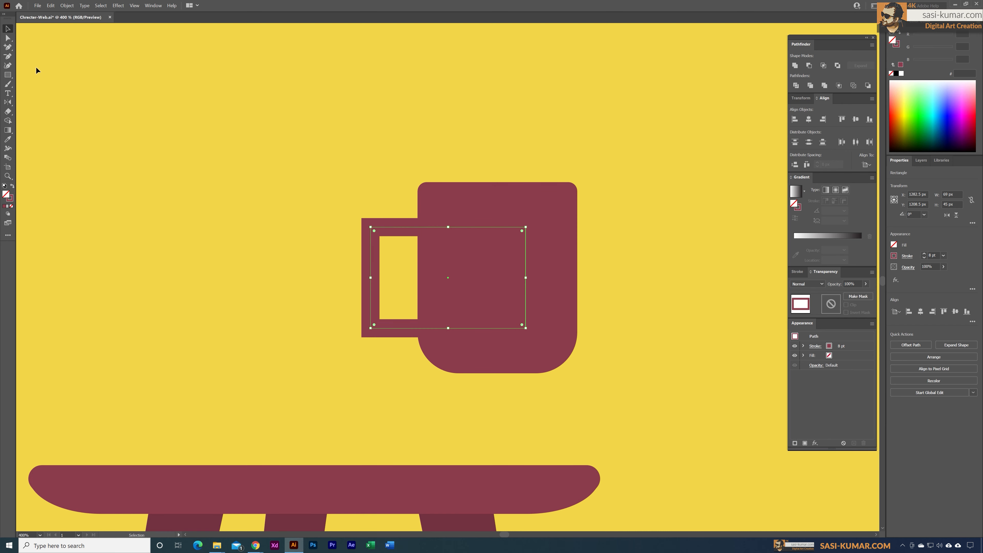
{"action": "left_click", "coordinate": [8, 38]}
{"action": "left_click", "coordinate": [348, 205]}
{"action": "key", "text": "v"}
{"action": "left_click_drag", "start_coordinate": [383, 180], "coordinate": [421, 227]}
{"action": "left_click", "coordinate": [8, 37]}
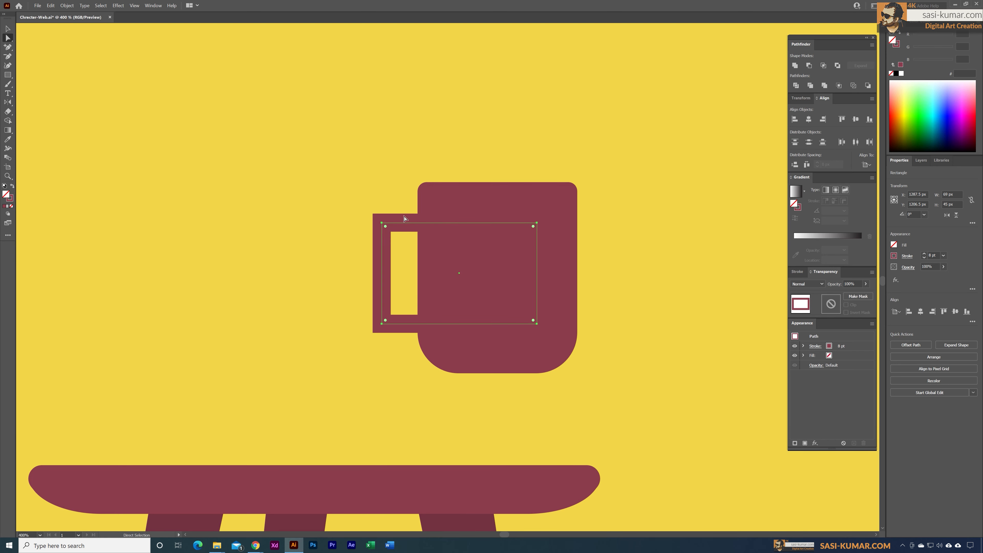
{"action": "left_click", "coordinate": [376, 299]}
{"action": "left_click_drag", "start_coordinate": [388, 318], "coordinate": [419, 318]}
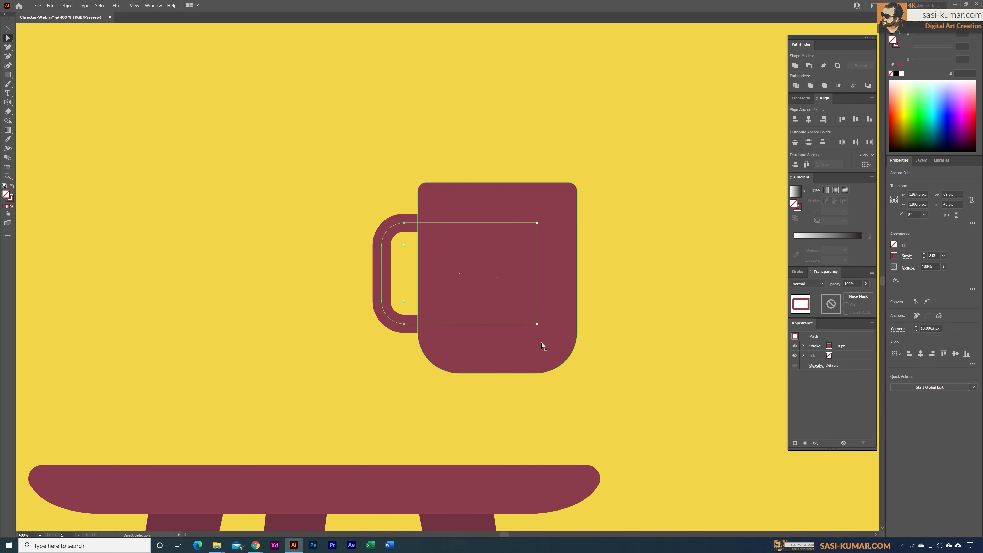
Expand the handle's stroke into a filled shape and unite it with the mug body
{"action": "left_click", "coordinate": [67, 5]}
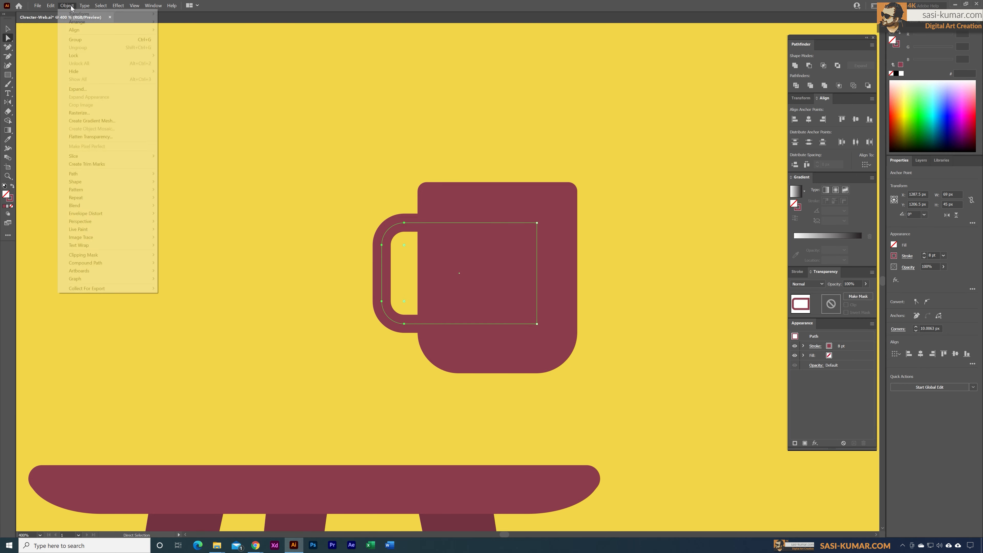
{"action": "left_click", "coordinate": [84, 88]}
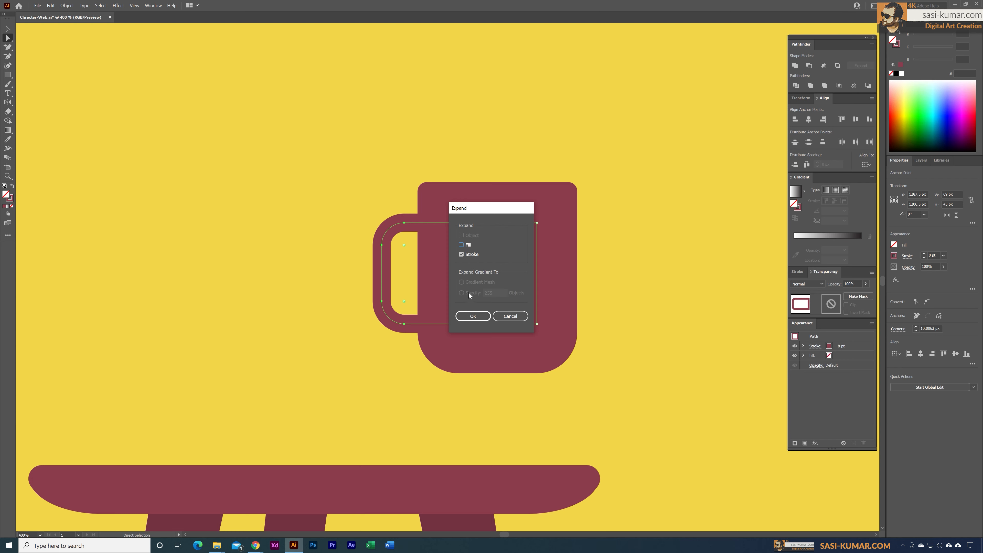
{"action": "left_click", "coordinate": [473, 316]}
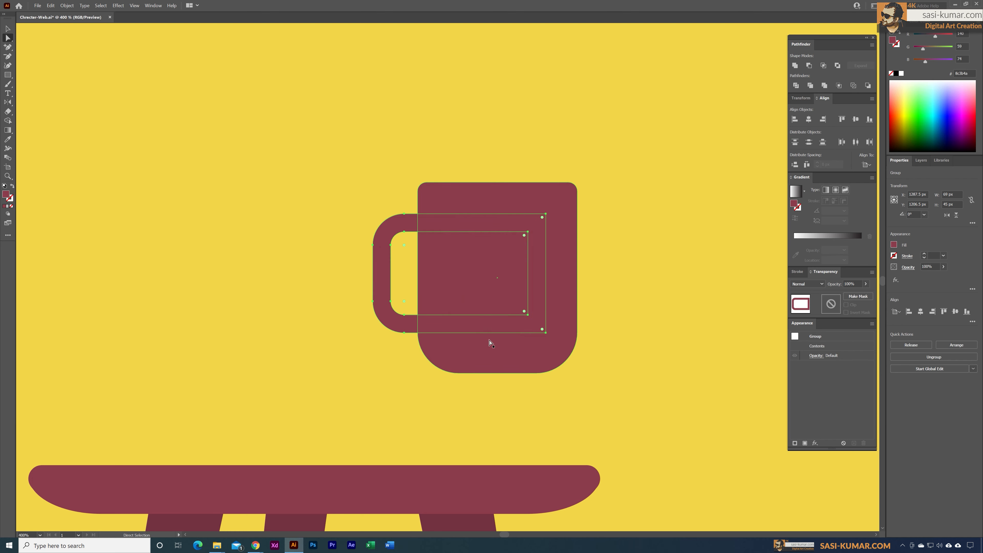
{"action": "key", "text": "v"}
{"action": "left_click_drag", "start_coordinate": [250, 95], "coordinate": [512, 344]}
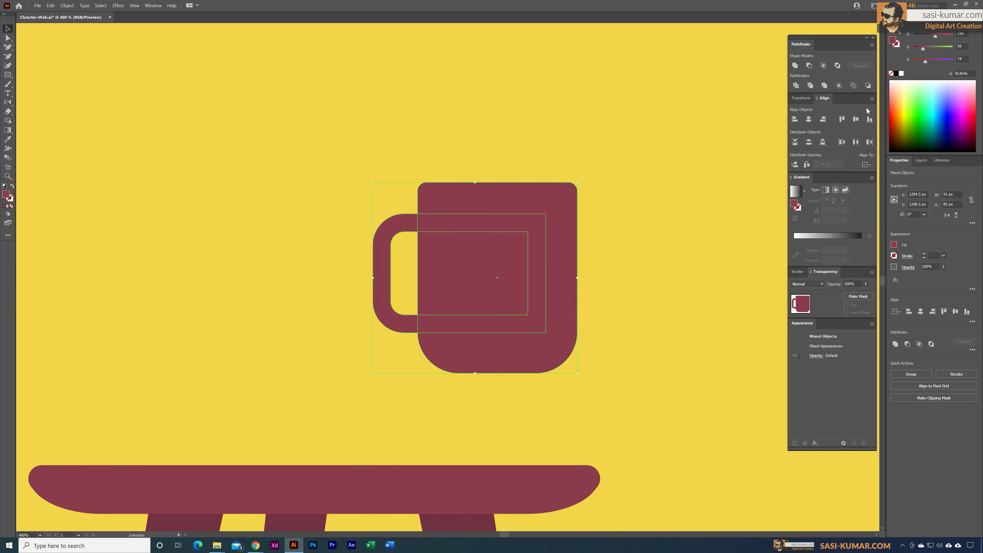
{"action": "left_click", "coordinate": [795, 65]}
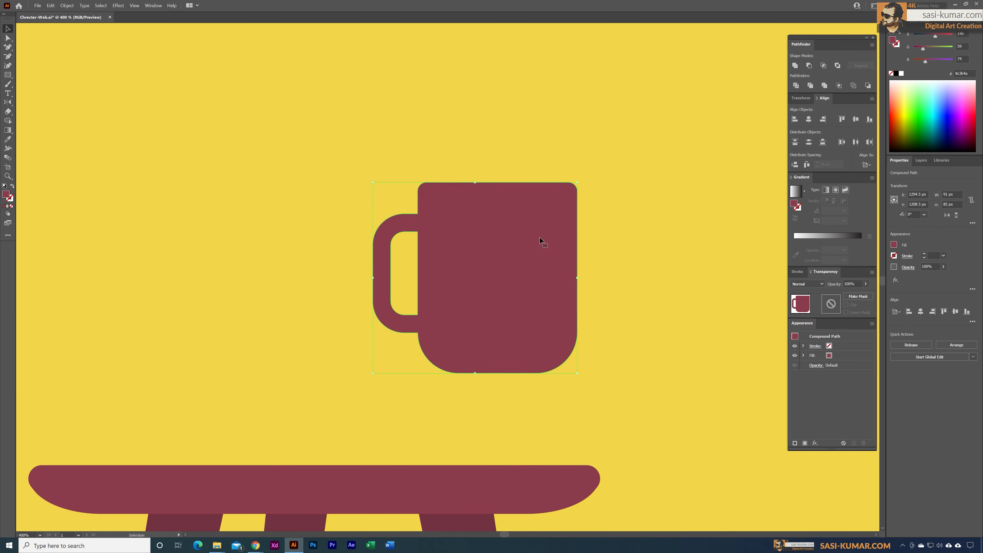
Lower the mug onto the tabletop and recolour it with the bright pinkish red sampled from the character's shirt
{"action": "key", "text": "ctrl+minus"}
{"action": "key", "text": "ctrl+minus"}
{"action": "key", "text": "ctrl+minus"}
{"action": "key", "text": "ctrl+minus"}
{"action": "left_click_drag", "start_coordinate": [519, 239], "coordinate": [426, 221]}
{"action": "key", "text": "ctrl+minus"}
{"action": "key", "text": "ctrl+minus"}
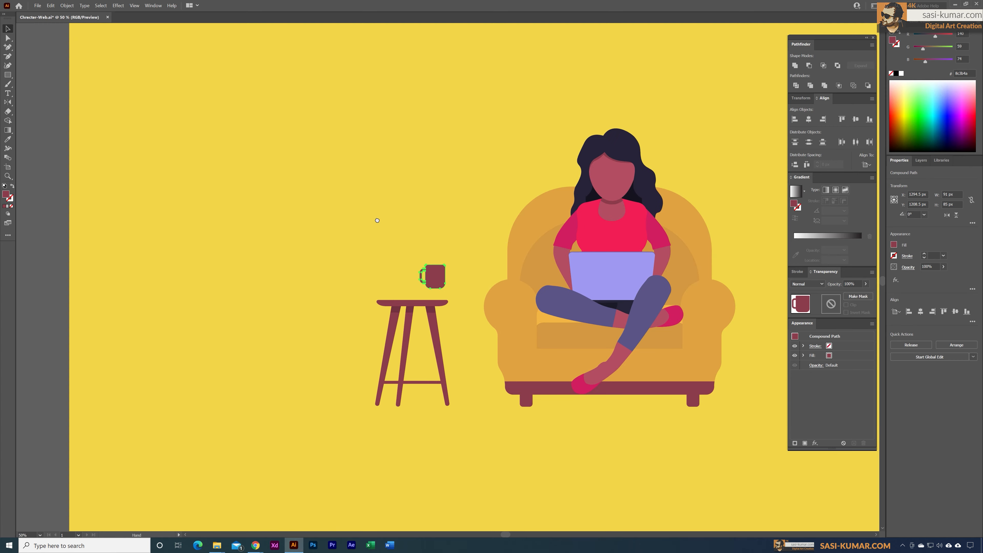
{"action": "left_click_drag", "start_coordinate": [315, 256], "coordinate": [314, 265]}
{"action": "key", "text": "i"}
{"action": "left_click", "coordinate": [504, 220]}
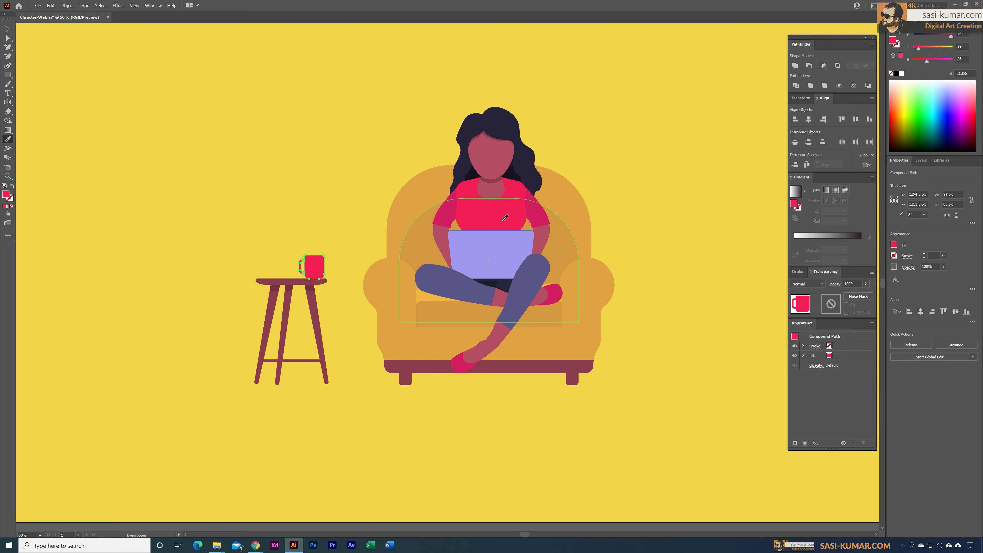
Draw an upright pinkish-red rectangle in the empty space to the right of the armchair
{"action": "key", "text": "v"}
{"action": "left_click", "coordinate": [654, 187]}
{"action": "left_click_drag", "start_coordinate": [672, 184], "coordinate": [466, 177]}
{"action": "key", "text": "ctrl+minus"}
{"action": "key", "text": "ctrl+minus"}
{"action": "key", "text": "ctrl+plus"}
{"action": "left_click", "coordinate": [921, 161]}
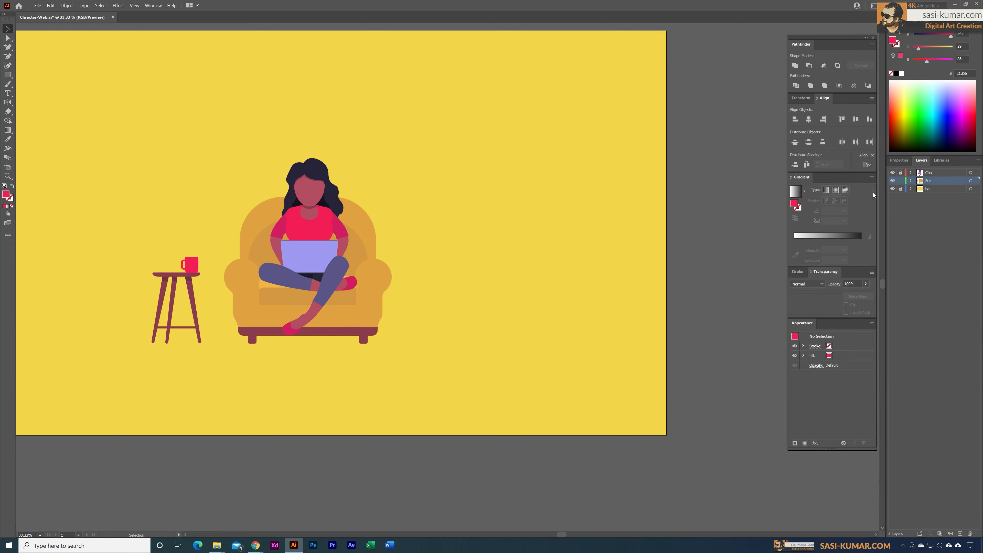
{"action": "left_click_drag", "start_coordinate": [557, 223], "coordinate": [544, 224]}
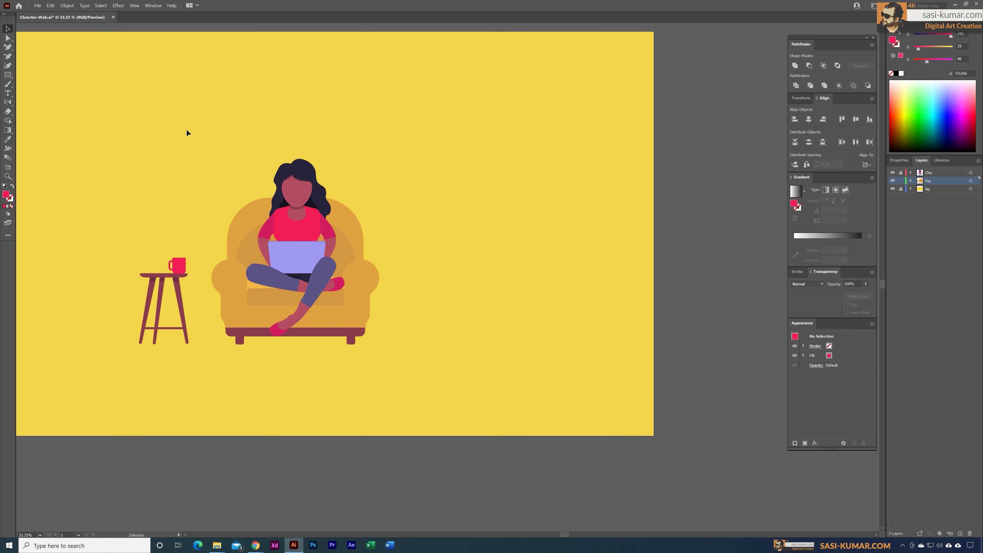
{"action": "left_click", "coordinate": [11, 77]}
{"action": "left_click_drag", "start_coordinate": [481, 291], "coordinate": [521, 337]}
Set the keyboard increment to 15 px and nudge the rectangle's two upper corners outward one increment each to make a tapered pot
{"action": "left_click", "coordinate": [7, 38]}
{"action": "left_click_drag", "start_coordinate": [461, 275], "coordinate": [498, 311]}
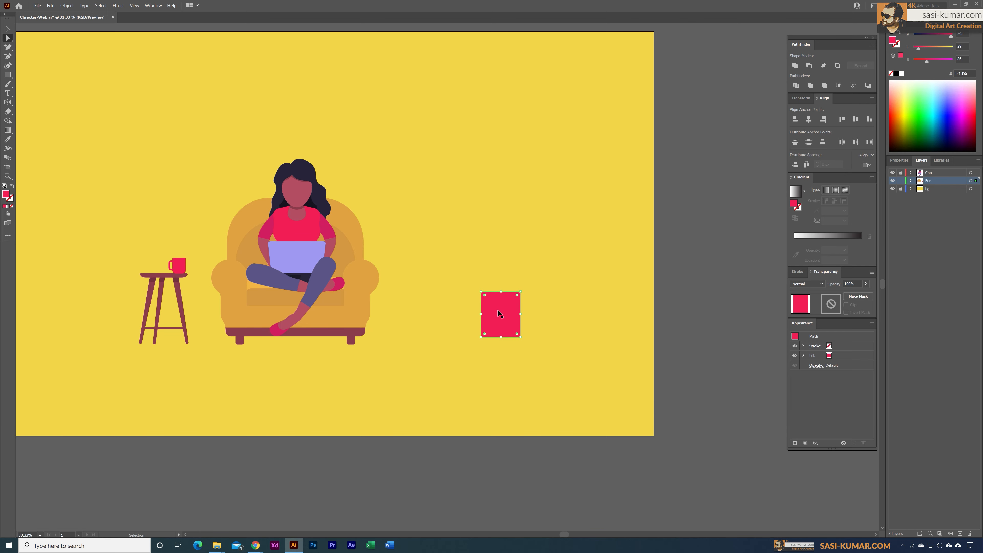
{"action": "key", "text": "ctrl+k"}
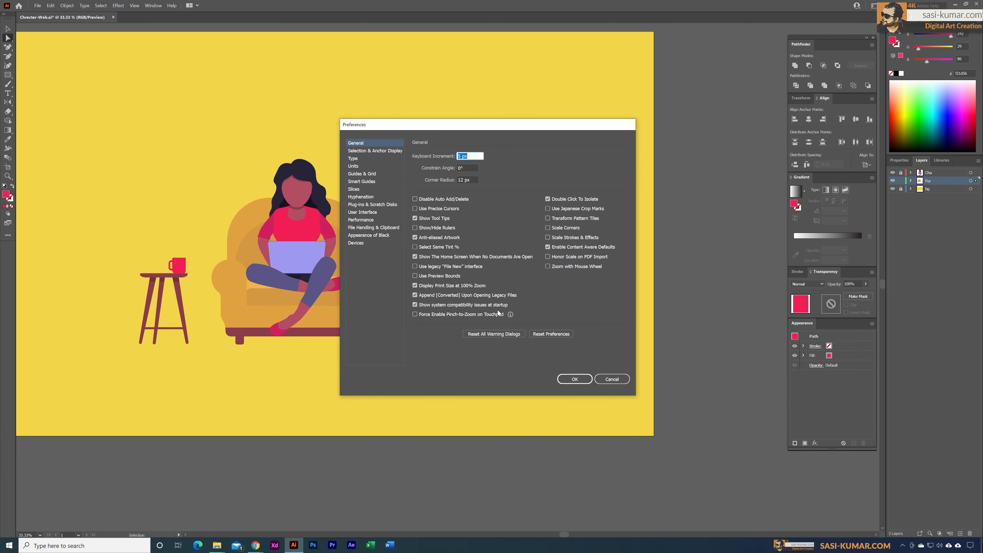
{"action": "type", "text": "15"}
{"action": "key", "text": "Return"}
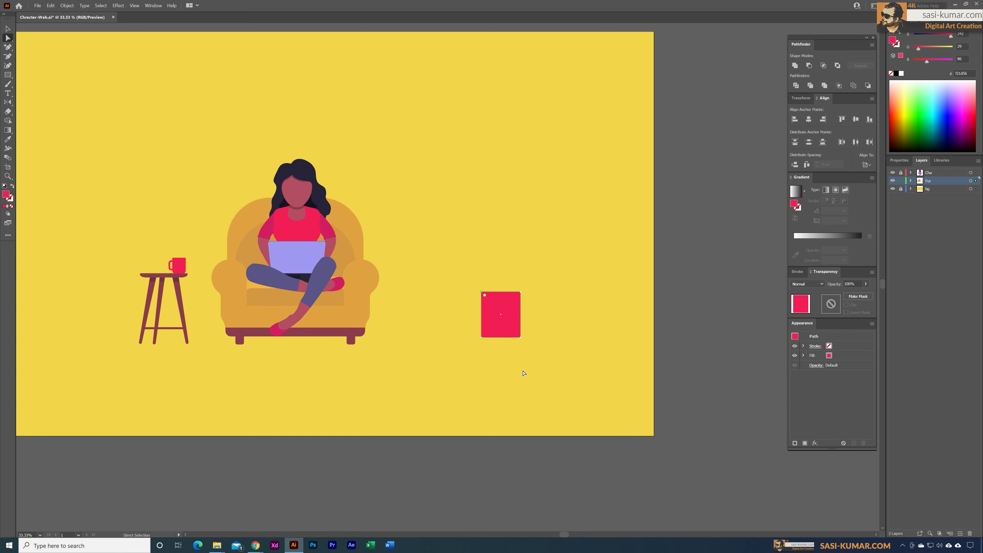
{"action": "key", "text": "Left"}
{"action": "left_click", "coordinate": [520, 292]}
{"action": "key", "text": "Right"}
Shorten the tapered pot shape and move it closer to the armchair, level with the chair's feet
{"action": "left_click", "coordinate": [8, 28]}
{"action": "left_click", "coordinate": [500, 295]}
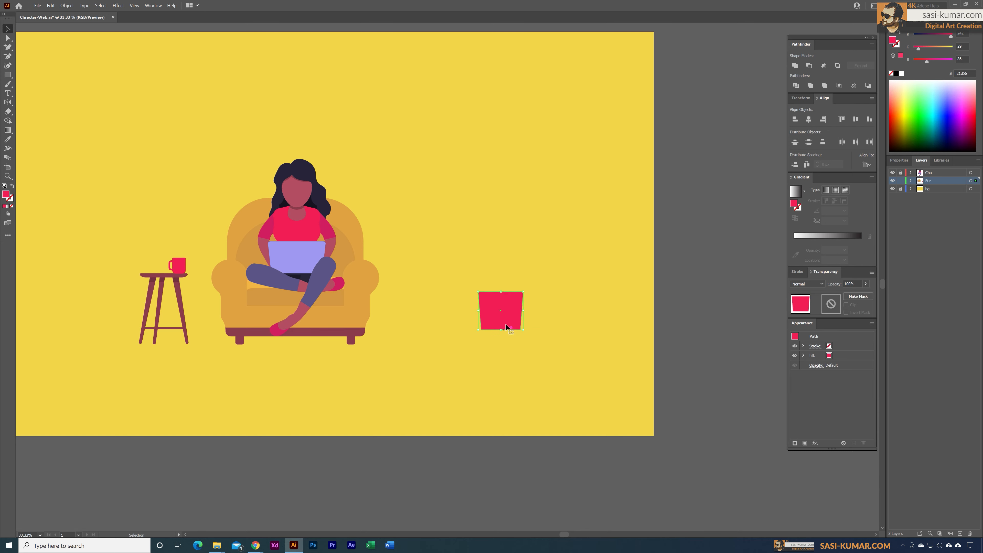
{"action": "left_click_drag", "start_coordinate": [509, 309], "coordinate": [441, 323]}
{"action": "left_click", "coordinate": [458, 258]}
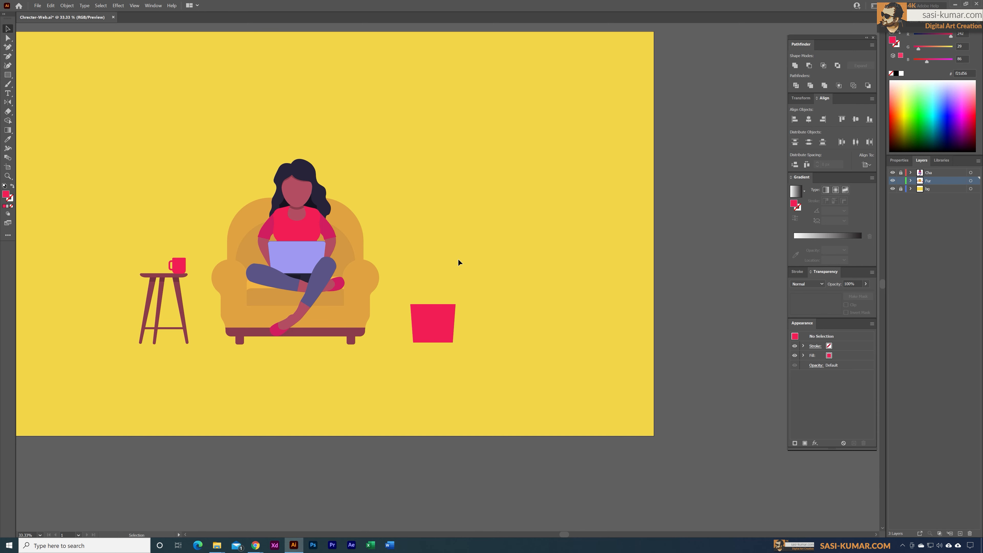
Copy the side table's rounded tabletop and paste it outside the table group, near the pot shape
{"action": "key", "text": "ctrl+equal"}
{"action": "key", "text": "ctrl+equal"}
{"action": "left_click_drag", "start_coordinate": [454, 245], "coordinate": [654, 227]}
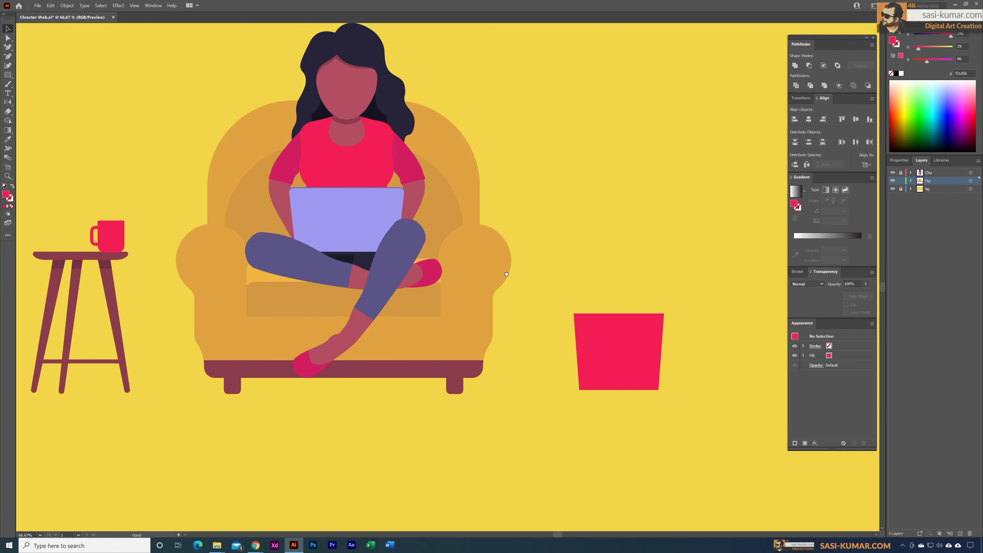
{"action": "double_click", "coordinate": [79, 258]}
{"action": "left_click", "coordinate": [79, 259]}
{"action": "key", "text": "ctrl+c"}
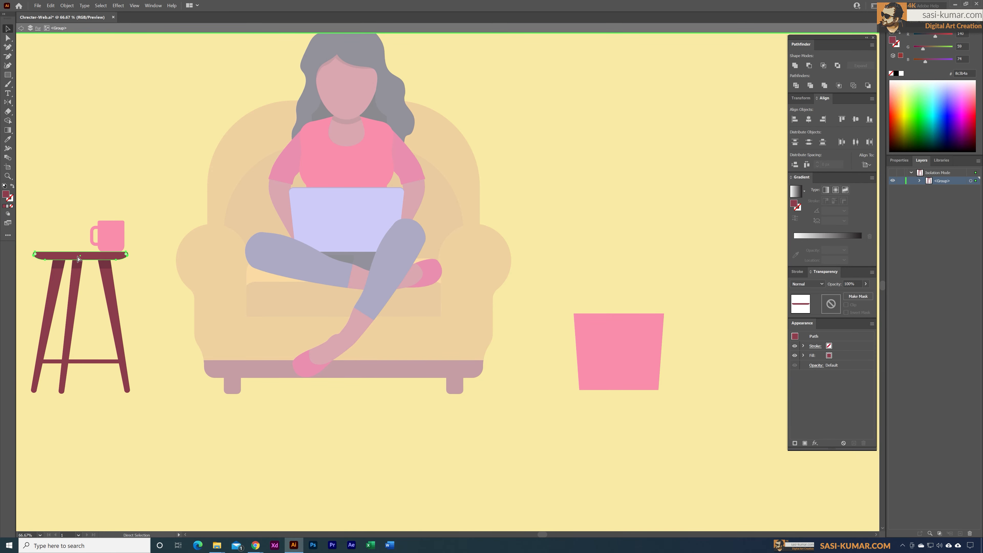
{"action": "double_click", "coordinate": [522, 213]}
{"action": "left_click_drag", "start_coordinate": [545, 206], "coordinate": [329, 197]}
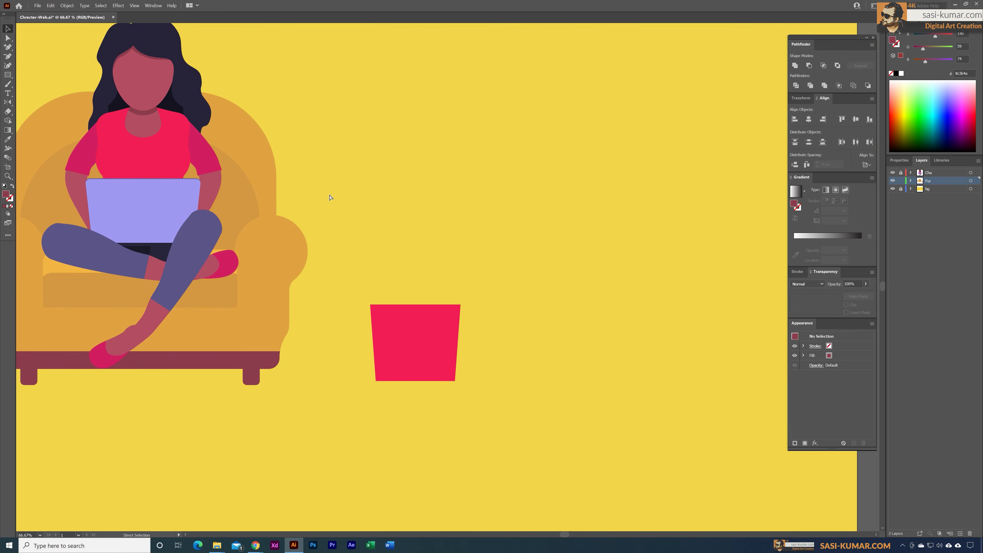
{"action": "key", "text": "ctrl+v"}
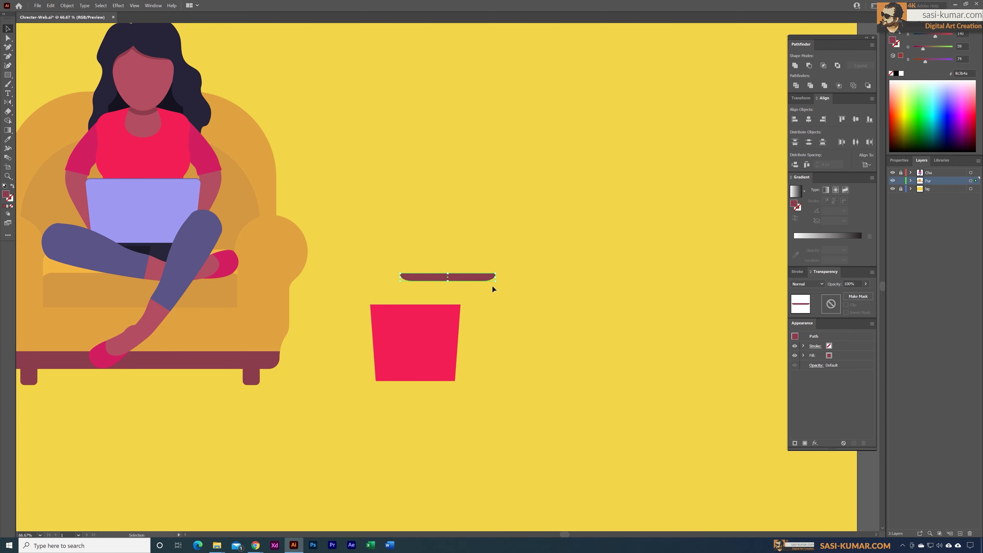
Enlarge the tabletop copy and place it centred across the pot's base as a saucer, then isolate it
{"action": "left_click_drag", "start_coordinate": [495, 281], "coordinate": [493, 399]}
{"action": "left_click", "coordinate": [492, 401]}
{"action": "double_click", "coordinate": [461, 381]}
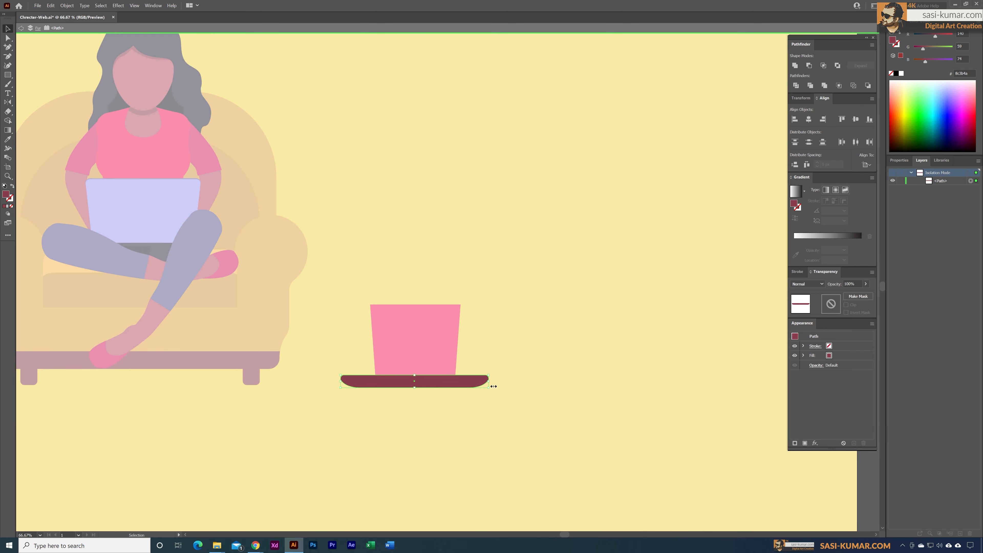
Shorten the saucer by moving both rounded ends inward until it is only slightly wider than the pot, then exit isolation
{"action": "left_click", "coordinate": [8, 38]}
{"action": "left_click_drag", "start_coordinate": [359, 387], "coordinate": [384, 391]}
{"action": "left_click_drag", "start_coordinate": [466, 357], "coordinate": [465, 358]}
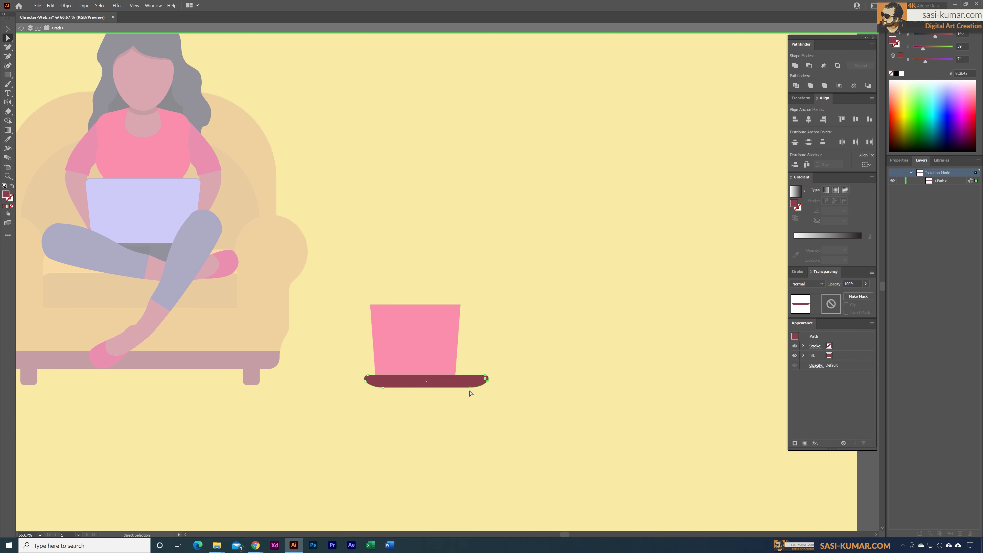
{"action": "left_click_drag", "start_coordinate": [471, 391], "coordinate": [446, 399]}
{"action": "key", "text": "alt+Tab"}
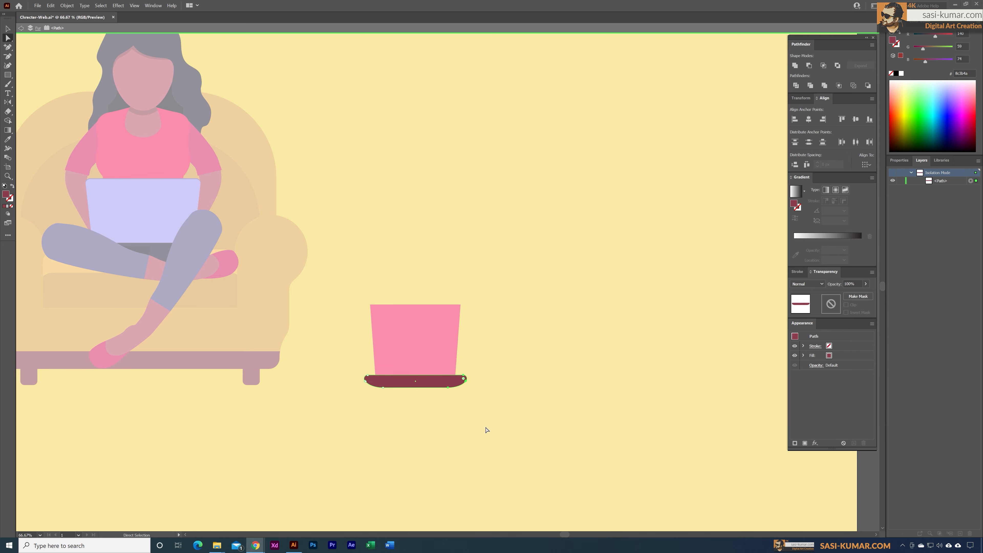
{"action": "left_click", "coordinate": [8, 29]}
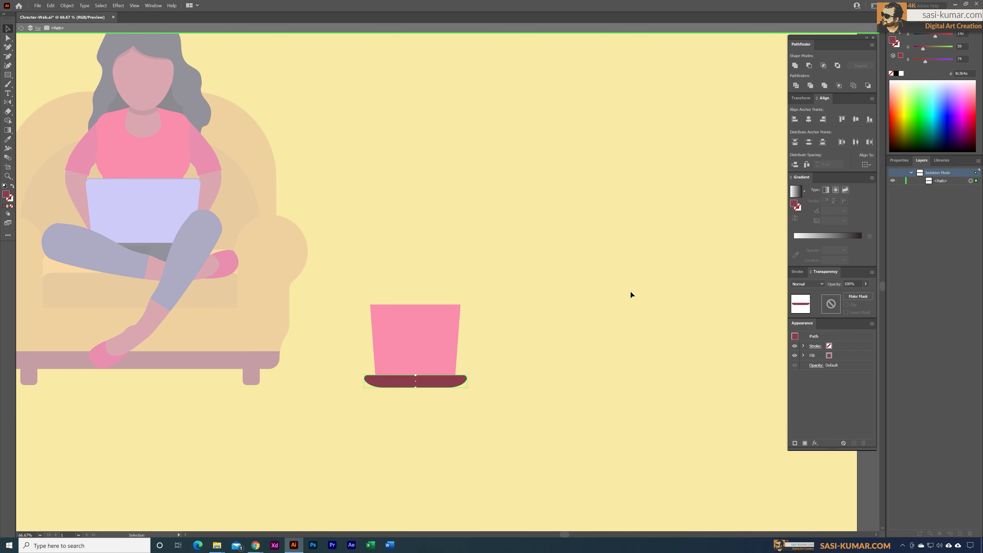
{"action": "double_click", "coordinate": [566, 303]}
Recolour the pot with the saucer's sampled dark maroon, lightened to #a04558
{"action": "left_click", "coordinate": [428, 352]}
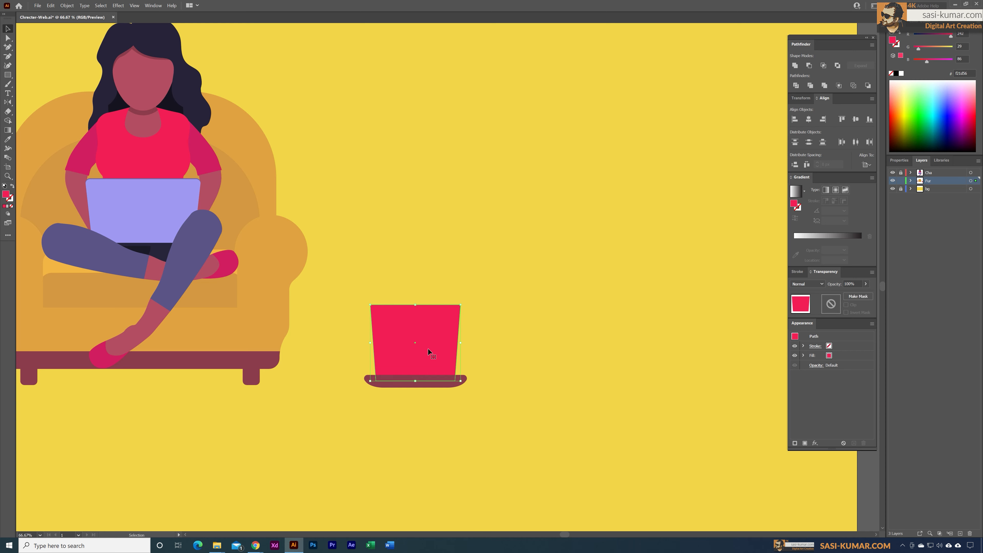
{"action": "key", "text": "i"}
{"action": "left_click", "coordinate": [430, 383]}
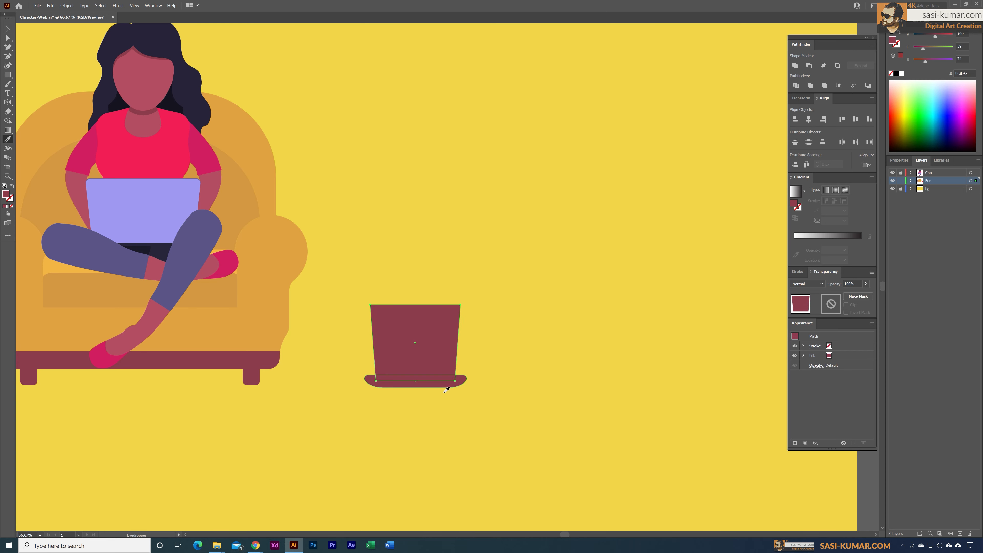
{"action": "double_click", "coordinate": [6, 194]}
{"action": "left_click", "coordinate": [618, 222]}
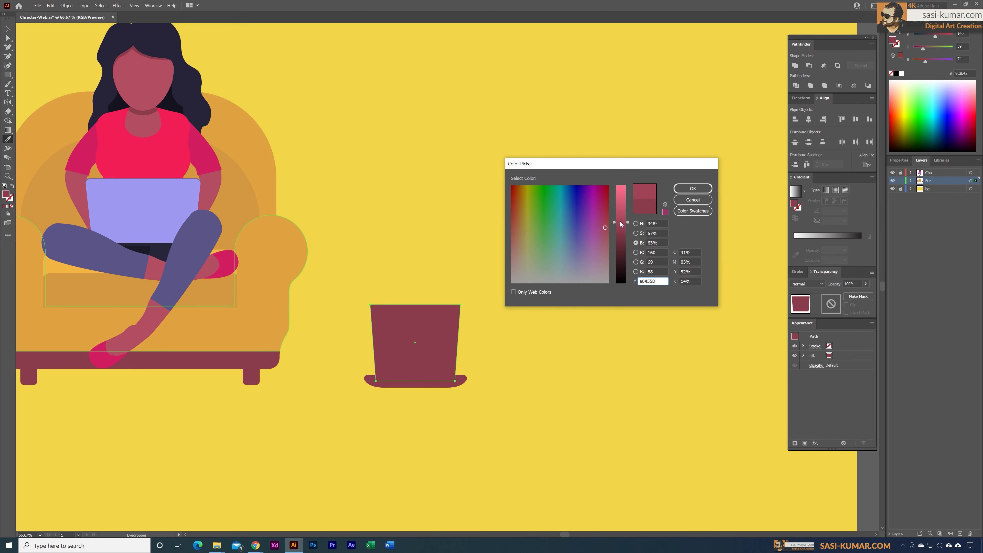
{"action": "left_click", "coordinate": [703, 189]}
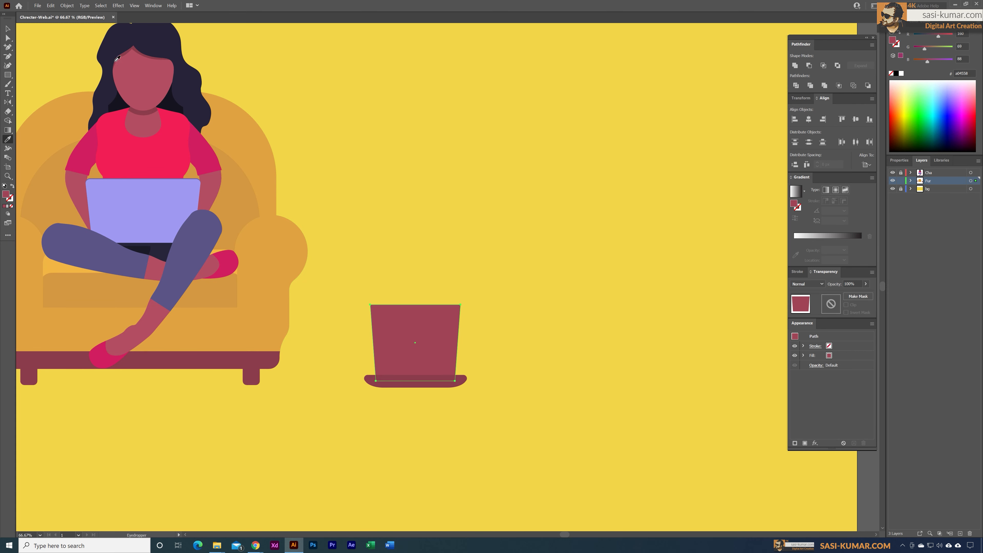
Draw a rim rectangle across the pot's upper edge and centre the rim, pot and saucer horizontally on each other
{"action": "left_click", "coordinate": [8, 29]}
{"action": "left_click_drag", "start_coordinate": [549, 428], "coordinate": [341, 243]}
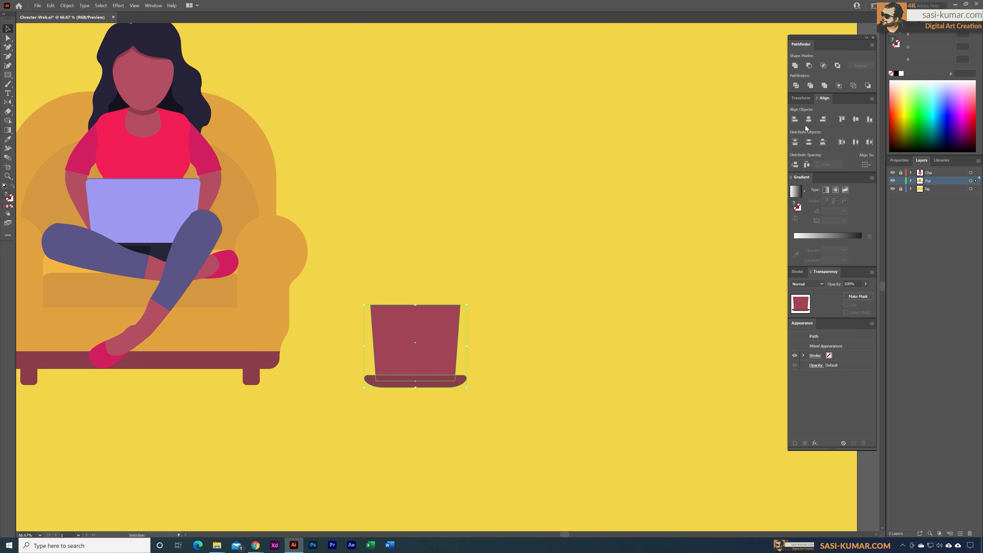
{"action": "left_click", "coordinate": [480, 181]}
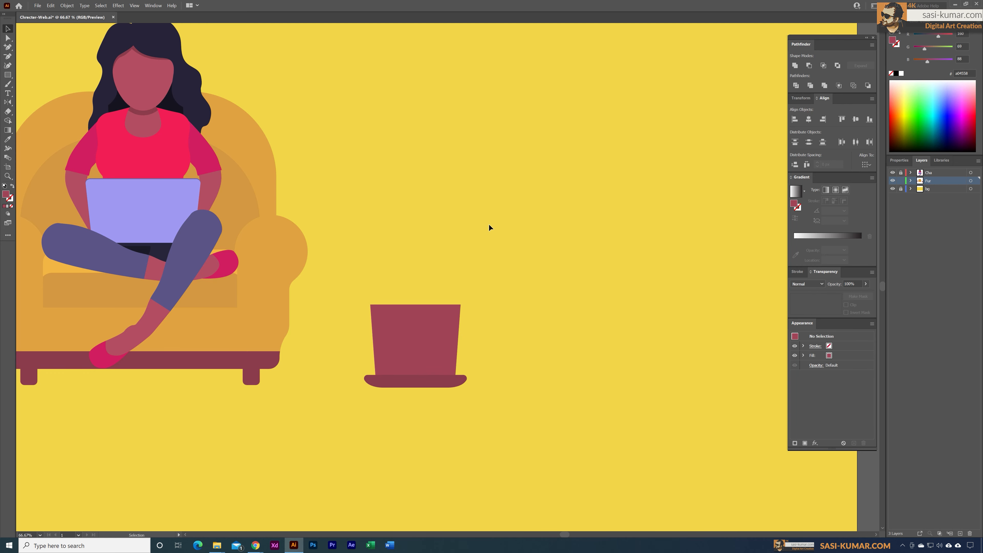
{"action": "left_click", "coordinate": [8, 75]}
{"action": "left_click_drag", "start_coordinate": [362, 301], "coordinate": [469, 324]}
{"action": "left_click", "coordinate": [8, 28]}
{"action": "left_click_drag", "start_coordinate": [390, 227], "coordinate": [428, 494]}
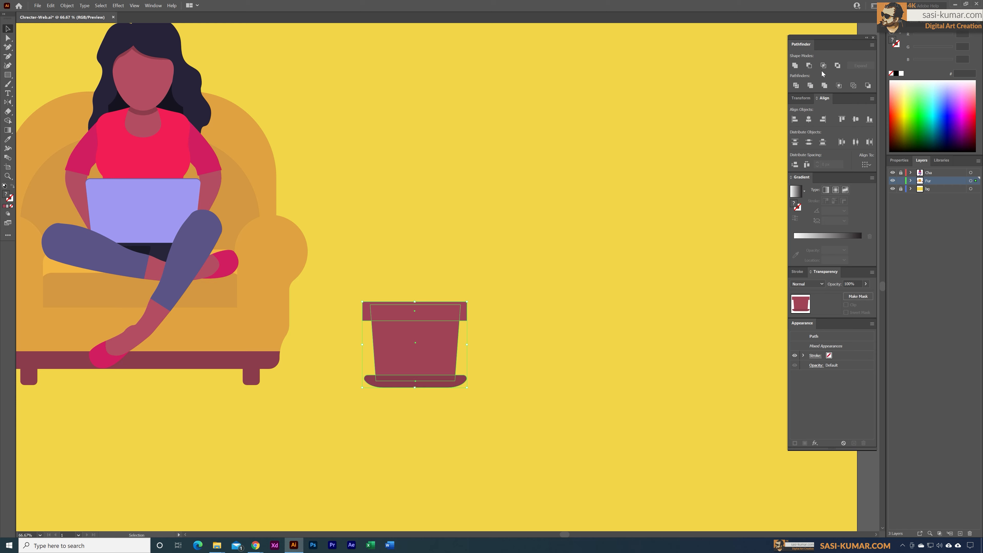
{"action": "left_click", "coordinate": [809, 119]}
{"action": "left_click", "coordinate": [582, 118]}
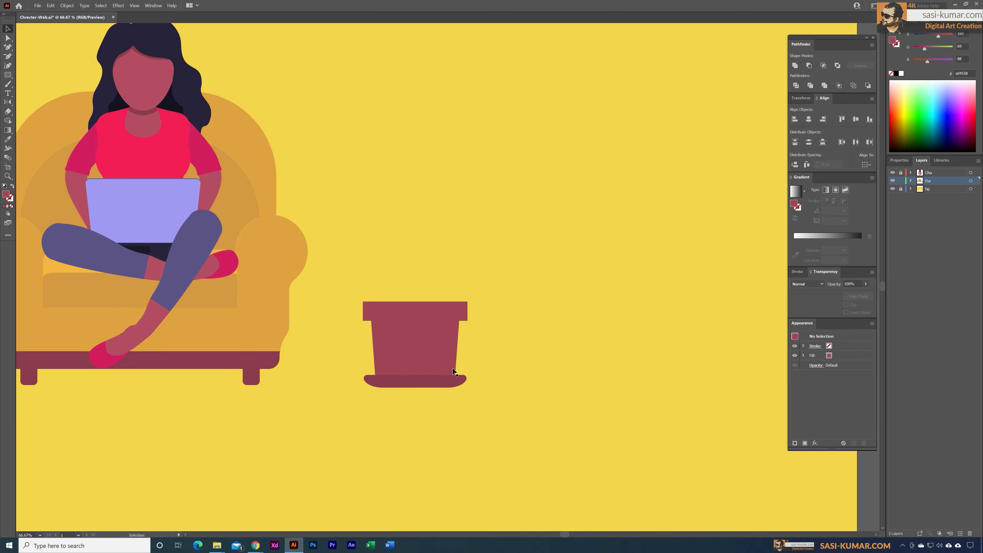
Draw a straight horizontal path across the pot just below the rim with the Pen tool and divide the pot along it
{"action": "left_click", "coordinate": [398, 373]}
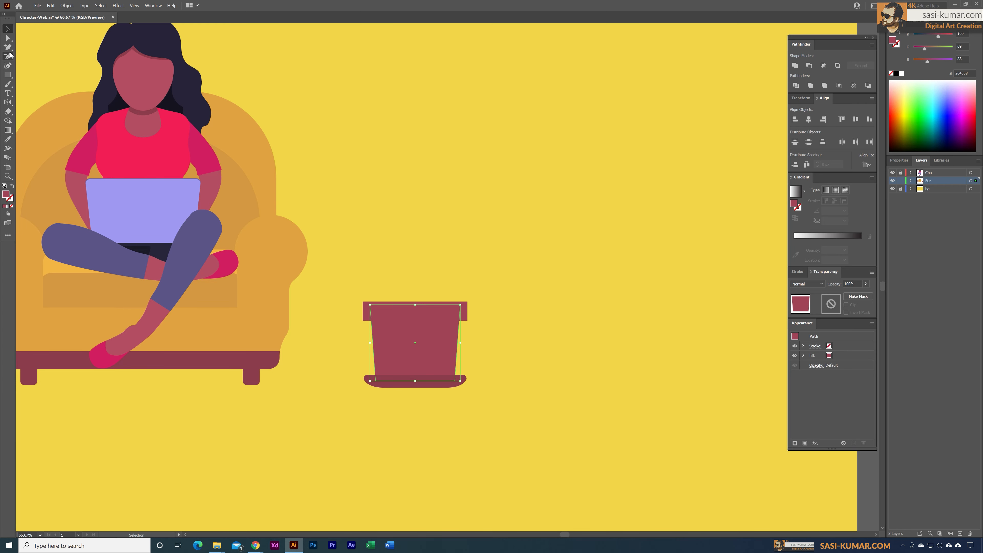
{"action": "left_click_drag", "start_coordinate": [8, 48], "coordinate": [39, 47]}
{"action": "left_click", "coordinate": [370, 324]}
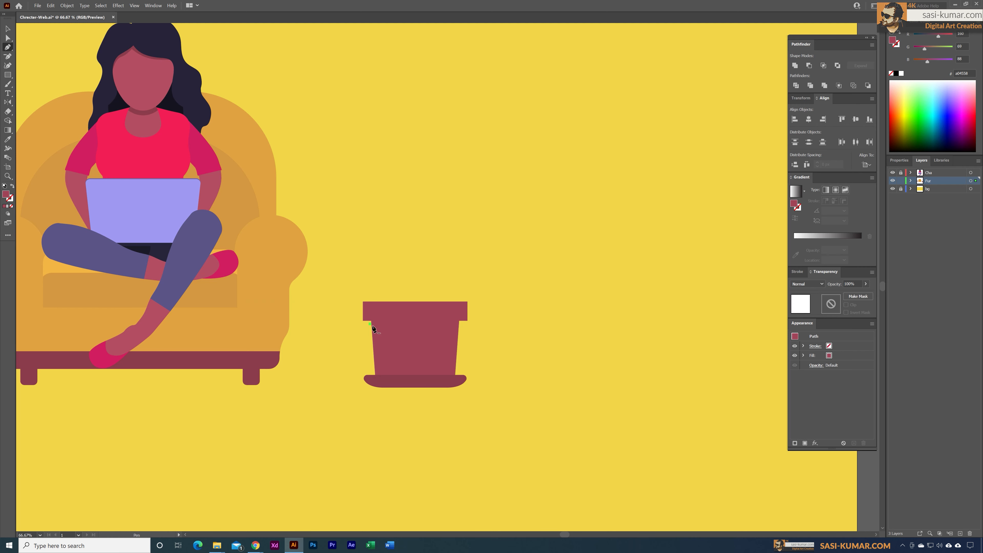
{"action": "left_click", "coordinate": [466, 323]}
{"action": "key", "text": "v"}
{"action": "left_click", "coordinate": [432, 356]}
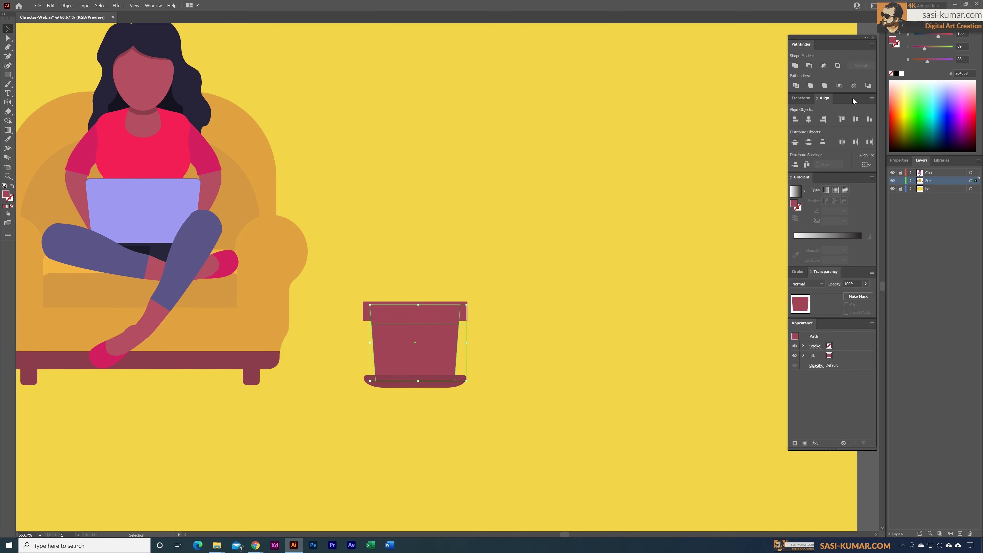
{"action": "left_click", "coordinate": [797, 87]}
Recolour the upper section of the divided pot with the saucer's dark maroon as a shadow, then exit the group
{"action": "double_click", "coordinate": [420, 320]}
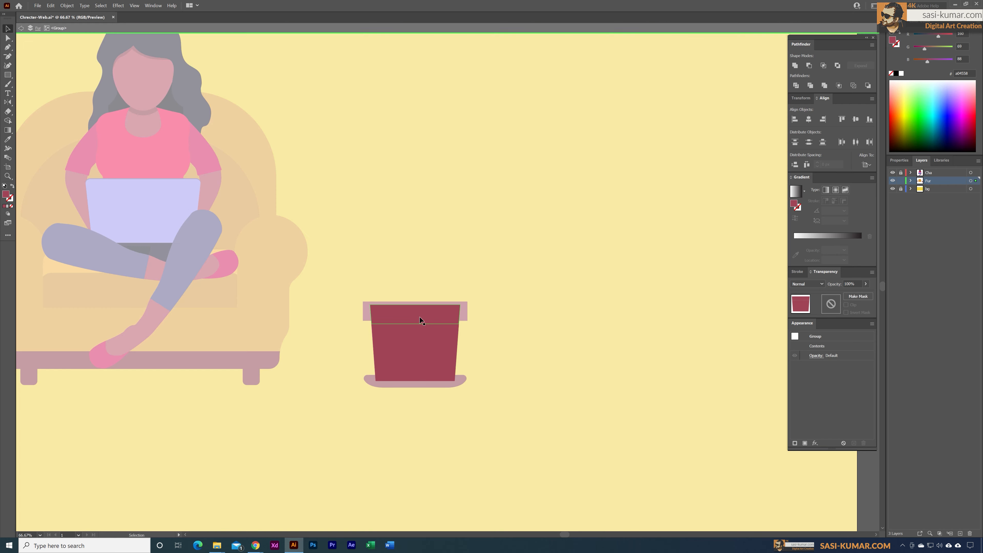
{"action": "key", "text": "i"}
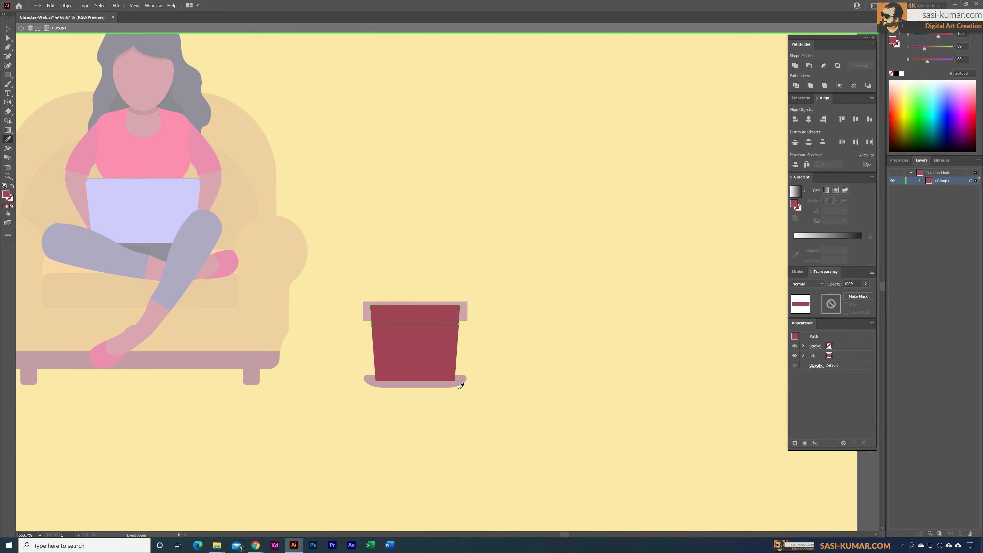
{"action": "left_click", "coordinate": [461, 383]}
{"action": "left_click", "coordinate": [7, 29]}
{"action": "double_click", "coordinate": [546, 180]}
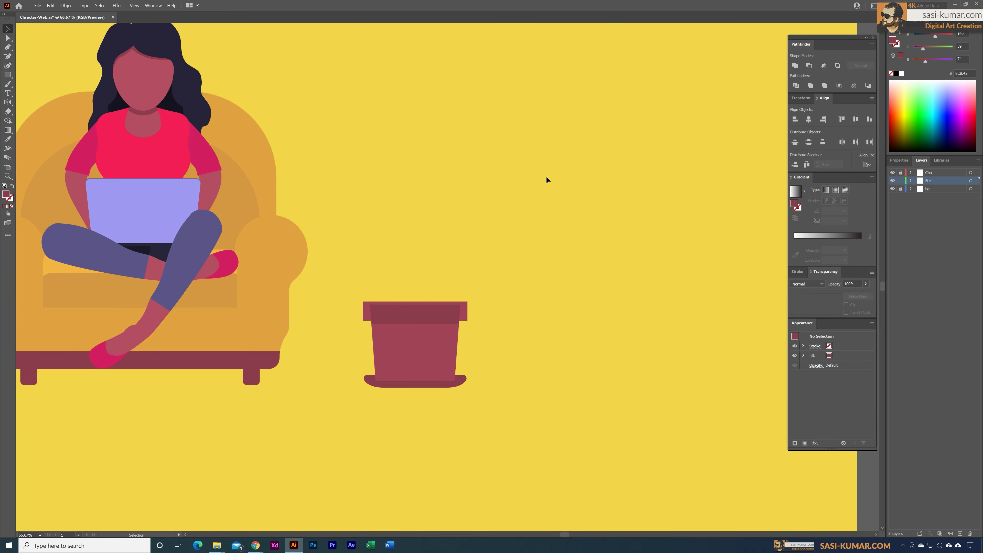
Bring the rim rectangle forward so it sits in front of the pot's dark shadow section
{"action": "left_click", "coordinate": [466, 314]}
{"action": "right_click", "coordinate": [465, 314]}
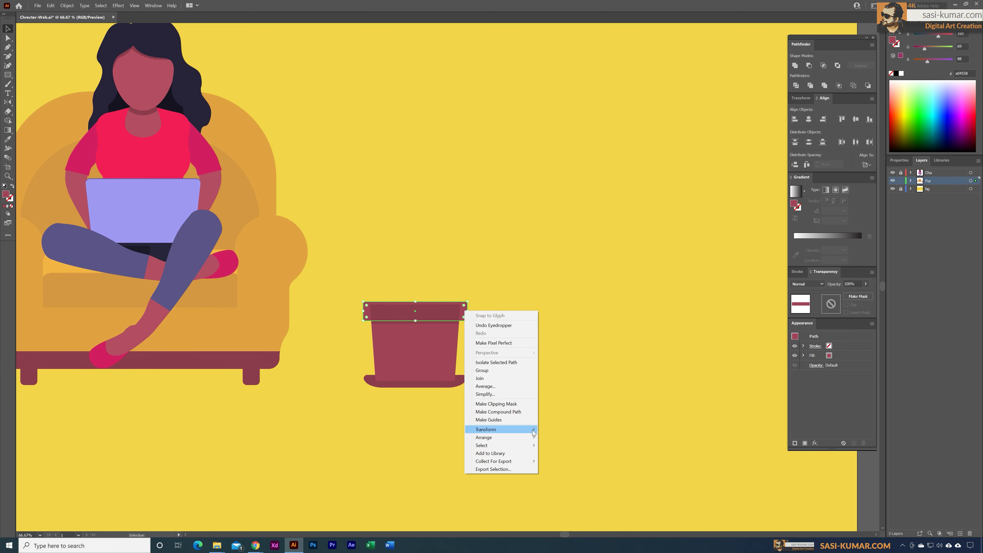
{"action": "mouse_move", "coordinate": [531, 445]}
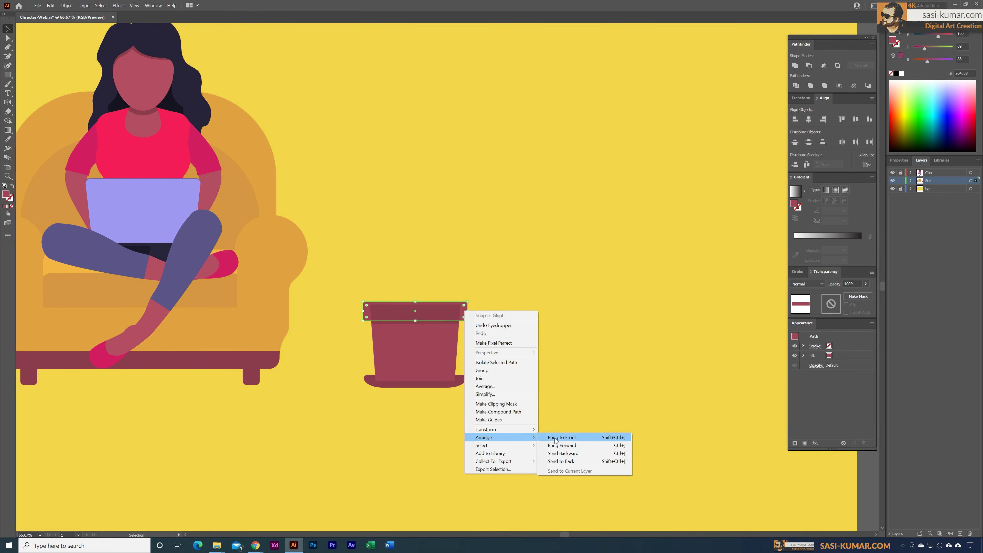
{"action": "left_click", "coordinate": [567, 445]}
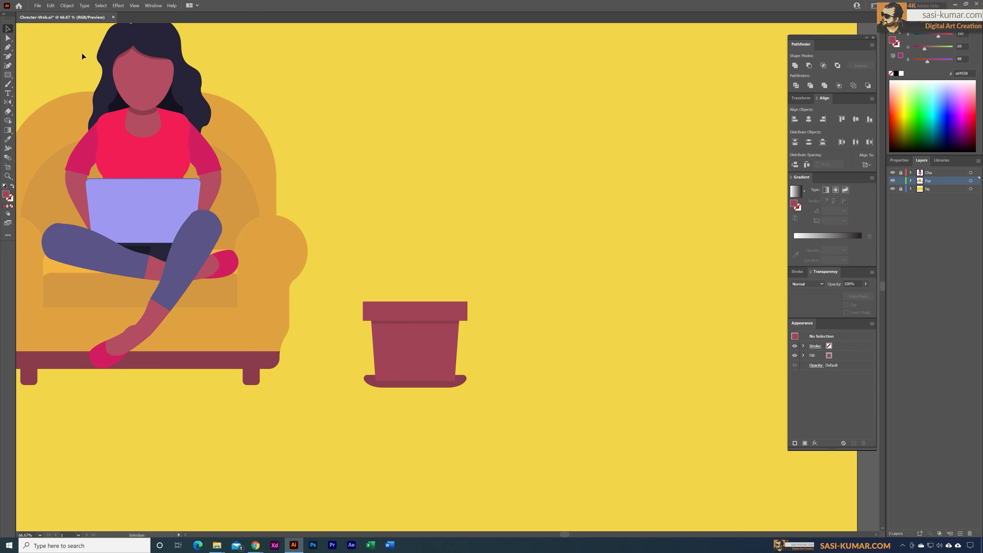
Slightly round all four corners of the pot's rim
{"action": "key", "text": "a"}
{"action": "left_click", "coordinate": [392, 316]}
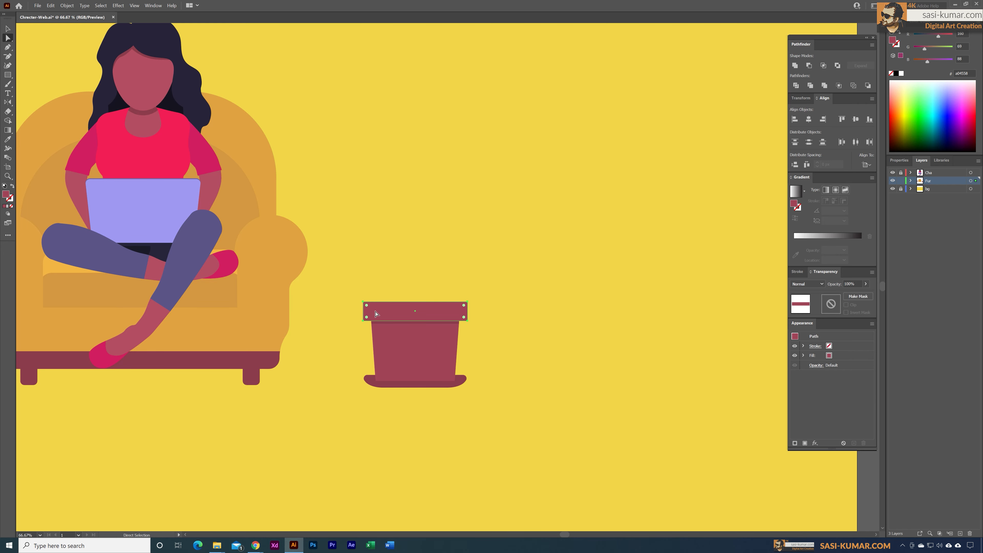
{"action": "left_click_drag", "start_coordinate": [368, 309], "coordinate": [367, 308]}
{"action": "left_click", "coordinate": [7, 29]}
{"action": "left_click", "coordinate": [581, 232]}
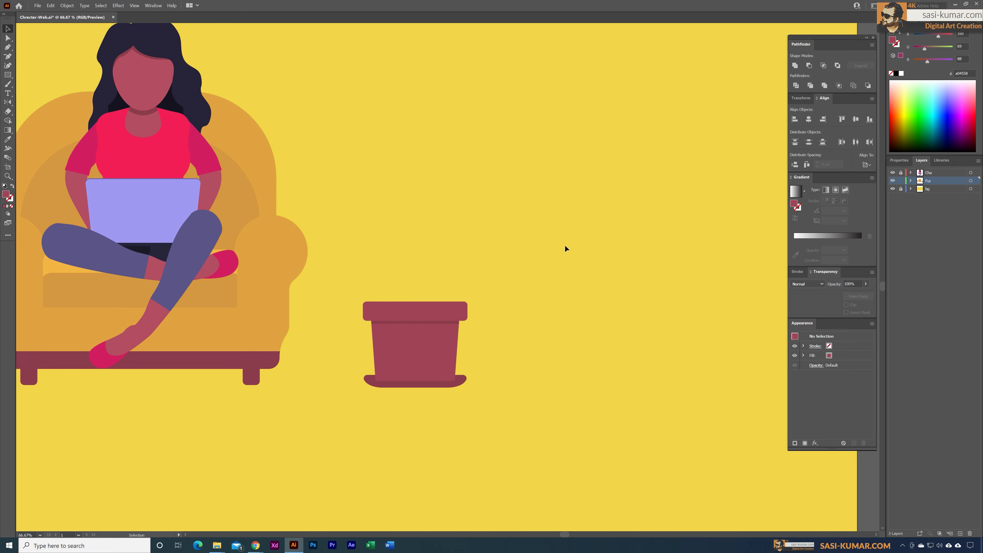
Bring the pot's saucer to the front so it overlaps the base of the pot
{"action": "left_click", "coordinate": [449, 384]}
{"action": "right_click", "coordinate": [446, 385]}
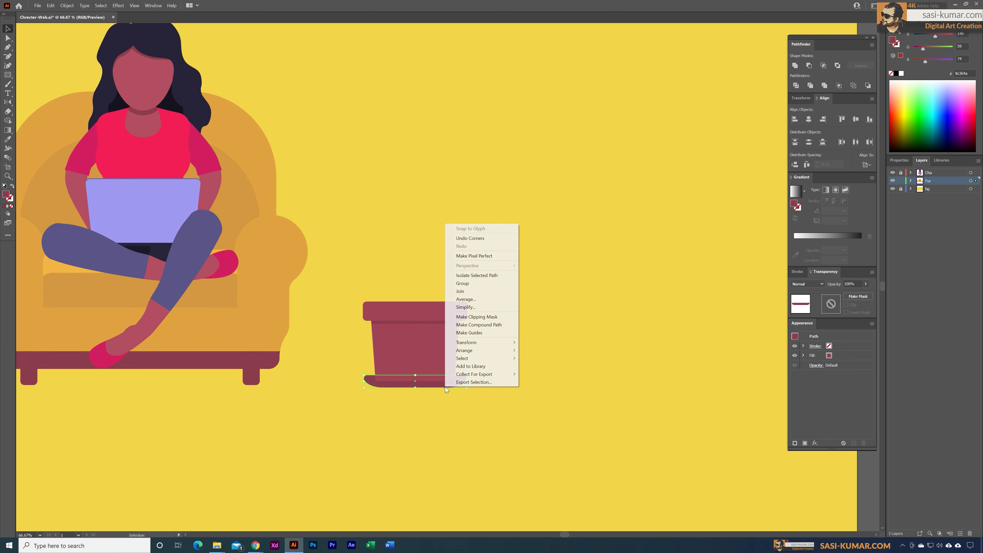
{"action": "mouse_move", "coordinate": [512, 358]}
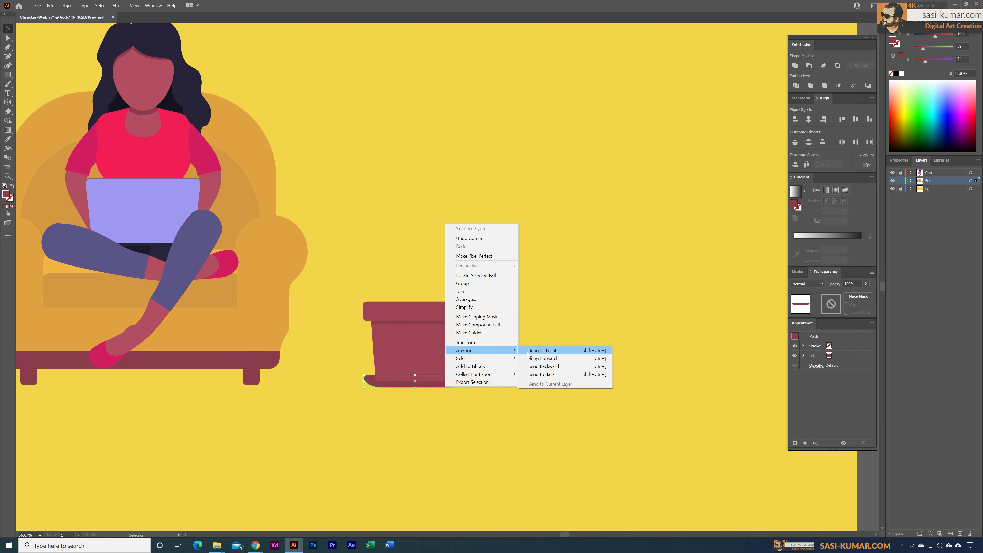
{"action": "left_click", "coordinate": [539, 418]}
{"action": "left_click_drag", "start_coordinate": [341, 217], "coordinate": [340, 217]}
{"action": "left_click", "coordinate": [512, 195]}
Align the side table, armchair and plant pot along their bottom edges
{"action": "scroll", "coordinate": [461, 287], "scroll_direction": "down", "scroll_amount": 3}
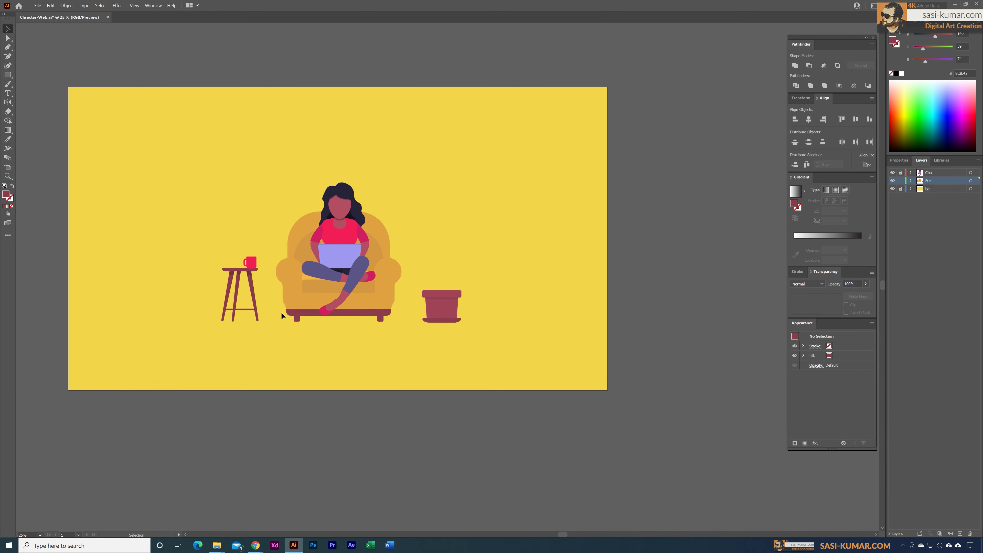
{"action": "left_click", "coordinate": [251, 277]}
{"action": "left_click", "coordinate": [381, 318], "text": "shift"}
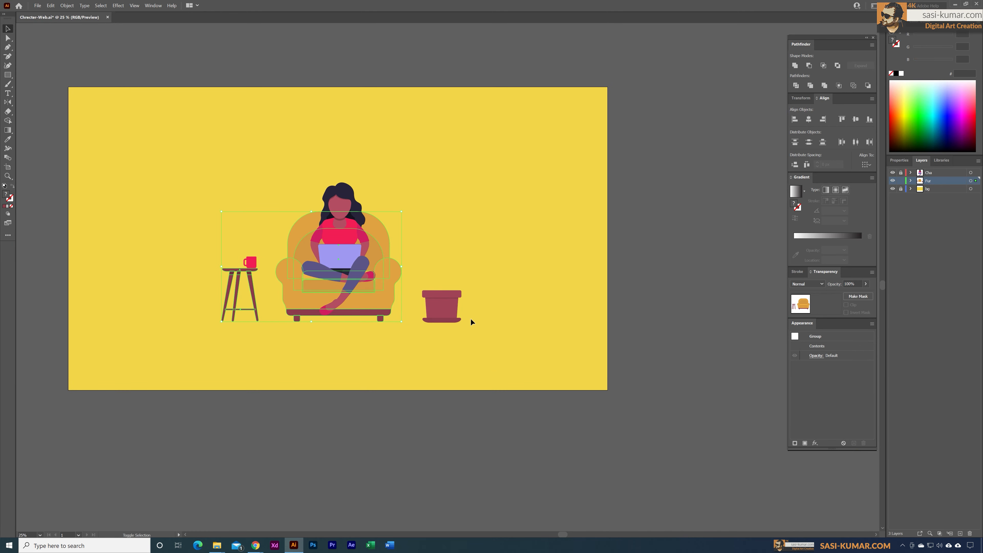
{"action": "left_click", "coordinate": [455, 319], "text": "shift"}
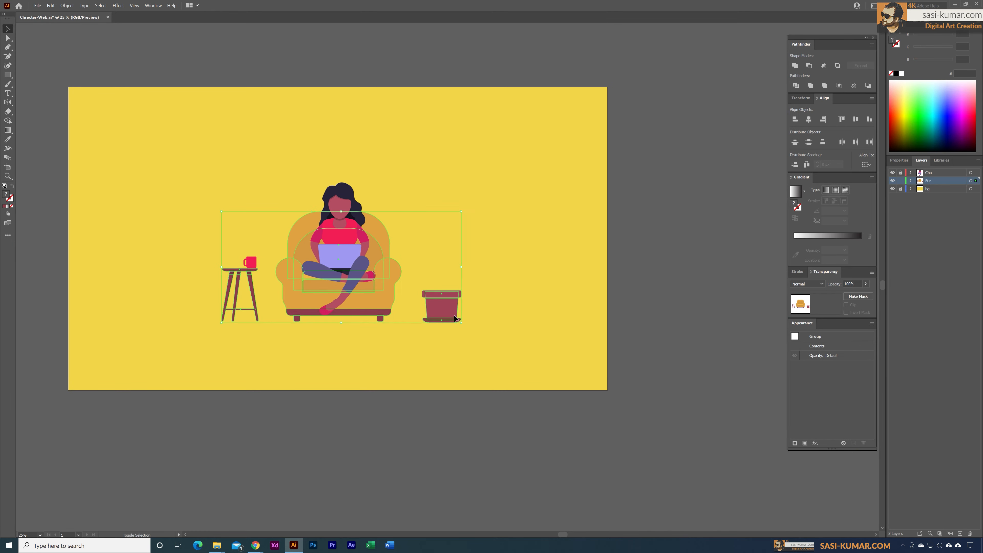
{"action": "left_click", "coordinate": [869, 120]}
{"action": "left_click", "coordinate": [494, 178]}
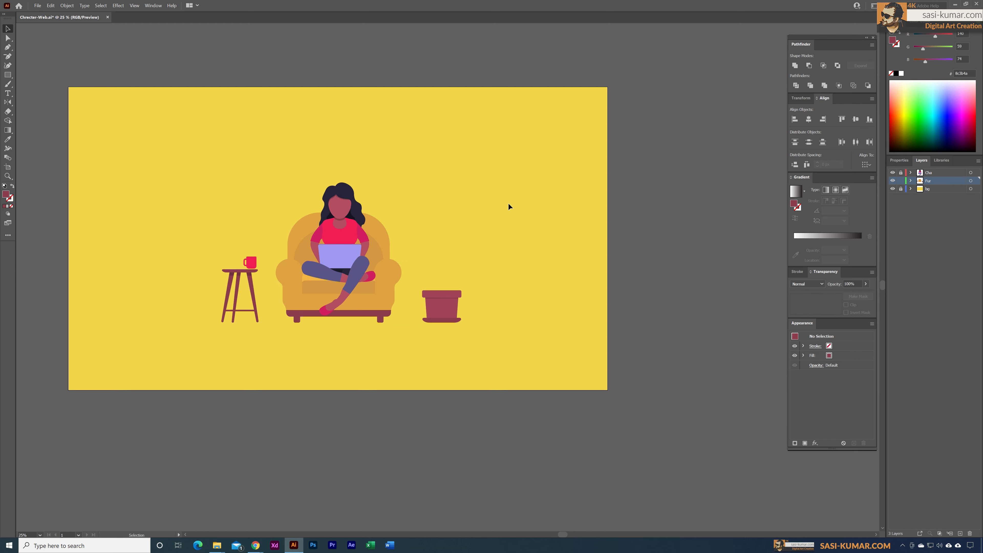
Move the mug up so it sits clear above the side table's top
{"action": "left_click", "coordinate": [252, 263]}
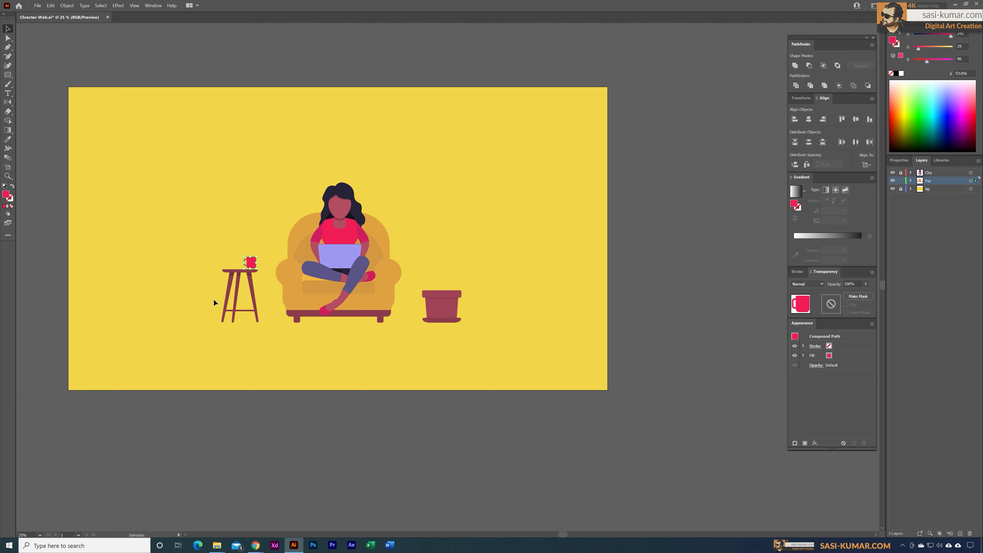
{"action": "key", "text": "ctrl+plus"}
{"action": "key", "text": "ctrl+plus"}
{"action": "key", "text": "shift+Down"}
{"action": "key", "text": "shift+Down"}
{"action": "key", "text": "shift+Up"}
{"action": "key", "text": "shift+Up"}
{"action": "key", "text": "shift+Up"}
{"action": "key", "text": "ctrl+plus"}
{"action": "key", "text": "ctrl+plus"}
{"action": "key", "text": "ctrl+plus"}
{"action": "key", "text": "ctrl+plus"}
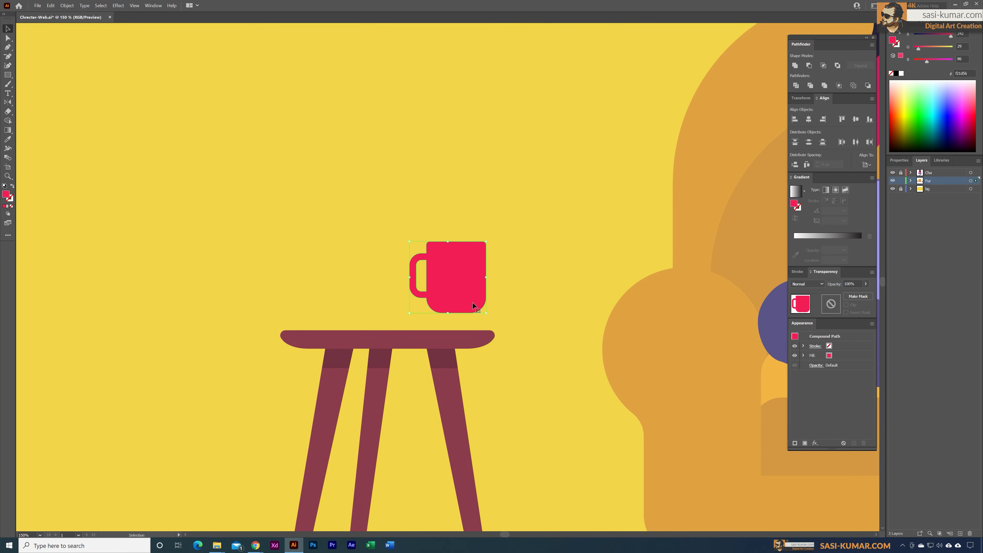
Set the keyboard increment in the preferences to 1 px
{"action": "key", "text": "ctrl+k"}
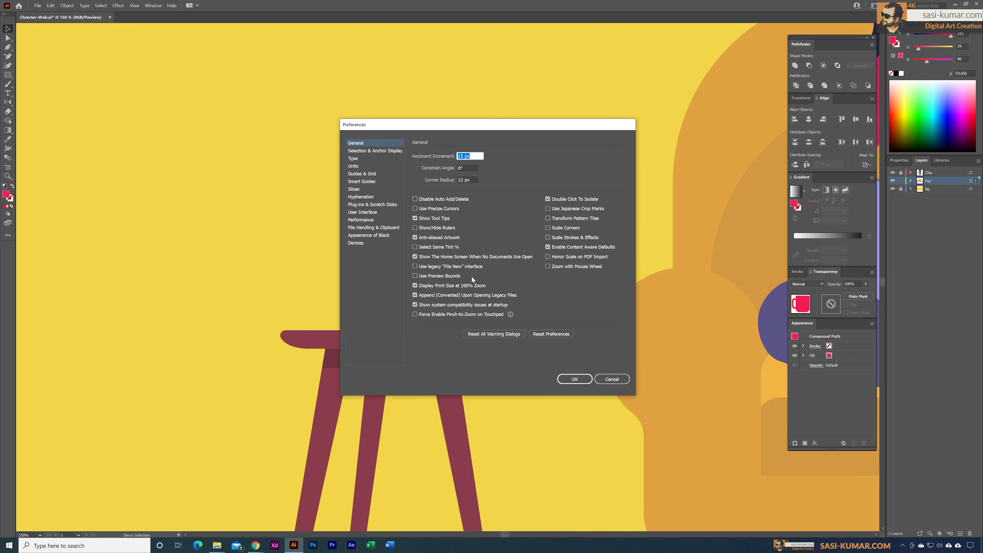
{"action": "type", "text": "1"}
{"action": "key", "text": "Return"}
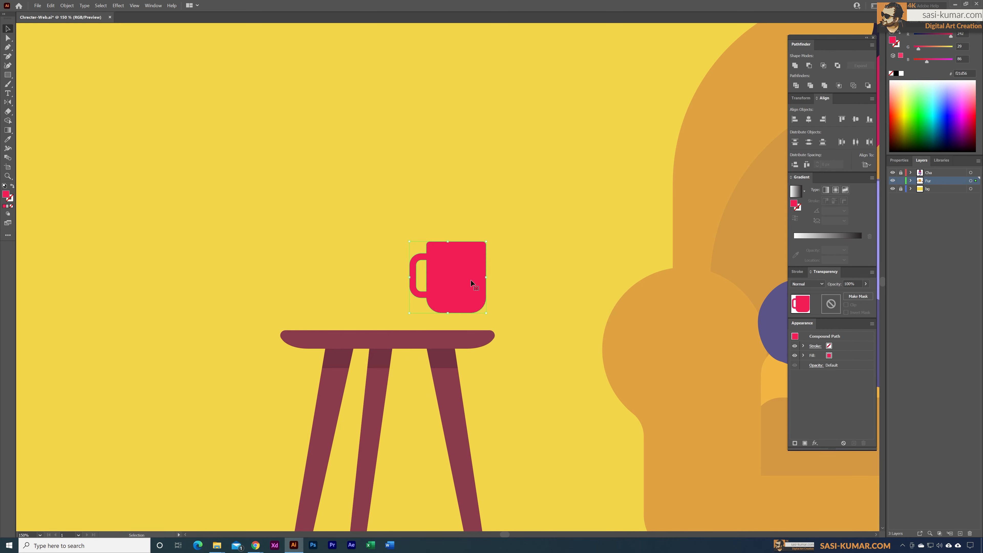
Nudge the mug straight down in small increments until it rests on the tabletop, then deselect it
{"action": "key", "text": "Down"}
{"action": "key", "text": "Down"}
{"action": "key", "text": "Down"}
{"action": "key", "text": "Down"}
{"action": "key", "text": "Down"}
{"action": "key", "text": "Down"}
{"action": "key", "text": "Down"}
{"action": "key", "text": "Down"}
{"action": "key", "text": "Down"}
{"action": "key", "text": "Down"}
{"action": "key", "text": "Down"}
{"action": "key", "text": "Down"}
{"action": "key", "text": "Down"}
{"action": "key", "text": "Down"}
{"action": "key", "text": "Down"}
{"action": "key", "text": "Down"}
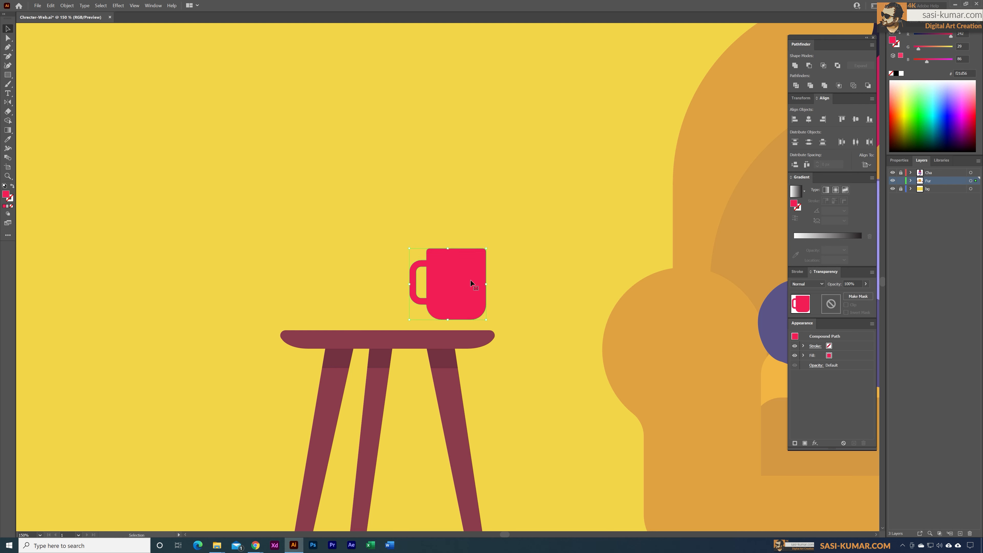
{"action": "key", "text": "Down"}
{"action": "key", "text": "Down"}
{"action": "key", "text": "Down"}
{"action": "key", "text": "Down"}
{"action": "key", "text": "Down"}
{"action": "key", "text": "Down"}
{"action": "key", "text": "Down"}
{"action": "key", "text": "Down"}
{"action": "key", "text": "Down"}
{"action": "key", "text": "Down"}
{"action": "key", "text": "Down"}
{"action": "key", "text": "Down"}
{"action": "key", "text": "Down"}
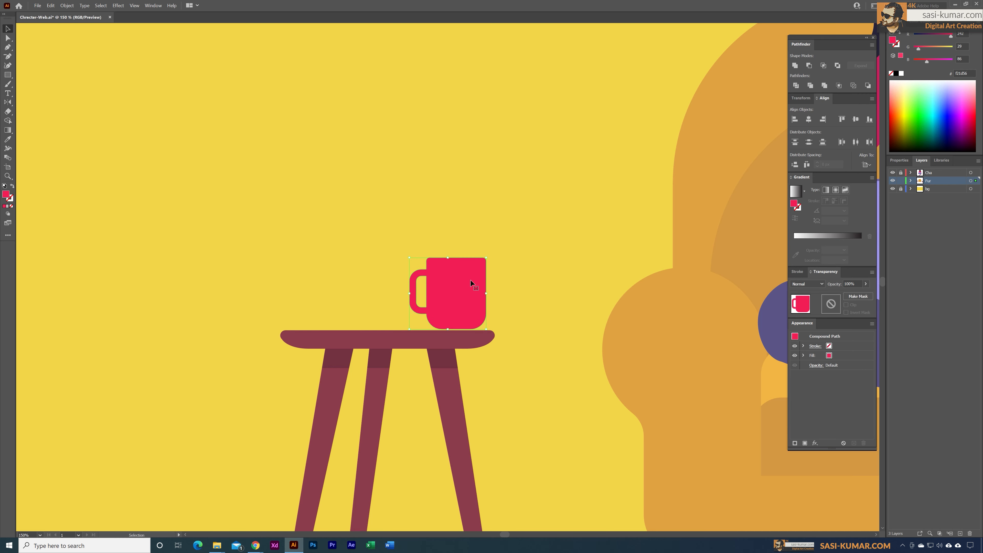
{"action": "left_click", "coordinate": [481, 350]}
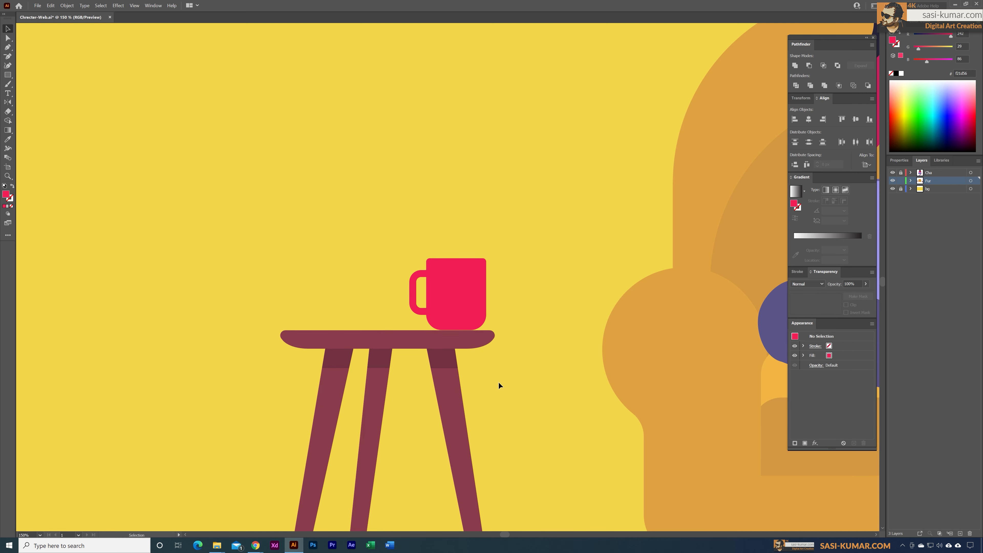
{"action": "key", "text": "ctrl+minus"}
{"action": "key", "text": "ctrl+minus"}
{"action": "key", "text": "ctrl+minus"}
{"action": "key", "text": "ctrl+minus"}
{"action": "left_click", "coordinate": [531, 364]}
{"action": "left_click", "coordinate": [534, 378]}
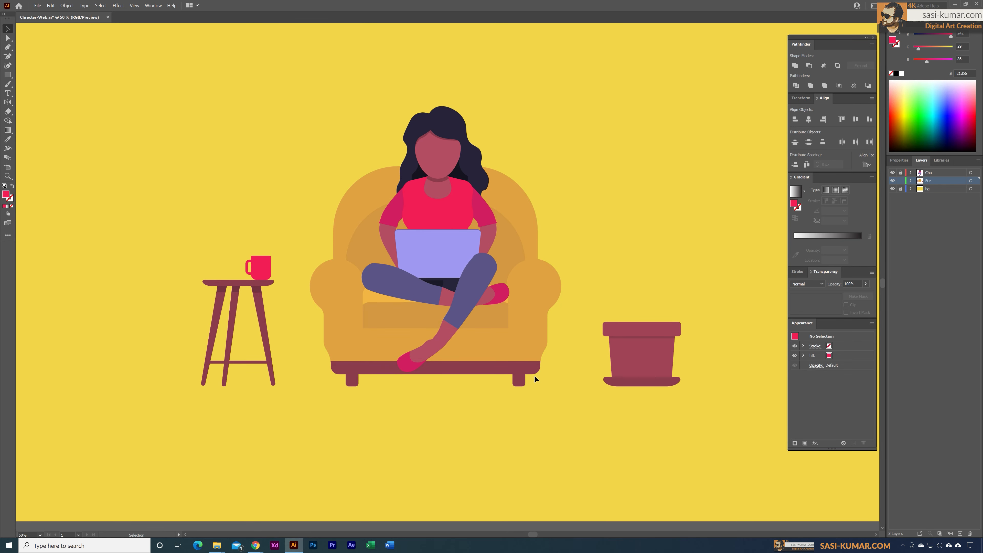
{"action": "key", "text": "ctrl+minus"}
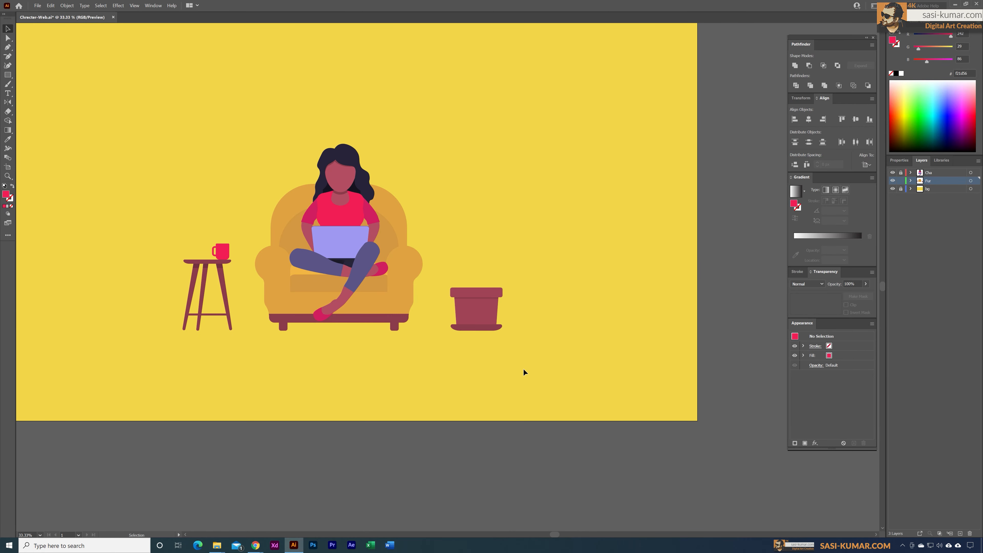
Draw a closed, wavy-edged red leaf rising from the pot's rim and leaning right with the Pen tool, then shift it slightly up and right
{"action": "left_click_drag", "start_coordinate": [521, 353], "coordinate": [453, 276]}
{"action": "left_click", "coordinate": [453, 275]}
{"action": "key", "text": "ctrl+plus"}
{"action": "left_click_drag", "start_coordinate": [491, 155], "coordinate": [426, 179]}
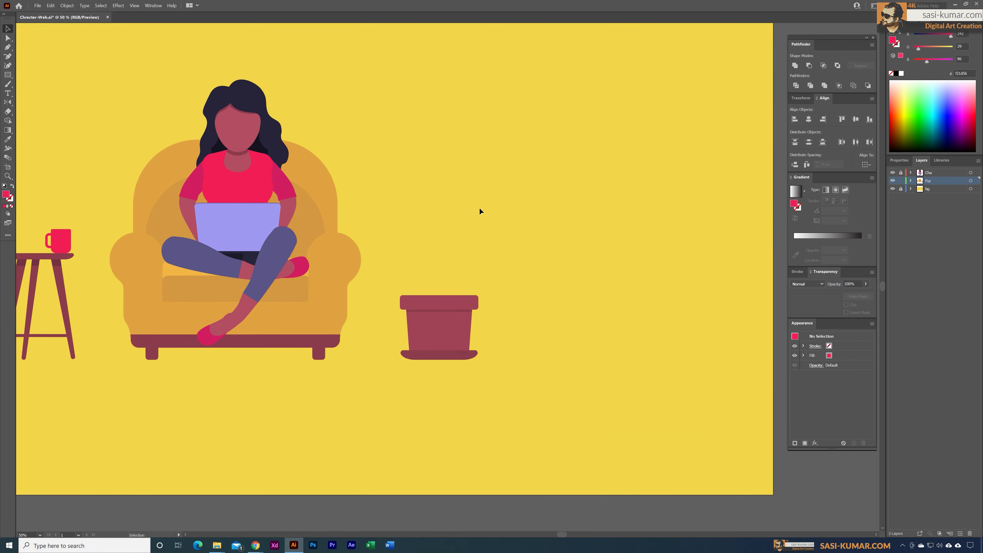
{"action": "key", "text": "ctrl+plus"}
{"action": "key", "text": "ctrl+plus"}
{"action": "left_click_drag", "start_coordinate": [427, 219], "coordinate": [429, 206]}
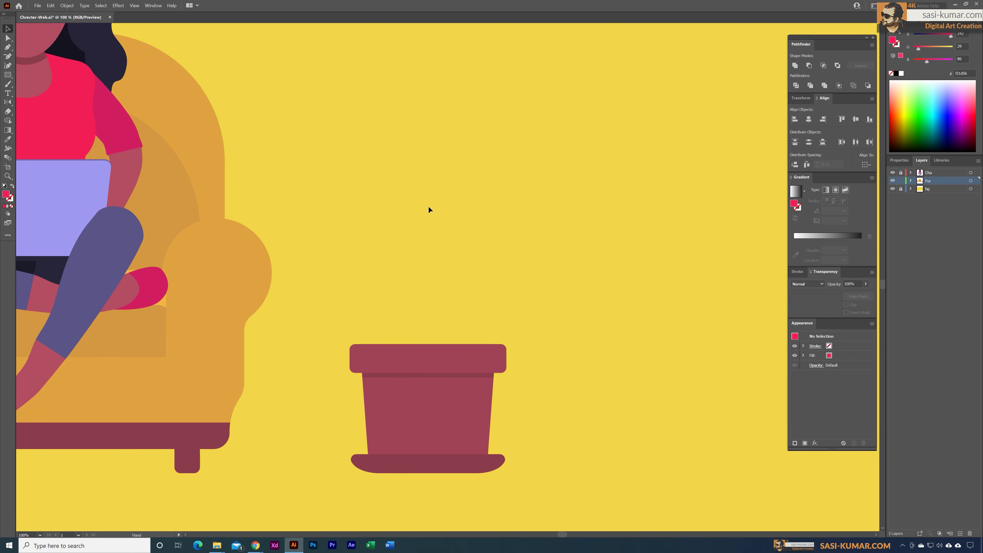
{"action": "left_click", "coordinate": [7, 47]}
{"action": "left_click", "coordinate": [437, 344]}
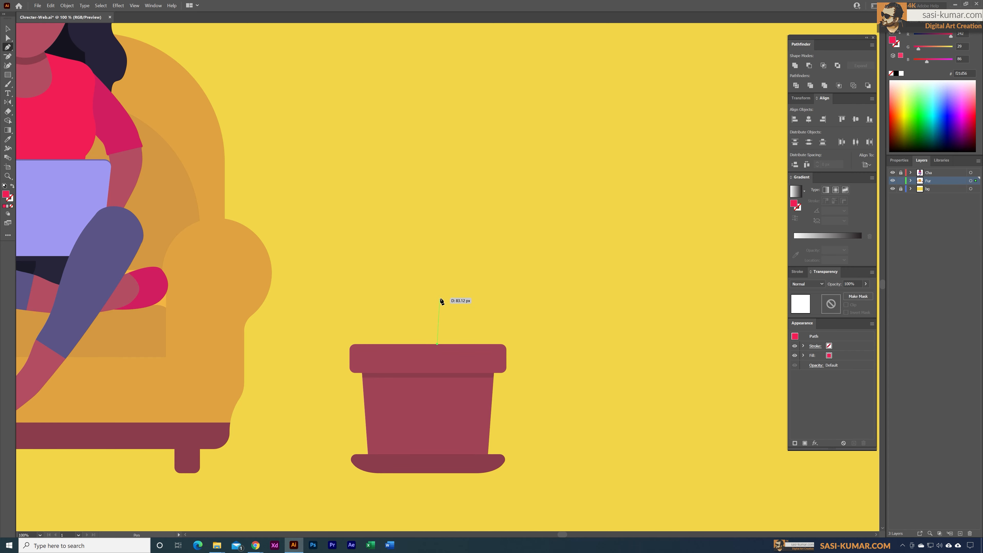
{"action": "left_click_drag", "start_coordinate": [453, 279], "coordinate": [471, 268]}
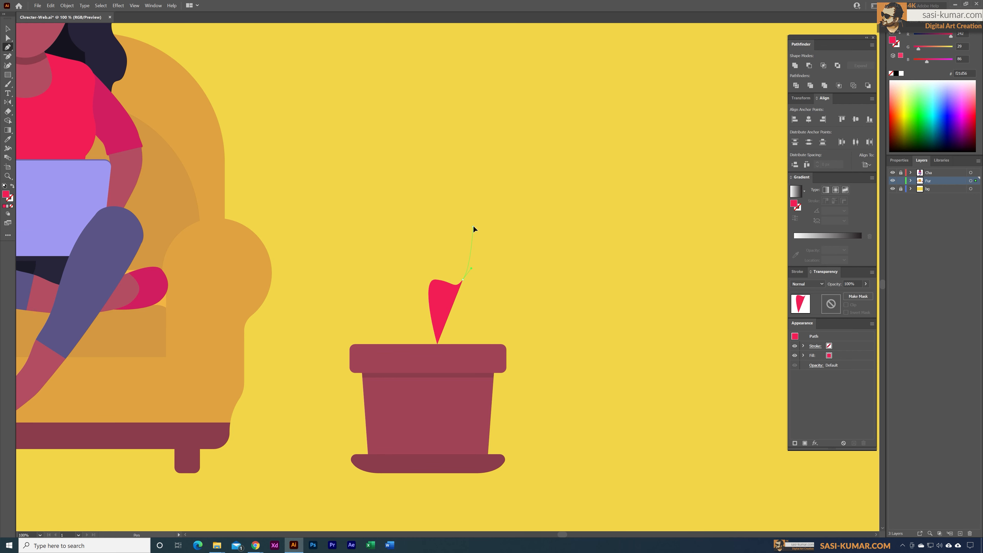
{"action": "left_click_drag", "start_coordinate": [490, 227], "coordinate": [579, 186]}
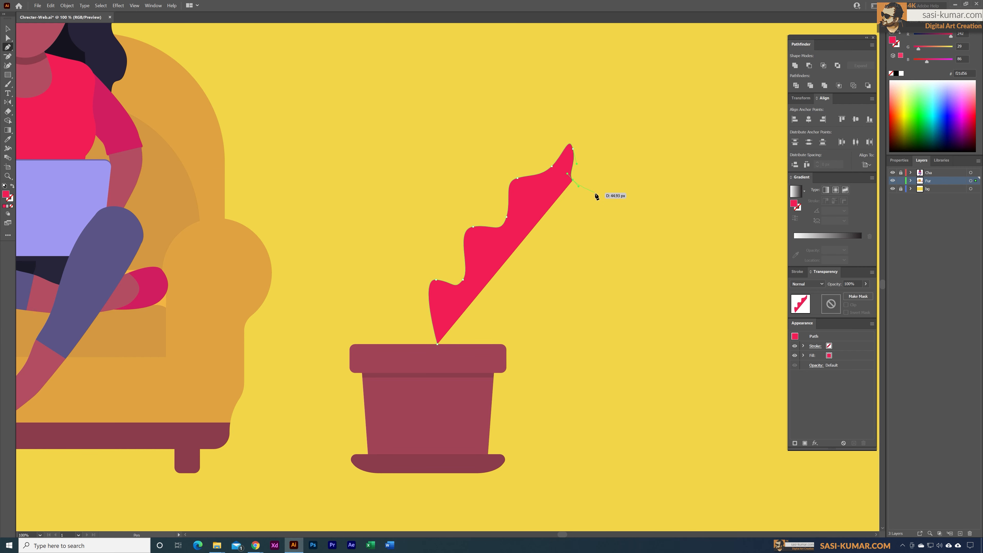
{"action": "left_click_drag", "start_coordinate": [586, 225], "coordinate": [516, 342]}
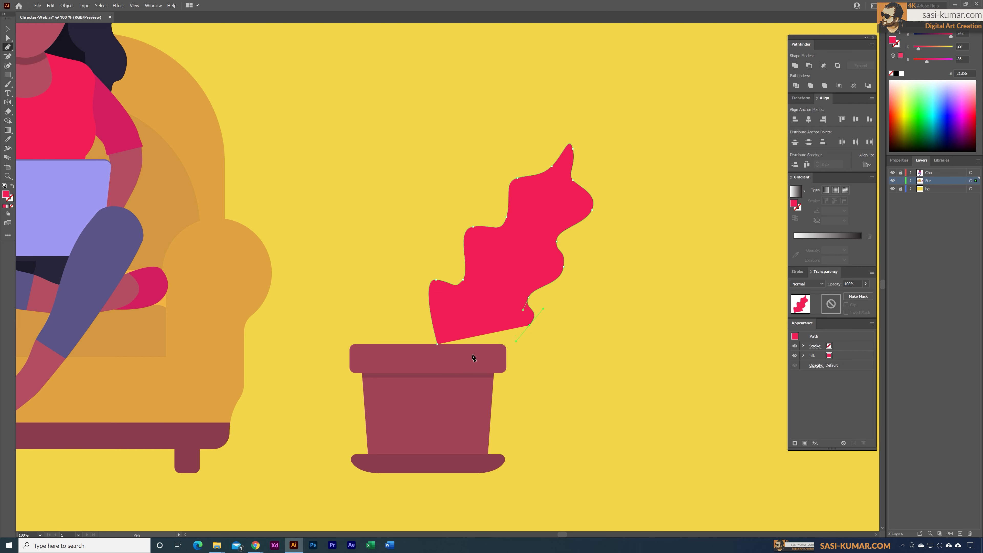
{"action": "left_click_drag", "start_coordinate": [458, 355], "coordinate": [440, 356]}
{"action": "left_click", "coordinate": [438, 348]}
{"action": "key", "text": "v"}
{"action": "left_click_drag", "start_coordinate": [551, 219], "coordinate": [554, 214]}
{"action": "left_click", "coordinate": [585, 344]}
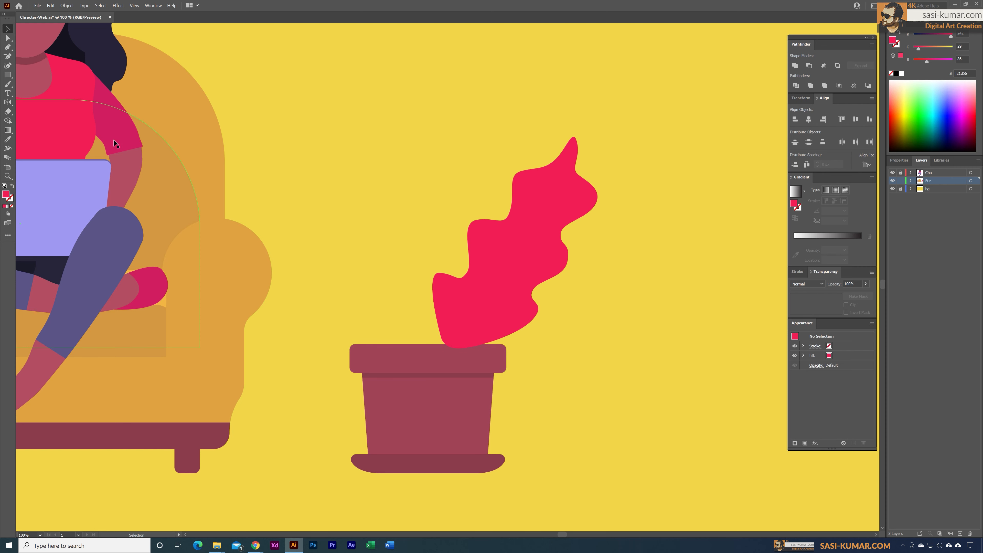
Draw a second, taller closed leaf with wavy edges rising from the pot's rim and leaning left with the Pen tool
{"action": "left_click", "coordinate": [11, 48]}
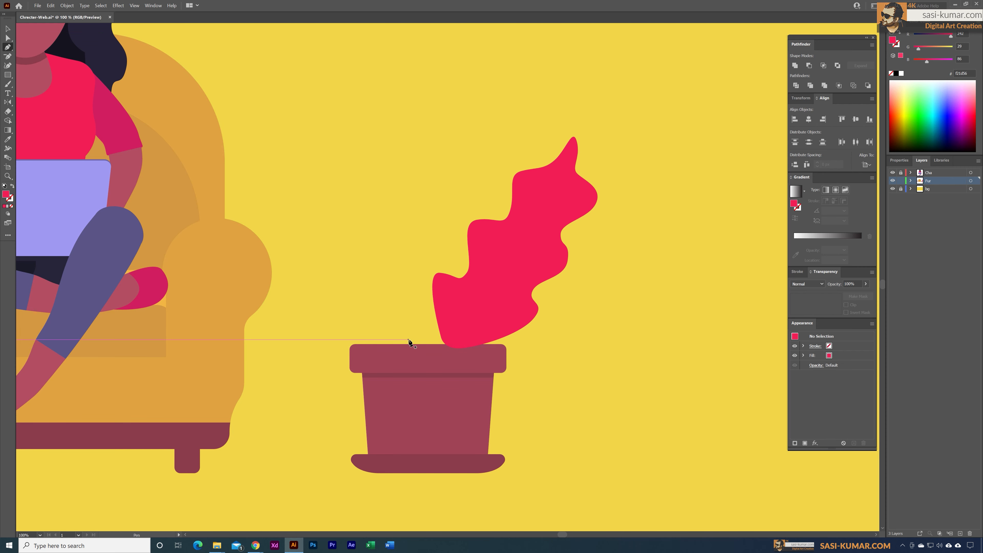
{"action": "left_click_drag", "start_coordinate": [404, 346], "coordinate": [396, 331]}
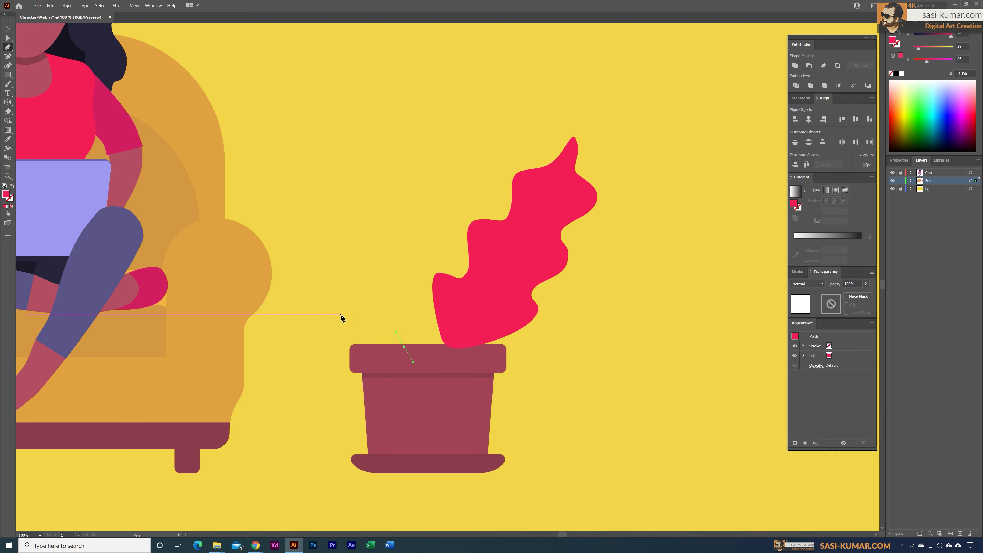
{"action": "left_click_drag", "start_coordinate": [340, 314], "coordinate": [340, 285]}
{"action": "left_click", "coordinate": [343, 277]}
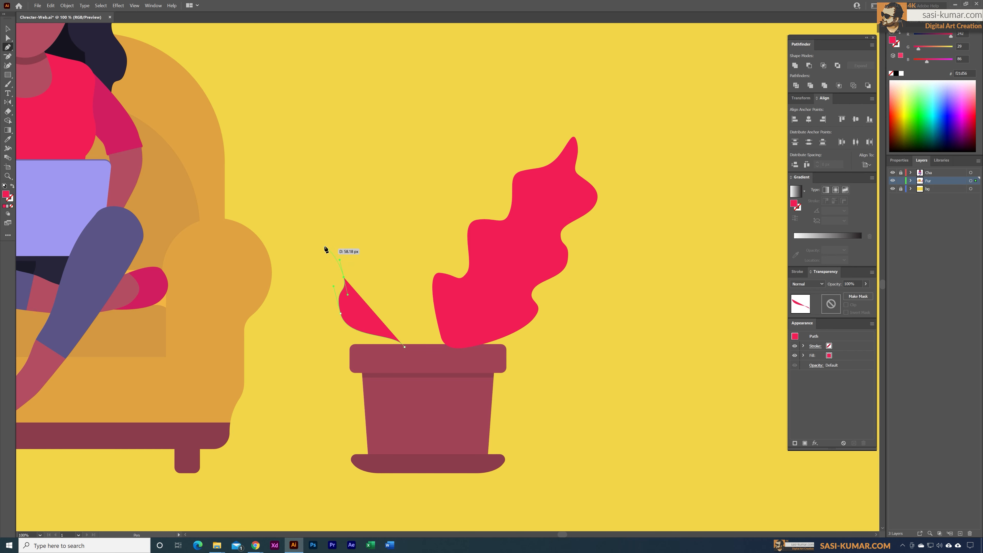
{"action": "left_click_drag", "start_coordinate": [313, 239], "coordinate": [314, 221]}
{"action": "left_click_drag", "start_coordinate": [324, 208], "coordinate": [324, 219]}
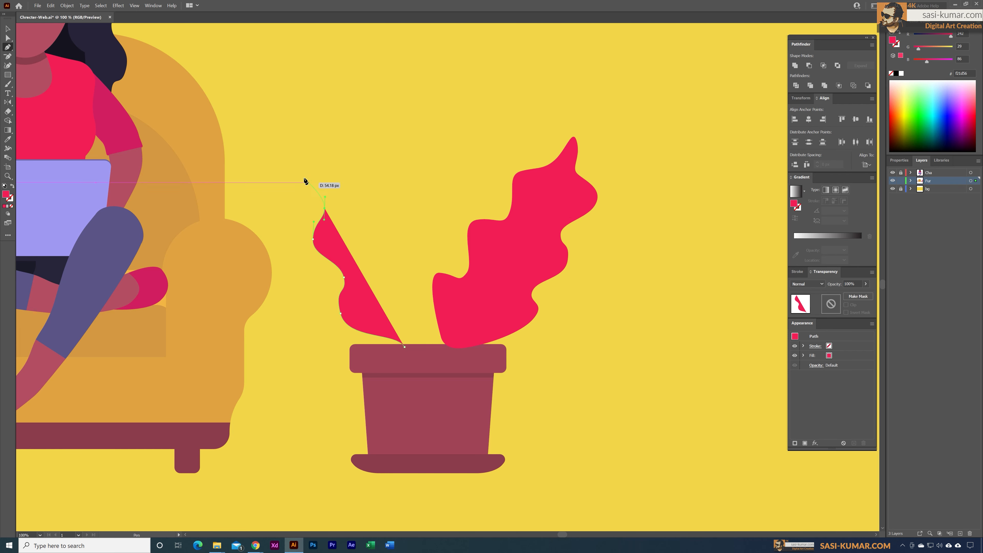
{"action": "left_click_drag", "start_coordinate": [303, 173], "coordinate": [387, 158]}
{"action": "left_click_drag", "start_coordinate": [424, 202], "coordinate": [444, 354]}
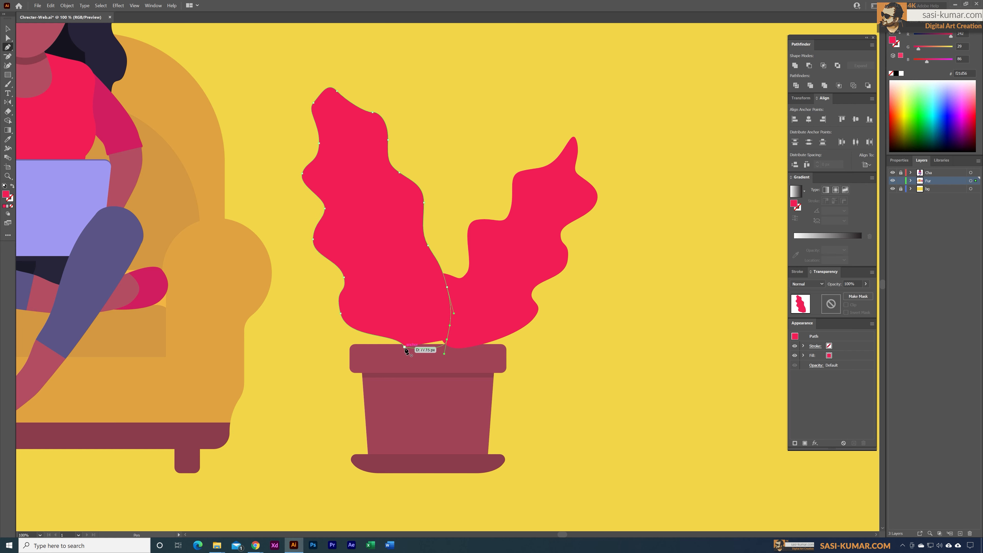
{"action": "left_click", "coordinate": [404, 347]}
Move the right leaf slightly left to overlap the left one and bring it to the front
{"action": "key", "text": "v"}
{"action": "left_click_drag", "start_coordinate": [494, 284], "coordinate": [476, 285]}
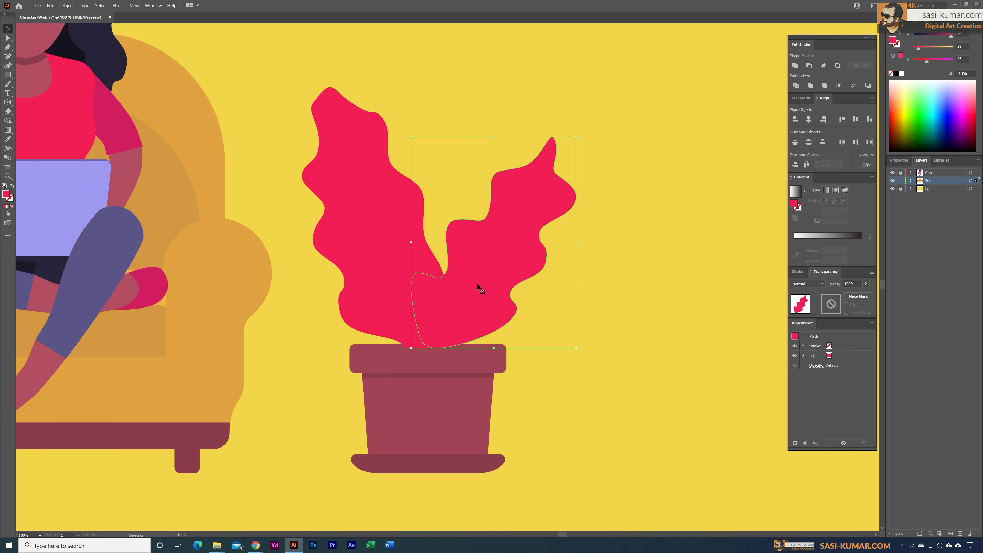
{"action": "right_click", "coordinate": [478, 286]}
{"action": "mouse_move", "coordinate": [525, 415]}
{"action": "left_click", "coordinate": [559, 412]}
Send both leaves to the back together so their bases sit behind the pot's rim
{"action": "left_click", "coordinate": [334, 222], "text": "shift"}
{"action": "right_click", "coordinate": [490, 243]}
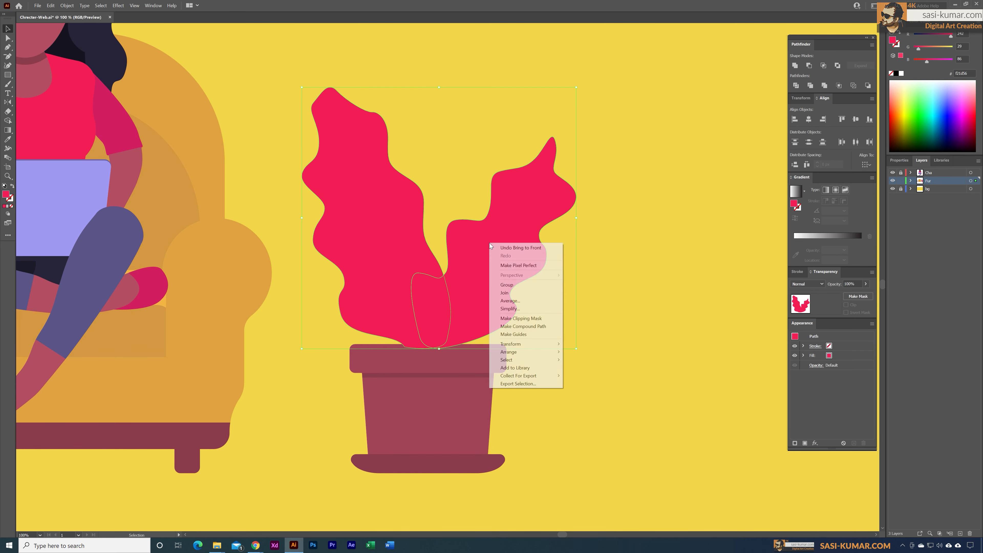
{"action": "mouse_move", "coordinate": [535, 353]}
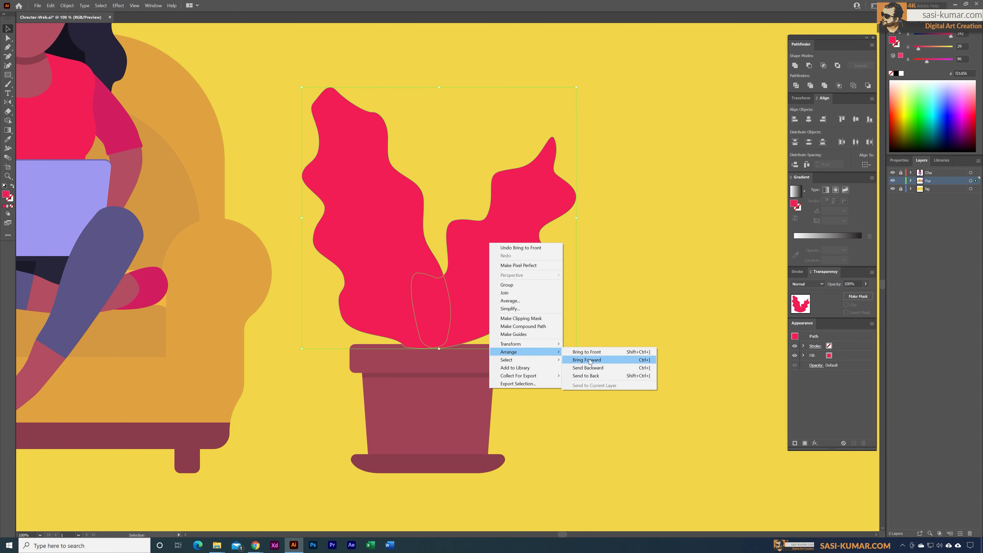
{"action": "left_click", "coordinate": [597, 376]}
{"action": "left_click", "coordinate": [589, 325]}
Recolour the left leaf with the darker pink of the character's sleeves using the Eyedropper
{"action": "left_click_drag", "start_coordinate": [490, 264], "coordinate": [556, 298]}
{"action": "left_click", "coordinate": [593, 313]}
{"action": "key", "text": "ctrl+minus"}
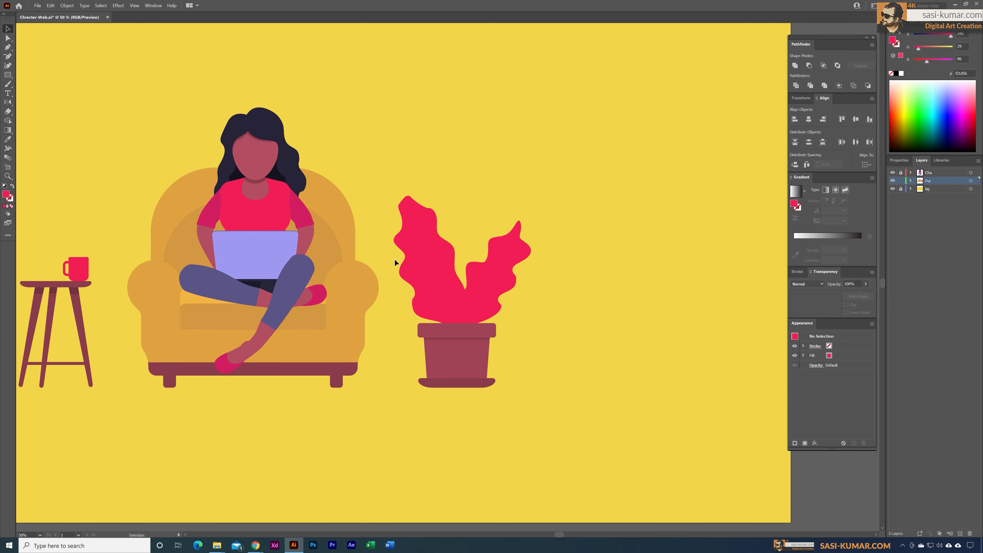
{"action": "left_click", "coordinate": [408, 251]}
{"action": "key", "text": "i"}
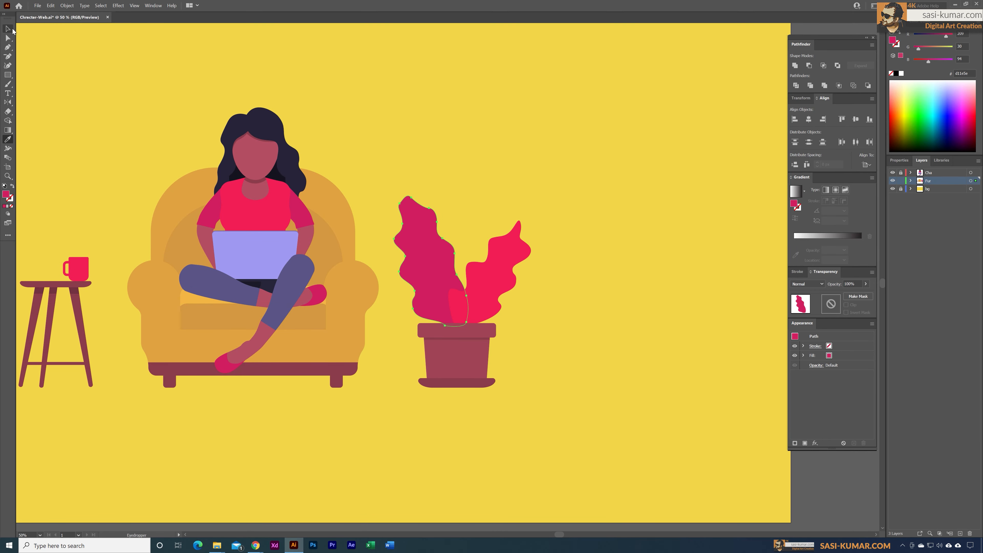
{"action": "left_click", "coordinate": [12, 29]}
Scale both leaves down together to about three quarters of their size and centre them over the pot
{"action": "left_click_drag", "start_coordinate": [489, 297], "coordinate": [484, 296]}
{"action": "key", "text": "ctrl+["}
{"action": "left_click", "coordinate": [399, 248], "text": "shift"}
{"action": "left_click_drag", "start_coordinate": [526, 199], "coordinate": [496, 224]}
{"action": "left_click_drag", "start_coordinate": [472, 278], "coordinate": [487, 278]}
{"action": "left_click", "coordinate": [543, 503]}
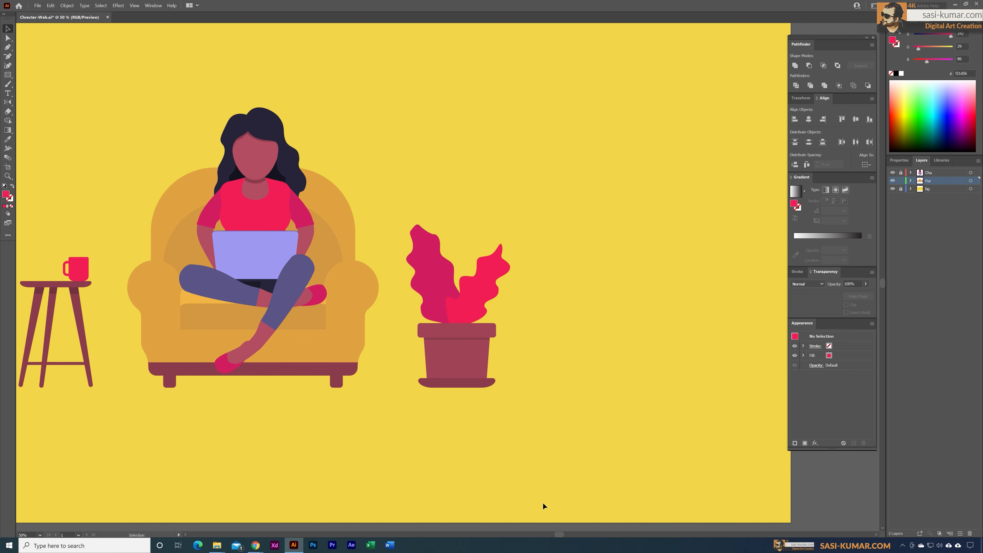
Move the whole potted plant, leaves and pot together, slightly left toward the armchair
{"action": "left_click_drag", "start_coordinate": [428, 181], "coordinate": [429, 180]}
{"action": "mouse_move", "coordinate": [437, 273]}
{"action": "left_mouse_down"}
{"action": "mouse_move", "coordinate": [450, 274]}
{"action": "mouse_move", "coordinate": [430, 270]}
{"action": "left_mouse_up"}
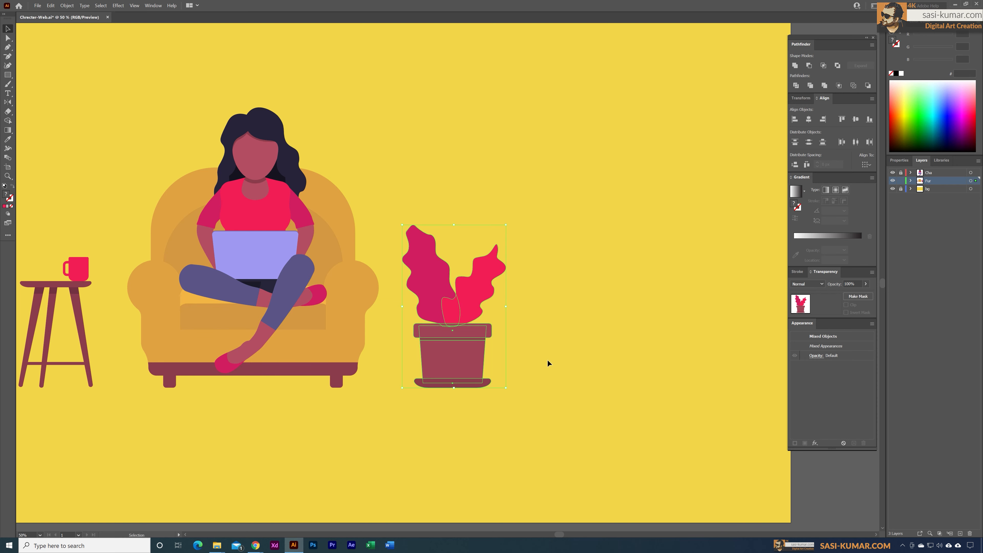
{"action": "left_click", "coordinate": [548, 360]}
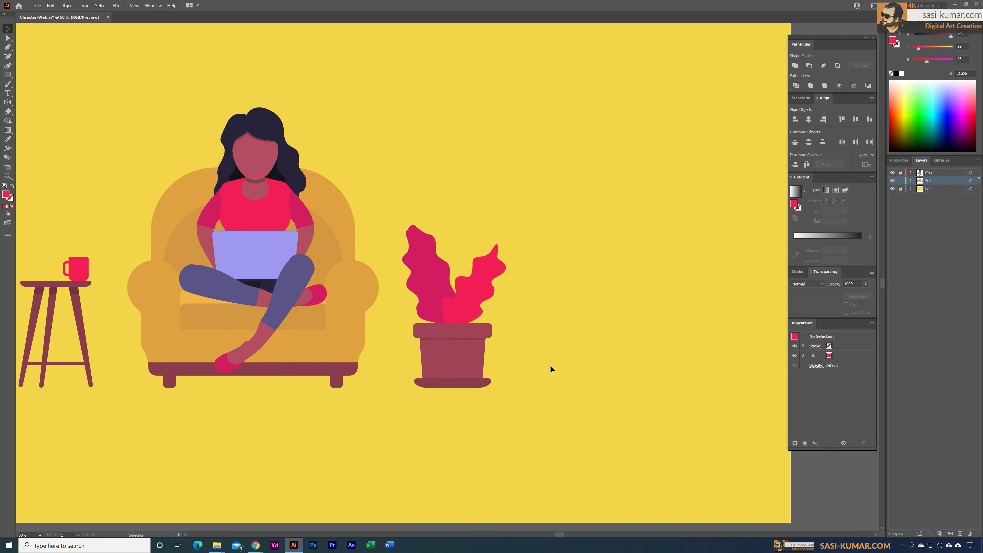
Draw a curved centre vein about 122 px wide and 228 px tall up the right leaf with the Pen tool
{"action": "key", "text": "ctrl+plus"}
{"action": "key", "text": "ctrl+plus"}
{"action": "key", "text": "ctrl+plus"}
{"action": "left_click_drag", "start_coordinate": [680, 380], "coordinate": [563, 359]}
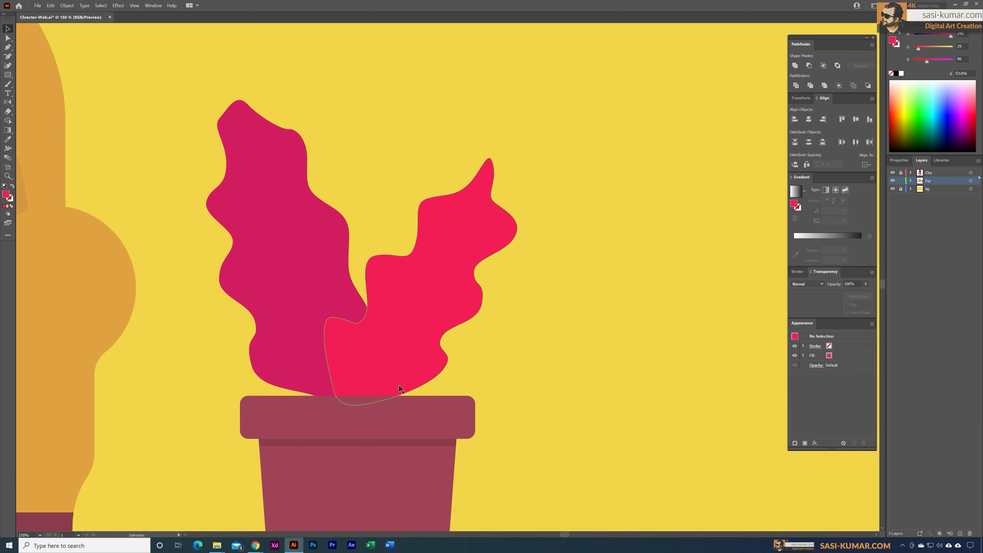
{"action": "key", "text": "p"}
{"action": "left_click", "coordinate": [365, 395]}
{"action": "left_click_drag", "start_coordinate": [409, 309], "coordinate": [439, 280]}
{"action": "left_click", "coordinate": [468, 203]}
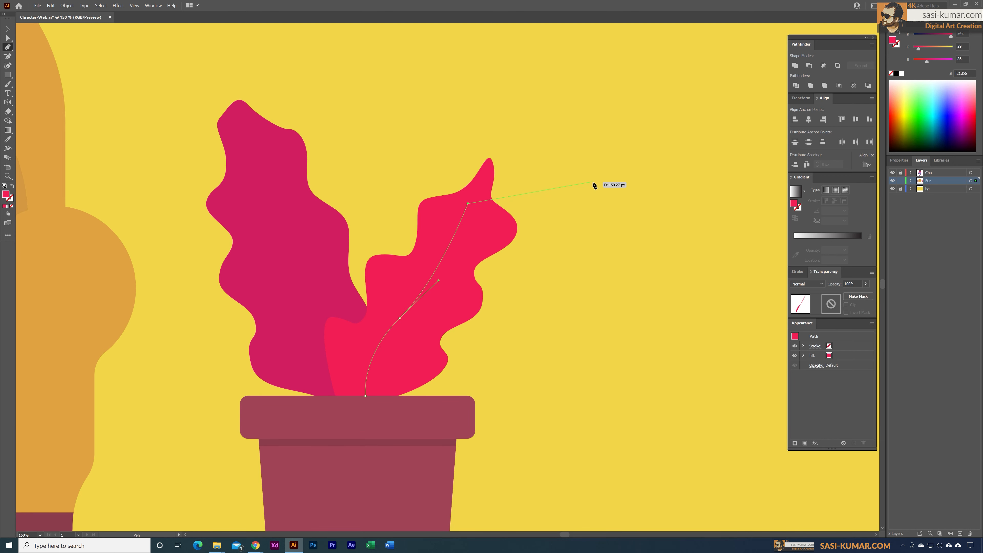
Give the right leaf's vein a 6 pt stroke with no fill, in the left leaf's darker pink
{"action": "key", "text": "i"}
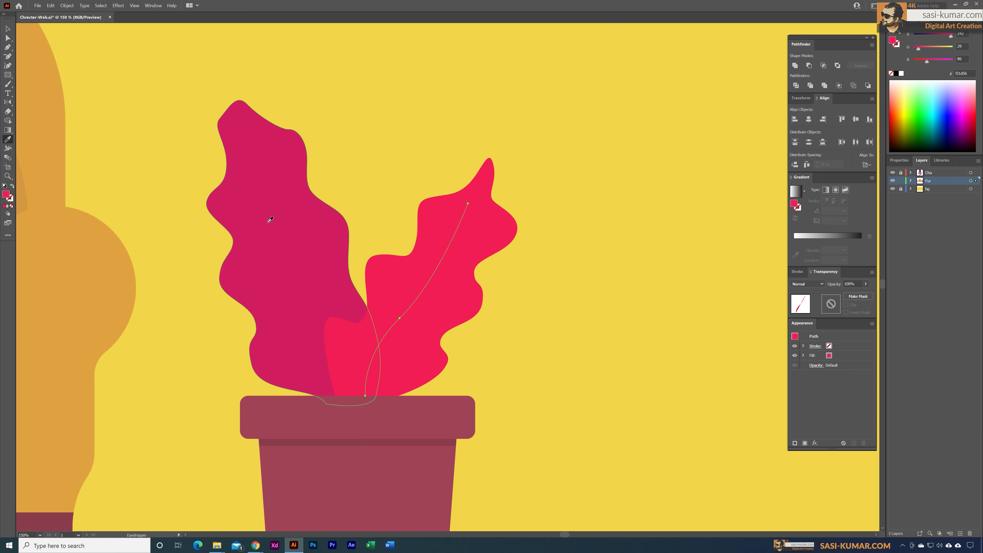
{"action": "left_click", "coordinate": [14, 188]}
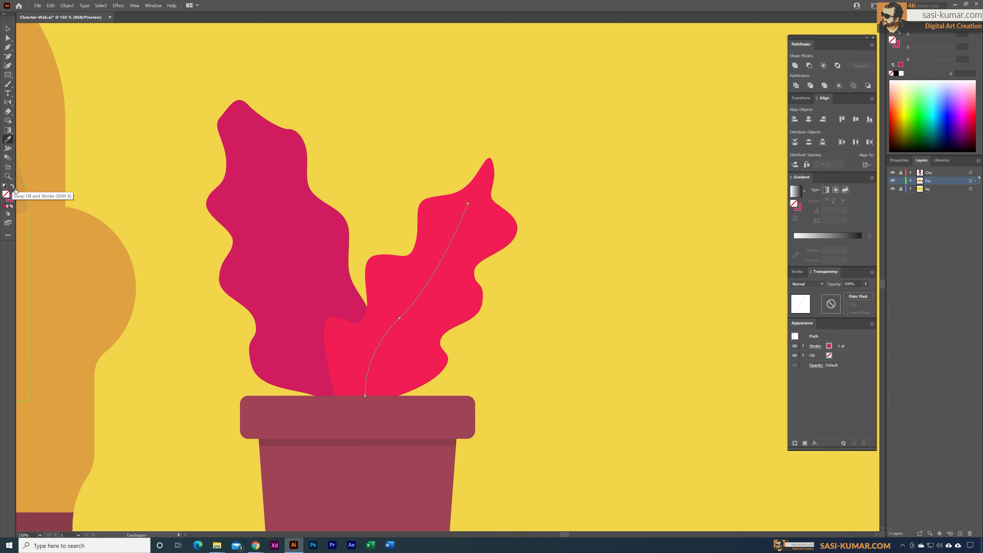
{"action": "left_click", "coordinate": [900, 161]}
{"action": "left_click", "coordinate": [933, 257]}
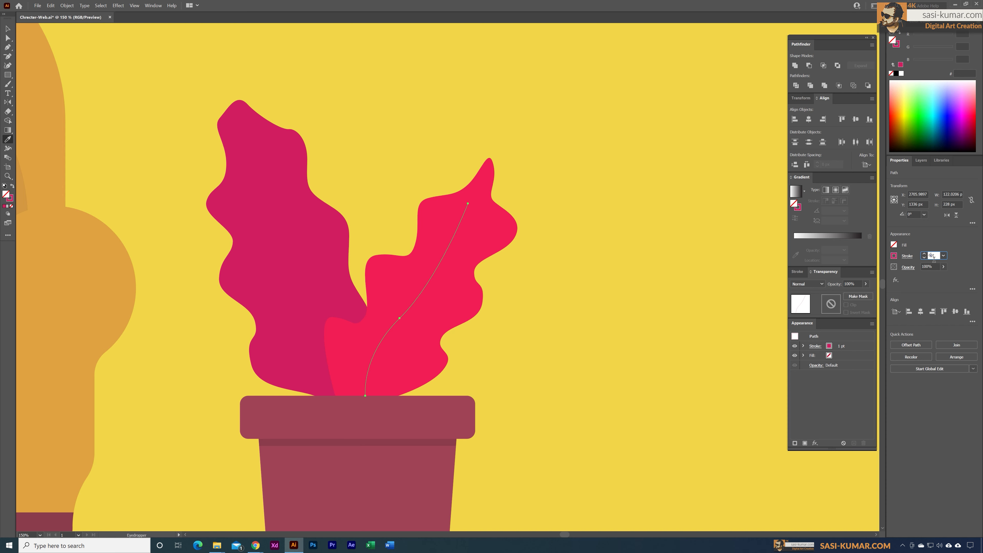
{"action": "type", "text": "6pt"}
{"action": "key", "text": "Return"}
Apply Width Profile 5 to the right leaf's vein and flip the profile along the path so the thicker part sits lower
{"action": "left_click", "coordinate": [908, 257]}
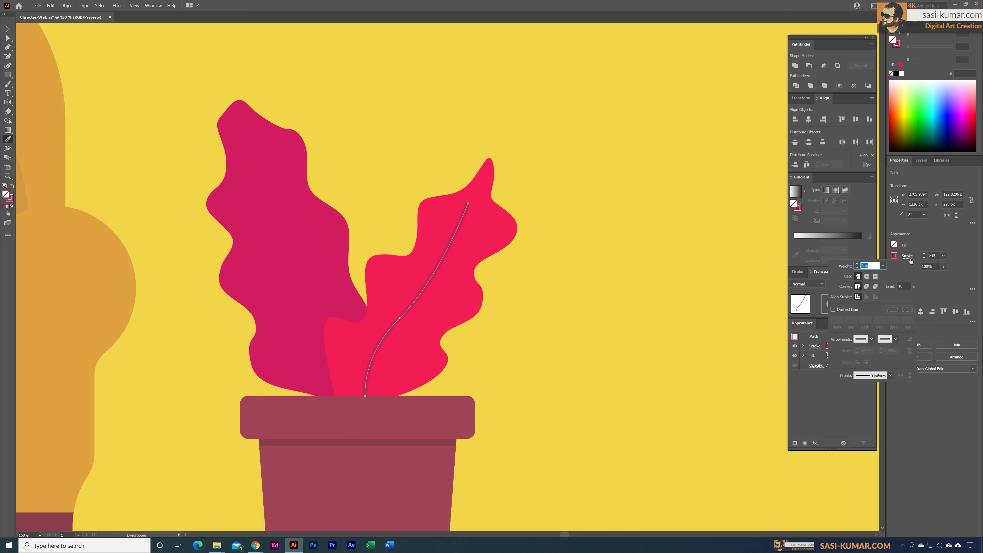
{"action": "left_click", "coordinate": [890, 375]}
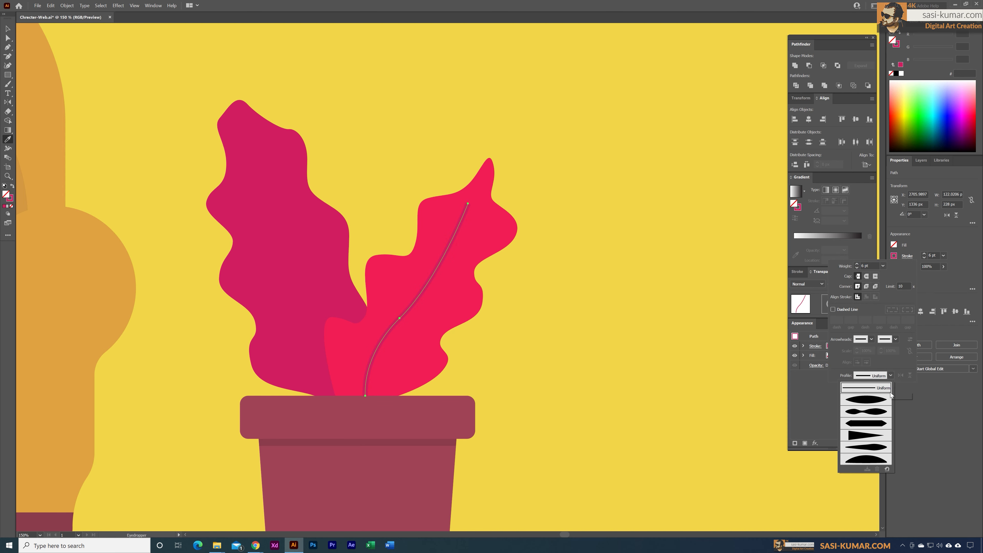
{"action": "left_click", "coordinate": [882, 448]}
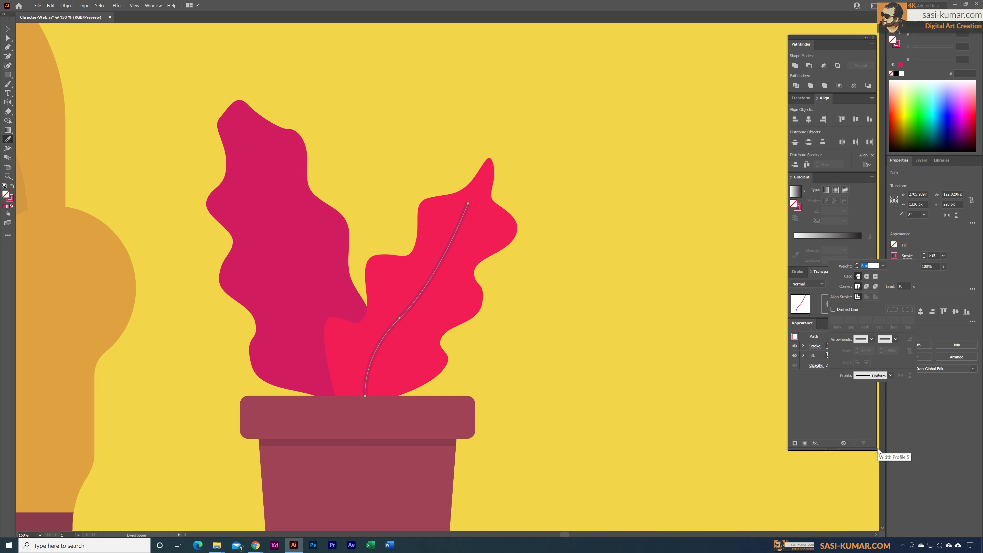
{"action": "left_click", "coordinate": [9, 31]}
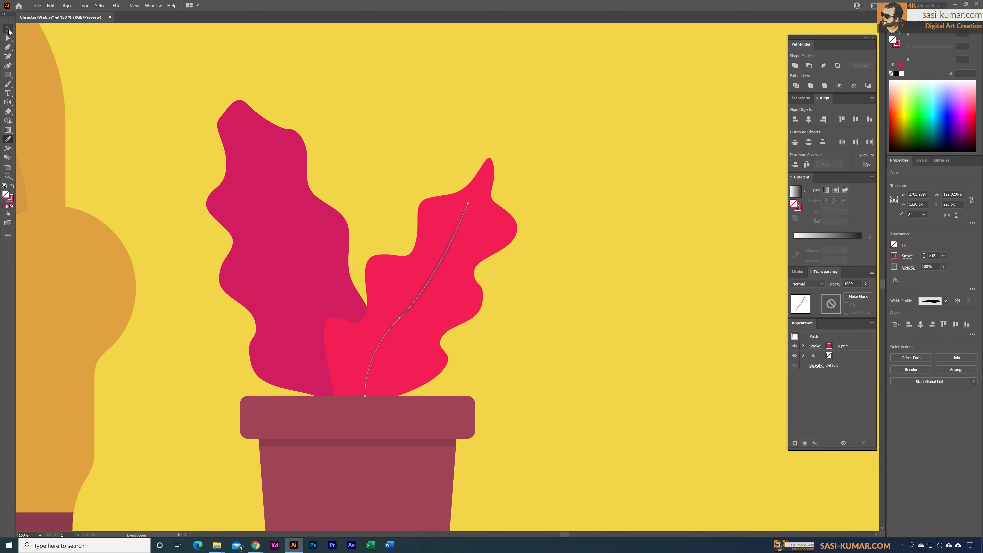
{"action": "left_click", "coordinate": [567, 74]}
{"action": "key", "text": "ctrl+z"}
{"action": "key", "text": "v"}
{"action": "left_click", "coordinate": [491, 113]}
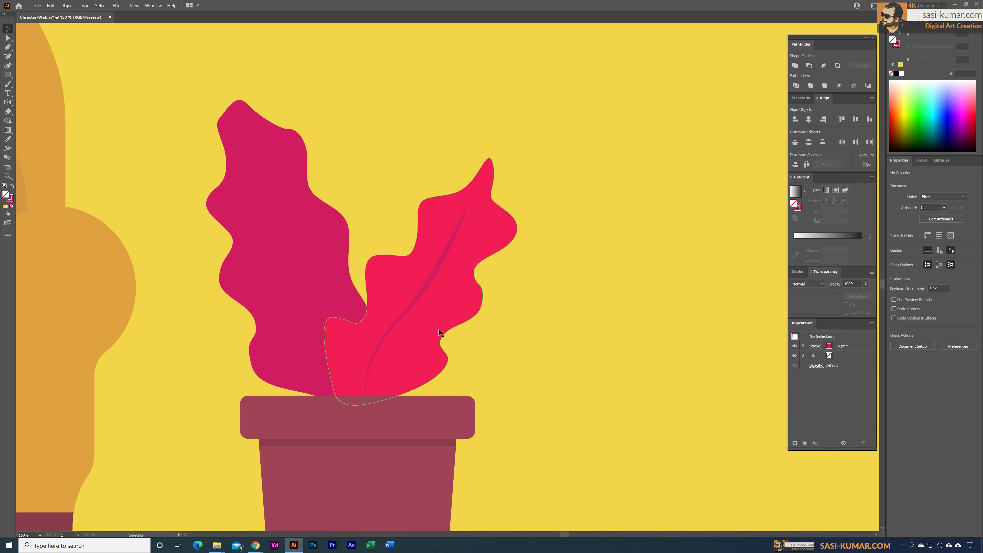
{"action": "left_click", "coordinate": [417, 292]}
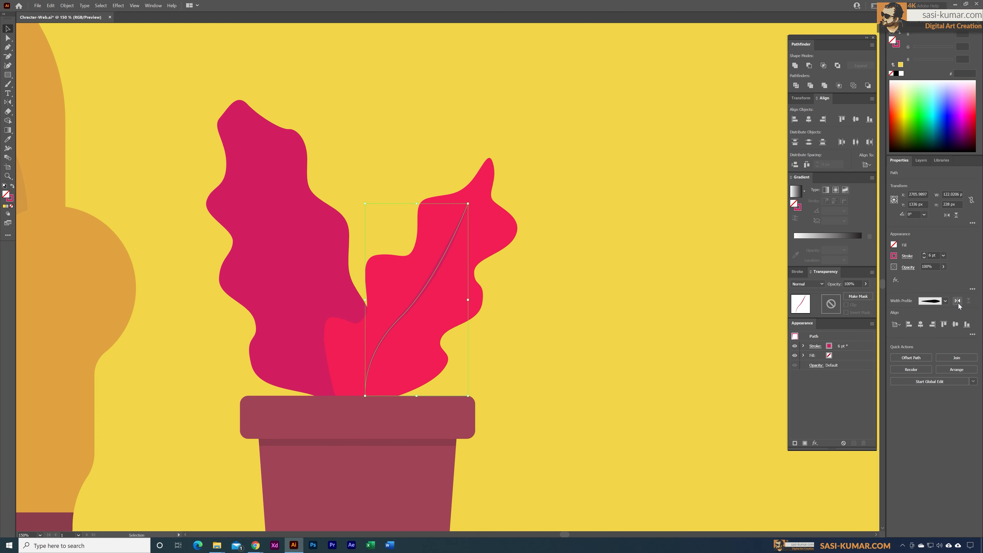
{"action": "left_click", "coordinate": [632, 324]}
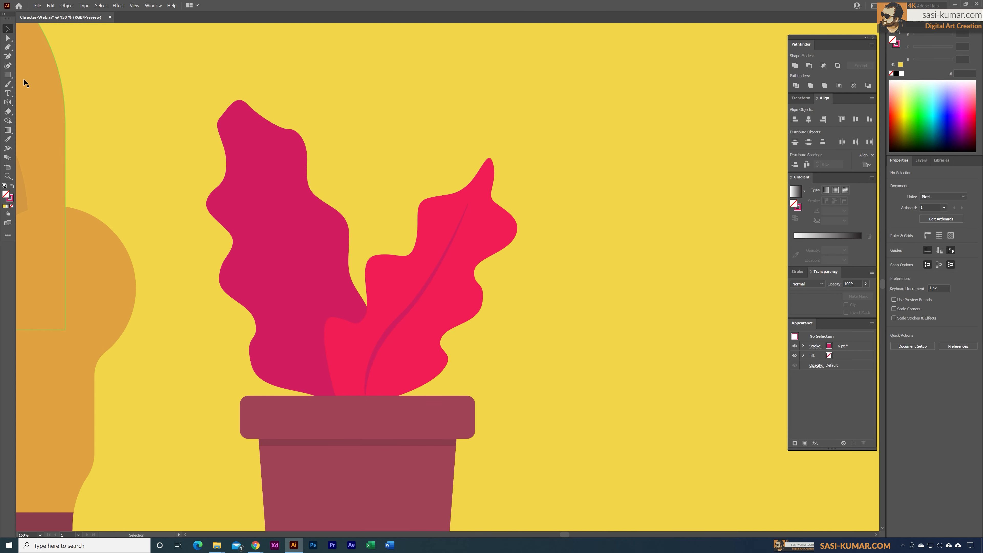
Isolate the left leaf and draw a curved centre vein about 129 px wide and 315 px tall from its base toward its tip
{"action": "left_click", "coordinate": [7, 47]}
{"action": "left_click", "coordinate": [7, 31]}
{"action": "double_click", "coordinate": [246, 136]}
{"action": "left_click", "coordinate": [11, 46]}
{"action": "left_click", "coordinate": [364, 415]}
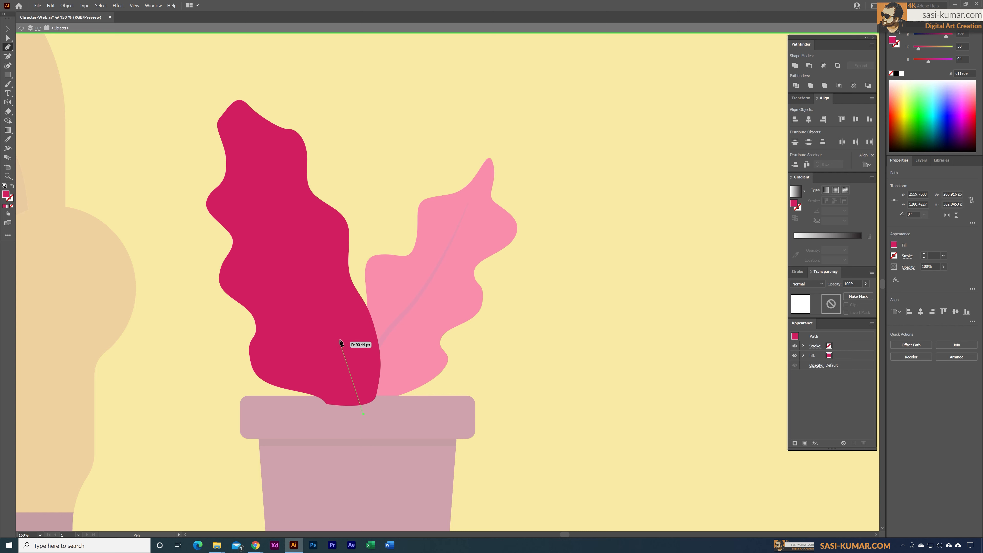
{"action": "left_click_drag", "start_coordinate": [311, 308], "coordinate": [295, 276]}
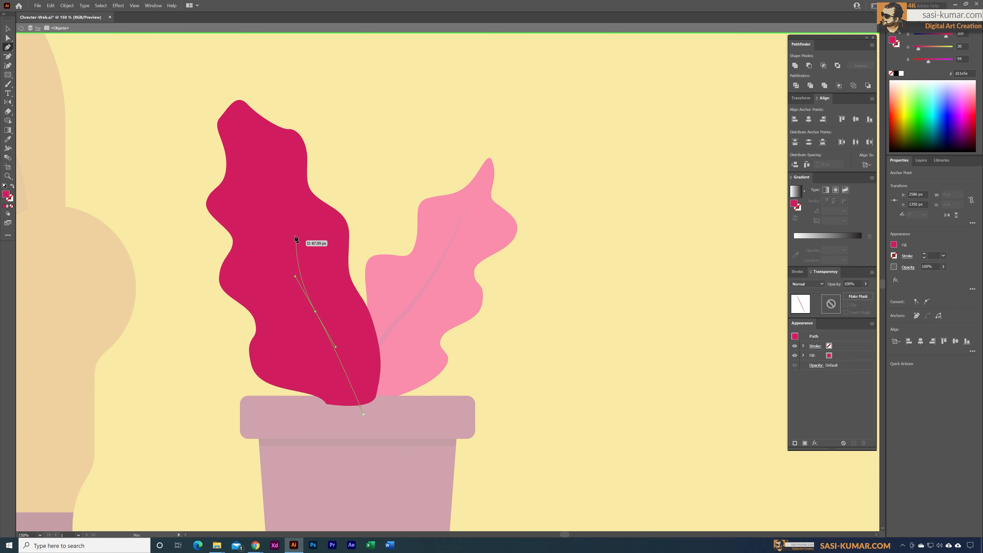
{"action": "left_click_drag", "start_coordinate": [295, 231], "coordinate": [285, 194]}
{"action": "left_click", "coordinate": [255, 149]}
{"action": "left_click", "coordinate": [353, 101]}
{"action": "key", "text": "ctrl+z"}
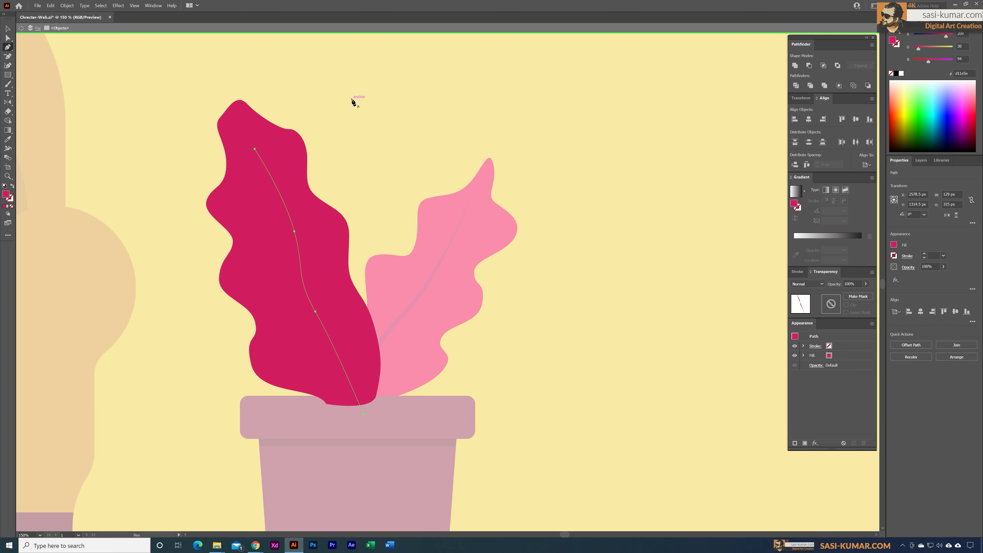
Give the left leaf's vein an 8 pt stroke with no fill, in the right leaf's brighter pink
{"action": "key", "text": "i"}
{"action": "left_click", "coordinate": [440, 242]}
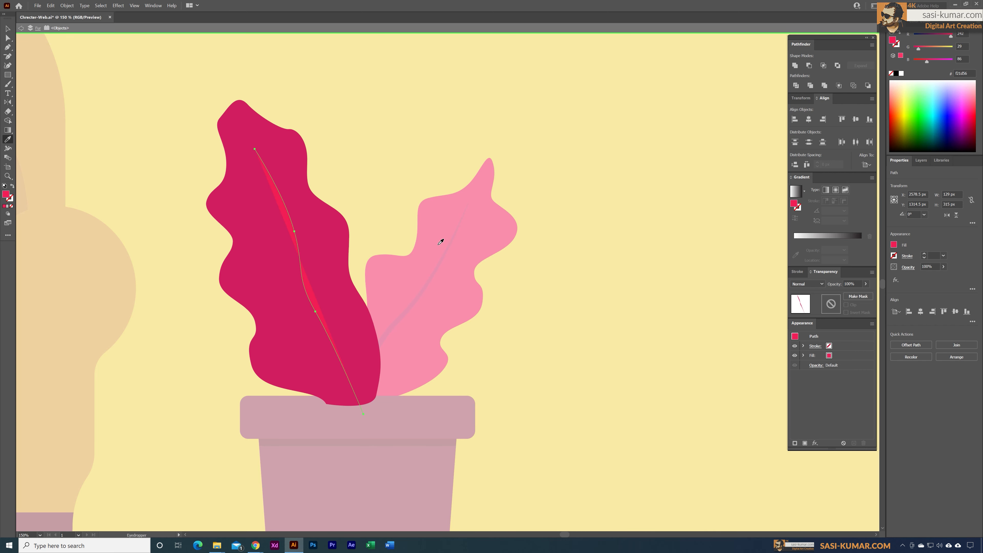
{"action": "left_click", "coordinate": [14, 187]}
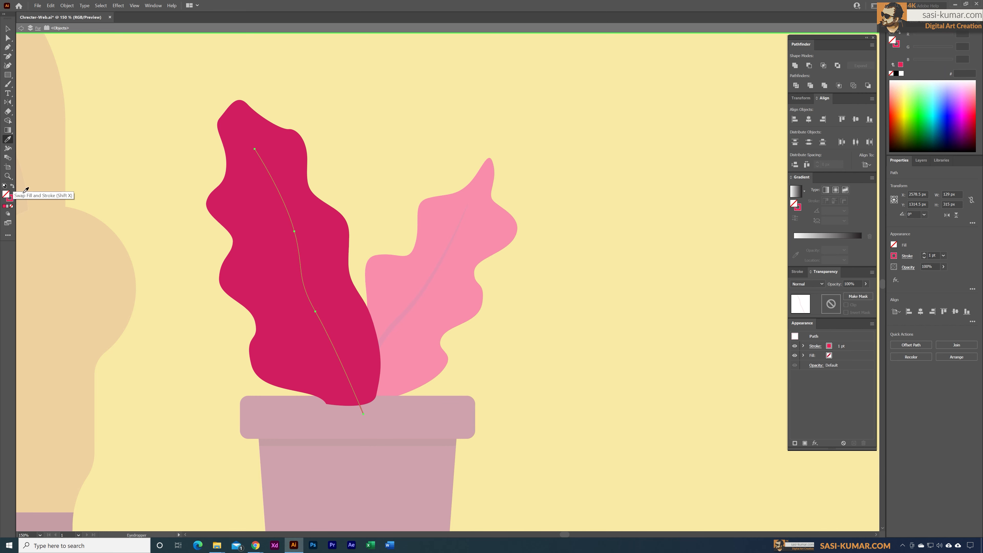
{"action": "left_click", "coordinate": [933, 258]}
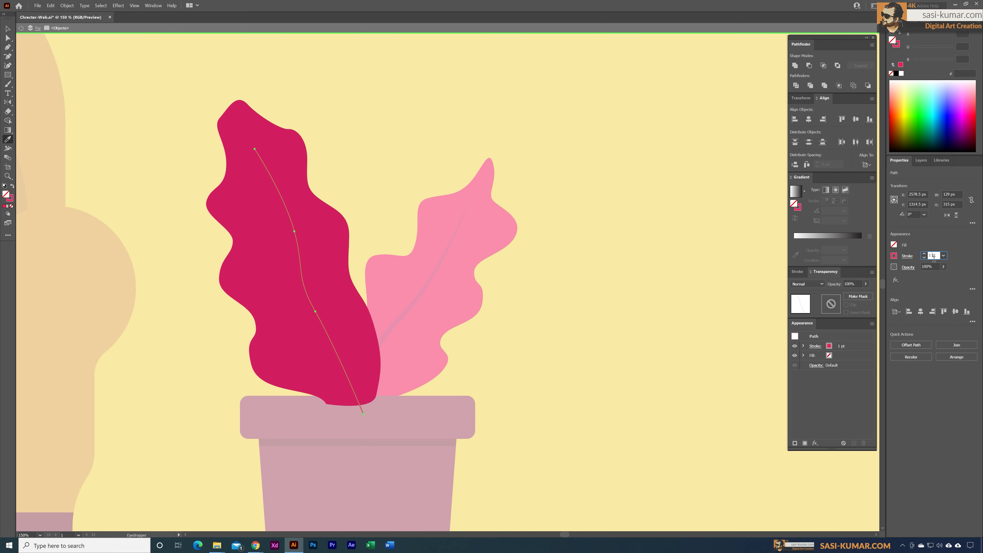
{"action": "type", "text": "8"}
{"action": "key", "text": "Return"}
Apply the tapered Width Profile 5 to the left leaf's vein, flip it along the path and leave isolation mode
{"action": "left_click", "coordinate": [915, 260]}
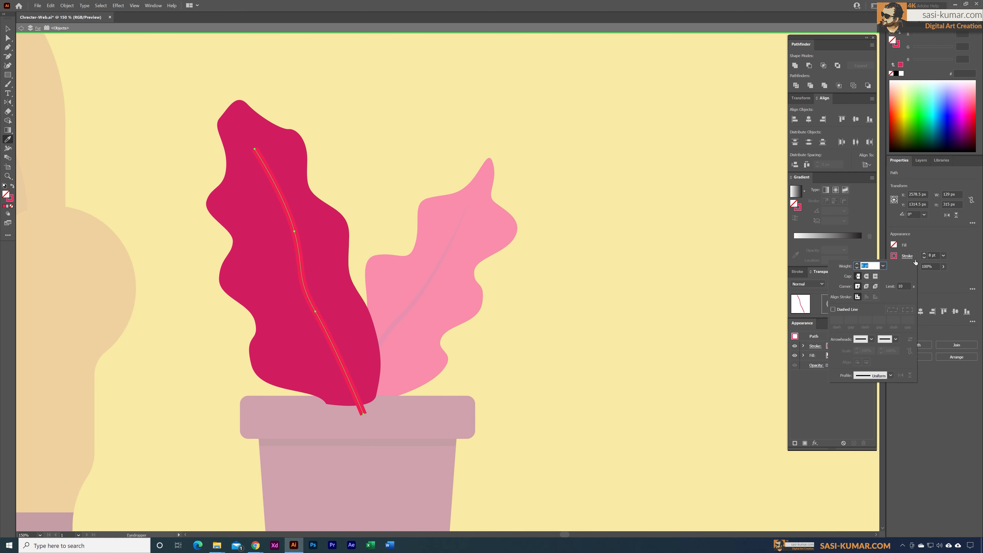
{"action": "left_click", "coordinate": [891, 375]}
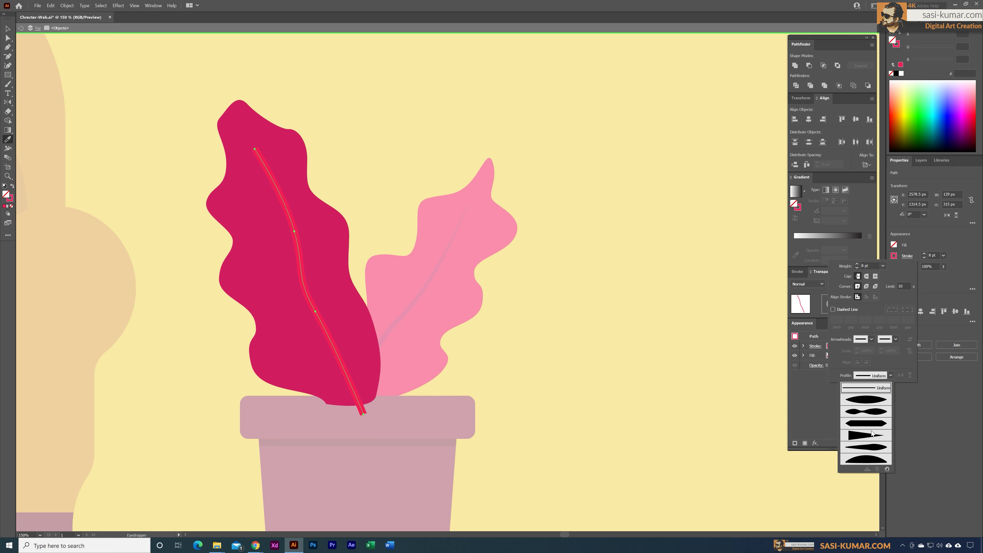
{"action": "left_click", "coordinate": [867, 448]}
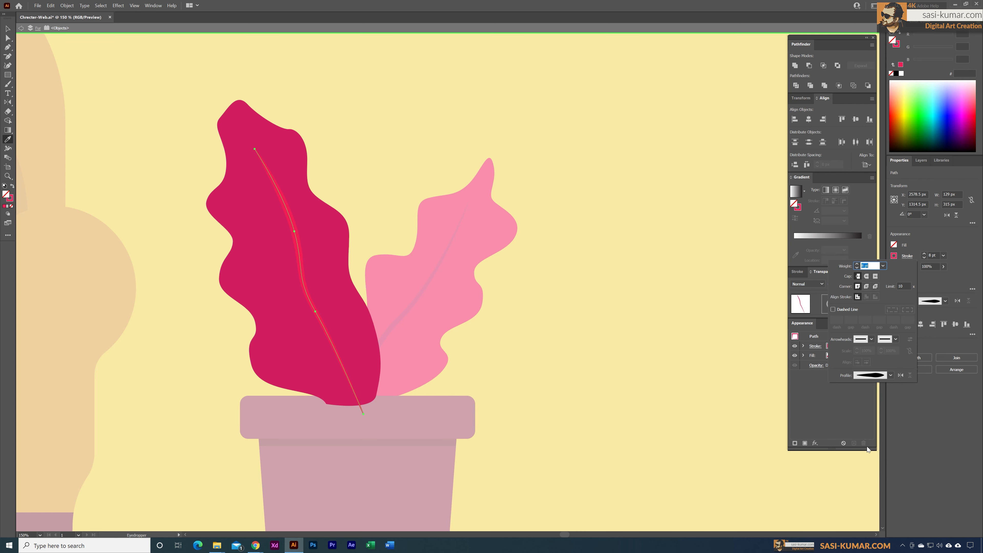
{"action": "left_click", "coordinate": [955, 301]}
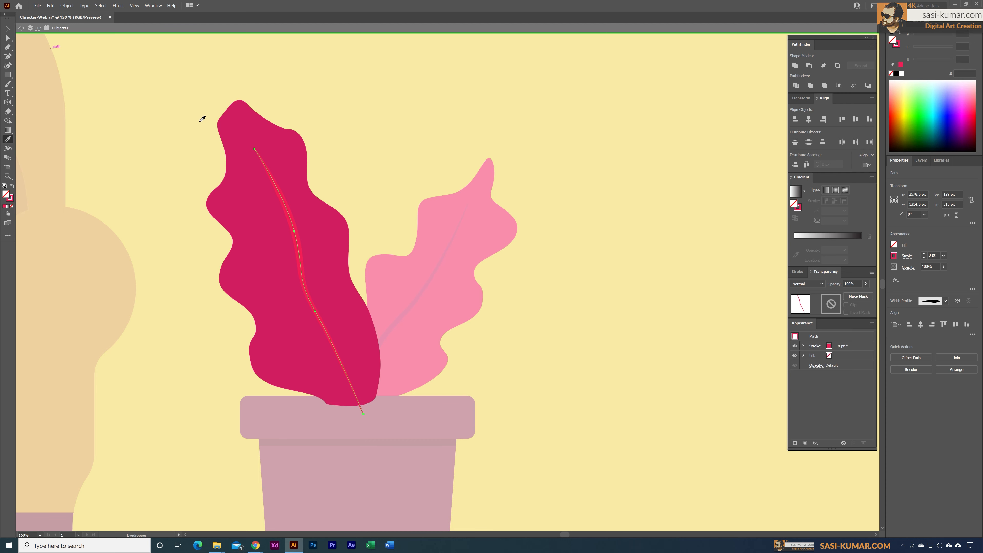
{"action": "left_click", "coordinate": [958, 301]}
{"action": "left_click", "coordinate": [8, 29]}
{"action": "double_click", "coordinate": [385, 88]}
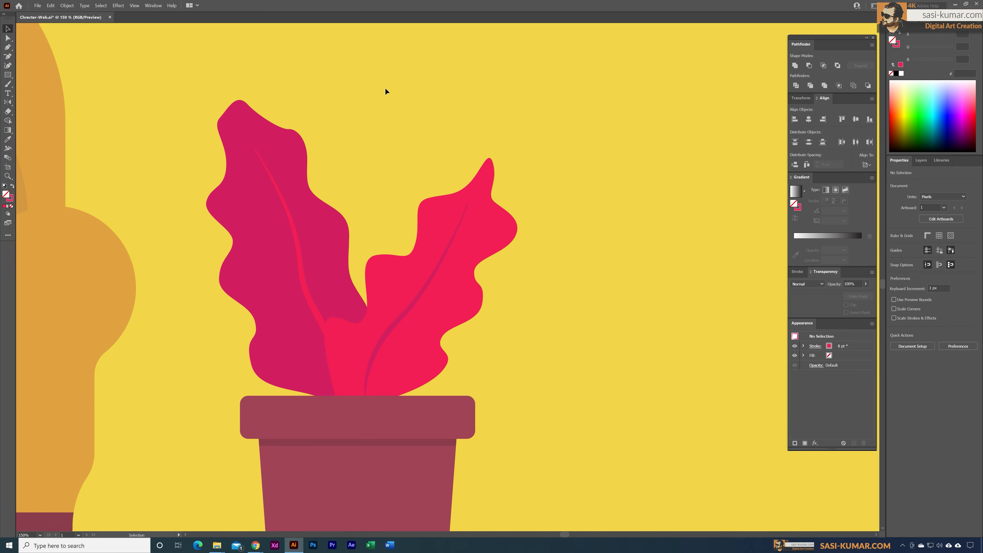
Isolate the left leaf's vein, nudge it slightly left within the leaf and exit isolation mode
{"action": "left_click", "coordinate": [302, 288]}
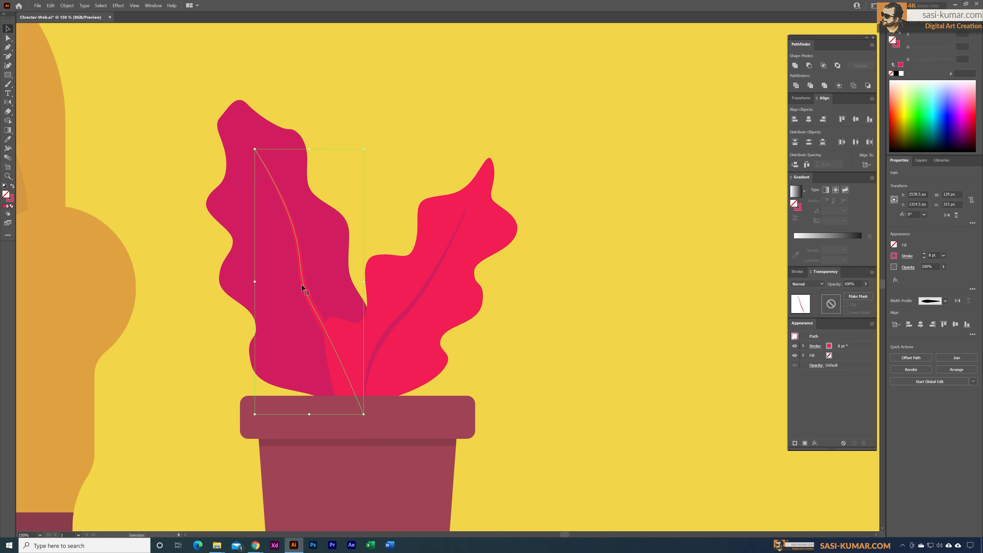
{"action": "double_click", "coordinate": [302, 283]}
{"action": "key", "text": "Left"}
{"action": "key", "text": "Left"}
{"action": "key", "text": "Left"}
{"action": "key", "text": "Left"}
{"action": "key", "text": "Left"}
{"action": "key", "text": "Left"}
{"action": "key", "text": "Left"}
{"action": "key", "text": "Left"}
{"action": "key", "text": "Left"}
{"action": "key", "text": "Left"}
{"action": "key", "text": "Left"}
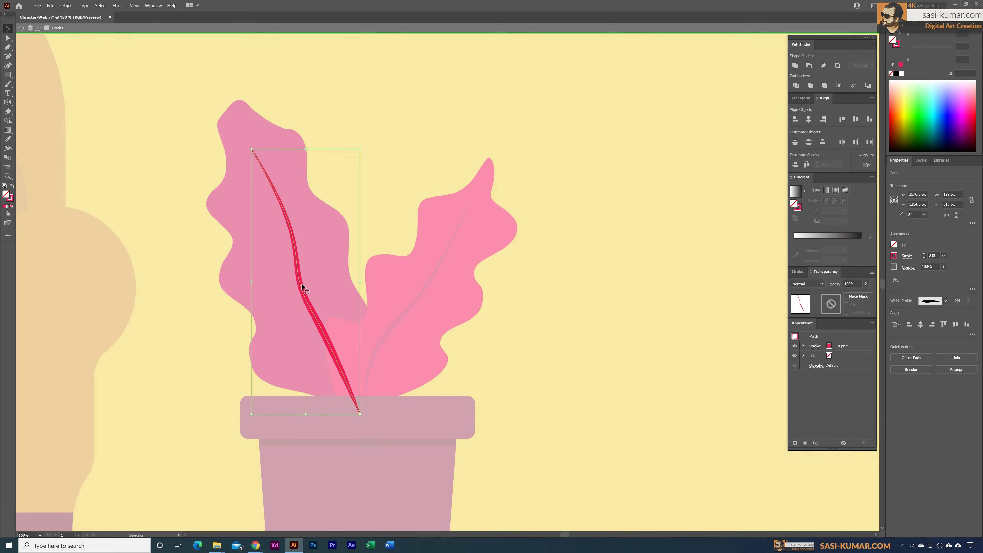
{"action": "key", "text": "Left"}
{"action": "key", "text": "Left"}
{"action": "key", "text": "Left"}
{"action": "key", "text": "Left"}
{"action": "double_click", "coordinate": [513, 182]}
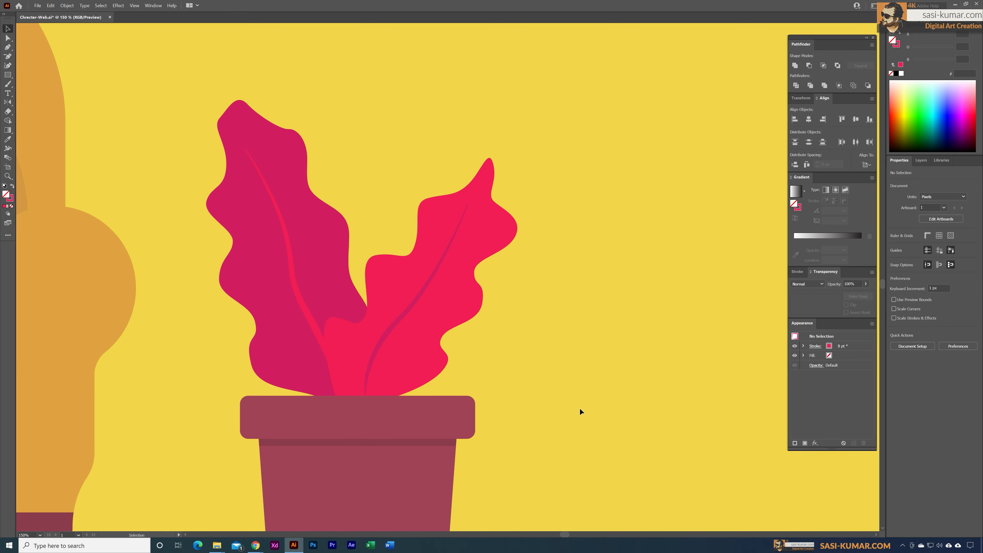
Lock the Fur layer and make the bg layer active
{"action": "key", "text": "ctrl+minus"}
{"action": "key", "text": "ctrl+minus"}
{"action": "key", "text": "ctrl+minus"}
{"action": "key", "text": "ctrl+minus"}
{"action": "left_click_drag", "start_coordinate": [528, 321], "coordinate": [532, 324]}
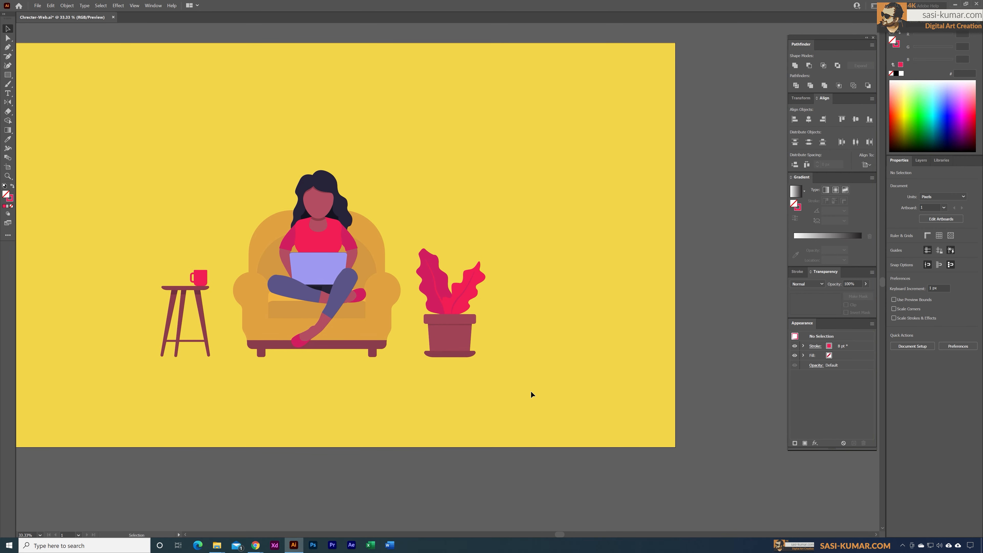
{"action": "left_click_drag", "start_coordinate": [408, 380], "coordinate": [515, 387]}
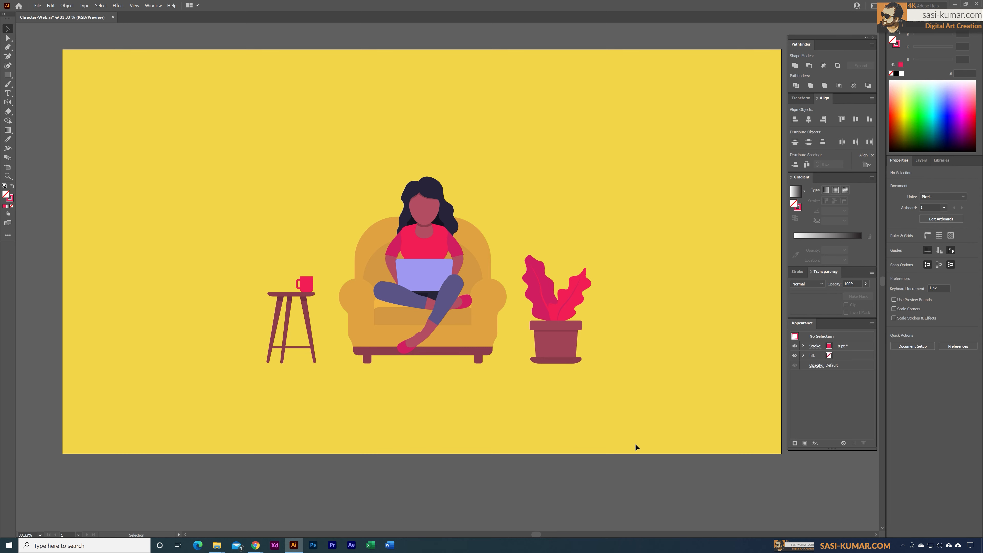
{"action": "left_click", "coordinate": [920, 163]}
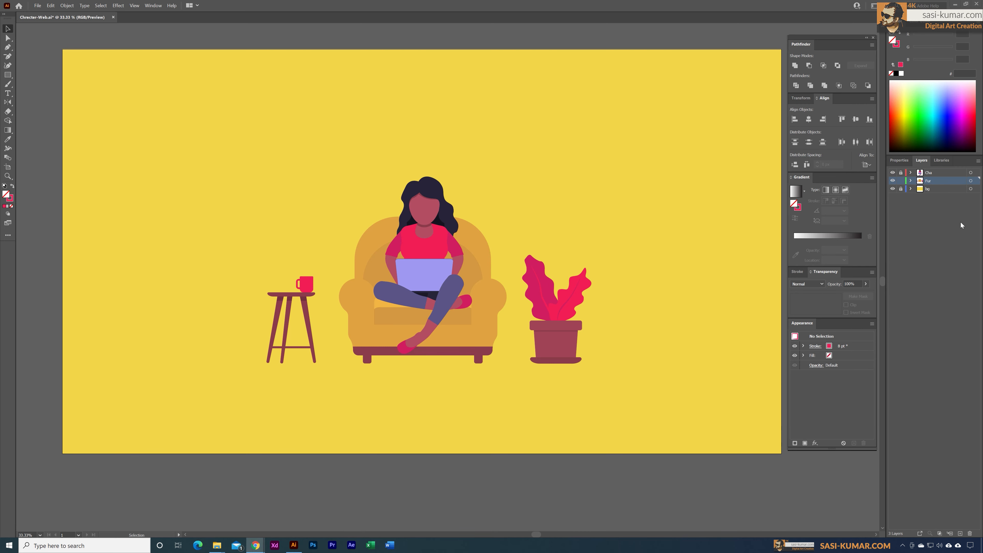
{"action": "left_click", "coordinate": [926, 190]}
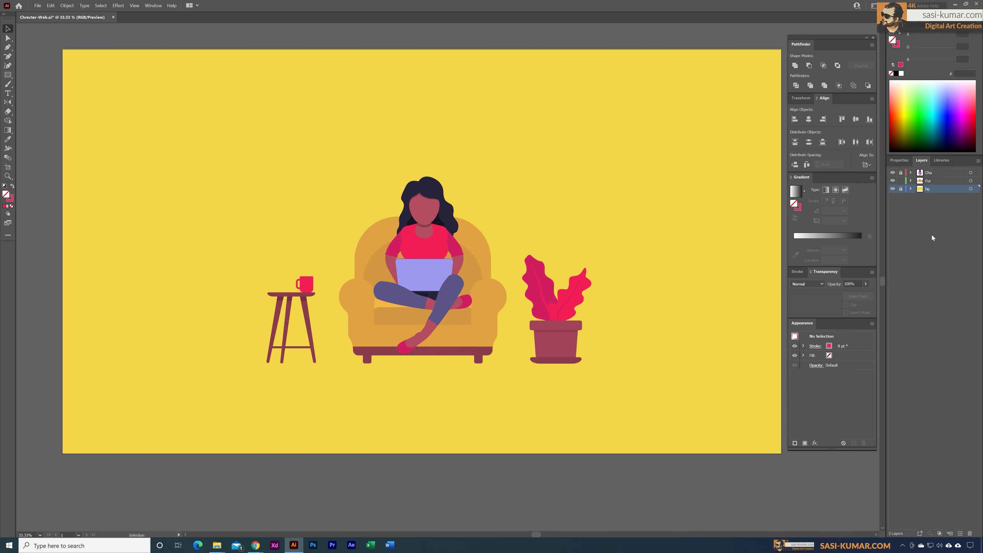
{"action": "left_click", "coordinate": [901, 181]}
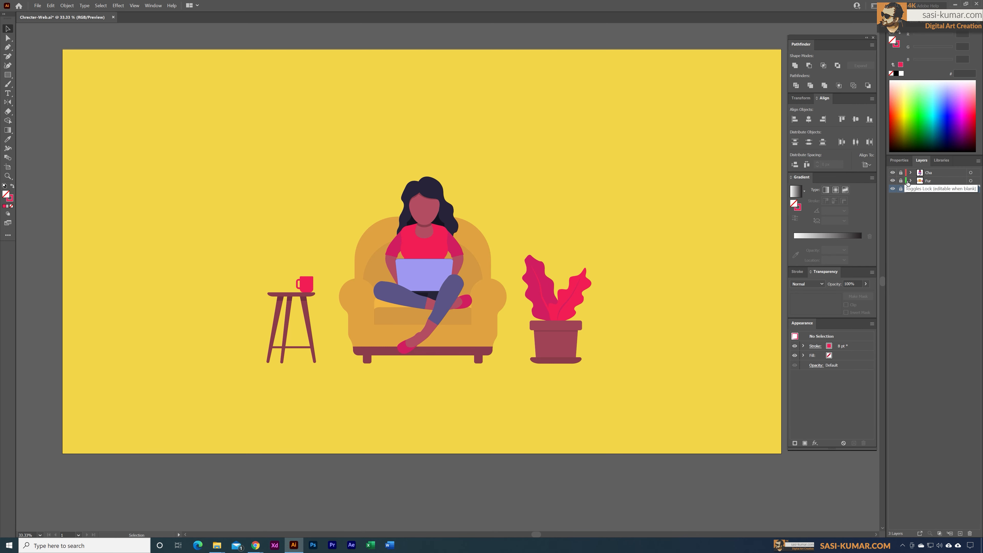
Add a new layer directly above bg and name it Scene
{"action": "left_click", "coordinate": [960, 533]}
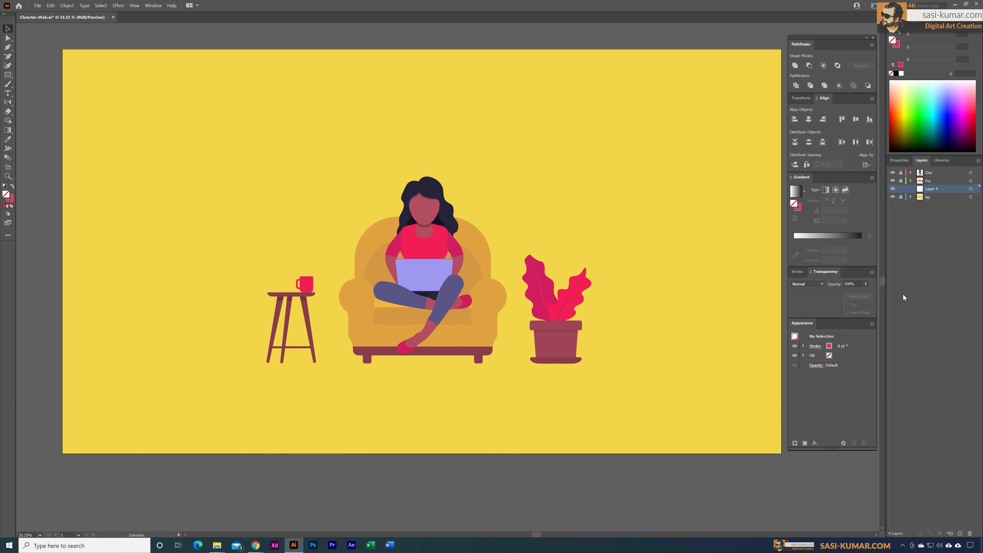
{"action": "double_click", "coordinate": [932, 190]}
{"action": "type", "text": "ho"}
{"action": "key", "text": "Return"}
Draw a closed wavy blob outline around the armchair, table and plant on the Scene layer, with a flat horizontal base
{"action": "left_click", "coordinate": [7, 47]}
{"action": "left_click_drag", "start_coordinate": [242, 350], "coordinate": [626, 349]}
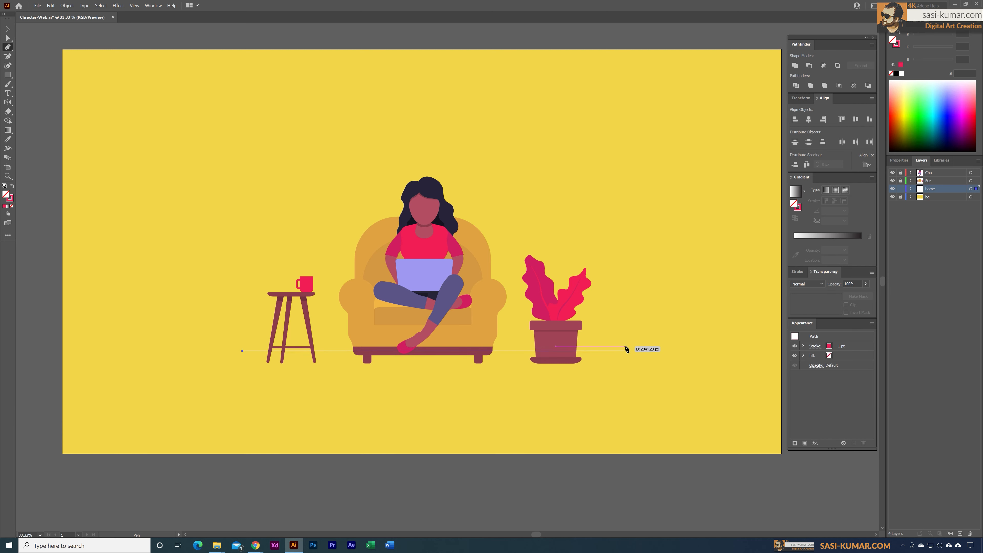
{"action": "left_click", "coordinate": [640, 351], "text": "shift"}
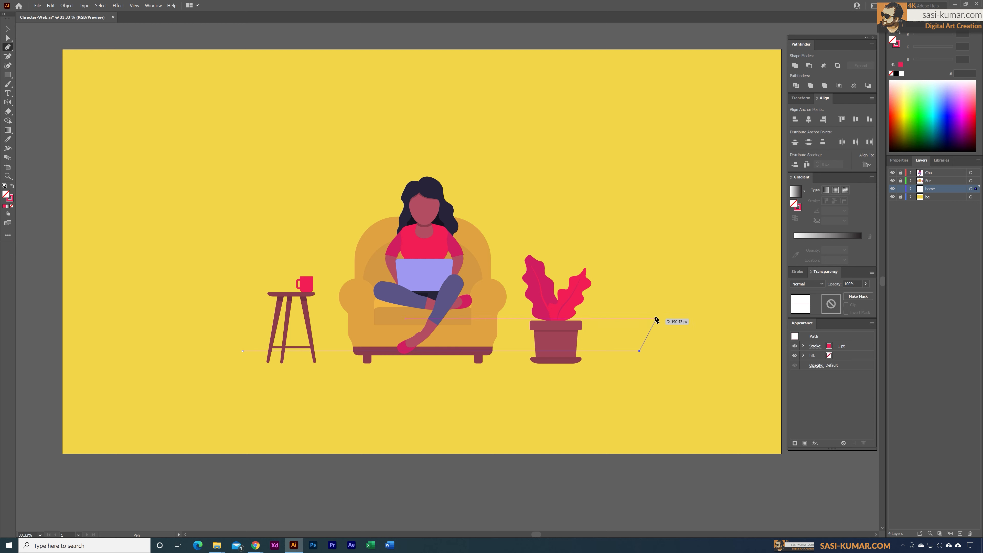
{"action": "left_click_drag", "start_coordinate": [657, 300], "coordinate": [643, 268]}
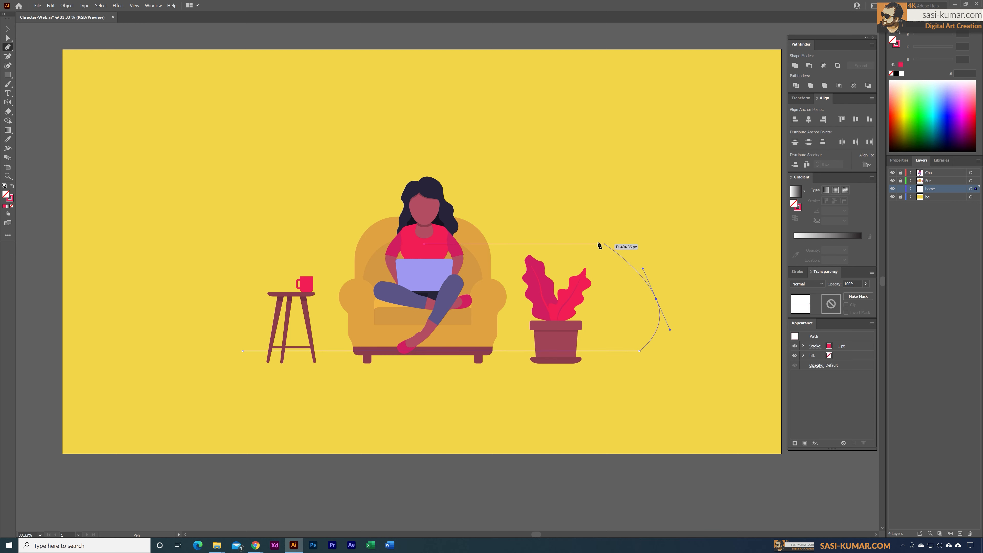
{"action": "left_click_drag", "start_coordinate": [619, 230], "coordinate": [619, 207]}
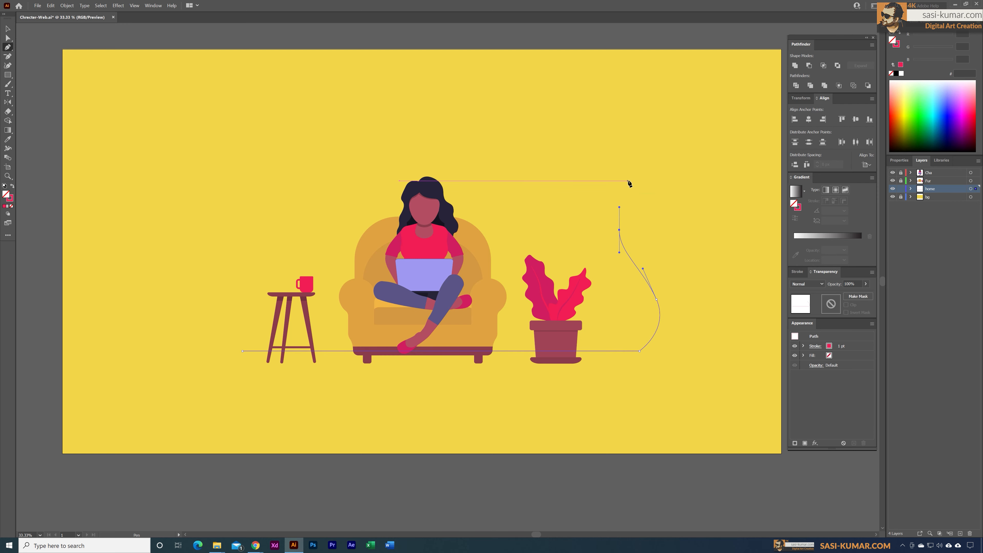
{"action": "left_click_drag", "start_coordinate": [636, 172], "coordinate": [625, 133]}
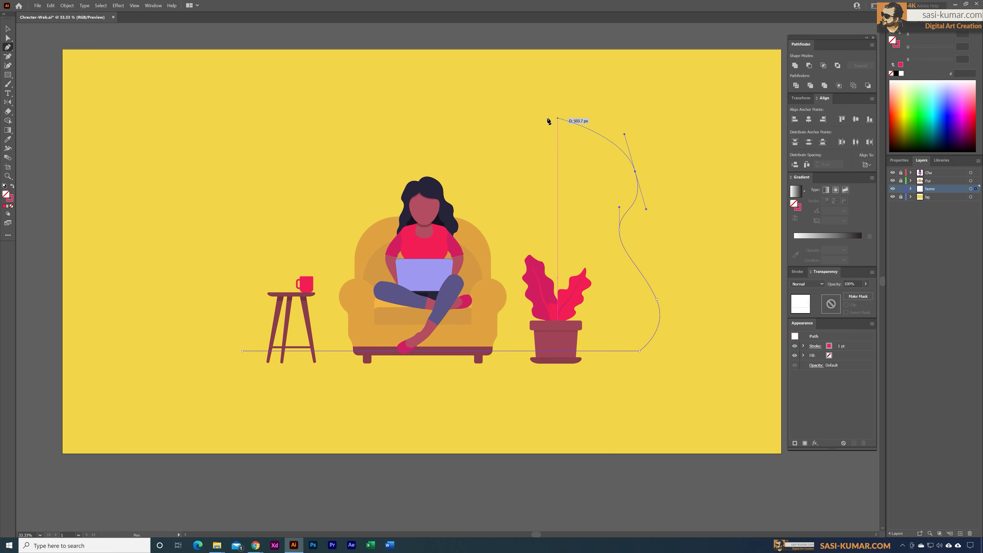
{"action": "left_click_drag", "start_coordinate": [556, 118], "coordinate": [500, 97]}
{"action": "left_click_drag", "start_coordinate": [441, 80], "coordinate": [343, 110]}
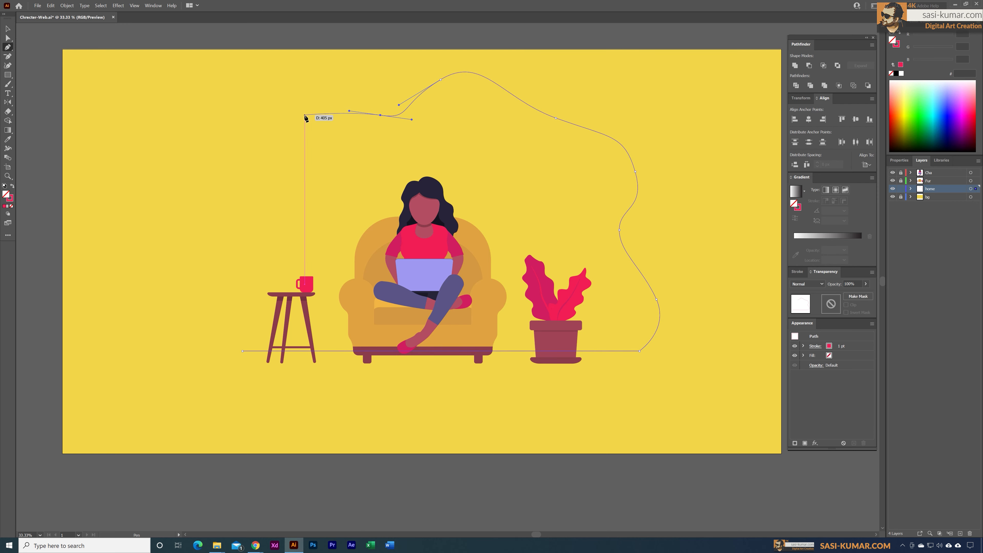
{"action": "left_click_drag", "start_coordinate": [265, 98], "coordinate": [193, 207]}
{"action": "left_click_drag", "start_coordinate": [215, 245], "coordinate": [219, 278]}
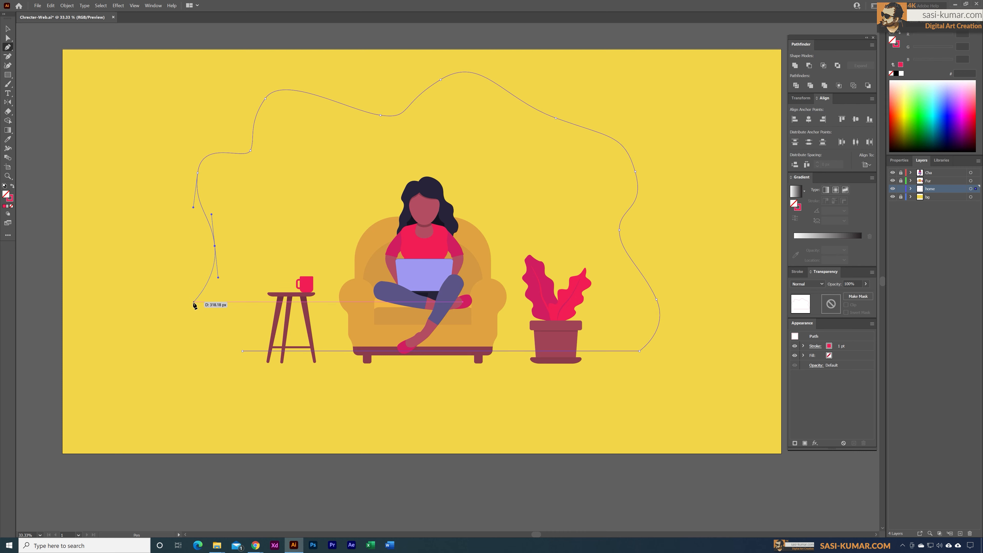
{"action": "left_click_drag", "start_coordinate": [192, 327], "coordinate": [202, 352]}
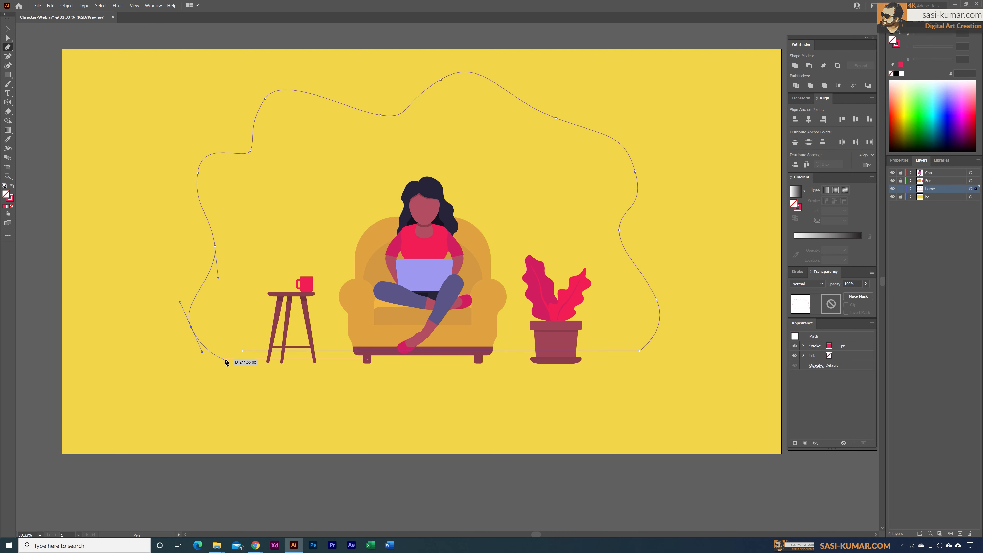
{"action": "left_click", "coordinate": [242, 351]}
{"action": "key", "text": "v"}
{"action": "left_click", "coordinate": [123, 111]}
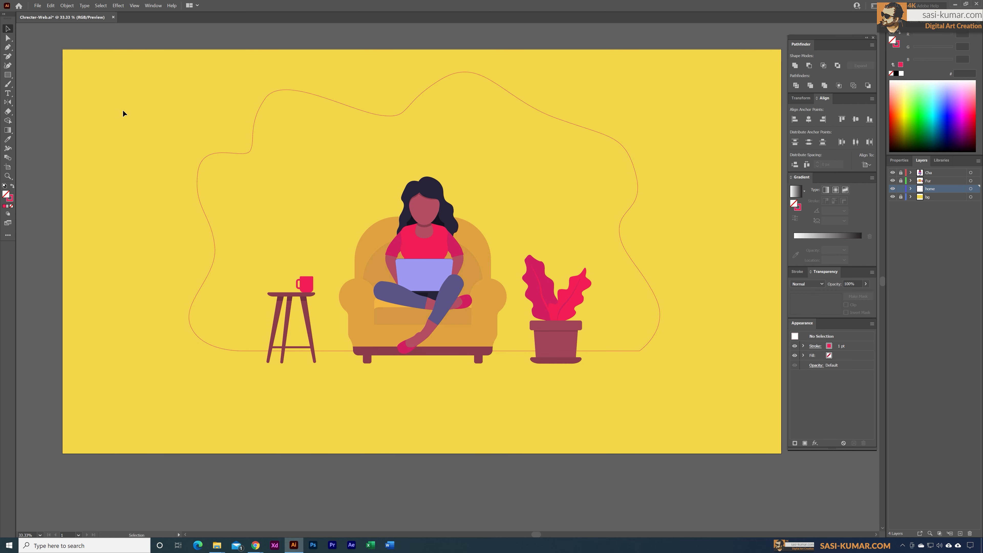
Fill the wavy background shape with the library's orange #F2B544, remove its stroke and deselect it
{"action": "left_click", "coordinate": [588, 129]}
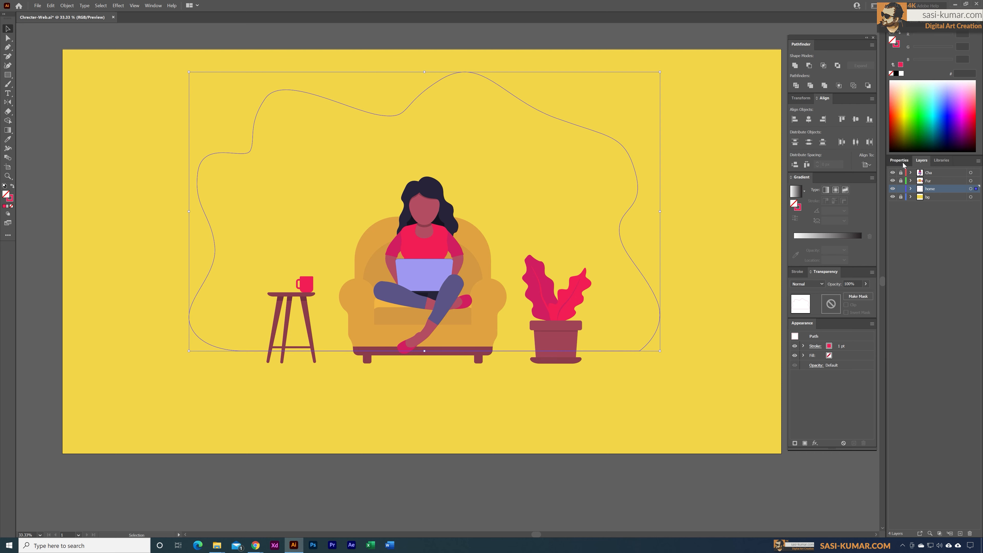
{"action": "left_click", "coordinate": [903, 162]}
{"action": "left_click", "coordinate": [943, 162]}
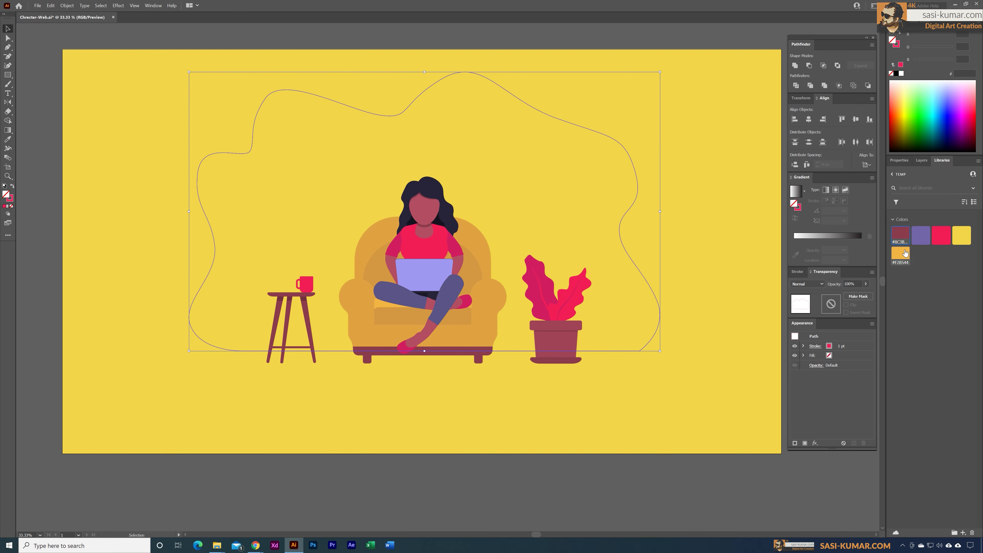
{"action": "left_click", "coordinate": [906, 254]}
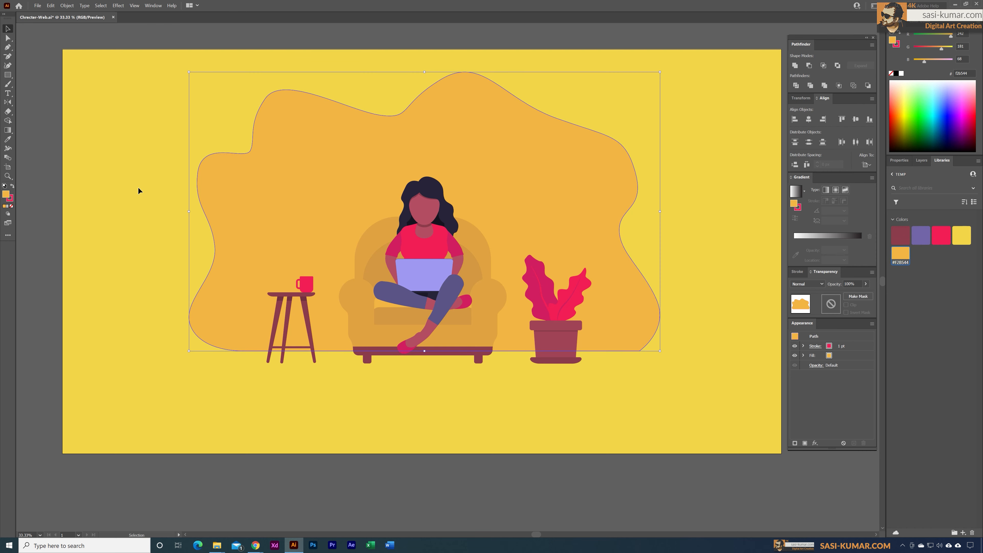
{"action": "left_click", "coordinate": [10, 199]}
{"action": "left_click", "coordinate": [12, 206]}
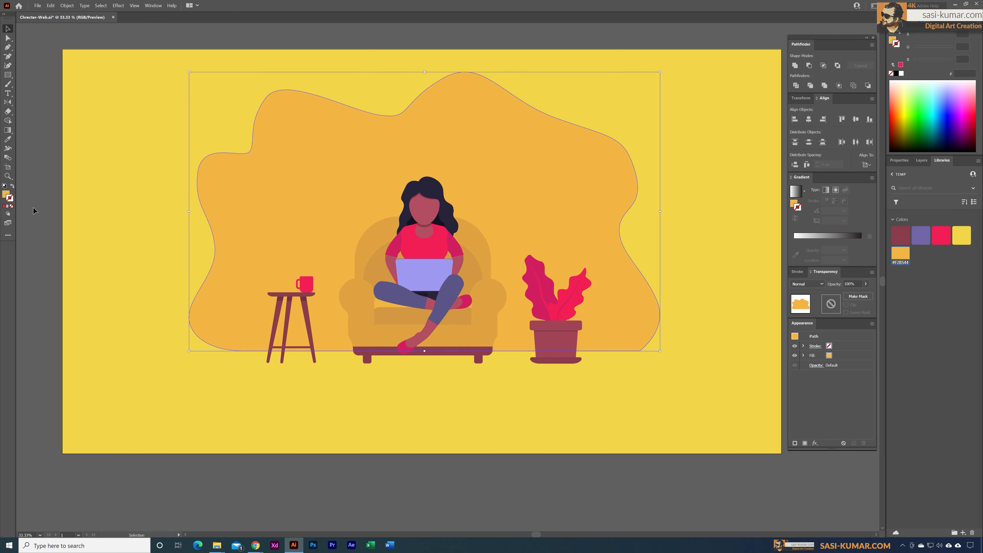
{"action": "left_click", "coordinate": [728, 237]}
{"action": "key", "text": "x"}
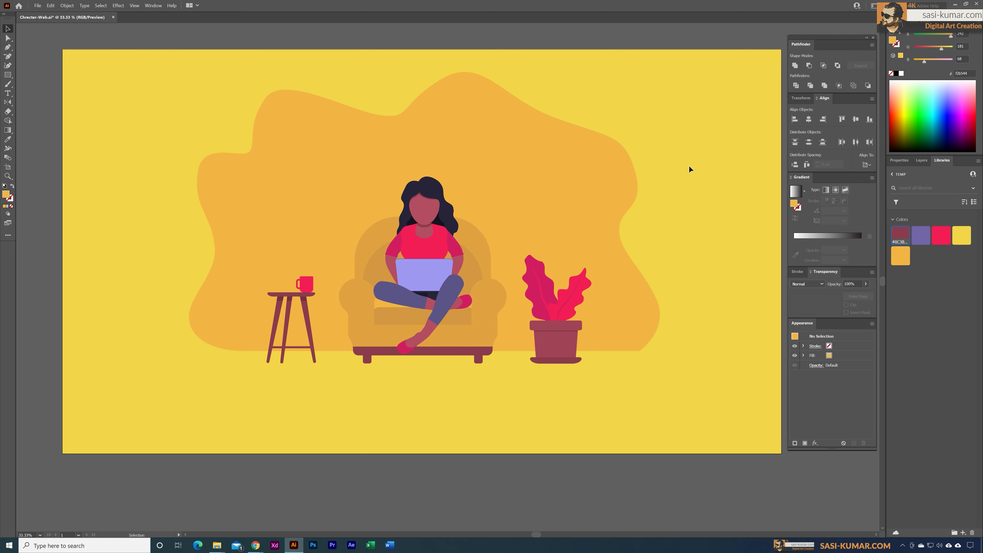
{"action": "left_click", "coordinate": [571, 193]}
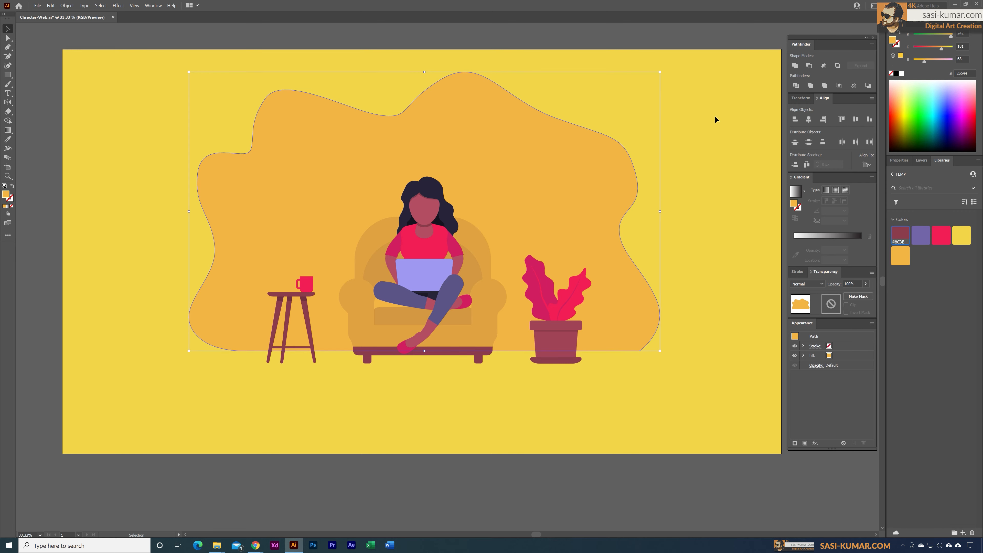
{"action": "left_click", "coordinate": [715, 116]}
Draw an upright rectangular window pane on the orange shape beside the character's head and fill it with the background yellow
{"action": "left_click", "coordinate": [8, 74]}
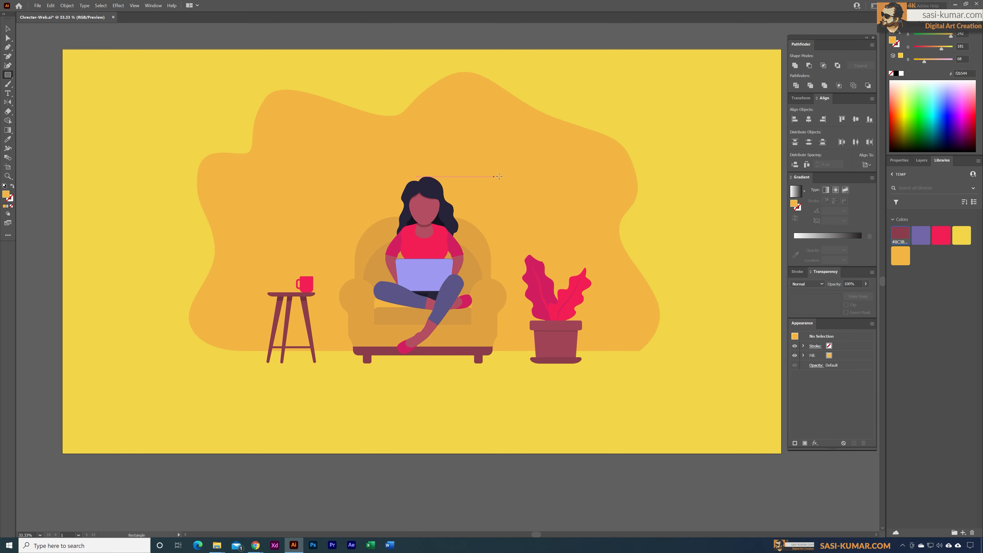
{"action": "left_click_drag", "start_coordinate": [472, 132], "coordinate": [520, 214]}
{"action": "left_click", "coordinate": [8, 139]}
{"action": "left_click", "coordinate": [625, 96]}
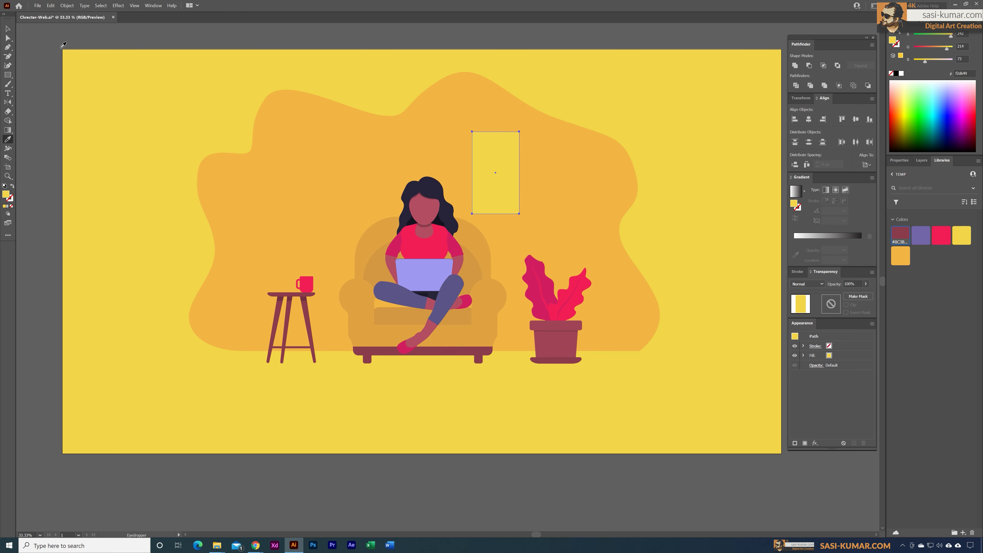
Duplicate the yellow pane into a two-by-two window with narrow gaps and group the four panes
{"action": "left_click", "coordinate": [8, 29]}
{"action": "left_click_drag", "start_coordinate": [491, 155], "coordinate": [546, 238]}
{"action": "left_click", "coordinate": [496, 192], "text": "shift"}
{"action": "left_click", "coordinate": [534, 210], "text": "shift"}
{"action": "left_click", "coordinate": [517, 196], "text": "shift"}
{"action": "key", "text": "a"}
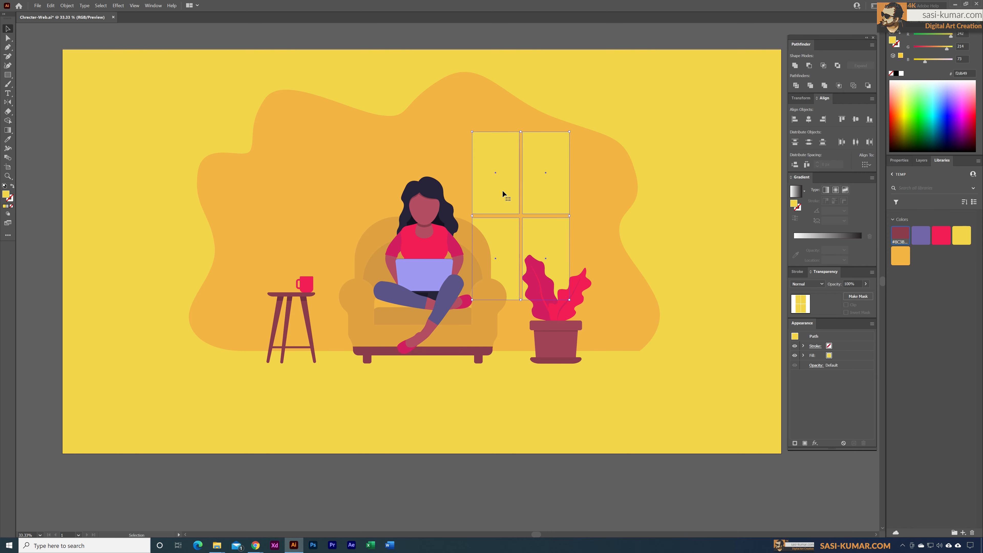
{"action": "key", "text": "ctrl+g"}
Reduce the window group's height and reposition it on the orange shape above the plant, beside the character's head
{"action": "key", "text": "v"}
{"action": "left_click_drag", "start_coordinate": [520, 300], "coordinate": [530, 251]}
{"action": "left_click_drag", "start_coordinate": [557, 191], "coordinate": [533, 167]}
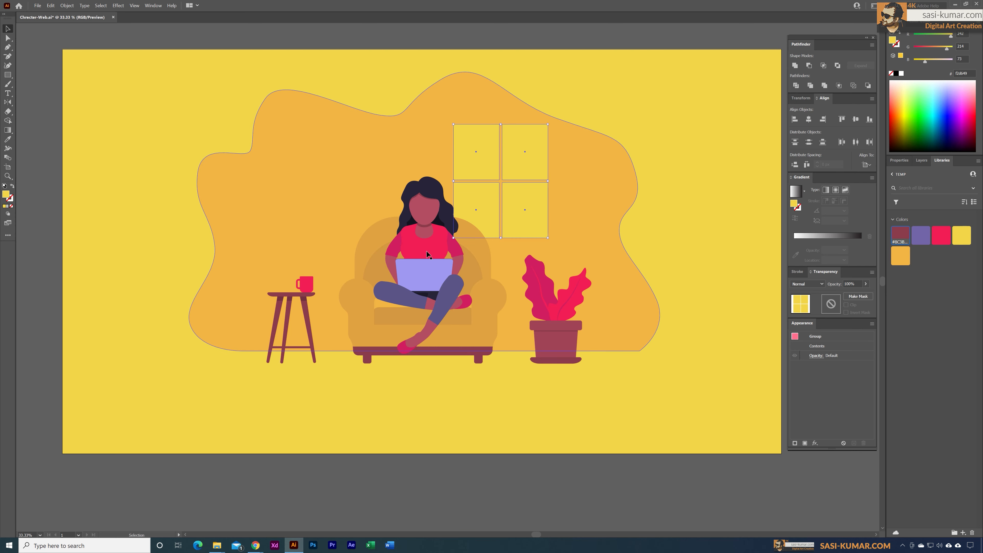
{"action": "left_click_drag", "start_coordinate": [453, 238], "coordinate": [448, 248]}
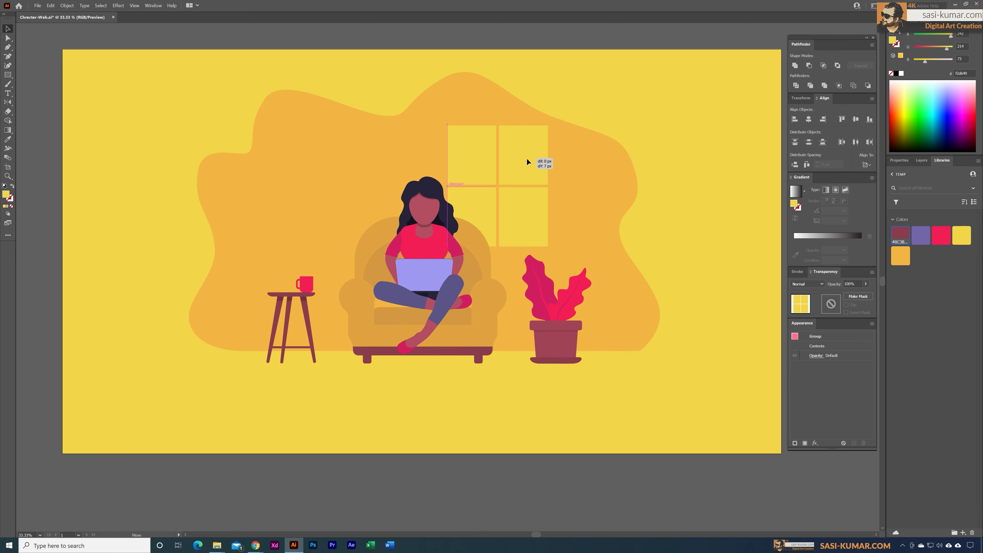
{"action": "left_click", "coordinate": [597, 95]}
{"action": "left_click_drag", "start_coordinate": [596, 95], "coordinate": [601, 103]}
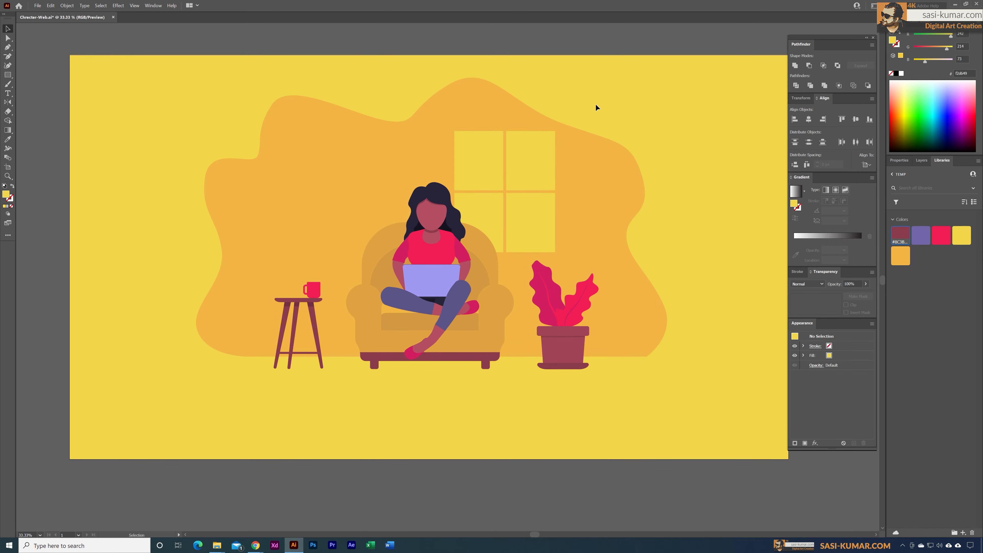
Isolate the window group and nudge its two lower panes down to widen the horizontal gap
{"action": "double_click", "coordinate": [537, 210]}
{"action": "left_click", "coordinate": [537, 210]}
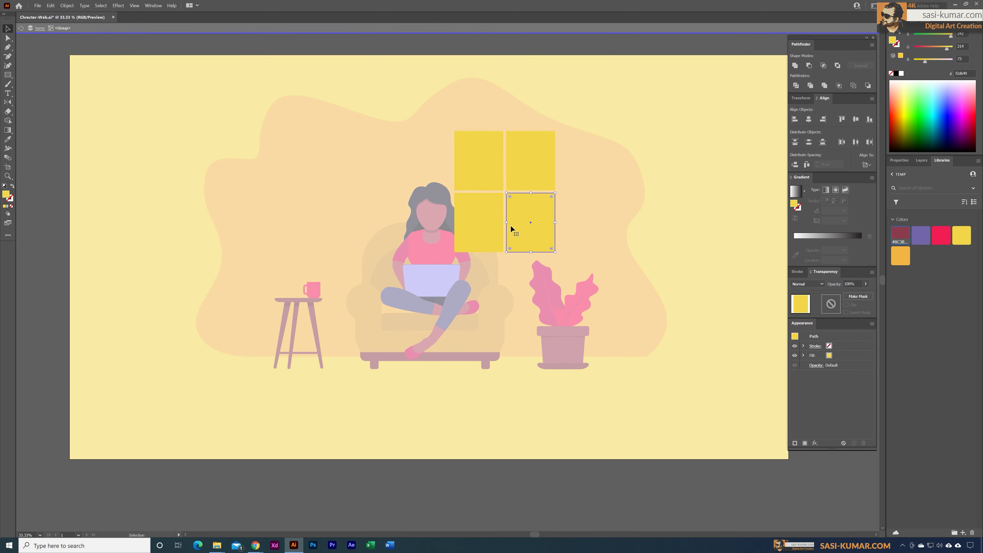
{"action": "left_click", "coordinate": [491, 225], "text": "shift"}
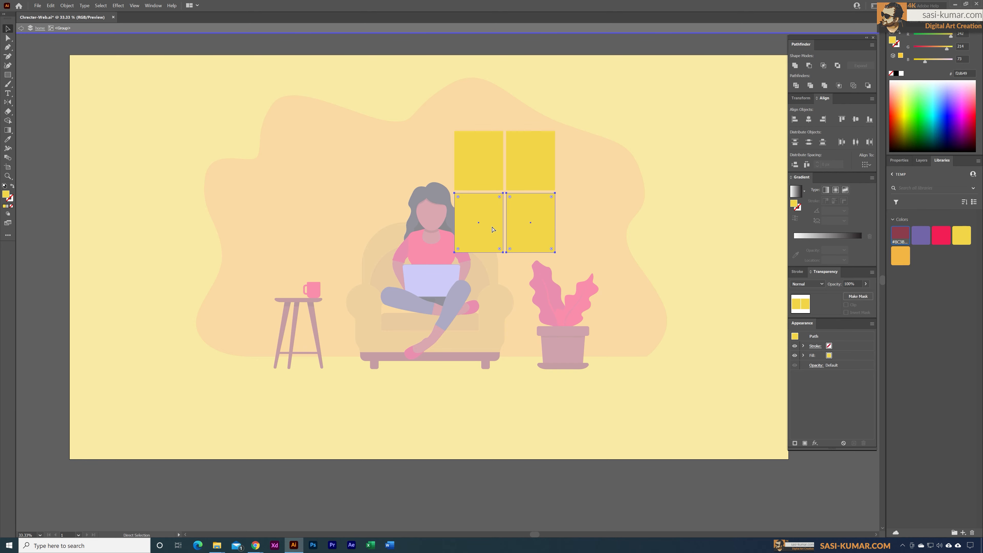
{"action": "key", "text": "ctrl+k"}
{"action": "key", "text": "Return"}
{"action": "key", "text": "Down"}
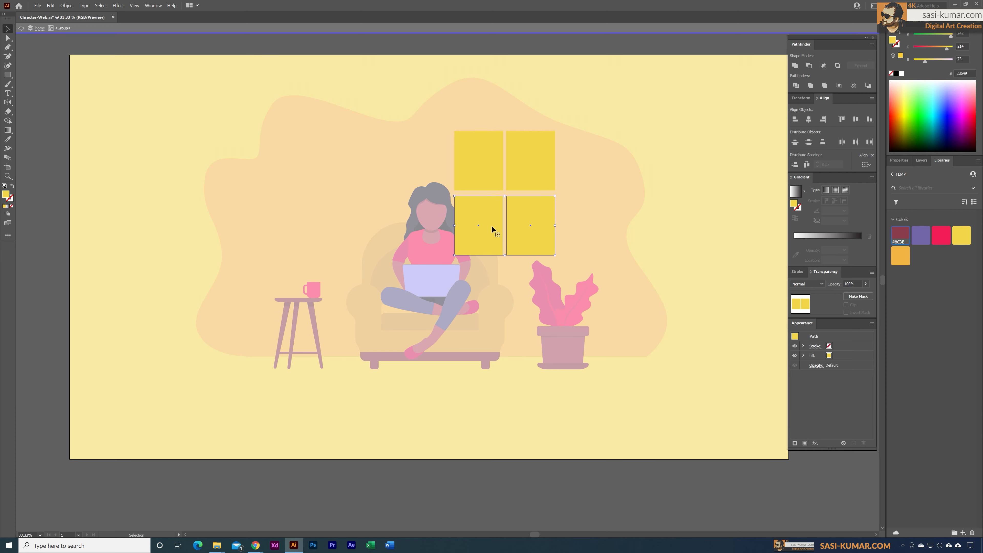
Nudge the window's two right-hand panes to the right to widen the vertical gap
{"action": "left_click", "coordinate": [536, 174]}
{"action": "left_click", "coordinate": [533, 220], "text": "shift"}
{"action": "key", "text": "Right"}
{"action": "key", "text": "Right"}
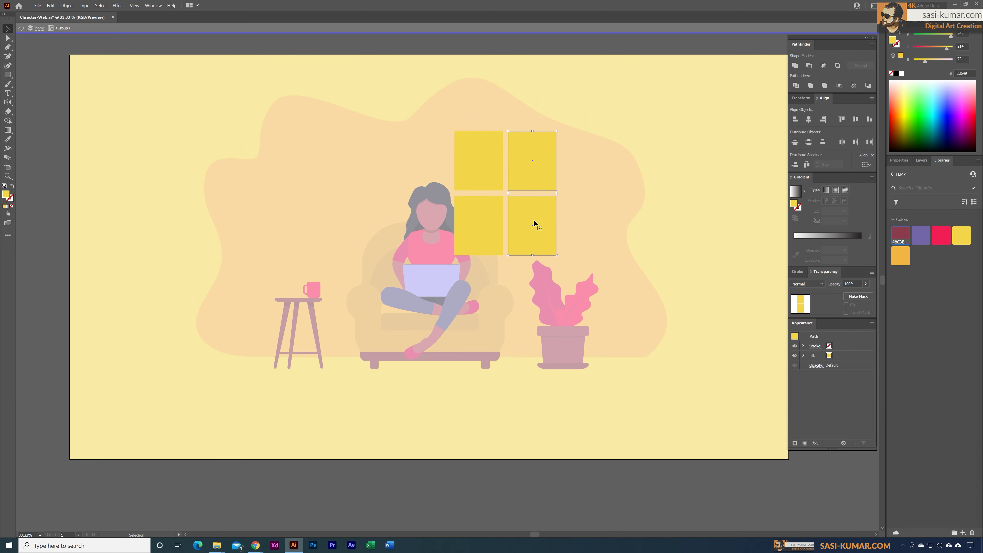
Leave the window group's isolation mode, draw a yellow square on the wall above the side table, and shift it slightly away from the armchair
{"action": "left_click", "coordinate": [640, 97]}
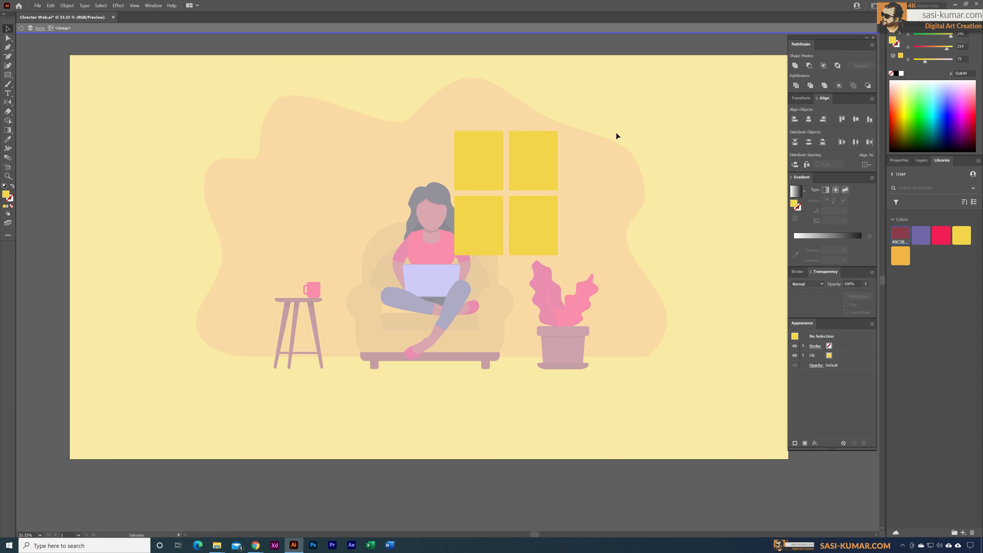
{"action": "double_click", "coordinate": [646, 149]}
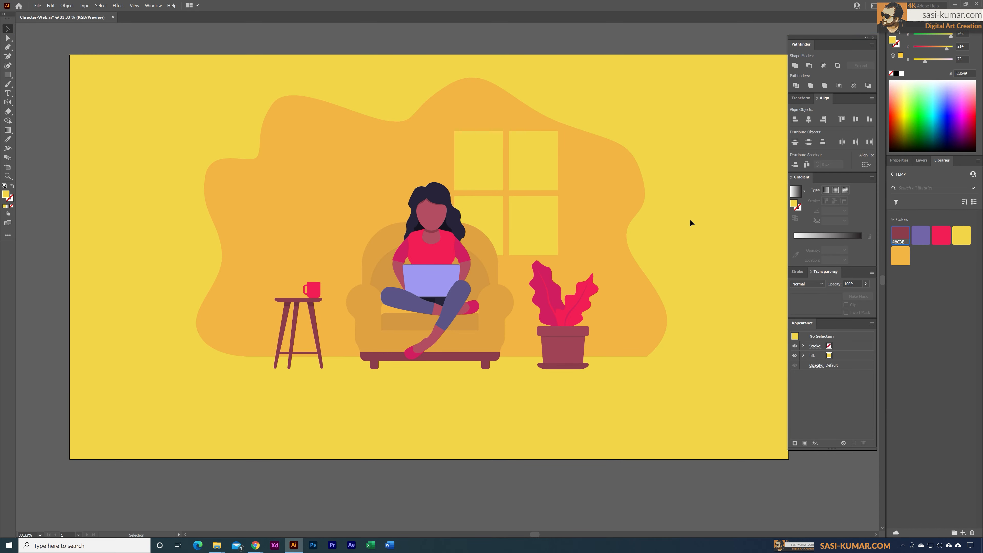
{"action": "left_click", "coordinate": [7, 75]}
{"action": "left_click_drag", "start_coordinate": [280, 169], "coordinate": [366, 255]}
{"action": "left_click", "coordinate": [8, 28]}
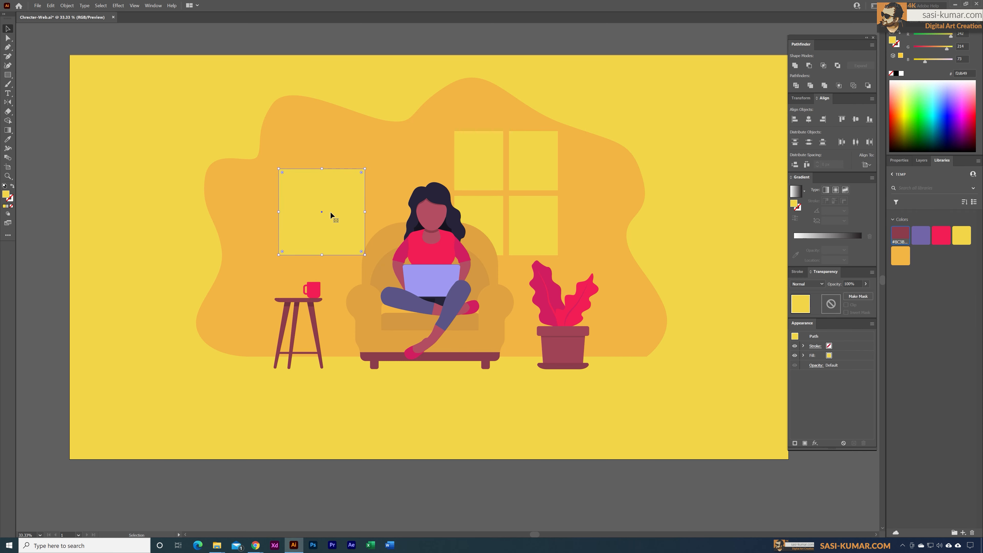
{"action": "left_click_drag", "start_coordinate": [331, 213], "coordinate": [307, 216]}
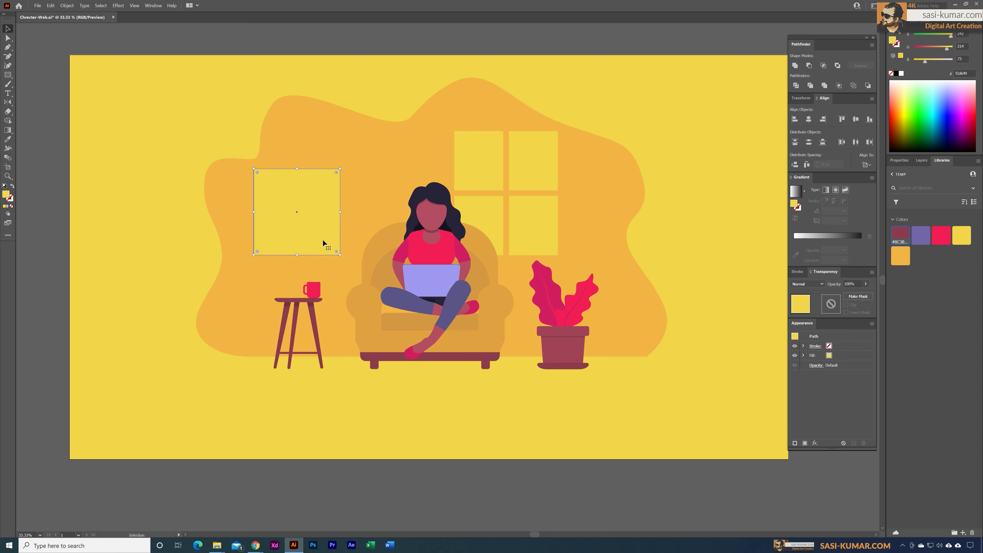
Duplicate the yellow square in place in front and scale the copy down slightly about its centre to leave a thin border
{"action": "left_click", "coordinate": [187, 103]}
{"action": "left_click", "coordinate": [280, 218]}
{"action": "left_click", "coordinate": [172, 136]}
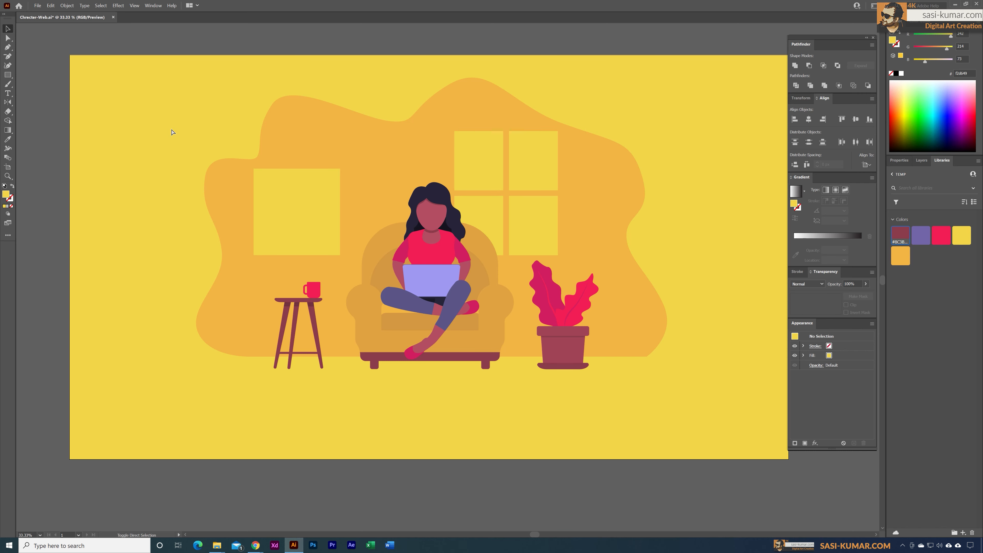
{"action": "key", "text": "ctrl+f"}
{"action": "left_click_drag", "start_coordinate": [343, 257], "coordinate": [340, 253]}
{"action": "left_click", "coordinate": [180, 99]}
{"action": "left_click", "coordinate": [303, 211]}
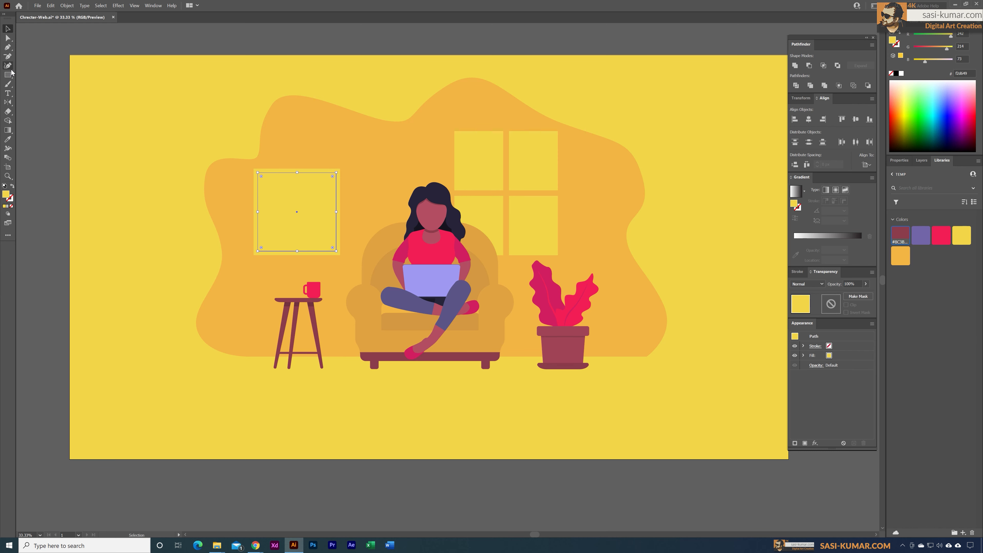
Draw a straight diagonal line with the Pen tool across the square, from beyond its upper-right corner to beyond its lower-left corner
{"action": "left_click", "coordinate": [9, 47]}
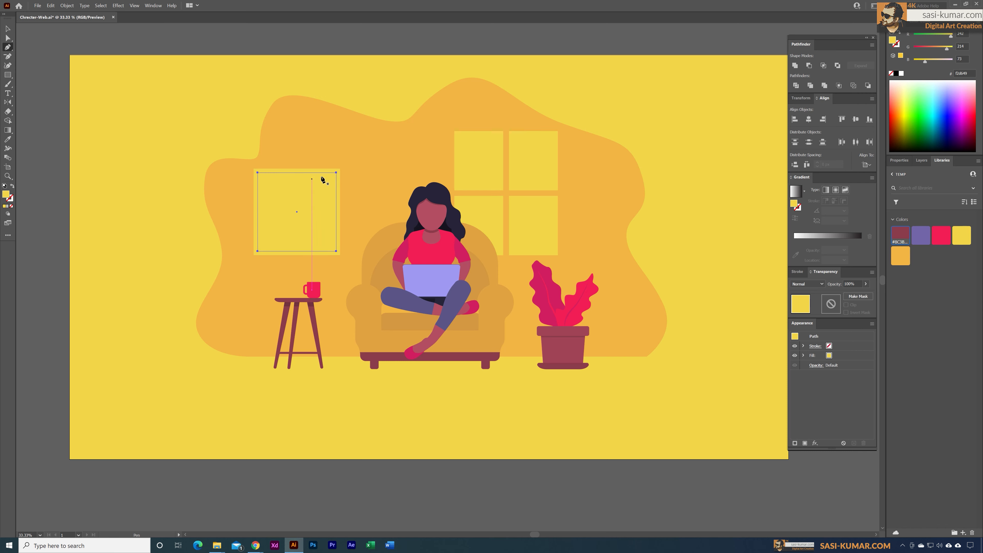
{"action": "left_click_drag", "start_coordinate": [329, 186], "coordinate": [344, 163]}
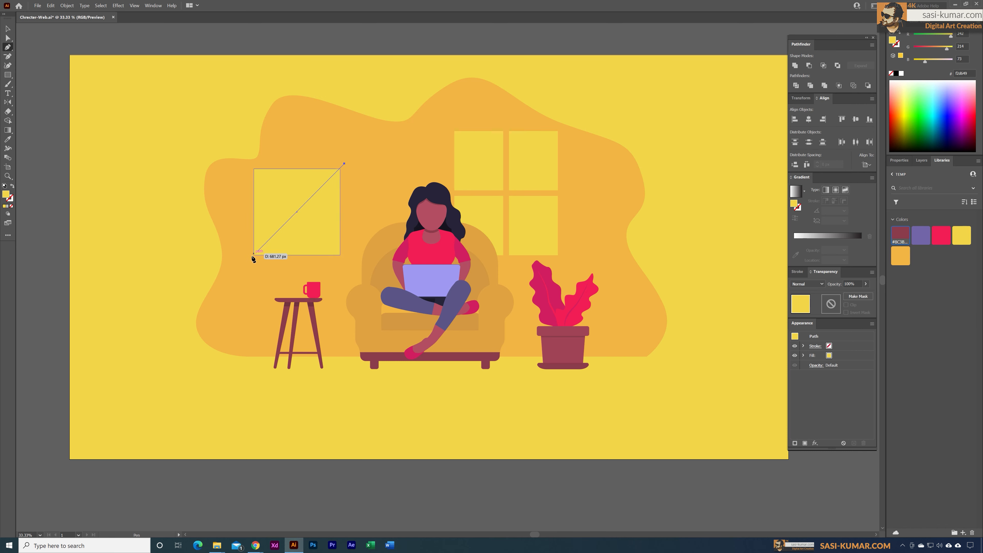
{"action": "left_click", "coordinate": [240, 270]}
{"action": "left_click", "coordinate": [70, 109]}
{"action": "key", "text": "ctrl+z"}
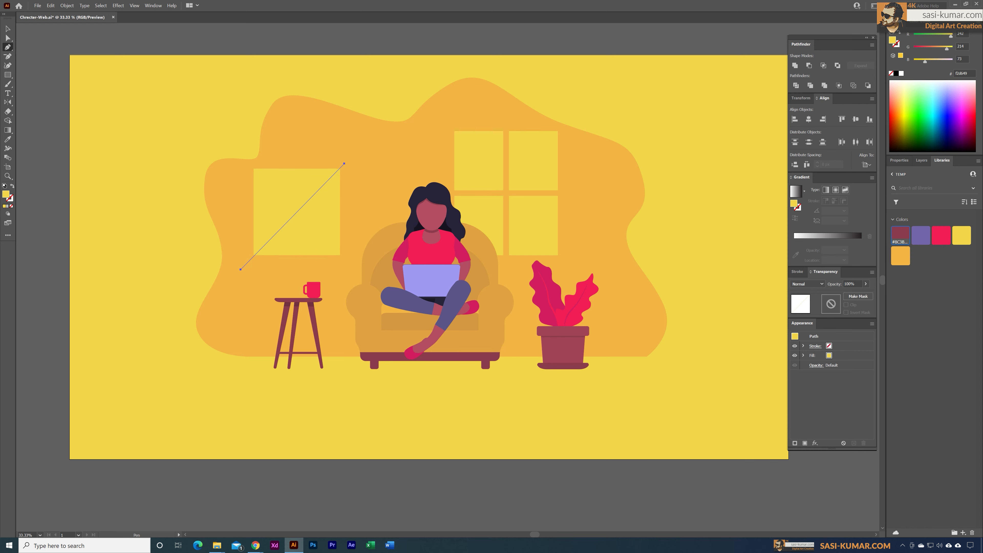
Align the diagonal line with the inner square's corners and use Divide to split the inner square along it
{"action": "left_click", "coordinate": [7, 38]}
{"action": "left_click_drag", "start_coordinate": [344, 163], "coordinate": [345, 163]}
{"action": "left_click", "coordinate": [328, 212], "text": "shift"}
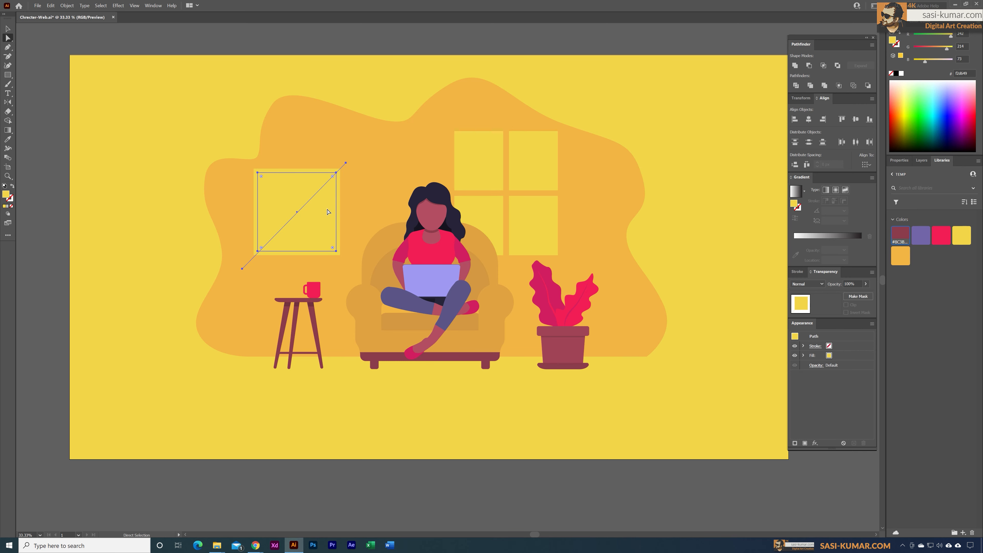
{"action": "left_click", "coordinate": [796, 87]}
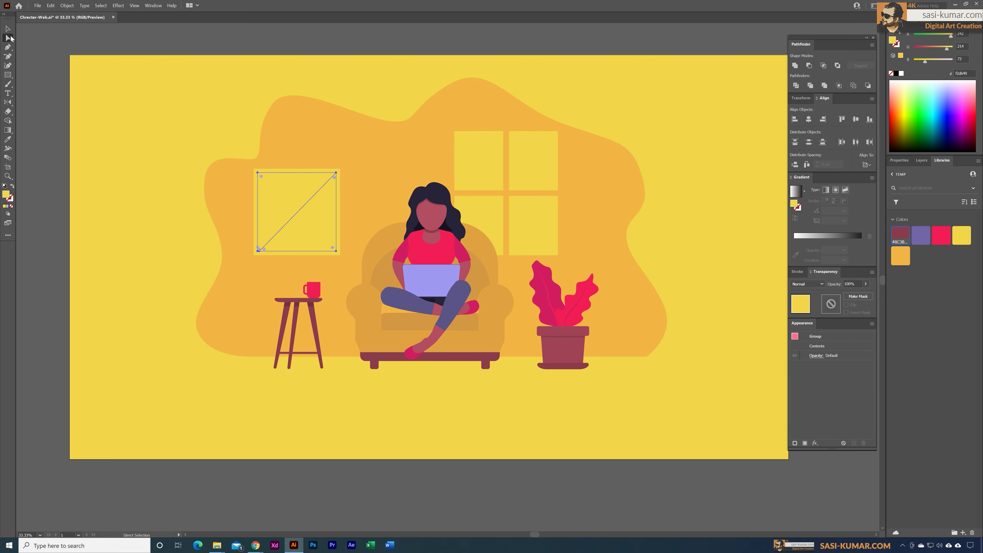
Subtract the upper-left triangle from the outer yellow square with Minus Front to form the picture frame
{"action": "left_click", "coordinate": [310, 173]}
{"action": "left_click", "coordinate": [309, 170]}
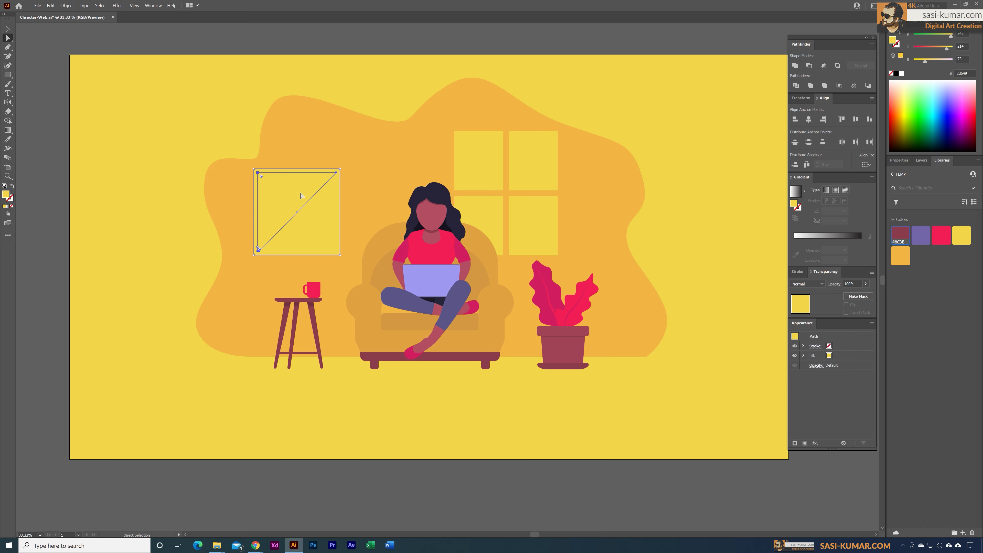
{"action": "left_click", "coordinate": [809, 66]}
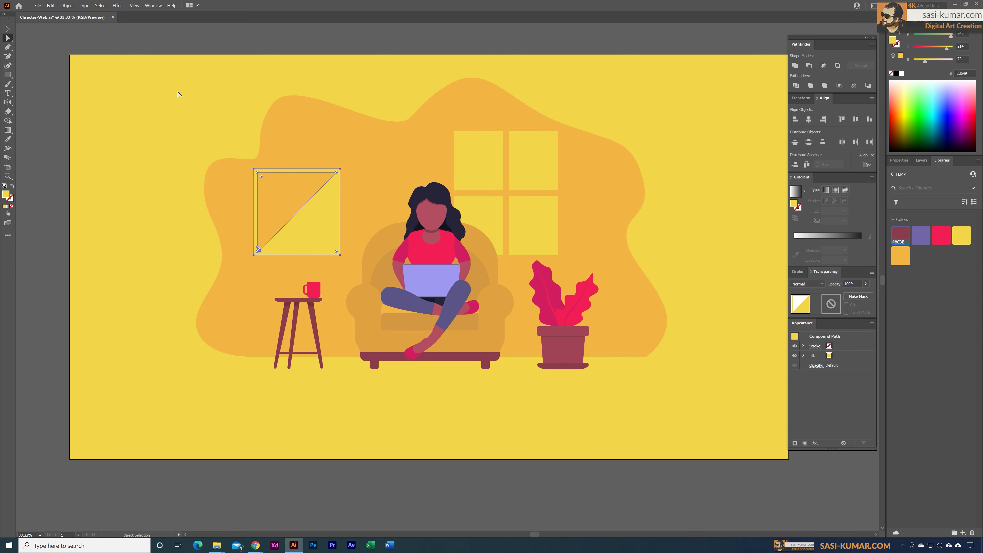
{"action": "left_click", "coordinate": [8, 29]}
{"action": "left_click", "coordinate": [173, 66]}
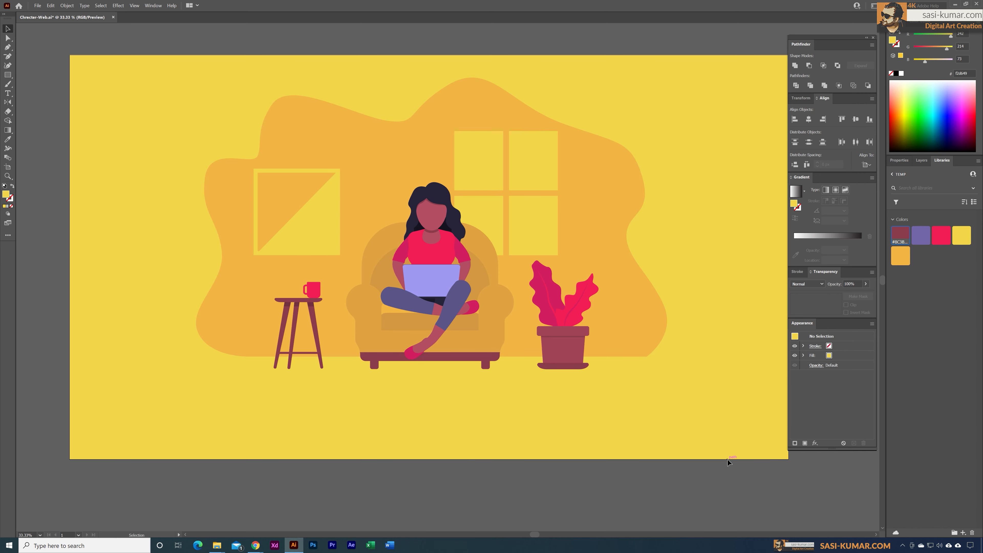
Reshape the orange background blob's upper-left bump by lengthening its curve handle and moving the anchor to about X 1146, Y 277 px
{"action": "left_click", "coordinate": [335, 131]}
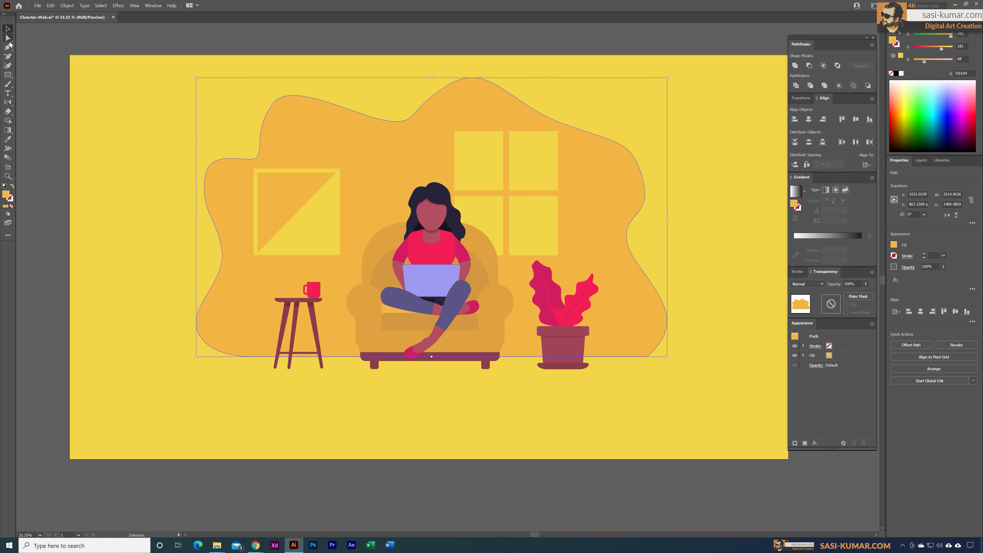
{"action": "left_click", "coordinate": [8, 37]}
{"action": "left_click", "coordinate": [273, 105]}
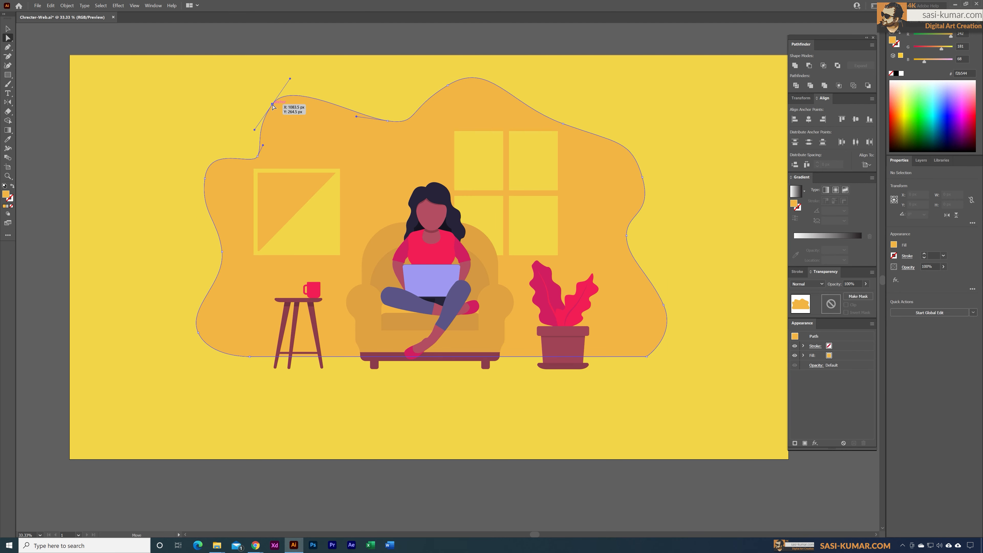
{"action": "left_click_drag", "start_coordinate": [290, 79], "coordinate": [329, 71]}
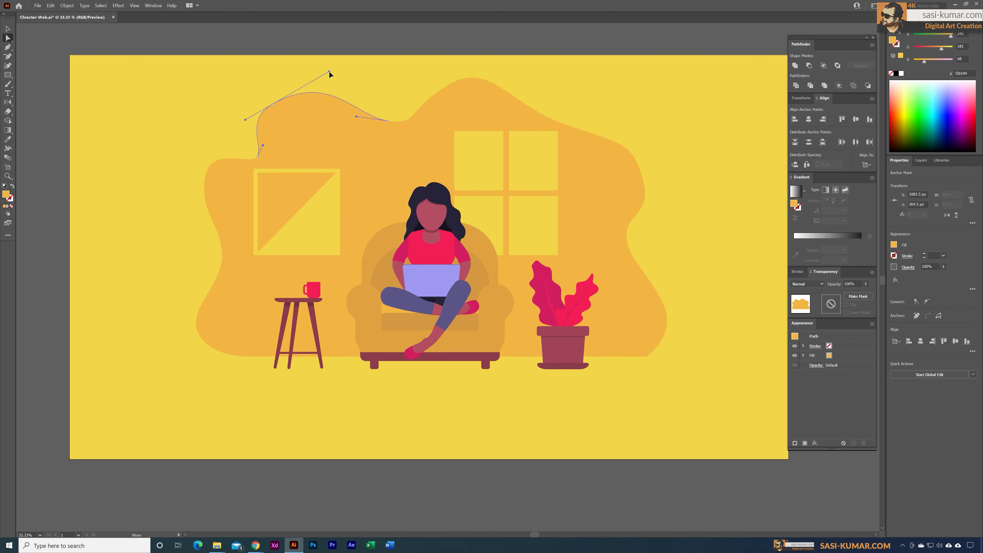
{"action": "left_click_drag", "start_coordinate": [272, 105], "coordinate": [284, 106]}
Raise the anchor on the orange blob's topmost bump to about Y 143 px and adjust its handle to smooth the peak
{"action": "left_click", "coordinate": [459, 92]}
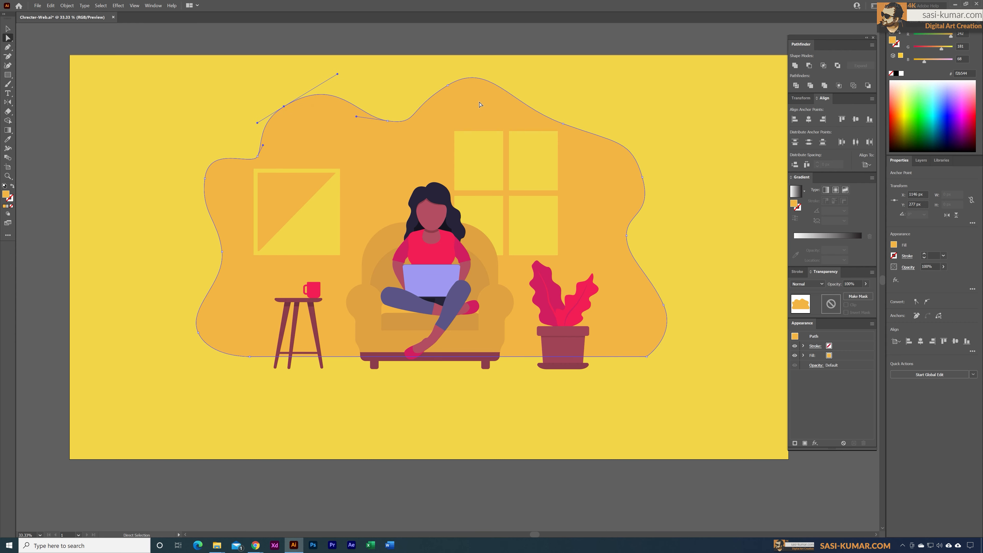
{"action": "left_click", "coordinate": [448, 84]}
{"action": "left_click", "coordinate": [472, 88]}
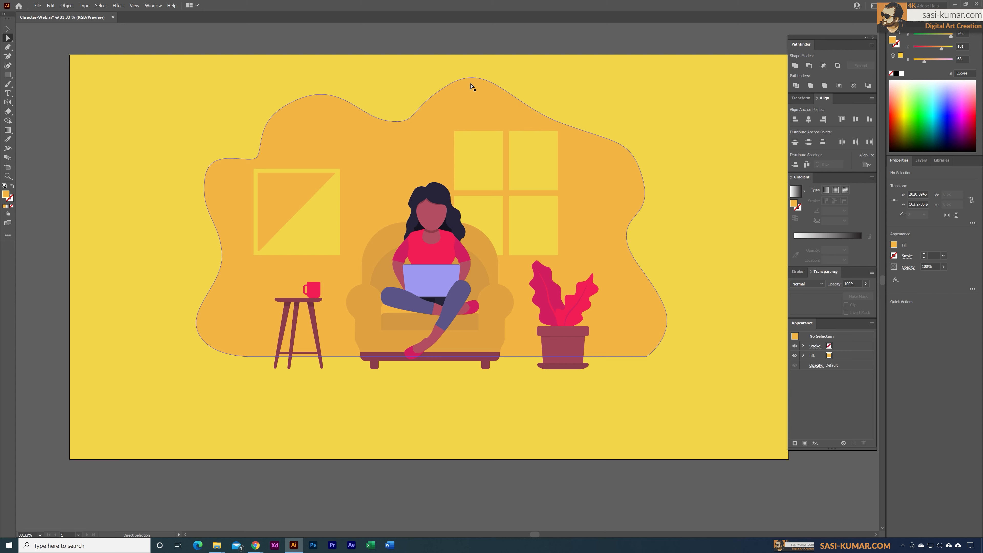
{"action": "left_click_drag", "start_coordinate": [448, 87], "coordinate": [448, 81]}
{"action": "left_click", "coordinate": [448, 87]}
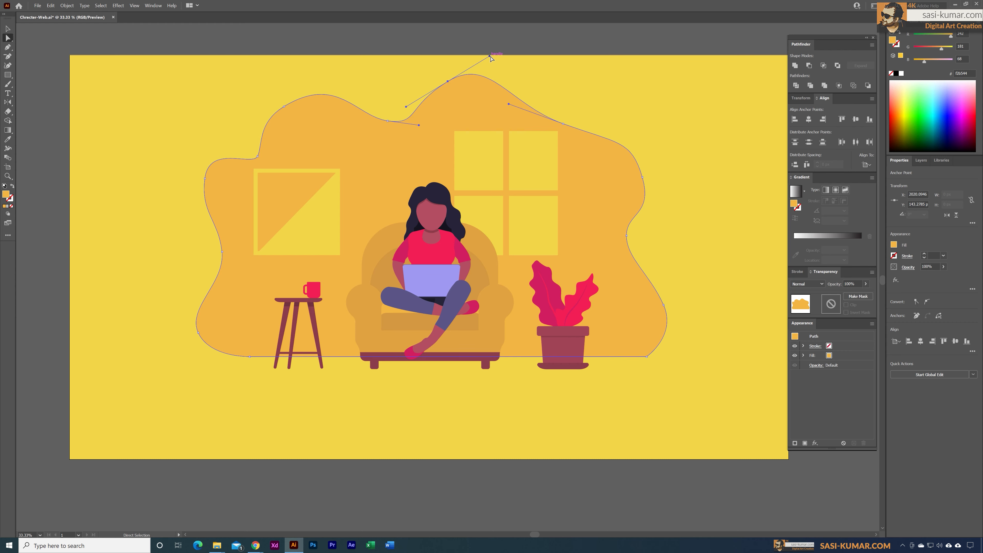
{"action": "left_click_drag", "start_coordinate": [490, 56], "coordinate": [494, 60]}
Move the blob's anchor near the window's upper-right corner to about X 2614, Y 408 px and flatten its curve handle
{"action": "left_click_drag", "start_coordinate": [563, 125], "coordinate": [558, 131]}
{"action": "left_click", "coordinate": [614, 151]}
{"action": "left_click", "coordinate": [561, 130]}
{"action": "left_click", "coordinate": [559, 131]}
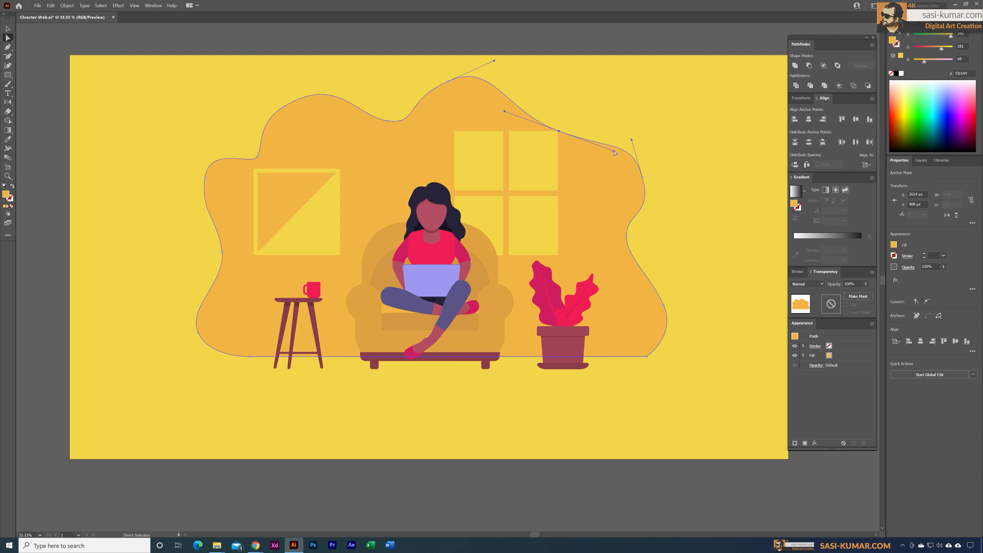
{"action": "left_click_drag", "start_coordinate": [613, 150], "coordinate": [612, 140]}
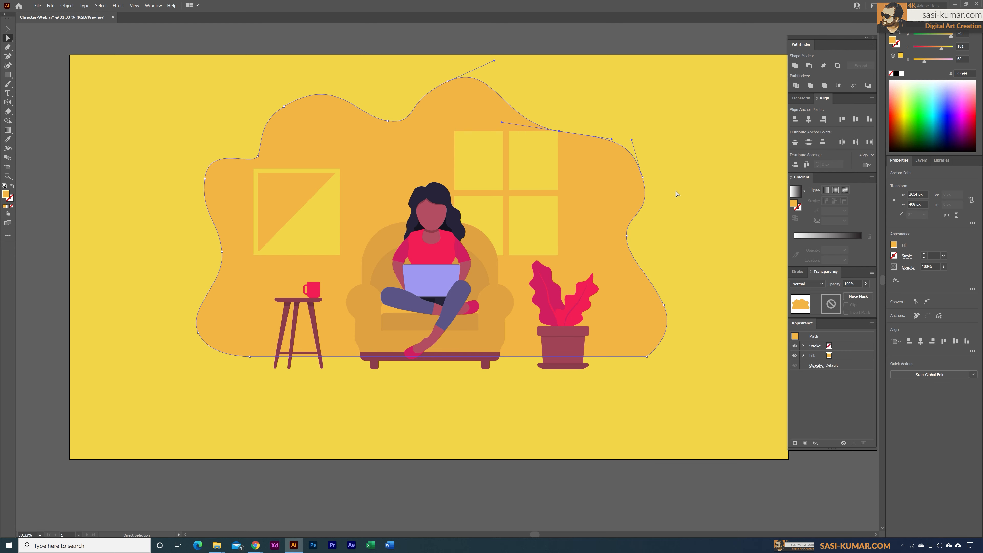
Move the anchor on the blob's right-hand bulge up to about X 3060, Y 599 px and adjust its lower curve handle
{"action": "left_click", "coordinate": [643, 177]}
{"action": "left_click_drag", "start_coordinate": [643, 178], "coordinate": [642, 166]}
{"action": "left_click", "coordinate": [657, 205]}
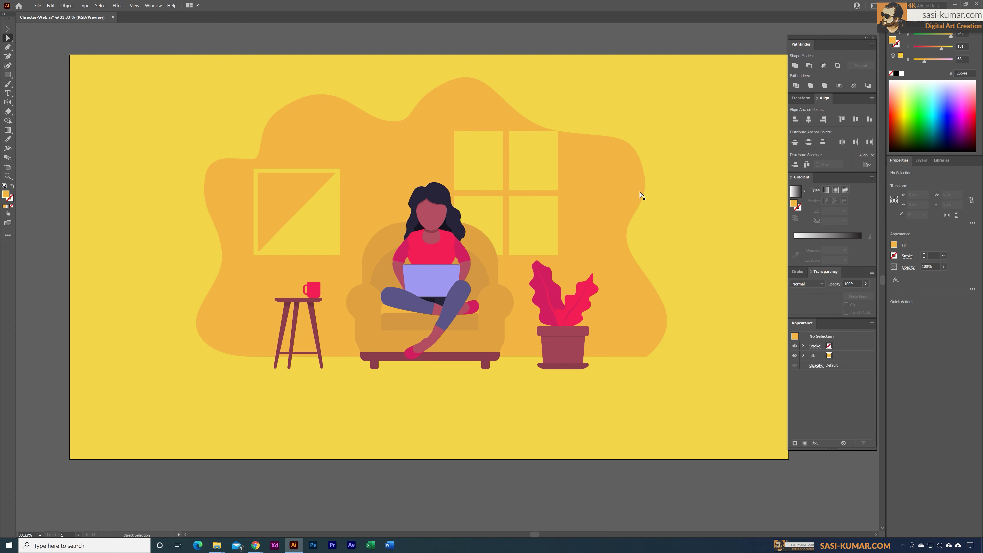
{"action": "left_click", "coordinate": [640, 195]}
{"action": "left_click", "coordinate": [643, 168]}
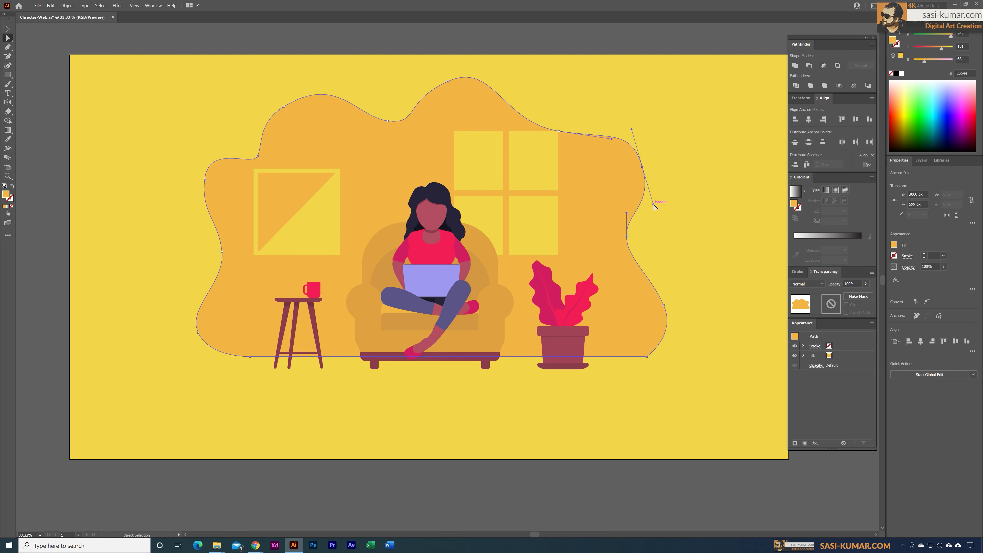
{"action": "left_click_drag", "start_coordinate": [653, 204], "coordinate": [656, 193]}
Widen the blob's left-hand bulge by moving its anchor outward and tilting its curve handle, and deselect the shape
{"action": "left_click", "coordinate": [205, 179]}
{"action": "left_click_drag", "start_coordinate": [204, 158], "coordinate": [205, 144]}
{"action": "left_click_drag", "start_coordinate": [202, 179], "coordinate": [201, 179]}
{"action": "left_click", "coordinate": [200, 179]}
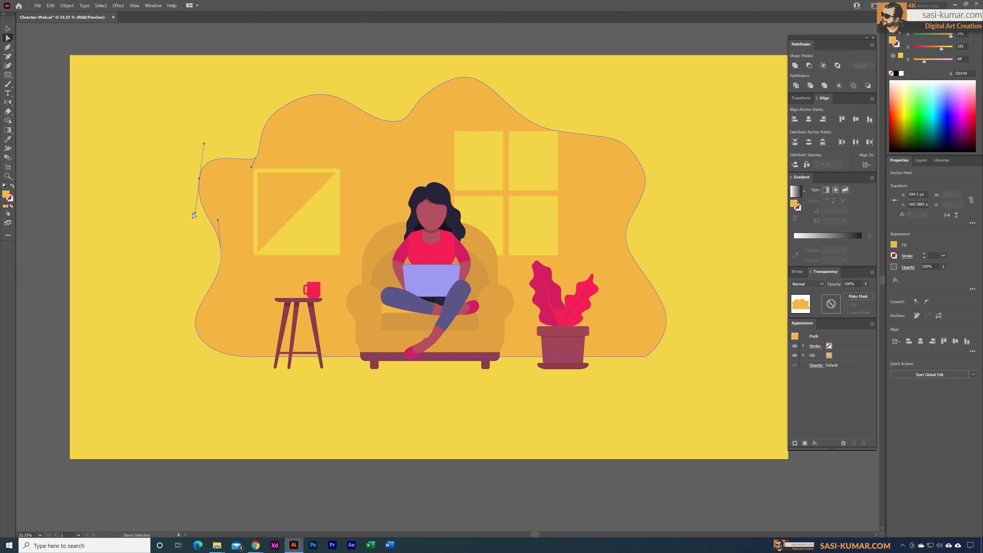
{"action": "left_click_drag", "start_coordinate": [204, 144], "coordinate": [218, 141]}
{"action": "key", "text": "v"}
{"action": "left_click", "coordinate": [719, 224]}
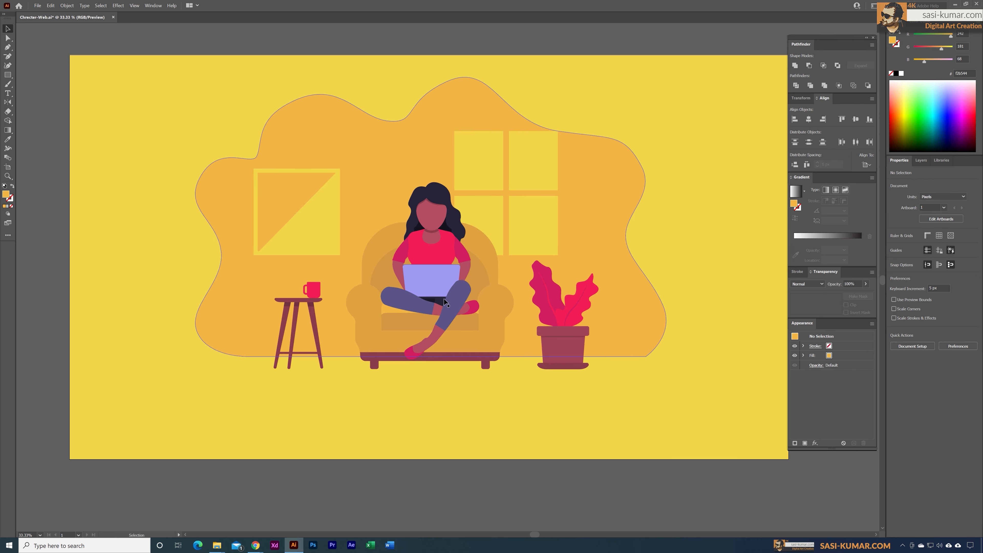
Swap to no fill with an orange stroke and draw a wavy contour line about 802 px wide along the blob's upper-right edge
{"action": "left_click", "coordinate": [12, 186]}
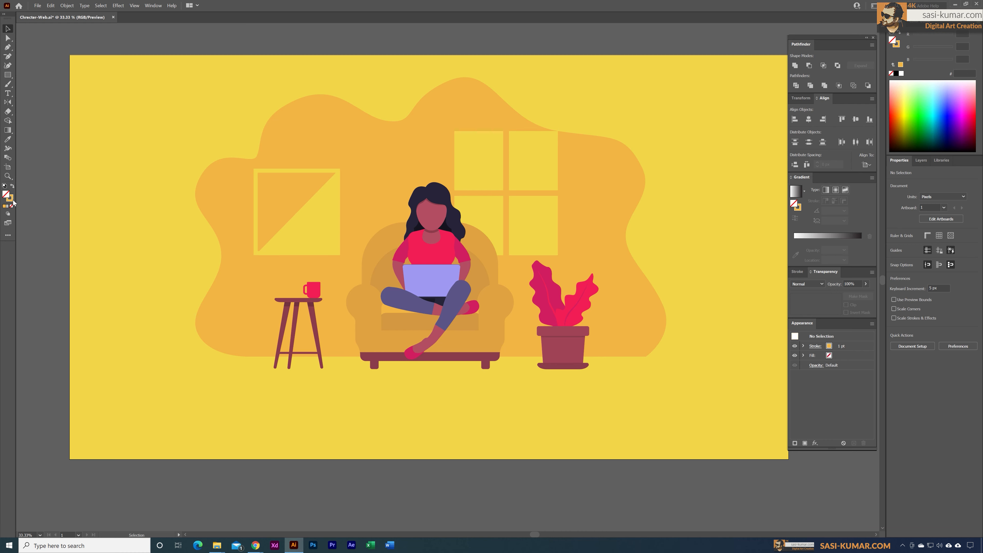
{"action": "left_click", "coordinate": [7, 47]}
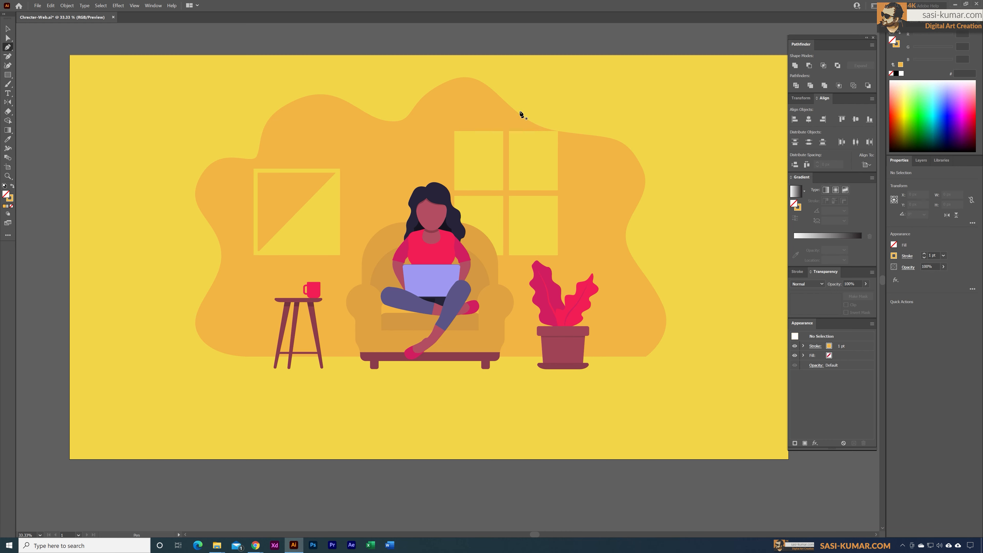
{"action": "left_click", "coordinate": [472, 80]}
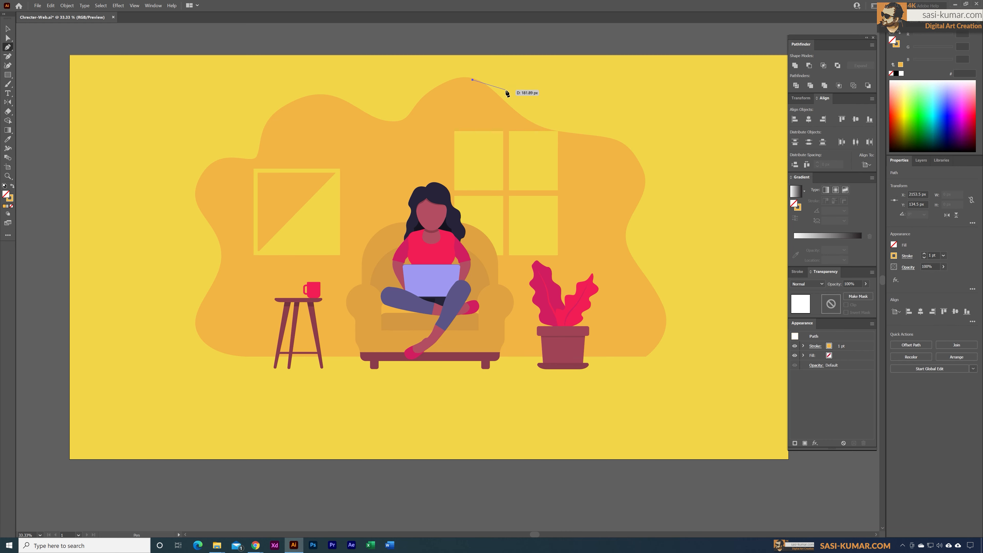
{"action": "left_click_drag", "start_coordinate": [514, 99], "coordinate": [615, 139]}
{"action": "left_click", "coordinate": [623, 163]}
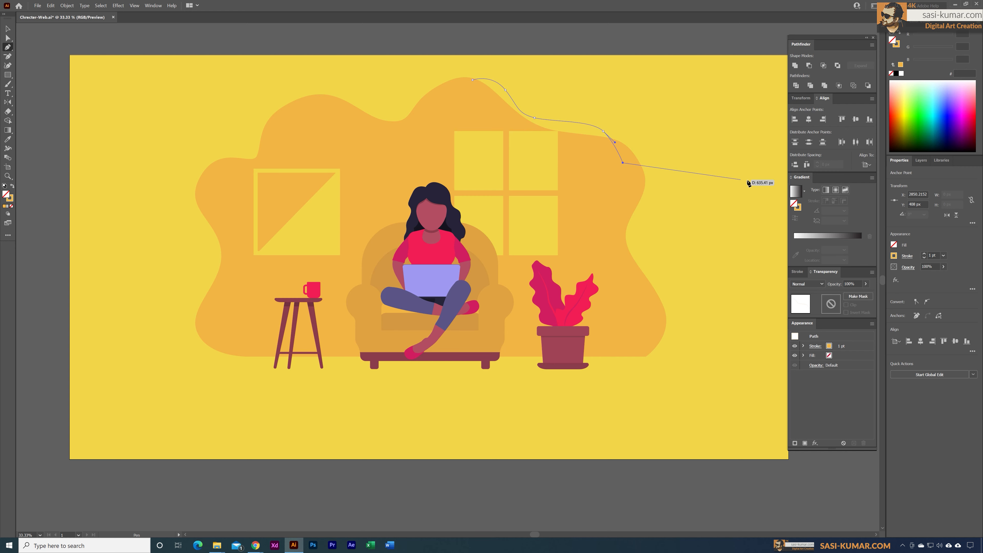
{"action": "key", "text": "Escape"}
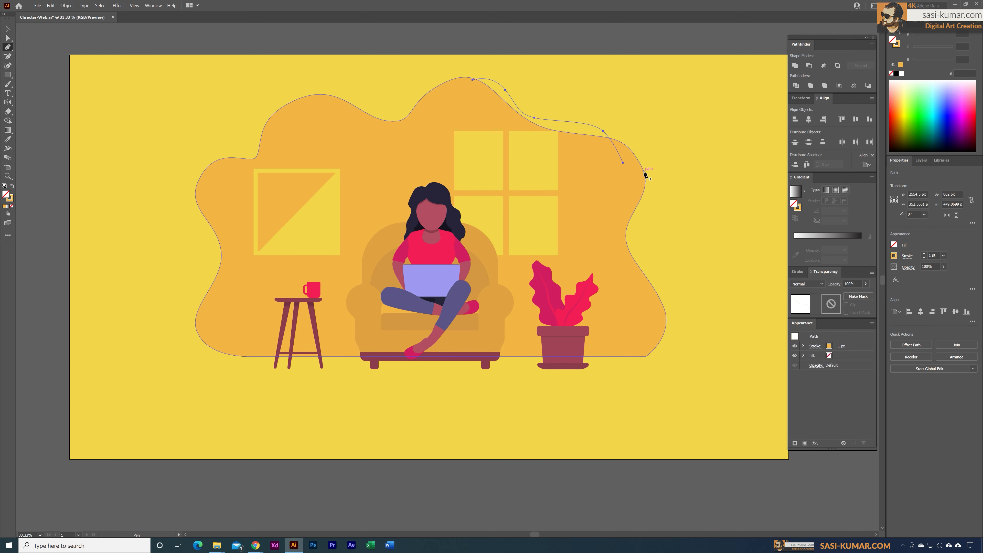
Draw a curved contour line about 933 px tall down the blob's right edge, ending near its lower-right corner
{"action": "left_click", "coordinate": [644, 170]}
{"action": "left_click_drag", "start_coordinate": [642, 222], "coordinate": [638, 254]}
{"action": "left_click_drag", "start_coordinate": [675, 301], "coordinate": [673, 327]}
{"action": "left_click", "coordinate": [649, 345]}
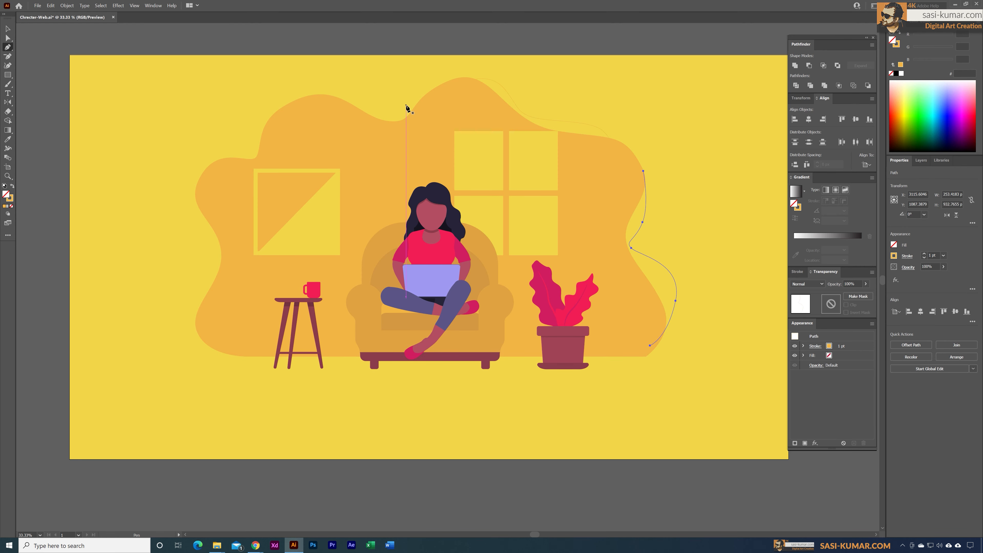
Draw a curved contour line from the blob's top peak across the dip toward its upper-left bump
{"action": "left_click", "coordinate": [467, 77]}
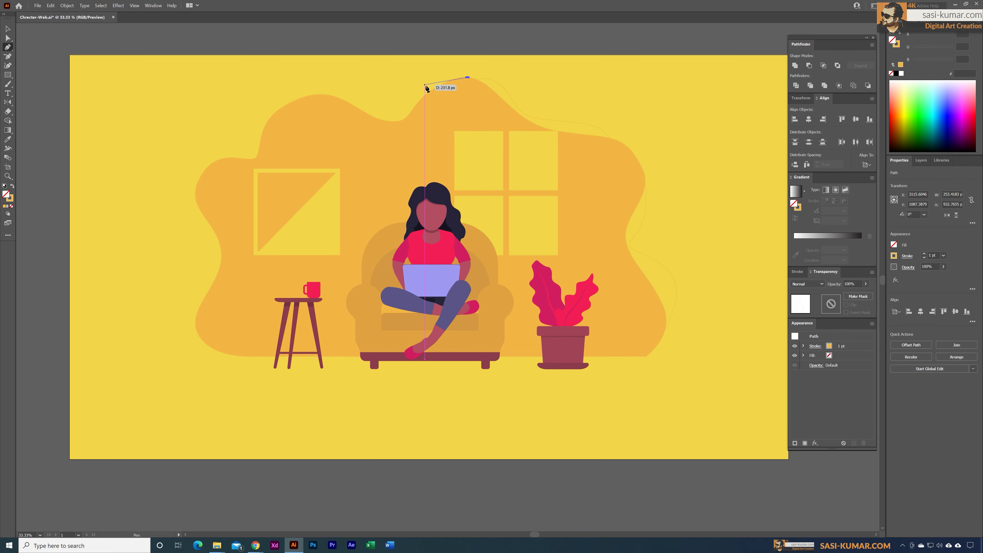
{"action": "mouse_move", "coordinate": [428, 85]}
{"action": "left_mouse_down"}
{"action": "mouse_move", "coordinate": [397, 118]}
{"action": "mouse_move", "coordinate": [336, 92]}
{"action": "mouse_move", "coordinate": [254, 137]}
{"action": "left_mouse_up"}
{"action": "key", "text": "Escape"}
Draw a curved contour line about 403 px wide from the blob's upper-left bump around to its left-hand bulge
{"action": "left_click", "coordinate": [277, 110]}
{"action": "left_click_drag", "start_coordinate": [237, 153], "coordinate": [202, 186]}
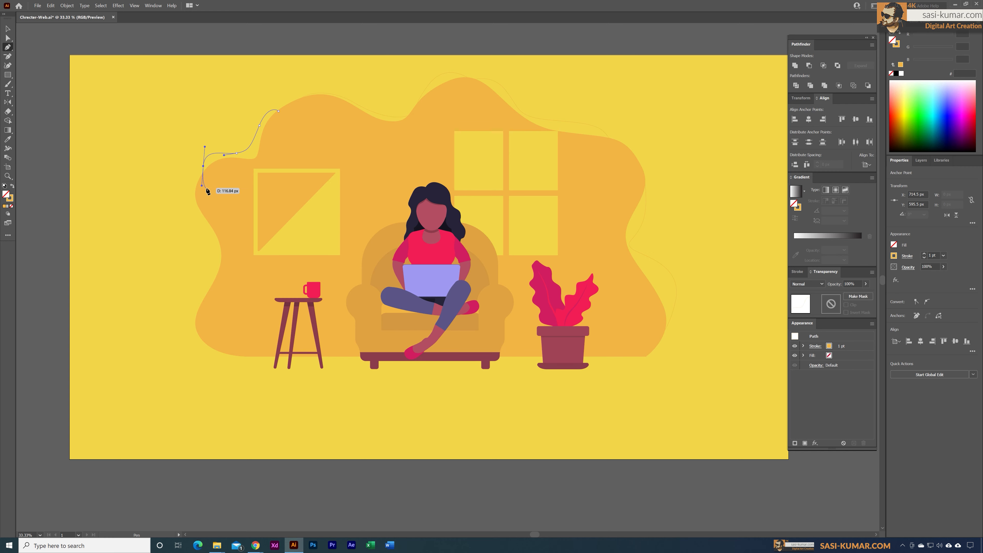
{"action": "key", "text": "Escape"}
{"action": "left_click", "coordinate": [201, 185]}
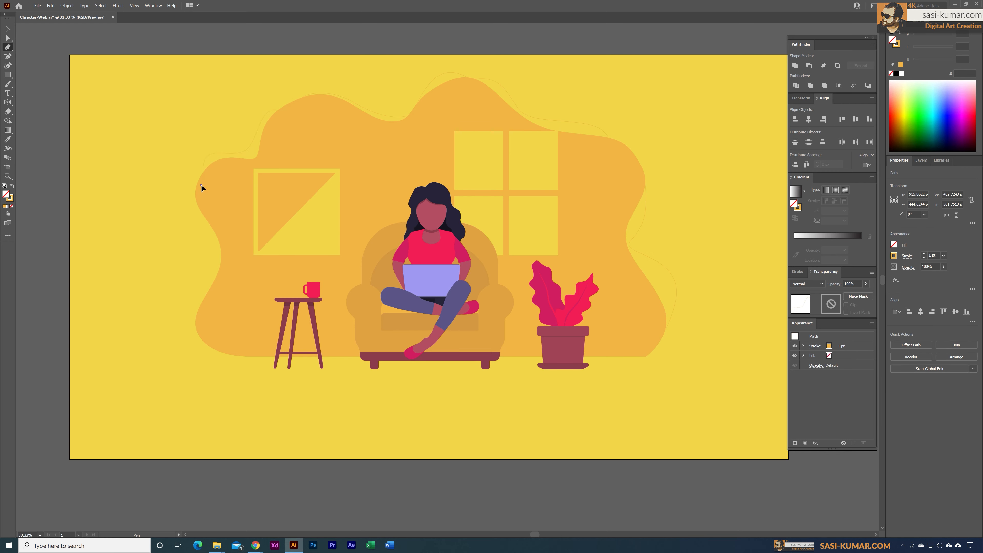
{"action": "left_click_drag", "start_coordinate": [192, 205], "coordinate": [200, 237]}
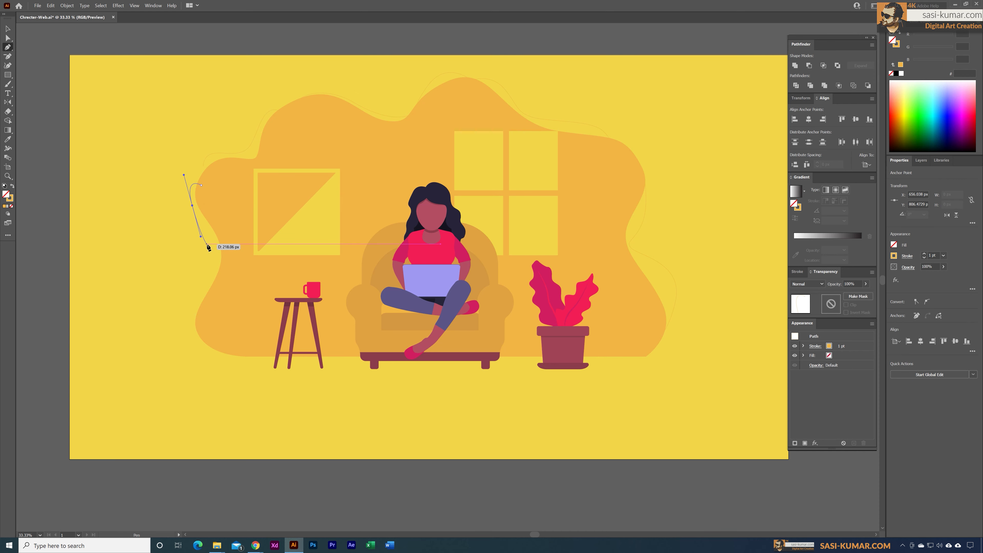
{"action": "key", "text": "ctrl+z"}
{"action": "key", "text": "ctrl+z"}
Draw a curved contour line about 883 px tall along the blob's left-hand edge, from its left bulge to the lower-left corner
{"action": "left_click", "coordinate": [204, 182]}
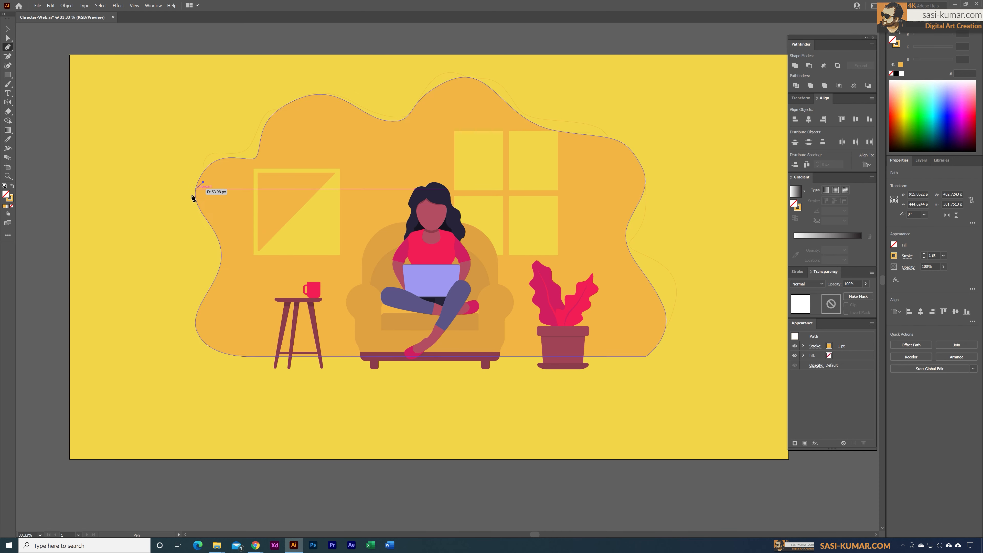
{"action": "left_click_drag", "start_coordinate": [191, 204], "coordinate": [214, 254]}
{"action": "left_click_drag", "start_coordinate": [193, 317], "coordinate": [218, 350]}
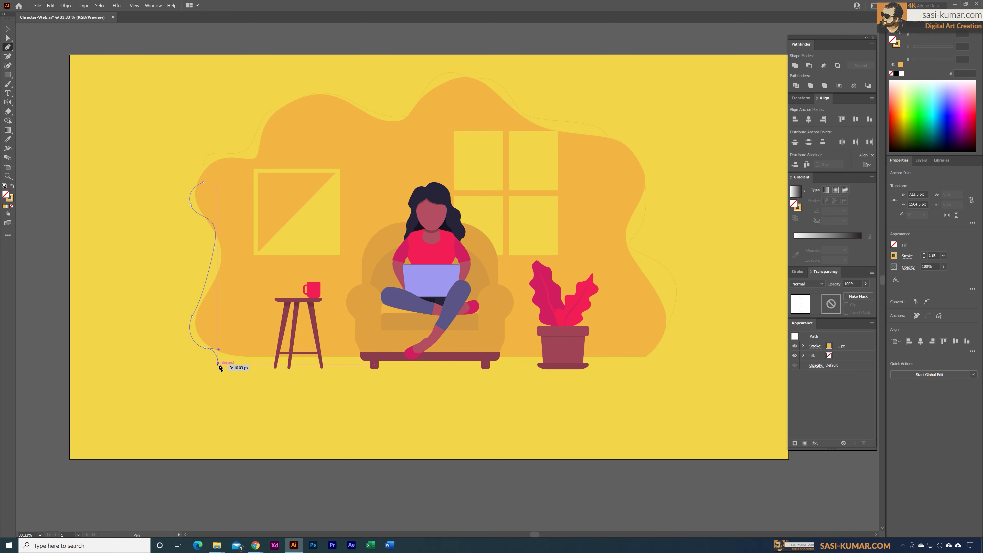
{"action": "key", "text": "Escape"}
Set the stroke weight of all five contour lines around the blob to 15 pt
{"action": "left_click", "coordinate": [7, 28]}
{"action": "left_click", "coordinate": [250, 148], "text": "shift"}
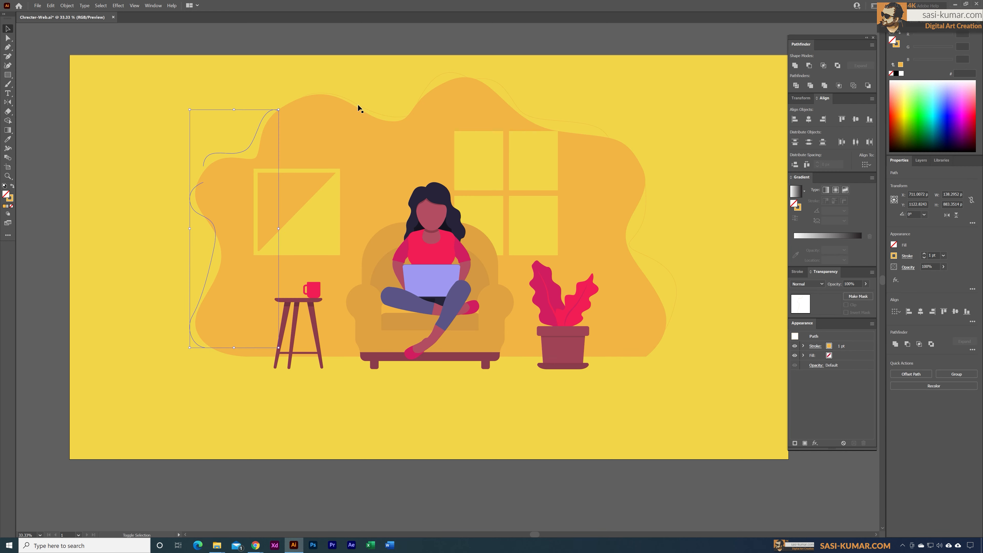
{"action": "left_click", "coordinate": [370, 112], "text": "shift"}
{"action": "left_click", "coordinate": [547, 119], "text": "shift"}
{"action": "left_click", "coordinate": [645, 230], "text": "shift"}
{"action": "left_click", "coordinate": [931, 256]}
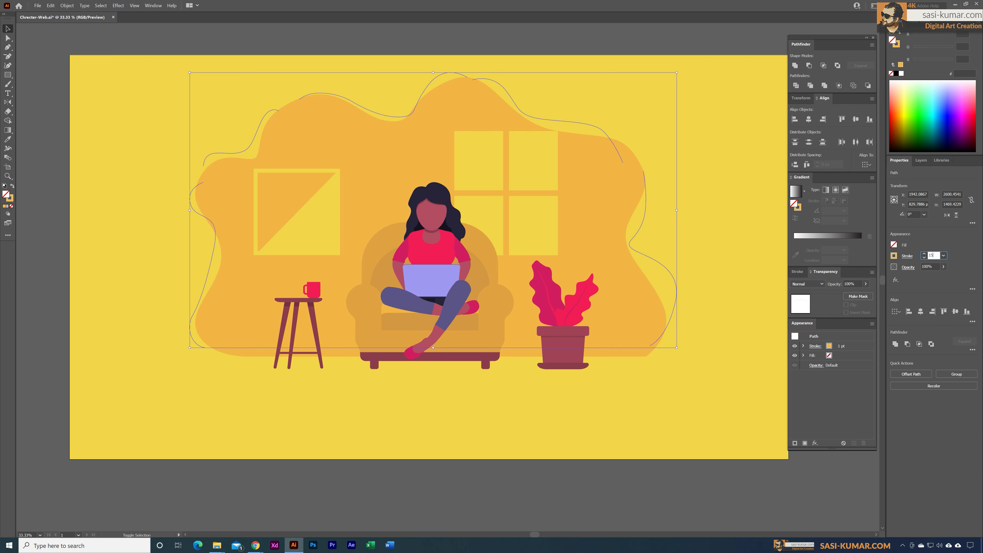
{"action": "type", "text": "15"}
{"action": "key", "text": "Return"}
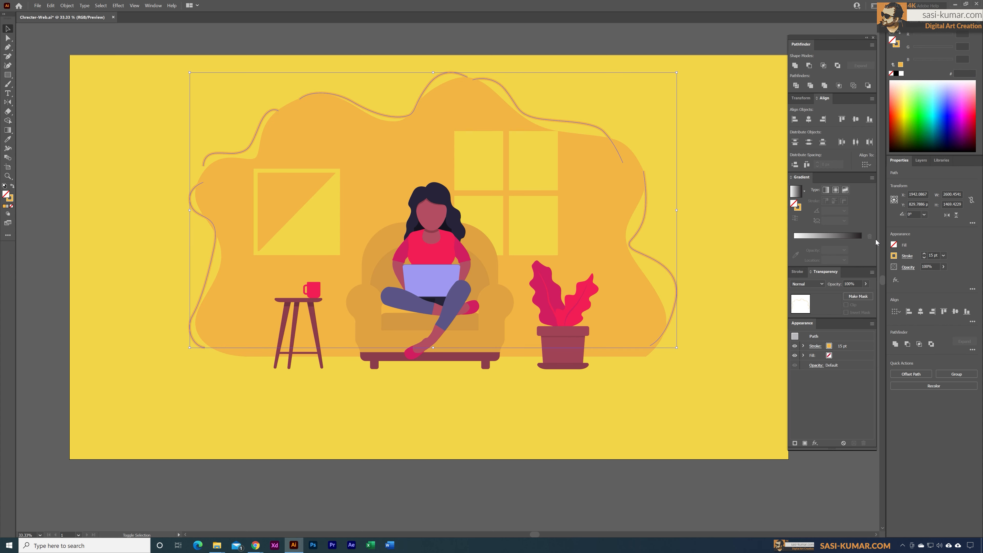
Apply the double-bulge variable width profile to the strokes of the contour lines
{"action": "left_click", "coordinate": [912, 257]}
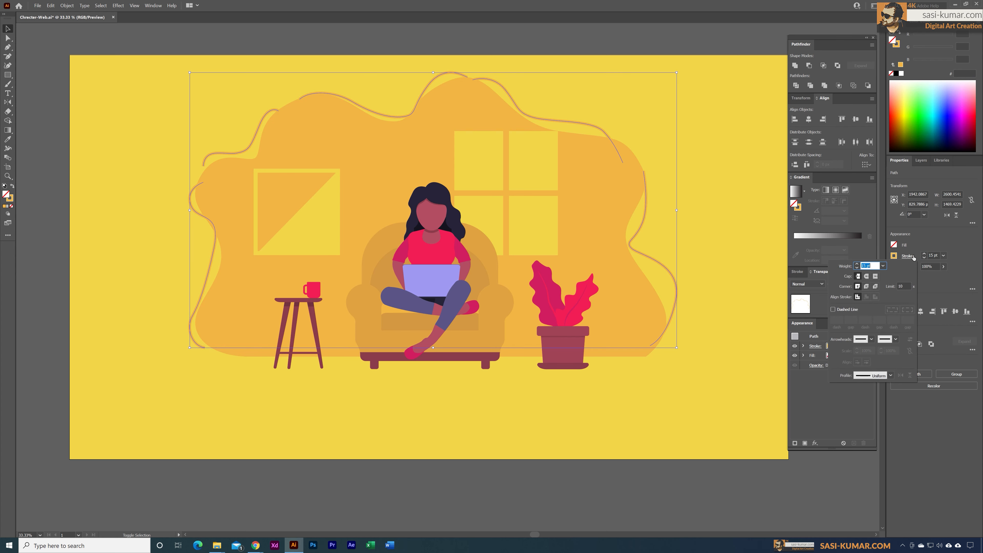
{"action": "left_click", "coordinate": [891, 375]}
{"action": "left_click", "coordinate": [867, 410]}
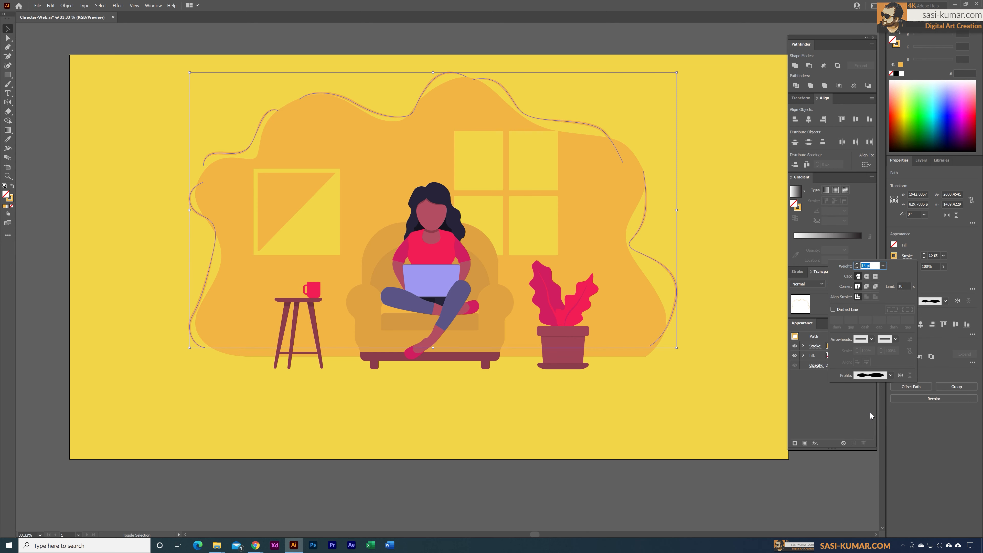
{"action": "left_click", "coordinate": [150, 39]}
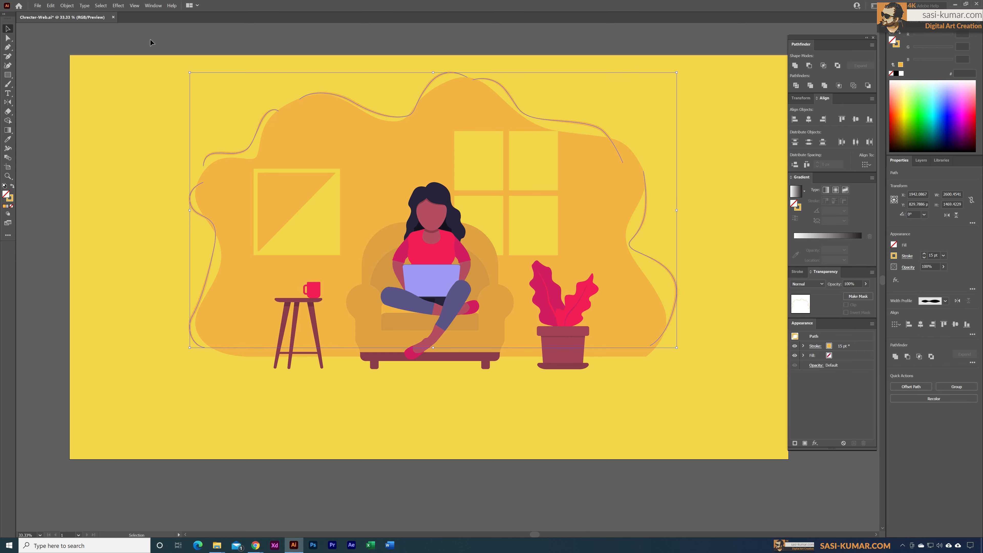
{"action": "left_click", "coordinate": [150, 38]}
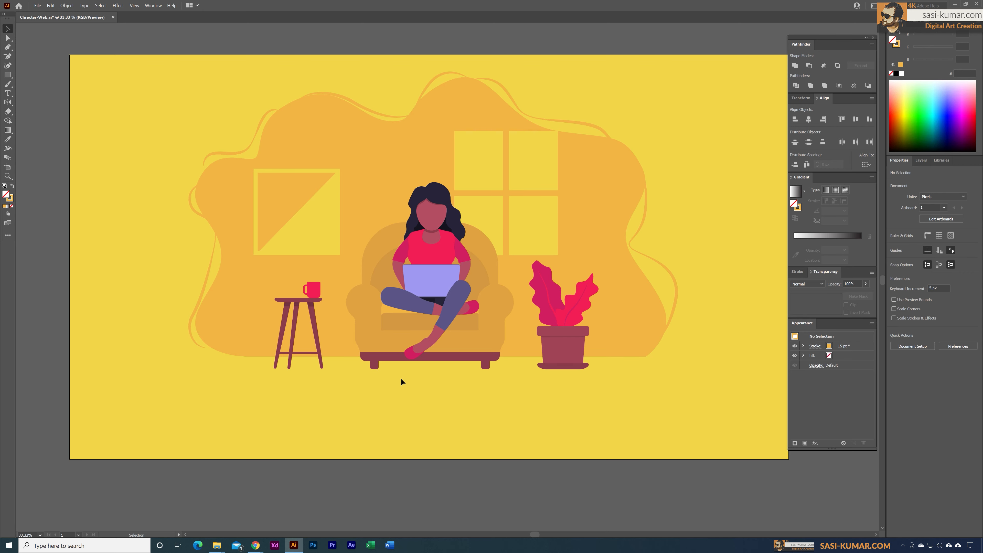
Select all the contour lines around the blob and expand their appearance into filled shapes
{"action": "left_click", "coordinate": [207, 280]}
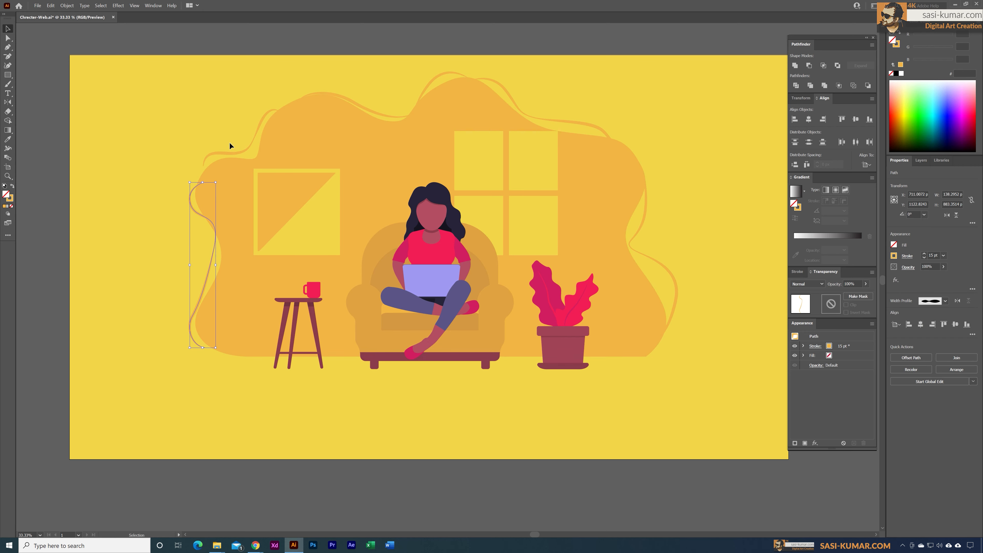
{"action": "left_click", "coordinate": [245, 151], "text": "shift"}
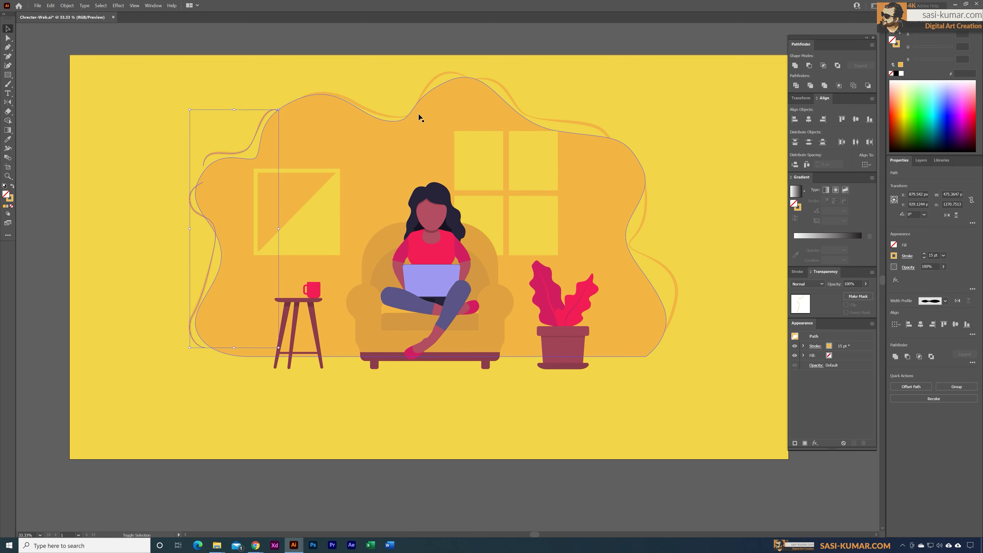
{"action": "left_click", "coordinate": [373, 112], "text": "shift"}
{"action": "left_click", "coordinate": [564, 124], "text": "shift"}
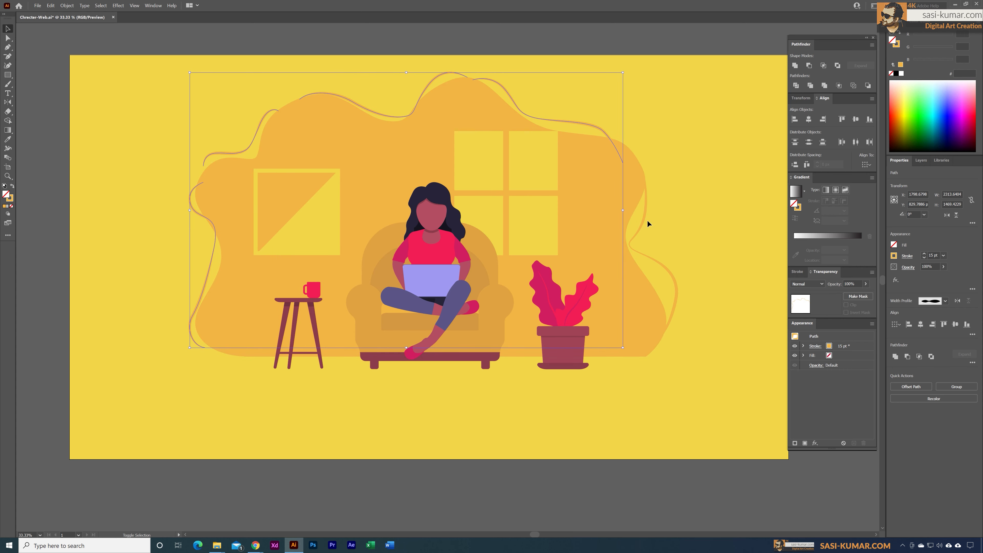
{"action": "left_click", "coordinate": [646, 222], "text": "shift"}
{"action": "left_click", "coordinate": [66, 5]}
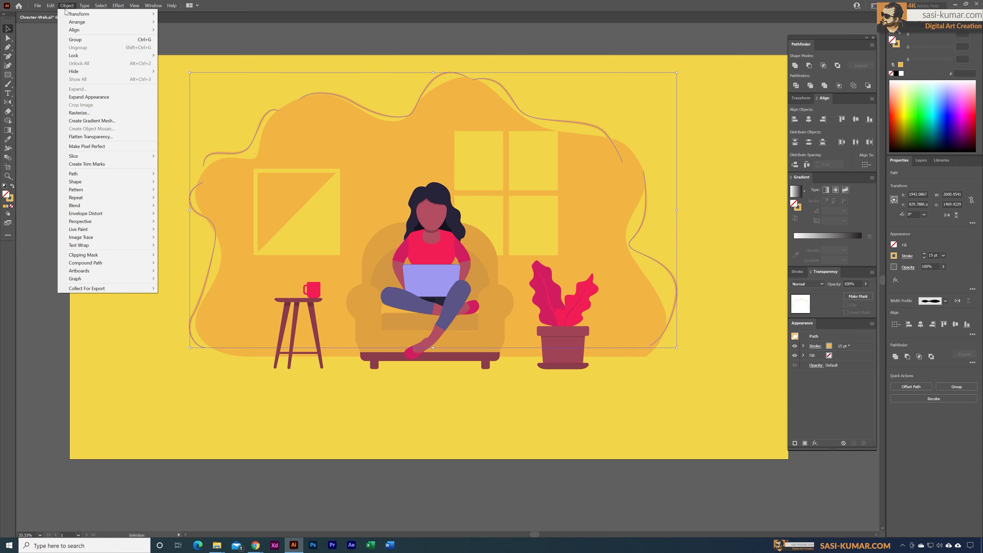
{"action": "left_click", "coordinate": [89, 97]}
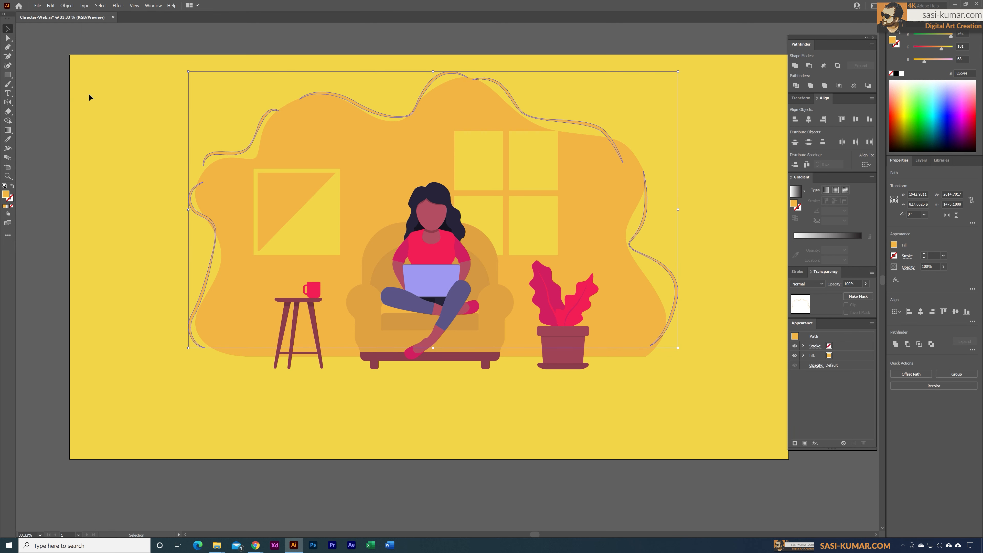
Group the orange blob with the expanded contour lines and send the group to the back
{"action": "left_click", "coordinate": [396, 151], "text": "shift"}
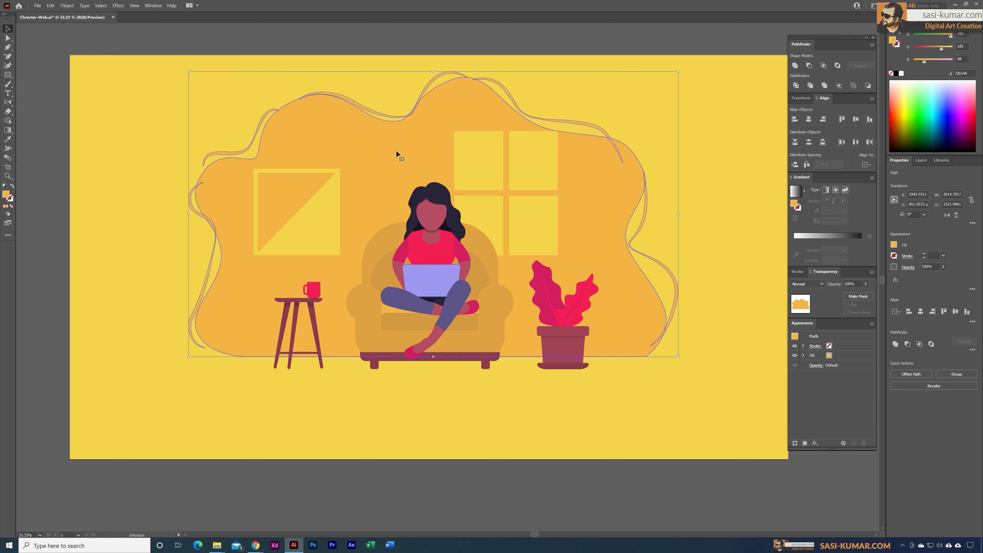
{"action": "key", "text": "a"}
{"action": "key", "text": "v"}
{"action": "right_click", "coordinate": [598, 206]}
{"action": "mouse_move", "coordinate": [627, 282]}
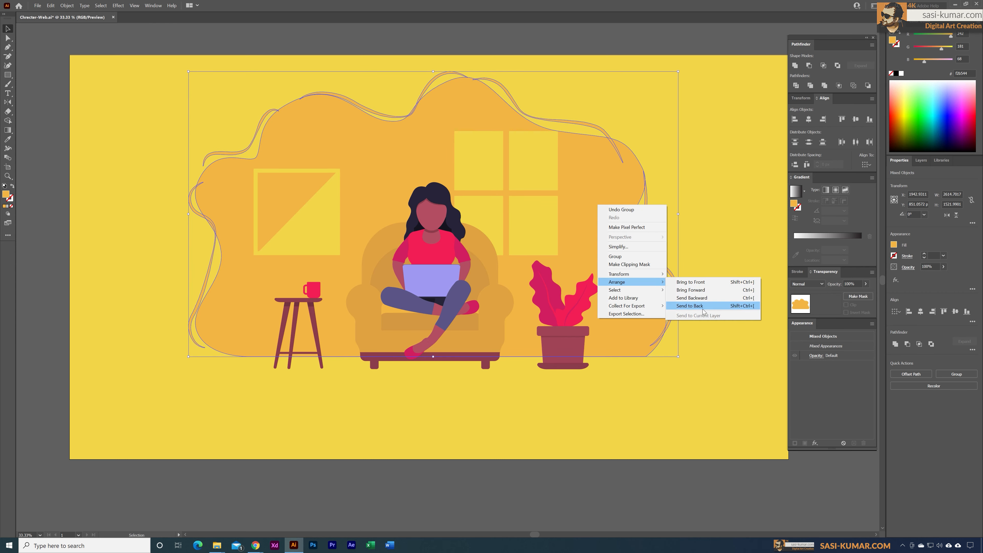
{"action": "left_click", "coordinate": [701, 306]}
{"action": "key", "text": "a"}
{"action": "key", "text": "v"}
{"action": "left_click", "coordinate": [702, 218]}
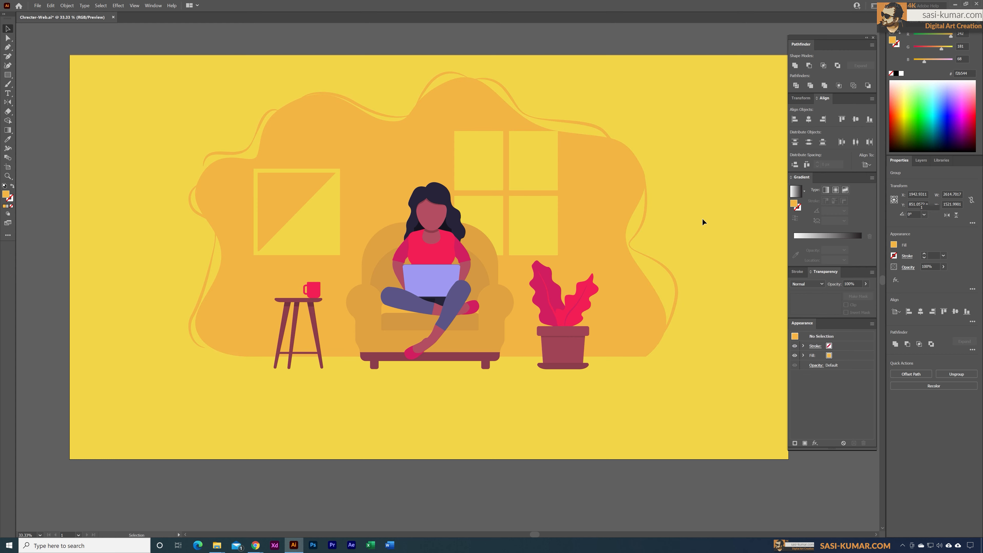
Try nudging the grouped blob and contour lines horizontally
{"action": "left_click", "coordinate": [649, 218]}
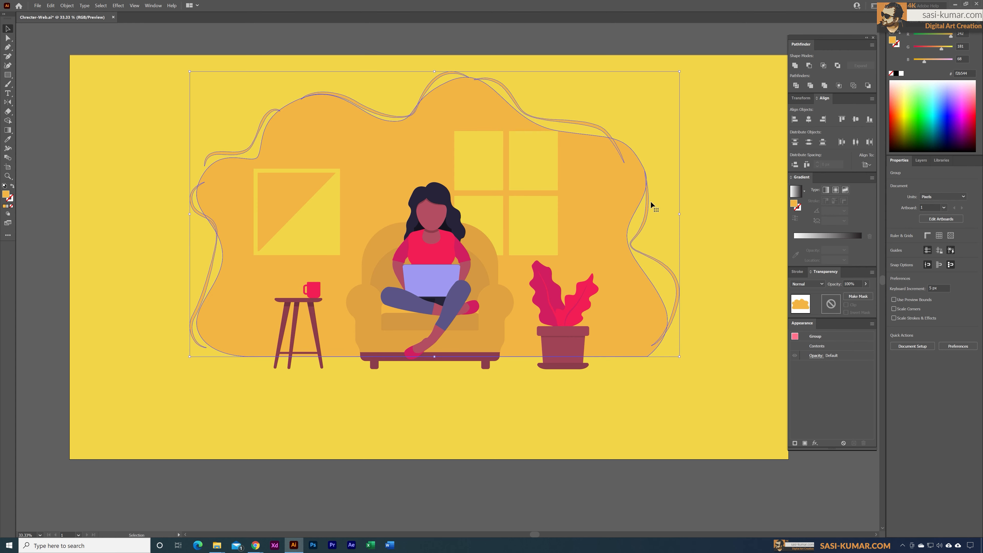
{"action": "key", "text": "Left"}
{"action": "key", "text": "Left"}
{"action": "key", "text": "Left"}
{"action": "key", "text": "Left"}
{"action": "key", "text": "Left"}
{"action": "key", "text": "Left"}
{"action": "key", "text": "Left"}
{"action": "left_click", "coordinate": [688, 174]}
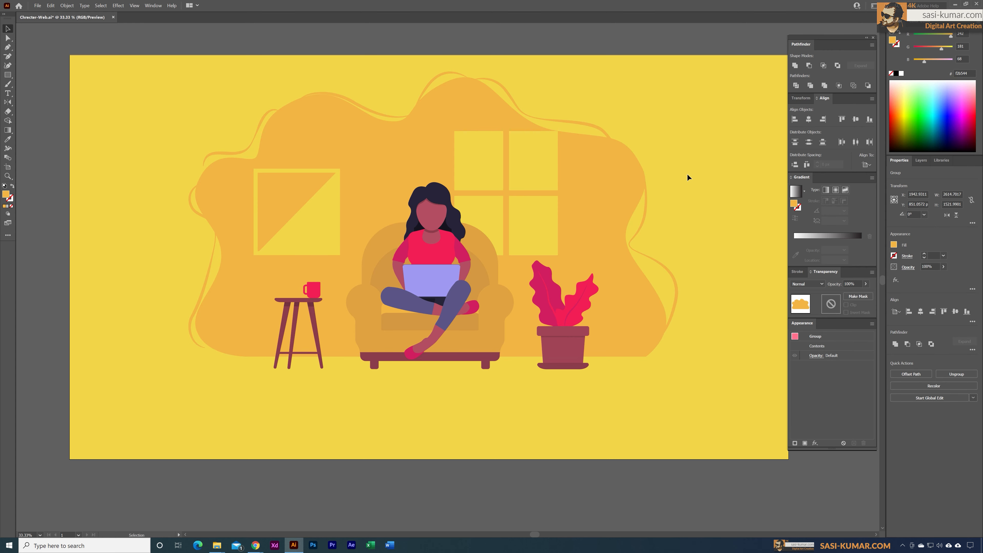
Recolour the grouped blob and contour lines with the dark navy sampled from the woman's hair
{"action": "left_click", "coordinate": [626, 209]}
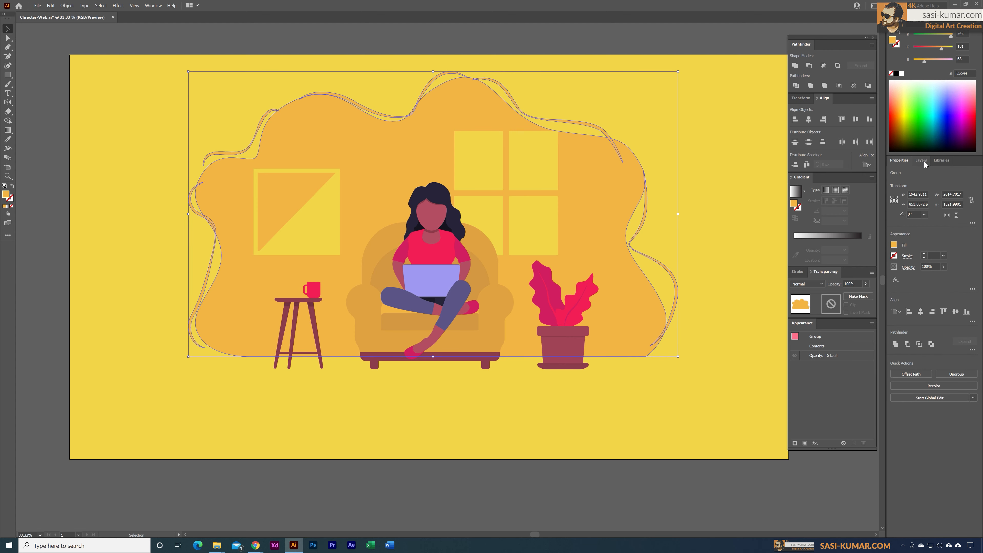
{"action": "left_click", "coordinate": [940, 160]}
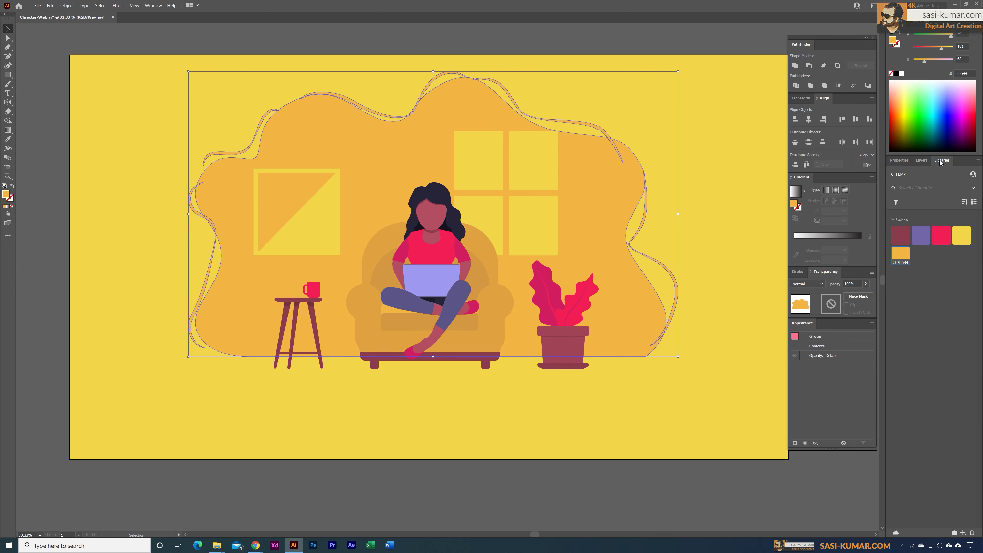
{"action": "key", "text": "i"}
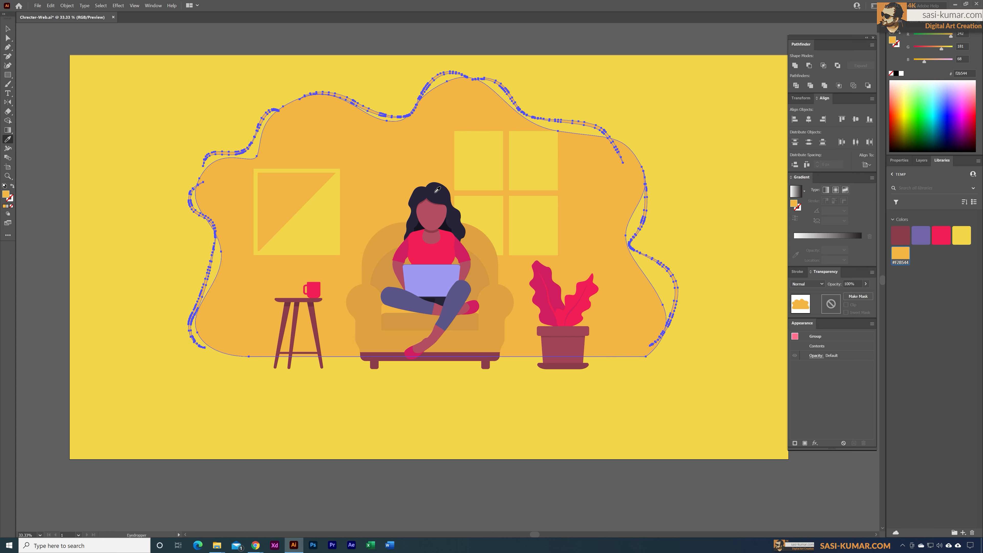
{"action": "left_click", "coordinate": [437, 192]}
{"action": "key", "text": "v"}
{"action": "left_click", "coordinate": [349, 75]}
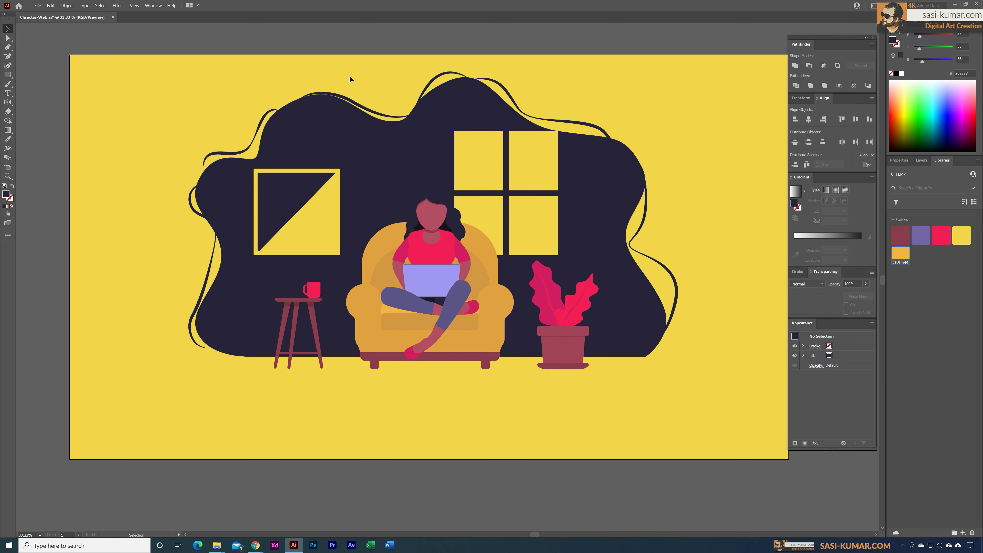
Set the opacity of the grouped blob and contour lines to 5%
{"action": "left_click", "coordinate": [407, 159]}
{"action": "left_click", "coordinate": [900, 160]}
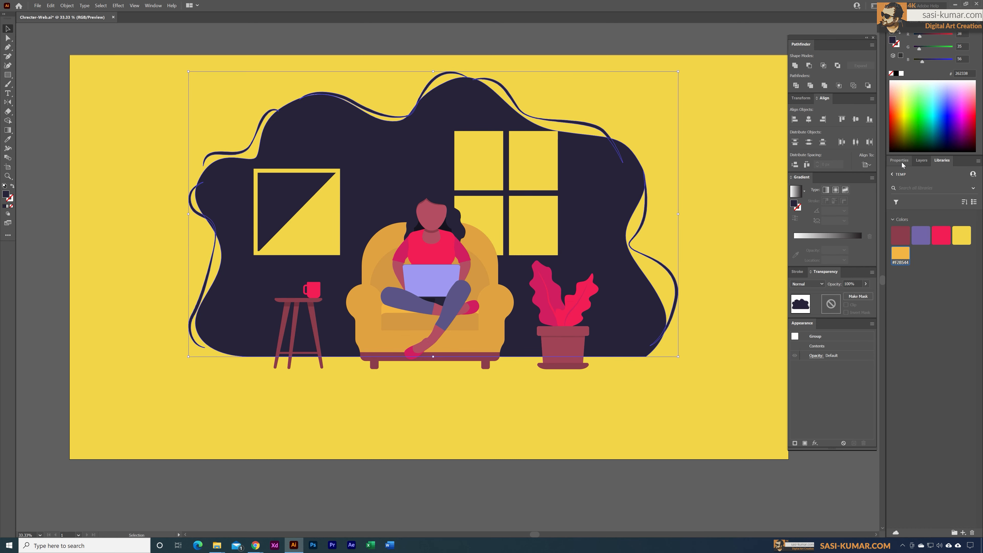
{"action": "left_click", "coordinate": [928, 271]}
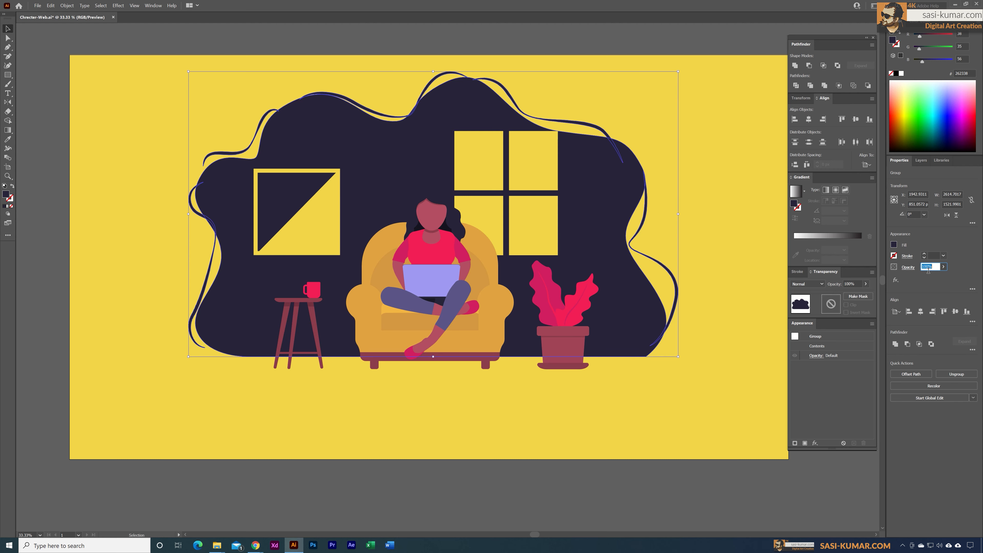
{"action": "type", "text": "5"}
{"action": "key", "text": "Return"}
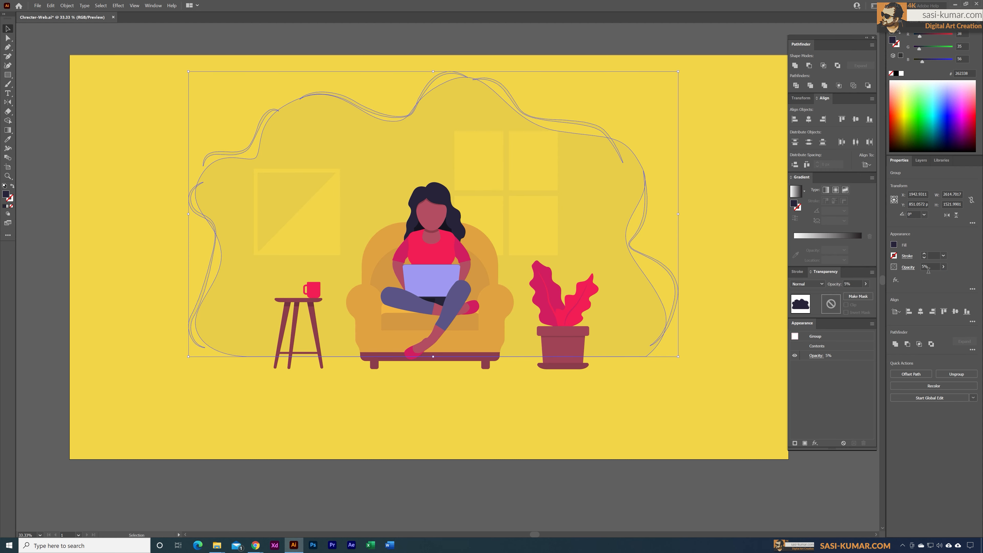
{"action": "left_click", "coordinate": [768, 263]}
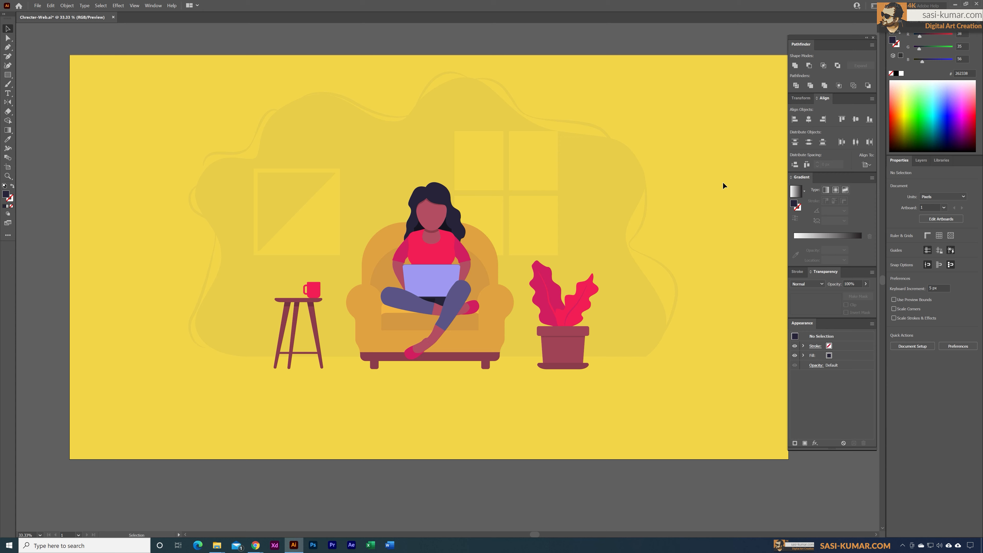
{"action": "left_click", "coordinate": [619, 235]}
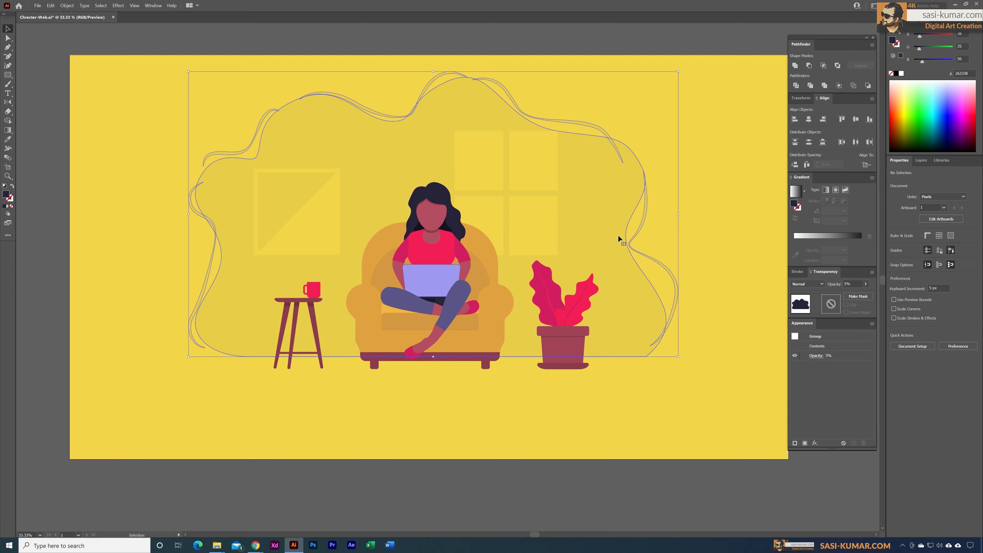
{"action": "left_click", "coordinate": [690, 222]}
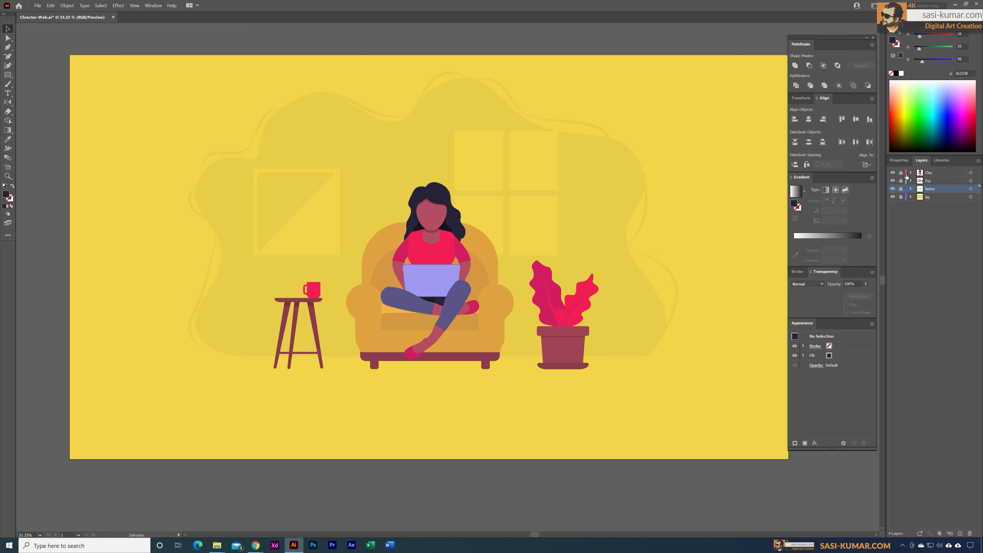
Unlock the Cha layer and isolate the woman's group for editing
{"action": "left_click", "coordinate": [905, 174]}
{"action": "left_click", "coordinate": [441, 205]}
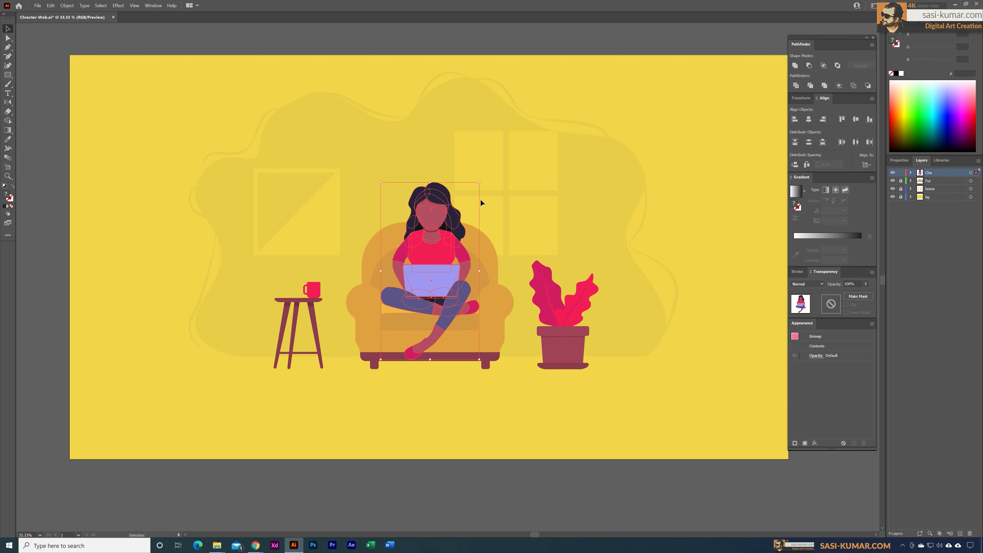
{"action": "double_click", "coordinate": [439, 209]}
Move the woman's head and hair down slightly toward her shoulders and leave the isolated group
{"action": "left_click", "coordinate": [438, 205]}
{"action": "left_click_drag", "start_coordinate": [482, 177], "coordinate": [399, 222]}
{"action": "key", "text": "ctrl+plus"}
{"action": "key", "text": "ctrl+plus"}
{"action": "left_click_drag", "start_coordinate": [508, 211], "coordinate": [496, 224]}
{"action": "left_click_drag", "start_coordinate": [450, 251], "coordinate": [450, 255]}
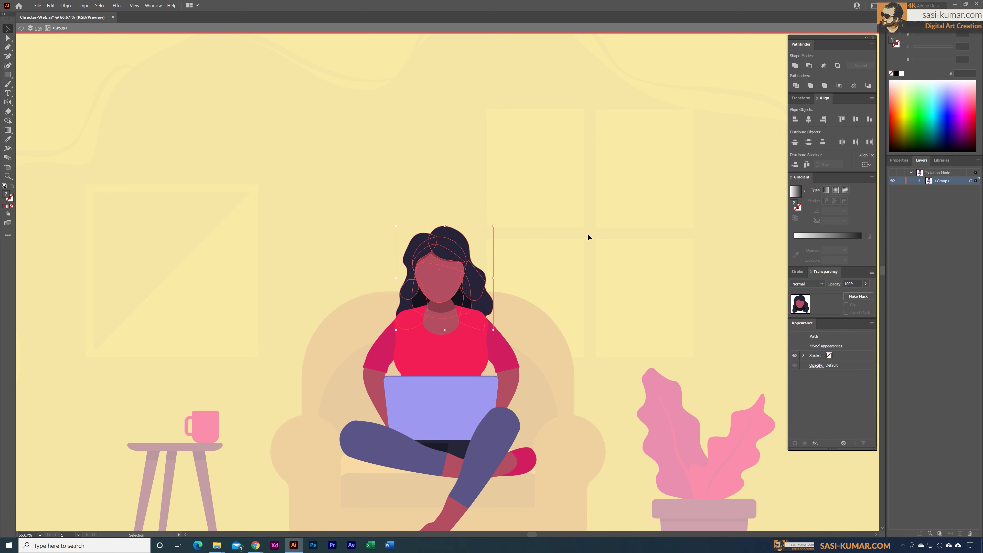
{"action": "double_click", "coordinate": [587, 236]}
{"action": "key", "text": "ctrl+minus"}
{"action": "key", "text": "ctrl+minus"}
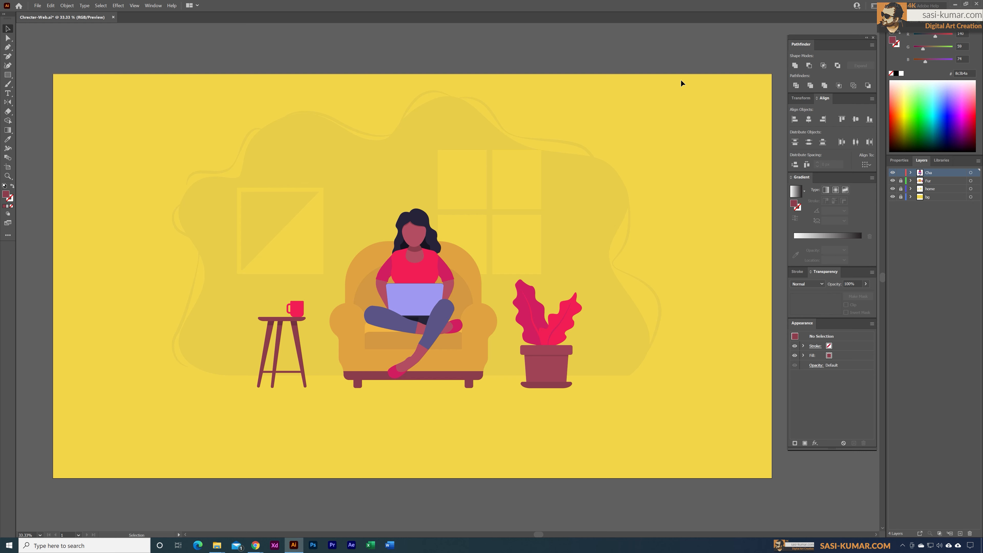
Nudge the four-pane window group straight down on the wall behind the armchair
{"action": "left_click", "coordinate": [534, 200]}
{"action": "key", "text": "shift+Down"}
{"action": "key", "text": "shift+Down"}
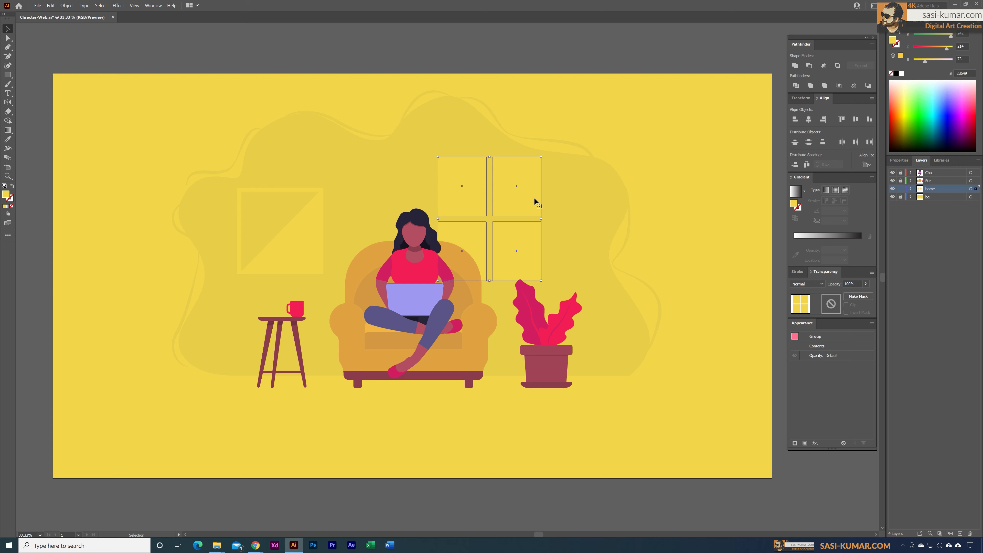
{"action": "key", "text": "shift+Down"}
{"action": "key", "text": "shift+Down"}
{"action": "key", "text": "shift+Down"}
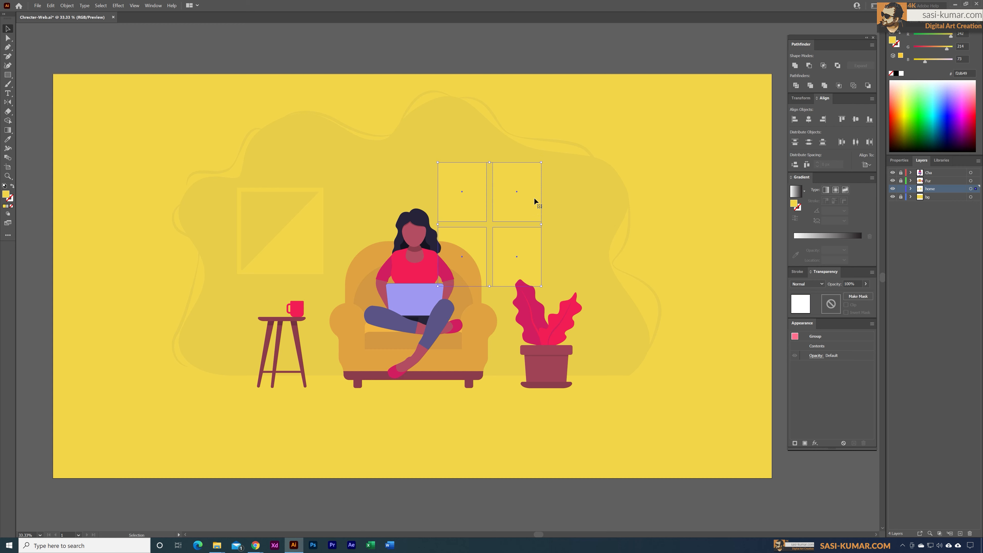
Lower the window group a little further on the wall, deselect it and save the illustration
{"action": "key", "text": "shift+Down"}
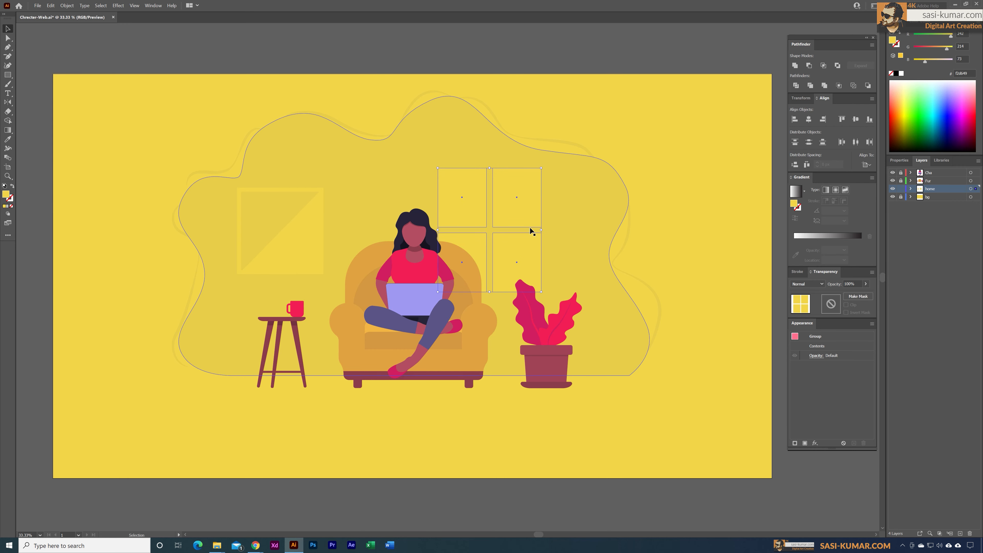
{"action": "left_click", "coordinate": [649, 176]}
{"action": "key", "text": "ctrl+s"}
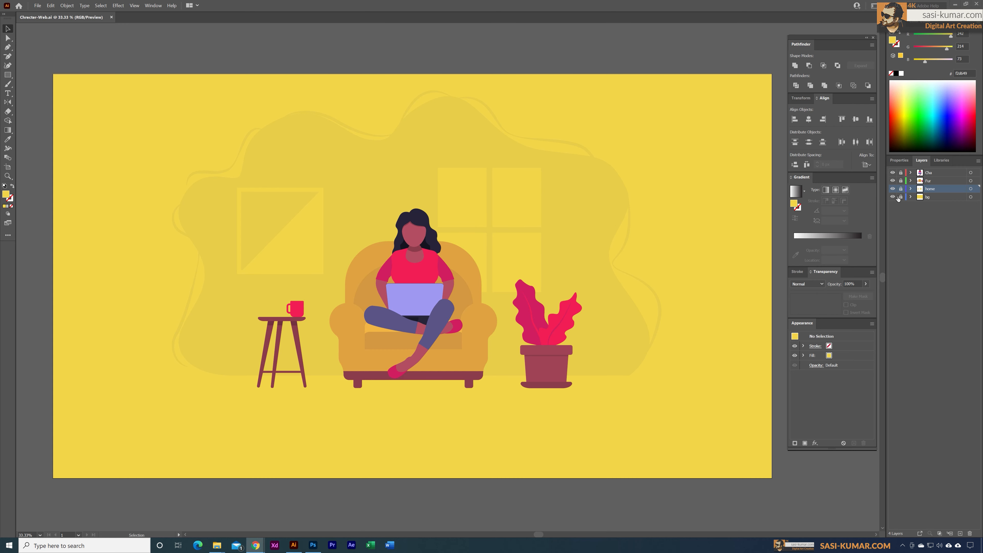
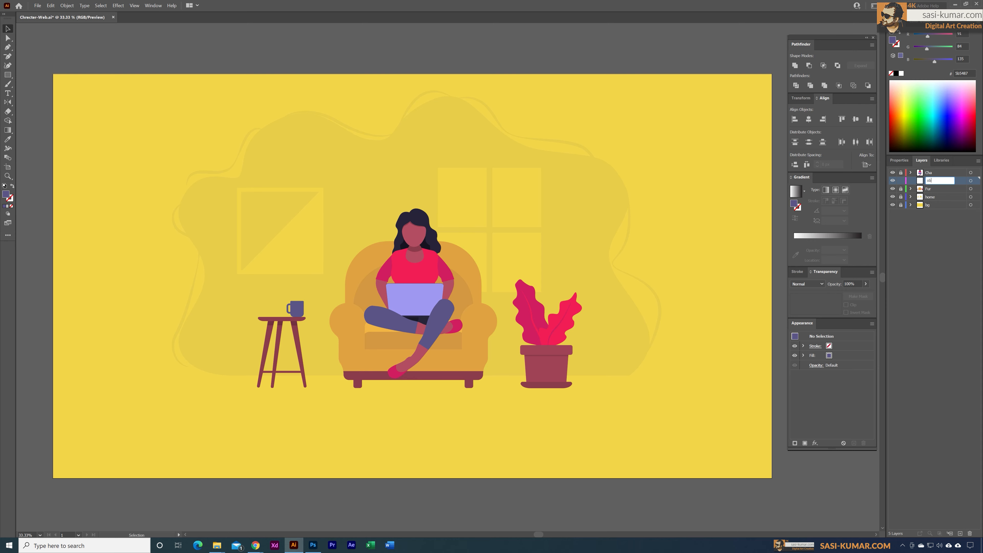
Confirm the new layer's name and draw a tall narrow rectangle with a wide flat base on the table beside the mug
{"action": "key", "text": "Return"}
{"action": "scroll", "coordinate": [312, 248], "scroll_direction": "up", "scroll_amount": 8}
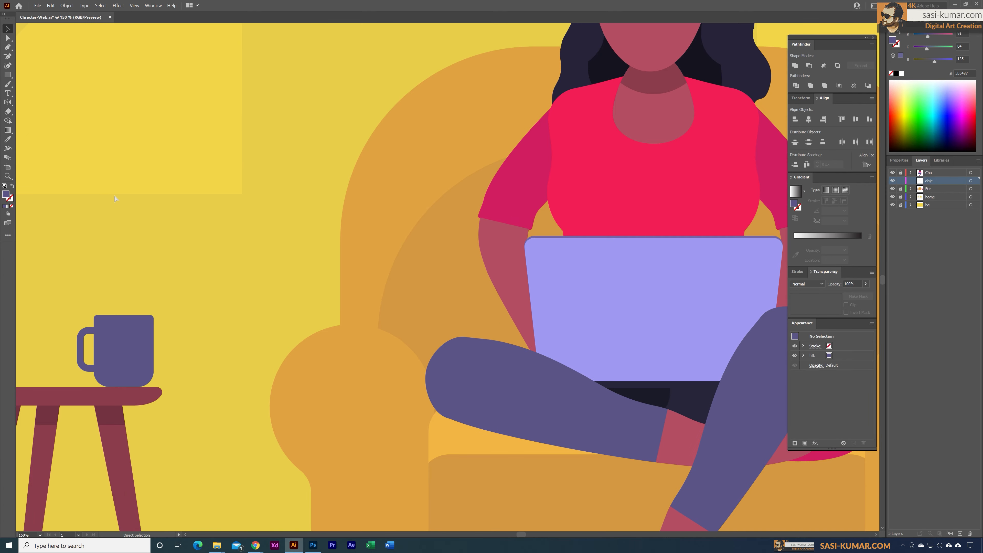
{"action": "left_click_drag", "start_coordinate": [153, 200], "coordinate": [421, 170]}
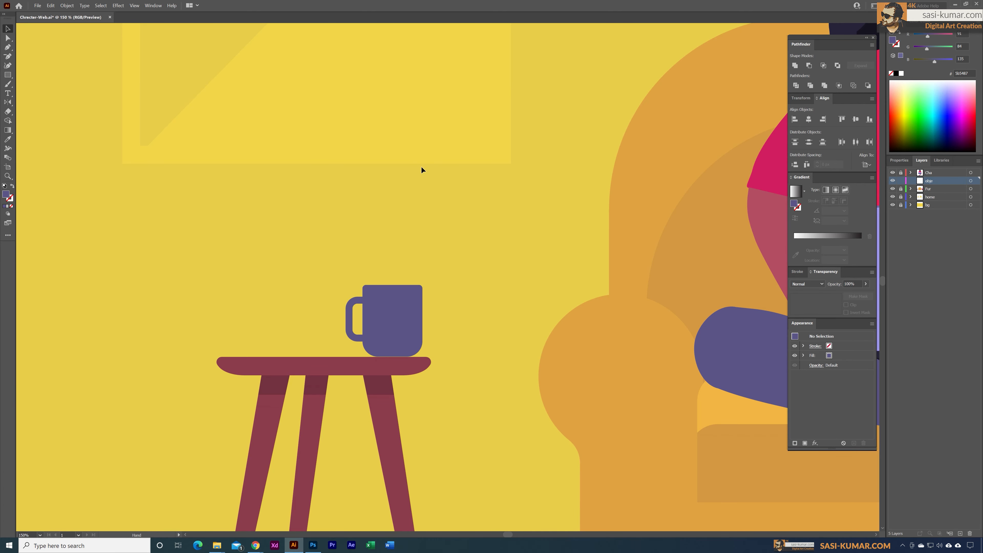
{"action": "left_click", "coordinate": [8, 75]}
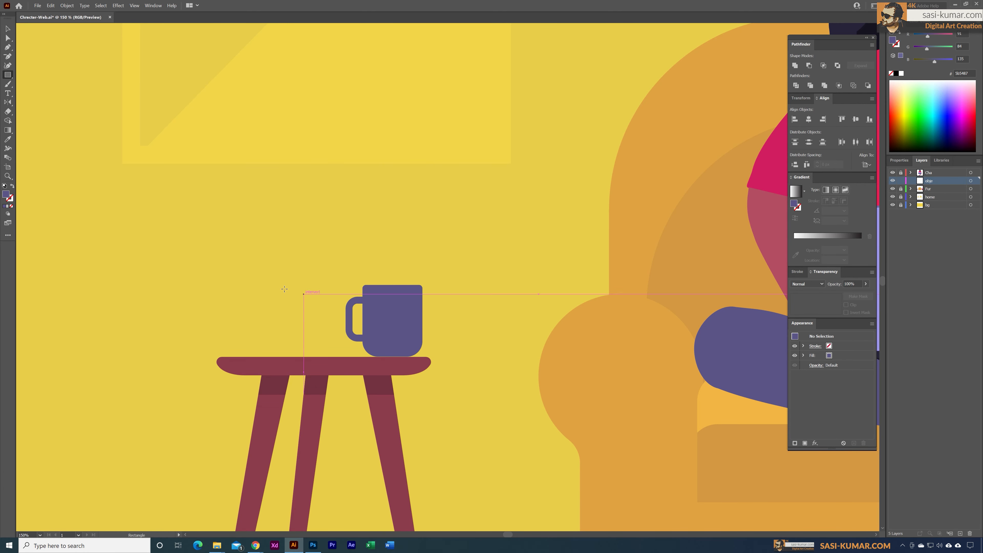
{"action": "left_click_drag", "start_coordinate": [276, 233], "coordinate": [323, 357]}
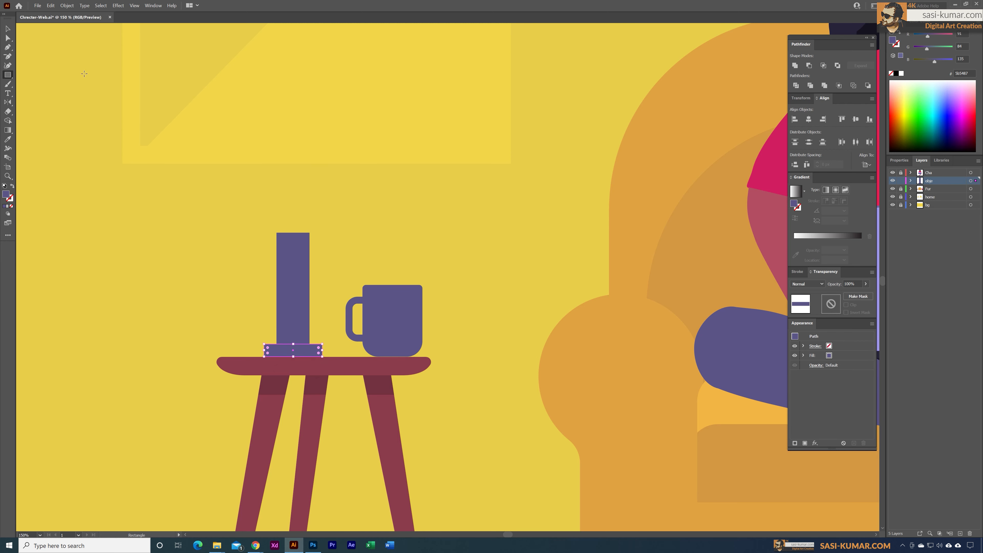
Select the tall rectangle and its flat base and align them on their horizontal centres
{"action": "left_click", "coordinate": [8, 28]}
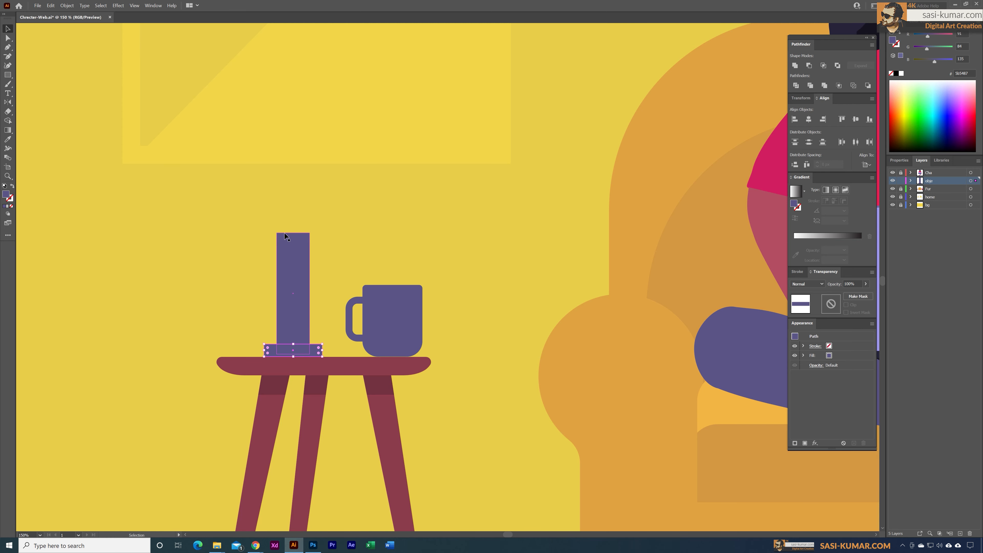
{"action": "left_click", "coordinate": [295, 249], "text": "shift"}
{"action": "left_click", "coordinate": [319, 354], "text": "shift"}
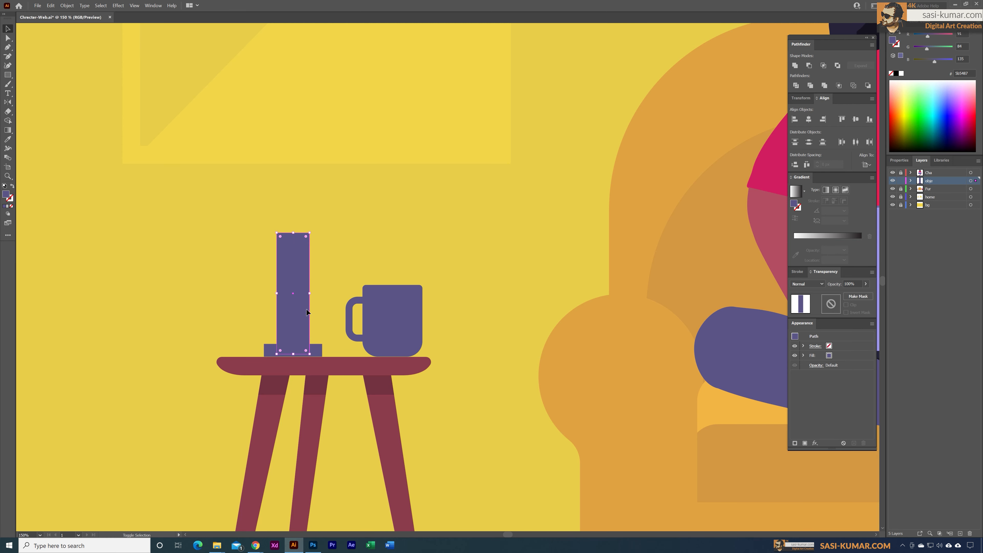
{"action": "left_click", "coordinate": [323, 353], "text": "shift"}
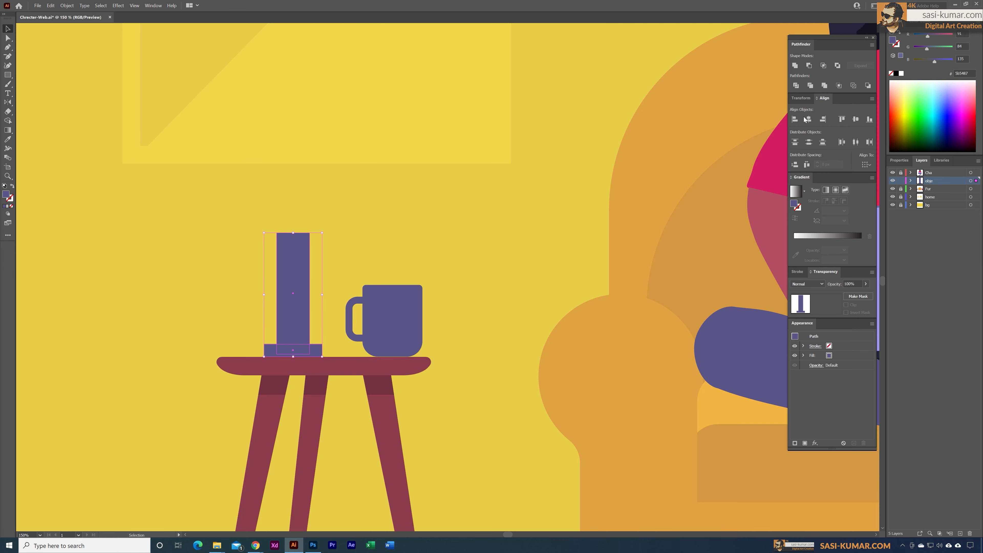
Round the two upper corners of the tall rectangle and draw a small square near its top
{"action": "left_click", "coordinate": [8, 38]}
{"action": "left_click", "coordinate": [335, 218]}
{"action": "left_click", "coordinate": [279, 248]}
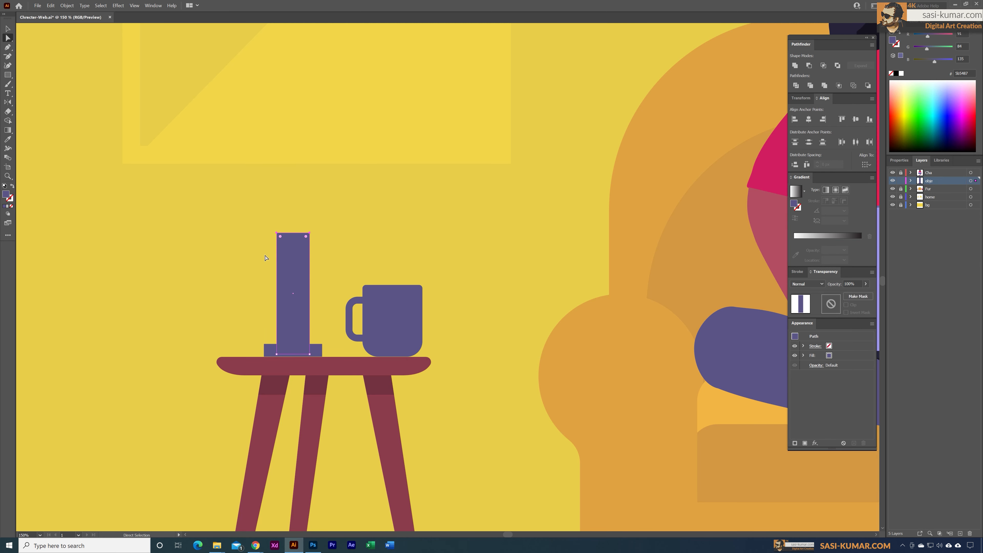
{"action": "left_click_drag", "start_coordinate": [280, 237], "coordinate": [288, 244]}
{"action": "key", "text": "m"}
{"action": "left_click_drag", "start_coordinate": [283, 247], "coordinate": [306, 267]}
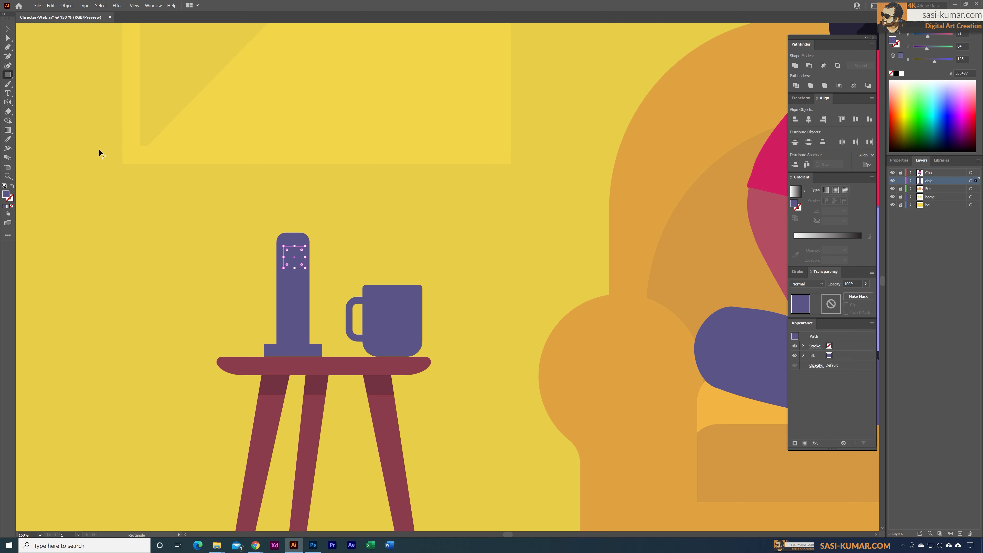
Centre the small square, tall rectangle and base on one another and fill all three with the library's bright red
{"action": "left_click", "coordinate": [8, 28]}
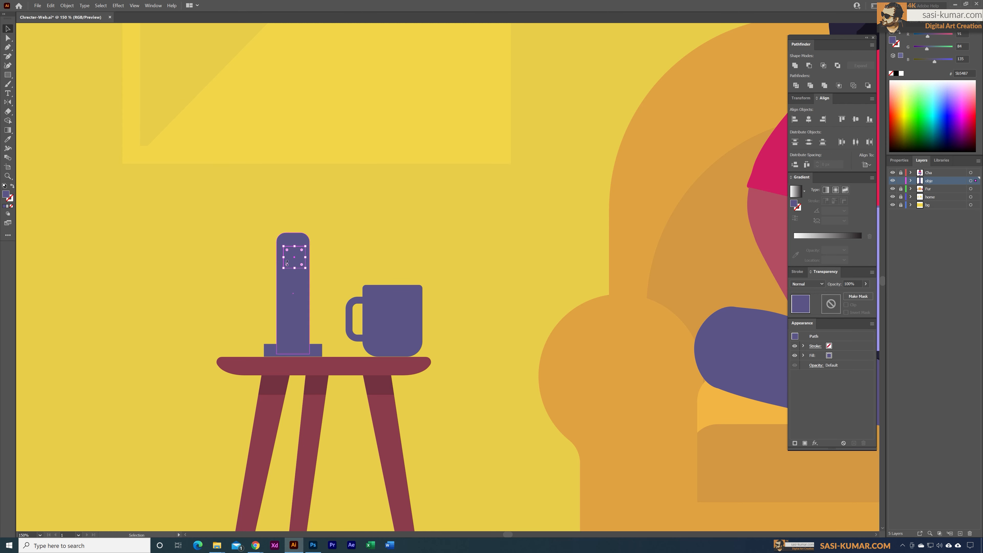
{"action": "left_click", "coordinate": [311, 217]}
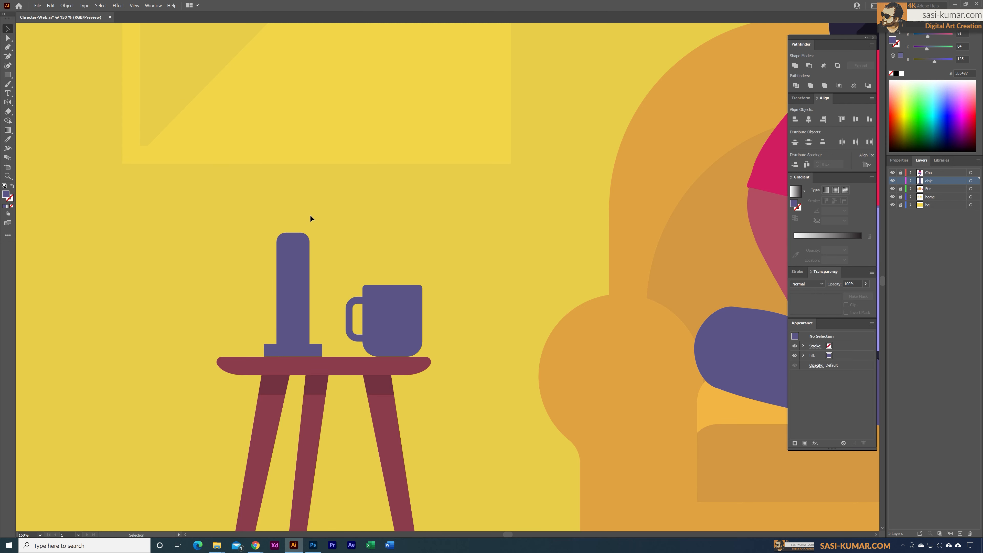
{"action": "left_click", "coordinate": [282, 353]}
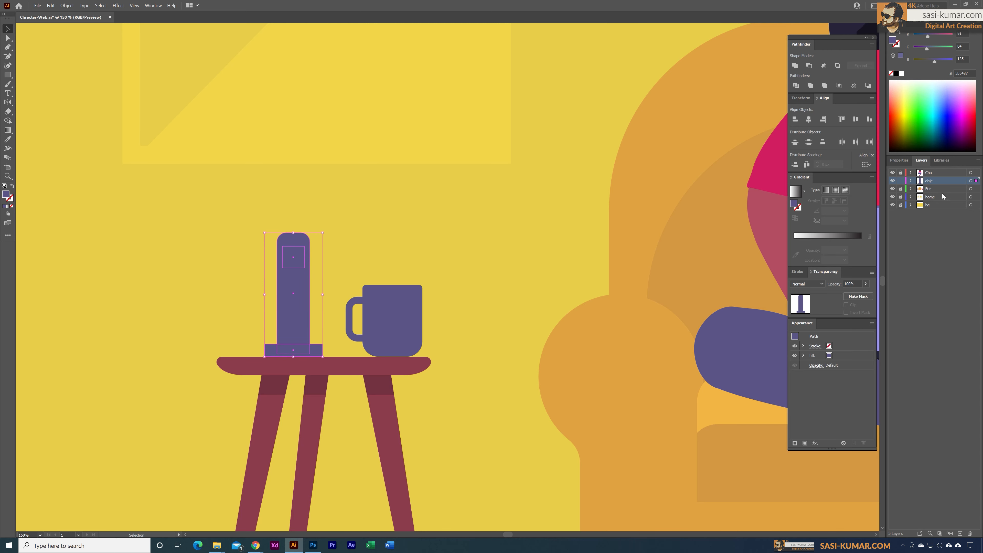
{"action": "left_click", "coordinate": [941, 161]}
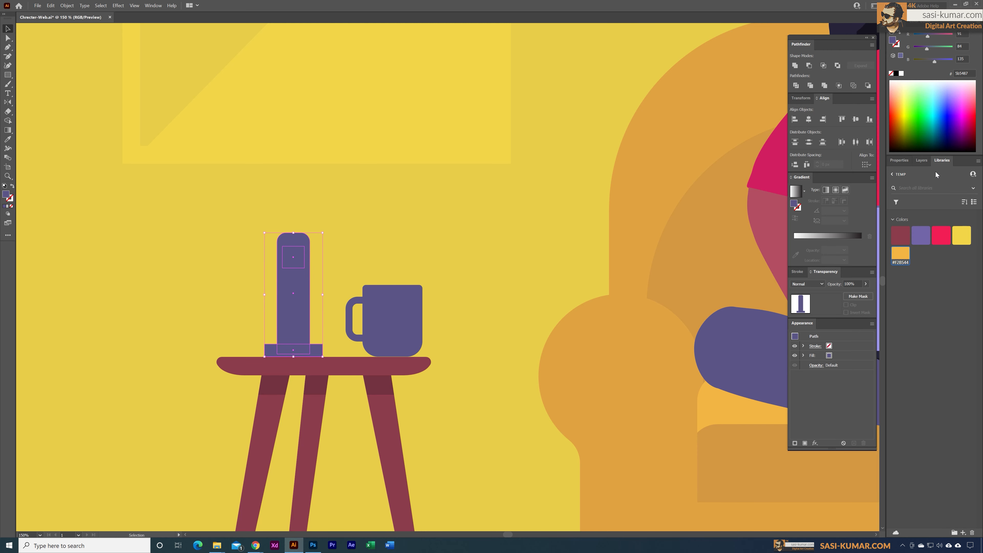
{"action": "left_click", "coordinate": [941, 234]}
Recolour the small square with the dark pink sampled from the woman's sleeve
{"action": "left_click", "coordinate": [298, 263]}
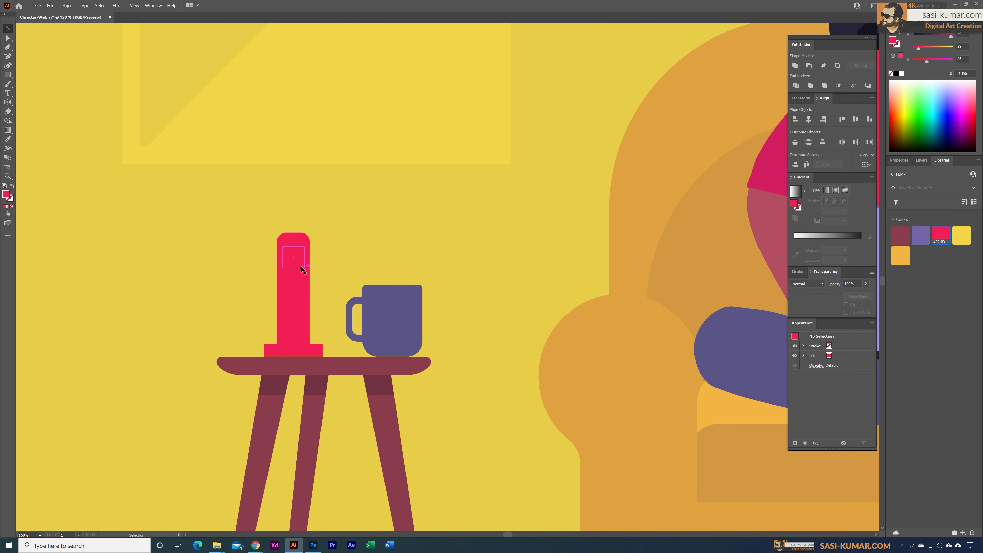
{"action": "double_click", "coordinate": [7, 195]}
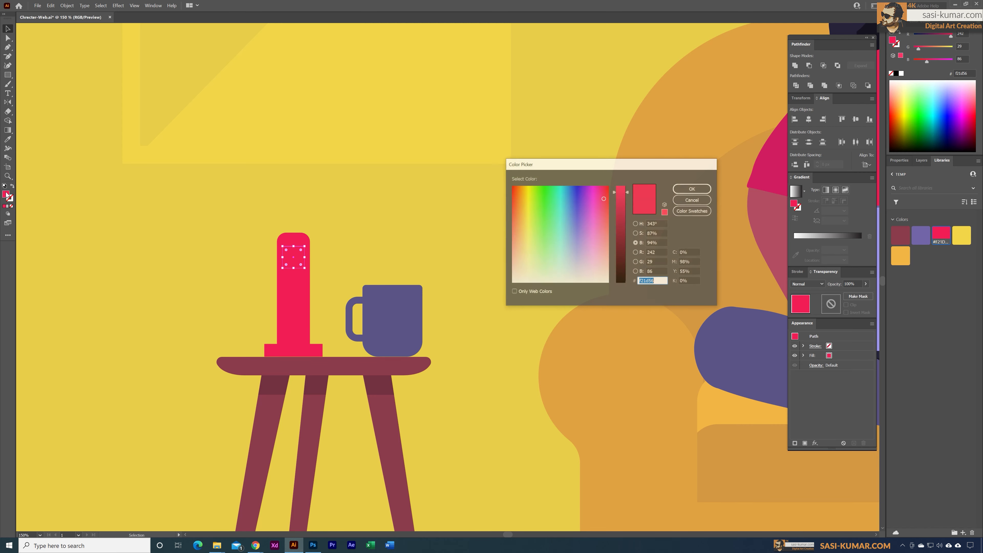
{"action": "left_click", "coordinate": [695, 188]}
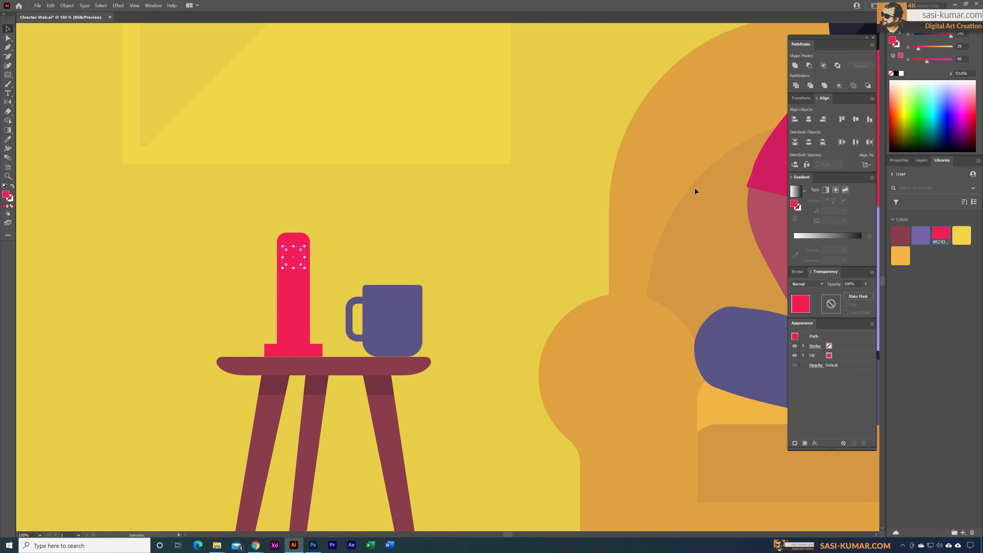
{"action": "key", "text": "i"}
{"action": "left_click", "coordinate": [774, 175]}
Recolour the flat base of the object with the sleeve's dark pink
{"action": "key", "text": "a"}
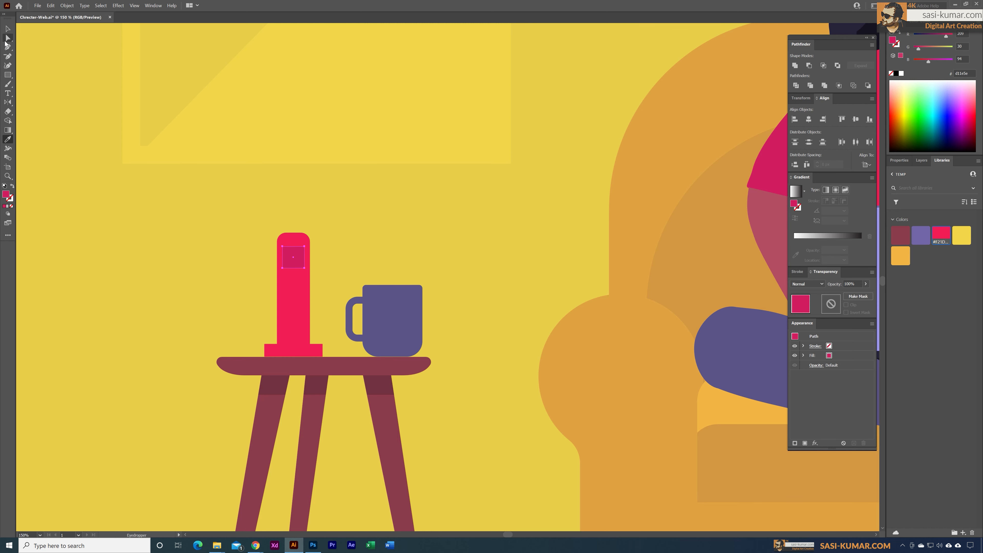
{"action": "left_click", "coordinate": [309, 351]}
{"action": "key", "text": "i"}
{"action": "left_click", "coordinate": [765, 166]}
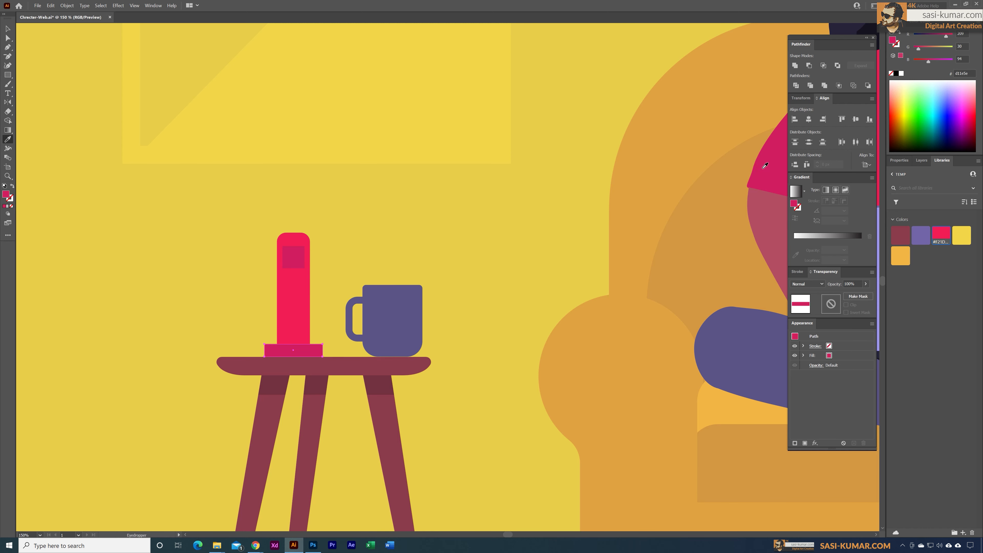
Round the two upper corners of the flat base and deselect it
{"action": "left_click", "coordinate": [8, 39]}
{"action": "left_click", "coordinate": [320, 273]}
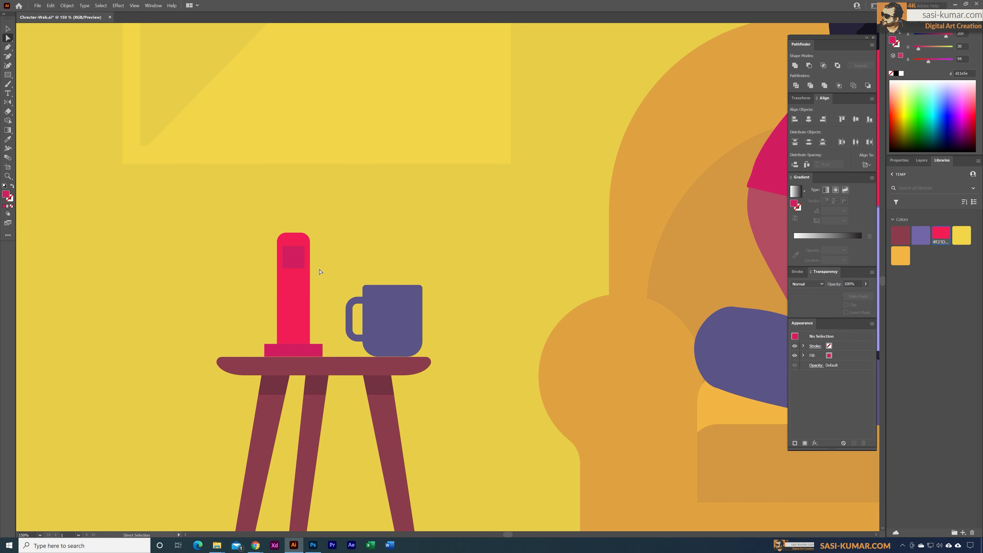
{"action": "left_click", "coordinate": [314, 352]}
{"action": "left_click", "coordinate": [322, 344]}
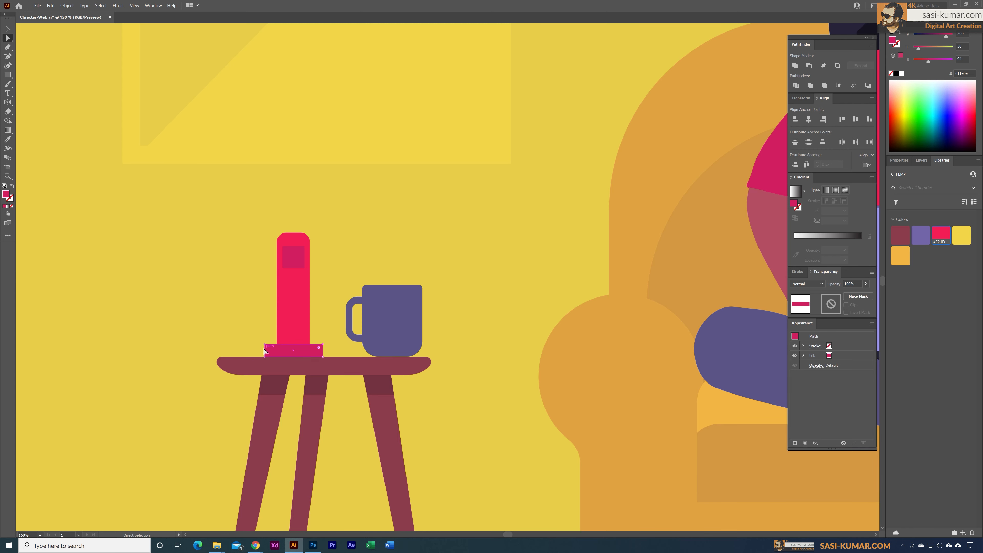
{"action": "left_click", "coordinate": [265, 344], "text": "shift"}
{"action": "left_click_drag", "start_coordinate": [268, 347], "coordinate": [274, 350]}
{"action": "left_click", "coordinate": [8, 29]}
{"action": "left_click", "coordinate": [449, 217]}
Examine the whole composition with the new object on the table and switch to Photoshop
{"action": "key", "text": "ctrl+minus"}
{"action": "key", "text": "ctrl+minus"}
{"action": "key", "text": "ctrl+minus"}
{"action": "key", "text": "ctrl+minus"}
{"action": "left_click_drag", "start_coordinate": [419, 218], "coordinate": [365, 223]}
{"action": "key", "text": "ctrl+equal"}
{"action": "left_click_drag", "start_coordinate": [413, 187], "coordinate": [364, 188]}
{"action": "key", "text": "ctrl+minus"}
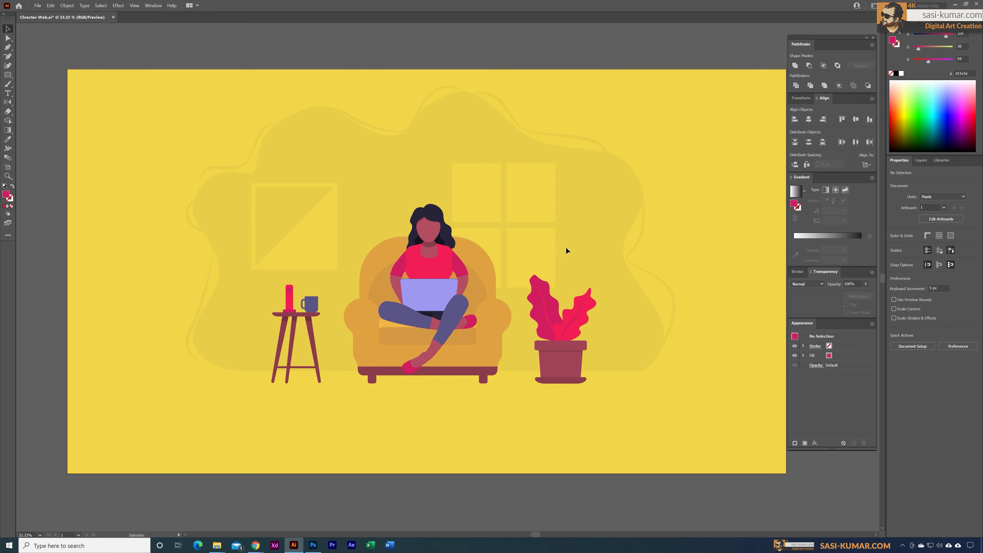
{"action": "left_click", "coordinate": [321, 545]}
Draw a circle about 176 px across and a flat ellipse about 445 × 84 px on the wall above the table
{"action": "scroll", "coordinate": [441, 239], "scroll_direction": "up", "scroll_amount": 1}
{"action": "key", "text": "l"}
{"action": "left_click_drag", "start_coordinate": [226, 202], "coordinate": [276, 255]}
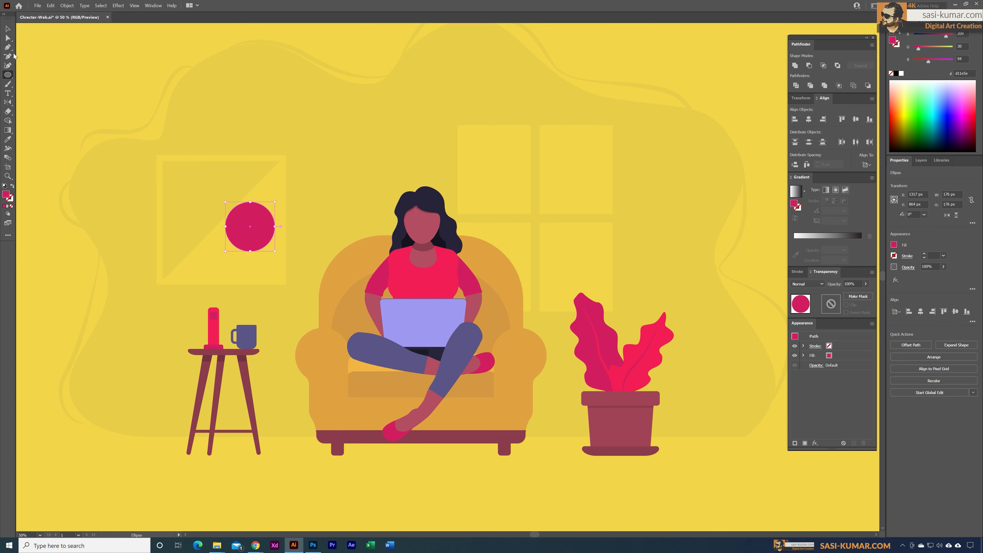
{"action": "left_click_drag", "start_coordinate": [191, 227], "coordinate": [449, 317]}
{"action": "left_click", "coordinate": [8, 29]}
{"action": "left_click", "coordinate": [330, 203]}
Duplicate the flat ellipse, make the copy smaller and fill it with the dark navy of the woman's hair
{"action": "key", "text": "ctrl+plus"}
{"action": "key", "text": "ctrl+plus"}
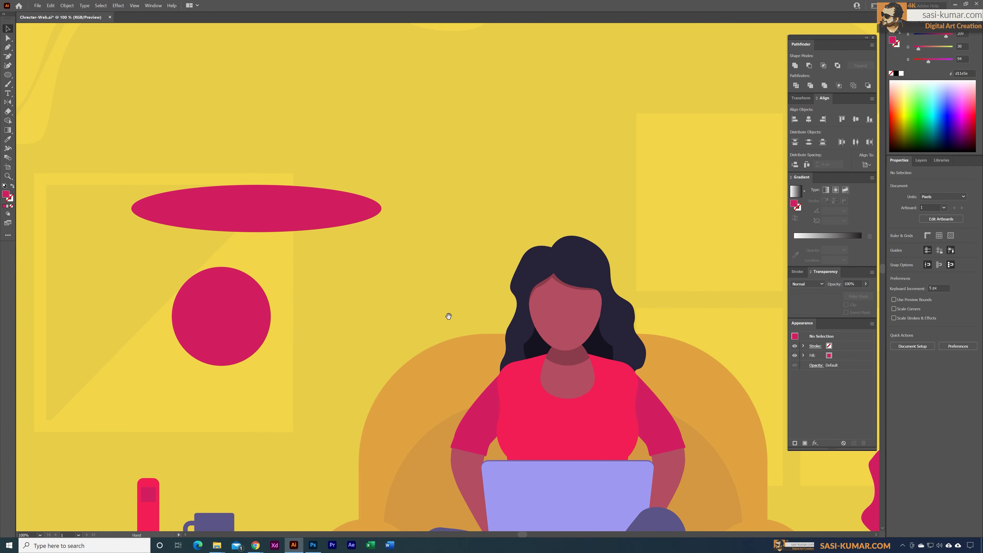
{"action": "left_click", "coordinate": [301, 209]}
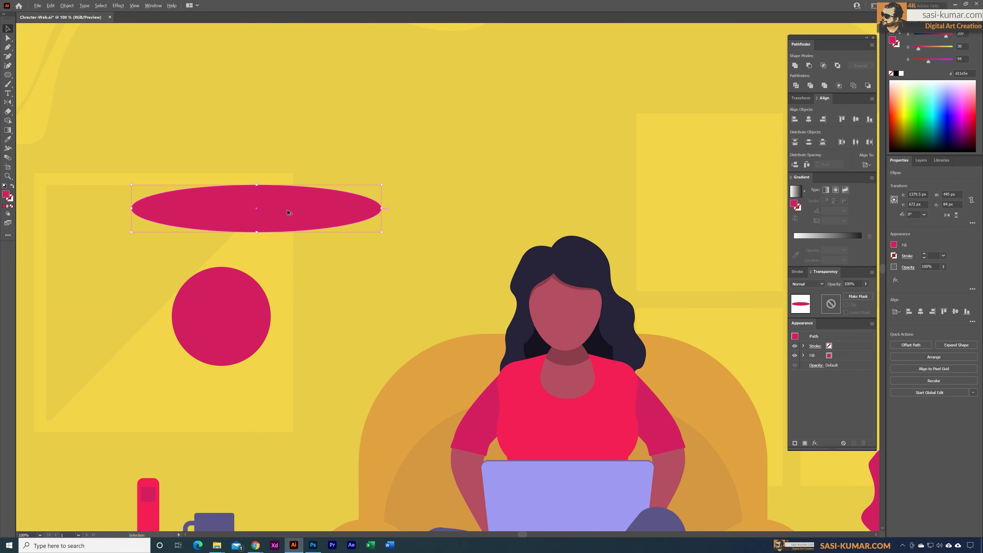
{"action": "left_click_drag", "start_coordinate": [282, 211], "coordinate": [290, 184]}
{"action": "left_click_drag", "start_coordinate": [384, 180], "coordinate": [372, 182]}
{"action": "key", "text": "i"}
{"action": "left_click", "coordinate": [542, 264]}
Position the dark ellipse inside the pink one and stretch it to leave a thin rim all around
{"action": "key", "text": "v"}
{"action": "left_click_drag", "start_coordinate": [264, 181], "coordinate": [258, 198]}
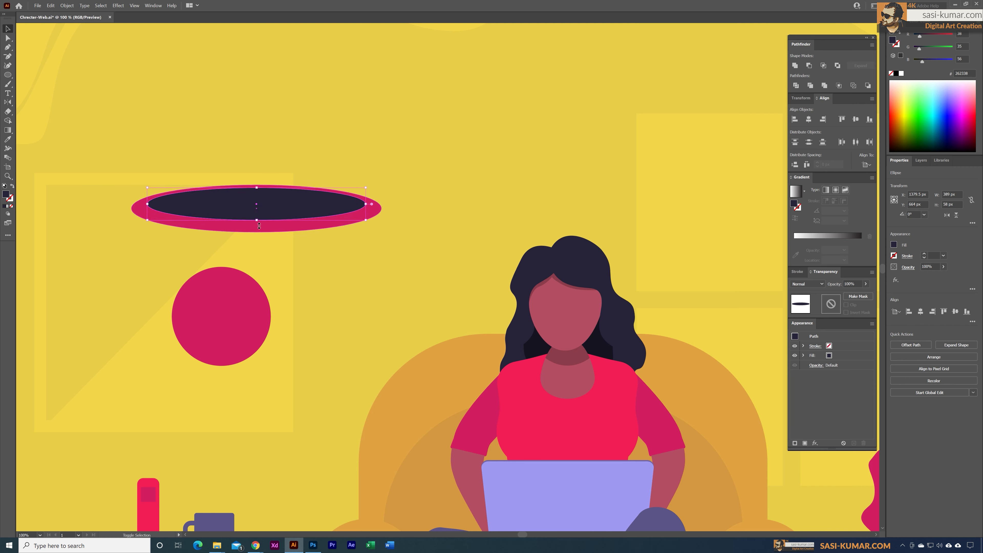
{"action": "left_click_drag", "start_coordinate": [259, 224], "coordinate": [259, 228]}
{"action": "left_click_drag", "start_coordinate": [366, 206], "coordinate": [374, 209]}
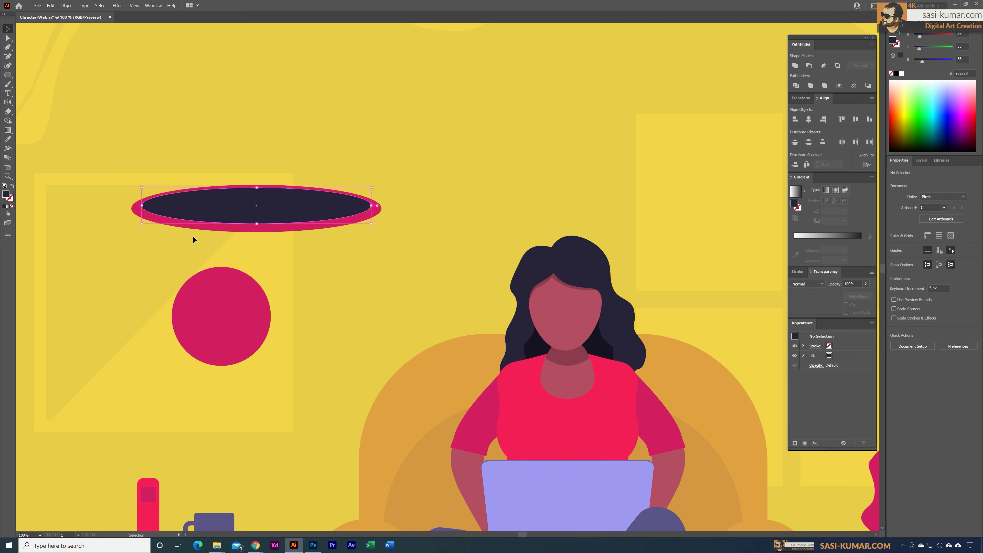
{"action": "left_click_drag", "start_coordinate": [261, 226], "coordinate": [260, 229]}
Subtract the dark ellipse from the pink ellipse to cut it into a thin ring
{"action": "left_click_drag", "start_coordinate": [333, 270], "coordinate": [295, 136]}
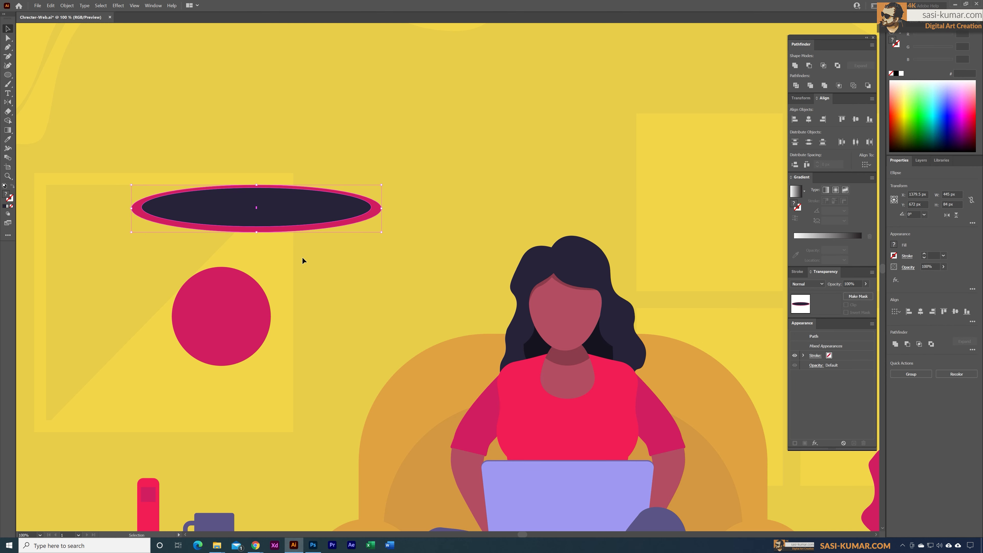
{"action": "left_click", "coordinate": [810, 65]}
{"action": "left_click", "coordinate": [296, 288]}
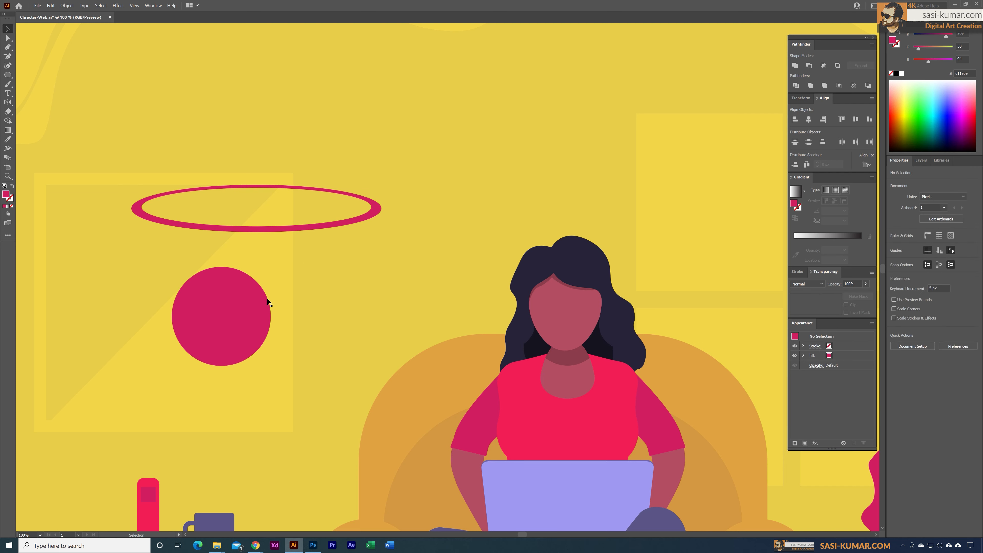
Move the circle onto the ring, enlarge it to about 194 px and shift the ring slightly down around it
{"action": "left_click_drag", "start_coordinate": [197, 321], "coordinate": [225, 206]}
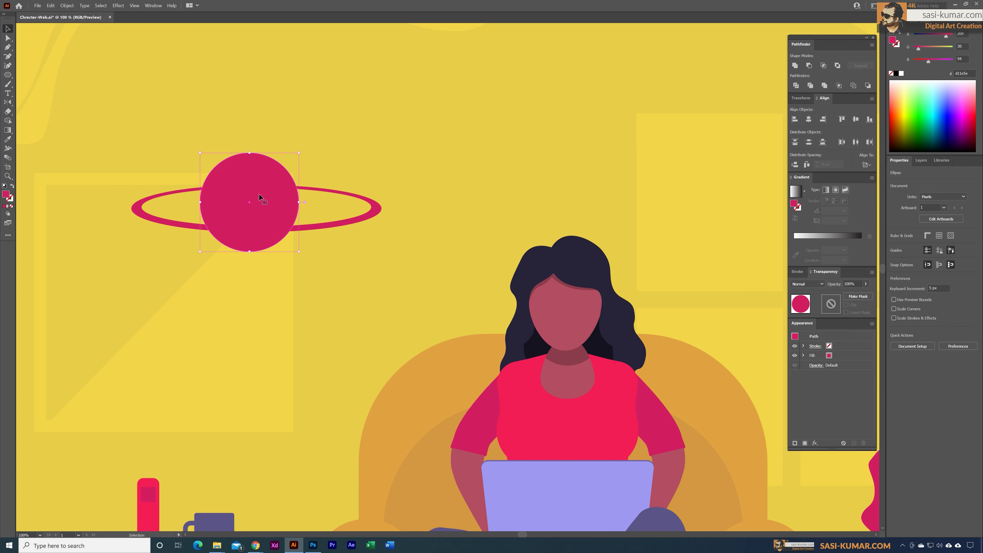
{"action": "left_click_drag", "start_coordinate": [298, 153], "coordinate": [304, 147]}
{"action": "left_click_drag", "start_coordinate": [276, 188], "coordinate": [272, 195]}
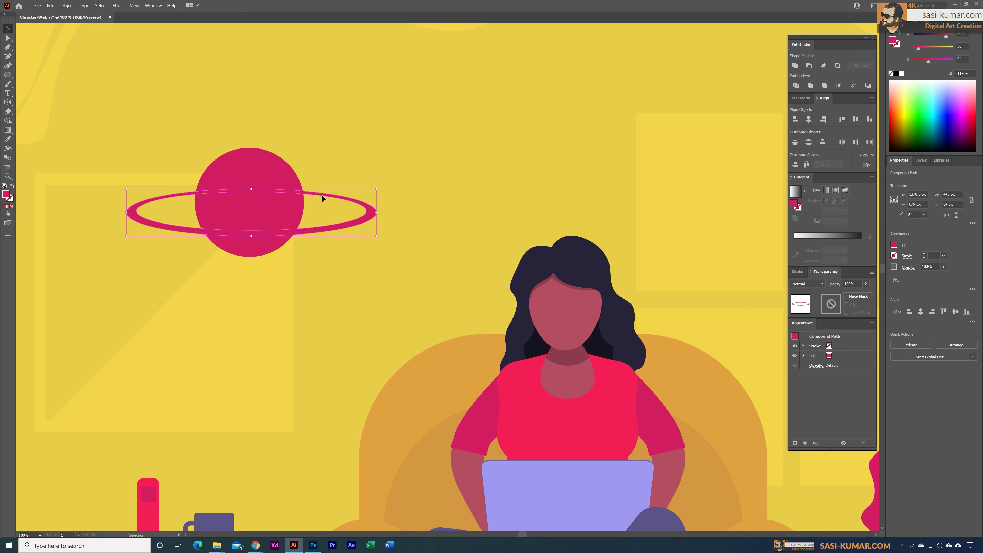
Colour the ring with the sleeve's dark pink and the circle with the shirt's bright red
{"action": "key", "text": "i"}
{"action": "left_click", "coordinate": [480, 438]}
{"action": "left_click", "coordinate": [7, 38]}
{"action": "left_click", "coordinate": [248, 213]}
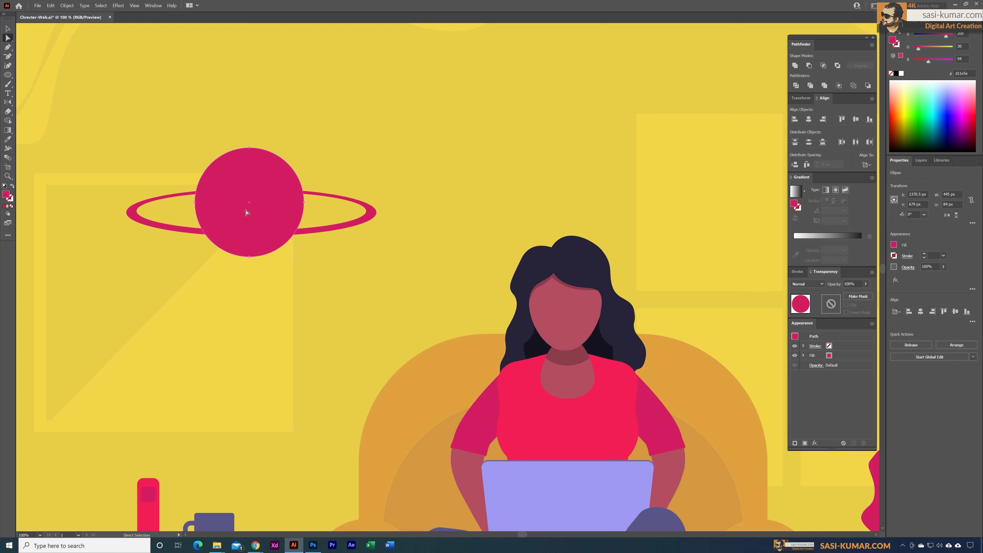
{"action": "key", "text": "i"}
{"action": "left_click", "coordinate": [523, 388]}
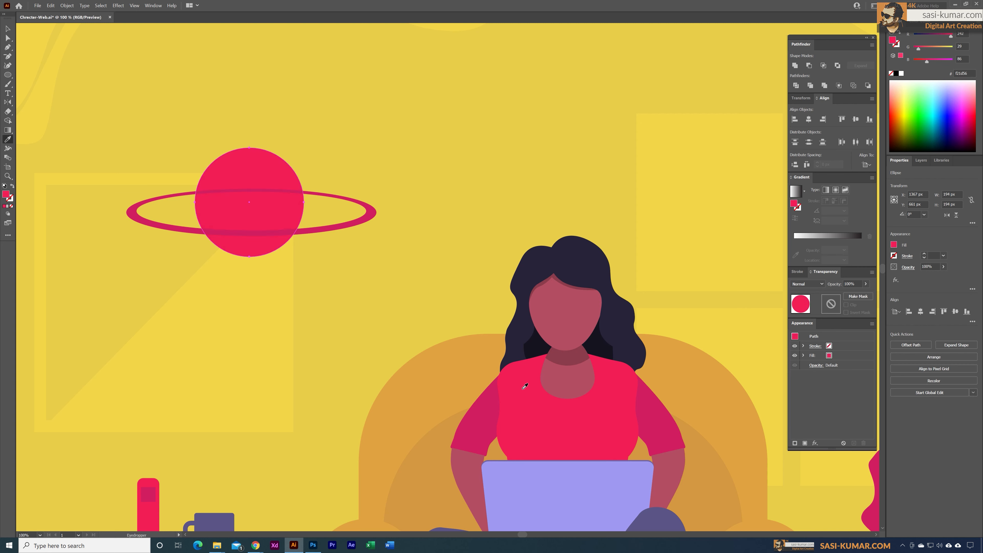
Shrink the ring around the red circle to about 381 px wide
{"action": "left_click", "coordinate": [7, 28]}
{"action": "left_click", "coordinate": [388, 72]}
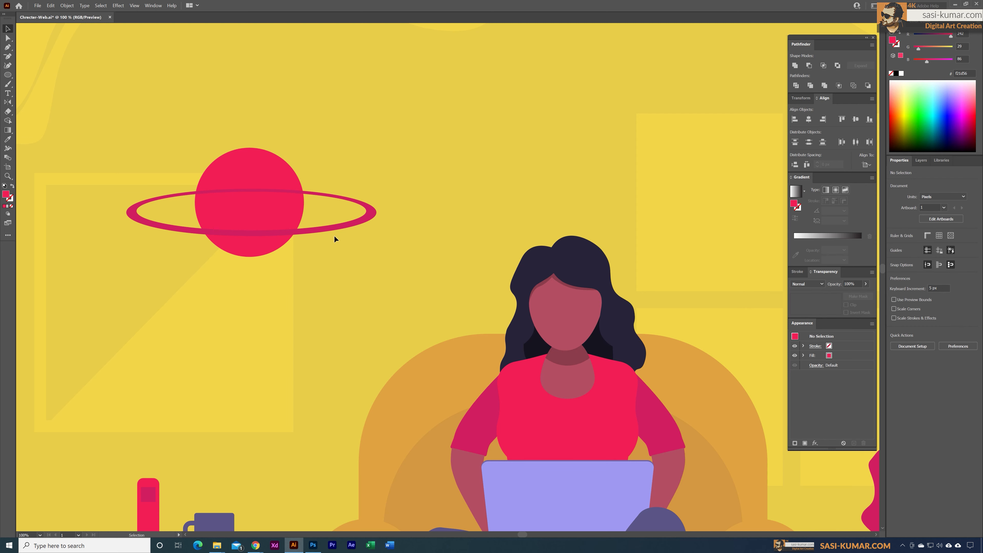
{"action": "left_click", "coordinate": [344, 229]}
{"action": "mouse_move", "coordinate": [378, 238]}
{"action": "left_mouse_down"}
{"action": "mouse_move", "coordinate": [389, 237]}
{"action": "mouse_move", "coordinate": [368, 229]}
{"action": "mouse_move", "coordinate": [378, 235]}
{"action": "left_mouse_up"}
{"action": "left_click", "coordinate": [380, 167]}
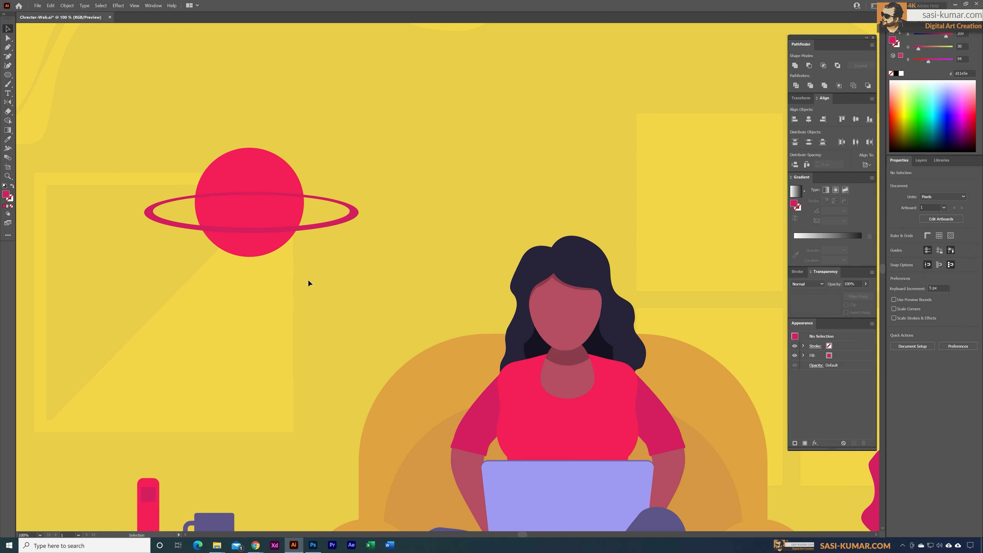
Centre the circle and ring on each other horizontally and nudge the ring slightly up
{"action": "left_click_drag", "start_coordinate": [308, 279], "coordinate": [166, 92]}
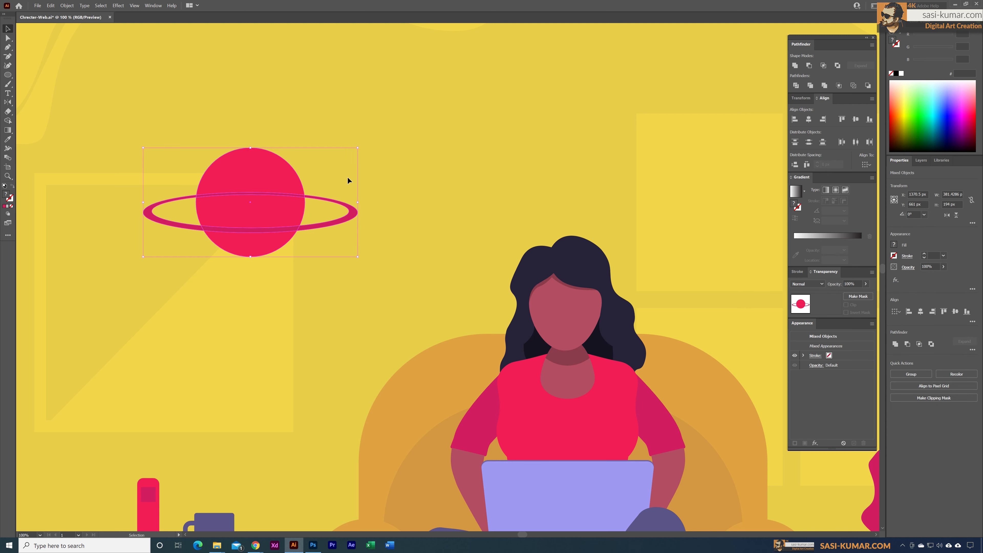
{"action": "left_click", "coordinate": [305, 251]}
{"action": "left_click", "coordinate": [322, 226]}
{"action": "key", "text": "Up"}
{"action": "key", "text": "Up"}
{"action": "key", "text": "Up"}
{"action": "key", "text": "Up"}
{"action": "key", "text": "Up"}
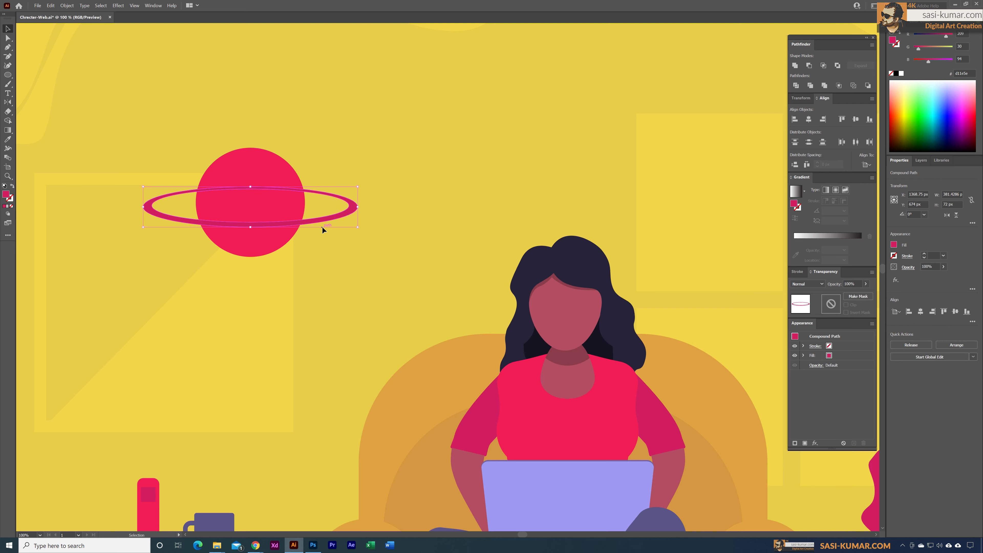
{"action": "key", "text": "Down"}
{"action": "key", "text": "Down"}
{"action": "key", "text": "Down"}
{"action": "key", "text": "Down"}
{"action": "key", "text": "Down"}
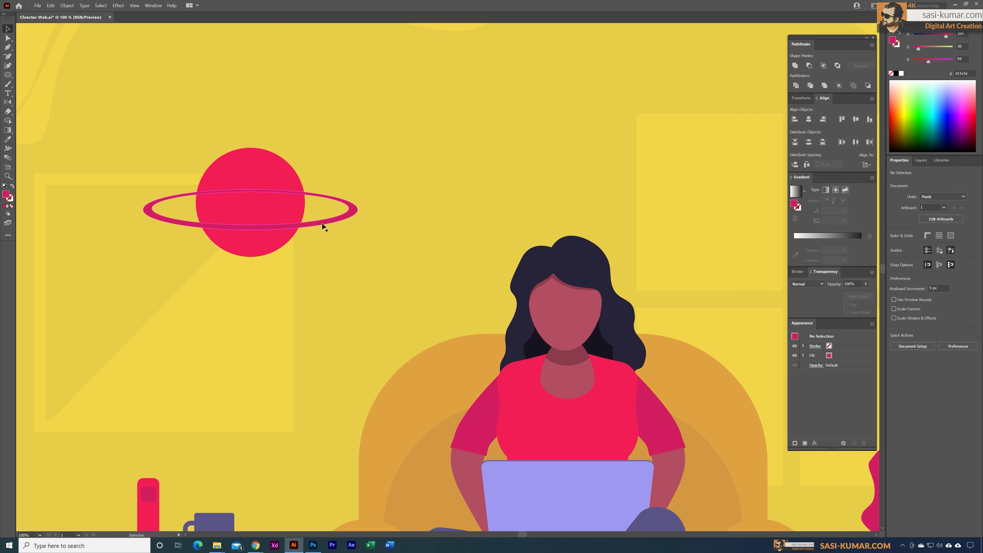
{"action": "left_click_drag", "start_coordinate": [331, 230], "coordinate": [335, 235]}
{"action": "key", "text": "ctrl+z"}
Place a copy of the circle in front of the ring and fill it with the ring's dark pink
{"action": "left_click", "coordinate": [274, 205]}
{"action": "left_click", "coordinate": [324, 289]}
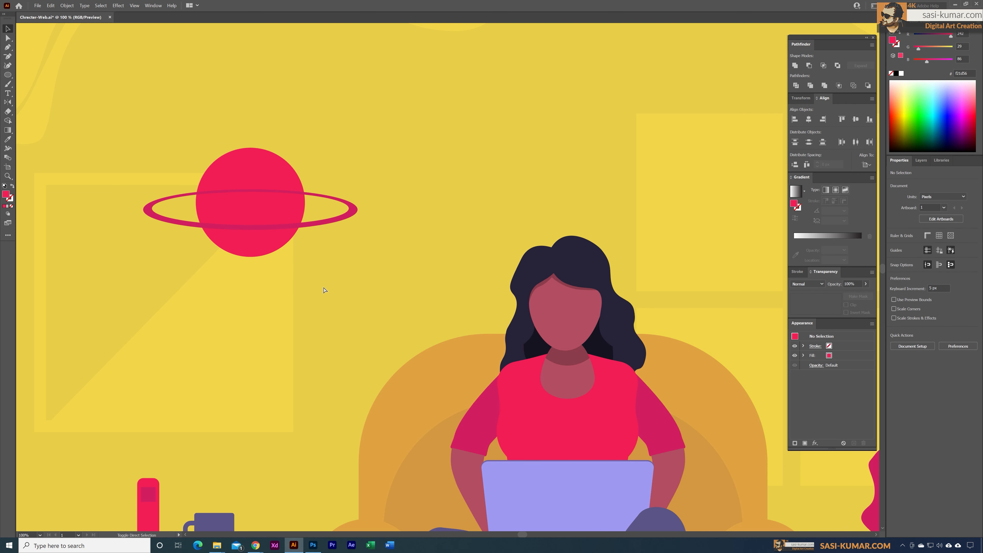
{"action": "key", "text": "ctrl+z"}
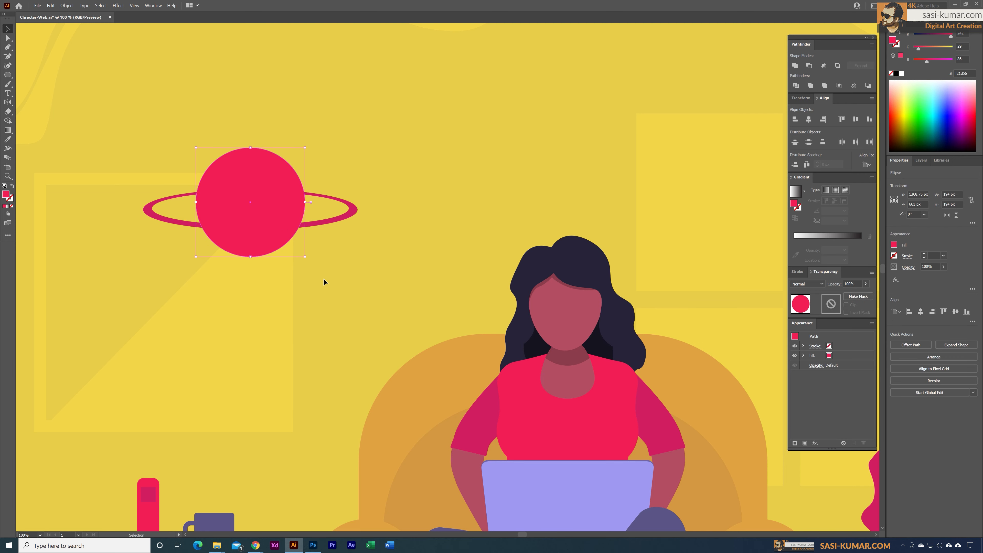
{"action": "key", "text": "i"}
{"action": "left_click", "coordinate": [340, 218]}
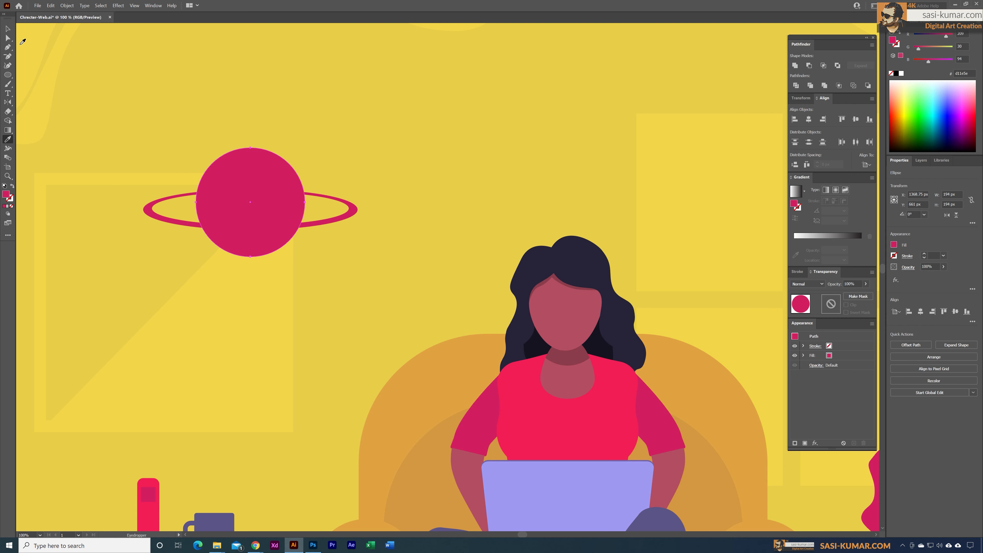
Divide the dark pink circle copy and the ring into separate pieces where they overlap
{"action": "left_click", "coordinate": [8, 29]}
{"action": "left_click", "coordinate": [355, 211], "text": "shift"}
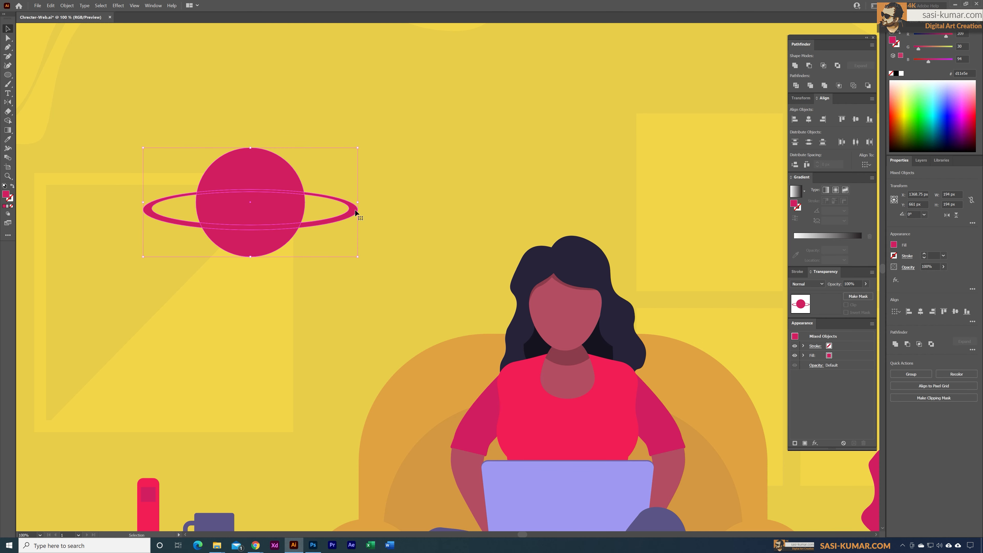
{"action": "left_click", "coordinate": [798, 88]}
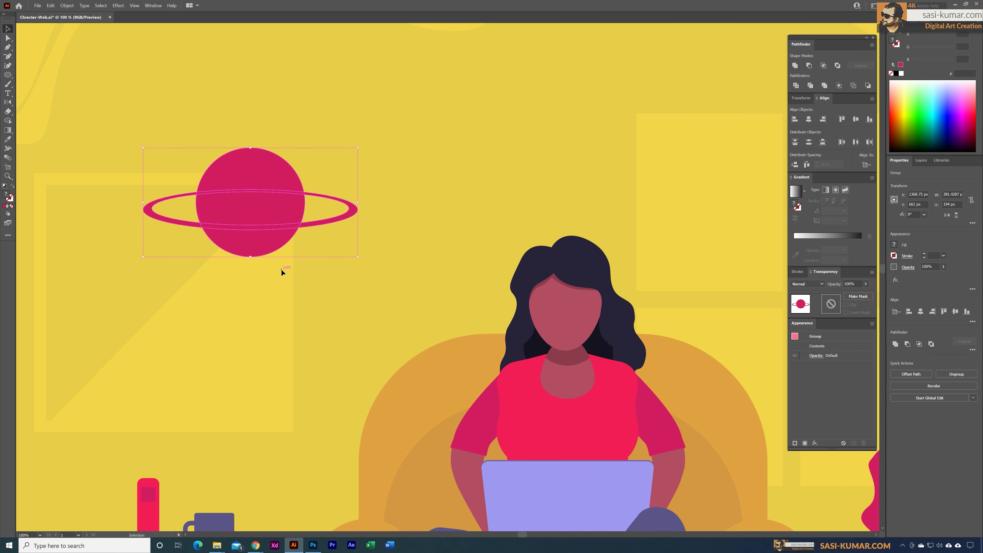
Delete the circle copy's pieces and the ring's rear arc from the divided group, keeping only the front arc across the red circle
{"action": "double_click", "coordinate": [278, 189]}
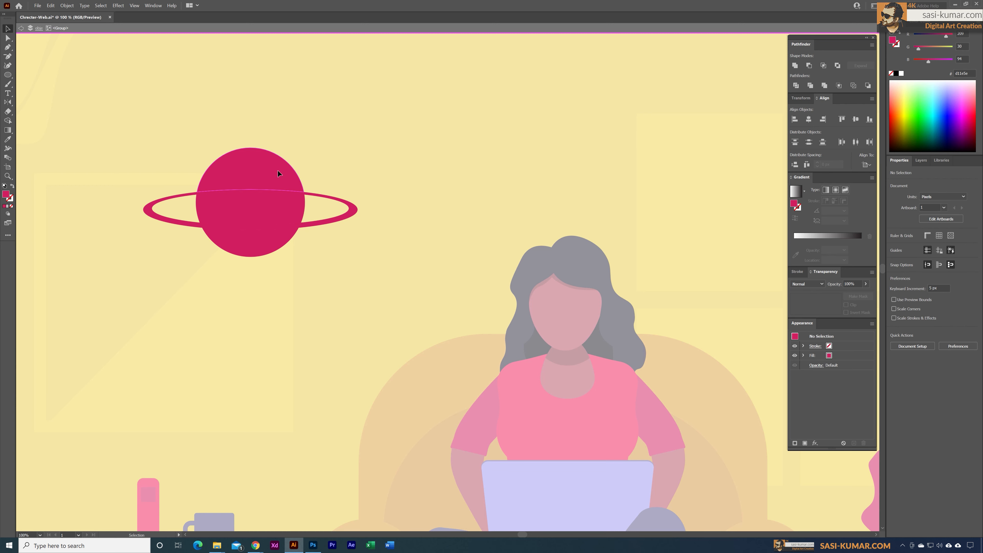
{"action": "left_click", "coordinate": [277, 173]}
{"action": "key", "text": "Delete"}
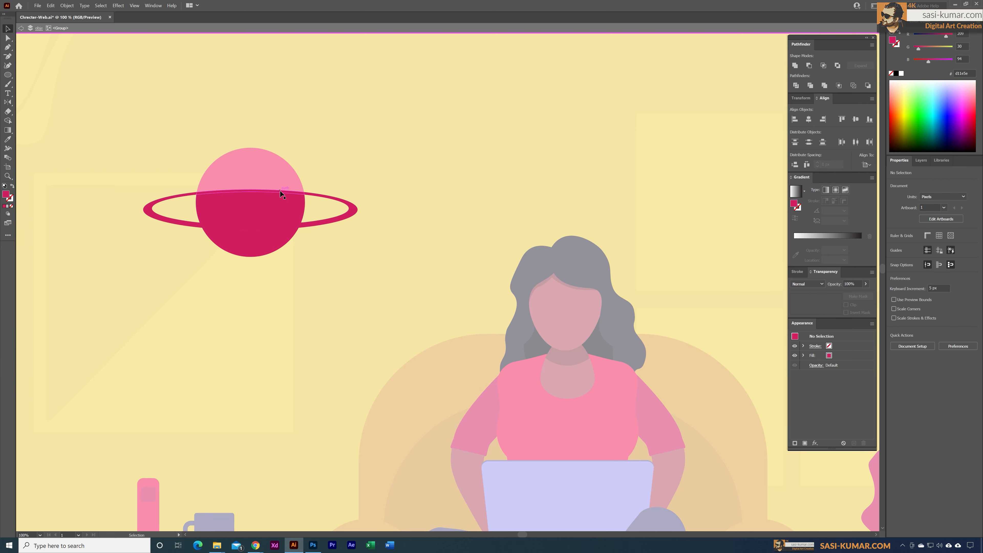
{"action": "left_click", "coordinate": [279, 192]}
{"action": "key", "text": "Delete"}
{"action": "left_click", "coordinate": [276, 204]}
{"action": "key", "text": "Delete"}
{"action": "left_click", "coordinate": [267, 247]}
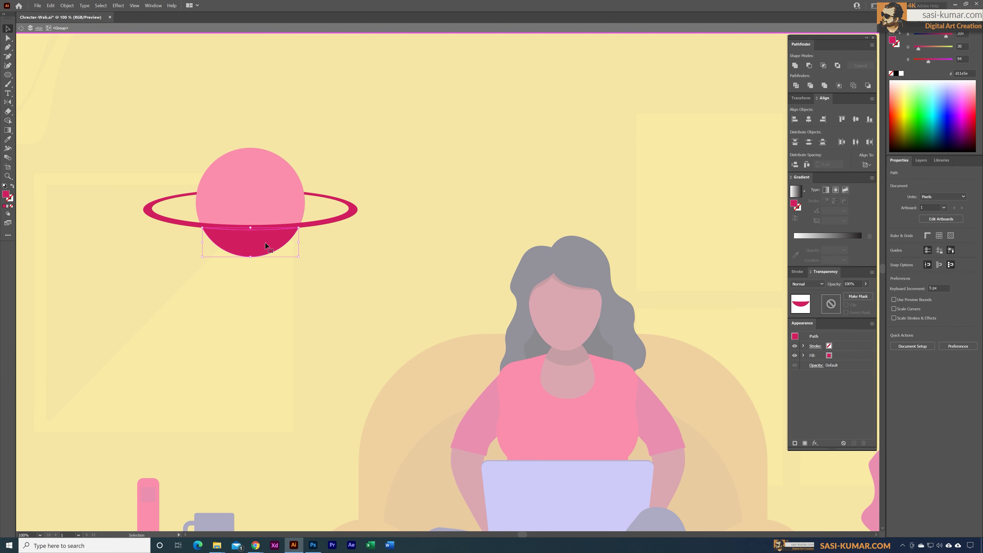
{"action": "key", "text": "Delete"}
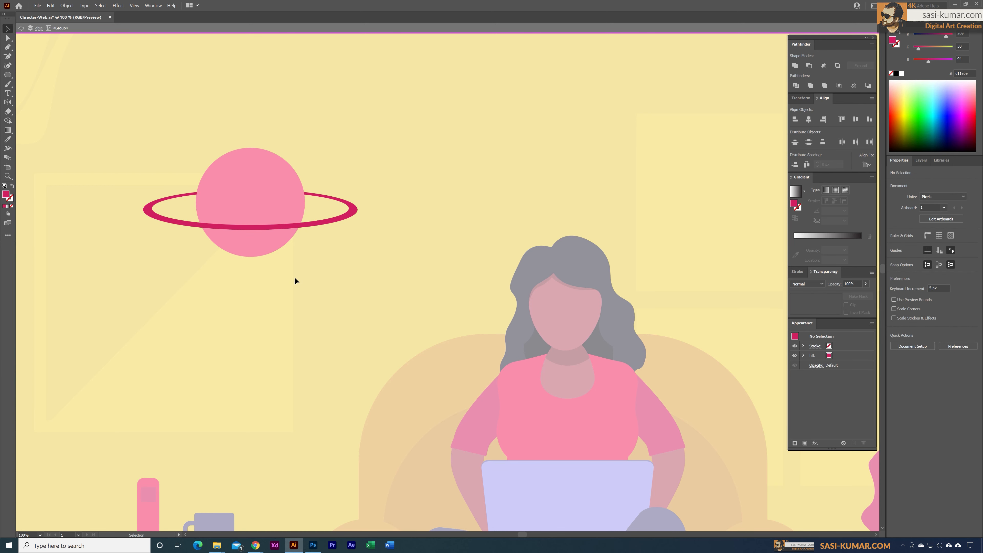
{"action": "double_click", "coordinate": [272, 297]}
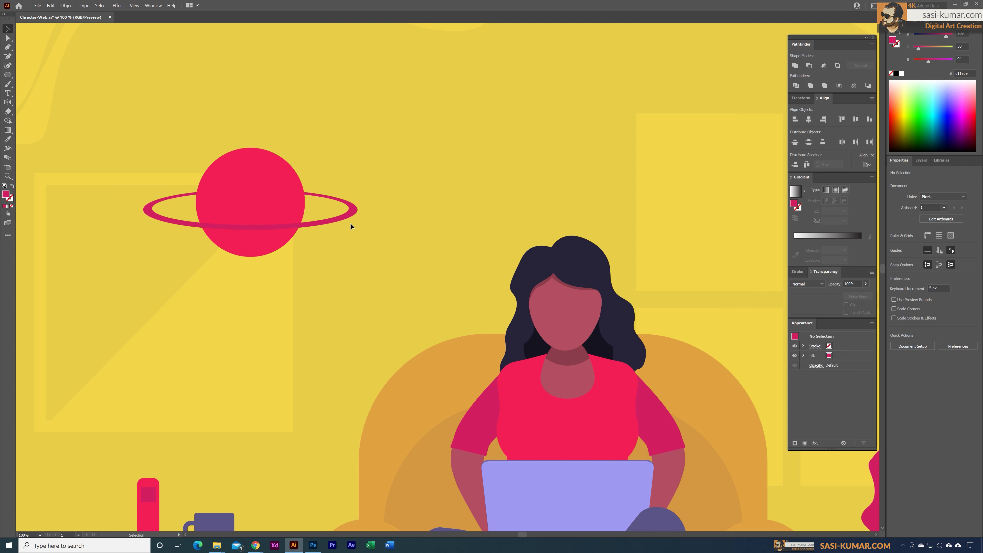
Draw three small dark pink craters on the planet: an oval and an about 21 px circle on its left side, and one near its right edge
{"action": "left_click", "coordinate": [8, 74]}
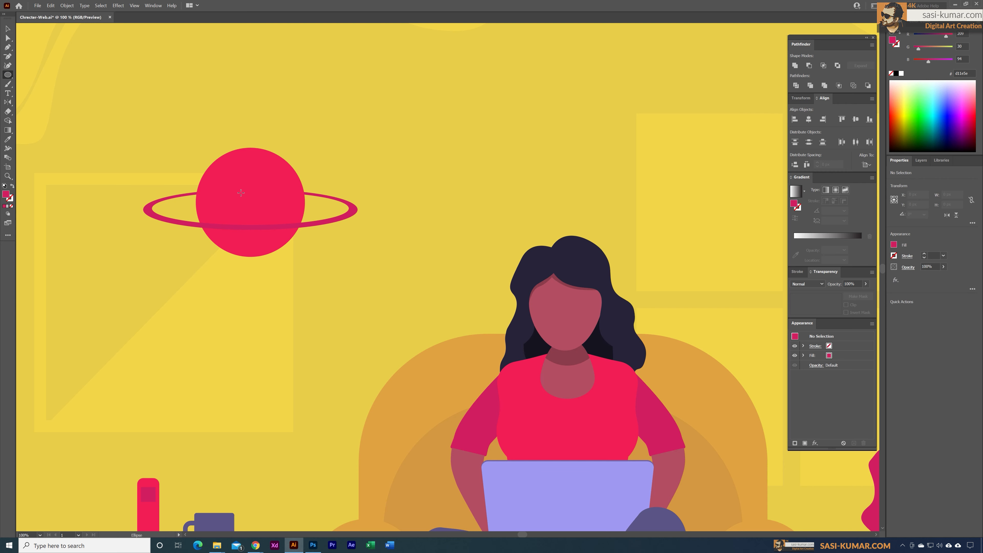
{"action": "left_click_drag", "start_coordinate": [221, 183], "coordinate": [225, 216]}
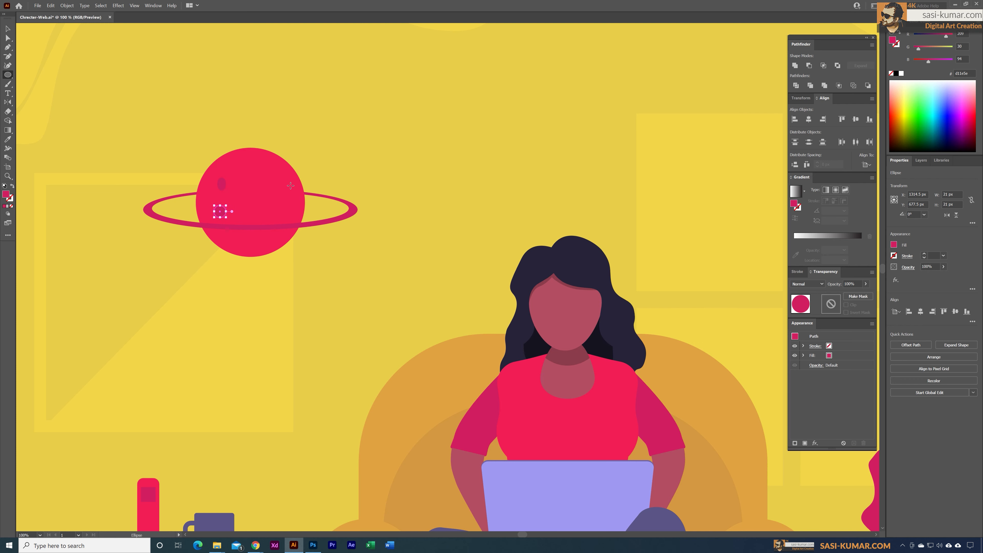
{"action": "left_click_drag", "start_coordinate": [288, 183], "coordinate": [292, 189]}
{"action": "left_click", "coordinate": [7, 28]}
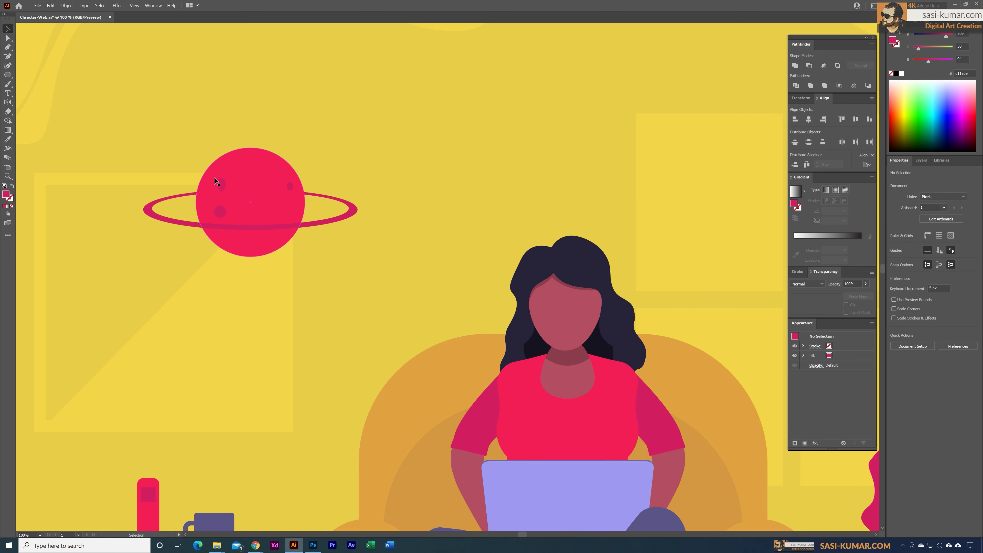
Reposition the three craters slightly and tilt the oval ones
{"action": "left_click_drag", "start_coordinate": [222, 184], "coordinate": [288, 188]}
{"action": "left_click", "coordinate": [224, 211]}
{"action": "left_click", "coordinate": [348, 154]}
Draw a larger oval crater about 42 by 30 px near the planet's upper right edge and tilt it slightly
{"action": "left_click", "coordinate": [8, 75]}
{"action": "left_click_drag", "start_coordinate": [256, 158], "coordinate": [279, 175]}
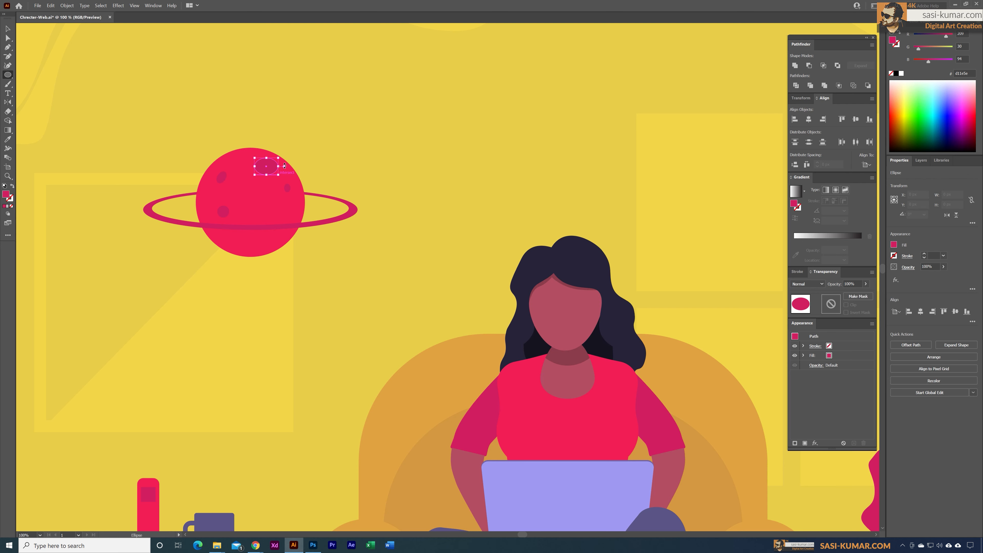
{"action": "key", "text": "v"}
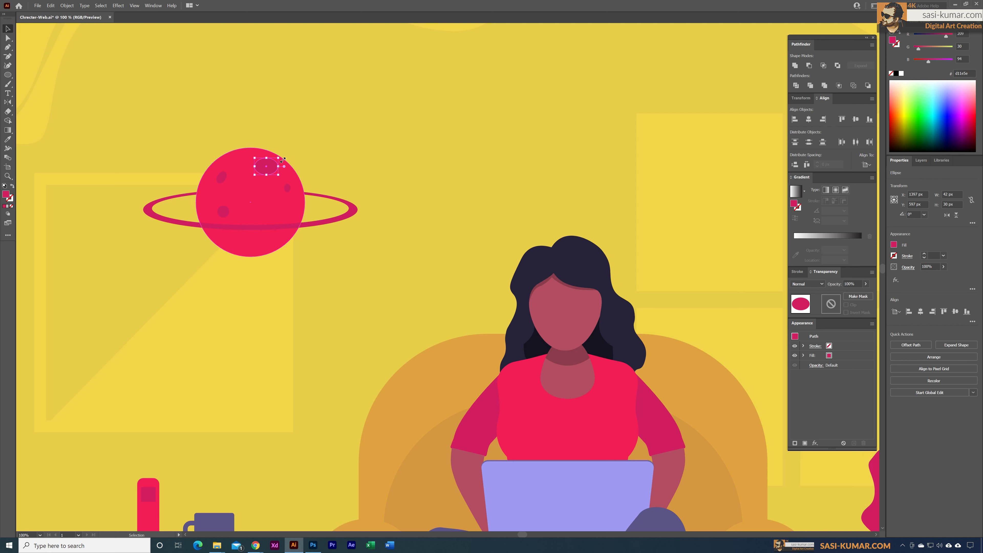
{"action": "left_click_drag", "start_coordinate": [282, 158], "coordinate": [285, 164]}
{"action": "left_click_drag", "start_coordinate": [285, 163], "coordinate": [284, 163]}
{"action": "left_click", "coordinate": [390, 320]}
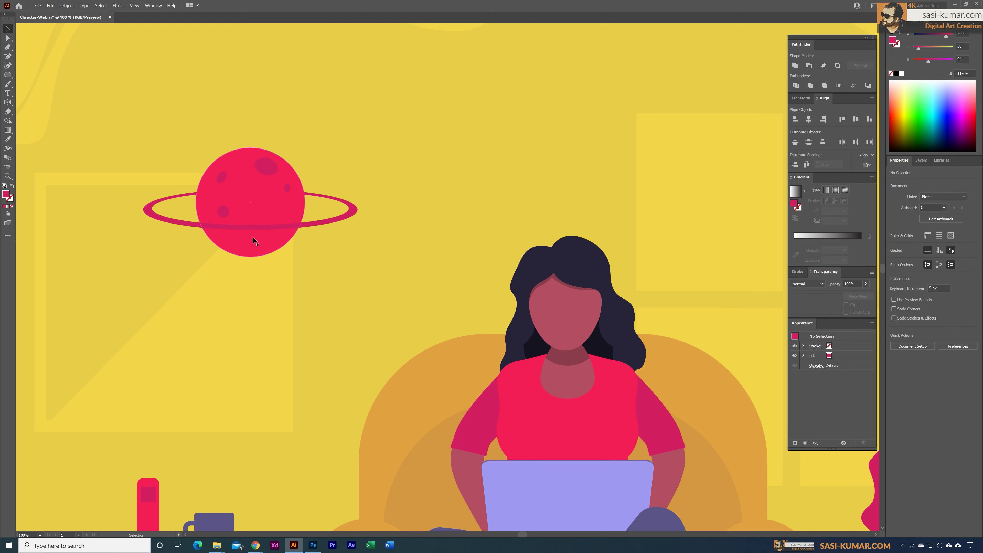
Duplicate the small right-hand crater onto the planet's lower part, below the ring, and tilt the copy
{"action": "left_click", "coordinate": [287, 189]}
{"action": "left_click_drag", "start_coordinate": [288, 189], "coordinate": [283, 240]}
{"action": "left_click", "coordinate": [309, 258]}
Group all the planet's parts, rotate it clockwise so the ring slopes down to the right, and shift it slightly down
{"action": "left_click_drag", "start_coordinate": [85, 90], "coordinate": [86, 91]}
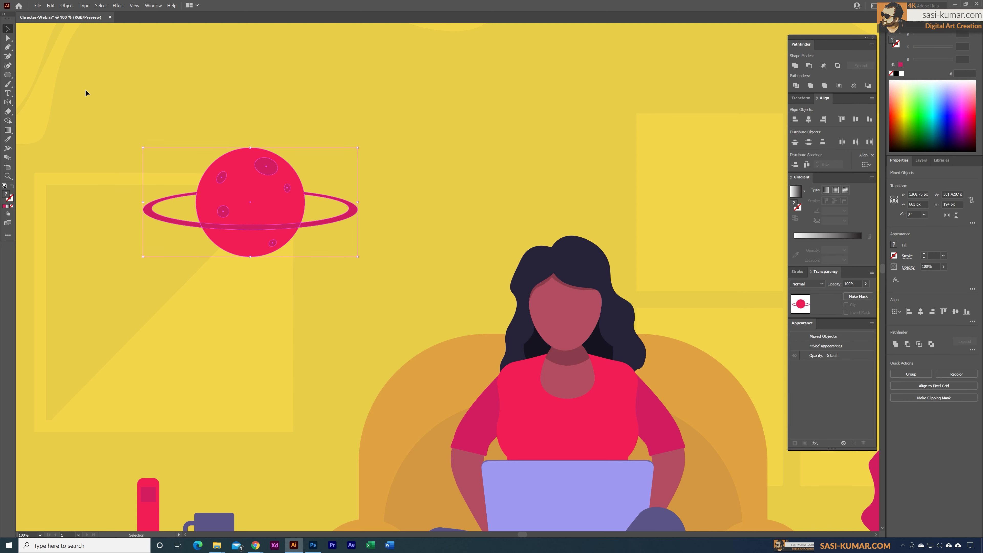
{"action": "left_click", "coordinate": [310, 222]}
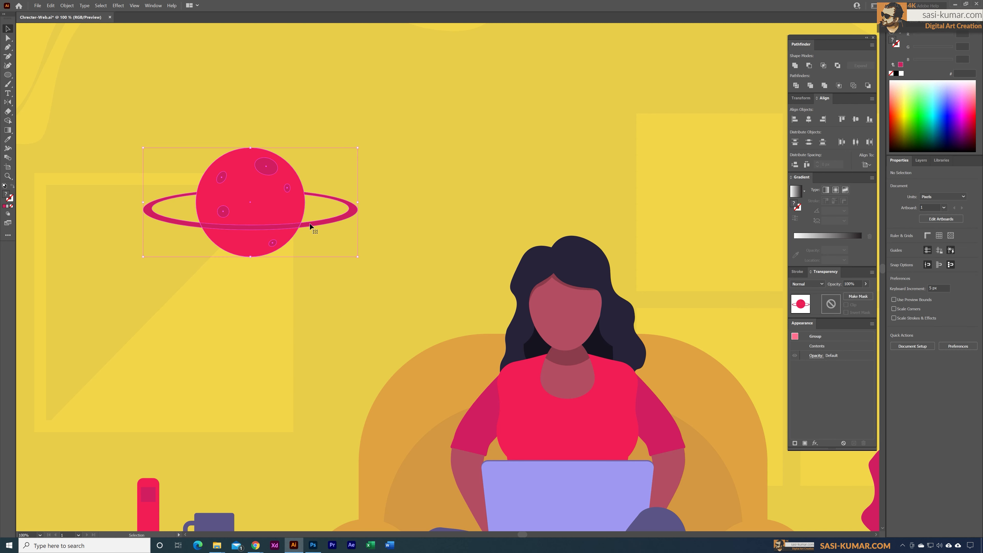
{"action": "left_click_drag", "start_coordinate": [359, 146], "coordinate": [377, 227]}
{"action": "left_click_drag", "start_coordinate": [265, 203], "coordinate": [263, 215]}
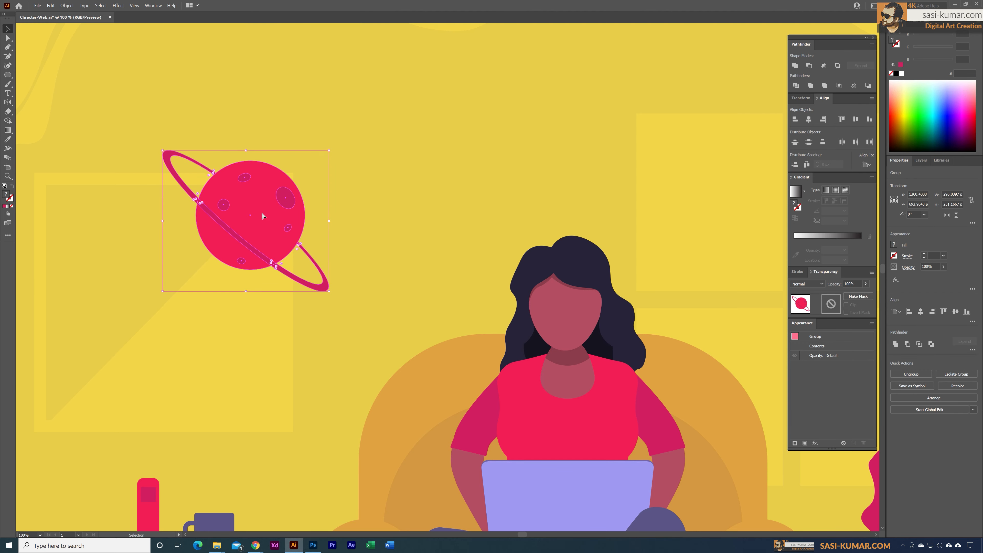
Move the planet down onto the lower right part of the wall picture, above the side table
{"action": "key", "text": "ctrl+minus"}
{"action": "key", "text": "ctrl+minus"}
{"action": "key", "text": "ctrl+minus"}
{"action": "left_click_drag", "start_coordinate": [460, 306], "coordinate": [337, 282]}
{"action": "left_click", "coordinate": [396, 250]}
{"action": "left_click_drag", "start_coordinate": [389, 248], "coordinate": [360, 251]}
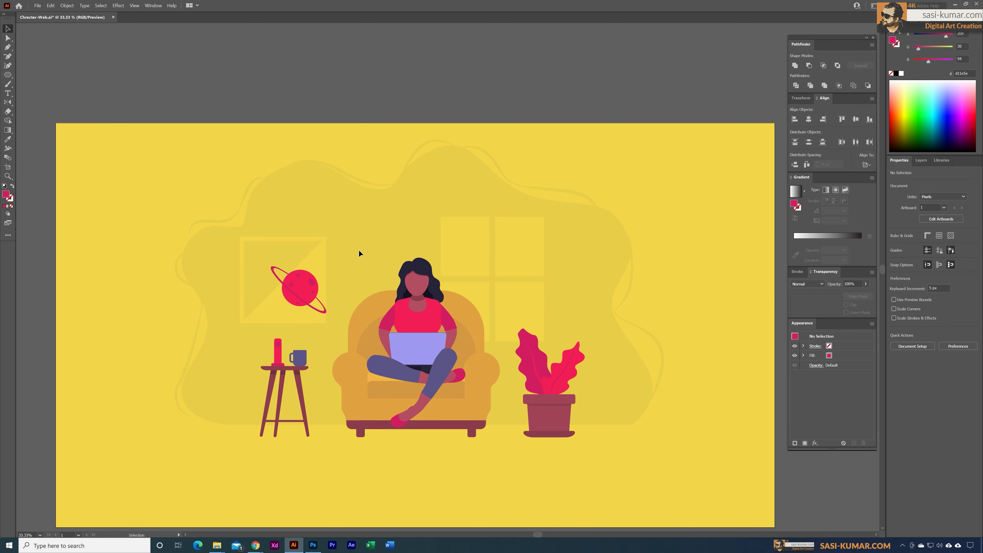
{"action": "left_click", "coordinate": [313, 545]}
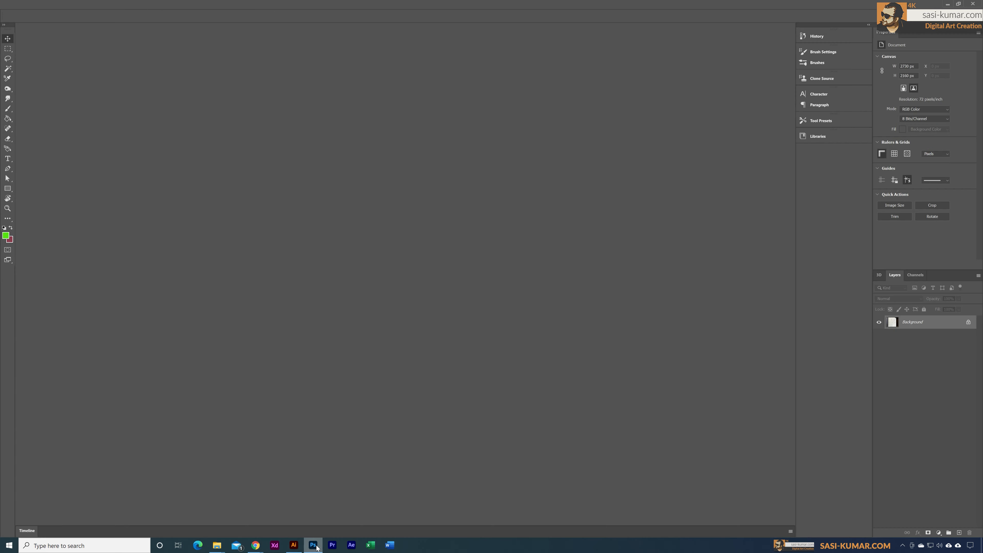
{"action": "left_click", "coordinate": [947, 4]}
Draw an upright dark pink rectangle about 46 by 197 px on the wall, above and to the left of the woman's head
{"action": "scroll", "coordinate": [365, 196], "scroll_direction": "up", "scroll_amount": 3}
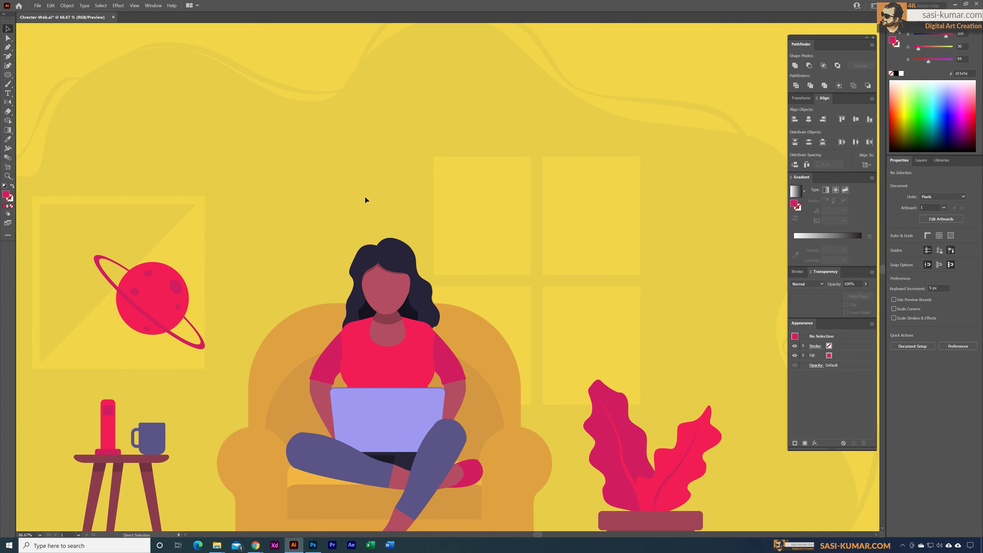
{"action": "scroll", "coordinate": [248, 165], "scroll_direction": "left", "scroll_amount": 2}
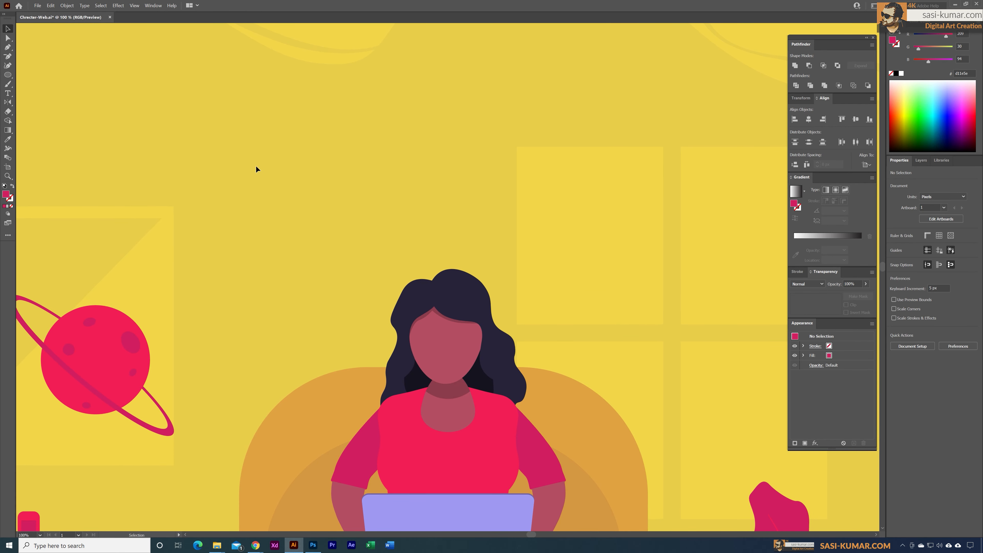
{"action": "left_click_drag", "start_coordinate": [8, 74], "coordinate": [34, 75]}
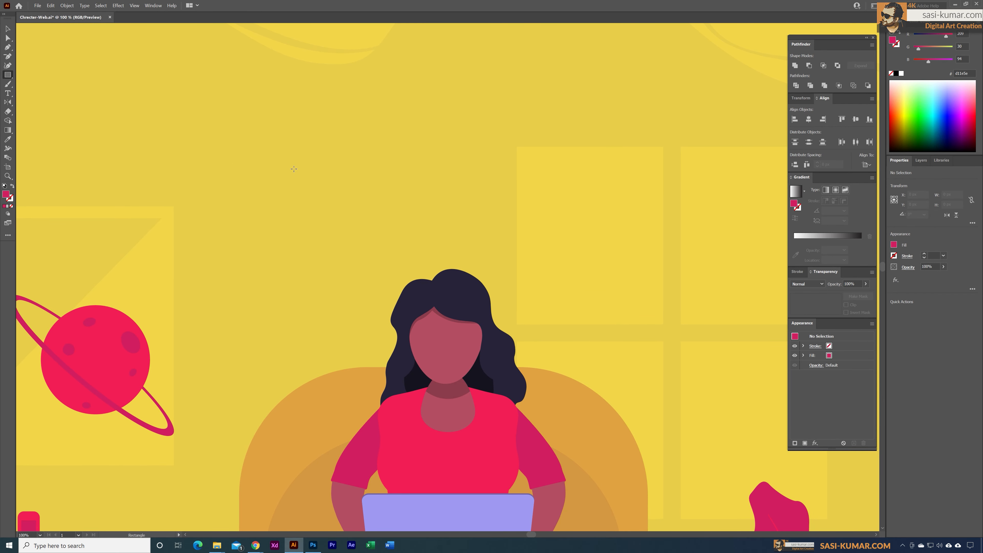
{"action": "mouse_move", "coordinate": [269, 142]}
{"action": "left_mouse_down"}
{"action": "mouse_move", "coordinate": [296, 221]}
{"action": "mouse_move", "coordinate": [298, 268]}
{"action": "mouse_move", "coordinate": [288, 240]}
{"action": "left_mouse_up"}
Round the two bottom corners of the upright rectangle
{"action": "left_click", "coordinate": [8, 38]}
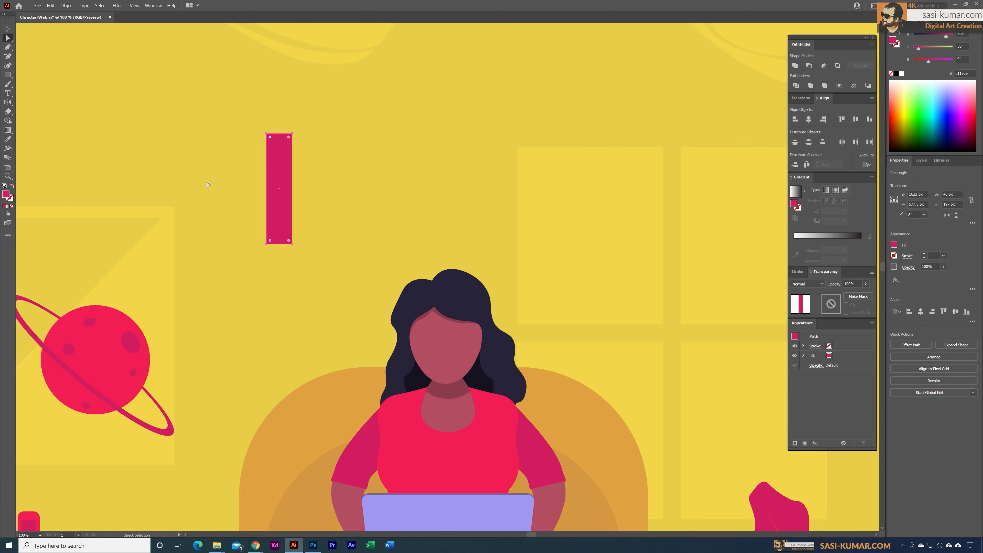
{"action": "left_click_drag", "start_coordinate": [219, 280], "coordinate": [219, 280]}
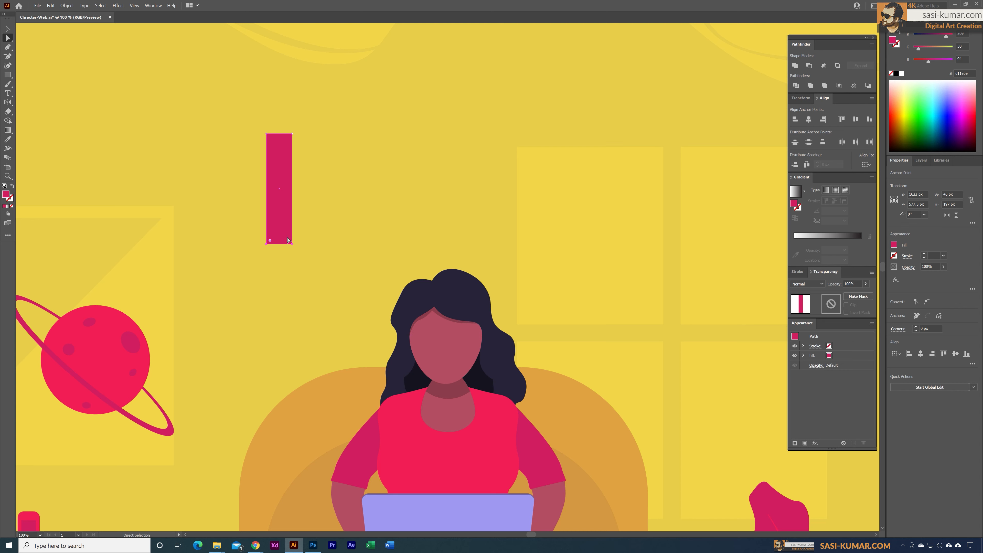
{"action": "mouse_move", "coordinate": [288, 240]}
{"action": "left_mouse_down"}
{"action": "mouse_move", "coordinate": [287, 225]}
{"action": "mouse_move", "coordinate": [288, 236]}
{"action": "left_mouse_up"}
{"action": "left_click", "coordinate": [350, 216]}
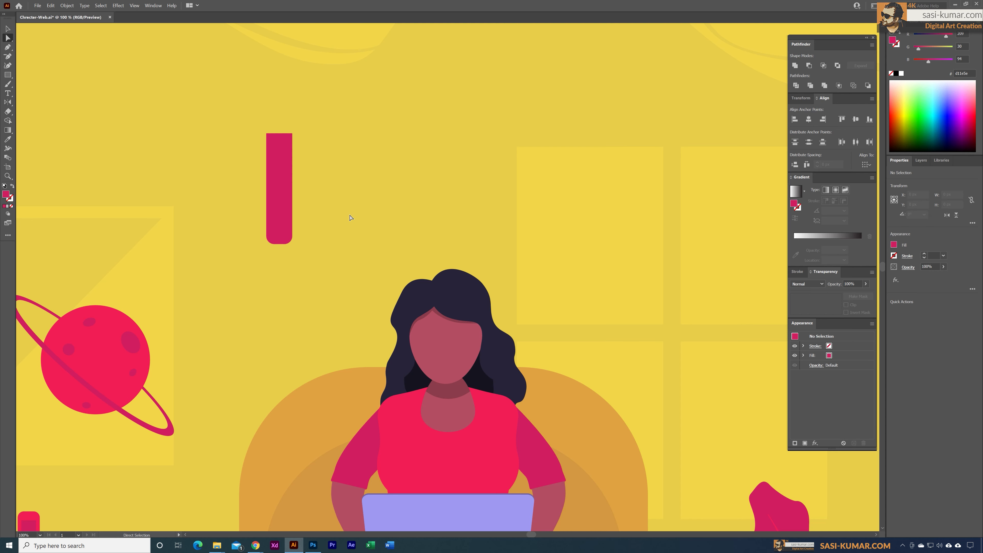
Draw a dark pink three-sided polygon with a 50 px radius above the upright bar
{"action": "left_click", "coordinate": [6, 77]}
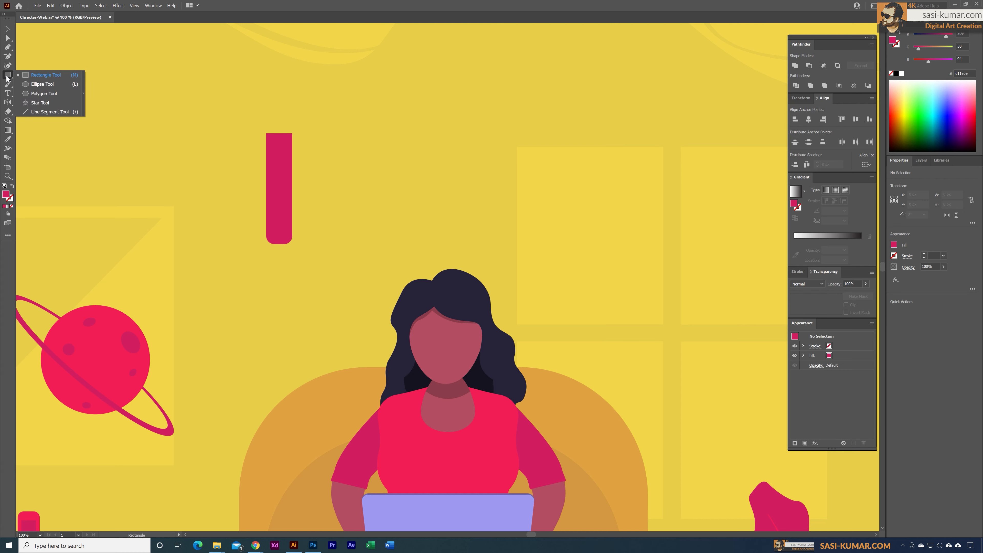
{"action": "left_click", "coordinate": [43, 93]}
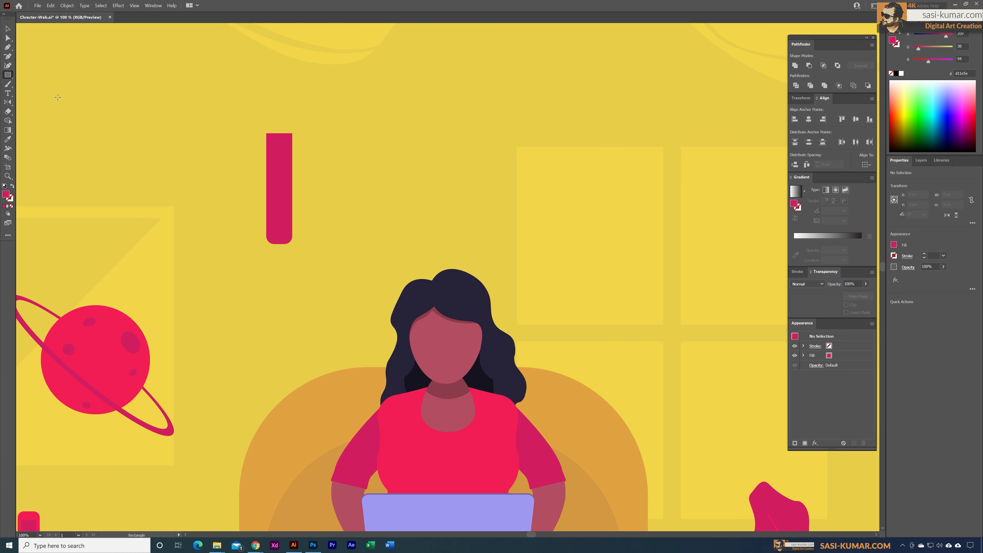
{"action": "left_click", "coordinate": [335, 107]}
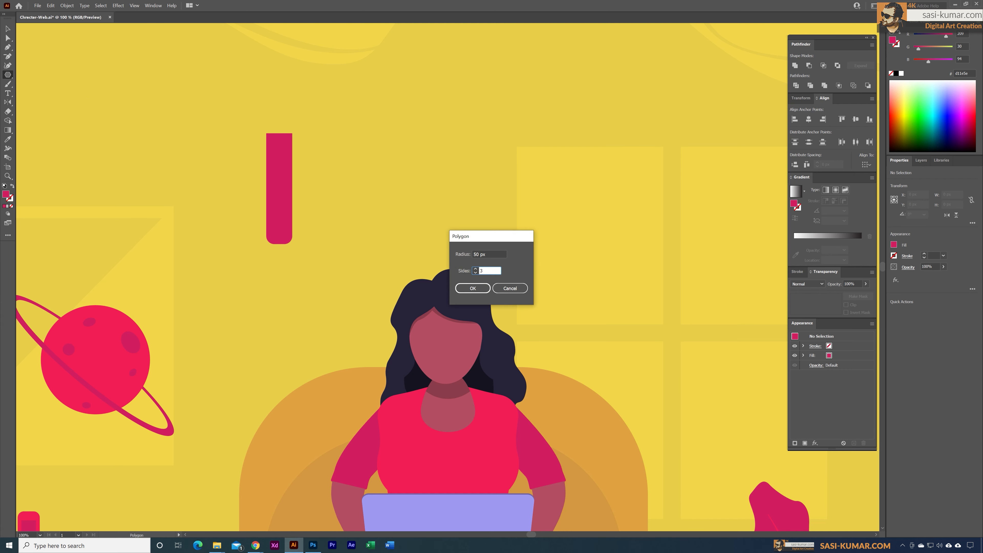
{"action": "type", "text": "3"}
{"action": "key", "text": "Return"}
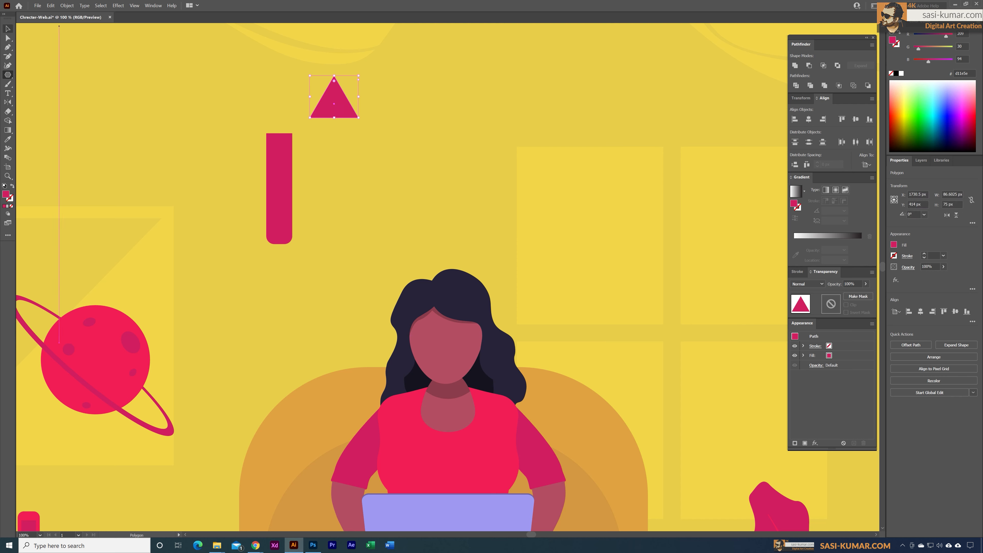
Fit the triangle onto the bar's upper end as a pencil tip about 46 by 59.5 px
{"action": "left_click", "coordinate": [8, 29]}
{"action": "left_click_drag", "start_coordinate": [327, 108], "coordinate": [283, 101]}
{"action": "left_click", "coordinate": [312, 107]}
{"action": "left_click", "coordinate": [285, 104]}
{"action": "left_click", "coordinate": [300, 96]}
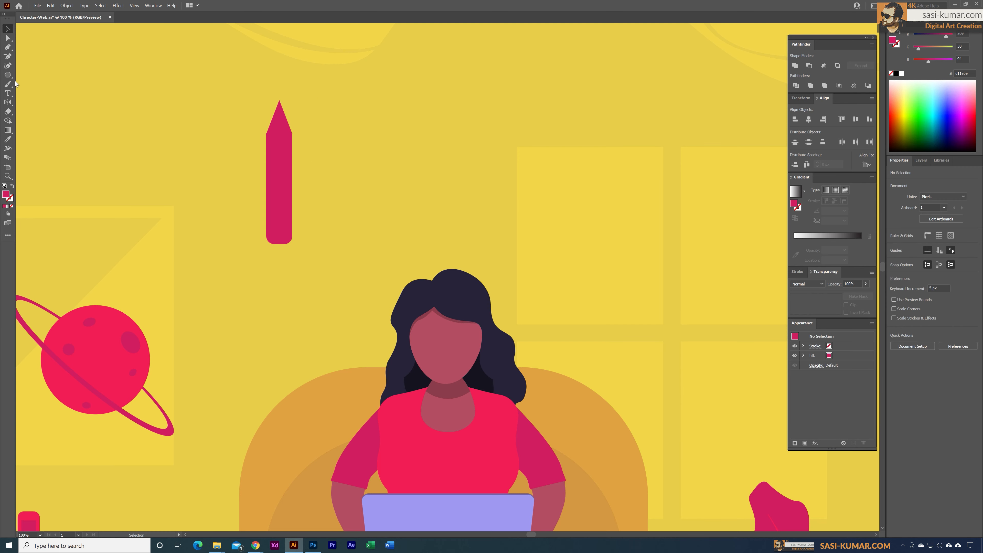
Draw a thin band about 46 by 8 px across the bar's lower end, filled with the sleeve's dark pink
{"action": "left_click_drag", "start_coordinate": [8, 75], "coordinate": [38, 73]}
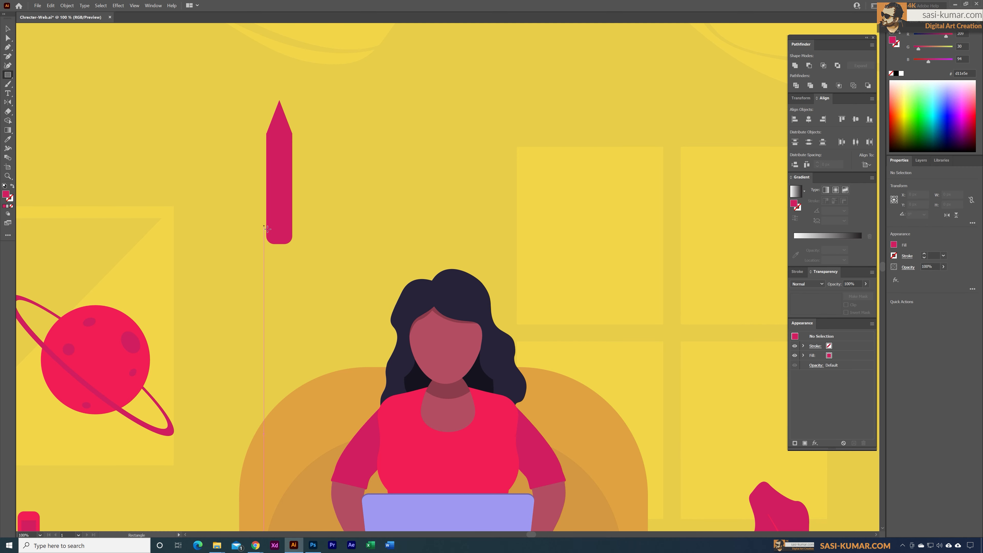
{"action": "left_click_drag", "start_coordinate": [267, 225], "coordinate": [295, 233]}
{"action": "key", "text": "i"}
{"action": "left_click", "coordinate": [376, 448]}
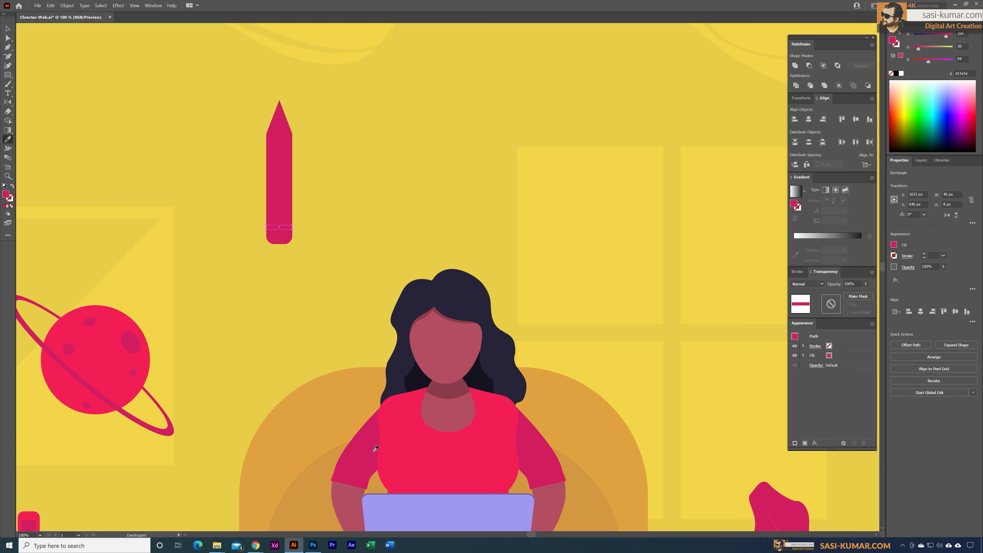
Recolor the pencil's body with the bright pinkish red of the woman's shirt
{"action": "key", "text": "v"}
{"action": "left_click", "coordinate": [287, 190]}
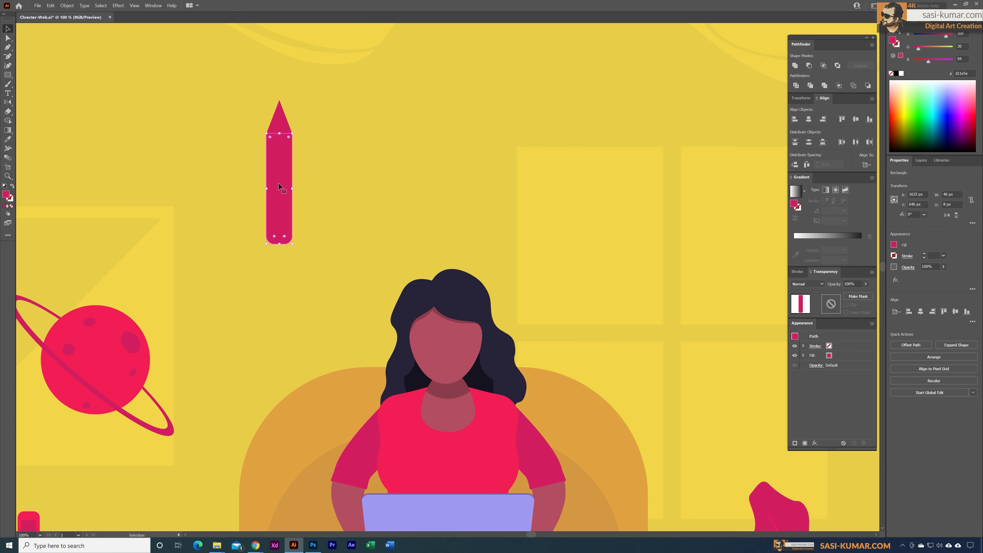
{"action": "key", "text": "i"}
{"action": "left_click", "coordinate": [411, 441]}
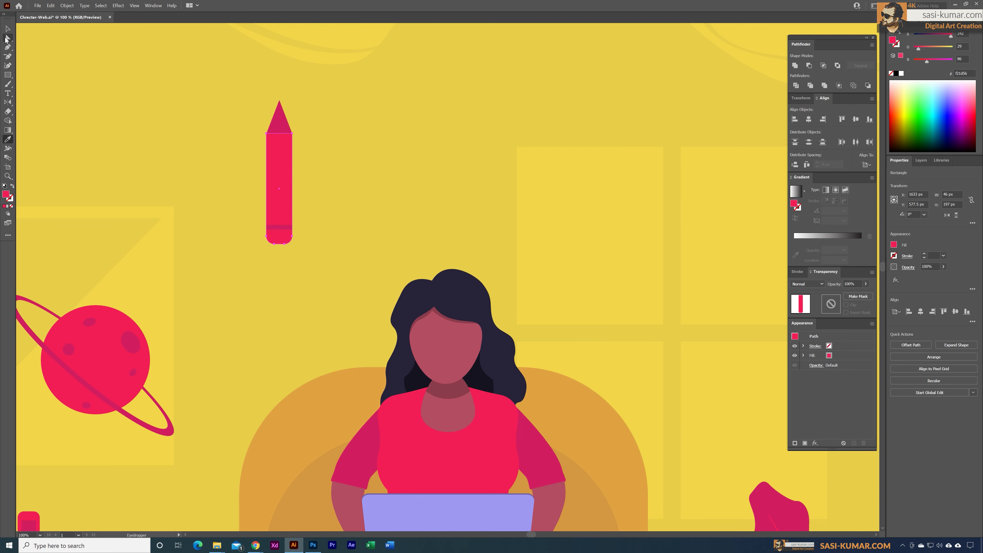
Fill the pencil's triangular tip with the dark purple of the woman's trousers
{"action": "left_click", "coordinate": [8, 37]}
{"action": "left_click", "coordinate": [340, 141]}
{"action": "left_click", "coordinate": [282, 123]}
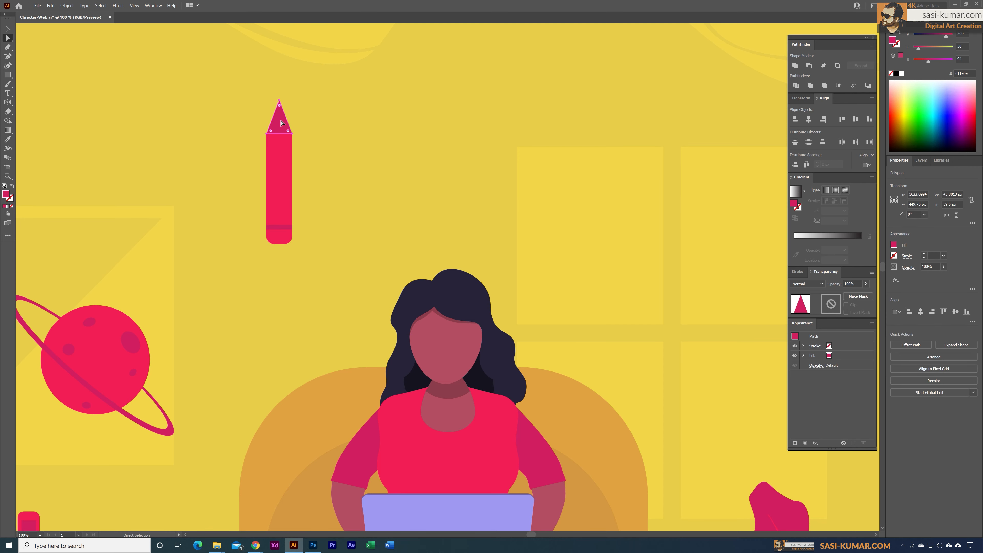
{"action": "scroll", "coordinate": [381, 293], "scroll_direction": "down", "scroll_amount": 1}
{"action": "scroll", "coordinate": [421, 464], "scroll_direction": "down", "scroll_amount": 1}
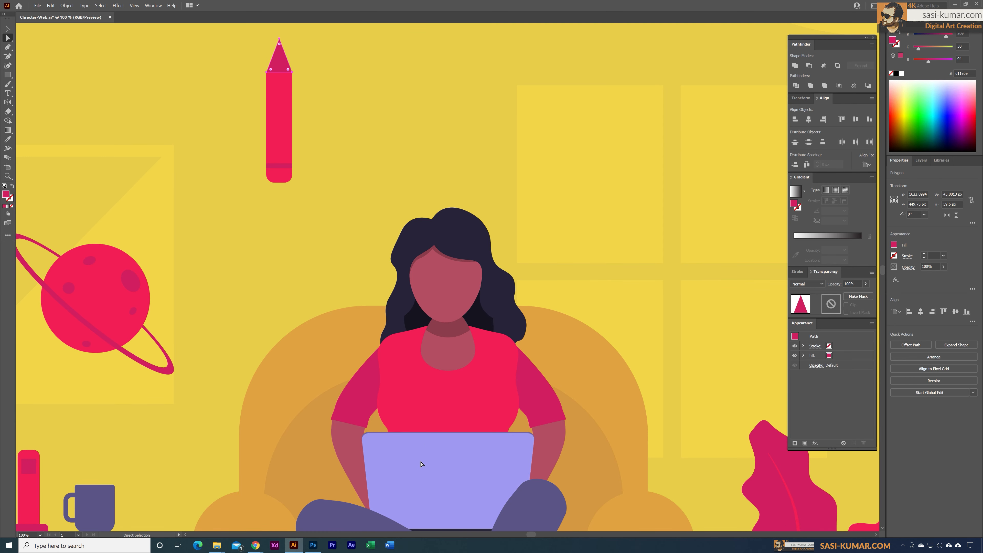
{"action": "key", "text": "i"}
{"action": "left_click", "coordinate": [430, 454]}
{"action": "scroll", "coordinate": [258, 258], "scroll_direction": "up", "scroll_amount": 1}
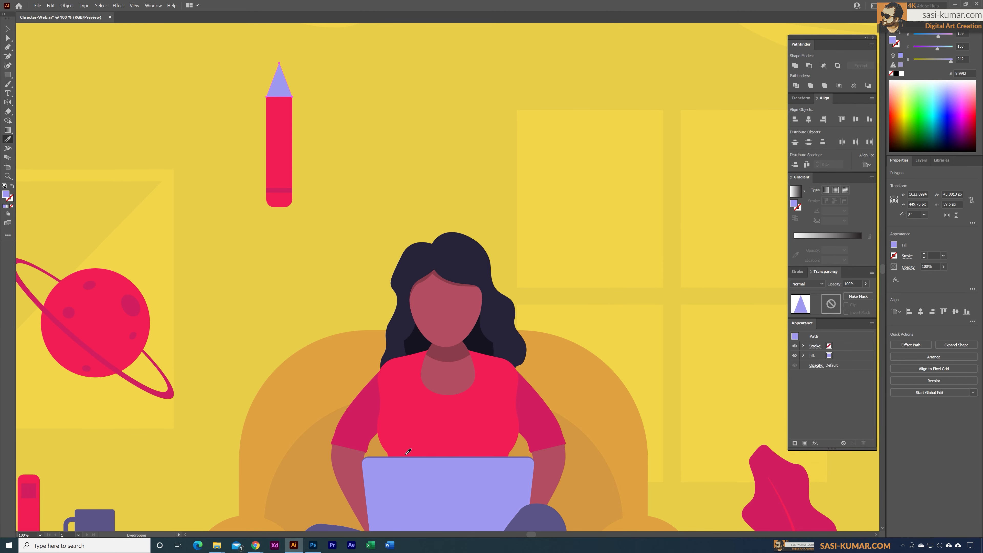
{"action": "scroll", "coordinate": [351, 494], "scroll_direction": "down", "scroll_amount": 2}
{"action": "left_click", "coordinate": [351, 494]}
{"action": "scroll", "coordinate": [275, 341], "scroll_direction": "up", "scroll_amount": 3}
{"action": "scroll", "coordinate": [272, 344], "scroll_direction": "up", "scroll_amount": 1}
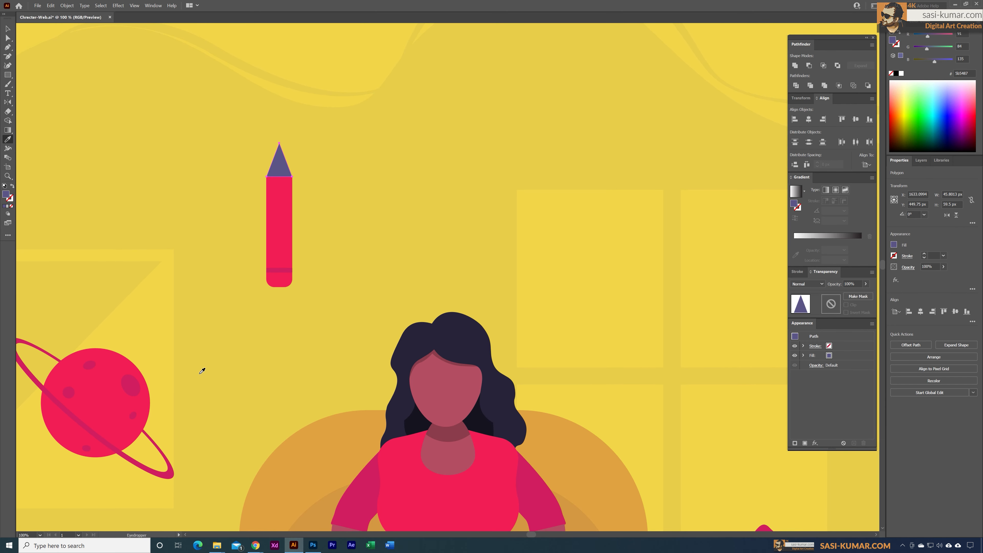
Duplicate the purple triangle up and to the right, and fill the copy with the dark navy of the hair
{"action": "left_click", "coordinate": [13, 29]}
{"action": "left_click", "coordinate": [118, 120]}
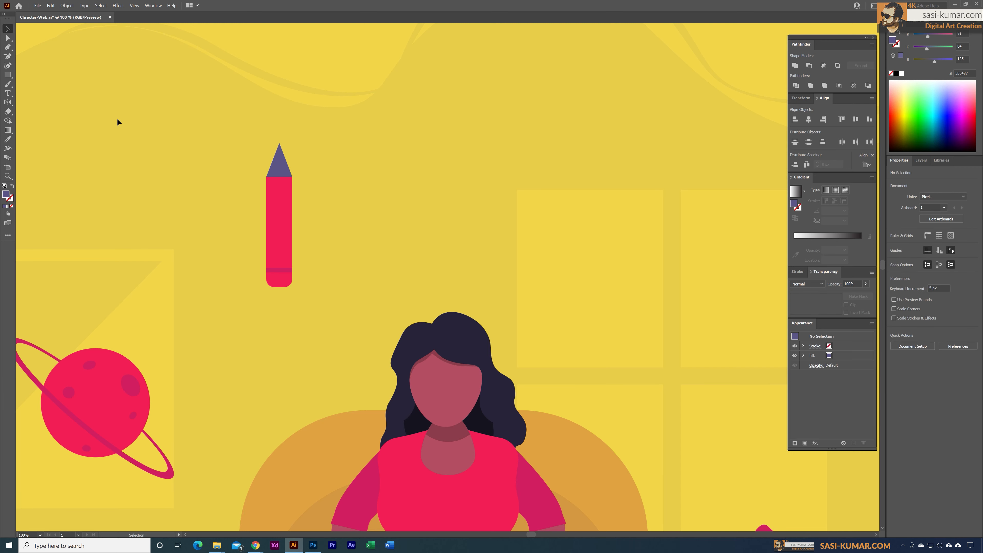
{"action": "left_click", "coordinate": [7, 74]}
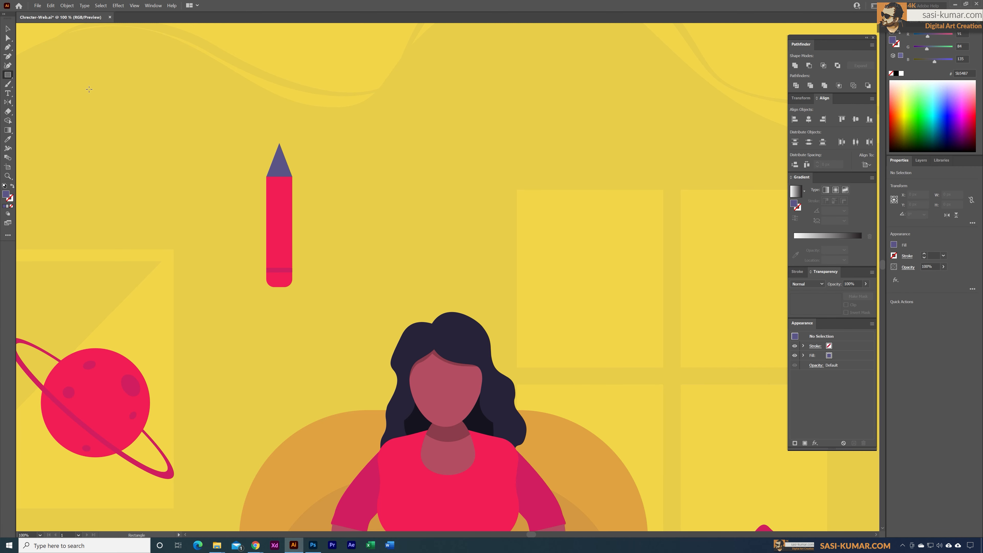
{"action": "left_click", "coordinate": [8, 28]}
{"action": "left_click", "coordinate": [282, 167]}
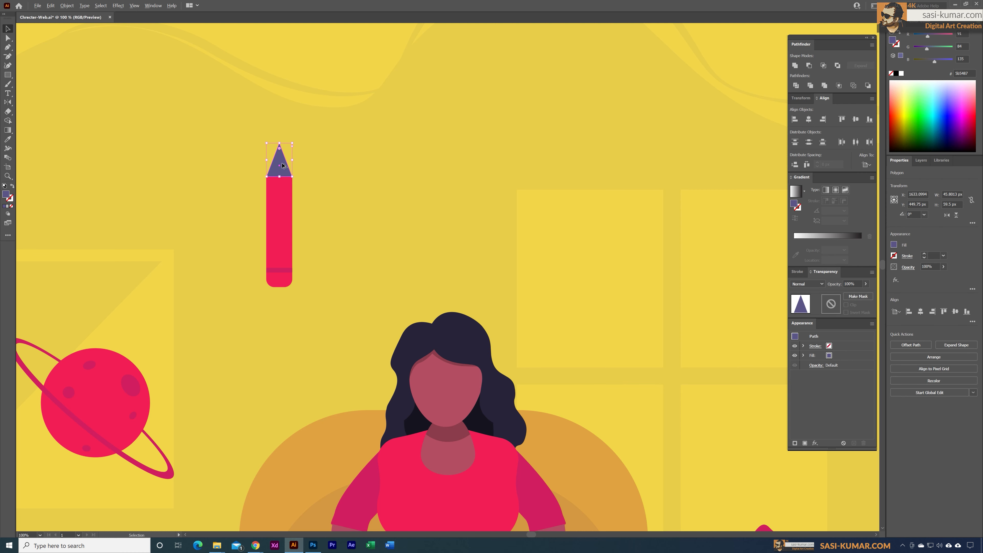
{"action": "left_click_drag", "start_coordinate": [283, 167], "coordinate": [303, 145]}
{"action": "key", "text": "i"}
{"action": "left_click", "coordinate": [458, 348]}
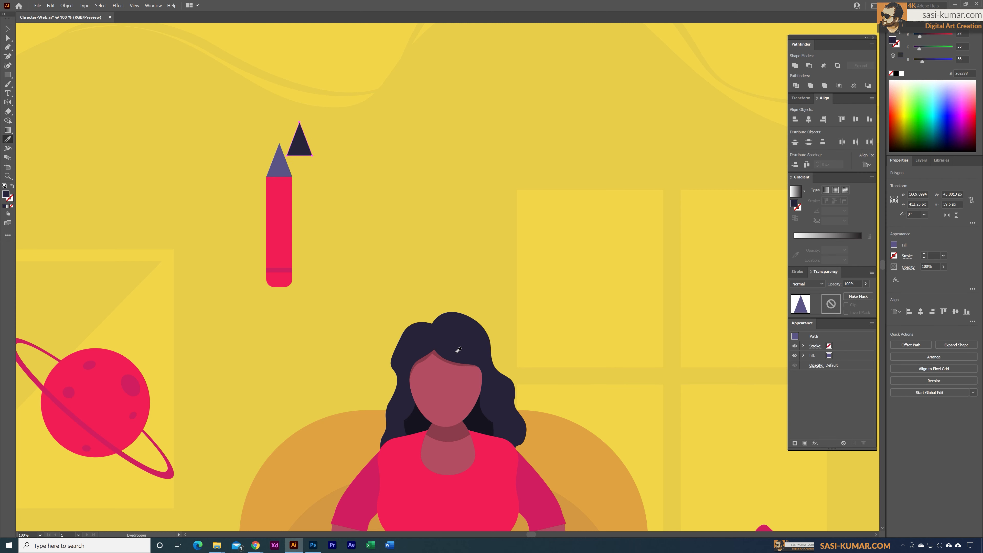
Scale the navy triangle down to about 7 by 9 px and place it on the peak of the purple tip
{"action": "left_click", "coordinate": [7, 29]}
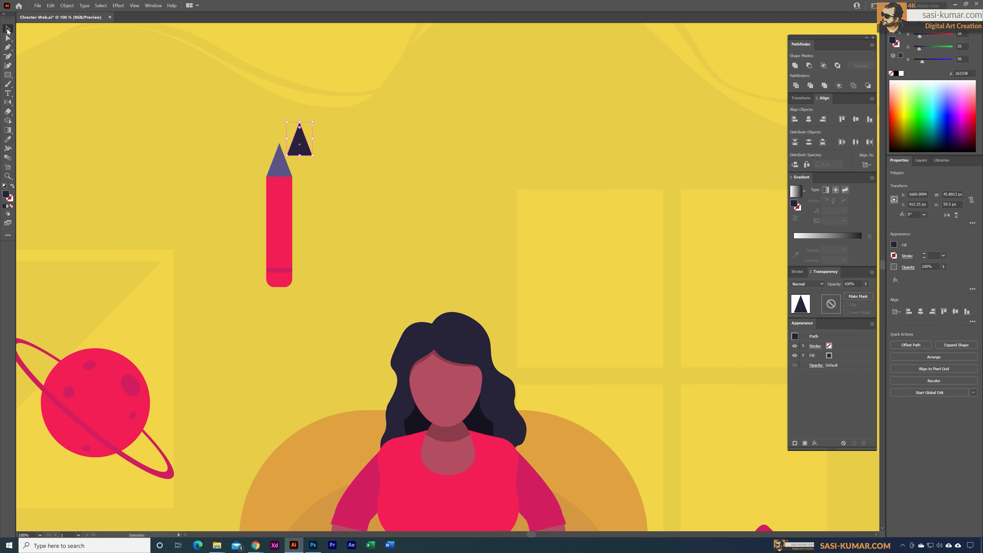
{"action": "left_click", "coordinate": [433, 134]}
{"action": "key", "text": "ctrl+plus"}
{"action": "key", "text": "ctrl+plus"}
{"action": "key", "text": "ctrl+plus"}
{"action": "left_click_drag", "start_coordinate": [368, 219], "coordinate": [612, 445]}
{"action": "key", "text": "ctrl+plus"}
{"action": "left_click_drag", "start_coordinate": [186, 77], "coordinate": [378, 283]}
{"action": "left_click", "coordinate": [379, 286]}
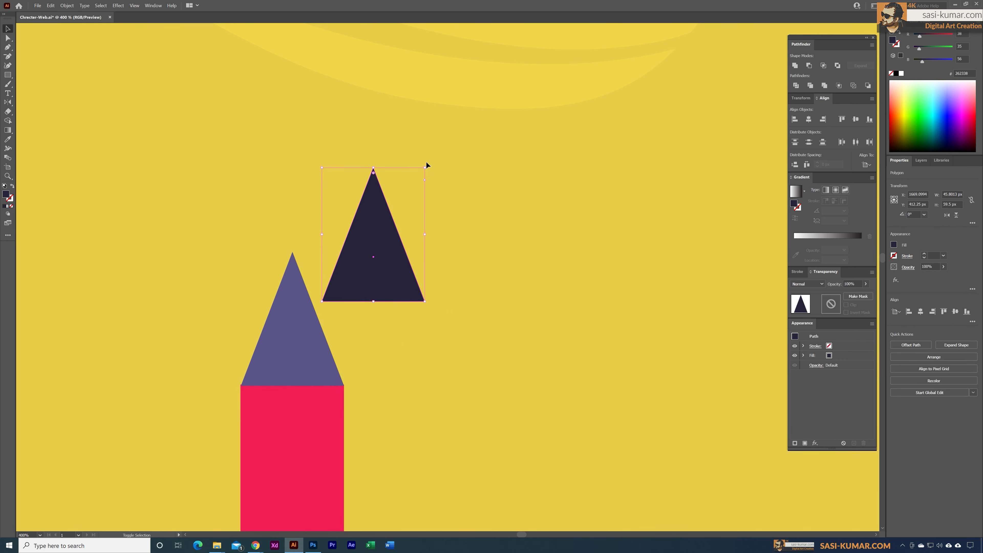
{"action": "left_click_drag", "start_coordinate": [429, 170], "coordinate": [293, 264]}
Move the small navy triangle onto the purple tip's peak and resize it to about 6 by 9 px
{"action": "key", "text": "ctrl+plus"}
{"action": "key", "text": "ctrl+plus"}
{"action": "key", "text": "ctrl+plus"}
{"action": "key", "text": "ctrl+plus"}
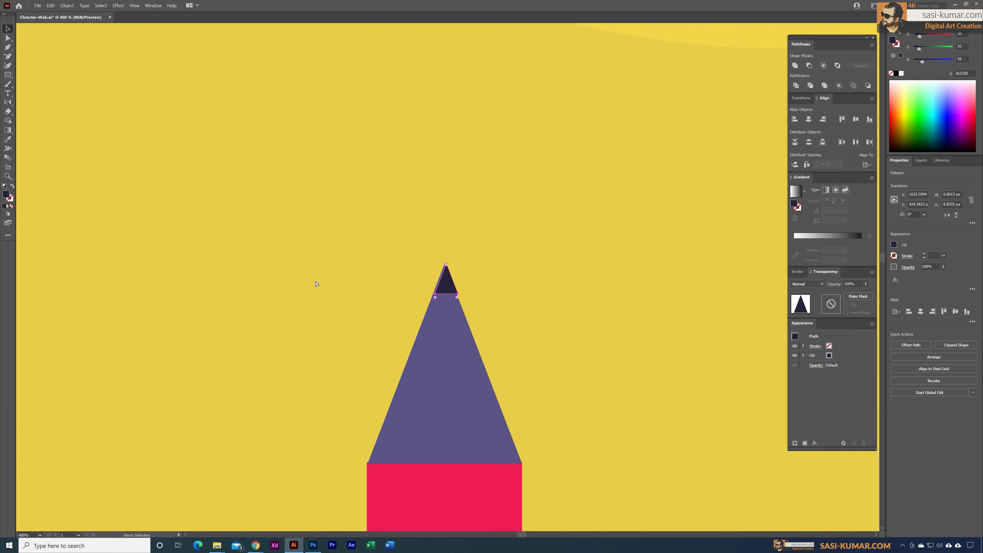
{"action": "left_click_drag", "start_coordinate": [444, 281], "coordinate": [444, 276]}
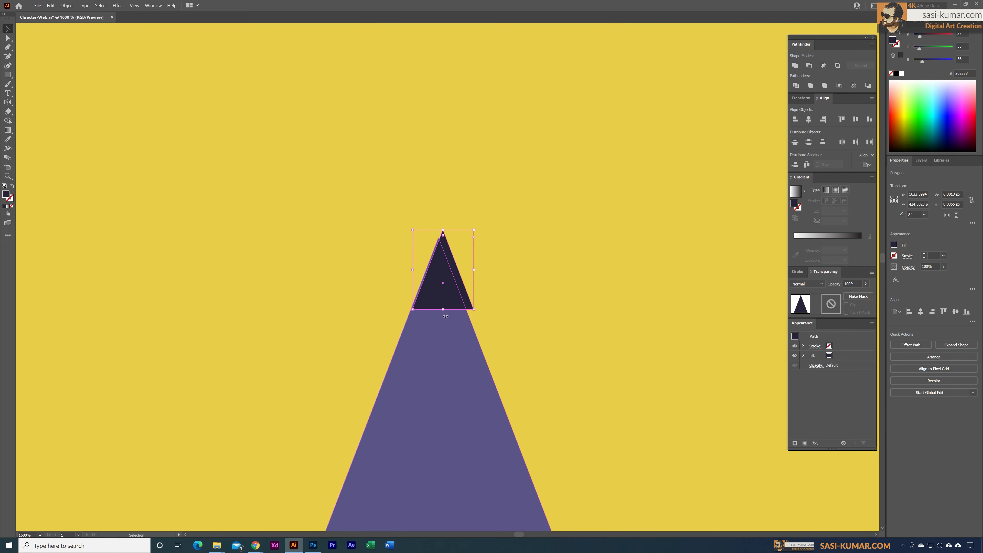
{"action": "left_click_drag", "start_coordinate": [413, 310], "coordinate": [414, 322]}
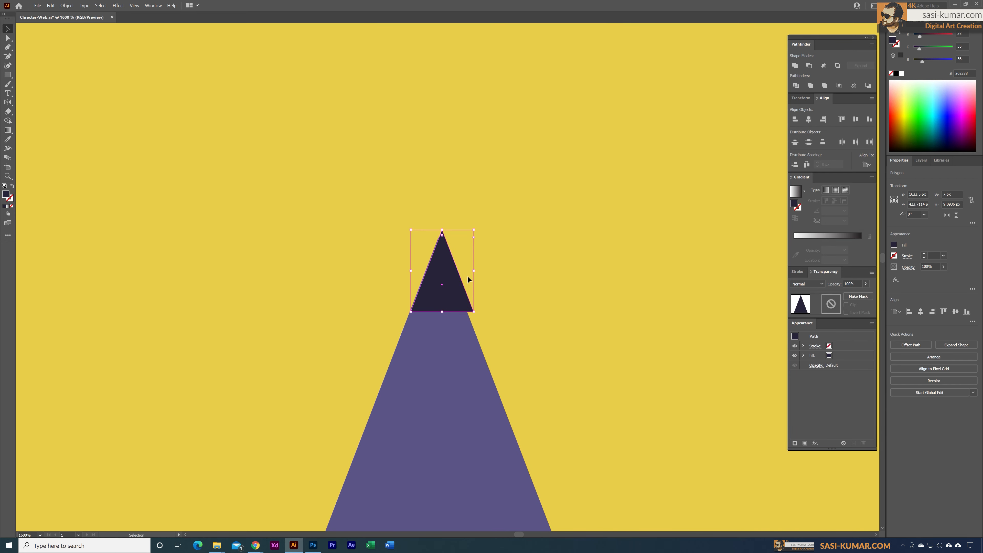
{"action": "left_click_drag", "start_coordinate": [465, 270], "coordinate": [474, 274]}
{"action": "left_click", "coordinate": [473, 350]}
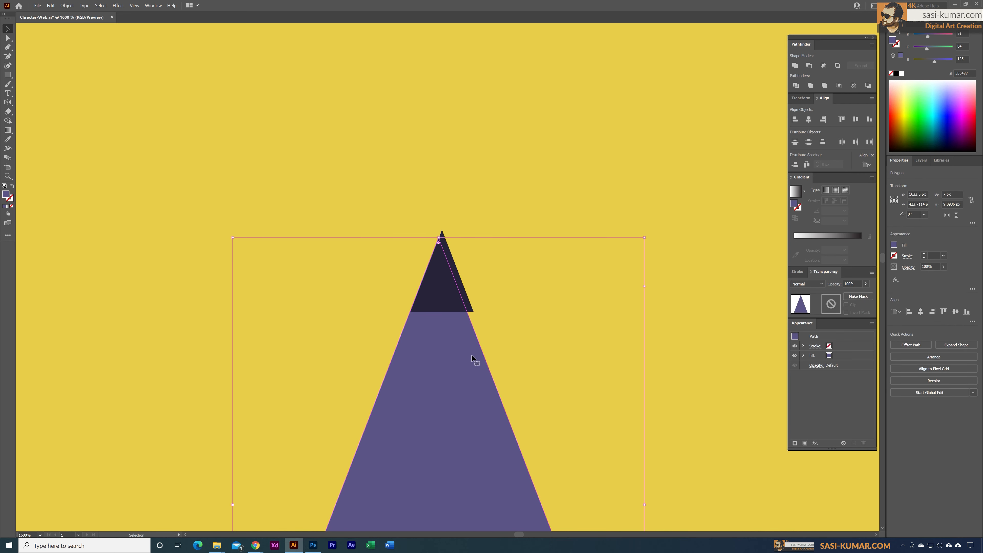
{"action": "left_click", "coordinate": [463, 294]}
{"action": "left_click_drag", "start_coordinate": [477, 275], "coordinate": [470, 277]}
{"action": "left_click", "coordinate": [499, 344]}
{"action": "left_click", "coordinate": [450, 301]}
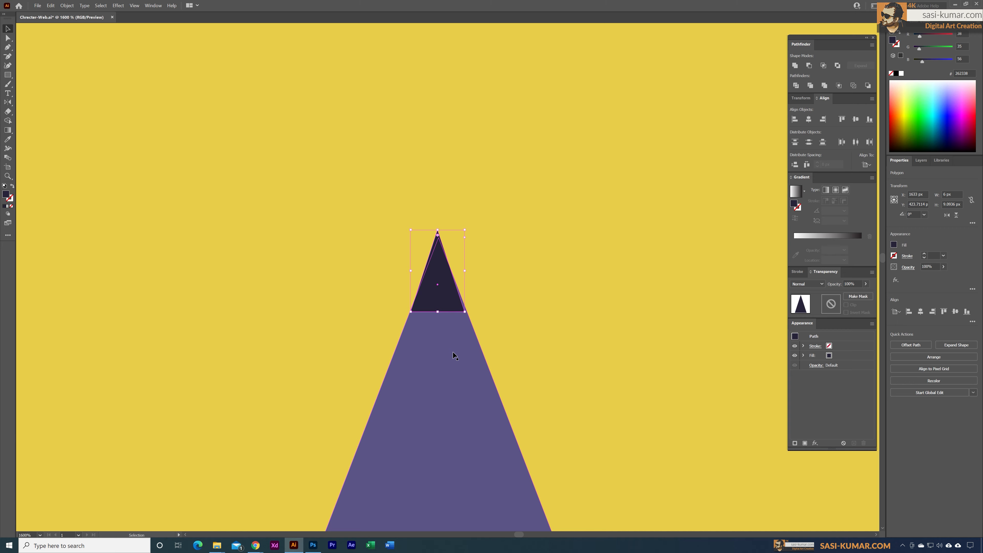
Turn off Snap to Pixel and widen the navy triangle to about 6.3 px to match the purple tip's slanted edges
{"action": "left_click", "coordinate": [135, 6]}
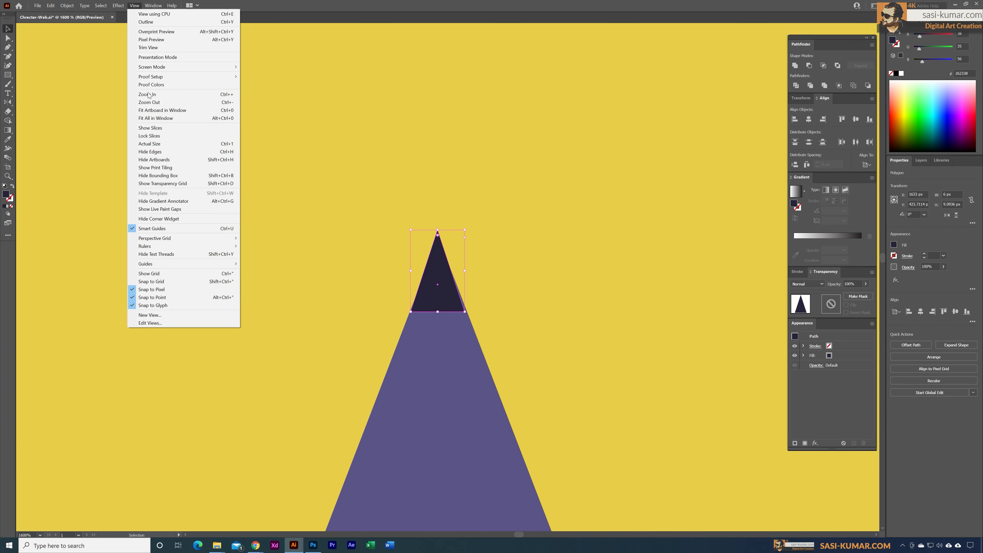
{"action": "left_click", "coordinate": [166, 290]}
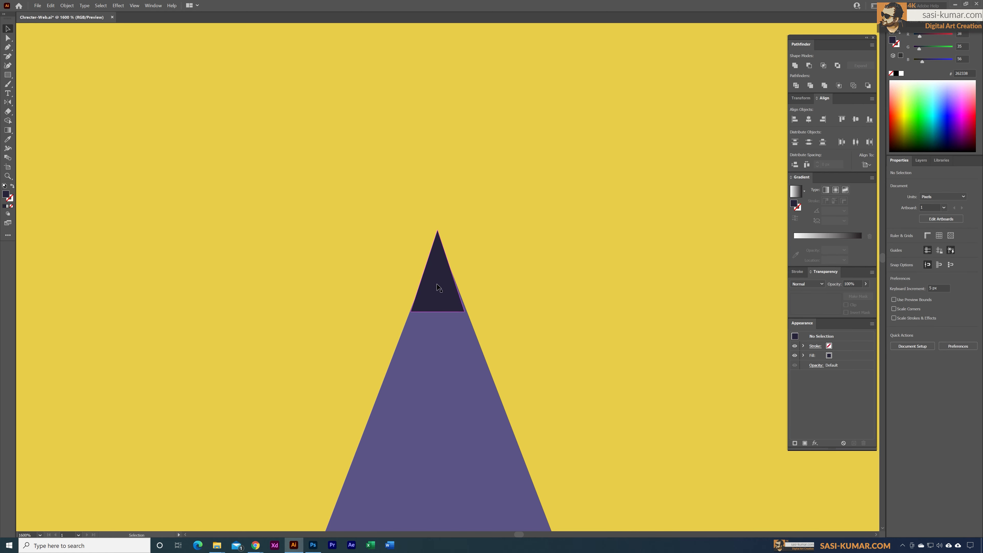
{"action": "left_click_drag", "start_coordinate": [469, 274], "coordinate": [471, 274]}
{"action": "left_click", "coordinate": [524, 369]}
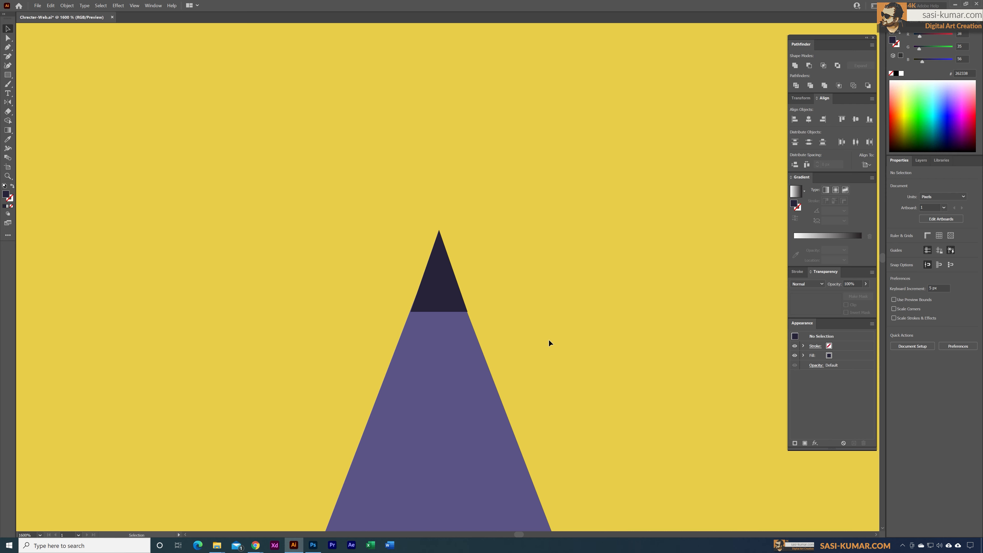
Turn Snap to Pixel back on and deselect the navy triangle
{"action": "left_click", "coordinate": [451, 291]}
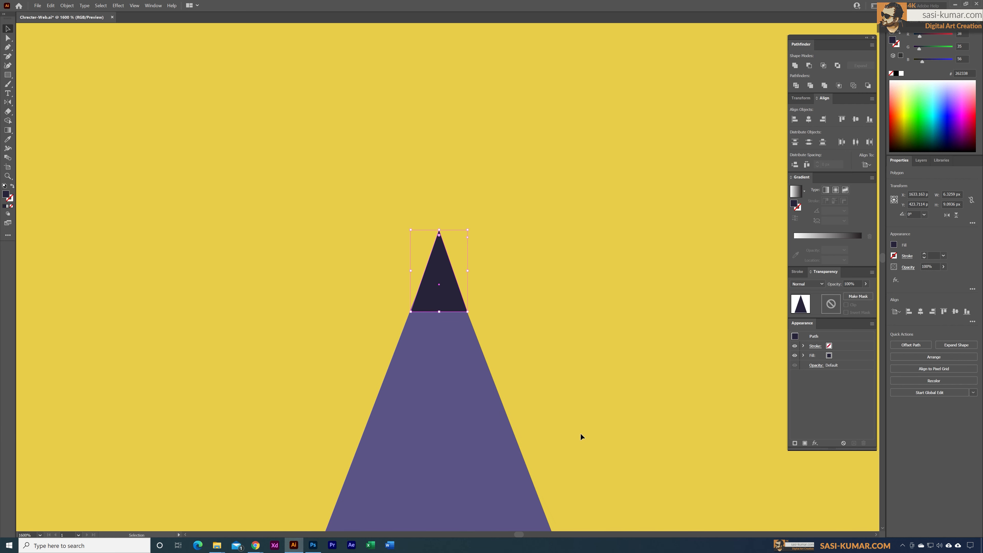
{"action": "left_click", "coordinate": [119, 6]}
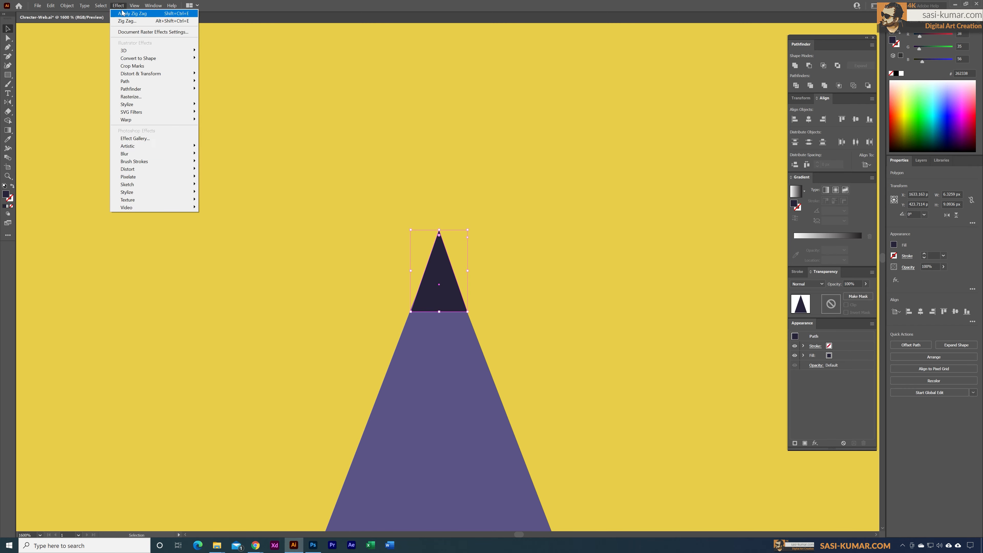
{"action": "mouse_move", "coordinate": [135, 9]}
{"action": "left_click", "coordinate": [157, 289]}
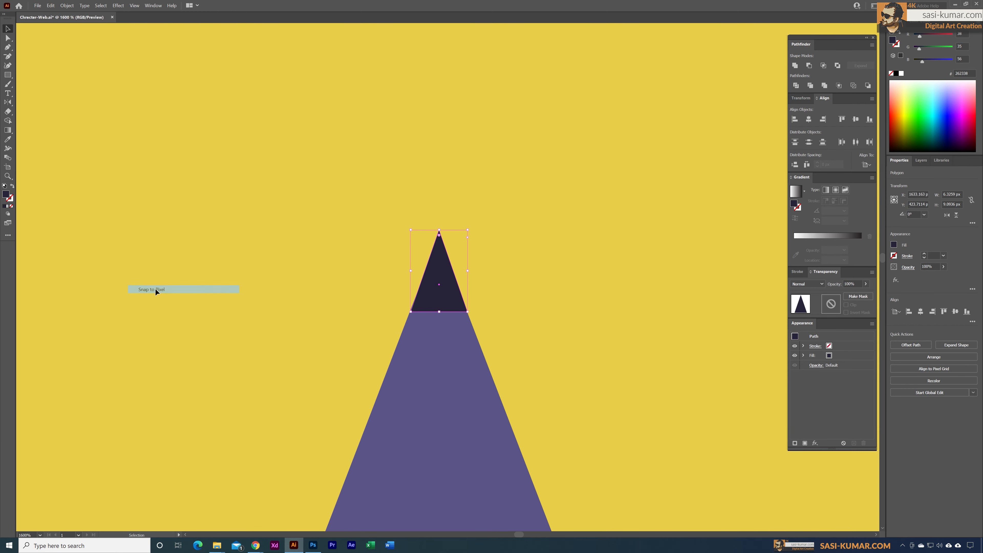
{"action": "left_click", "coordinate": [593, 275]}
Draw a narrow navy stripe about 9 by 161 px down the middle of the pencil's body, ending at the band
{"action": "key", "text": "ctrl+minus"}
{"action": "key", "text": "ctrl+minus"}
{"action": "key", "text": "ctrl+minus"}
{"action": "key", "text": "ctrl+minus"}
{"action": "key", "text": "ctrl+minus"}
{"action": "key", "text": "ctrl+minus"}
{"action": "key", "text": "ctrl+minus"}
{"action": "key", "text": "ctrl+minus"}
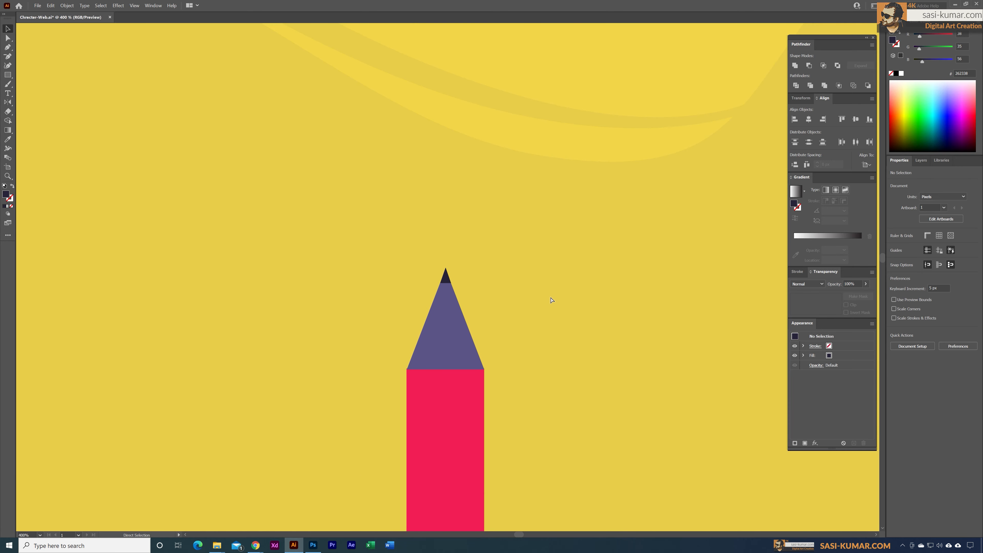
{"action": "left_click_drag", "start_coordinate": [506, 314], "coordinate": [488, 219]}
{"action": "key", "text": "ctrl+plus"}
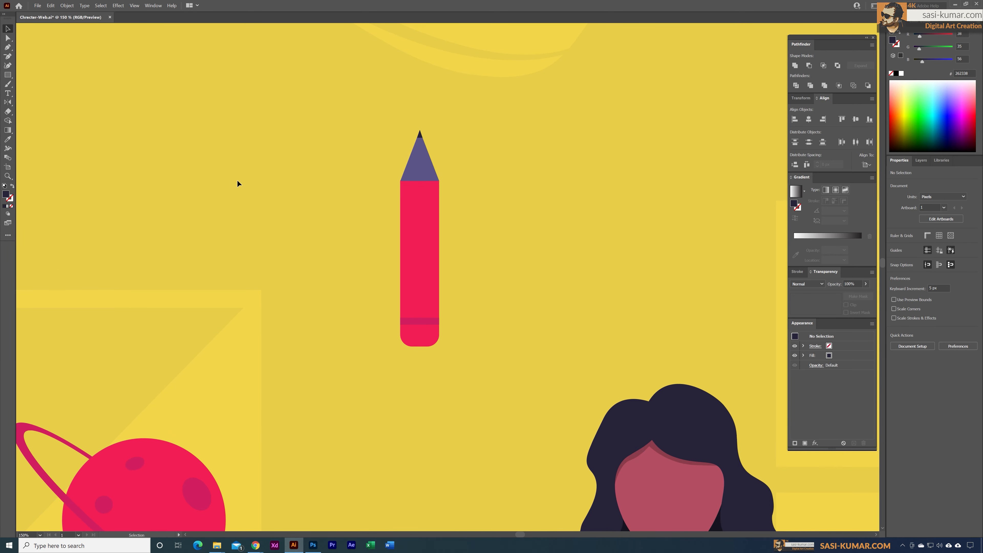
{"action": "left_click", "coordinate": [8, 75]}
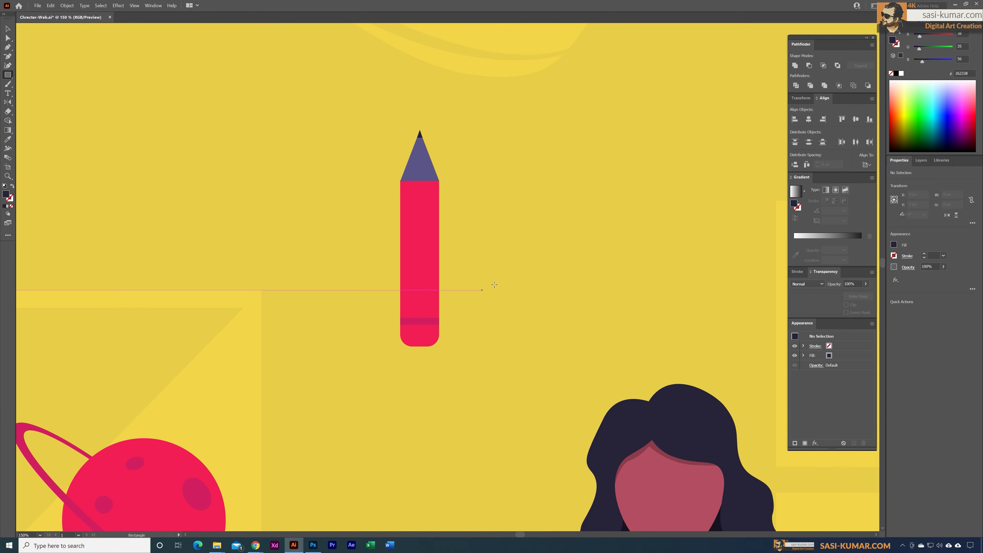
{"action": "left_click_drag", "start_coordinate": [418, 183], "coordinate": [428, 320]}
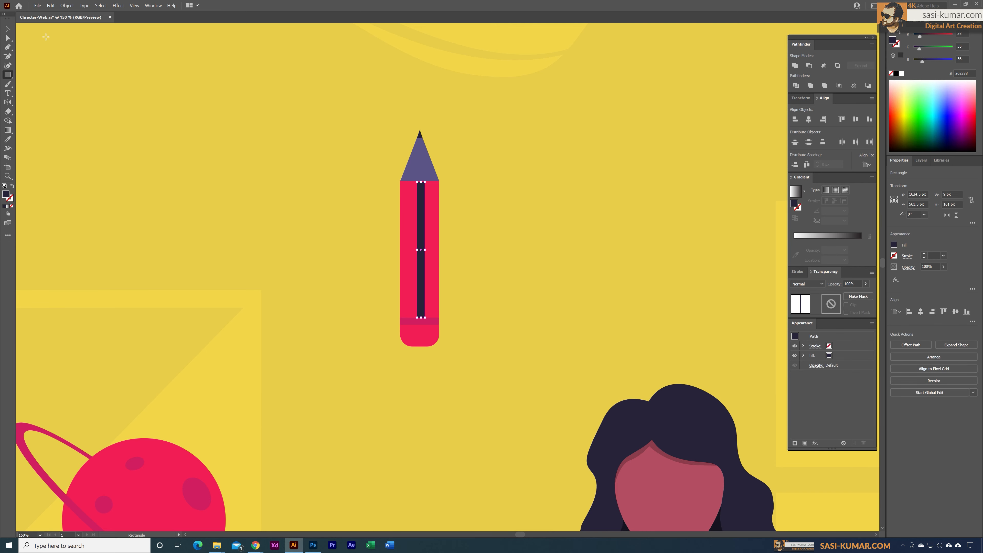
Centre all the pencil's parts horizontally on one another and deselect them
{"action": "left_click", "coordinate": [8, 34]}
{"action": "left_click", "coordinate": [531, 381]}
{"action": "left_click_drag", "start_coordinate": [251, 52], "coordinate": [457, 360]}
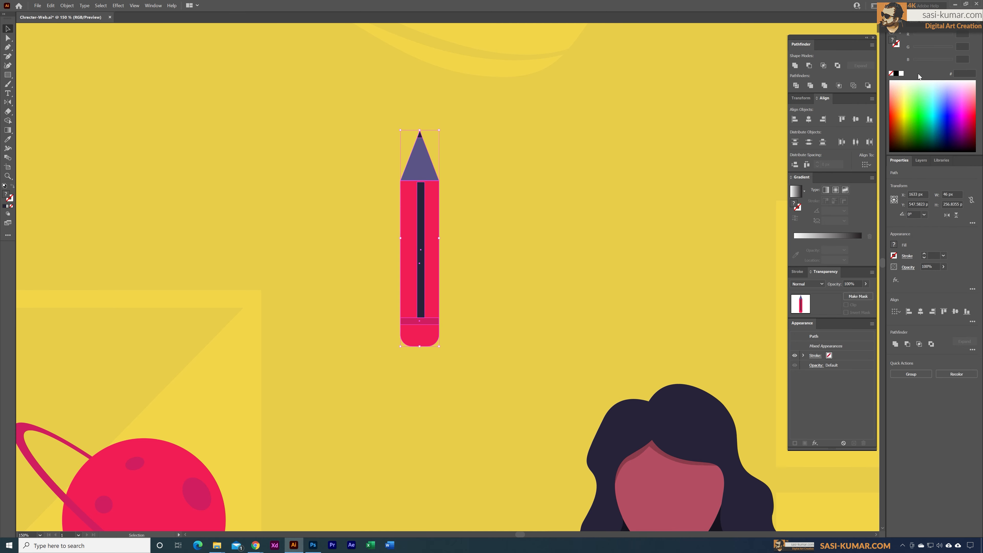
{"action": "left_click", "coordinate": [807, 121]}
{"action": "left_click", "coordinate": [485, 232]}
Extend the navy stripe on the pencil upward so it meets the base of the purple tip
{"action": "left_click", "coordinate": [421, 189]}
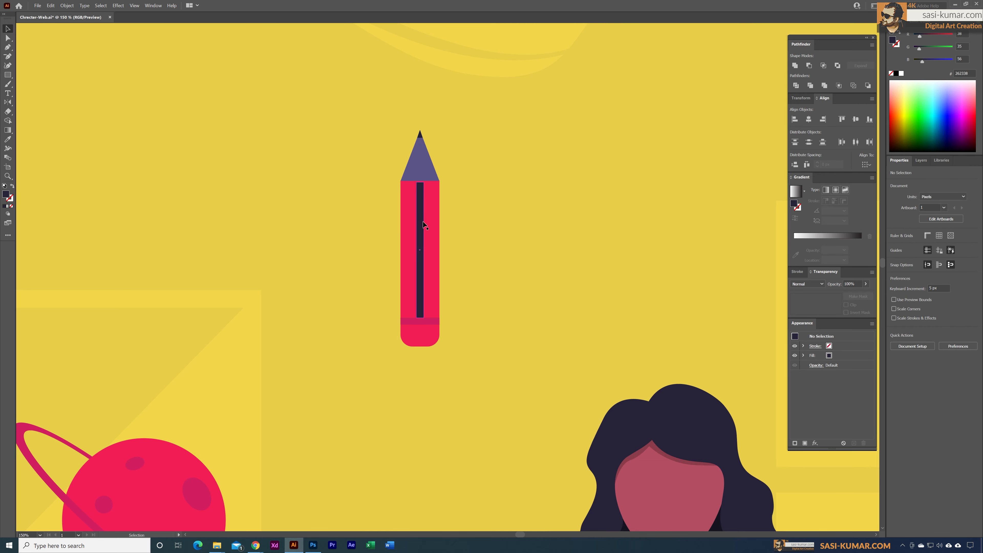
{"action": "mouse_move", "coordinate": [423, 187]}
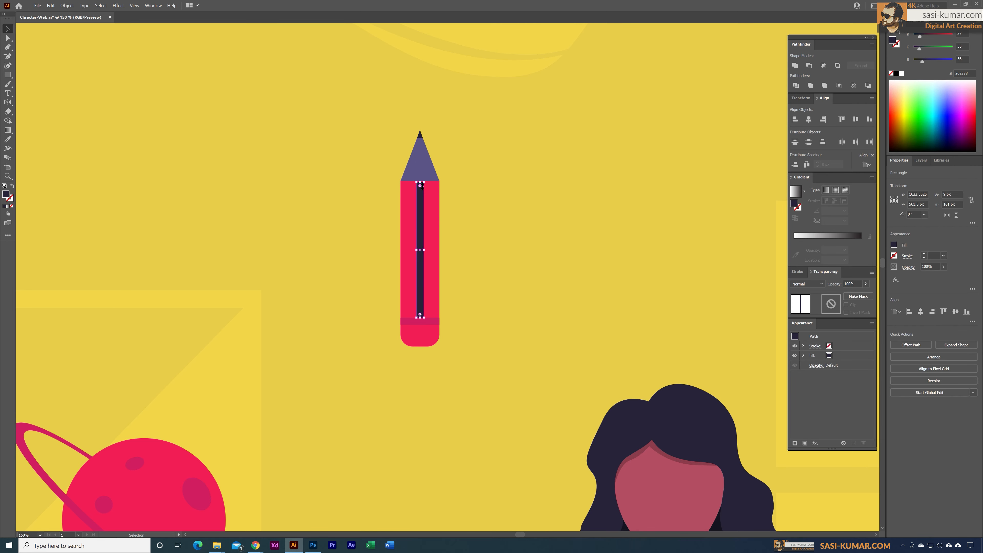
{"action": "left_click_drag", "start_coordinate": [422, 186], "coordinate": [422, 184]}
{"action": "left_click", "coordinate": [466, 177]}
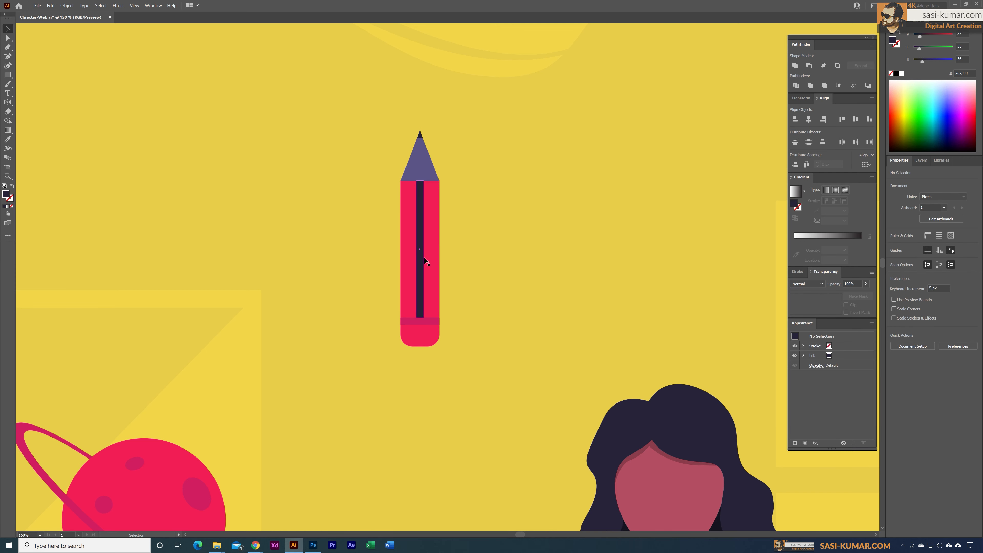
Tilt the whole pencil to the left and move it between the wall picture and the woman's head
{"action": "left_click_drag", "start_coordinate": [505, 386], "coordinate": [247, 5]}
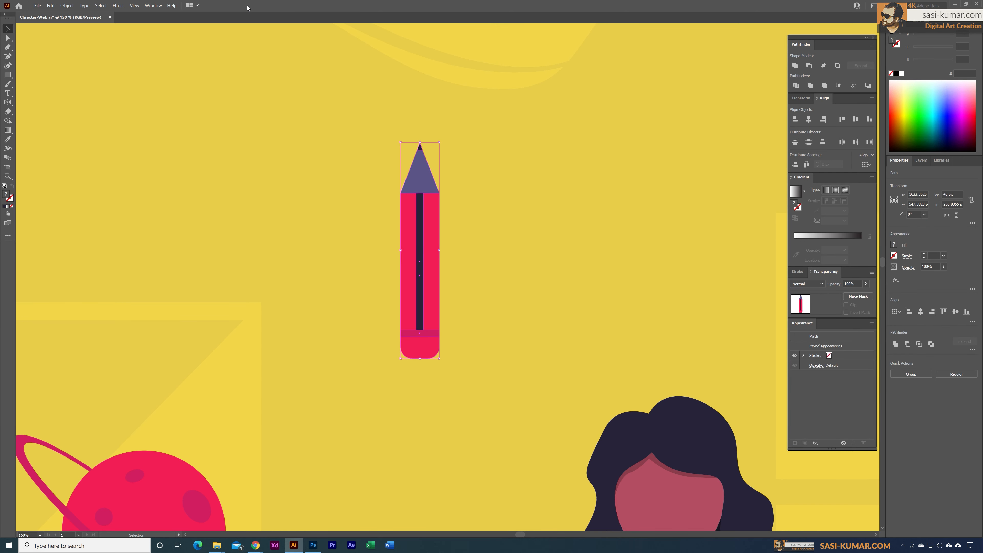
{"action": "left_click", "coordinate": [510, 155]}
{"action": "key", "text": "ctrl+minus"}
{"action": "key", "text": "ctrl+minus"}
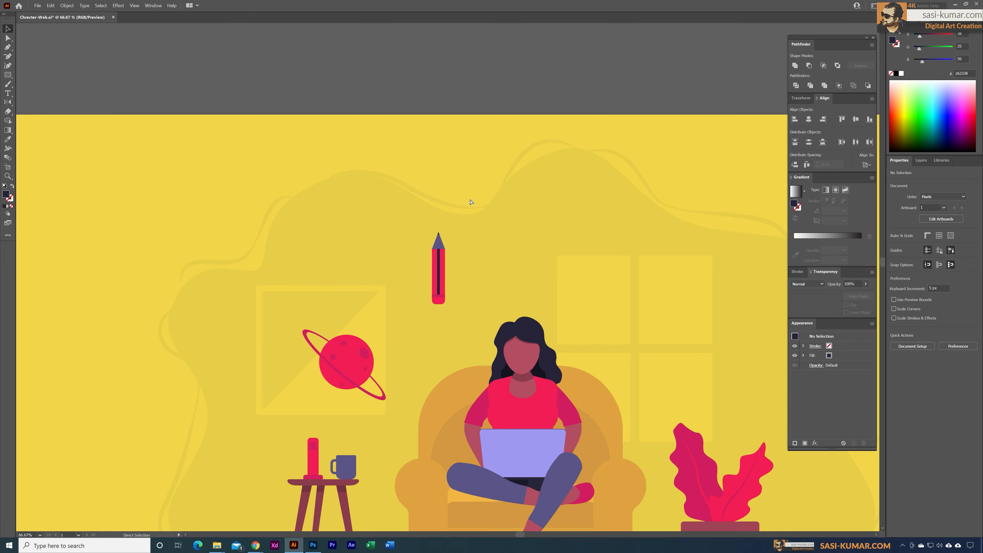
{"action": "key", "text": "ctrl+minus"}
{"action": "mouse_move", "coordinate": [492, 238]}
{"action": "left_mouse_down"}
{"action": "mouse_move", "coordinate": [466, 198]}
{"action": "mouse_move", "coordinate": [407, 191]}
{"action": "left_mouse_up"}
{"action": "left_click", "coordinate": [413, 227]}
{"action": "left_click_drag", "start_coordinate": [418, 230], "coordinate": [393, 223]}
{"action": "left_click", "coordinate": [514, 236]}
{"action": "left_click_drag", "start_coordinate": [475, 237], "coordinate": [361, 214]}
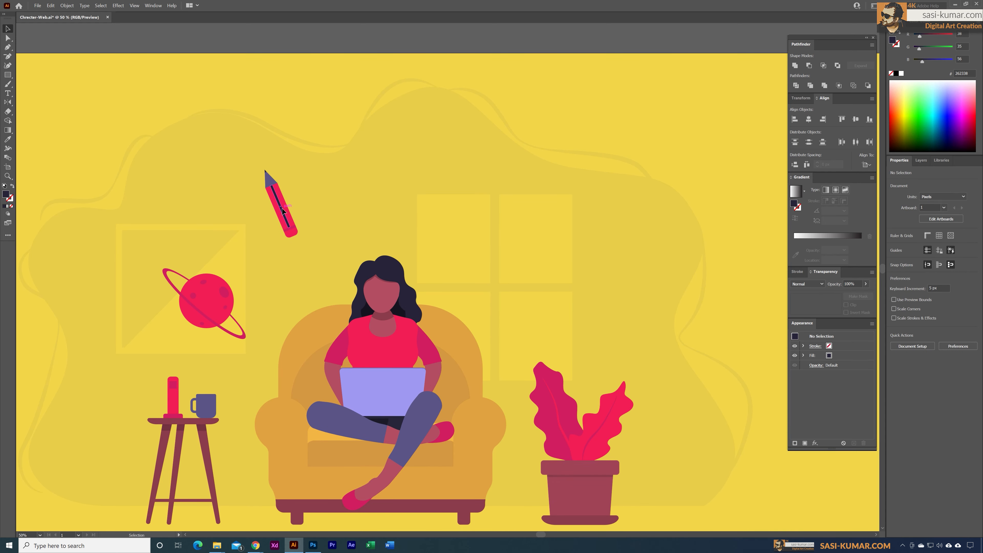
Duplicate the ringed planet, place the rotated copy just above and right of the woman's head, and remove its ring
{"action": "key", "text": "space"}
{"action": "left_click", "coordinate": [231, 301]}
{"action": "left_click_drag", "start_coordinate": [232, 301], "coordinate": [507, 219]}
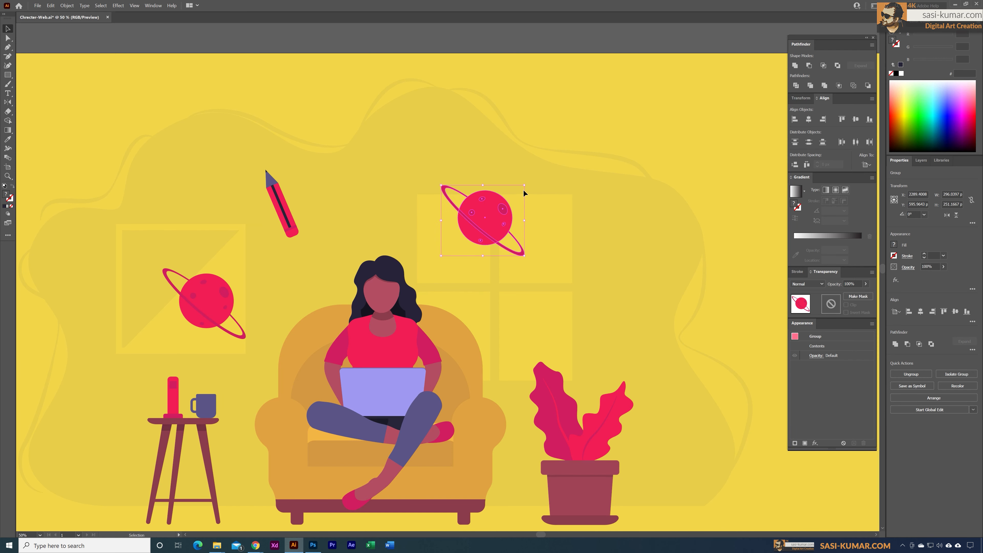
{"action": "left_click_drag", "start_coordinate": [527, 185], "coordinate": [466, 145]}
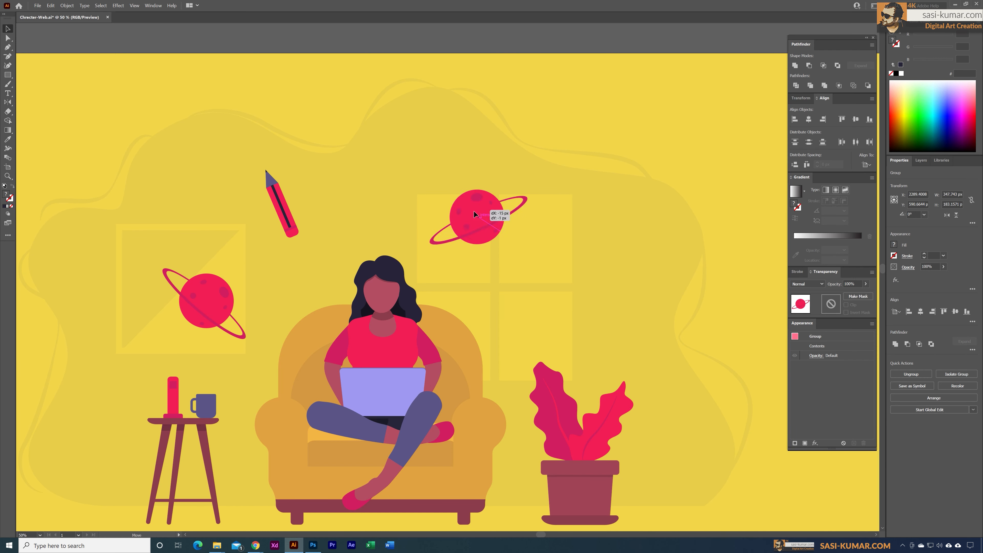
{"action": "left_click_drag", "start_coordinate": [499, 217], "coordinate": [441, 192]}
{"action": "left_click", "coordinate": [485, 240]}
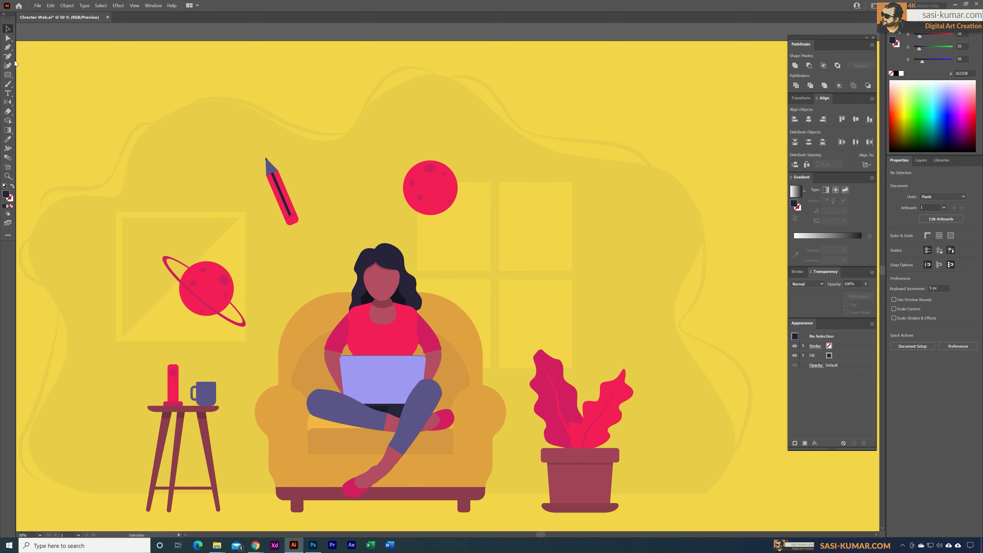
Check the hand-drawn sketch in Photoshop for the remaining wall objects, and return to the illustration in Illustrator
{"action": "left_click", "coordinate": [311, 547]}
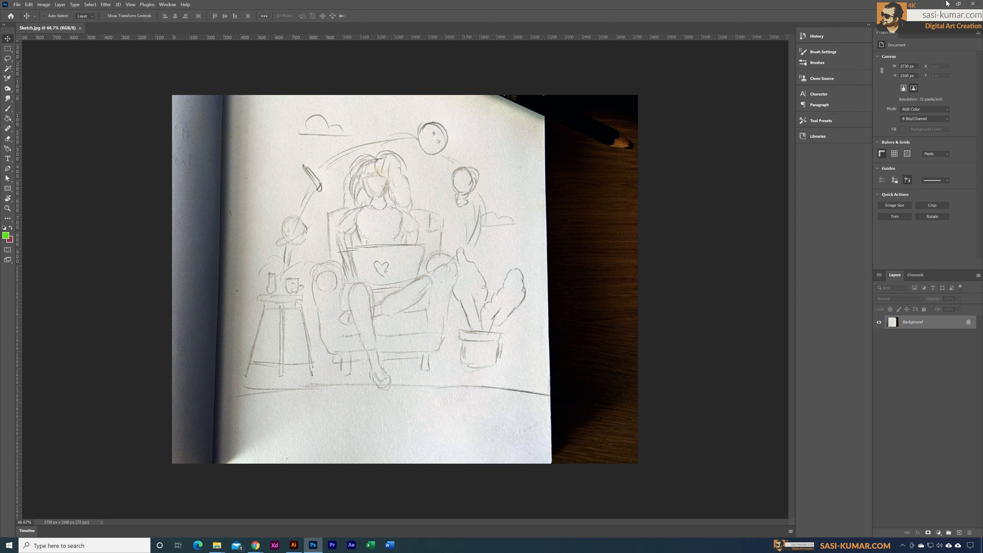
{"action": "left_click", "coordinate": [945, 4]}
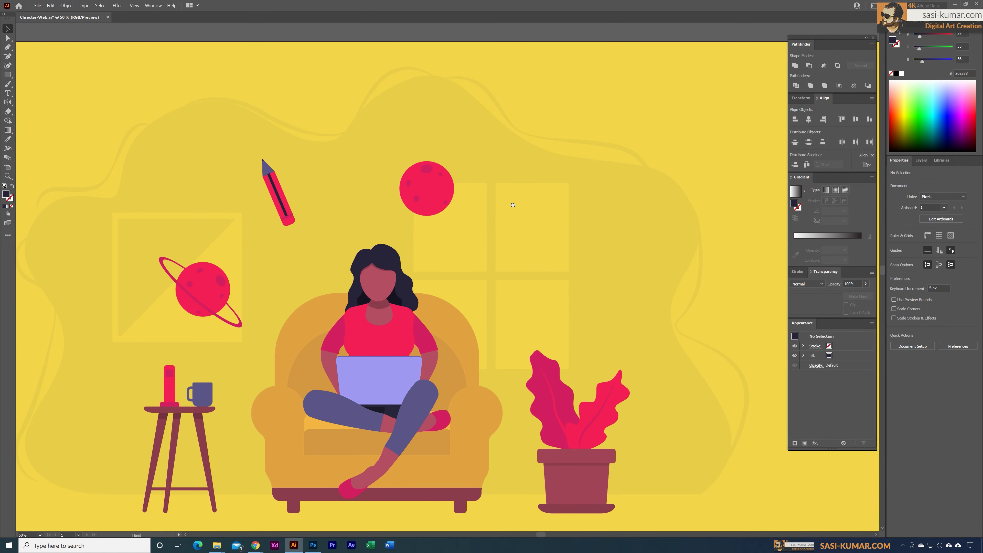
{"action": "scroll", "coordinate": [468, 276], "scroll_direction": "right", "scroll_amount": 2}
Draw a navy ellipse about 194 px wide over the window and a rectangle about 115 by 159 px overlapping its lower part
{"action": "left_click_drag", "start_coordinate": [11, 78], "coordinate": [27, 90]}
{"action": "left_click_drag", "start_coordinate": [466, 190], "coordinate": [525, 252]}
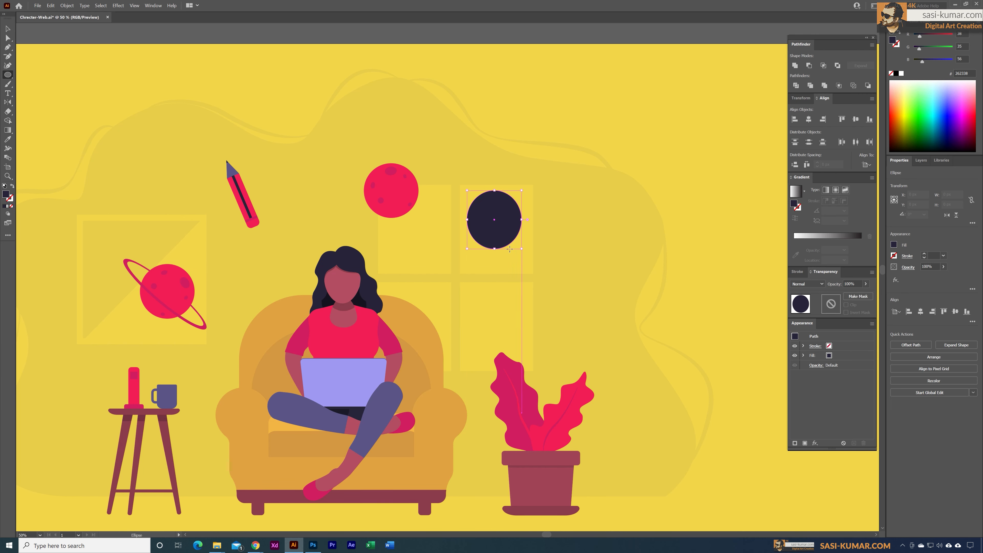
{"action": "left_click_drag", "start_coordinate": [7, 75], "coordinate": [26, 78]}
{"action": "left_click_drag", "start_coordinate": [480, 229], "coordinate": [515, 277]}
{"action": "left_click", "coordinate": [8, 28]}
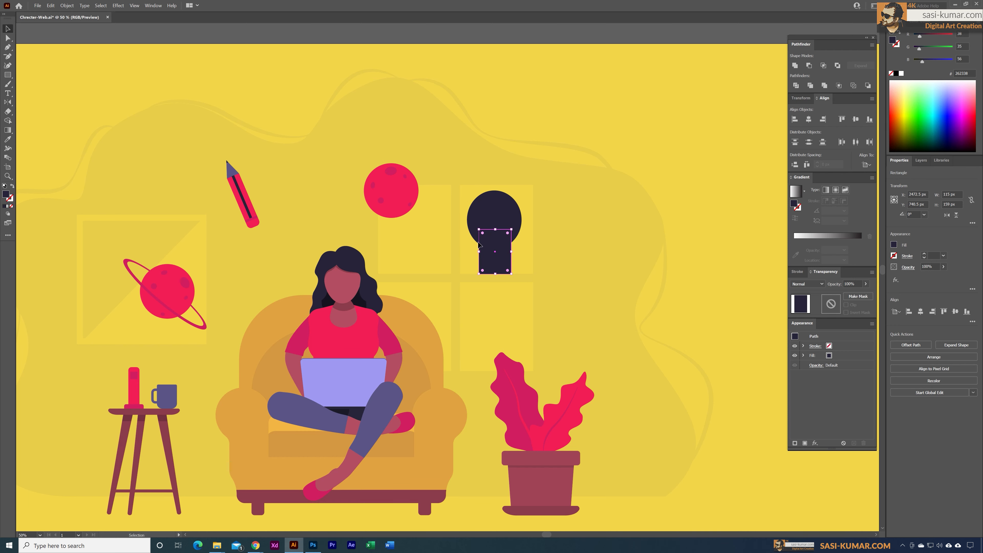
Centre the navy rectangle and ellipse horizontally and unite them into a single bulb shape
{"action": "left_click", "coordinate": [500, 212], "text": "shift"}
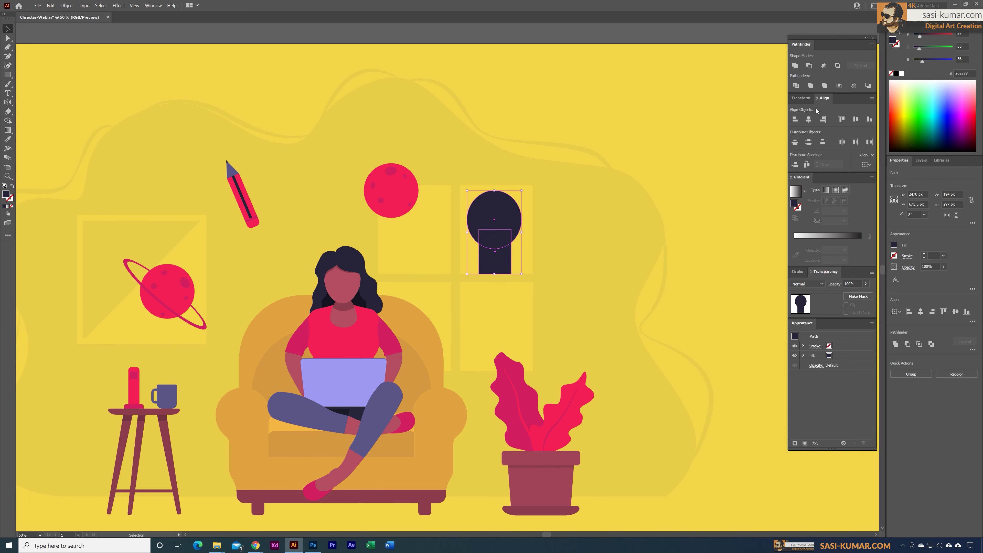
{"action": "left_click", "coordinate": [808, 120]}
{"action": "left_click", "coordinate": [546, 331]}
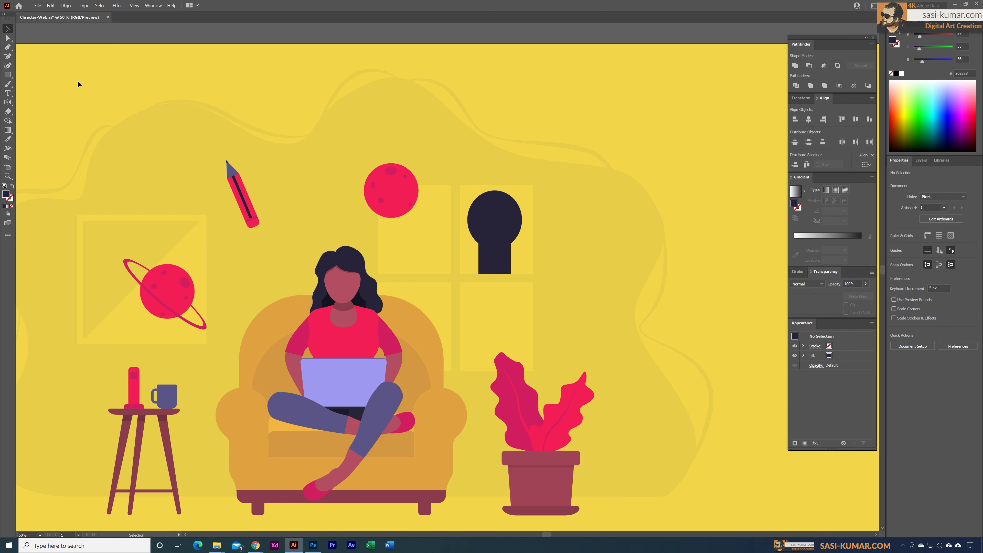
{"action": "left_click", "coordinate": [500, 216]}
{"action": "left_click", "coordinate": [499, 255], "text": "shift"}
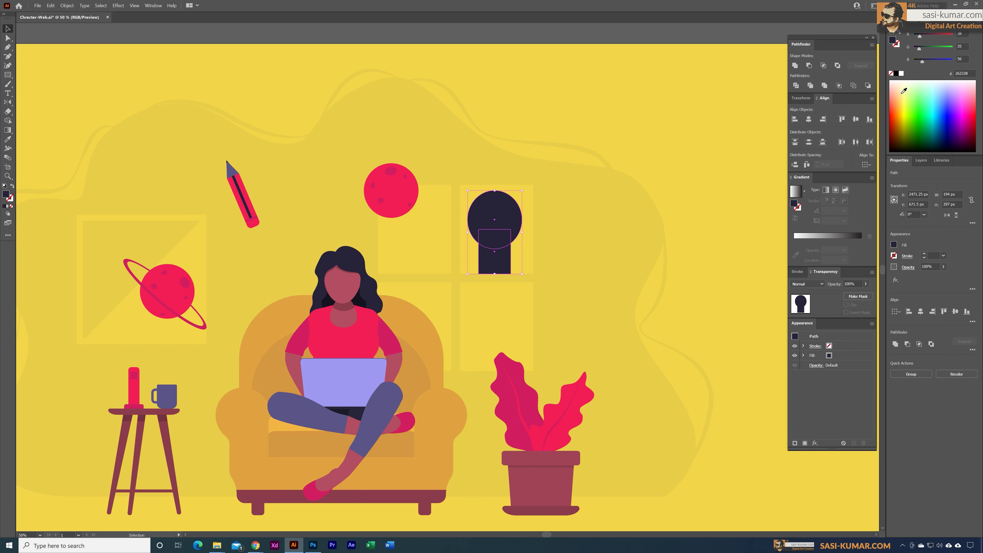
{"action": "left_click", "coordinate": [796, 69]}
{"action": "left_click", "coordinate": [465, 215]}
{"action": "left_click", "coordinate": [492, 235]}
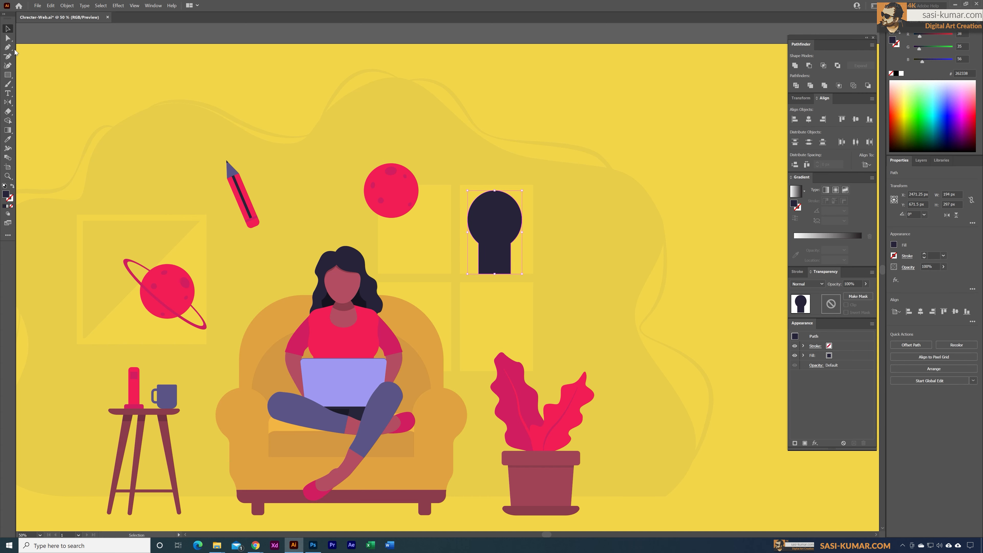
Round the two inner corners where the bulb's head meets its neck into smooth curves
{"action": "key", "text": "a"}
{"action": "left_click_drag", "start_coordinate": [505, 243], "coordinate": [533, 259]}
{"action": "left_click", "coordinate": [8, 29]}
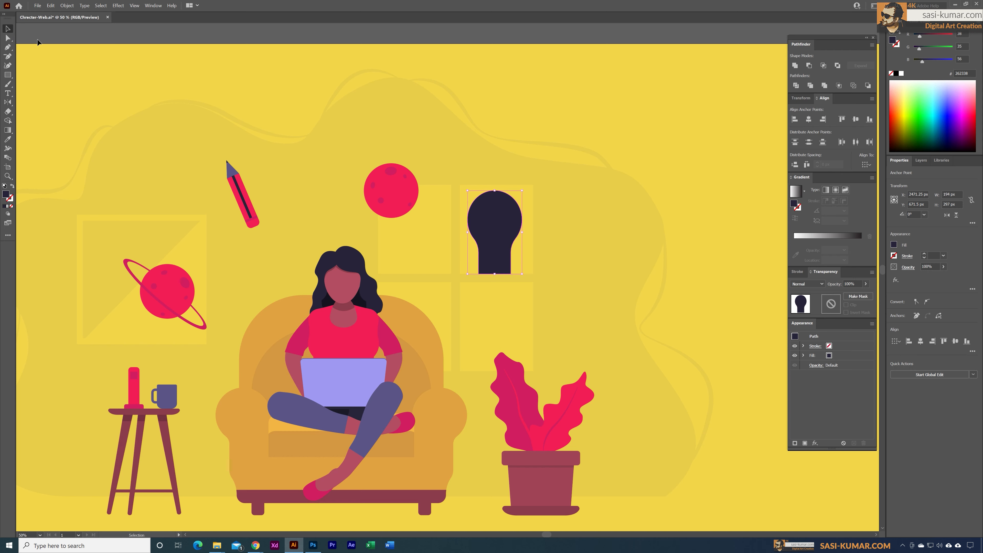
{"action": "left_click", "coordinate": [22, 107]}
Draw a navy bar about 164 by 37 px across the bulb's neck
{"action": "left_click_drag", "start_coordinate": [9, 79], "coordinate": [29, 79]}
{"action": "left_click_drag", "start_coordinate": [472, 251], "coordinate": [521, 264]}
{"action": "left_click", "coordinate": [8, 29]}
{"action": "left_click", "coordinate": [534, 158]}
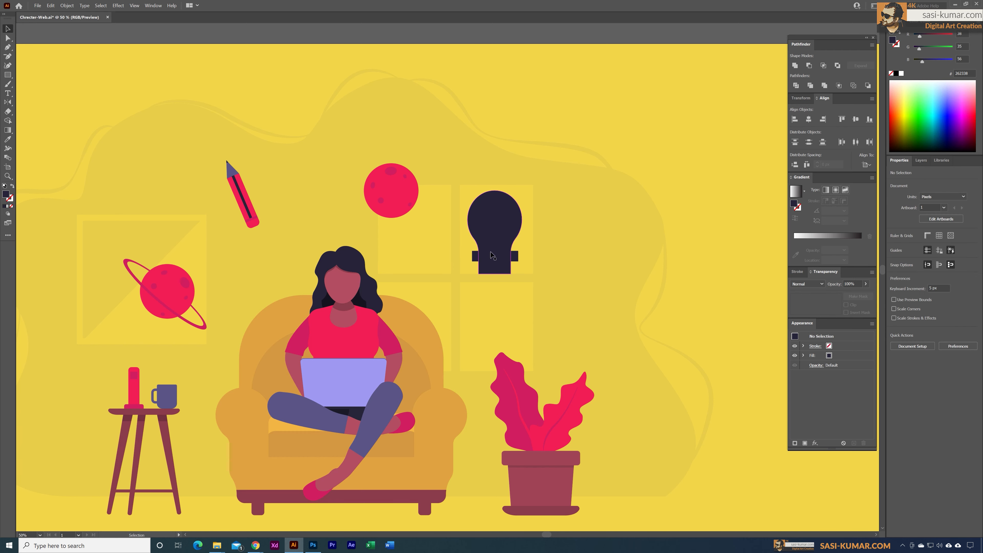
Duplicate the bar twice below the original with small gaps, making the copies thinner at about 26 px high
{"action": "left_click", "coordinate": [493, 256]}
{"action": "key", "text": "ctrl+plus"}
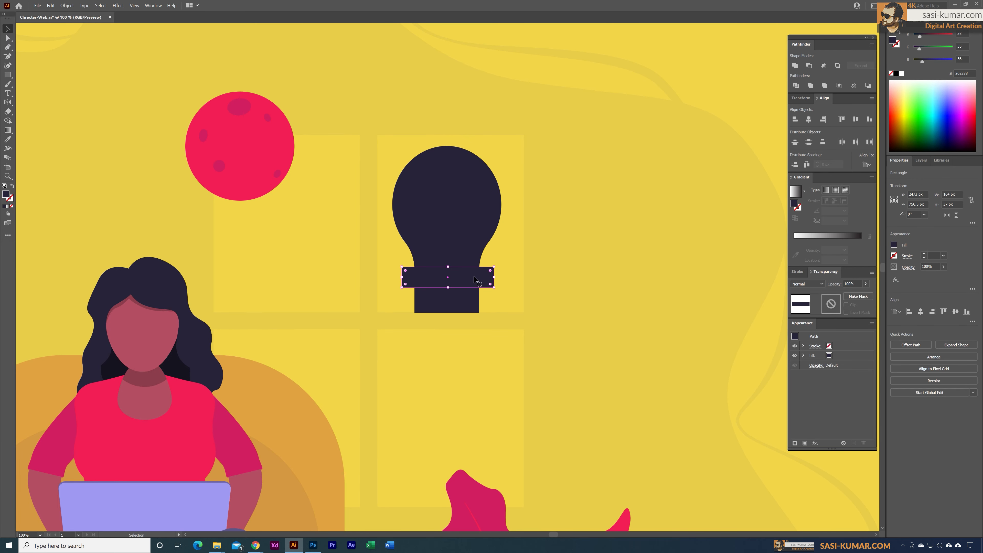
{"action": "left_click_drag", "start_coordinate": [476, 280], "coordinate": [473, 318]}
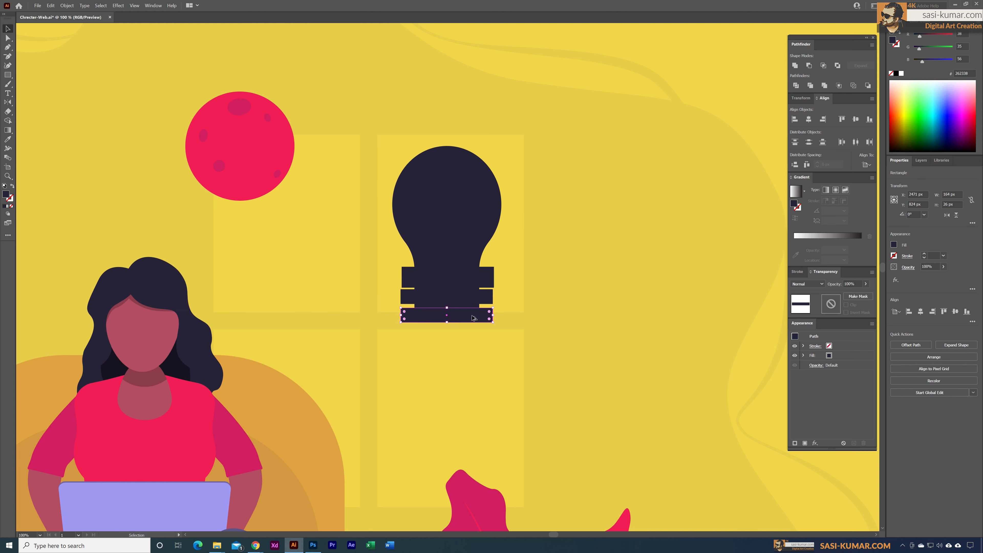
Centre the three bars horizontally with the bulb shape and deselect everything
{"action": "left_click", "coordinate": [487, 296], "text": "shift"}
{"action": "left_click", "coordinate": [488, 277], "text": "shift"}
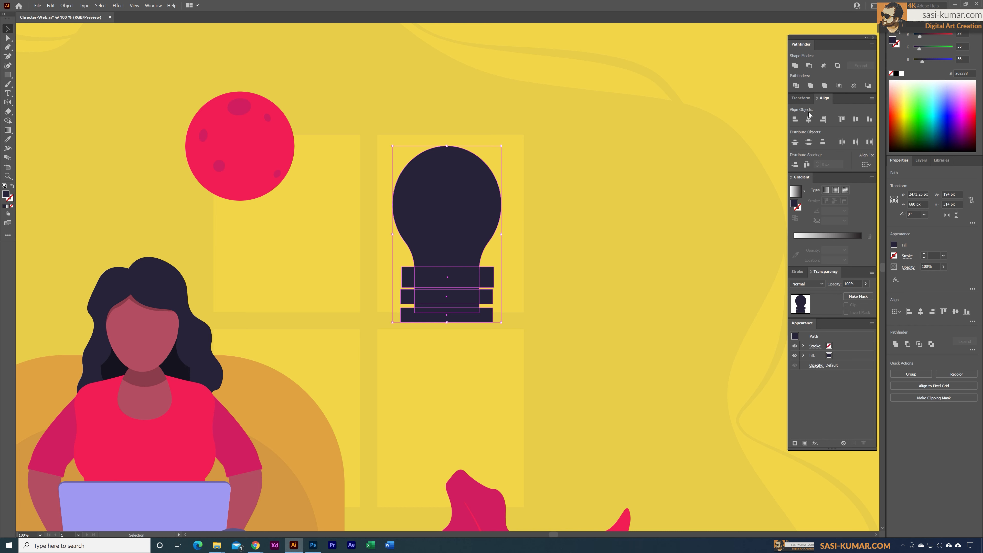
{"action": "left_click", "coordinate": [585, 305]}
Round the corners of all three bars on the bulb's neck
{"action": "left_click", "coordinate": [488, 300]}
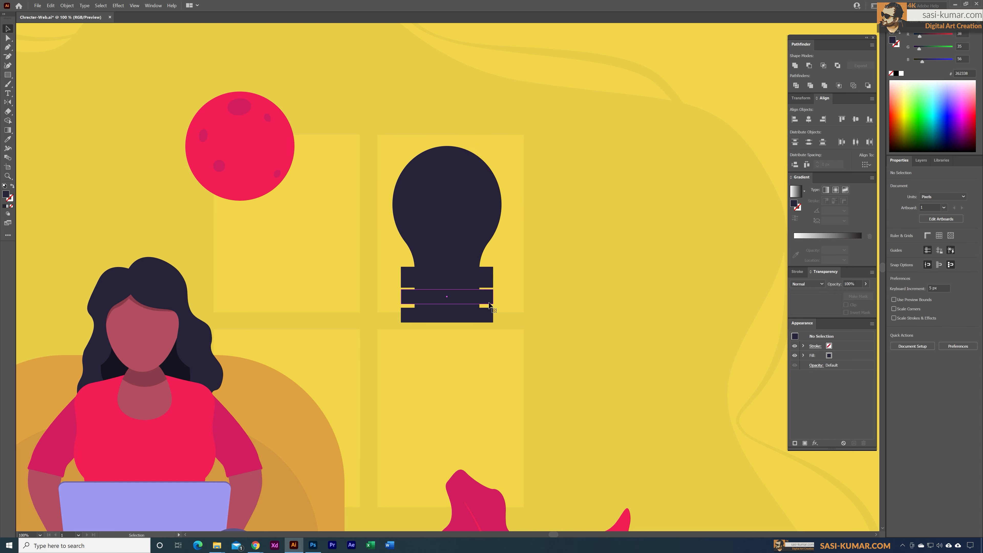
{"action": "left_click", "coordinate": [489, 317], "text": "shift"}
{"action": "left_click", "coordinate": [489, 285], "text": "shift"}
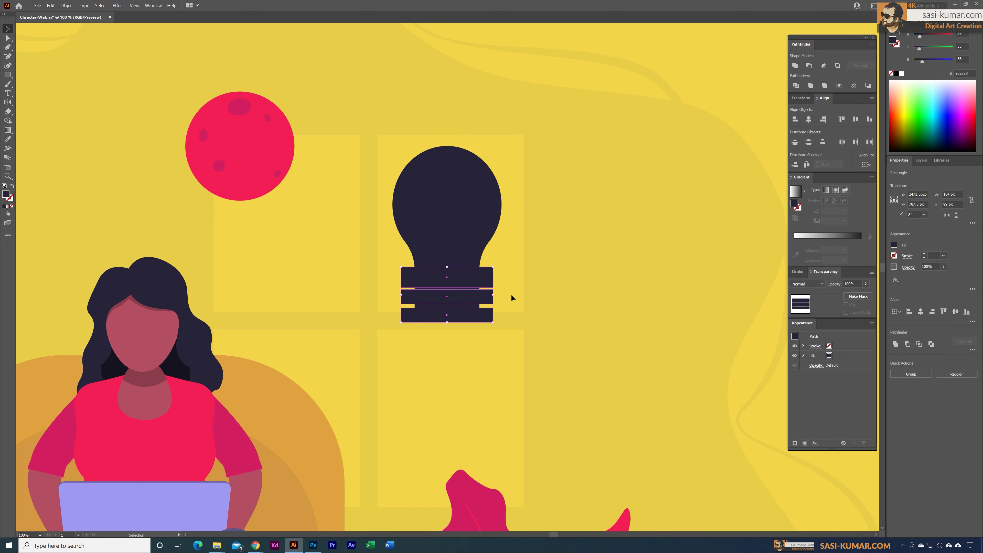
{"action": "left_click", "coordinate": [8, 37]}
{"action": "left_click_drag", "start_coordinate": [407, 274], "coordinate": [419, 280]}
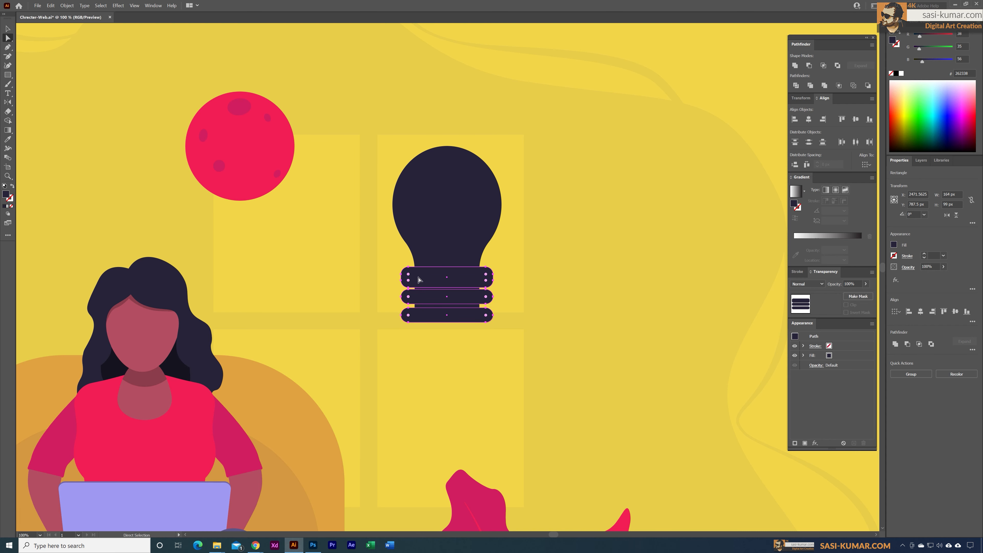
{"action": "left_click", "coordinate": [7, 28]}
{"action": "left_click", "coordinate": [612, 231]}
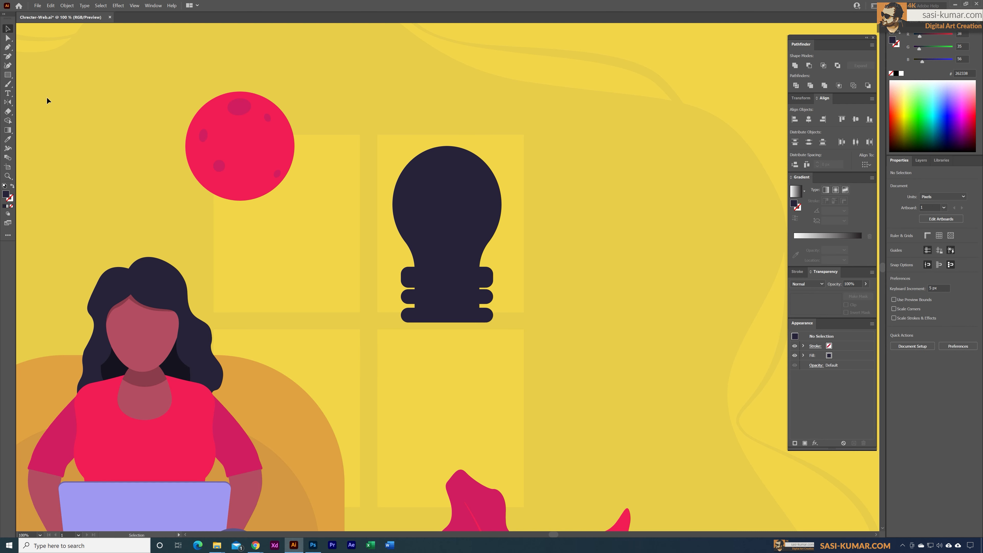
Draw a navy base about 104 by 35 px under the lowest bar and taper it by moving both bottom corners 10 px inward
{"action": "left_click", "coordinate": [8, 75]}
{"action": "left_click_drag", "start_coordinate": [420, 319], "coordinate": [429, 339]}
{"action": "left_click", "coordinate": [8, 39]}
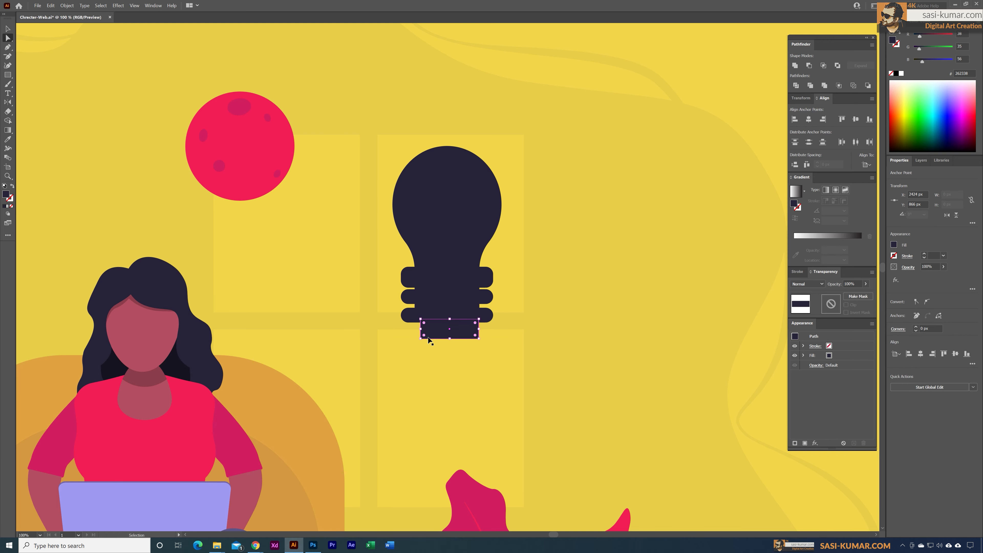
{"action": "key", "text": "ctrl+k"}
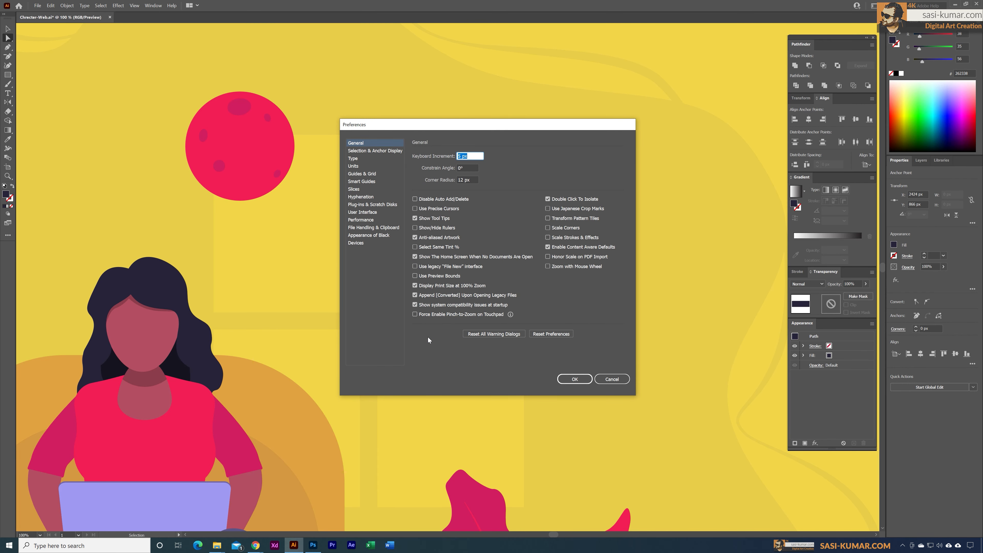
{"action": "key", "text": "Return"}
{"action": "key", "text": "Right"}
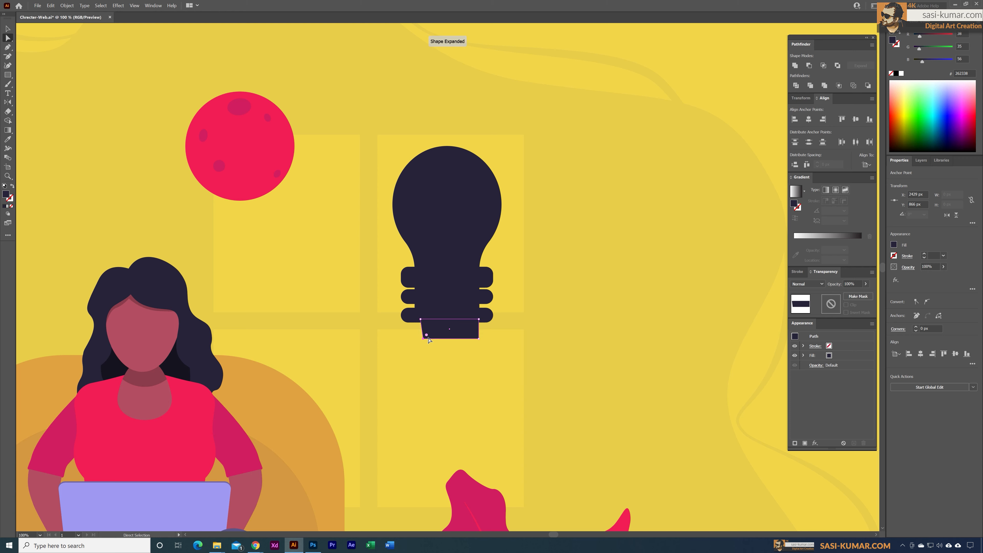
{"action": "key", "text": "Right"}
{"action": "left_click", "coordinate": [475, 336]}
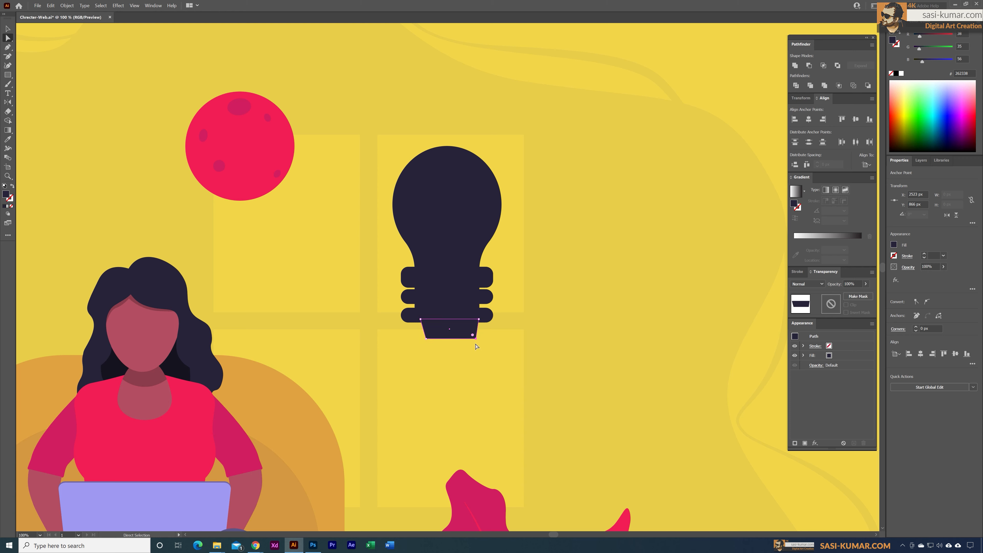
{"action": "key", "text": "Left"}
{"action": "key", "text": "Left"}
{"action": "left_click", "coordinate": [445, 316]}
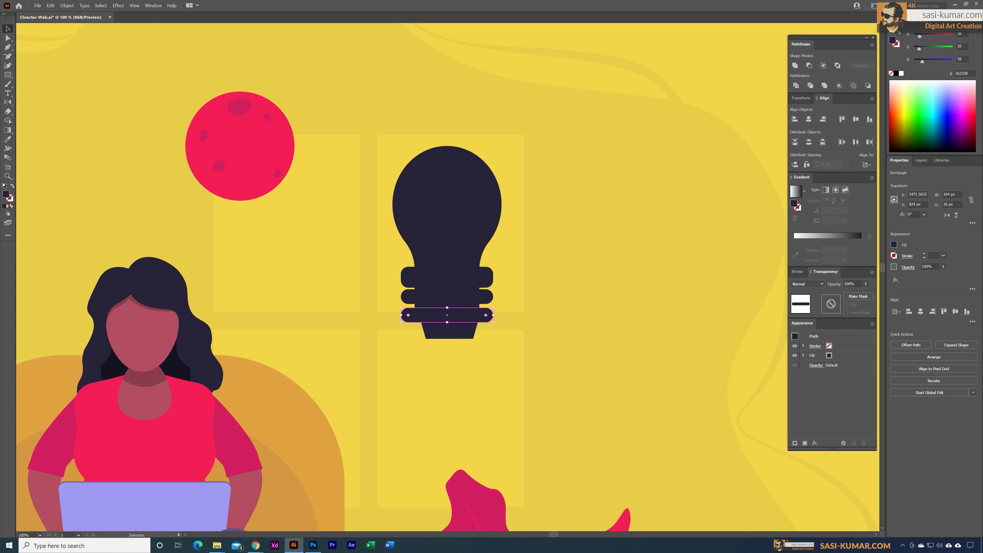
{"action": "left_click", "coordinate": [512, 366]}
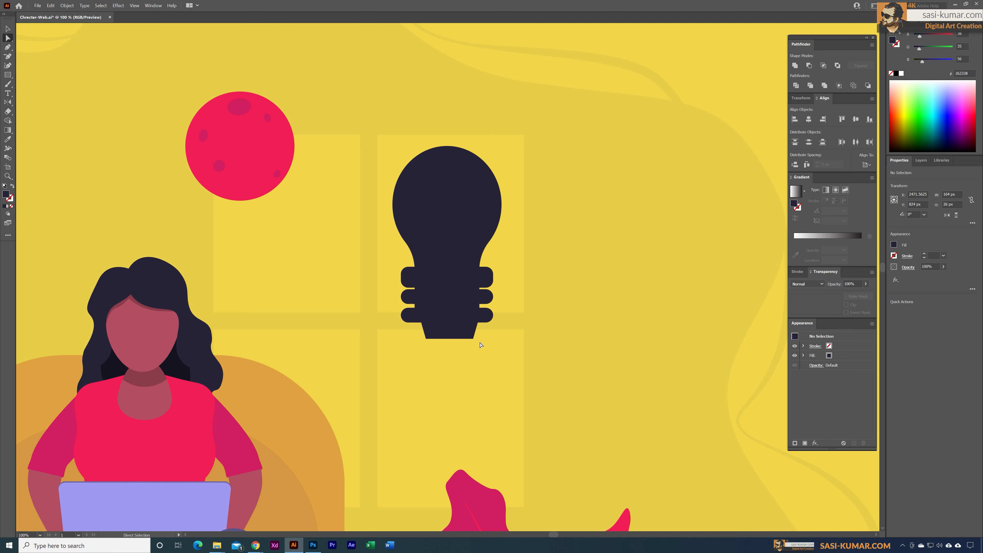
Round the two bottom corners of the bulb's tapered base to a radius of about 13.6 px
{"action": "left_click_drag", "start_coordinate": [481, 345], "coordinate": [433, 331]}
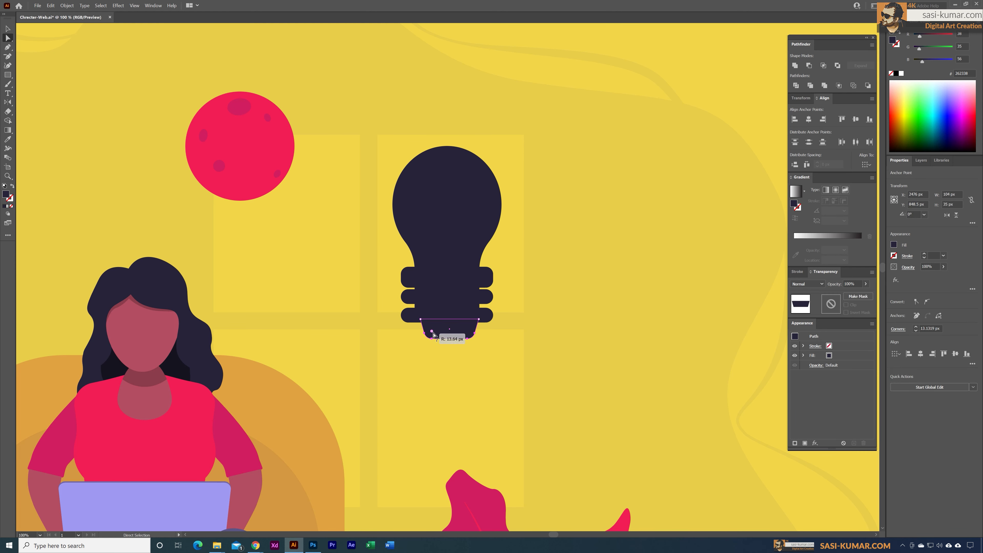
{"action": "left_click", "coordinate": [491, 368]}
{"action": "key", "text": "v"}
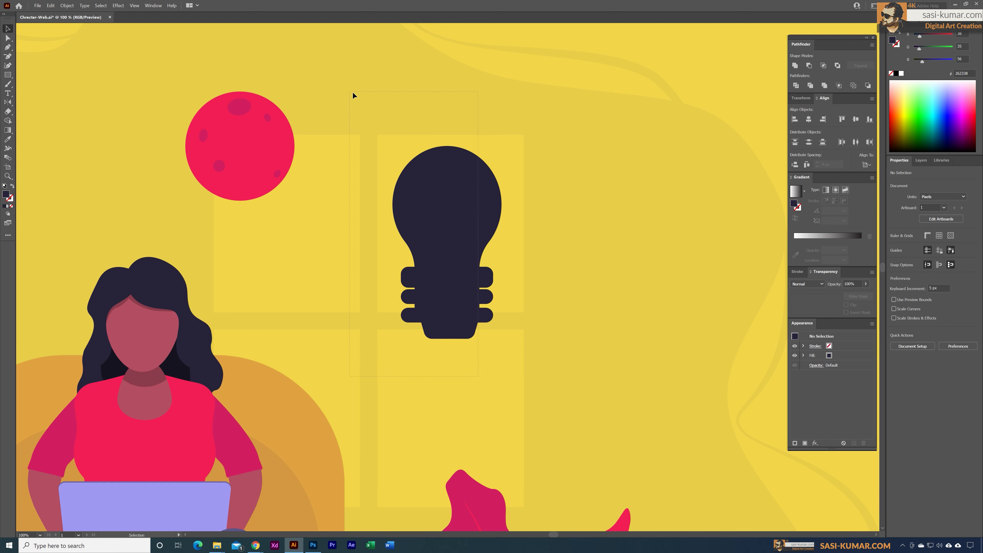
Unite the bulb, its three neck bars and the tapered base into one shape, leaving nothing selected
{"action": "left_click_drag", "start_coordinate": [353, 96], "coordinate": [351, 93]}
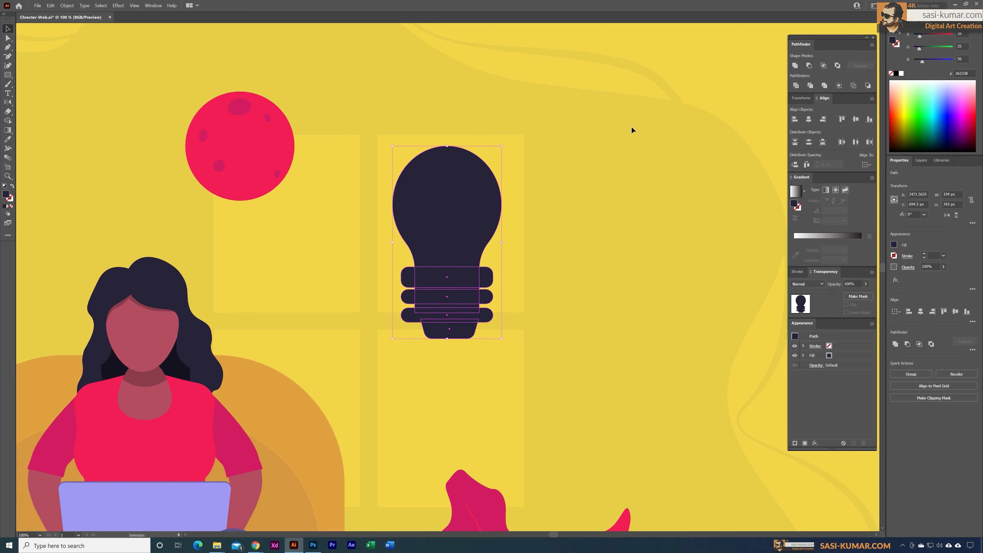
{"action": "left_click", "coordinate": [796, 66]}
{"action": "left_click", "coordinate": [623, 143]}
{"action": "scroll", "coordinate": [562, 203], "scroll_direction": "up", "scroll_amount": 1}
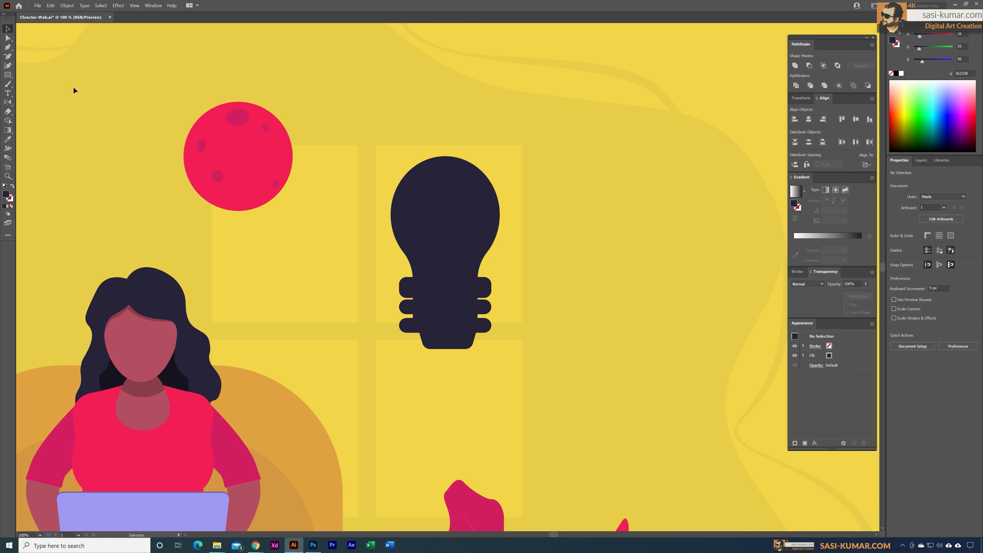
Draw a straight horizontal line across the bulb's neck just above the top bar and divide the bulb along it
{"action": "left_click_drag", "start_coordinate": [8, 47], "coordinate": [32, 58]}
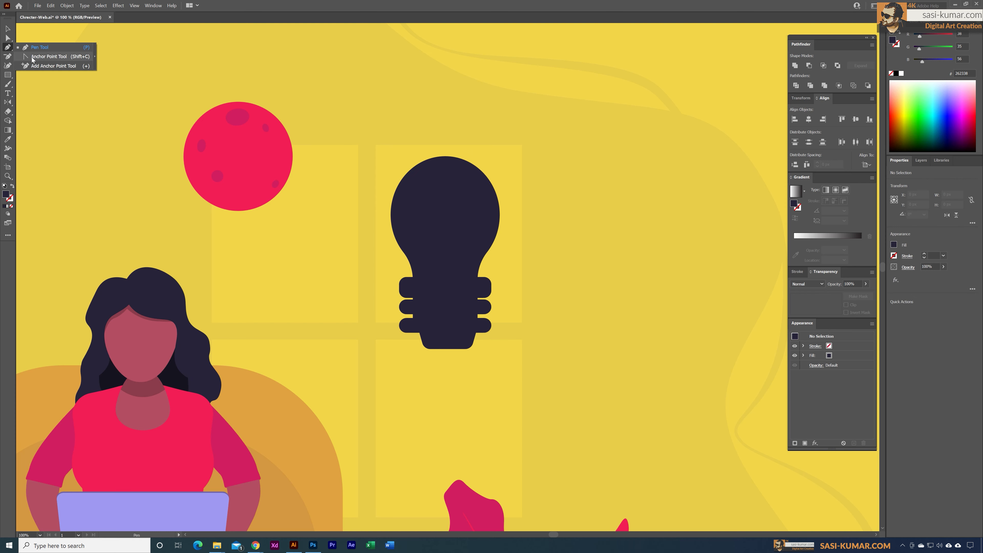
{"action": "left_click", "coordinate": [37, 48]}
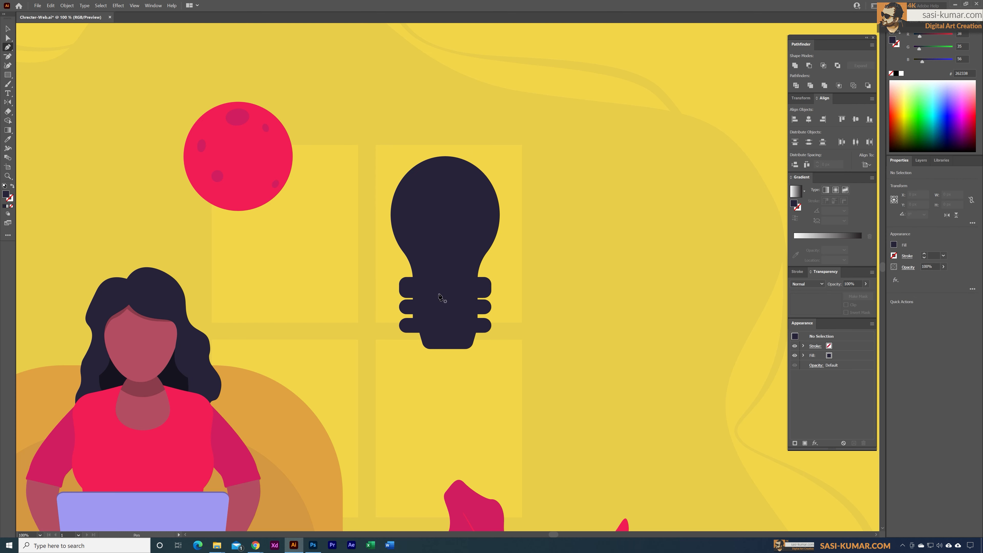
{"action": "left_click", "coordinate": [409, 274]}
{"action": "left_click", "coordinate": [489, 274]}
{"action": "key", "text": "Escape"}
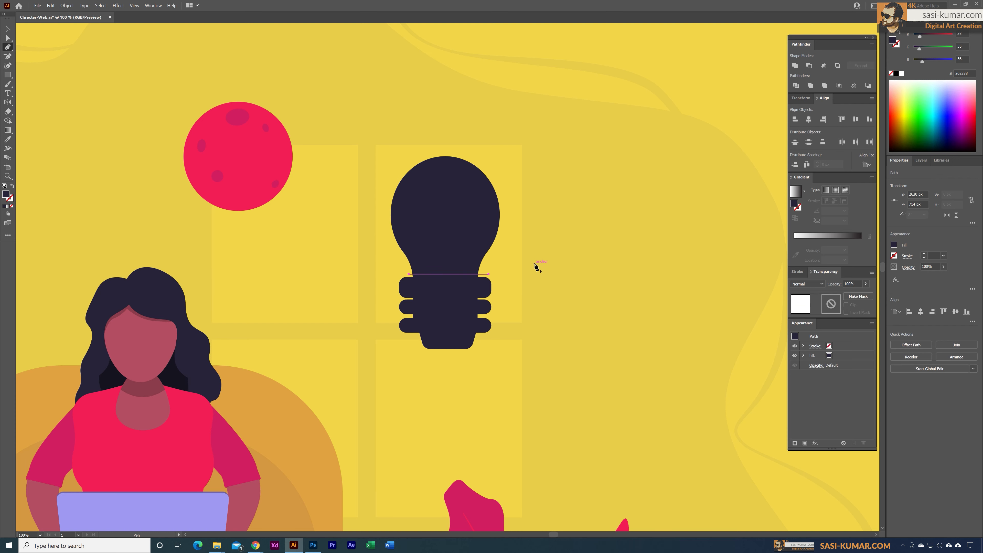
{"action": "key", "text": "v"}
{"action": "left_click", "coordinate": [428, 227], "text": "shift"}
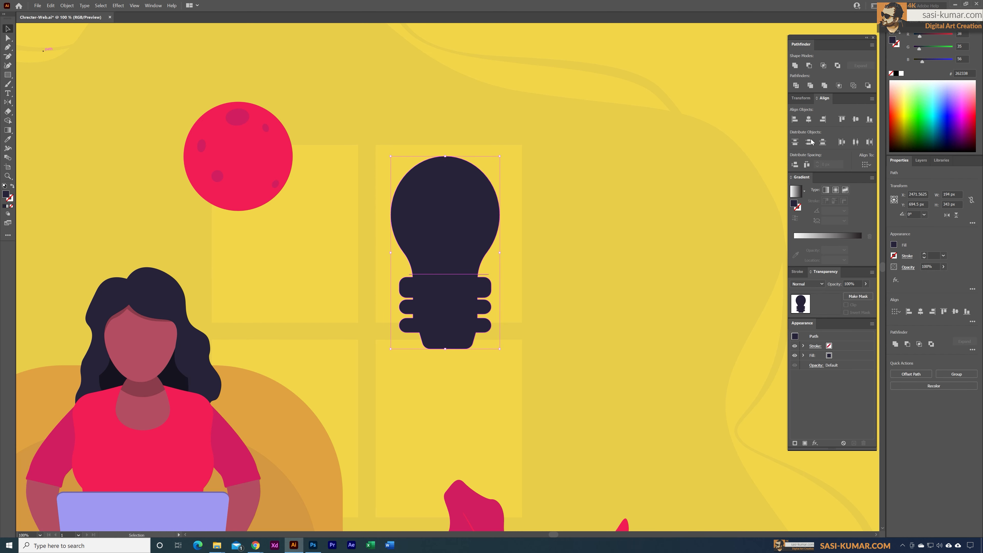
{"action": "left_click", "coordinate": [796, 85]}
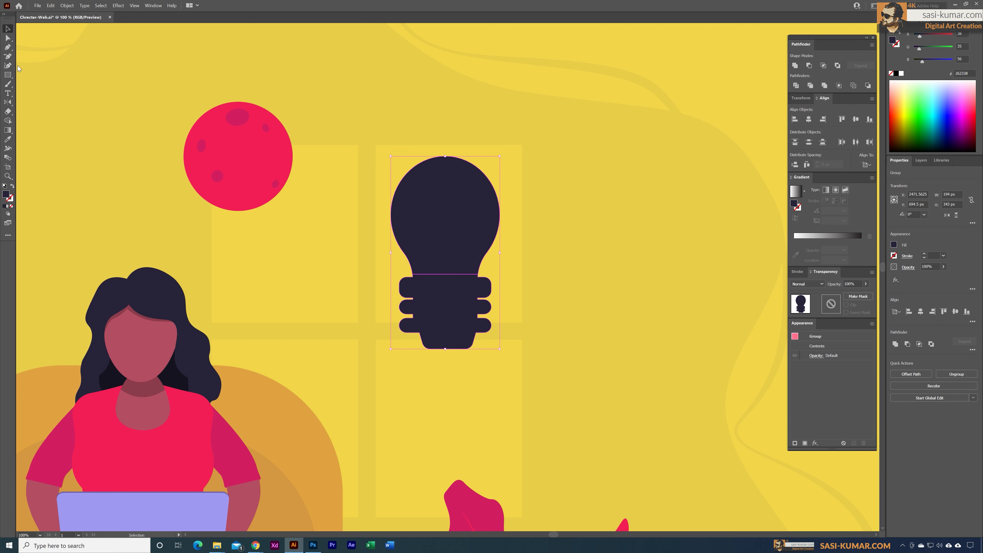
Recolour only the glass part of the bulb with the moon's bright red body colour and deselect it
{"action": "left_click", "coordinate": [7, 38]}
{"action": "left_click", "coordinate": [529, 215]}
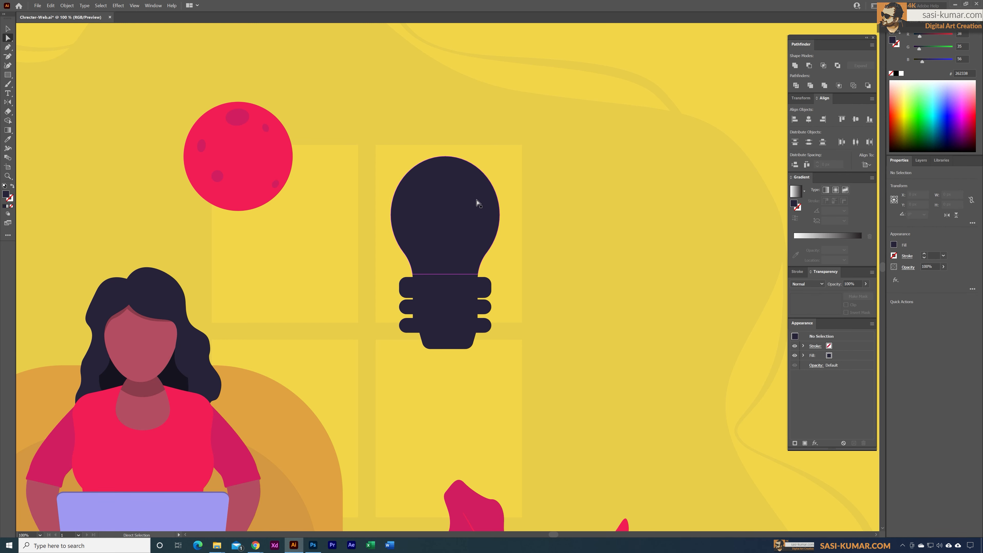
{"action": "left_click", "coordinate": [478, 203]}
{"action": "key", "text": "i"}
{"action": "left_click", "coordinate": [236, 178]}
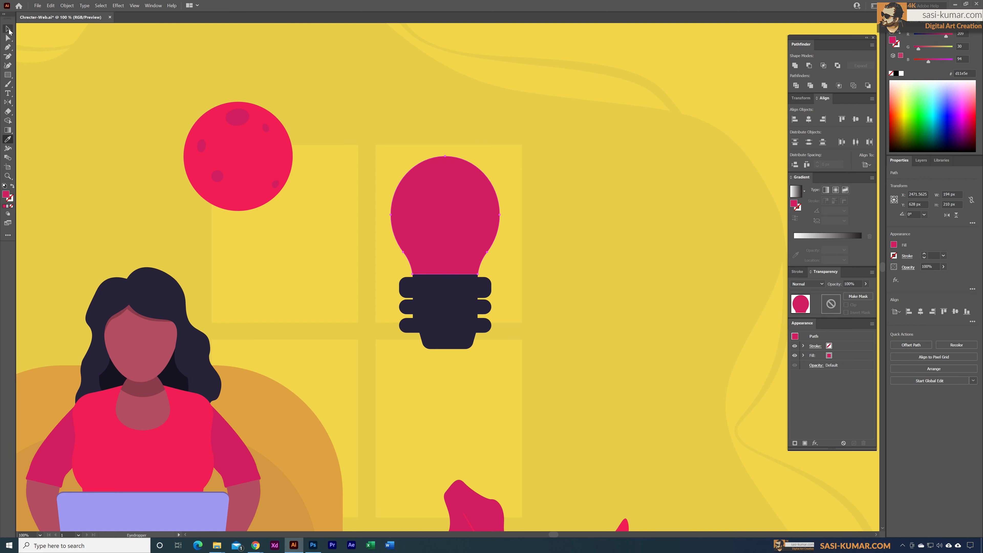
{"action": "left_click", "coordinate": [8, 29]}
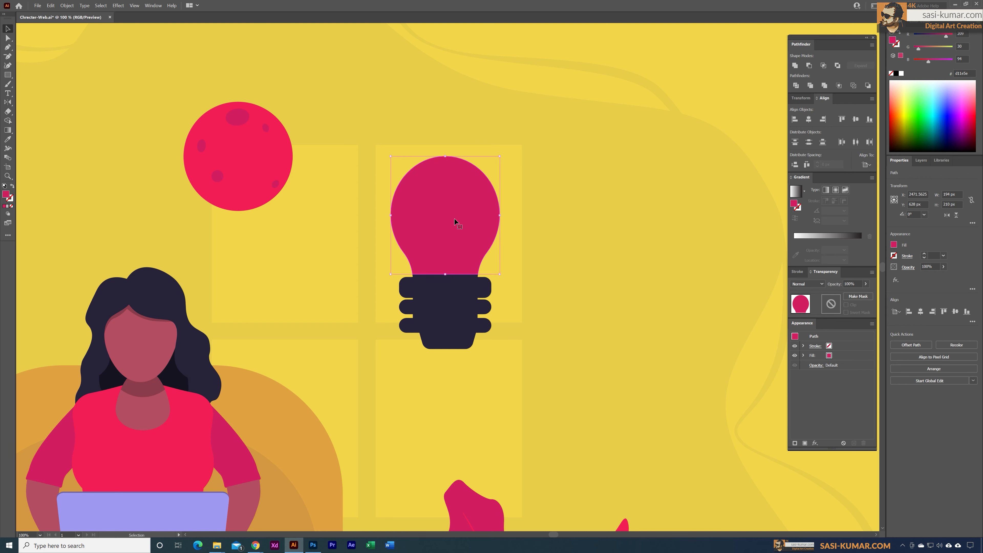
{"action": "key", "text": "i"}
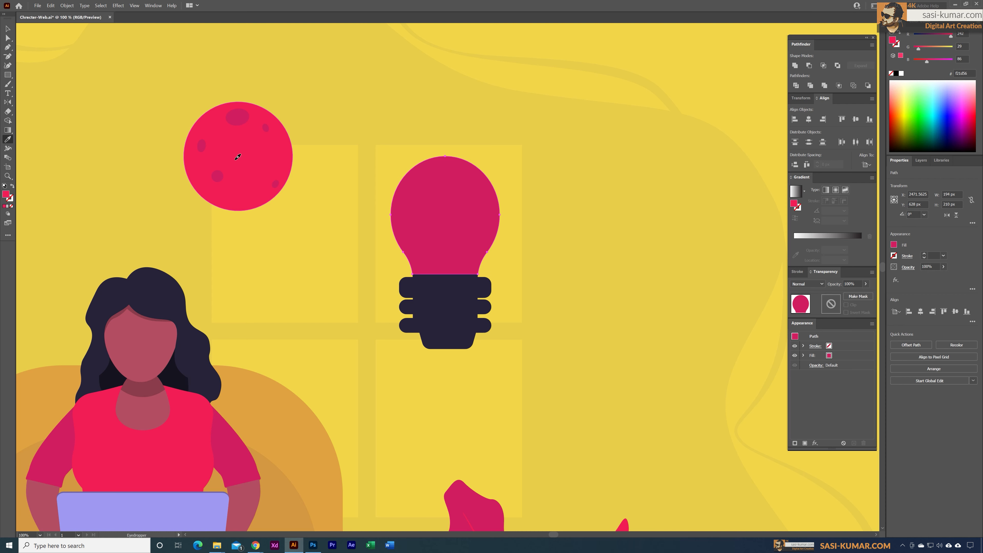
{"action": "left_click", "coordinate": [7, 30]}
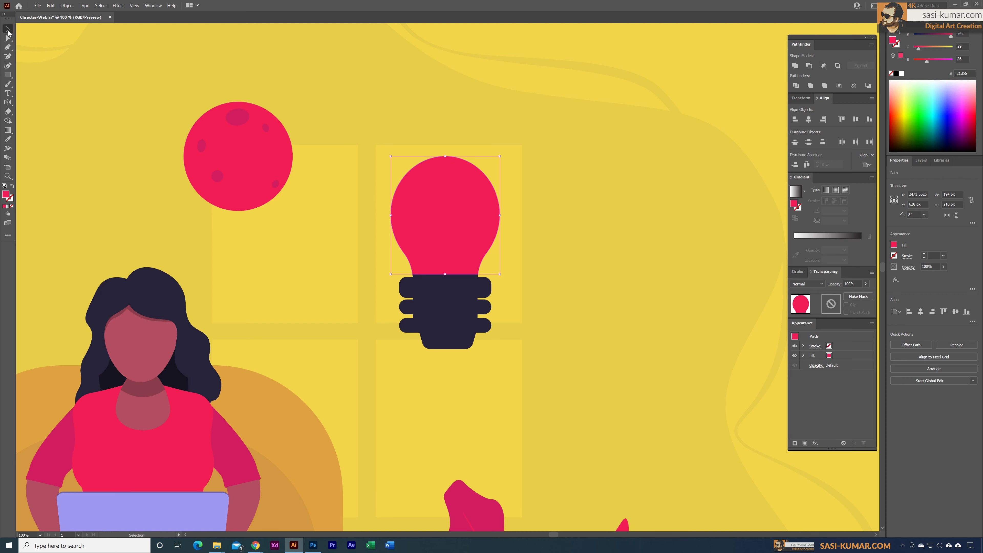
{"action": "left_click", "coordinate": [622, 222]}
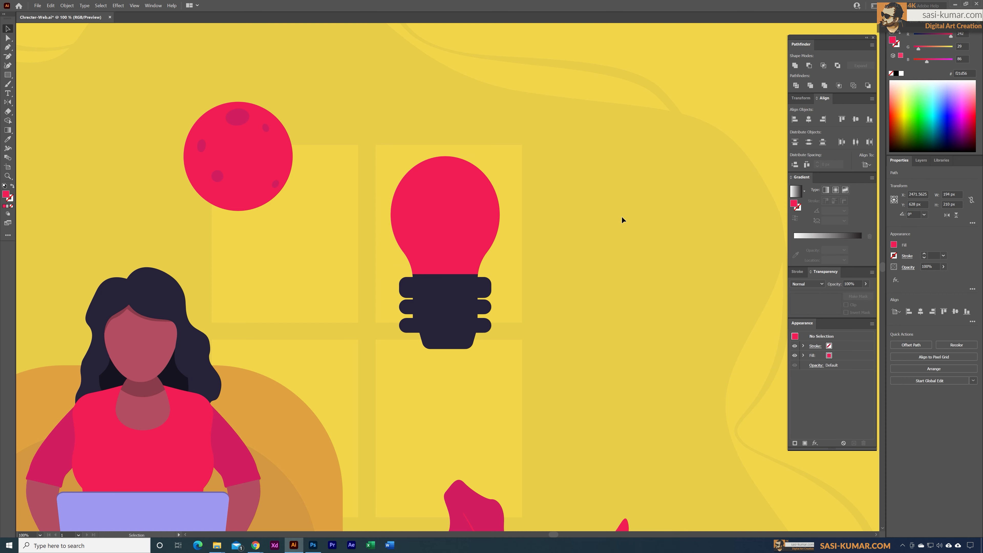
Draw two separate straight filament supports with the Pen tool, slanting outward from the bulb's neck up into the glass
{"action": "left_click", "coordinate": [7, 48]}
{"action": "left_click", "coordinate": [433, 274]}
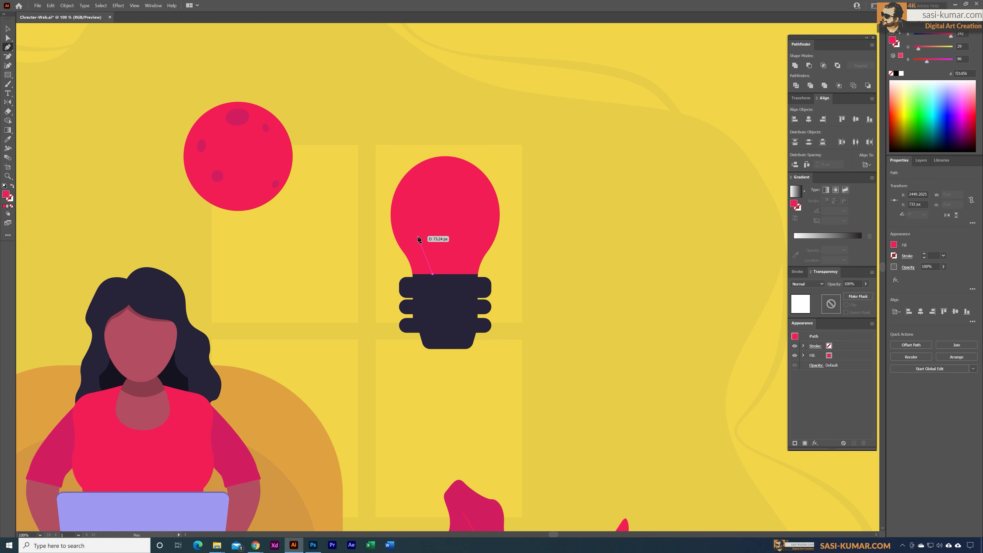
{"action": "left_click", "coordinate": [417, 236]}
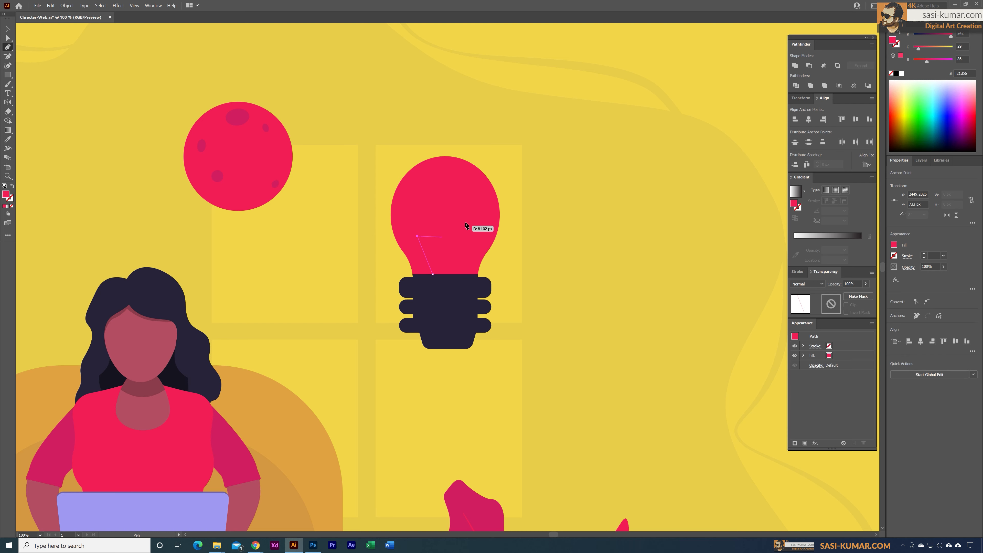
{"action": "left_click", "coordinate": [465, 222]}
{"action": "key", "text": "ctrl+z"}
{"action": "key", "text": "ctrl+z"}
{"action": "key", "text": "ctrl+z"}
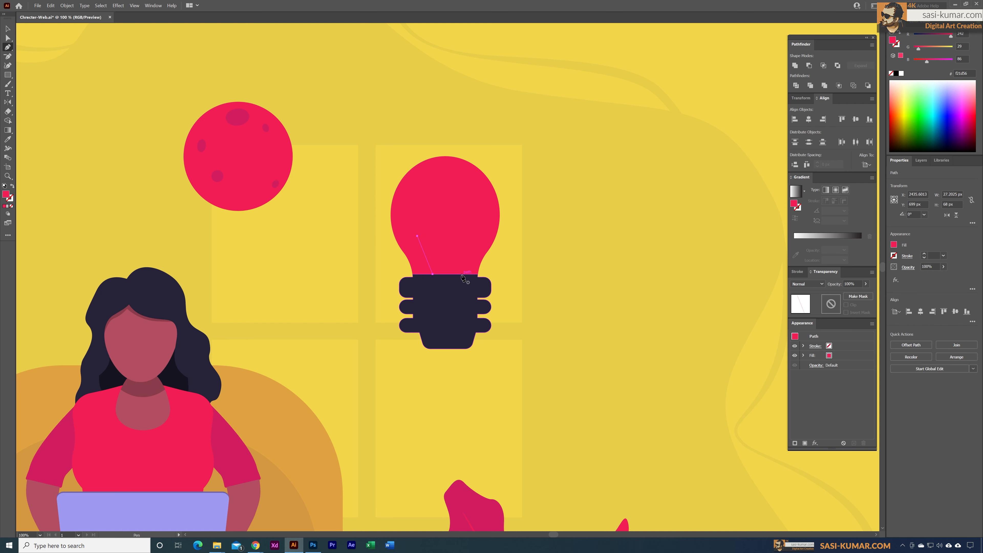
{"action": "left_click", "coordinate": [460, 278]}
{"action": "left_click", "coordinate": [478, 226]}
{"action": "key", "text": "Escape"}
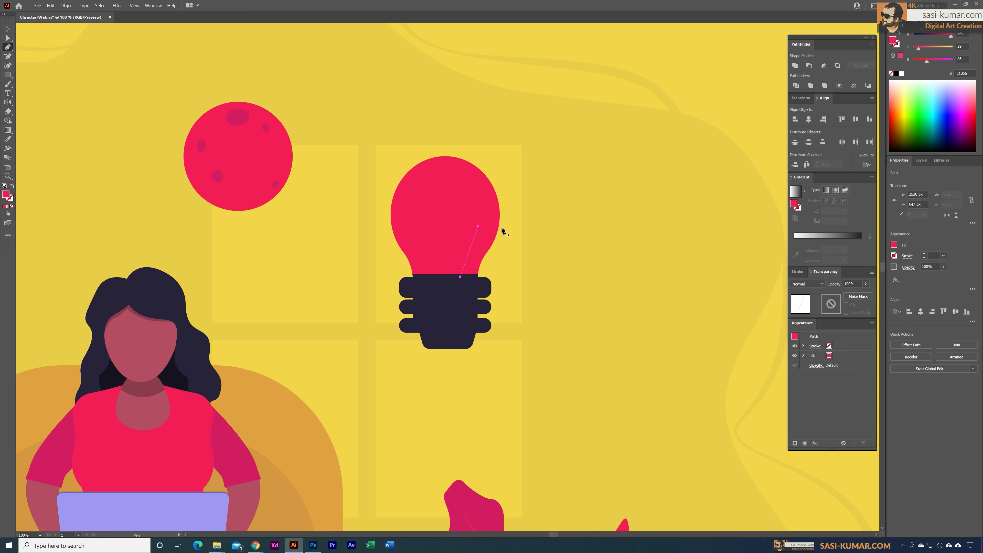
{"action": "key", "text": "v"}
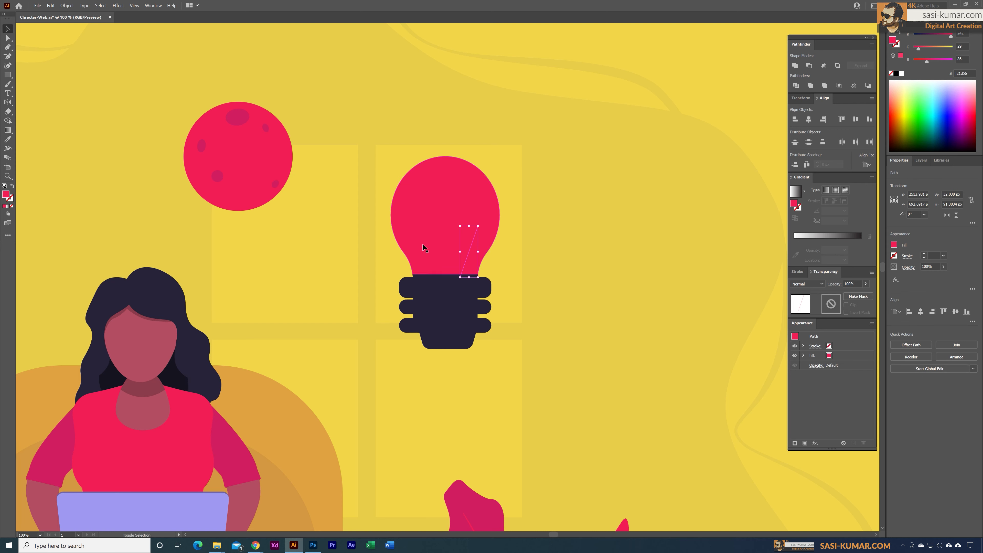
Give both filament lines a 3 pt stroke in the bulb base's navy with no fill, and deselect them
{"action": "left_click", "coordinate": [420, 248], "text": "shift"}
{"action": "key", "text": "i"}
{"action": "left_click", "coordinate": [468, 328]}
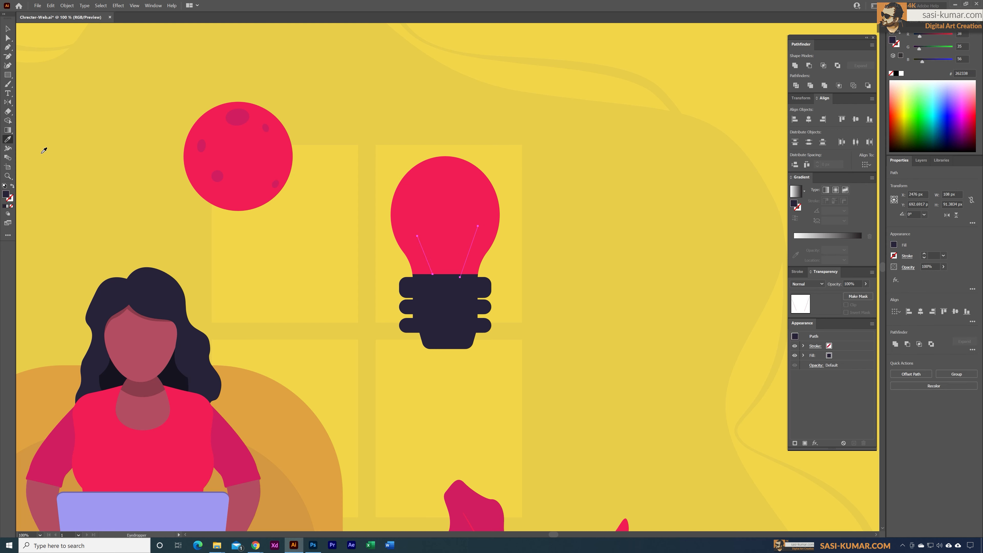
{"action": "left_click", "coordinate": [13, 186]}
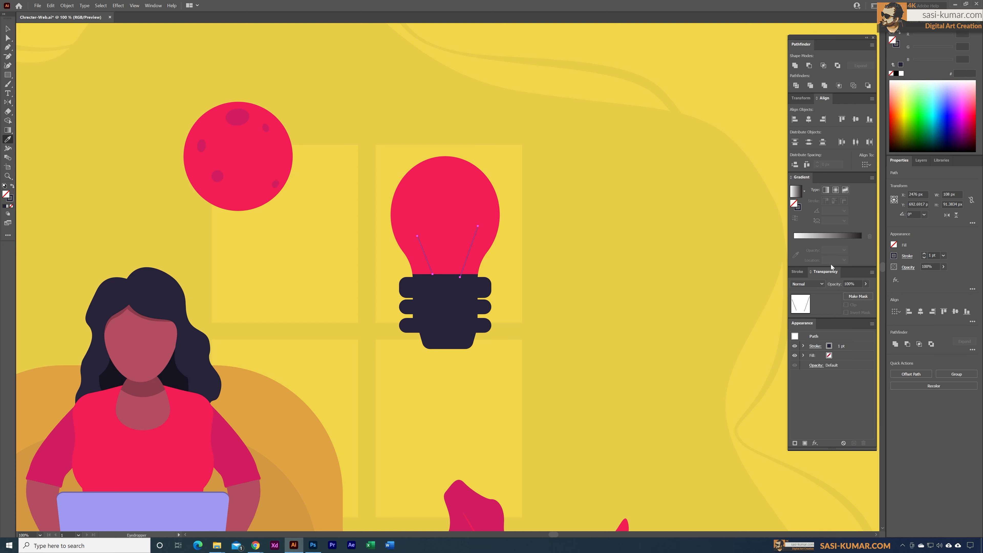
{"action": "double_click", "coordinate": [934, 258]}
{"action": "type", "text": "3"}
{"action": "key", "text": "Return"}
{"action": "left_click", "coordinate": [8, 29]}
{"action": "left_click", "coordinate": [612, 139]}
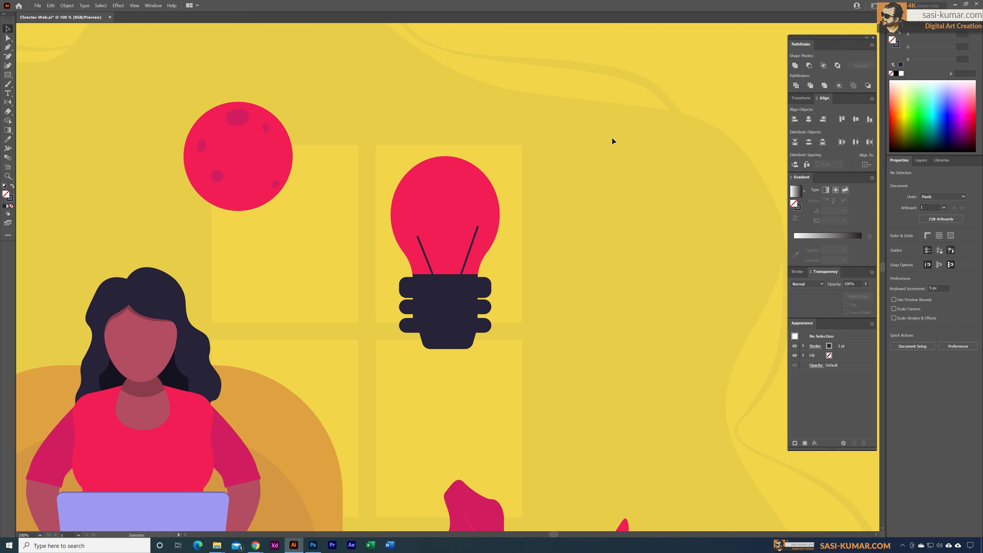
Join the upper ends of the two filament lines with a curly Pen path of four loops
{"action": "key", "text": "ctrl+plus"}
{"action": "key", "text": "ctrl+plus"}
{"action": "key", "text": "ctrl+plus"}
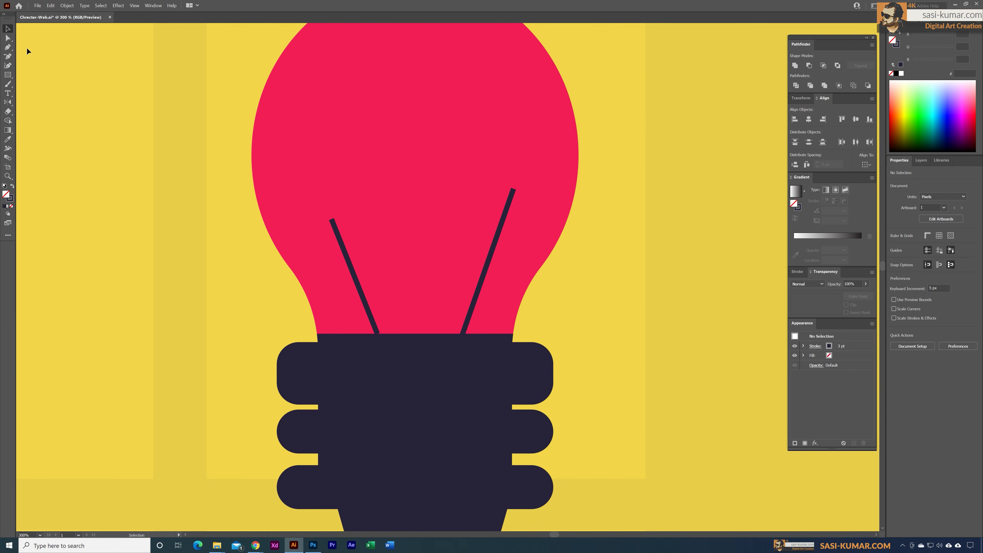
{"action": "left_click", "coordinate": [8, 47]}
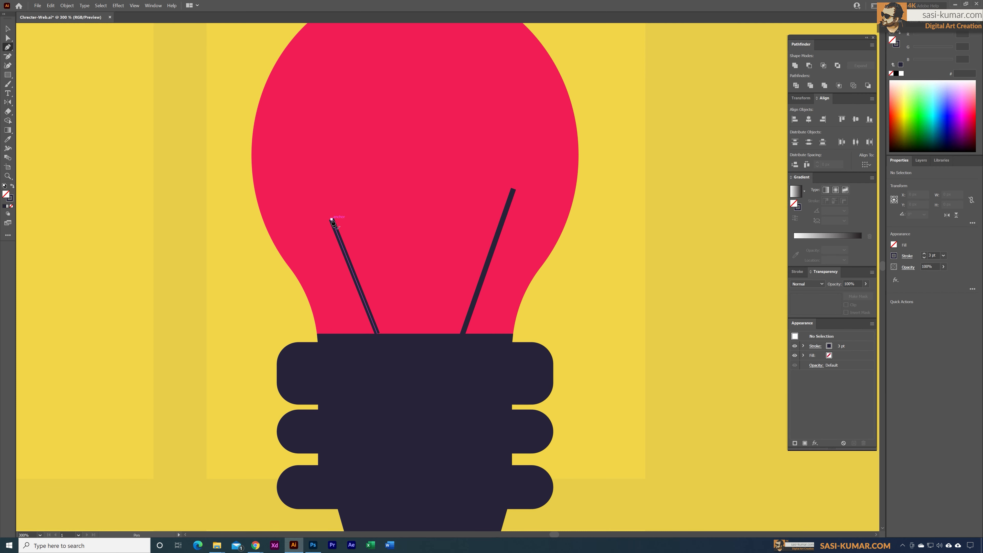
{"action": "left_click", "coordinate": [332, 220]}
{"action": "left_click_drag", "start_coordinate": [341, 176], "coordinate": [328, 165]}
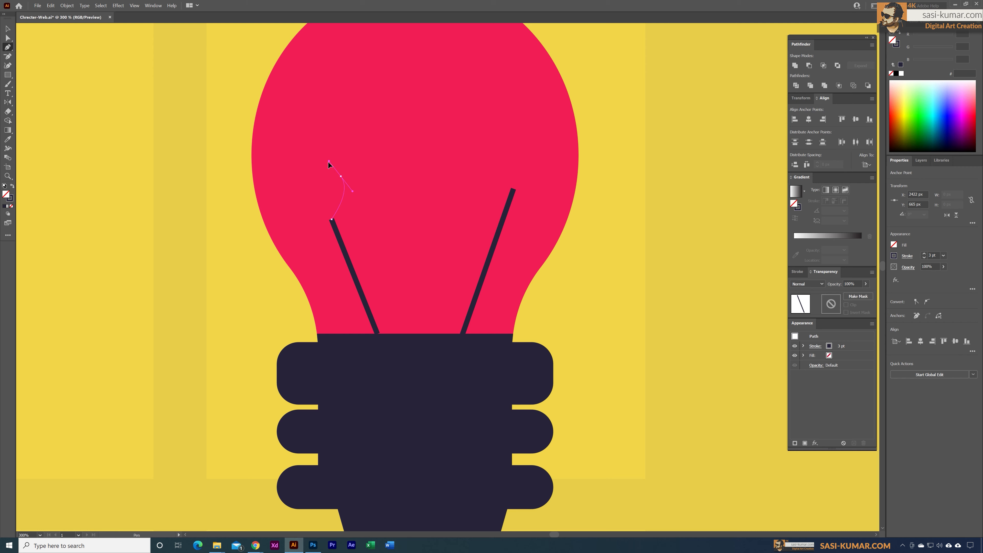
{"action": "left_click_drag", "start_coordinate": [349, 208], "coordinate": [371, 213]}
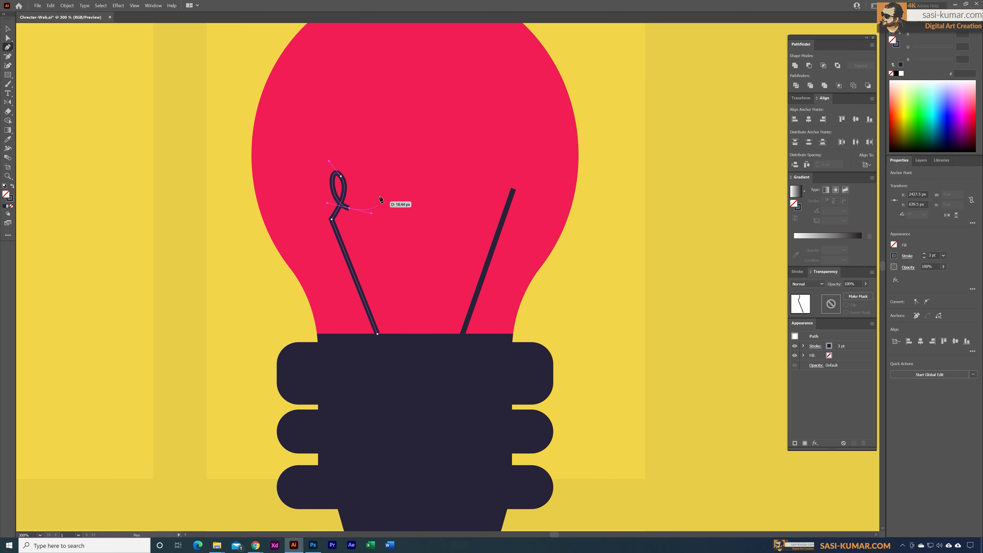
{"action": "left_click_drag", "start_coordinate": [389, 121], "coordinate": [373, 112]}
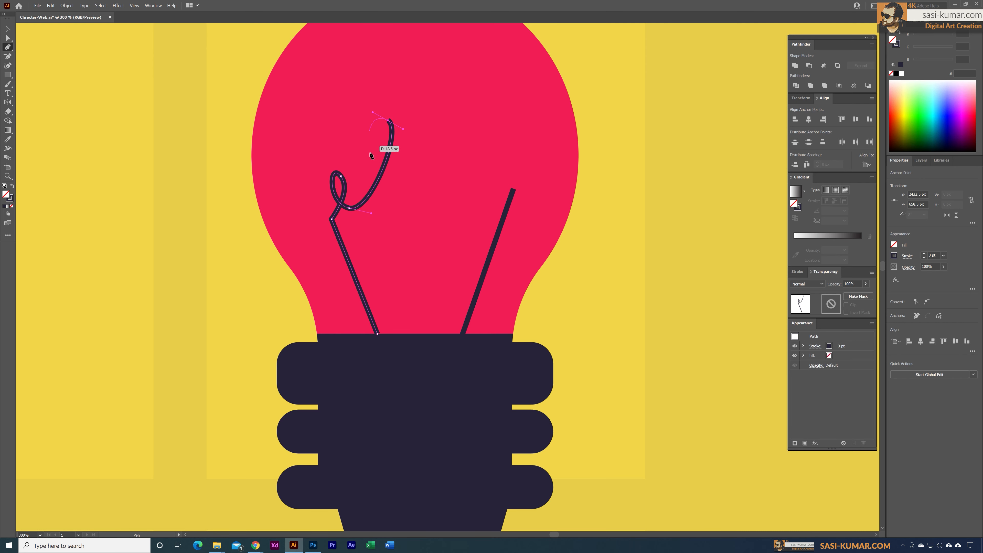
{"action": "left_click_drag", "start_coordinate": [395, 176], "coordinate": [423, 181]}
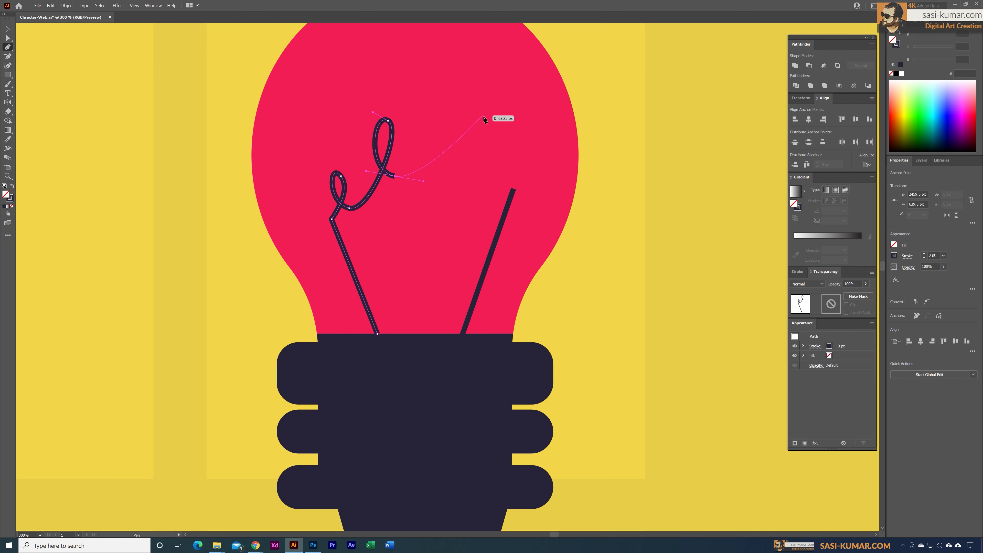
{"action": "left_click_drag", "start_coordinate": [483, 116], "coordinate": [470, 93]}
{"action": "left_click_drag", "start_coordinate": [457, 168], "coordinate": [471, 179]}
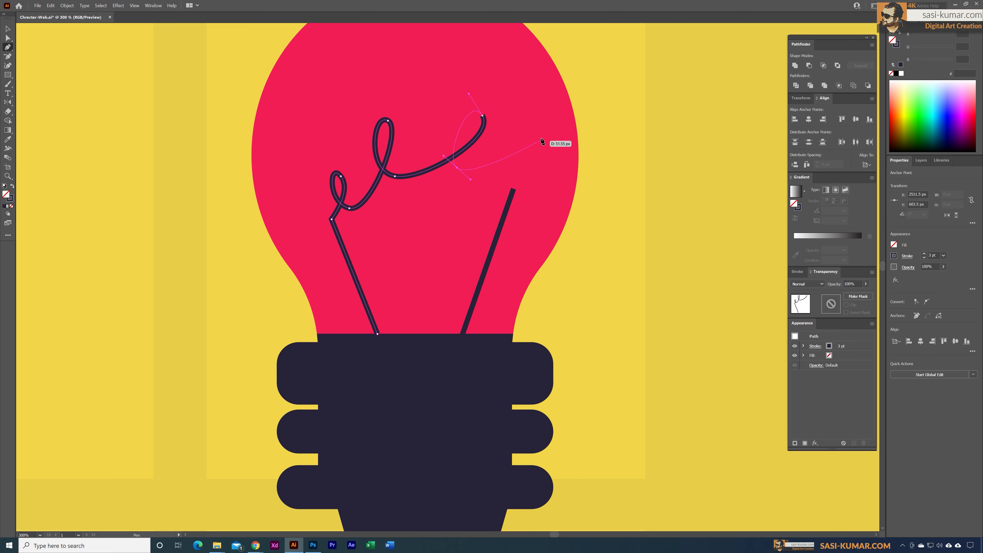
{"action": "left_click_drag", "start_coordinate": [545, 134], "coordinate": [535, 123]}
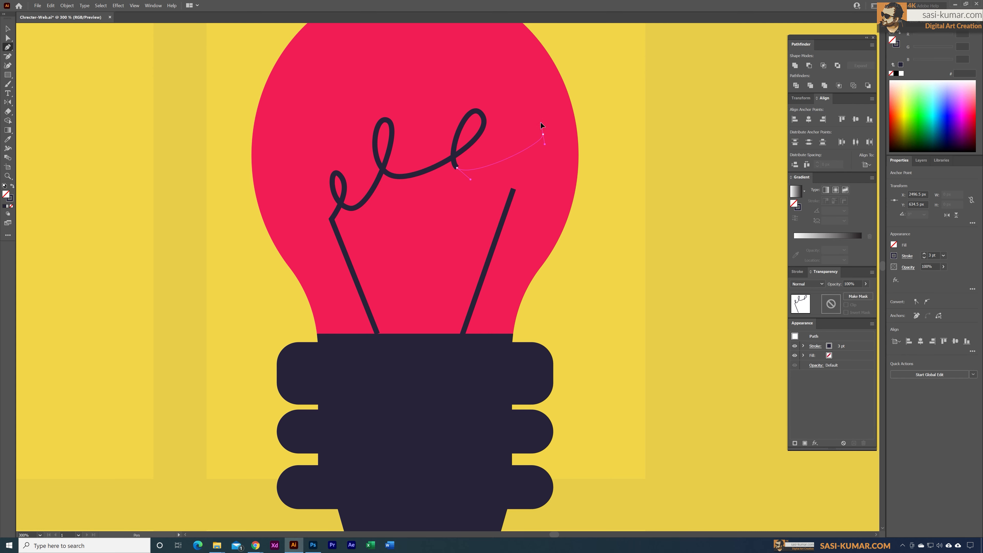
{"action": "left_click", "coordinate": [514, 190]}
Reshape the filament's last loops by raising the final loop's top, lowering the dip before it and enlarging the final curve
{"action": "key", "text": "a"}
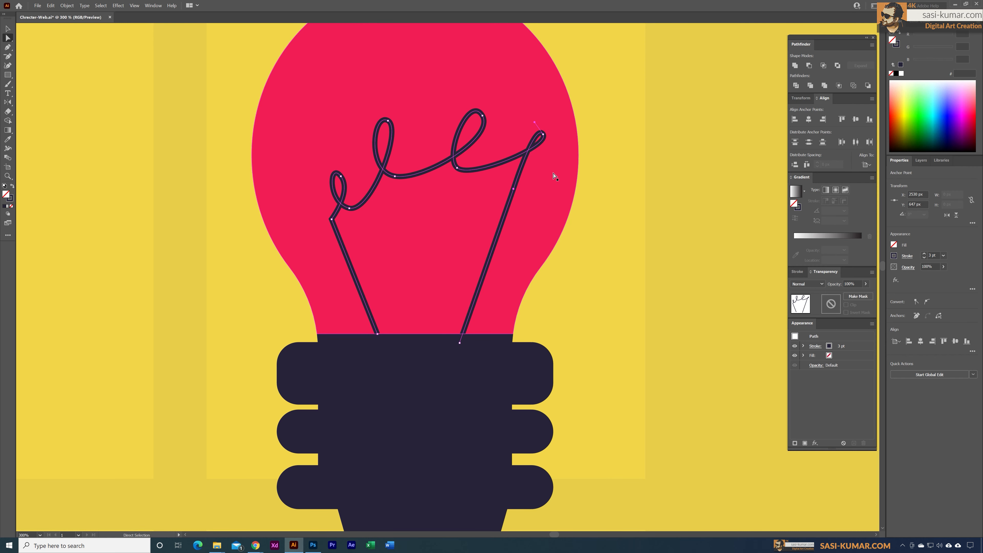
{"action": "left_click_drag", "start_coordinate": [545, 136], "coordinate": [545, 129]}
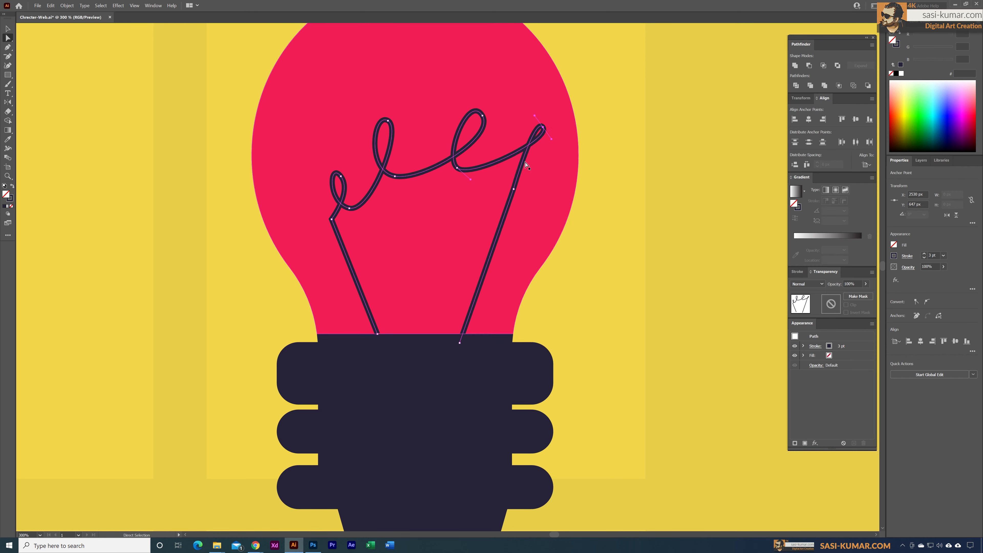
{"action": "mouse_move", "coordinate": [458, 168]}
{"action": "left_mouse_down"}
{"action": "mouse_move", "coordinate": [474, 172]}
{"action": "mouse_move", "coordinate": [468, 181]}
{"action": "left_mouse_up"}
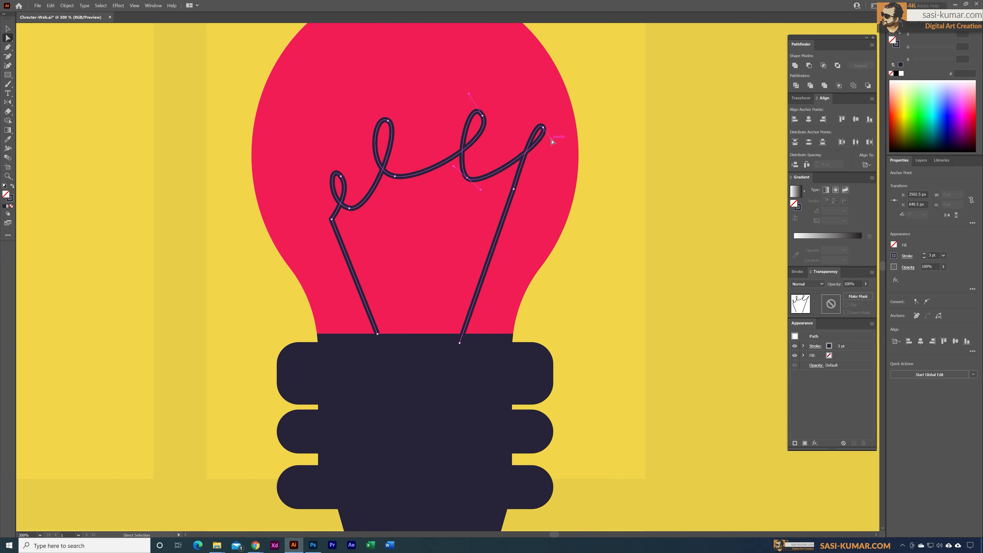
{"action": "left_click_drag", "start_coordinate": [551, 139], "coordinate": [563, 158]}
{"action": "left_click", "coordinate": [676, 163]}
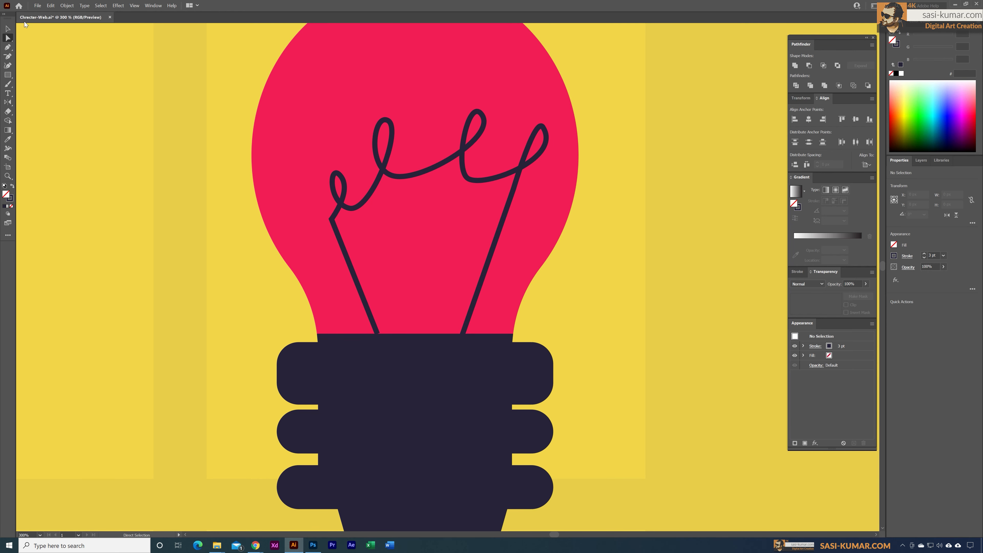
{"action": "left_click", "coordinate": [6, 30]}
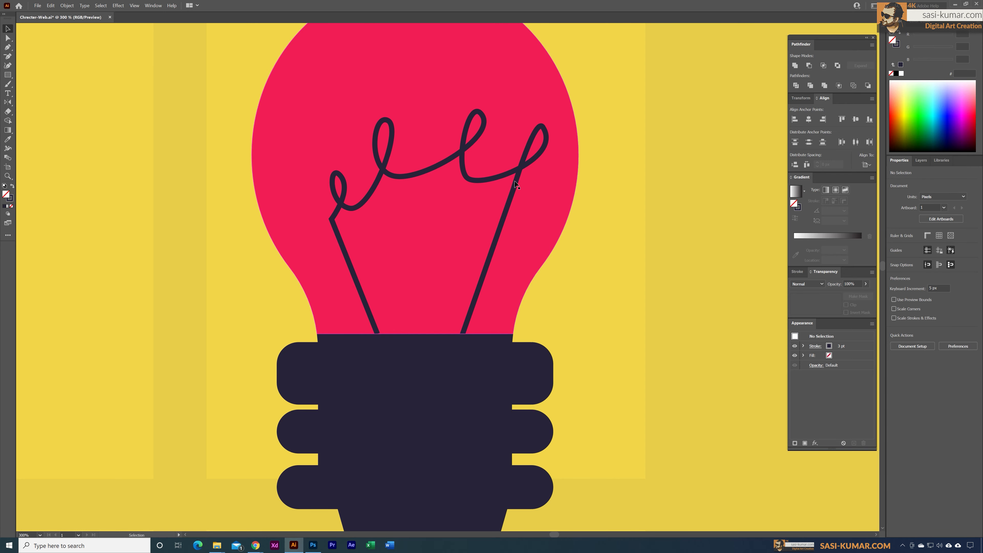
{"action": "key", "text": "ctrl+minus"}
{"action": "key", "text": "a"}
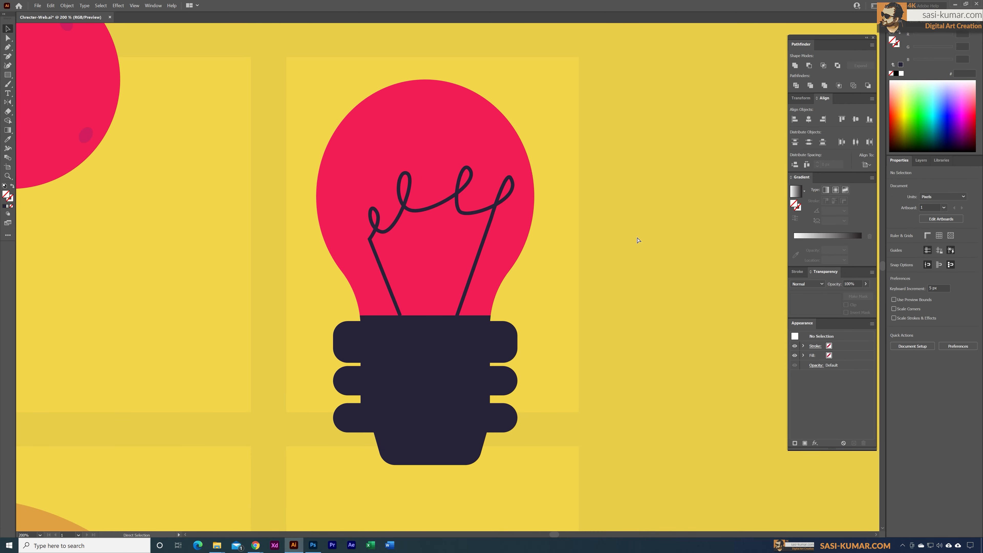
Group the light bulb's parts, scale the group down, tilt it about 50° clockwise and place it over the wall window
{"action": "key", "text": "ctrl+minus"}
{"action": "key", "text": "ctrl+minus"}
{"action": "key", "text": "ctrl+minus"}
{"action": "key", "text": "ctrl+minus"}
{"action": "key", "text": "ctrl+minus"}
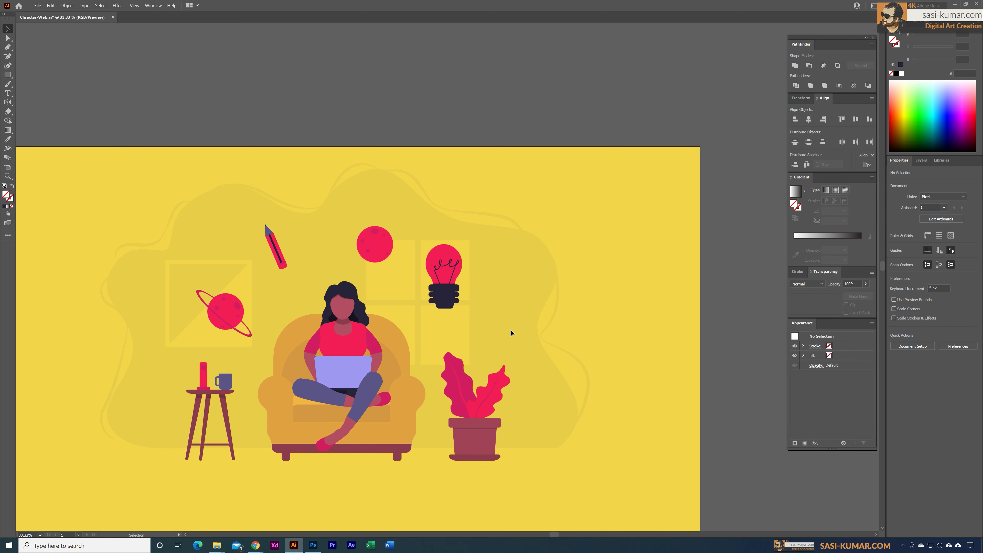
{"action": "left_click_drag", "start_coordinate": [399, 181], "coordinate": [414, 185]}
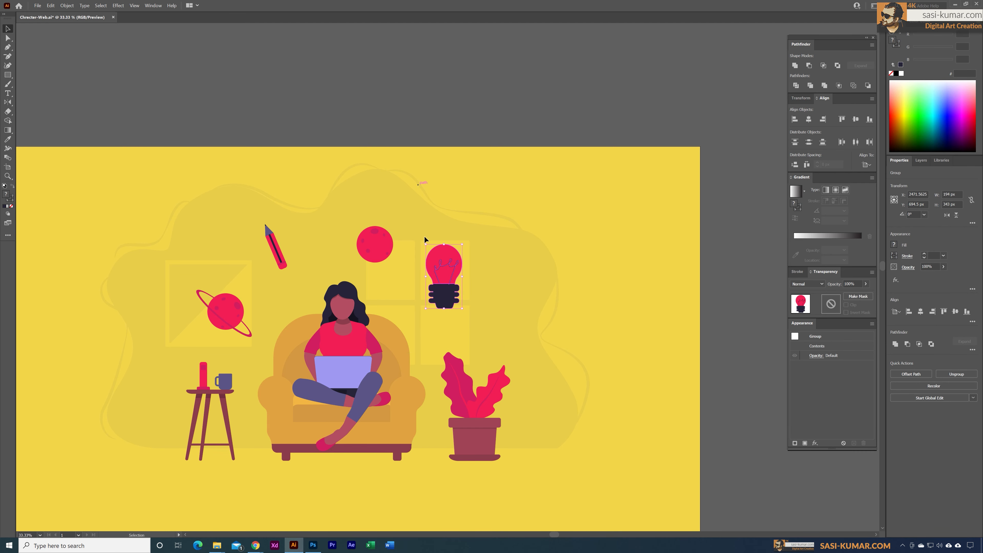
{"action": "left_click_drag", "start_coordinate": [460, 252], "coordinate": [480, 259]}
{"action": "left_click_drag", "start_coordinate": [453, 267], "coordinate": [466, 288]}
{"action": "left_click_drag", "start_coordinate": [442, 288], "coordinate": [441, 289]}
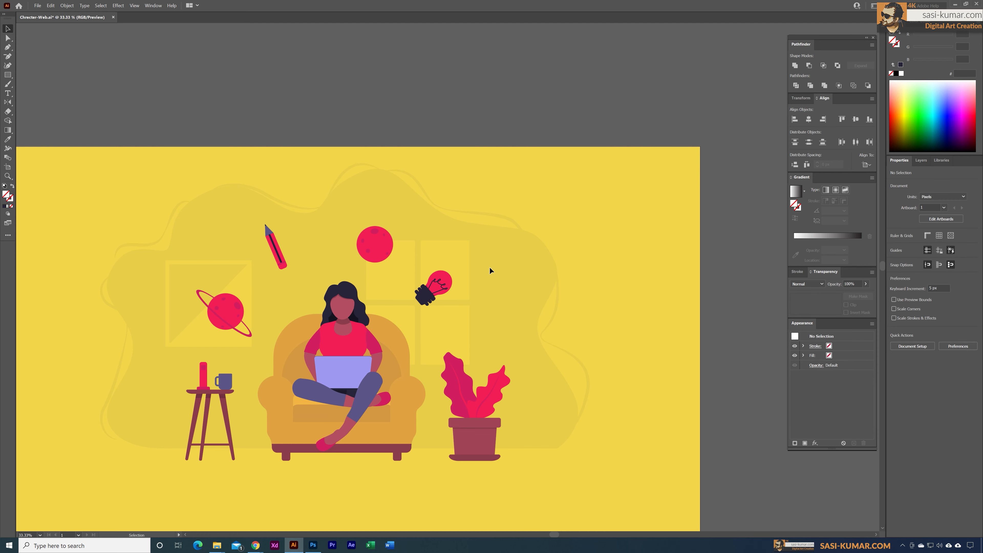
Reduce the small bulb's filament stroke to 1 pt inside its group and leave isolation mode
{"action": "left_click", "coordinate": [440, 289]}
{"action": "key", "text": "a"}
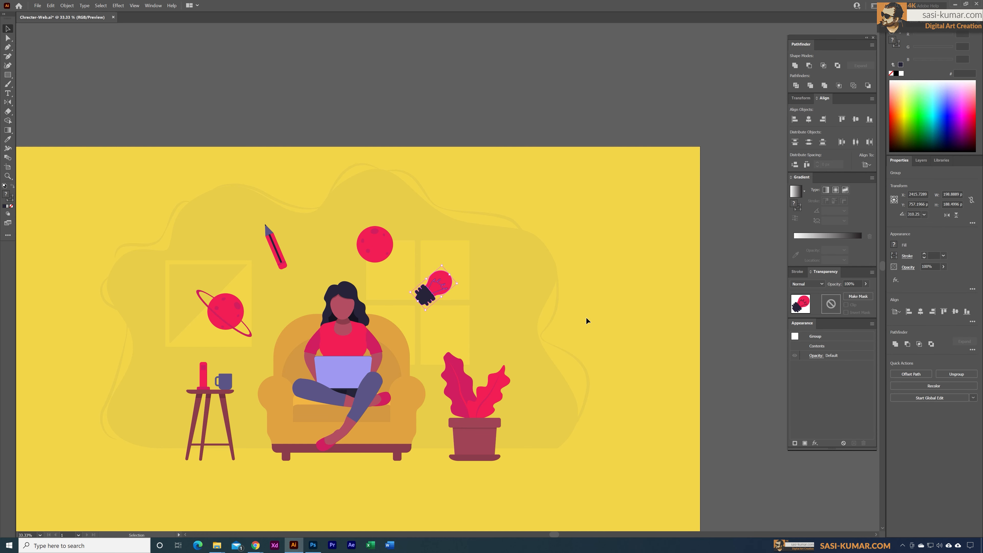
{"action": "key", "text": "ctrl+1"}
{"action": "key", "text": "v"}
{"action": "double_click", "coordinate": [478, 271]}
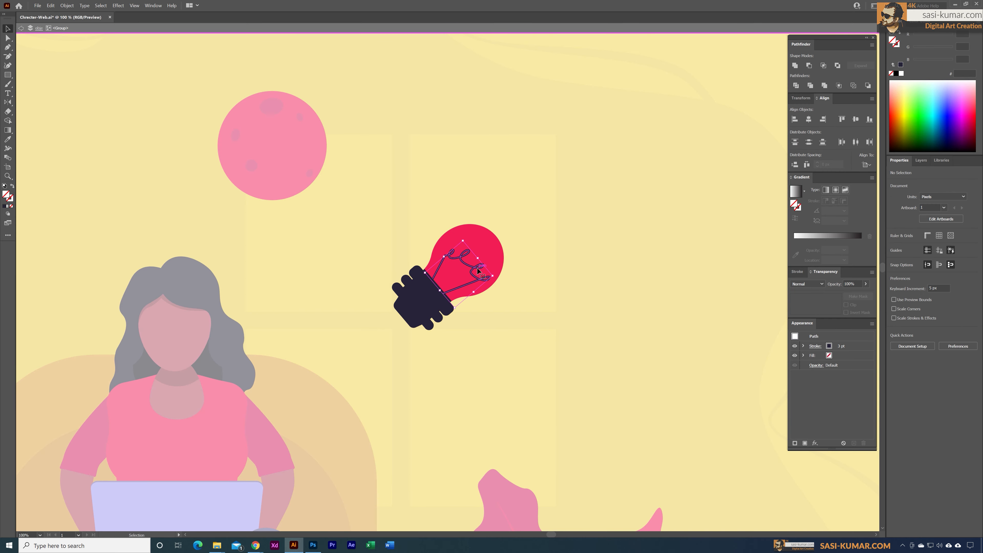
{"action": "left_click", "coordinate": [933, 259]}
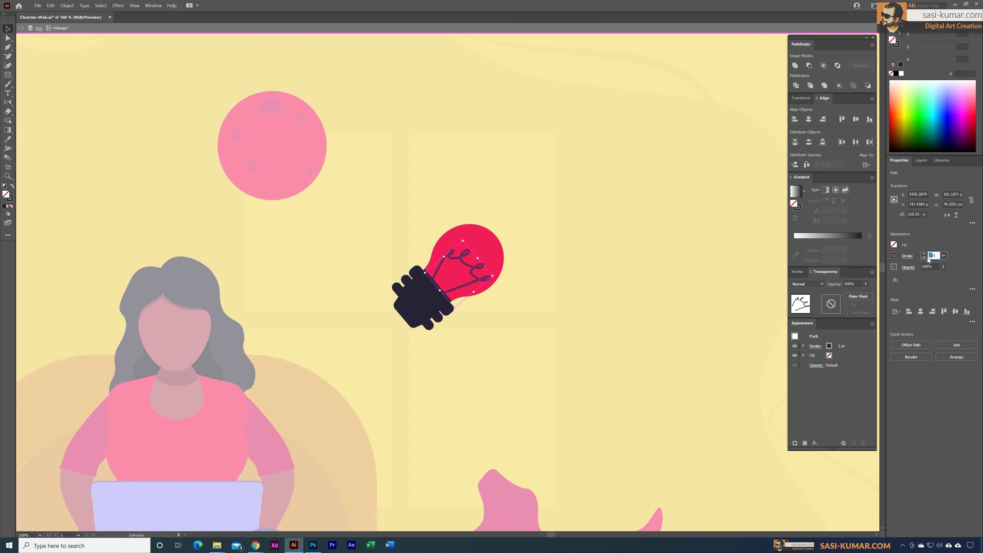
{"action": "type", "text": "1pt"}
{"action": "key", "text": "Return"}
{"action": "double_click", "coordinate": [520, 216]}
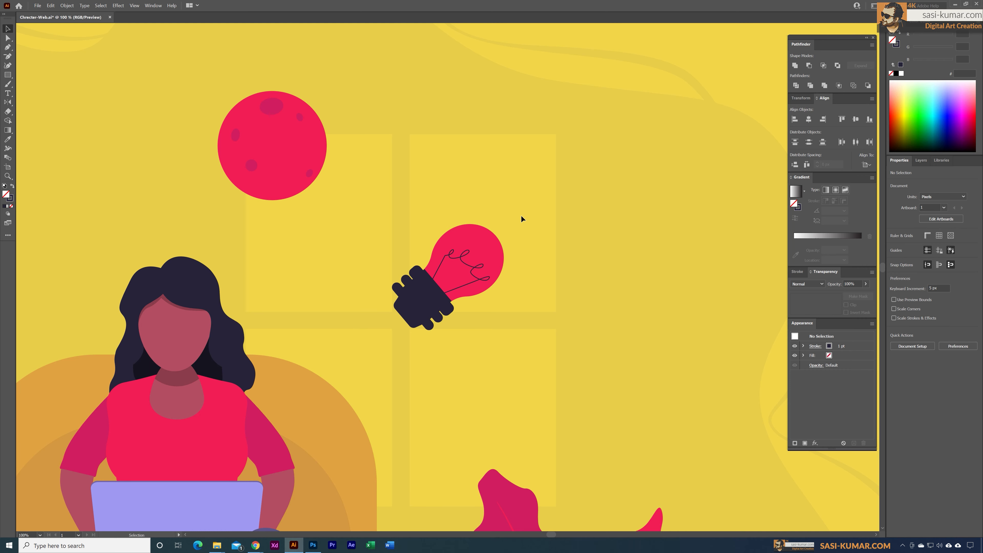
Draw a closed four-cornered book page with curved upper and lower edges beside the light bulb using the Pen tool
{"action": "key", "text": "ctrl+minus"}
{"action": "key", "text": "ctrl+minus"}
{"action": "key", "text": "ctrl+minus"}
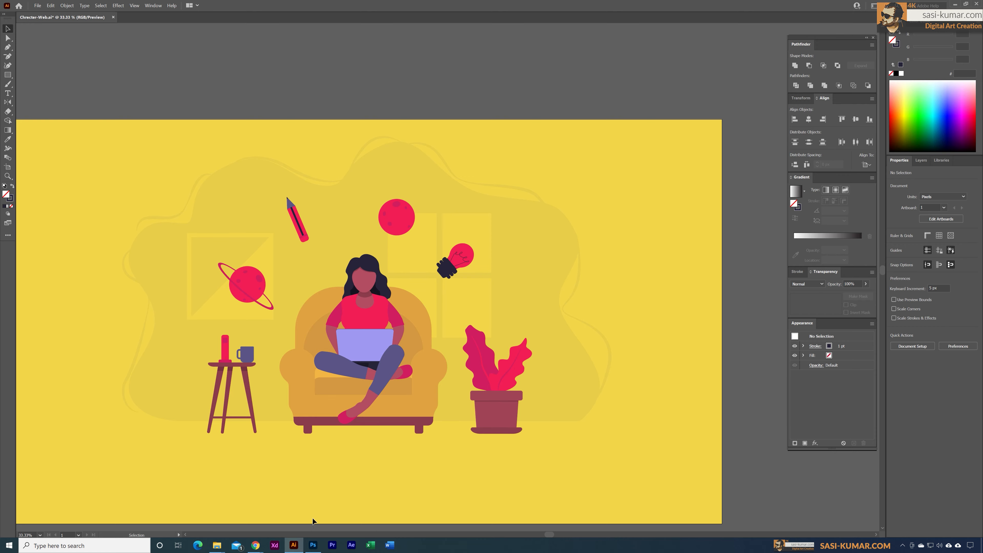
{"action": "left_click", "coordinate": [313, 545]}
{"action": "mouse_move", "coordinate": [477, 305]}
{"action": "left_mouse_down"}
{"action": "mouse_move", "coordinate": [464, 300]}
{"action": "mouse_move", "coordinate": [480, 297]}
{"action": "left_mouse_up"}
{"action": "key", "text": "ctrl+plus"}
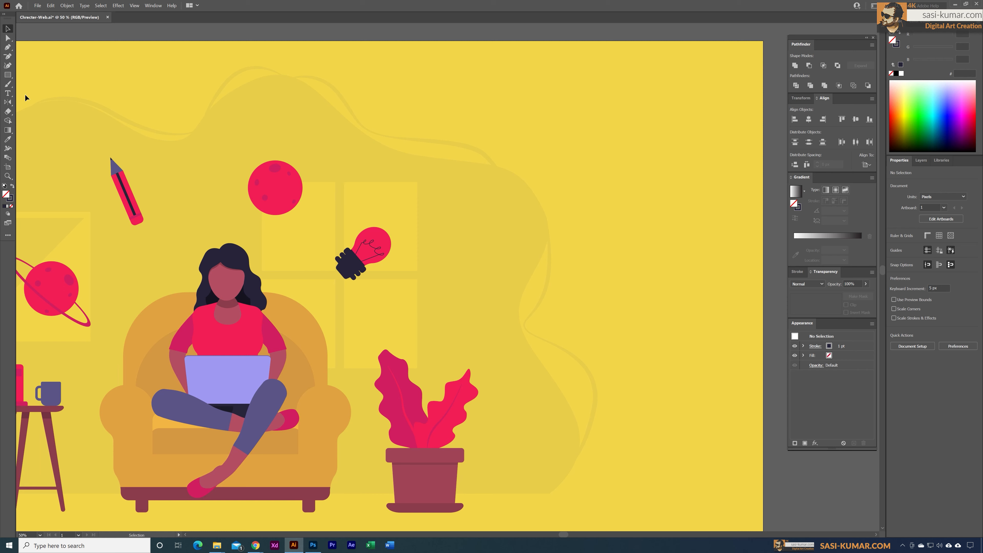
{"action": "left_click", "coordinate": [8, 47]}
{"action": "left_click", "coordinate": [380, 227]}
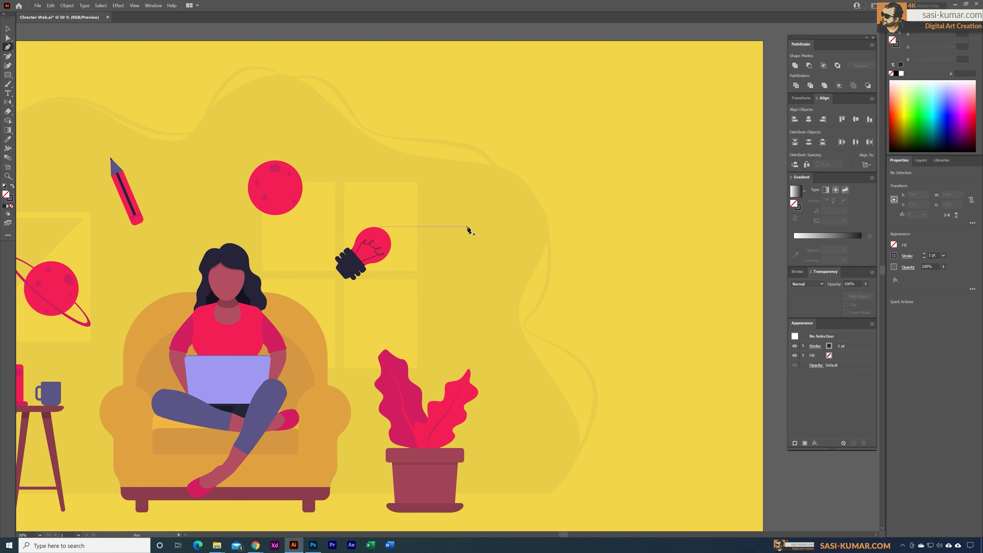
{"action": "left_click_drag", "start_coordinate": [467, 226], "coordinate": [479, 205]}
{"action": "left_click", "coordinate": [512, 210]}
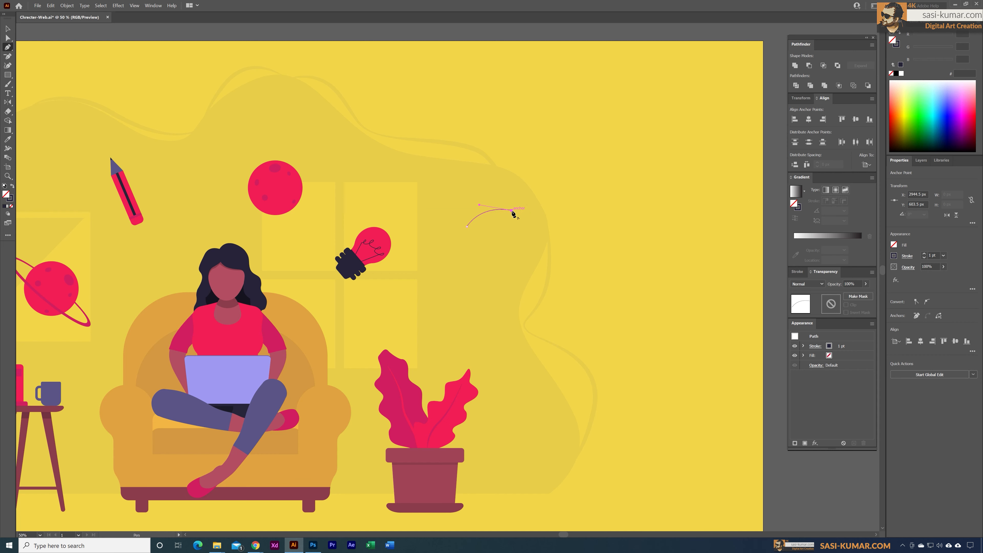
{"action": "left_click", "coordinate": [534, 248]}
{"action": "left_click_drag", "start_coordinate": [486, 261], "coordinate": [476, 275]}
{"action": "left_click", "coordinate": [486, 261]}
{"action": "left_click", "coordinate": [468, 227]}
Fill the new book page with the moon's red, without a stroke, and deselect it
{"action": "key", "text": "i"}
{"action": "left_click", "coordinate": [276, 189]}
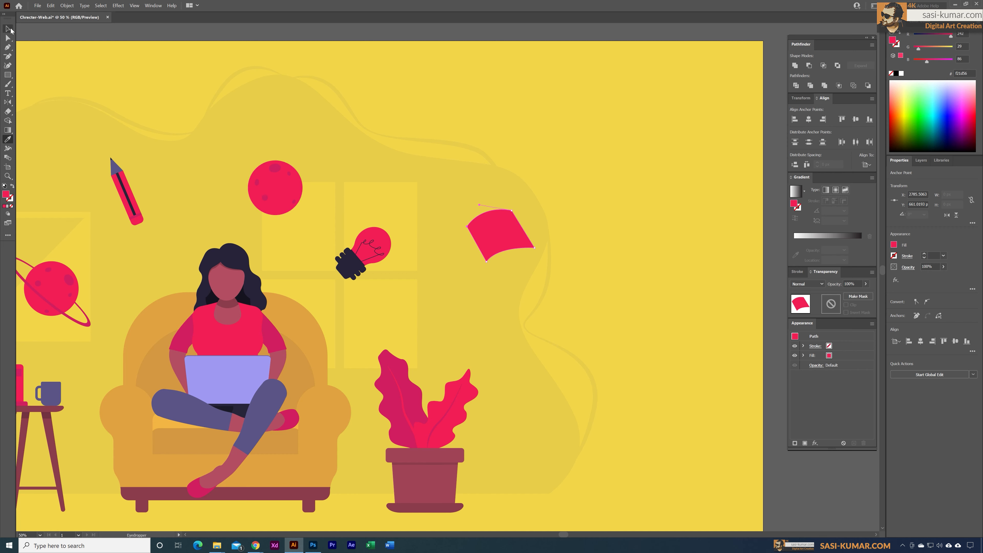
{"action": "left_click", "coordinate": [8, 28]}
{"action": "left_click", "coordinate": [443, 90]}
Draw the facing left page with curved edges, joined to the red page along the book's spine
{"action": "left_click", "coordinate": [9, 46]}
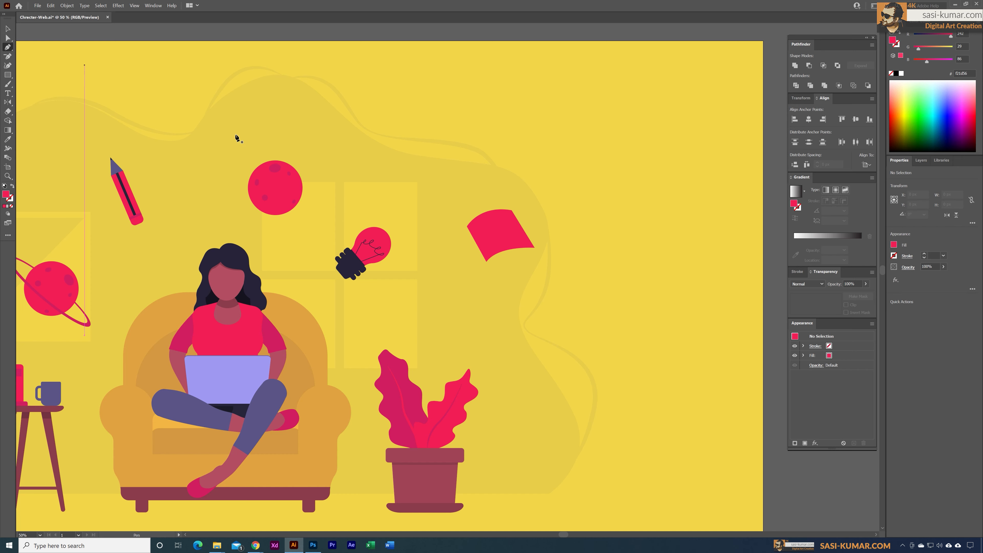
{"action": "left_click", "coordinate": [468, 226]}
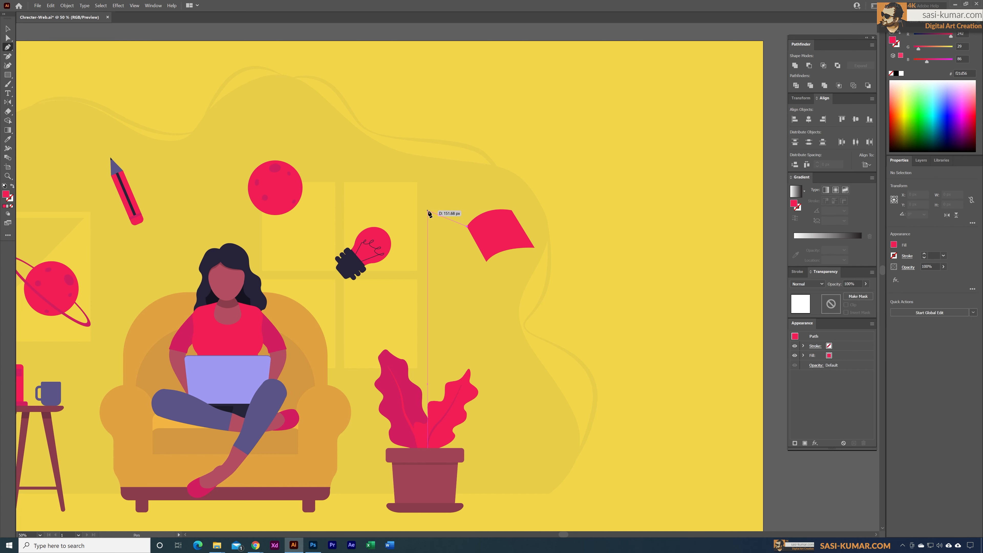
{"action": "left_click_drag", "start_coordinate": [429, 214], "coordinate": [412, 215]}
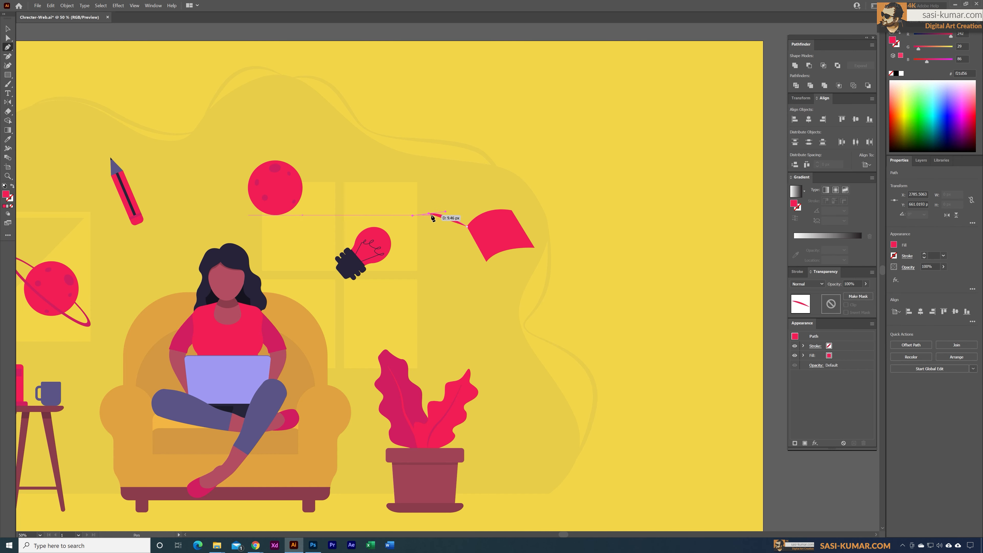
{"action": "left_click", "coordinate": [428, 213]}
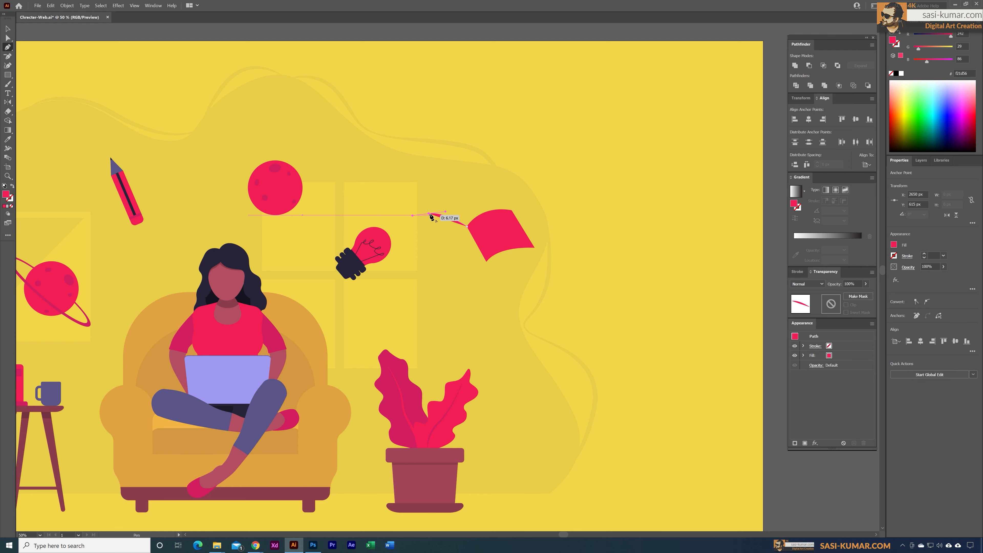
{"action": "left_click", "coordinate": [456, 259]}
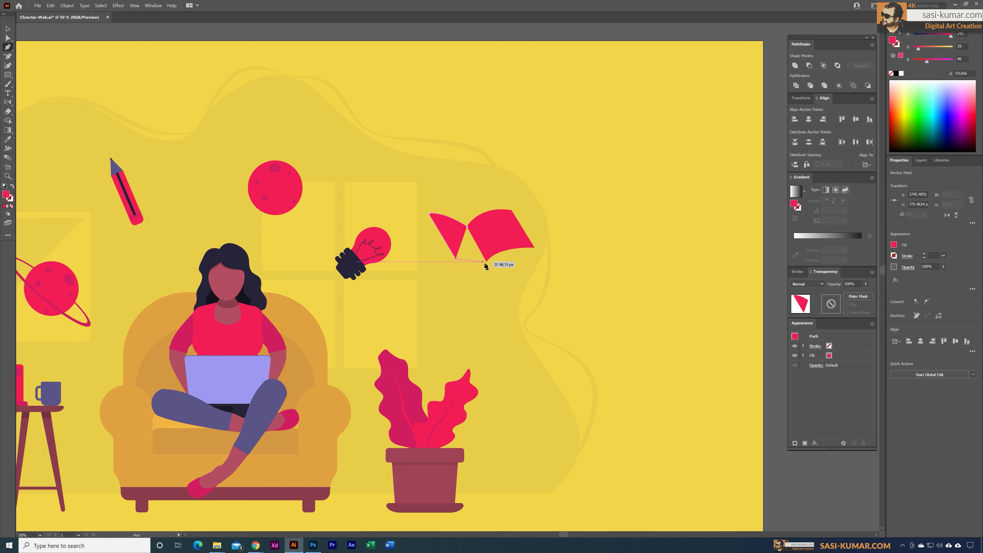
{"action": "left_click_drag", "start_coordinate": [485, 258], "coordinate": [490, 269]}
{"action": "left_click", "coordinate": [486, 258]}
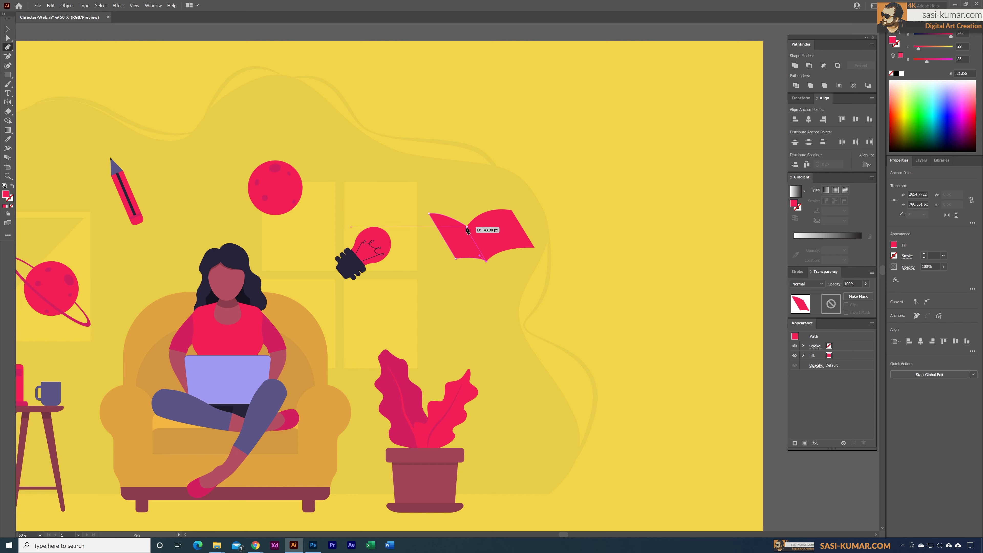
{"action": "left_click", "coordinate": [468, 227]}
Fill the left page with the darker magenta of the moon's craters and deselect it
{"action": "key", "text": "i"}
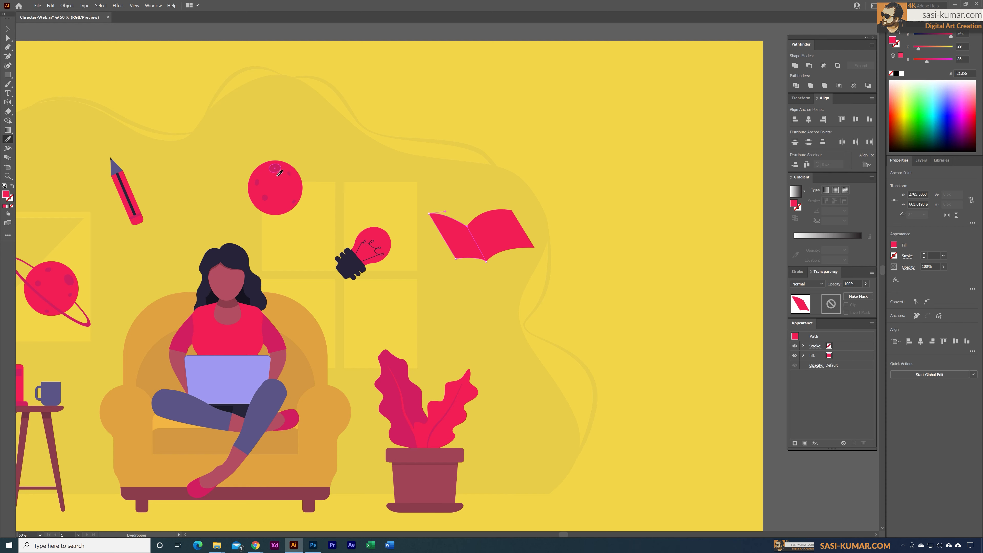
{"action": "left_click", "coordinate": [9, 29]}
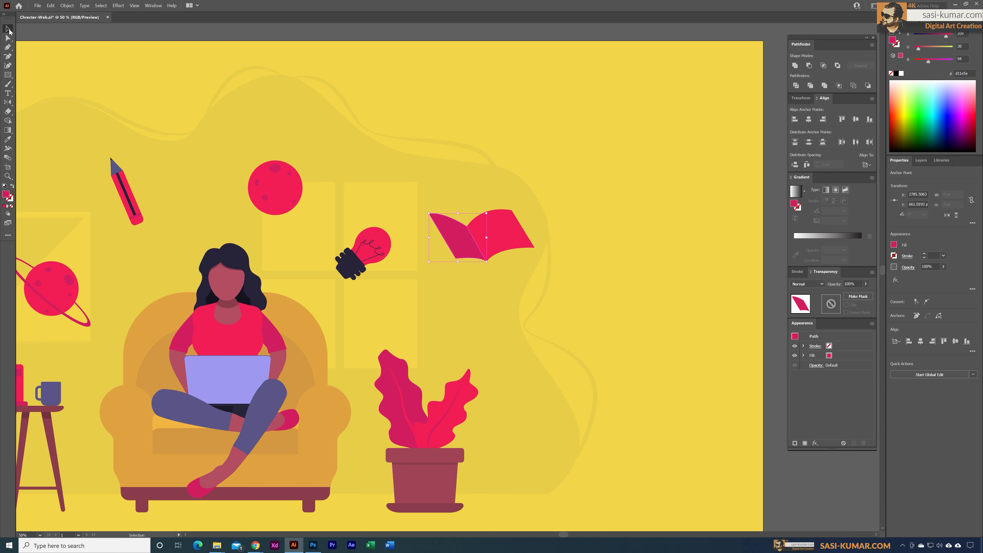
{"action": "left_click", "coordinate": [549, 124]}
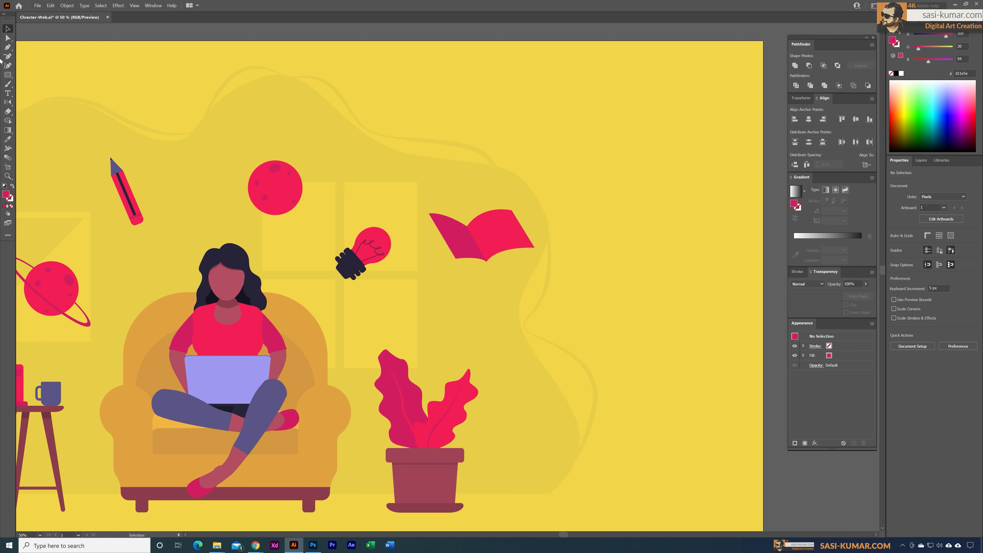
Draw a second curved left page from the spine, hanging lower than the magenta page and overlapping it
{"action": "left_click", "coordinate": [8, 47]}
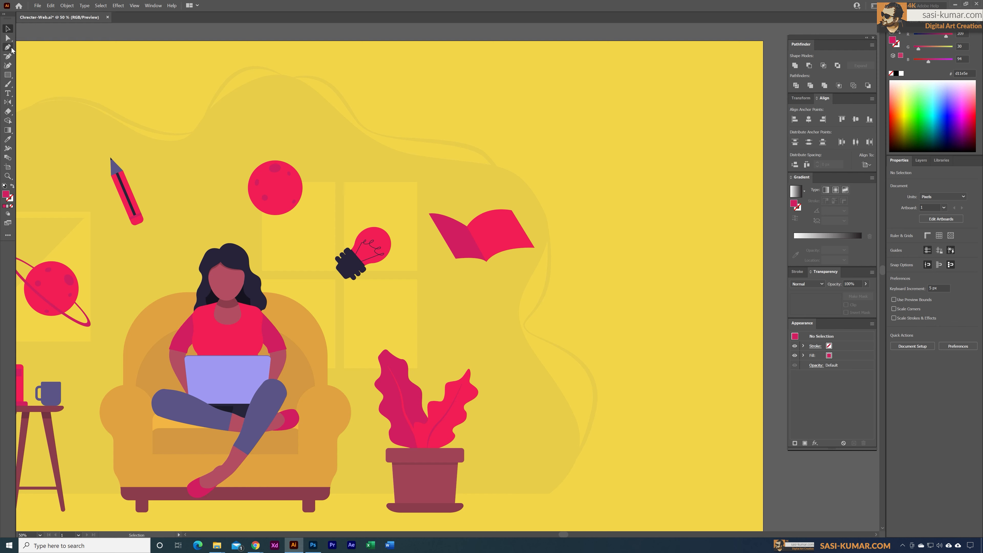
{"action": "left_click", "coordinate": [486, 262]}
{"action": "left_click_drag", "start_coordinate": [462, 269], "coordinate": [458, 281]}
{"action": "left_click", "coordinate": [458, 280]}
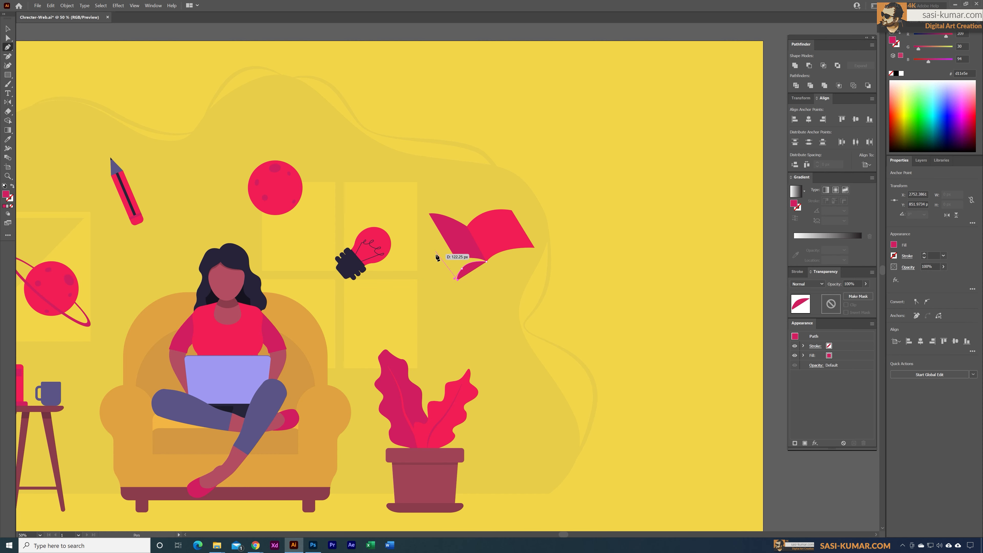
{"action": "left_click", "coordinate": [438, 246]}
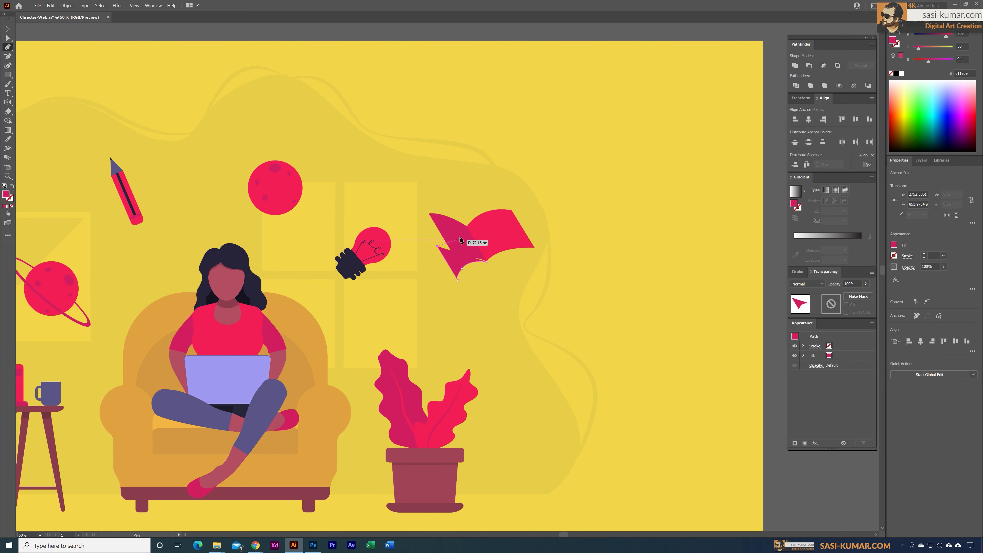
{"action": "left_click_drag", "start_coordinate": [467, 227], "coordinate": [488, 227]}
{"action": "left_click", "coordinate": [467, 227]}
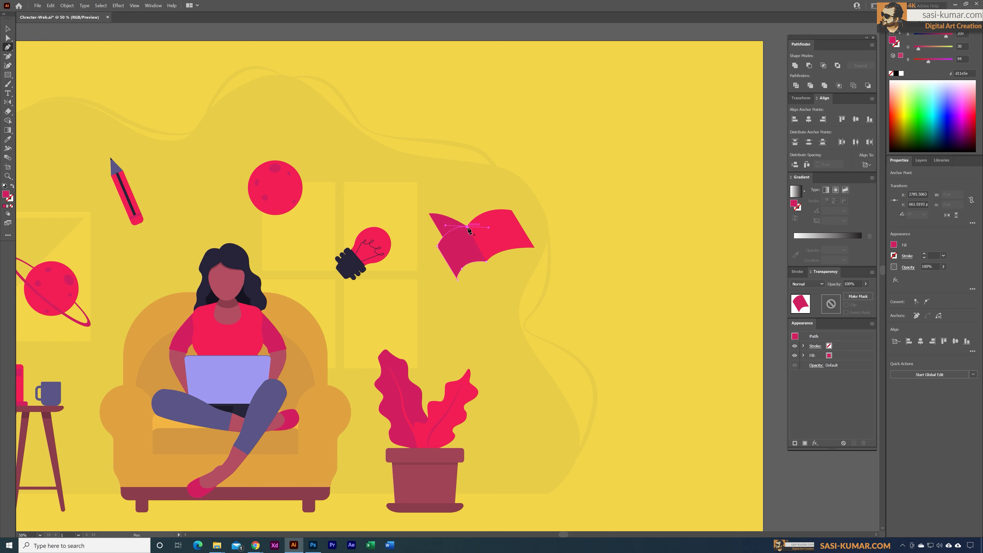
{"action": "left_click", "coordinate": [487, 262]}
Fill the lower left page with the moon's red and send it to the back, behind the magenta page
{"action": "key", "text": "i"}
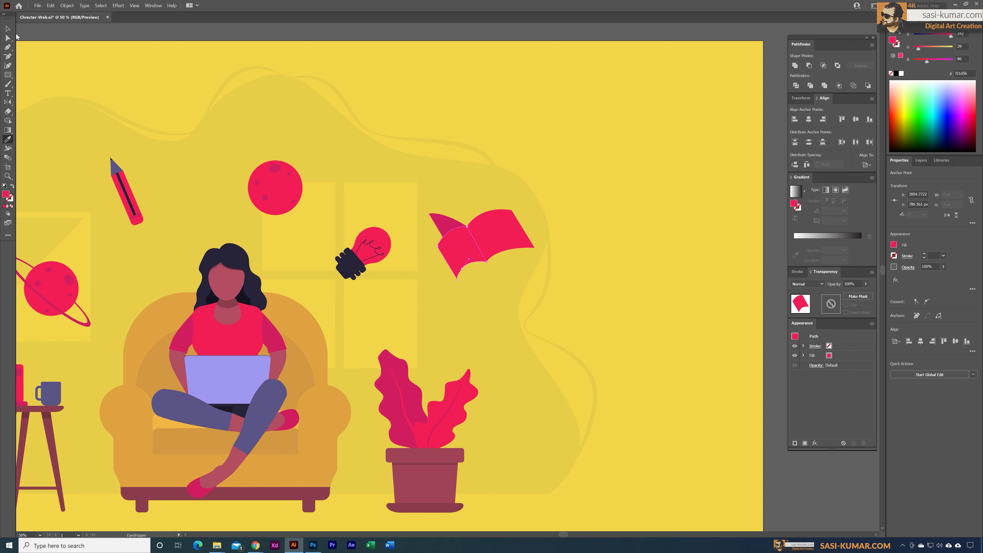
{"action": "left_click", "coordinate": [7, 28]}
{"action": "right_click", "coordinate": [461, 242]}
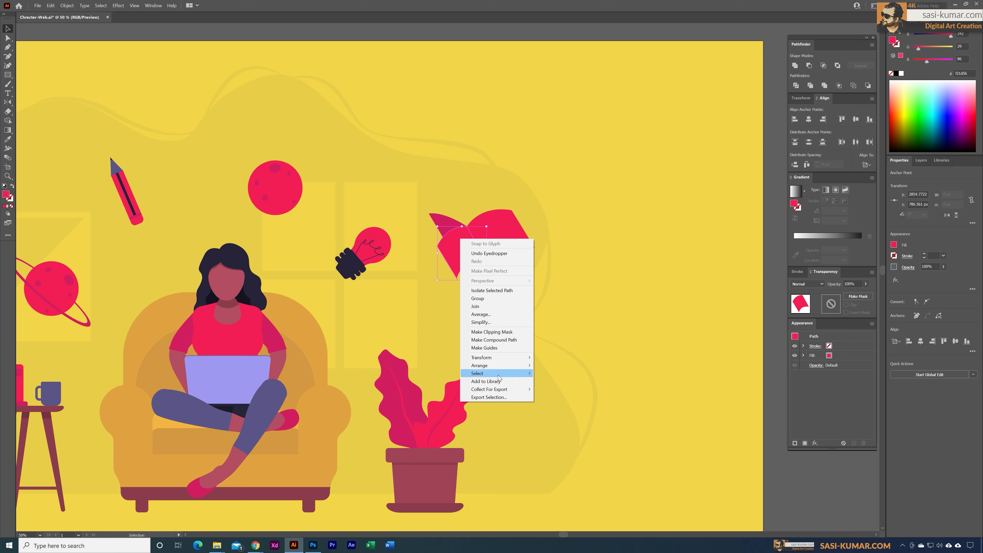
{"action": "mouse_move", "coordinate": [484, 365]}
{"action": "left_click", "coordinate": [559, 390]}
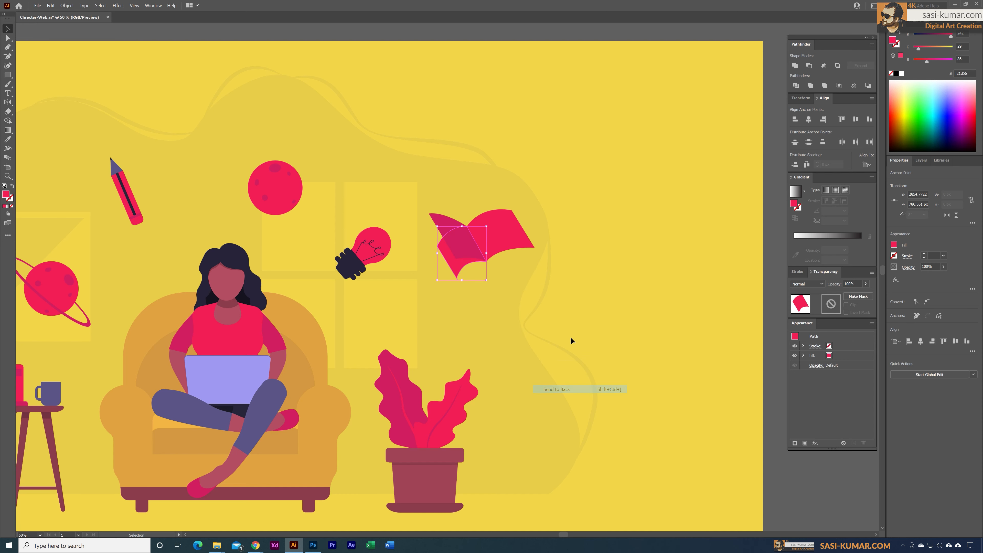
{"action": "left_click", "coordinate": [580, 317]}
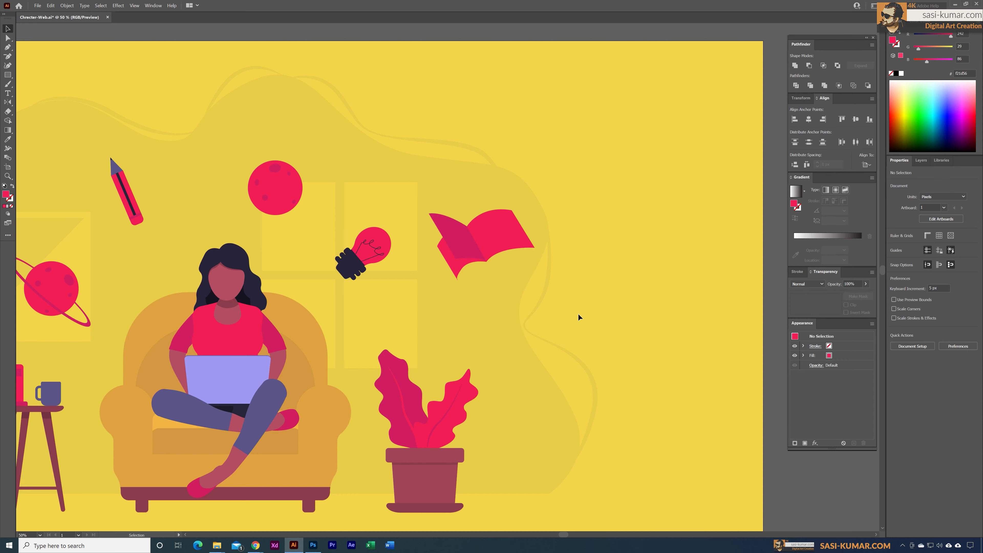
Draw a closed cover shape over the right page's lower part, with its curved edge just below the page's lower edge
{"action": "left_click", "coordinate": [8, 47]}
{"action": "left_click", "coordinate": [350, 264]}
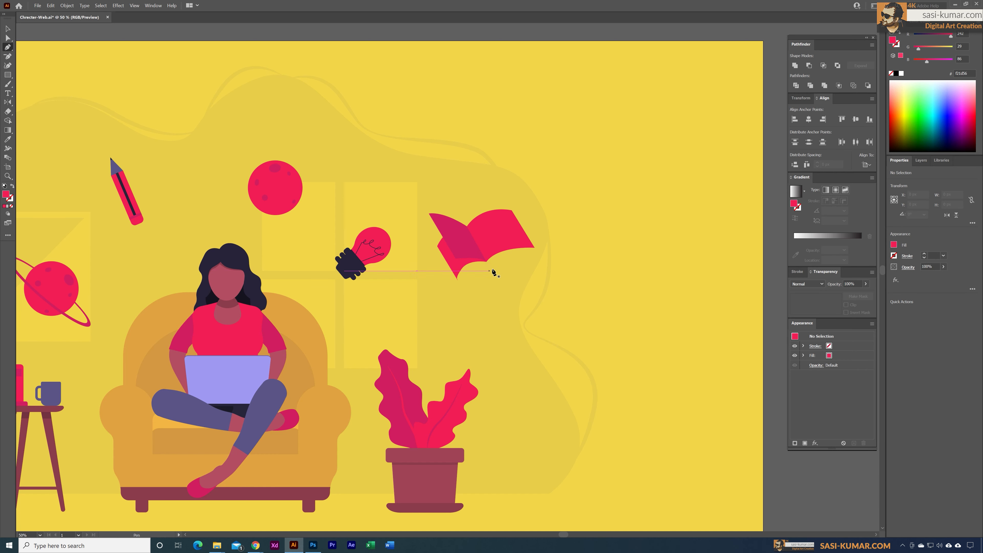
{"action": "left_click", "coordinate": [488, 264]}
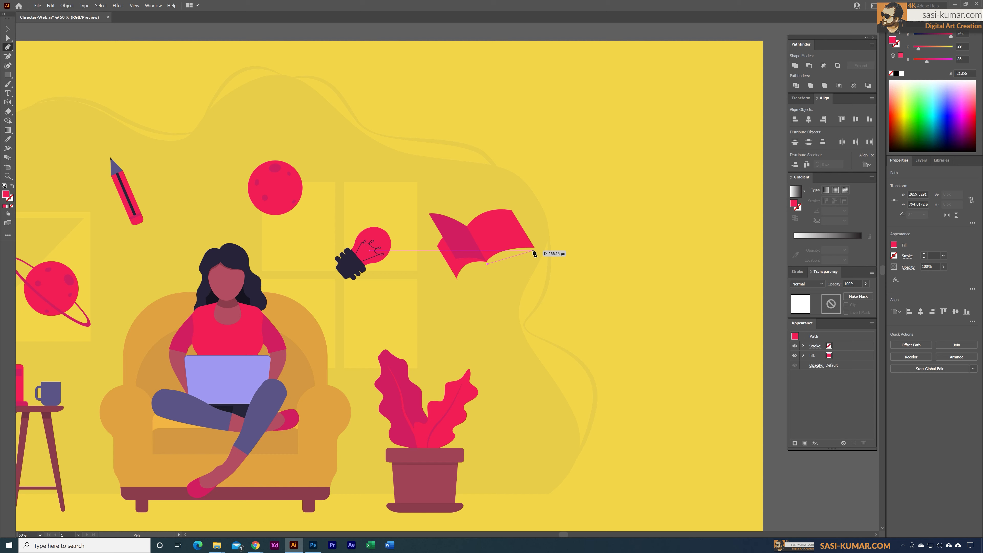
{"action": "left_click_drag", "start_coordinate": [533, 251], "coordinate": [557, 253]}
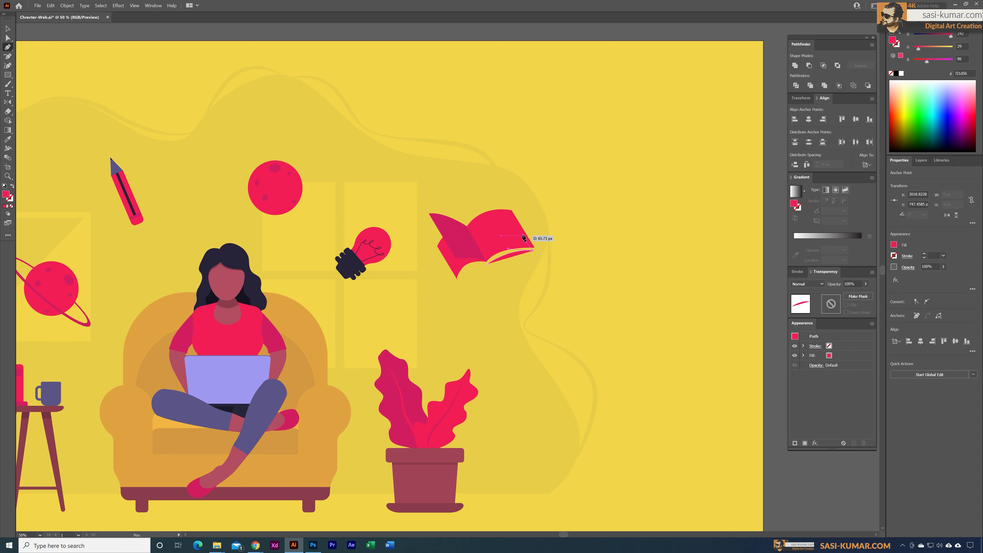
{"action": "left_click", "coordinate": [522, 233]}
{"action": "left_click", "coordinate": [479, 248]}
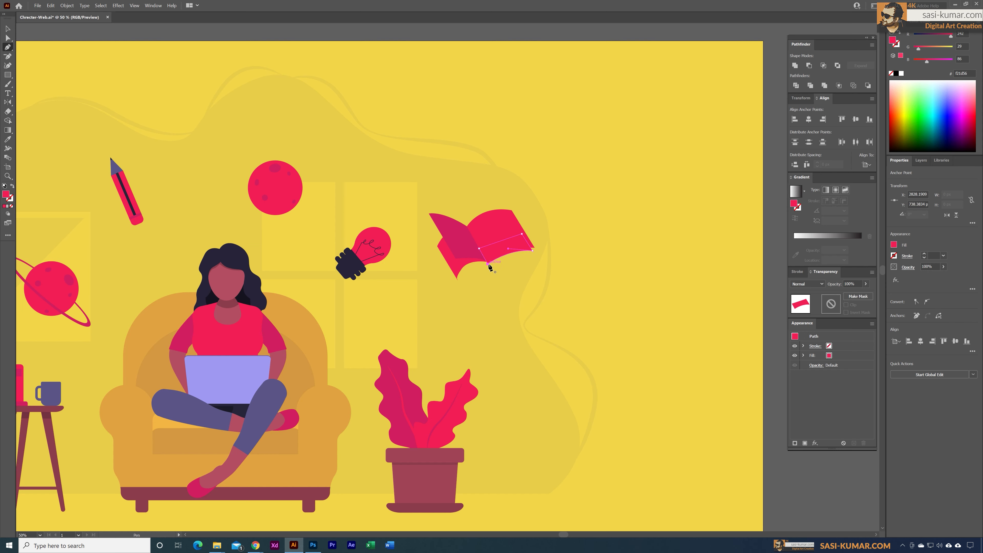
{"action": "left_click", "coordinate": [488, 265]}
Fill the right cover shape with the bulb base's navy
{"action": "key", "text": "i"}
{"action": "left_click", "coordinate": [357, 271]}
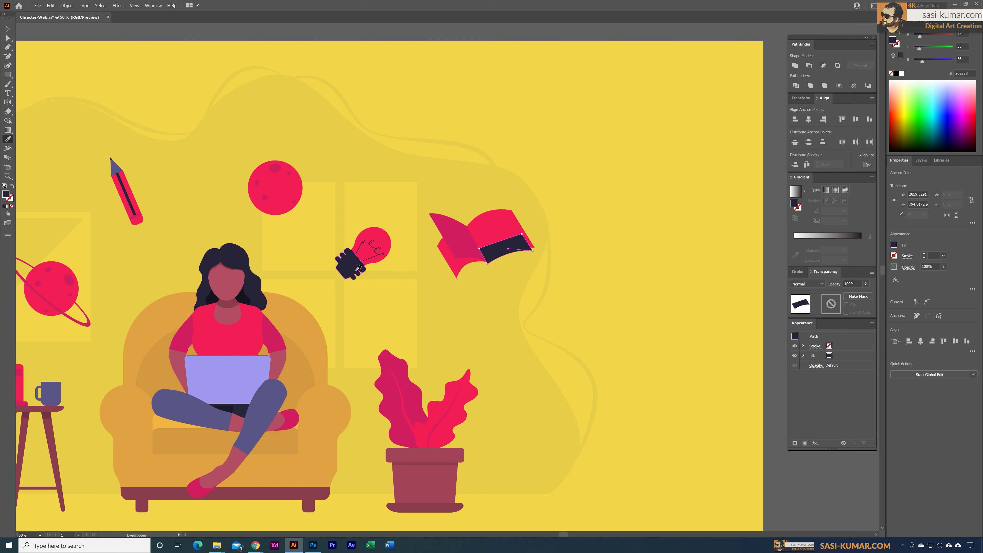
{"action": "left_click", "coordinate": [7, 46]}
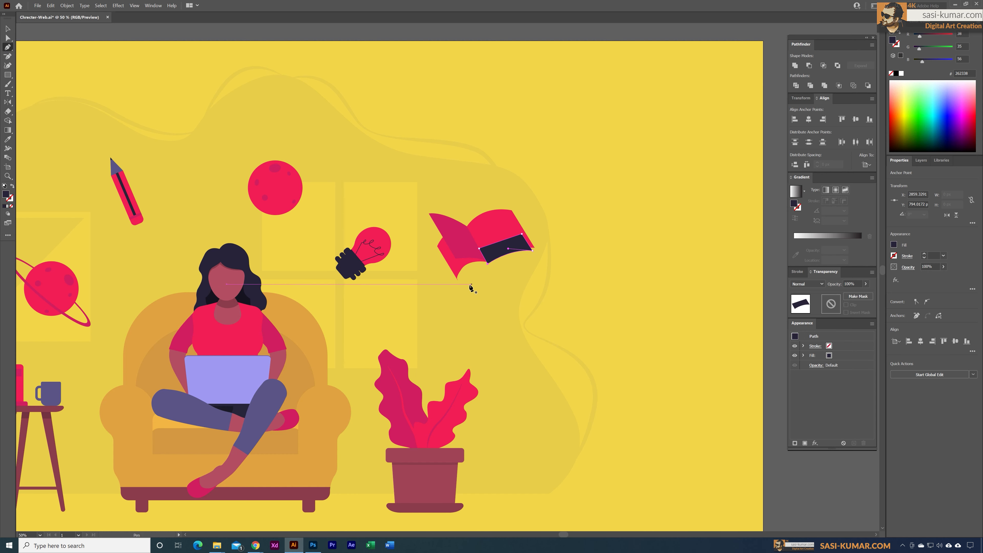
Draw a closed navy cover shape over the lower left page's bottom part, its curved edge just below the page
{"action": "left_click", "coordinate": [462, 279]}
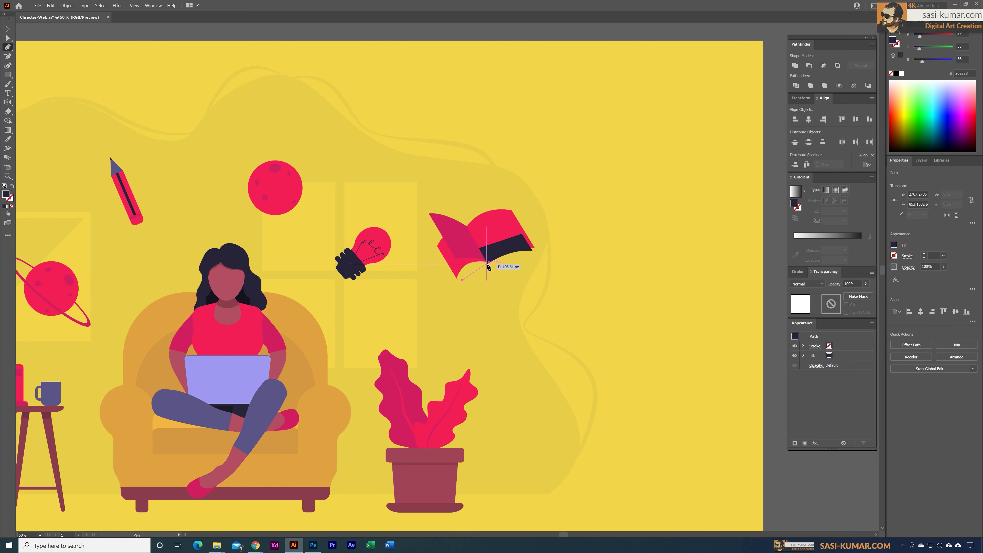
{"action": "left_click_drag", "start_coordinate": [487, 264], "coordinate": [501, 265]}
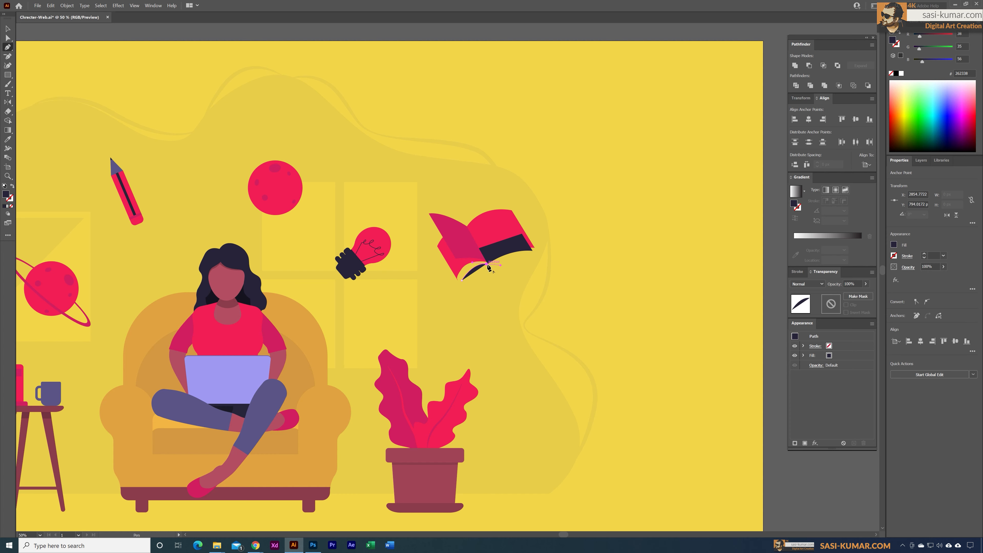
{"action": "left_click", "coordinate": [482, 254]}
{"action": "left_click_drag", "start_coordinate": [455, 275], "coordinate": [454, 274]}
{"action": "left_click", "coordinate": [463, 282]}
{"action": "key", "text": "v"}
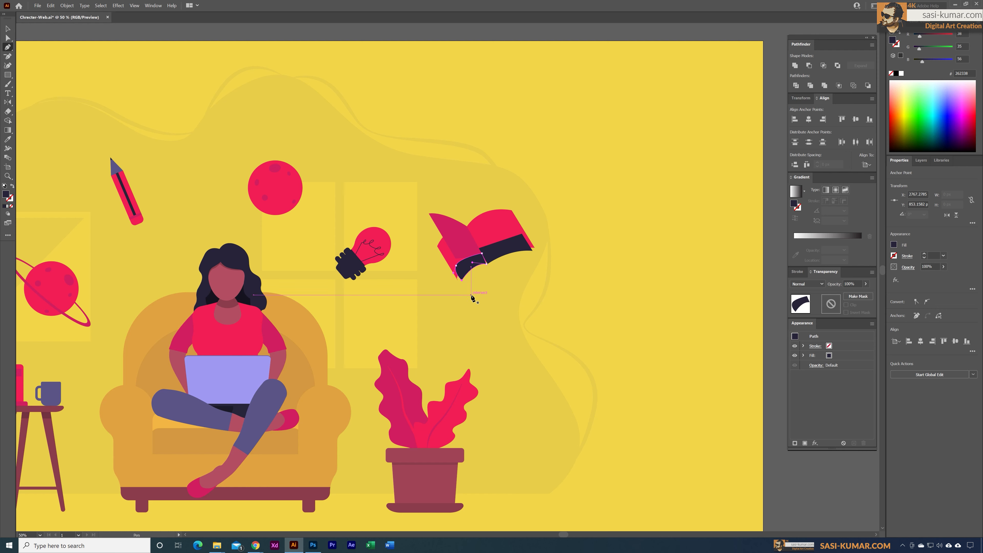
Send both navy cover shapes to the back, behind the book's pages
{"action": "left_click", "coordinate": [499, 252], "text": "shift"}
{"action": "right_click", "coordinate": [499, 253]}
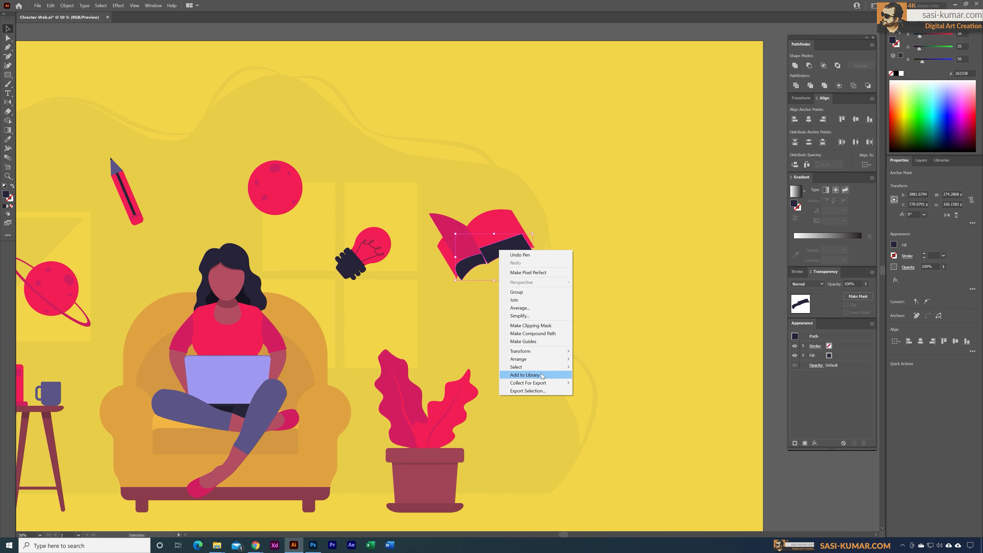
{"action": "mouse_move", "coordinate": [544, 360]}
{"action": "left_click", "coordinate": [588, 382]}
{"action": "left_click", "coordinate": [590, 351]}
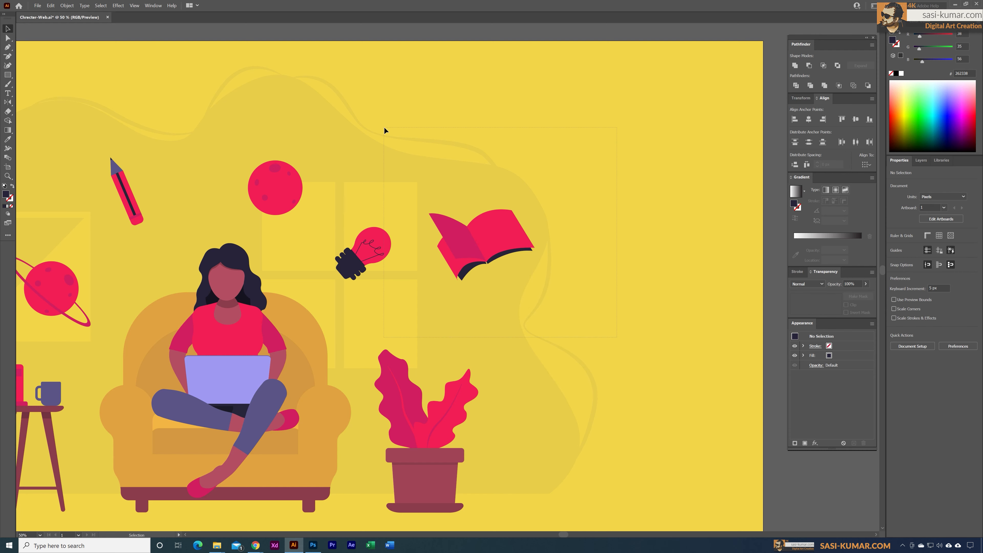
Select all parts of the open book and group them
{"action": "left_click_drag", "start_coordinate": [384, 129], "coordinate": [384, 128]}
{"action": "left_click_drag", "start_coordinate": [589, 339], "coordinate": [432, 176]}
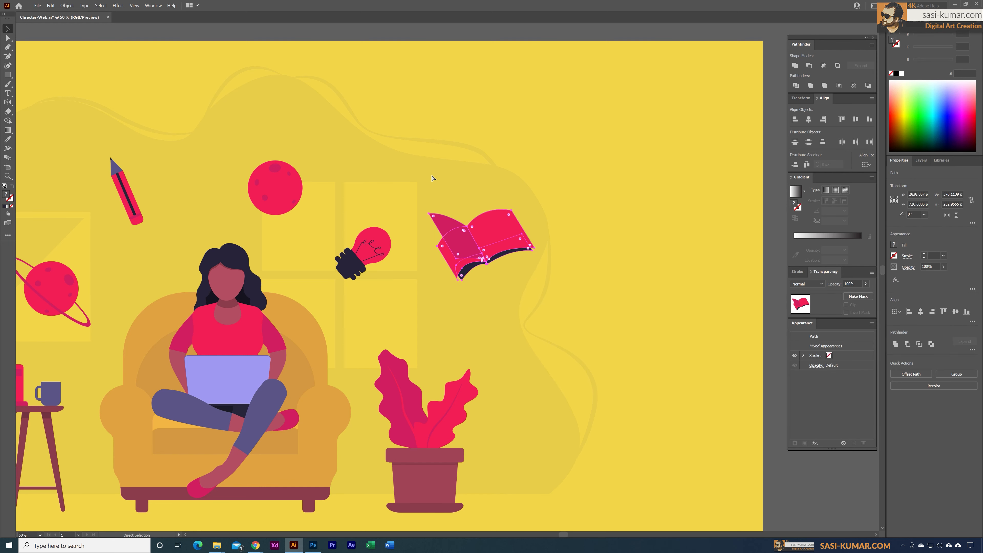
{"action": "key", "text": "ctrl+g"}
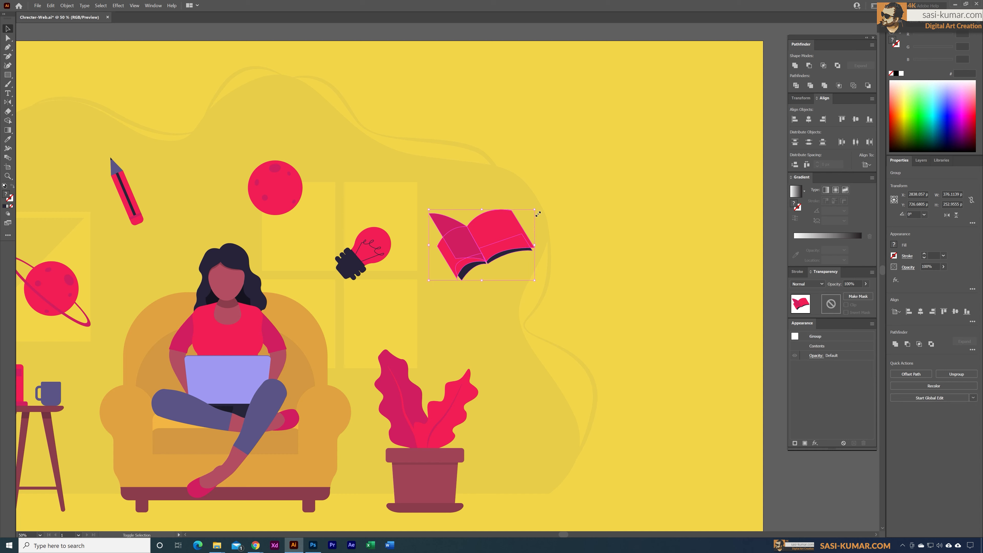
Rotate the book group clockwise, place it between the bulb and the plant, and raise the bulb slightly
{"action": "left_click_drag", "start_coordinate": [538, 214], "coordinate": [518, 291]}
{"action": "left_click_drag", "start_coordinate": [501, 254], "coordinate": [461, 292]}
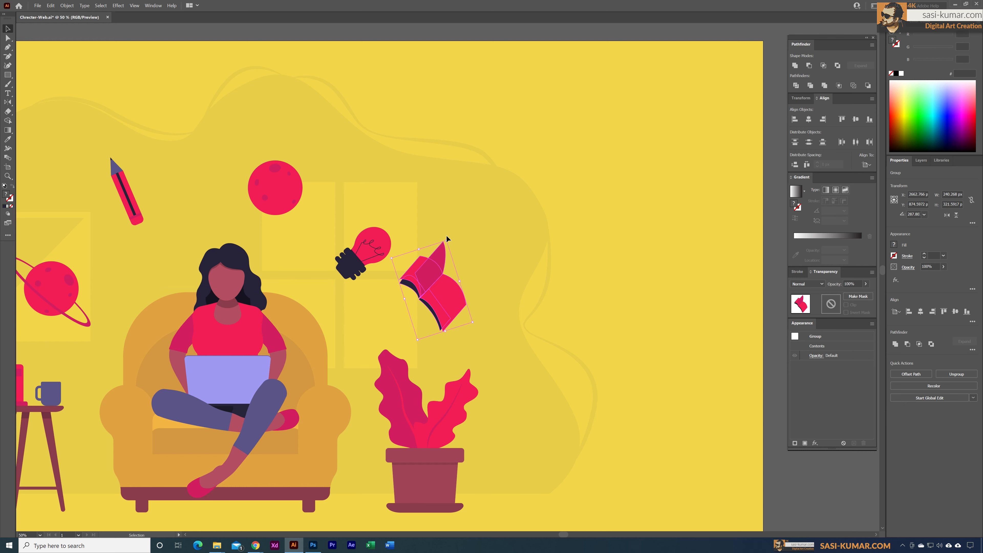
{"action": "left_click_drag", "start_coordinate": [450, 241], "coordinate": [464, 249]}
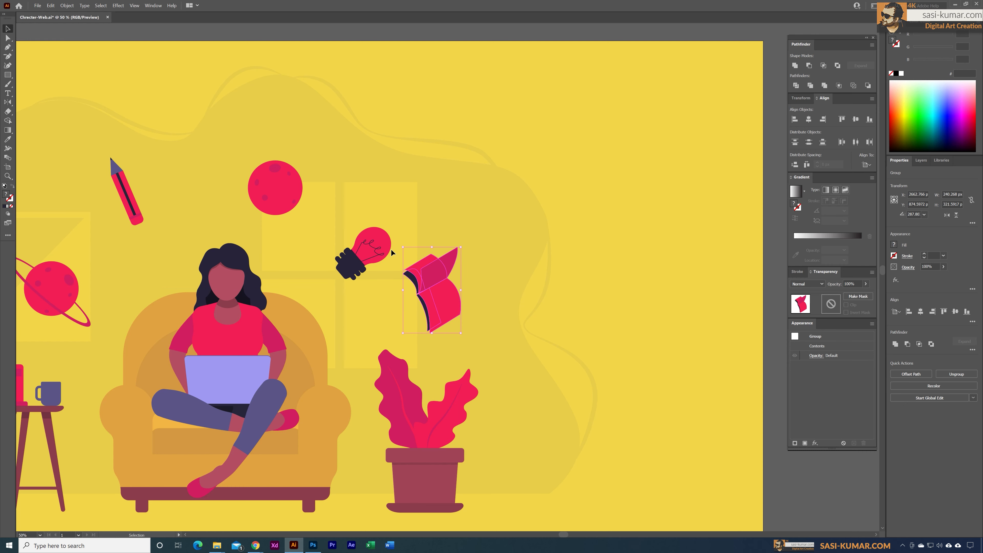
{"action": "left_click_drag", "start_coordinate": [367, 258], "coordinate": [369, 244]}
{"action": "left_click_drag", "start_coordinate": [423, 284], "coordinate": [422, 289]}
{"action": "left_click", "coordinate": [547, 205]}
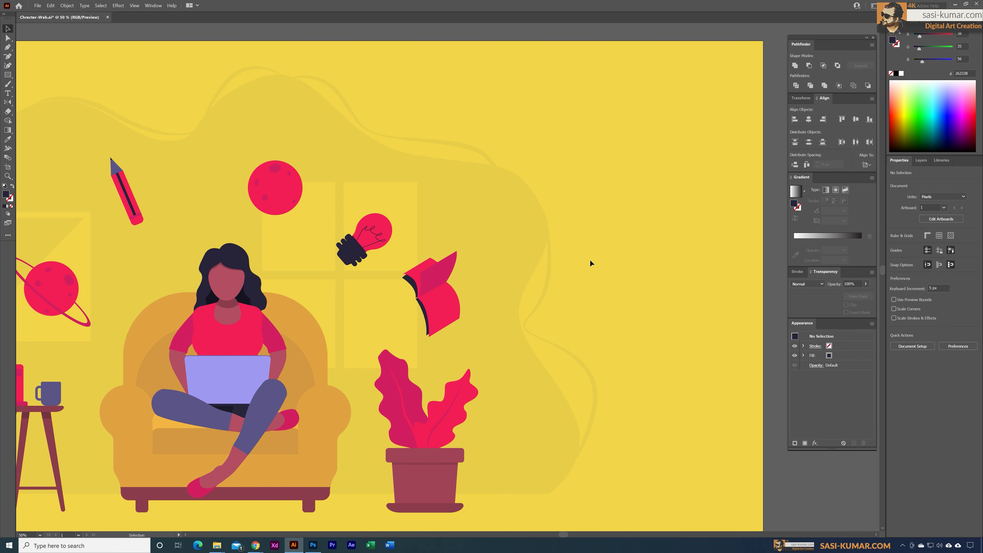
Move the book, bulb and moon closer to the woman and nudge the pencil to form an arc around her head
{"action": "key", "text": "ctrl+minus"}
{"action": "key", "text": "ctrl+minus"}
{"action": "left_click_drag", "start_coordinate": [519, 228], "coordinate": [540, 219]}
{"action": "key", "text": "ctrl+plus"}
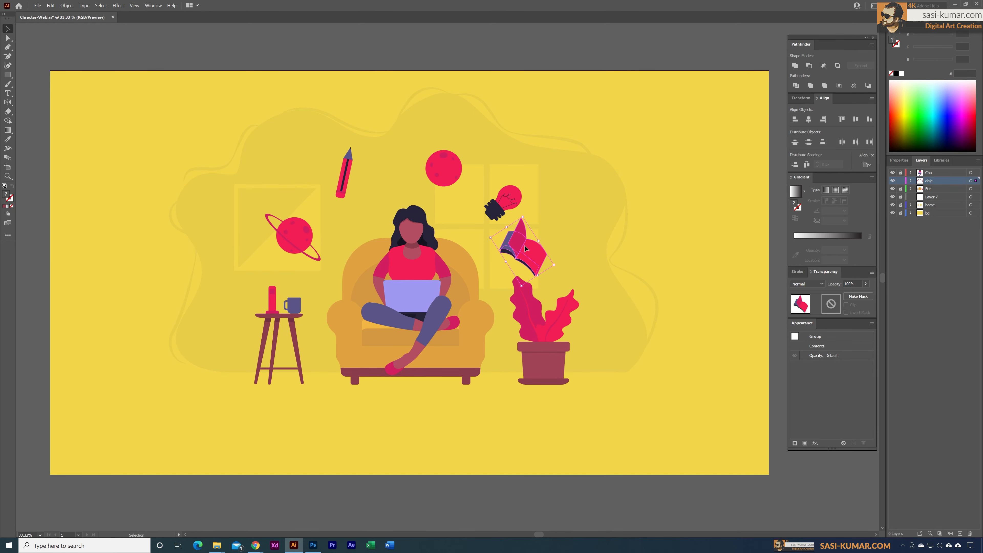
{"action": "left_click_drag", "start_coordinate": [524, 245], "coordinate": [512, 266]}
{"action": "left_click_drag", "start_coordinate": [506, 203], "coordinate": [491, 195]}
{"action": "left_click_drag", "start_coordinate": [493, 243], "coordinate": [485, 242]}
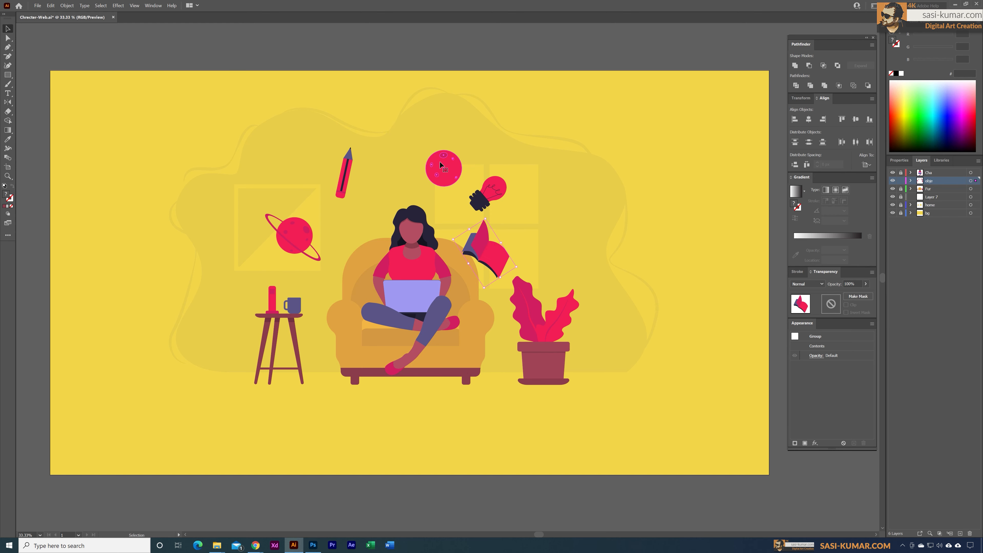
{"action": "left_click_drag", "start_coordinate": [446, 176], "coordinate": [428, 173]}
{"action": "left_click", "coordinate": [342, 178]}
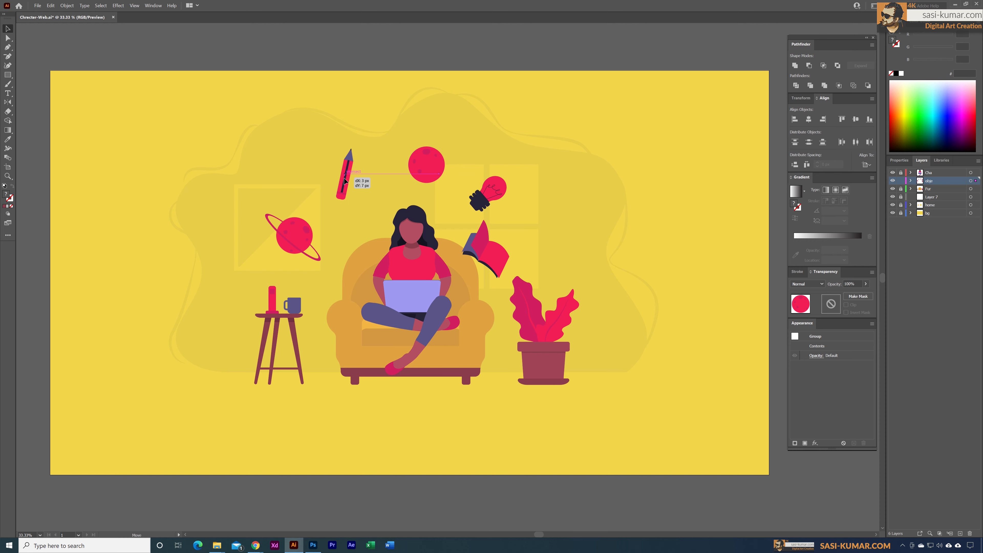
{"action": "left_click", "coordinate": [586, 178]}
{"action": "scroll", "coordinate": [584, 179], "scroll_direction": "down", "scroll_amount": 1}
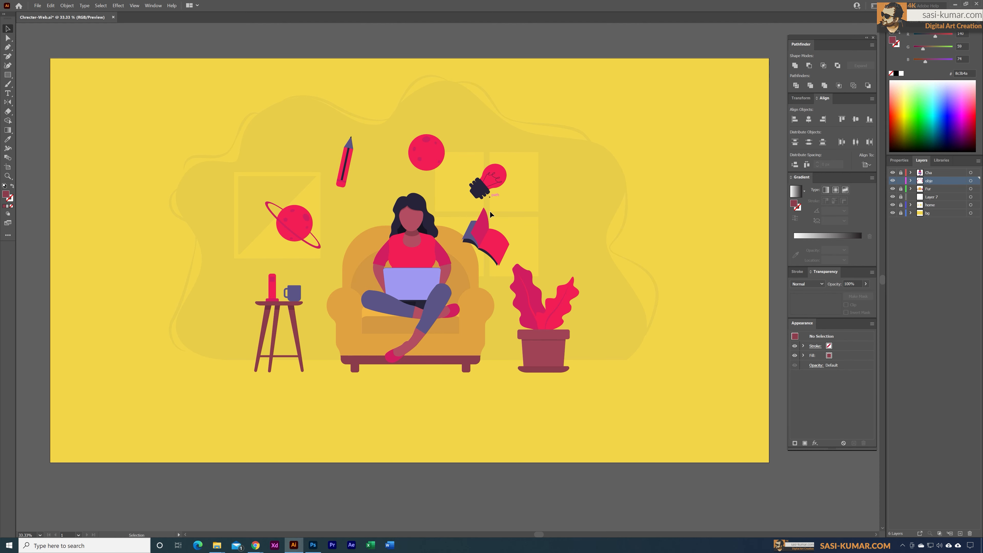
{"action": "key", "text": "ctrl+plus"}
{"action": "left_click_drag", "start_coordinate": [415, 244], "coordinate": [423, 242]}
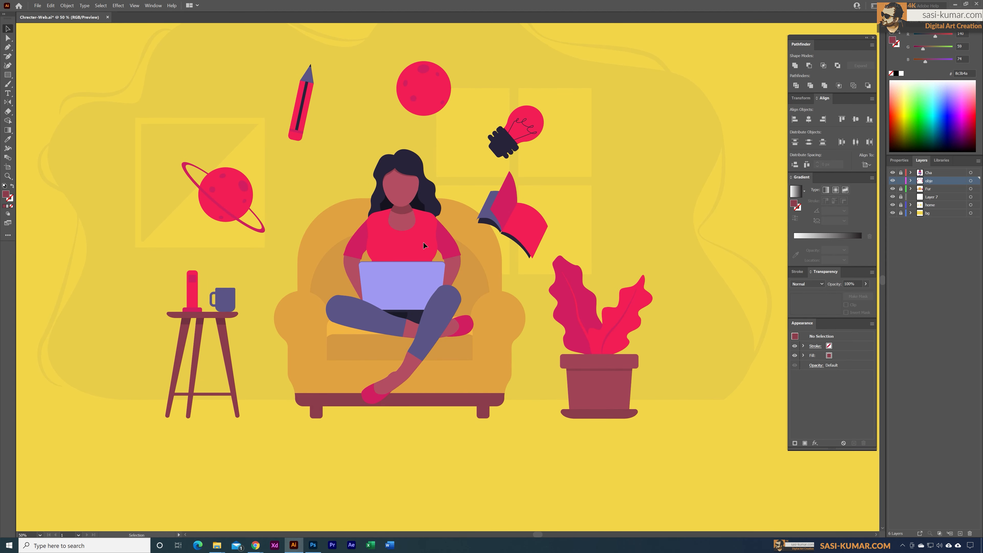
{"action": "key", "text": "ctrl+minus"}
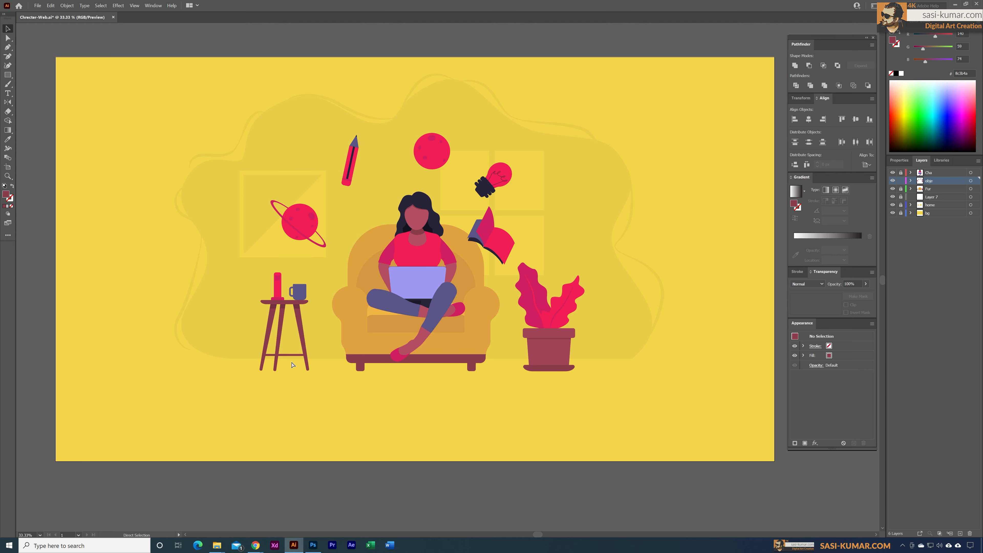
Create a new layer directly above the Fur layer
{"action": "key", "text": "ctrl+equal"}
{"action": "left_click_drag", "start_coordinate": [572, 165], "coordinate": [580, 176]}
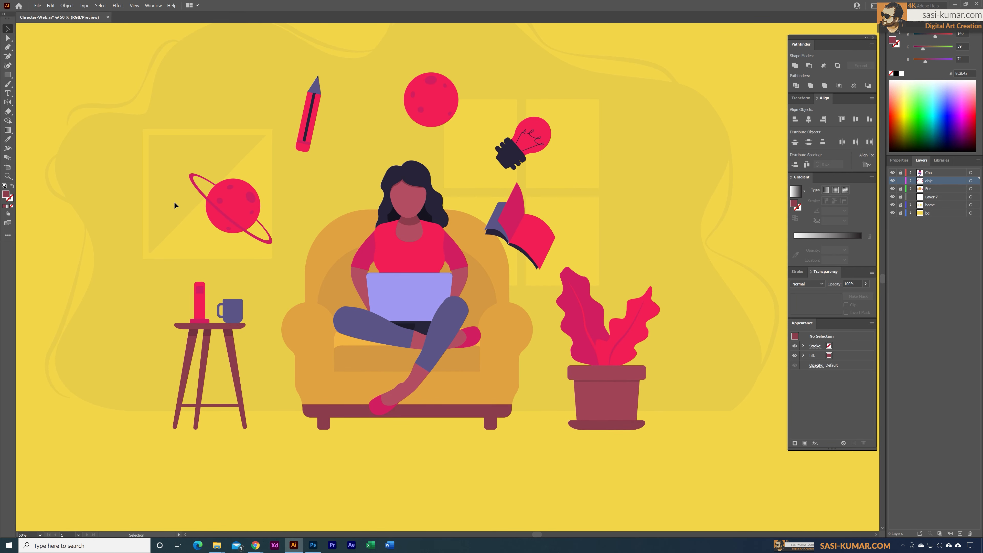
{"action": "left_click", "coordinate": [945, 190]}
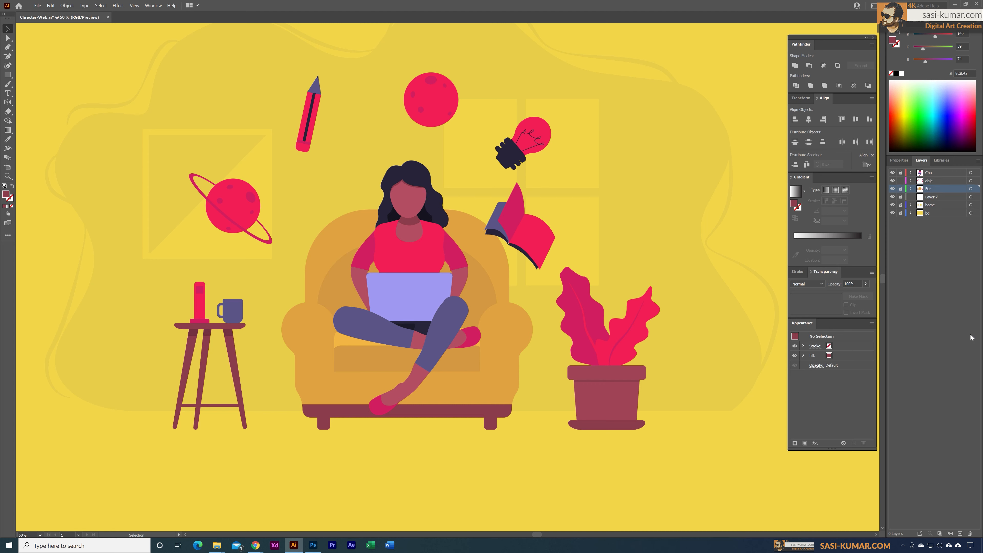
{"action": "left_click", "coordinate": [961, 533]}
Start a wavy Pen shape at the side table, curving its outer edge past the planet, pencil and moon to above the bulb
{"action": "left_click", "coordinate": [7, 47]}
{"action": "left_click", "coordinate": [214, 299]}
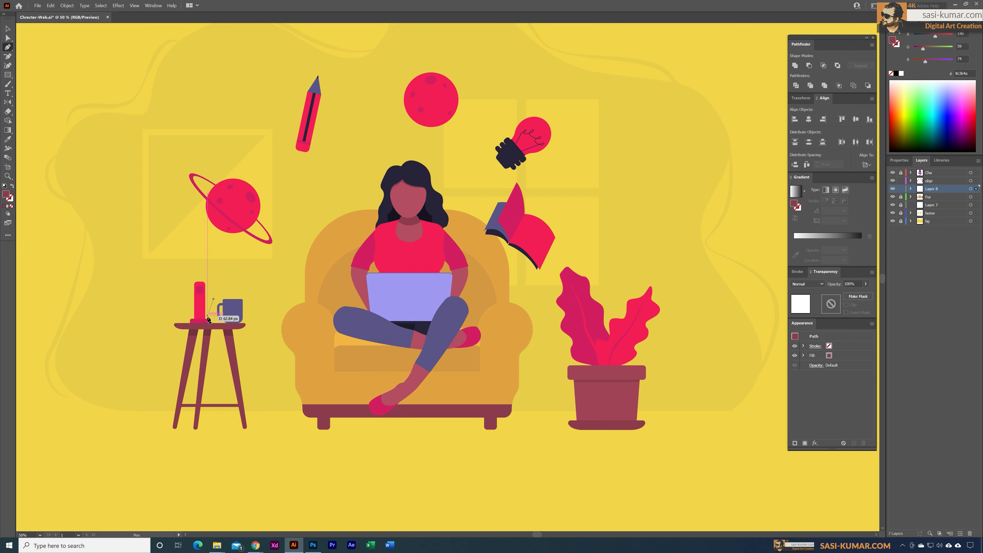
{"action": "left_click_drag", "start_coordinate": [206, 318], "coordinate": [199, 230]}
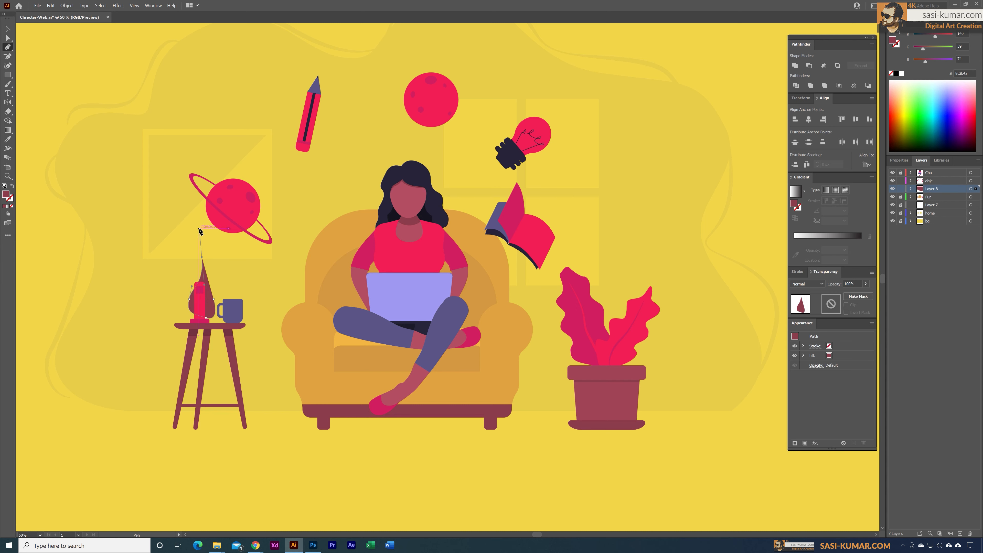
{"action": "mouse_move", "coordinate": [204, 192]}
{"action": "left_mouse_down"}
{"action": "mouse_move", "coordinate": [255, 176]}
{"action": "mouse_move", "coordinate": [286, 111]}
{"action": "mouse_move", "coordinate": [373, 105]}
{"action": "left_mouse_up"}
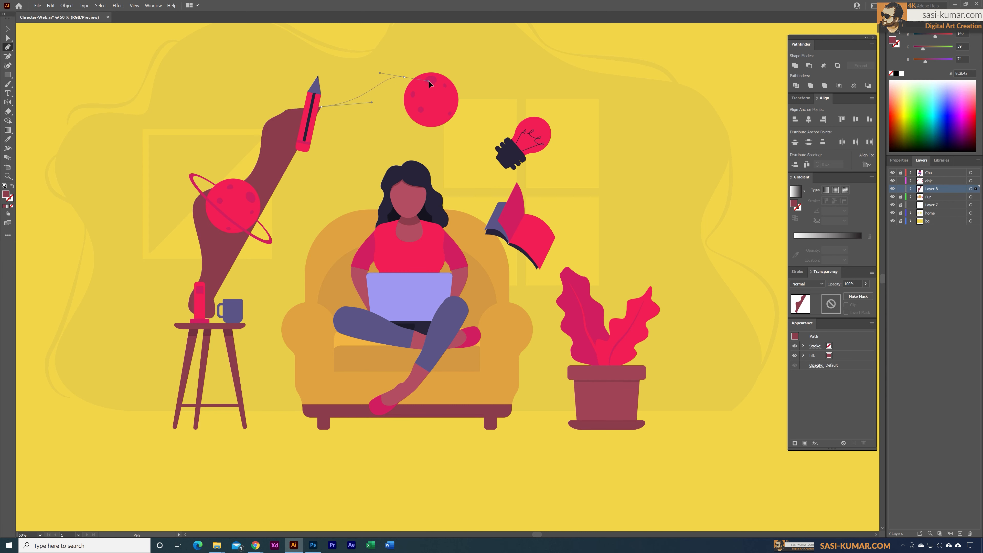
{"action": "left_click", "coordinate": [404, 77]}
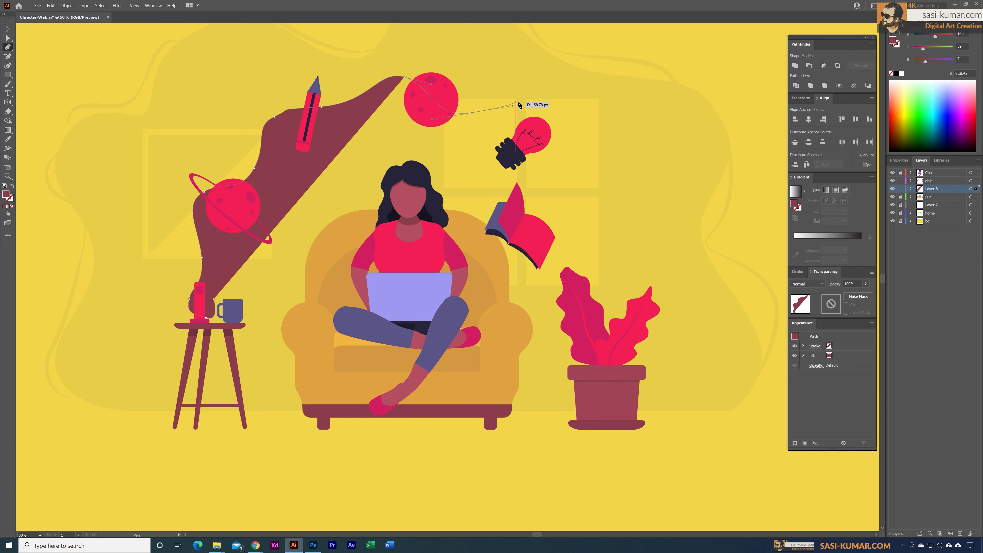
{"action": "left_click", "coordinate": [544, 110], "text": "ctrl"}
{"action": "left_click_drag", "start_coordinate": [557, 122], "coordinate": [562, 184]}
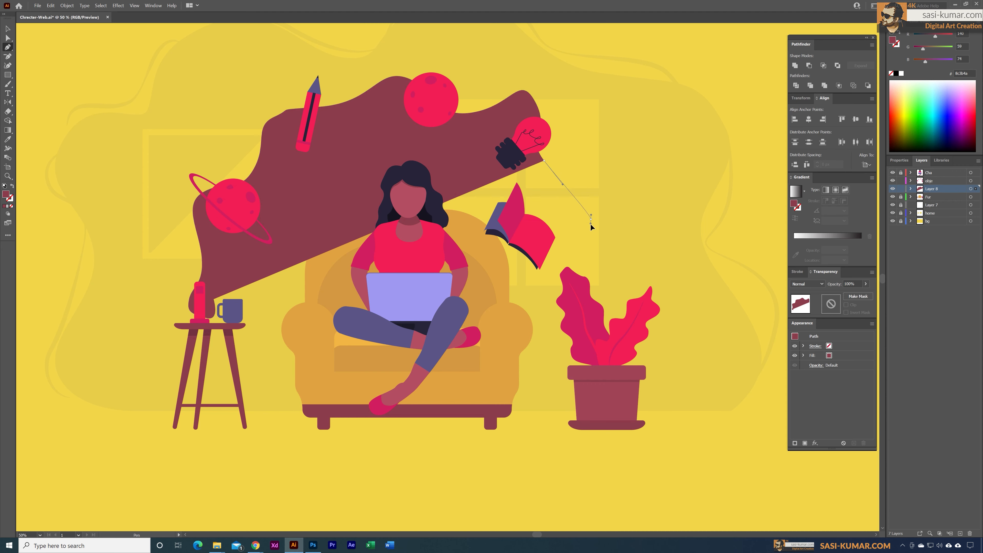
{"action": "left_click_drag", "start_coordinate": [591, 219], "coordinate": [566, 243]}
{"action": "key", "text": "ctrl+z"}
{"action": "key", "text": "ctrl+z"}
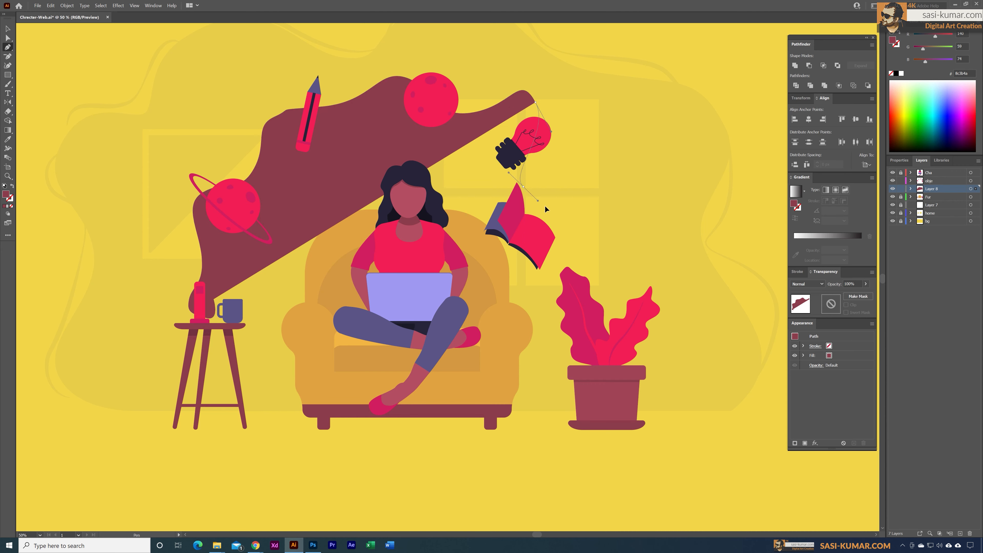
Continue the wavy shape around the book and back behind the woman's head and planet, closing it at the side table
{"action": "left_click_drag", "start_coordinate": [523, 186], "coordinate": [488, 246]}
{"action": "left_click", "coordinate": [457, 205]}
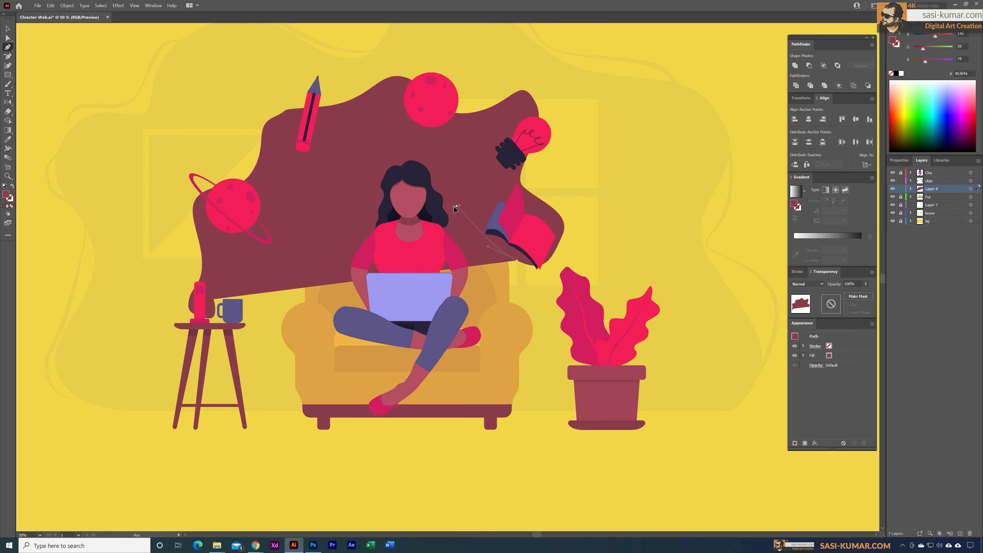
{"action": "left_click_drag", "start_coordinate": [351, 229], "coordinate": [279, 192]}
{"action": "left_click_drag", "start_coordinate": [293, 212], "coordinate": [300, 235]}
{"action": "left_click_drag", "start_coordinate": [286, 257], "coordinate": [225, 291]}
{"action": "left_click", "coordinate": [214, 299]}
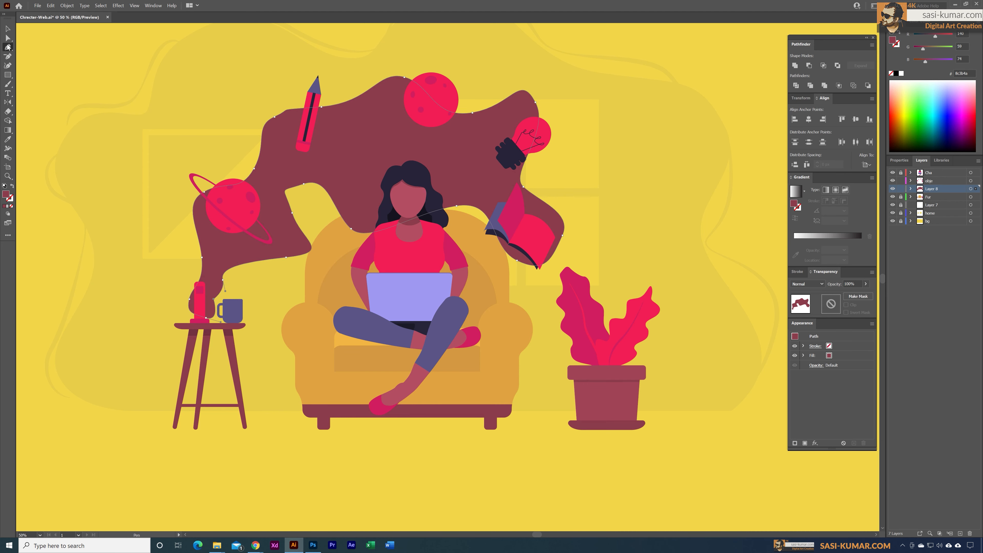
Reshape the wavy band's inner edge, smoothing it between the side table and planet and raising it above the woman's head
{"action": "left_click", "coordinate": [7, 40]}
{"action": "left_click_drag", "start_coordinate": [219, 301], "coordinate": [224, 277]}
{"action": "mouse_move", "coordinate": [286, 258]}
{"action": "left_mouse_down"}
{"action": "mouse_move", "coordinate": [265, 261]}
{"action": "mouse_move", "coordinate": [296, 255]}
{"action": "mouse_move", "coordinate": [271, 257]}
{"action": "left_mouse_up"}
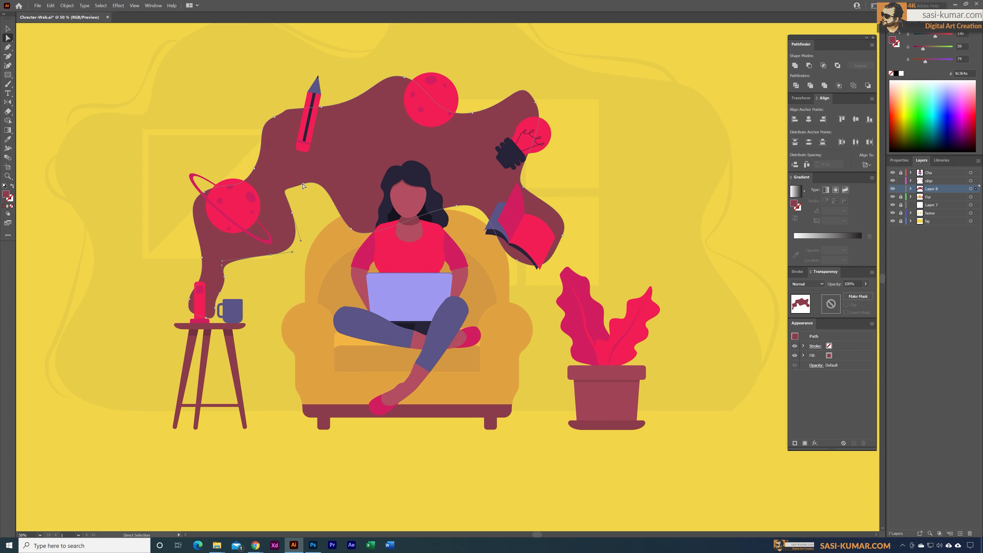
{"action": "left_click_drag", "start_coordinate": [304, 185], "coordinate": [340, 163]}
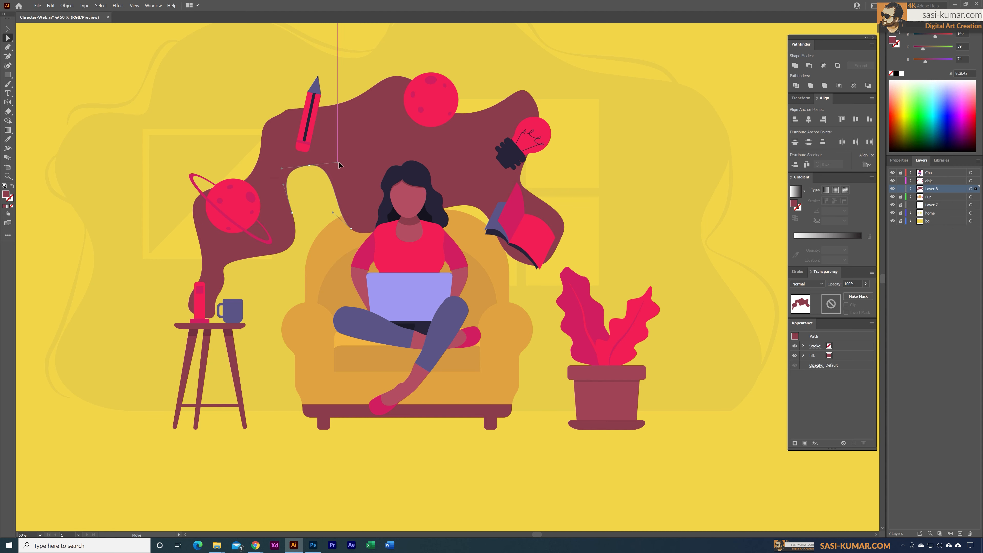
{"action": "left_click_drag", "start_coordinate": [352, 232], "coordinate": [410, 146]}
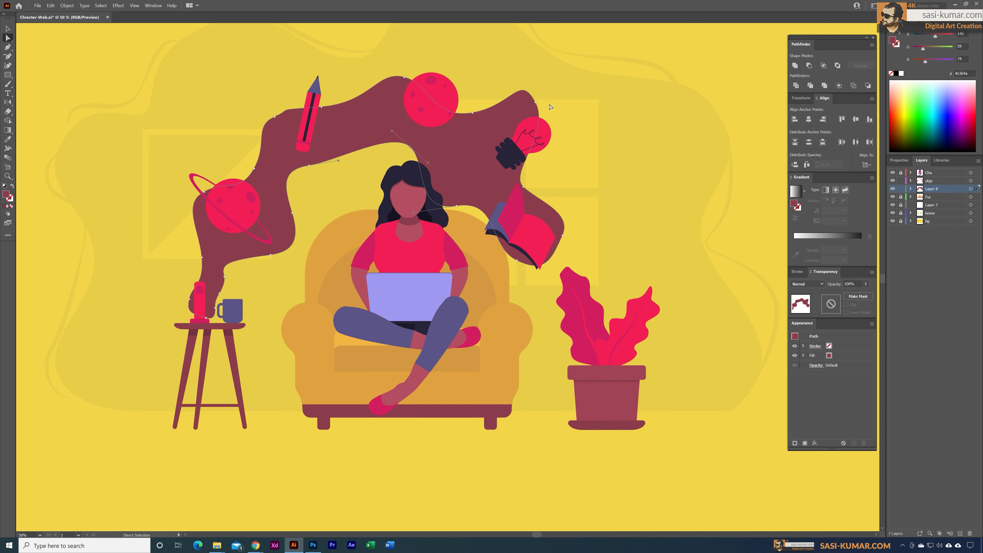
Adjust the band's outer curve around the bulb and raise its inner edge beneath the bulb, moon and pencil
{"action": "left_click_drag", "start_coordinate": [538, 104], "coordinate": [546, 123]}
{"action": "left_click_drag", "start_coordinate": [456, 207], "coordinate": [478, 182]}
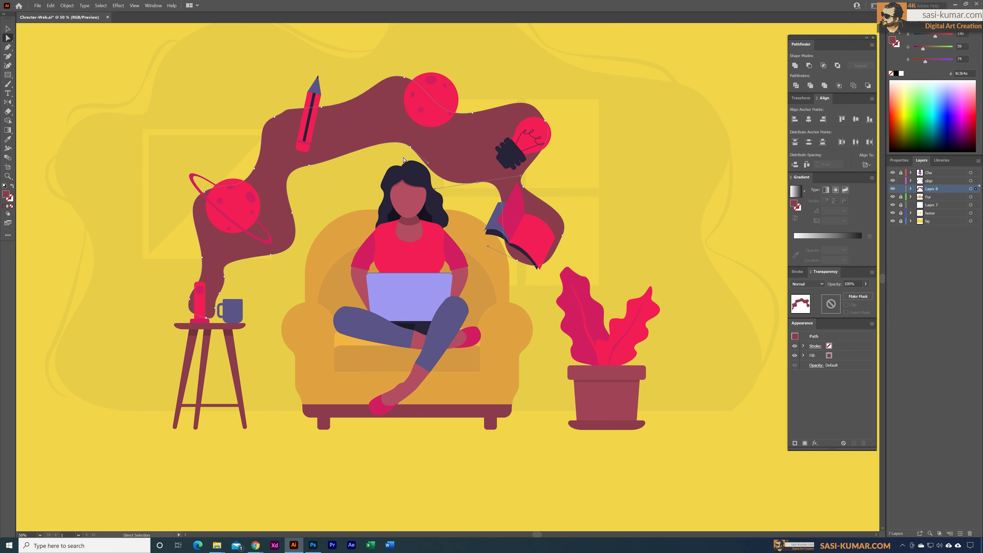
{"action": "mouse_move", "coordinate": [410, 148]}
{"action": "left_mouse_down"}
{"action": "mouse_move", "coordinate": [410, 132]}
{"action": "mouse_move", "coordinate": [455, 147]}
{"action": "mouse_move", "coordinate": [411, 129]}
{"action": "left_mouse_up"}
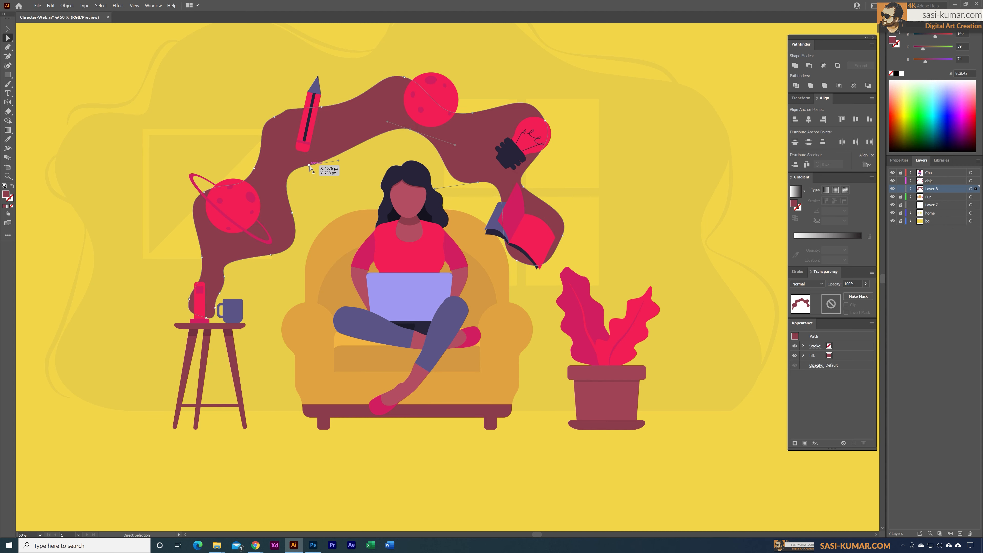
{"action": "left_click_drag", "start_coordinate": [310, 166], "coordinate": [355, 167]}
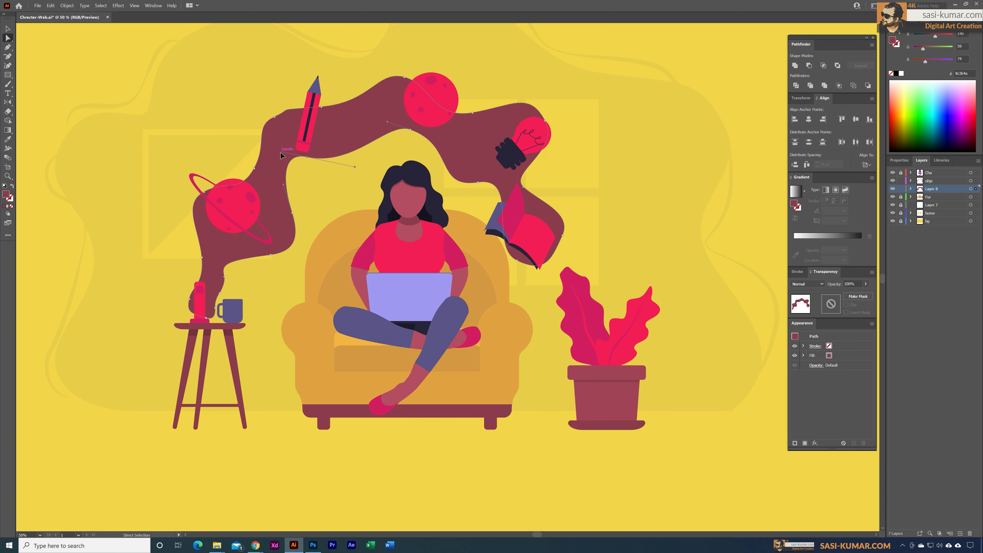
{"action": "left_click_drag", "start_coordinate": [281, 152], "coordinate": [308, 154]}
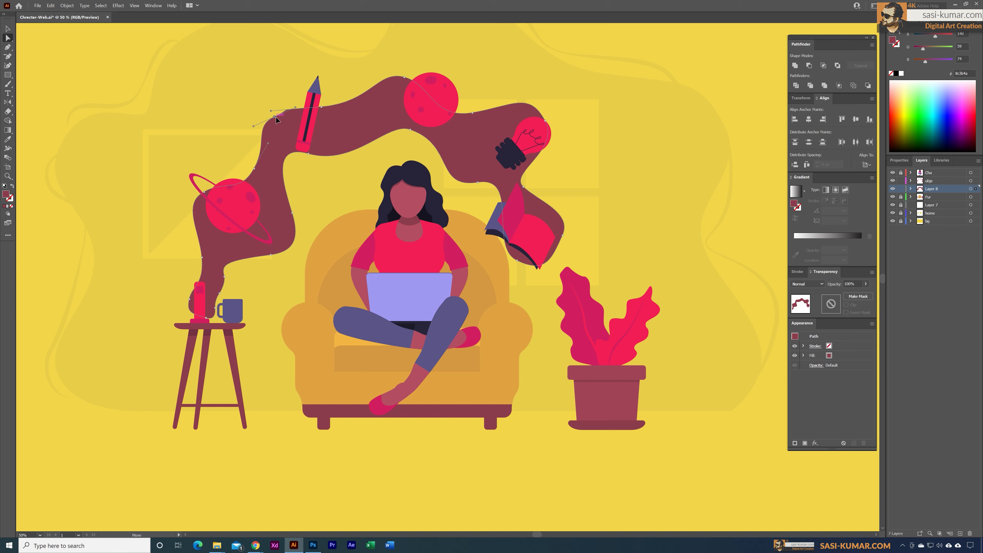
Round the wavy band's outer edge between the planet and pencil, and tighten its end around the book
{"action": "left_click_drag", "start_coordinate": [276, 120], "coordinate": [279, 99]}
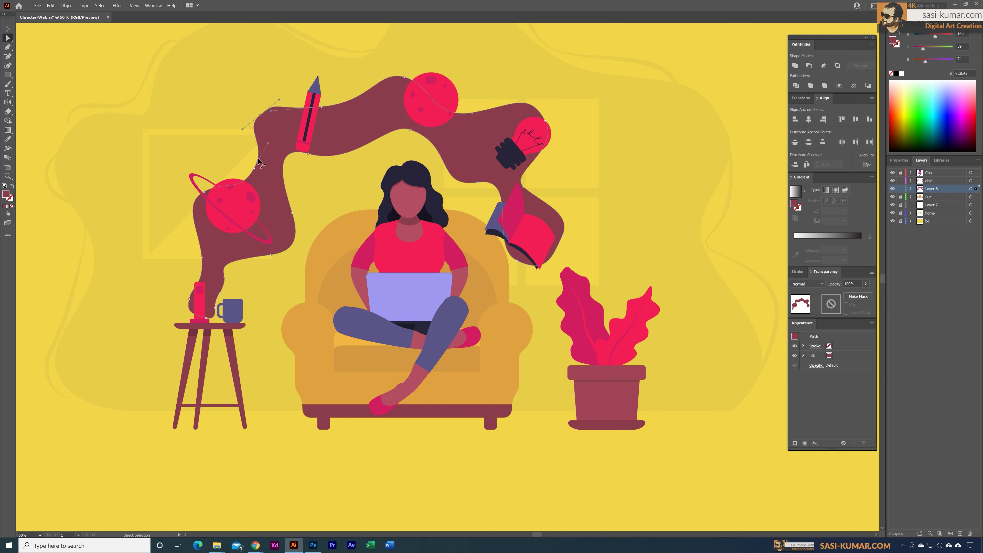
{"action": "left_click_drag", "start_coordinate": [254, 171], "coordinate": [256, 175]}
{"action": "left_click_drag", "start_coordinate": [563, 236], "coordinate": [466, 278]}
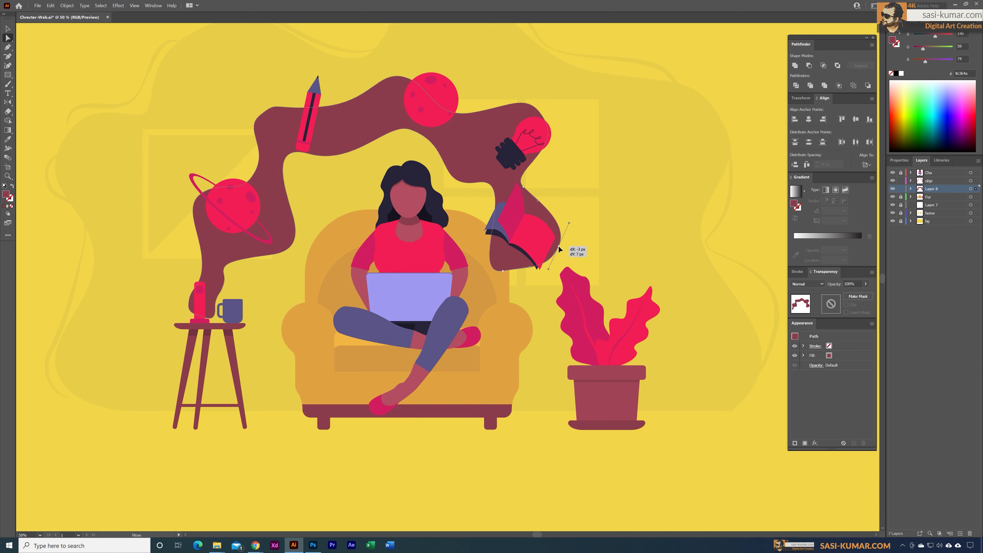
{"action": "left_click", "coordinate": [587, 233]}
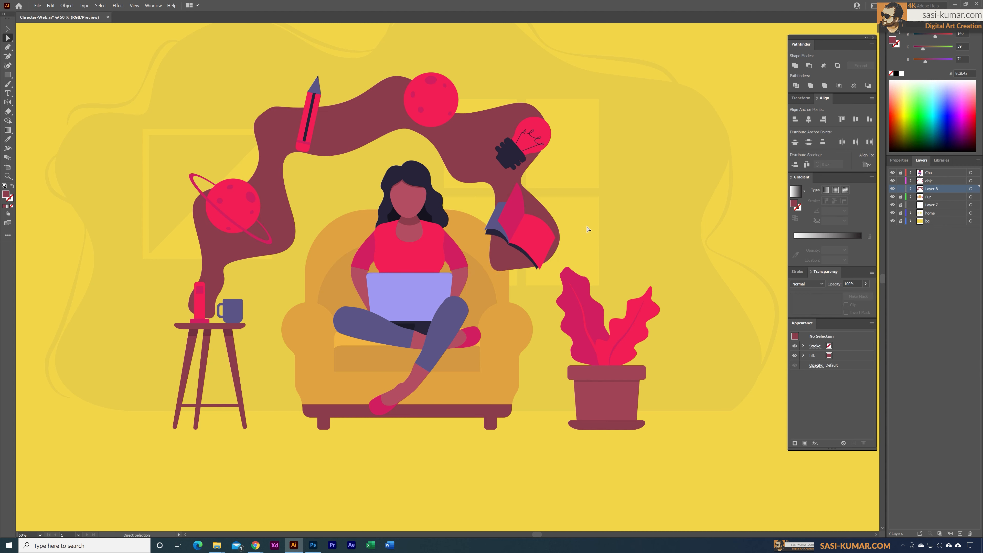
Pull the wavy band's outer edge inward at the bulb
{"action": "left_click", "coordinate": [505, 113]}
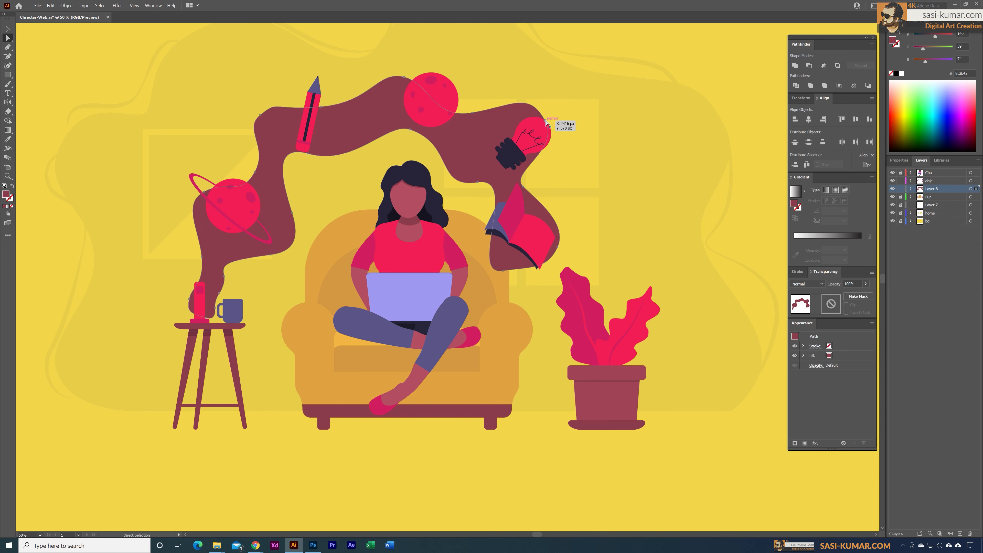
{"action": "left_click_drag", "start_coordinate": [547, 121], "coordinate": [542, 130]}
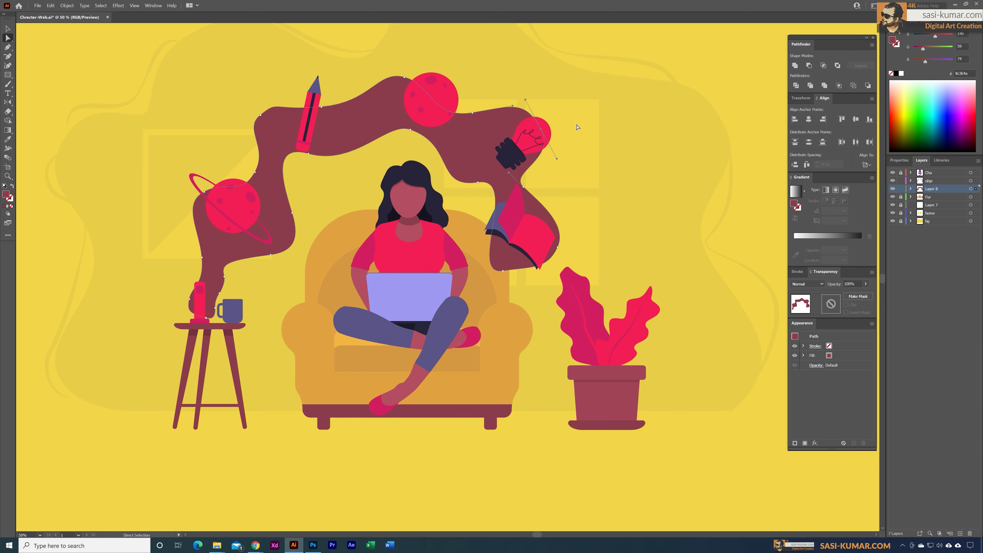
{"action": "left_click", "coordinate": [576, 126]}
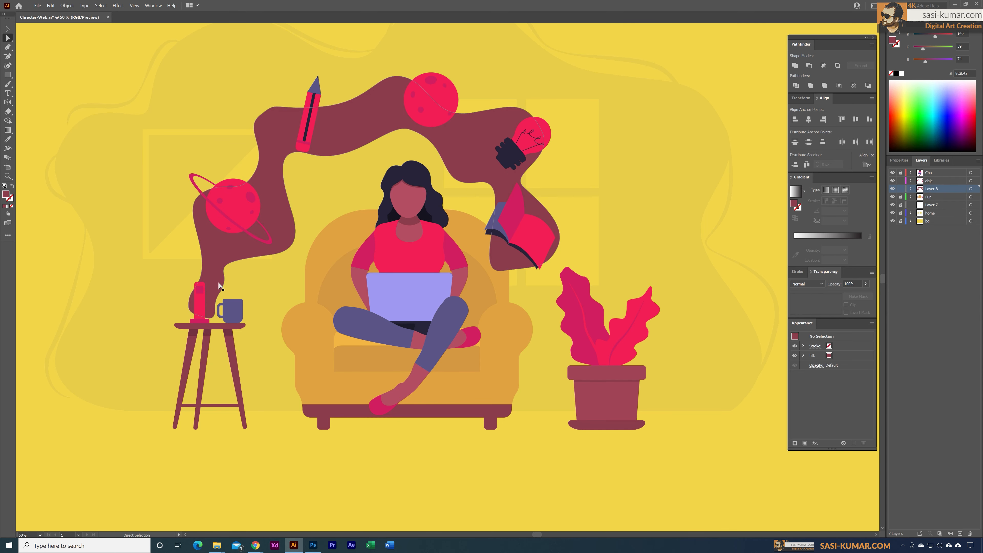
{"action": "key", "text": "ctrl+minus"}
{"action": "key", "text": "ctrl+minus"}
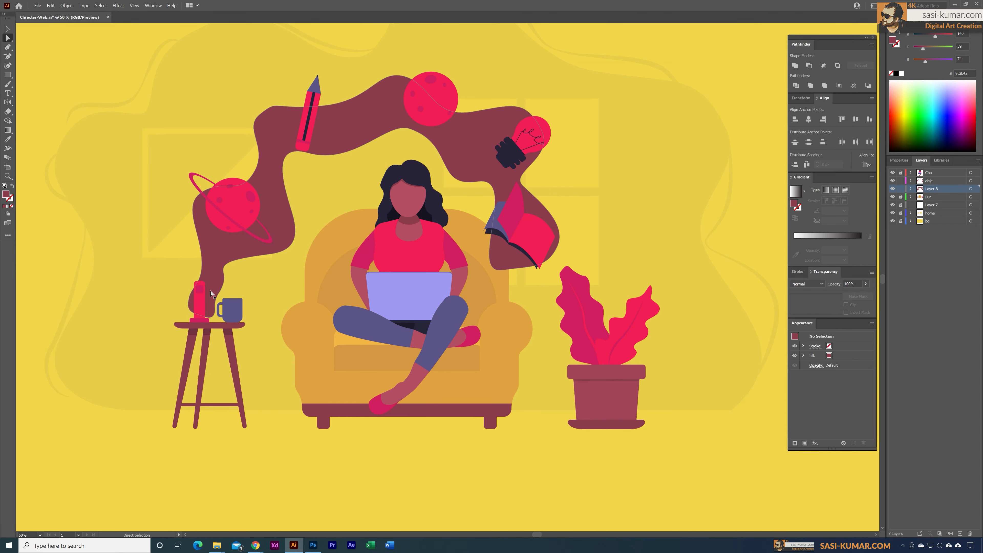
{"action": "left_click", "coordinate": [211, 293]}
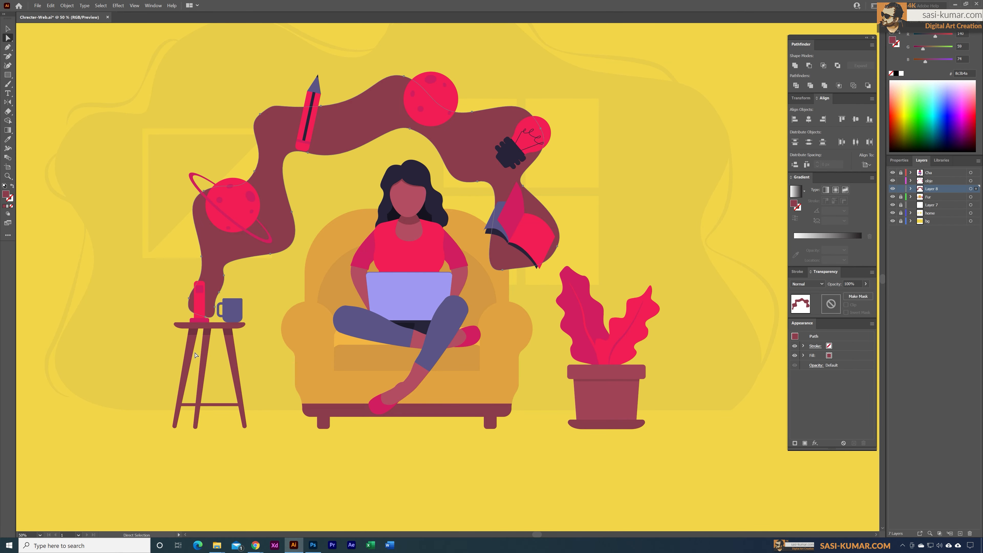
{"action": "left_click", "coordinate": [206, 317]}
{"action": "left_click", "coordinate": [131, 381]}
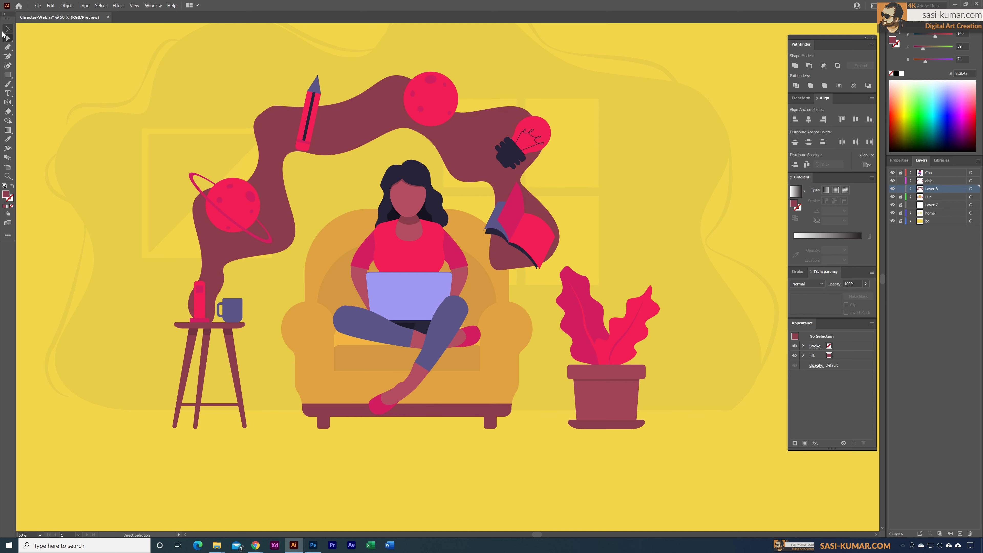
Try a darker maroon fill on the wavy band
{"action": "left_click", "coordinate": [8, 28]}
{"action": "left_click", "coordinate": [376, 127]}
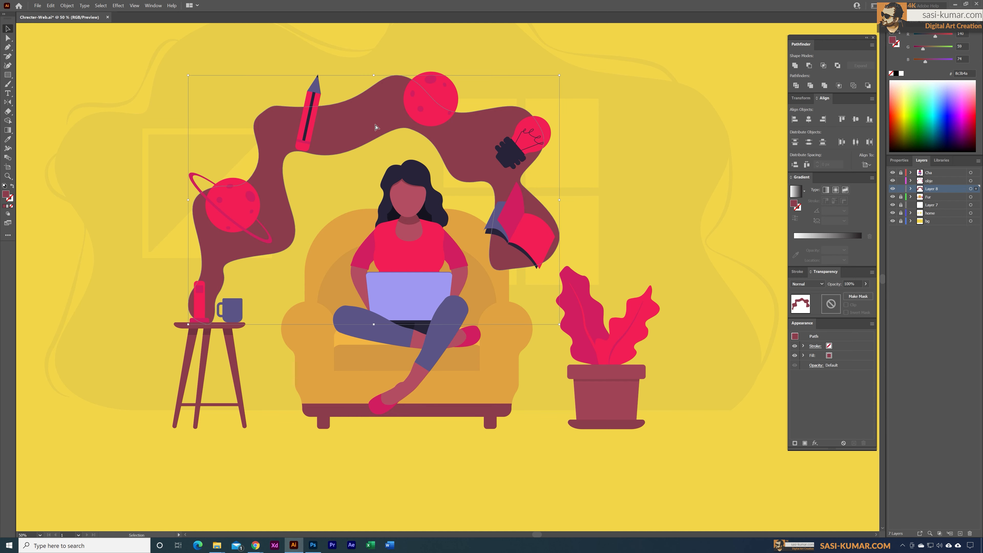
{"action": "key", "text": "ctrl+minus"}
{"action": "left_click", "coordinate": [941, 160]}
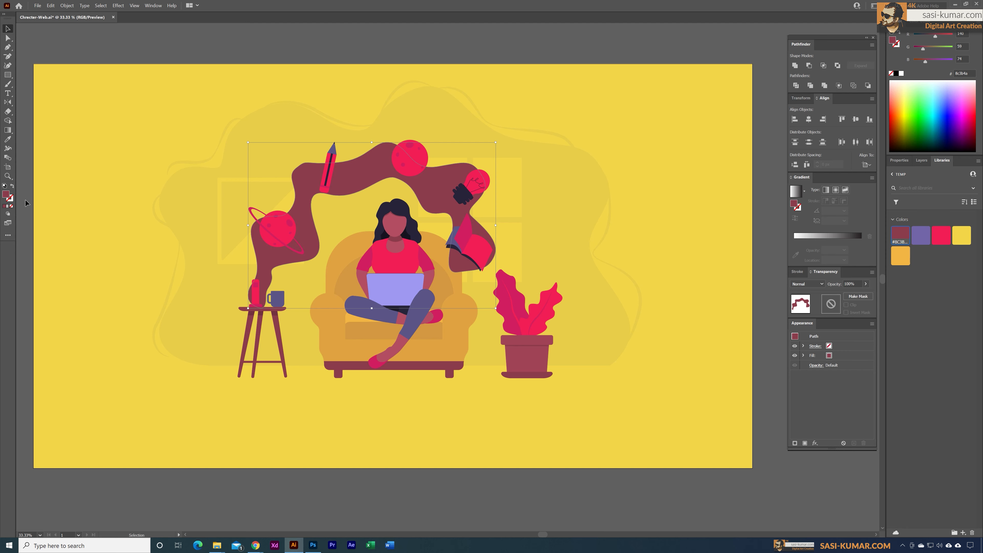
{"action": "double_click", "coordinate": [6, 195]}
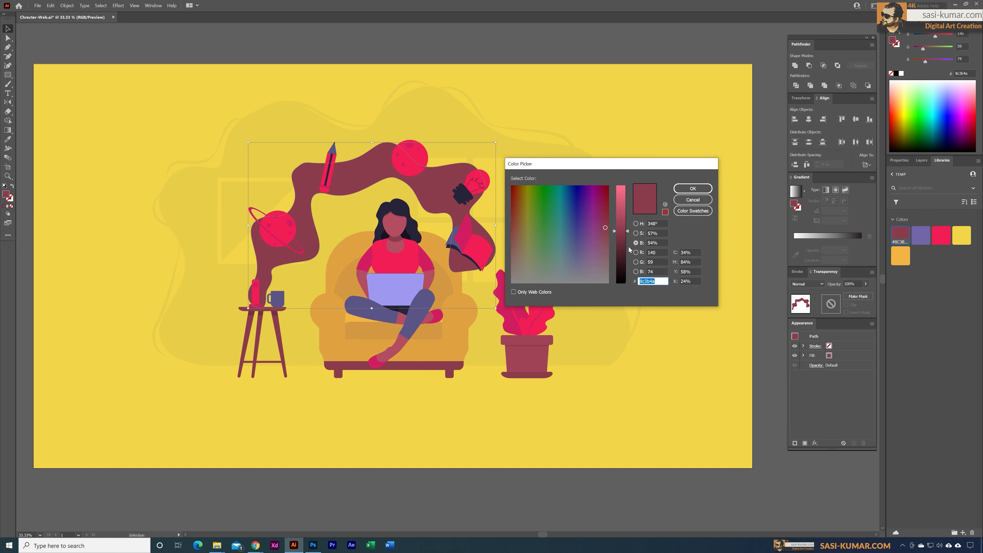
{"action": "left_click_drag", "start_coordinate": [627, 244], "coordinate": [625, 248]}
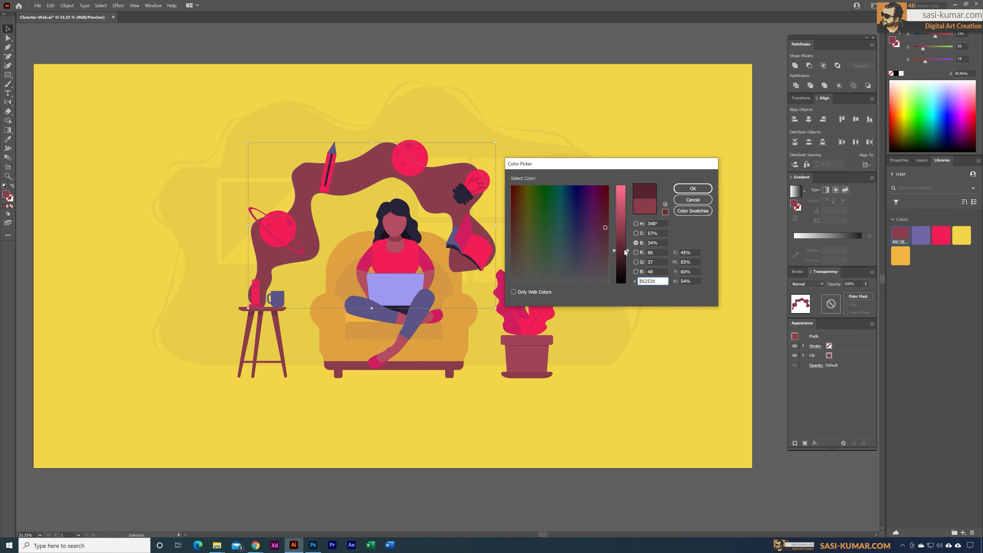
{"action": "left_click", "coordinate": [683, 192]}
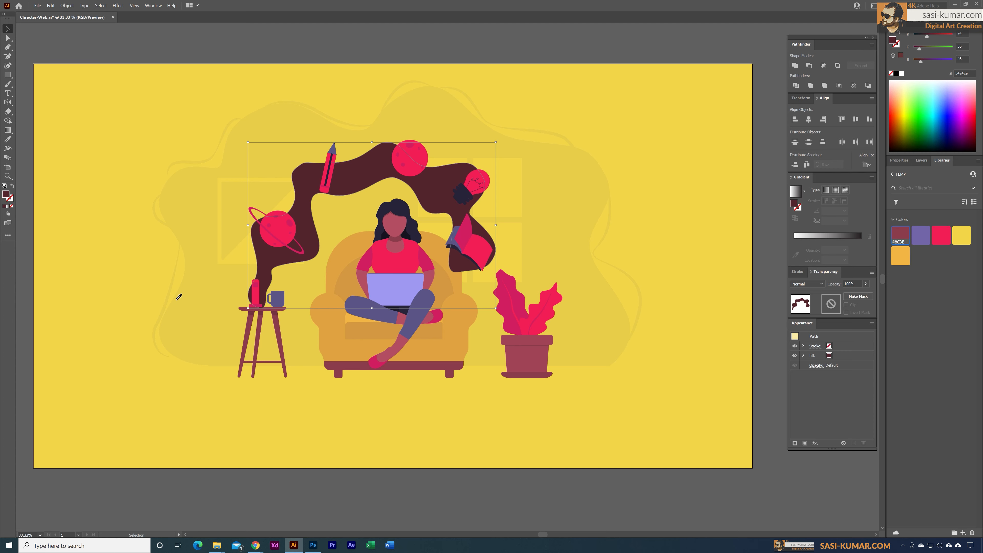
Recolor the wavy band with the dark navy sampled from the woman's hair
{"action": "key", "text": "i"}
{"action": "left_click", "coordinate": [406, 209]}
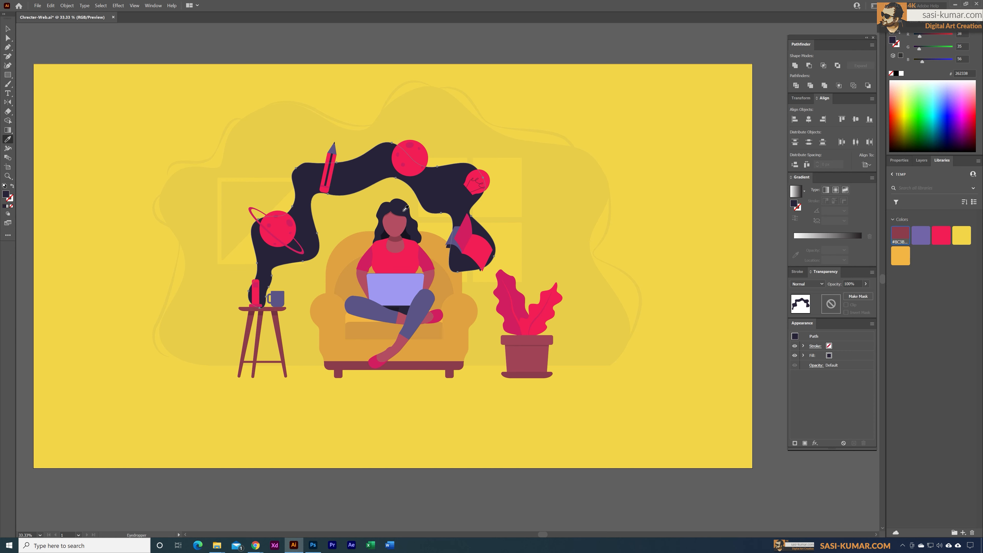
{"action": "key", "text": "v"}
{"action": "left_click", "coordinate": [501, 79]}
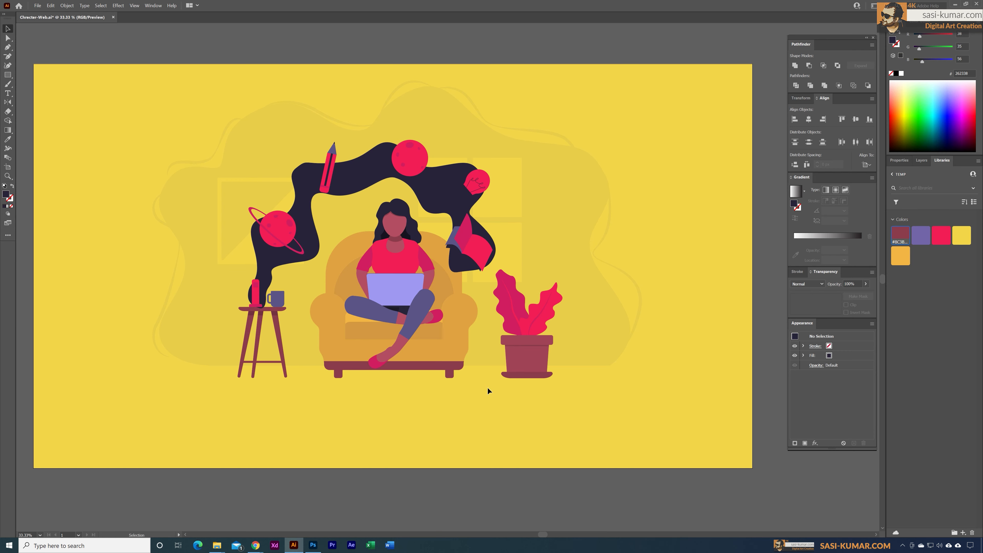
Adjust the curve handles at the band's upper outer corner beside the pencil
{"action": "left_click", "coordinate": [311, 198]}
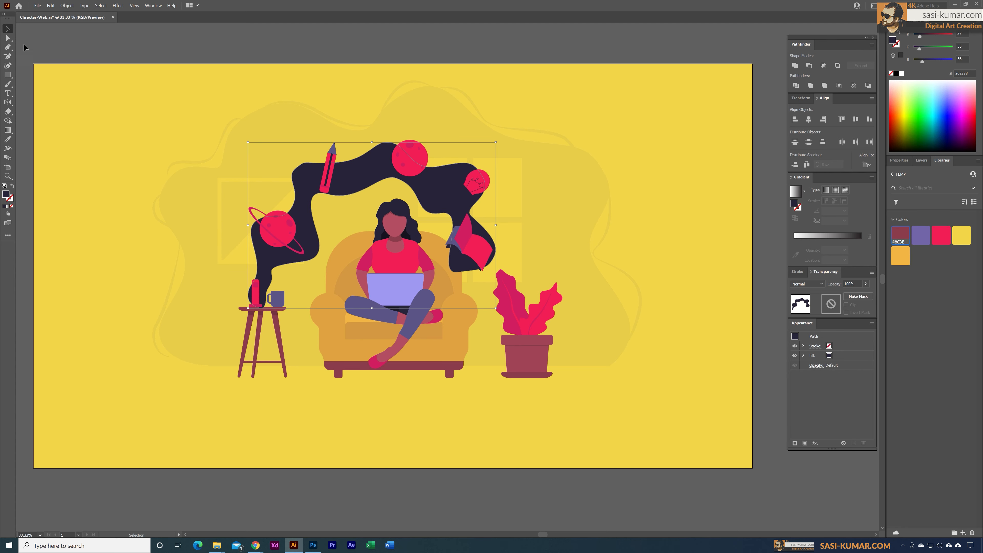
{"action": "left_click", "coordinate": [8, 38]}
{"action": "left_click_drag", "start_coordinate": [296, 168], "coordinate": [296, 168]}
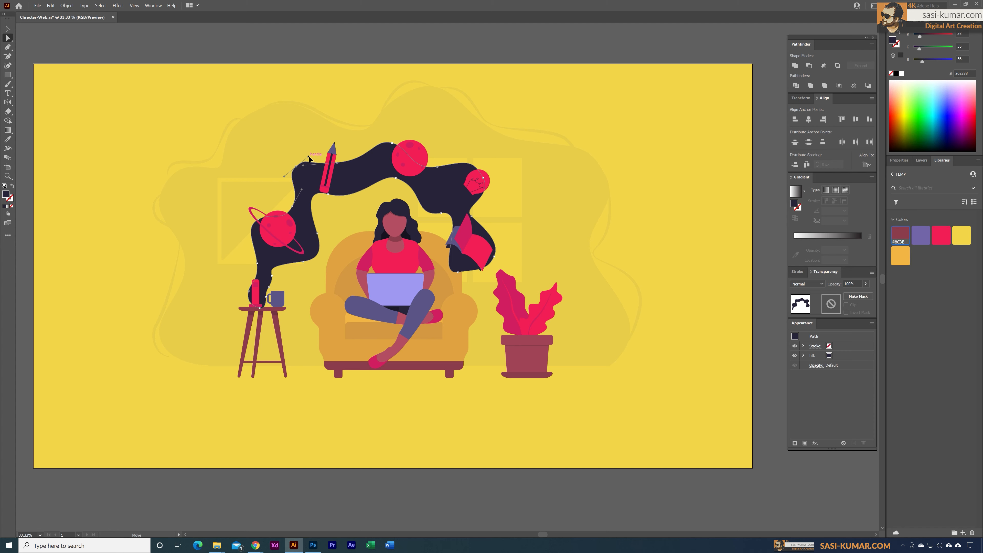
{"action": "left_click", "coordinate": [309, 127]}
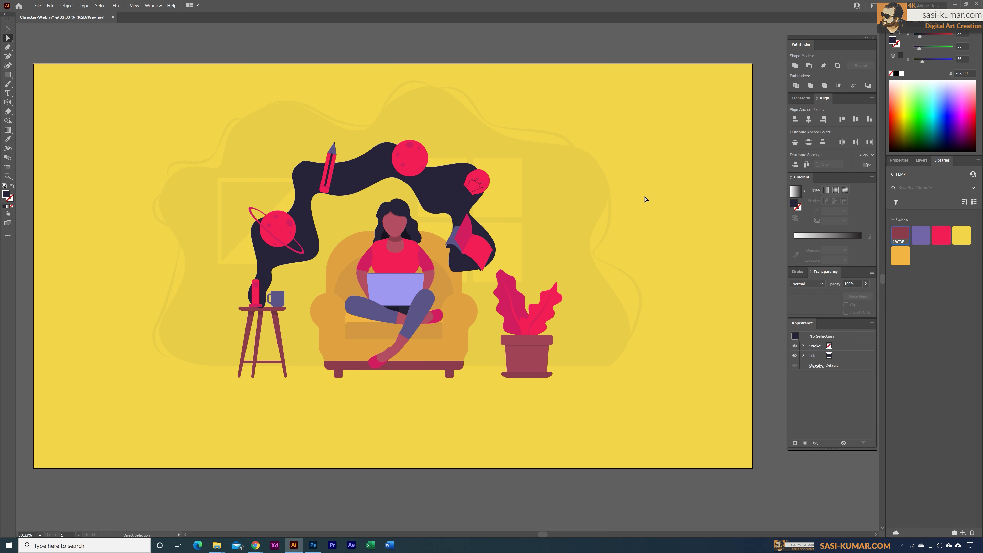
Draw a pointed Pen strand along the band's inner edge, from beside the planet up to beneath the pencil
{"action": "left_click", "coordinate": [7, 48]}
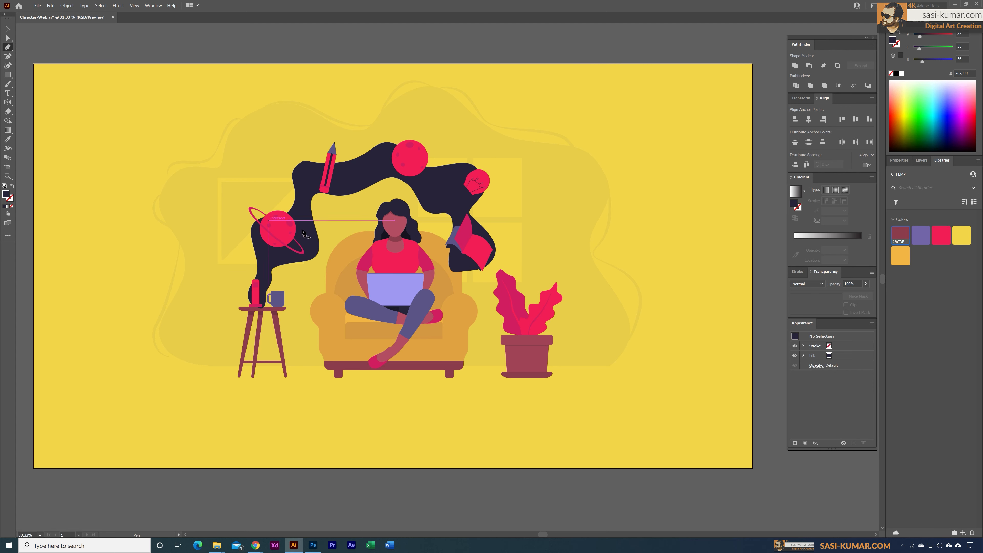
{"action": "left_click", "coordinate": [316, 251]}
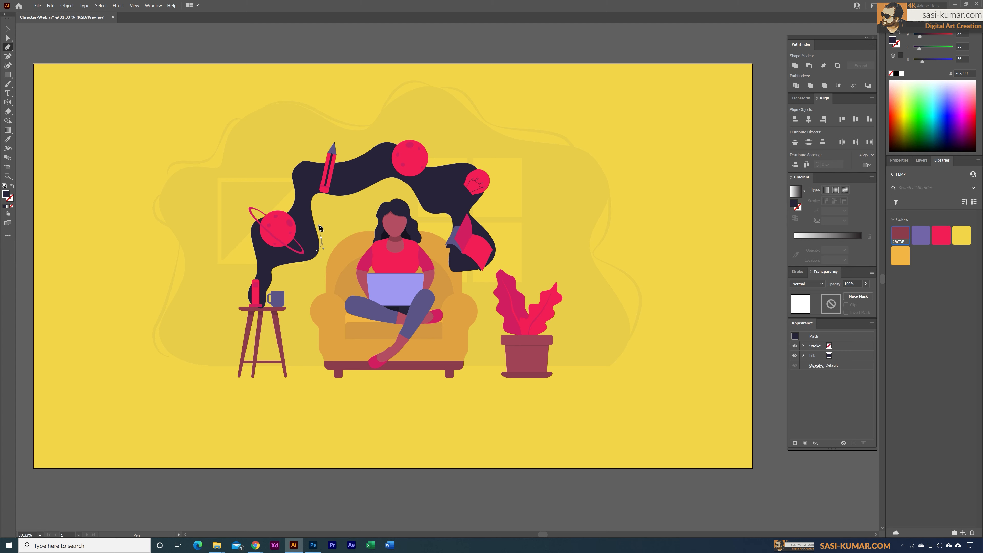
{"action": "left_click", "coordinate": [317, 202]}
{"action": "left_click_drag", "start_coordinate": [326, 202], "coordinate": [333, 198]}
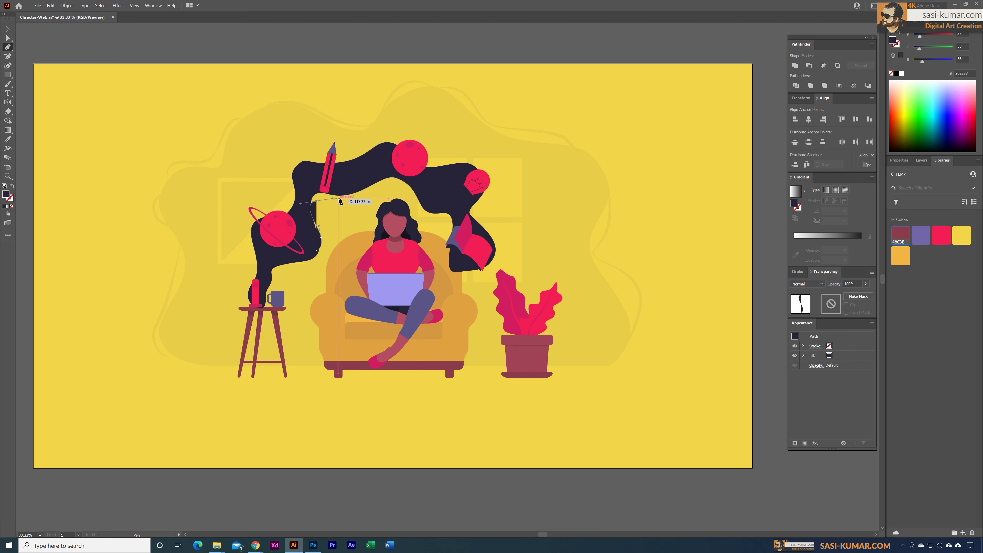
{"action": "left_click", "coordinate": [342, 191]}
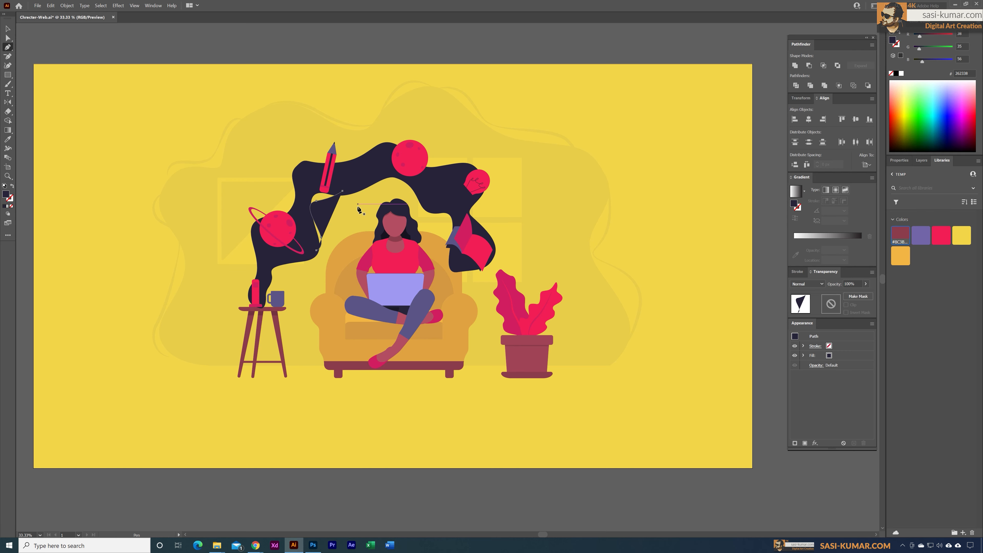
Add thin pointed strands along the band's outer edge, from the pencil past the planet down to the side table
{"action": "left_click", "coordinate": [297, 172]}
{"action": "left_click_drag", "start_coordinate": [290, 182], "coordinate": [276, 217]}
{"action": "key", "text": "Escape"}
{"action": "left_click", "coordinate": [252, 228]}
{"action": "left_click", "coordinate": [249, 244]}
{"action": "left_click_drag", "start_coordinate": [256, 275], "coordinate": [245, 302]}
{"action": "left_click", "coordinate": [250, 308]}
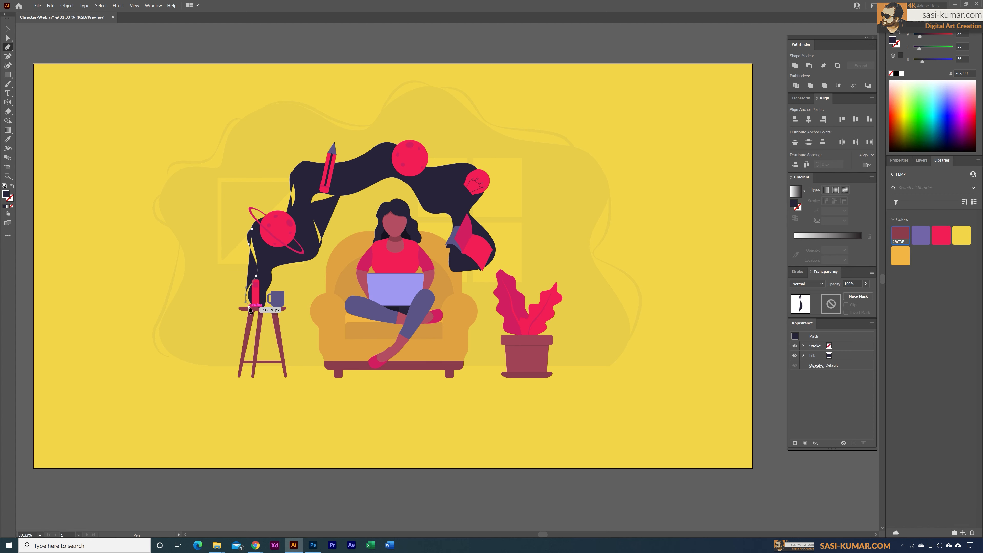
{"action": "key", "text": "Escape"}
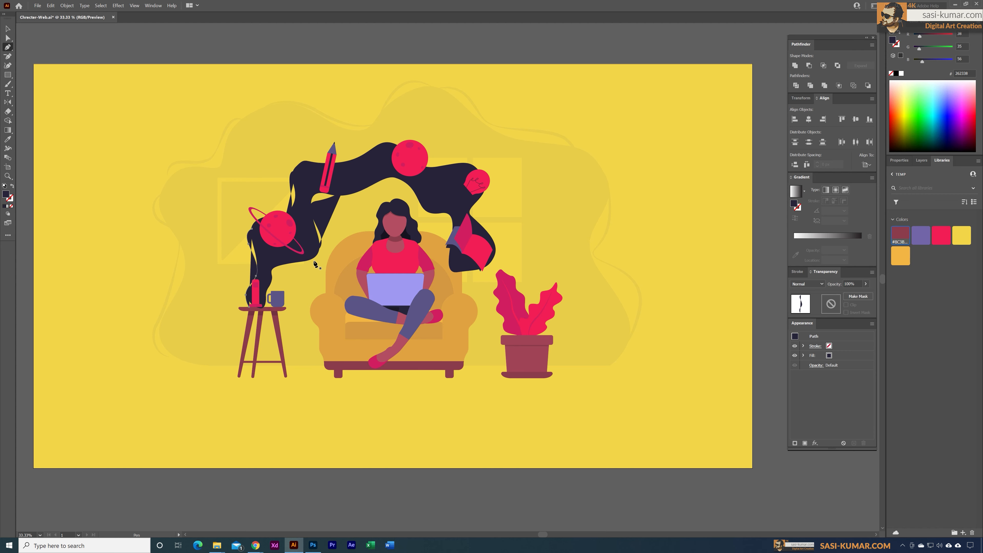
Draw tapered strands along the band's inner edge beneath the planet and above the woman's head
{"action": "left_click", "coordinate": [309, 252]}
{"action": "left_click_drag", "start_coordinate": [314, 259], "coordinate": [285, 269]}
{"action": "left_click", "coordinate": [276, 274]}
{"action": "left_click", "coordinate": [400, 179]}
{"action": "left_click", "coordinate": [386, 180]}
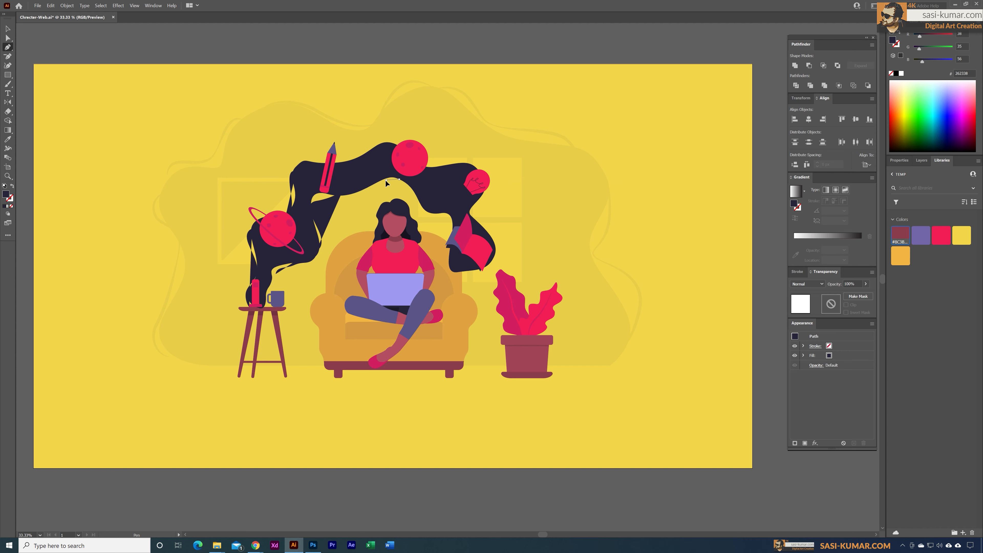
{"action": "left_click", "coordinate": [365, 190]}
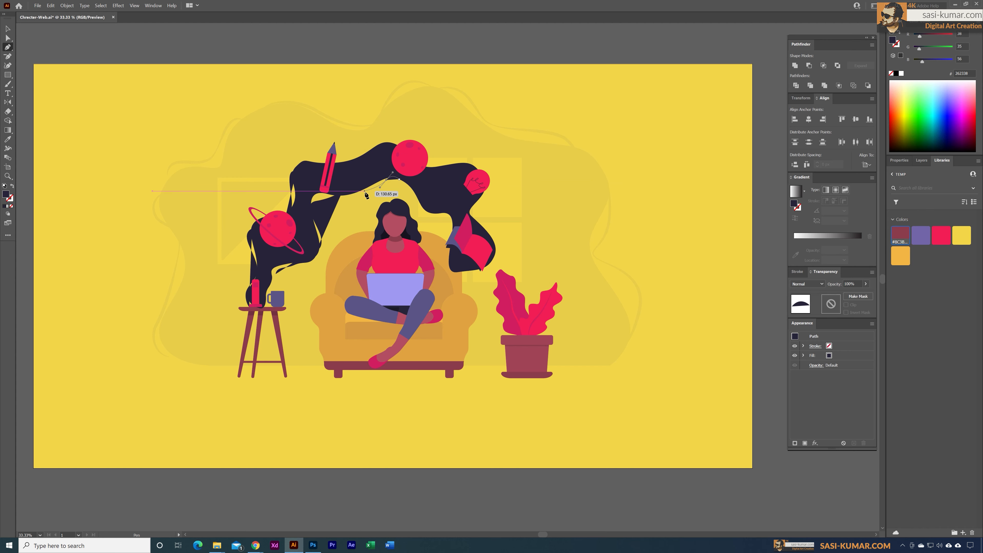
Add pointed strands to the band's upper edge between the pencil and moon and above the bulb
{"action": "left_click", "coordinate": [388, 143]}
{"action": "left_click_drag", "start_coordinate": [373, 145], "coordinate": [340, 151]}
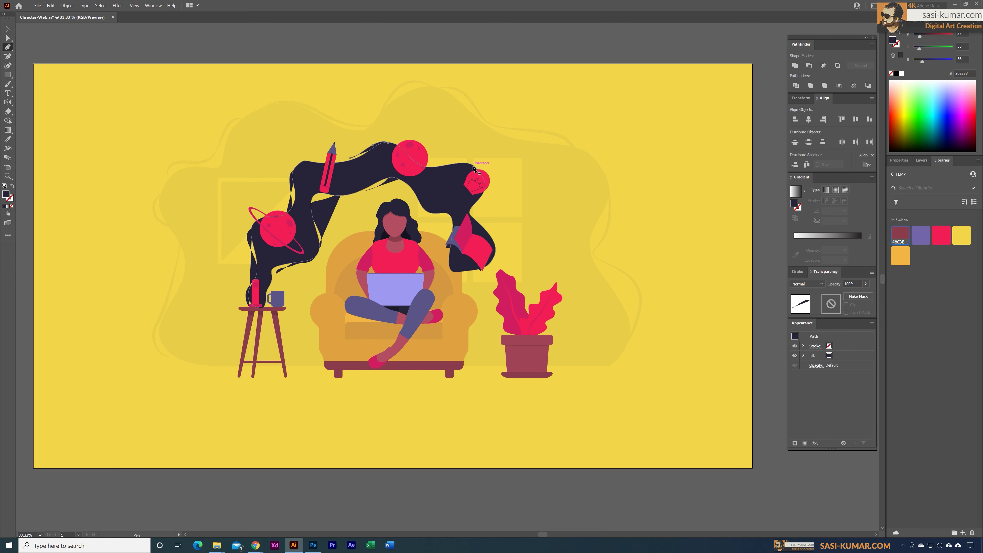
{"action": "left_click_drag", "start_coordinate": [473, 165], "coordinate": [455, 164]}
{"action": "left_click", "coordinate": [444, 164]}
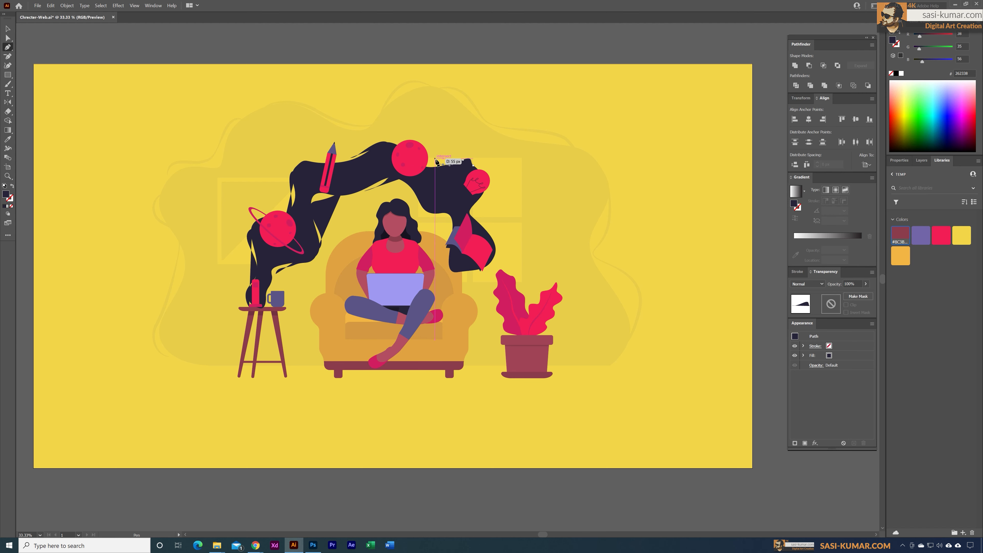
{"action": "key", "text": "Escape"}
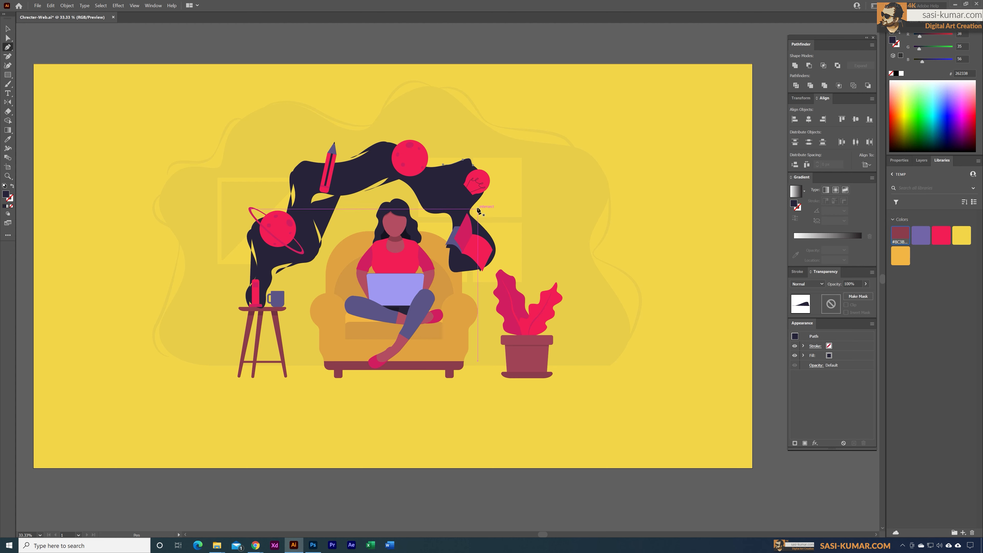
Draw long tapered strands flowing from the band below the bulb down both sides of the book
{"action": "left_click_drag", "start_coordinate": [474, 211], "coordinate": [457, 276]}
{"action": "left_click", "coordinate": [487, 236]}
{"action": "key", "text": "Escape"}
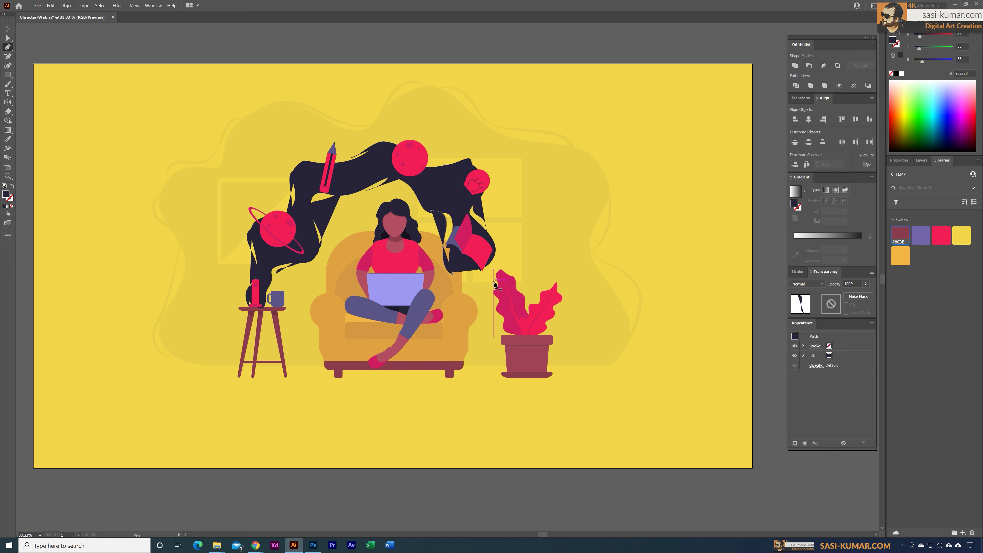
Draw a pointed strand along the band's lower end beneath the book, undoing the last Pen action
{"action": "key", "text": "ctrl"}
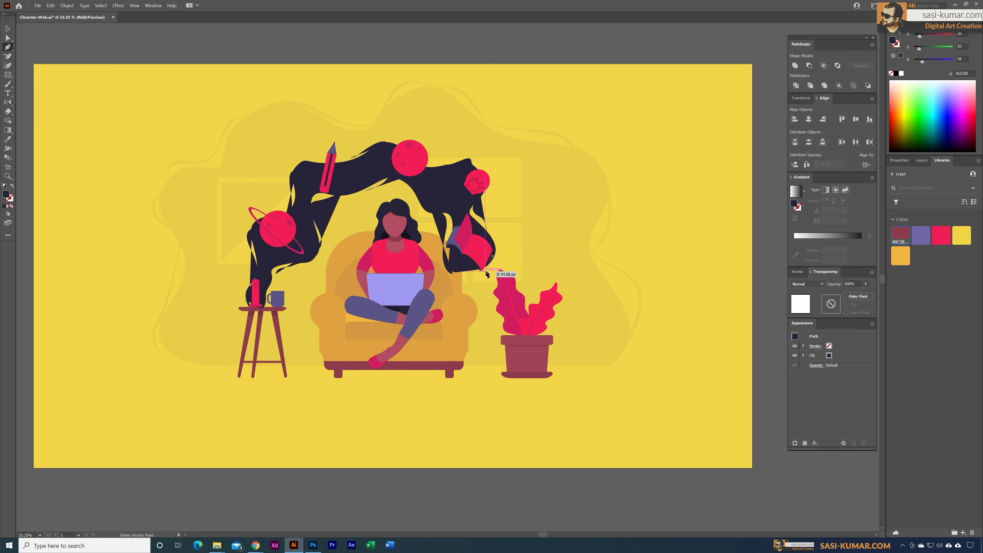
{"action": "left_click", "coordinate": [464, 274], "text": "ctrl"}
{"action": "left_click_drag", "start_coordinate": [464, 275], "coordinate": [460, 277]}
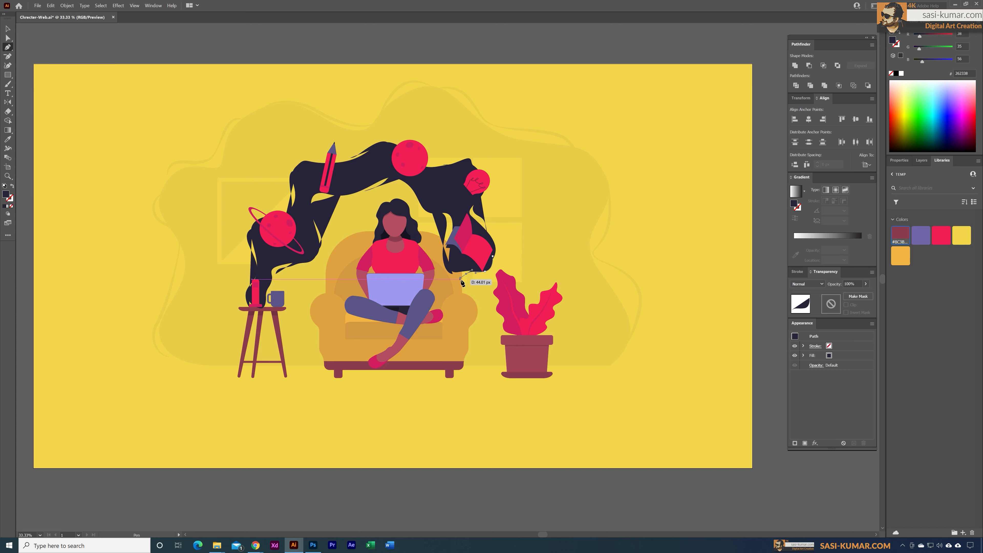
{"action": "left_click", "coordinate": [466, 275]}
{"action": "key", "text": "ctrl+z"}
Lock the obje layer, select all the strands around the navy band and swap their fill and stroke
{"action": "left_click", "coordinate": [7, 29]}
{"action": "left_click", "coordinate": [575, 94]}
{"action": "left_click_drag", "start_coordinate": [575, 93], "coordinate": [61, 389]}
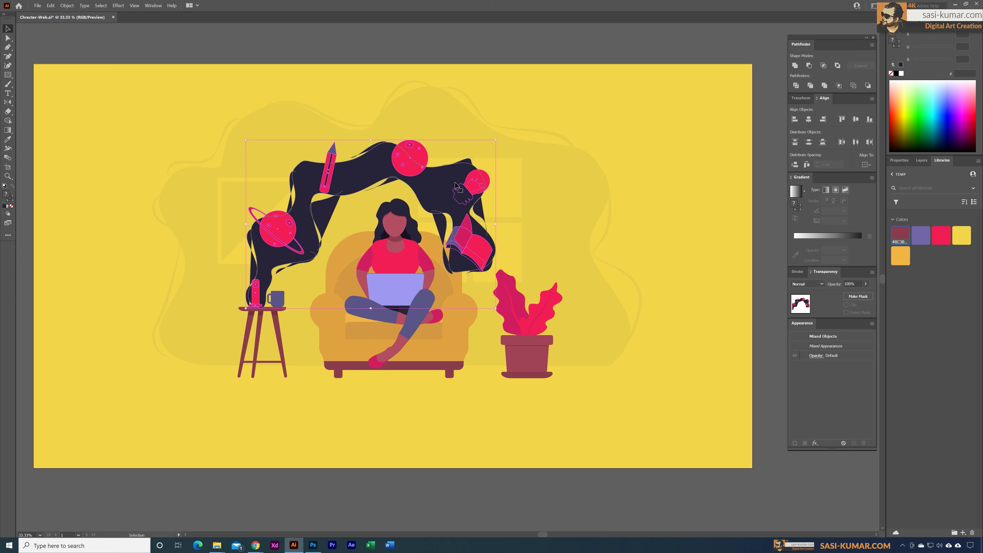
{"action": "key", "text": "ctrl+shift+a"}
{"action": "left_click", "coordinate": [922, 161]}
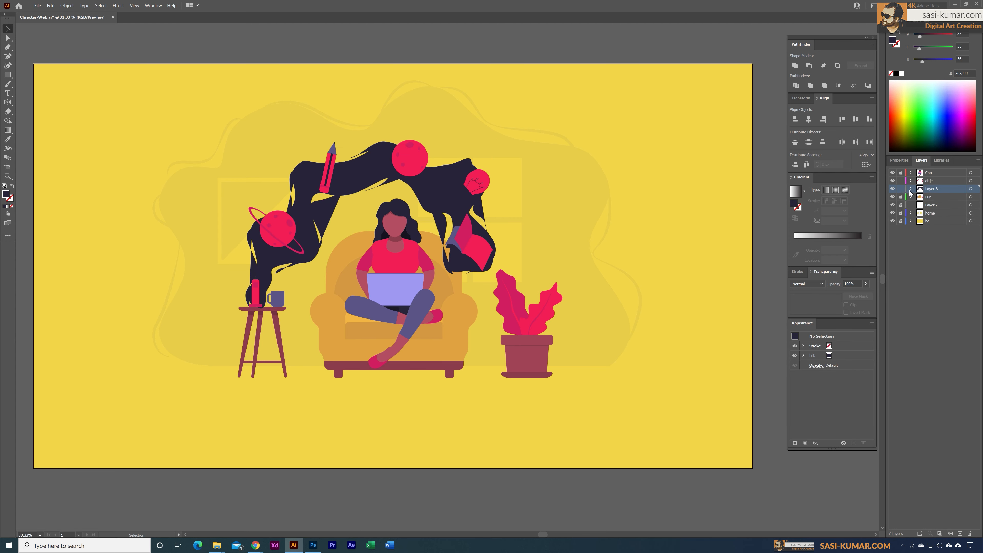
{"action": "left_click", "coordinate": [453, 198]}
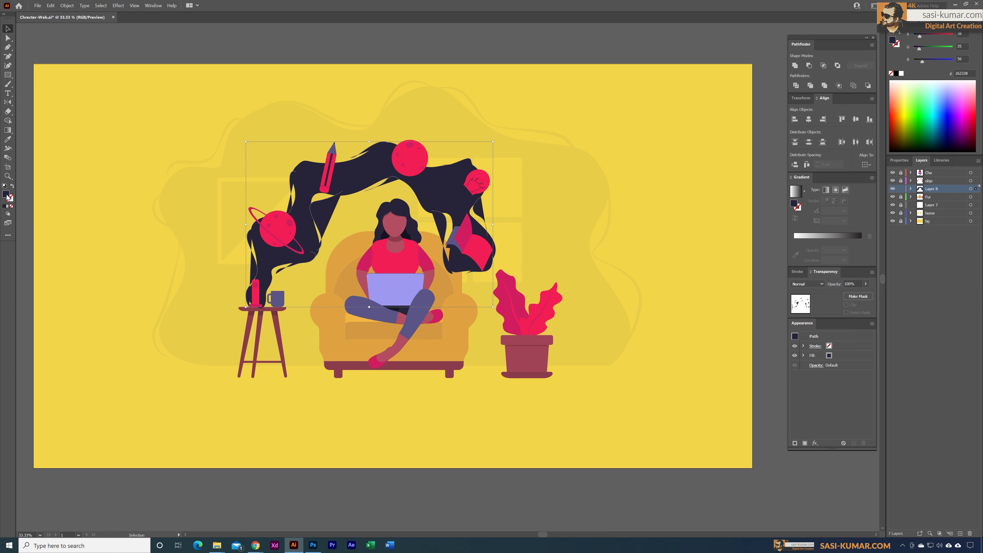
{"action": "left_click", "coordinate": [12, 187]}
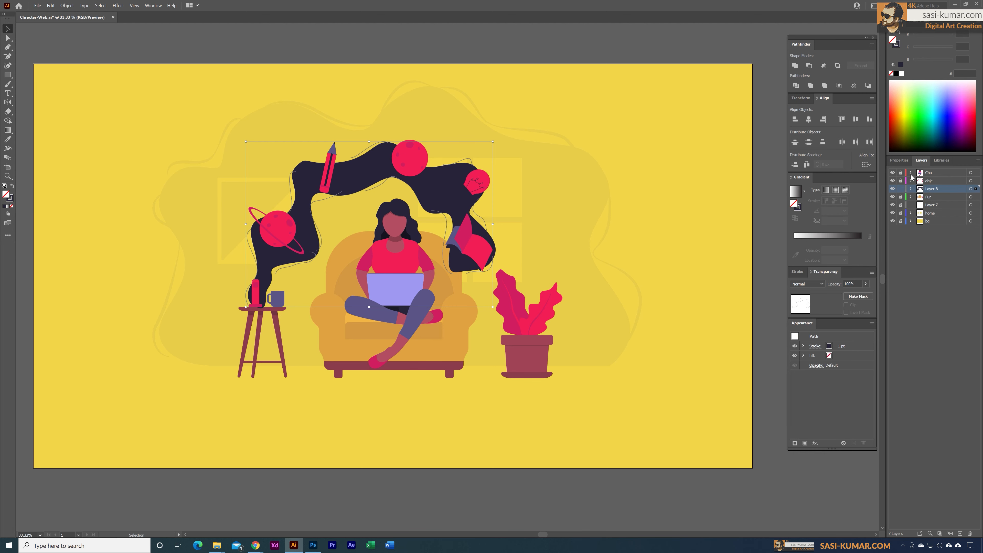
Give the selected strands an 8 pt stroke with the width profile that swells twice along its length
{"action": "left_click", "coordinate": [900, 162]}
{"action": "left_click", "coordinate": [931, 257]}
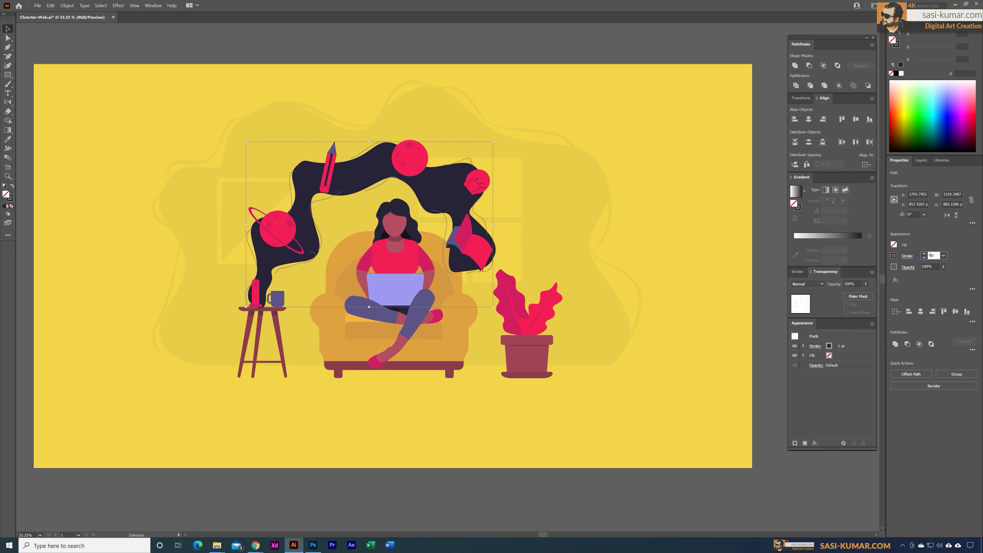
{"action": "key", "text": "Return"}
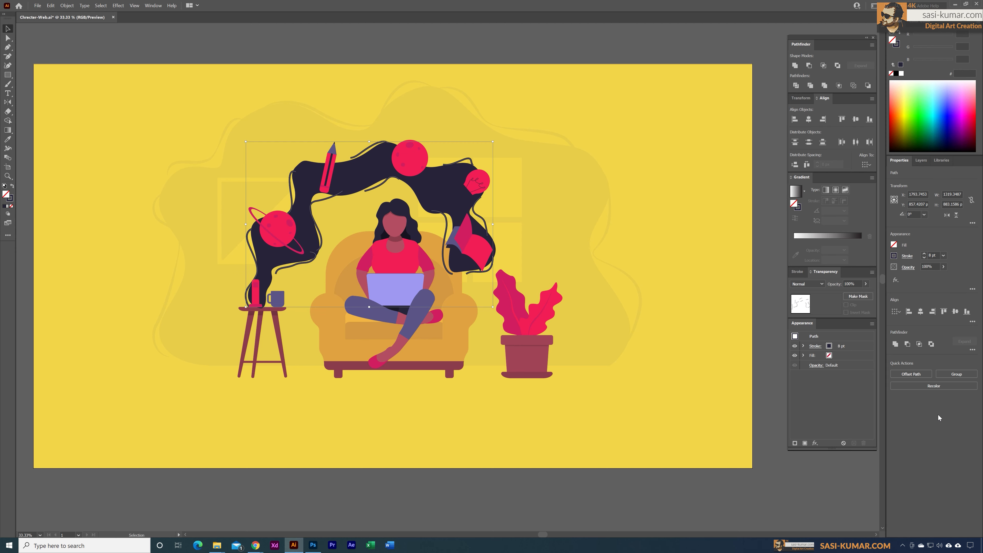
{"action": "left_click", "coordinate": [906, 257]}
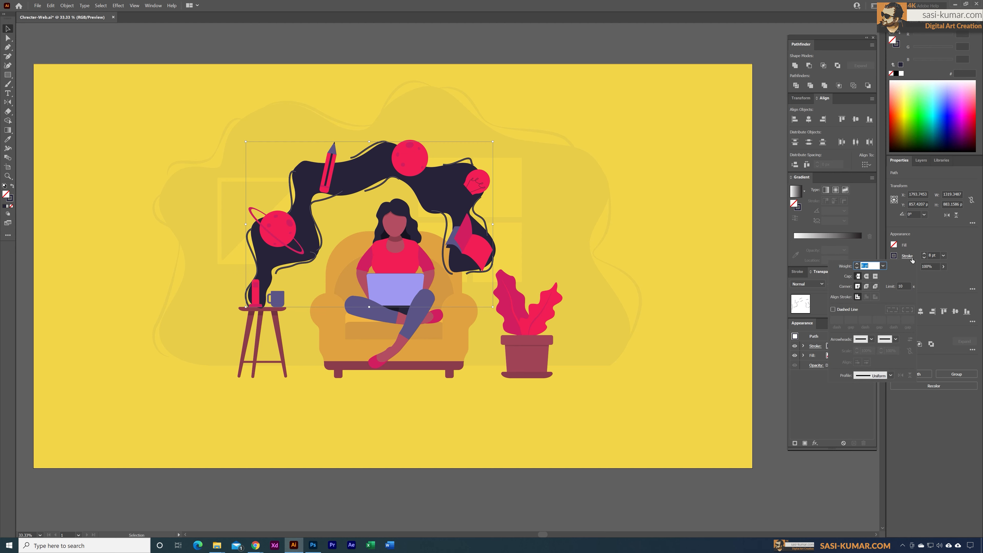
{"action": "left_click", "coordinate": [891, 375]}
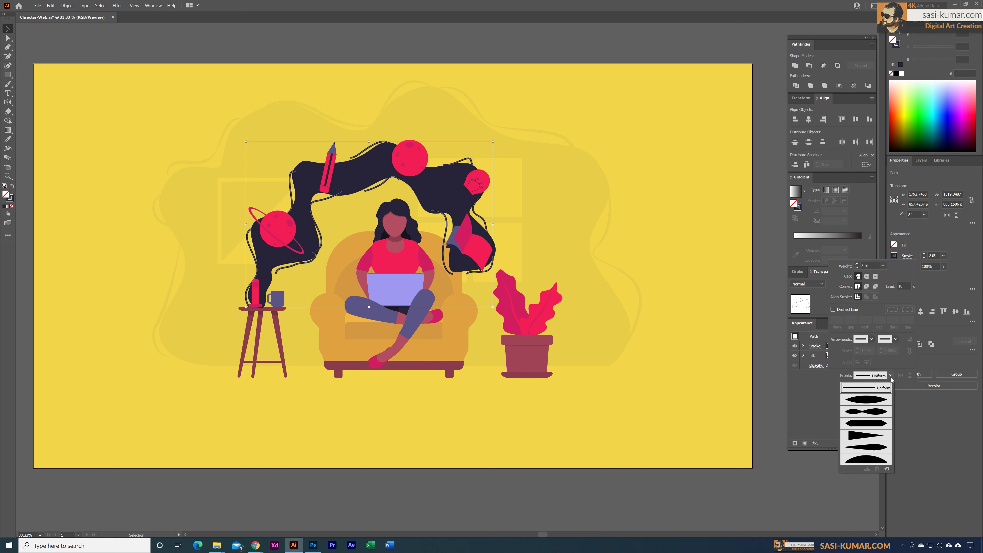
{"action": "left_click", "coordinate": [875, 411]}
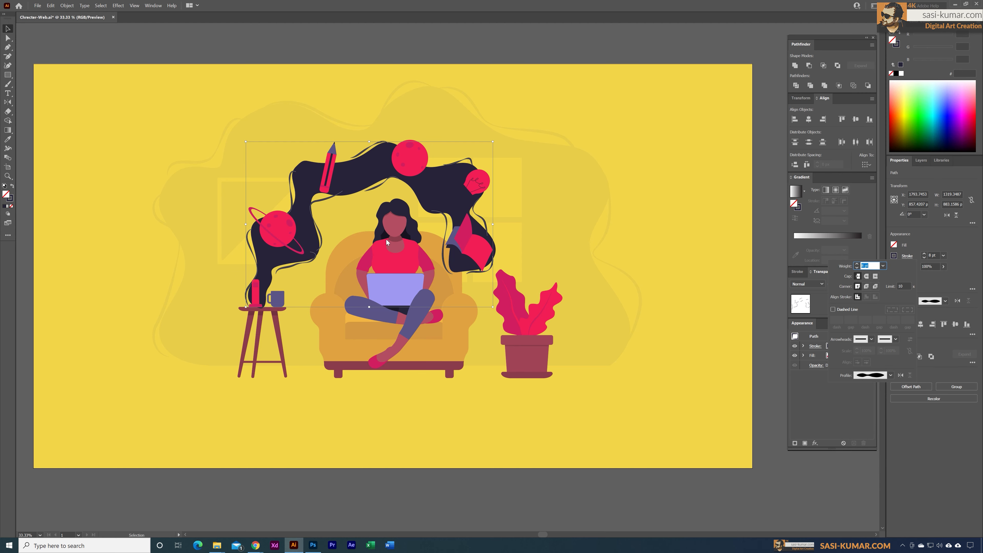
{"action": "left_click", "coordinate": [232, 80]}
{"action": "left_click", "coordinate": [235, 56]}
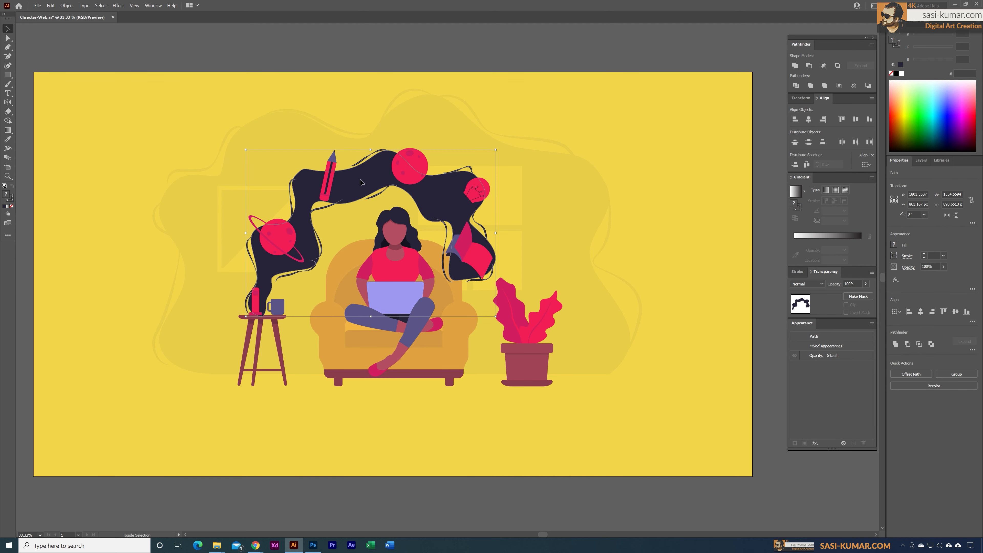
Exclude the main band from the selection, expand the strands' appearance and simplify their paths
{"action": "left_click", "coordinate": [374, 242]}
{"action": "left_click", "coordinate": [67, 5]}
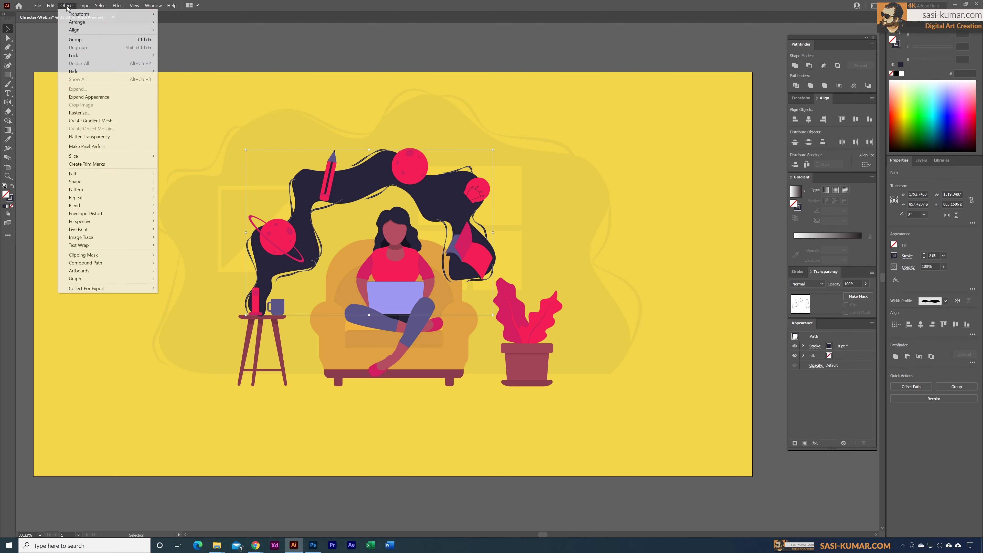
{"action": "left_click", "coordinate": [114, 96]}
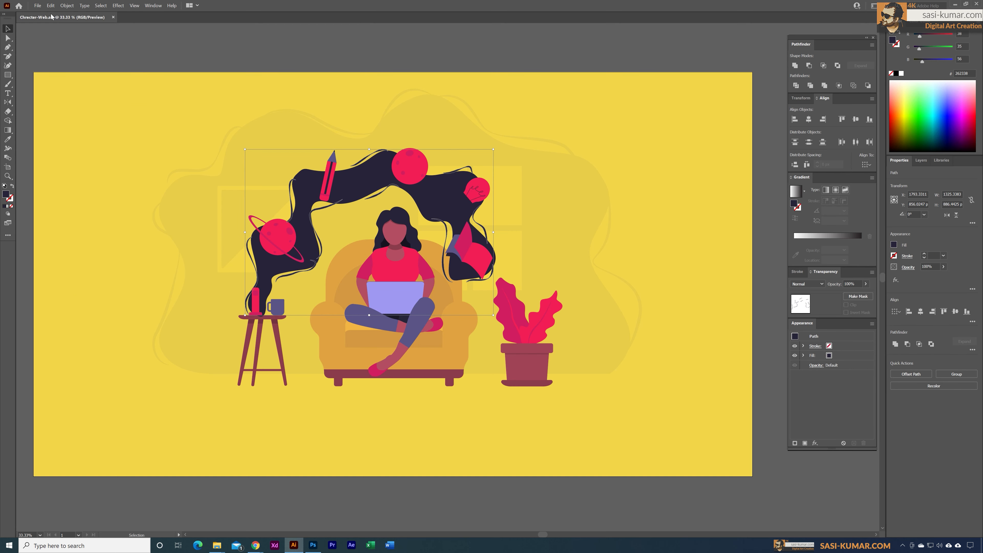
{"action": "left_click", "coordinate": [66, 5]}
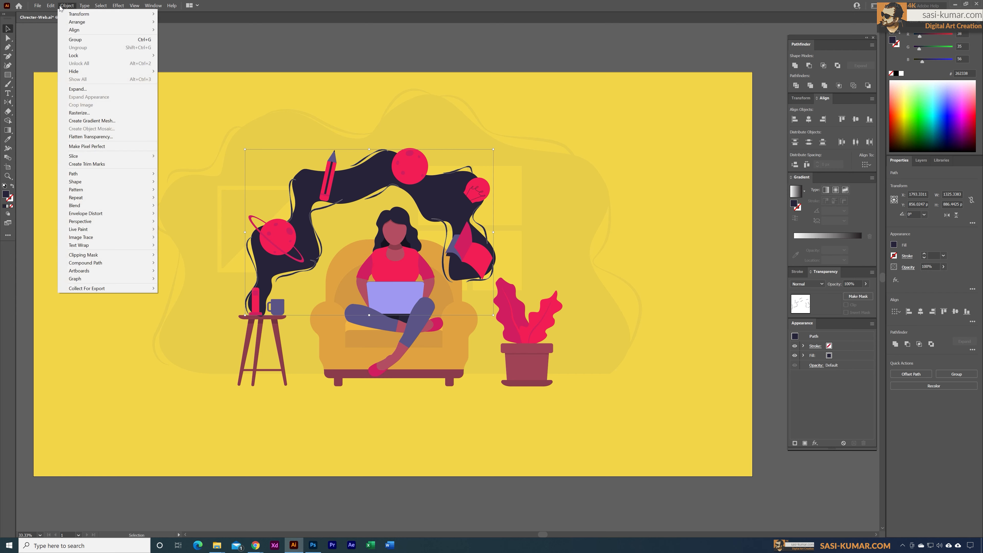
{"action": "mouse_move", "coordinate": [111, 175]}
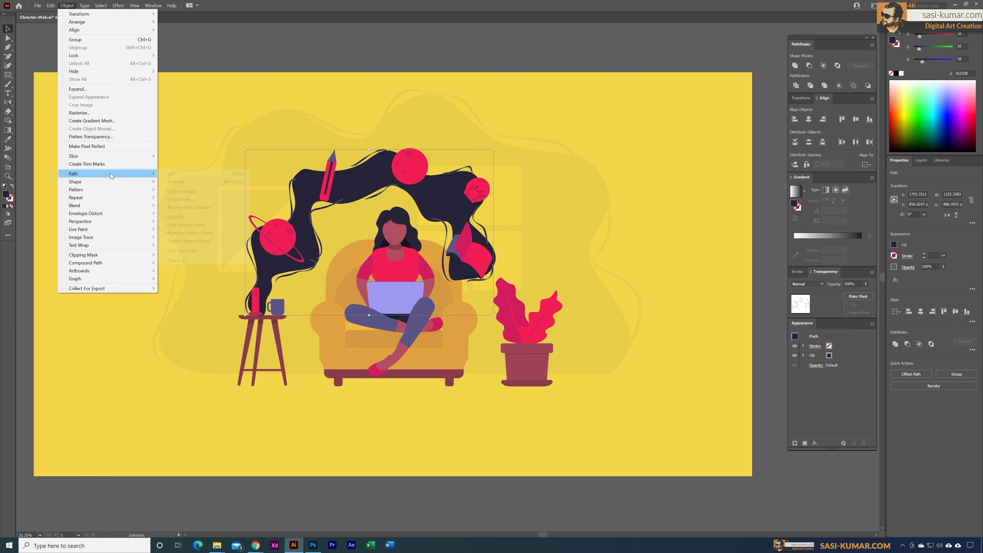
{"action": "left_click", "coordinate": [195, 216]}
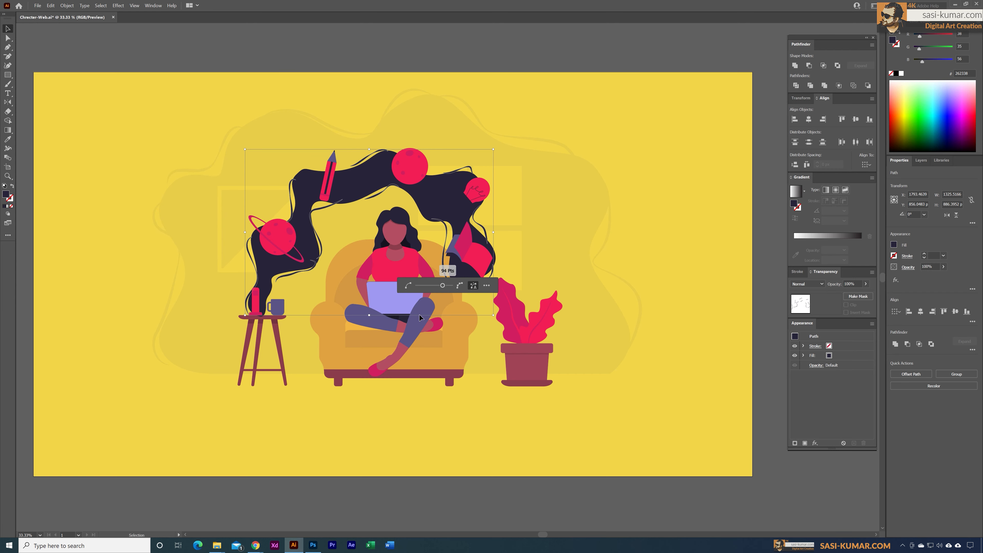
{"action": "left_click", "coordinate": [560, 205]}
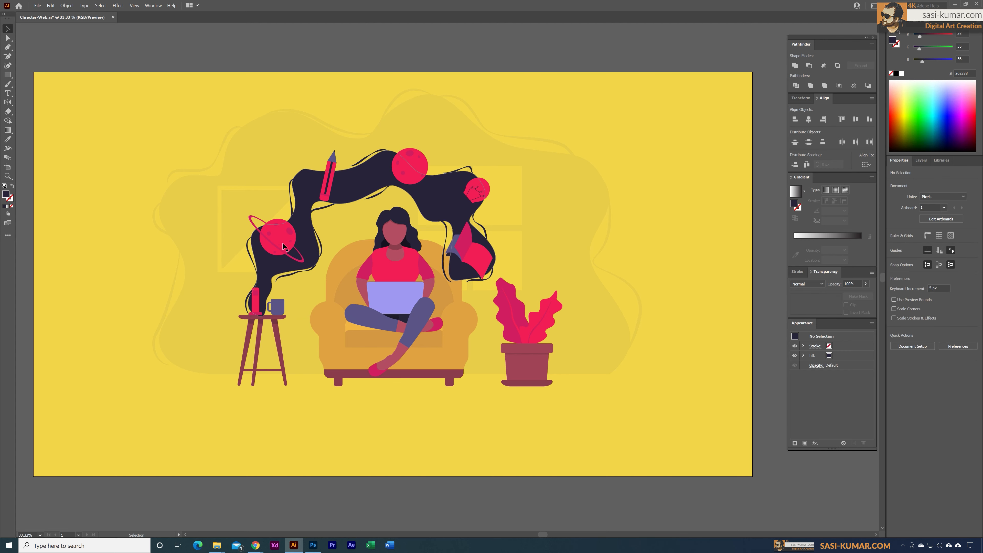
Rotate and reposition the strands along the band beside and beneath the ringed planet to follow its edge
{"action": "left_click", "coordinate": [319, 238]}
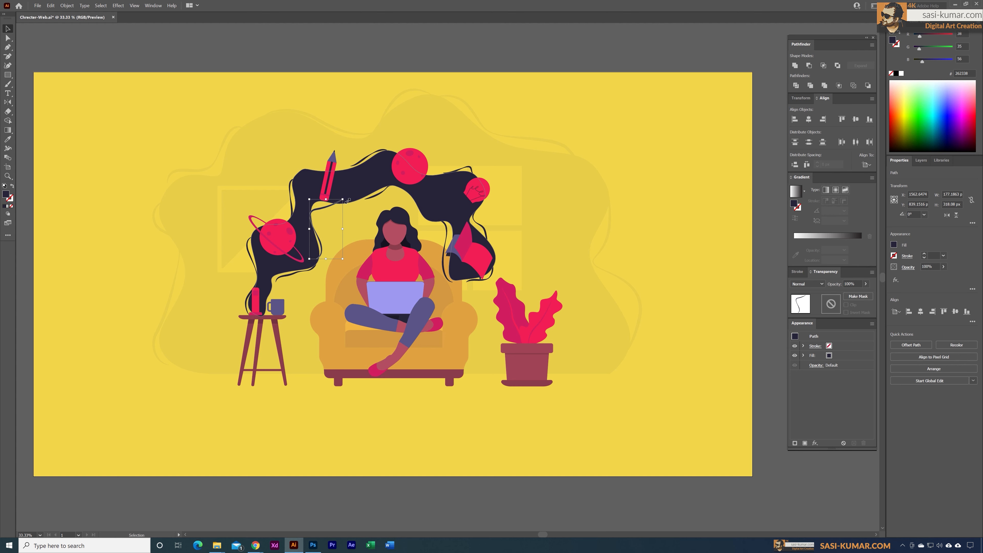
{"action": "left_click_drag", "start_coordinate": [348, 201], "coordinate": [332, 203]}
{"action": "left_click_drag", "start_coordinate": [290, 276], "coordinate": [285, 275]}
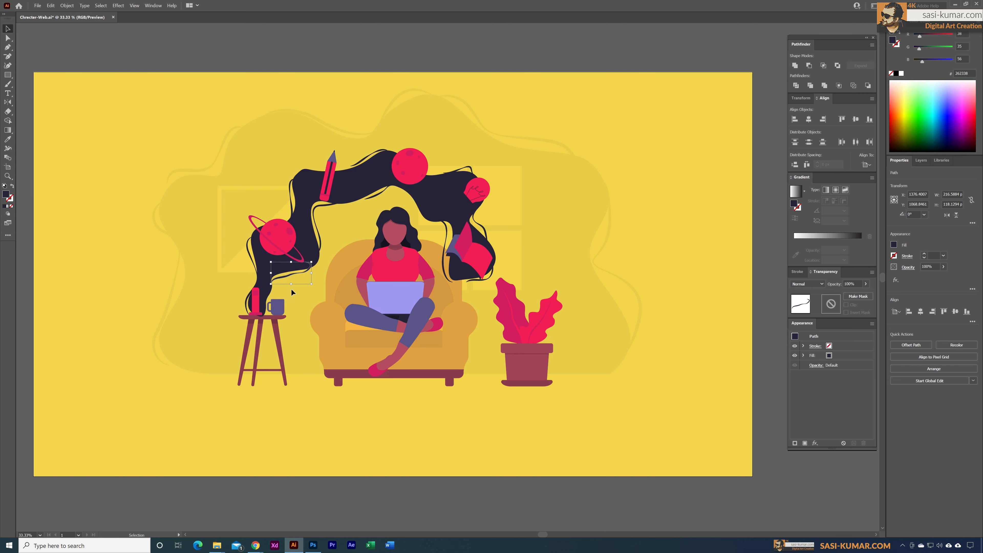
{"action": "left_click", "coordinate": [233, 278]}
{"action": "left_click_drag", "start_coordinate": [249, 254], "coordinate": [250, 250]}
Adjust the strands above the woman's head, near the bulb and between the pencil and moon to follow the band's edge
{"action": "left_click", "coordinate": [383, 188]}
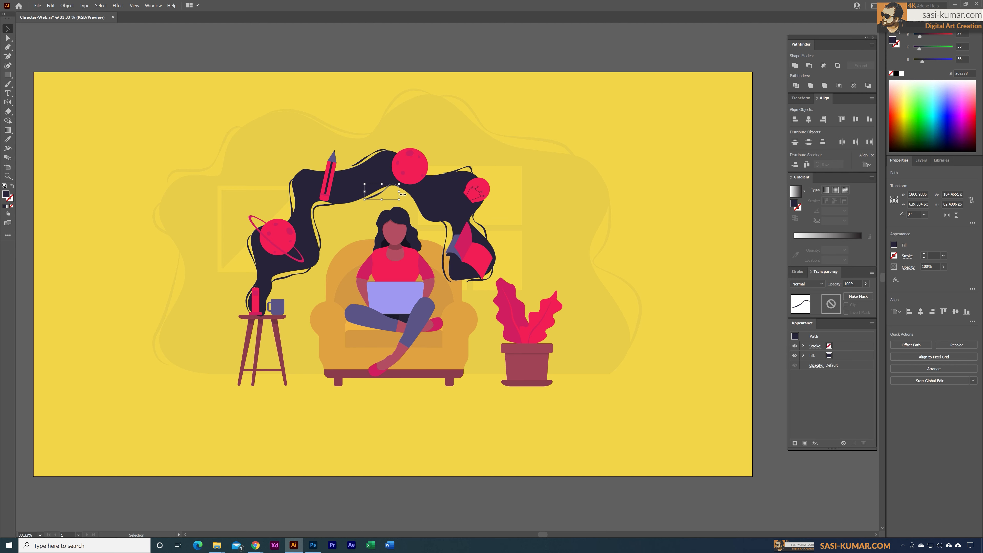
{"action": "left_click_drag", "start_coordinate": [405, 204], "coordinate": [493, 215]}
{"action": "left_click", "coordinate": [422, 229]}
{"action": "left_click", "coordinate": [445, 238]}
{"action": "left_click", "coordinate": [506, 152]}
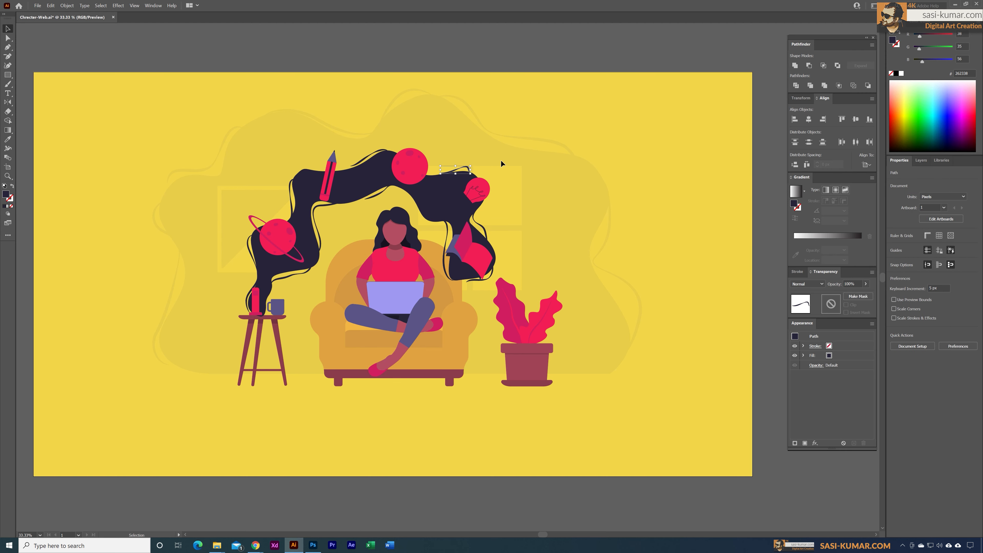
{"action": "left_click", "coordinate": [463, 208]}
{"action": "left_click", "coordinate": [497, 193]}
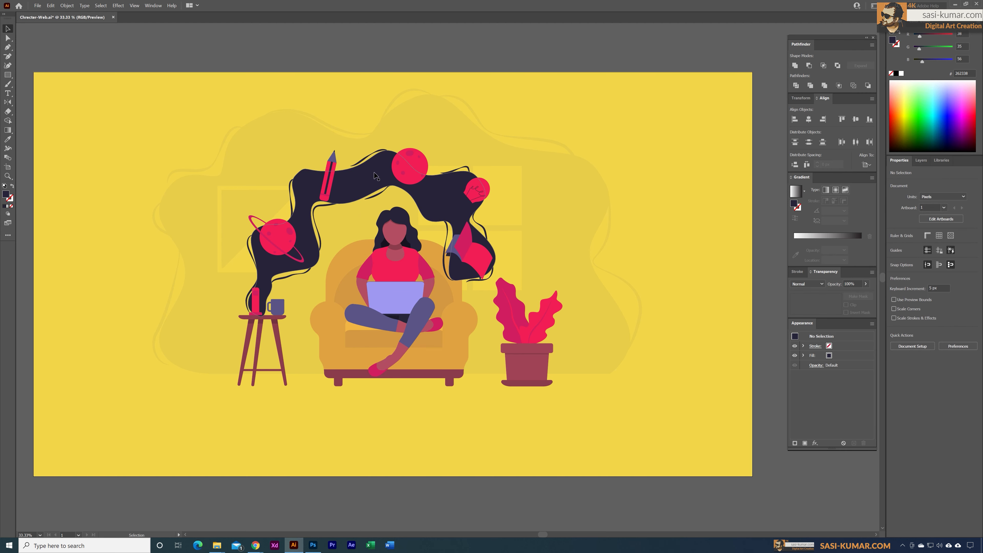
{"action": "left_click", "coordinate": [385, 150]}
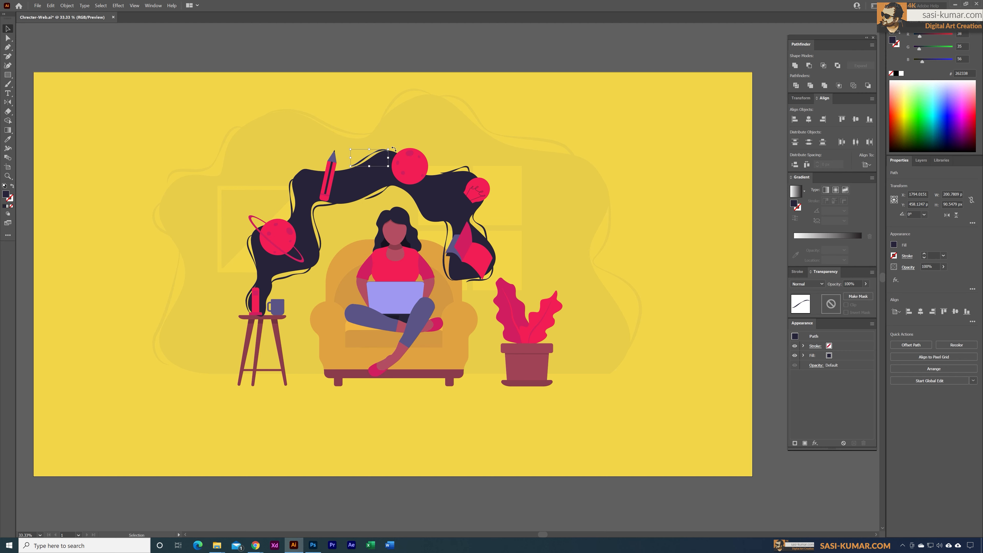
{"action": "left_click_drag", "start_coordinate": [390, 148], "coordinate": [393, 144]}
{"action": "left_click", "coordinate": [405, 141]}
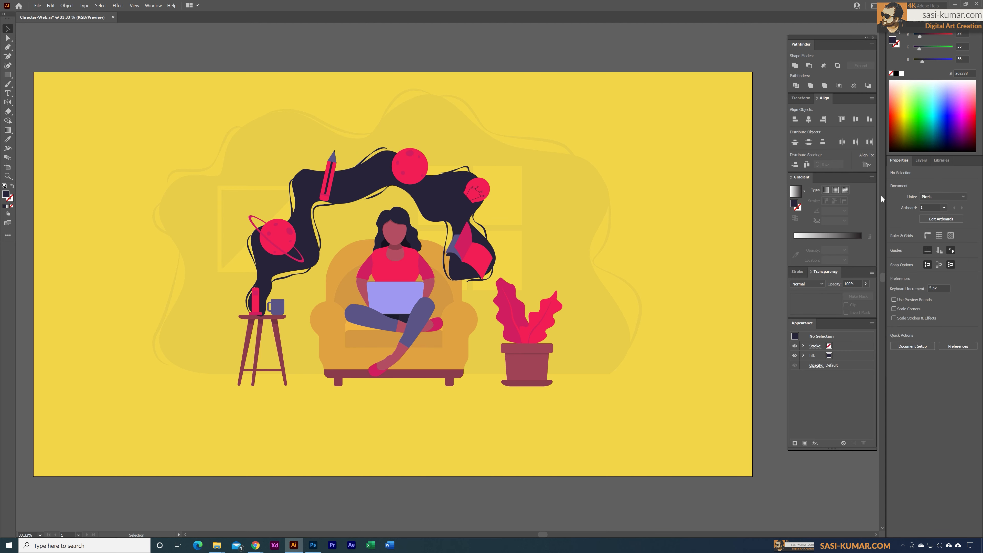
Unlock the obje layer and isolate the bulb's dark base inside its group for recolouring with the Eyedropper
{"action": "left_click", "coordinate": [920, 161]}
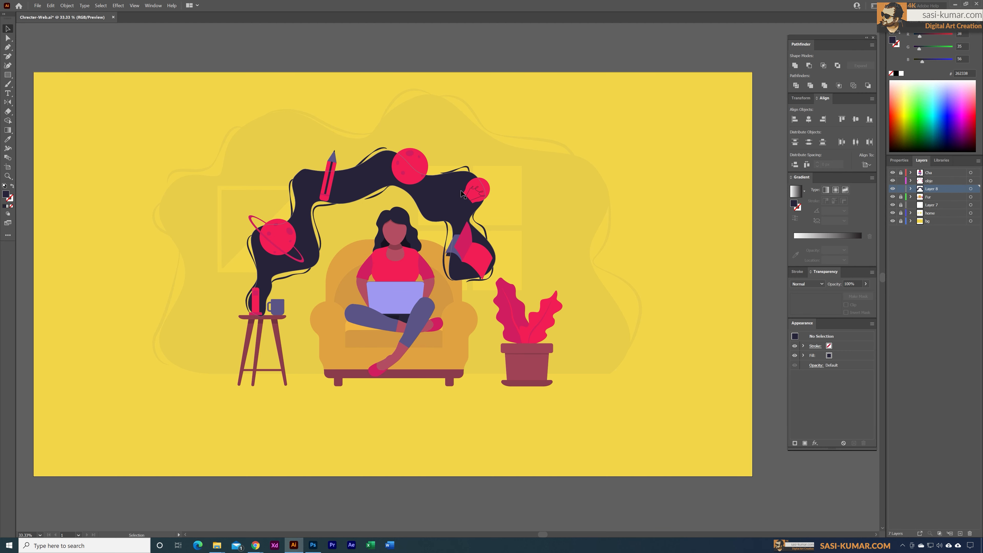
{"action": "left_click", "coordinate": [464, 207]}
{"action": "double_click", "coordinate": [464, 206]}
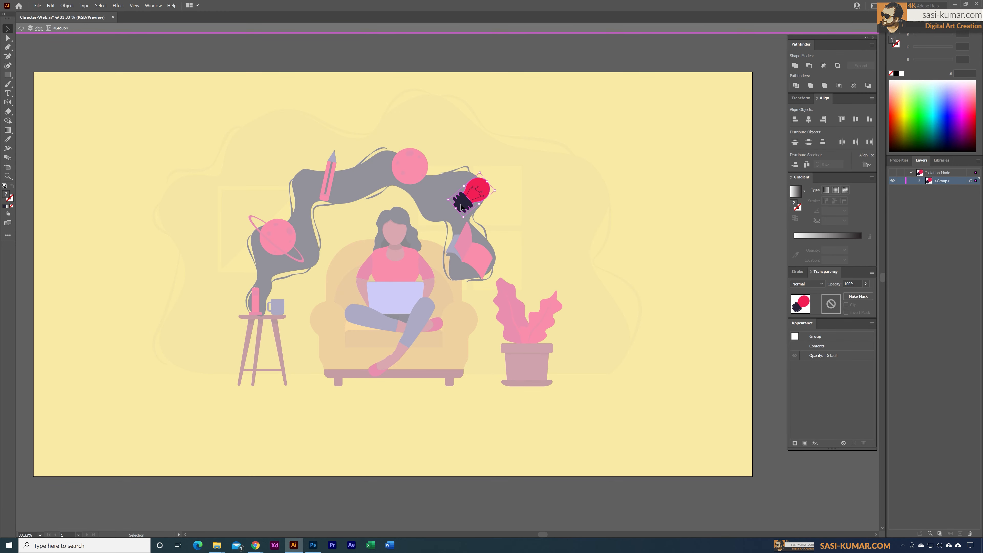
{"action": "double_click", "coordinate": [461, 207]}
{"action": "key", "text": "i"}
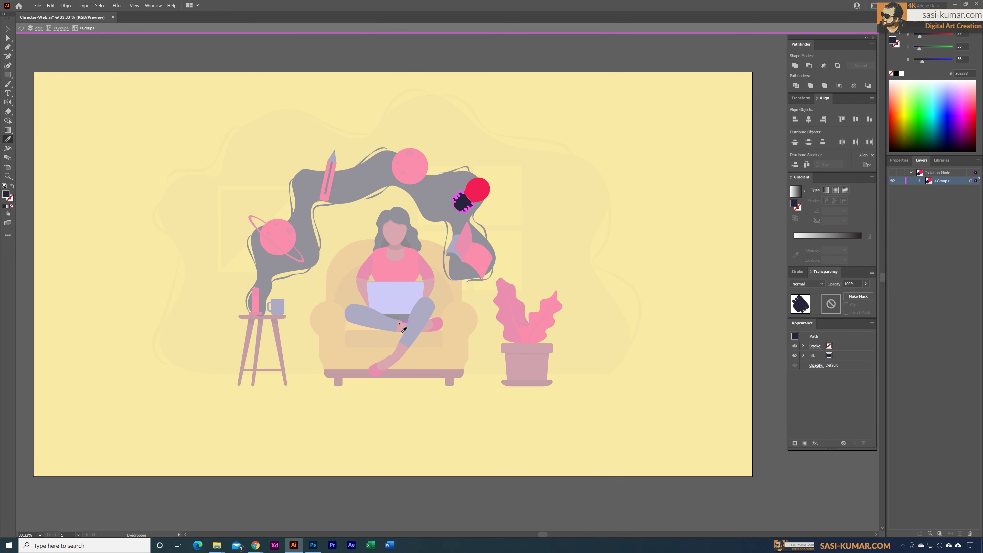
Recolour the light bulb's base with the purple of the woman's trousers, and enlarge the whole bulb slightly
{"action": "left_click", "coordinate": [413, 318]}
{"action": "key", "text": "v"}
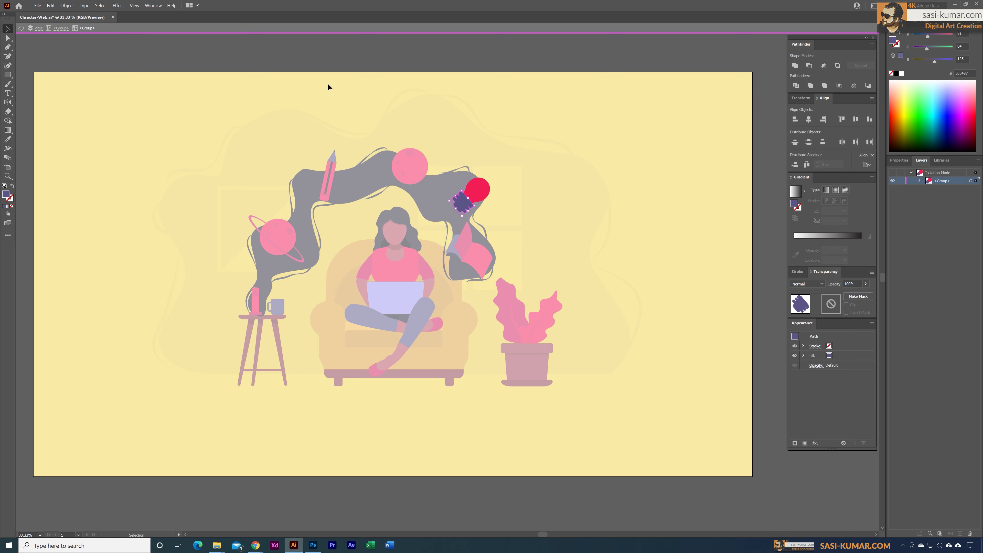
{"action": "double_click", "coordinate": [328, 83]}
{"action": "left_click", "coordinate": [477, 192]}
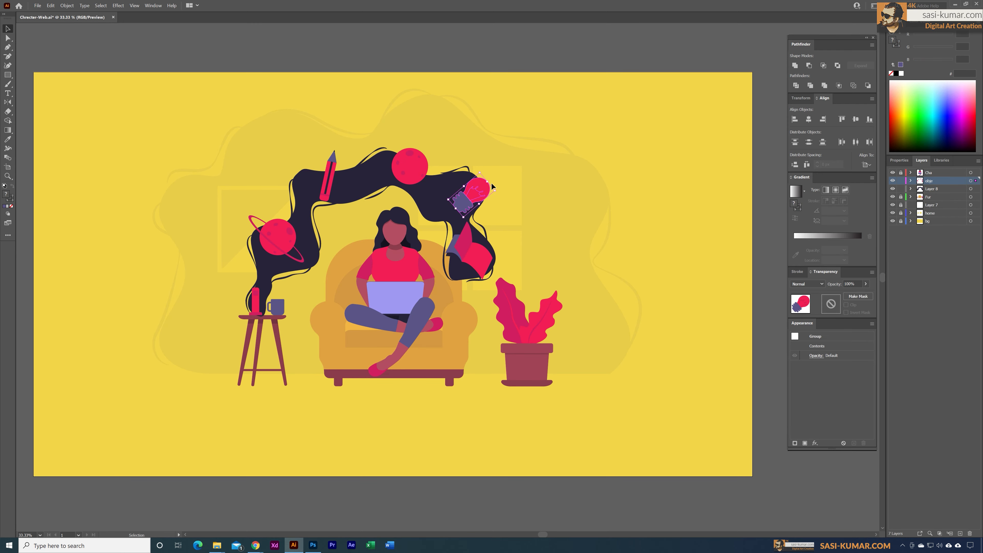
{"action": "left_click_drag", "start_coordinate": [503, 193], "coordinate": [501, 193]}
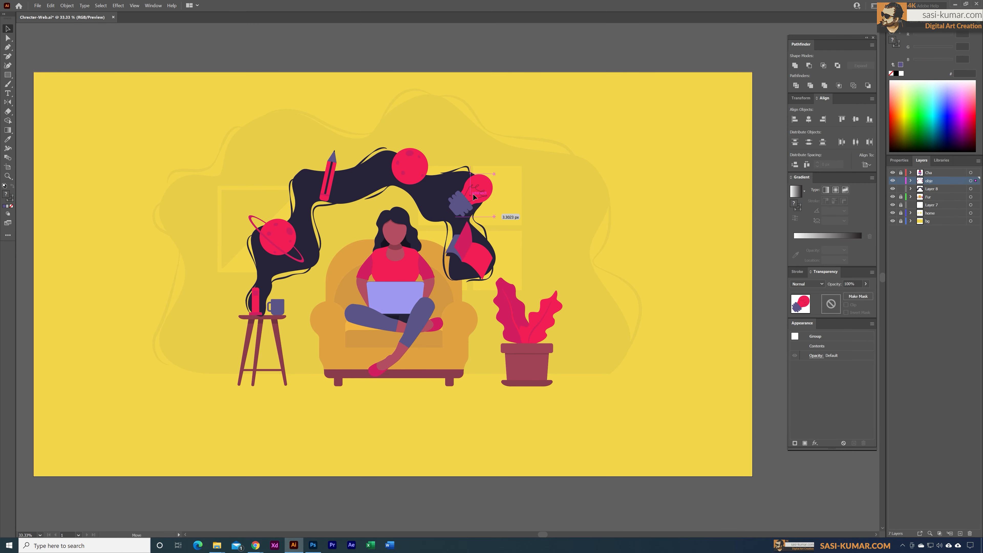
Enlarge the round moon at the top of the smoke ribbon and the ringed planet on its left side
{"action": "left_click", "coordinate": [421, 176]}
{"action": "left_click_drag", "start_coordinate": [429, 152], "coordinate": [432, 144]}
{"action": "left_click", "coordinate": [282, 243]}
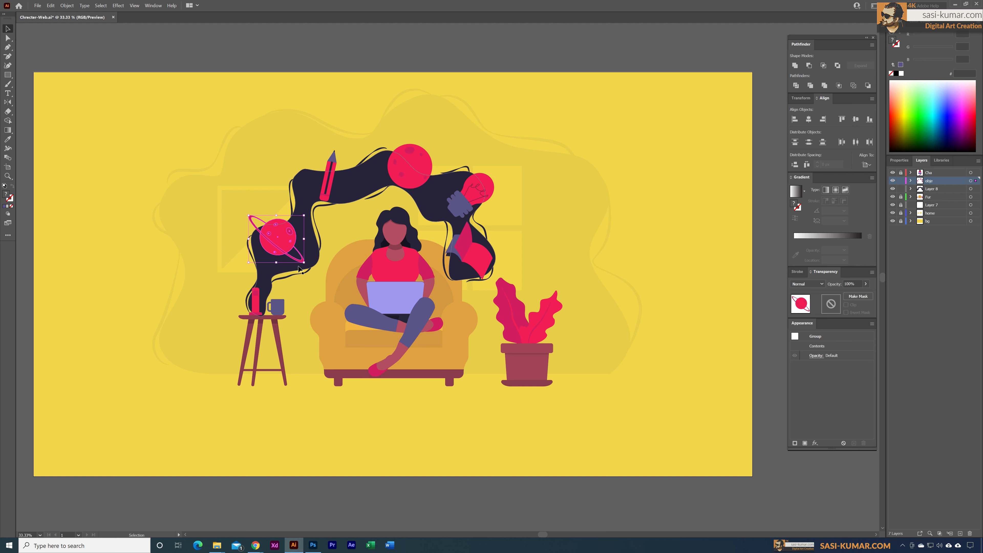
{"action": "left_click_drag", "start_coordinate": [305, 264], "coordinate": [316, 272]}
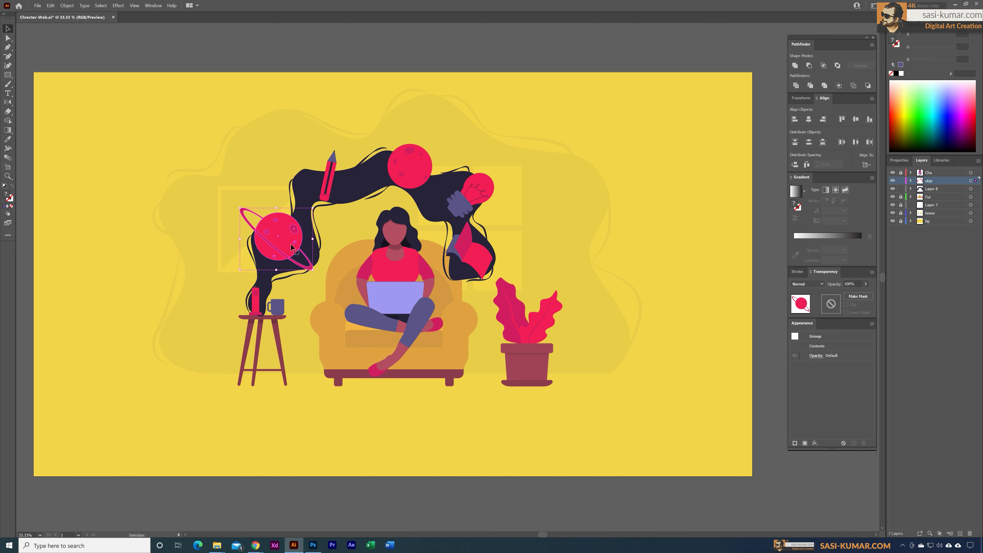
Move the pencil slightly down and to the left on the smoke ribbon
{"action": "left_click", "coordinate": [330, 177]}
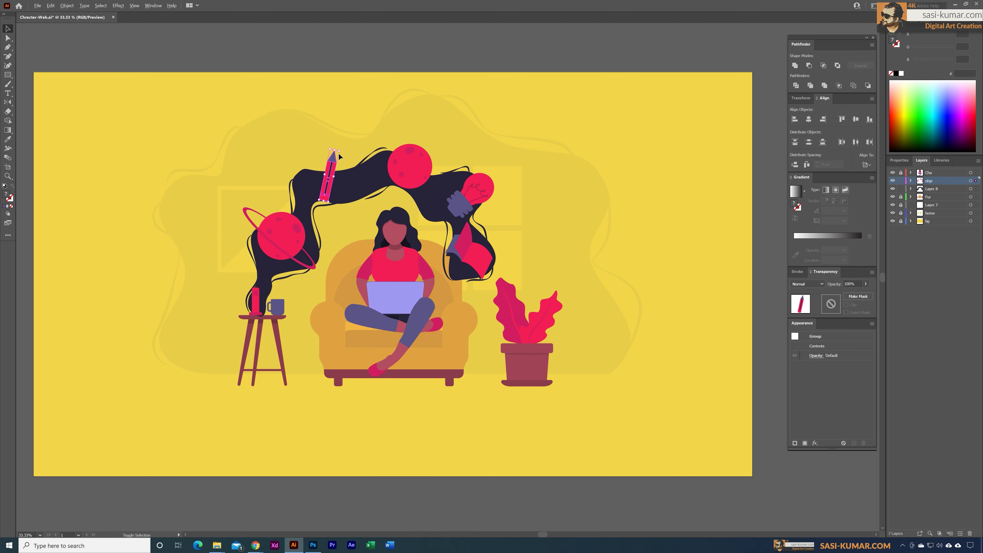
{"action": "left_click_drag", "start_coordinate": [330, 177], "coordinate": [326, 184]}
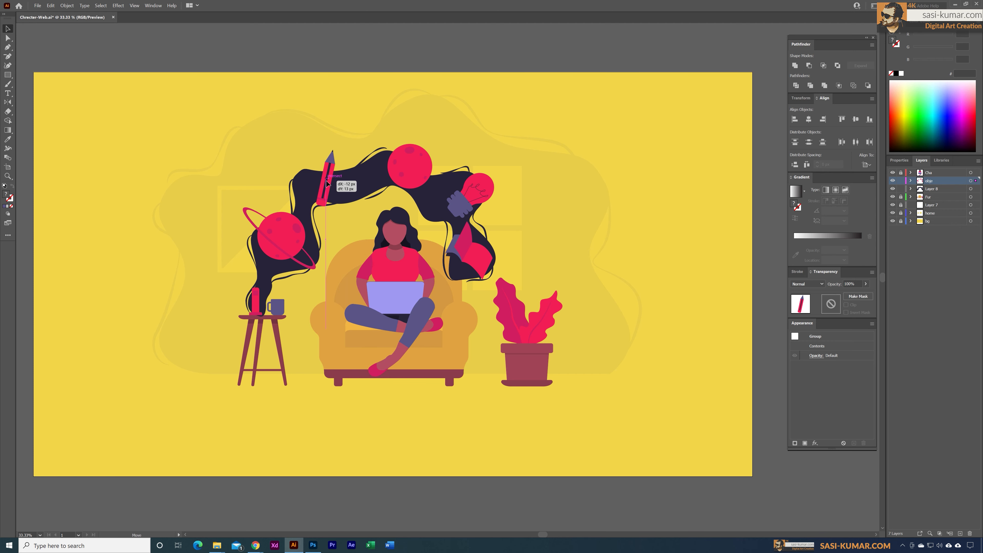
{"action": "left_click", "coordinate": [576, 196]}
{"action": "left_click_drag", "start_coordinate": [576, 196], "coordinate": [578, 195]}
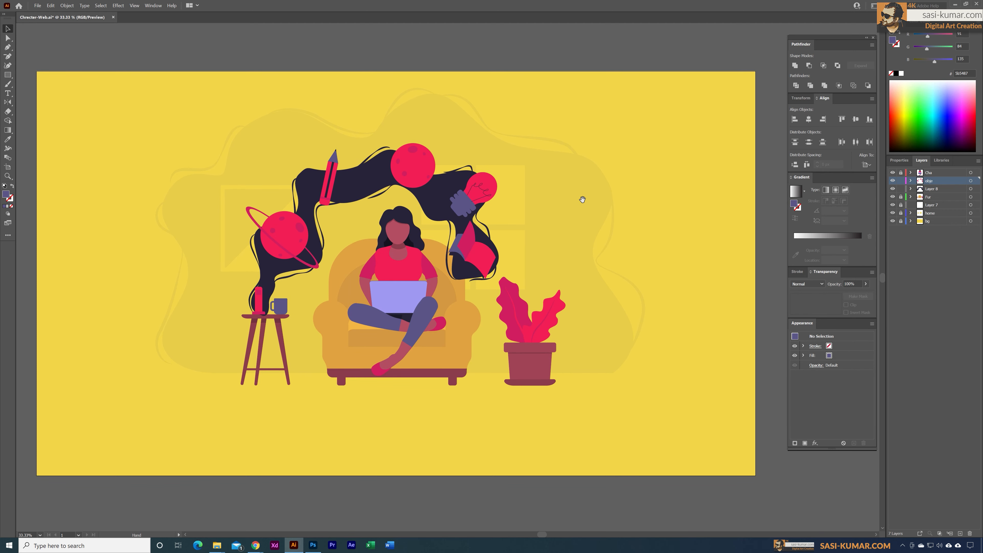
{"action": "scroll", "coordinate": [578, 200], "scroll_direction": "down", "scroll_amount": 1}
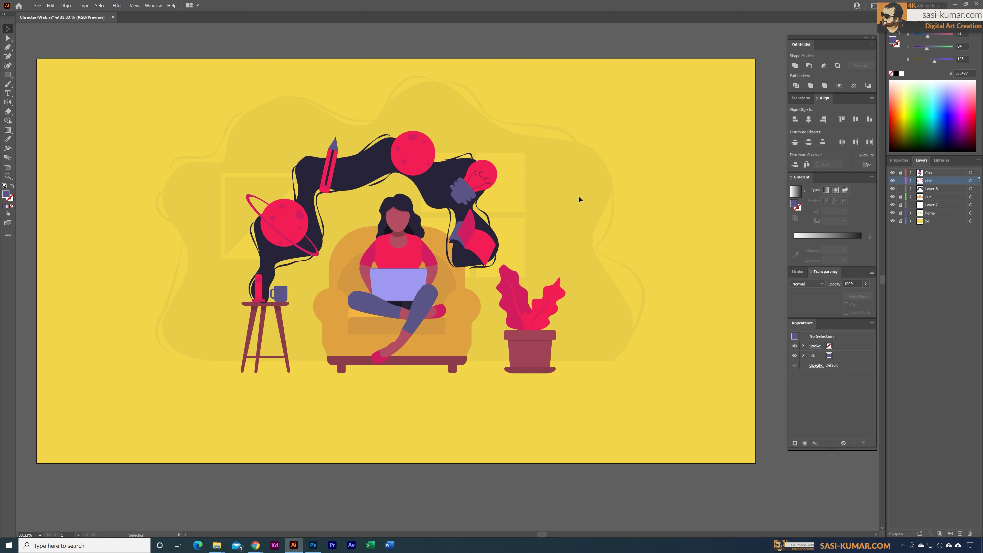
Set the opacity of the dark smoke ribbon on Layer 8 to 95%
{"action": "left_click", "coordinate": [888, 188]}
{"action": "key", "text": "ctrl+a"}
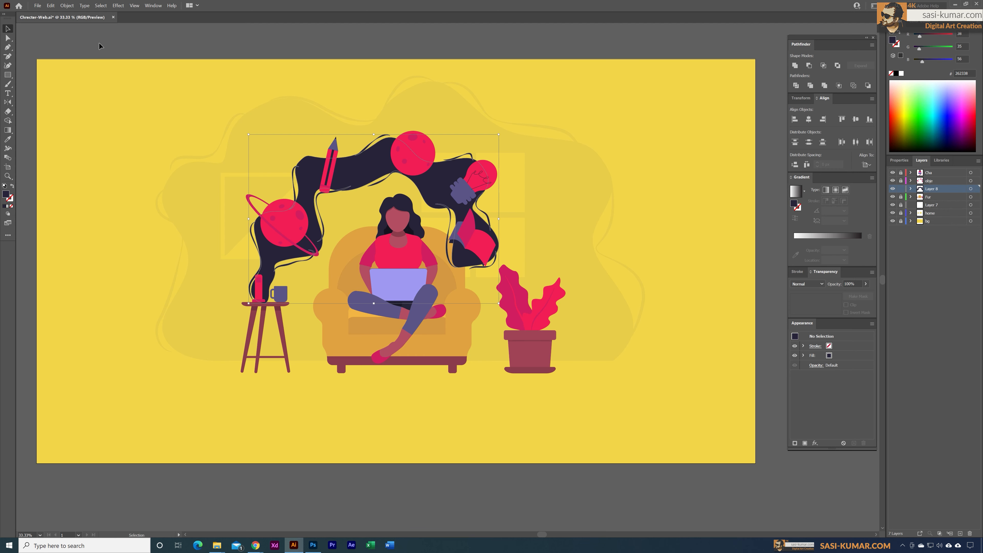
{"action": "left_click", "coordinate": [399, 79]}
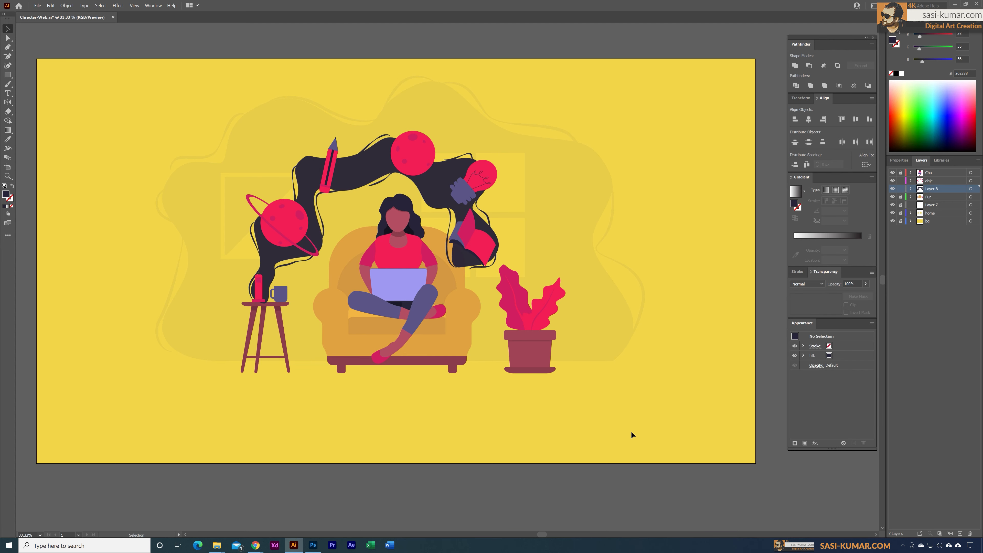
Enlarge the smoke ribbon together with its floating objects and raise it above the woman, starting at the side table
{"action": "key", "text": "ctrl+a"}
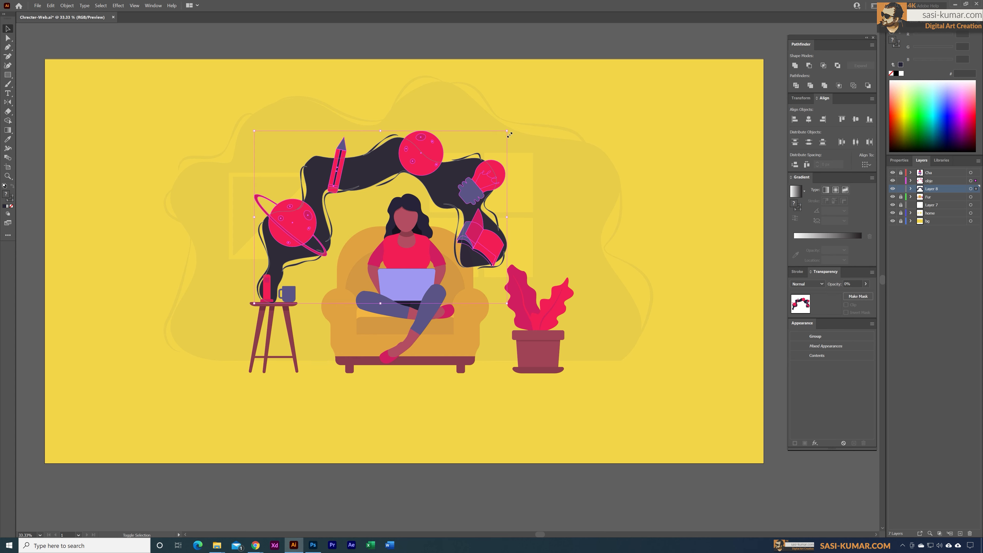
{"action": "left_click_drag", "start_coordinate": [509, 132], "coordinate": [566, 99]}
{"action": "left_click_drag", "start_coordinate": [487, 157], "coordinate": [487, 140]}
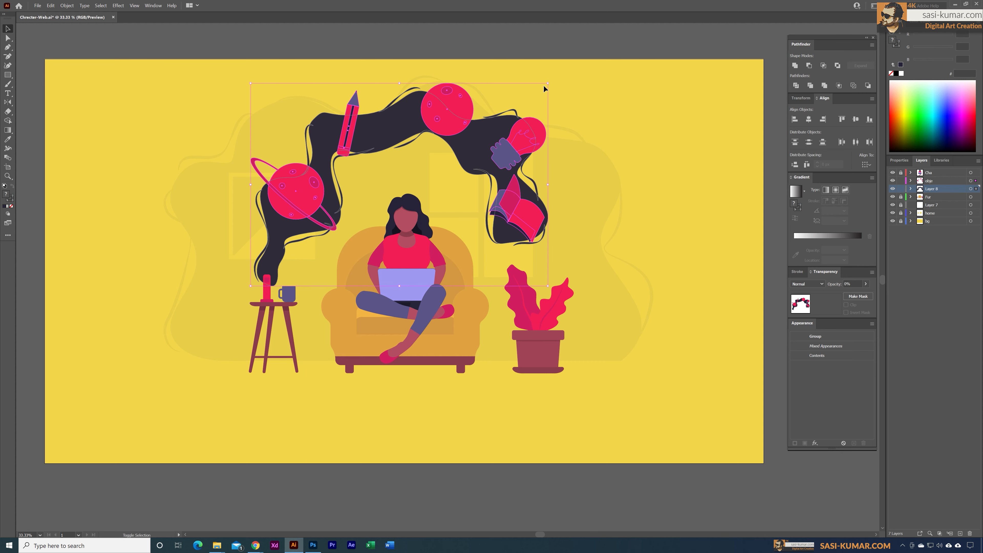
{"action": "left_click_drag", "start_coordinate": [545, 84], "coordinate": [551, 85]}
{"action": "left_click_drag", "start_coordinate": [513, 132], "coordinate": [509, 131]}
{"action": "left_click", "coordinate": [728, 312]}
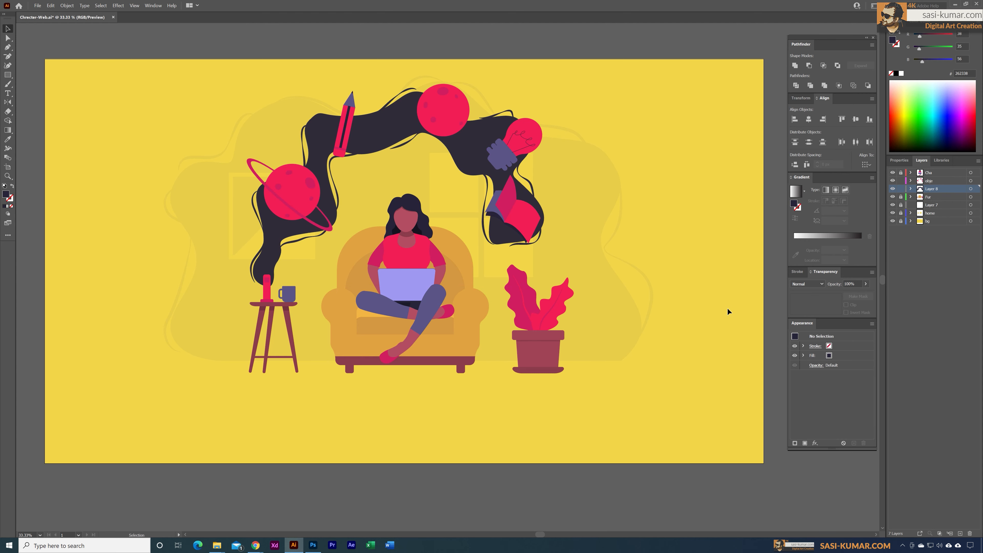
Scale down the woman, furniture, plant, smoke and floating objects slightly and shift them to the right within the background blob
{"action": "key", "text": "ctrl+minus"}
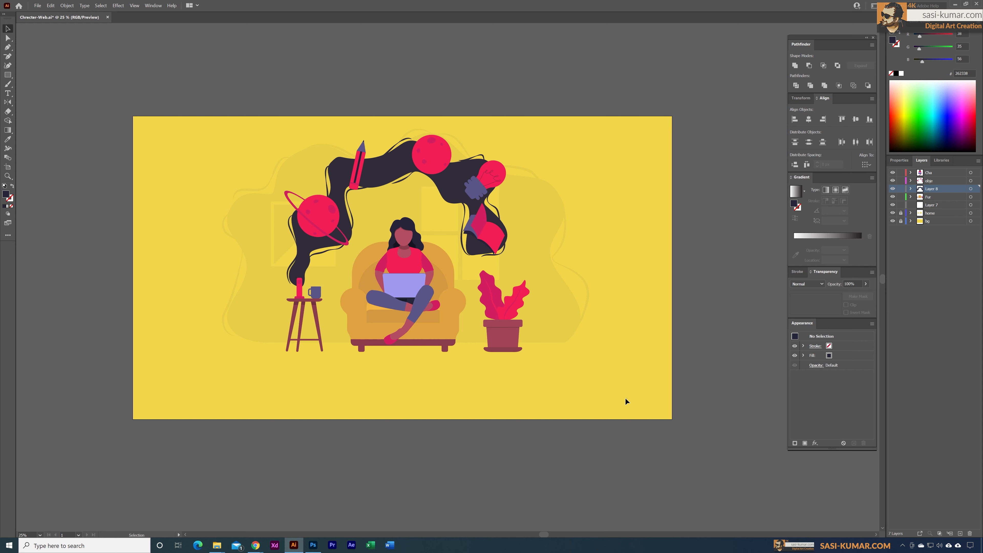
{"action": "left_click_drag", "start_coordinate": [626, 397], "coordinate": [202, 106]}
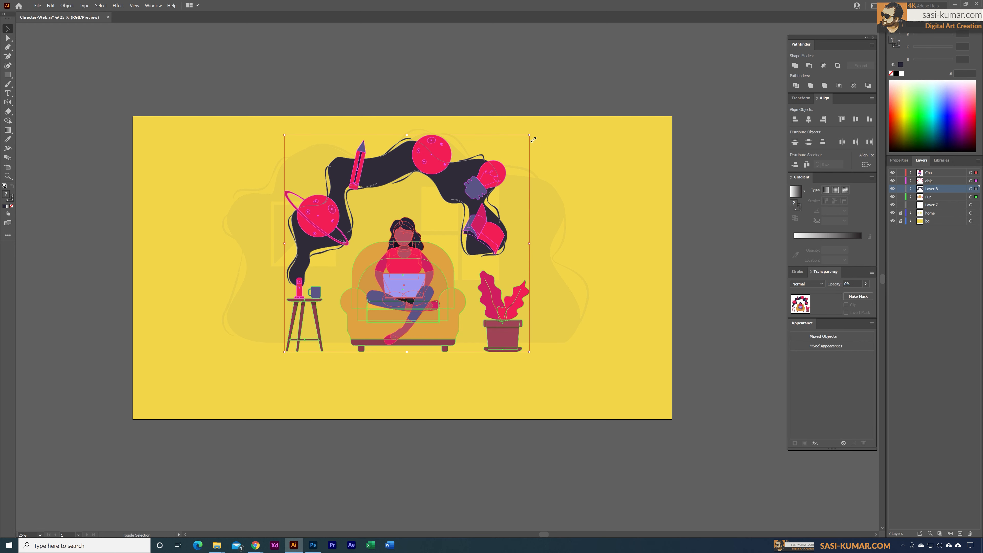
{"action": "left_click_drag", "start_coordinate": [534, 140], "coordinate": [527, 145]}
{"action": "left_click_drag", "start_coordinate": [500, 345], "coordinate": [509, 335]}
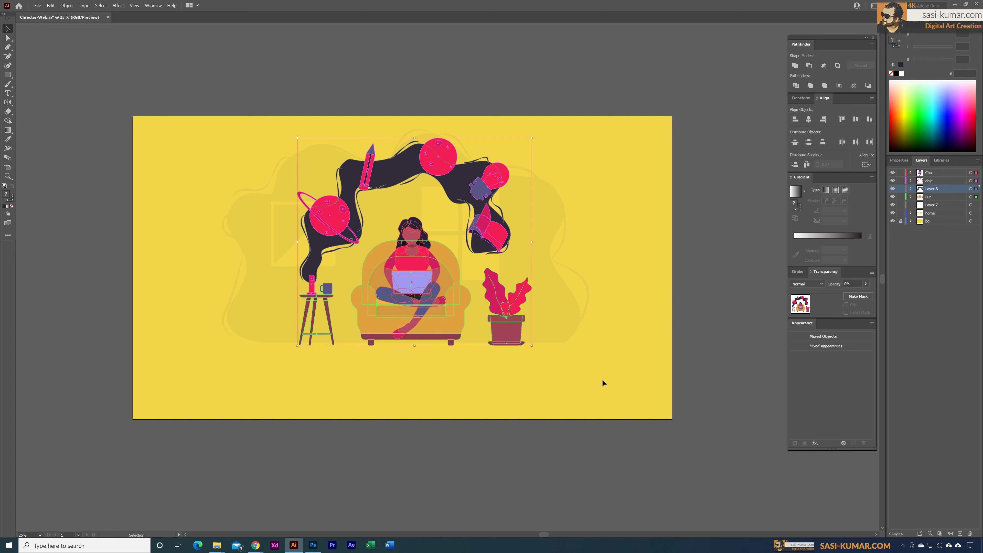
Move the whole illustration, including the background blob and window frames, slightly down on the artboard
{"action": "left_click_drag", "start_coordinate": [473, 198], "coordinate": [471, 211]}
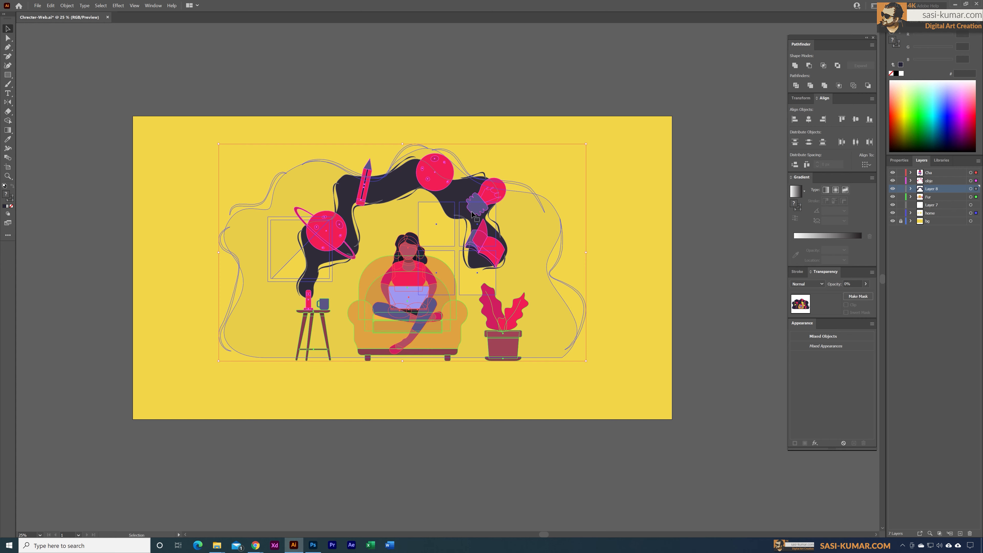
{"action": "left_click", "coordinate": [621, 149]}
{"action": "key", "text": "space"}
{"action": "left_click_drag", "start_coordinate": [625, 154], "coordinate": [614, 154]}
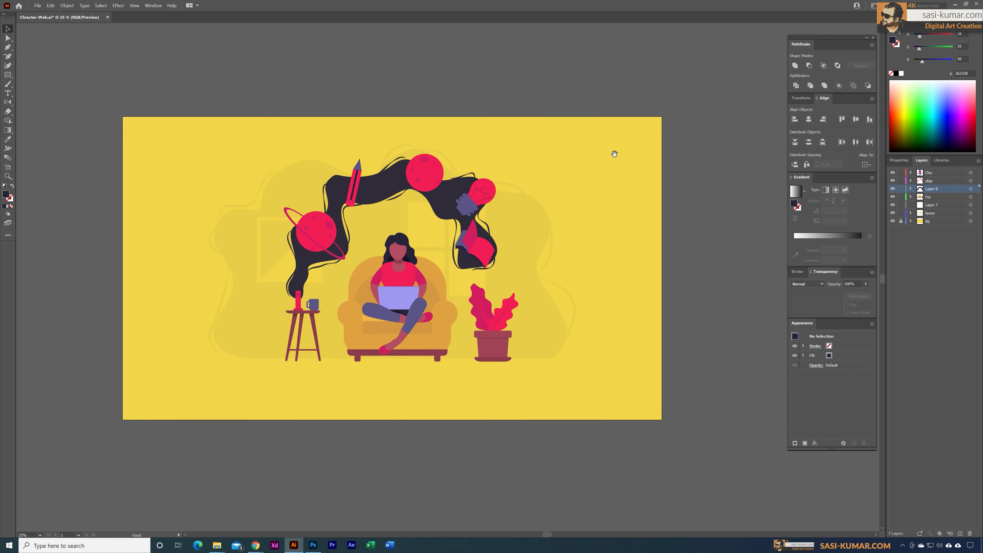
{"action": "left_click", "coordinate": [901, 221]}
{"action": "left_click_drag", "start_coordinate": [542, 210], "coordinate": [546, 209]}
Fill the smoke ribbon with the purple colour from the TEMP library
{"action": "left_click", "coordinate": [455, 198]}
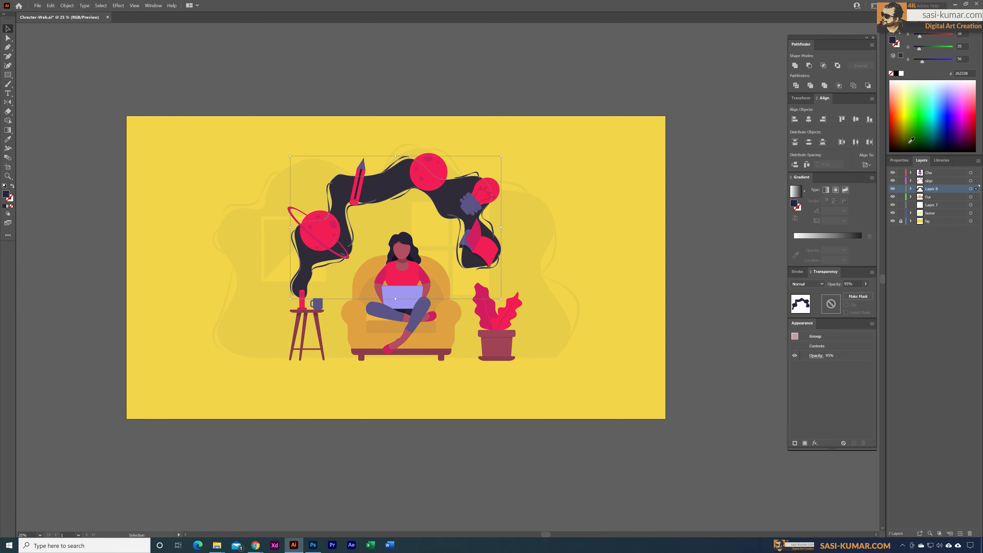
{"action": "left_click", "coordinate": [942, 160]}
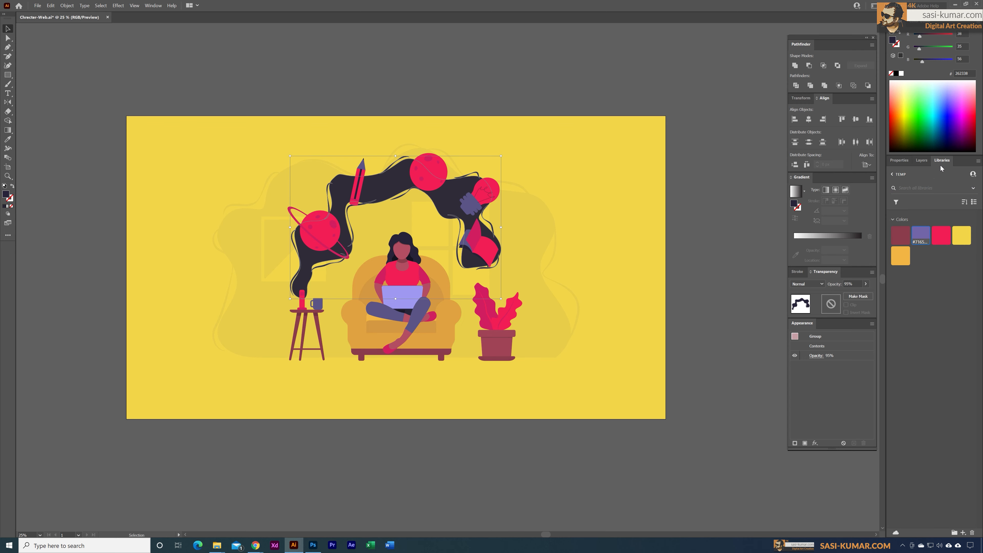
{"action": "left_click", "coordinate": [924, 231]}
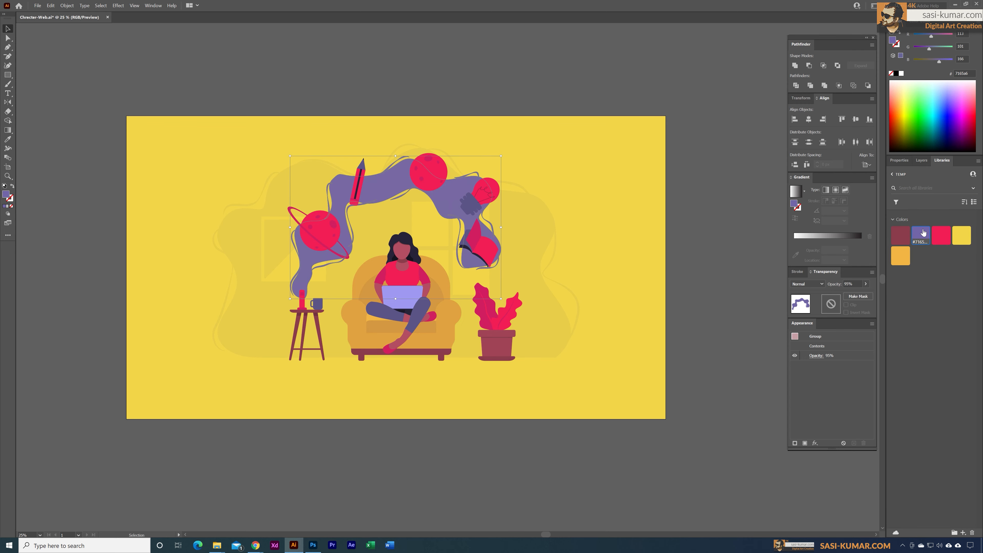
{"action": "left_click", "coordinate": [485, 74]}
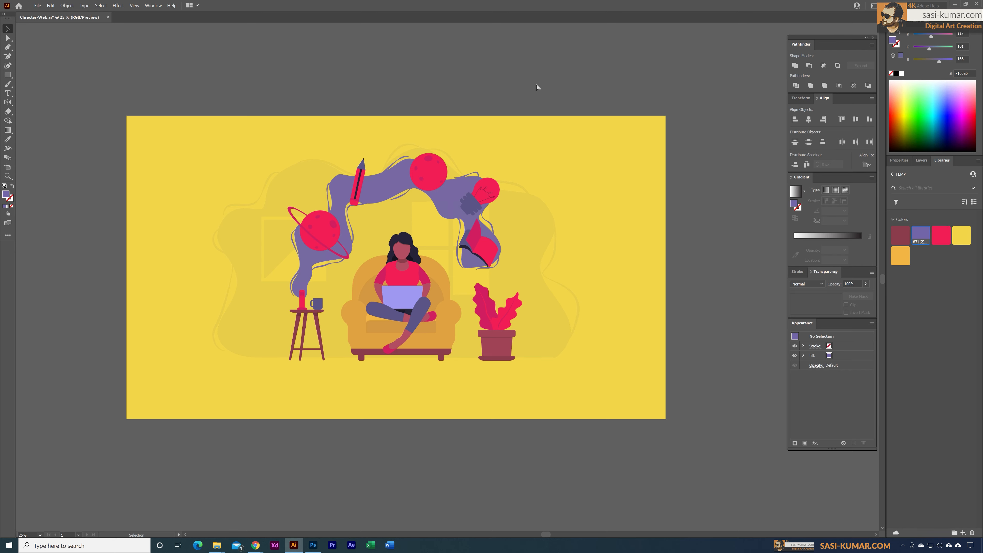
{"action": "key", "text": "ctrl+plus"}
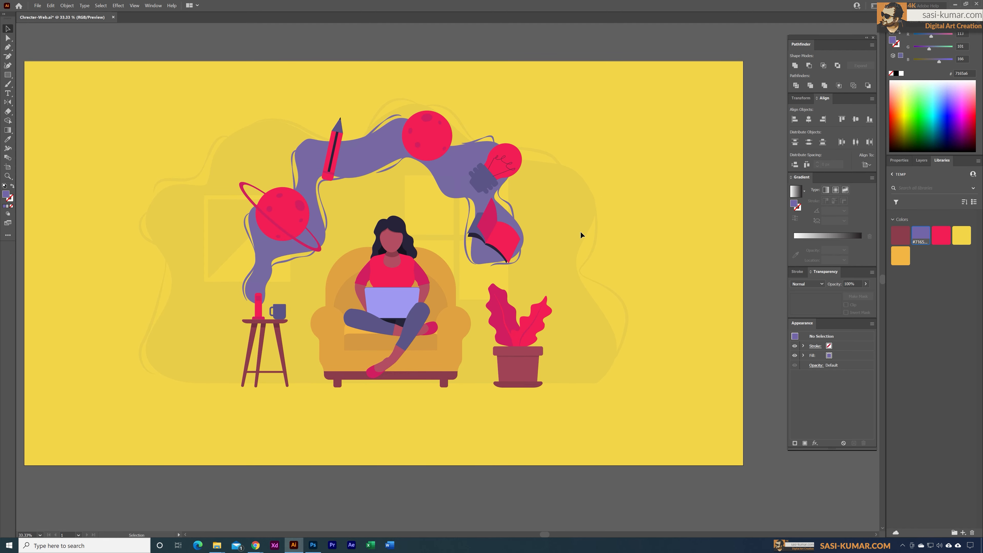
Duplicate the ringed planet into the artboard's empty upper-left area and fill the copy with the near-black colour under the laptop
{"action": "left_click", "coordinate": [289, 232]}
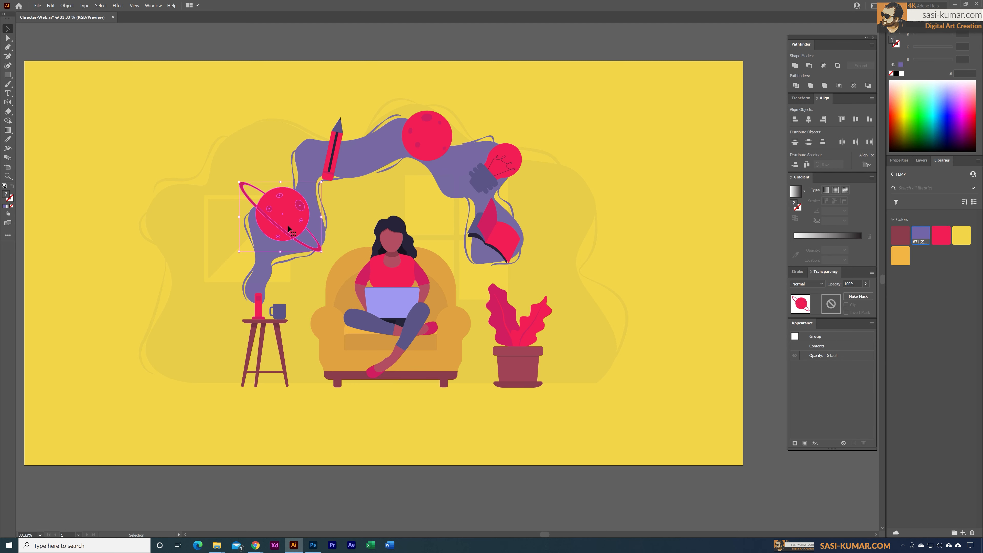
{"action": "left_click_drag", "start_coordinate": [288, 215], "coordinate": [173, 125]}
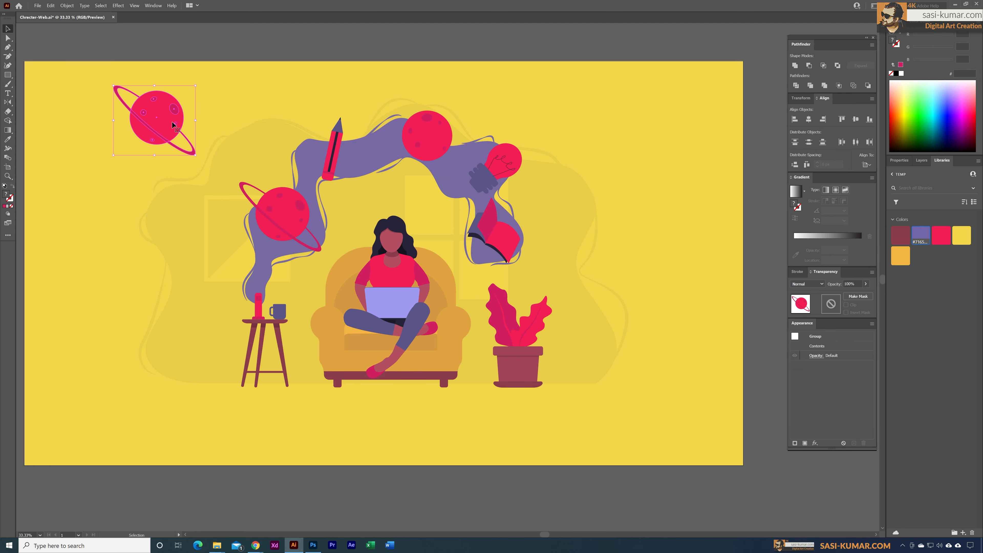
{"action": "key", "text": "i"}
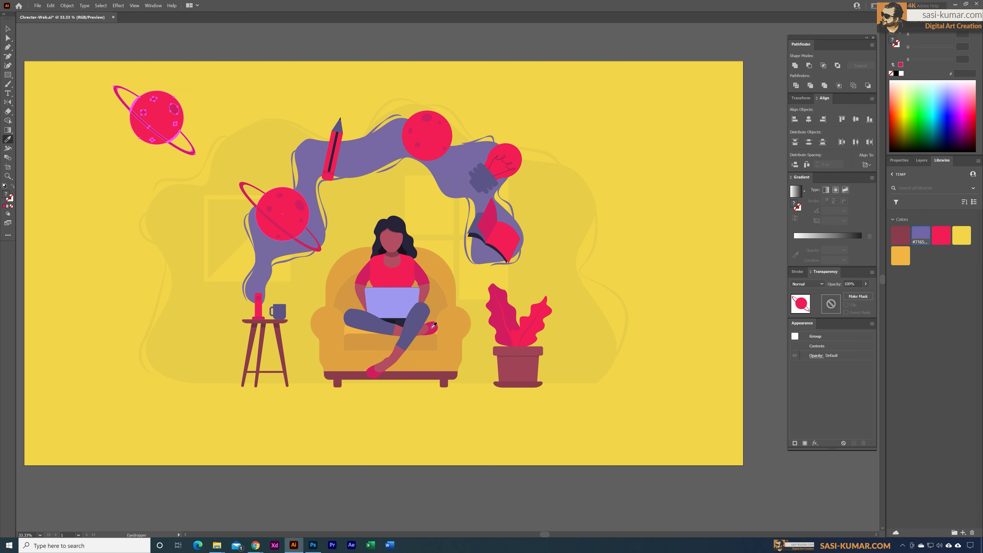
{"action": "left_click", "coordinate": [398, 317]}
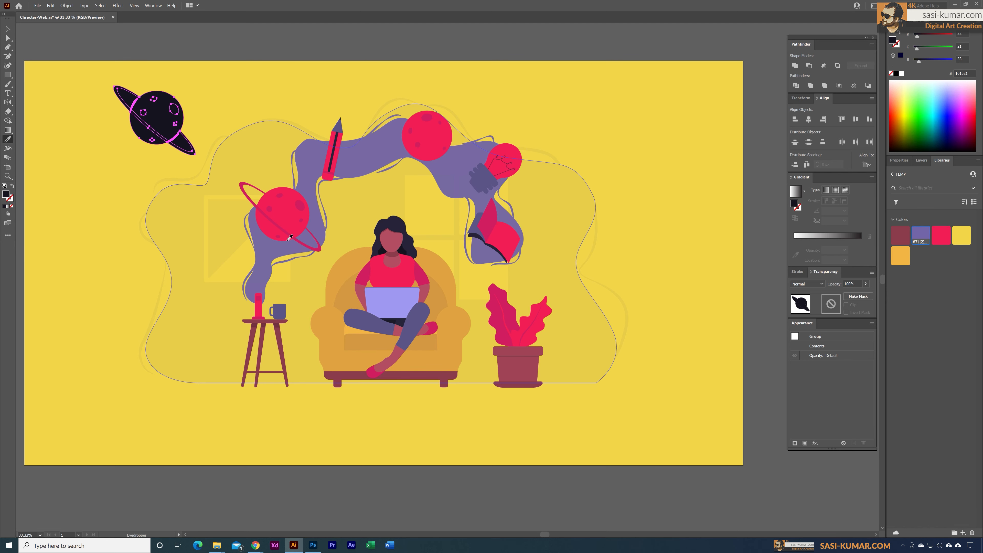
Delete the two filled patches inside the dark planet copy's ring so that the ring is open on both sides
{"action": "left_click", "coordinate": [8, 38]}
{"action": "left_click", "coordinate": [132, 99]}
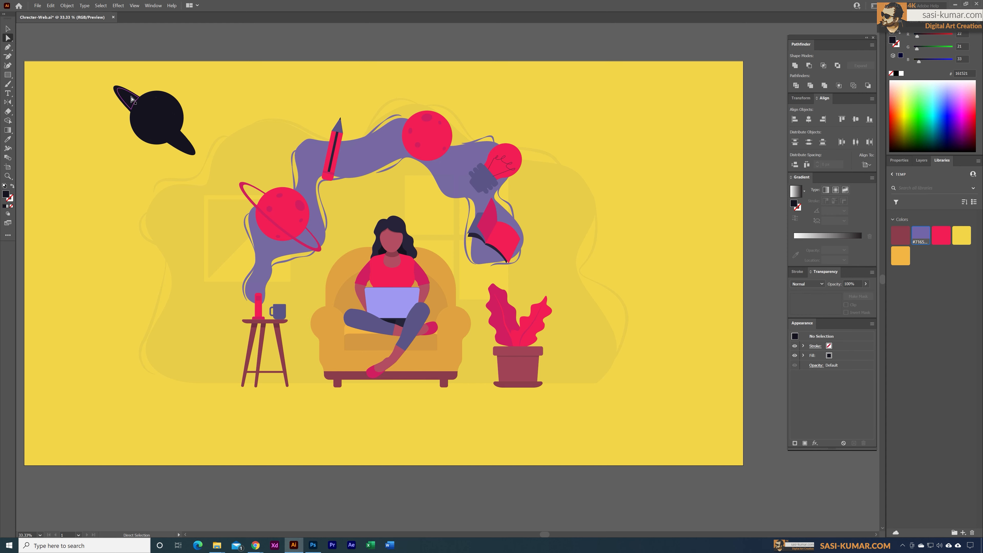
{"action": "key", "text": "Delete"}
{"action": "left_click", "coordinate": [180, 142]}
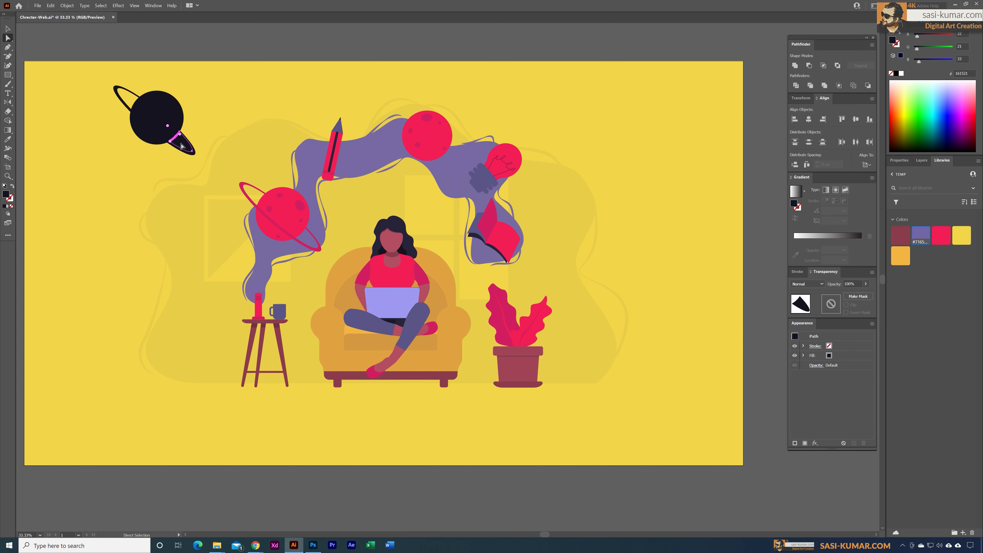
{"action": "key", "text": "Delete"}
{"action": "left_click", "coordinate": [5, 28]}
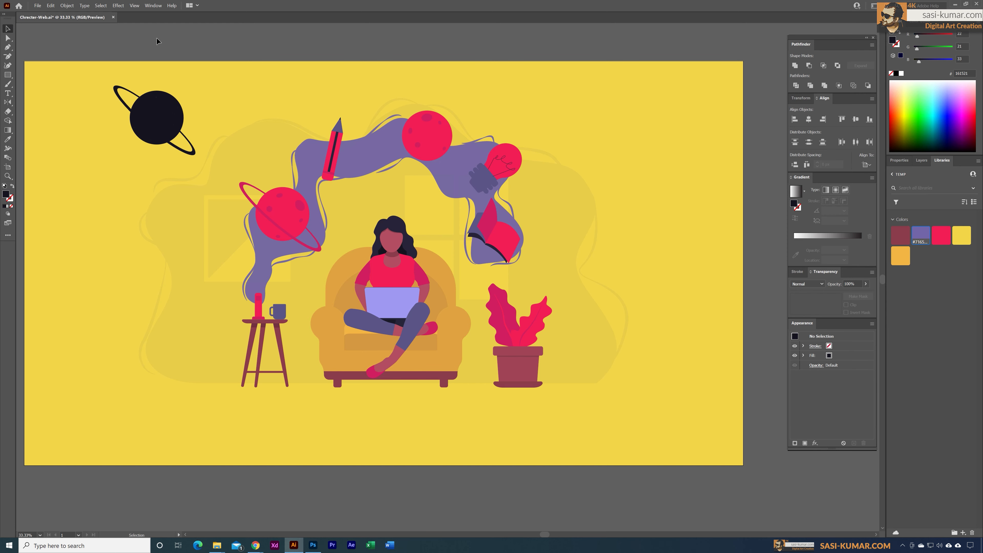
Place the dark planet silhouette over the pink ringed planet with a slight offset
{"action": "left_click", "coordinate": [137, 140]}
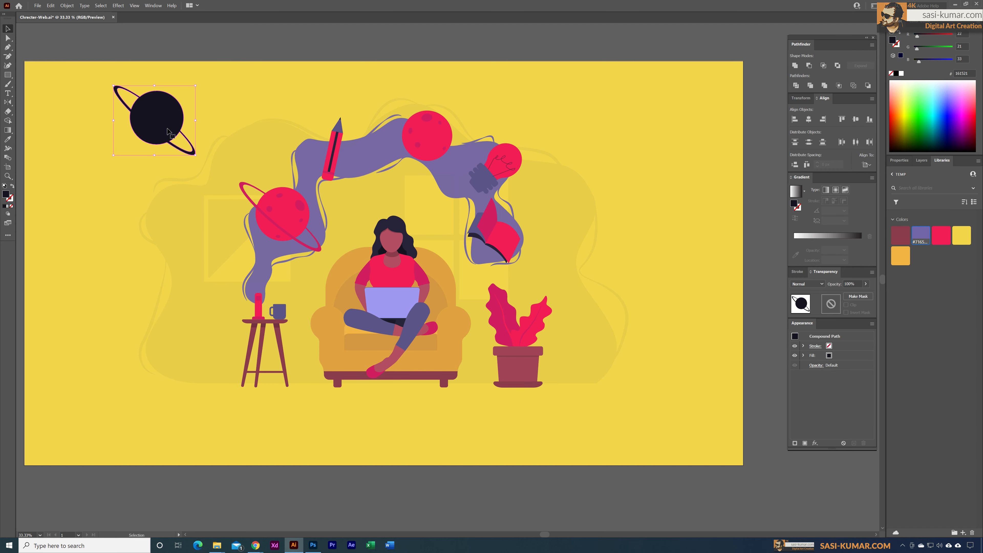
{"action": "left_click_drag", "start_coordinate": [161, 127], "coordinate": [286, 219]}
{"action": "left_click_drag", "start_coordinate": [280, 217], "coordinate": [281, 218]}
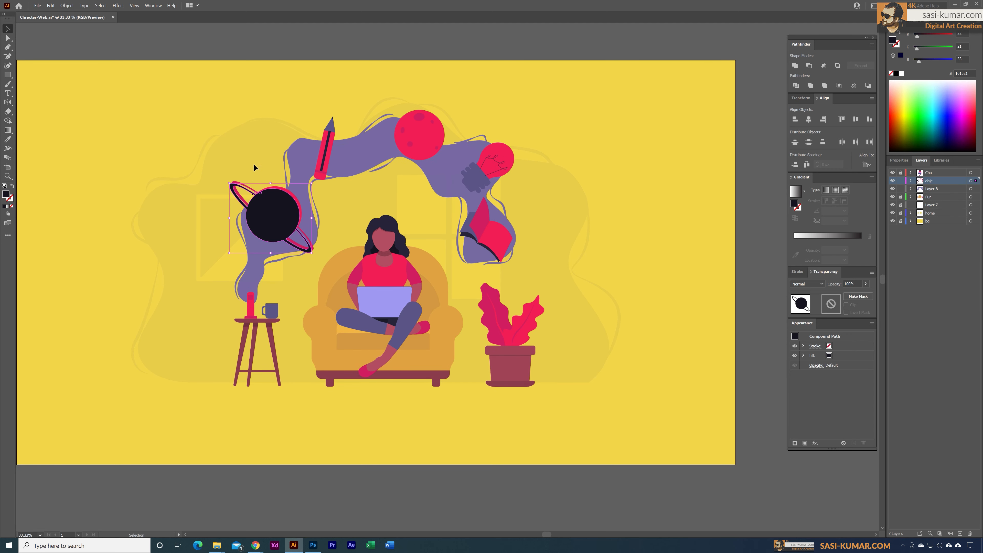
{"action": "left_click", "coordinate": [274, 43]}
{"action": "left_click", "coordinate": [366, 146]}
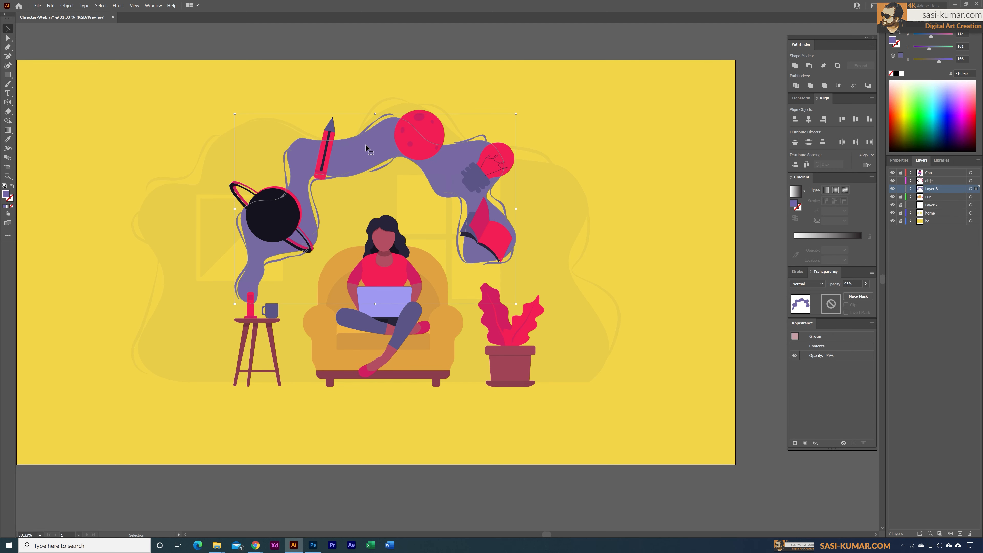
{"action": "left_click", "coordinate": [386, 74]}
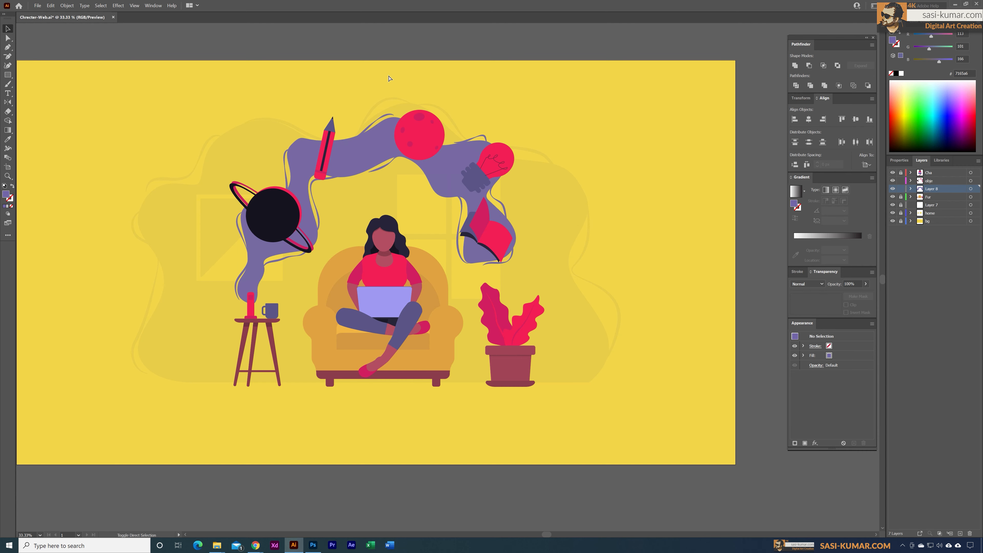
Place a copy of the smoke ribbon on the planet's layer and divide it together with the dark planet silhouette using Pathfinder Divide
{"action": "key", "text": "ctrl+z"}
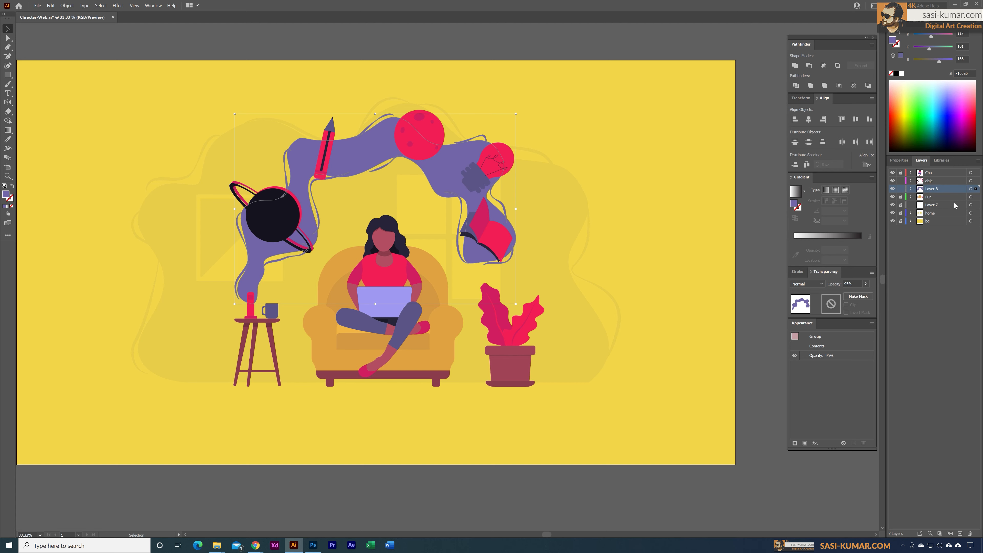
{"action": "left_click_drag", "start_coordinate": [976, 188], "coordinate": [977, 181]}
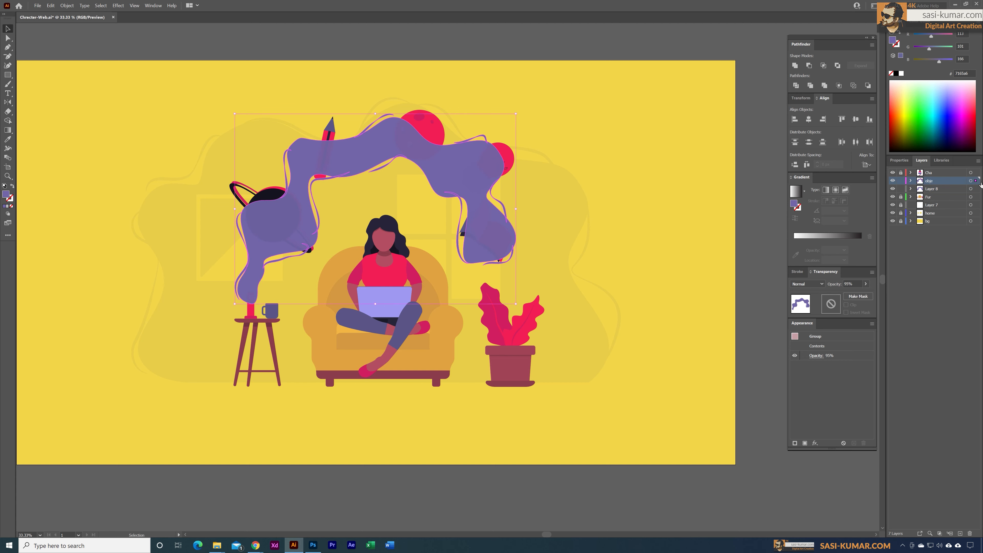
{"action": "left_click", "coordinate": [277, 221], "text": "shift"}
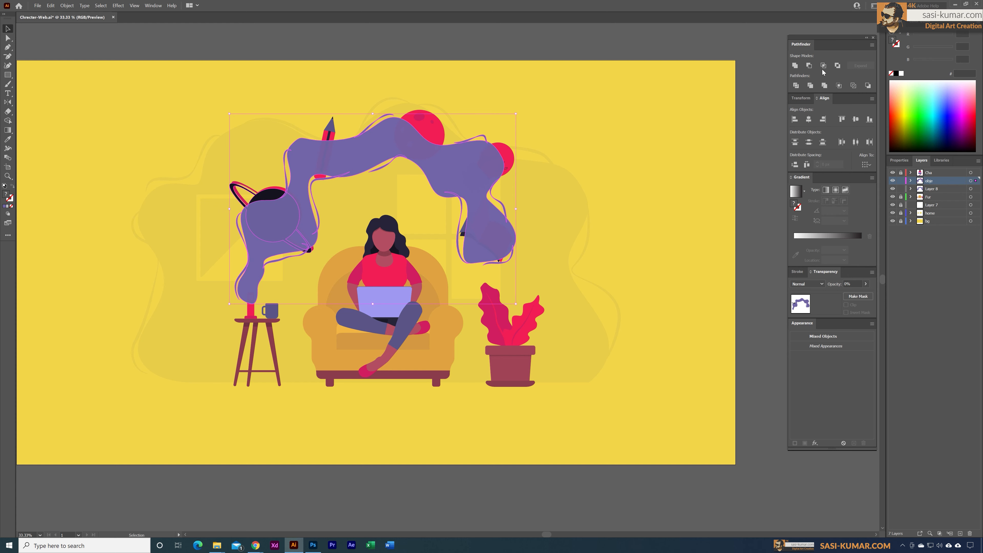
{"action": "left_click", "coordinate": [797, 86]}
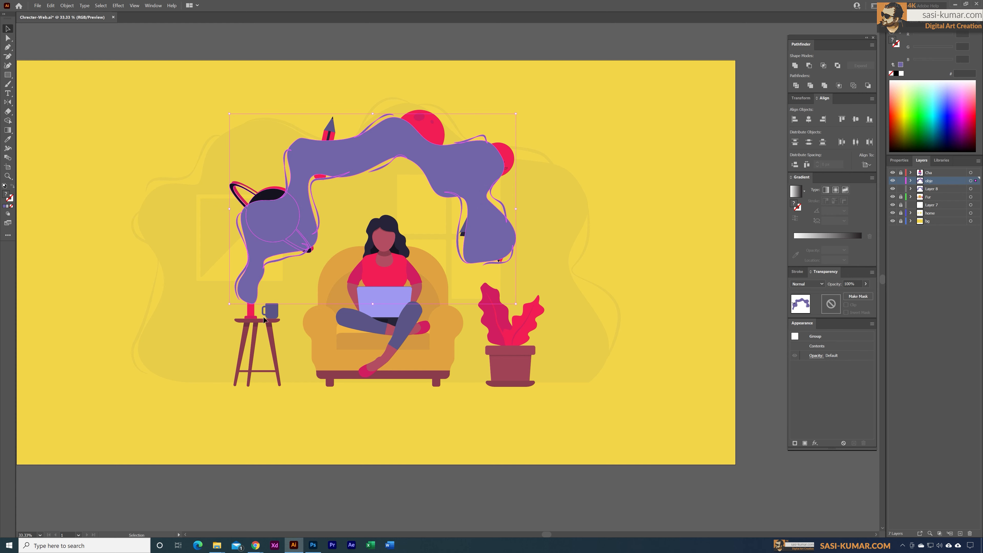
Cut the planet-shaped overlap piece out of the divided group, remove the remaining pieces and paste the overlap back in place
{"action": "double_click", "coordinate": [278, 222]}
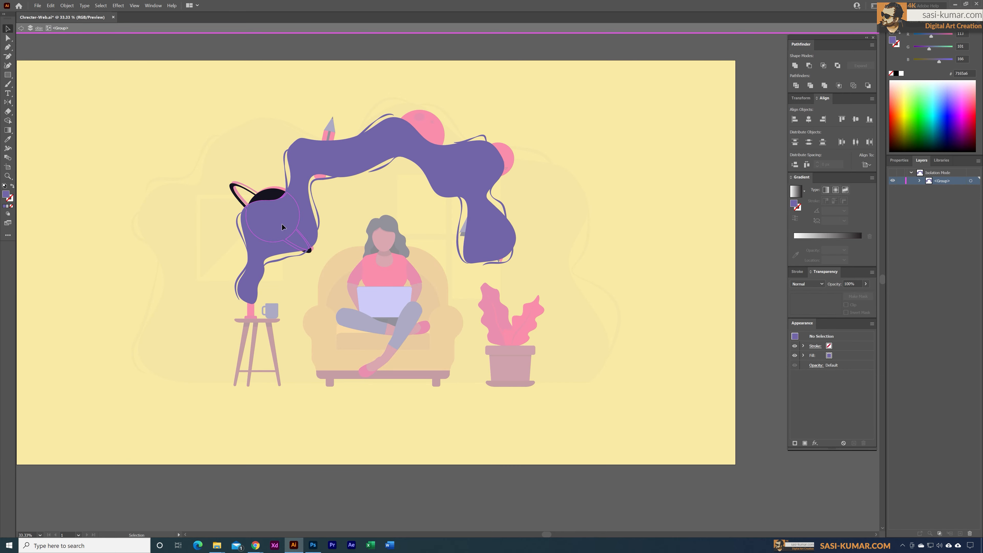
{"action": "key", "text": "a"}
{"action": "key", "text": "Delete"}
{"action": "key", "text": "v"}
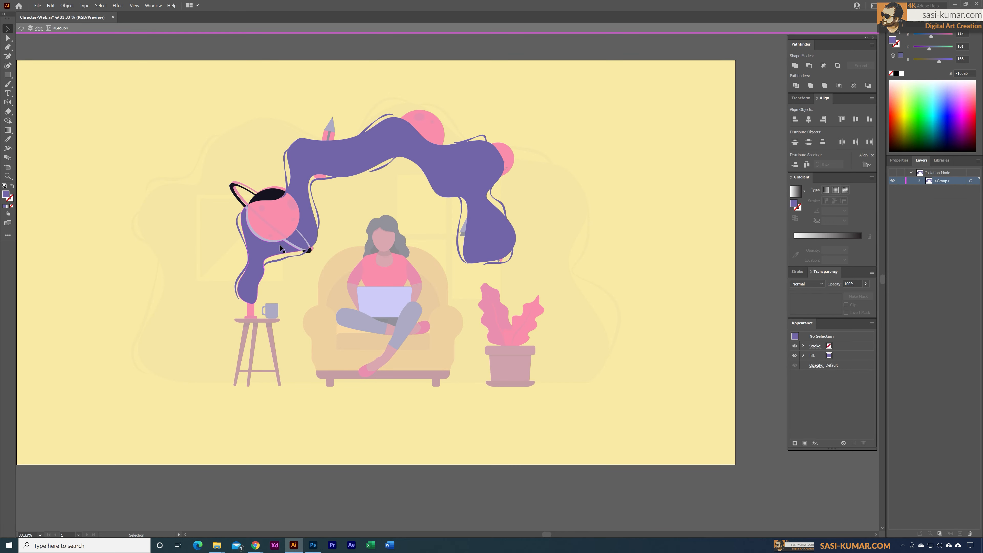
{"action": "double_click", "coordinate": [177, 203]}
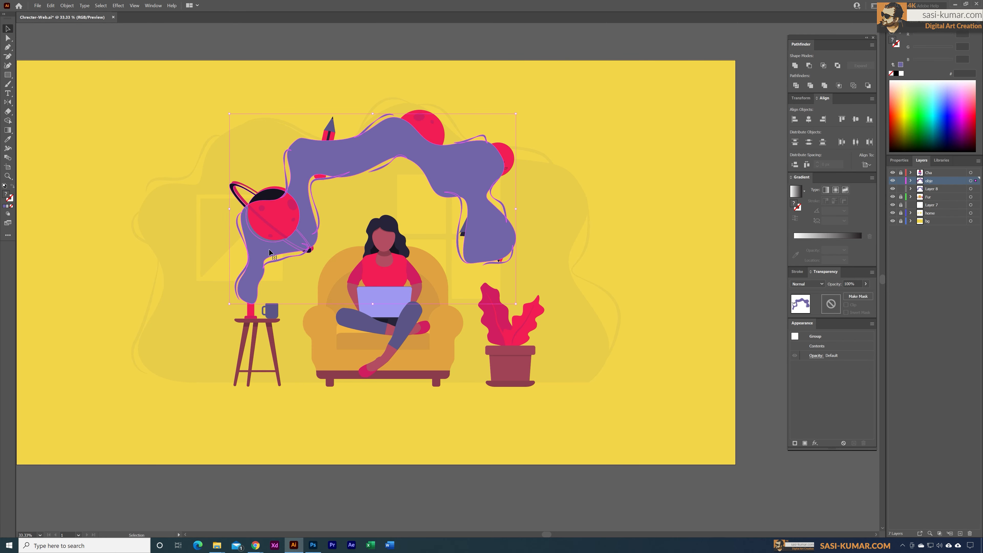
{"action": "key", "text": "ctrl+f"}
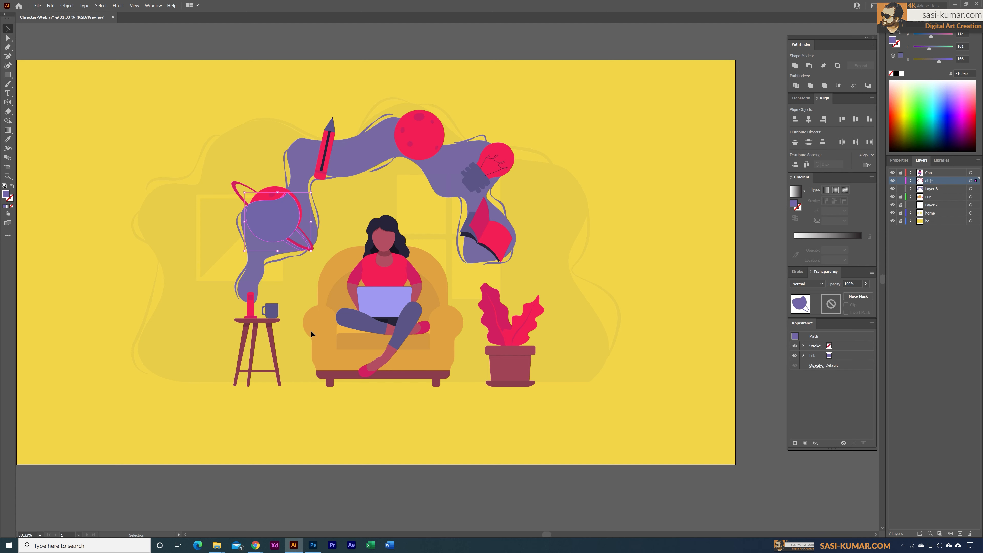
Fill the planet's overlap piece with the dark navy sampled from the book and send it to the back as a shadow
{"action": "key", "text": "i"}
{"action": "left_click", "coordinate": [472, 240]}
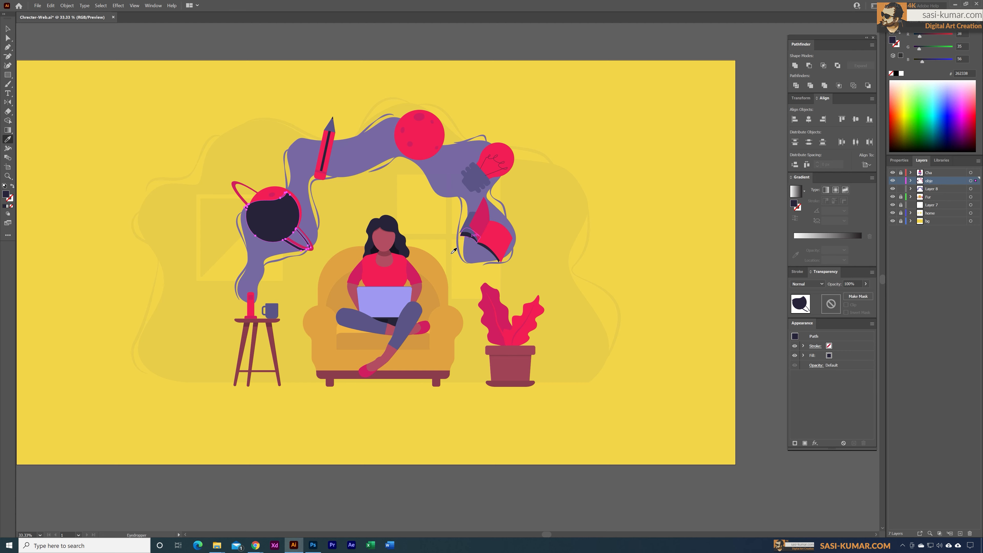
{"action": "left_click", "coordinate": [7, 28]}
{"action": "key", "text": "a"}
{"action": "key", "text": "v"}
{"action": "right_click", "coordinate": [278, 220]}
{"action": "mouse_move", "coordinate": [302, 345]}
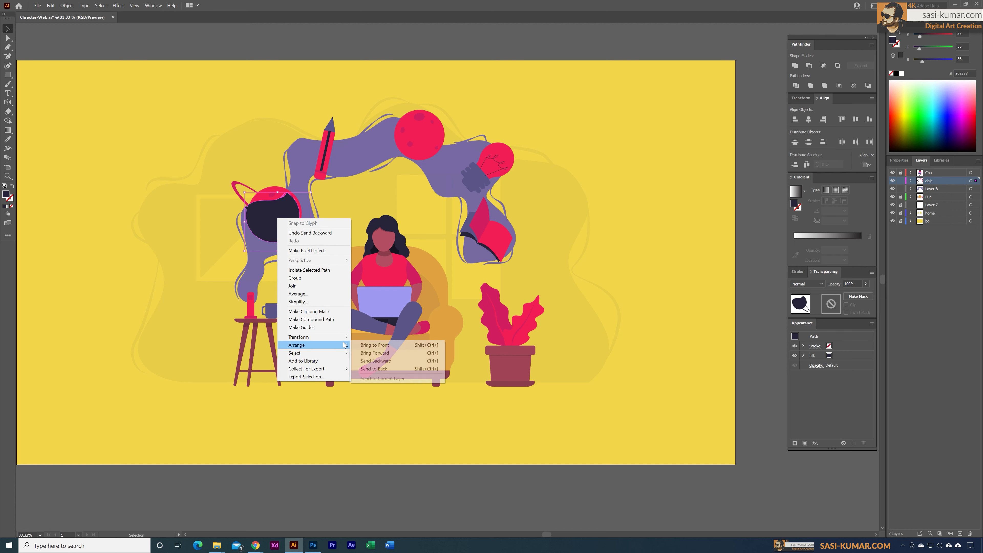
{"action": "left_click", "coordinate": [381, 368]}
{"action": "left_click", "coordinate": [179, 209]}
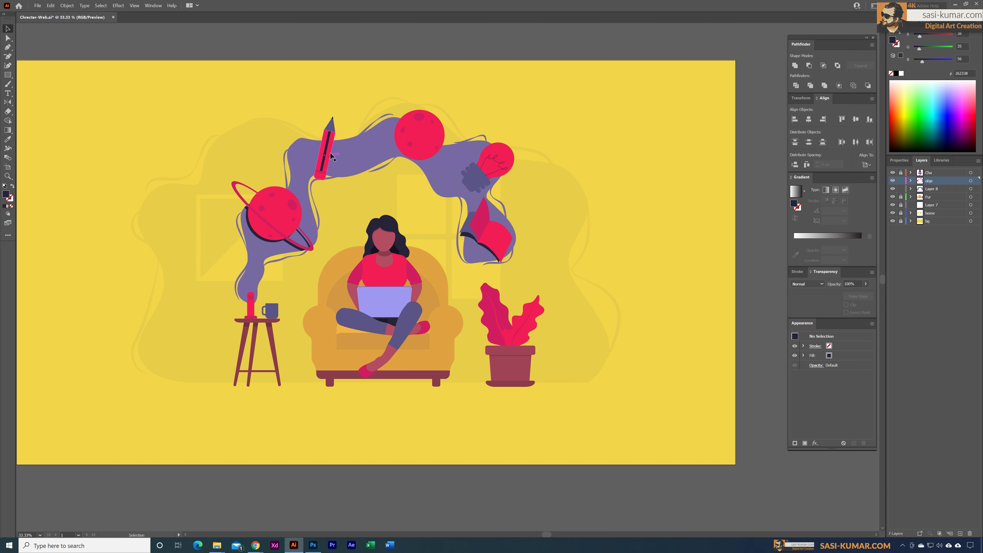
Draw a narrow slanted four-sided dark navy shadow over the pencil's left edge with the Pen tool
{"action": "key", "text": "ctrl+equal"}
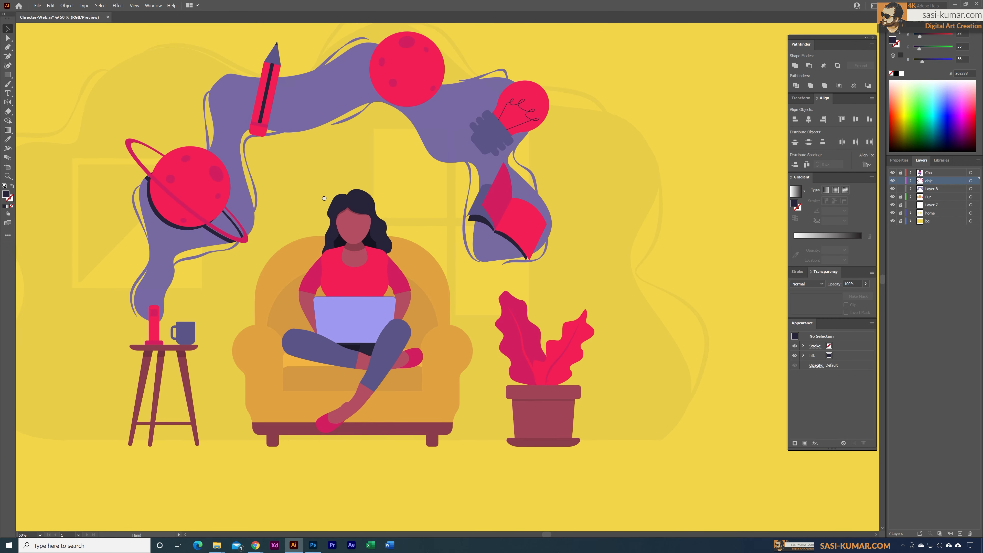
{"action": "scroll", "coordinate": [334, 234], "scroll_direction": "up", "scroll_amount": 2}
{"action": "left_click", "coordinate": [8, 46]}
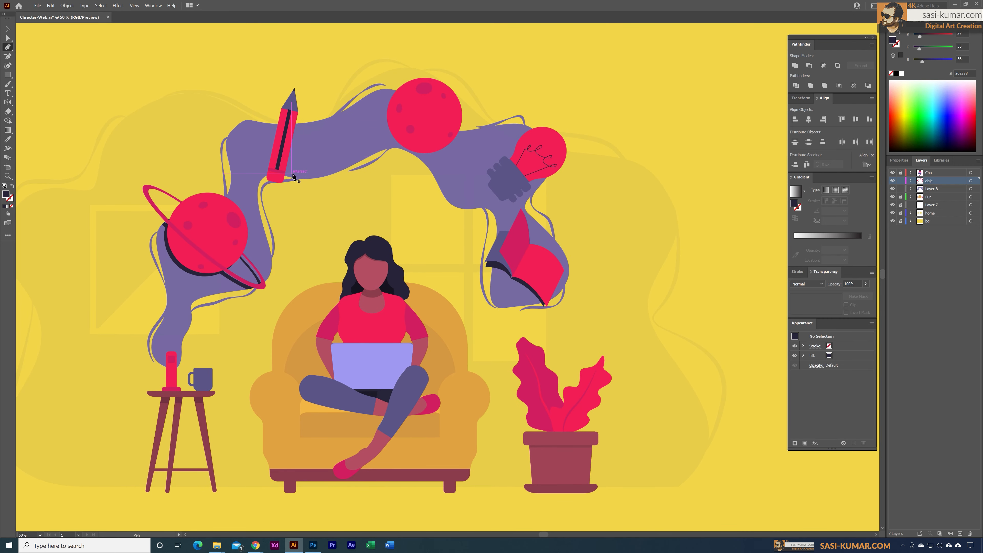
{"action": "left_click", "coordinate": [266, 178]}
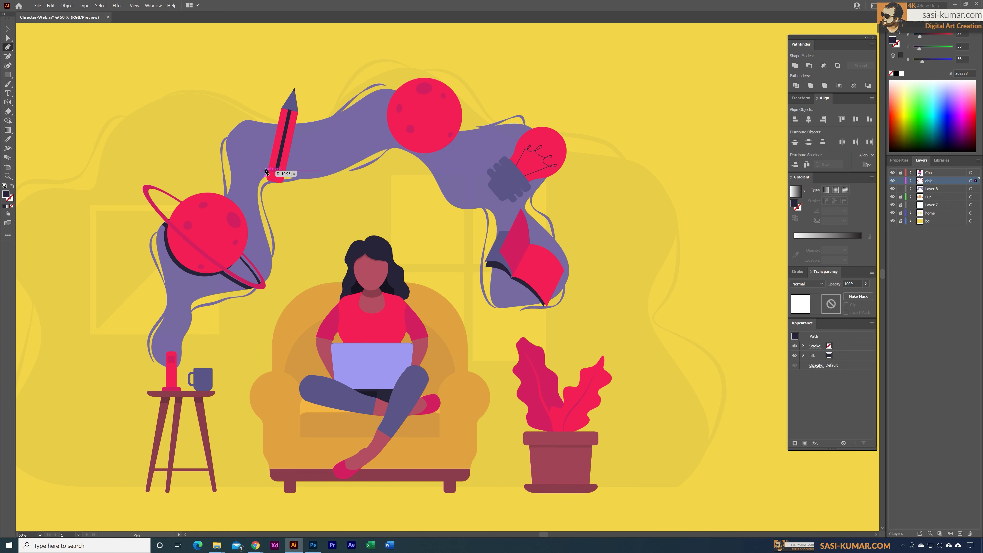
{"action": "left_click", "coordinate": [275, 124]}
{"action": "left_click", "coordinate": [285, 124]}
{"action": "left_click", "coordinate": [273, 177]}
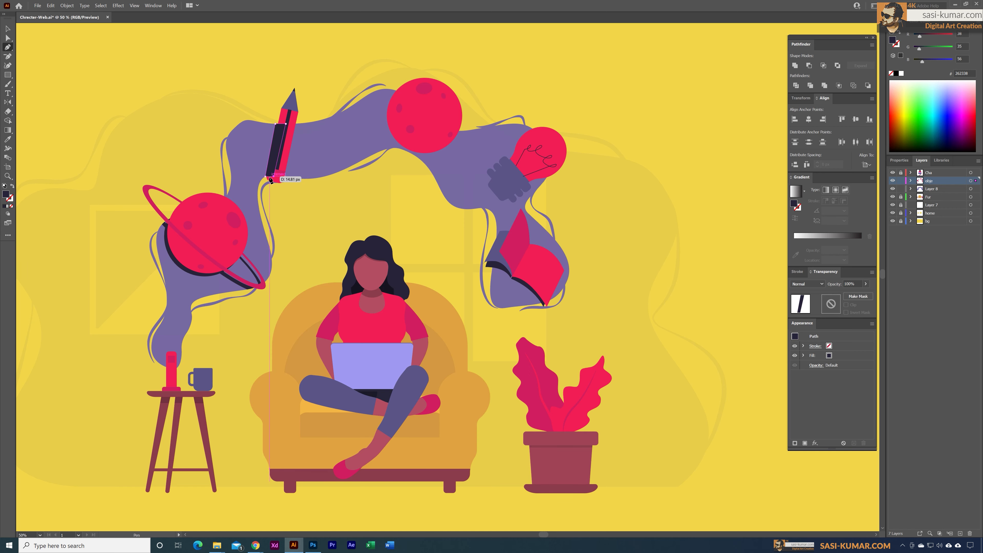
{"action": "left_click", "coordinate": [266, 177]}
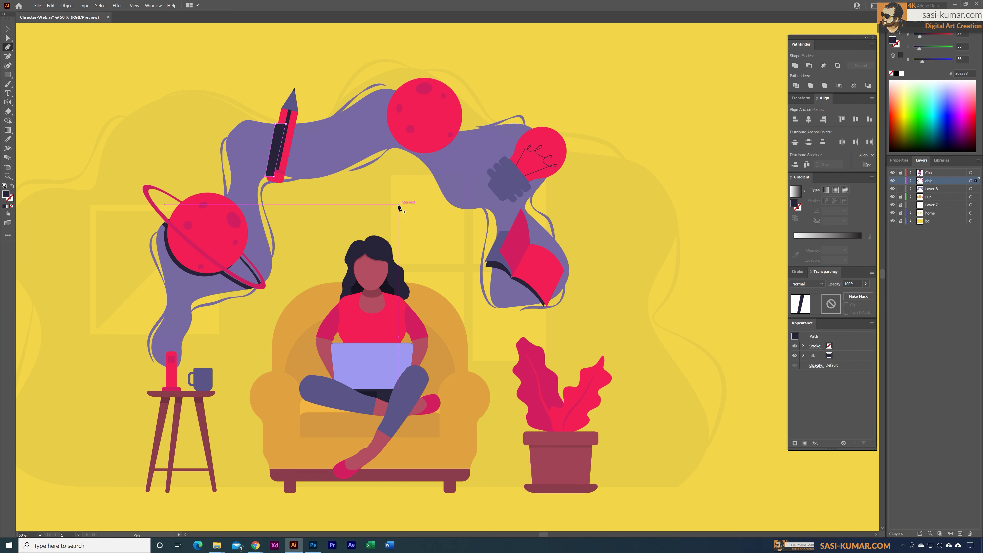
Send the pencil's dark shadow shape to the back so that it sits behind the pencil
{"action": "key", "text": "v"}
{"action": "right_click", "coordinate": [278, 150]}
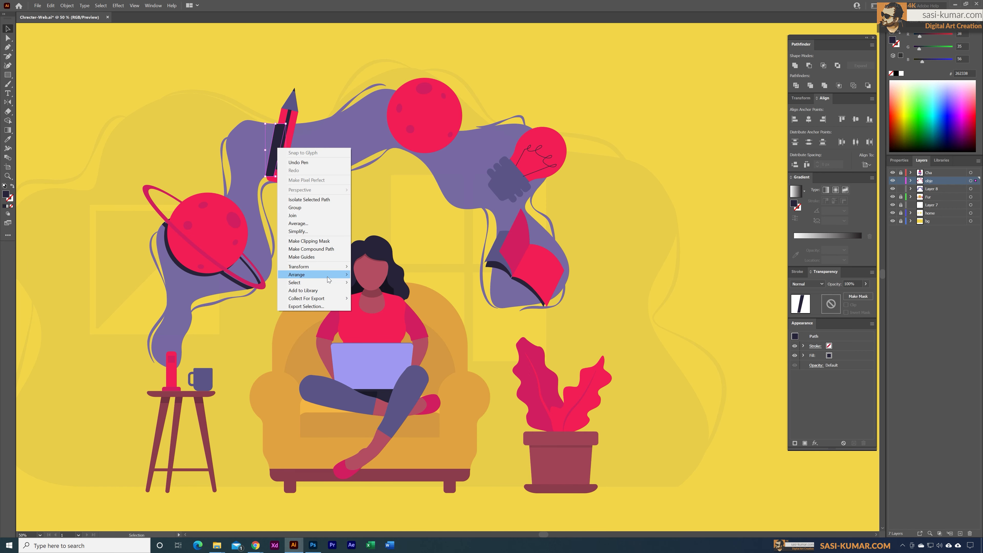
{"action": "mouse_move", "coordinate": [310, 274]}
{"action": "left_click", "coordinate": [383, 299]}
{"action": "left_click", "coordinate": [283, 73]}
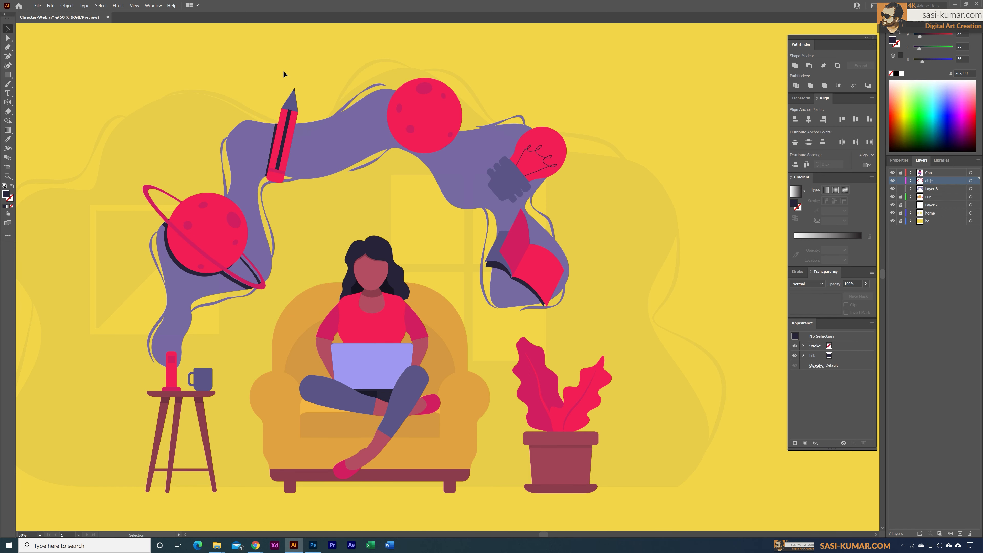
Draw a dark navy ellipse slightly larger than the pink moon, place it over the moon and stretch its height
{"action": "key", "text": "space"}
{"action": "left_click_drag", "start_coordinate": [318, 68], "coordinate": [295, 71]}
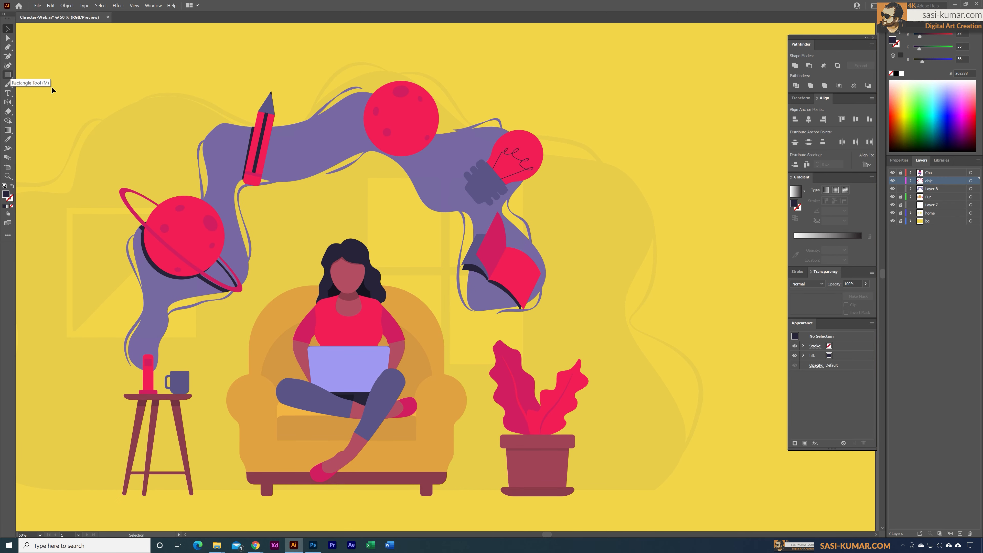
{"action": "left_click_drag", "start_coordinate": [11, 73], "coordinate": [43, 90]}
{"action": "left_click_drag", "start_coordinate": [364, 95], "coordinate": [460, 181]}
{"action": "key", "text": "v"}
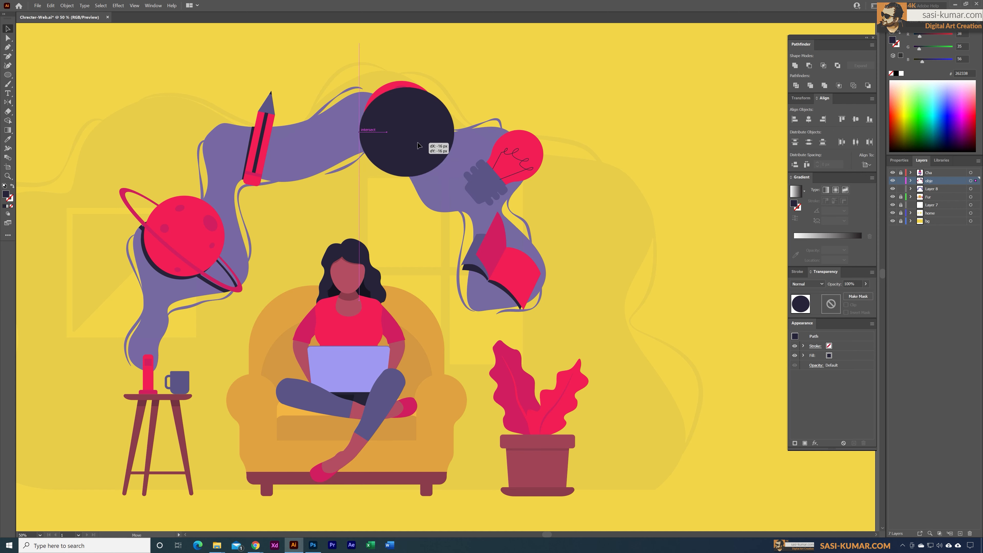
{"action": "left_click_drag", "start_coordinate": [439, 145], "coordinate": [425, 129]}
{"action": "left_click_drag", "start_coordinate": [400, 163], "coordinate": [400, 173]}
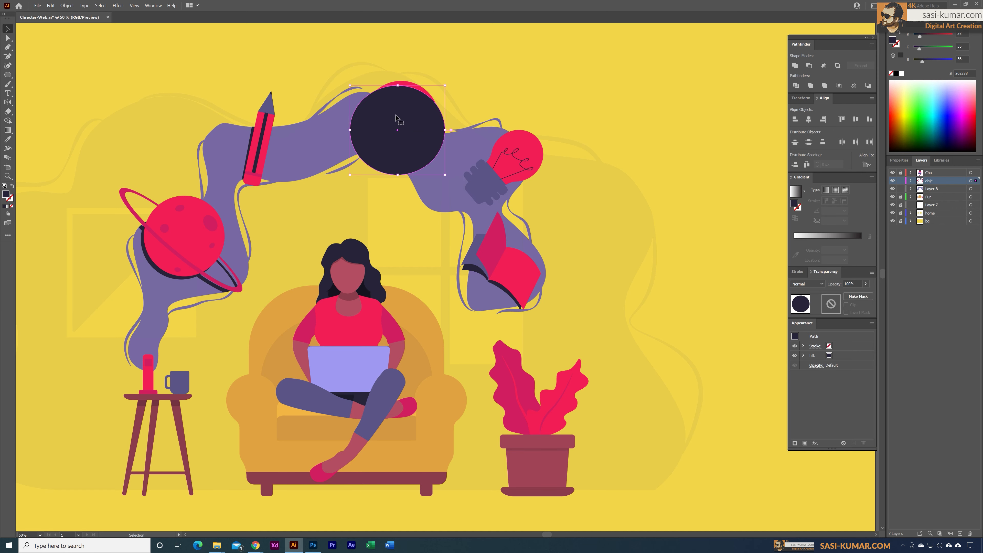
{"action": "mouse_move", "coordinate": [399, 87]}
{"action": "left_mouse_down"}
{"action": "mouse_move", "coordinate": [399, 74]}
{"action": "mouse_move", "coordinate": [391, 103]}
{"action": "left_mouse_up"}
Send the dark ellipse behind the pink moon and shift it upward
{"action": "right_click", "coordinate": [391, 103]}
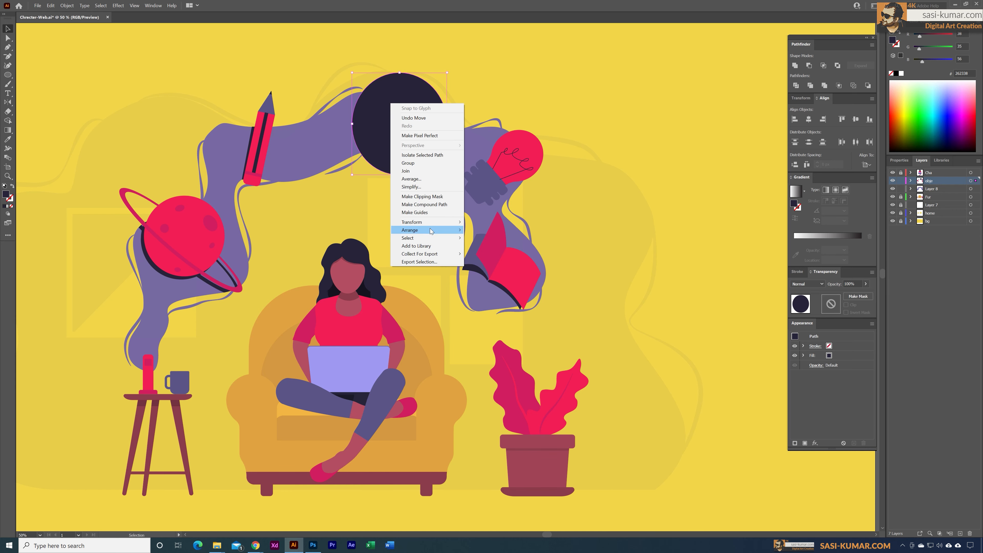
{"action": "mouse_move", "coordinate": [443, 231]}
{"action": "left_click", "coordinate": [488, 254]}
{"action": "left_click", "coordinate": [595, 236]}
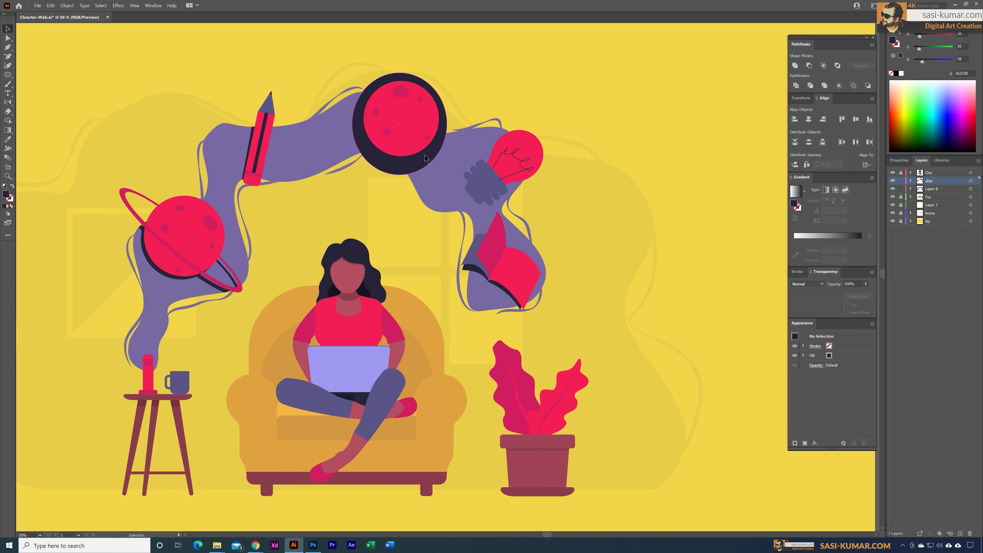
{"action": "left_click_drag", "start_coordinate": [424, 160], "coordinate": [419, 141]}
Place a copy of the smoke ribbon on the moon's layer and divide it together with the dark ellipse
{"action": "left_click", "coordinate": [311, 143]}
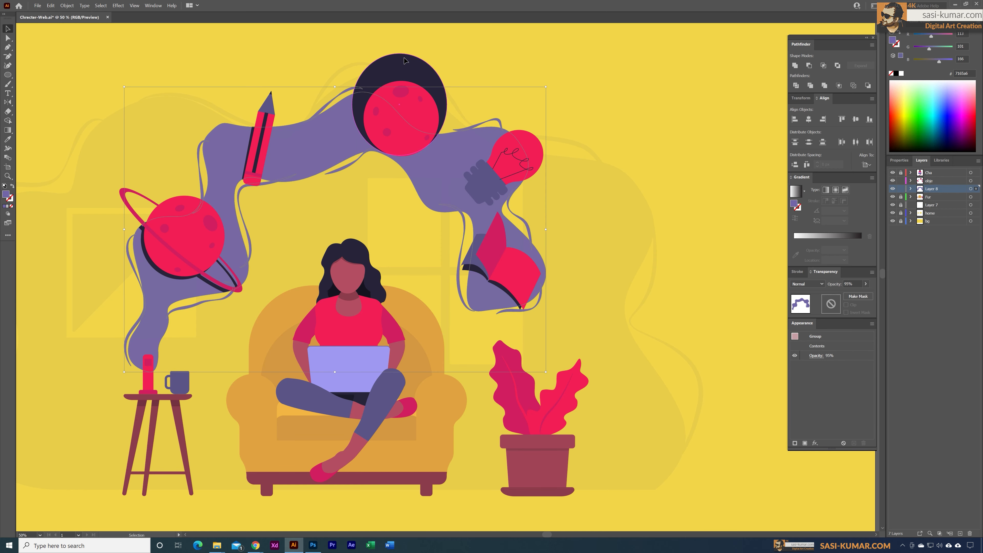
{"action": "left_click", "coordinate": [410, 66]}
{"action": "double_click", "coordinate": [425, 70]}
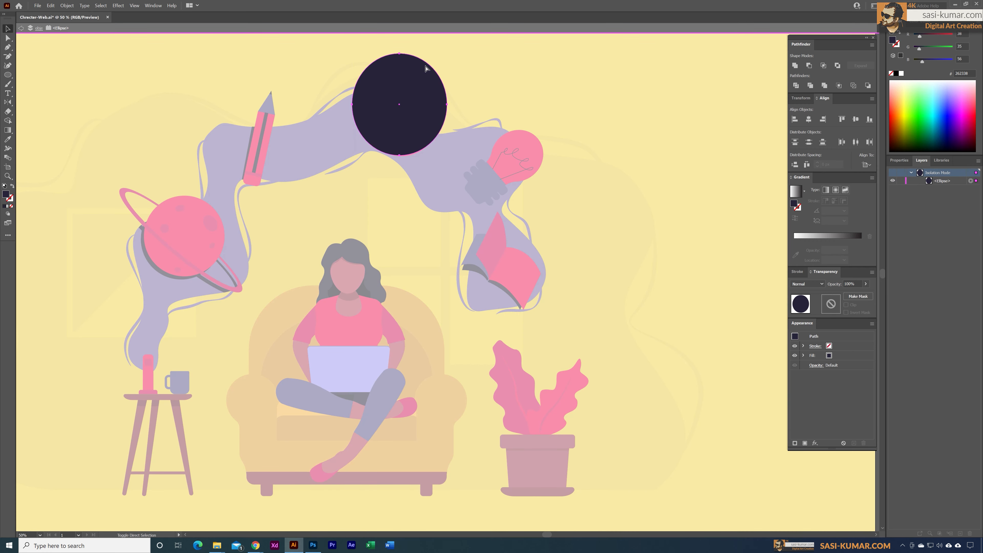
{"action": "key", "text": "ctrl+a"}
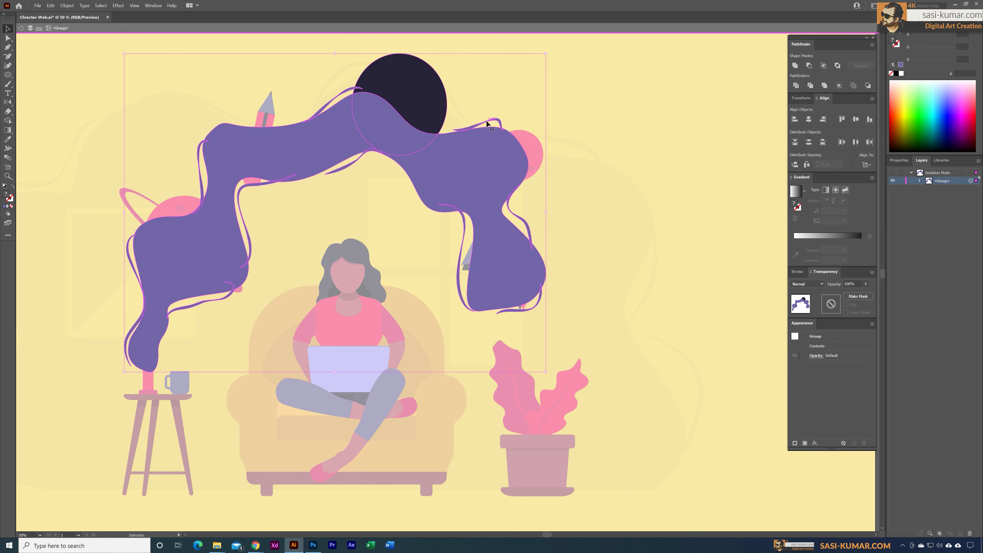
Cut the ellipse-and-ribbon overlap out of the divided group, delete the remaining pieces and paste the overlap back in place
{"action": "double_click", "coordinate": [396, 137]}
{"action": "key", "text": "Delete"}
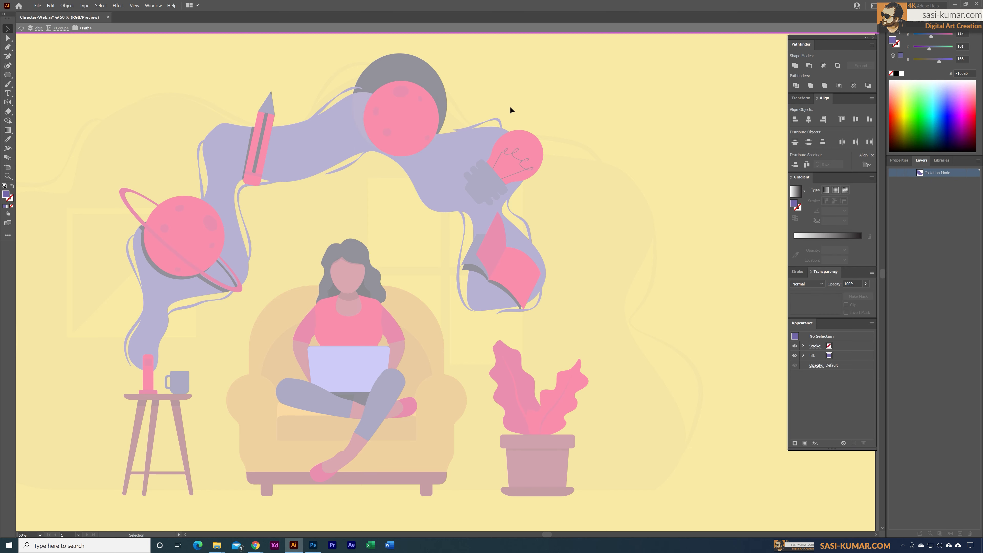
{"action": "double_click", "coordinate": [511, 104]}
{"action": "left_click", "coordinate": [403, 78]}
{"action": "key", "text": "Delete"}
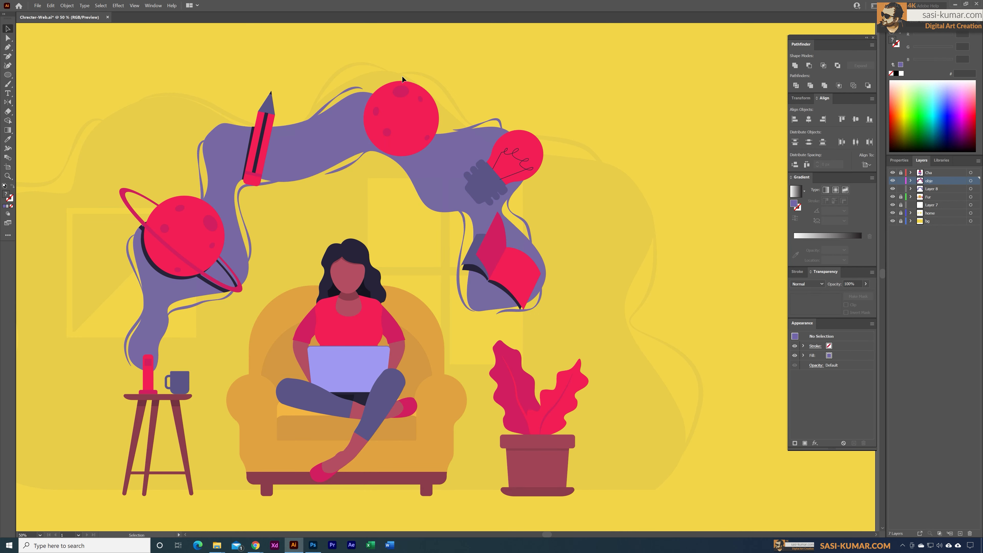
{"action": "key", "text": "ctrl+z"}
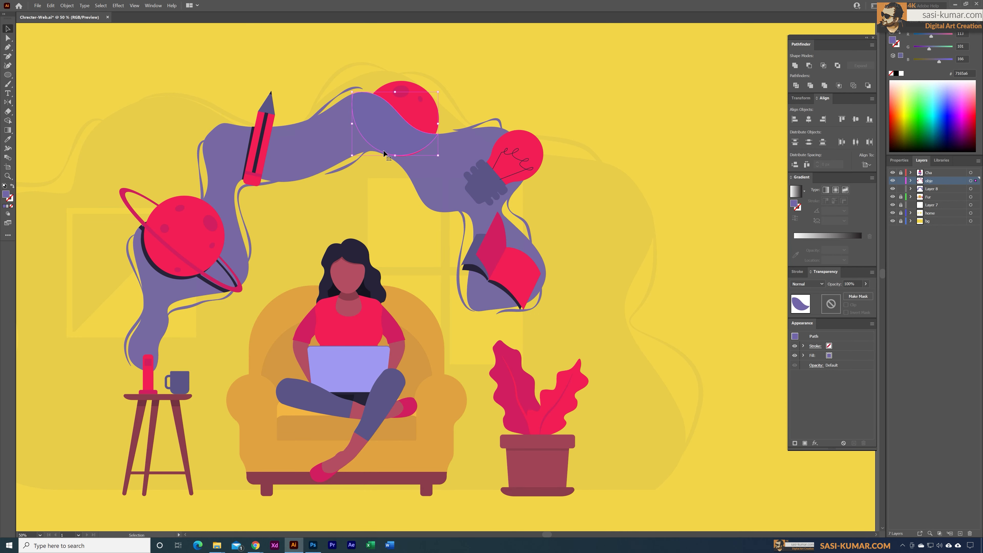
Fill the moon's overlap piece with the dark navy sampled from the pencil and send it to the back
{"action": "key", "text": "i"}
{"action": "left_click", "coordinate": [257, 152]}
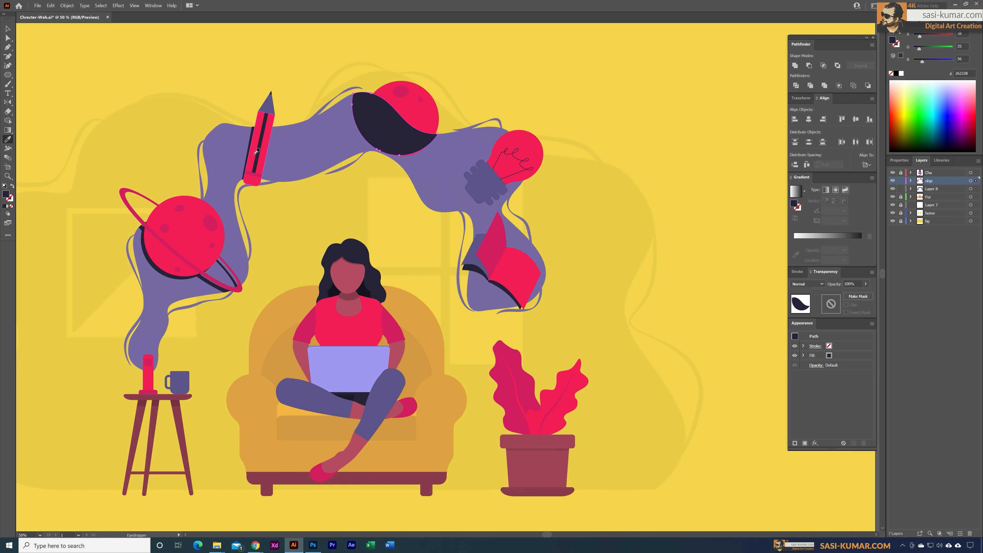
{"action": "left_click", "coordinate": [8, 29]}
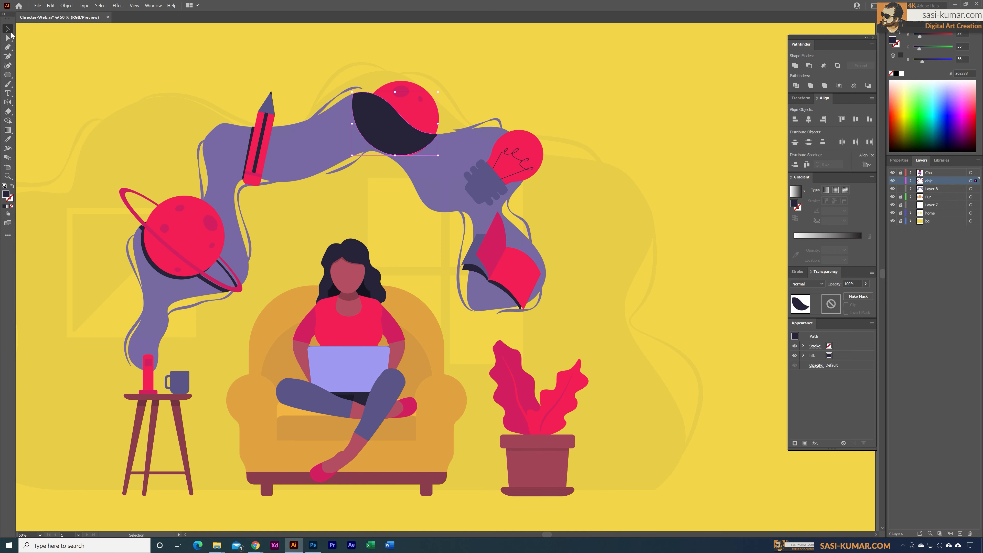
{"action": "right_click", "coordinate": [374, 122]}
{"action": "mouse_move", "coordinate": [406, 248]}
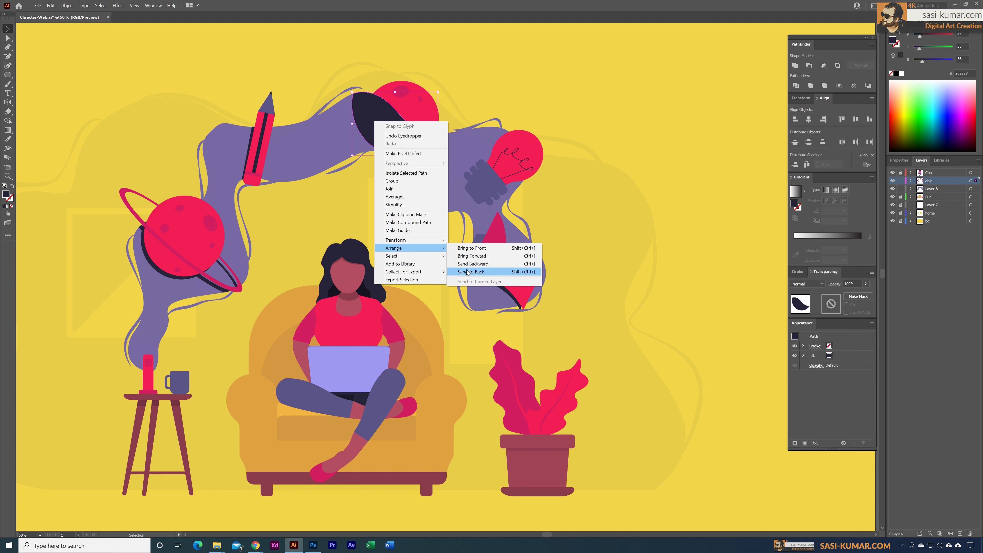
{"action": "left_click", "coordinate": [470, 271]}
{"action": "left_click", "coordinate": [490, 89]}
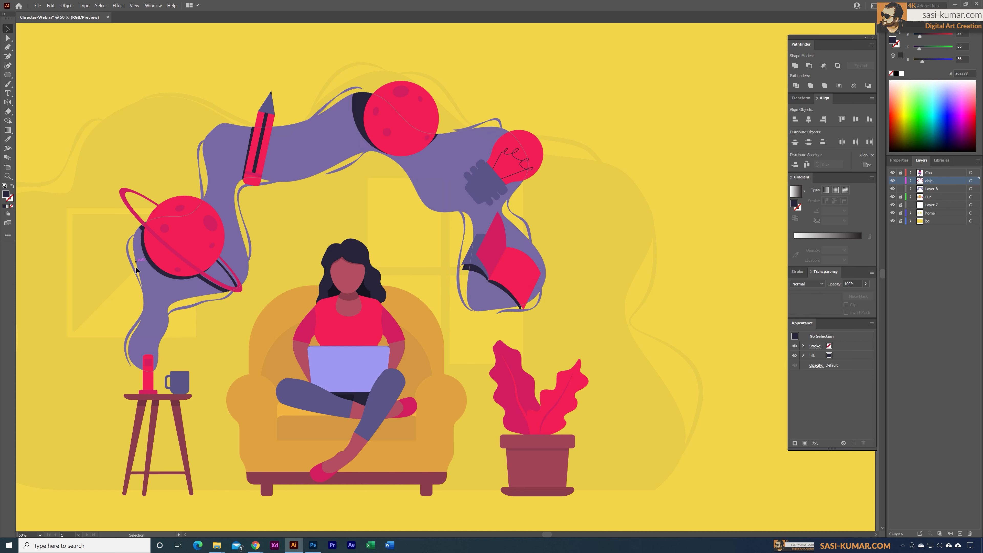
Widen the pencil's dark shadow by nudging its selected points to the left with the Direct Selection tool
{"action": "left_click", "coordinate": [251, 139]}
{"action": "left_click", "coordinate": [8, 38]}
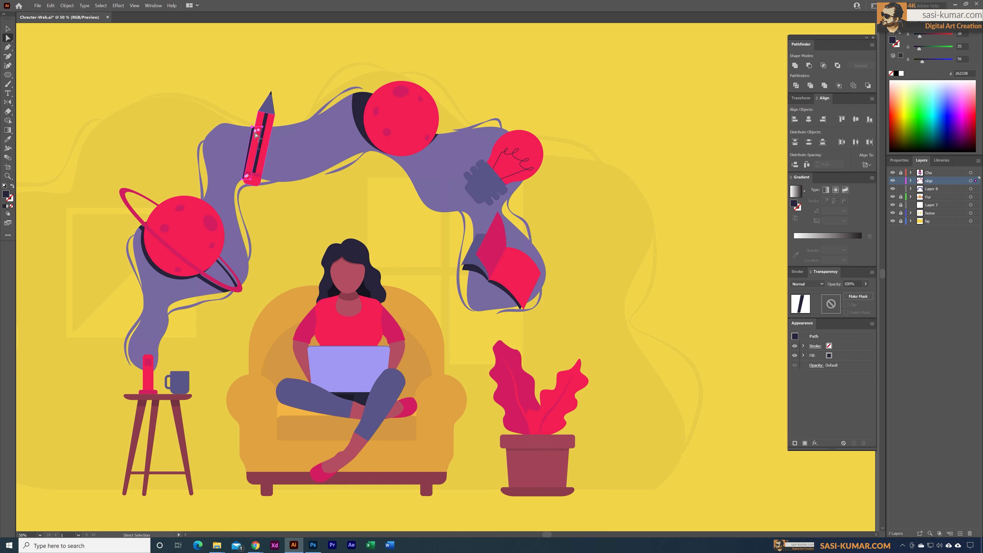
{"action": "left_click", "coordinate": [252, 136]}
{"action": "key", "text": "Left"}
{"action": "key", "text": "Left"}
{"action": "key", "text": "Left"}
{"action": "key", "text": "Left"}
{"action": "key", "text": "Left"}
{"action": "key", "text": "Left"}
{"action": "key", "text": "Left"}
{"action": "key", "text": "Left"}
{"action": "key", "text": "Left"}
{"action": "key", "text": "Left"}
{"action": "key", "text": "Left"}
{"action": "key", "text": "Left"}
{"action": "key", "text": "Left"}
{"action": "key", "text": "Left"}
{"action": "key", "text": "Left"}
{"action": "key", "text": "Left"}
{"action": "key", "text": "Left"}
{"action": "key", "text": "Left"}
{"action": "key", "text": "Left"}
{"action": "key", "text": "Left"}
{"action": "left_click", "coordinate": [253, 73]}
{"action": "left_click_drag", "start_coordinate": [273, 63], "coordinate": [259, 54]}
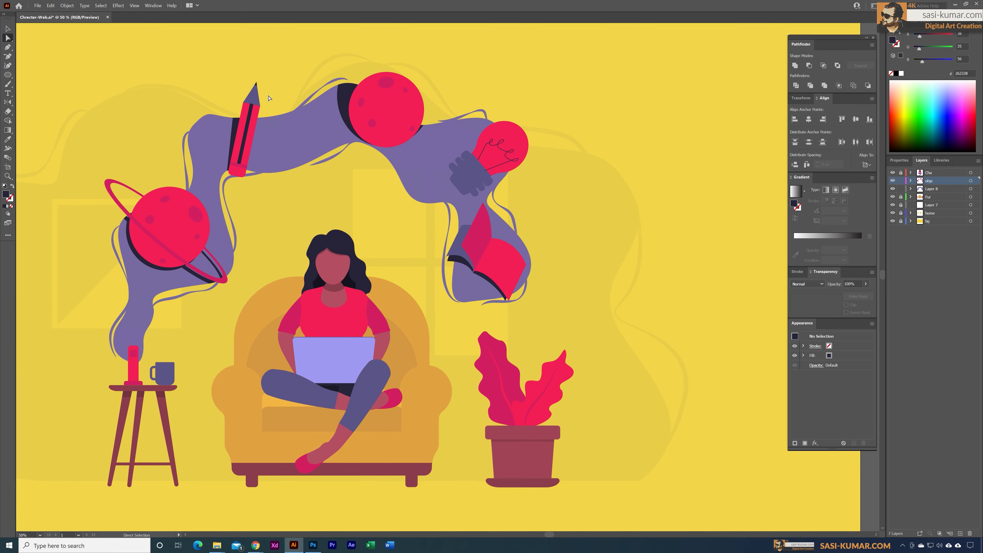
Make a united dark navy silhouette from a copy of the light bulb and place it over the bulb, offset up-left and slightly enlarged
{"action": "left_click", "coordinate": [7, 28]}
{"action": "left_click", "coordinate": [502, 160]}
{"action": "left_click_drag", "start_coordinate": [510, 150], "coordinate": [603, 74], "text": "alt"}
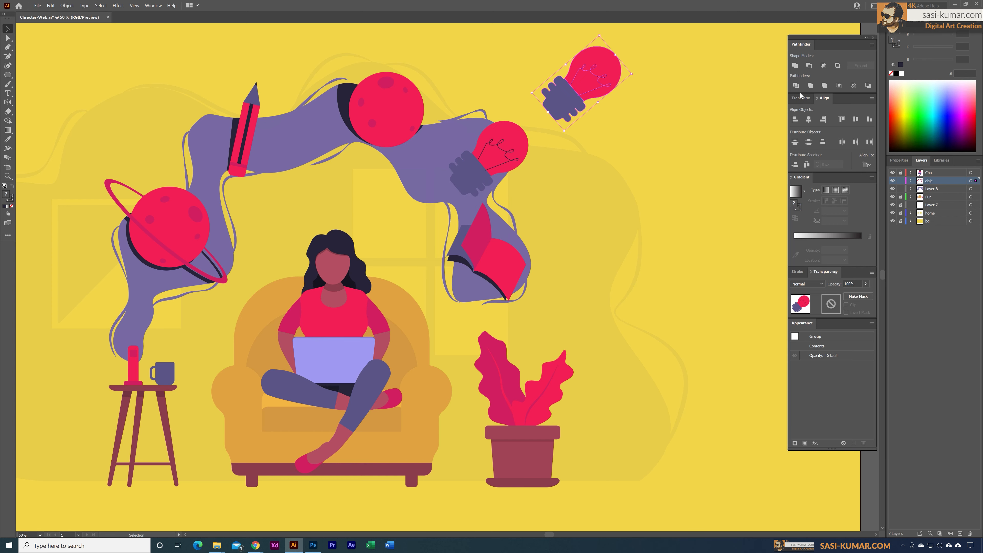
{"action": "left_click", "coordinate": [796, 65]}
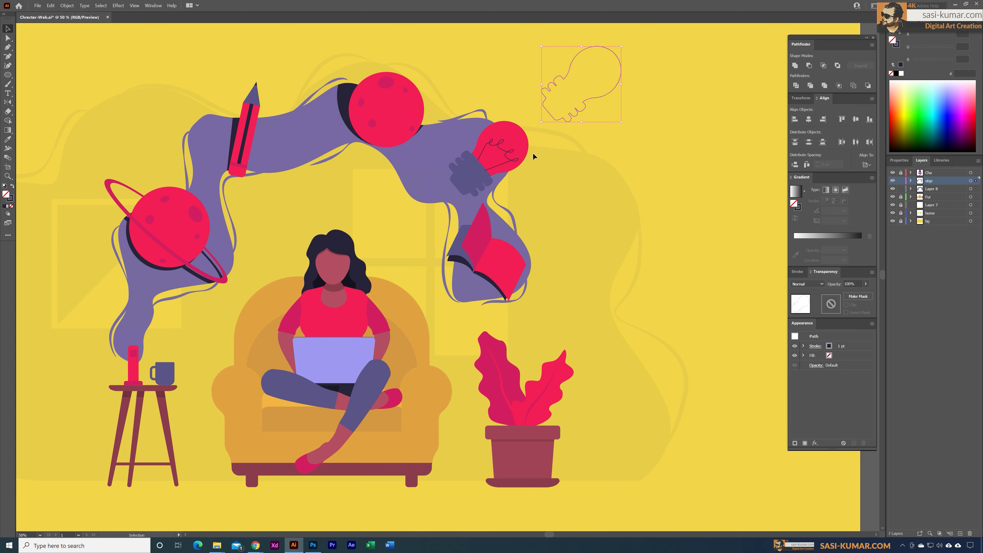
{"action": "left_click", "coordinate": [12, 187]}
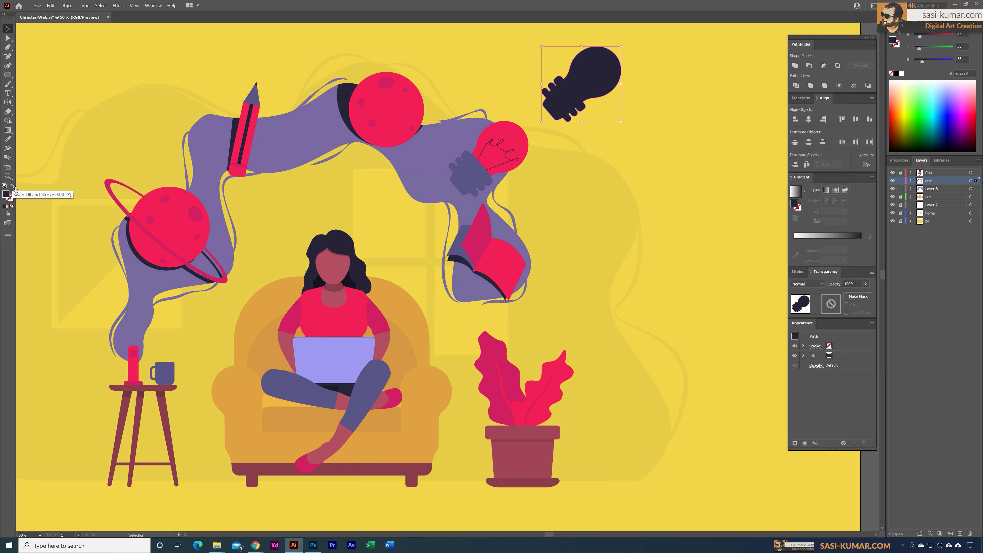
{"action": "left_click_drag", "start_coordinate": [584, 86], "coordinate": [487, 146]}
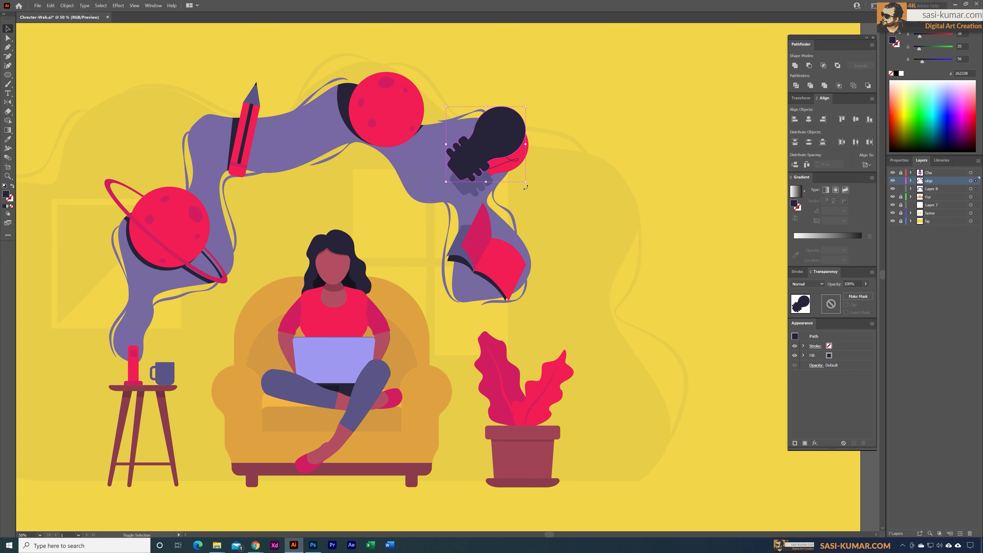
{"action": "mouse_move", "coordinate": [528, 183]}
{"action": "left_mouse_down"}
{"action": "mouse_move", "coordinate": [548, 194]}
{"action": "mouse_move", "coordinate": [532, 187]}
{"action": "left_mouse_up"}
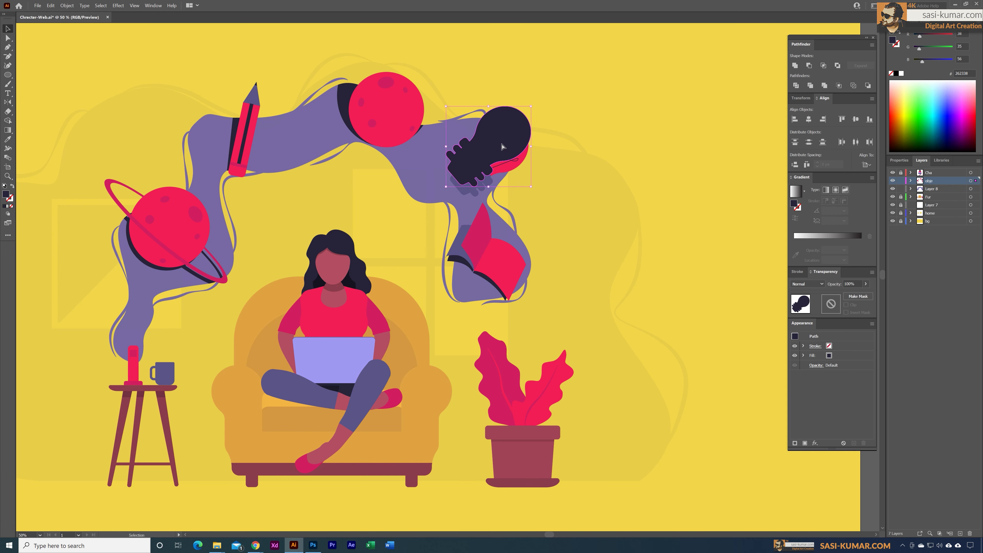
Copy the purple smoke ribbon, paste it in front and move the copy to the floating objects' layer
{"action": "key", "text": "a"}
{"action": "left_click", "coordinate": [421, 158]}
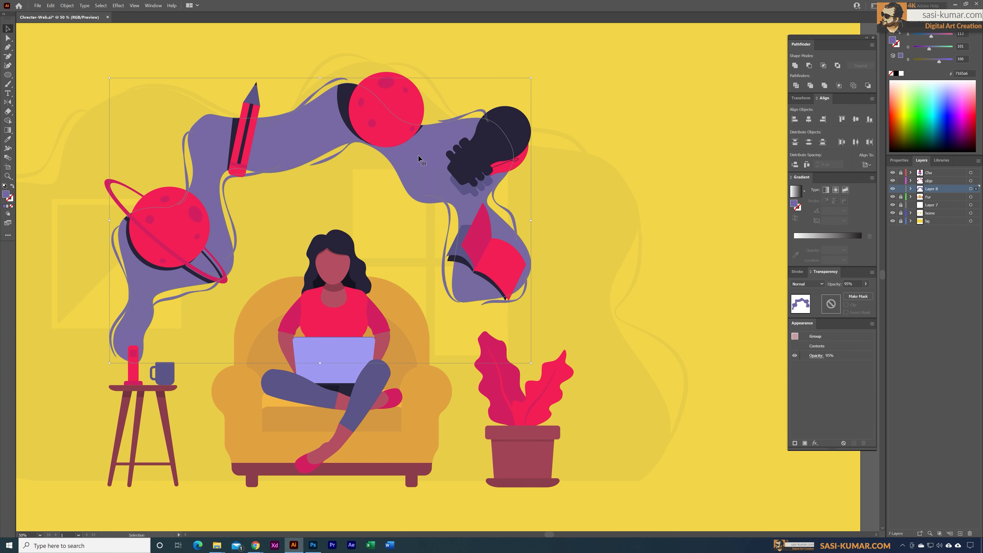
{"action": "key", "text": "ctrl+c"}
{"action": "left_click", "coordinate": [624, 115]}
{"action": "key", "text": "ctrl+f"}
{"action": "left_click_drag", "start_coordinate": [980, 183], "coordinate": [979, 181]}
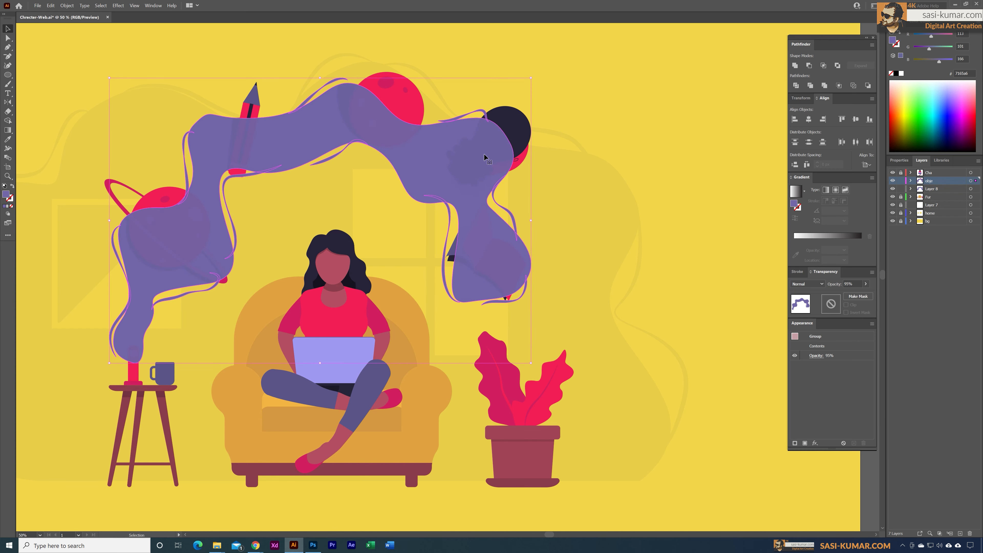
Fill the ribbon copy with the silhouette's dark navy and divide it together with the bulb silhouette
{"action": "key", "text": "i"}
{"action": "left_click", "coordinate": [509, 126]}
{"action": "left_click", "coordinate": [7, 29]}
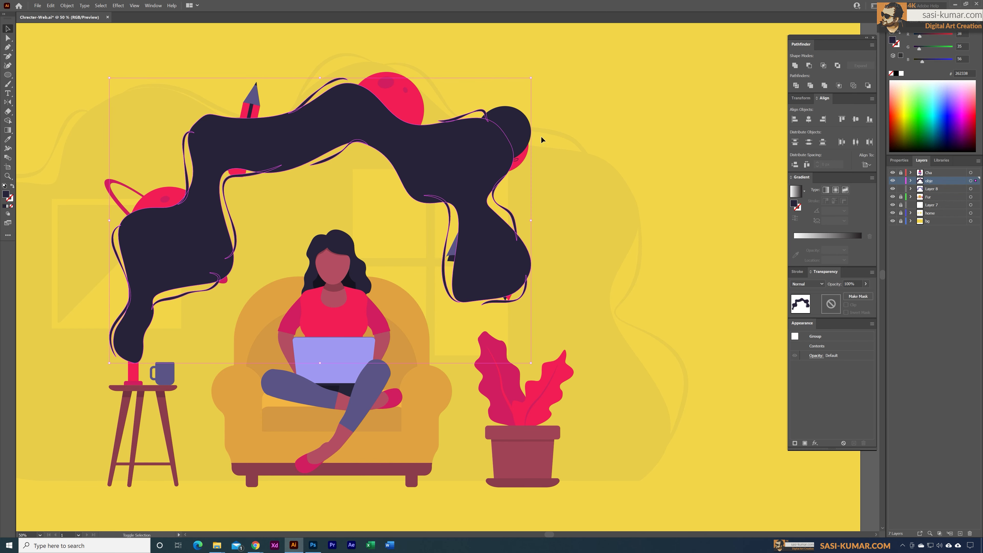
{"action": "left_click", "coordinate": [521, 135], "text": "shift"}
{"action": "left_click", "coordinate": [796, 86]}
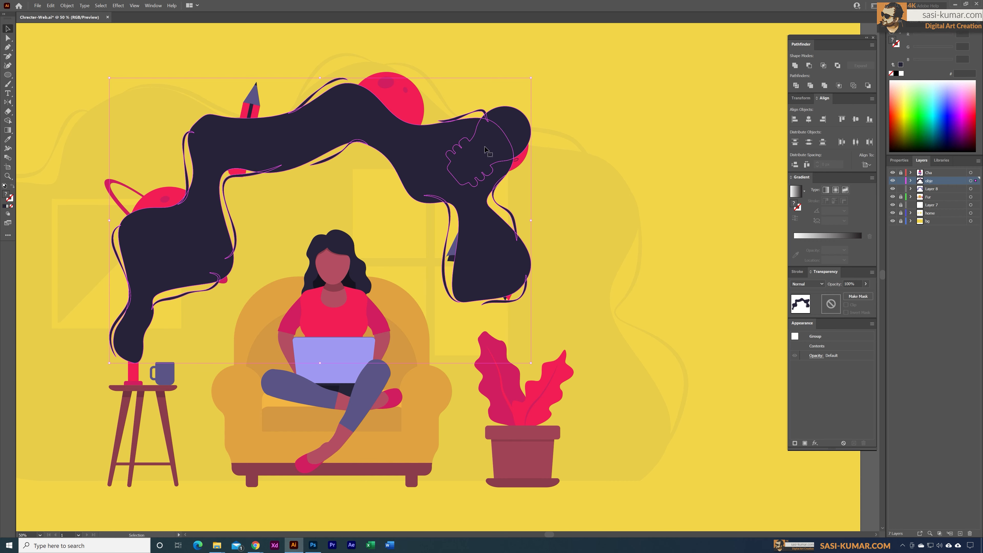
Cut the bulb-and-ribbon overlap out of the divided group, delete the remaining pieces and paste the overlap back in place
{"action": "double_click", "coordinate": [486, 150]}
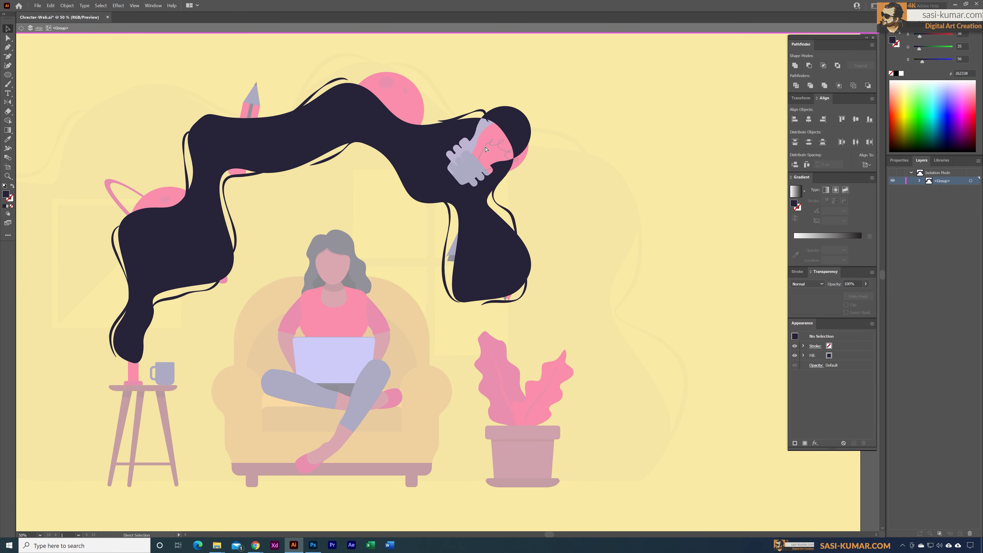
{"action": "double_click", "coordinate": [597, 153]}
{"action": "left_click", "coordinate": [523, 132]}
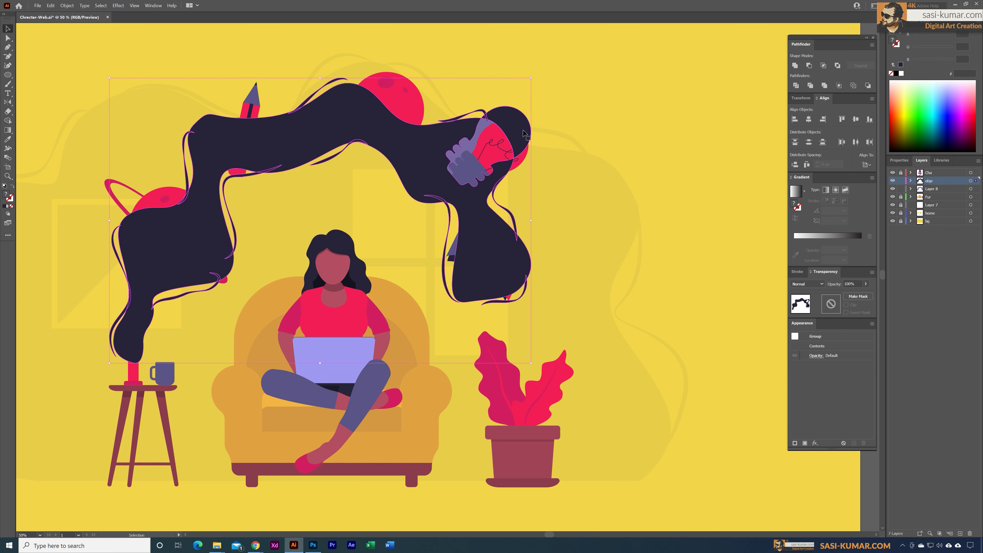
{"action": "key", "text": "ctrl+z"}
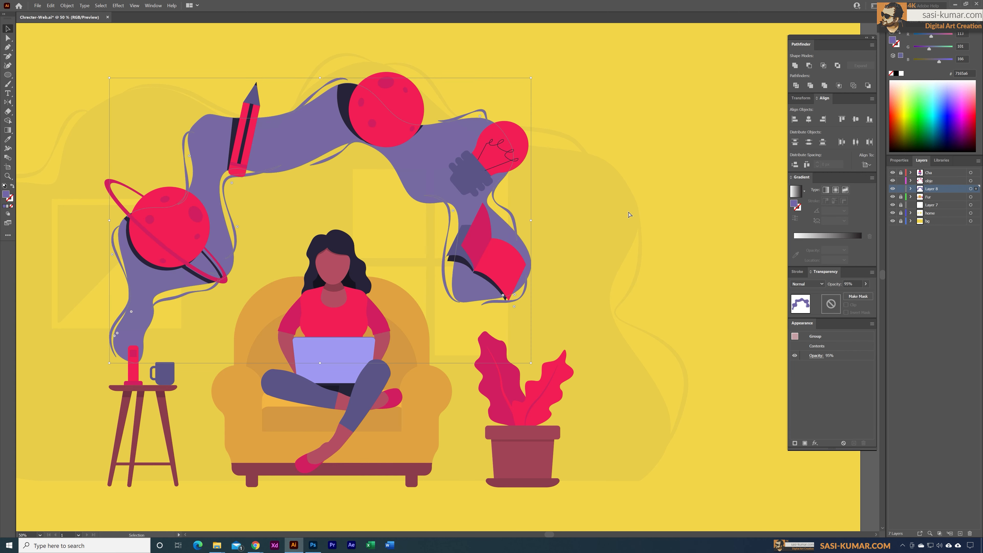
{"action": "left_click", "coordinate": [629, 214]}
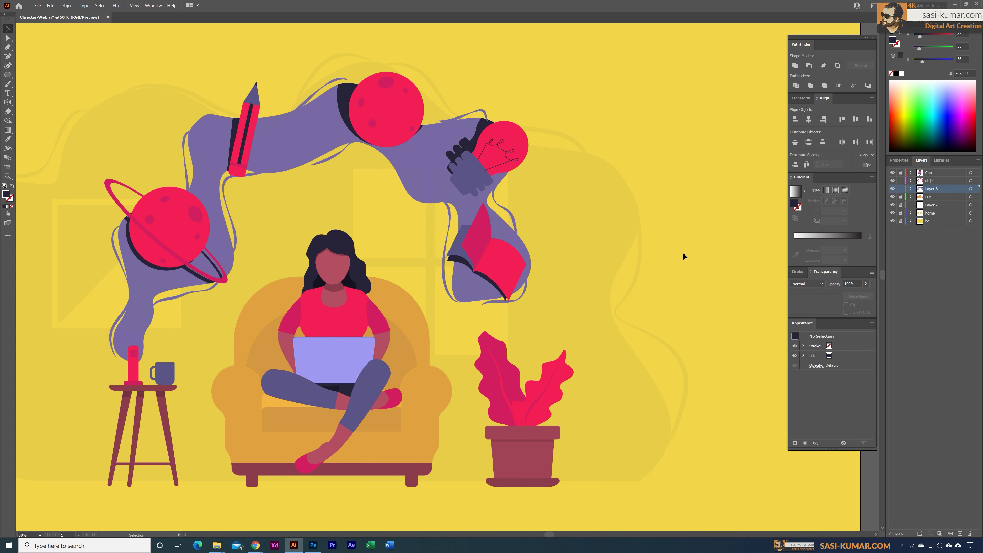
Move the bulb's dark overlap piece to the floating objects' layer and send it to the back behind the bulb
{"action": "left_click", "coordinate": [474, 137]}
{"action": "left_click_drag", "start_coordinate": [976, 189], "coordinate": [976, 181]}
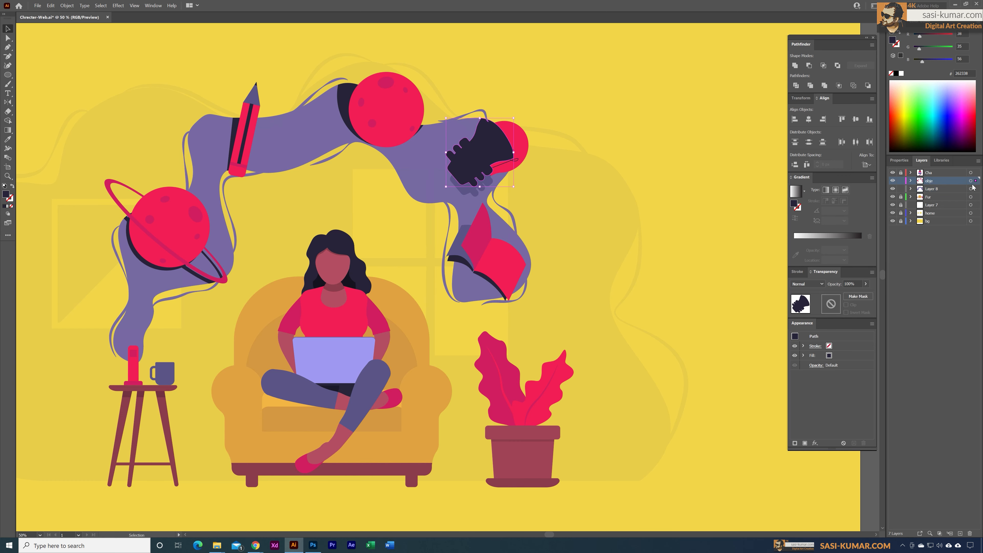
{"action": "right_click", "coordinate": [488, 149]}
{"action": "mouse_move", "coordinate": [547, 278]}
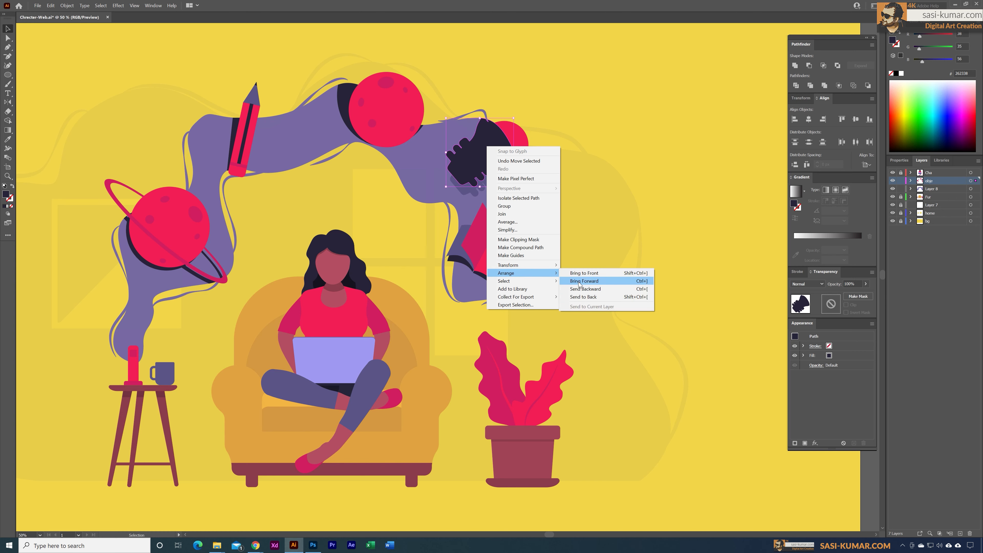
{"action": "left_click", "coordinate": [585, 293]}
{"action": "left_click", "coordinate": [632, 159]}
Draw a circle about 42 px wide on the armchair's left armrest in the furniture layer
{"action": "scroll", "coordinate": [642, 155], "scroll_direction": "down", "scroll_amount": 1}
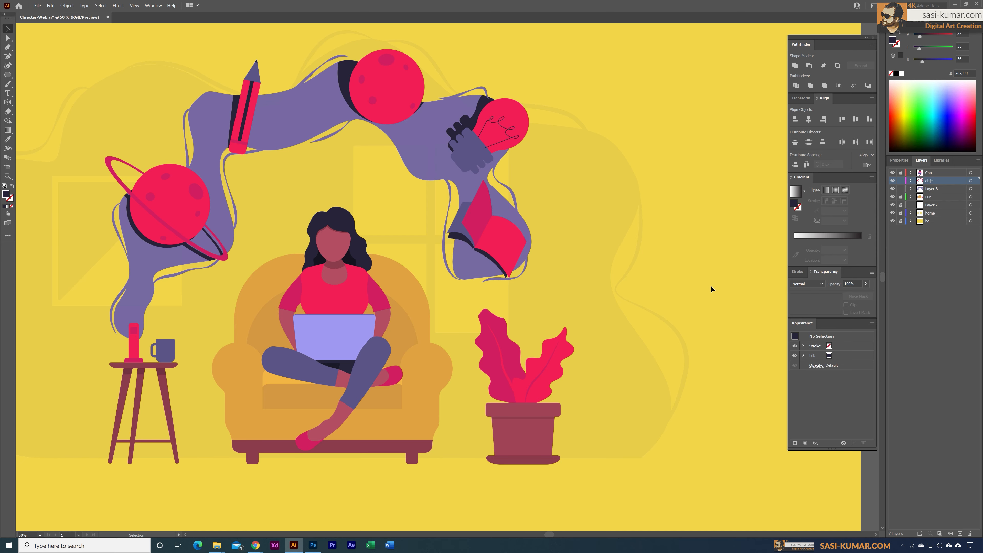
{"action": "key", "text": "ctrl+minus"}
{"action": "key", "text": "ctrl+minus"}
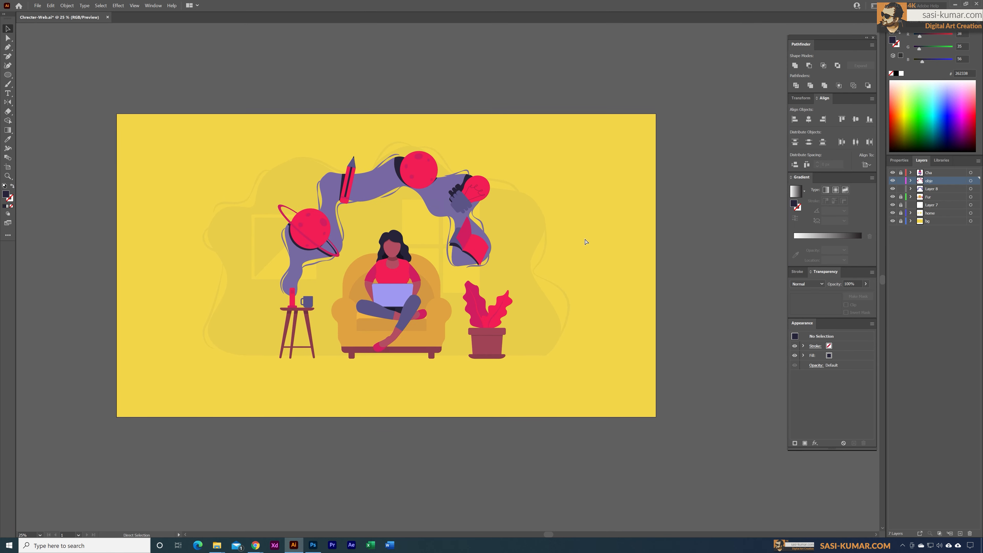
{"action": "key", "text": "ctrl+plus"}
{"action": "left_click_drag", "start_coordinate": [582, 239], "coordinate": [593, 214]}
{"action": "left_click_drag", "start_coordinate": [528, 250], "coordinate": [560, 201]}
{"action": "key", "text": "ctrl+plus"}
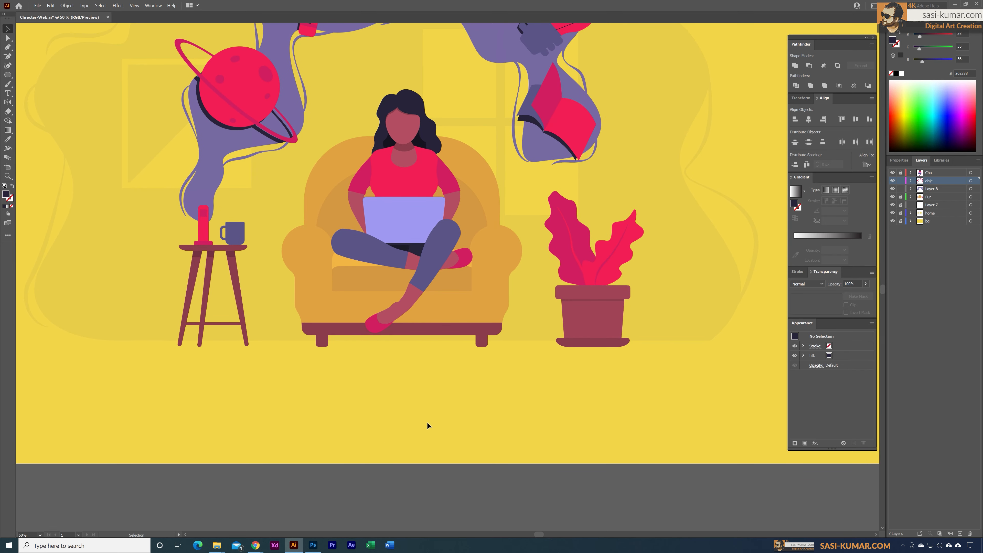
{"action": "key", "text": "ctrl+plus"}
{"action": "left_click_drag", "start_coordinate": [303, 366], "coordinate": [367, 375]}
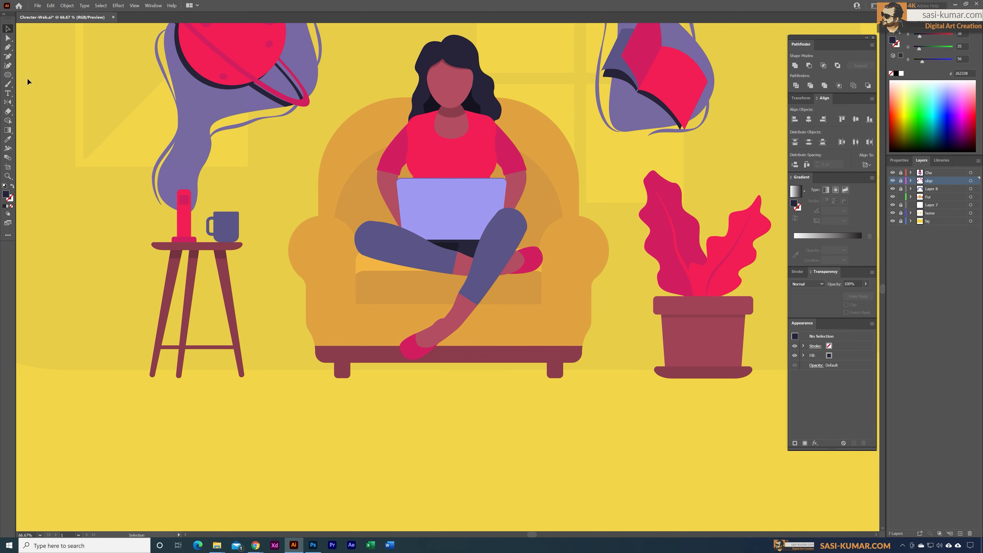
{"action": "left_click", "coordinate": [7, 74]}
{"action": "left_click", "coordinate": [941, 197]}
{"action": "left_click_drag", "start_coordinate": [317, 243], "coordinate": [331, 262]}
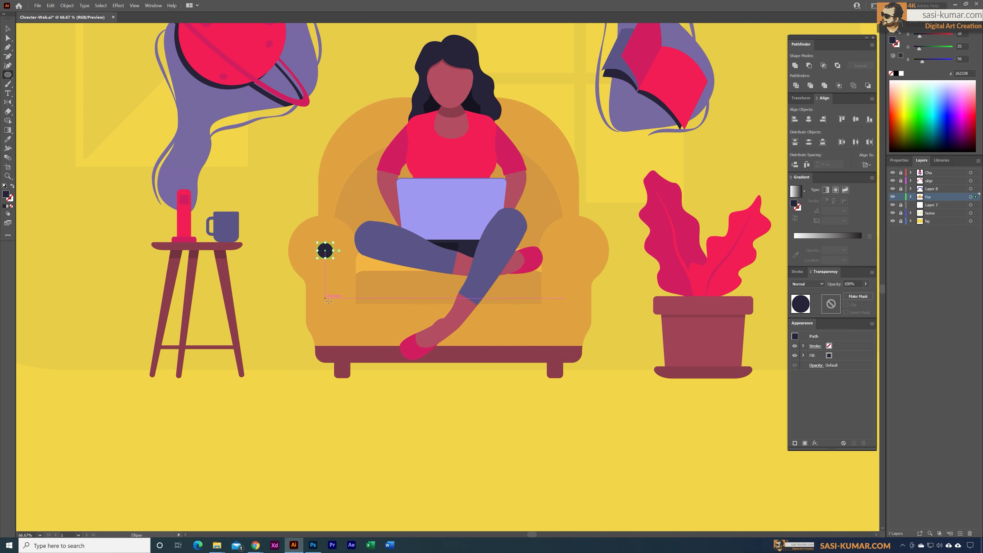
Fill the armrest circle with the chair's sampled shadow orange, darkened to RGB 181, 128, 57
{"action": "key", "text": "i"}
{"action": "left_click", "coordinate": [329, 301]}
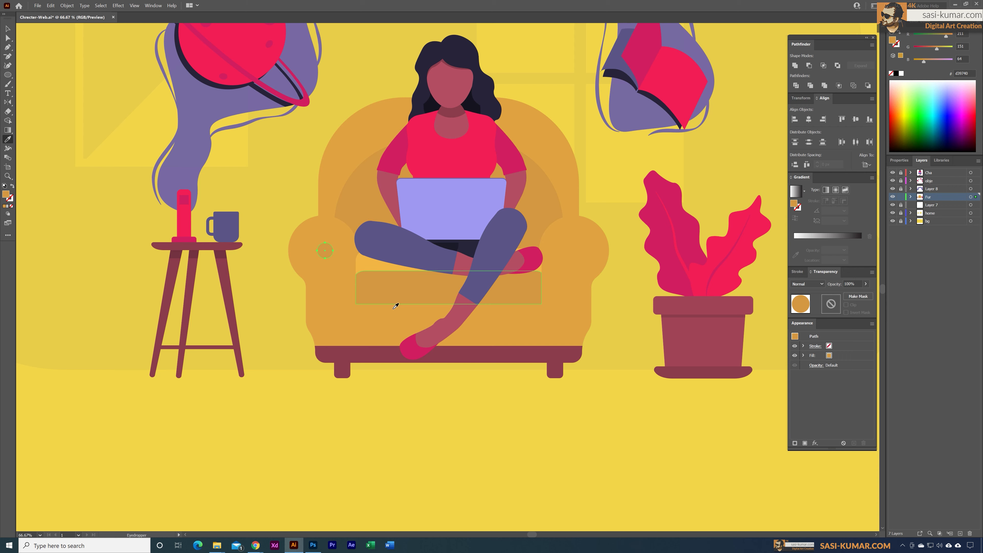
{"action": "double_click", "coordinate": [7, 196]}
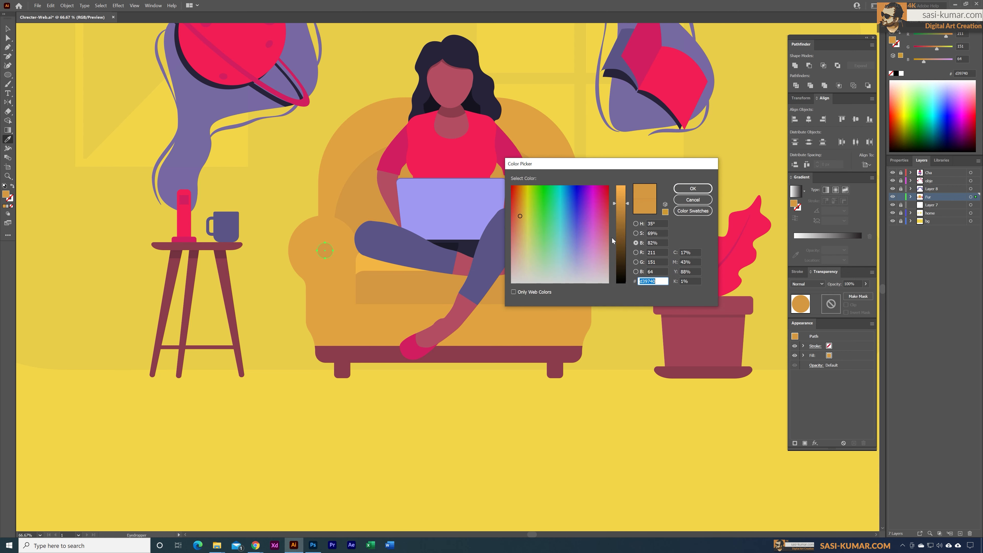
{"action": "left_click", "coordinate": [621, 214]}
{"action": "left_click", "coordinate": [693, 188]}
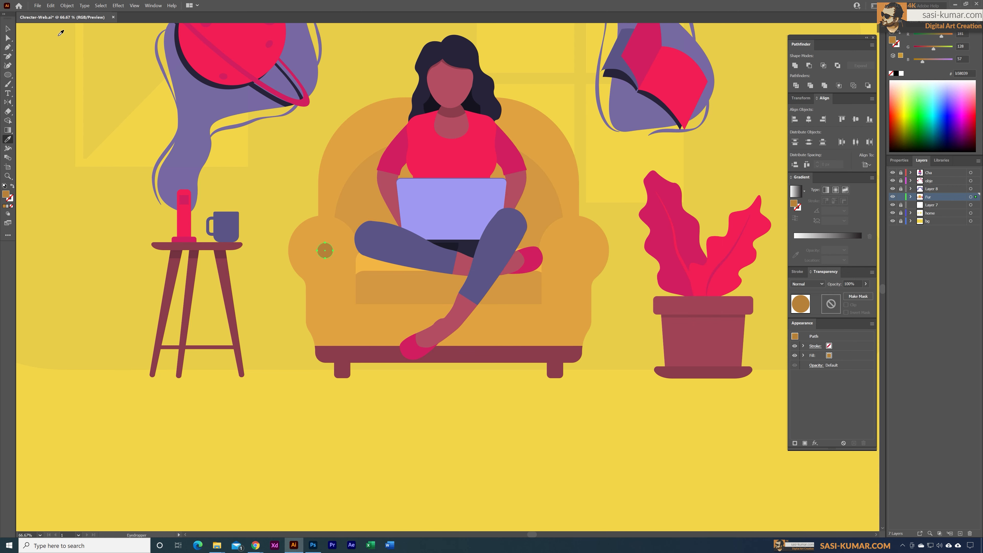
Draw two short vertical line segments on the armrest, one across the circle's top edge and one across its bottom edge
{"action": "left_click", "coordinate": [7, 29]}
{"action": "left_click_drag", "start_coordinate": [330, 254], "coordinate": [218, 174]}
{"action": "key", "text": "ctrl+equal"}
{"action": "key", "text": "ctrl+equal"}
{"action": "key", "text": "ctrl+equal"}
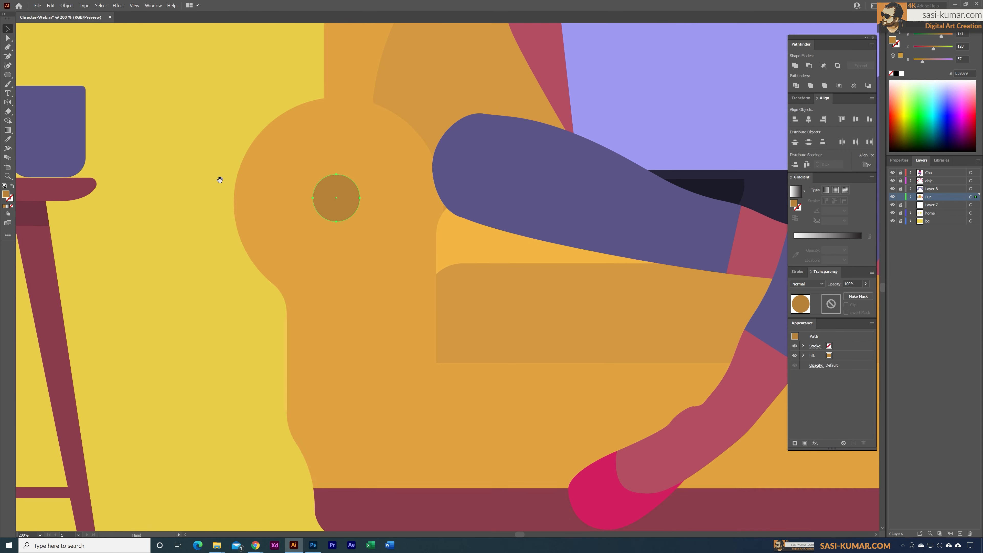
{"action": "left_click", "coordinate": [8, 46]}
{"action": "left_click_drag", "start_coordinate": [8, 47], "coordinate": [26, 112]}
{"action": "left_click_drag", "start_coordinate": [336, 180], "coordinate": [337, 162]}
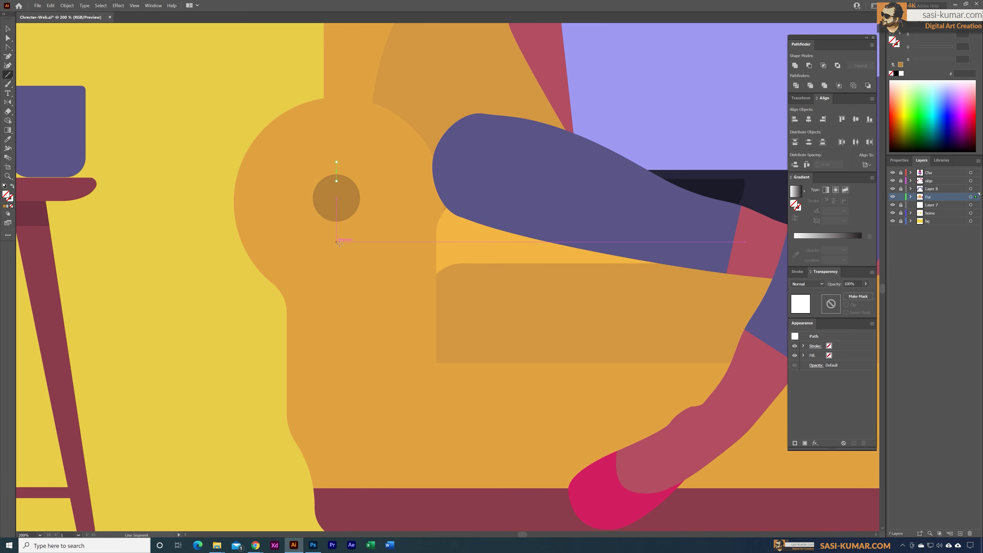
{"action": "left_click_drag", "start_coordinate": [337, 217], "coordinate": [336, 242]}
Give both short lines a stroke in the circle's sampled brown with no fill
{"action": "left_click", "coordinate": [8, 29]}
{"action": "left_click", "coordinate": [336, 170], "text": "shift"}
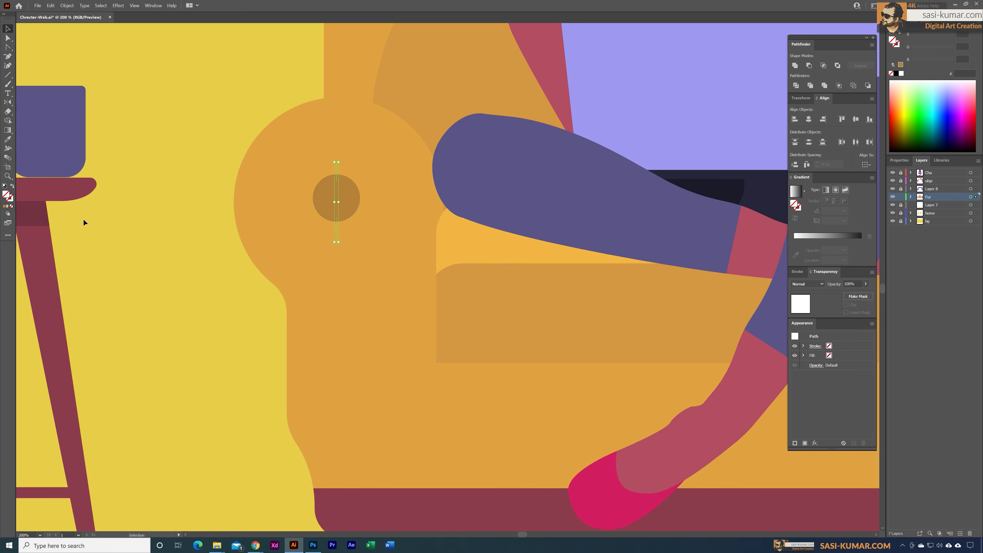
{"action": "key", "text": "i"}
{"action": "left_click", "coordinate": [347, 198]}
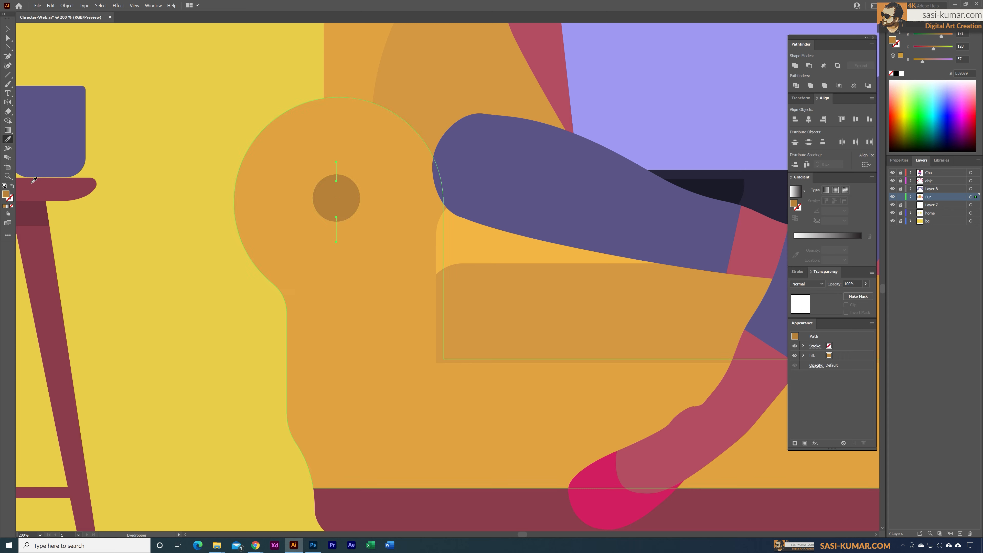
{"action": "left_click", "coordinate": [13, 187]}
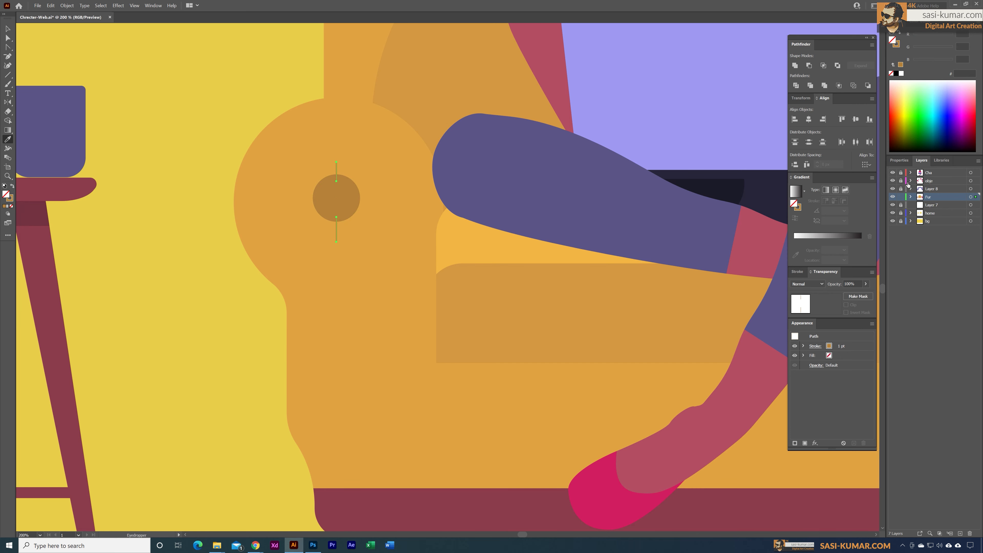
Set both lines' stroke weight to 6 pt and apply the width profile that tapers at both ends
{"action": "left_click", "coordinate": [908, 164]}
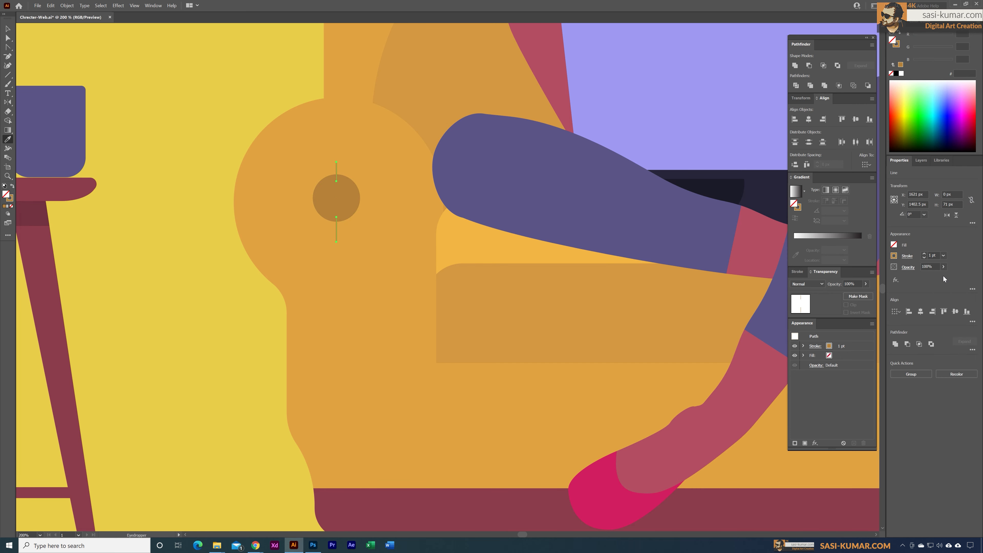
{"action": "double_click", "coordinate": [932, 259]}
{"action": "key", "text": "Return"}
{"action": "left_click", "coordinate": [910, 263]}
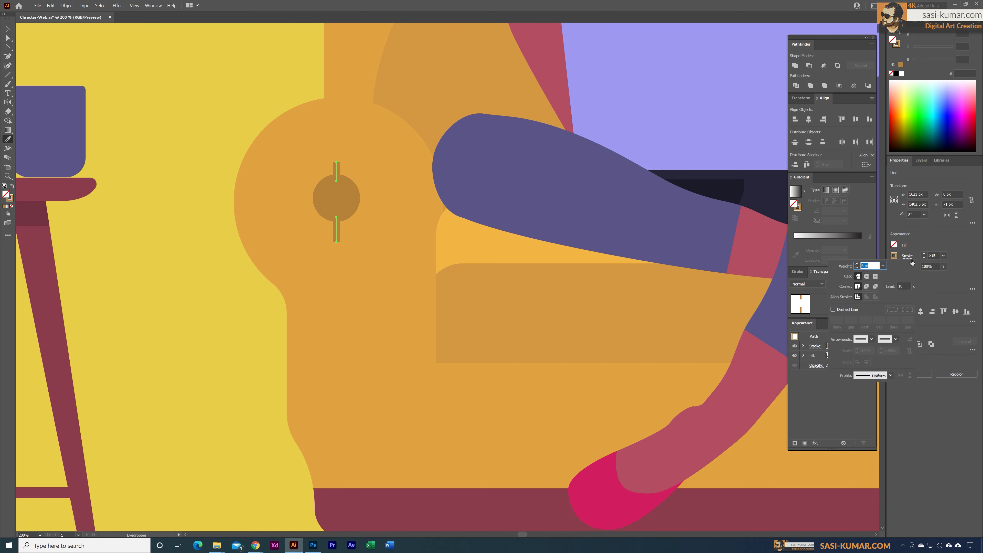
{"action": "left_click", "coordinate": [890, 376]}
{"action": "left_click", "coordinate": [867, 400]}
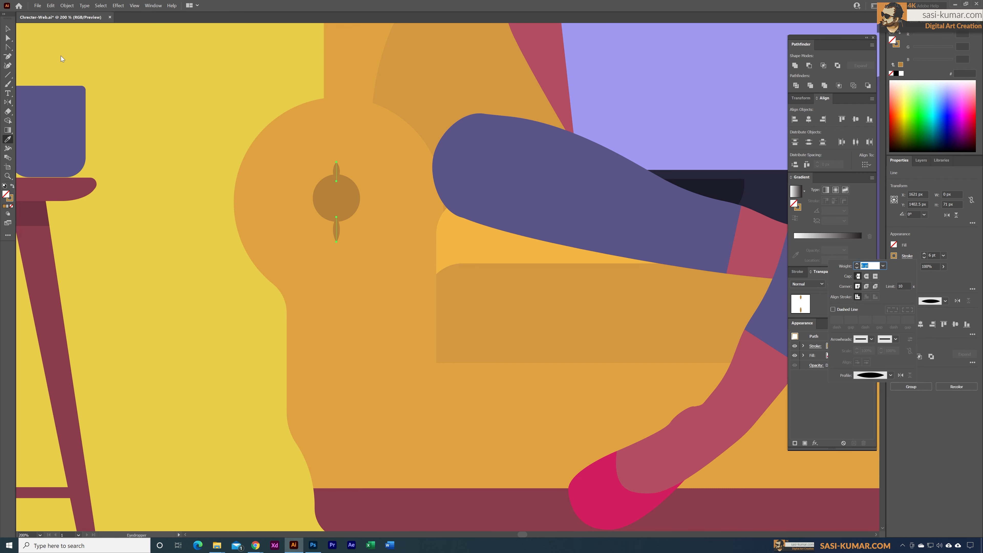
Group the two tapered lines and align the group with the circle on their vertical centres
{"action": "left_click", "coordinate": [8, 29]}
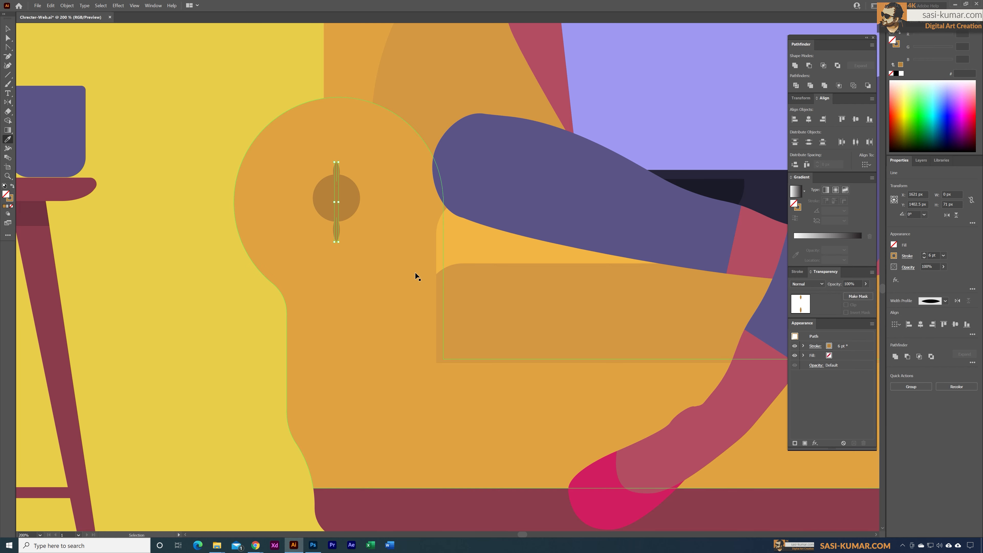
{"action": "key", "text": "ctrl+g"}
{"action": "key", "text": "i"}
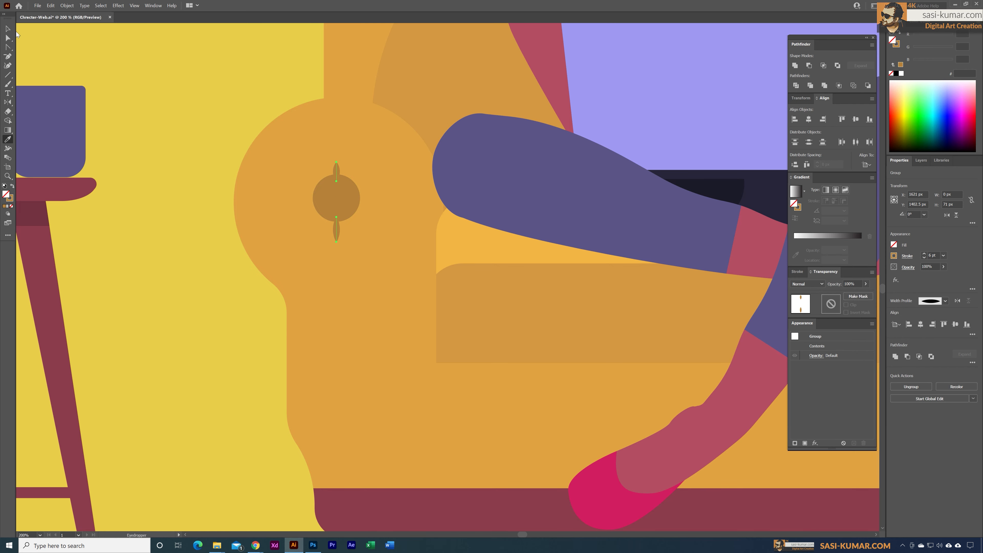
{"action": "key", "text": "v"}
{"action": "left_click", "coordinate": [351, 196], "text": "shift"}
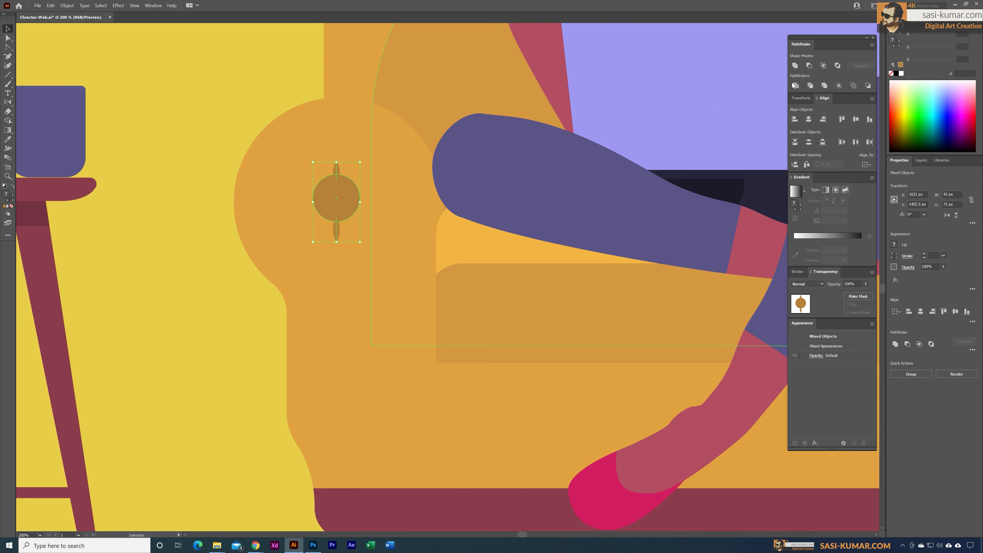
{"action": "left_click", "coordinate": [858, 121]}
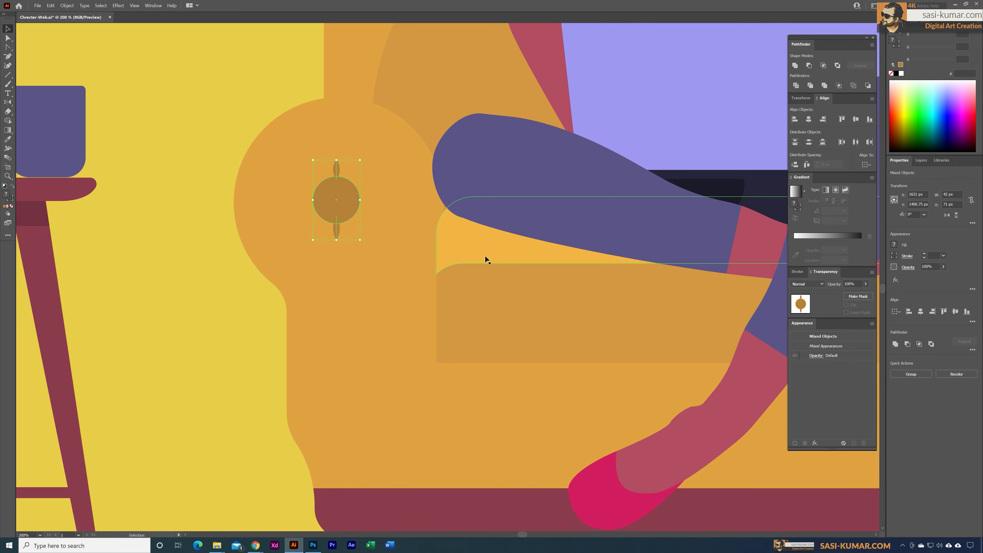
Copy the tapered line pair rotated 25° around the centre of the armrest circle, leaving the circle out of the selection
{"action": "left_click", "coordinate": [349, 197], "text": "shift"}
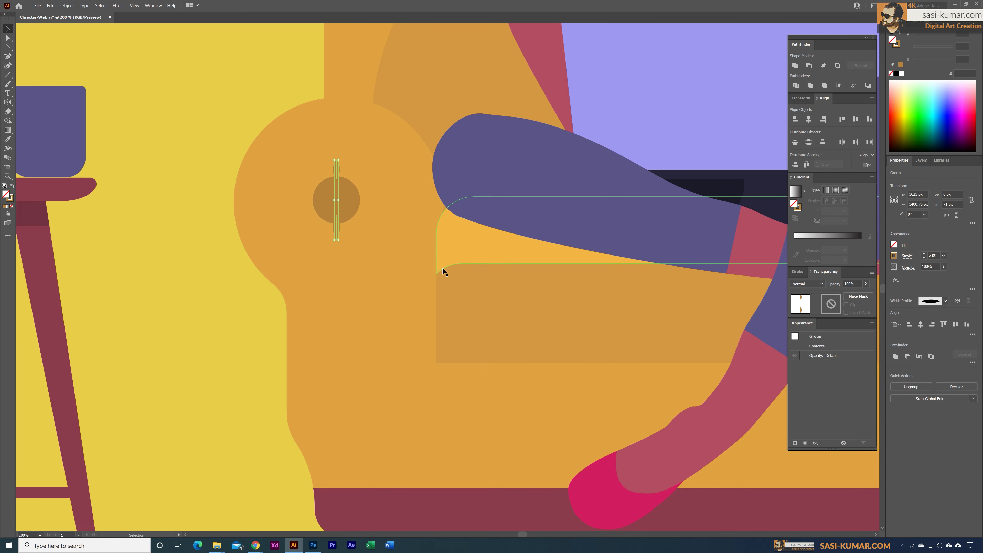
{"action": "left_click", "coordinate": [8, 102]}
{"action": "left_click", "coordinate": [30, 104]}
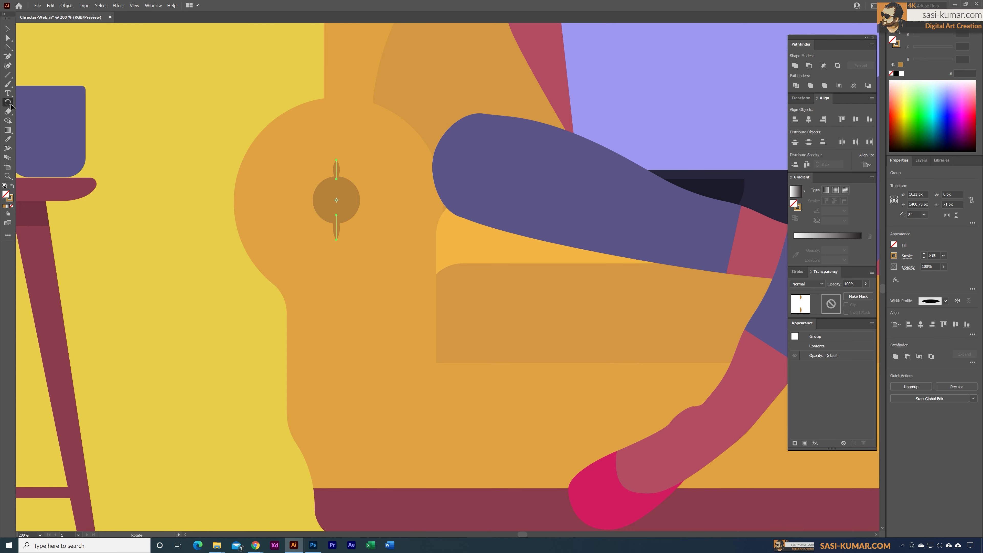
{"action": "double_click", "coordinate": [9, 103]}
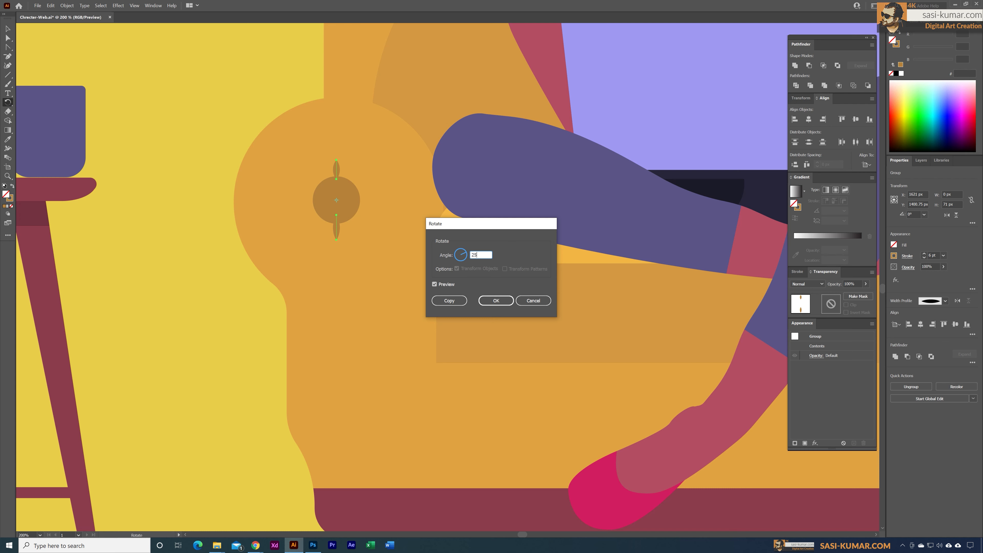
{"action": "left_click", "coordinate": [454, 303]}
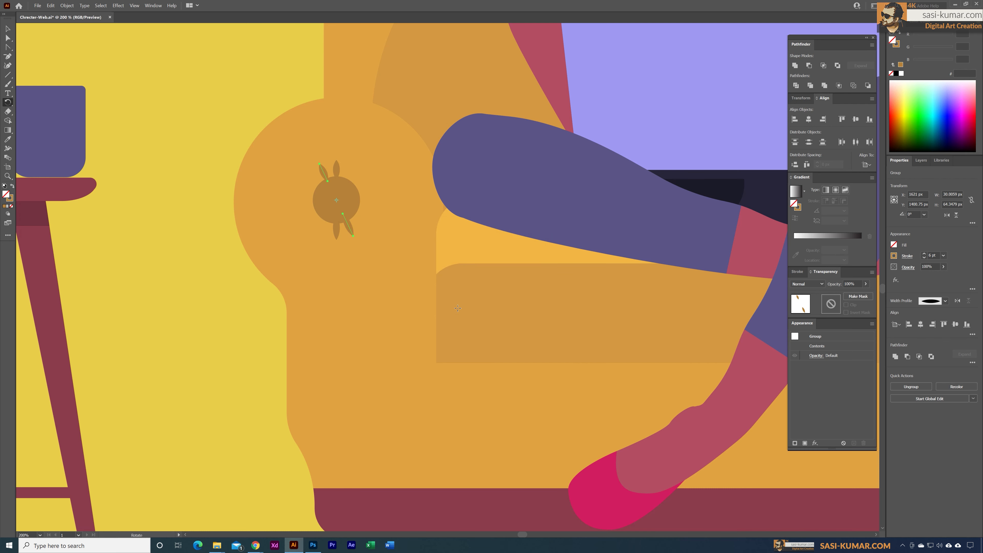
Repeat the rotated copy five more times so that tapered rays surround the whole circle
{"action": "left_click", "coordinate": [7, 28]}
{"action": "left_click", "coordinate": [54, 7]}
{"action": "mouse_move", "coordinate": [61, 7]}
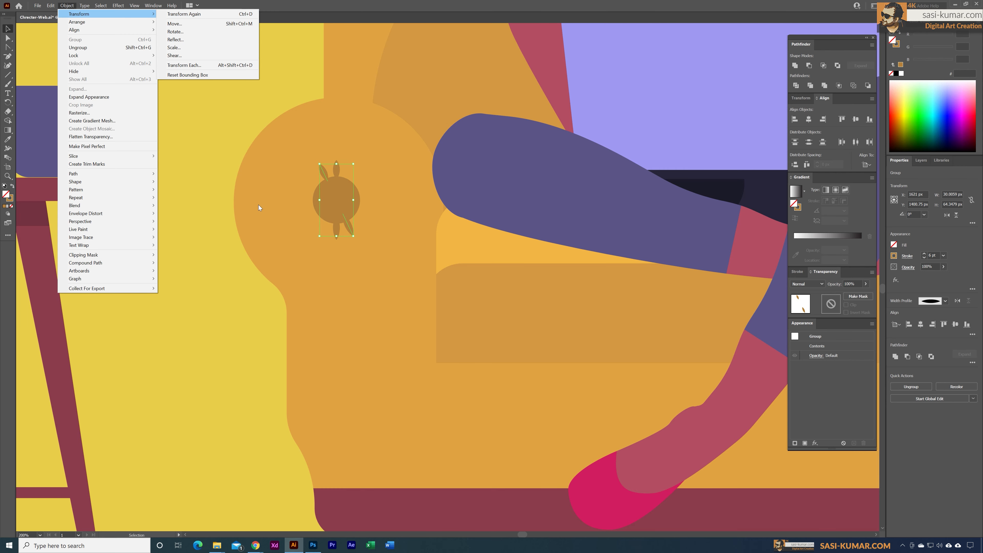
{"action": "left_click", "coordinate": [225, 179]}
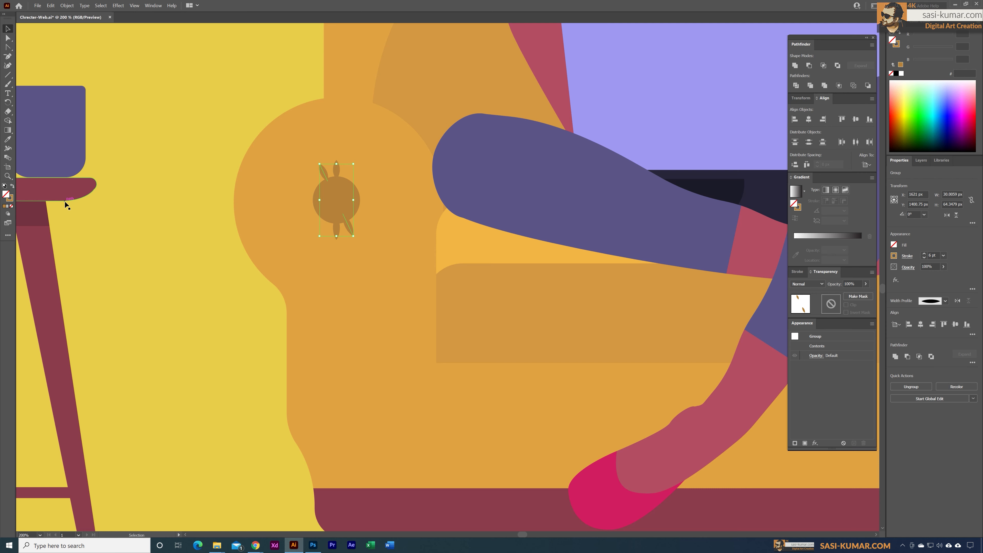
{"action": "key", "text": "a"}
{"action": "key", "text": "ctrl+d"}
{"action": "key", "text": "ctrl+d"}
{"action": "key", "text": "ctrl+d"}
{"action": "key", "text": "ctrl+d"}
{"action": "key", "text": "ctrl+d"}
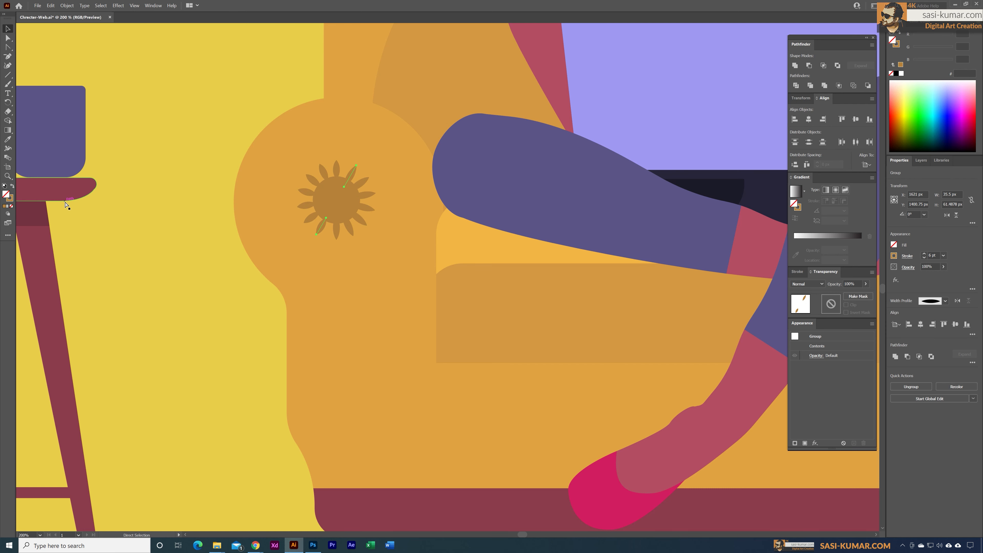
{"action": "key", "text": "v"}
{"action": "left_click", "coordinate": [182, 133]}
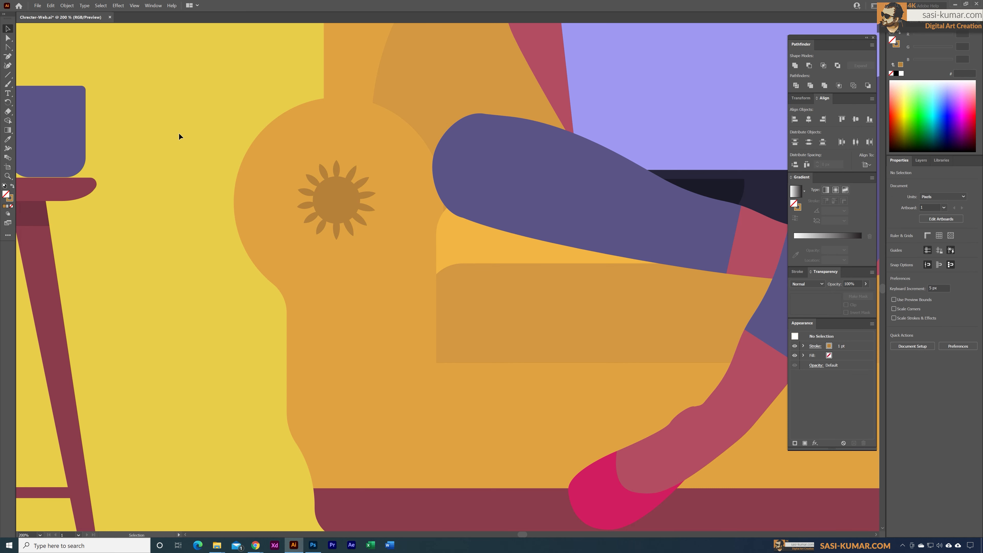
Select the tapered lines around the circle and make their strokes thinner
{"action": "left_click", "coordinate": [336, 232]}
{"action": "left_click", "coordinate": [363, 223], "text": "shift"}
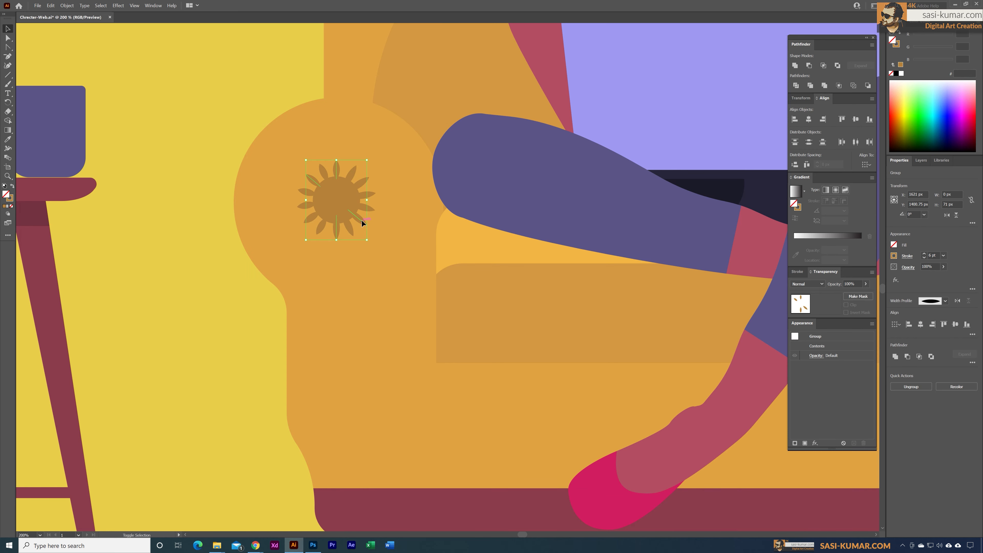
{"action": "left_click", "coordinate": [361, 185], "text": "shift"}
{"action": "left_click", "coordinate": [192, 228]}
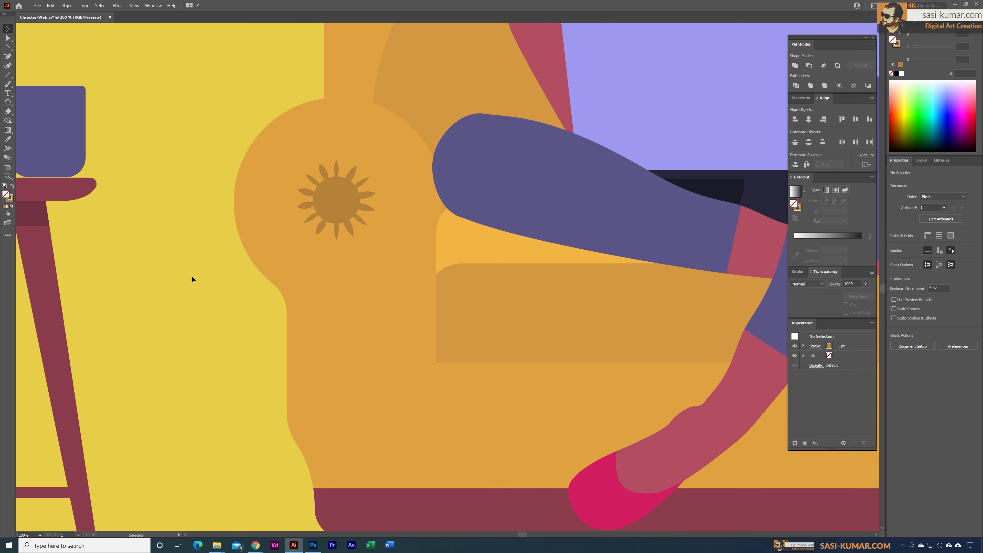
Select the circle with all its rays, without the armchair, and expand their appearance into filled shapes
{"action": "left_click_drag", "start_coordinate": [211, 303], "coordinate": [382, 135]}
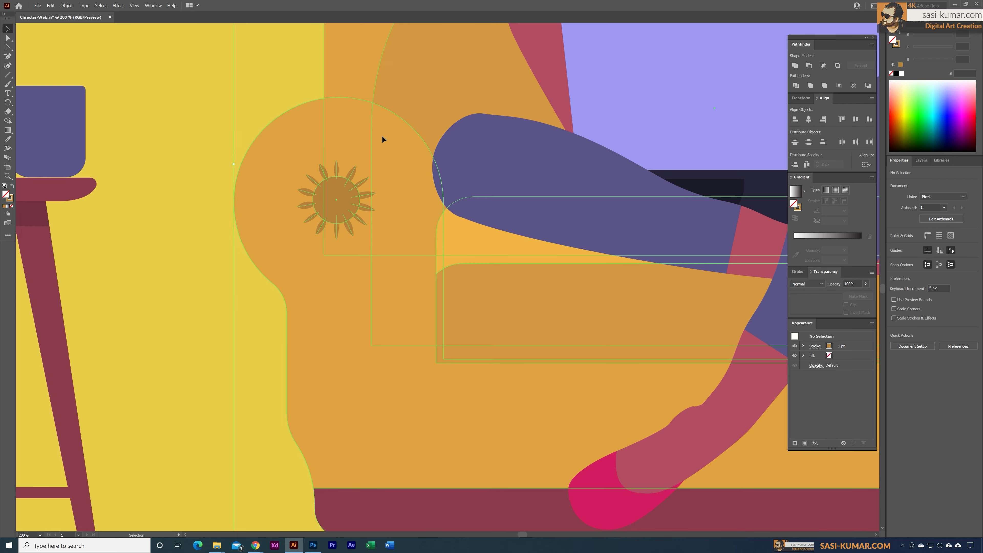
{"action": "left_click", "coordinate": [405, 203], "text": "shift"}
{"action": "left_click", "coordinate": [67, 5]}
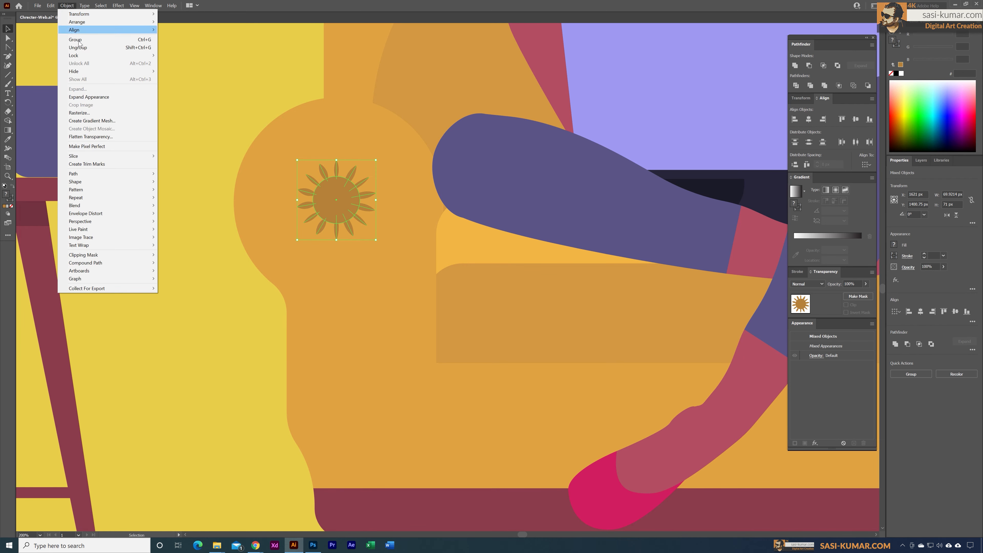
{"action": "left_click", "coordinate": [92, 96]}
Scale the button and its rays down to about 48 px wide and unite them into one shape
{"action": "left_click_drag", "start_coordinate": [343, 205], "coordinate": [332, 201]}
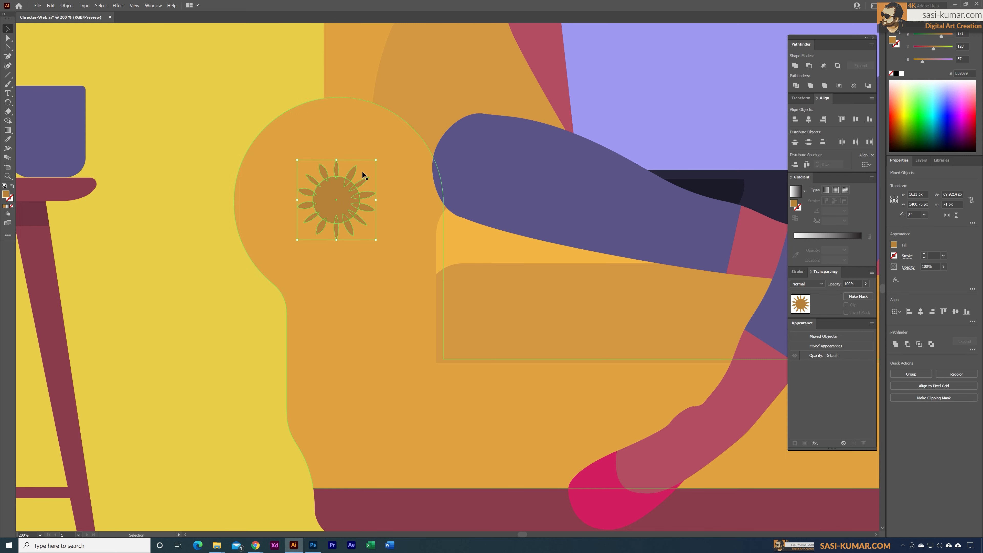
{"action": "mouse_move", "coordinate": [379, 164]}
{"action": "left_mouse_down"}
{"action": "mouse_move", "coordinate": [386, 160]}
{"action": "mouse_move", "coordinate": [366, 170]}
{"action": "left_mouse_up"}
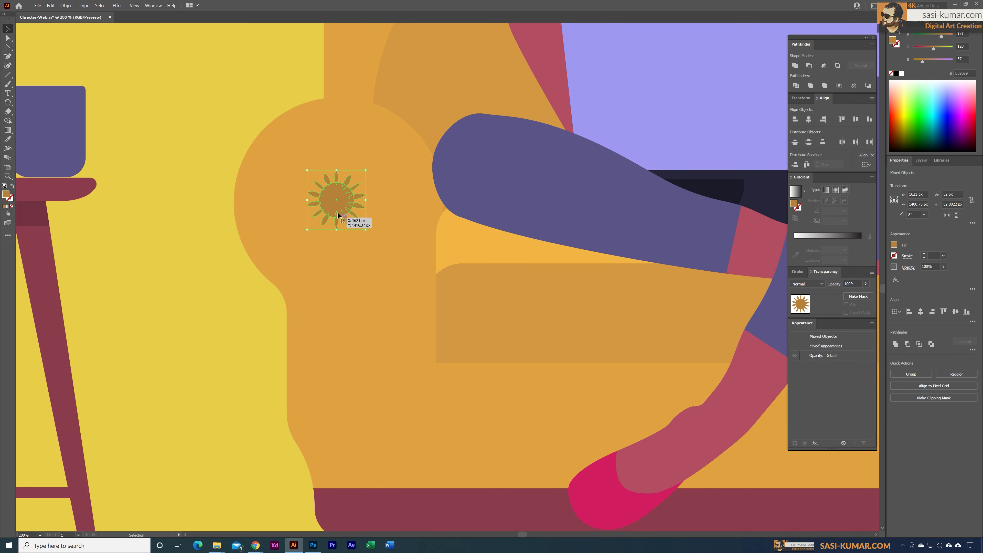
{"action": "left_click_drag", "start_coordinate": [339, 200], "coordinate": [360, 176]}
{"action": "left_click", "coordinate": [895, 344]}
Duplicate the button detail onto the armchair's other armrest and align both buttons on their vertical centres
{"action": "key", "text": "ctrl+minus"}
{"action": "key", "text": "ctrl+minus"}
{"action": "key", "text": "ctrl+minus"}
{"action": "key", "text": "ctrl+minus"}
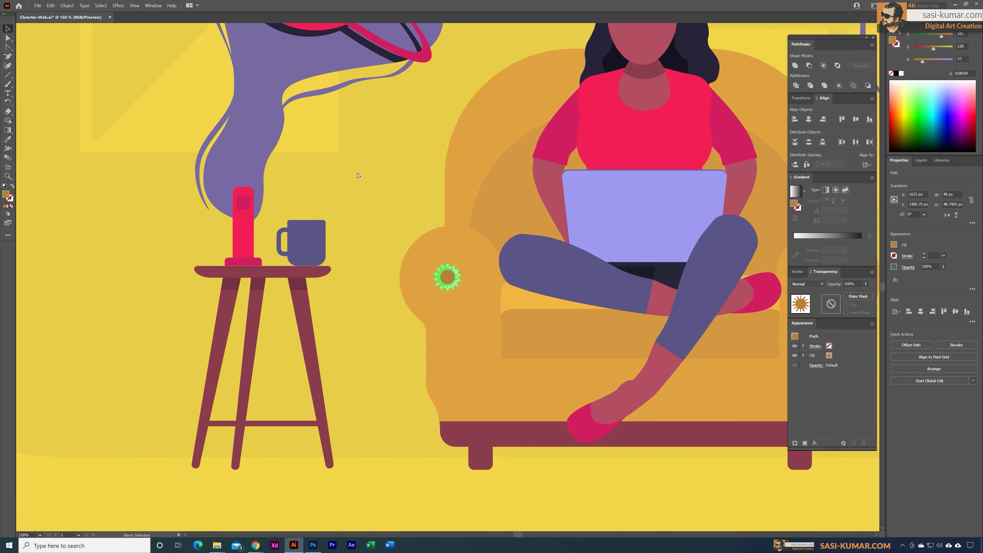
{"action": "left_click", "coordinate": [423, 386]}
{"action": "left_click_drag", "start_coordinate": [424, 387], "coordinate": [327, 369]}
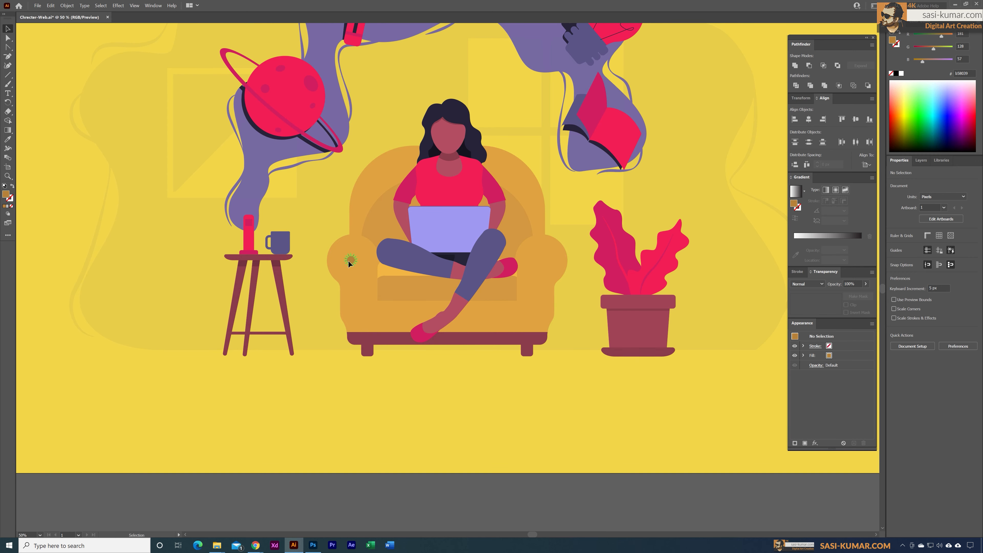
{"action": "left_click_drag", "start_coordinate": [351, 260], "coordinate": [543, 262]}
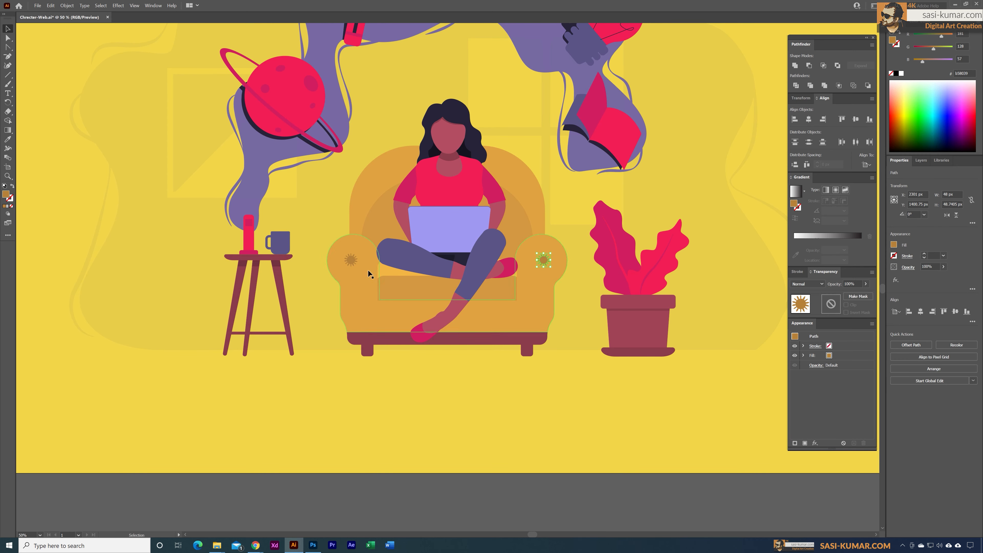
{"action": "left_click", "coordinate": [351, 260], "text": "shift"}
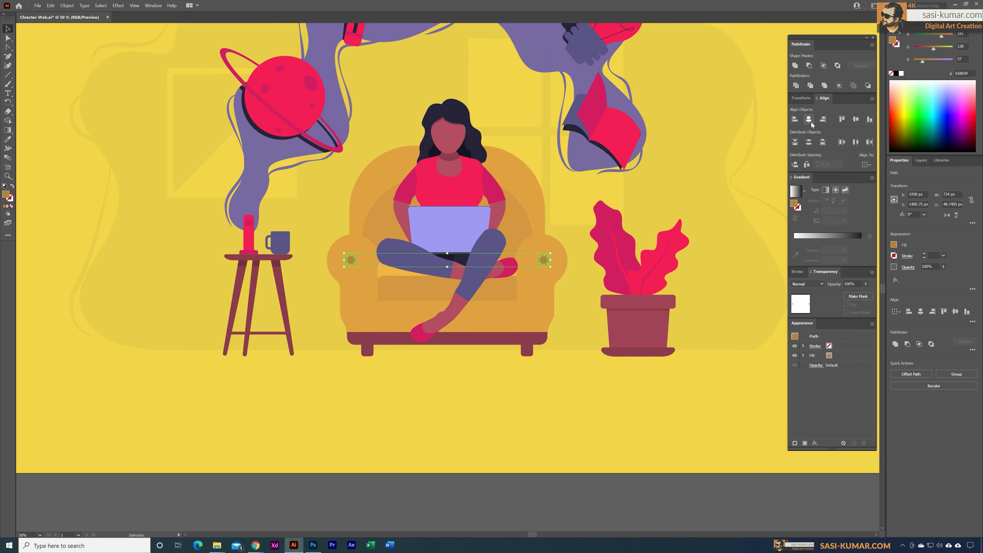
{"action": "left_click", "coordinate": [857, 121]}
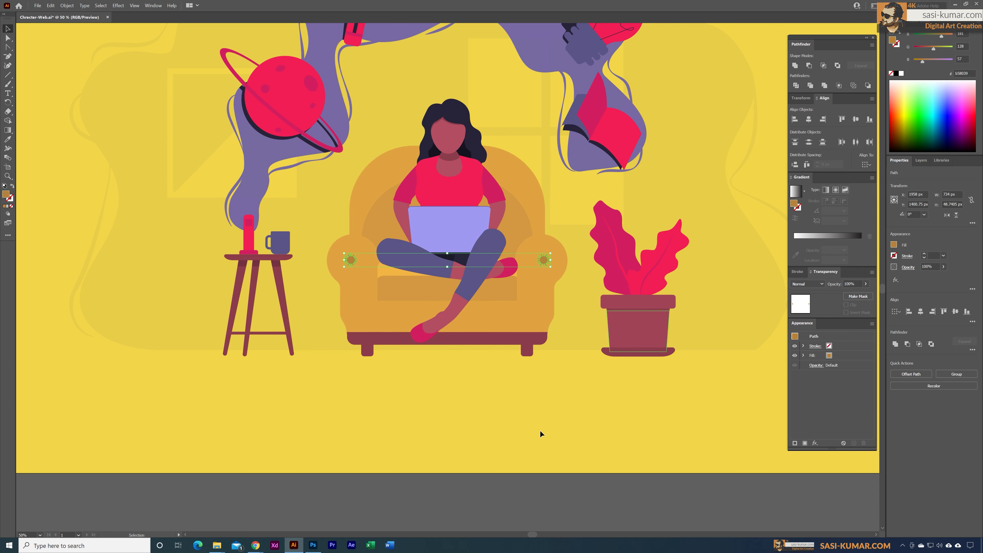
{"action": "left_click", "coordinate": [566, 424]}
Draw a closed four-cornered brown shape about 213 × 116 px with the Pen tool beneath the thigh resting on the cushion
{"action": "scroll", "coordinate": [565, 424], "scroll_direction": "right", "scroll_amount": 1}
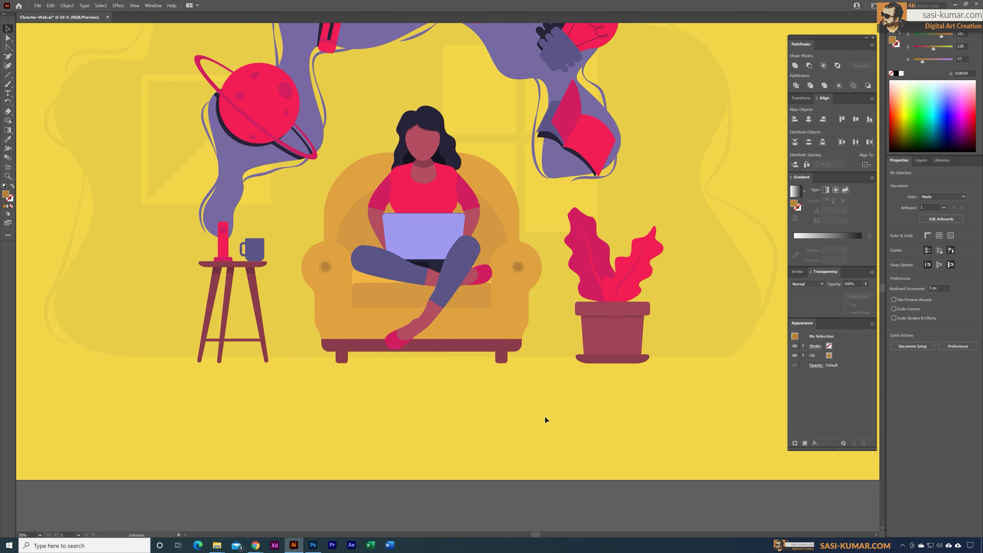
{"action": "key", "text": "ctrl+1"}
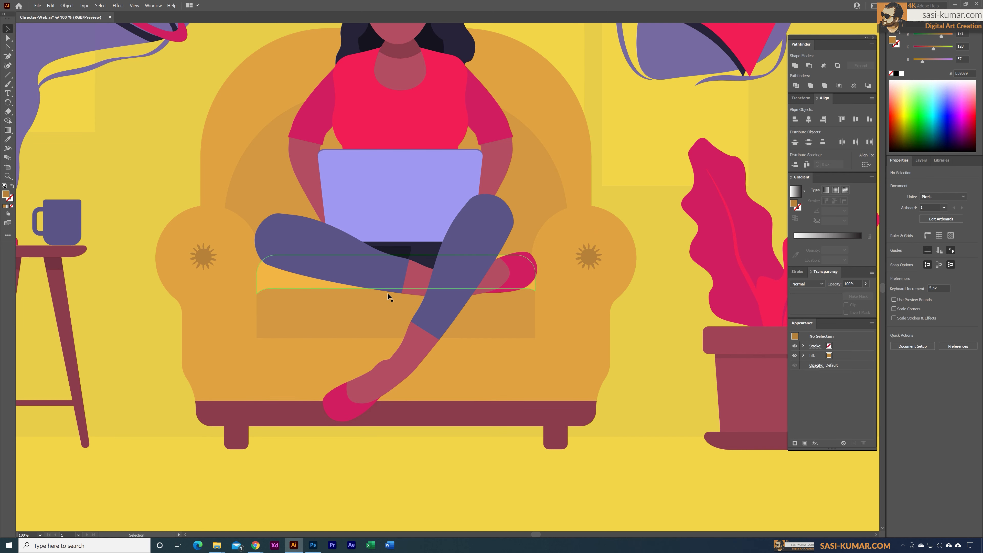
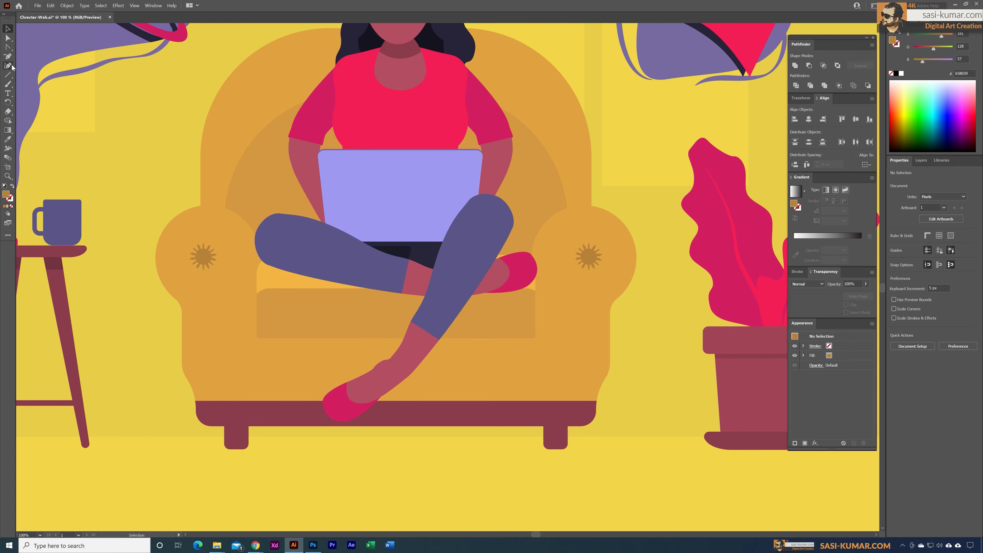
{"action": "left_click", "coordinate": [9, 56]}
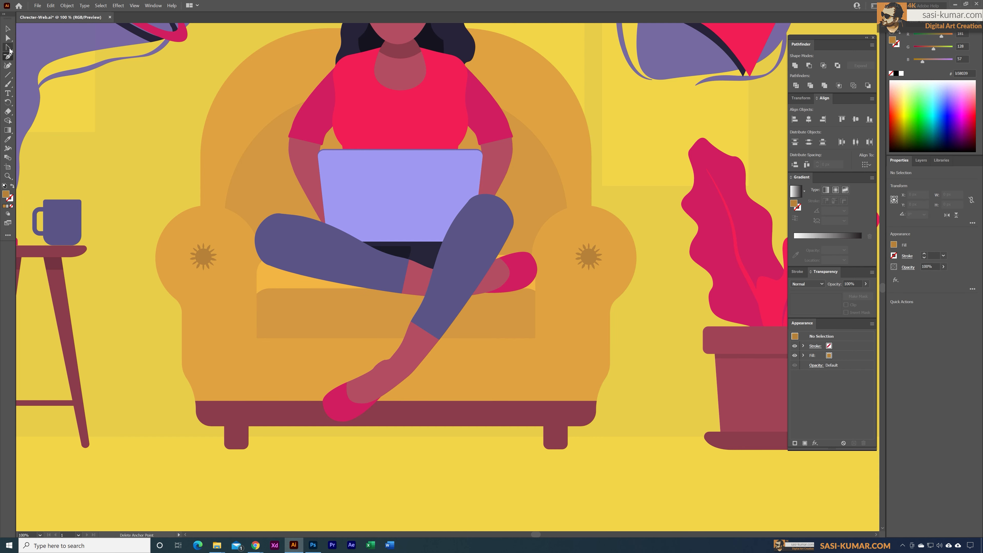
{"action": "left_click", "coordinate": [7, 47]}
{"action": "left_click", "coordinate": [272, 246]}
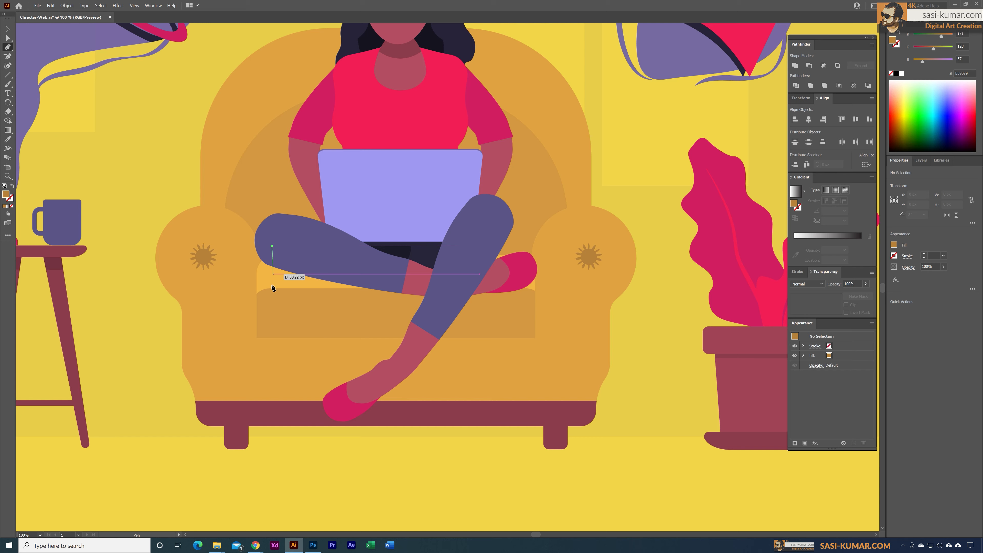
{"action": "left_click", "coordinate": [272, 296]}
{"action": "left_click", "coordinate": [383, 311]}
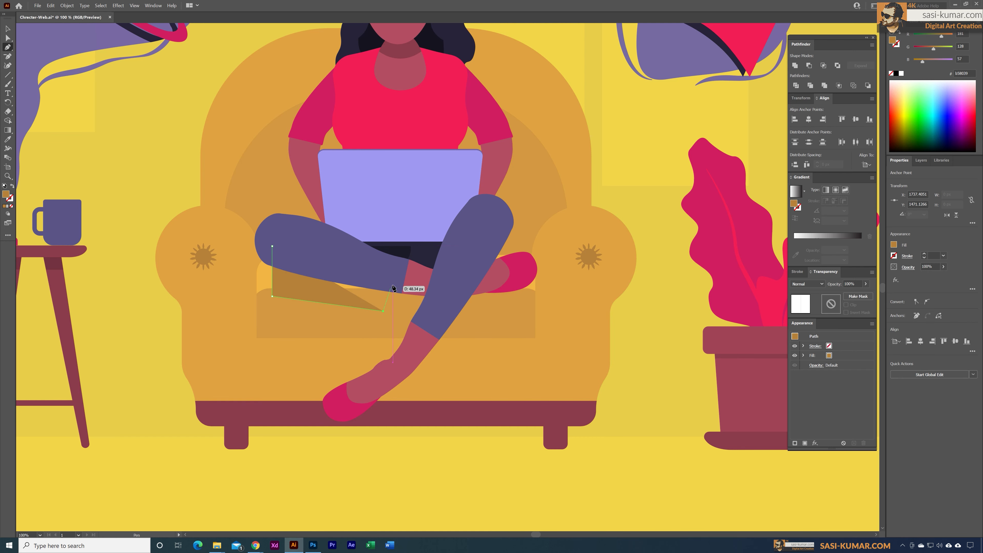
{"action": "left_click", "coordinate": [392, 278]}
{"action": "left_click", "coordinate": [273, 246]}
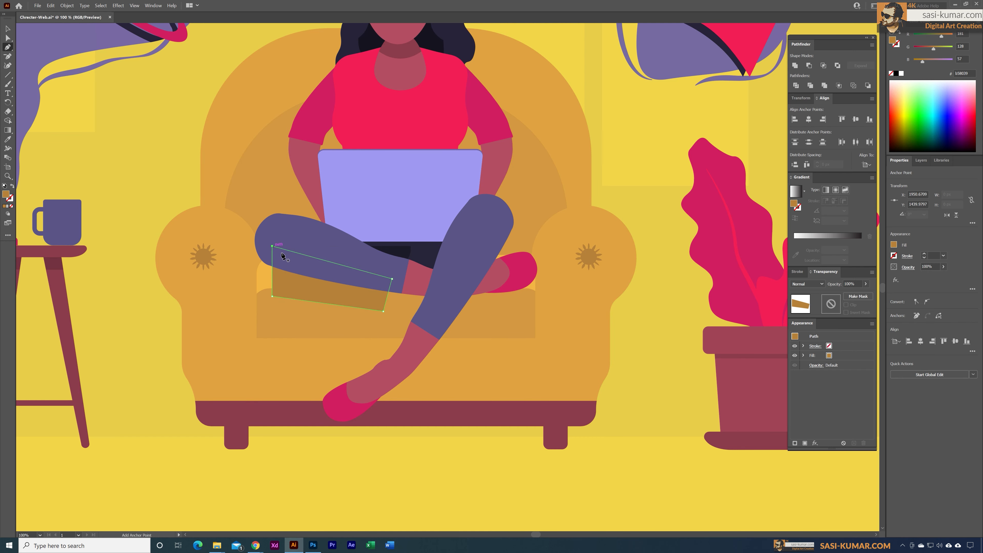
Draw an ellipse about 382 × 130 px over the thigh shadow shape and place a duplicate of it lower on the cushion
{"action": "left_click", "coordinate": [7, 76]}
{"action": "left_click_drag", "start_coordinate": [7, 75], "coordinate": [42, 84]}
{"action": "left_click_drag", "start_coordinate": [260, 216], "coordinate": [476, 296]}
{"action": "key", "text": "v"}
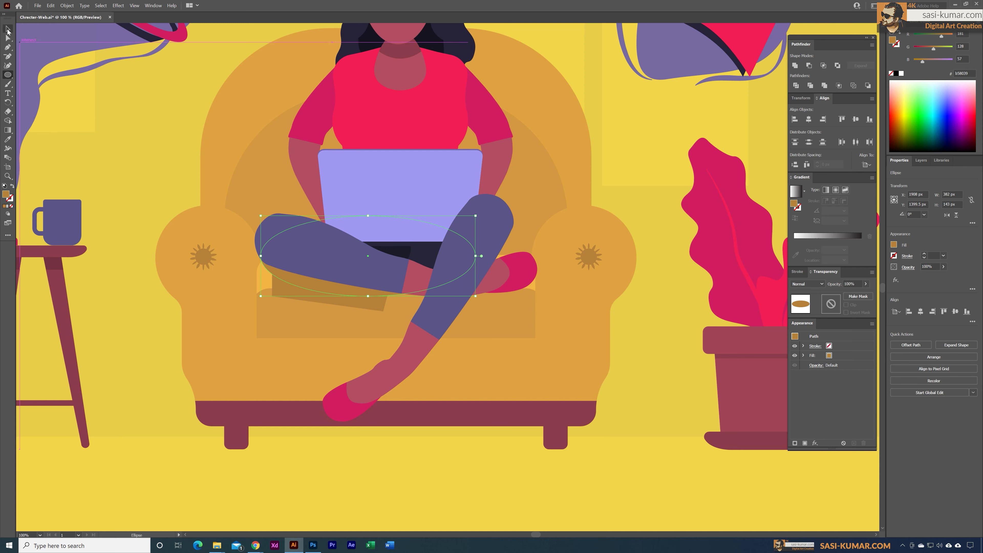
{"action": "left_click_drag", "start_coordinate": [371, 299], "coordinate": [374, 291]}
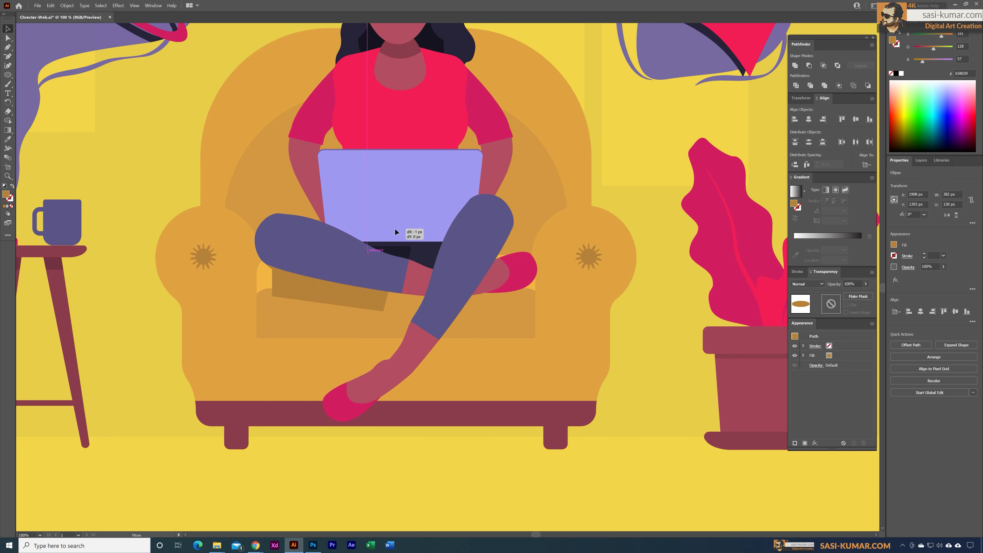
{"action": "left_click_drag", "start_coordinate": [395, 228], "coordinate": [391, 229]}
{"action": "left_click_drag", "start_coordinate": [322, 284], "coordinate": [372, 335]}
Intersect the four-cornered shadow shape with the upper ellipse
{"action": "left_click", "coordinate": [290, 292]}
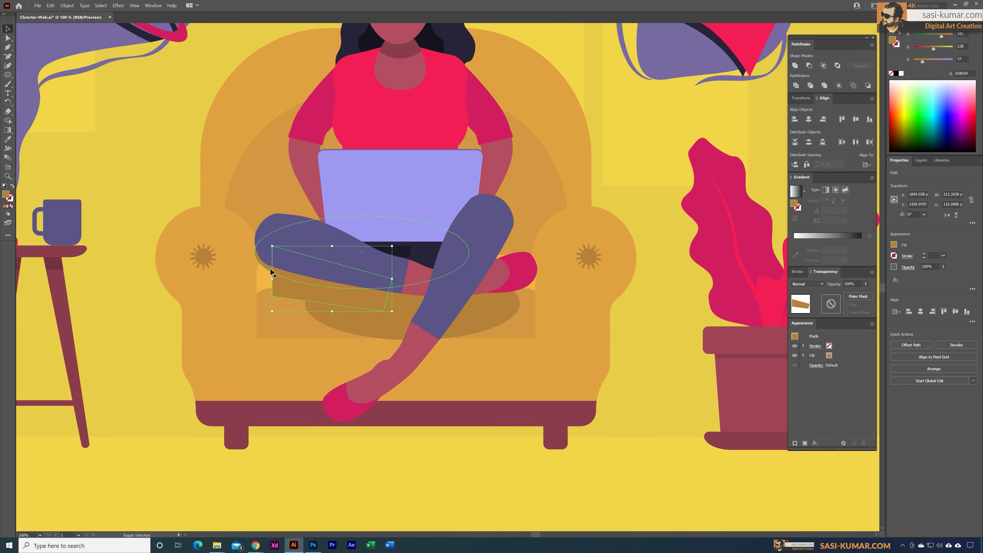
{"action": "left_click", "coordinate": [270, 272], "text": "shift"}
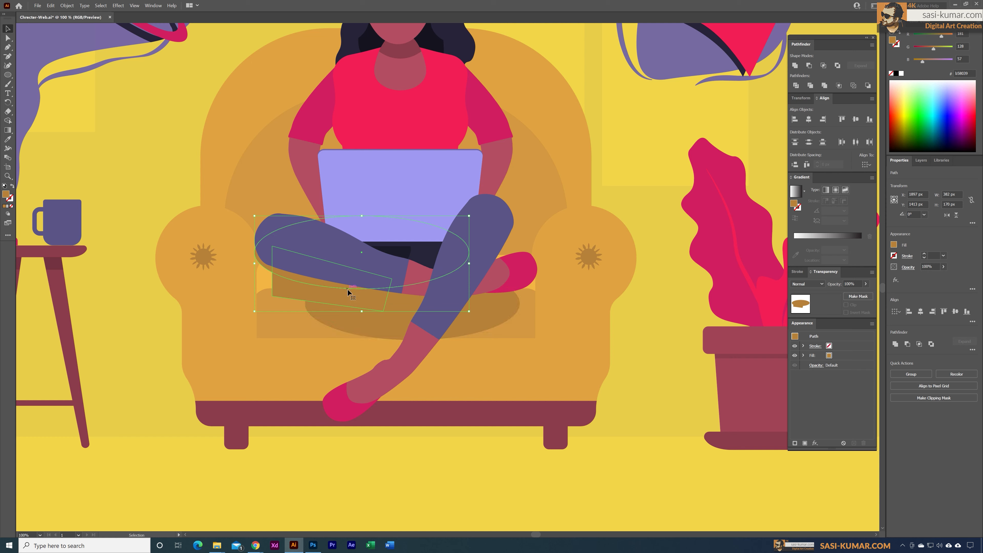
{"action": "left_click", "coordinate": [824, 65]}
Move the remaining ellipse against the underside of the thigh shadow and subtract it from the shadow shape
{"action": "left_click", "coordinate": [281, 321]}
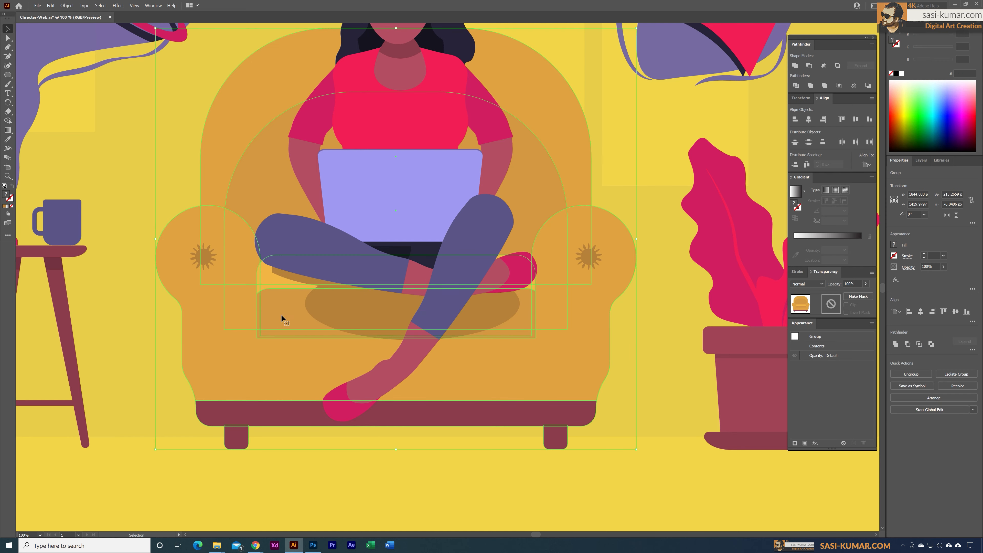
{"action": "left_click", "coordinate": [338, 316]}
{"action": "left_click_drag", "start_coordinate": [338, 316], "coordinate": [240, 331]}
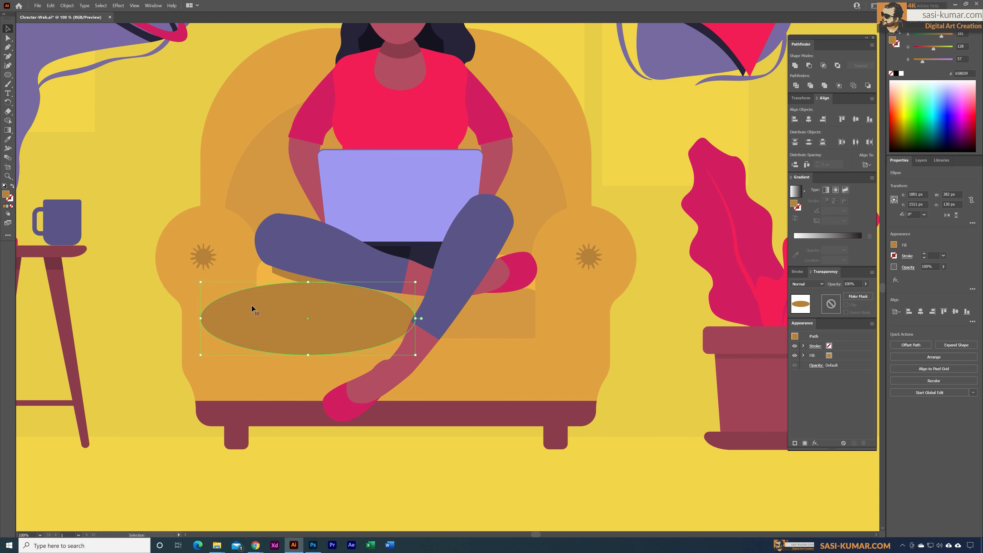
{"action": "left_click", "coordinate": [282, 276], "text": "shift"}
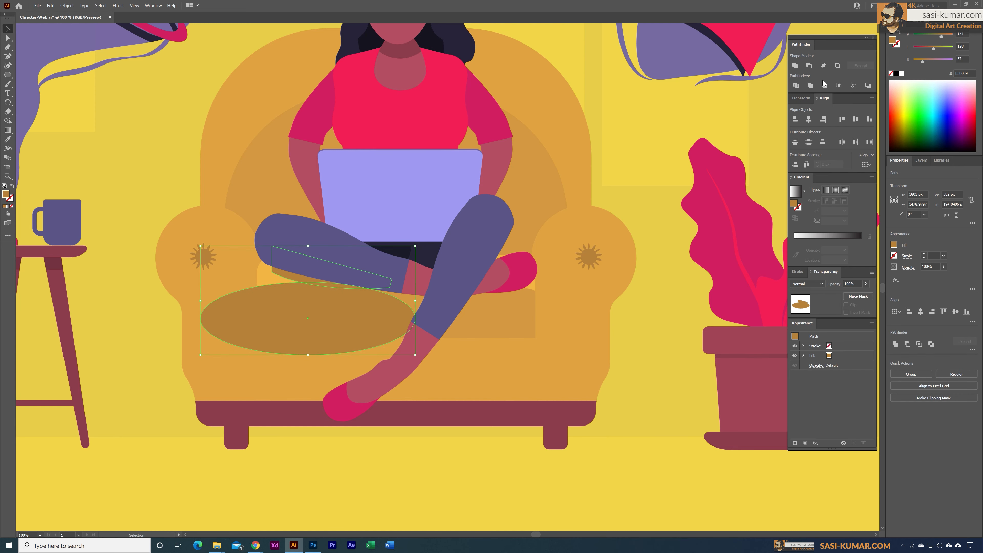
{"action": "left_click", "coordinate": [809, 65]}
{"action": "left_click", "coordinate": [654, 170]}
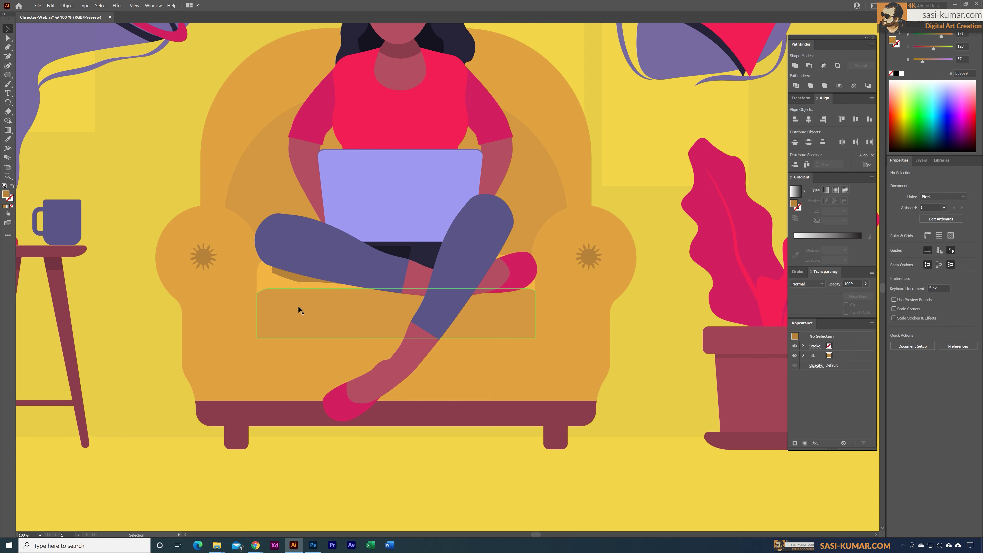
Nudge the brown thigh shadow slightly left on the cushion and deselect it
{"action": "left_click_drag", "start_coordinate": [296, 280], "coordinate": [293, 280]}
{"action": "left_click", "coordinate": [7, 37]}
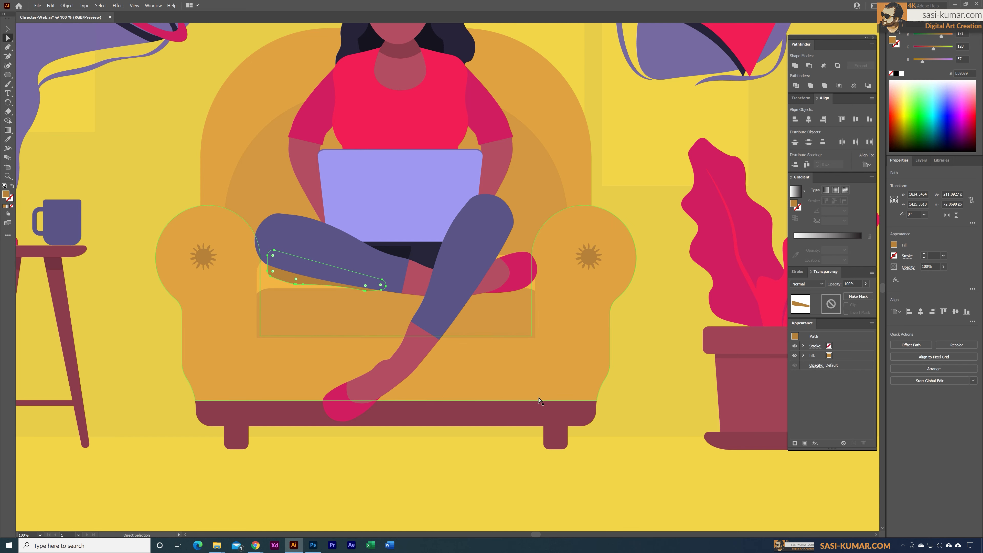
{"action": "left_click", "coordinate": [506, 448]}
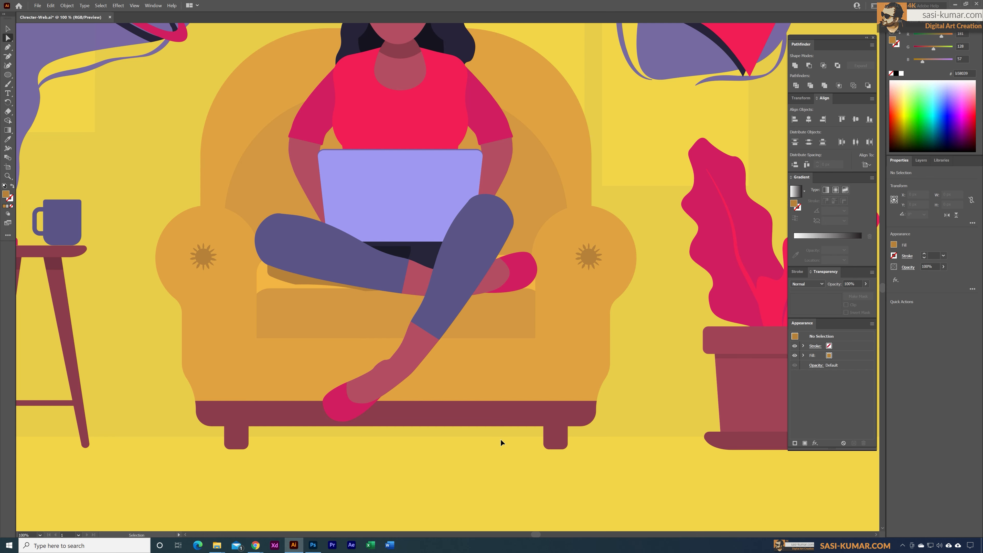
Round the two lower corners of the seat cushion's front panel
{"action": "key", "text": "ctrl+minus"}
{"action": "key", "text": "ctrl+minus"}
{"action": "key", "text": "ctrl+minus"}
{"action": "left_click_drag", "start_coordinate": [507, 390], "coordinate": [492, 394]}
{"action": "key", "text": "ctrl+plus"}
{"action": "key", "text": "ctrl+plus"}
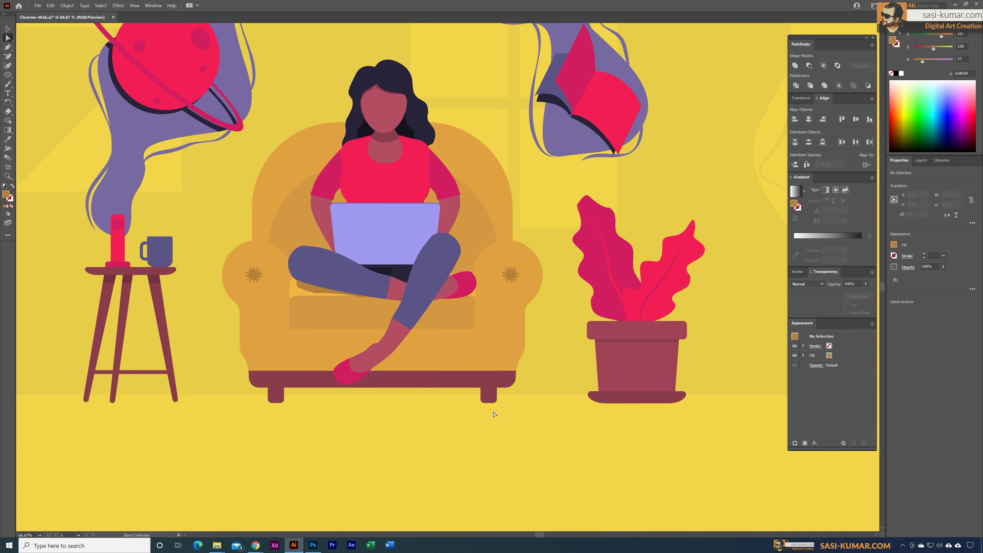
{"action": "left_click", "coordinate": [307, 316]}
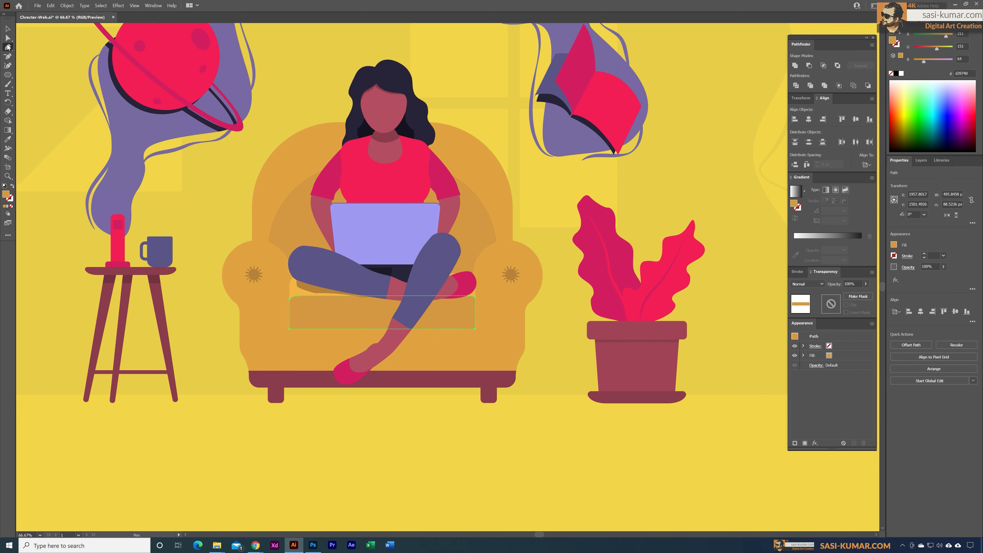
{"action": "left_click", "coordinate": [290, 330]}
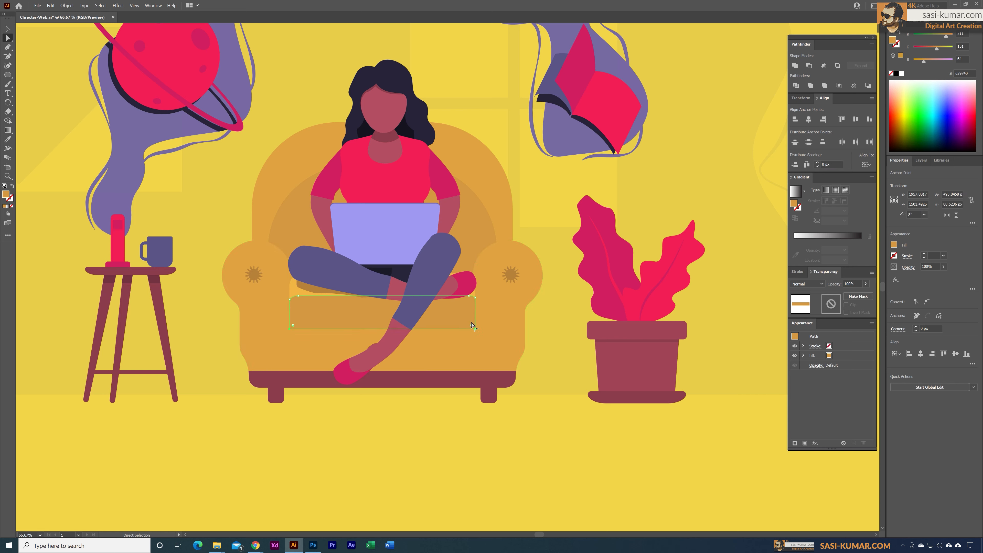
{"action": "left_click", "coordinate": [500, 380]}
{"action": "left_click", "coordinate": [544, 451]}
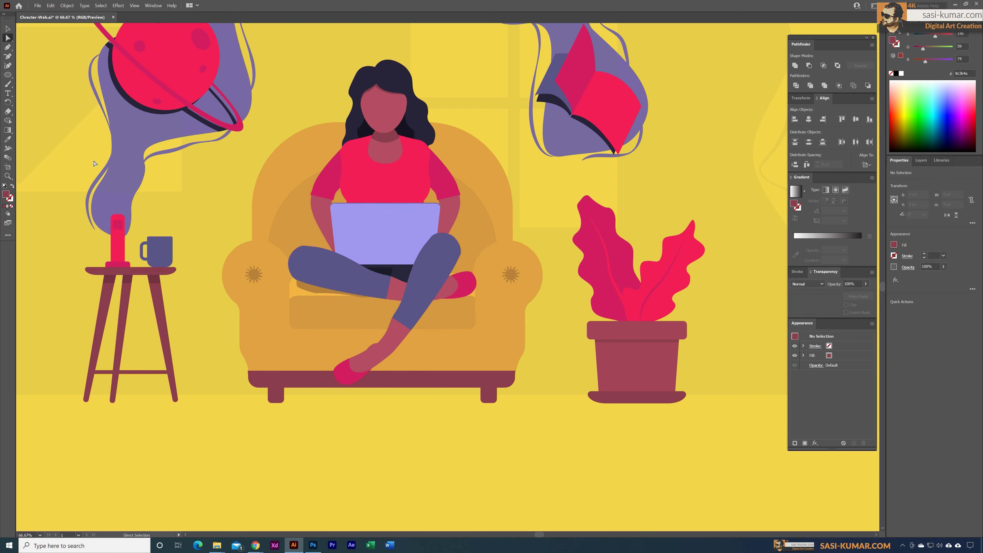
Draw a horizontal line about 456 px long near the lower edge of the cushion's front panel
{"action": "left_click_drag", "start_coordinate": [10, 78], "coordinate": [34, 113]}
{"action": "left_click_drag", "start_coordinate": [473, 327], "coordinate": [305, 331]}
{"action": "left_click", "coordinate": [511, 296]}
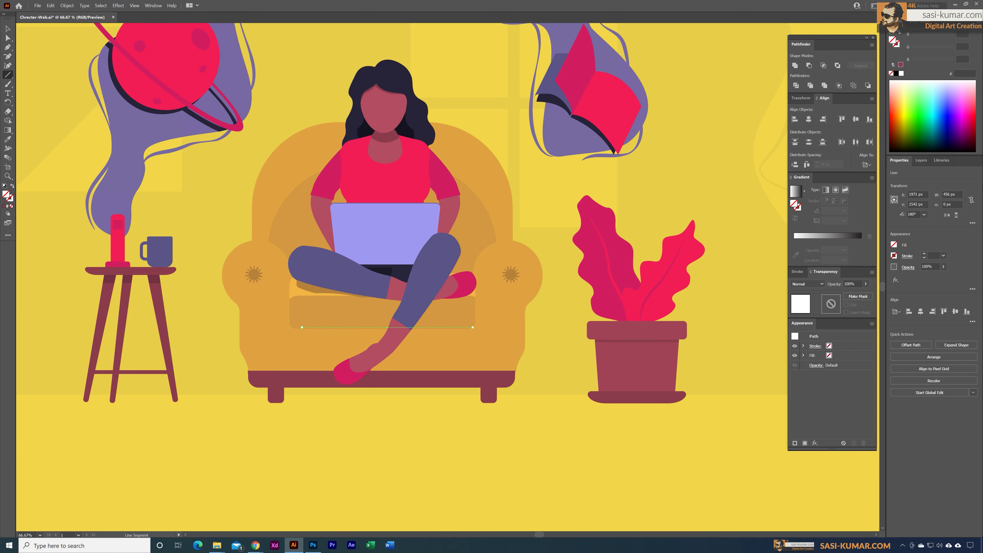
Sample the cushion colour for the line, swap it from fill to stroke and darken the stroke to #bc853b
{"action": "key", "text": "i"}
{"action": "left_click", "coordinate": [352, 318]}
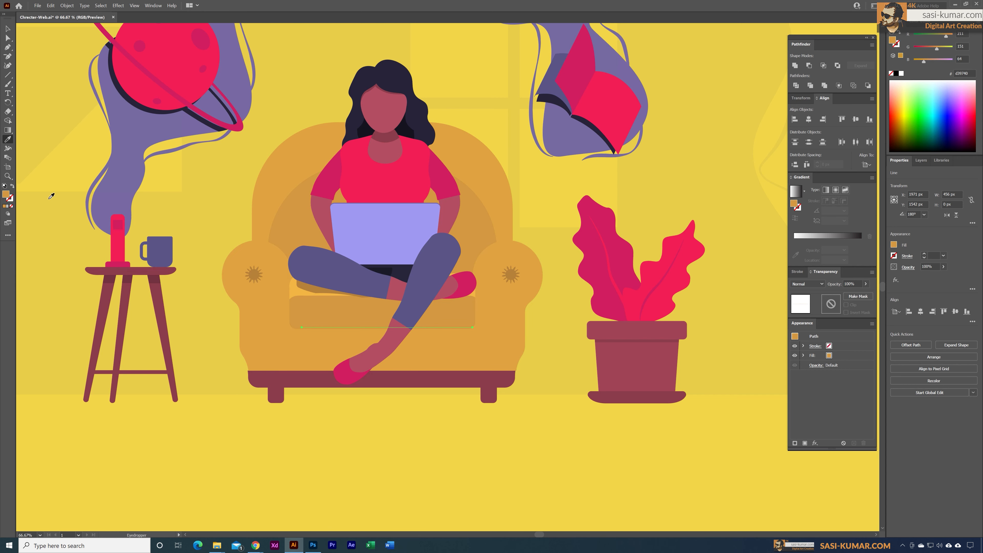
{"action": "left_click", "coordinate": [13, 186]}
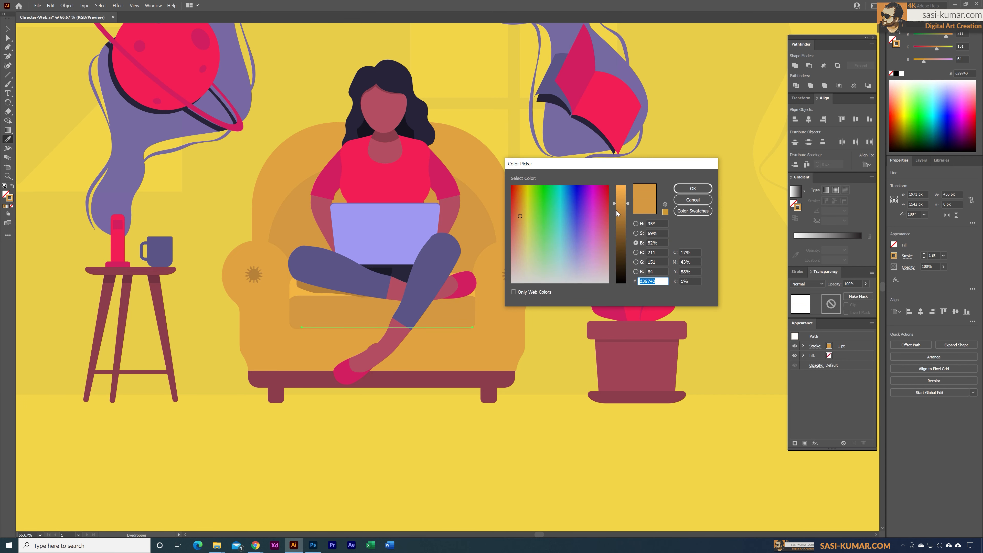
{"action": "left_click", "coordinate": [628, 211]}
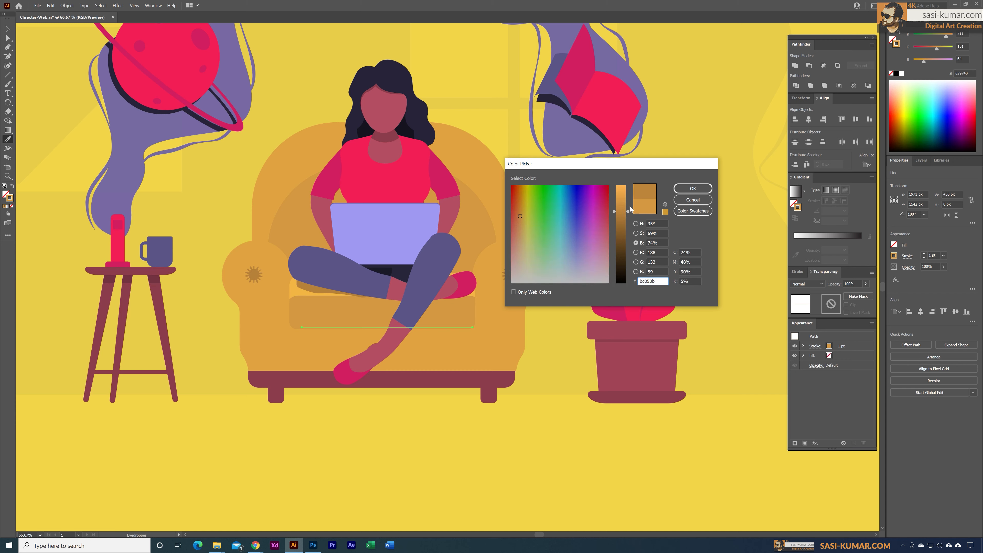
{"action": "left_click", "coordinate": [687, 189]}
{"action": "key", "text": "v"}
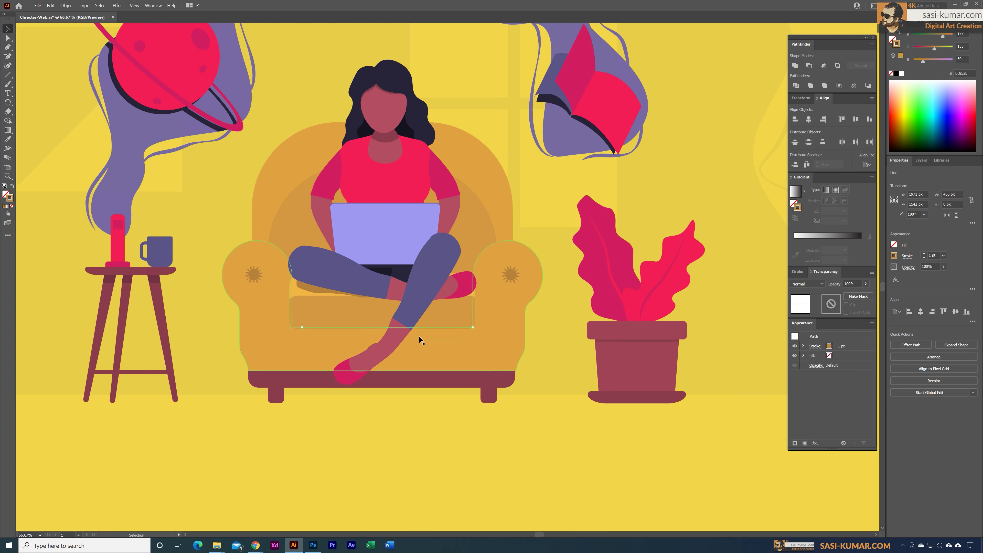
Set the cushion line's stroke weight to 6 pt and give it round caps
{"action": "left_click", "coordinate": [925, 254]}
{"action": "left_click", "coordinate": [924, 254]}
{"action": "left_click", "coordinate": [925, 254]}
{"action": "left_click", "coordinate": [924, 254]}
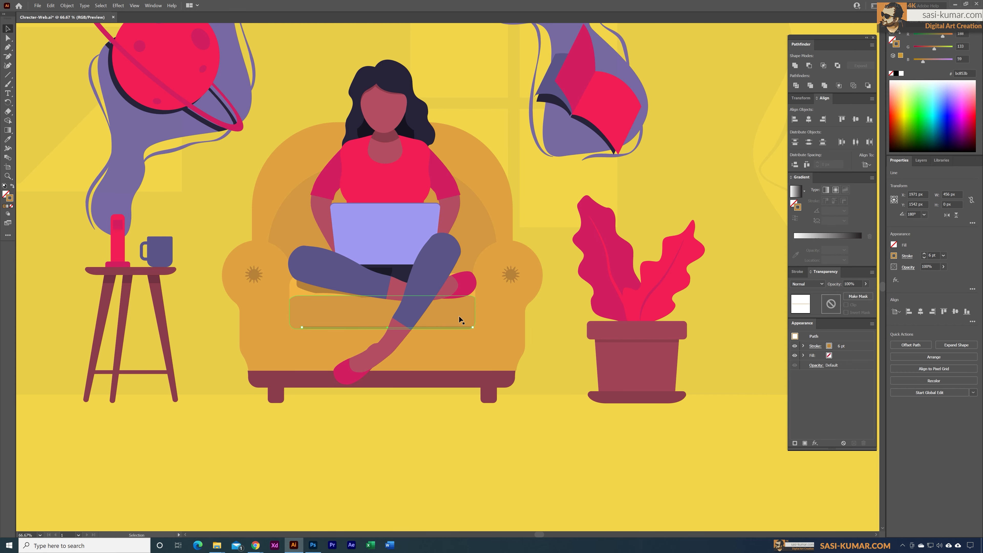
{"action": "key", "text": "ctrl+equal"}
{"action": "key", "text": "ctrl+equal"}
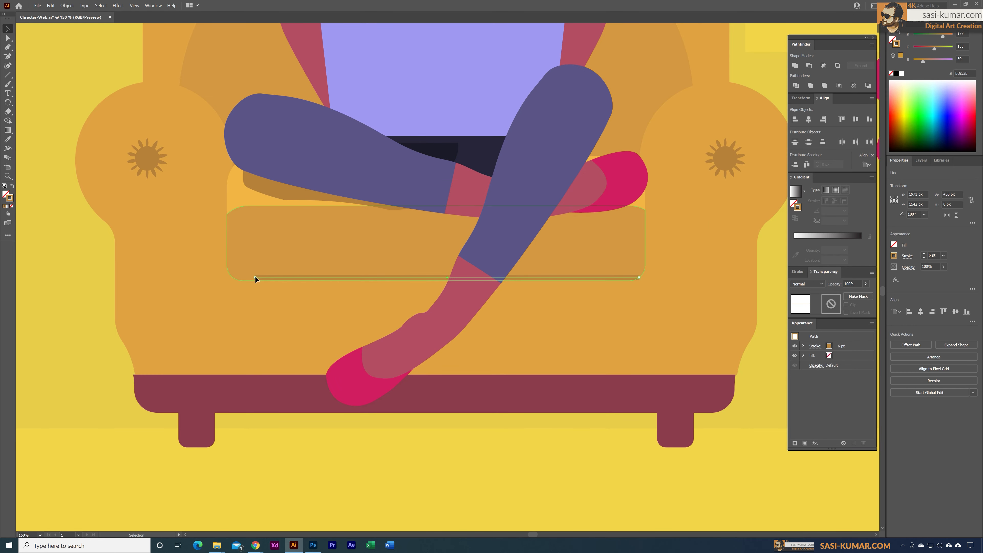
{"action": "left_click", "coordinate": [908, 256]}
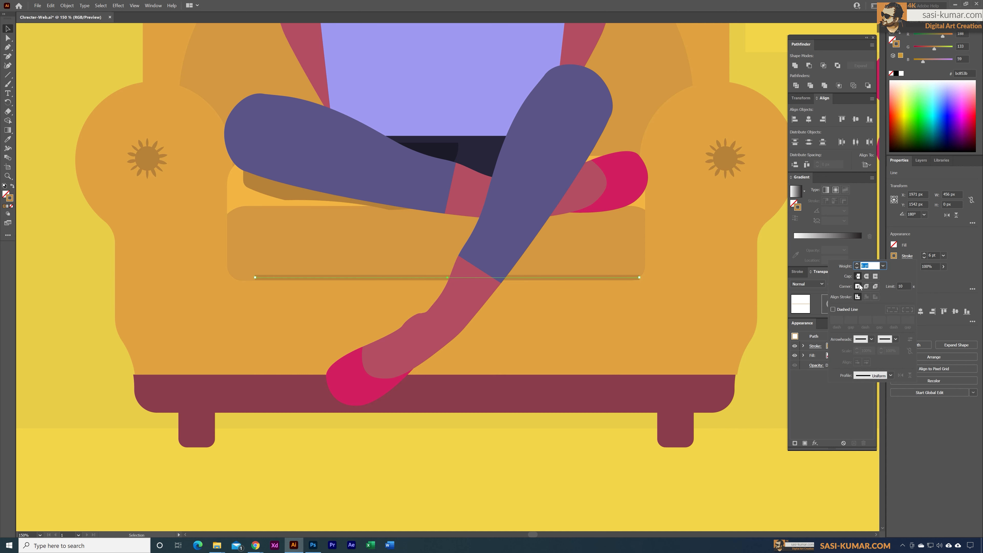
{"action": "left_click", "coordinate": [867, 276]}
{"action": "left_click", "coordinate": [47, 40]}
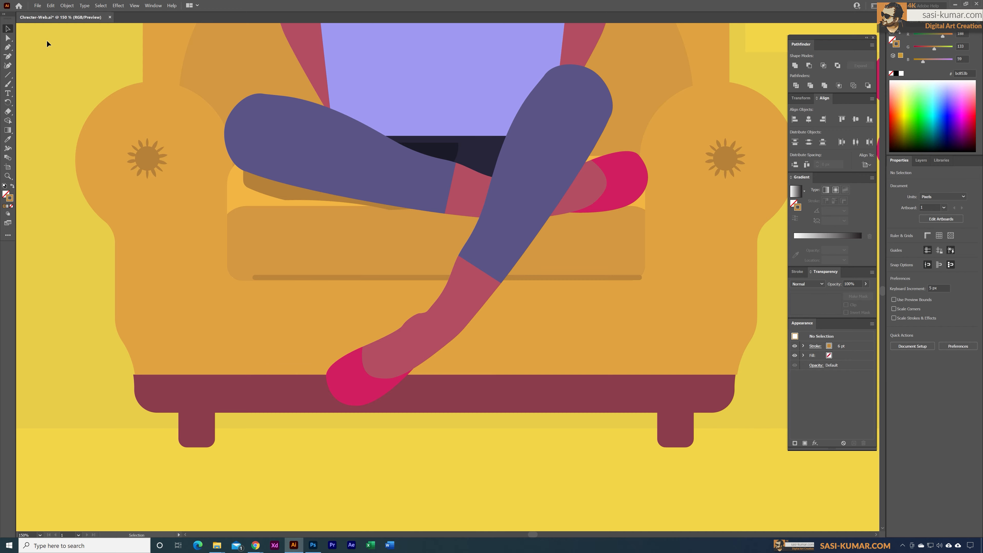
Draw a horizontal line about 715 px long across the full upper edge of the sofa's maroon base
{"action": "key", "text": "ctrl+minus"}
{"action": "key", "text": "ctrl+minus"}
{"action": "key", "text": "ctrl+minus"}
{"action": "key", "text": "ctrl+minus"}
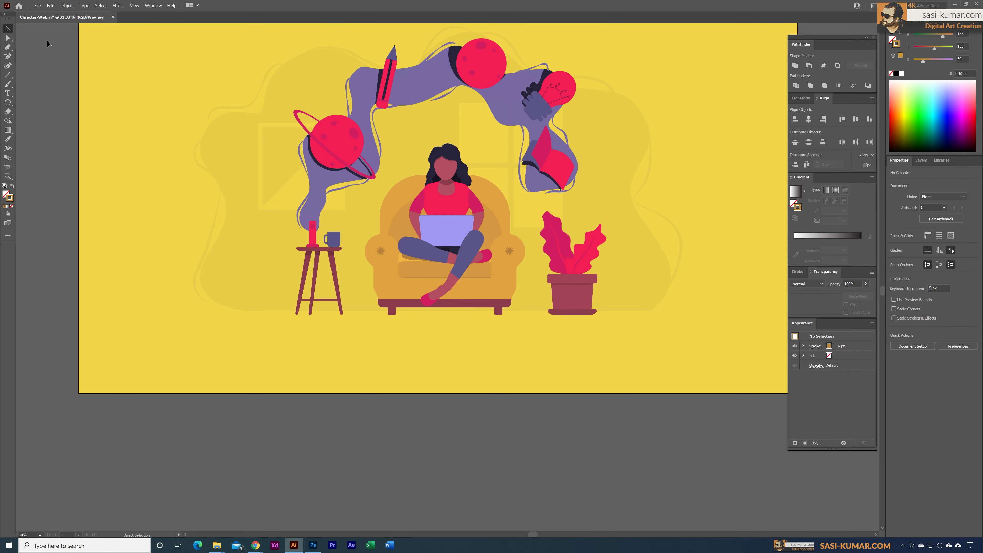
{"action": "left_click_drag", "start_coordinate": [498, 372], "coordinate": [497, 385]}
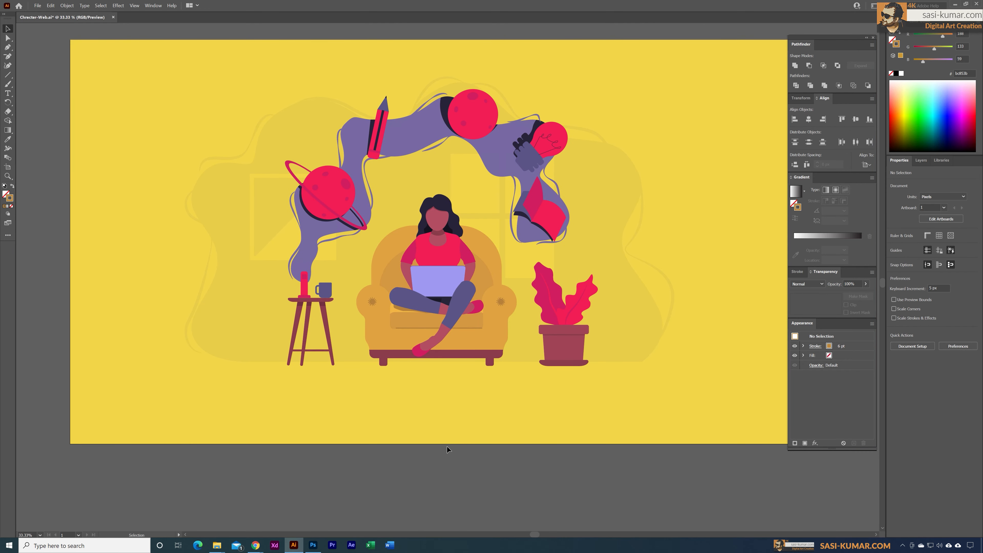
{"action": "key", "text": "ctrl+plus"}
{"action": "key", "text": "ctrl+plus"}
{"action": "key", "text": "ctrl+plus"}
{"action": "scroll", "coordinate": [192, 316], "scroll_direction": "down", "scroll_amount": 5}
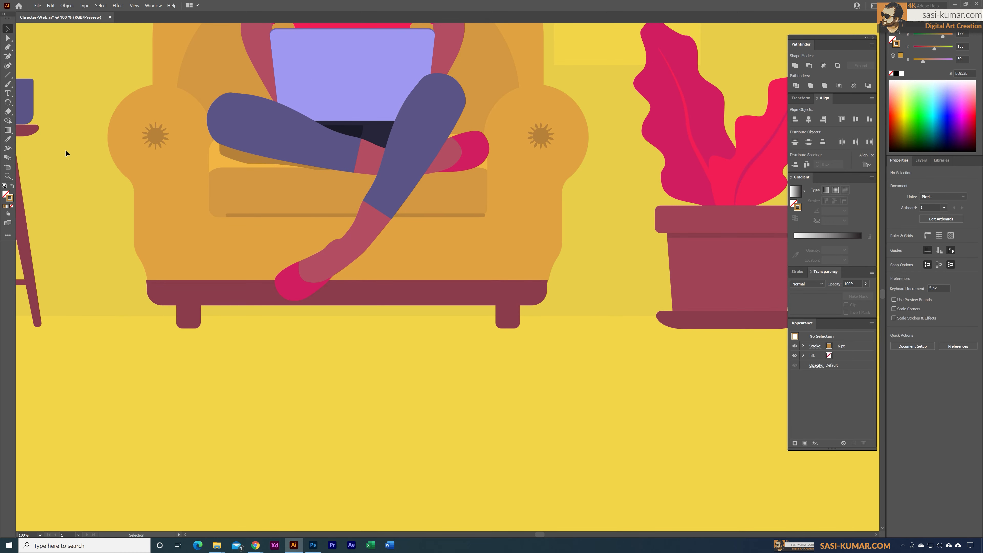
{"action": "key", "text": "backslash"}
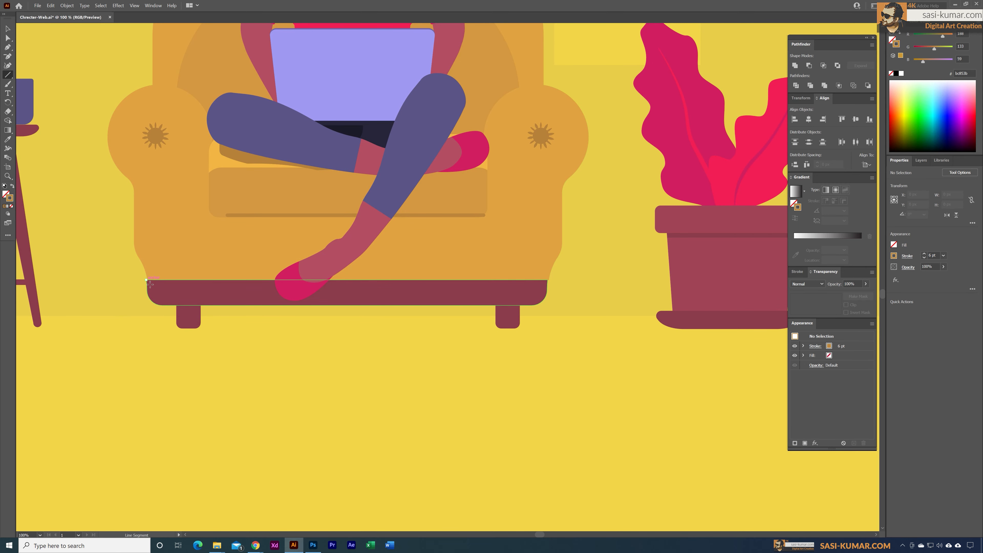
{"action": "left_click_drag", "start_coordinate": [146, 279], "coordinate": [548, 280]}
{"action": "left_click", "coordinate": [7, 29]}
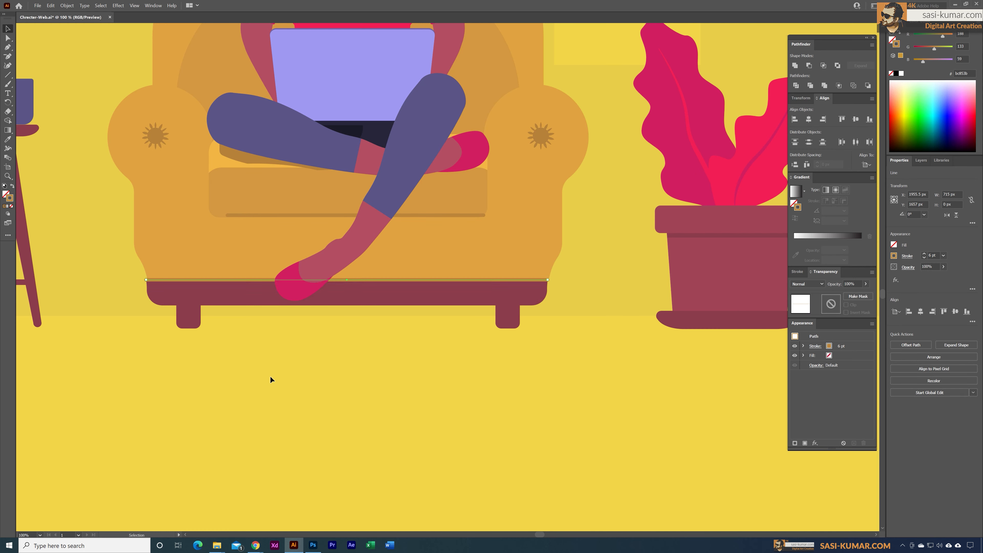
Sample the maroon base colour for the new line, swap it from fill to stroke and darken the stroke to #662c38
{"action": "key", "text": "i"}
{"action": "left_click", "coordinate": [378, 295]}
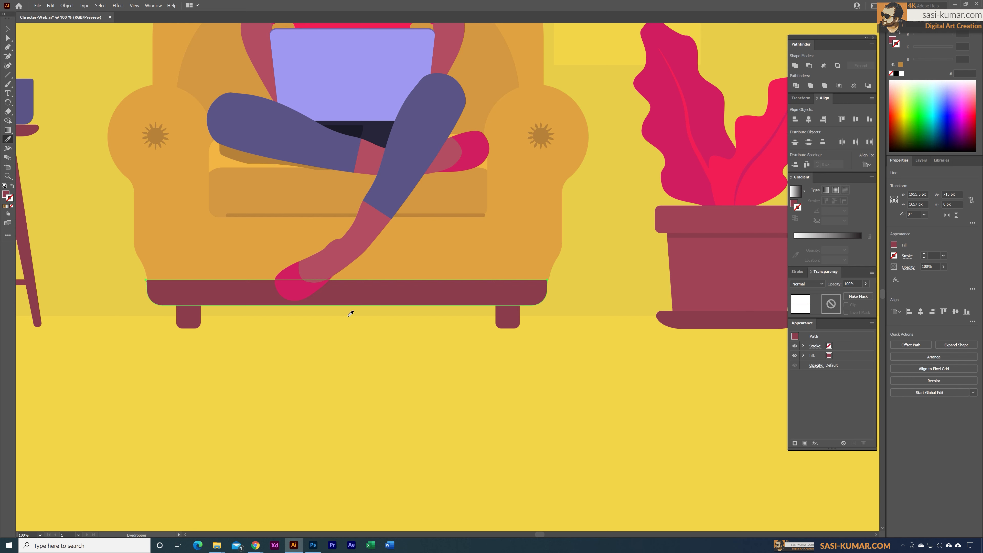
{"action": "left_click", "coordinate": [12, 186]}
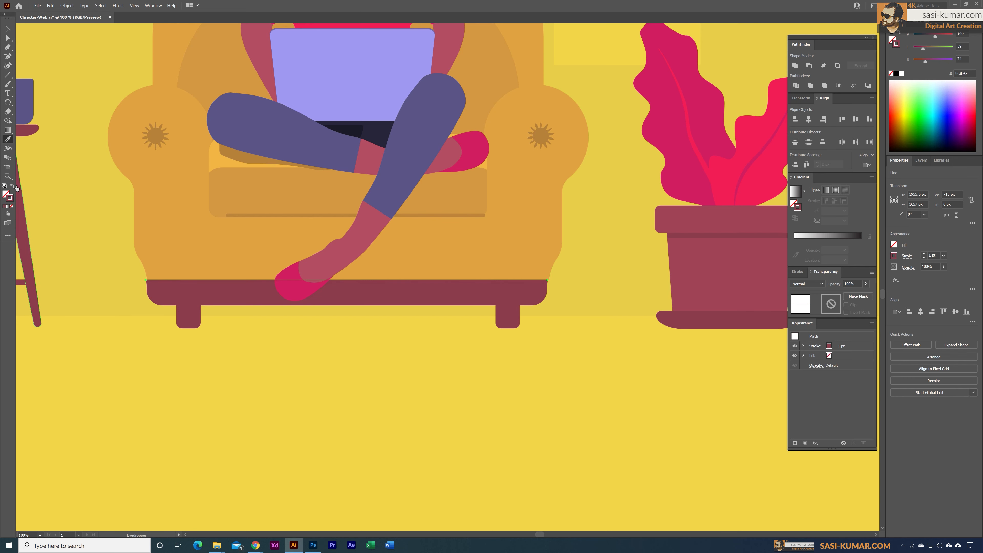
{"action": "double_click", "coordinate": [11, 199]}
{"action": "left_click", "coordinate": [624, 244]}
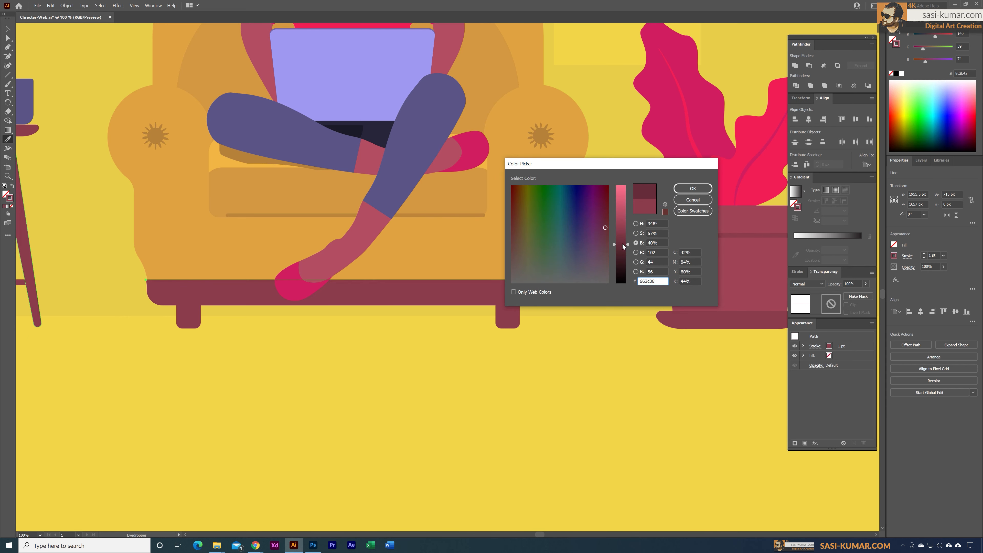
{"action": "left_click", "coordinate": [693, 188]}
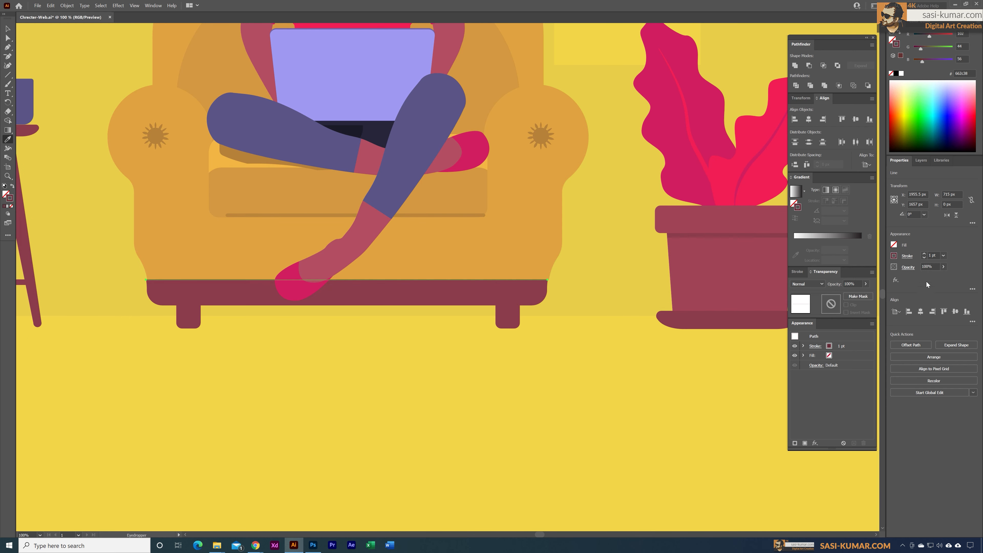
Set the stroke weight of the line on the sofa base to 8 pt
{"action": "left_click", "coordinate": [925, 254]}
{"action": "left_click", "coordinate": [925, 254]}
{"action": "left_click", "coordinate": [925, 254]}
{"action": "left_click", "coordinate": [924, 253]}
{"action": "left_click", "coordinate": [924, 253]}
{"action": "left_click", "coordinate": [925, 254]}
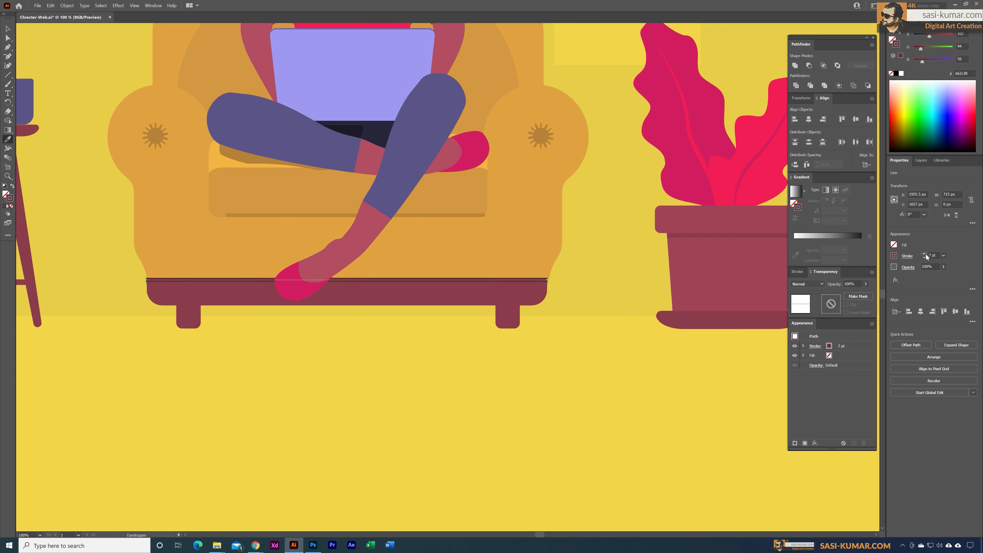
{"action": "left_click", "coordinate": [925, 254]}
Move the dark line down 5 px on the sofa base and give it round caps
{"action": "left_click", "coordinate": [8, 28]}
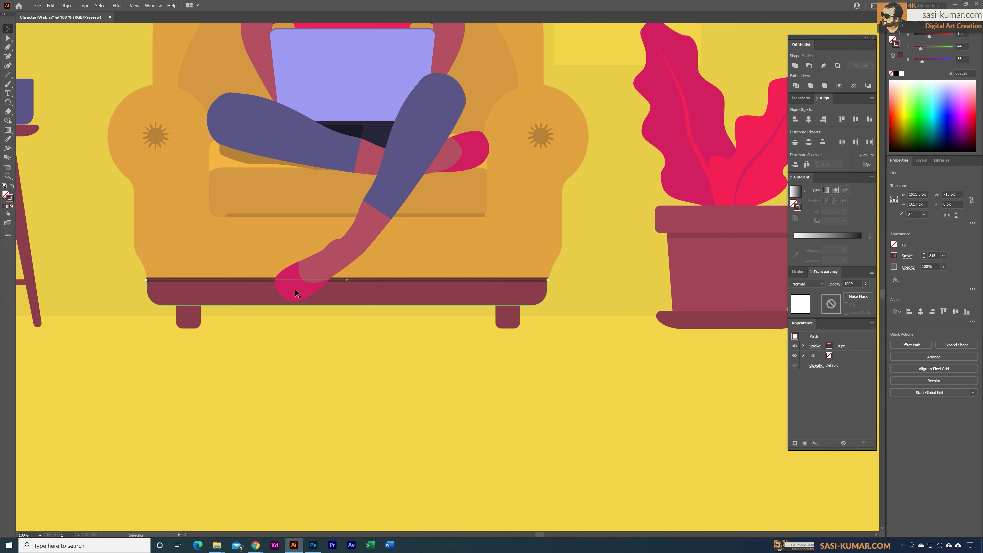
{"action": "left_click_drag", "start_coordinate": [286, 281], "coordinate": [290, 296]}
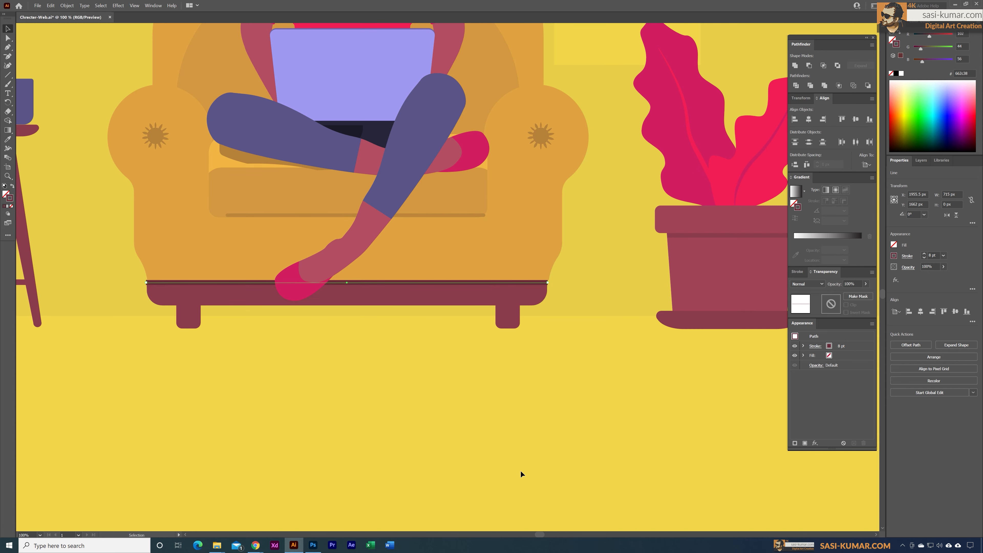
{"action": "left_click", "coordinate": [907, 256]}
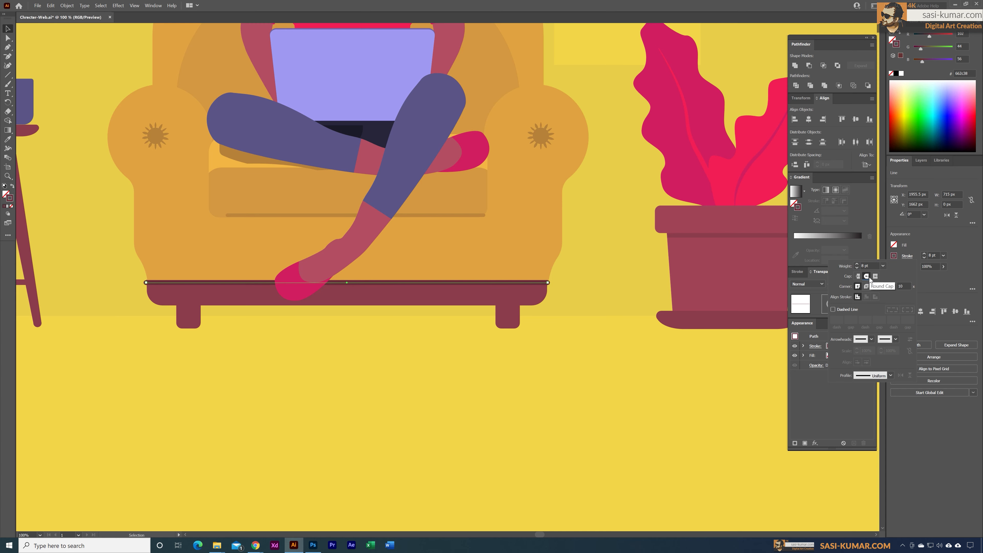
{"action": "left_click", "coordinate": [280, 371]}
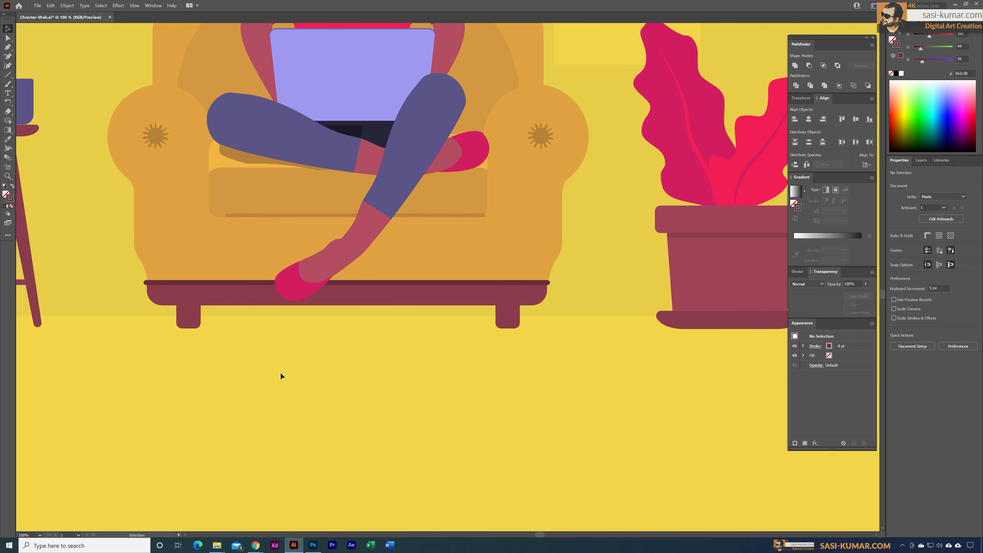
Unlock Layer 8 and recolour the purple ribbon behind the floating objects with the dark navy sampled from the upper planet's shadow
{"action": "key", "text": "ctrl+minus"}
{"action": "key", "text": "ctrl+minus"}
{"action": "left_click_drag", "start_coordinate": [388, 316], "coordinate": [346, 387]}
{"action": "key", "text": "ctrl+plus"}
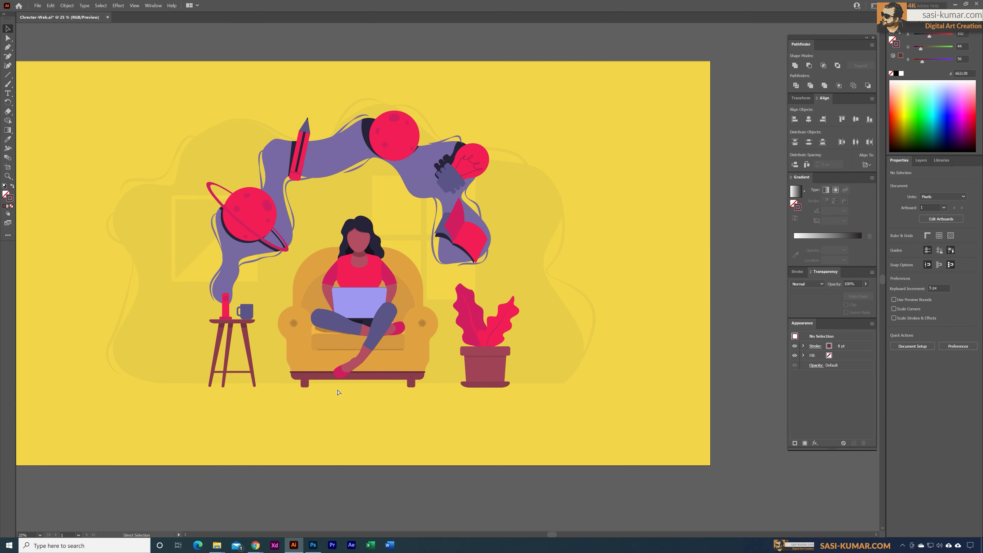
{"action": "left_click_drag", "start_coordinate": [524, 288], "coordinate": [603, 268]}
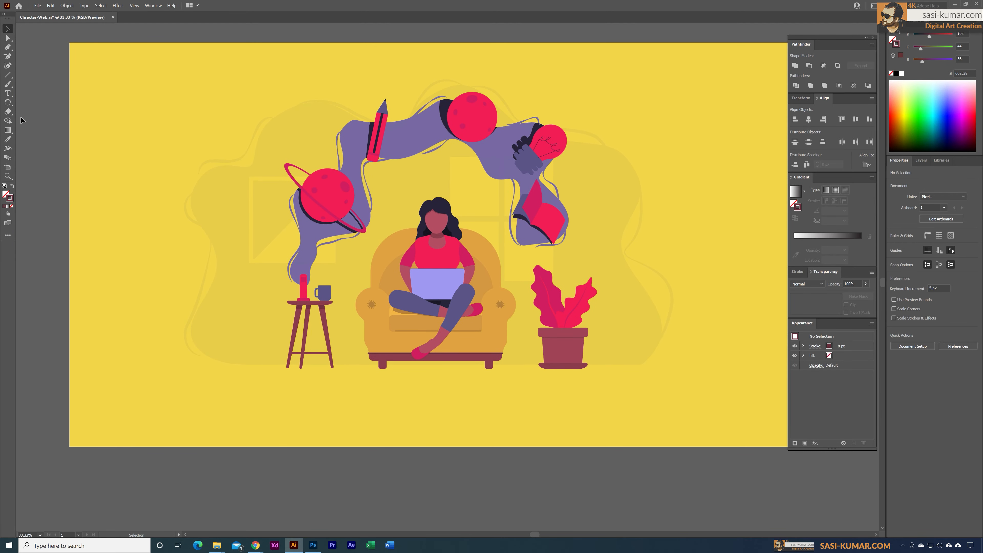
{"action": "left_click_drag", "start_coordinate": [82, 110], "coordinate": [78, 111]}
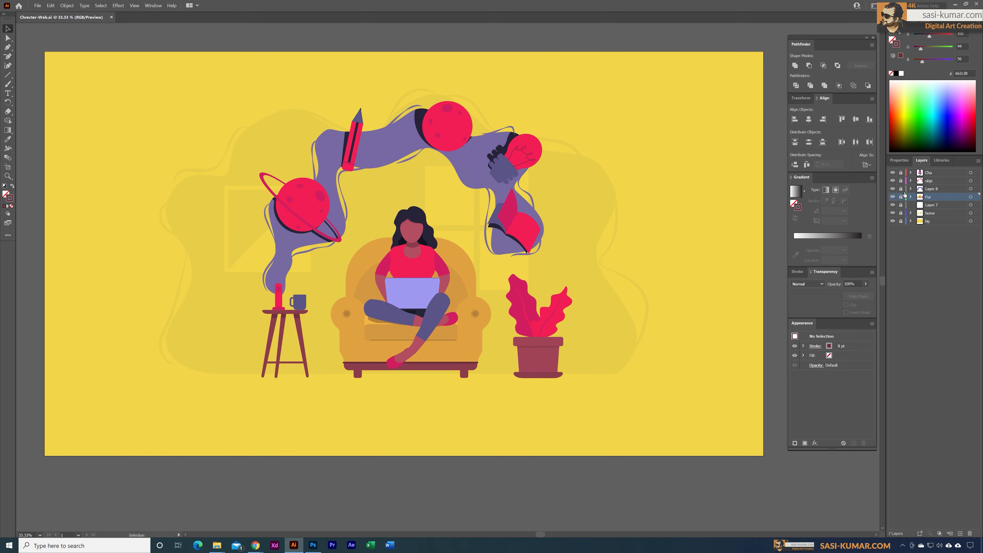
{"action": "left_click", "coordinate": [481, 171]}
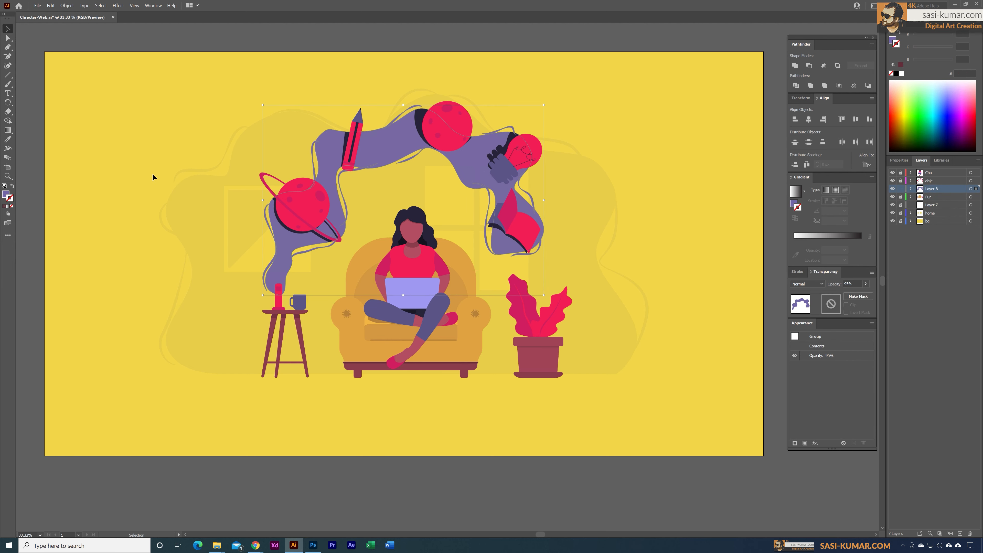
{"action": "left_click", "coordinate": [629, 170]}
{"action": "left_click", "coordinate": [427, 161]}
{"action": "key", "text": "i"}
{"action": "left_click", "coordinate": [416, 131]}
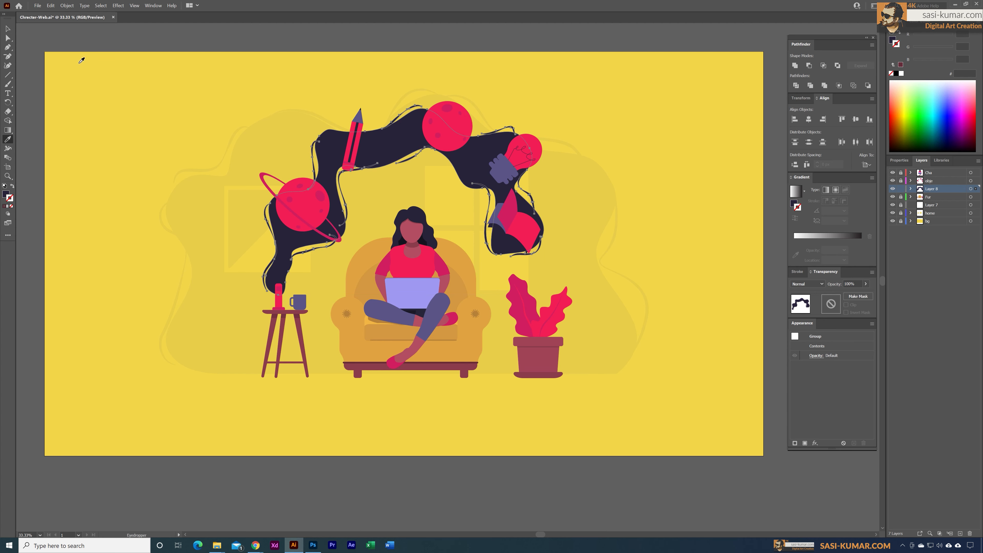
{"action": "left_click", "coordinate": [7, 29]}
{"action": "left_click", "coordinate": [171, 80]}
{"action": "left_click_drag", "start_coordinate": [178, 87], "coordinate": [245, 92]}
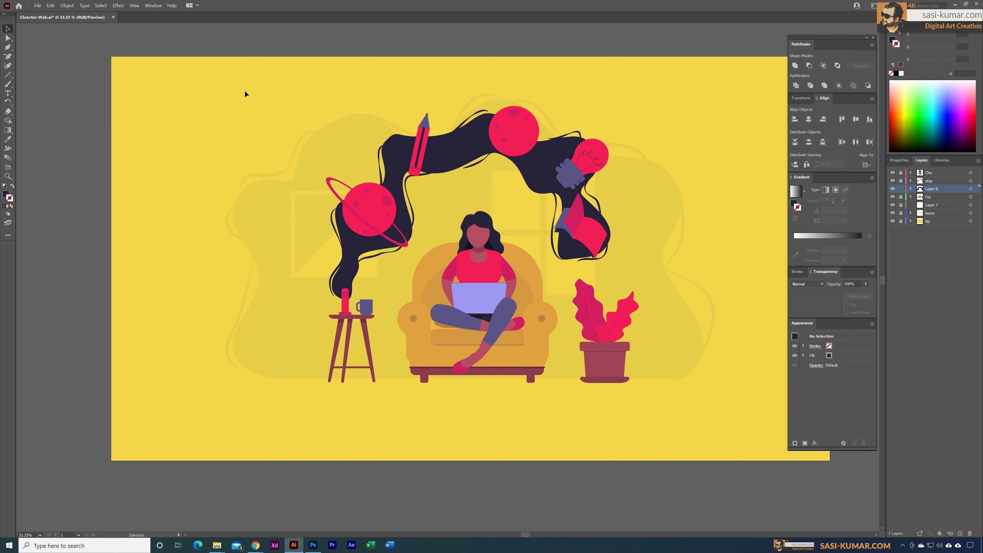
Draw a small upright dark navy rectangle on the empty yellow background beside the illustration
{"action": "key", "text": "ctrl+plus"}
{"action": "key", "text": "ctrl+plus"}
{"action": "left_click_drag", "start_coordinate": [58, 161], "coordinate": [379, 296]}
{"action": "scroll", "coordinate": [190, 248], "scroll_direction": "up", "scroll_amount": 1}
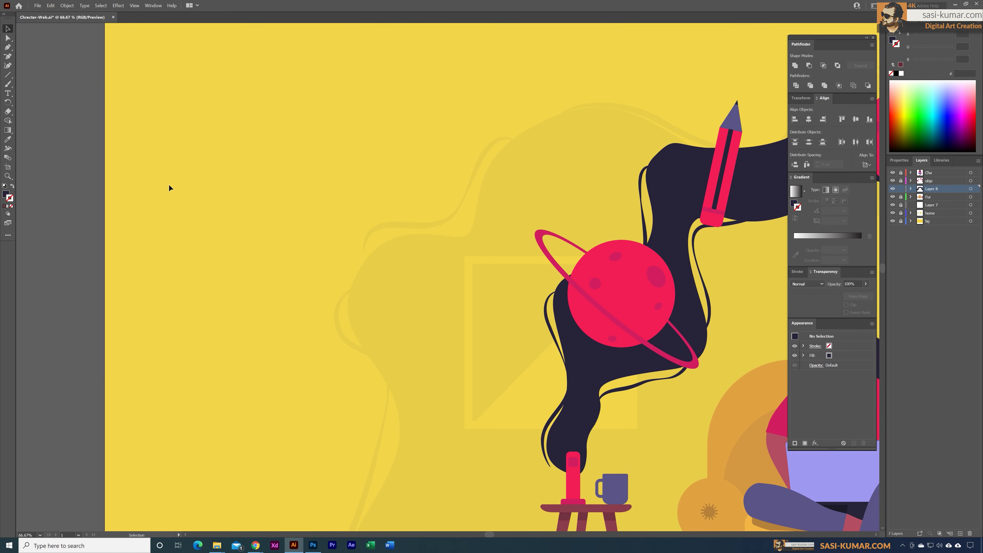
{"action": "left_click_drag", "start_coordinate": [8, 75], "coordinate": [39, 76]}
{"action": "left_click_drag", "start_coordinate": [246, 154], "coordinate": [254, 176]}
{"action": "left_click", "coordinate": [7, 28]}
Round the small rectangle's corners fully to make a pill shape and select it
{"action": "key", "text": "ctrl+="}
{"action": "key", "text": "ctrl+="}
{"action": "key", "text": "ctrl+="}
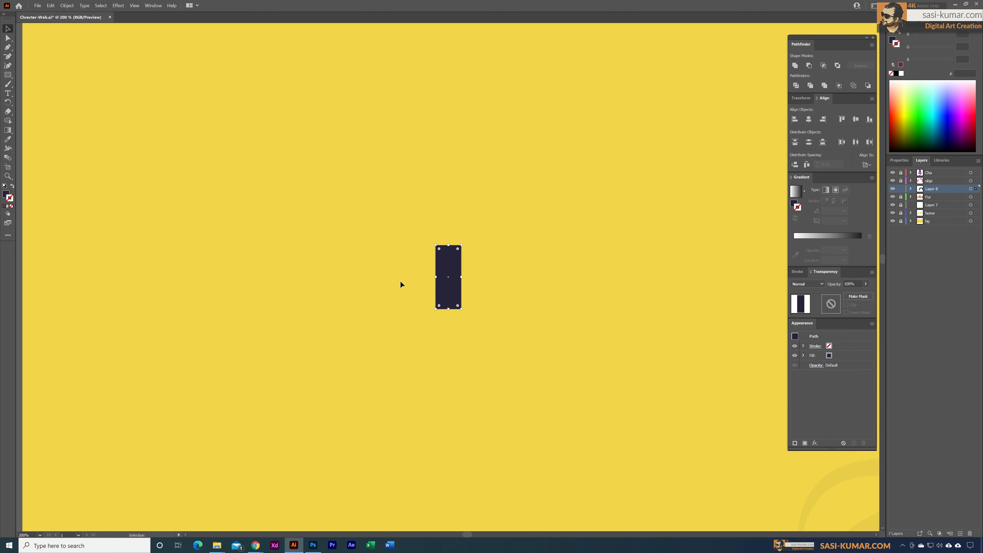
{"action": "left_click", "coordinate": [7, 37]}
{"action": "left_click_drag", "start_coordinate": [457, 249], "coordinate": [450, 268]}
{"action": "key", "text": "v"}
{"action": "left_click_drag", "start_coordinate": [513, 200], "coordinate": [349, 330]}
Create a copy of the pill rotated by 90° about its centre to form a cross
{"action": "left_click", "coordinate": [8, 101]}
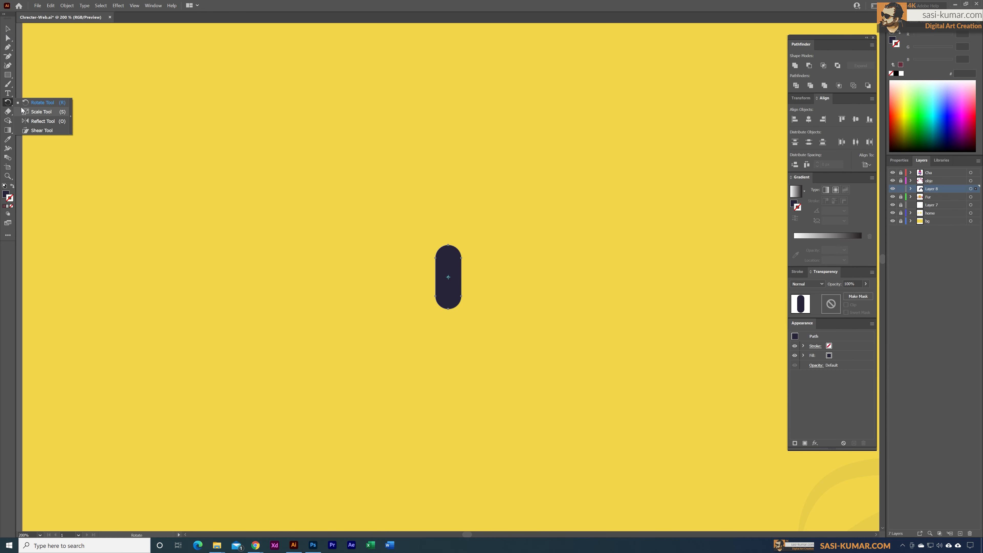
{"action": "left_click", "coordinate": [32, 105]}
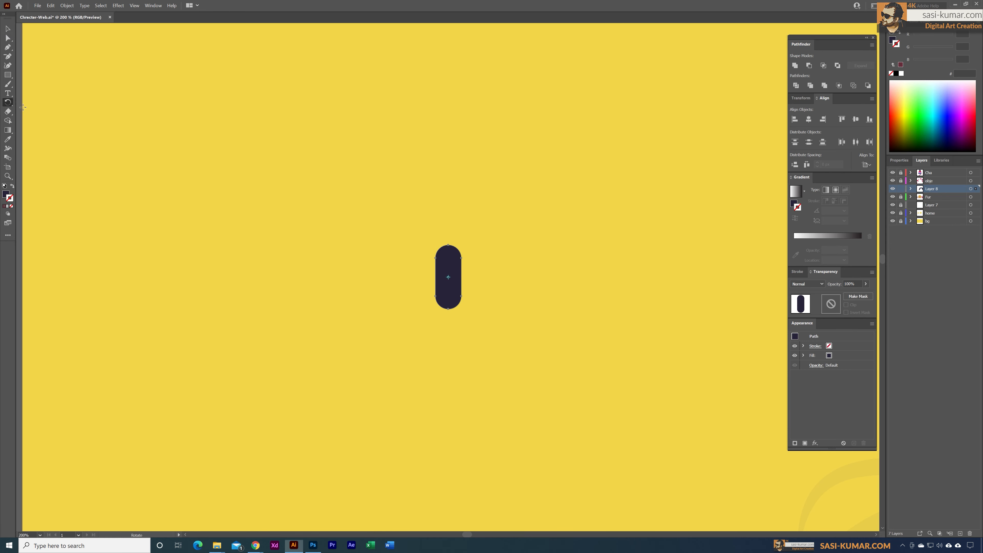
{"action": "double_click", "coordinate": [9, 103]}
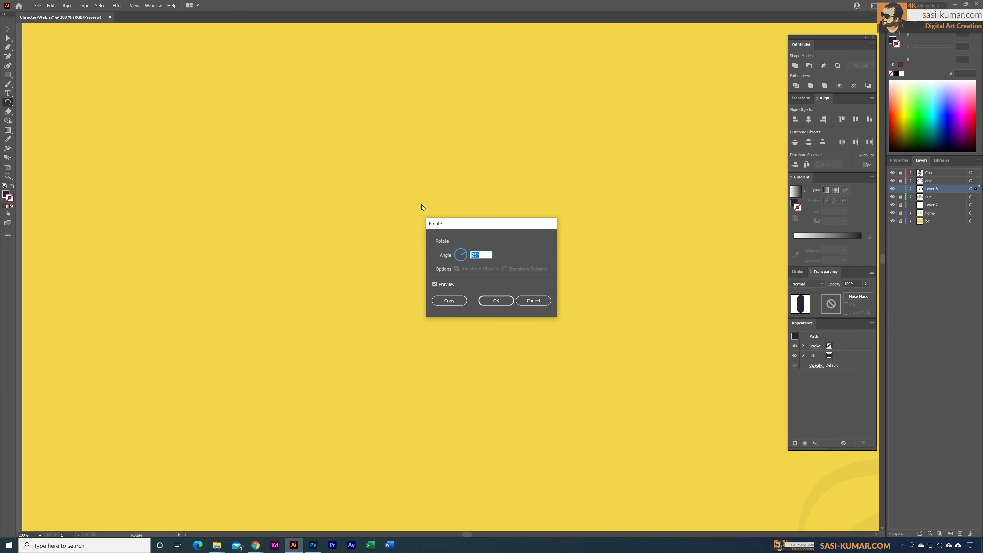
{"action": "type", "text": "90"}
{"action": "left_click", "coordinate": [463, 305]}
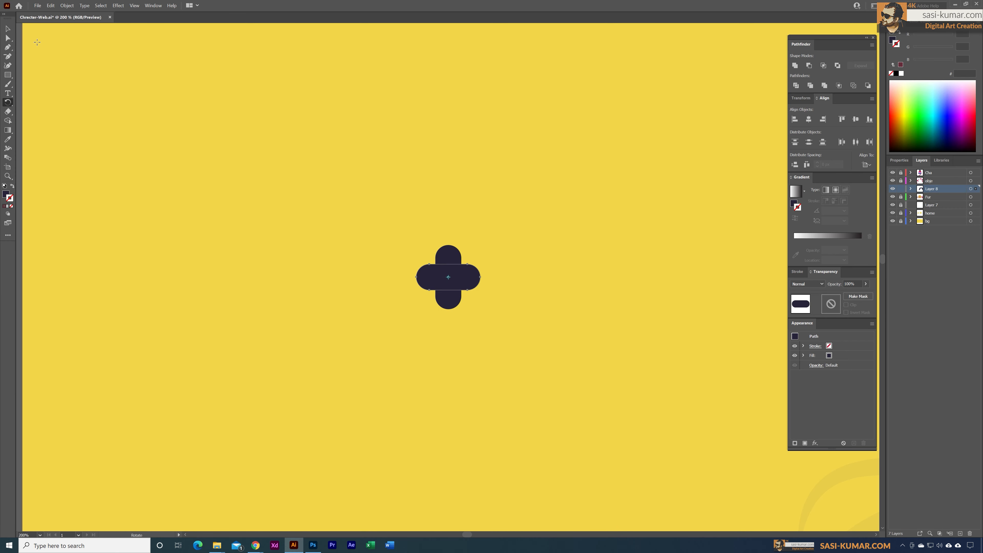
Select both crossed pills and unite them into one shape
{"action": "left_click", "coordinate": [8, 29]}
{"action": "left_click_drag", "start_coordinate": [516, 224], "coordinate": [314, 388]}
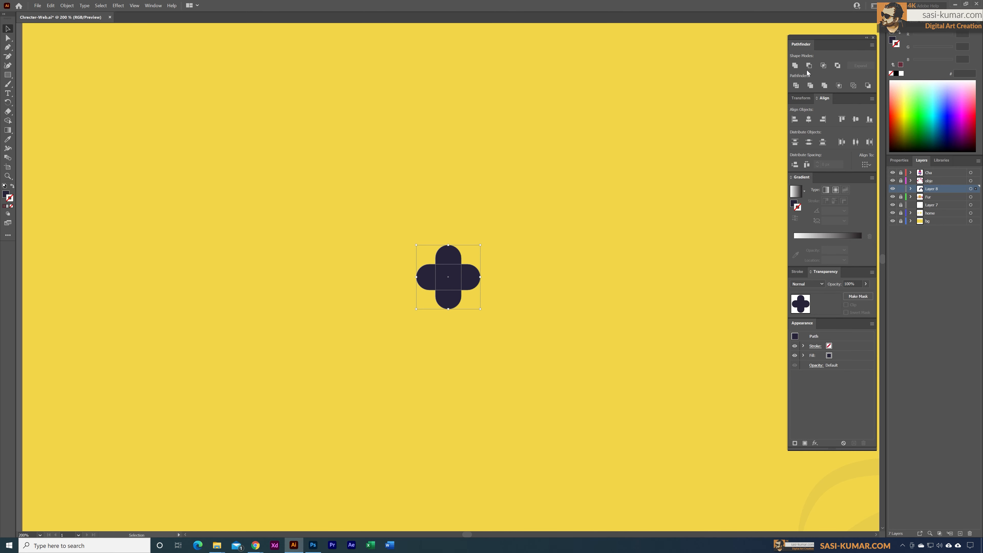
{"action": "left_click", "coordinate": [795, 66]}
Round the inner corners where the arms of the cross meet
{"action": "left_click", "coordinate": [8, 38]}
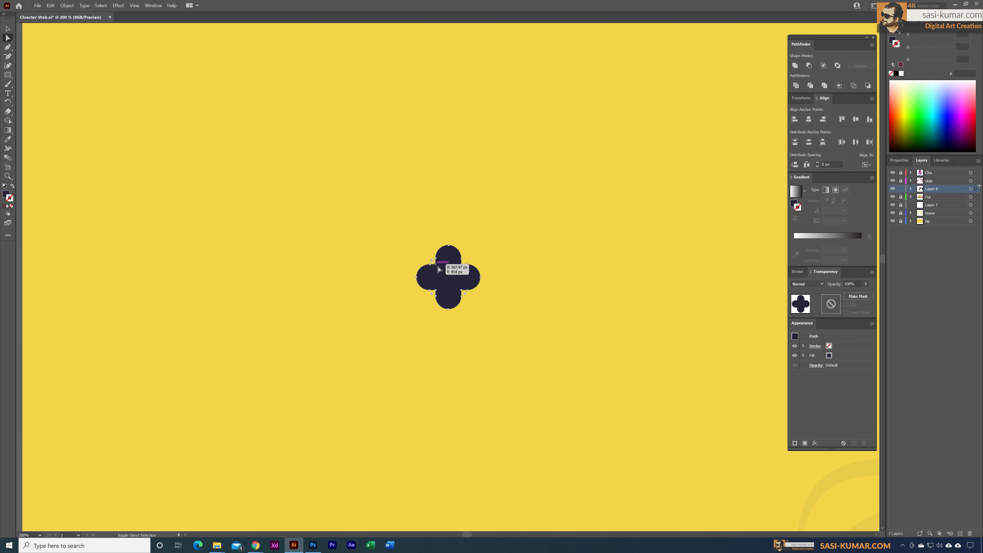
{"action": "left_click", "coordinate": [462, 265], "text": "shift"}
{"action": "left_click", "coordinate": [491, 226]}
Move the cross farther away from the illustration and scale it down to about 37 px wide
{"action": "left_click", "coordinate": [7, 29]}
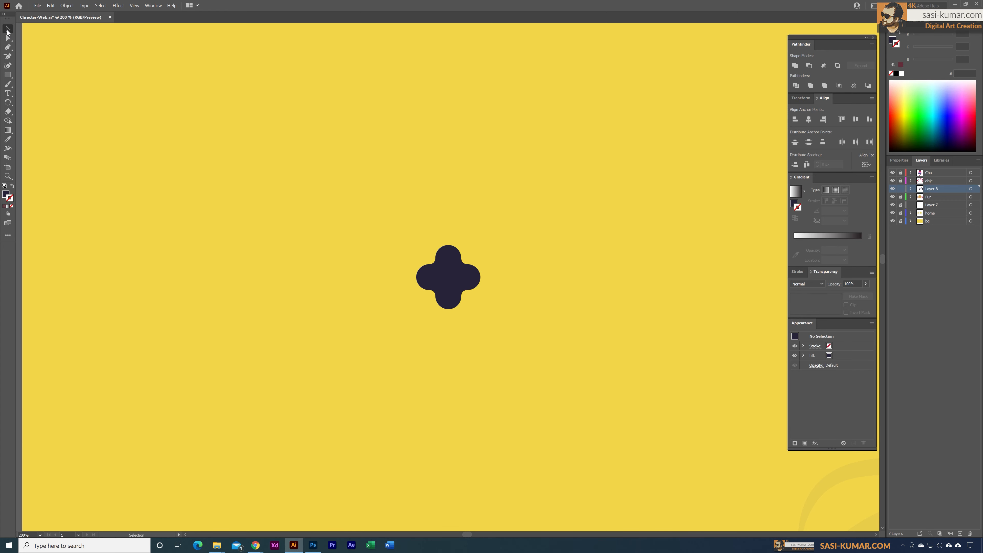
{"action": "left_click_drag", "start_coordinate": [469, 278], "coordinate": [276, 252]}
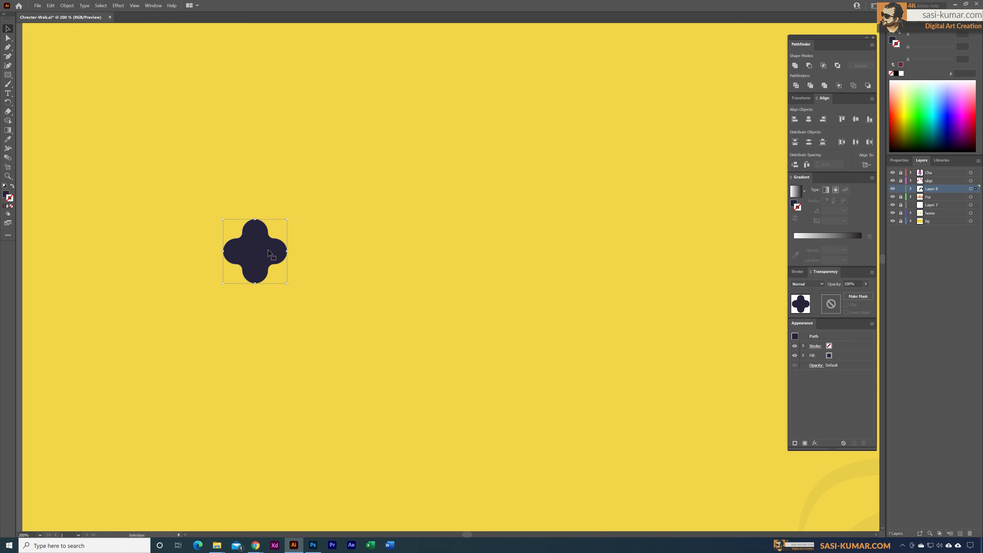
{"action": "scroll", "coordinate": [255, 250], "scroll_direction": "down", "scroll_amount": 3}
{"action": "left_click", "coordinate": [238, 248]}
{"action": "left_click", "coordinate": [158, 236]}
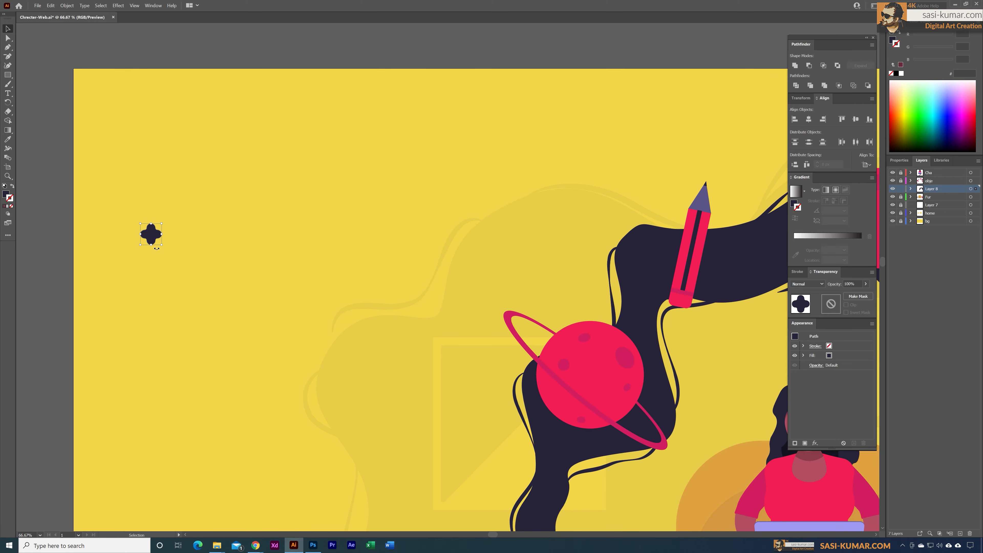
{"action": "left_click_drag", "start_coordinate": [161, 235], "coordinate": [158, 234]}
{"action": "left_click", "coordinate": [157, 245]}
{"action": "left_click", "coordinate": [155, 237]}
Make a new pattern from the small navy cross
{"action": "left_click", "coordinate": [67, 5]}
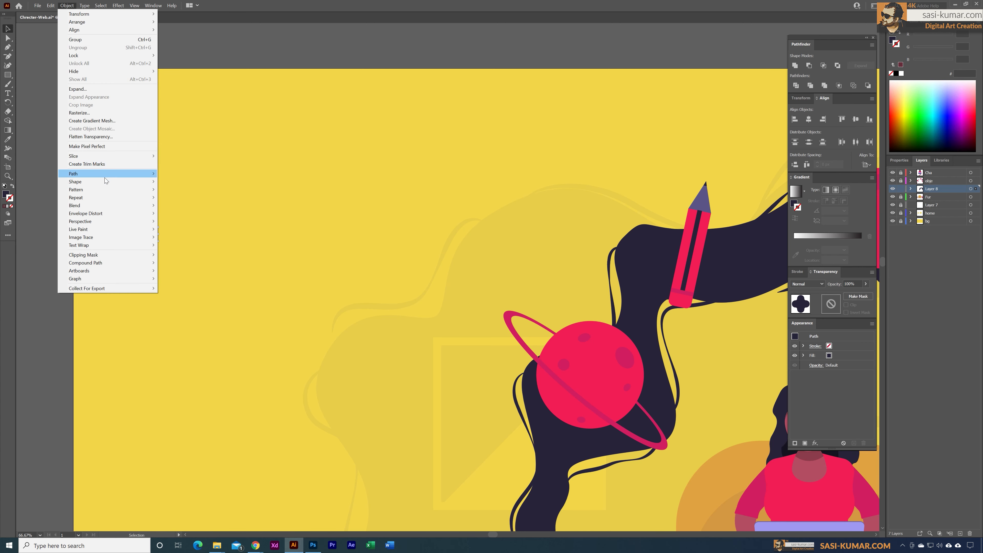
{"action": "mouse_move", "coordinate": [110, 190]}
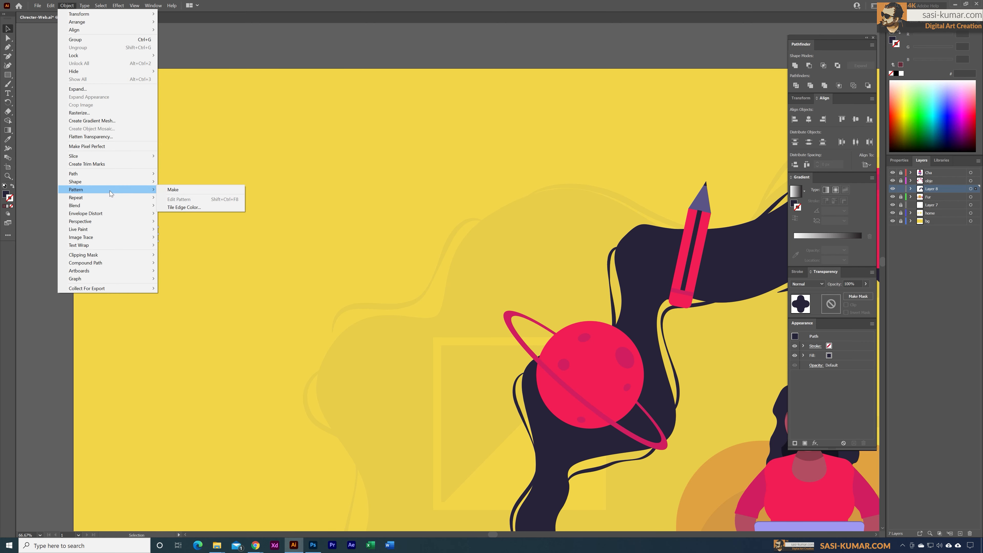
{"action": "left_click", "coordinate": [184, 190]}
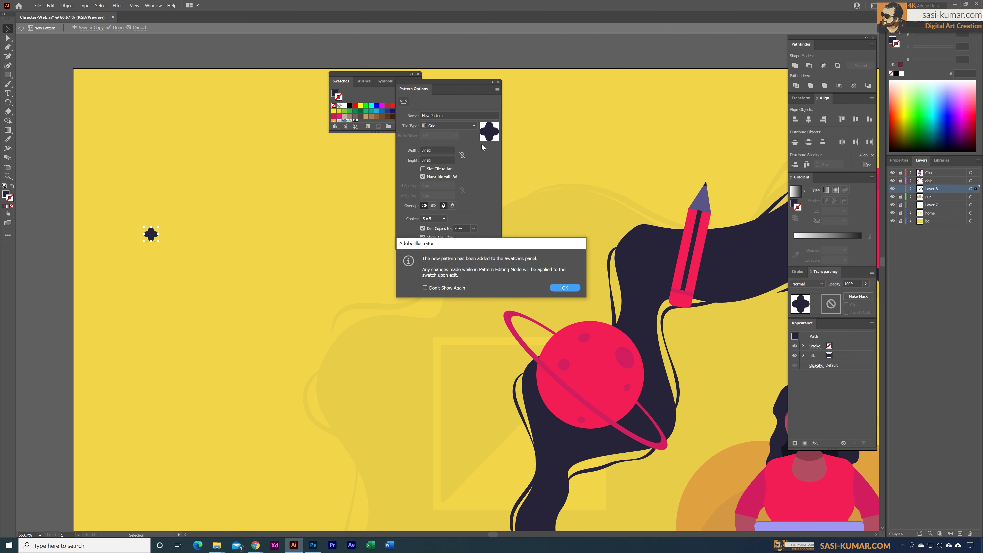
{"action": "left_click", "coordinate": [565, 288]}
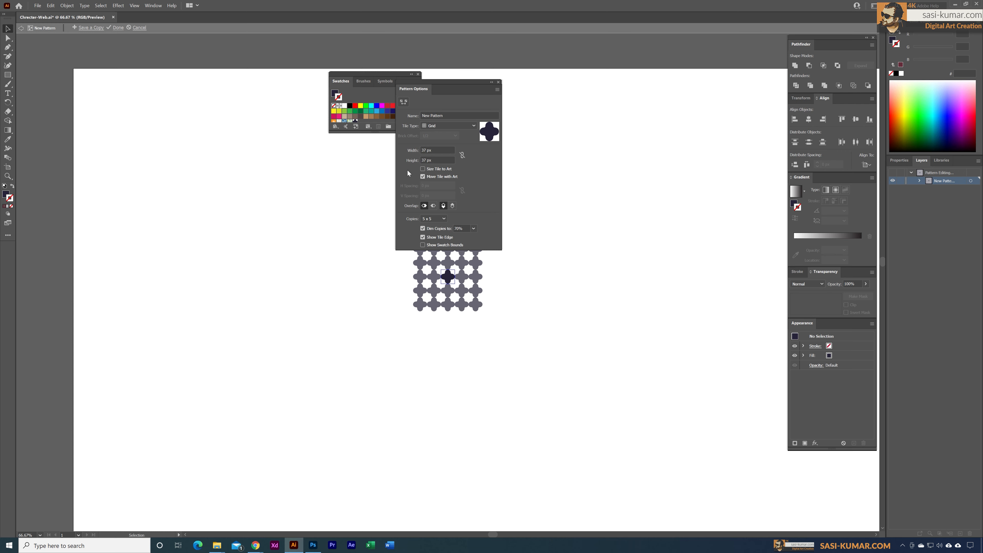
Set the pattern tile to 200 px wide and 200 px high and leave pattern editing
{"action": "left_click_drag", "start_coordinate": [427, 155], "coordinate": [421, 155]}
{"action": "key", "text": "Tab"}
{"action": "type", "text": "2"}
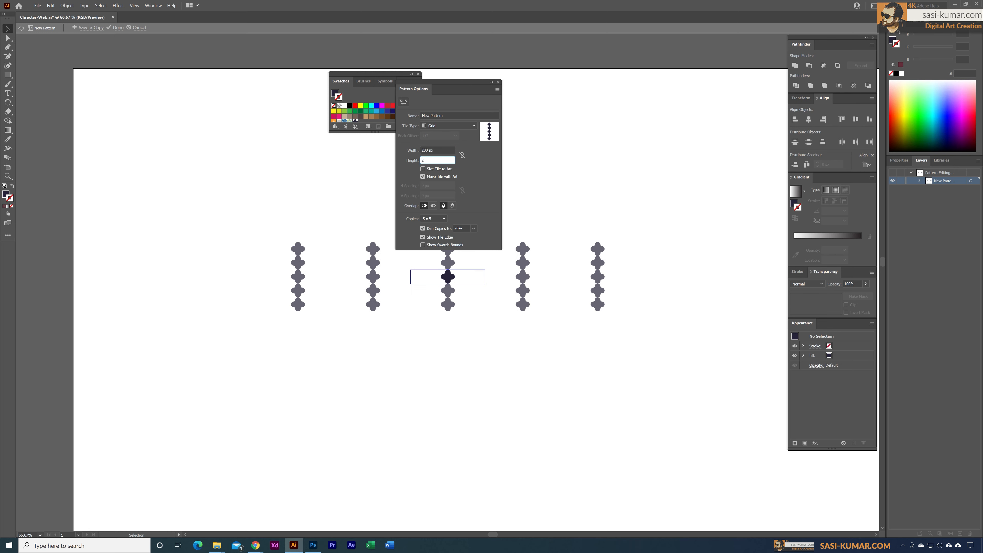
{"action": "key", "text": "Tab"}
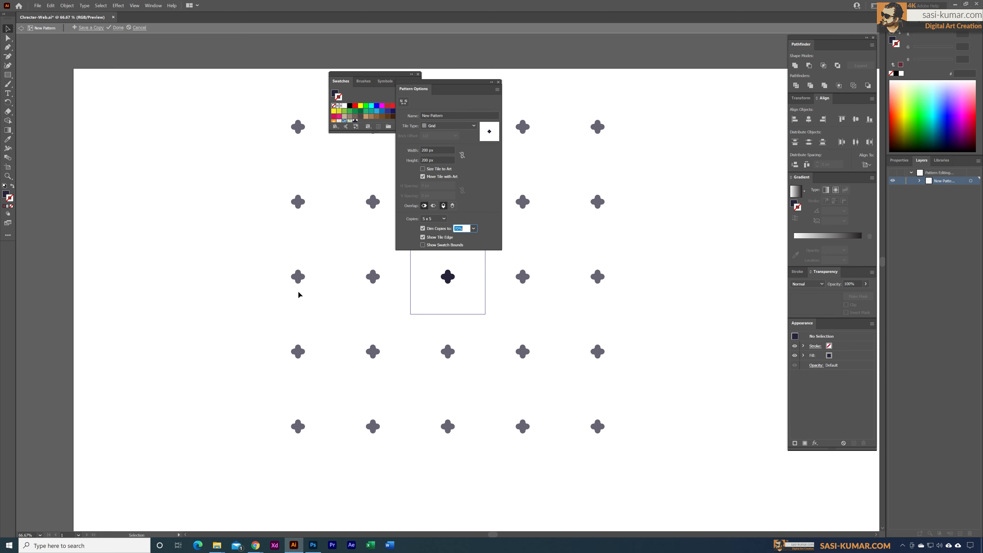
{"action": "left_click", "coordinate": [450, 116]}
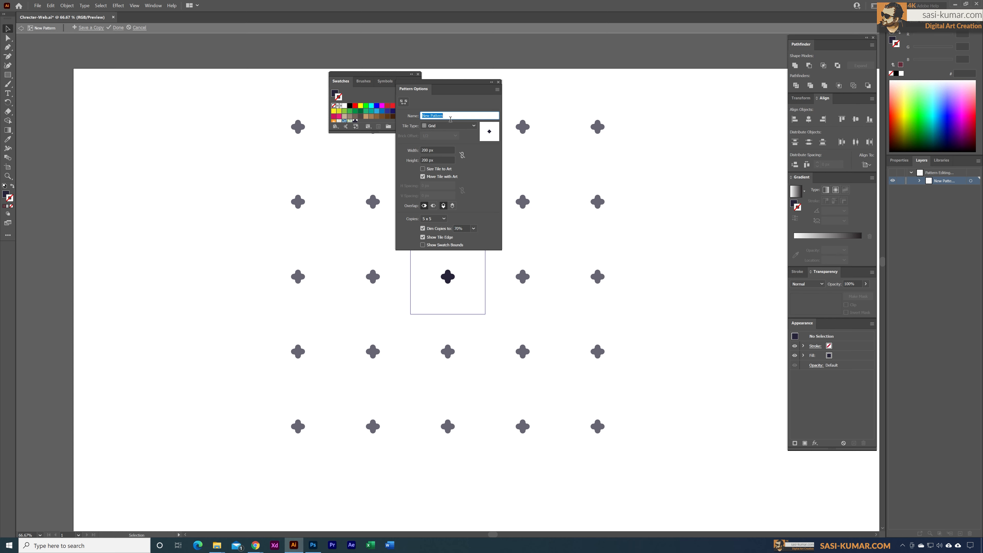
{"action": "left_click", "coordinate": [498, 82]}
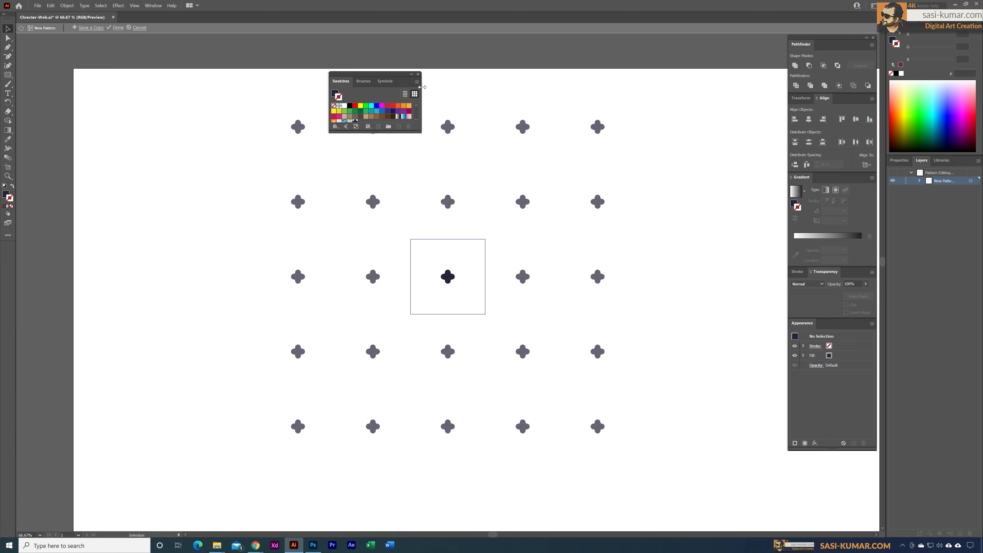
{"action": "key", "text": "Escape"}
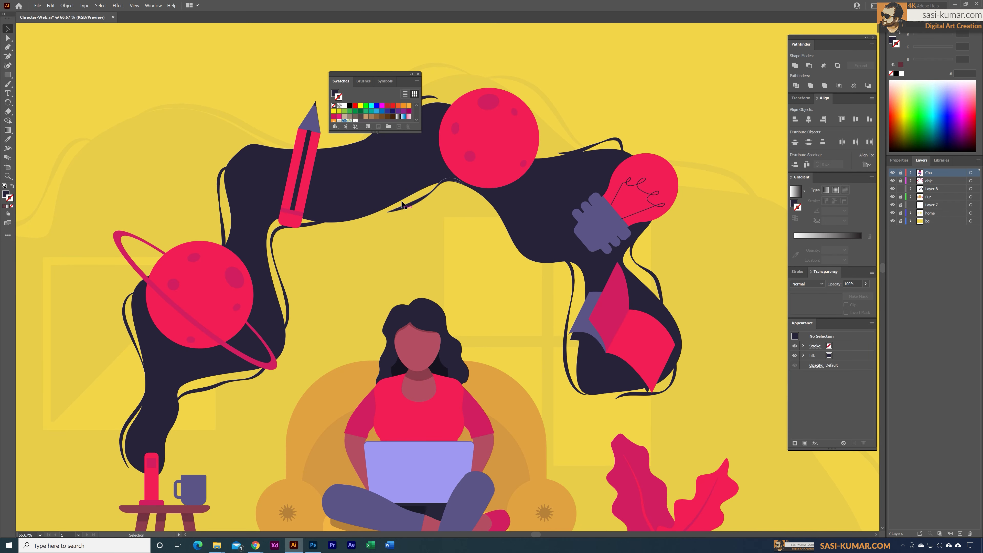
Apply the New Pattern swatch to the stroke and fill of the ribbon group and close the swatches
{"action": "left_click", "coordinate": [400, 164]}
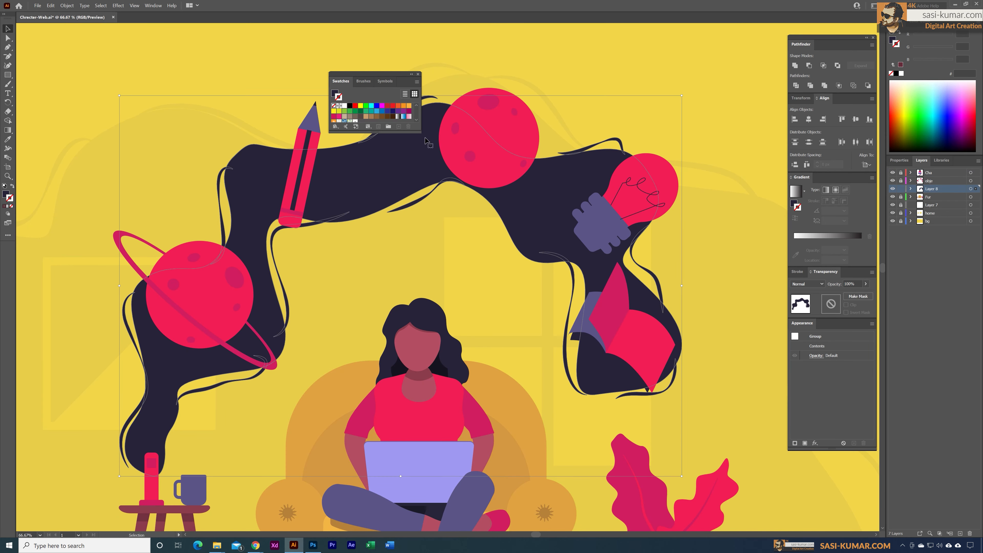
{"action": "left_click_drag", "start_coordinate": [425, 138], "coordinate": [441, 234]}
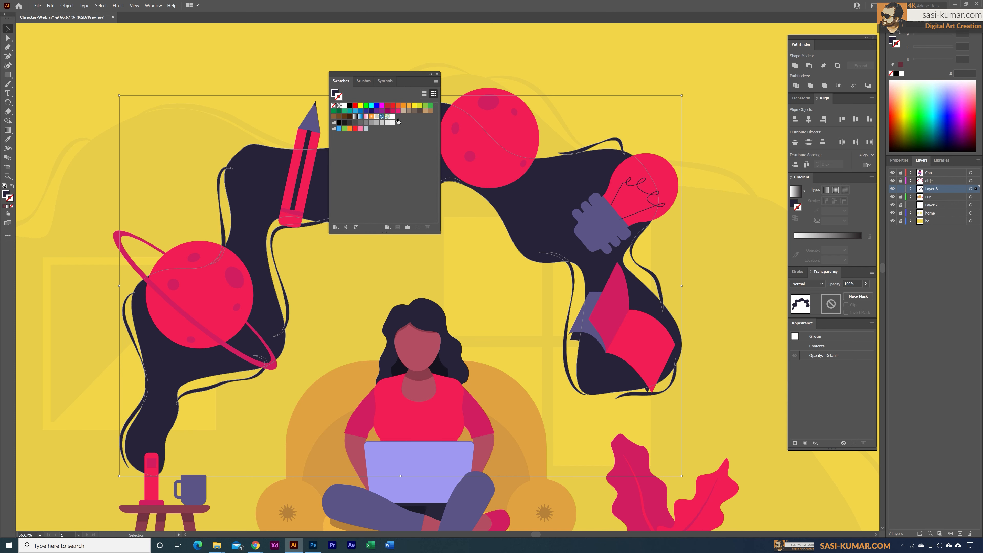
{"action": "left_click", "coordinate": [394, 117]}
{"action": "left_click", "coordinate": [6, 195]}
{"action": "left_click", "coordinate": [393, 116]}
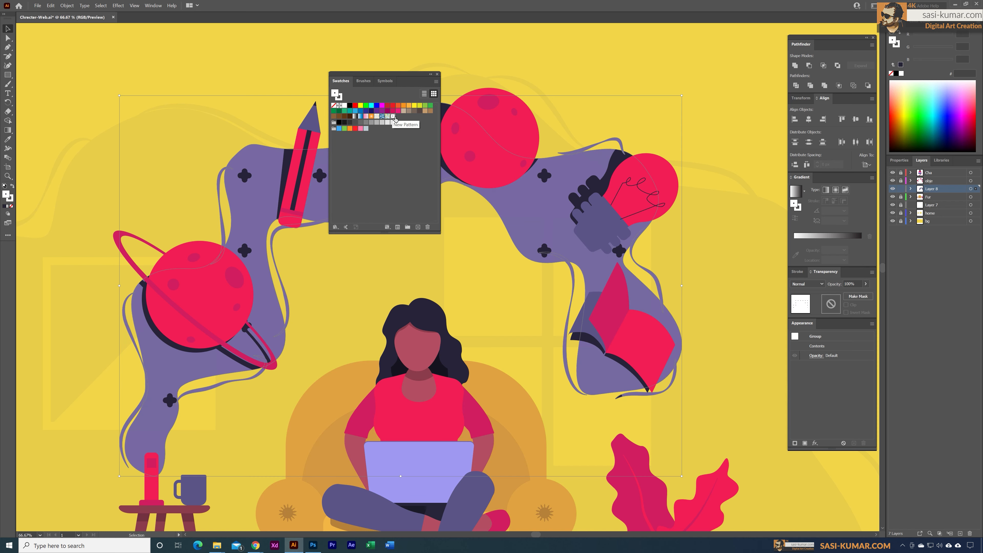
{"action": "left_click", "coordinate": [437, 74]}
{"action": "left_click", "coordinate": [522, 59]}
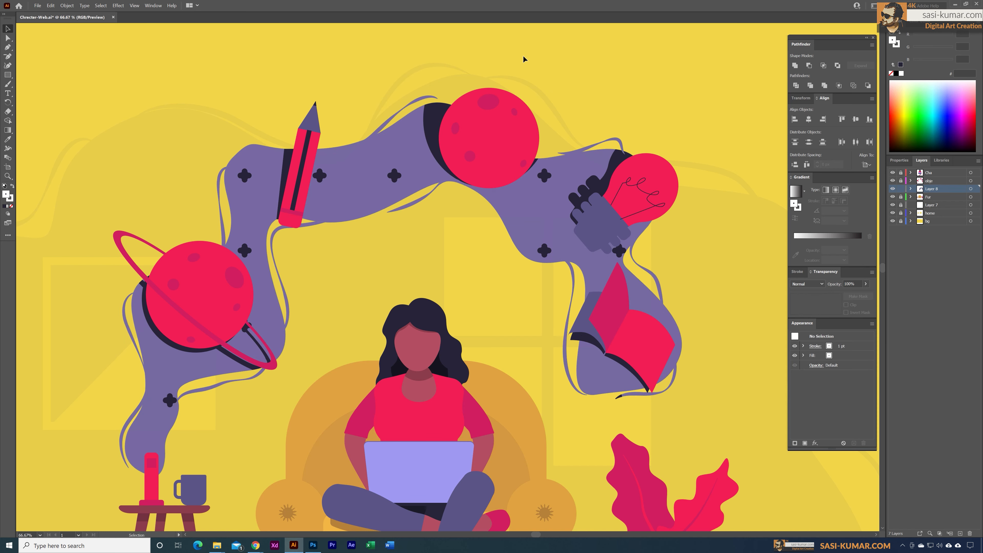
Select the ribbon, bring back the swatches and reopen the New Pattern swatch for editing
{"action": "key", "text": "ctrl+minus"}
{"action": "key", "text": "ctrl+minus"}
{"action": "key", "text": "ctrl+minus"}
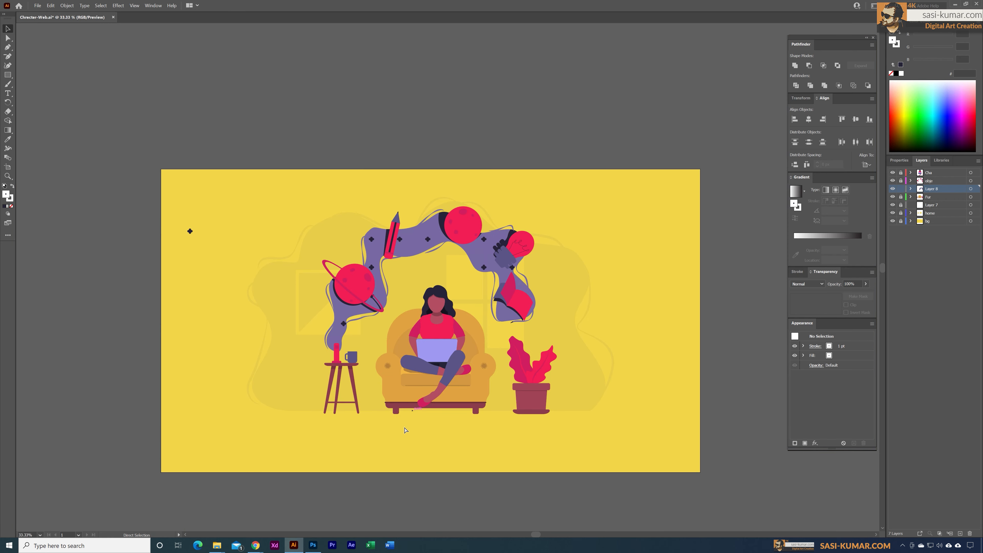
{"action": "key", "text": "ctrl+plus"}
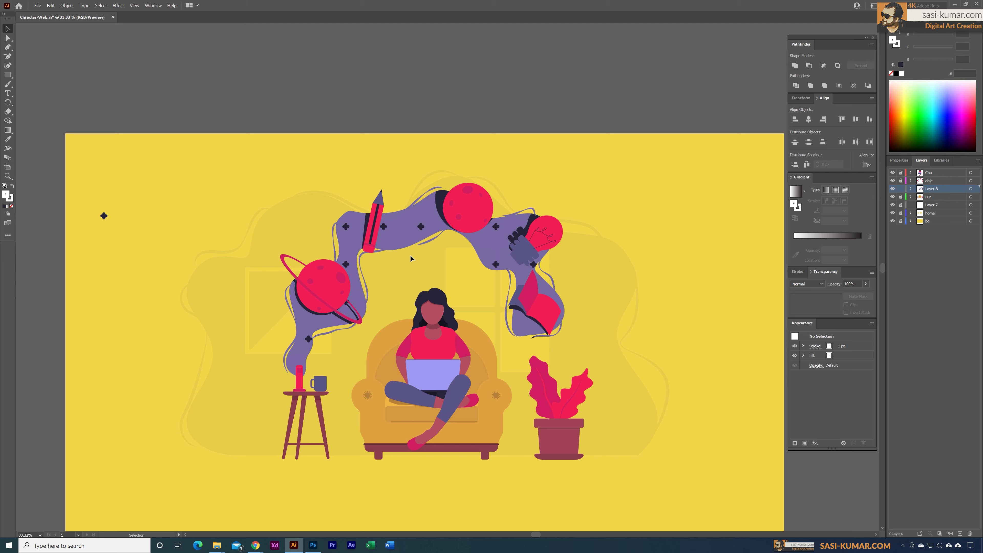
{"action": "left_click", "coordinate": [420, 235]}
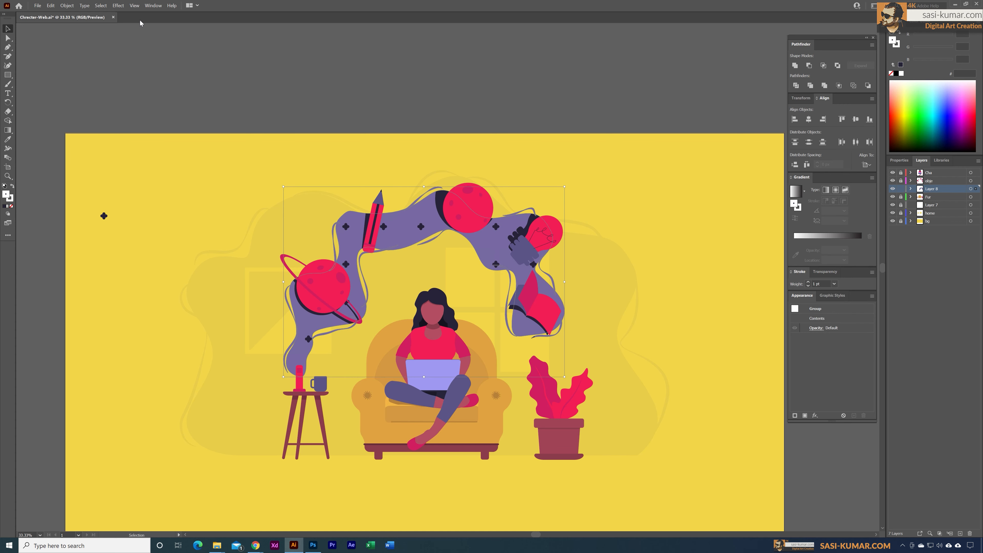
{"action": "left_click", "coordinate": [135, 6]}
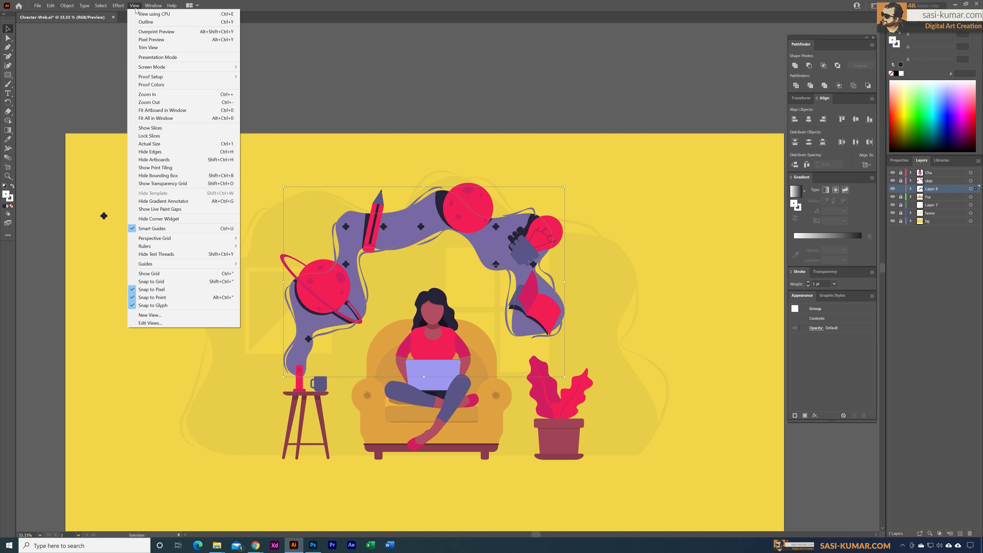
{"action": "mouse_move", "coordinate": [156, 9]}
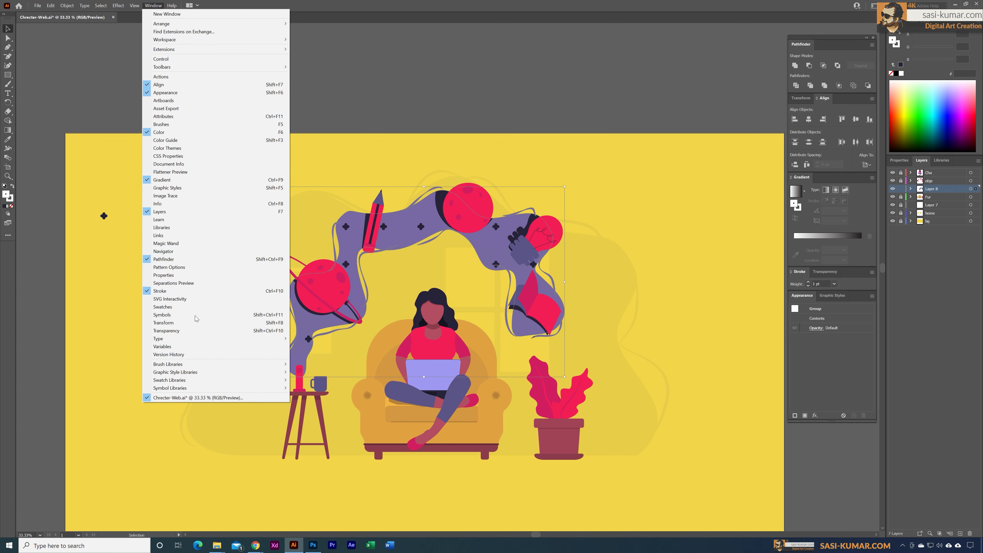
{"action": "left_click", "coordinate": [195, 306]}
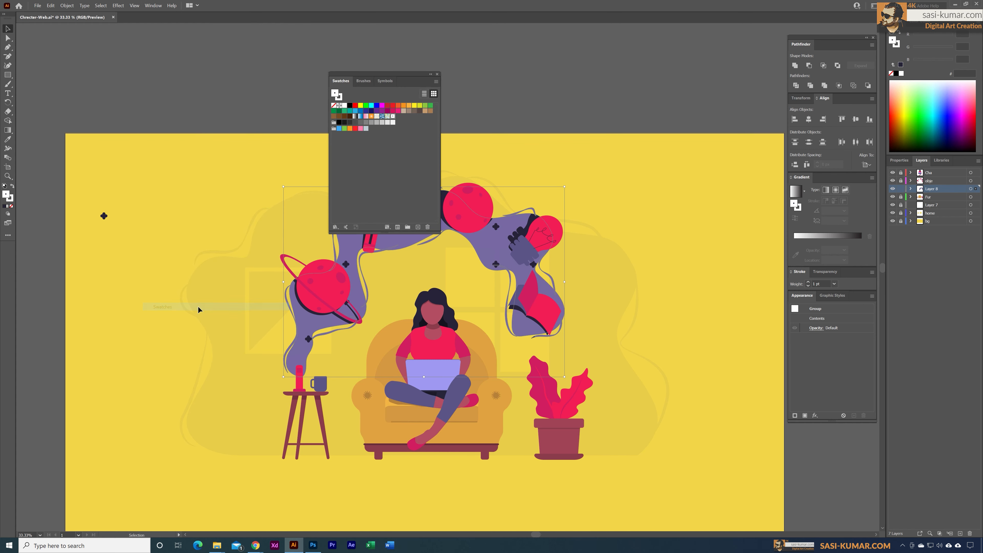
{"action": "double_click", "coordinate": [395, 119]}
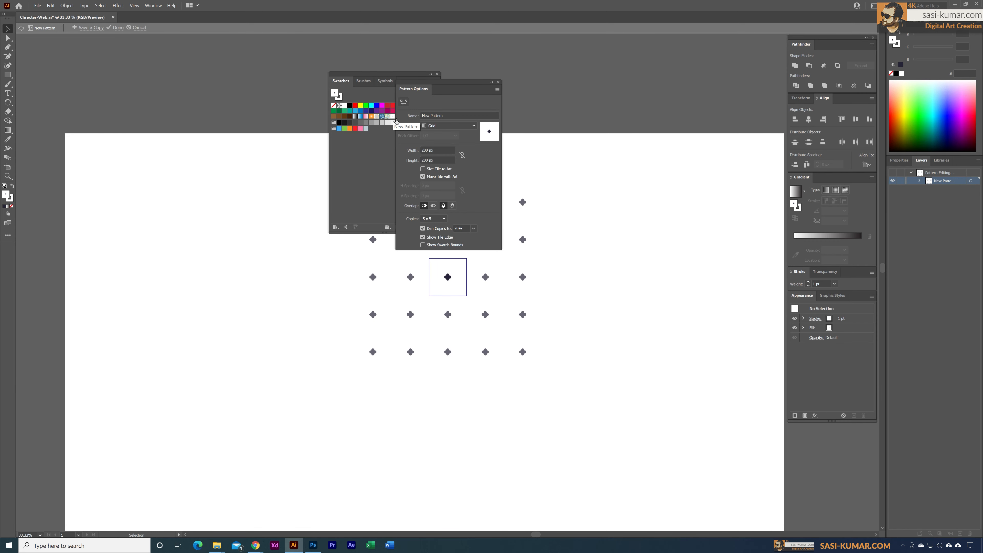
Set the pattern tile to 100 px wide and 100 px high and leave pattern editing
{"action": "double_click", "coordinate": [426, 152]}
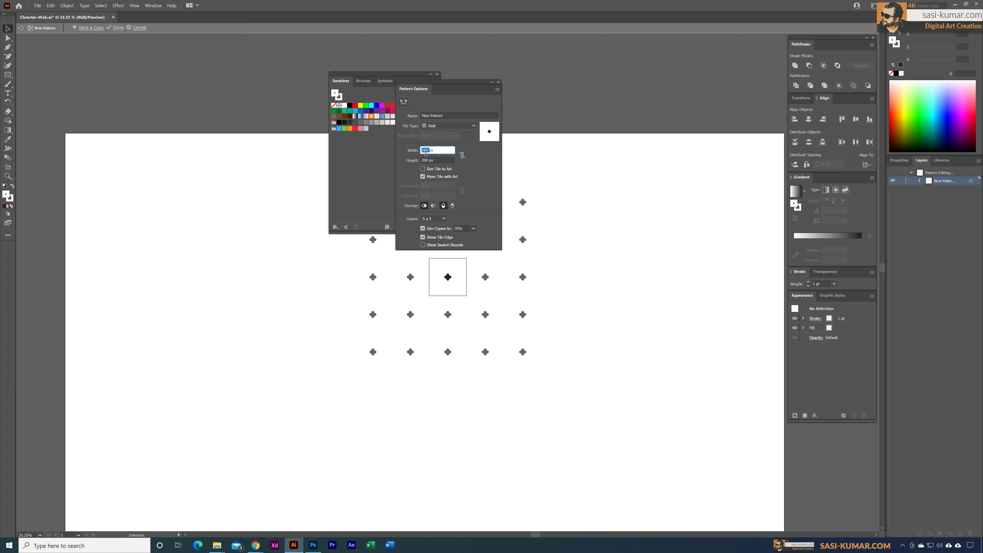
{"action": "type", "text": "100"}
{"action": "key", "text": "Tab"}
{"action": "type", "text": "1"}
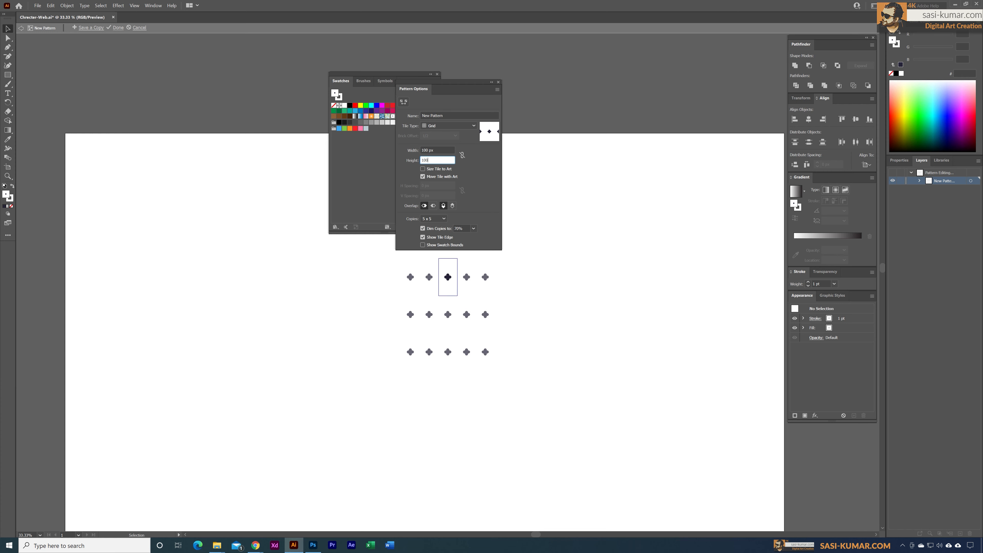
{"action": "type", "text": "00"}
{"action": "key", "text": "Return"}
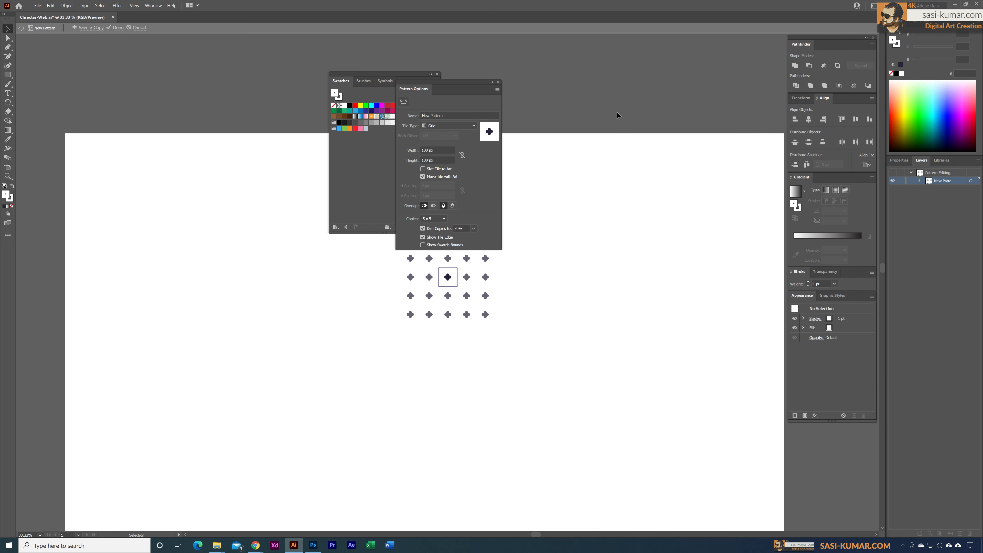
{"action": "key", "text": "Escape"}
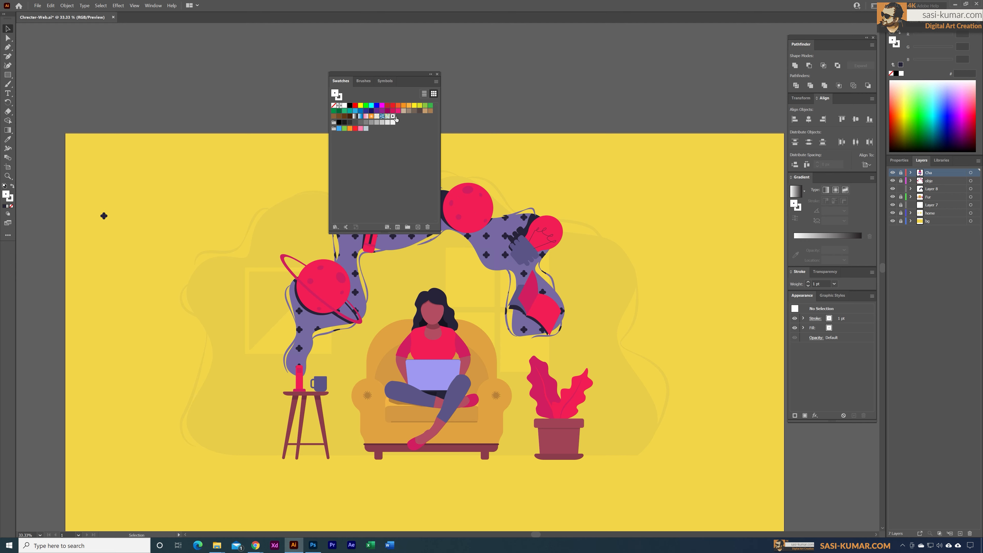
Reopen the New Pattern swatch for editing and scale its cross down to roughly a quarter of its size
{"action": "double_click", "coordinate": [393, 116]}
{"action": "left_click", "coordinate": [449, 277]}
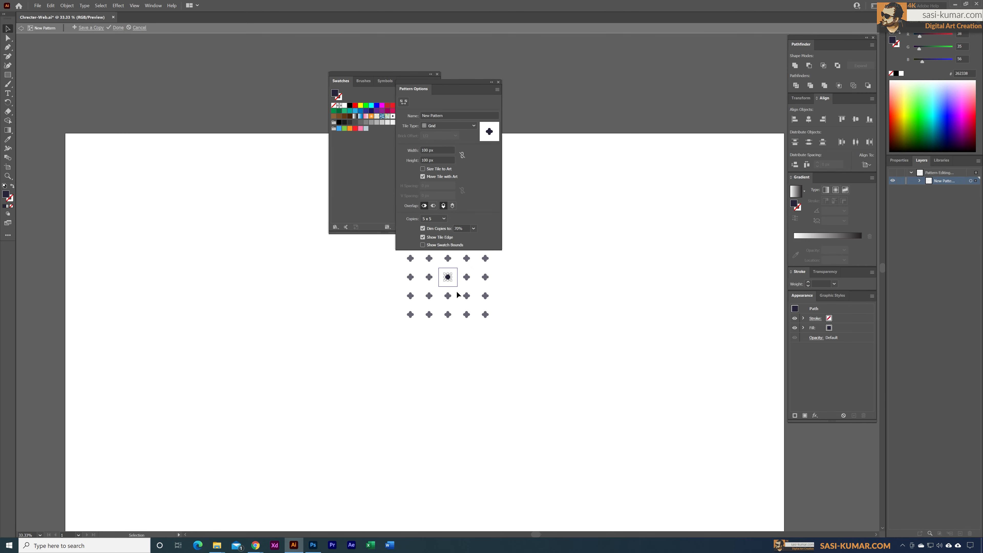
{"action": "key", "text": "ctrl+equal"}
{"action": "key", "text": "ctrl+equal"}
{"action": "key", "text": "ctrl+equal"}
{"action": "key", "text": "ctrl+equal"}
{"action": "key", "text": "ctrl+equal"}
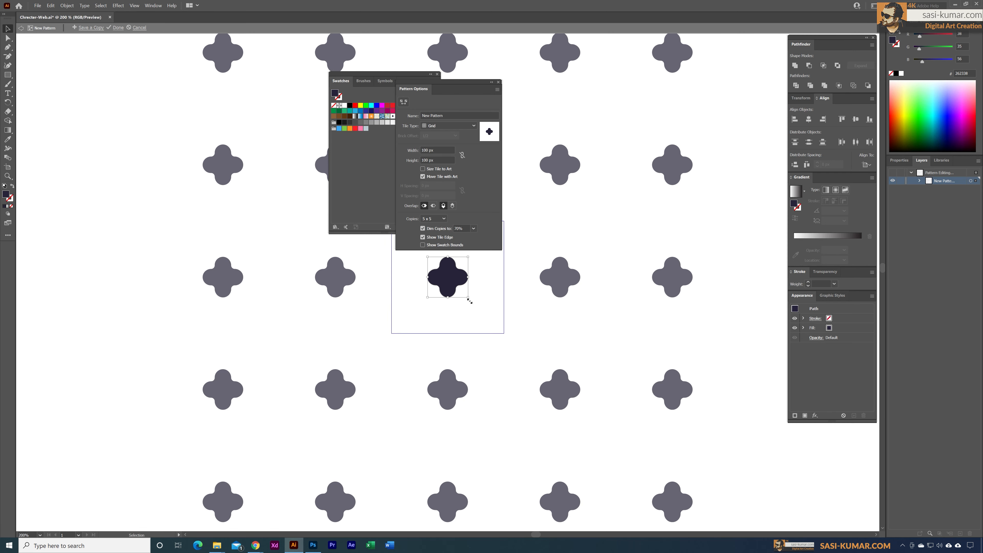
{"action": "left_click_drag", "start_coordinate": [469, 301], "coordinate": [457, 290]}
Set the pattern tile to 50 px wide and 50 px high and leave pattern editing
{"action": "double_click", "coordinate": [426, 152]}
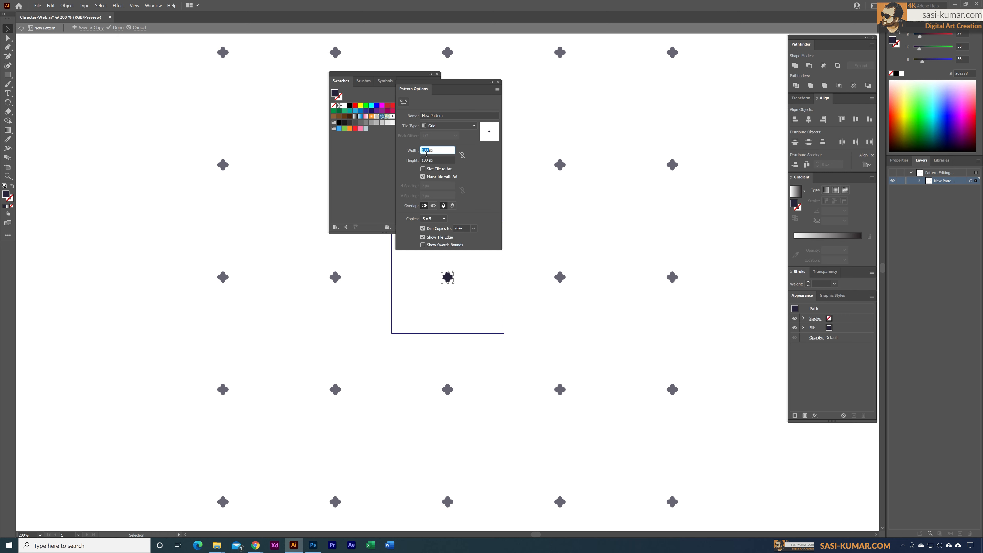
{"action": "type", "text": "50"}
{"action": "key", "text": "Tab"}
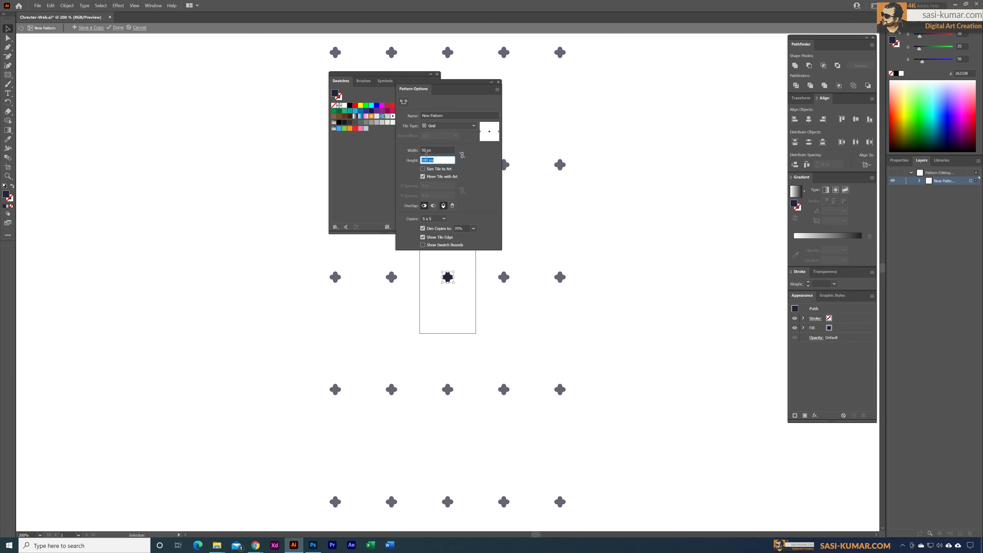
{"action": "type", "text": "50"}
{"action": "key", "text": "Return"}
{"action": "double_click", "coordinate": [205, 229]}
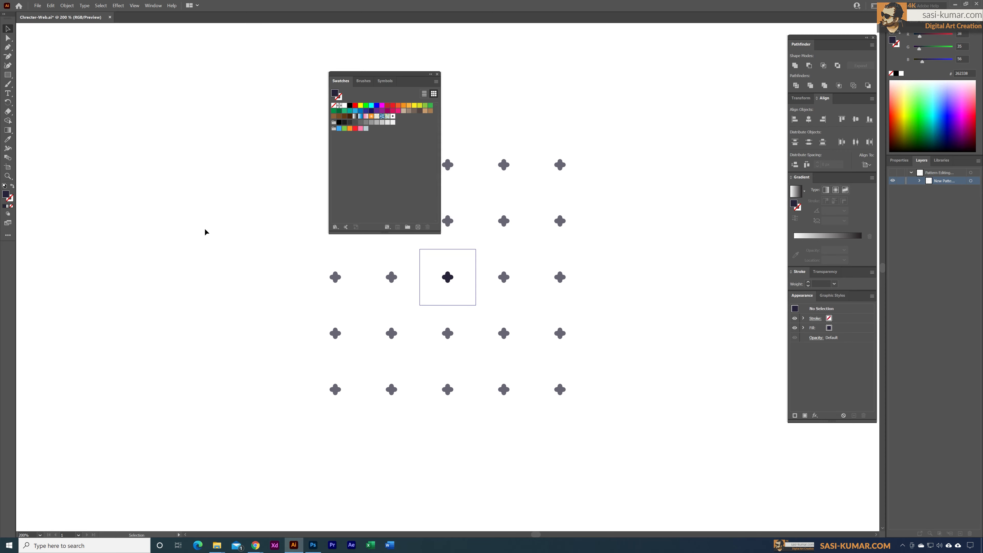
{"action": "key", "text": "ctrl+minus"}
{"action": "key", "text": "ctrl+minus"}
{"action": "key", "text": "ctrl+minus"}
{"action": "key", "text": "ctrl+minus"}
{"action": "key", "text": "ctrl+minus"}
{"action": "key", "text": "ctrl+minus"}
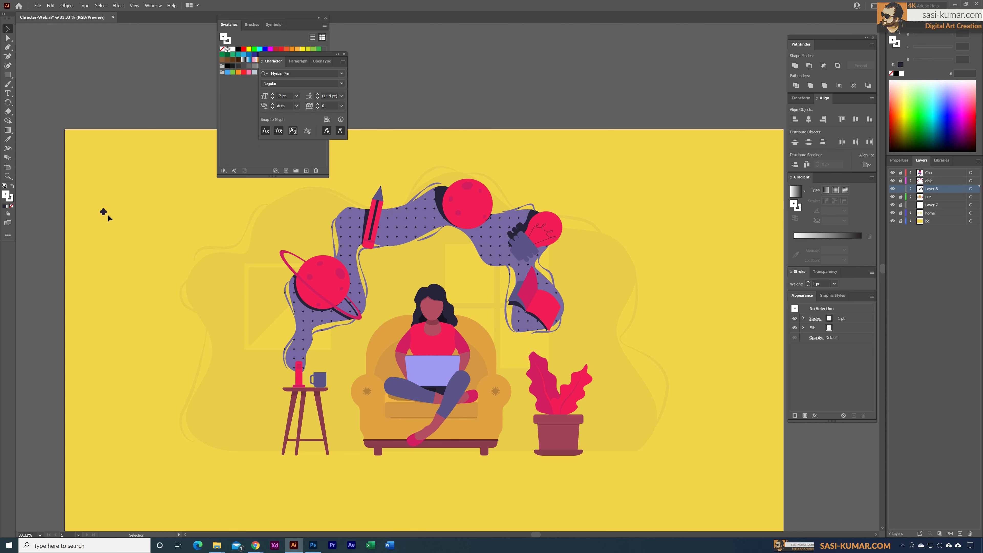
Delete the loose navy cross beside the illustration and close the character settings
{"action": "left_click", "coordinate": [104, 213]}
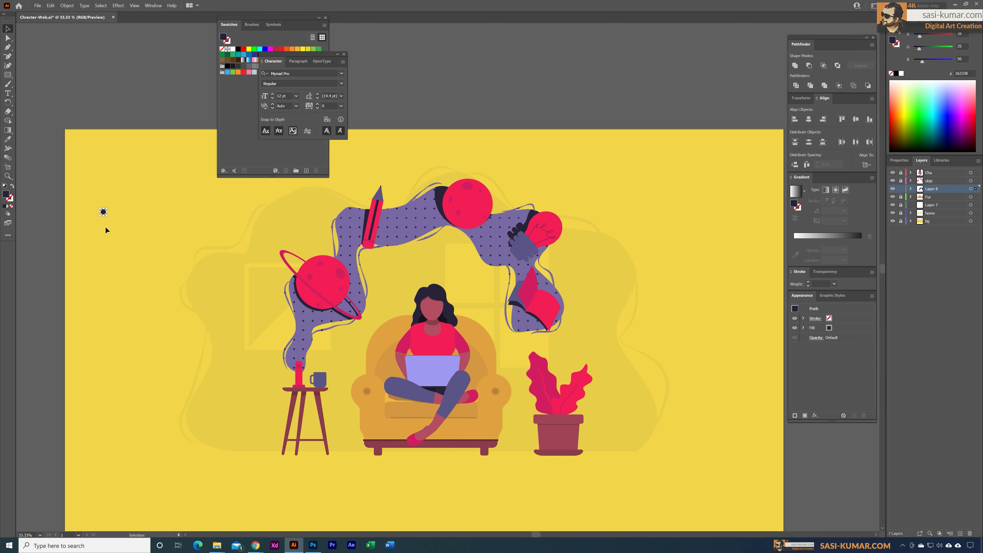
{"action": "key", "text": "Delete"}
{"action": "left_click_drag", "start_coordinate": [325, 54], "coordinate": [455, 37]}
{"action": "left_click", "coordinate": [473, 37]}
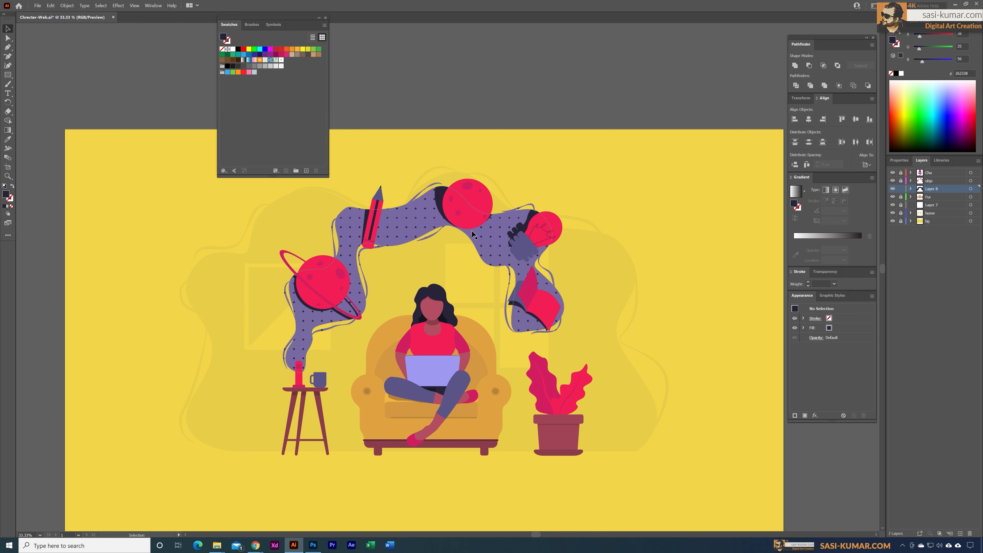
Reopen the New Pattern swatch for editing and duplicate its cross directly to the right inside the tile
{"action": "double_click", "coordinate": [282, 61]}
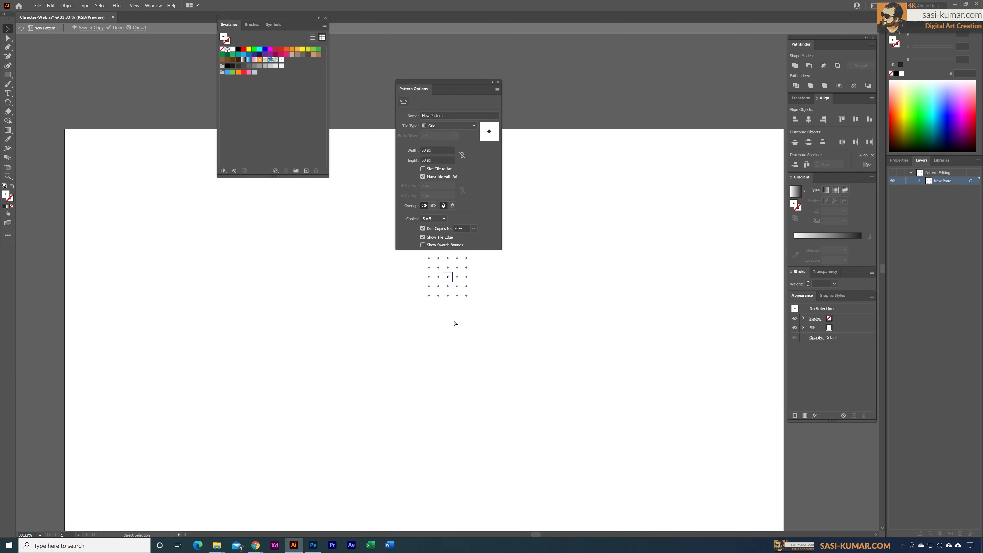
{"action": "key", "text": "ctrl+plus"}
{"action": "key", "text": "ctrl+plus"}
{"action": "key", "text": "ctrl+plus"}
{"action": "key", "text": "ctrl+plus"}
{"action": "key", "text": "ctrl+plus"}
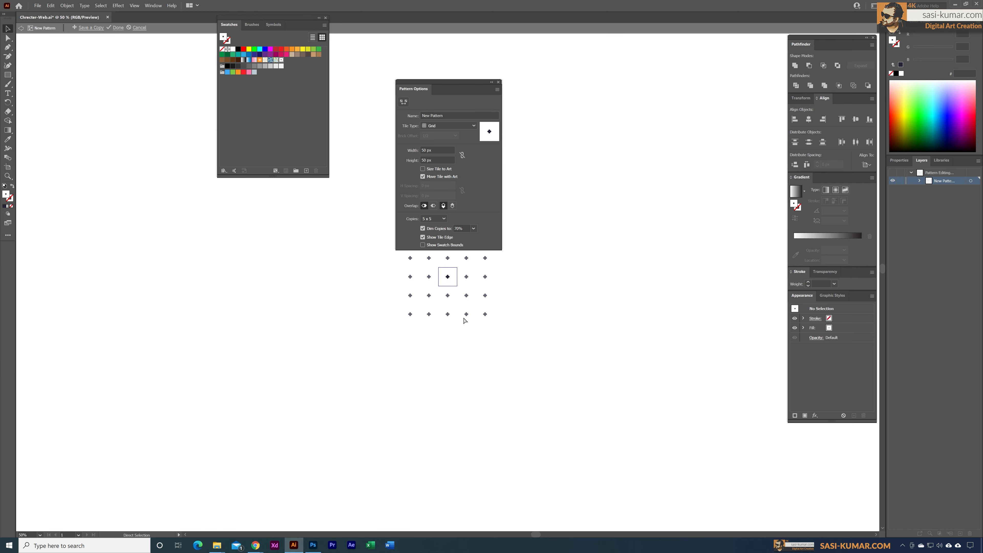
{"action": "left_click_drag", "start_coordinate": [534, 303], "coordinate": [387, 368]}
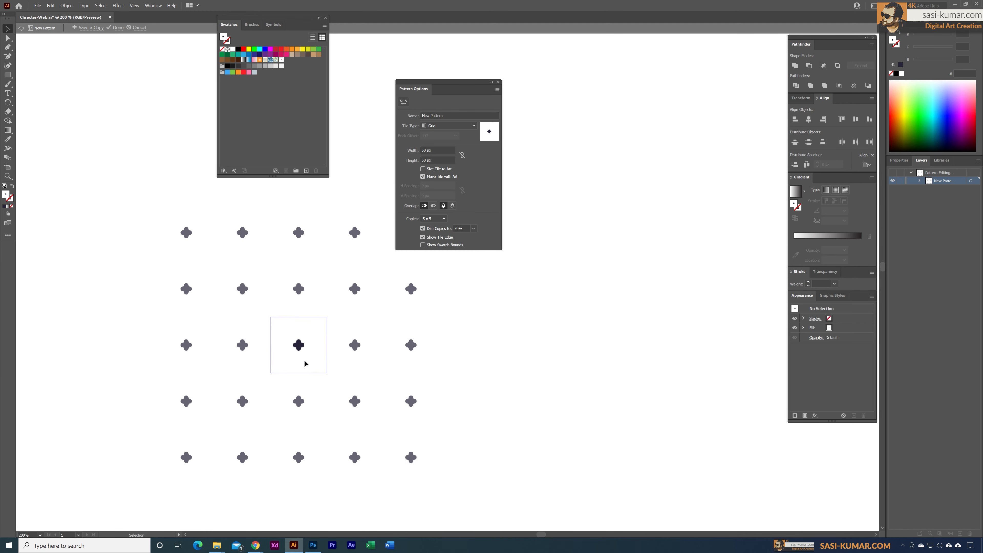
{"action": "left_click", "coordinate": [300, 348]}
{"action": "left_click_drag", "start_coordinate": [304, 353], "coordinate": [315, 352]}
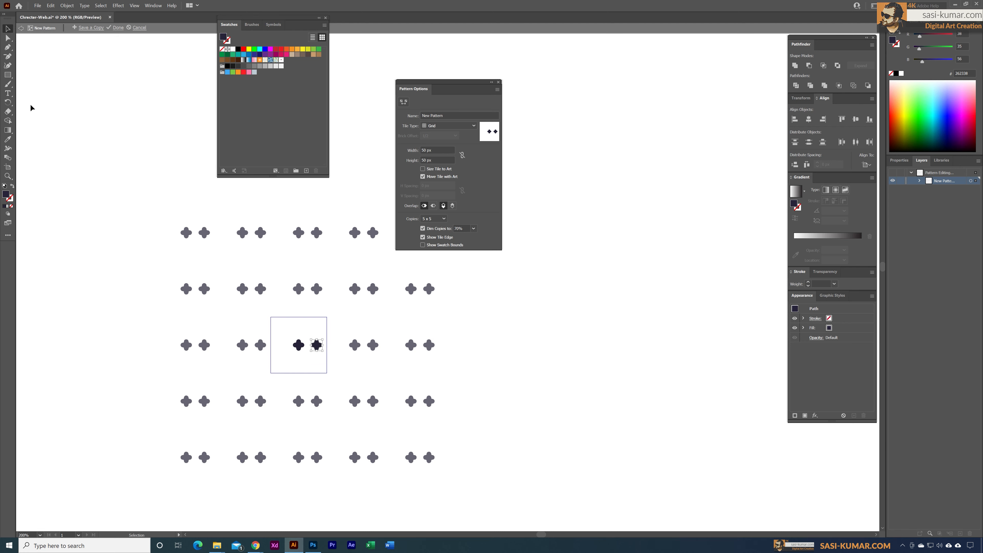
Rotate the duplicated cross by 45°
{"action": "double_click", "coordinate": [8, 103]}
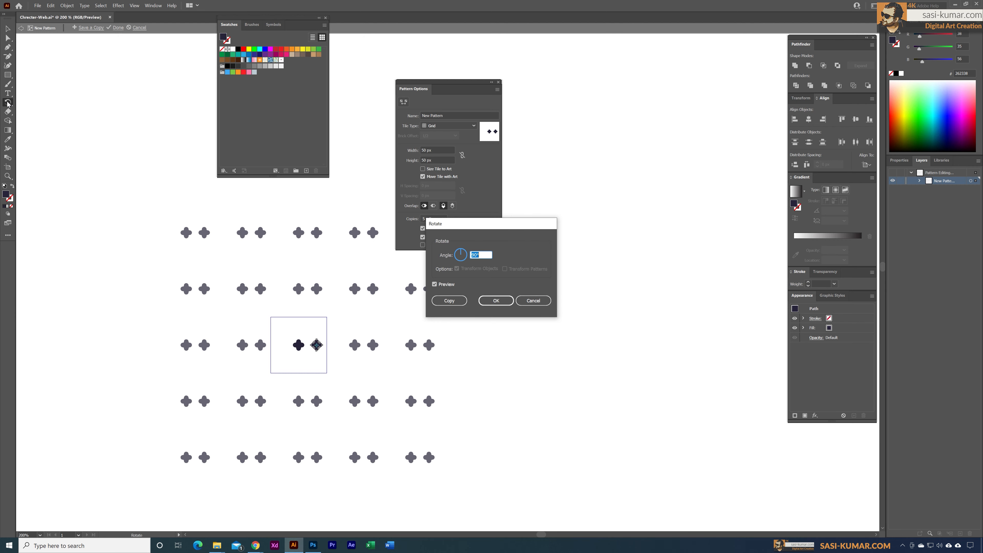
{"action": "type", "text": "45"}
{"action": "key", "text": "Return"}
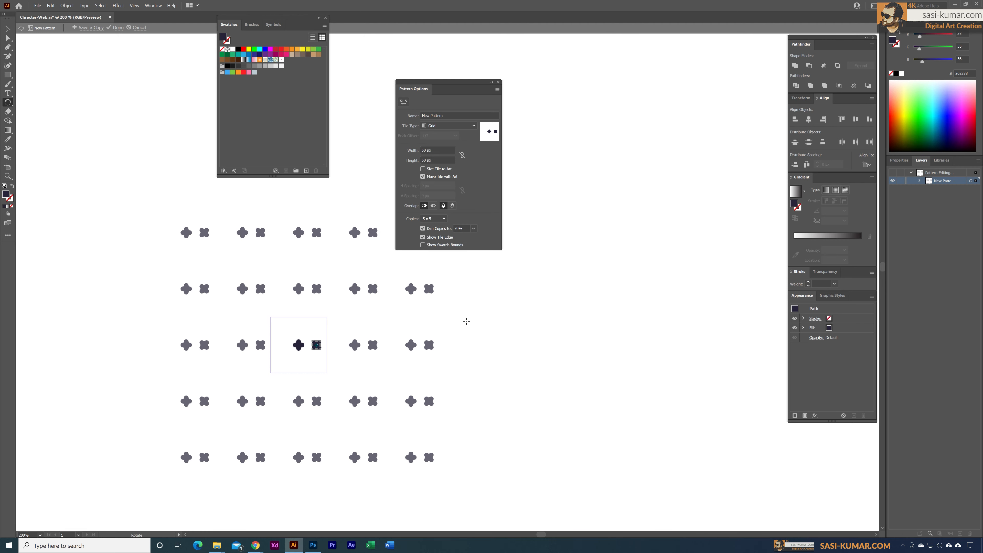
Arrange the rotated cross at the tile's centre and the upright cross on its upper-left corner, and leave pattern editing
{"action": "left_click", "coordinate": [7, 26]}
{"action": "left_click", "coordinate": [301, 348]}
{"action": "mouse_move", "coordinate": [300, 349]}
{"action": "left_mouse_down"}
{"action": "mouse_move", "coordinate": [271, 319]}
{"action": "mouse_move", "coordinate": [317, 345]}
{"action": "mouse_move", "coordinate": [302, 347]}
{"action": "left_mouse_up"}
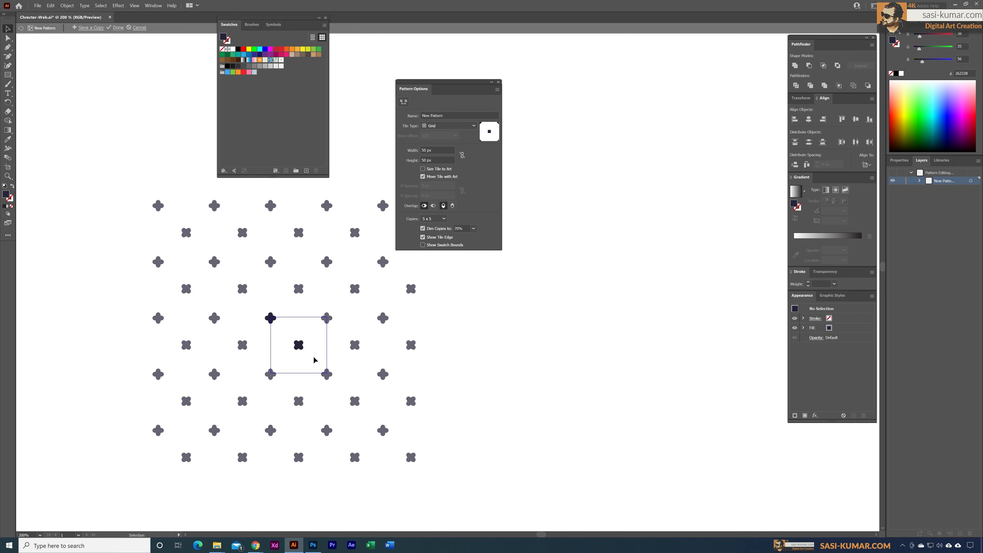
{"action": "double_click", "coordinate": [588, 175]}
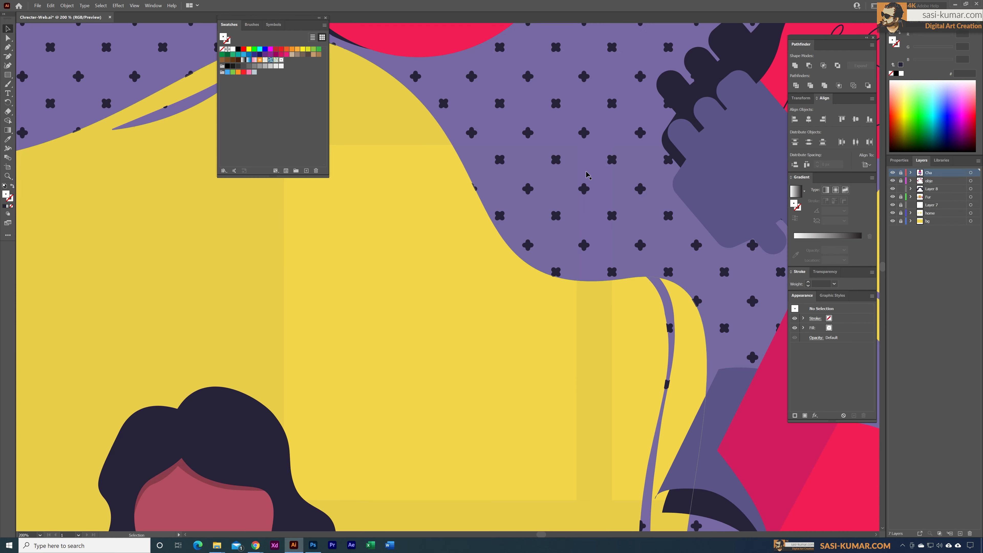
{"action": "key", "text": "ctrl+minus"}
{"action": "key", "text": "ctrl+minus"}
{"action": "key", "text": "ctrl+minus"}
{"action": "key", "text": "ctrl+minus"}
{"action": "key", "text": "ctrl+minus"}
{"action": "key", "text": "ctrl+minus"}
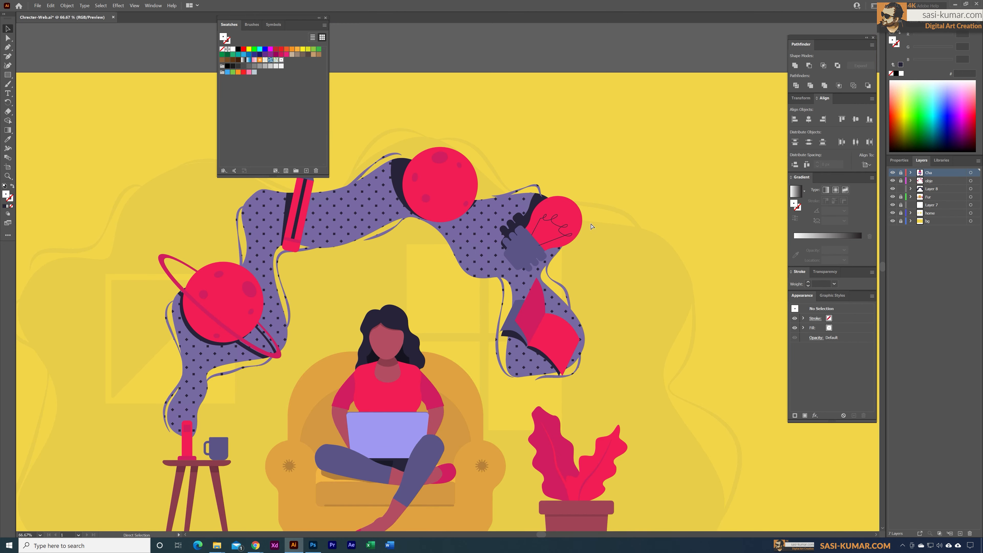
{"action": "key", "text": "ctrl+plus"}
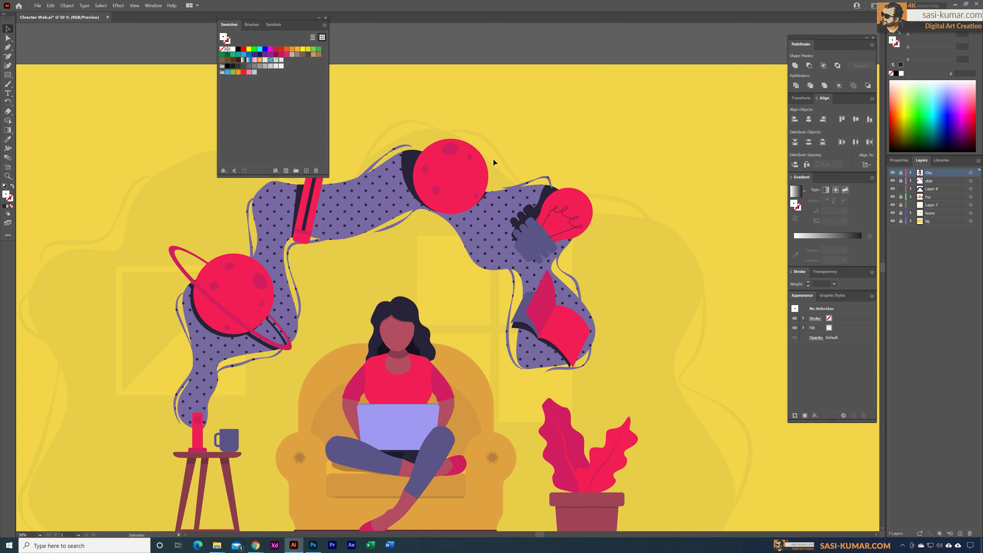
Fill the centre cross of the New Pattern tile with the dark red library color, without a stroke, and leave pattern editing
{"action": "double_click", "coordinate": [282, 61]}
{"action": "left_click", "coordinate": [452, 280]}
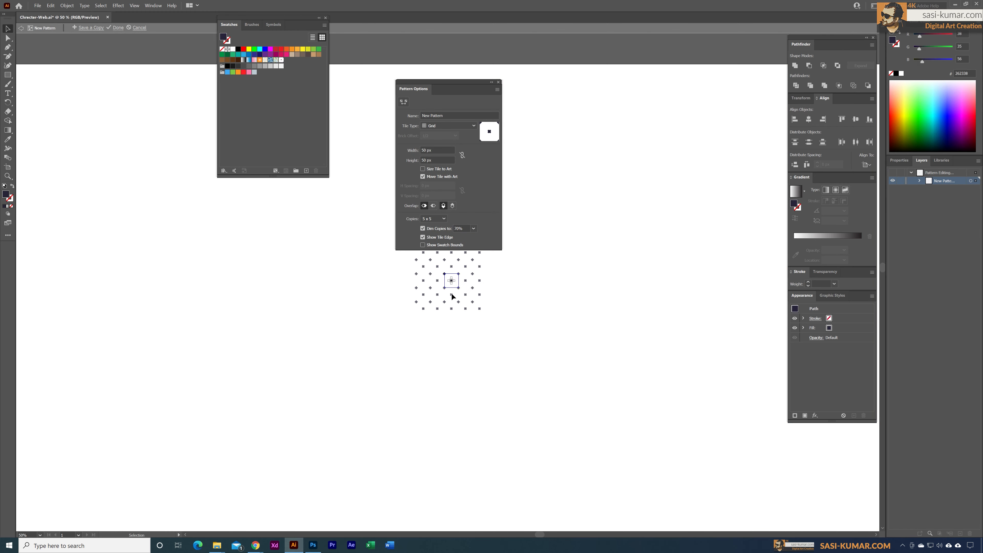
{"action": "left_click", "coordinate": [4, 186]}
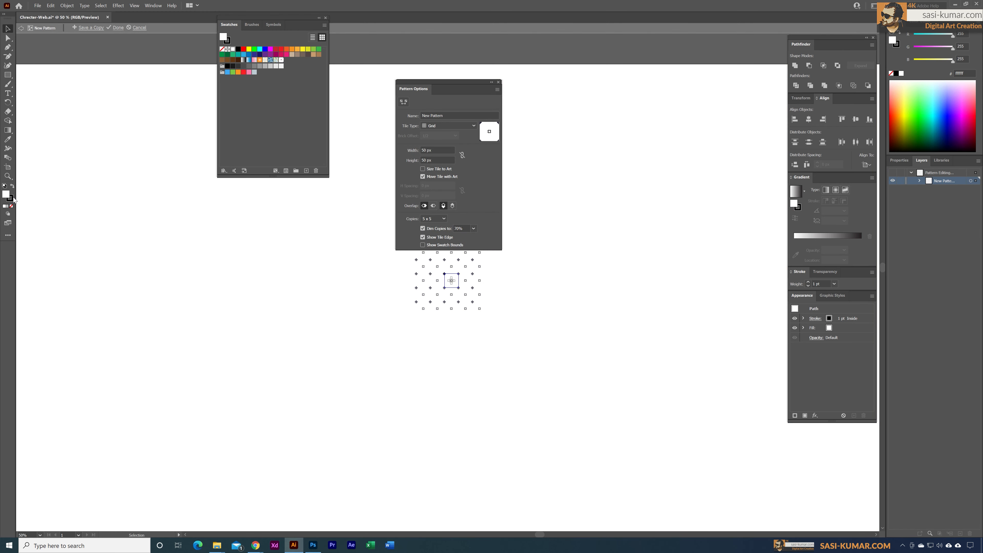
{"action": "left_click", "coordinate": [11, 207]}
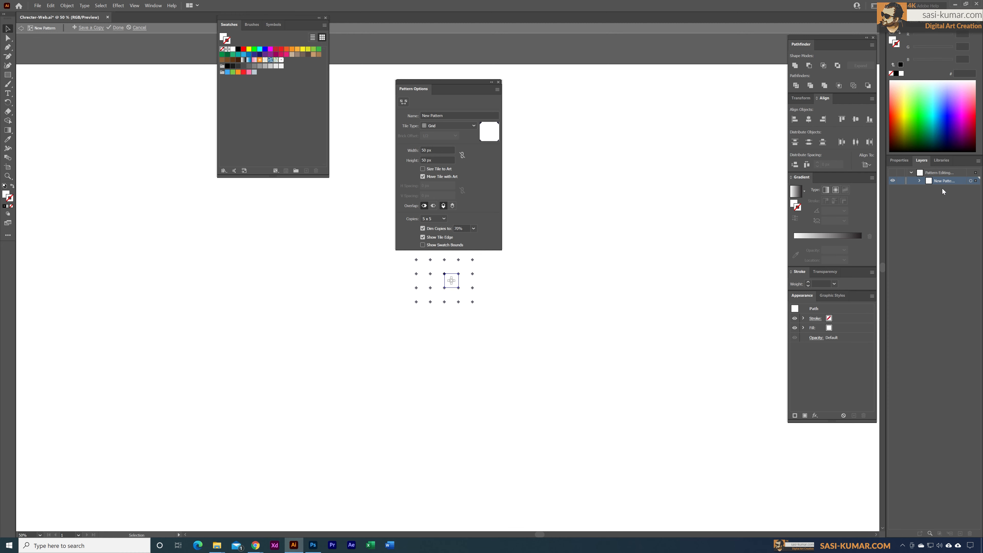
{"action": "left_click", "coordinate": [5, 195]}
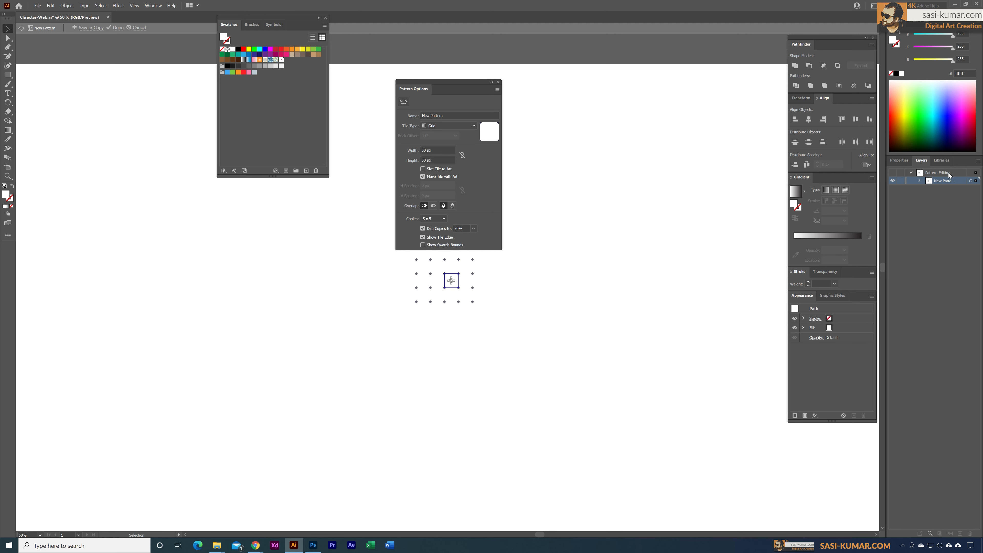
{"action": "left_click", "coordinate": [941, 160]}
{"action": "left_click", "coordinate": [905, 233]}
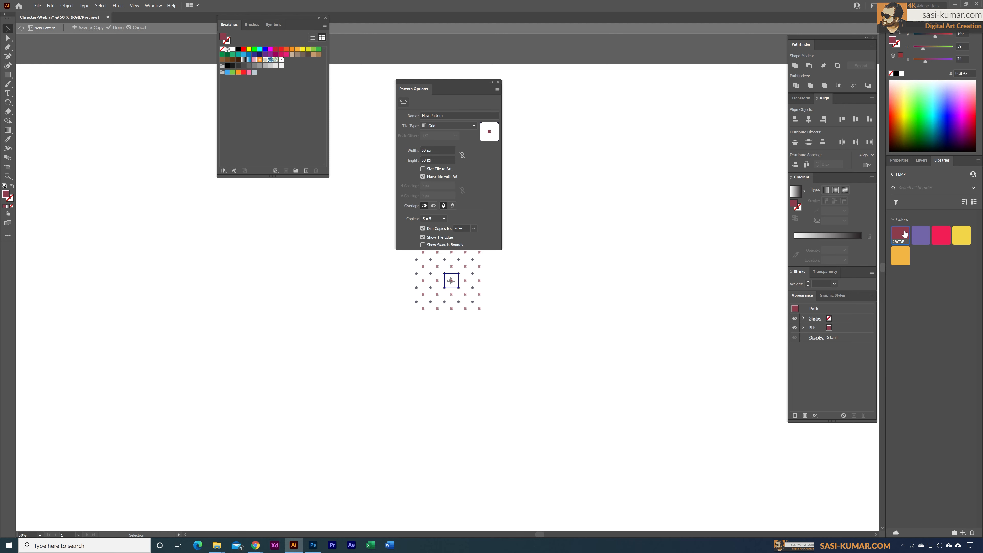
{"action": "left_click", "coordinate": [539, 247]}
{"action": "double_click", "coordinate": [565, 272]}
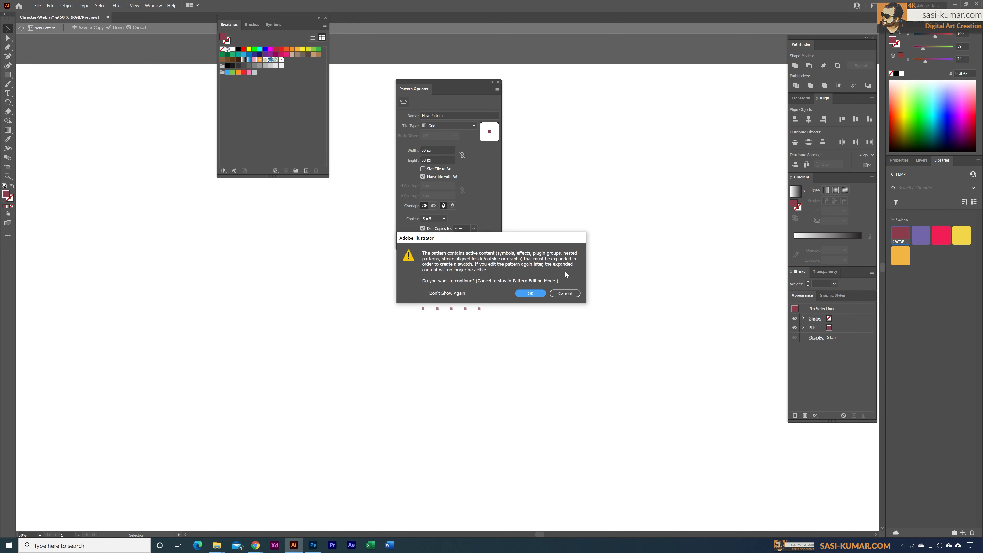
{"action": "left_click", "coordinate": [542, 294]}
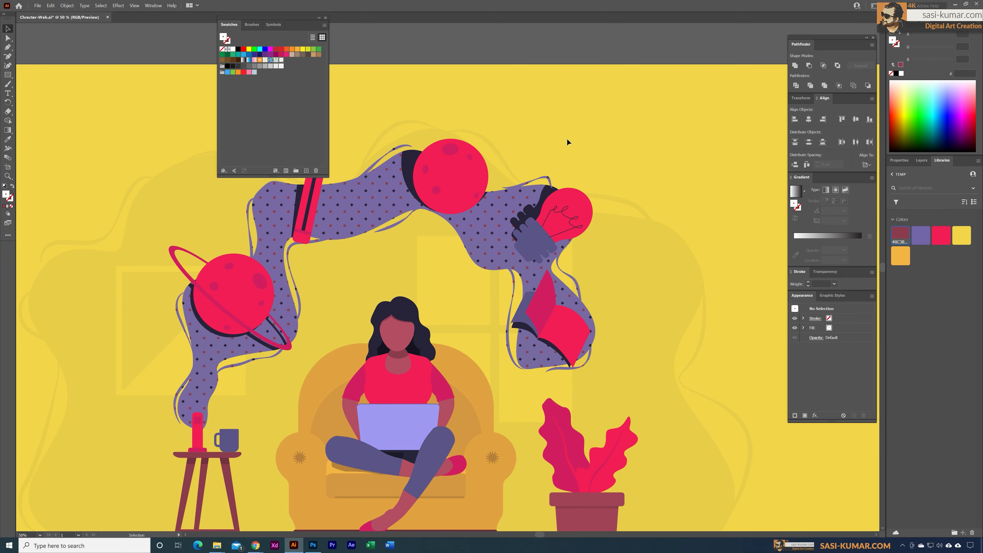
Reopen the New Pattern swatch, fill the centre cross with the yellow library color and leave pattern editing
{"action": "double_click", "coordinate": [281, 60]}
{"action": "left_click", "coordinate": [451, 280]}
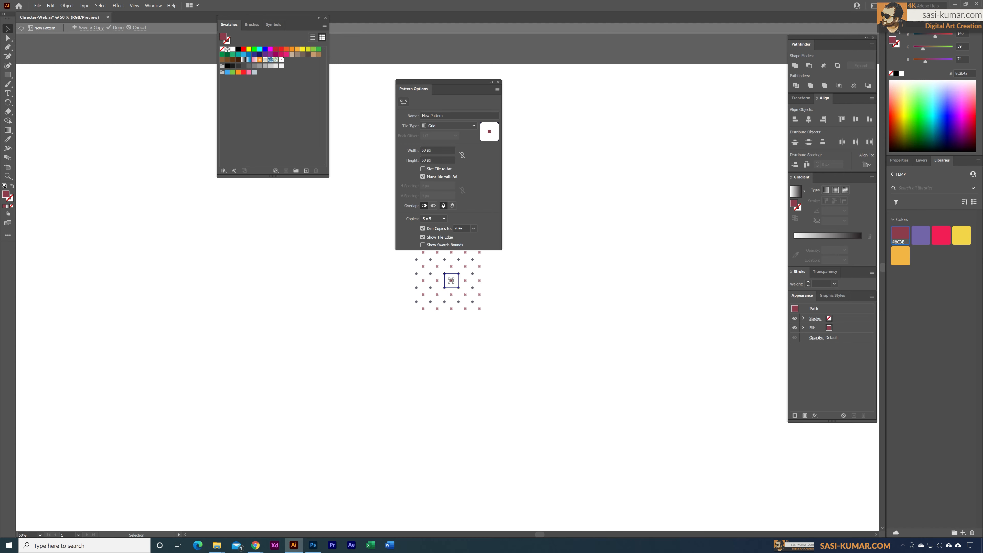
{"action": "left_click", "coordinate": [961, 235]}
{"action": "left_click", "coordinate": [599, 154]}
{"action": "double_click", "coordinate": [599, 155]}
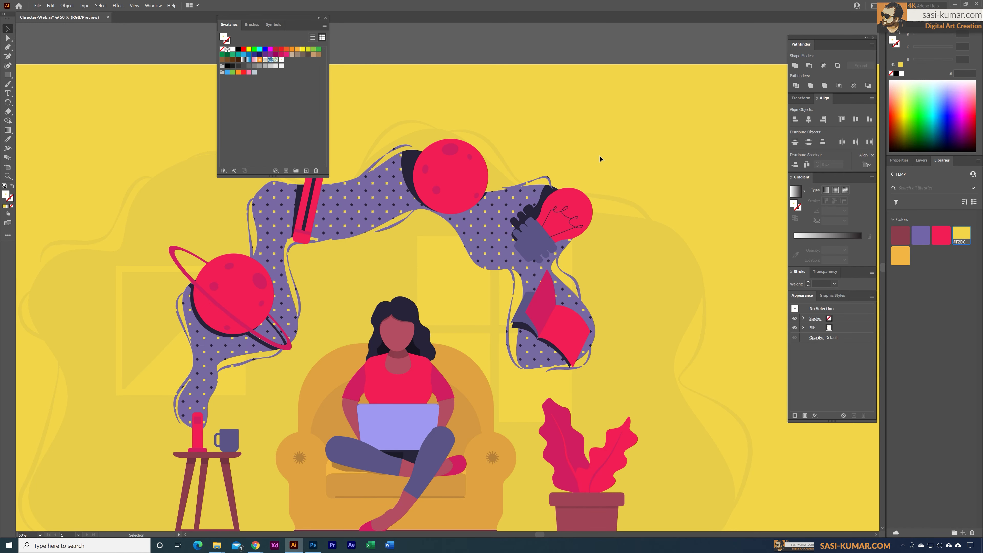
{"action": "key", "text": "ctrl+minus"}
{"action": "key", "text": "ctrl+minus"}
{"action": "key", "text": "ctrl+minus"}
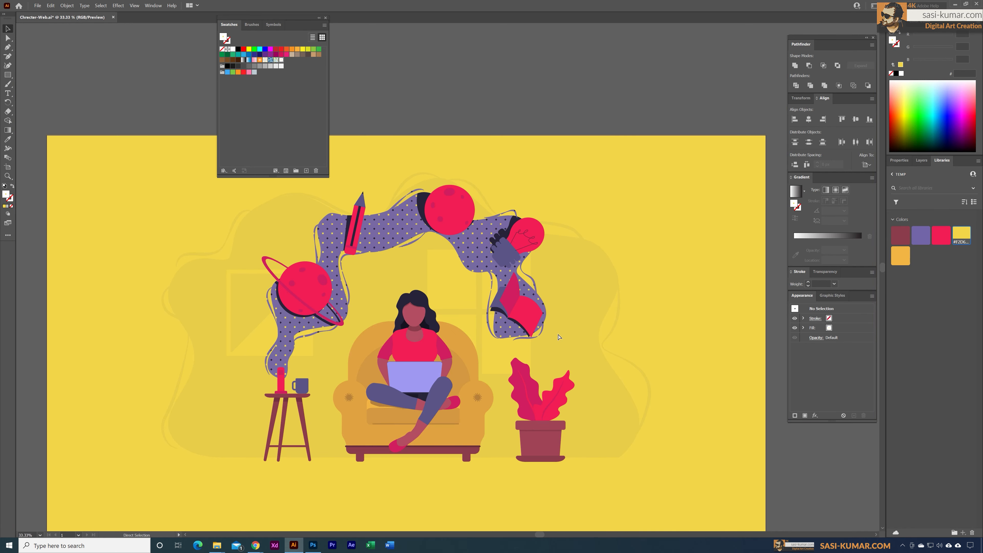
{"action": "key", "text": "ctrl+plus"}
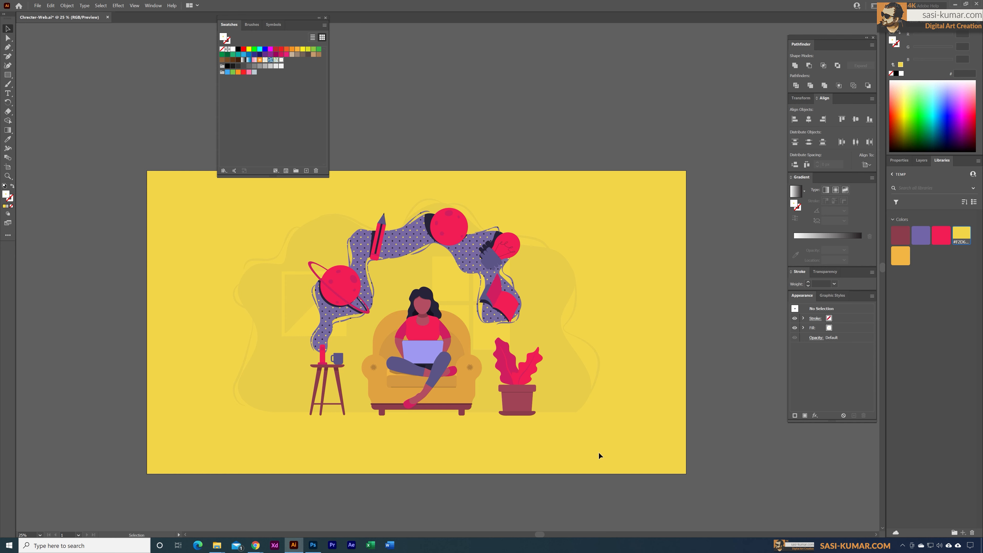
Select the patterned ribbon group and set its opacity to 35%
{"action": "left_click", "coordinate": [425, 246]}
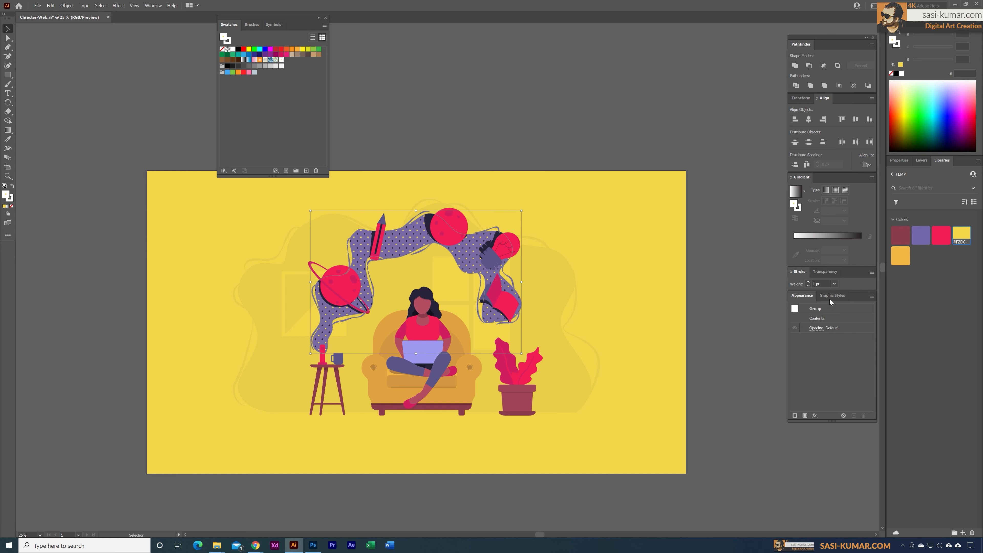
{"action": "left_click", "coordinate": [899, 160]}
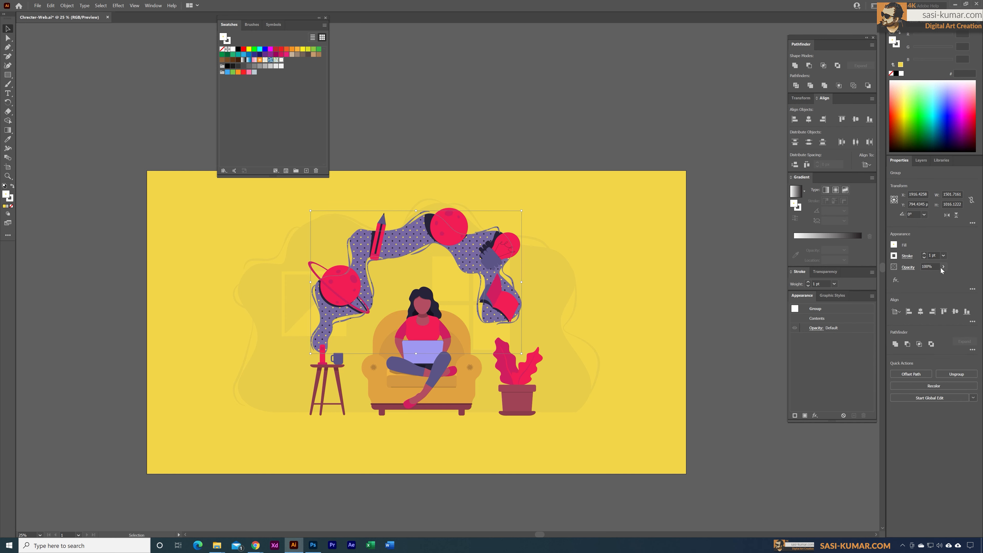
{"action": "left_click_drag", "start_coordinate": [927, 282], "coordinate": [925, 278]}
Rotate only the ribbon group's pattern to 342°, with Transform Patterns enabled and Transform Objects disabled
{"action": "double_click", "coordinate": [8, 103]}
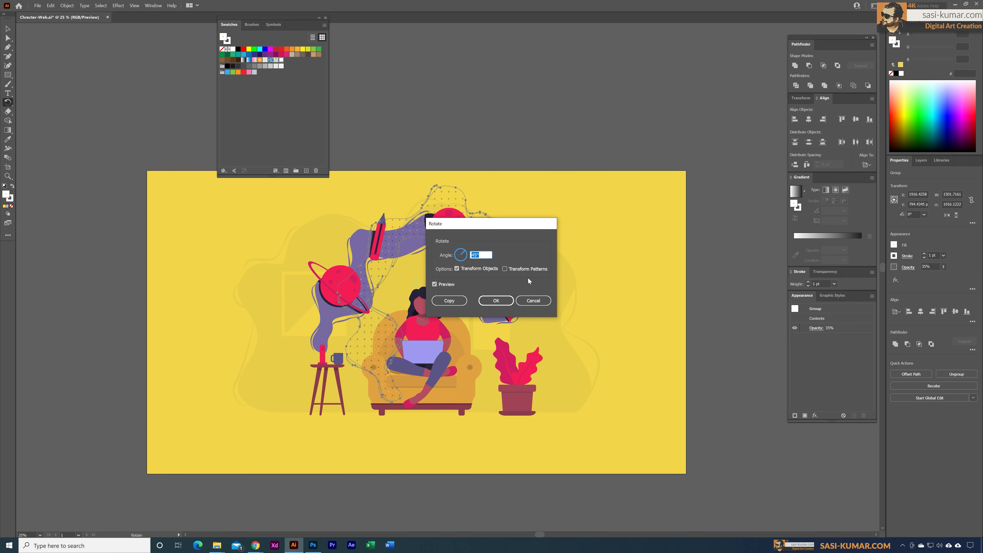
{"action": "left_click", "coordinate": [504, 269]}
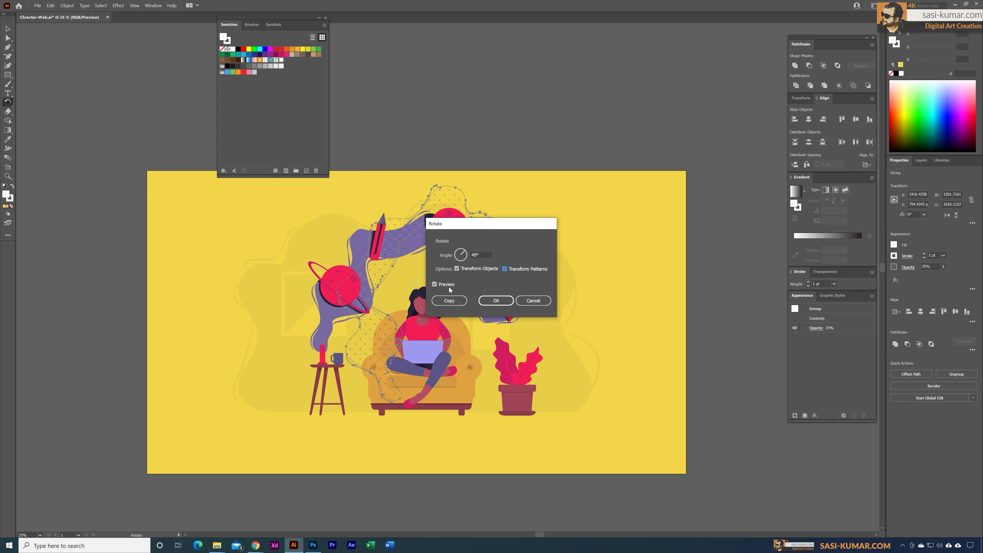
{"action": "left_click", "coordinate": [457, 269]}
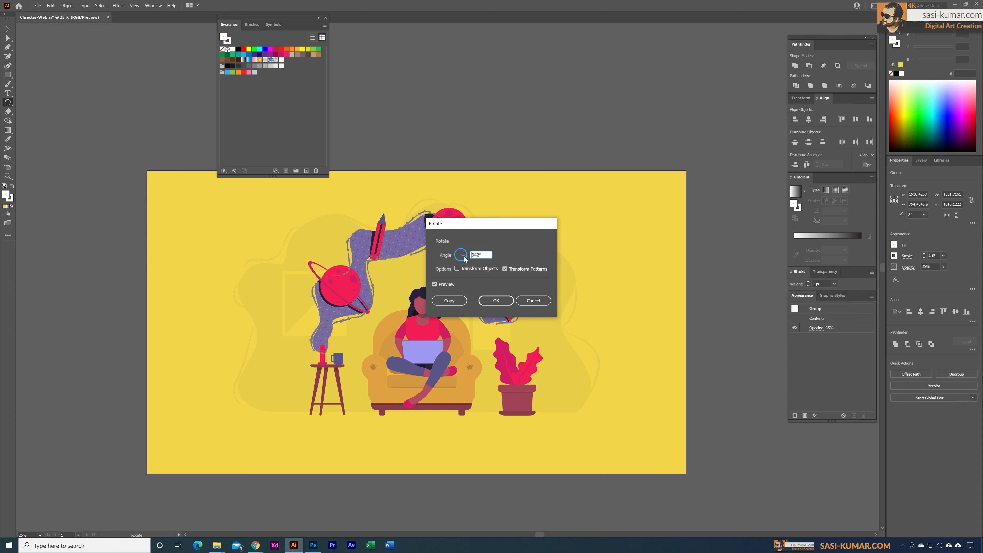
{"action": "left_click", "coordinate": [499, 301]}
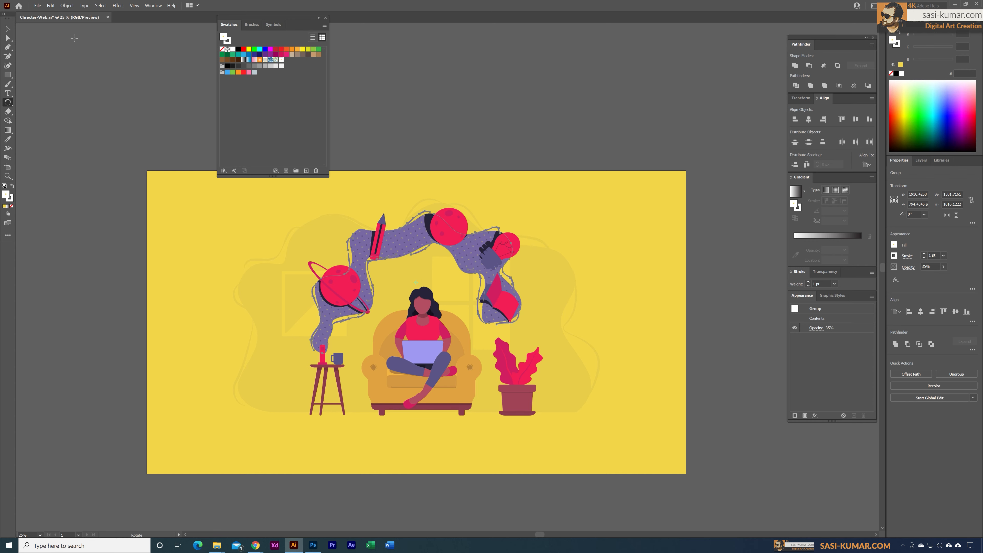
Deselect the patterned ribbon group and close the Swatches panel
{"action": "key", "text": "v"}
{"action": "left_click", "coordinate": [512, 86]}
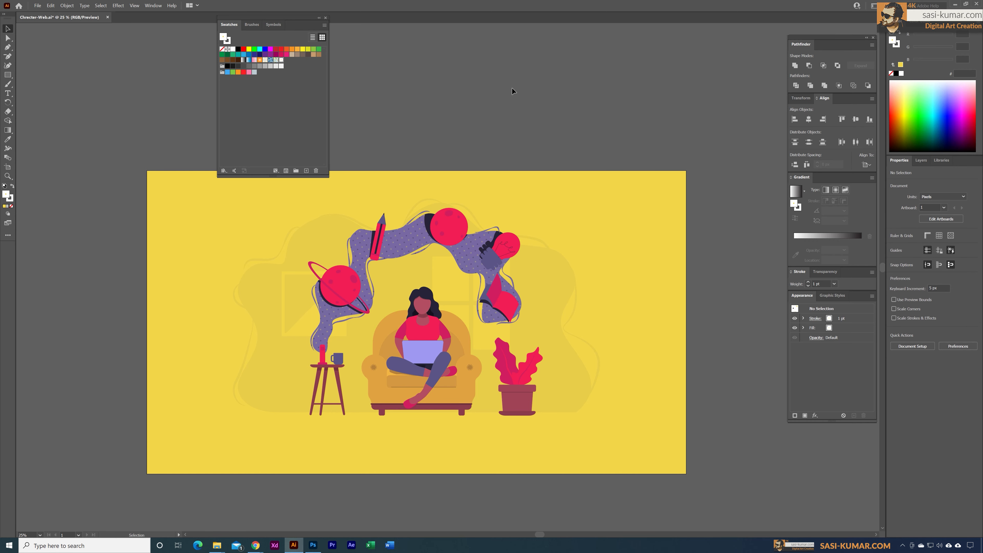
{"action": "key", "text": "ctrl+equal"}
{"action": "scroll", "coordinate": [511, 90], "scroll_direction": "down", "scroll_amount": 2}
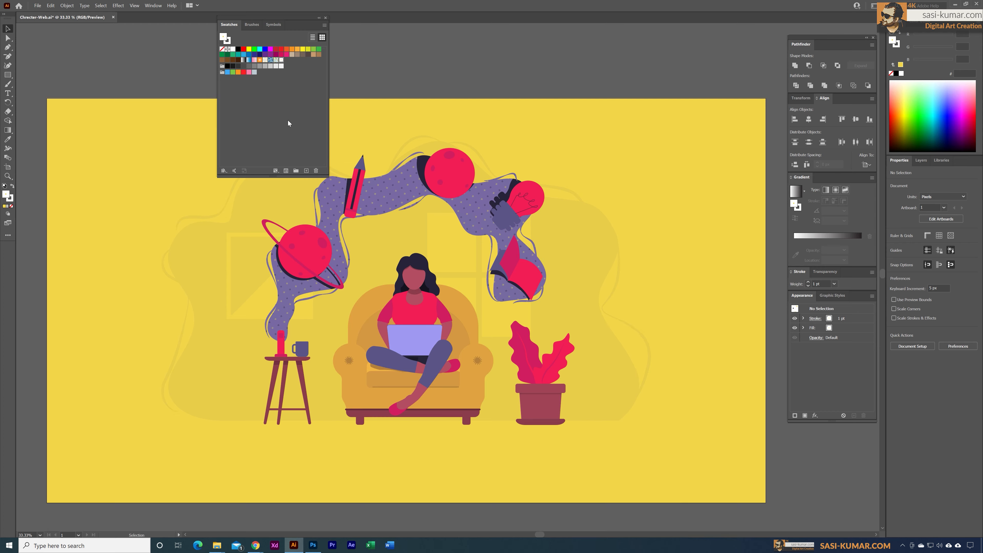
{"action": "left_click", "coordinate": [325, 18]}
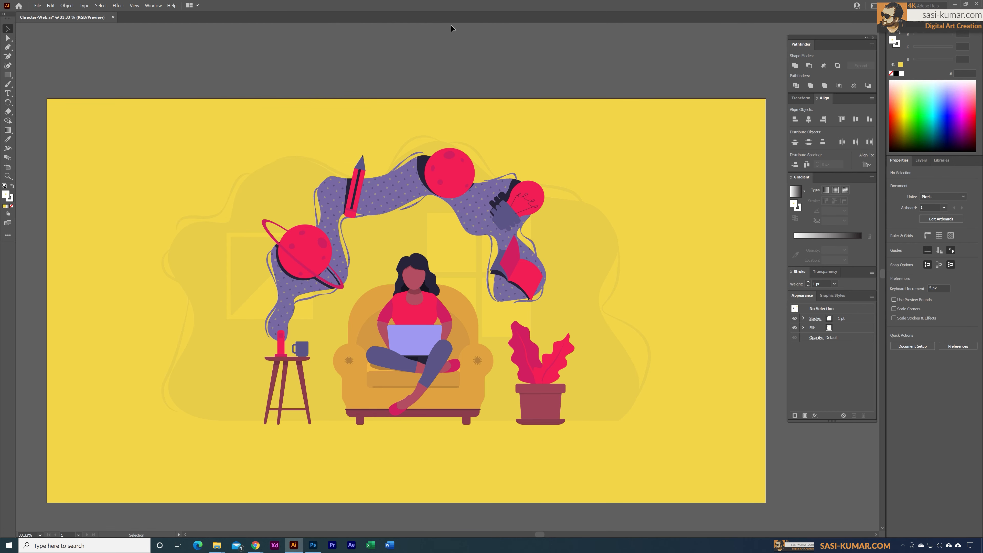
{"action": "key", "text": "ctrl+equal"}
{"action": "scroll", "coordinate": [403, 251], "scroll_direction": "down", "scroll_amount": 2}
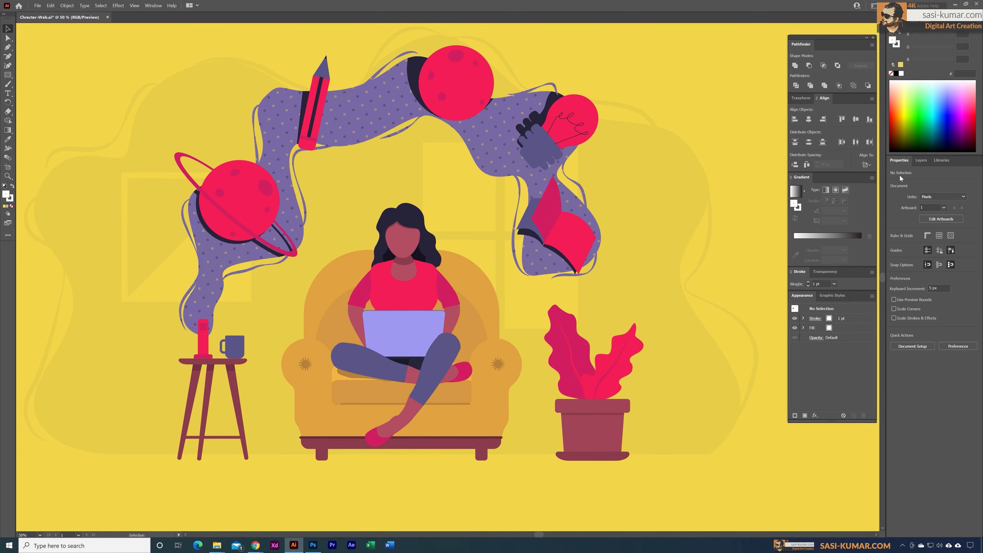
Unlock the Cha layer and draw an open curved Pen path just inside the right contour of the woman's hair
{"action": "left_click", "coordinate": [922, 164]}
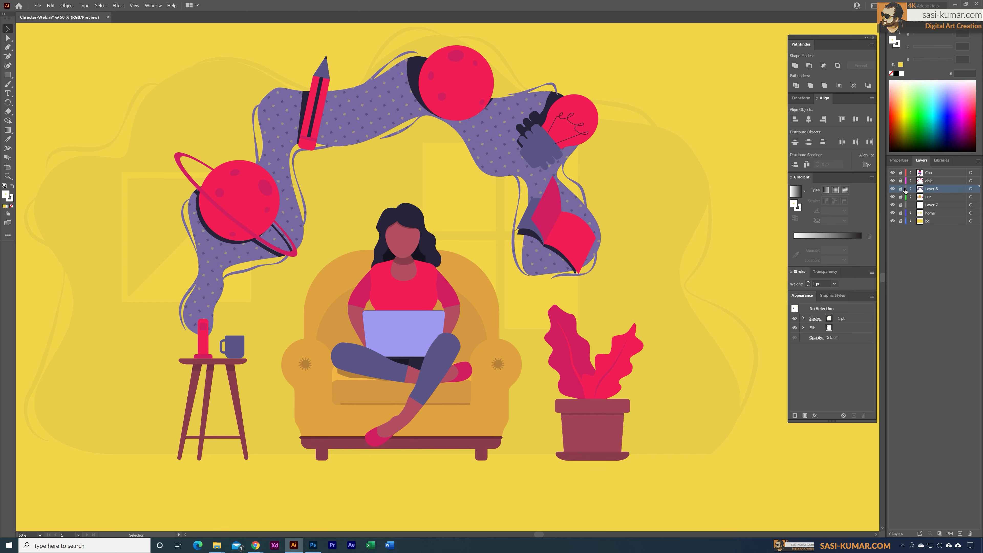
{"action": "left_click", "coordinate": [901, 172]}
{"action": "key", "text": "ctrl+plus"}
{"action": "key", "text": "ctrl+plus"}
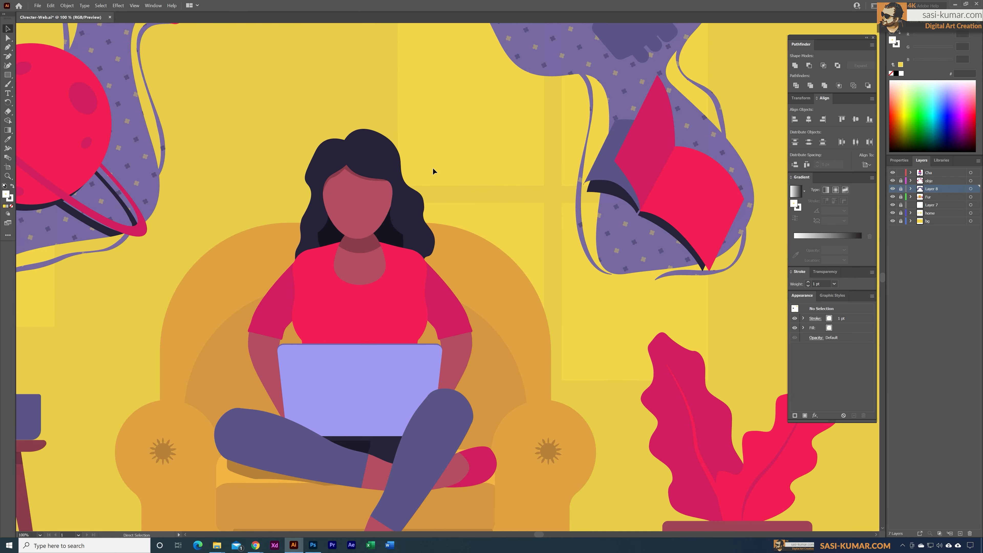
{"action": "left_click", "coordinate": [8, 47]}
{"action": "left_click", "coordinate": [943, 176]}
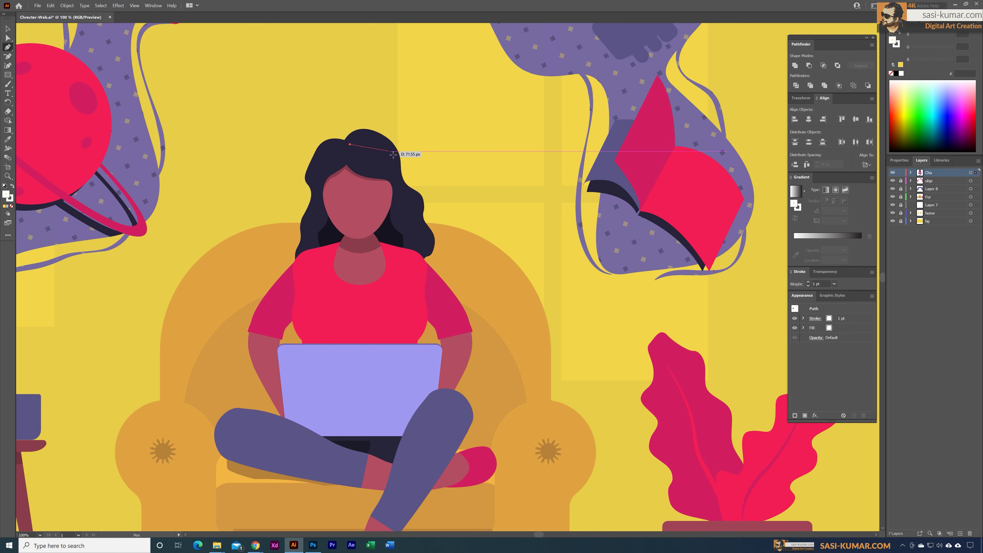
{"action": "left_click_drag", "start_coordinate": [390, 151], "coordinate": [432, 238]}
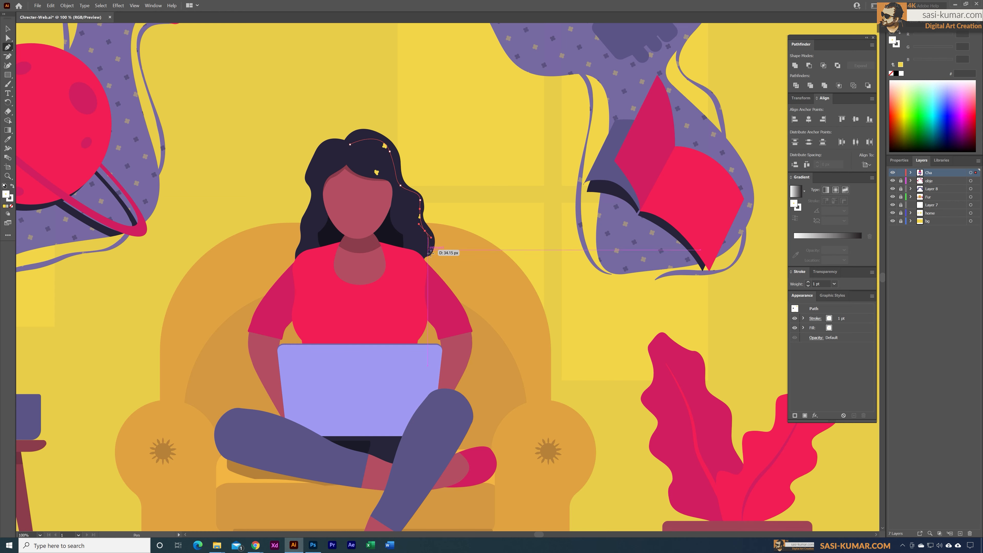
{"action": "left_click", "coordinate": [428, 250]}
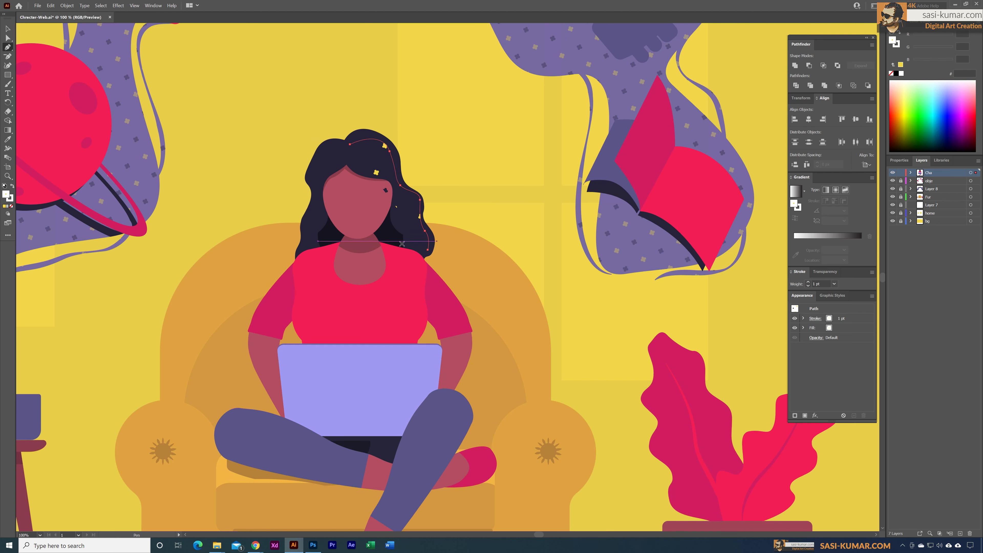
Remove the hair path's fill, give its stroke the yellow library color and deselect it
{"action": "left_click", "coordinate": [10, 206]}
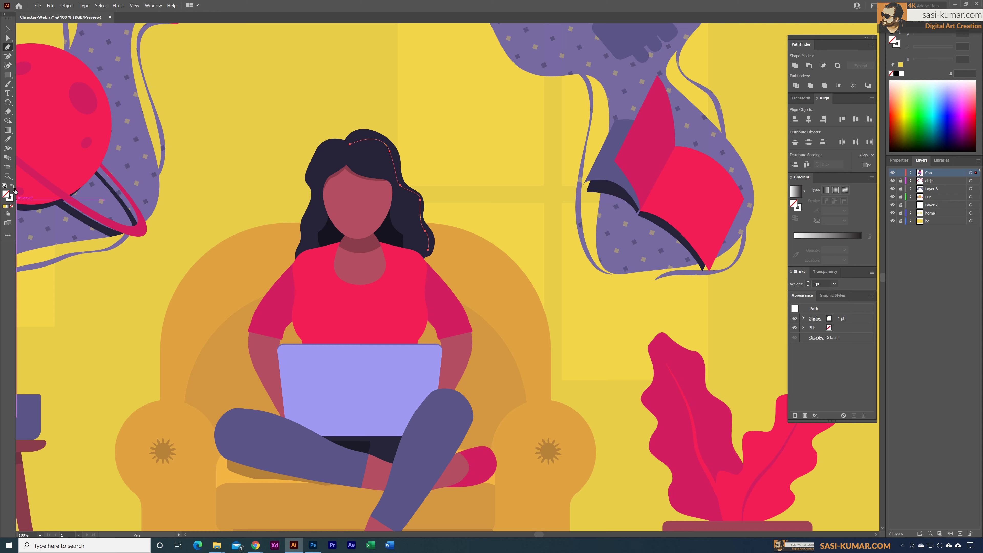
{"action": "left_click", "coordinate": [12, 197]}
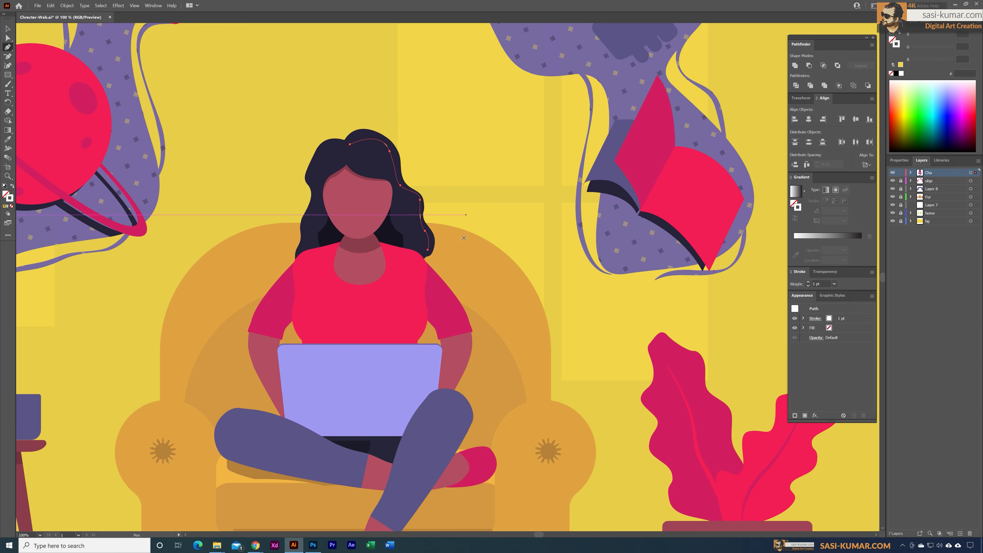
{"action": "left_click", "coordinate": [942, 160]}
{"action": "left_click", "coordinate": [961, 233]}
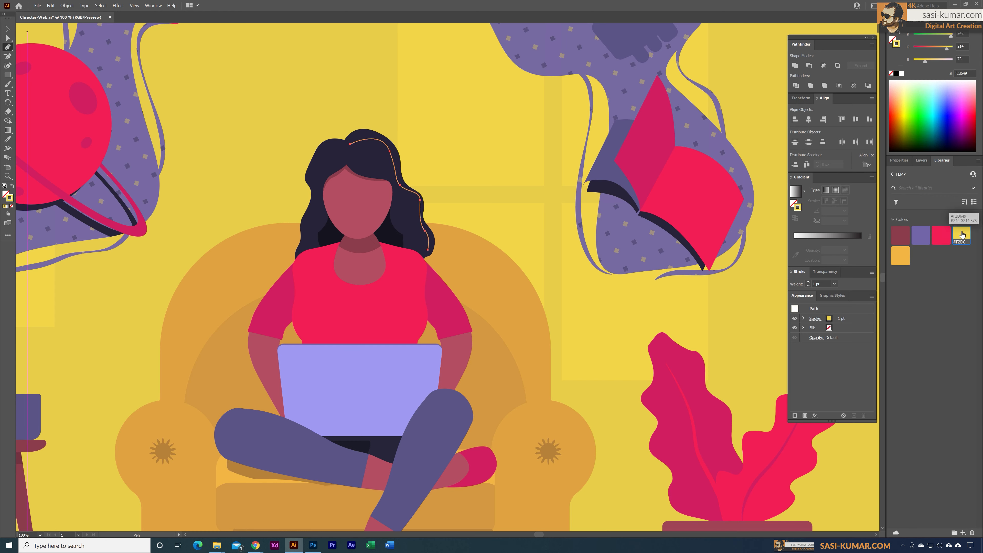
{"action": "left_click", "coordinate": [8, 29]}
{"action": "left_click", "coordinate": [476, 100]}
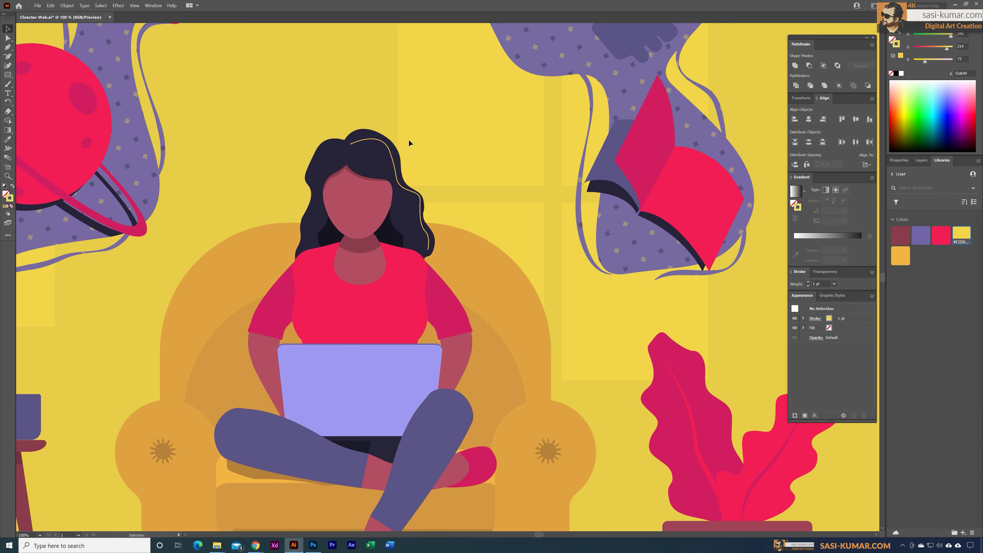
Isolate the yellow hair path, apply the double-bulge width profile to its stroke and leave isolation mode
{"action": "double_click", "coordinate": [384, 141]}
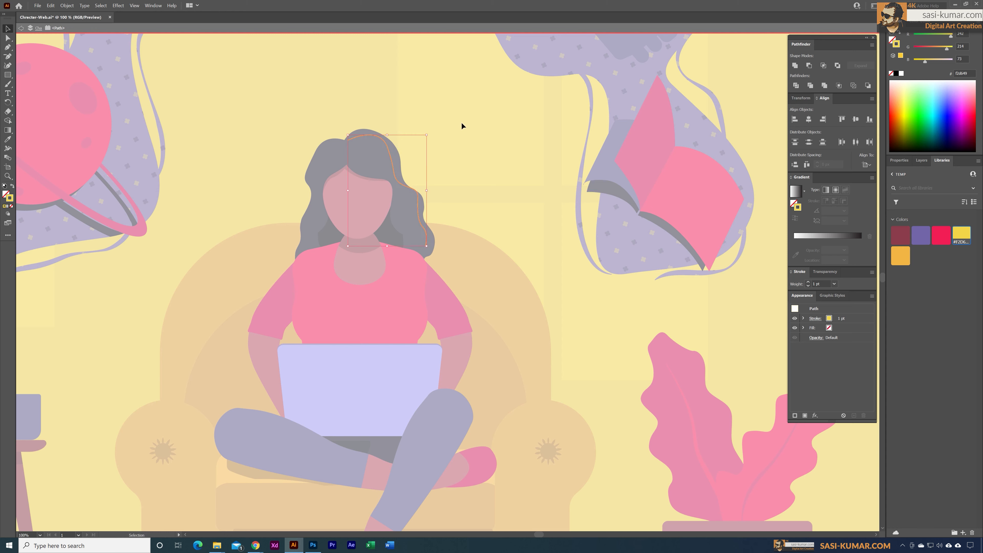
{"action": "left_click", "coordinate": [899, 160]}
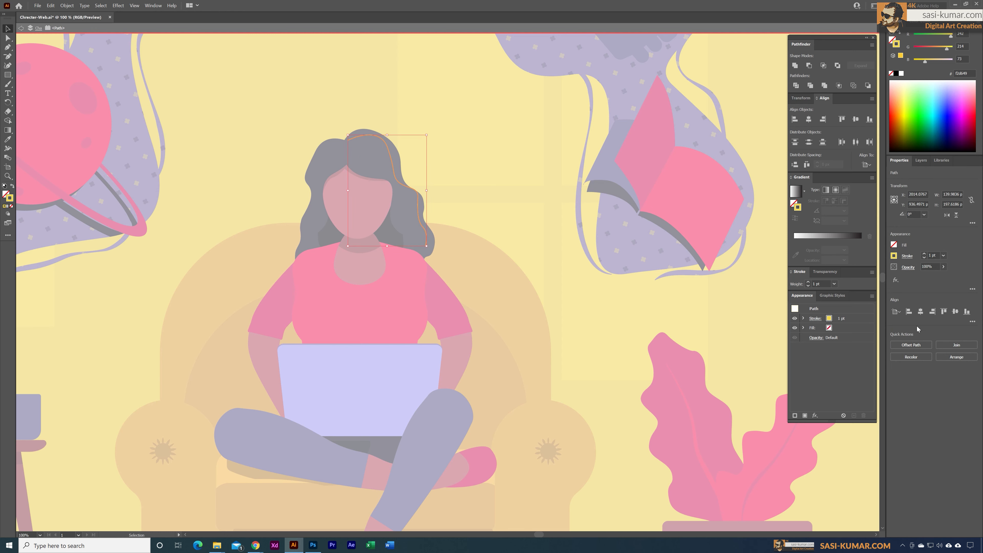
{"action": "left_click", "coordinate": [907, 256]}
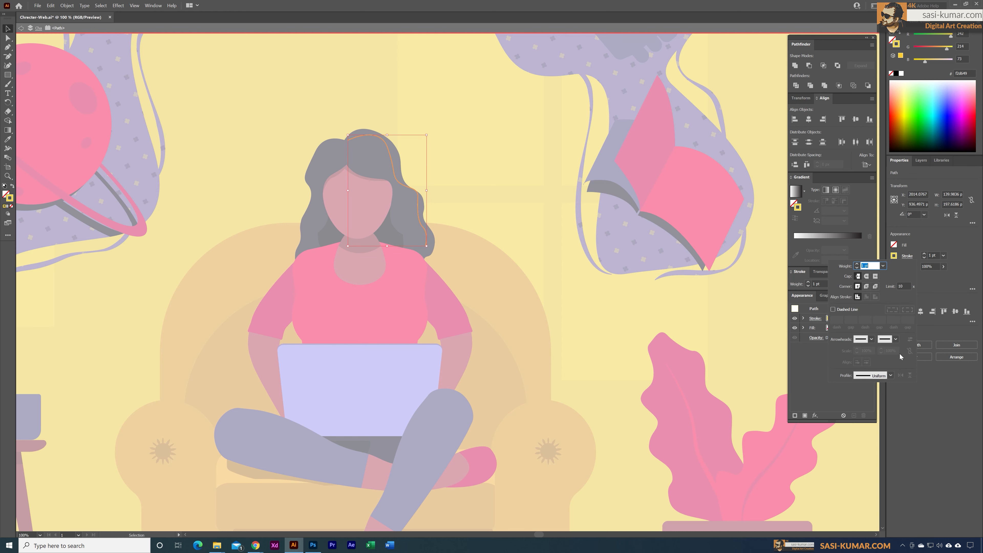
{"action": "left_click", "coordinate": [891, 376]}
{"action": "left_click", "coordinate": [862, 411]}
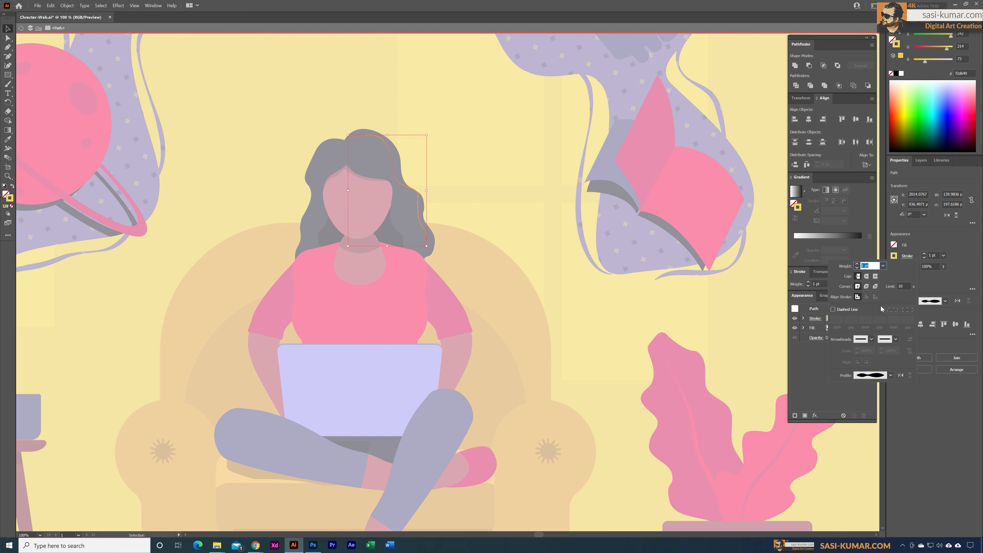
{"action": "left_click", "coordinate": [931, 259]}
{"action": "double_click", "coordinate": [934, 255]}
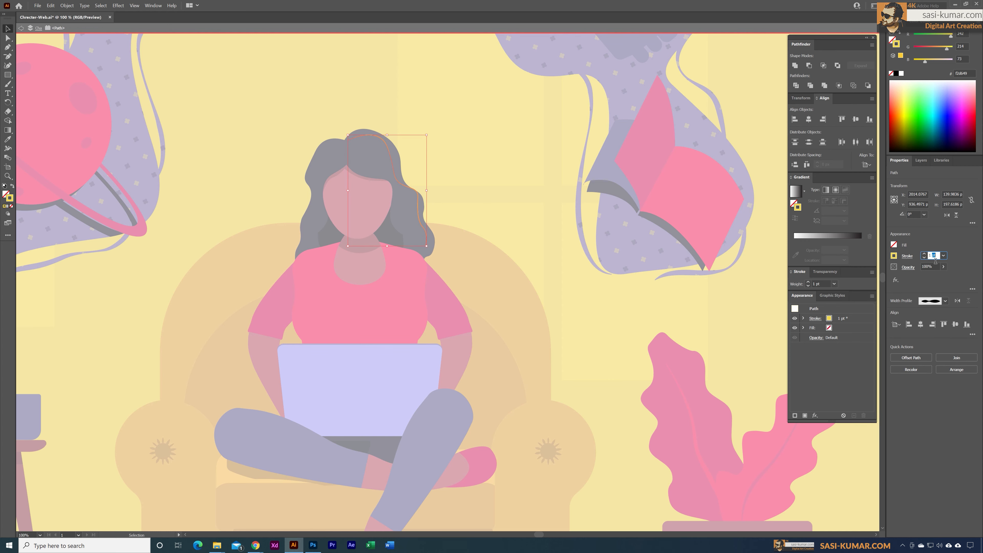
{"action": "double_click", "coordinate": [350, 85]}
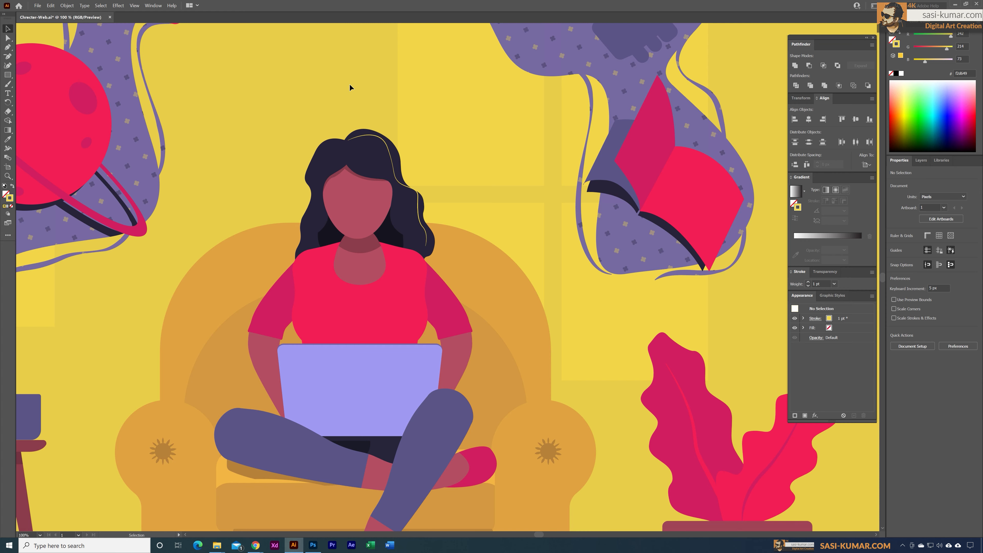
Isolate the hair highlight, add anchor points and remove short sections to break it into separate tapered strands
{"action": "double_click", "coordinate": [370, 134]}
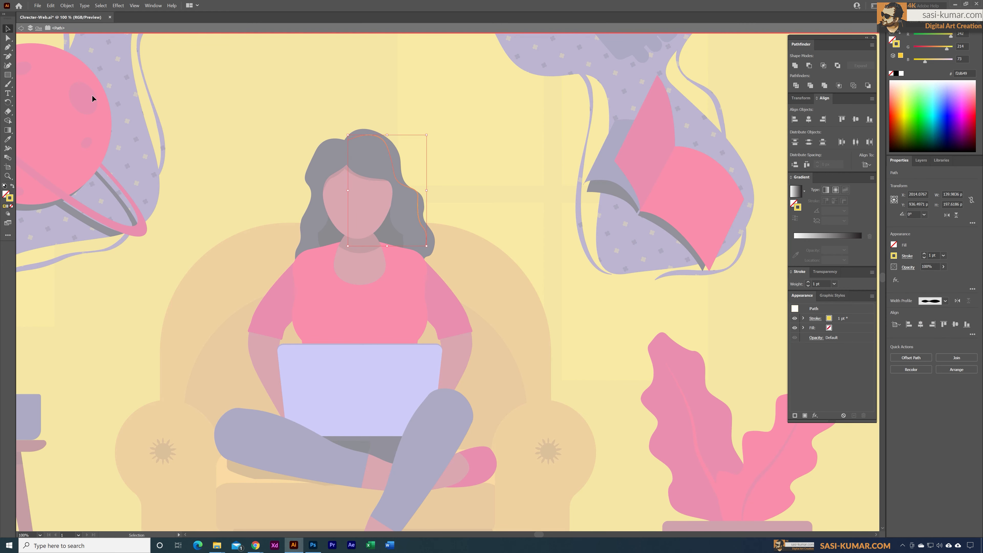
{"action": "left_click", "coordinate": [10, 50]}
{"action": "left_click", "coordinate": [31, 66]}
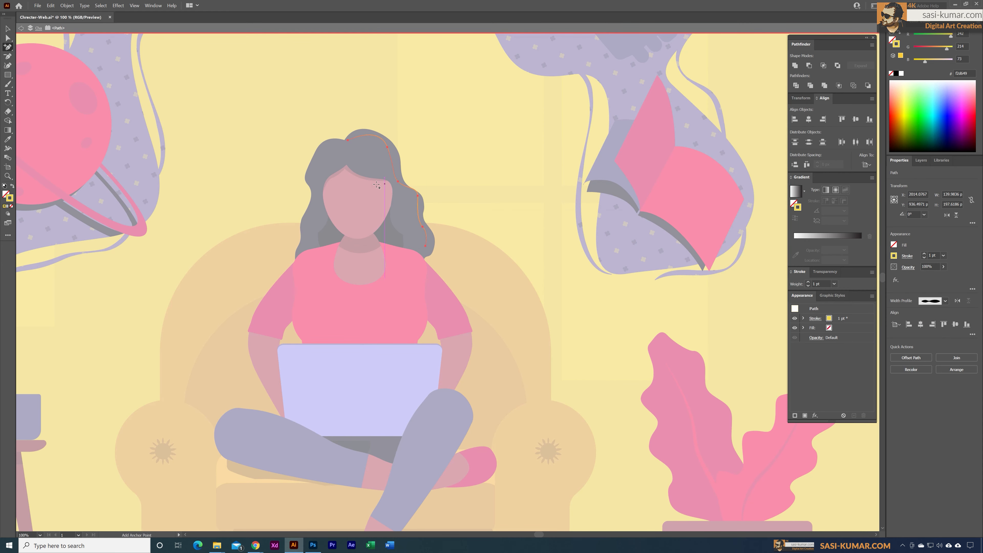
{"action": "left_click", "coordinate": [394, 165]}
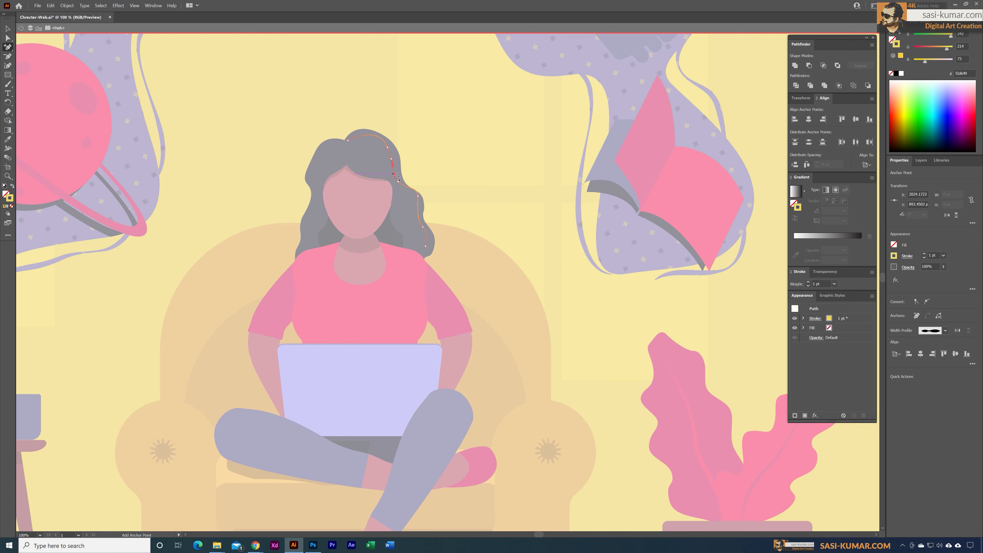
{"action": "left_click", "coordinate": [398, 179]}
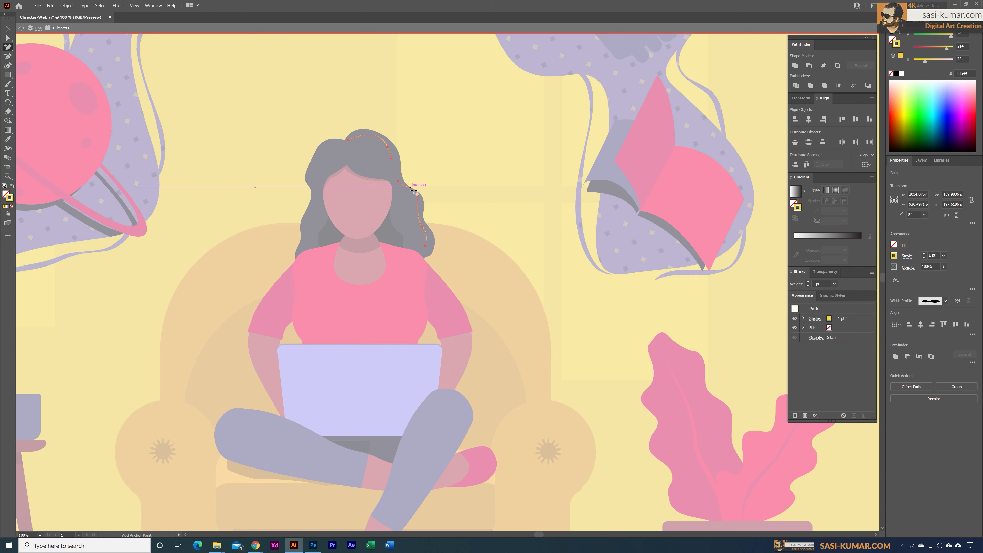
{"action": "left_click", "coordinate": [421, 221]}
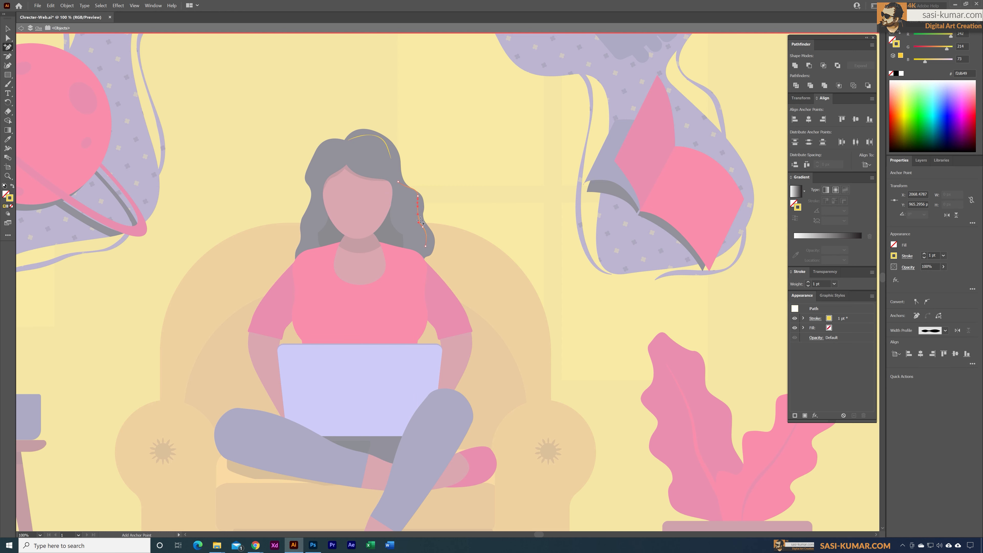
{"action": "left_click", "coordinate": [422, 244]}
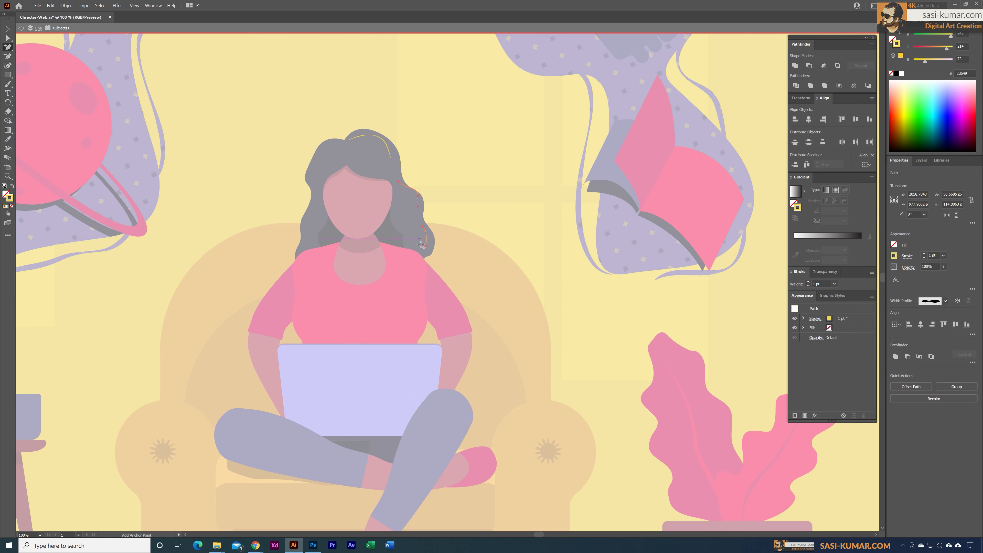
{"action": "left_click", "coordinate": [6, 30]}
{"action": "double_click", "coordinate": [495, 119]}
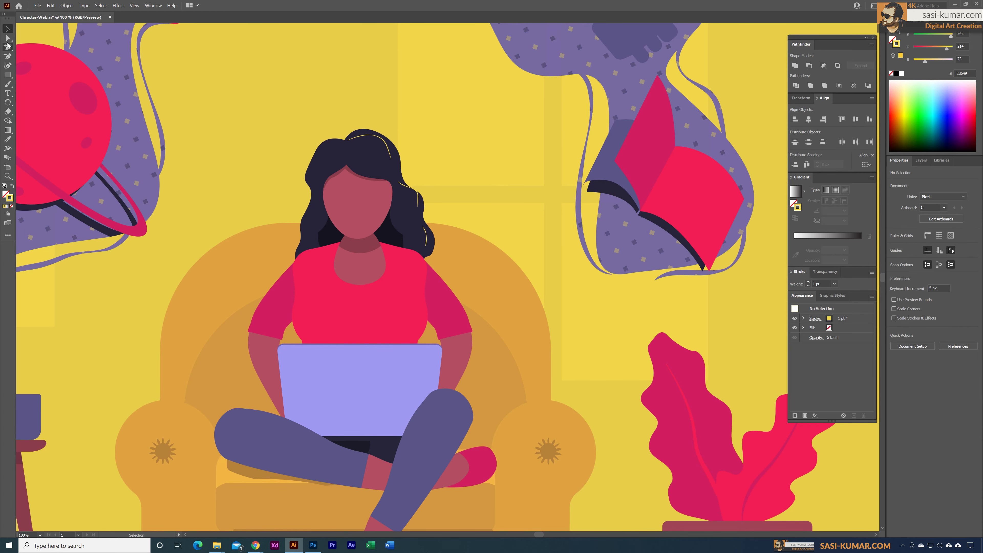
Draw a short curved highlight on the hair's upper left and apply the double-bulge width profile to its stroke
{"action": "left_click_drag", "start_coordinate": [8, 48], "coordinate": [24, 50]}
{"action": "left_click", "coordinate": [23, 50]}
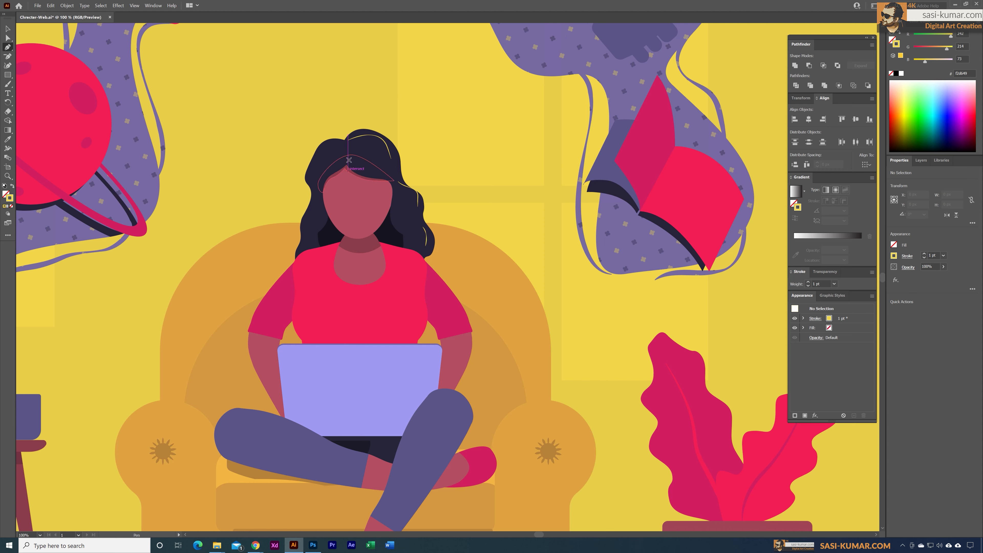
{"action": "left_click_drag", "start_coordinate": [325, 144], "coordinate": [321, 154]}
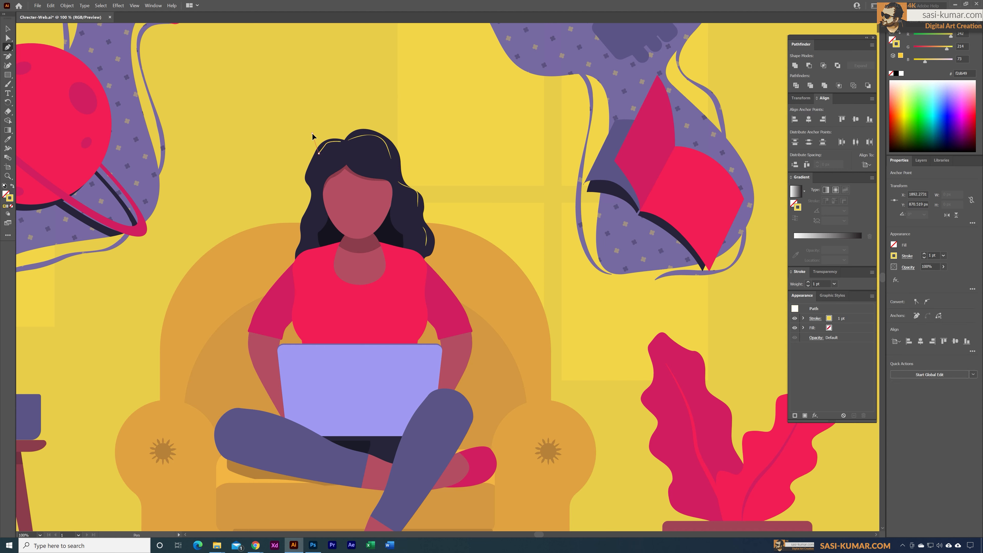
{"action": "left_click", "coordinate": [908, 256]}
{"action": "left_click", "coordinate": [891, 375]}
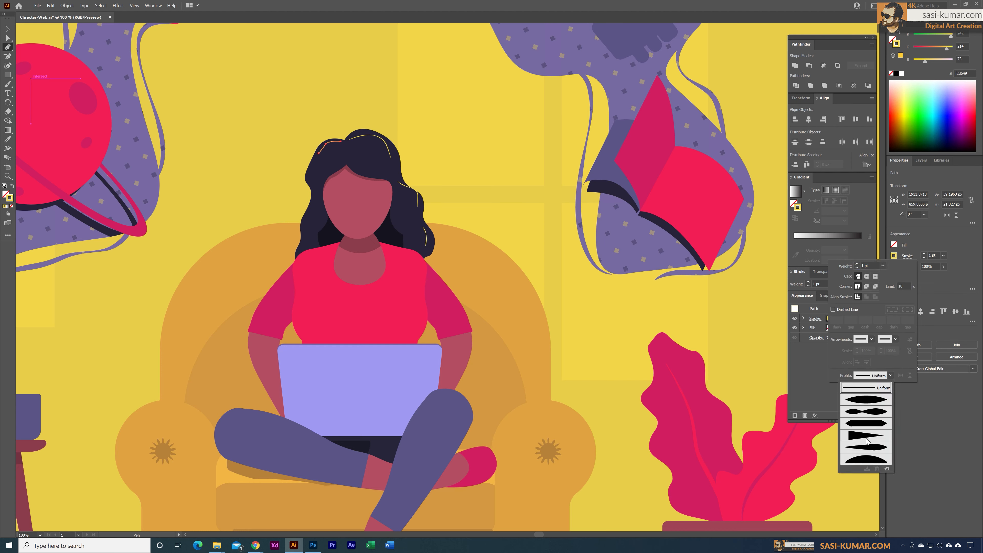
{"action": "left_click", "coordinate": [877, 412]}
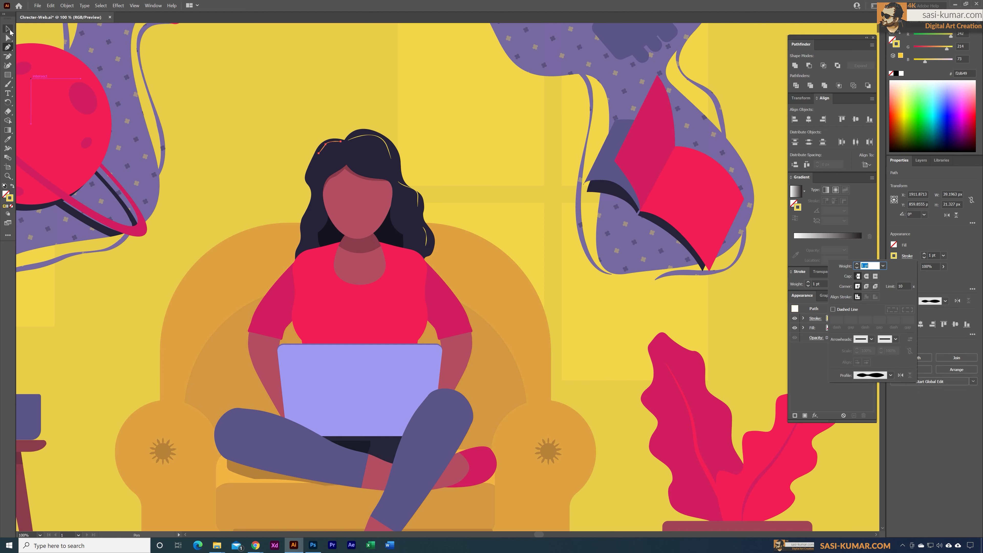
{"action": "left_click", "coordinate": [10, 32]}
{"action": "left_click", "coordinate": [7, 27]}
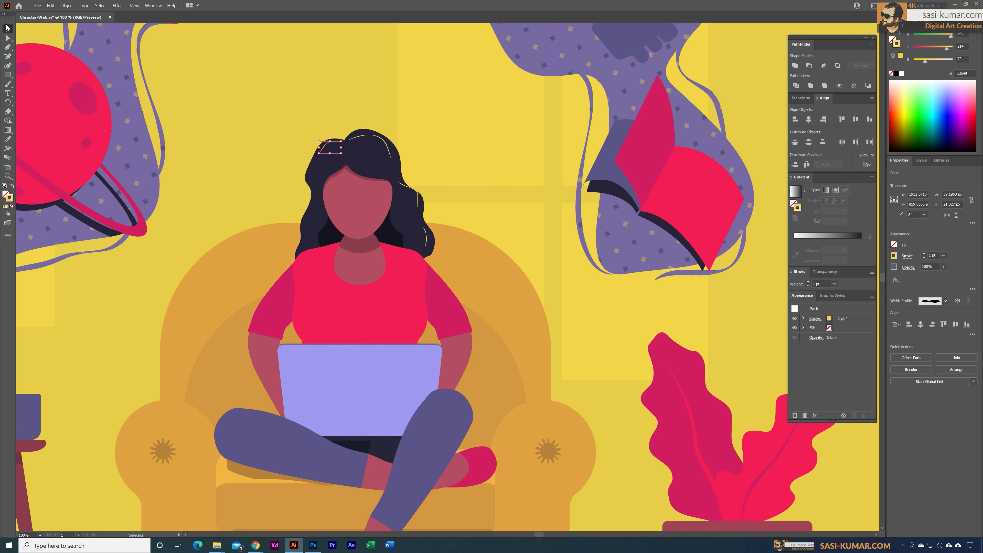
{"action": "left_click", "coordinate": [397, 84]}
Check the hair highlights against the whole illustration
{"action": "key", "text": "ctrl+minus"}
{"action": "key", "text": "ctrl+minus"}
{"action": "key", "text": "ctrl+minus"}
{"action": "left_click_drag", "start_coordinate": [477, 220], "coordinate": [448, 174]}
{"action": "key", "text": "ctrl+equal"}
{"action": "key", "text": "ctrl+minus"}
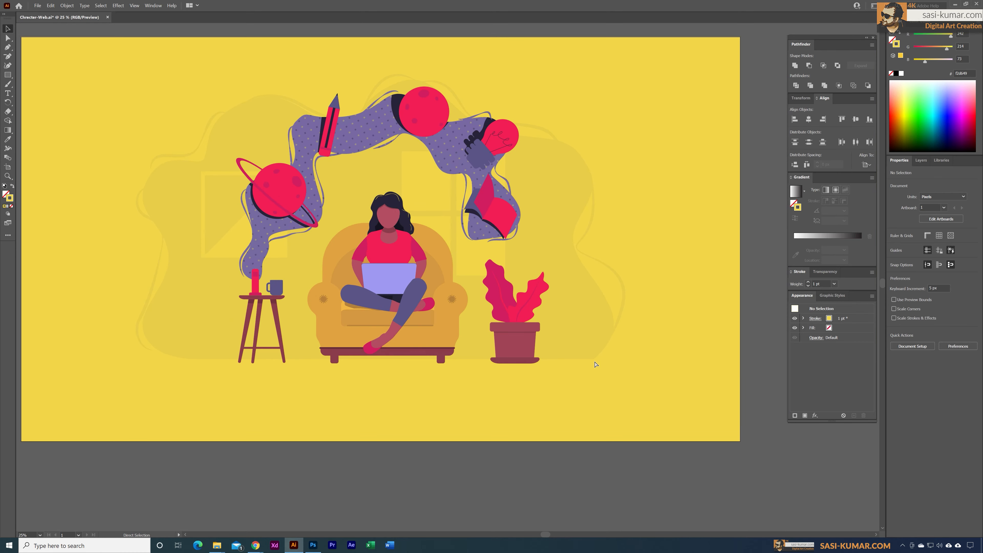
{"action": "left_click_drag", "start_coordinate": [440, 340], "coordinate": [466, 348]}
Draw a small closed half-heart shape at the middle of the laptop lid with the Pen tool
{"action": "key", "text": "ctrl+equal"}
{"action": "key", "text": "ctrl+equal"}
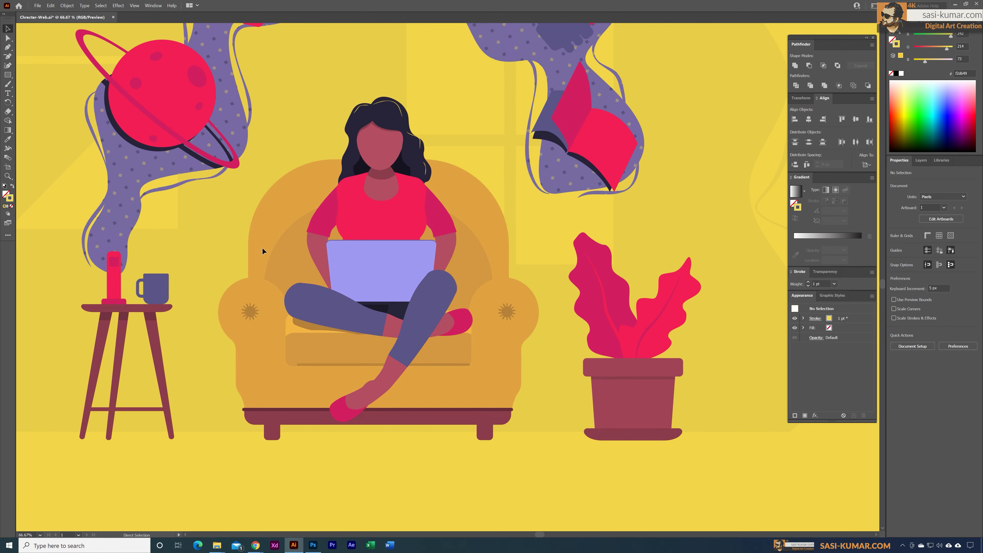
{"action": "left_click_drag", "start_coordinate": [260, 222], "coordinate": [321, 263]}
{"action": "key", "text": "ctrl+equal"}
{"action": "key", "text": "ctrl+equal"}
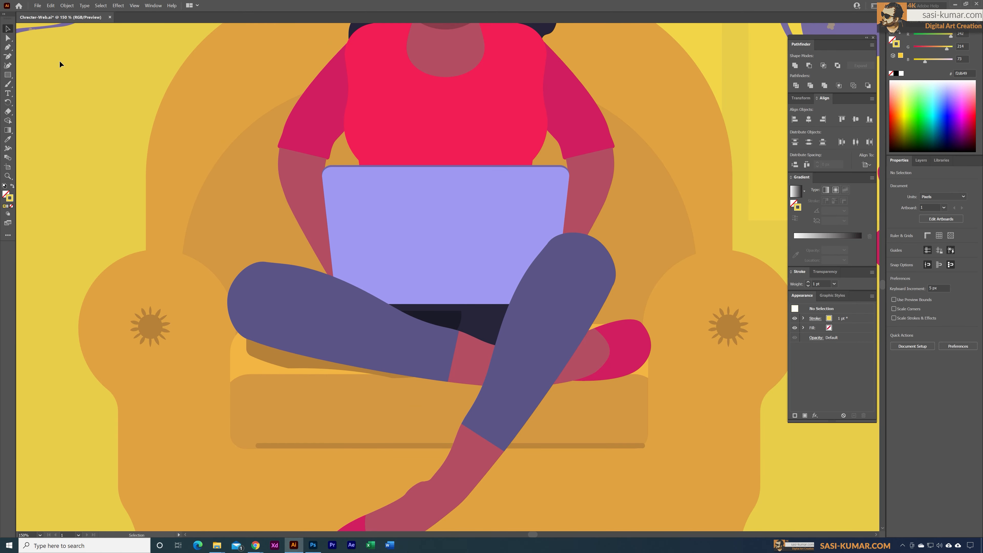
{"action": "left_click", "coordinate": [7, 47]}
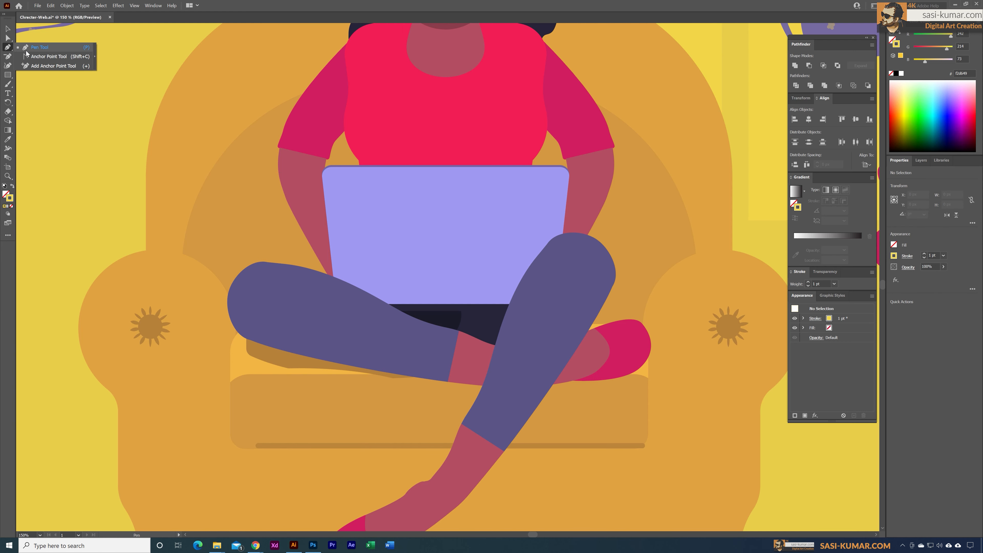
{"action": "left_click", "coordinate": [450, 234]}
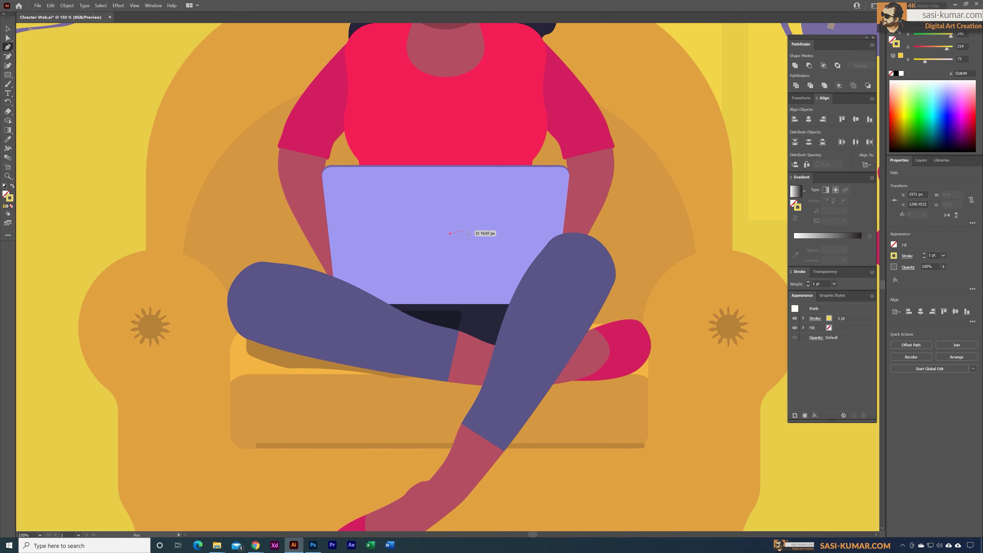
{"action": "left_click_drag", "start_coordinate": [465, 229], "coordinate": [454, 248]}
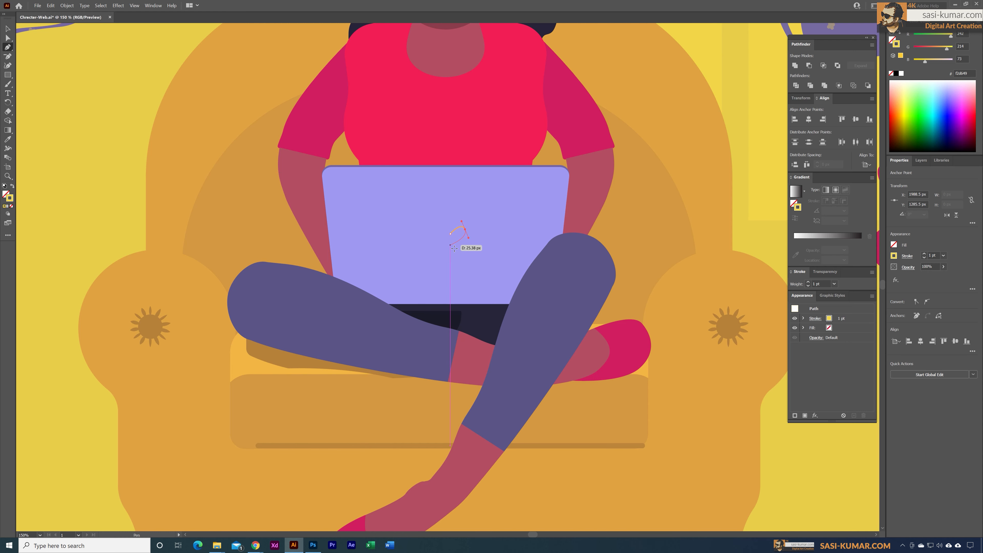
{"action": "left_click", "coordinate": [451, 234]}
Sample the woman's dark pink sleeve as the half-heart's fill
{"action": "key", "text": "i"}
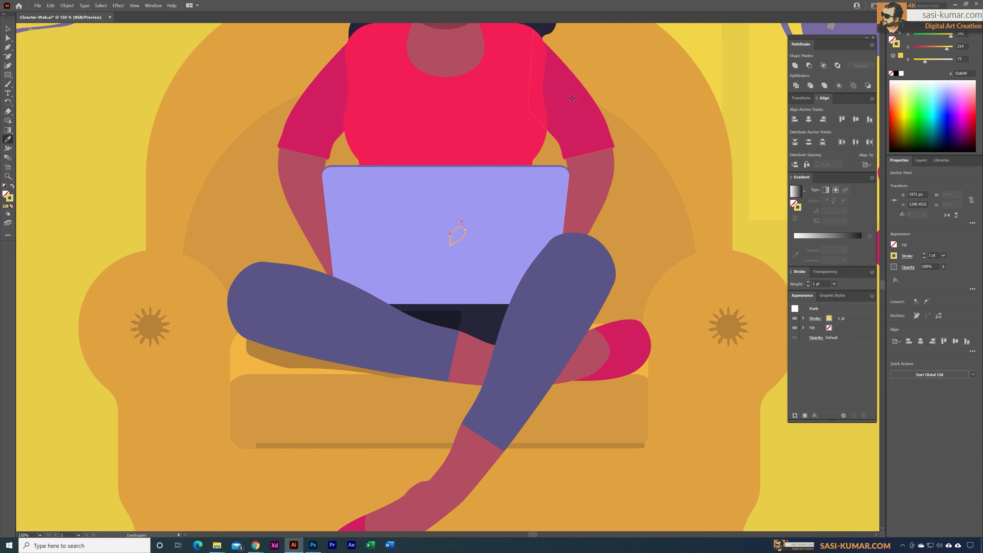
{"action": "left_click", "coordinate": [580, 120]}
{"action": "left_click", "coordinate": [9, 29]}
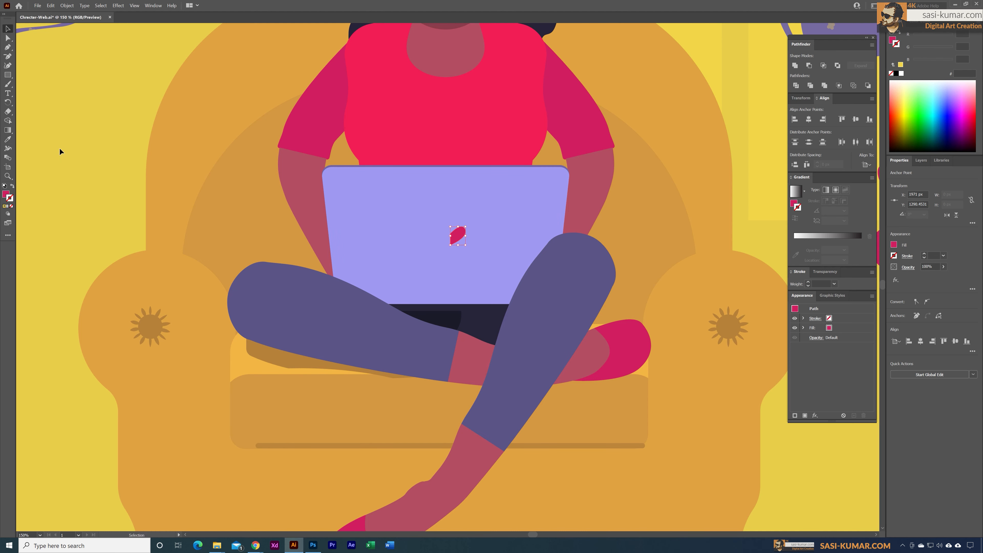
{"action": "left_click", "coordinate": [389, 262]}
{"action": "left_click", "coordinate": [455, 240]}
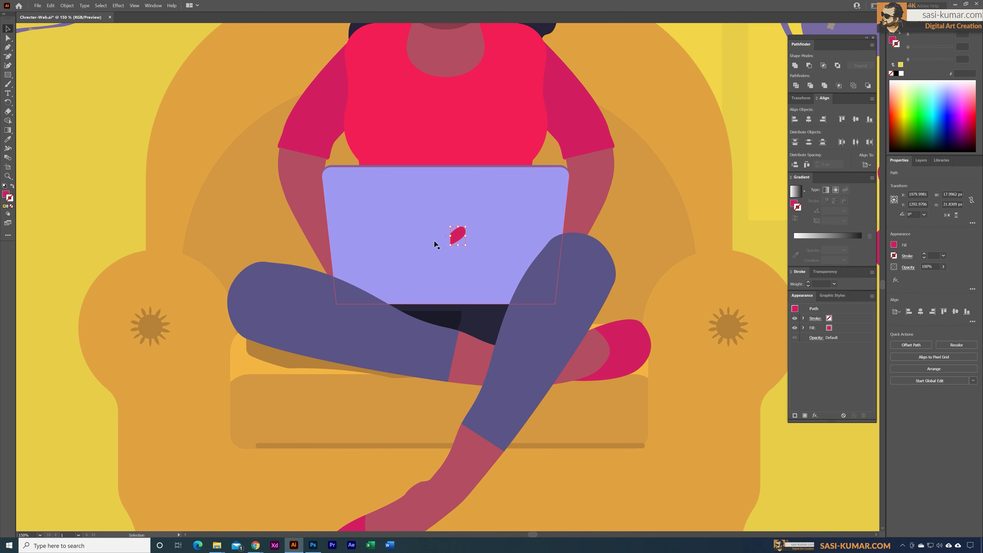
Sample the laptop lid's purple for the half-heart and lighten its fill to #bdbdff
{"action": "key", "text": "i"}
{"action": "left_click", "coordinate": [444, 203]}
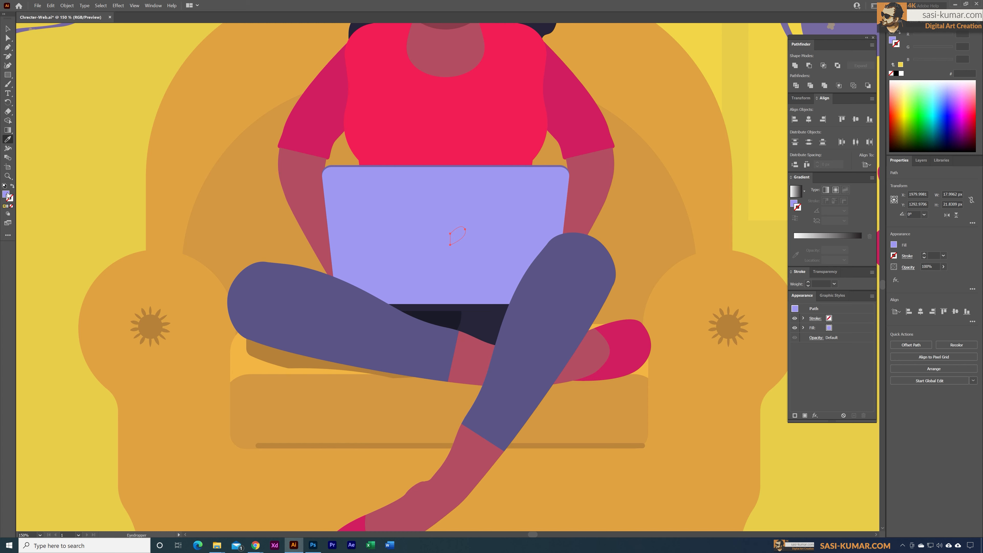
{"action": "double_click", "coordinate": [6, 195]}
{"action": "left_click_drag", "start_coordinate": [627, 192], "coordinate": [623, 181]}
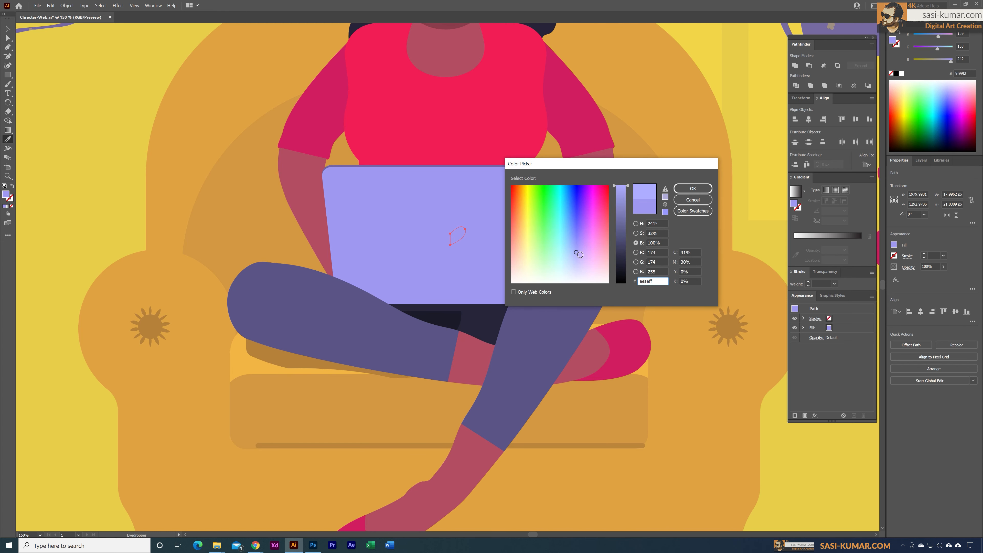
{"action": "left_click_drag", "start_coordinate": [576, 252], "coordinate": [576, 259]}
{"action": "left_click", "coordinate": [682, 189]}
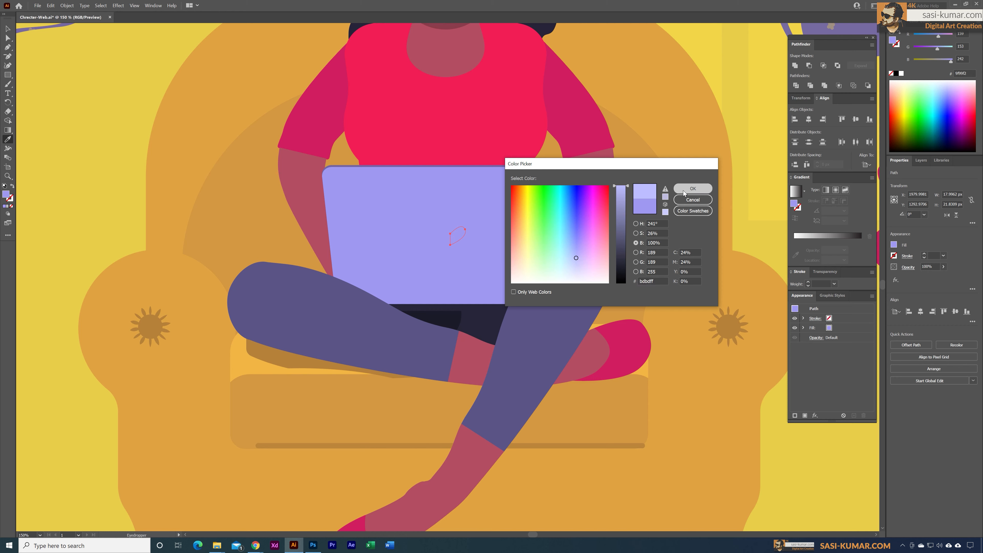
{"action": "left_click", "coordinate": [8, 29]}
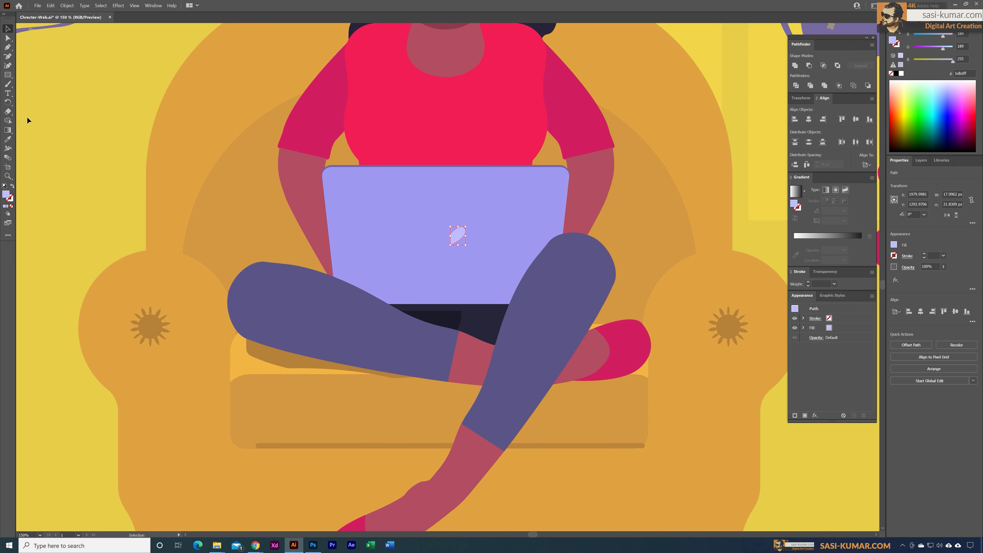
Make a mirrored copy of the half-heart and place it beside the original to form a heart
{"action": "left_click_drag", "start_coordinate": [8, 102], "coordinate": [39, 116]}
{"action": "double_click", "coordinate": [10, 105]}
{"action": "left_click", "coordinate": [452, 324]}
{"action": "key", "text": "v"}
{"action": "left_click_drag", "start_coordinate": [444, 237], "coordinate": [446, 237]}
{"action": "key", "text": "ctrl+plus"}
{"action": "key", "text": "ctrl+plus"}
{"action": "key", "text": "ctrl+plus"}
{"action": "key", "text": "ctrl+plus"}
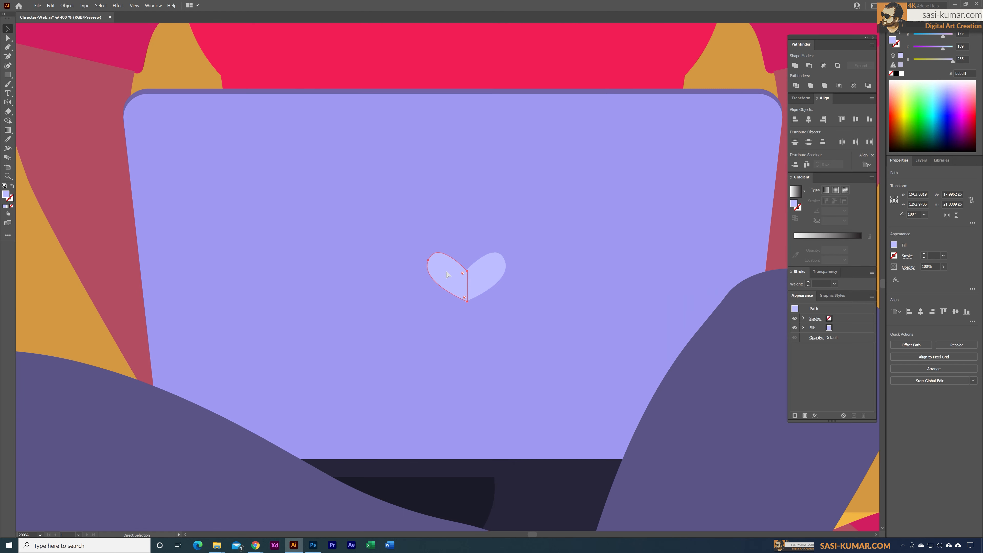
Shift the mirrored half against the other one and unite both halves into one heart shape
{"action": "left_click", "coordinate": [510, 266]}
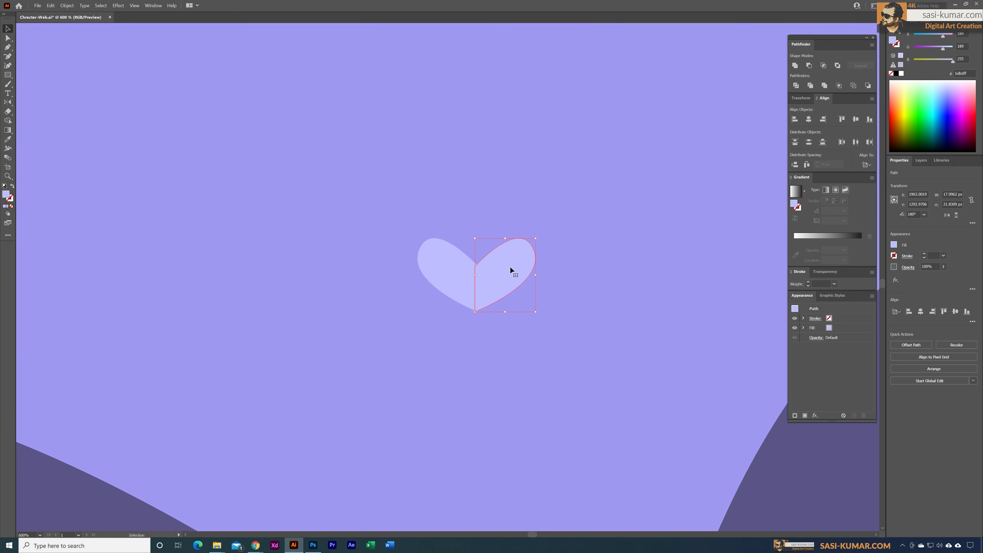
{"action": "left_click_drag", "start_coordinate": [460, 274], "coordinate": [455, 273]}
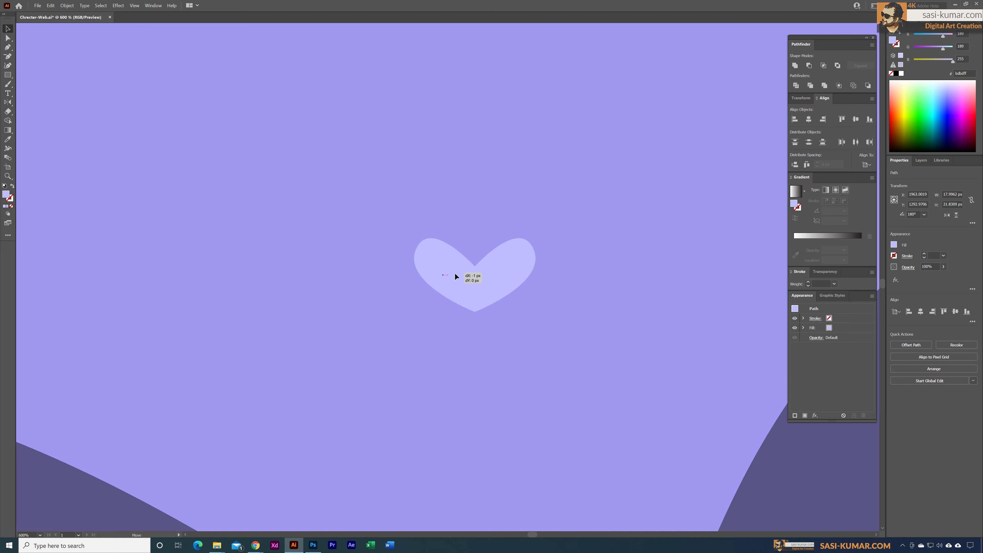
{"action": "left_click", "coordinate": [491, 271], "text": "shift"}
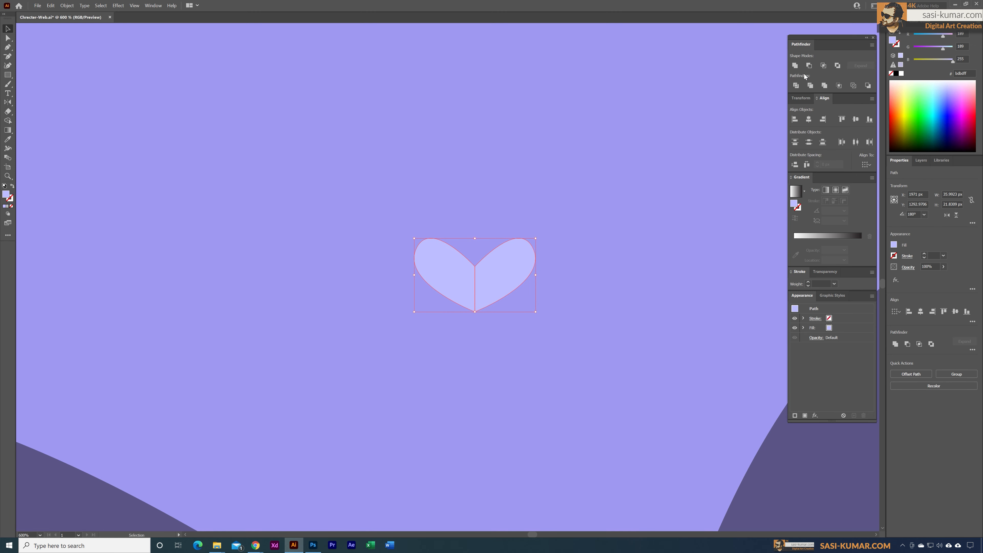
{"action": "left_click", "coordinate": [796, 66]}
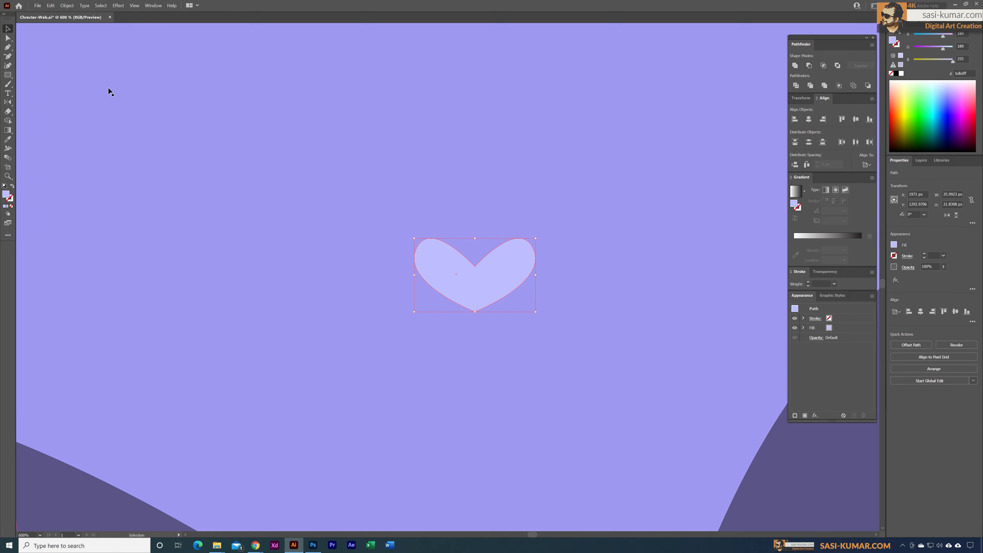
Round off the heart's upper notch and narrow the heart symmetrically to 32 px wide
{"action": "left_click", "coordinate": [12, 41]}
{"action": "left_click", "coordinate": [475, 267]}
{"action": "left_click_drag", "start_coordinate": [476, 273], "coordinate": [475, 226]}
{"action": "left_click", "coordinate": [7, 30]}
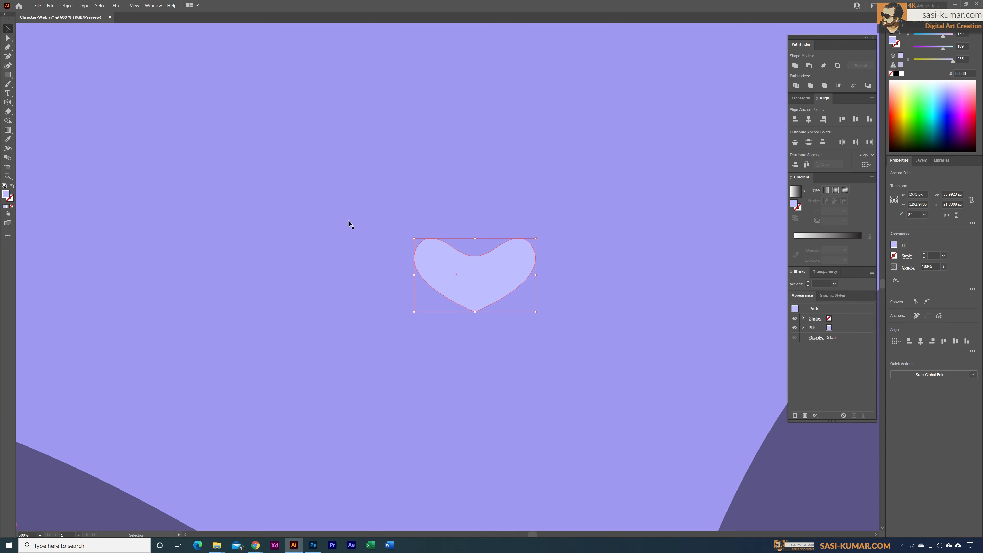
{"action": "left_click_drag", "start_coordinate": [538, 275], "coordinate": [530, 276]}
{"action": "key", "text": "v"}
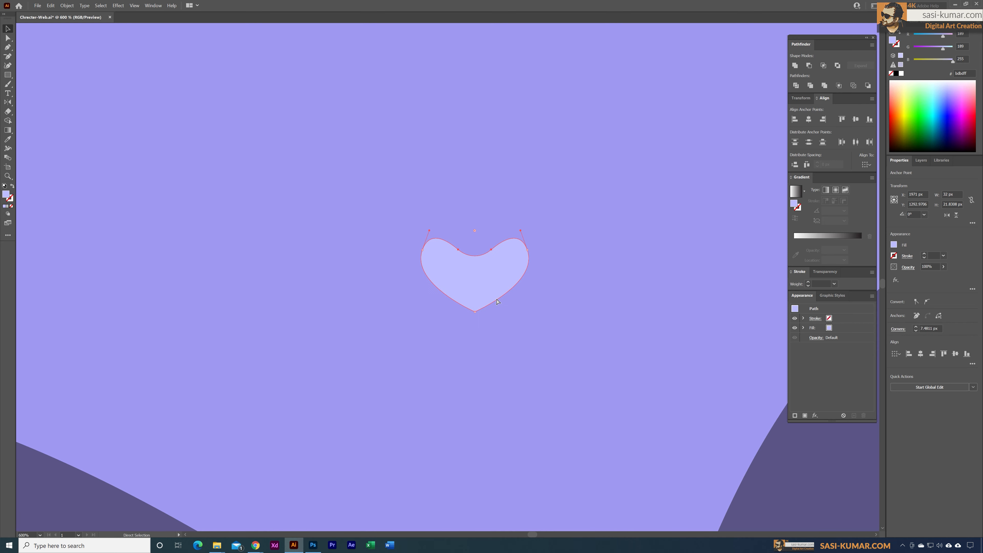
Place a smaller copy of the heart centred inside the original
{"action": "left_click", "coordinate": [496, 286]}
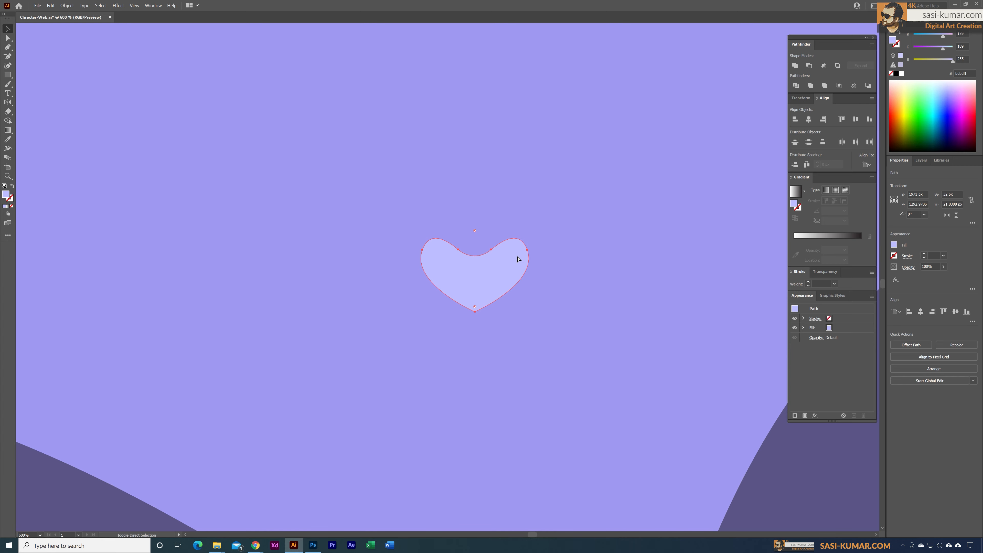
{"action": "mouse_move", "coordinate": [532, 240]}
{"action": "left_mouse_down"}
{"action": "mouse_move", "coordinate": [541, 242]}
{"action": "mouse_move", "coordinate": [525, 245]}
{"action": "left_mouse_up"}
{"action": "key", "text": "Down"}
{"action": "key", "text": "ctrl+z"}
{"action": "left_click_drag", "start_coordinate": [522, 243], "coordinate": [496, 266]}
Fill the larger outer heart with the dark navy sampled from the laptop's base
{"action": "left_click", "coordinate": [527, 257]}
{"action": "key", "text": "ctrl+minus"}
{"action": "key", "text": "ctrl+minus"}
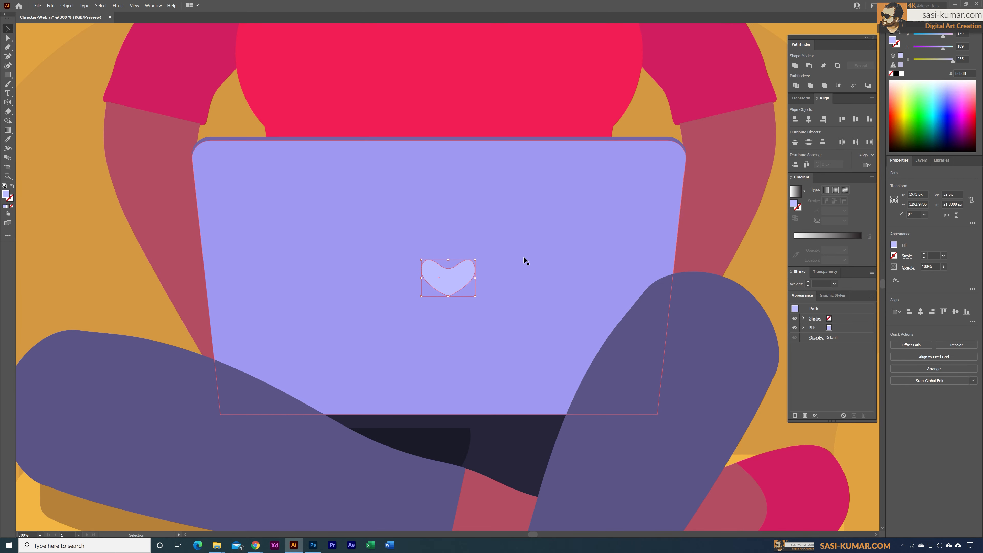
{"action": "key", "text": "i"}
{"action": "left_click", "coordinate": [480, 428]}
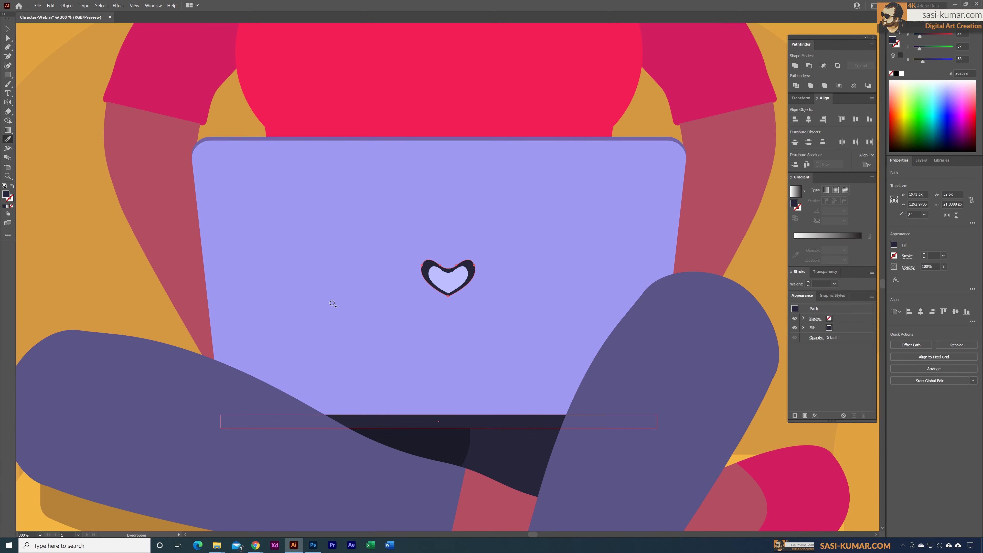
{"action": "left_click", "coordinate": [7, 29]}
{"action": "left_click", "coordinate": [42, 43]}
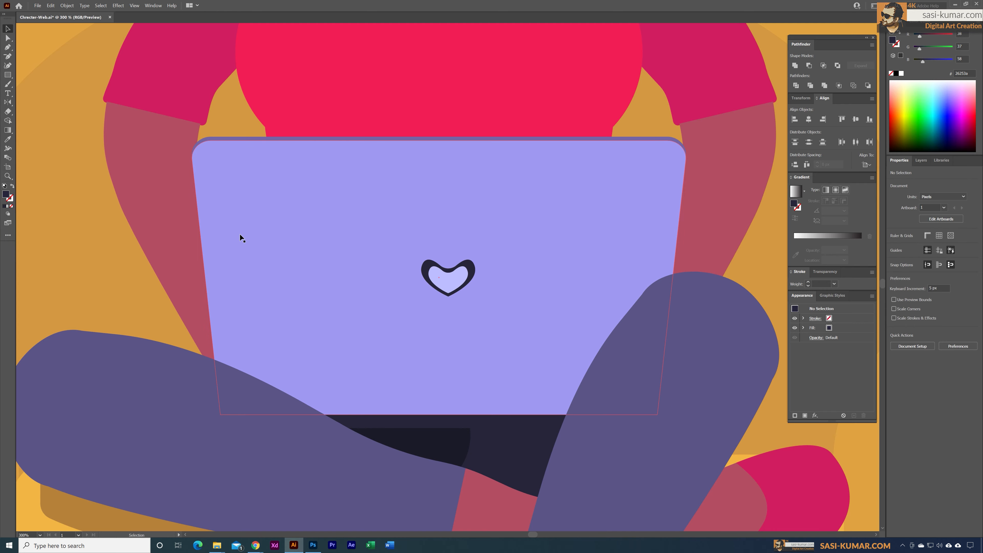
Check the laptop's heart logo against the whole illustration
{"action": "key", "text": "ctrl+minus"}
{"action": "key", "text": "ctrl+minus"}
{"action": "key", "text": "ctrl+minus"}
{"action": "key", "text": "ctrl+minus"}
{"action": "key", "text": "ctrl+minus"}
{"action": "key", "text": "ctrl+minus"}
{"action": "key", "text": "ctrl+minus"}
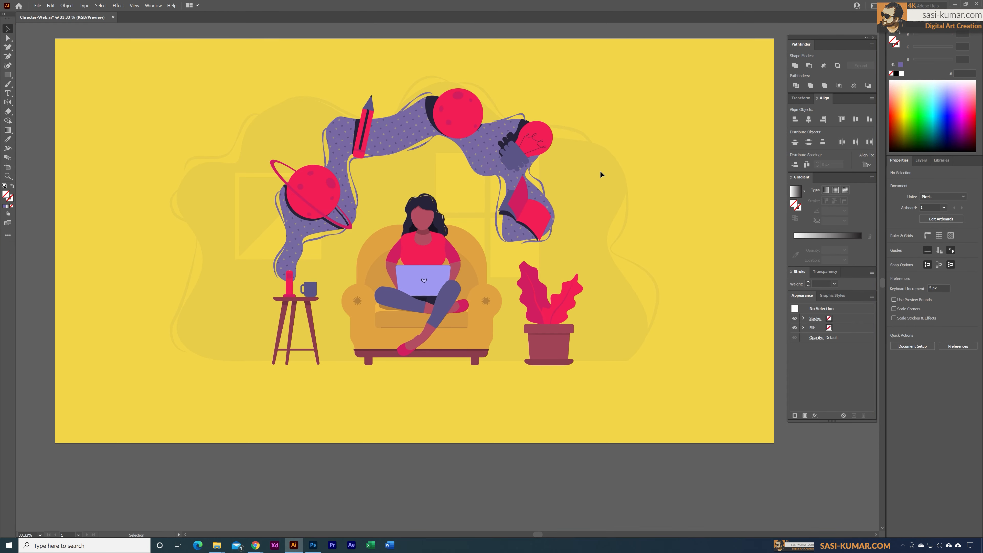
{"action": "key", "text": "ctrl+plus"}
{"action": "key", "text": "ctrl+minus"}
{"action": "key", "text": "ctrl+minus"}
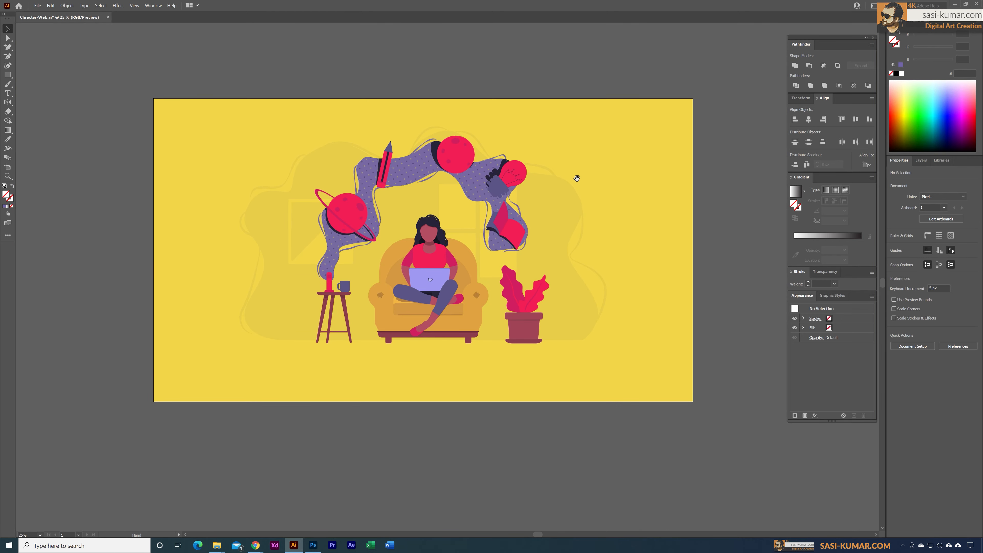
{"action": "key", "text": "ctrl+plus"}
{"action": "key", "text": "ctrl+plus"}
{"action": "key", "text": "ctrl+plus"}
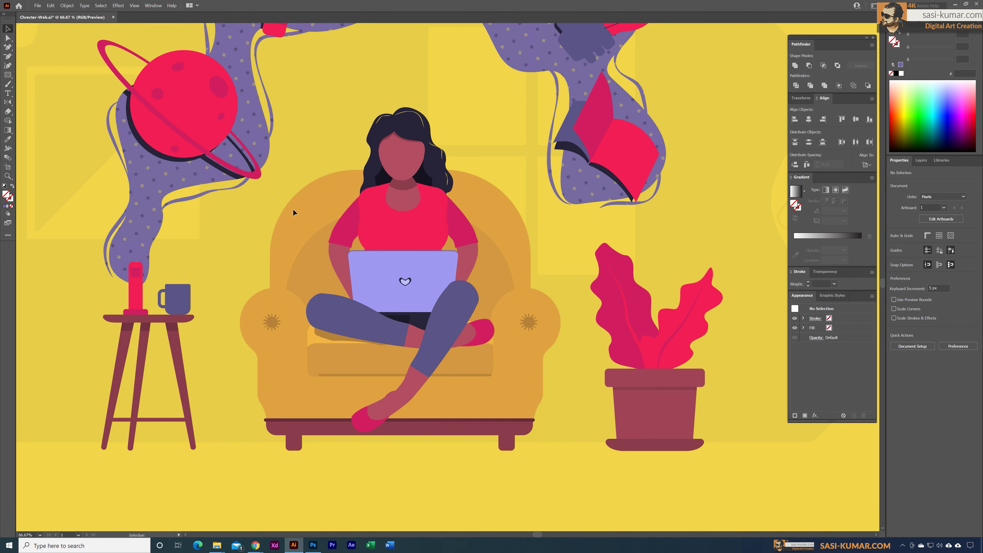
Try to draw a long wavy path from the red object on the stool, around the planet and along the ribbon, past the bulb
{"action": "left_click_drag", "start_coordinate": [294, 213], "coordinate": [393, 253]}
{"action": "left_click_drag", "start_coordinate": [341, 272], "coordinate": [350, 301]}
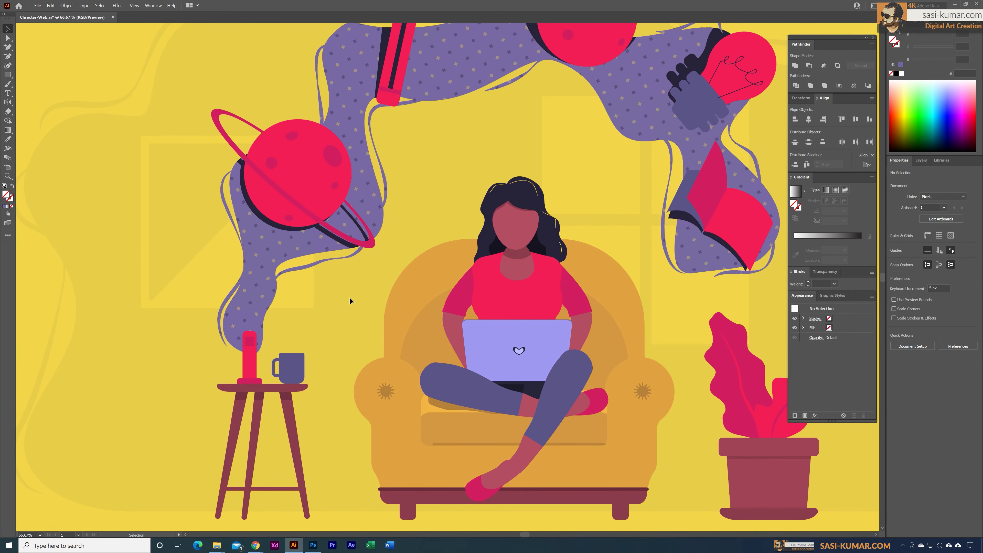
{"action": "left_click", "coordinate": [6, 49]}
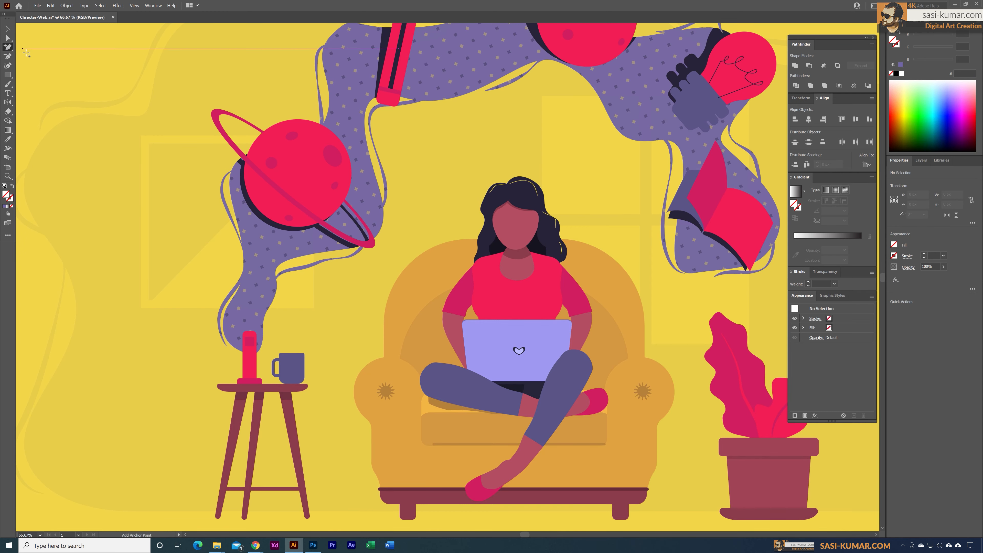
{"action": "left_click", "coordinate": [9, 50]}
{"action": "left_click", "coordinate": [39, 47]}
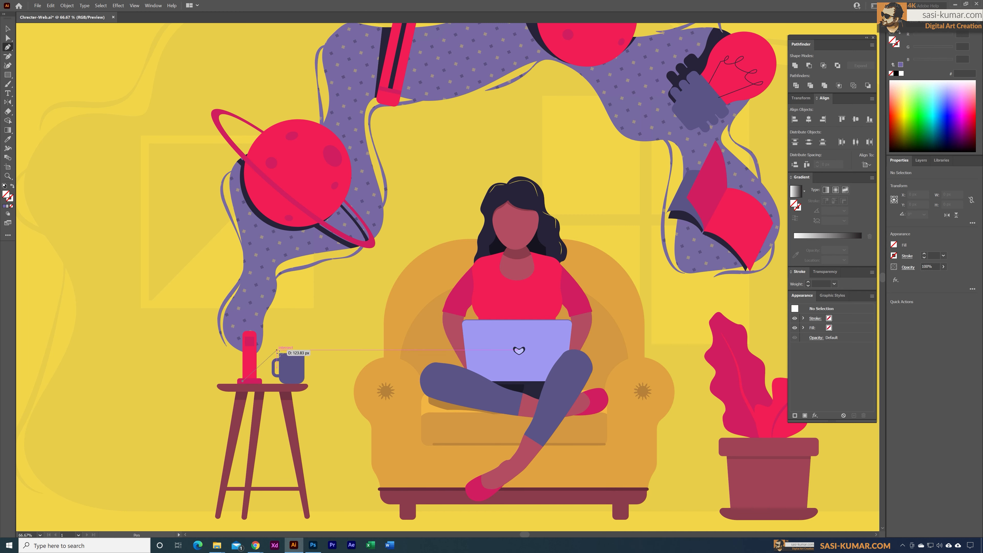
{"action": "left_click", "coordinate": [243, 381]}
{"action": "left_click_drag", "start_coordinate": [279, 334], "coordinate": [276, 297]}
{"action": "left_click_drag", "start_coordinate": [217, 235], "coordinate": [220, 178]}
{"action": "left_click_drag", "start_coordinate": [262, 119], "coordinate": [303, 111]}
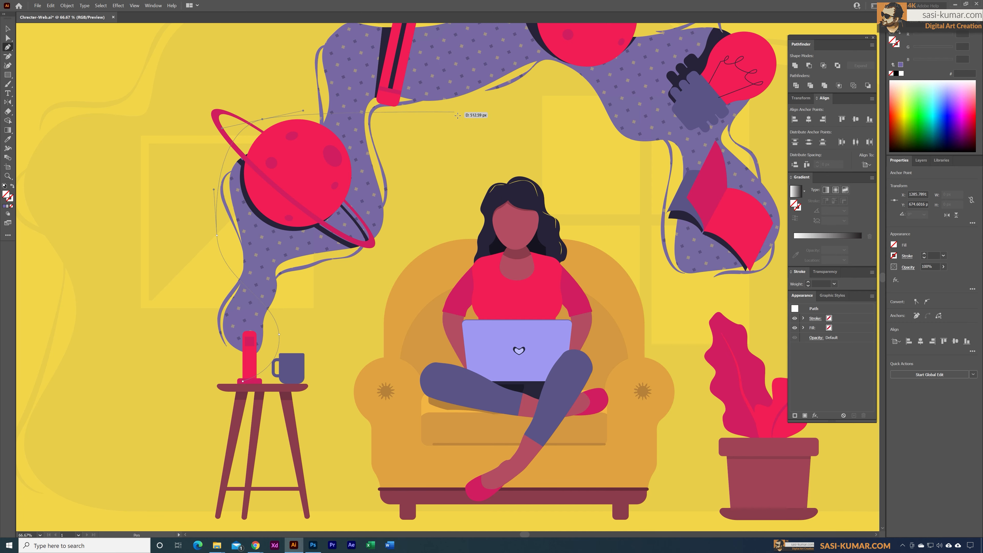
{"action": "left_click_drag", "start_coordinate": [462, 112], "coordinate": [475, 232]}
{"action": "left_click_drag", "start_coordinate": [577, 138], "coordinate": [596, 127]}
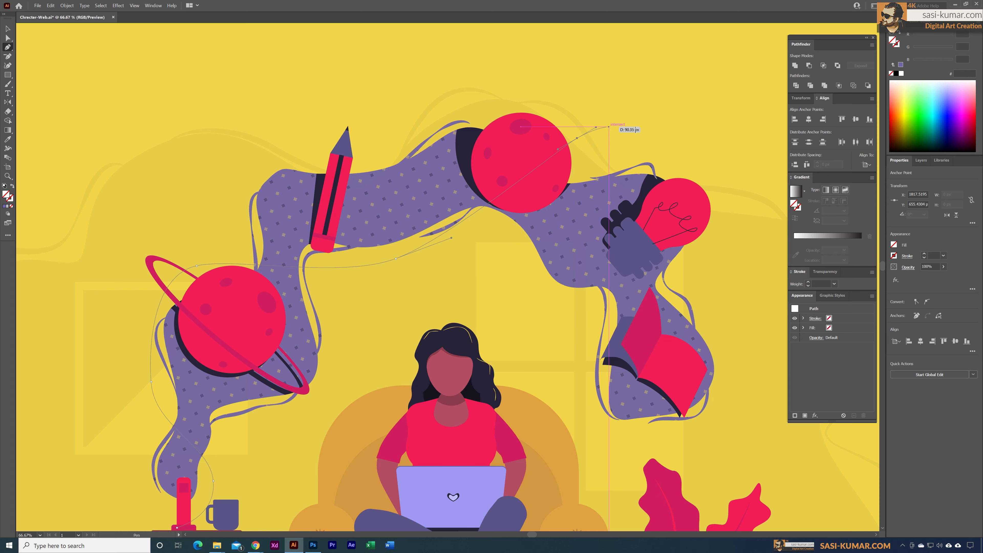
{"action": "left_click_drag", "start_coordinate": [677, 135], "coordinate": [695, 144]}
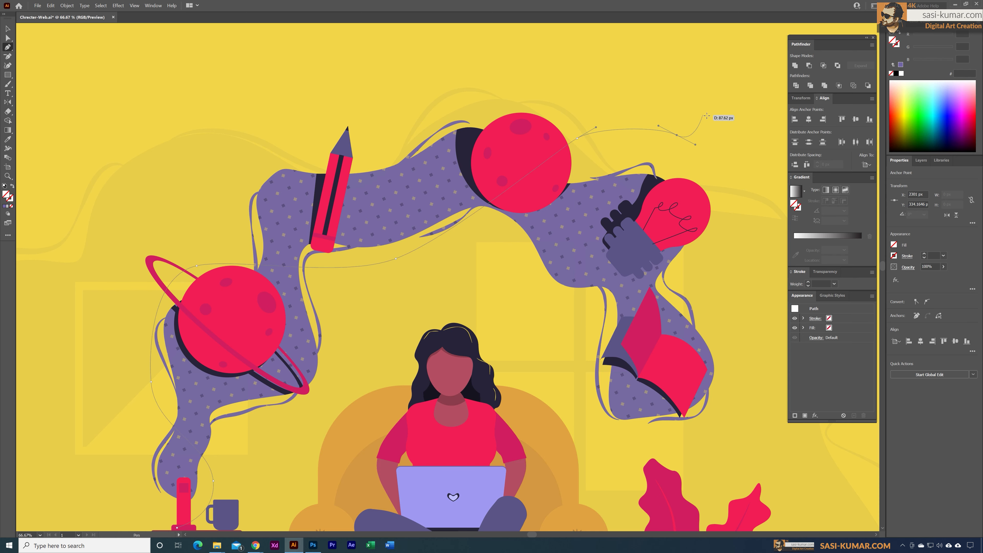
{"action": "key", "text": "Escape"}
{"action": "left_click_drag", "start_coordinate": [656, 223], "coordinate": [689, 149]}
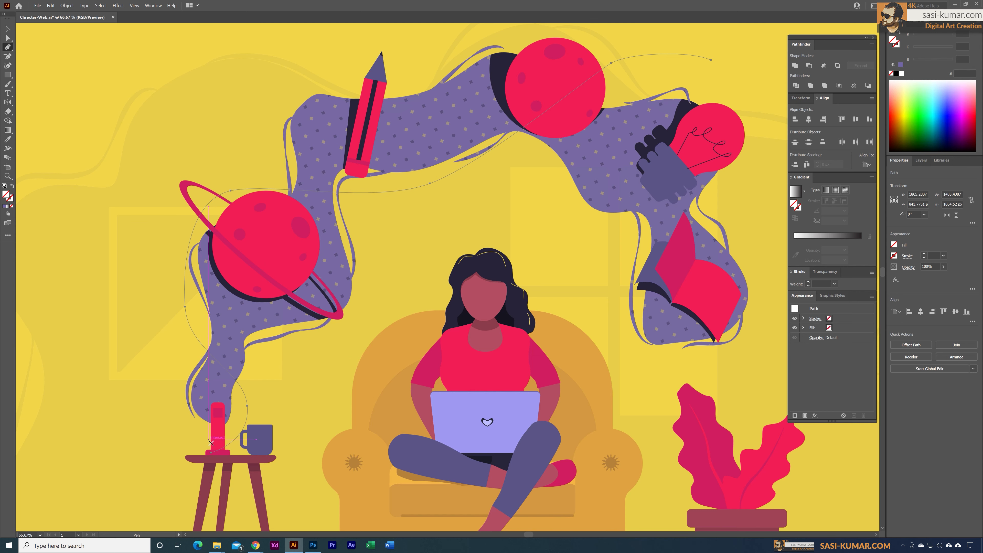
Draw a second curved path from the red object on the stool, up past the ringed planet, to above the pencil
{"action": "left_click_drag", "start_coordinate": [208, 439], "coordinate": [248, 344]}
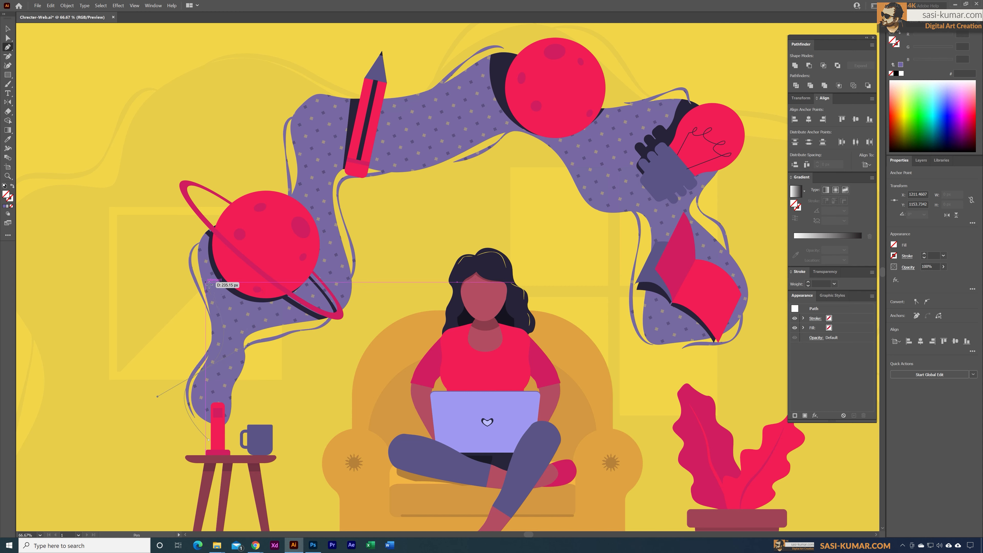
{"action": "left_click_drag", "start_coordinate": [183, 301], "coordinate": [194, 273]}
{"action": "left_click_drag", "start_coordinate": [284, 181], "coordinate": [301, 175]}
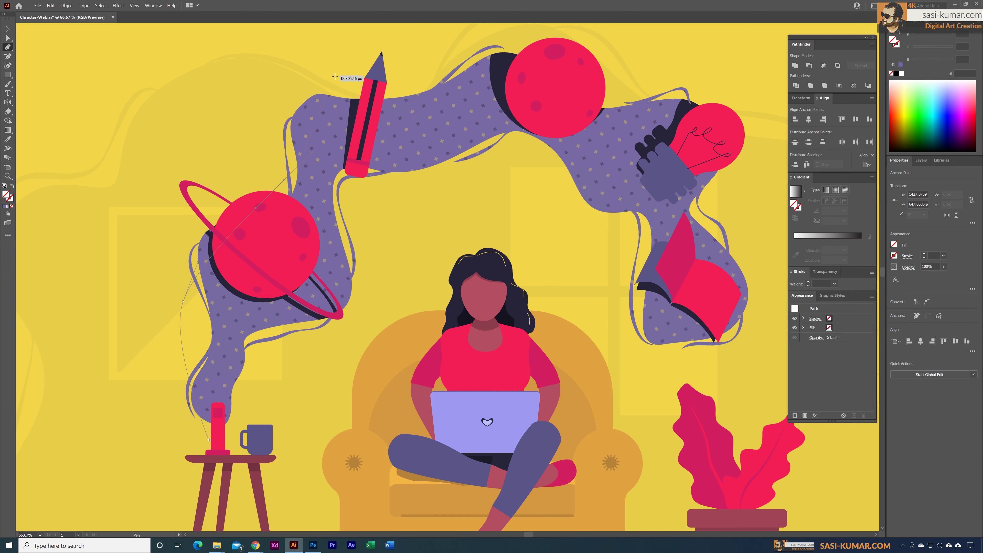
{"action": "mouse_move", "coordinate": [329, 74]}
{"action": "left_mouse_down"}
{"action": "mouse_move", "coordinate": [349, 54]}
{"action": "mouse_move", "coordinate": [389, 83]}
{"action": "mouse_move", "coordinate": [391, 69]}
{"action": "mouse_move", "coordinate": [442, 60]}
{"action": "left_mouse_up"}
{"action": "key", "text": "ctrl+z"}
{"action": "left_click", "coordinate": [9, 31]}
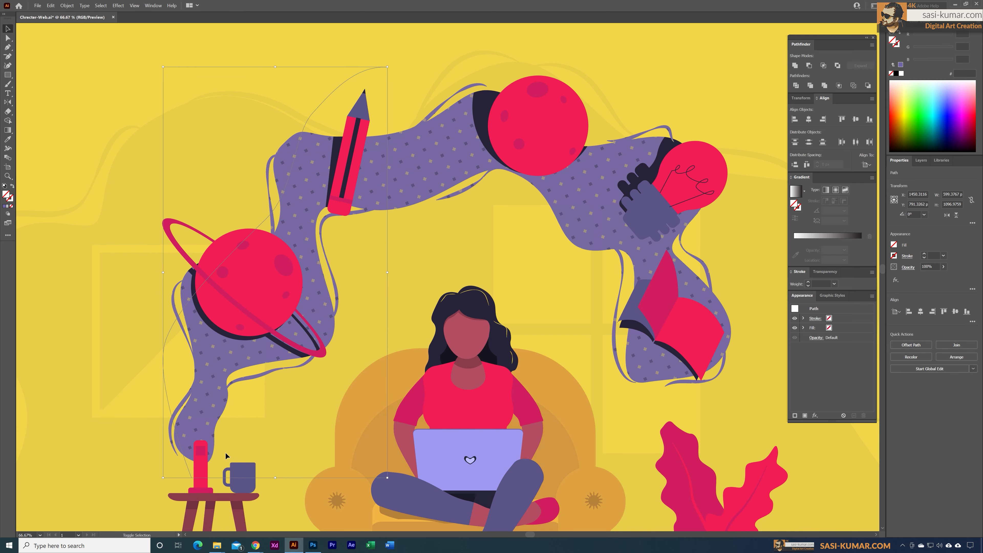
Give both long curved paths a dark navy stroke sampled from the artwork and no fill
{"action": "left_click", "coordinate": [232, 457], "text": "shift"}
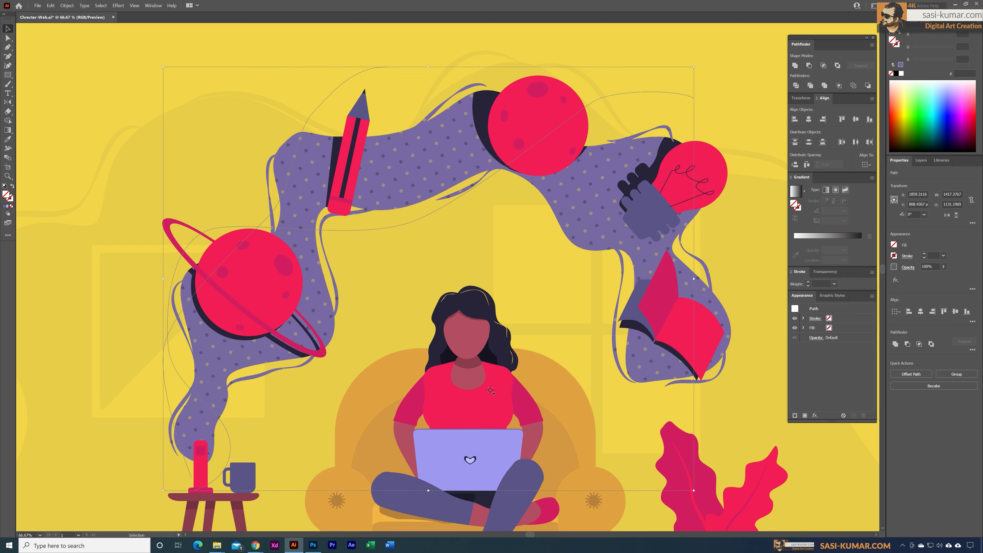
{"action": "key", "text": "i"}
{"action": "left_click", "coordinate": [305, 370]}
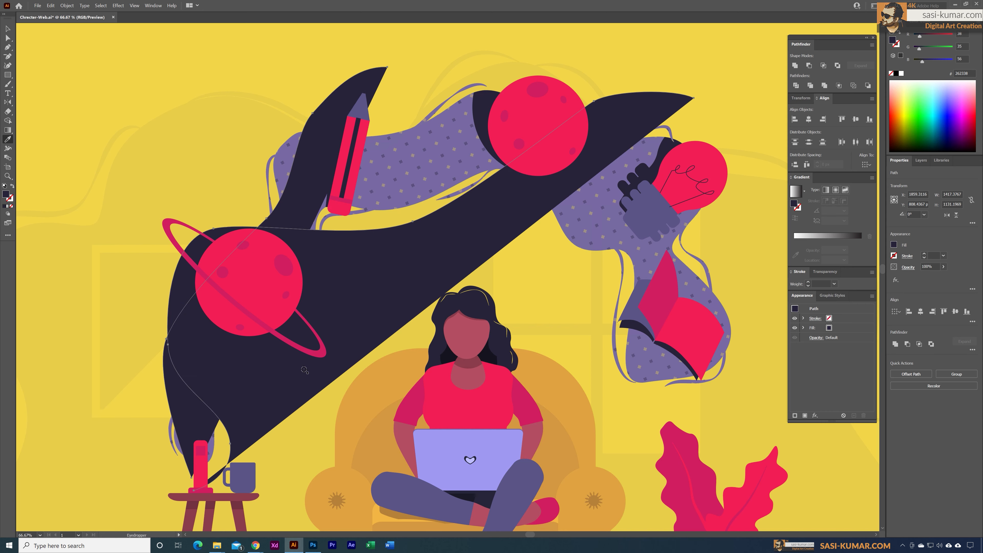
{"action": "left_click", "coordinate": [13, 187]}
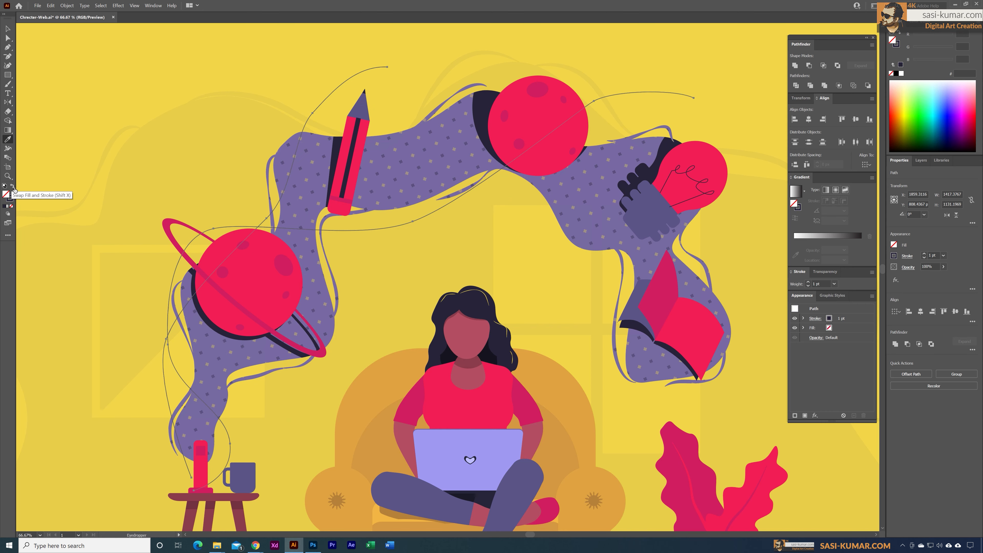
Make the strokes of both curved paths dashed, then deselect them
{"action": "left_click", "coordinate": [907, 258]}
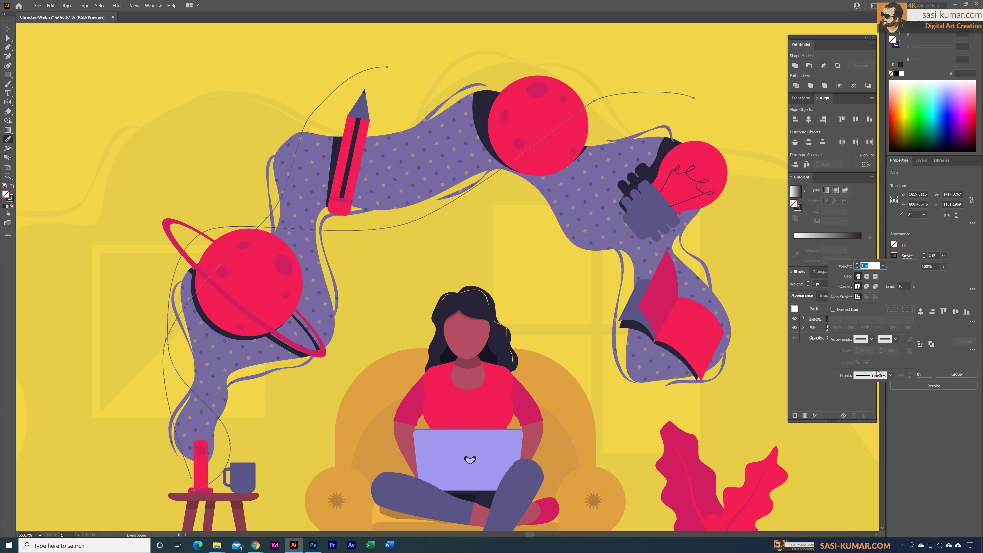
{"action": "left_click", "coordinate": [833, 310]}
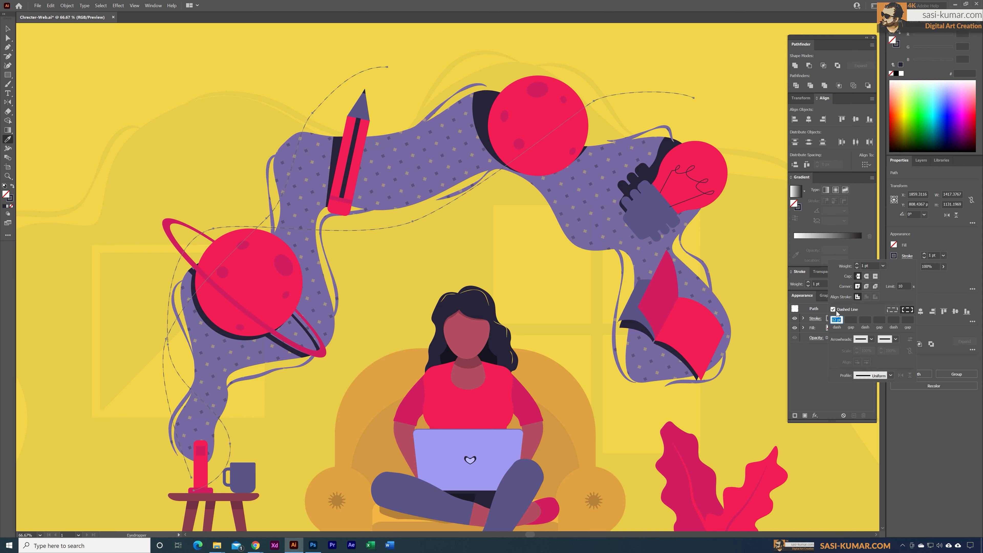
{"action": "left_click", "coordinate": [7, 29]}
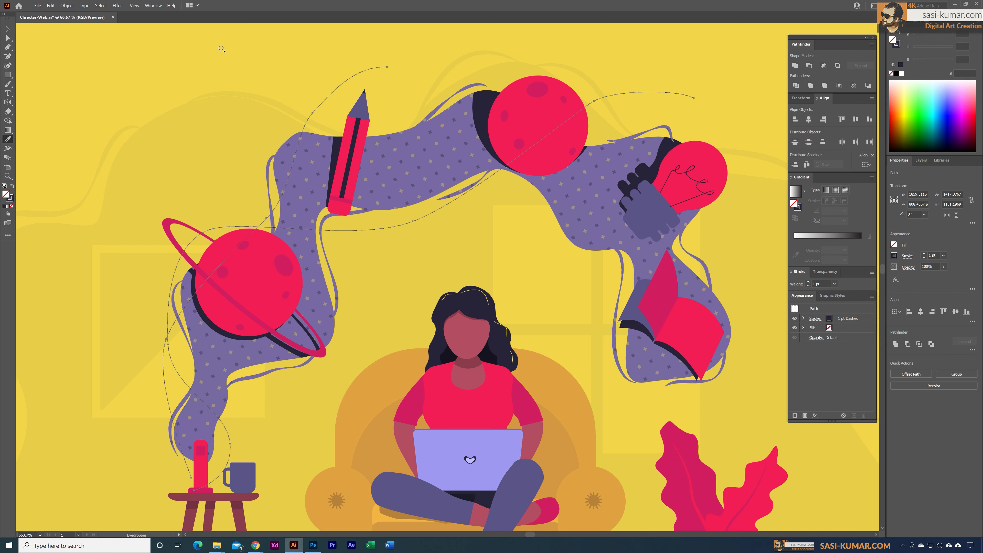
{"action": "left_click", "coordinate": [7, 29]}
{"action": "left_click", "coordinate": [244, 62]}
Shift the first dashed path's anchor beside the ringed planet slightly outward, away from the ribbon
{"action": "left_click_drag", "start_coordinate": [293, 141], "coordinate": [271, 119]}
{"action": "left_click", "coordinate": [208, 410]}
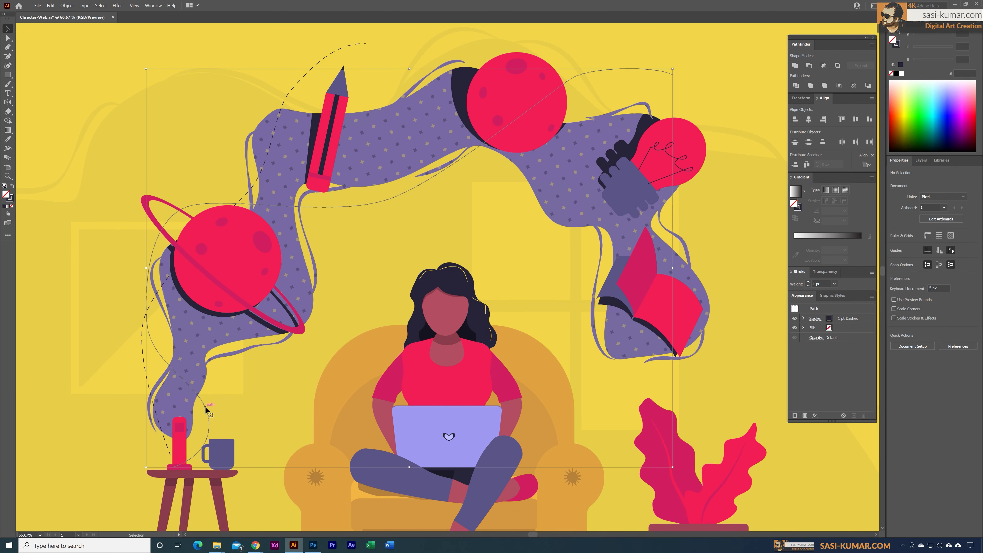
{"action": "left_click", "coordinate": [11, 41]}
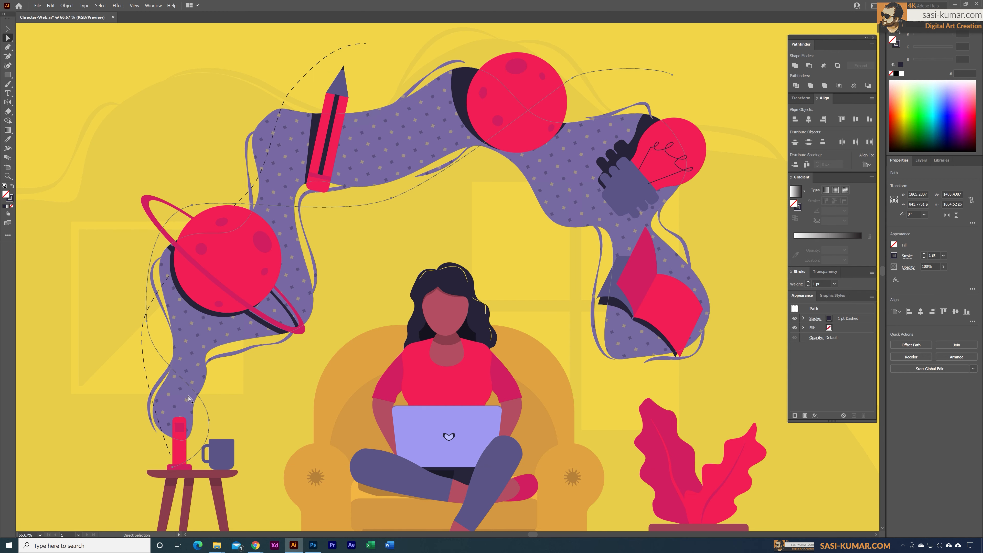
{"action": "left_click", "coordinate": [147, 322]}
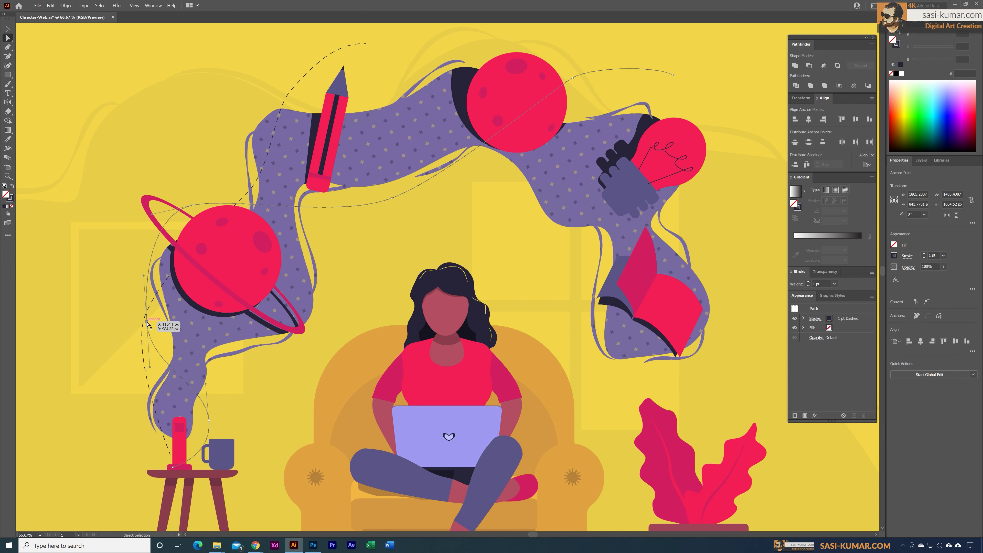
{"action": "left_click_drag", "start_coordinate": [147, 321], "coordinate": [139, 320]}
{"action": "left_click", "coordinate": [146, 313]}
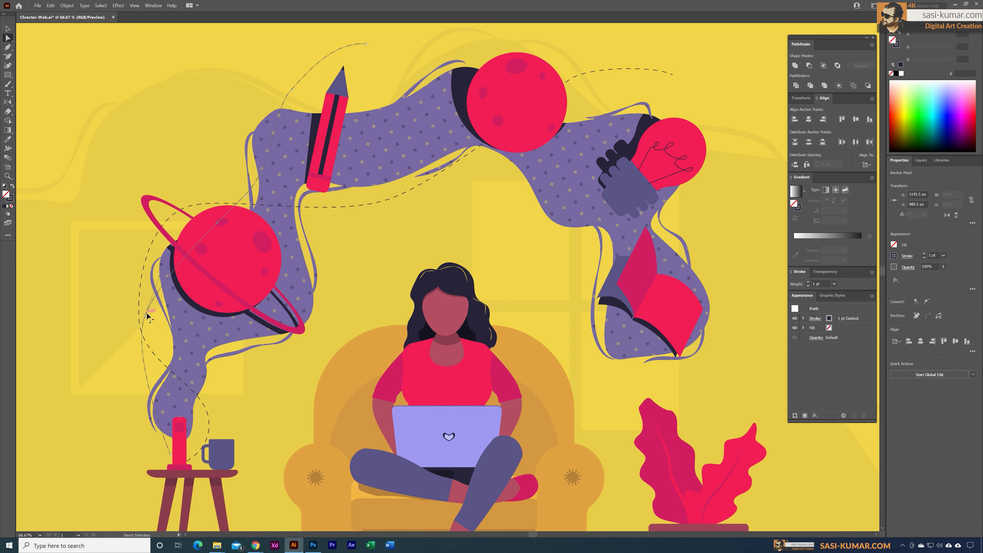
Reroute the second dashed path around the far side of the planet and lower its other anchor beside the ribbon's narrow end
{"action": "left_click", "coordinate": [148, 317]}
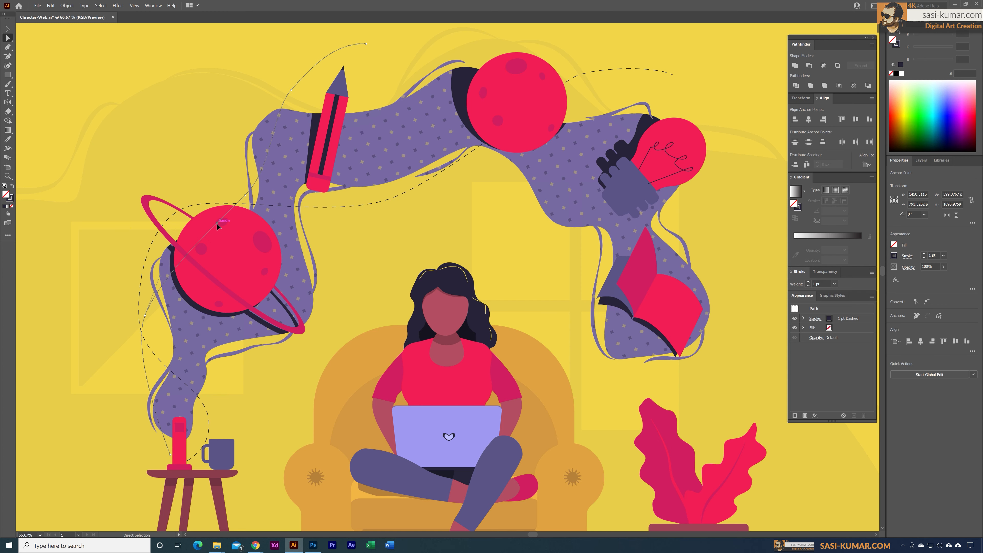
{"action": "left_click_drag", "start_coordinate": [218, 223], "coordinate": [329, 329]}
{"action": "left_click_drag", "start_coordinate": [252, 209], "coordinate": [312, 212]}
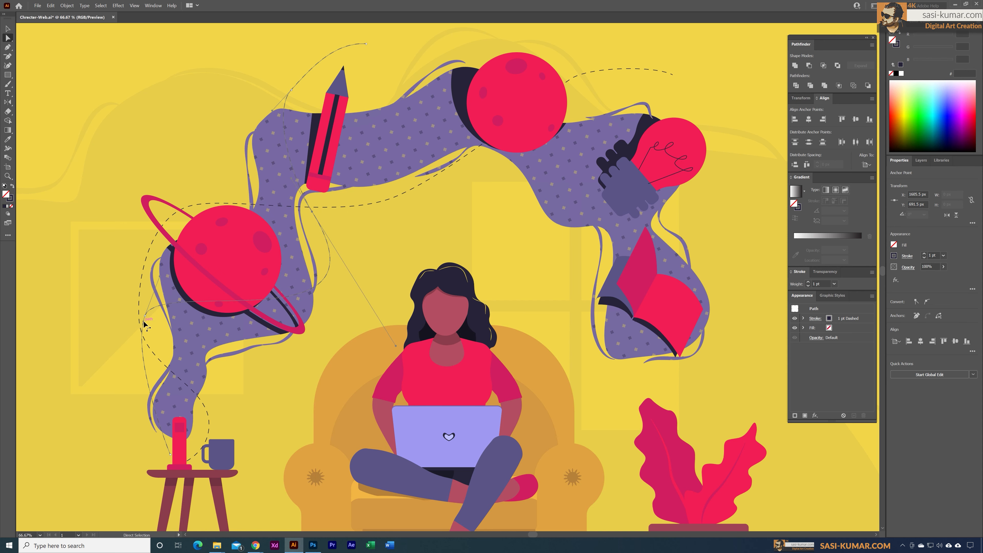
{"action": "left_click_drag", "start_coordinate": [146, 315], "coordinate": [146, 391]}
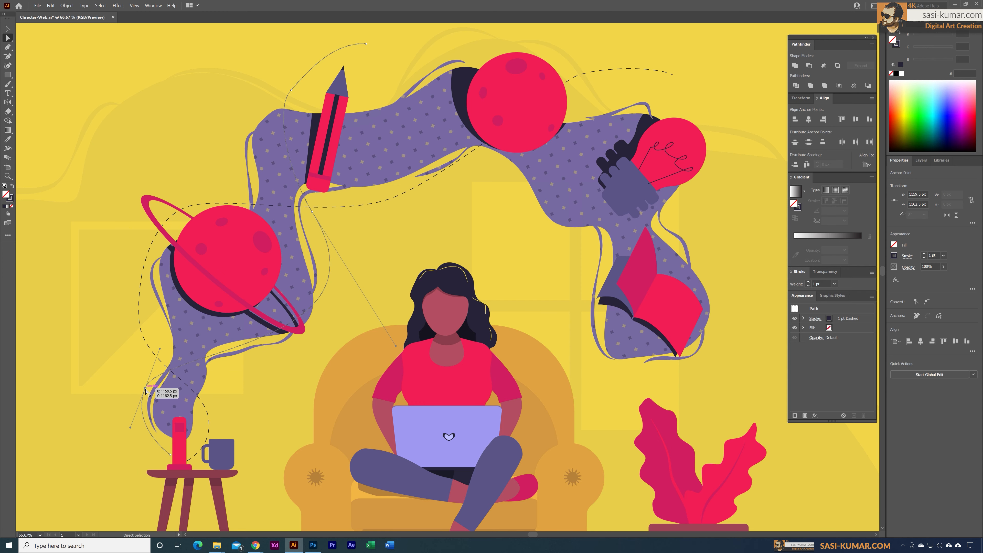
{"action": "left_click", "coordinate": [462, 247]}
{"action": "scroll", "coordinate": [462, 246], "scroll_direction": "up", "scroll_amount": 1}
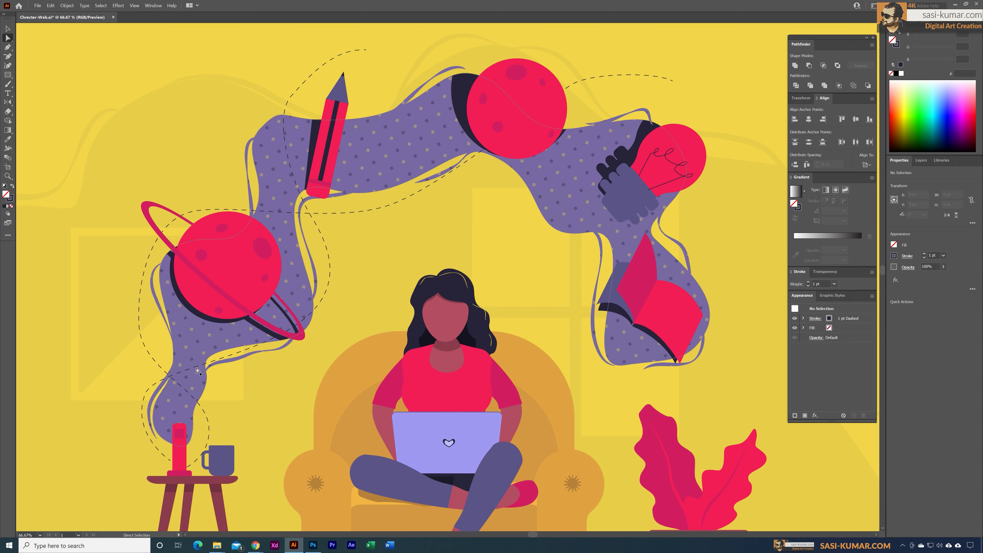
Smooth the first dashed path's curves beside the ringed planet and beneath the ribbon between the pencil and the moon
{"action": "left_click", "coordinate": [142, 344]}
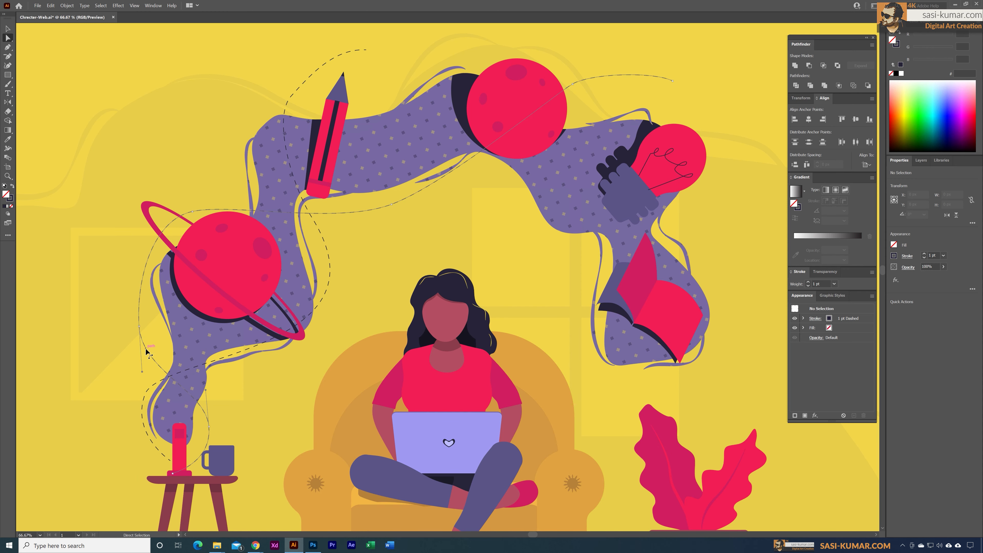
{"action": "left_click", "coordinate": [139, 327]}
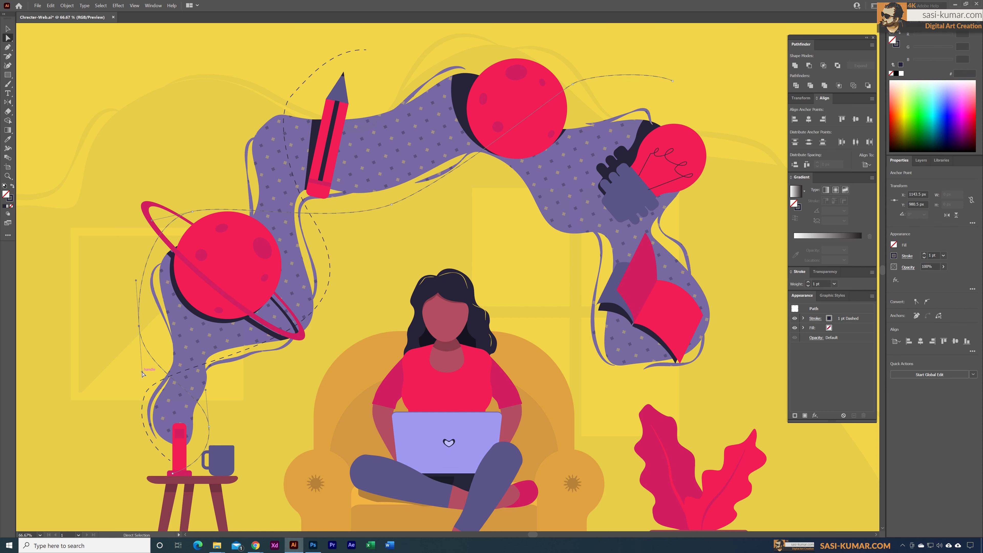
{"action": "left_click_drag", "start_coordinate": [143, 373], "coordinate": [153, 381]}
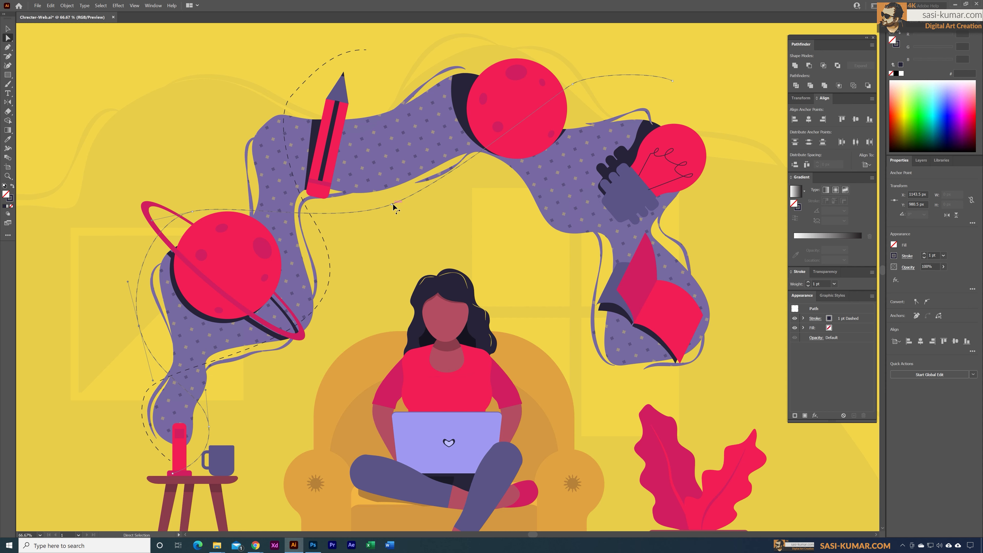
{"action": "left_click_drag", "start_coordinate": [392, 204], "coordinate": [399, 212]}
{"action": "left_click_drag", "start_coordinate": [455, 191], "coordinate": [481, 183]}
{"action": "left_click_drag", "start_coordinate": [193, 214], "coordinate": [196, 213]}
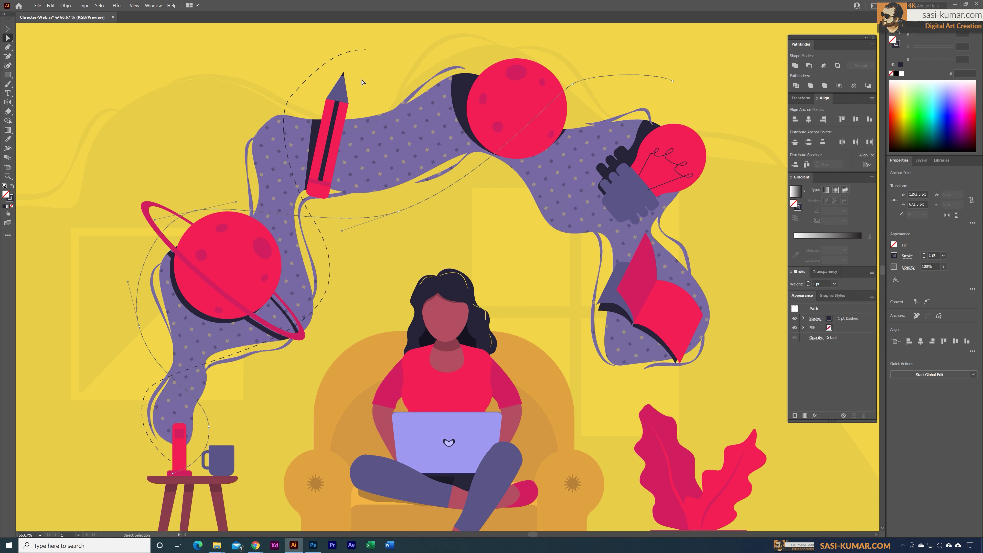
Refine the second dashed path's curve around the pencil with its handle, then deselect the path
{"action": "left_click", "coordinate": [366, 50]}
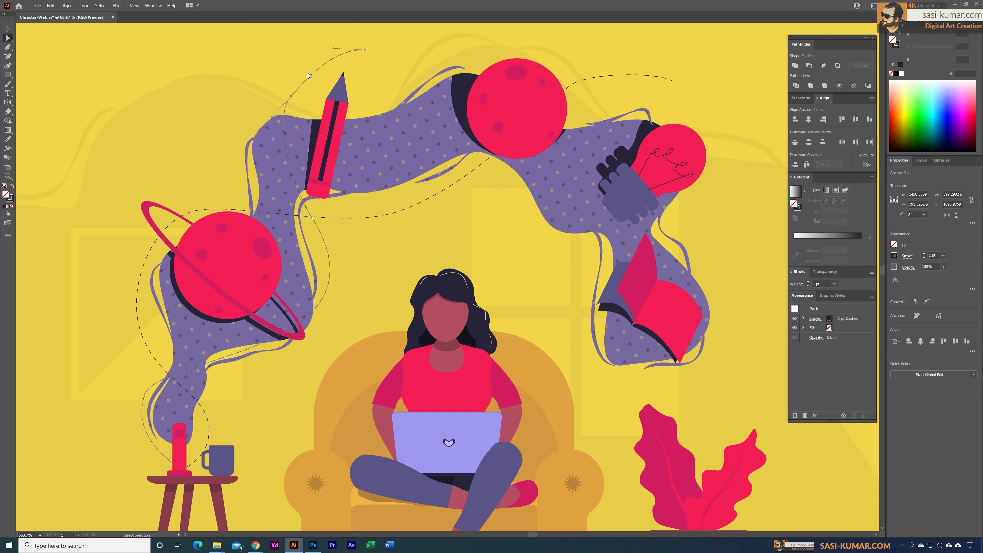
{"action": "left_click_drag", "start_coordinate": [292, 97], "coordinate": [307, 69]}
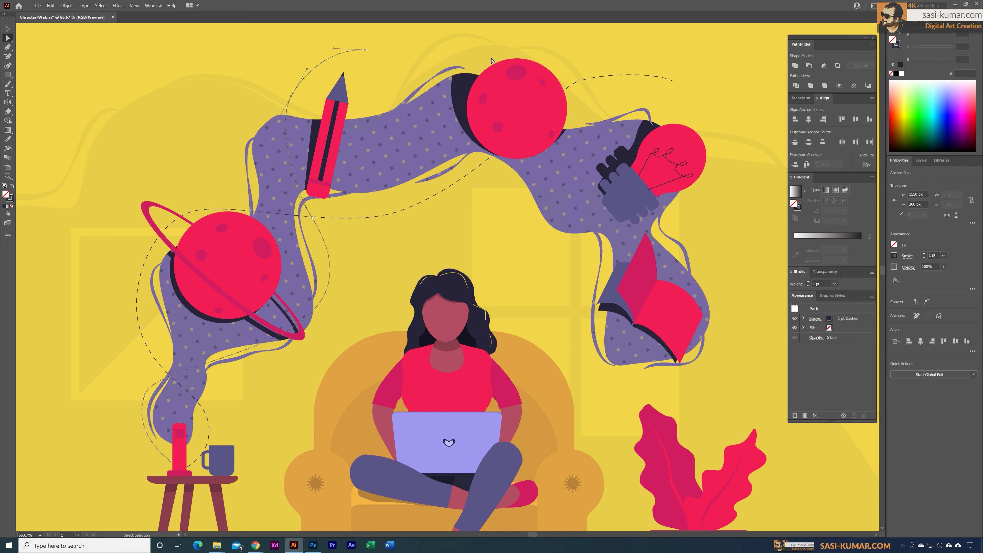
{"action": "left_click", "coordinate": [489, 58]}
Apply the asymmetric width profile that tapers at both ends to the two dashed paths
{"action": "left_click_drag", "start_coordinate": [505, 43], "coordinate": [414, 141]}
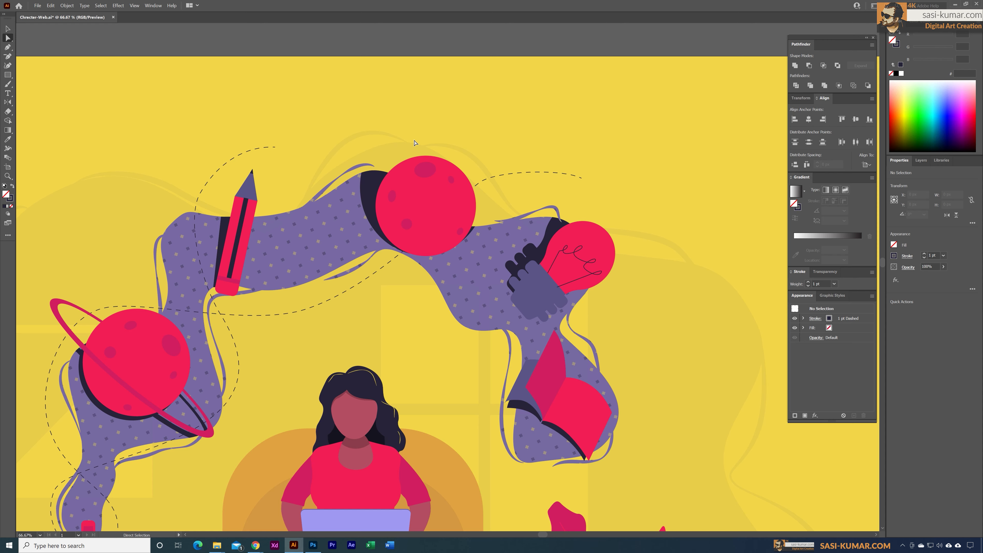
{"action": "key", "text": "ctrl+minus"}
{"action": "key", "text": "ctrl+minus"}
{"action": "key", "text": "ctrl+minus"}
{"action": "key", "text": "ctrl+plus"}
{"action": "key", "text": "ctrl+plus"}
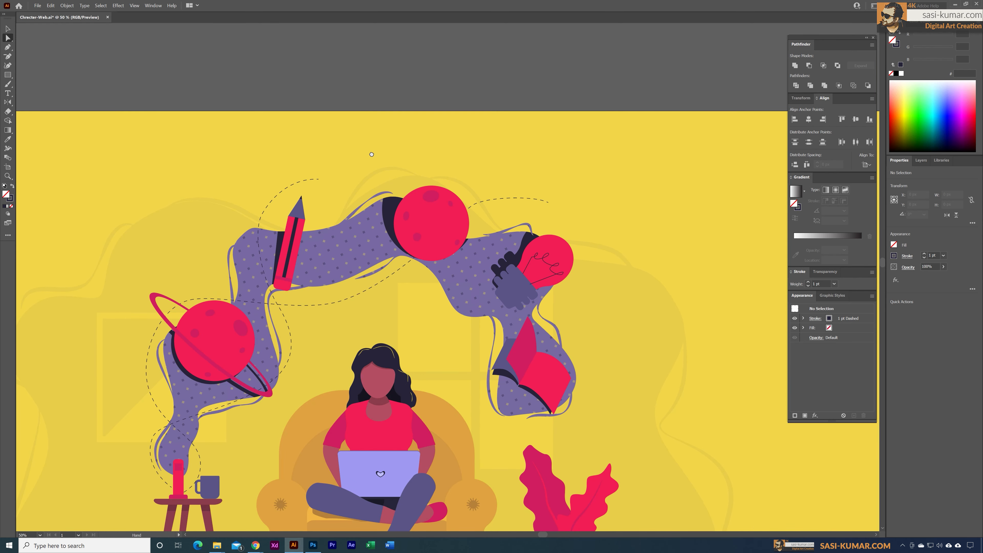
{"action": "left_click_drag", "start_coordinate": [372, 154], "coordinate": [380, 146]}
{"action": "key", "text": "v"}
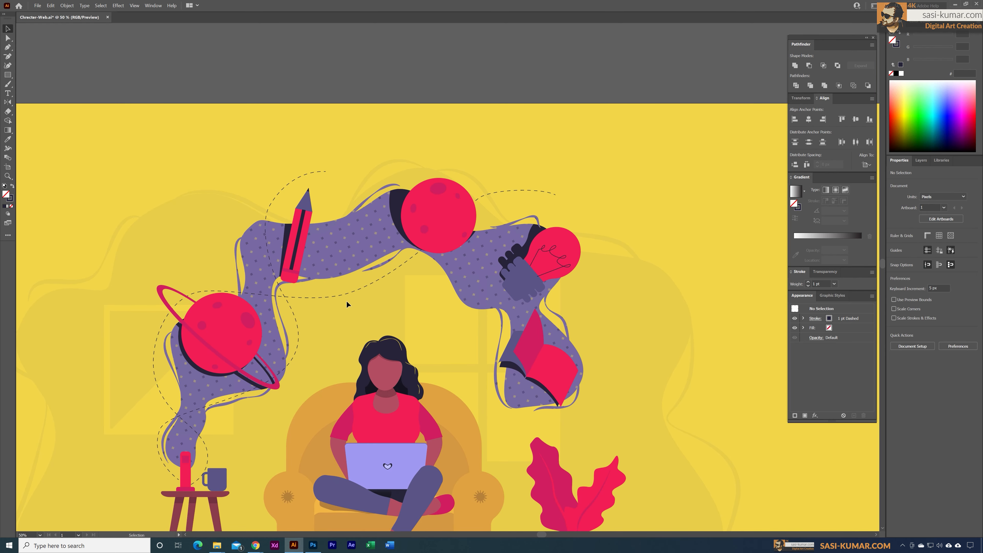
{"action": "left_click", "coordinate": [347, 293]}
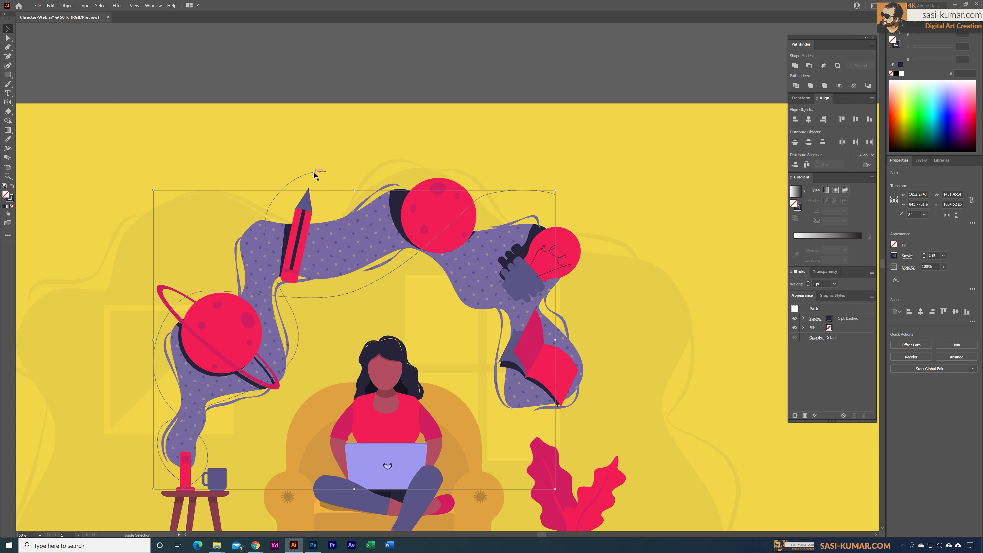
{"action": "left_click", "coordinate": [910, 259]}
{"action": "left_click", "coordinate": [891, 376]}
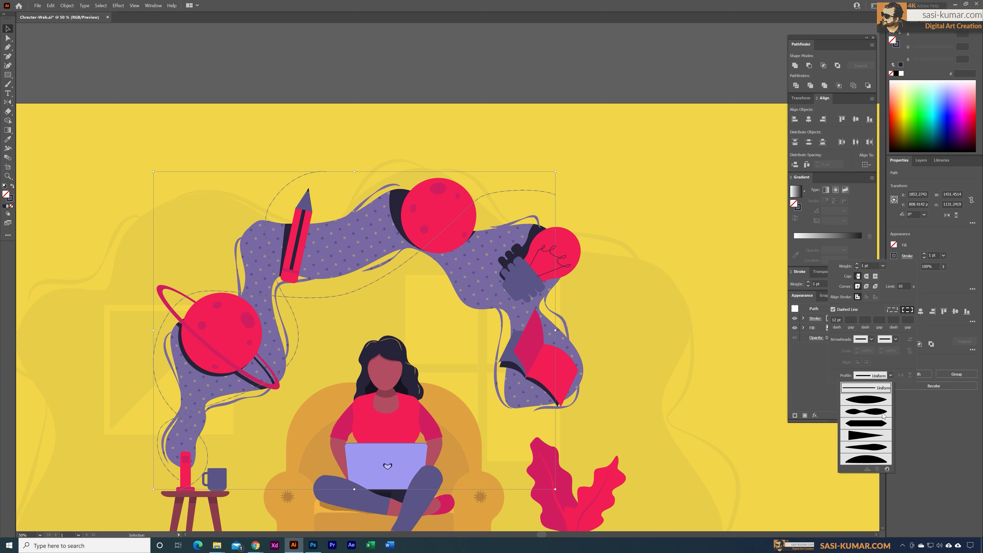
{"action": "left_click", "coordinate": [870, 448]}
{"action": "key", "text": "Escape"}
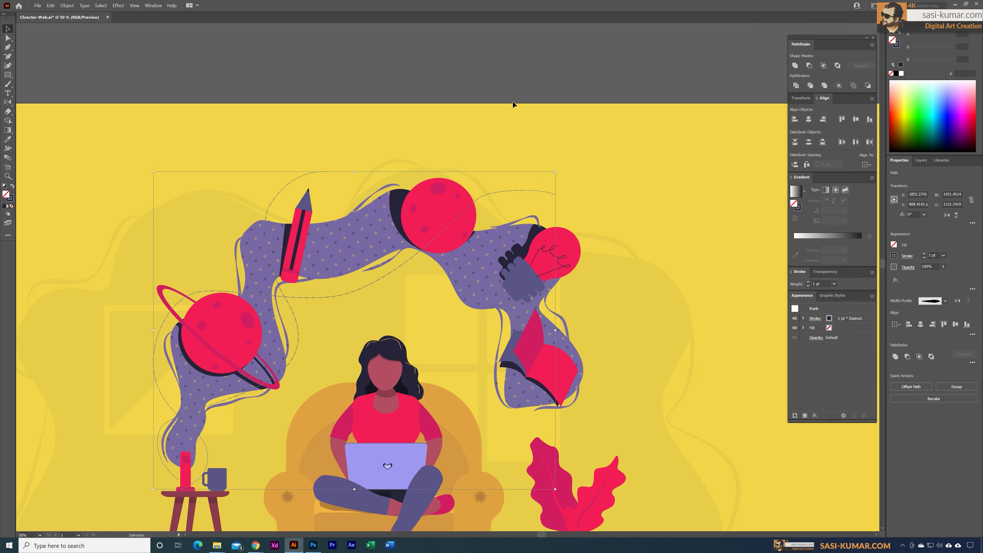
{"action": "left_click", "coordinate": [514, 100]}
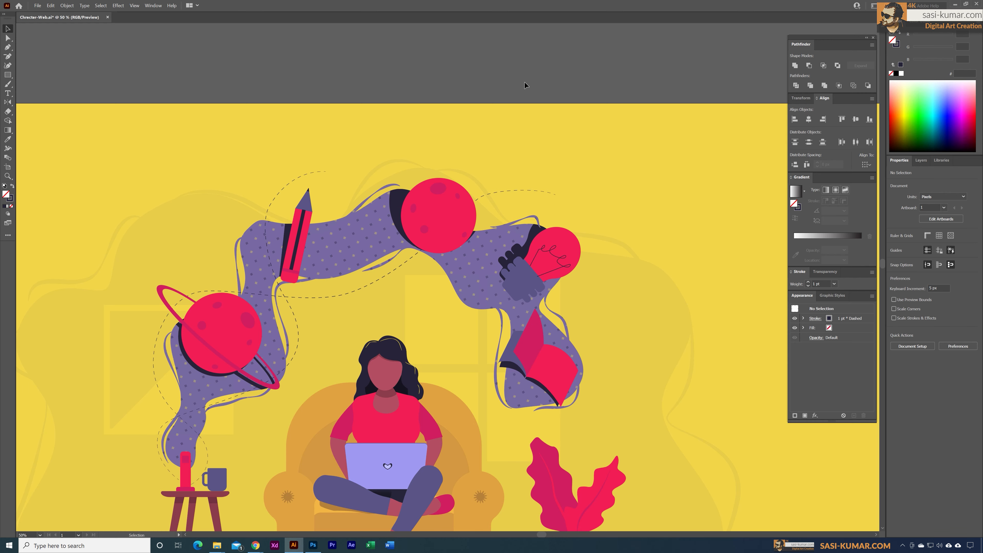
Draw a slim closed triangle with the Pen tool at the end of the dashed line above the pencil
{"action": "key", "text": "ctrl+plus"}
{"action": "left_click_drag", "start_coordinate": [358, 62], "coordinate": [357, 109]}
{"action": "key", "text": "ctrl+plus"}
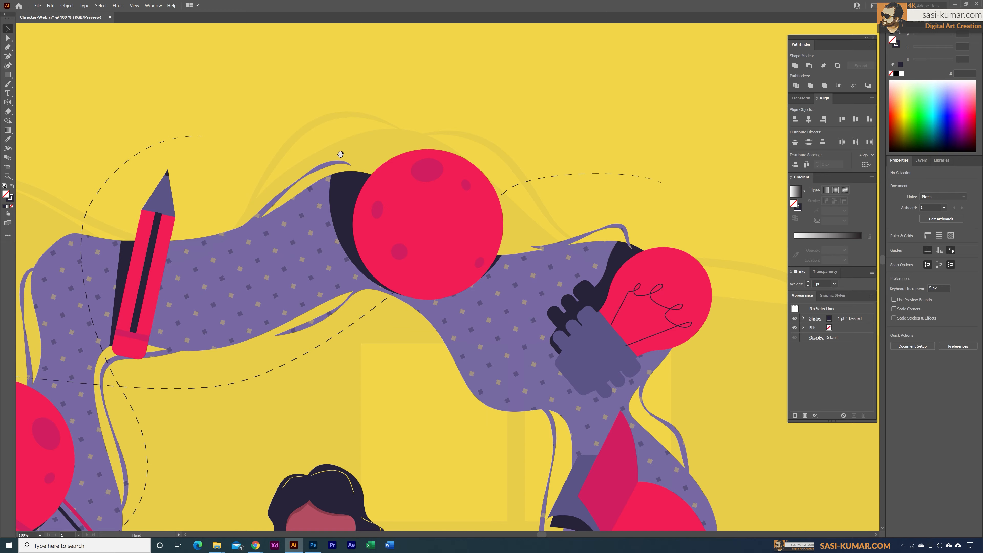
{"action": "left_click_drag", "start_coordinate": [340, 154], "coordinate": [591, 196]}
{"action": "left_click", "coordinate": [10, 49]}
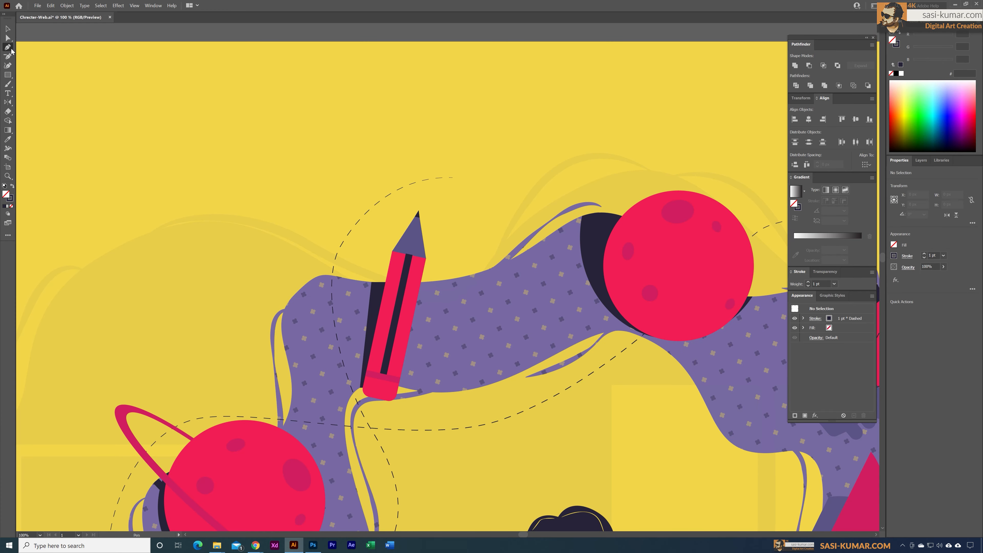
{"action": "left_click", "coordinate": [455, 178]}
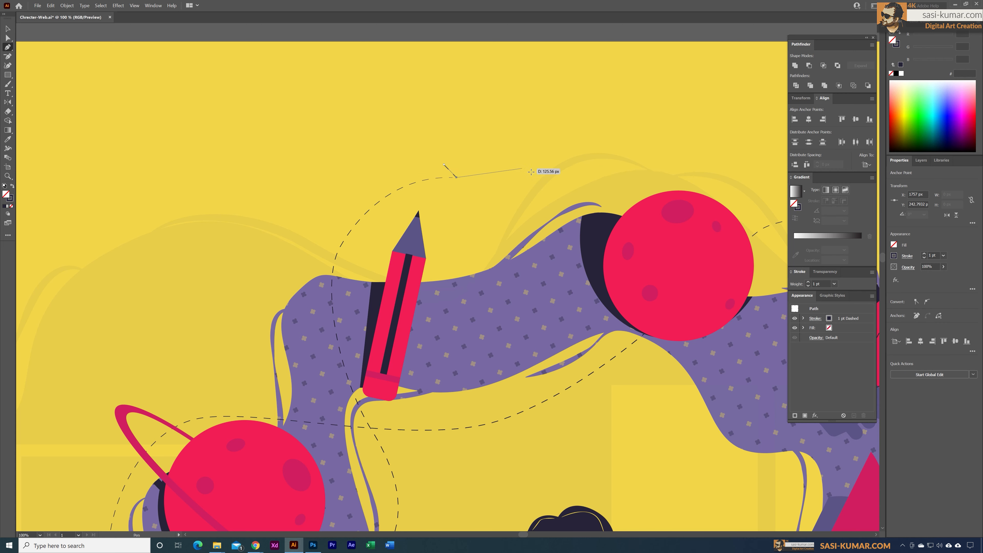
{"action": "left_click", "coordinate": [538, 168]}
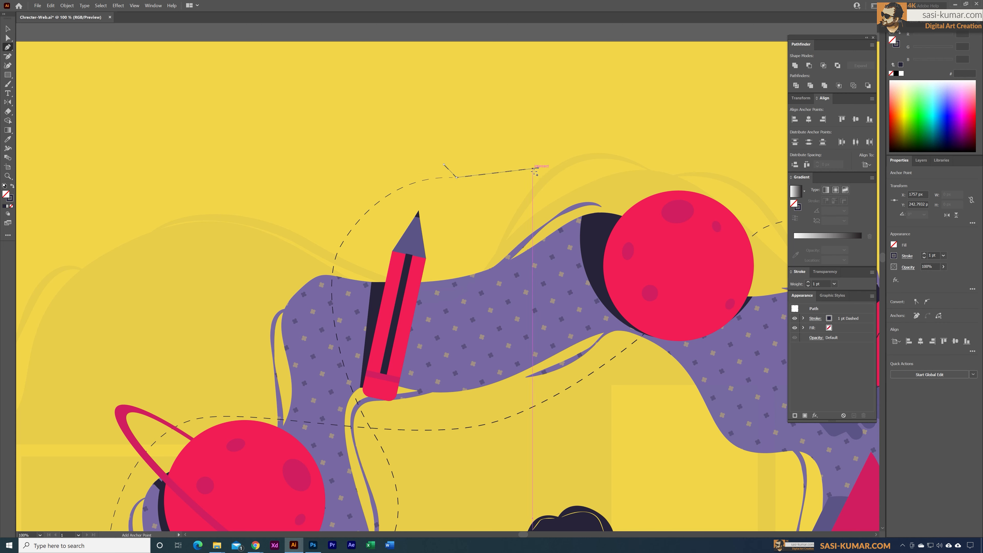
{"action": "left_click", "coordinate": [445, 165]}
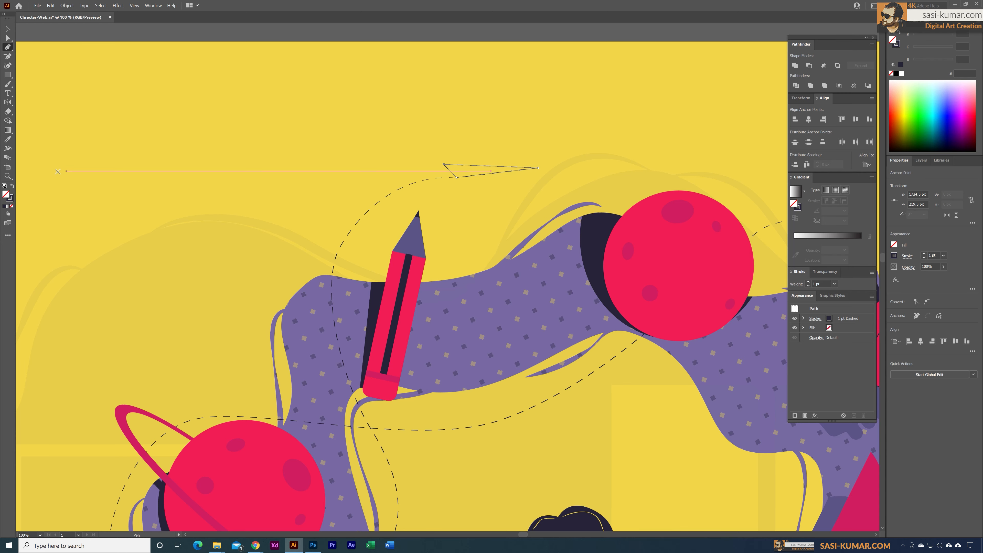
Fill the slim triangle above the pencil with the light purple sampled from the laptop, without a stroke
{"action": "left_click", "coordinate": [12, 187]}
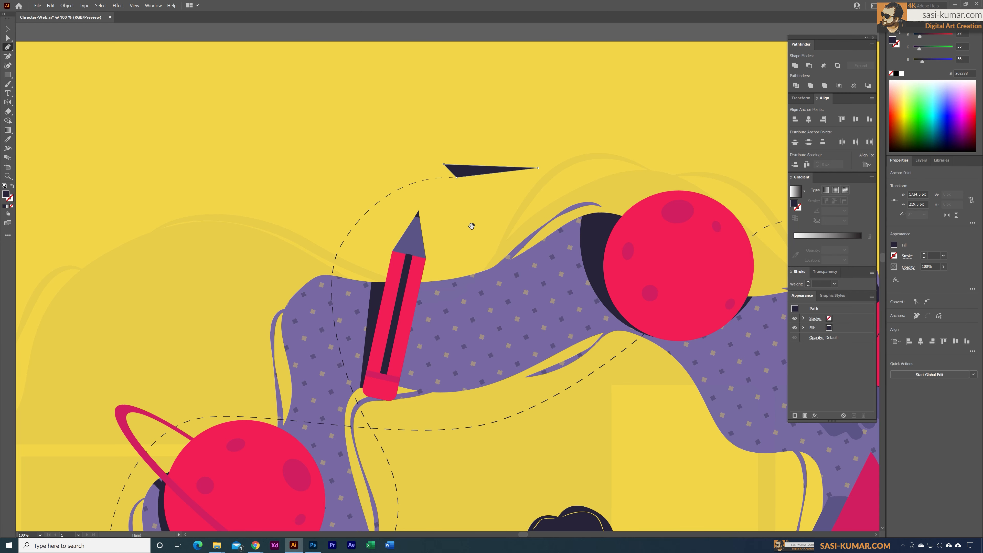
{"action": "left_click_drag", "start_coordinate": [472, 227], "coordinate": [323, 177]}
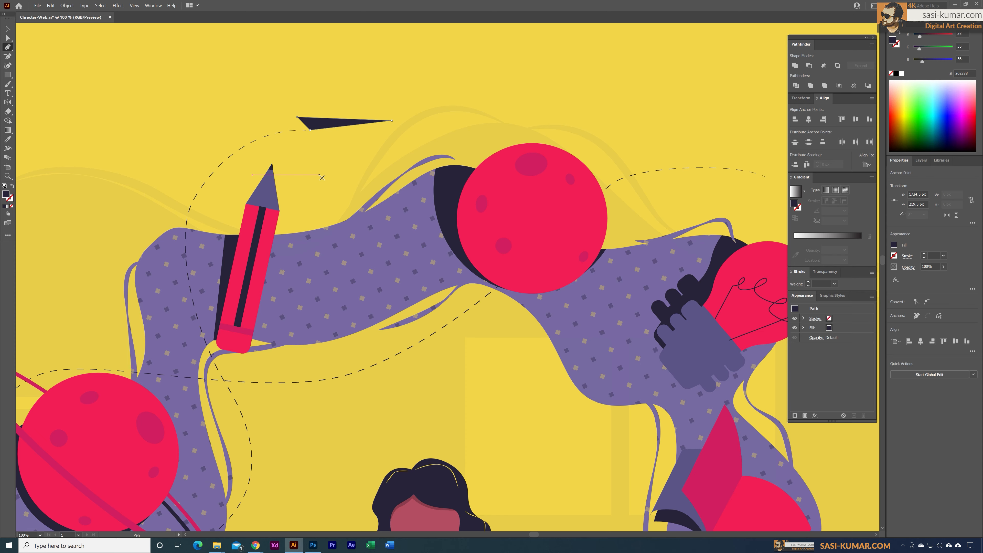
{"action": "key", "text": "i"}
{"action": "left_click_drag", "start_coordinate": [664, 391], "coordinate": [574, 229]}
{"action": "left_click_drag", "start_coordinate": [599, 379], "coordinate": [504, 191]}
{"action": "left_click", "coordinate": [300, 352]}
{"action": "scroll", "coordinate": [299, 352], "scroll_direction": "up", "scroll_amount": 10}
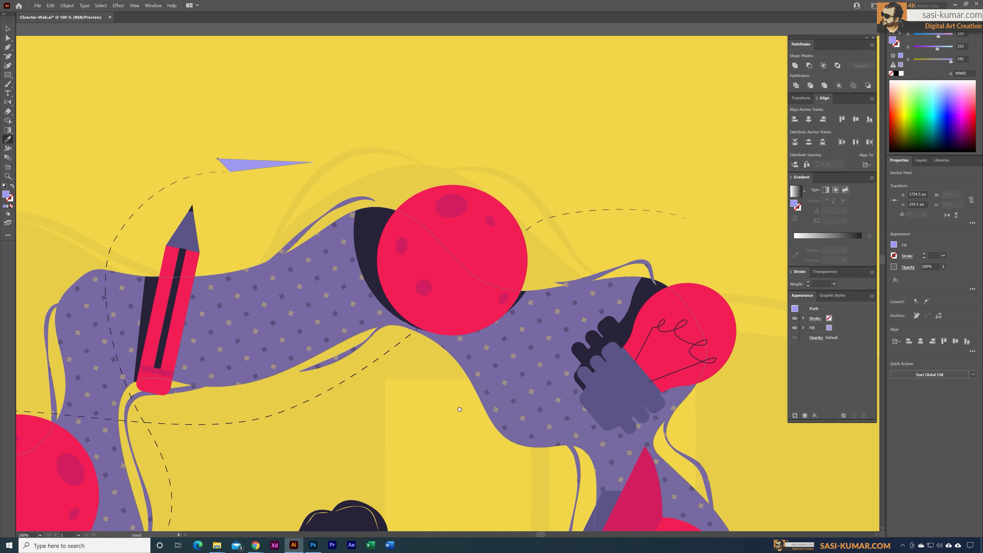
Draw a second slim triangle with the Pen tool beneath the light purple one, meeting at the same tip
{"action": "key", "text": "p"}
{"action": "left_click", "coordinate": [237, 184]}
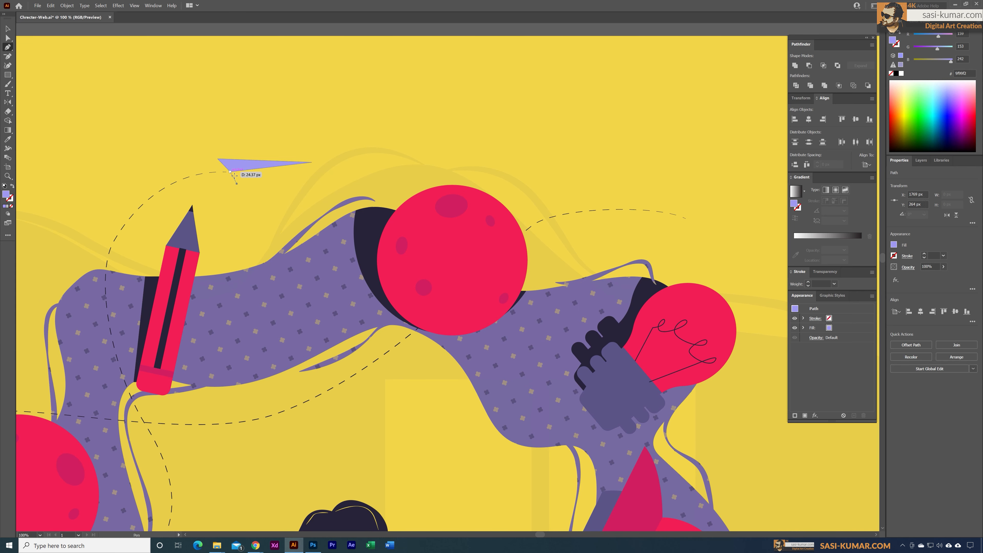
{"action": "left_click", "coordinate": [230, 172]}
{"action": "left_click", "coordinate": [311, 162]}
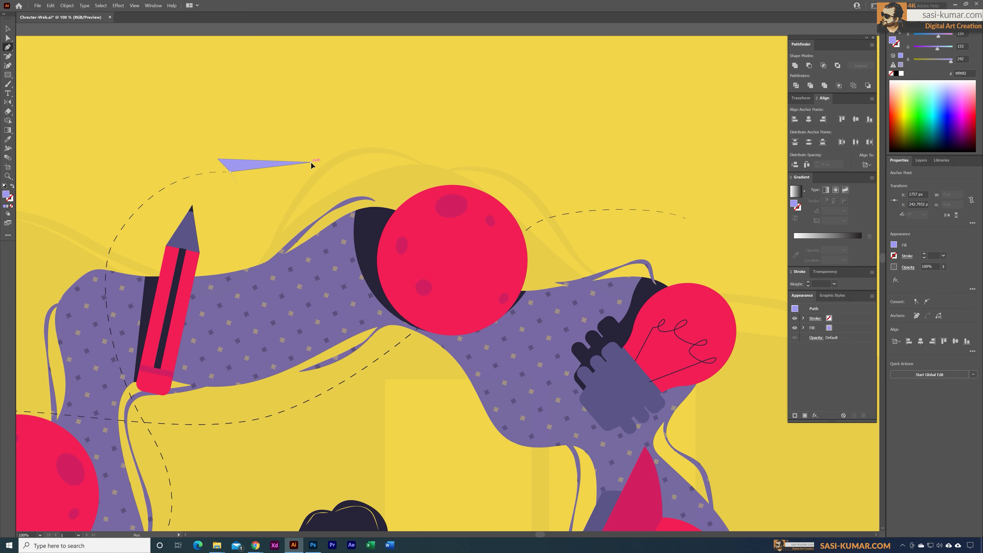
{"action": "left_click", "coordinate": [237, 183]}
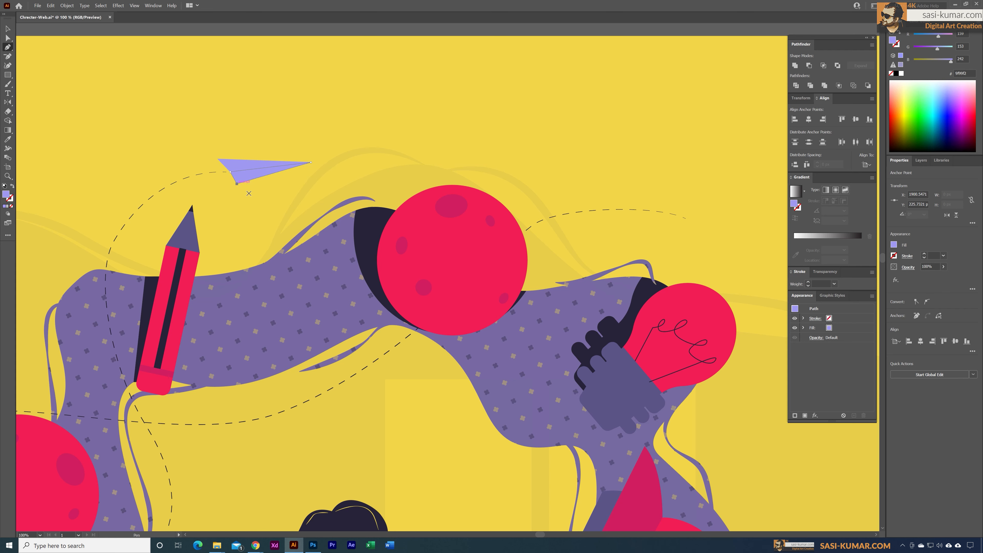
Nudge the second triangle's lower corner up and left, and fill the triangle with the dark navy of the moon's shadow
{"action": "key", "text": "a"}
{"action": "key", "text": "Up"}
{"action": "key", "text": "Up"}
{"action": "key", "text": "Up"}
{"action": "key", "text": "Up"}
{"action": "key", "text": "Up"}
{"action": "key", "text": "Up"}
{"action": "key", "text": "Up"}
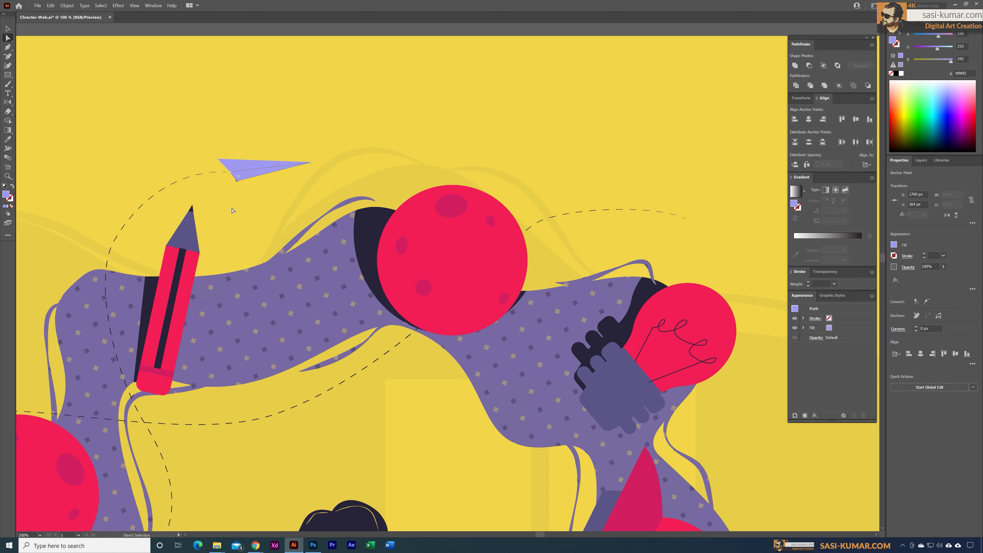
{"action": "key", "text": "Left"}
{"action": "key", "text": "Left"}
{"action": "key", "text": "Left"}
{"action": "key", "text": "Left"}
{"action": "key", "text": "Left"}
{"action": "key", "text": "Left"}
{"action": "key", "text": "Left"}
{"action": "key", "text": "Left"}
{"action": "key", "text": "Left"}
{"action": "key", "text": "Left"}
{"action": "key", "text": "i"}
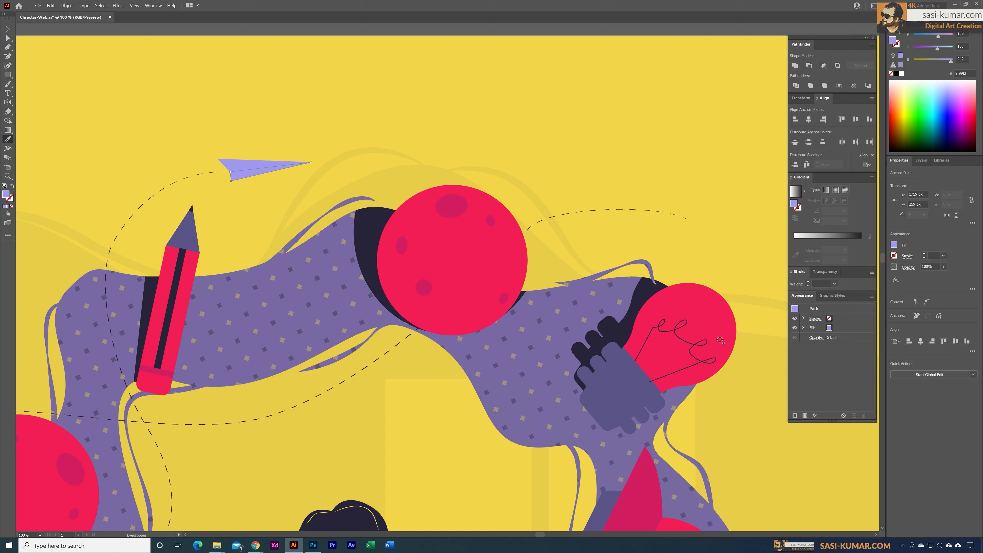
{"action": "left_click", "coordinate": [381, 246]}
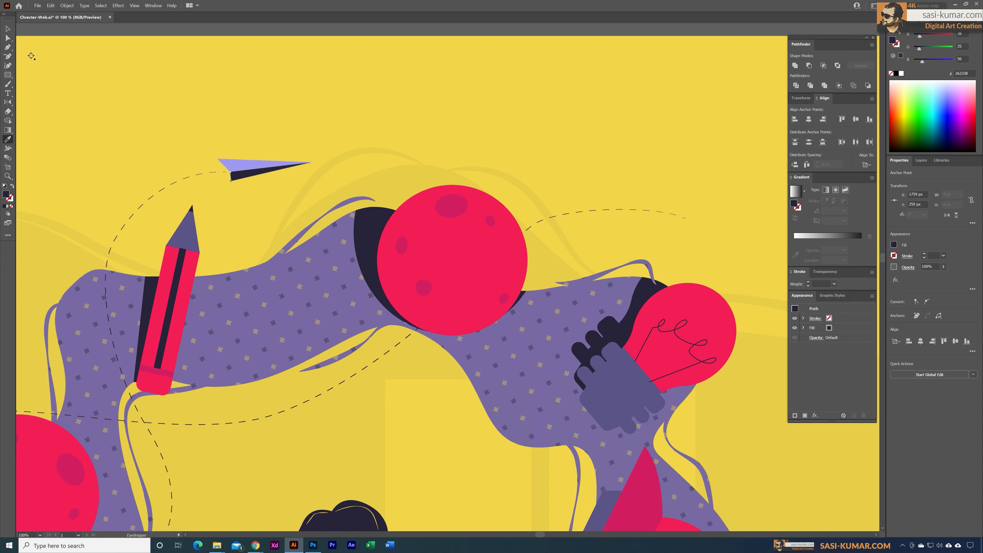
Draw a third triangle under the dark one from the same tip and fill it with muted purple to form the paper plane's lower wing
{"action": "left_click", "coordinate": [8, 47]}
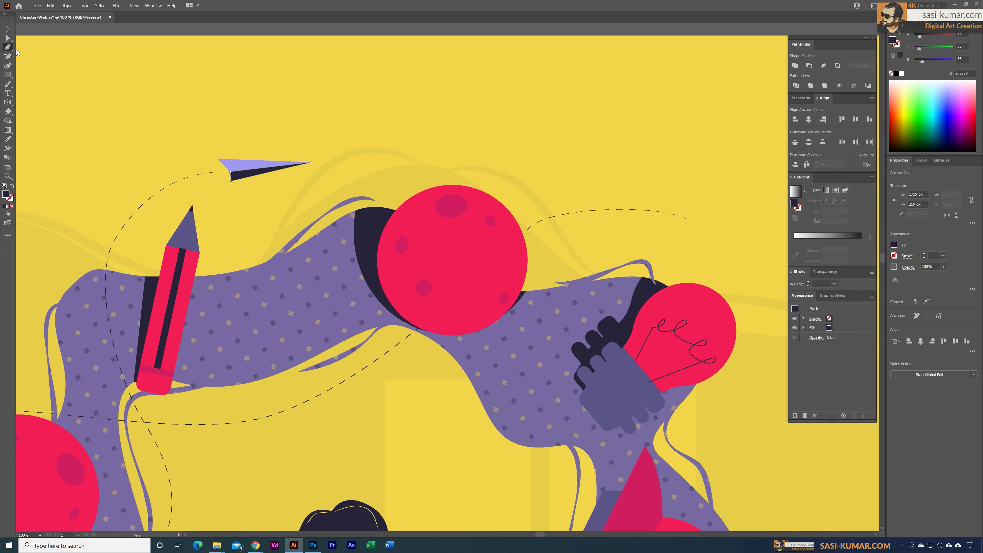
{"action": "left_click", "coordinate": [235, 179]}
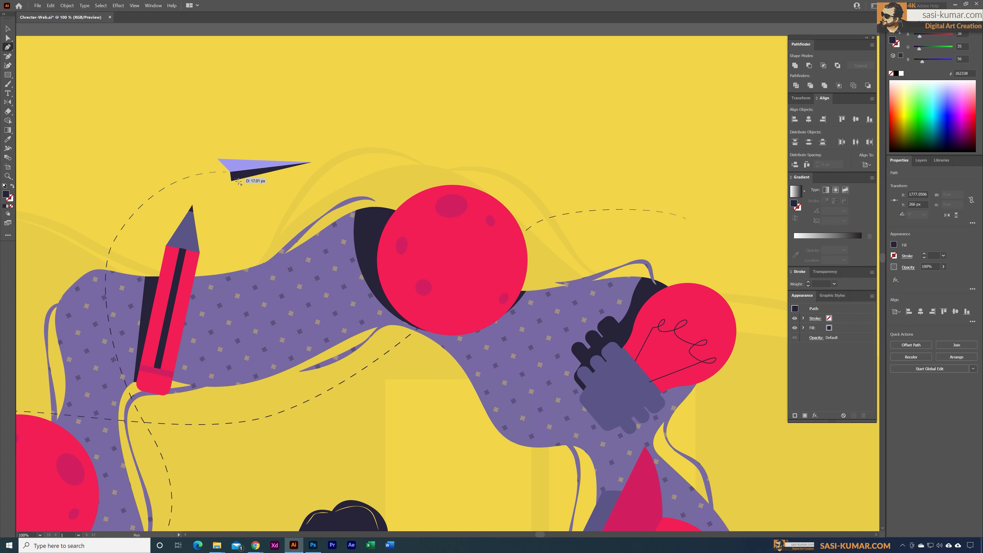
{"action": "left_click", "coordinate": [310, 162]}
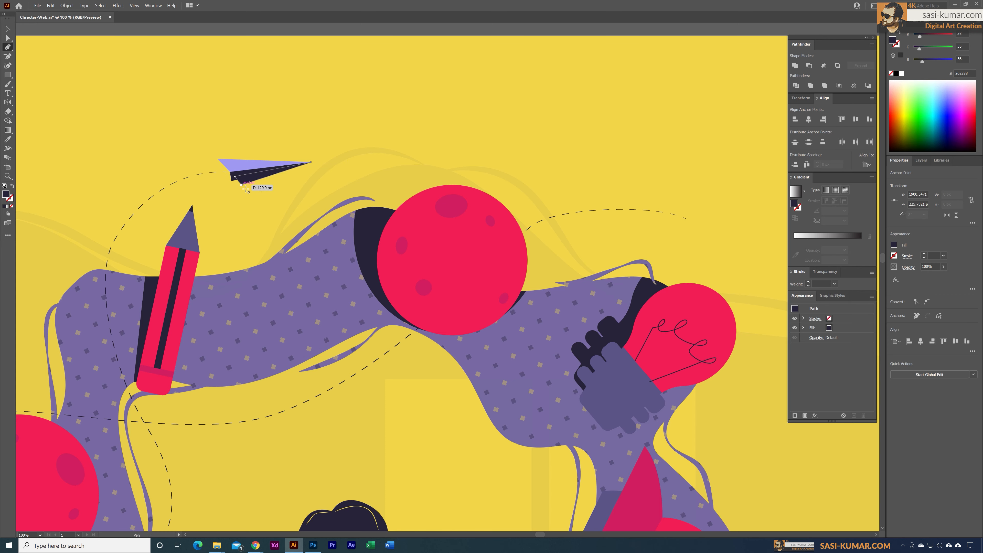
{"action": "left_click", "coordinate": [243, 186]}
{"action": "key", "text": "i"}
{"action": "left_click", "coordinate": [345, 270]}
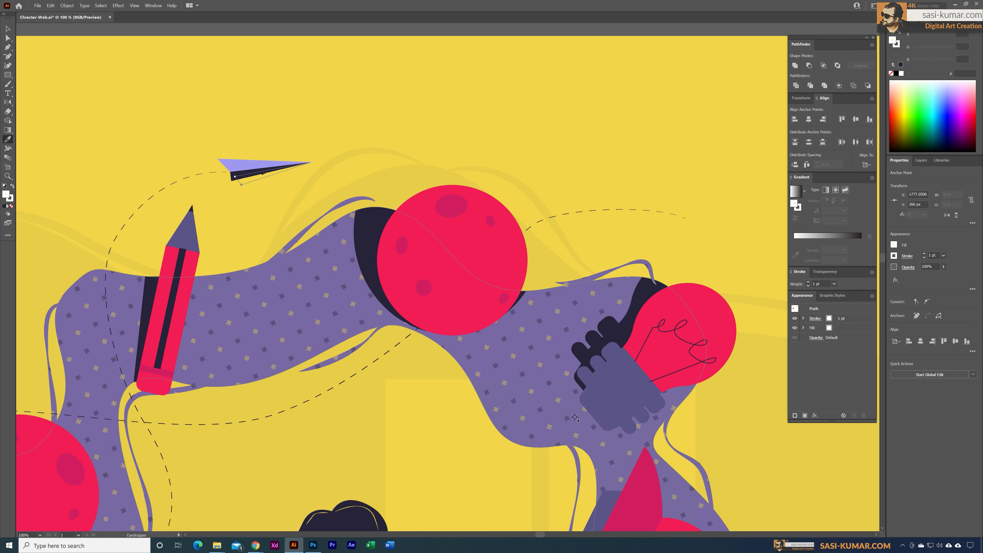
{"action": "left_click", "coordinate": [608, 510]}
{"action": "left_click", "coordinate": [7, 29]}
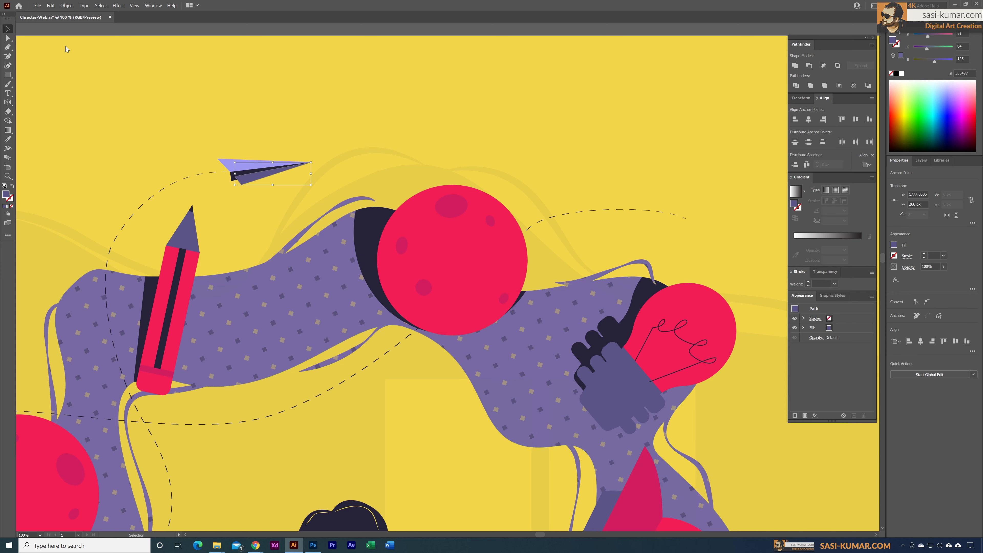
{"action": "left_click", "coordinate": [428, 124]}
Move the lower wing's bottom corner point slightly down and right to enlarge the wing
{"action": "left_click", "coordinate": [7, 37]}
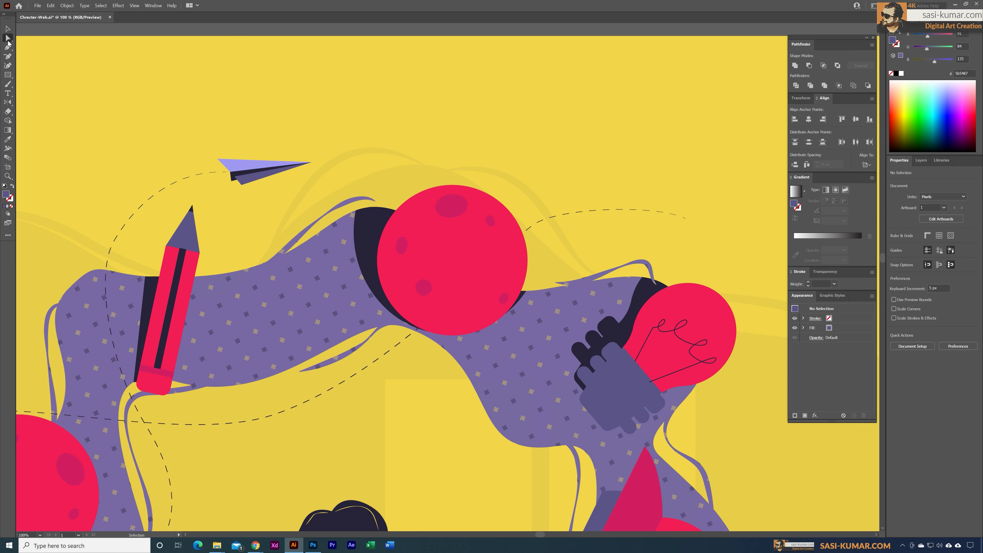
{"action": "left_click", "coordinate": [244, 186]}
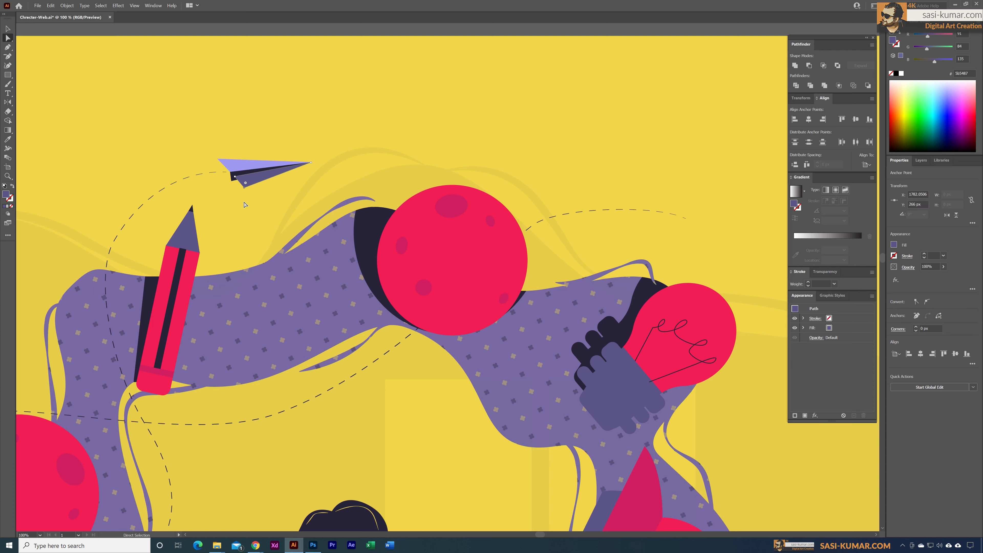
{"action": "key", "text": "v"}
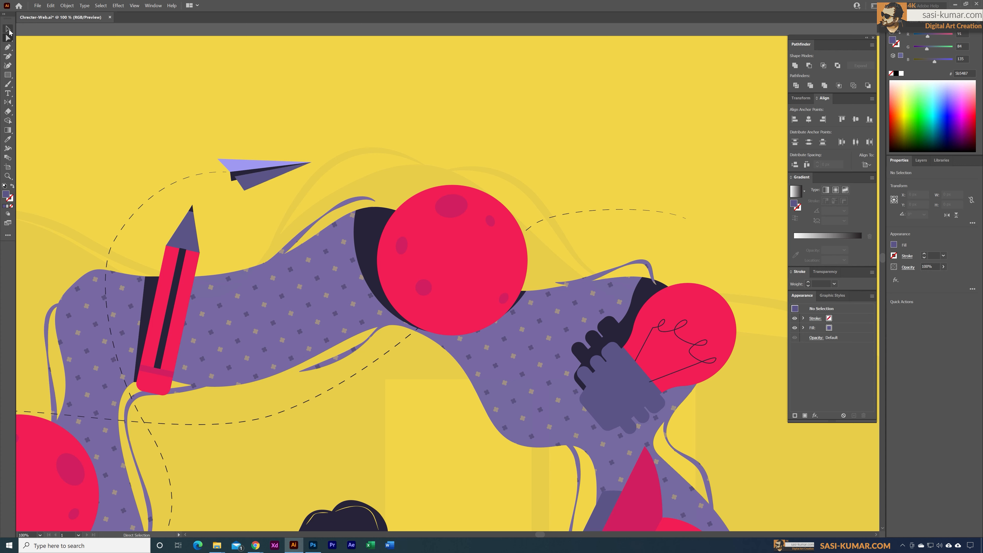
Group the three paper plane shapes, then scale the plane down and tilt its nose slightly downward at the dashed line's end
{"action": "left_click", "coordinate": [279, 207]}
{"action": "left_click", "coordinate": [273, 167]}
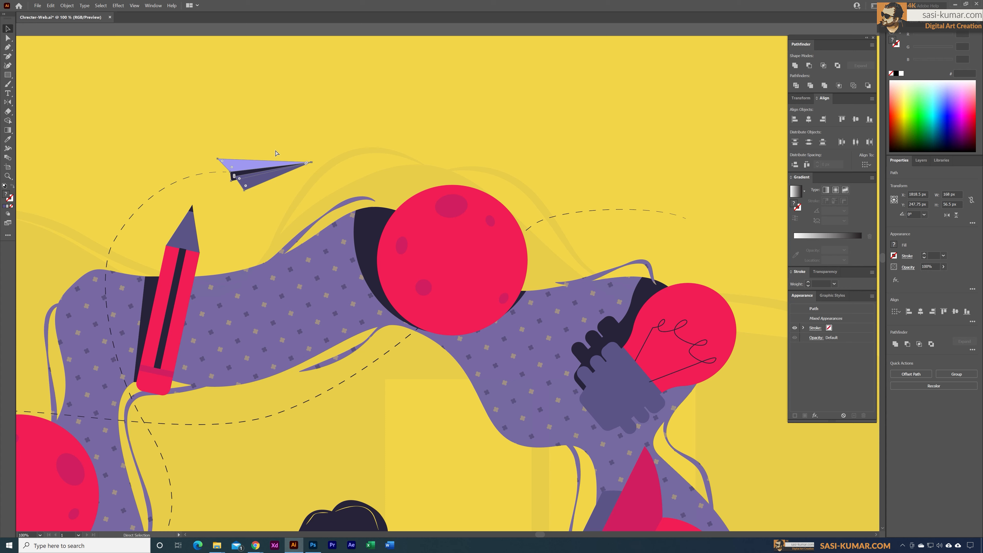
{"action": "mouse_move", "coordinate": [312, 158]}
{"action": "left_mouse_down"}
{"action": "mouse_move", "coordinate": [269, 165]}
{"action": "mouse_move", "coordinate": [301, 168]}
{"action": "left_mouse_up"}
Duplicate the paper plane to the end of the dashed line above the light bulb, rotated steeply downward, then deselect it
{"action": "left_click_drag", "start_coordinate": [273, 167], "coordinate": [732, 247]}
{"action": "left_click_drag", "start_coordinate": [710, 225], "coordinate": [710, 236]}
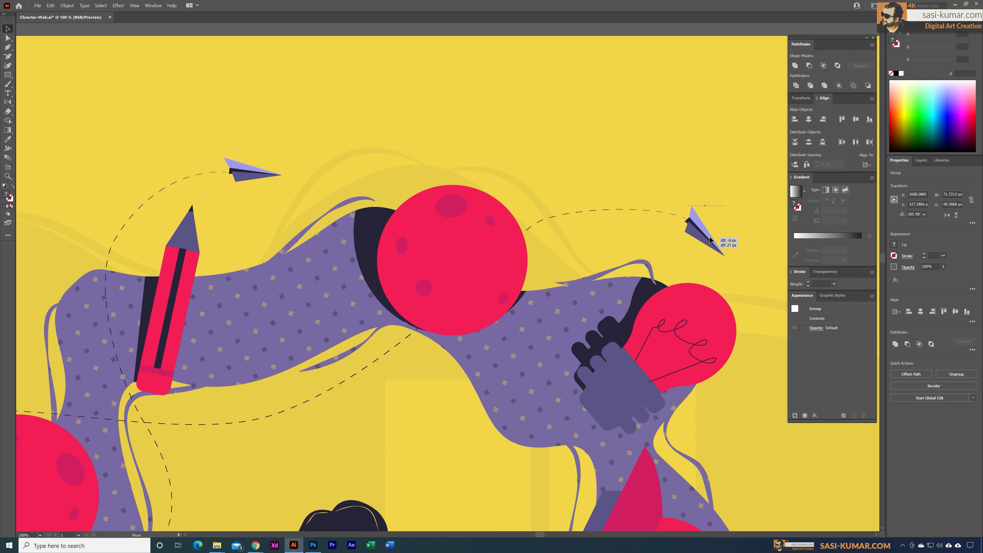
{"action": "left_click", "coordinate": [707, 144]}
Examine the whole illustration on the artboard with both paper planes in place
{"action": "key", "text": "ctrl+minus"}
{"action": "key", "text": "ctrl+minus"}
{"action": "key", "text": "ctrl+minus"}
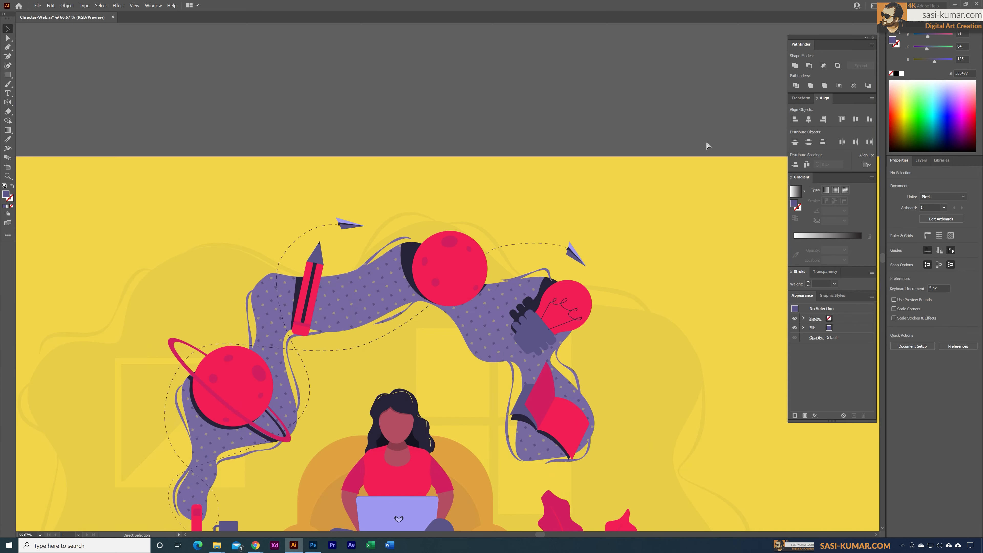
{"action": "left_click_drag", "start_coordinate": [645, 321], "coordinate": [640, 252]}
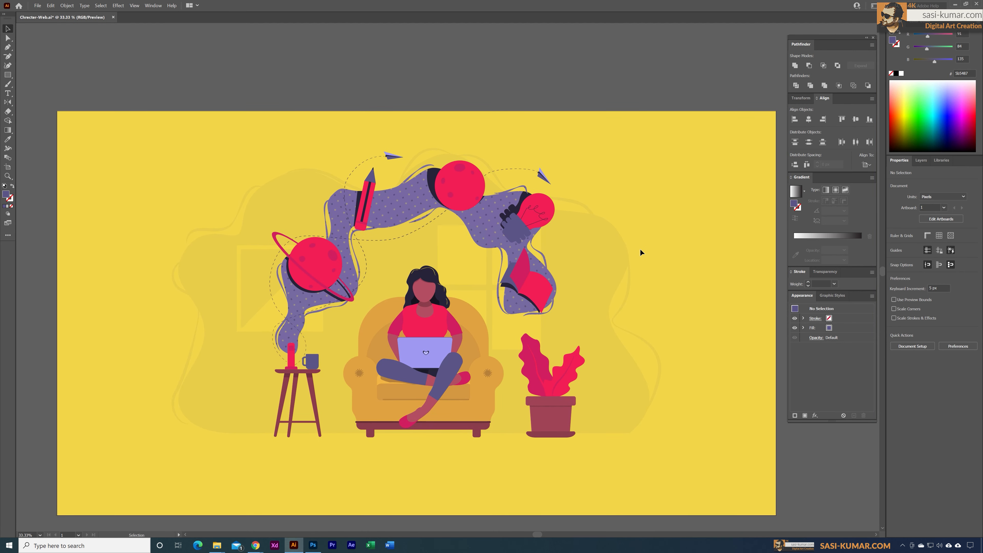
{"action": "scroll", "coordinate": [640, 252], "scroll_direction": "down", "scroll_amount": 3}
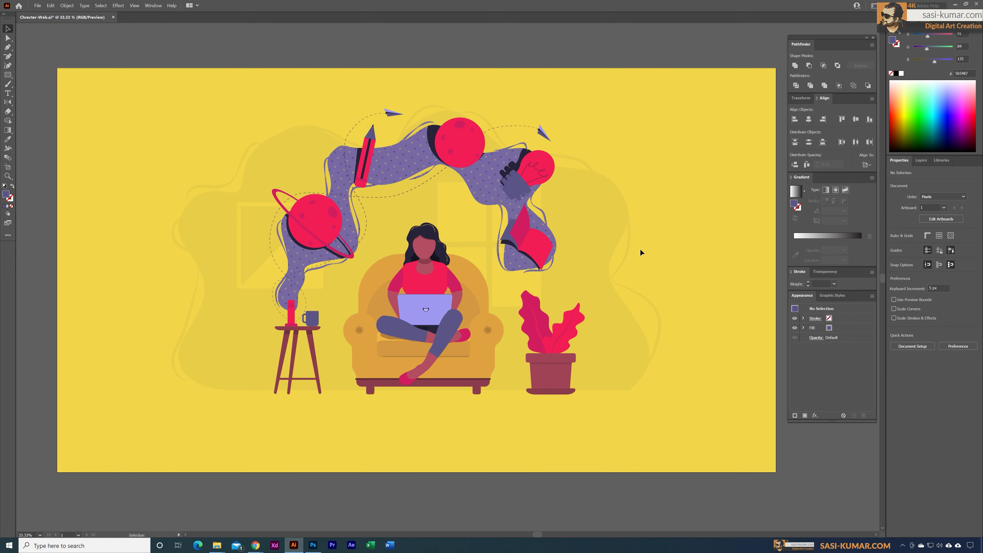
{"action": "scroll", "coordinate": [640, 250], "scroll_direction": "down", "scroll_amount": 1}
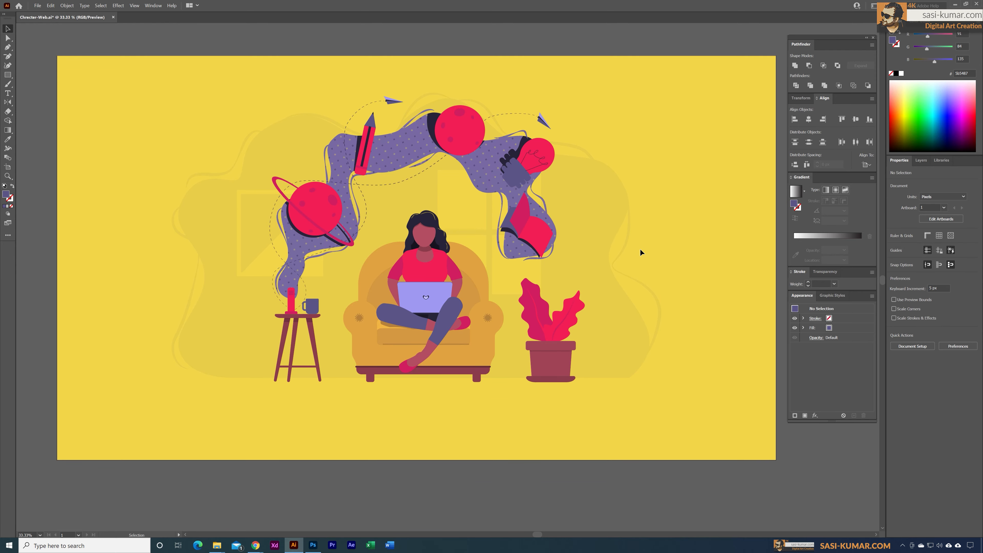
{"action": "left_click_drag", "start_coordinate": [640, 252], "coordinate": [624, 229]}
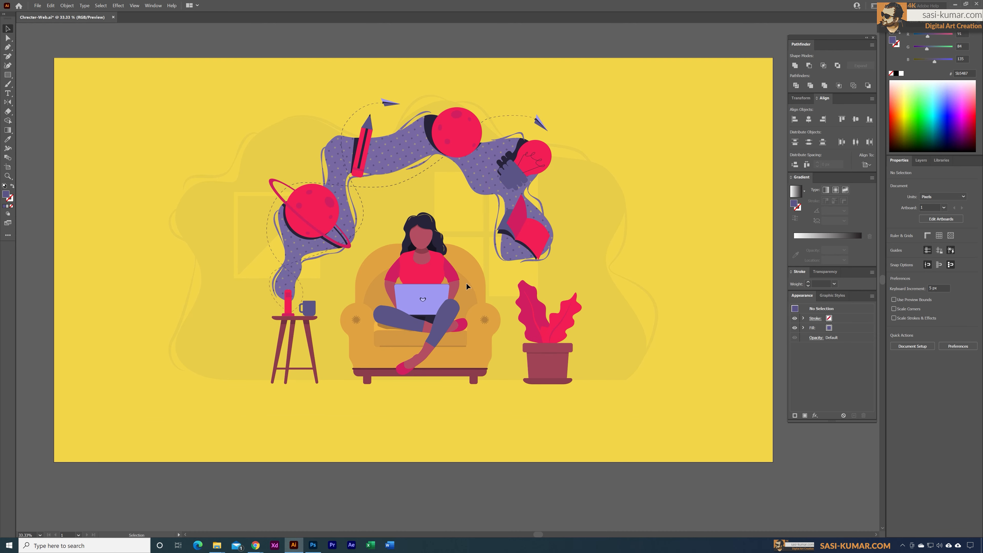